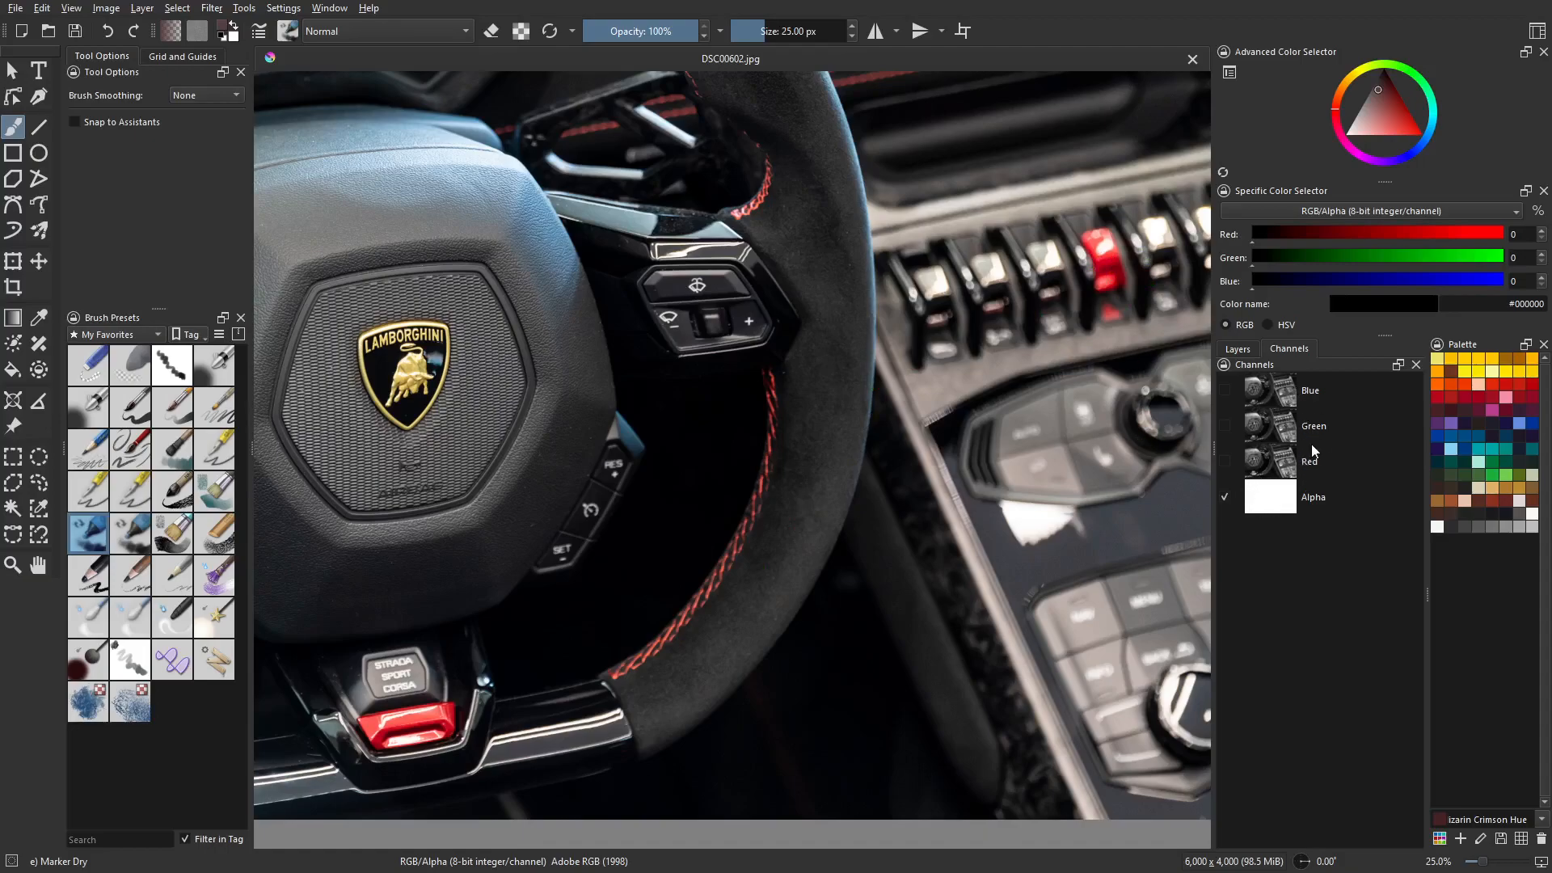
Show the Red, Green and Blue channels individually, hiding each one again before viewing the next.
left_click(1225, 462)
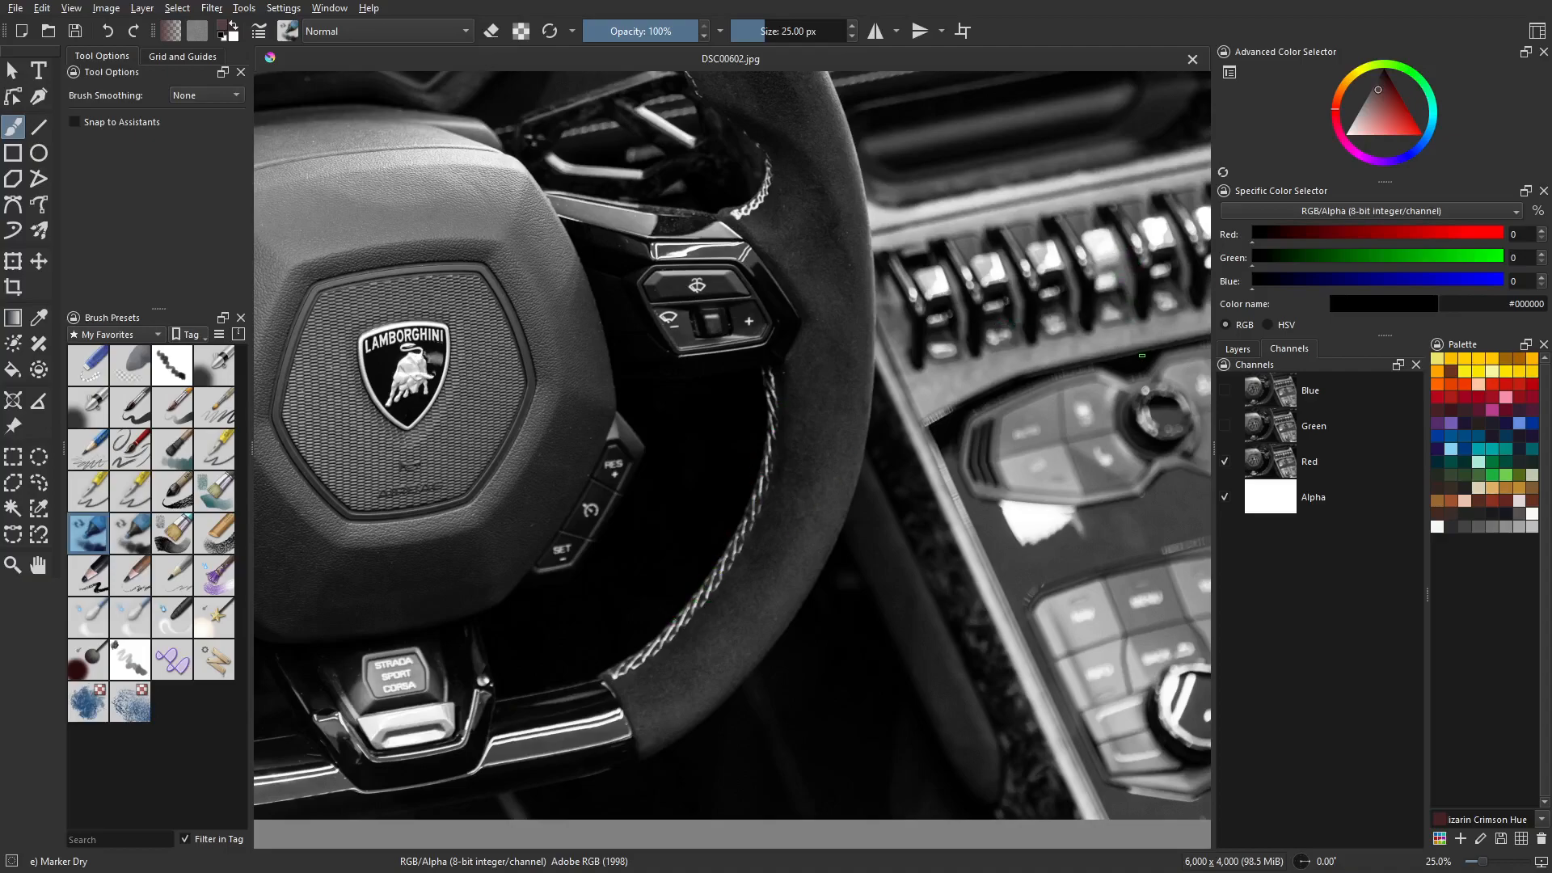
left_click(1225, 462)
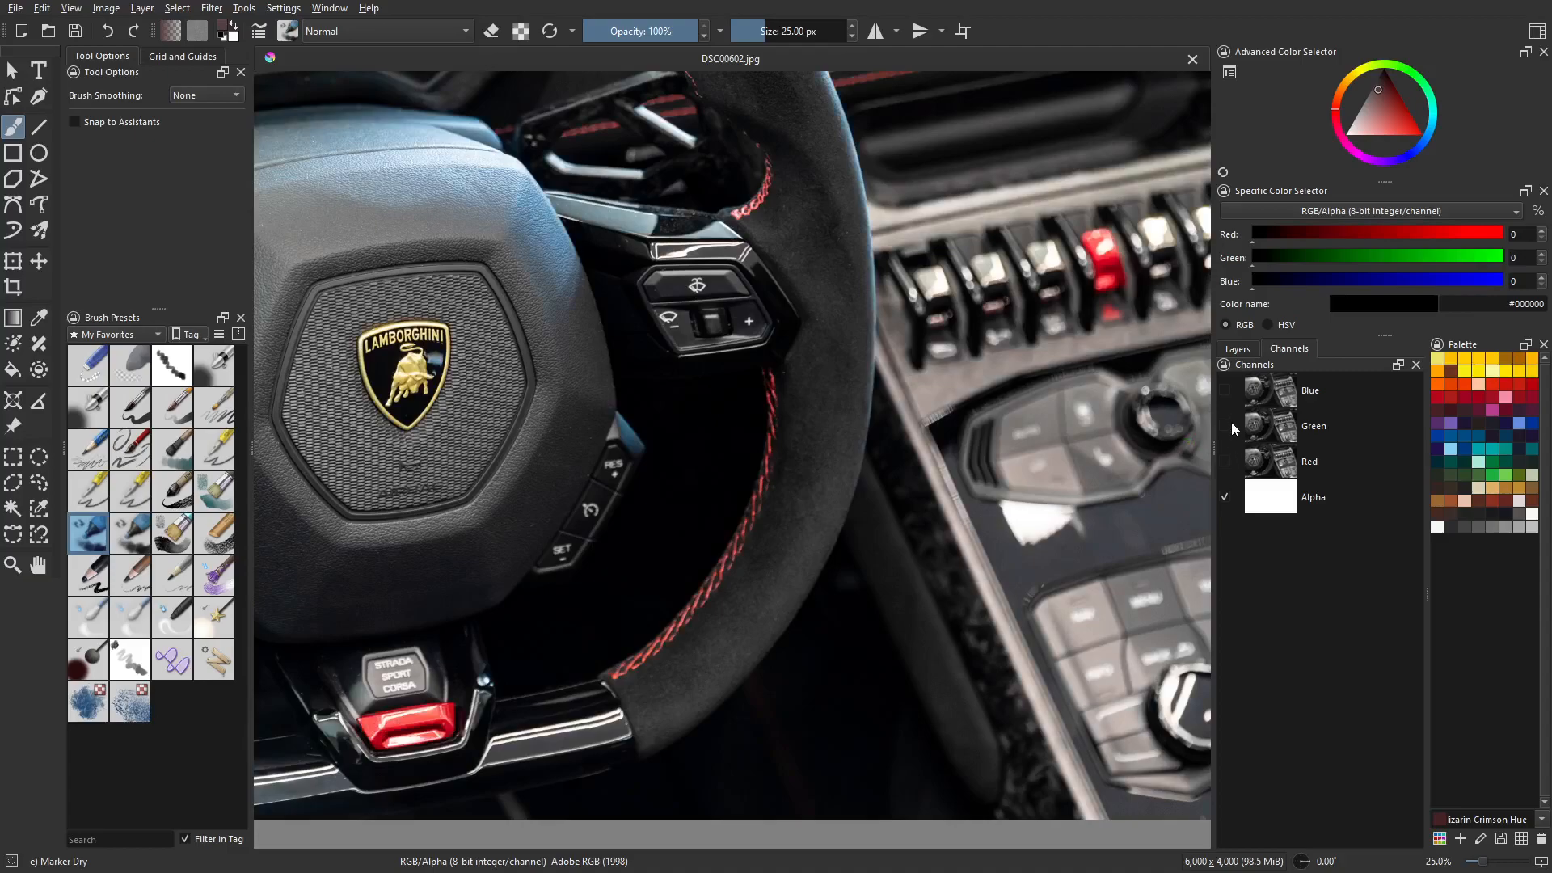
left_click(1231, 422)
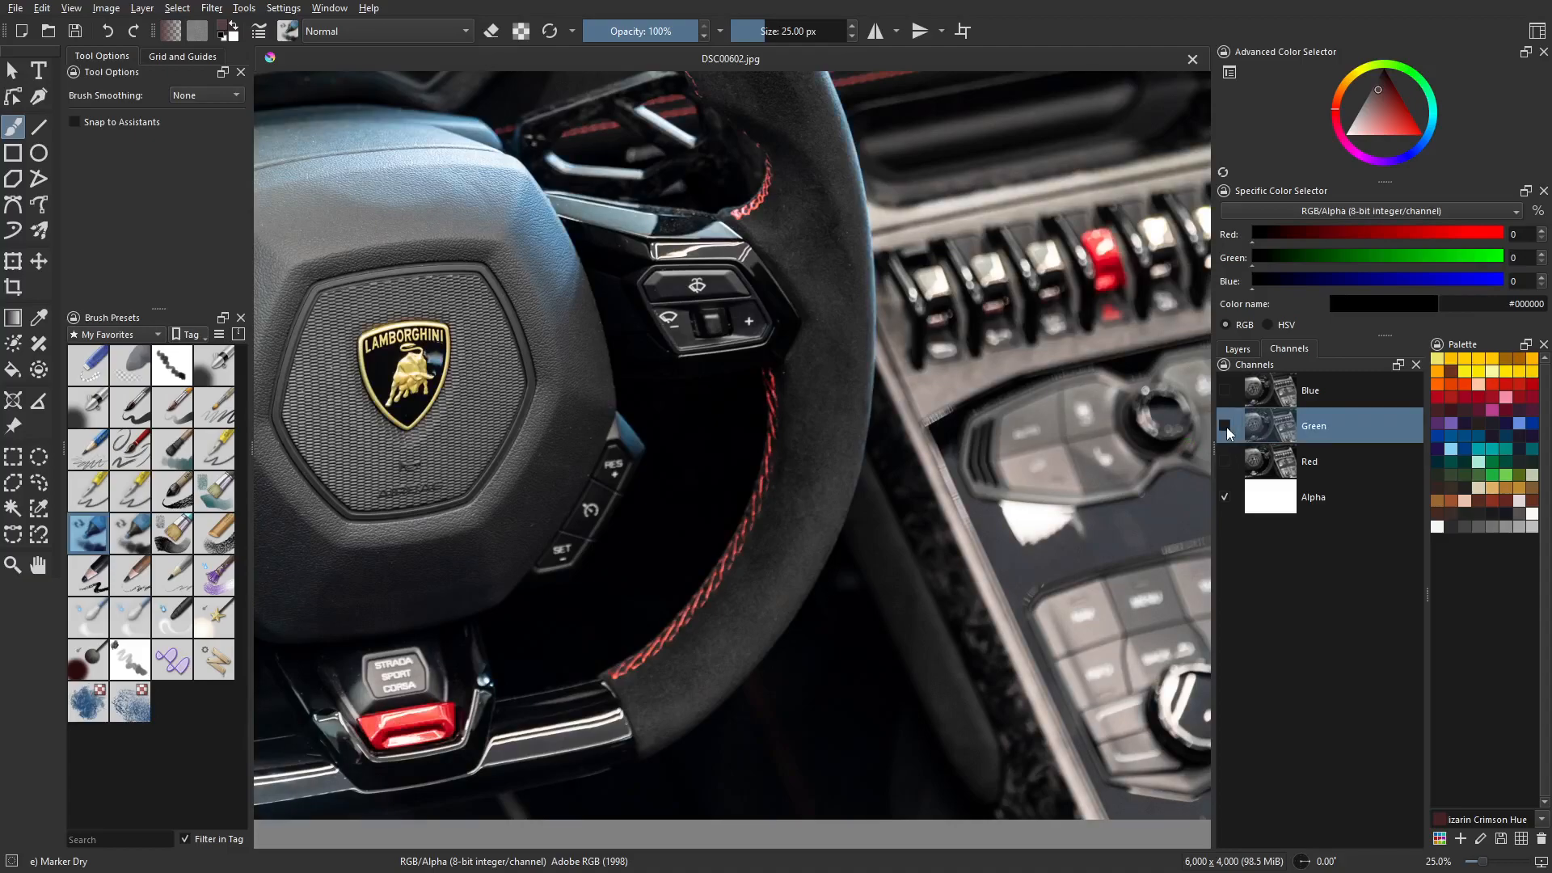
left_click(1226, 427)
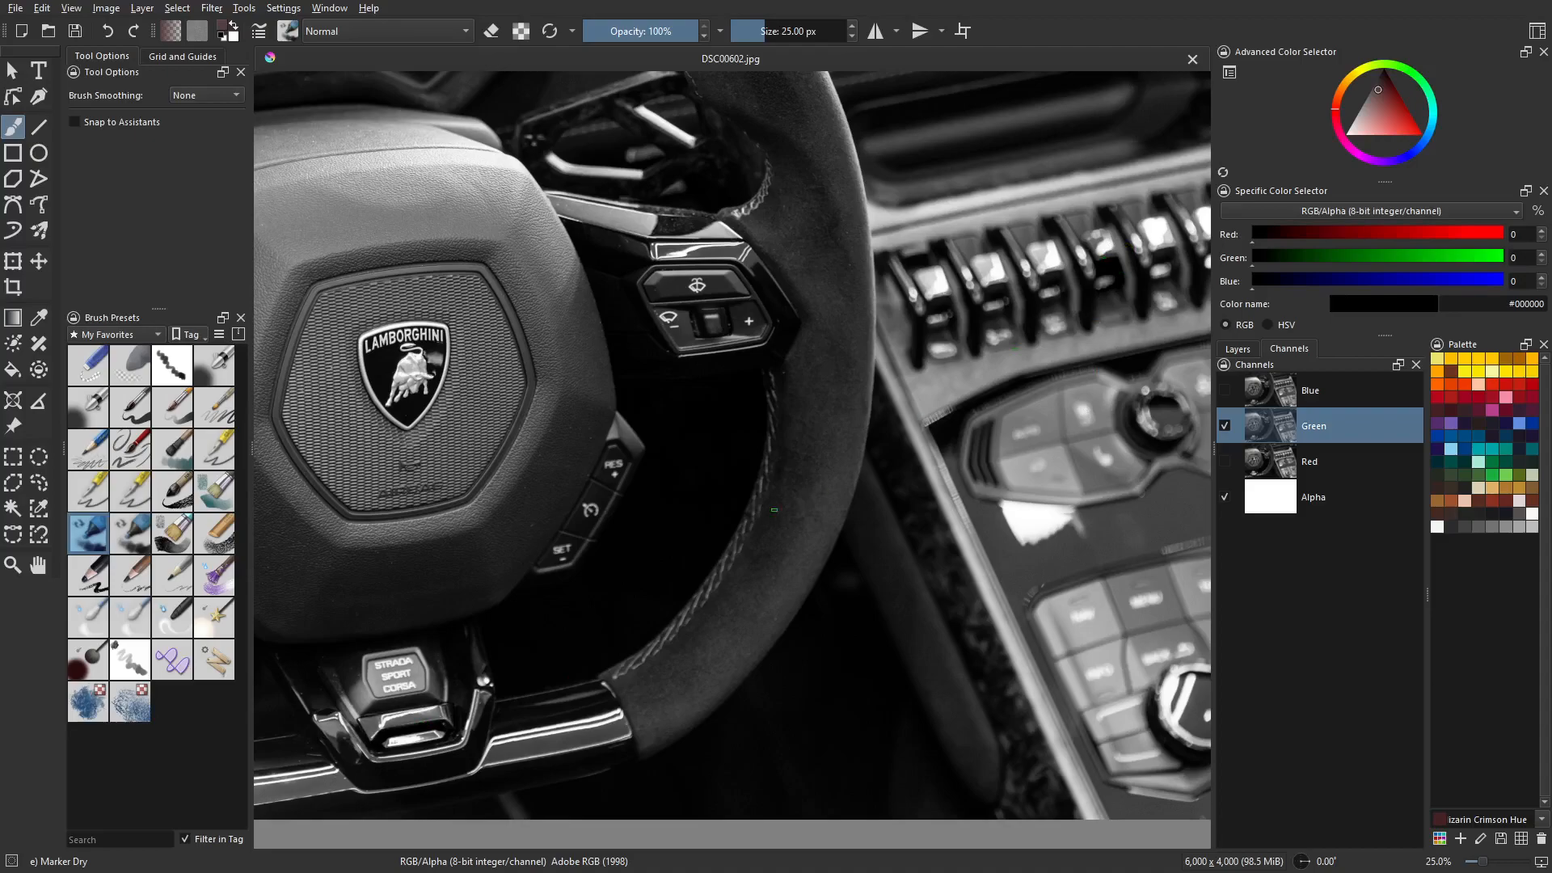
left_click(1226, 426)
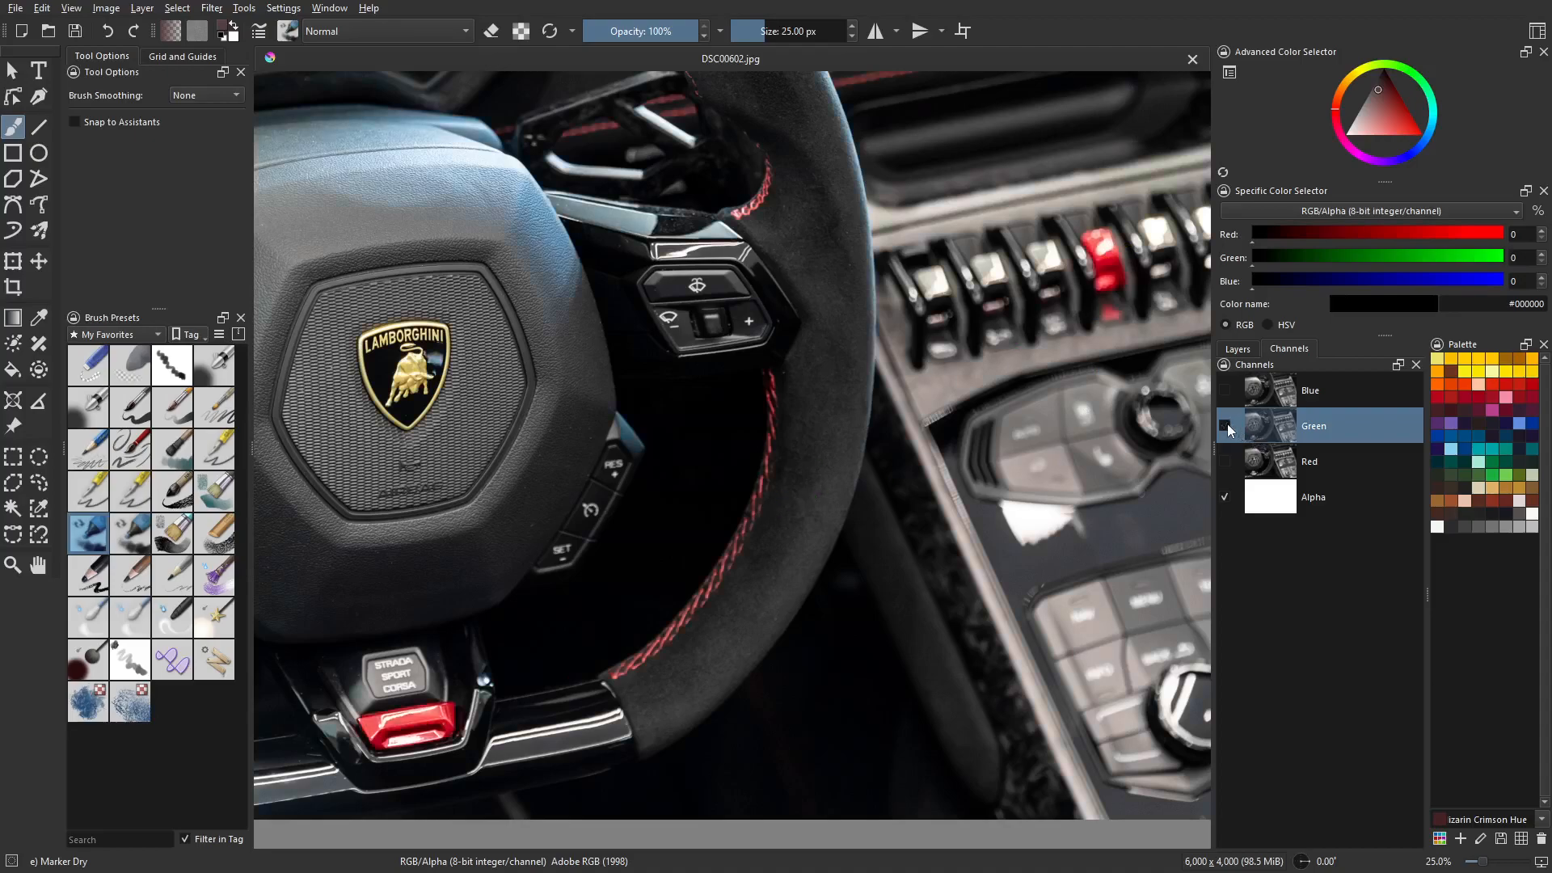
left_click(1227, 391)
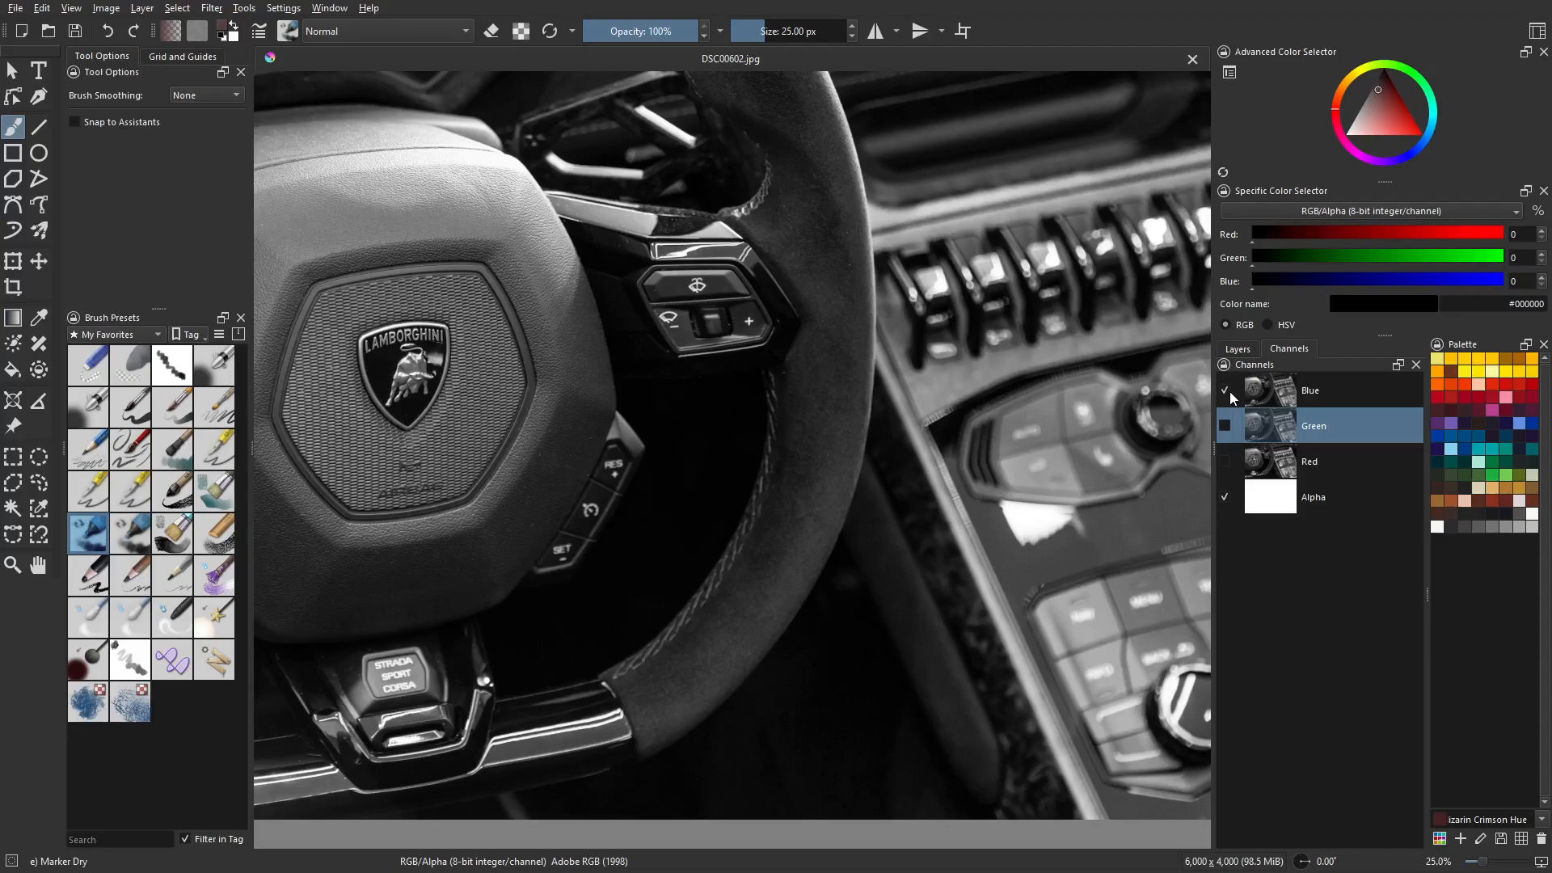
left_click(1226, 390)
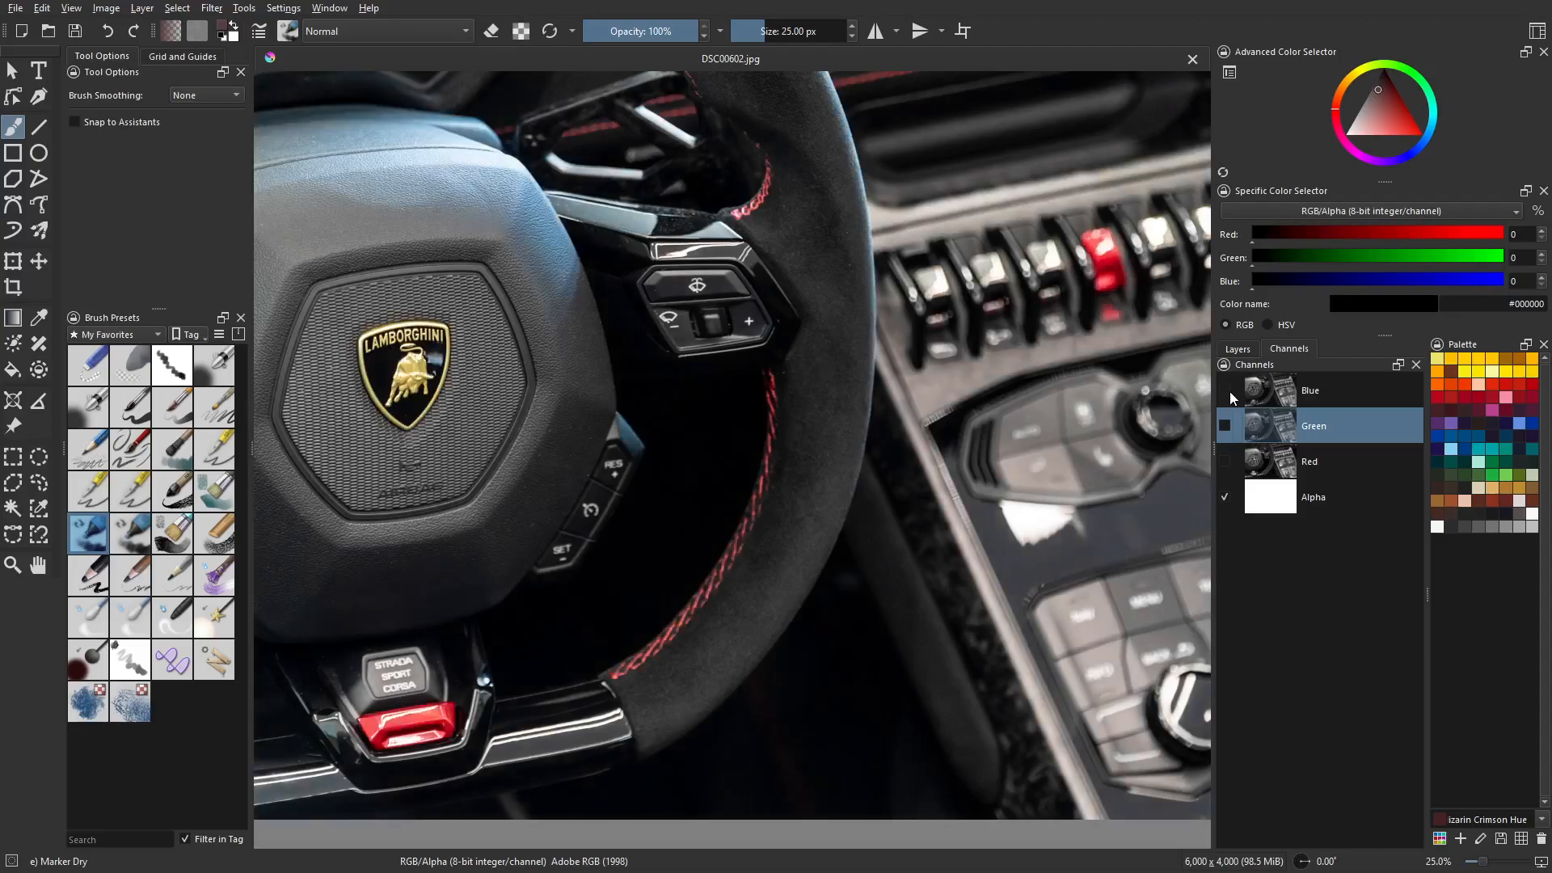
Show the Red channel, view it combined with the Green channel, and hide Green again.
left_click(1226, 459)
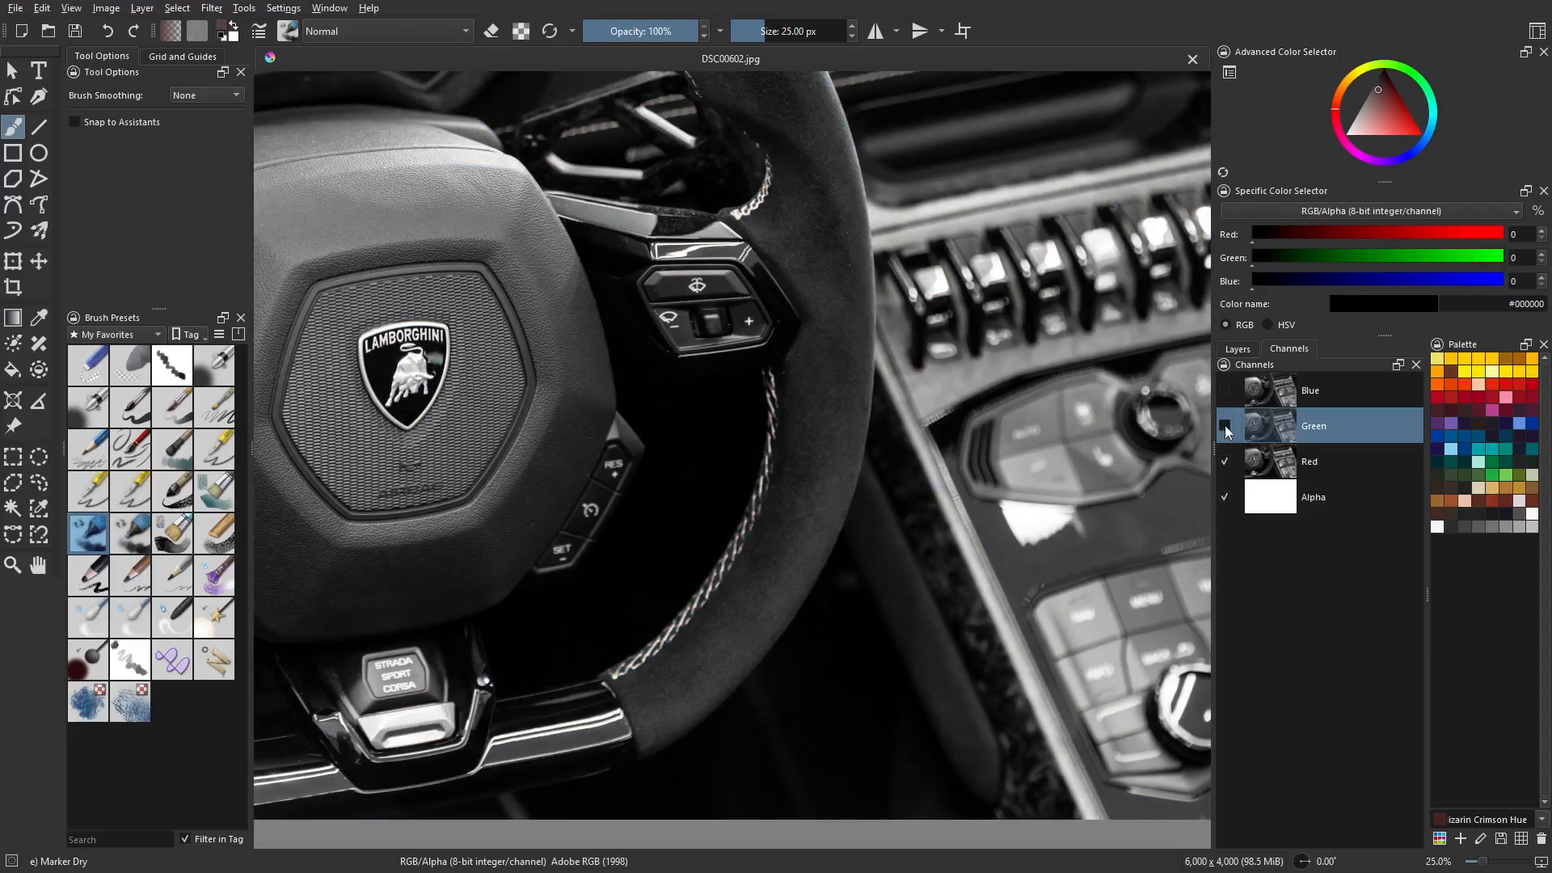
left_click(1225, 426)
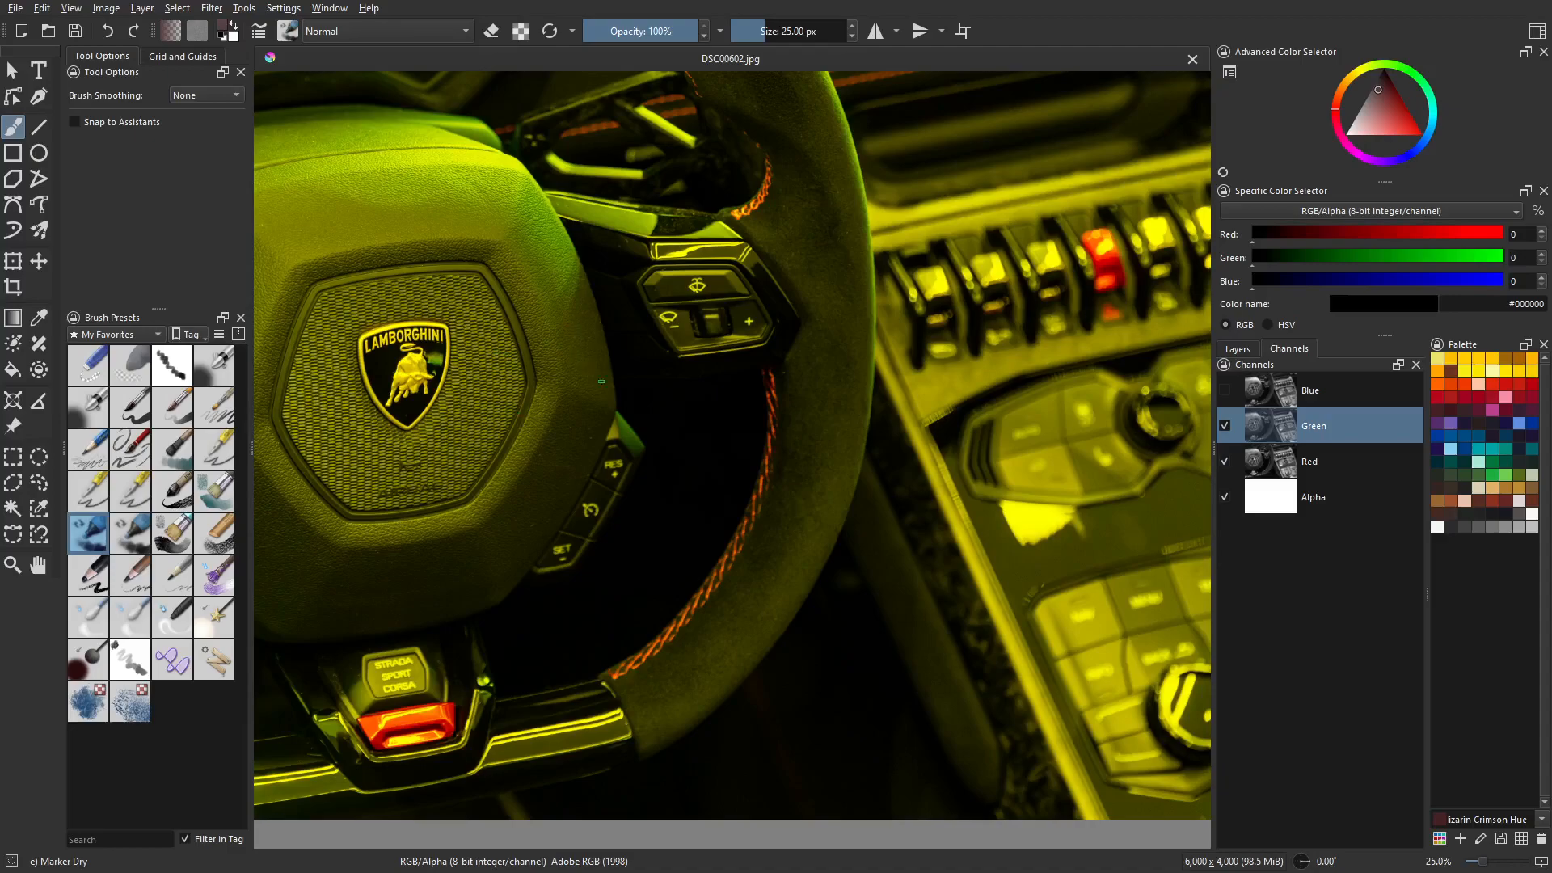
left_click(1225, 425)
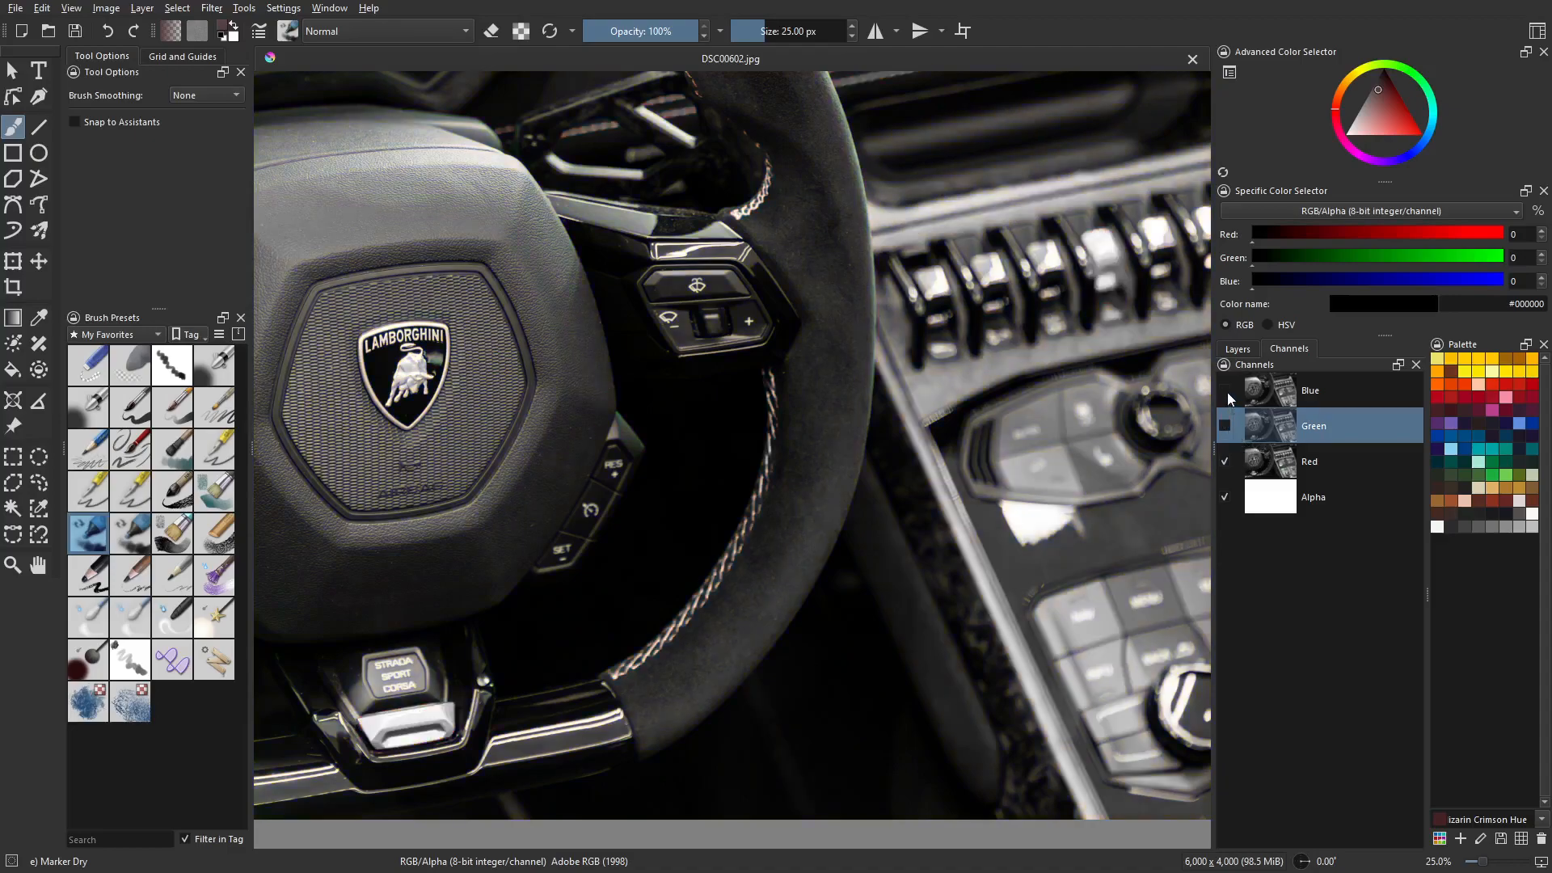
View the Blue and Green channels together without Red, and turn Red back on to restore the full-colour image.
left_click(1226, 390)
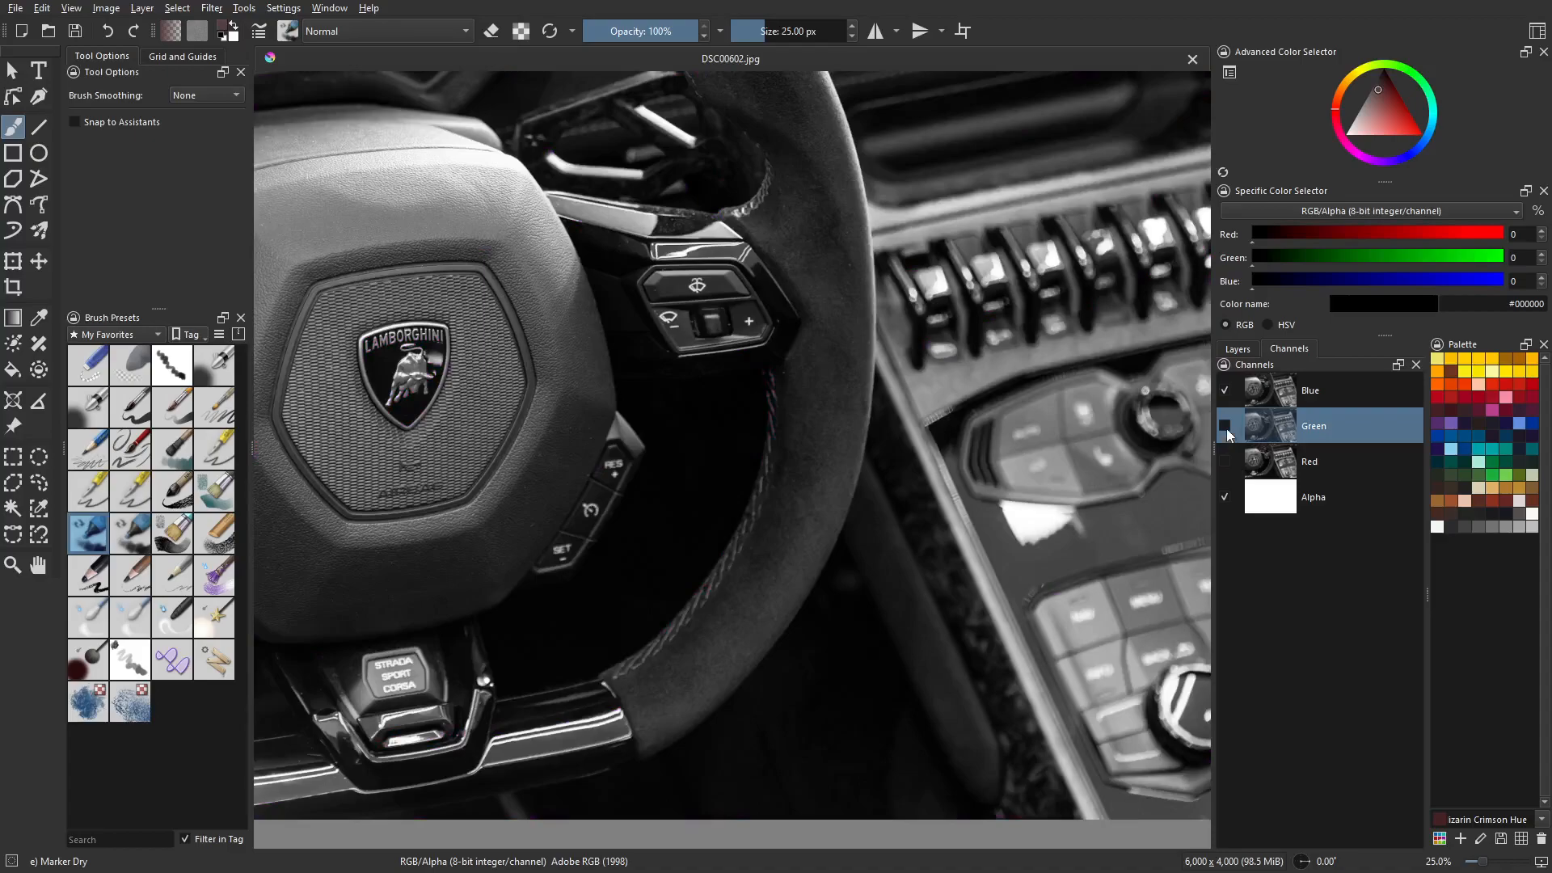
left_click(1226, 426)
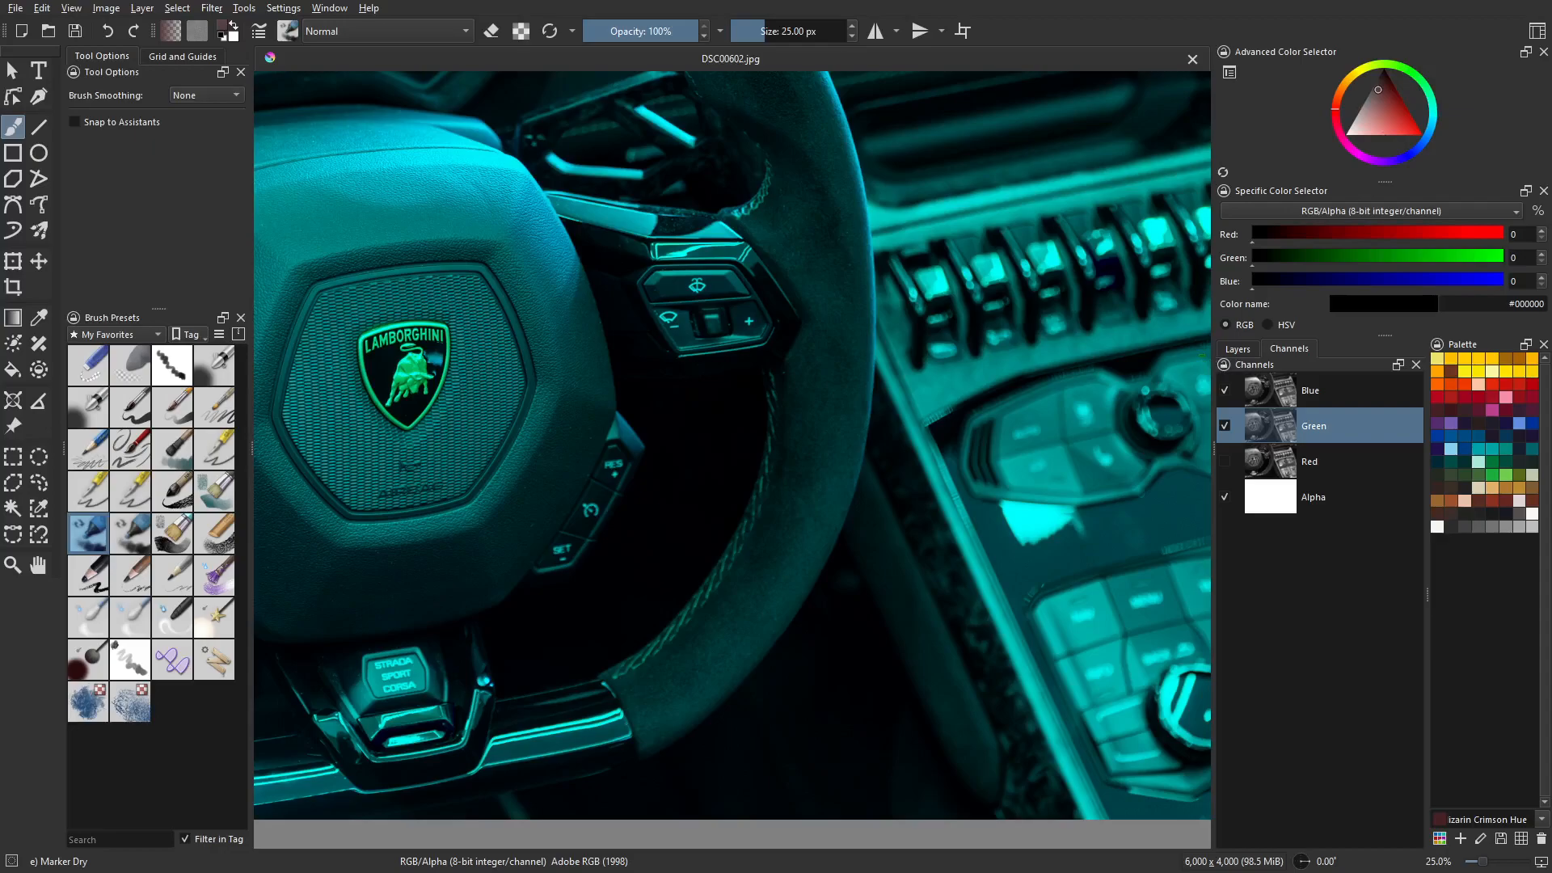
left_click(1278, 498)
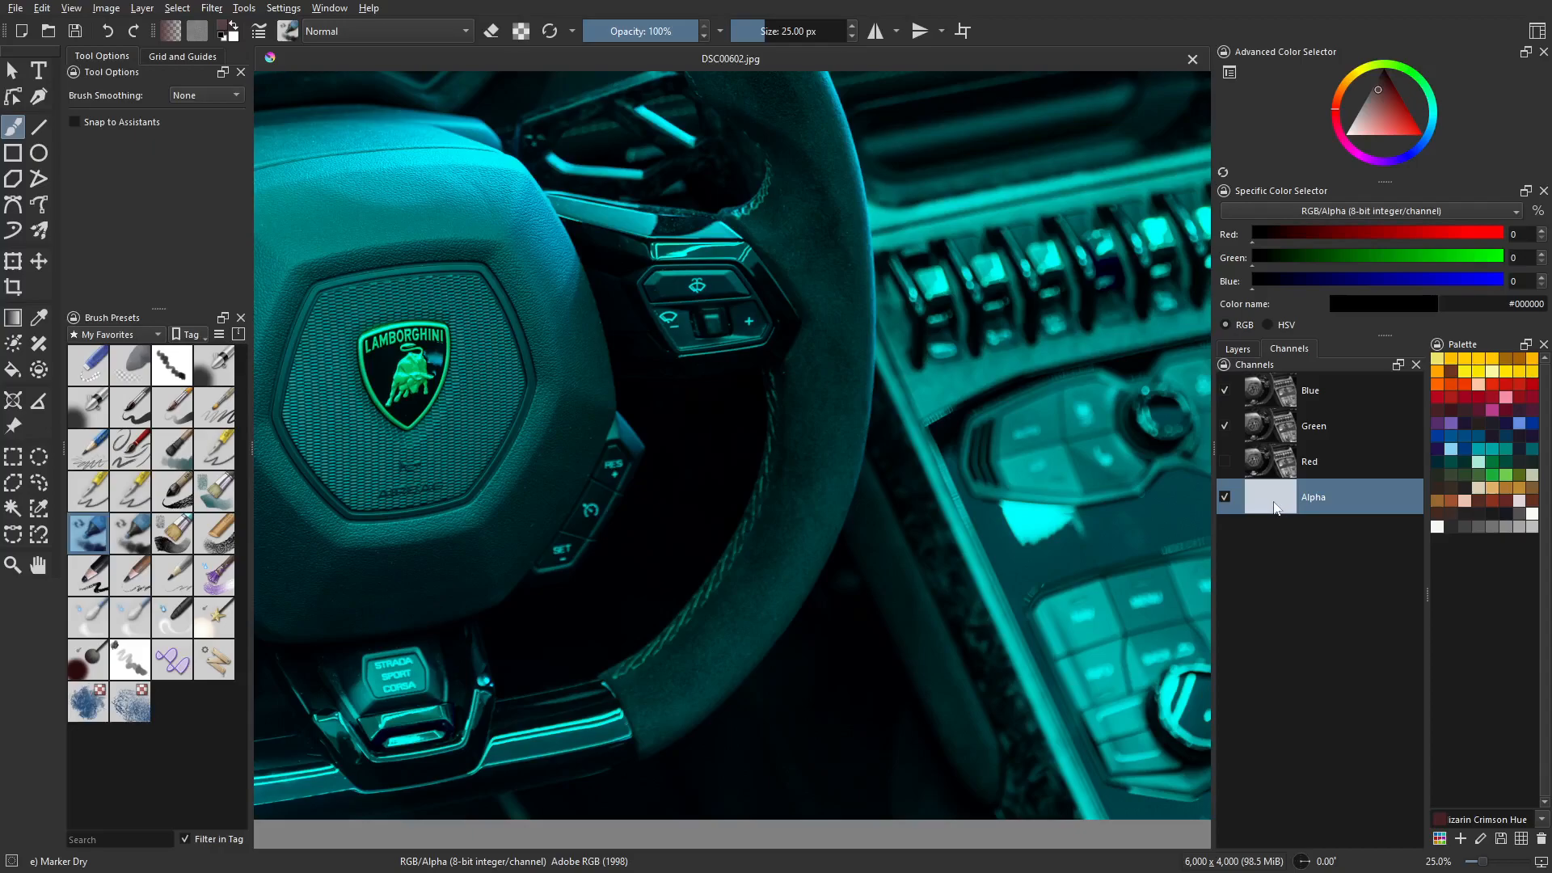
left_click(1232, 458)
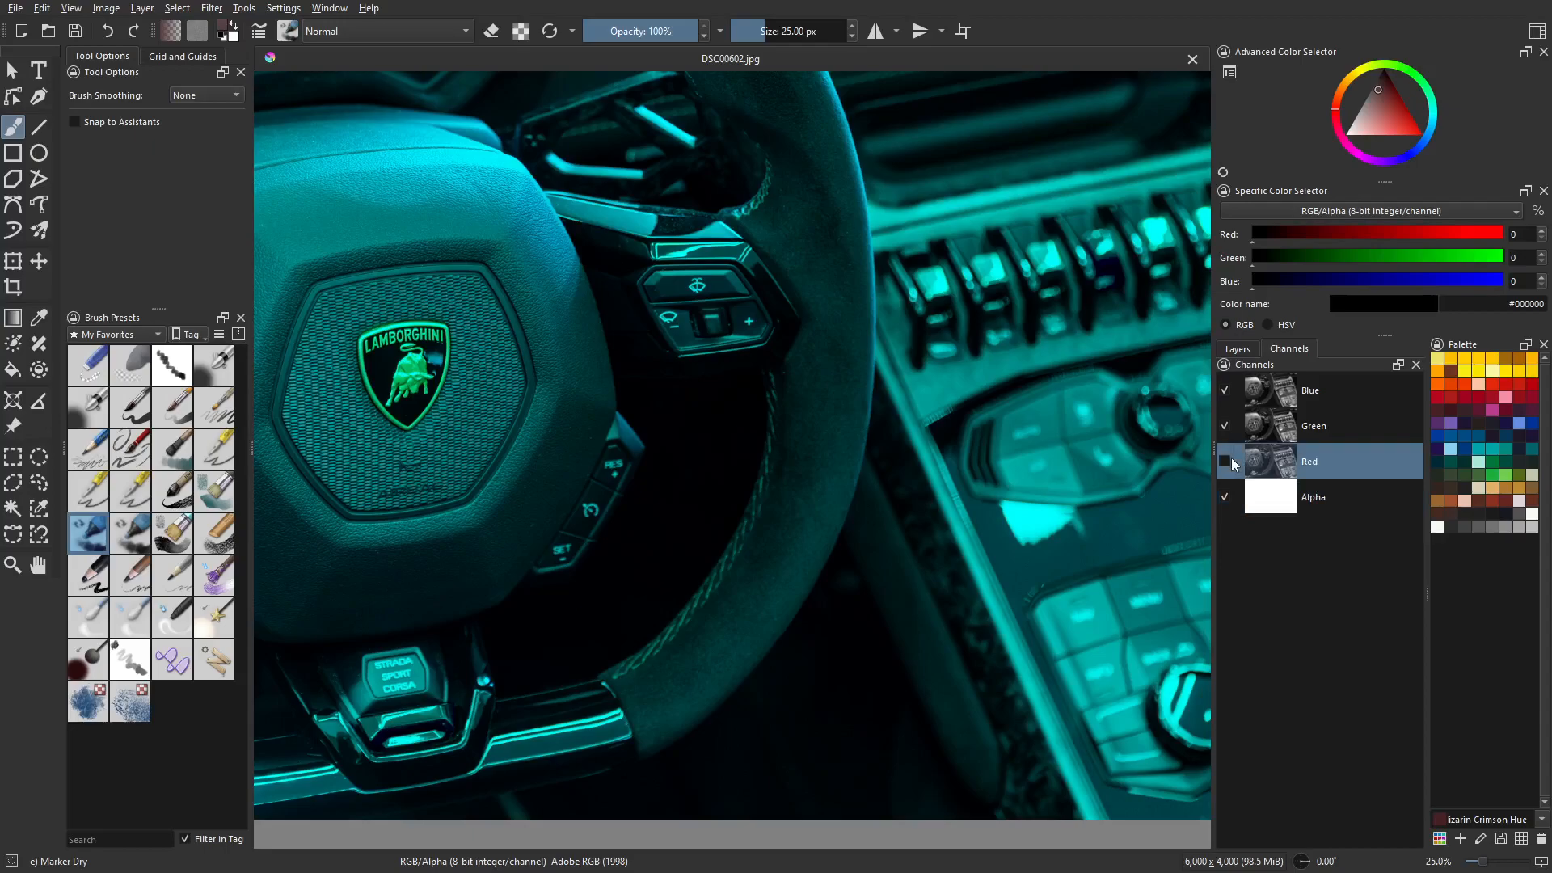
left_click(1226, 462)
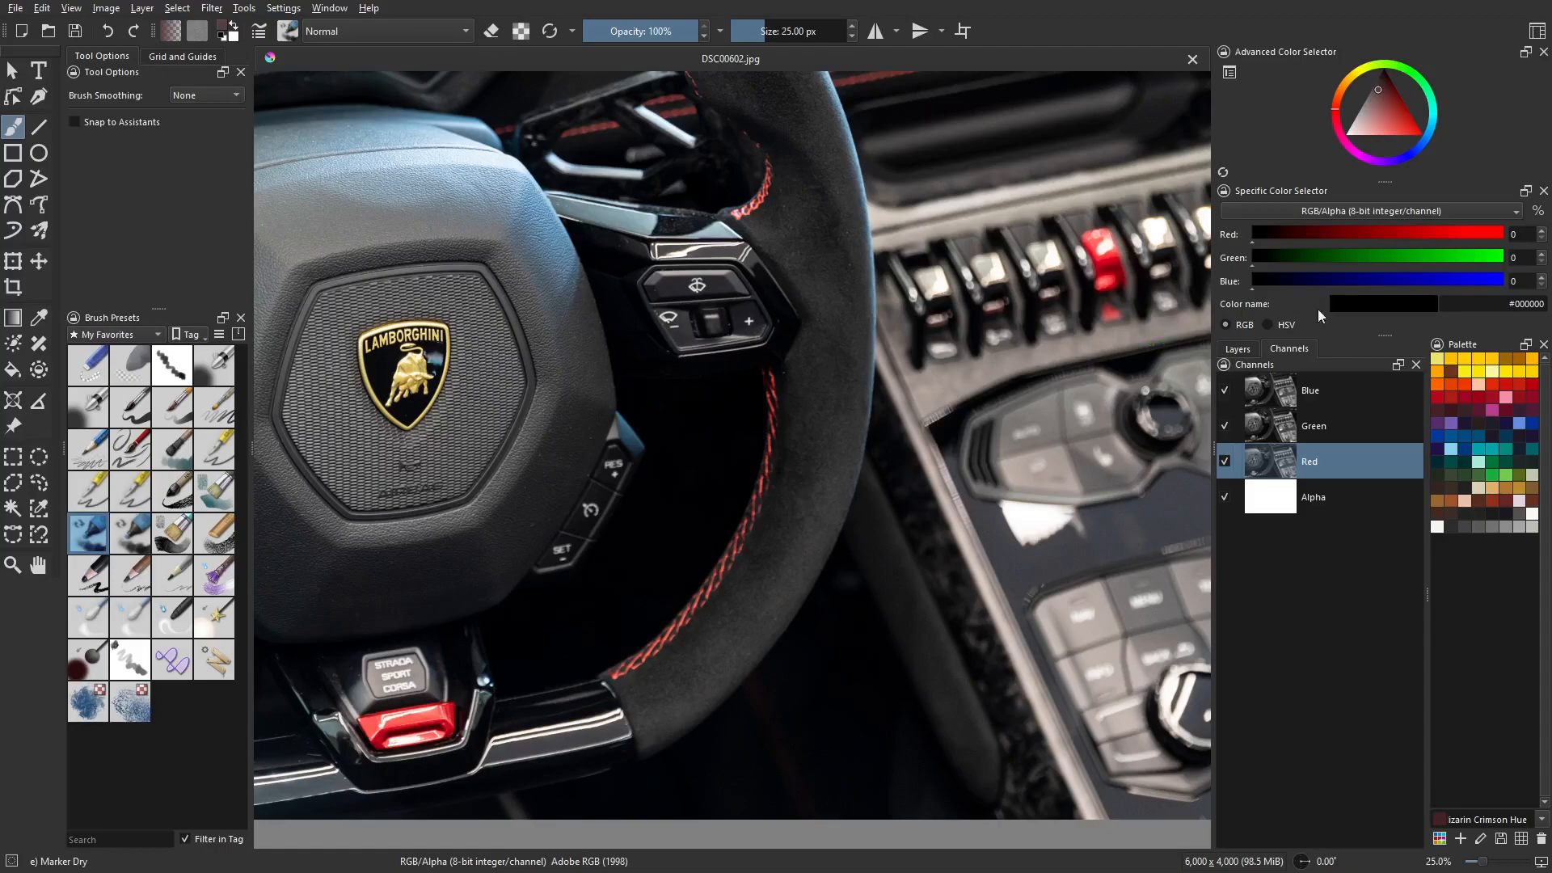
Switch the specific color selector from RGB to HSV sliders.
left_click(1268, 324)
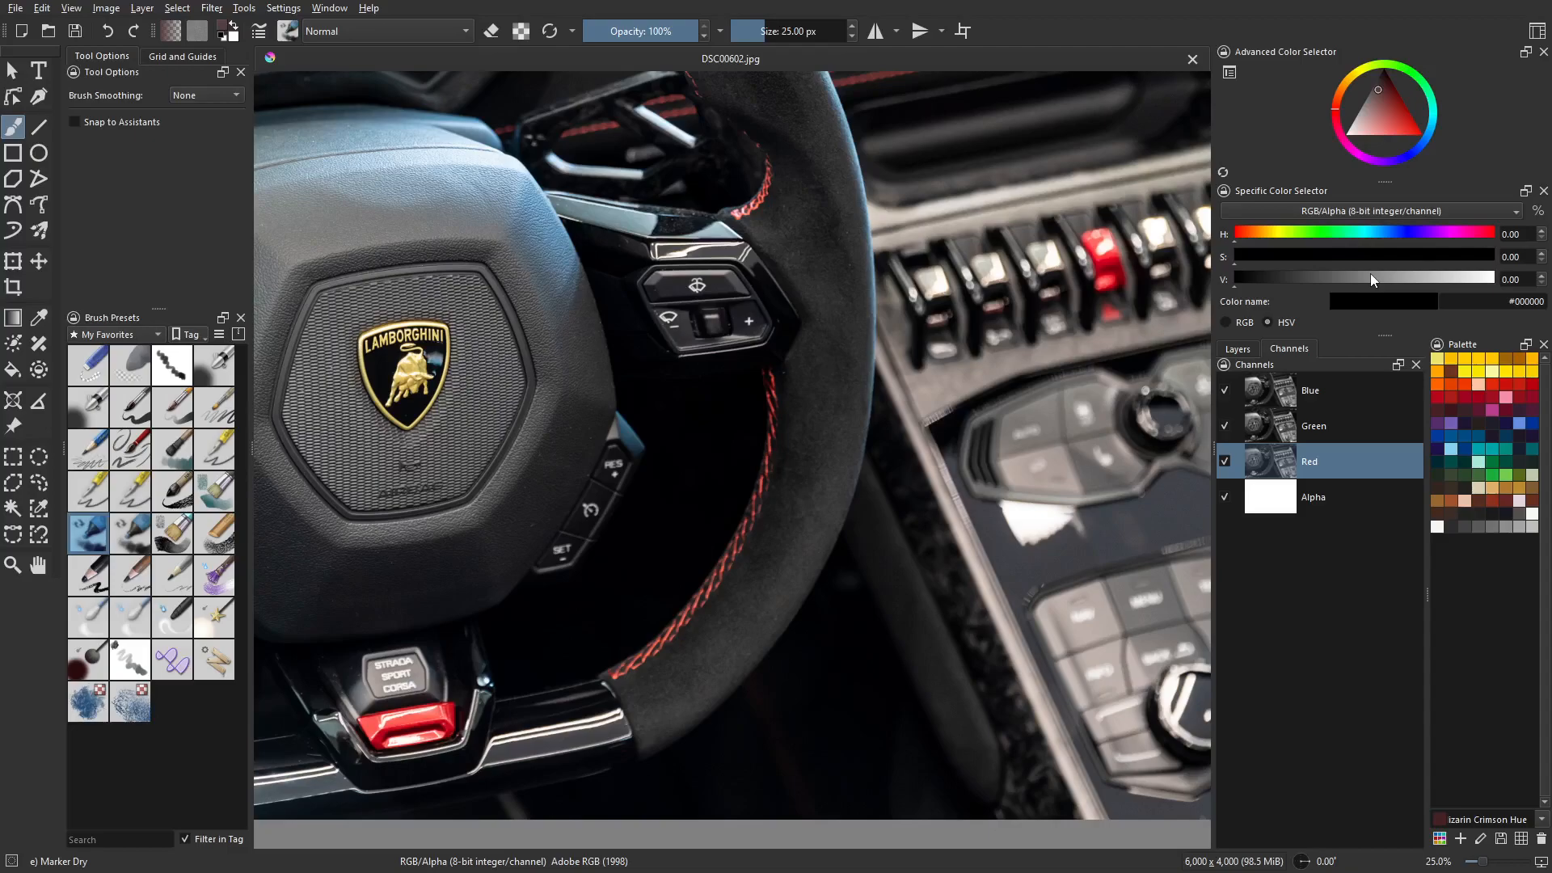
Examine the image's pixel dimensions and print size in the Scale Image To New Size settings without rescaling.
left_click(96, 10)
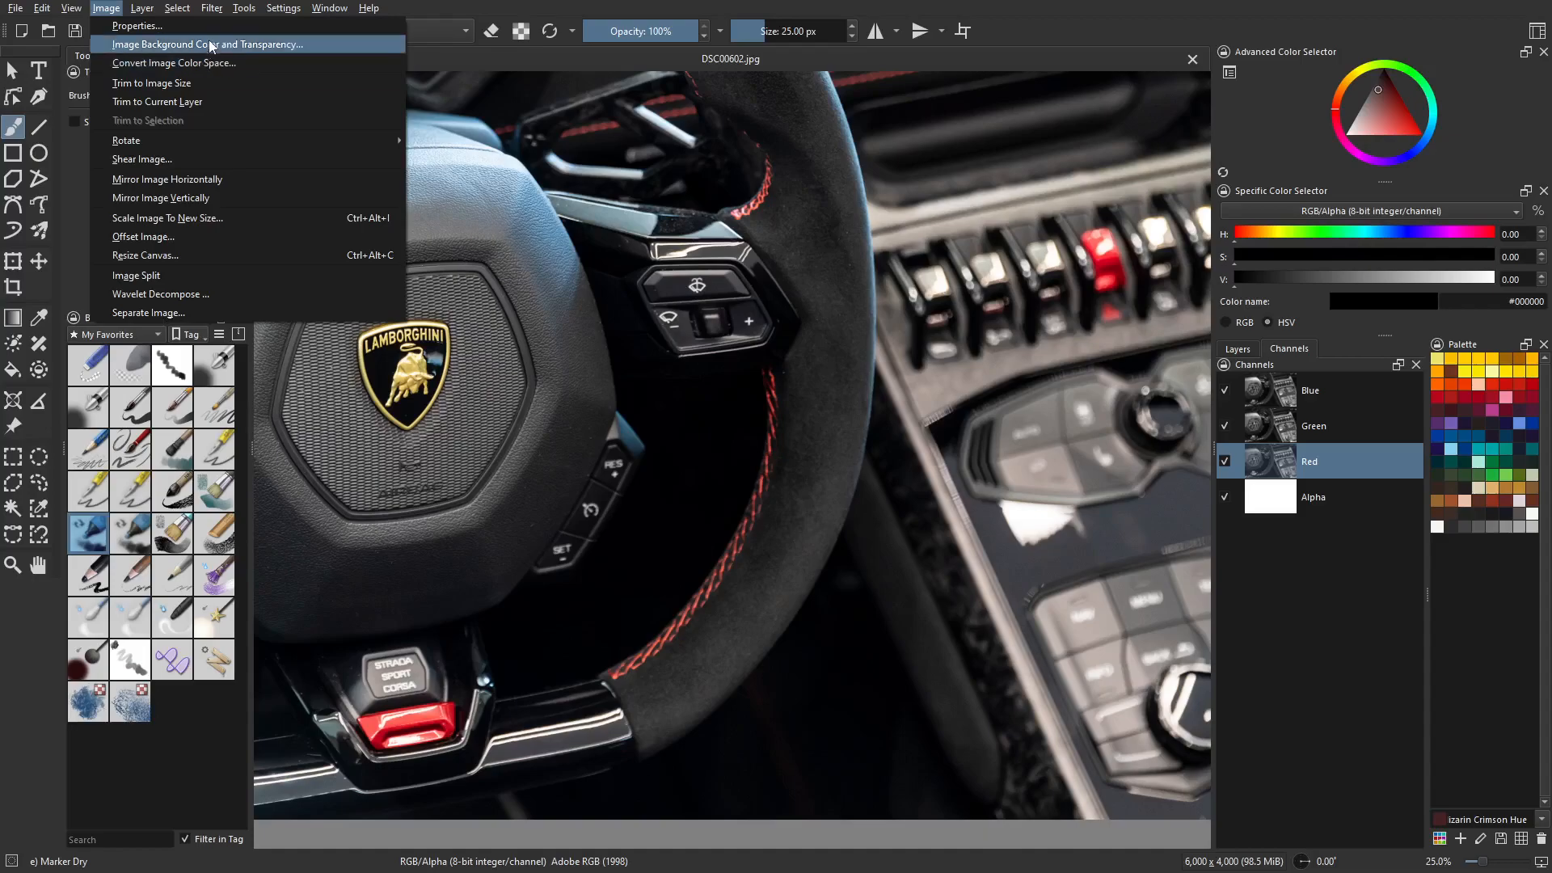
left_click(218, 218)
left_click_drag(778, 250, 799, 269)
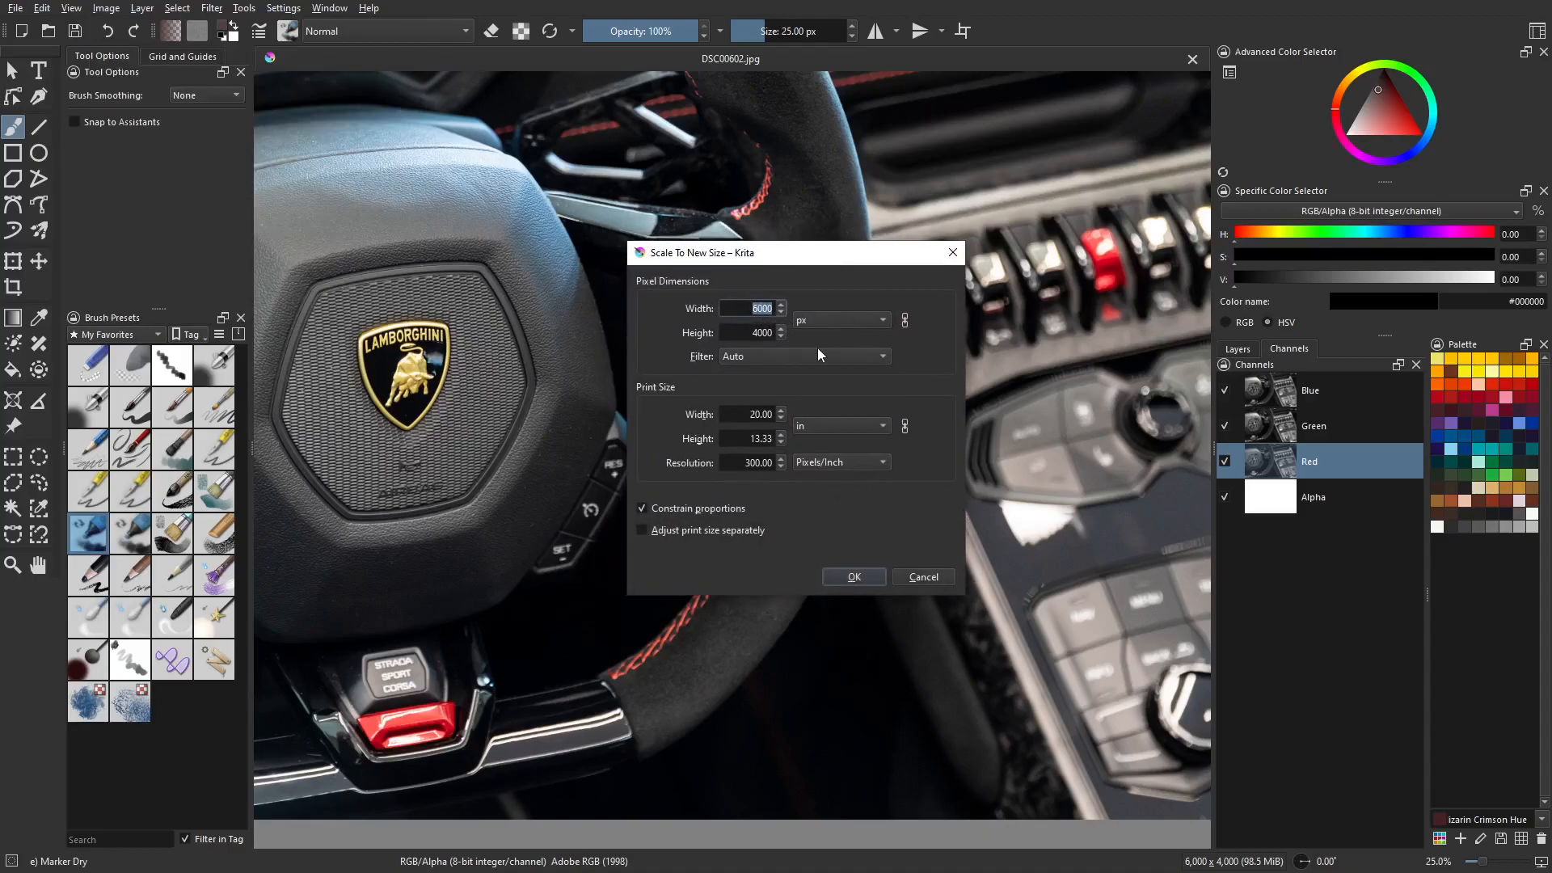
mouse_move(818, 347)
left_click(920, 579)
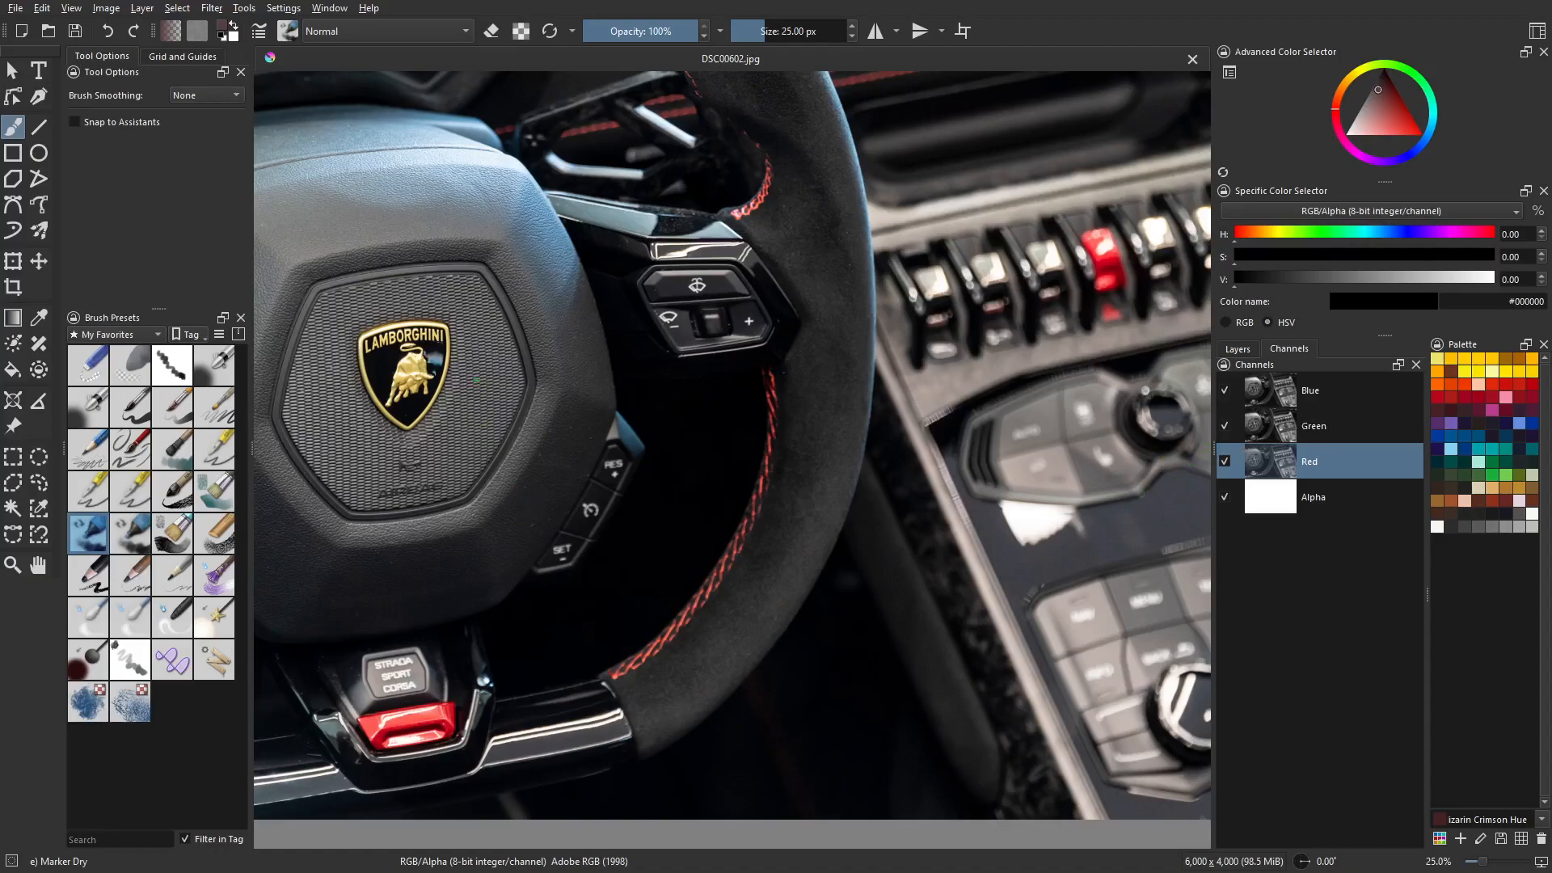
Open the image properties' color space settings and review the available color models, keeping RGB/Alpha.
left_click(106, 8)
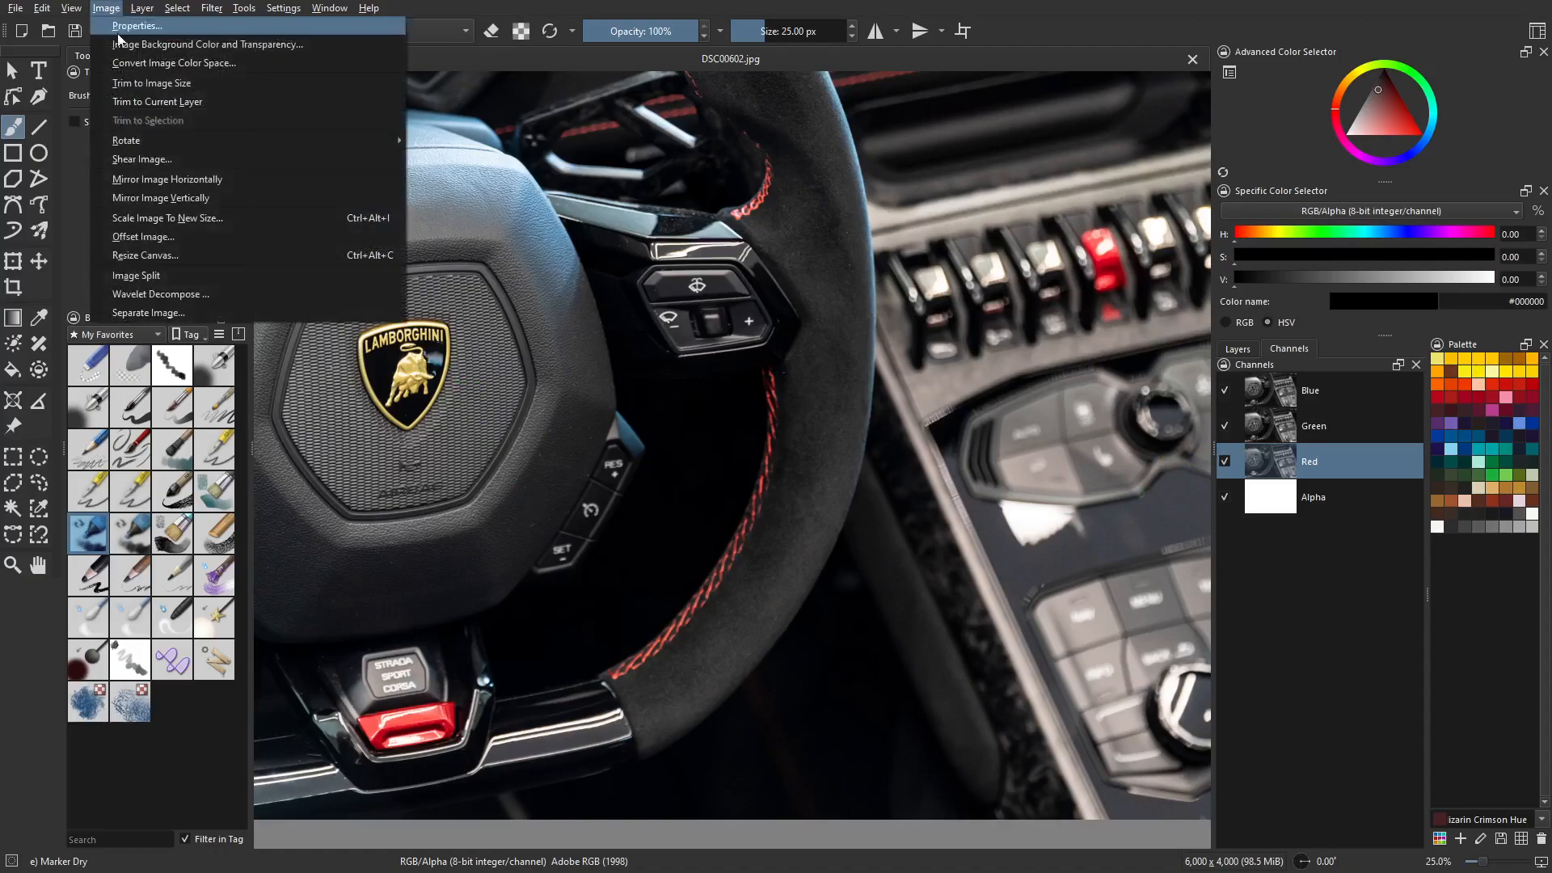
left_click(221, 28)
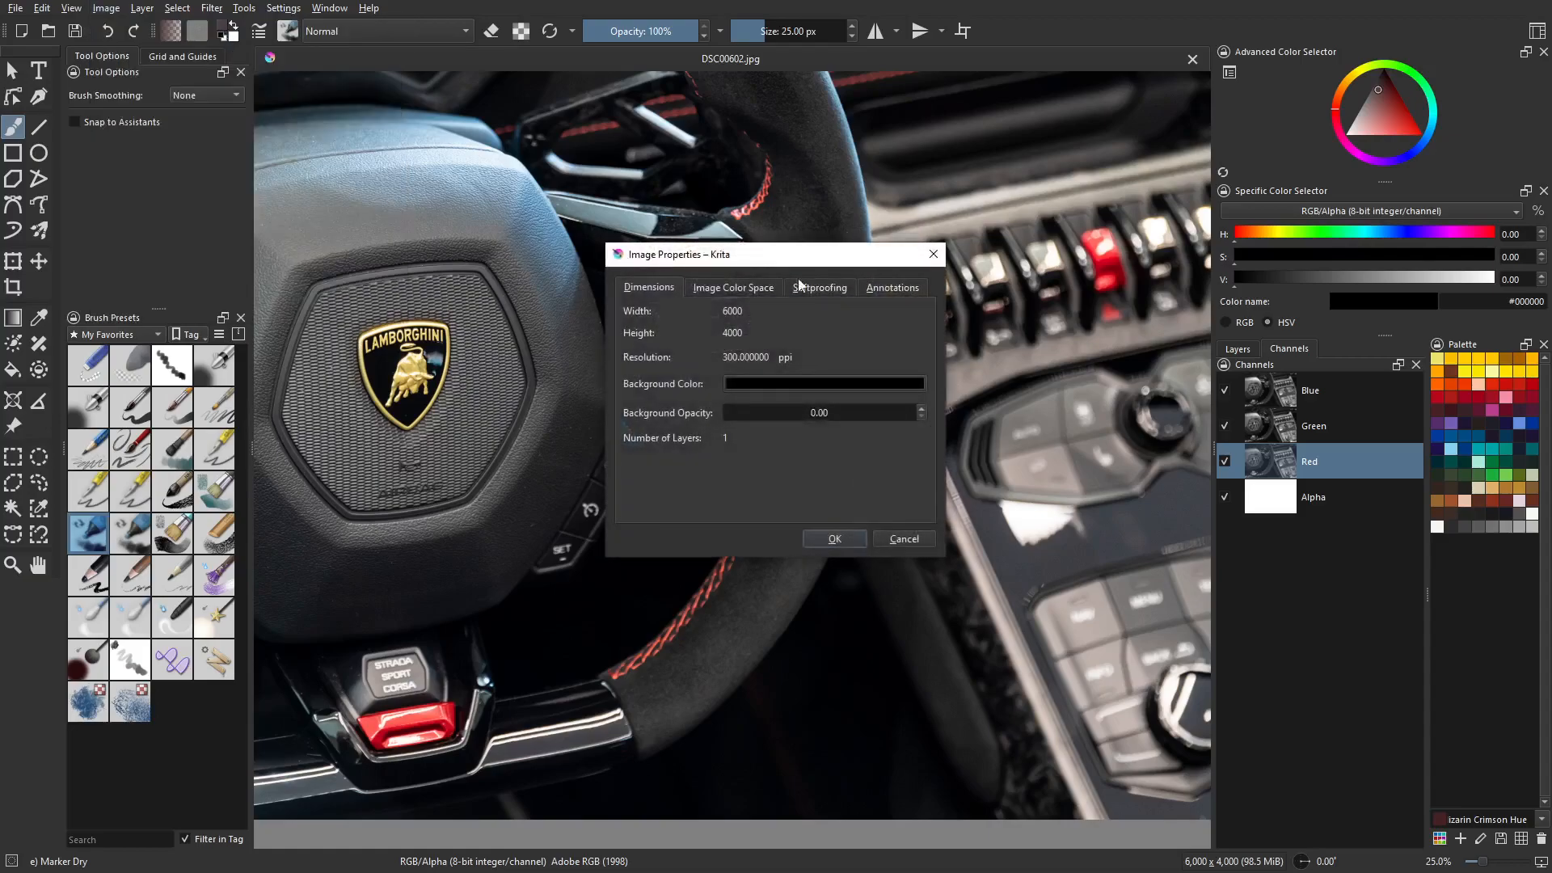
left_click(750, 291)
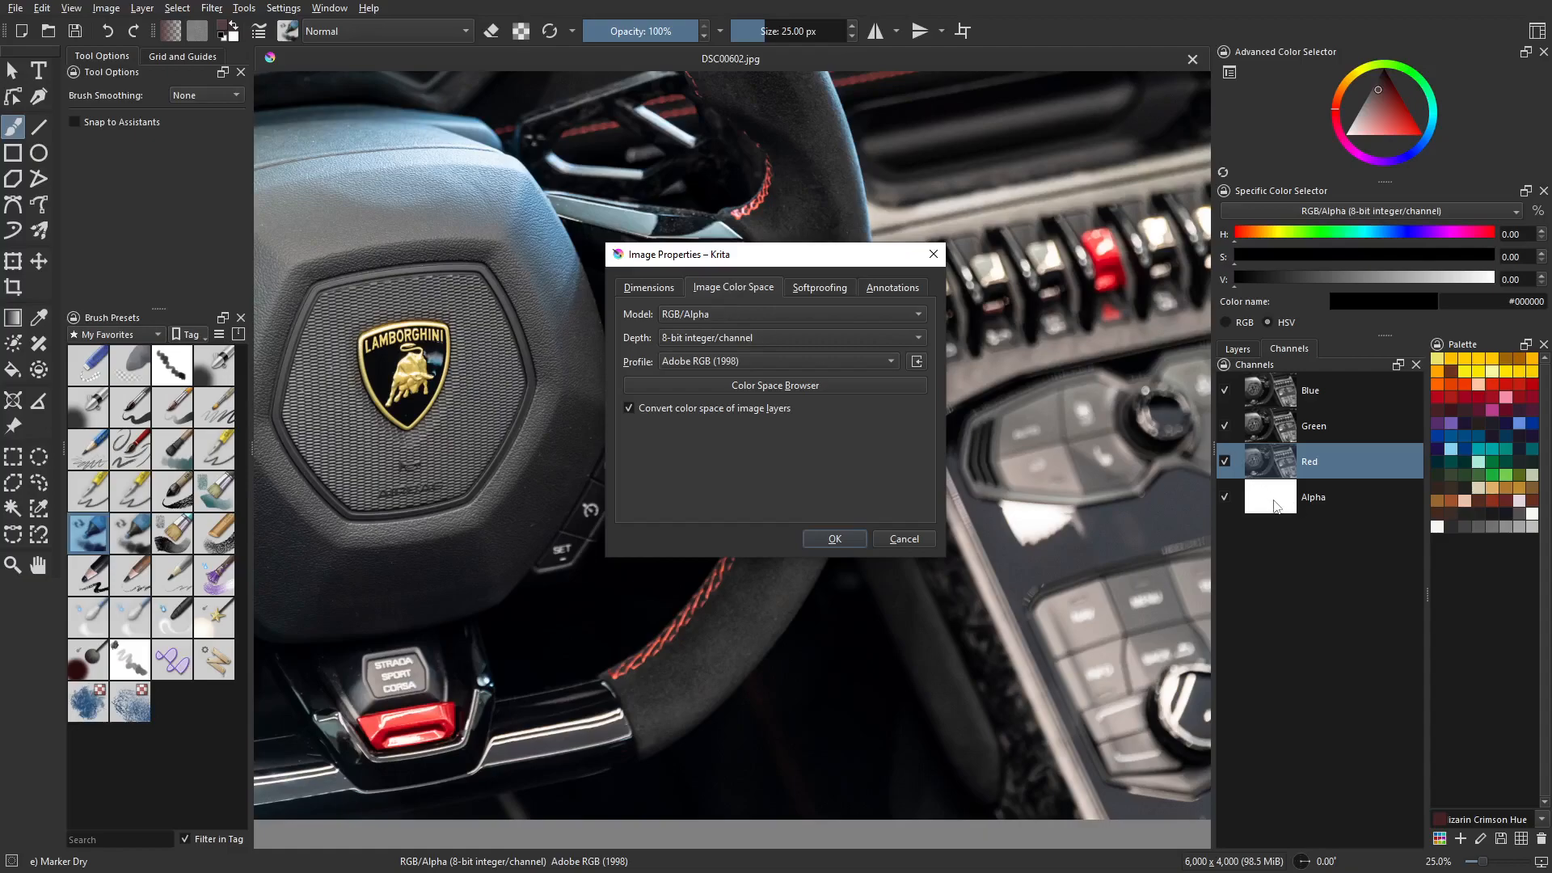
left_click(791, 314)
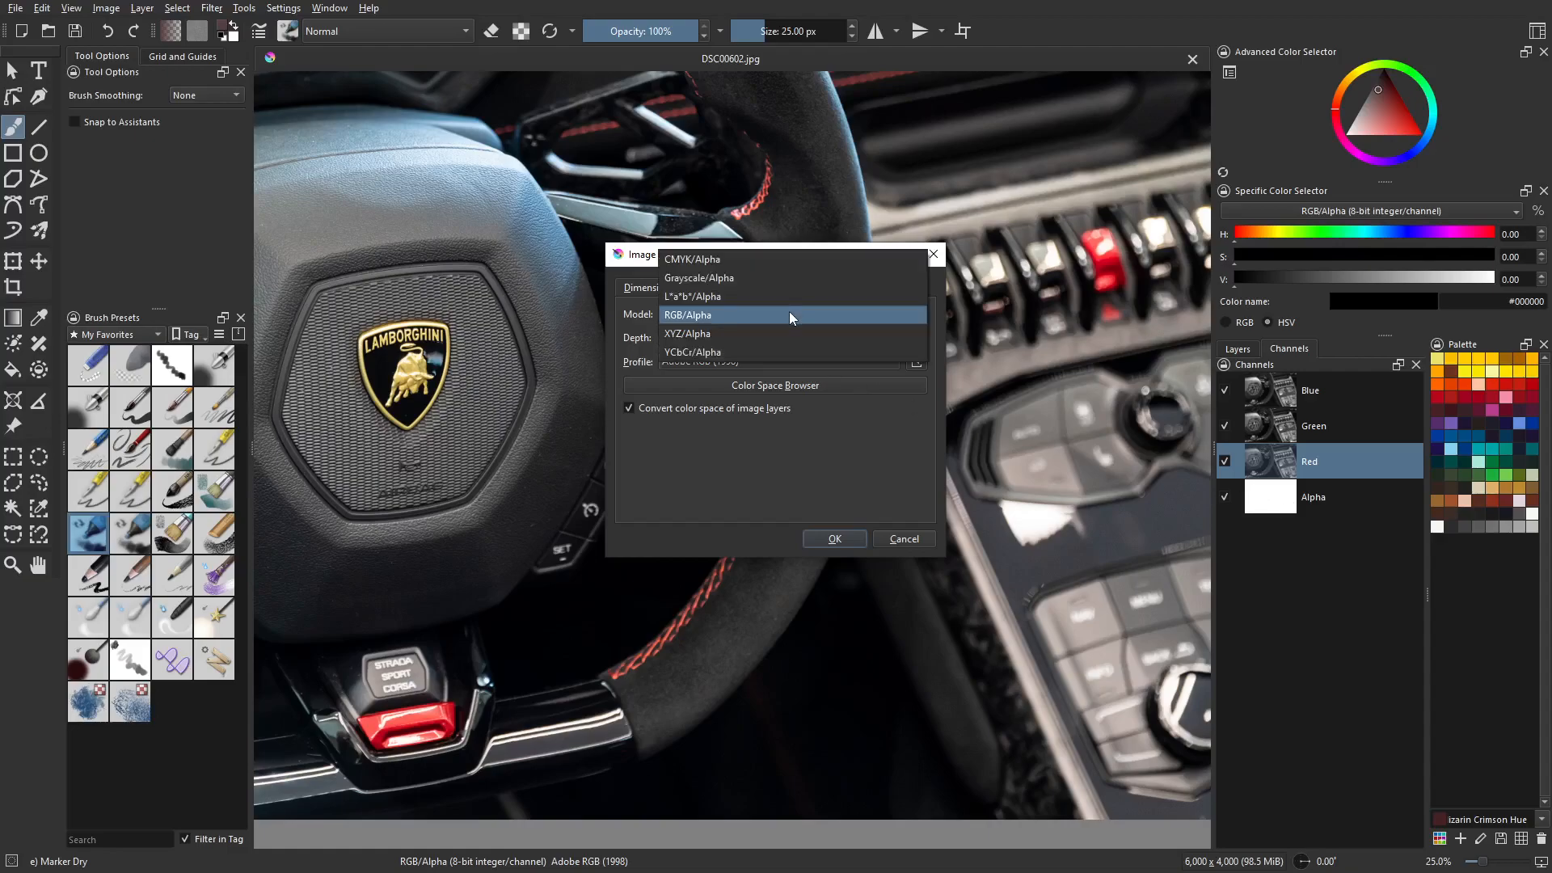
left_click(720, 314)
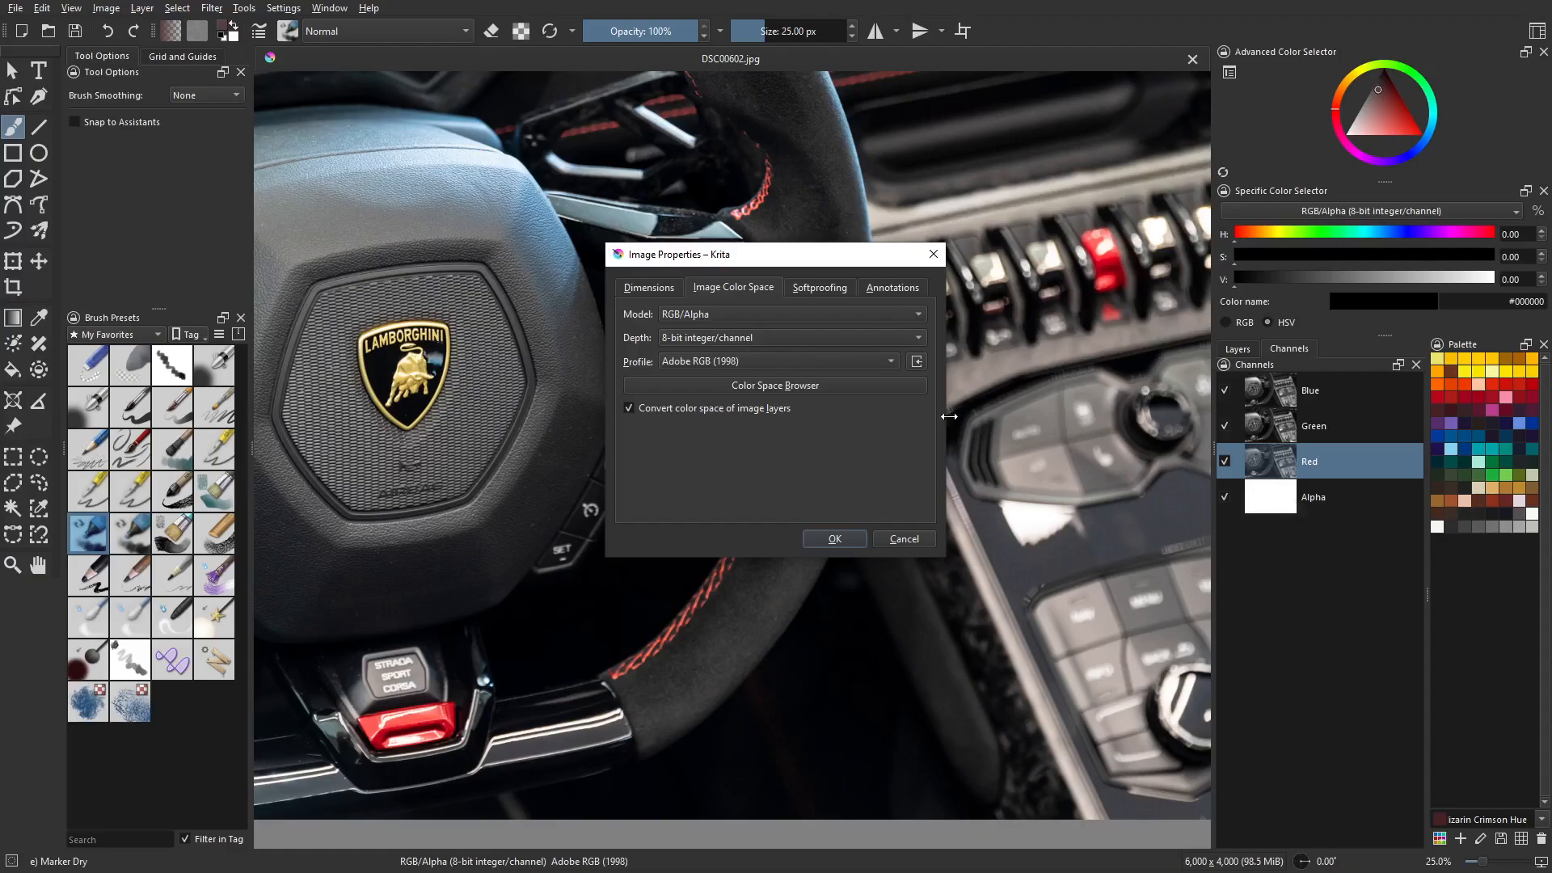
Review the available bit depths, keeping 8-bit integer/channel, and look through the list of color profiles.
left_click(708, 339)
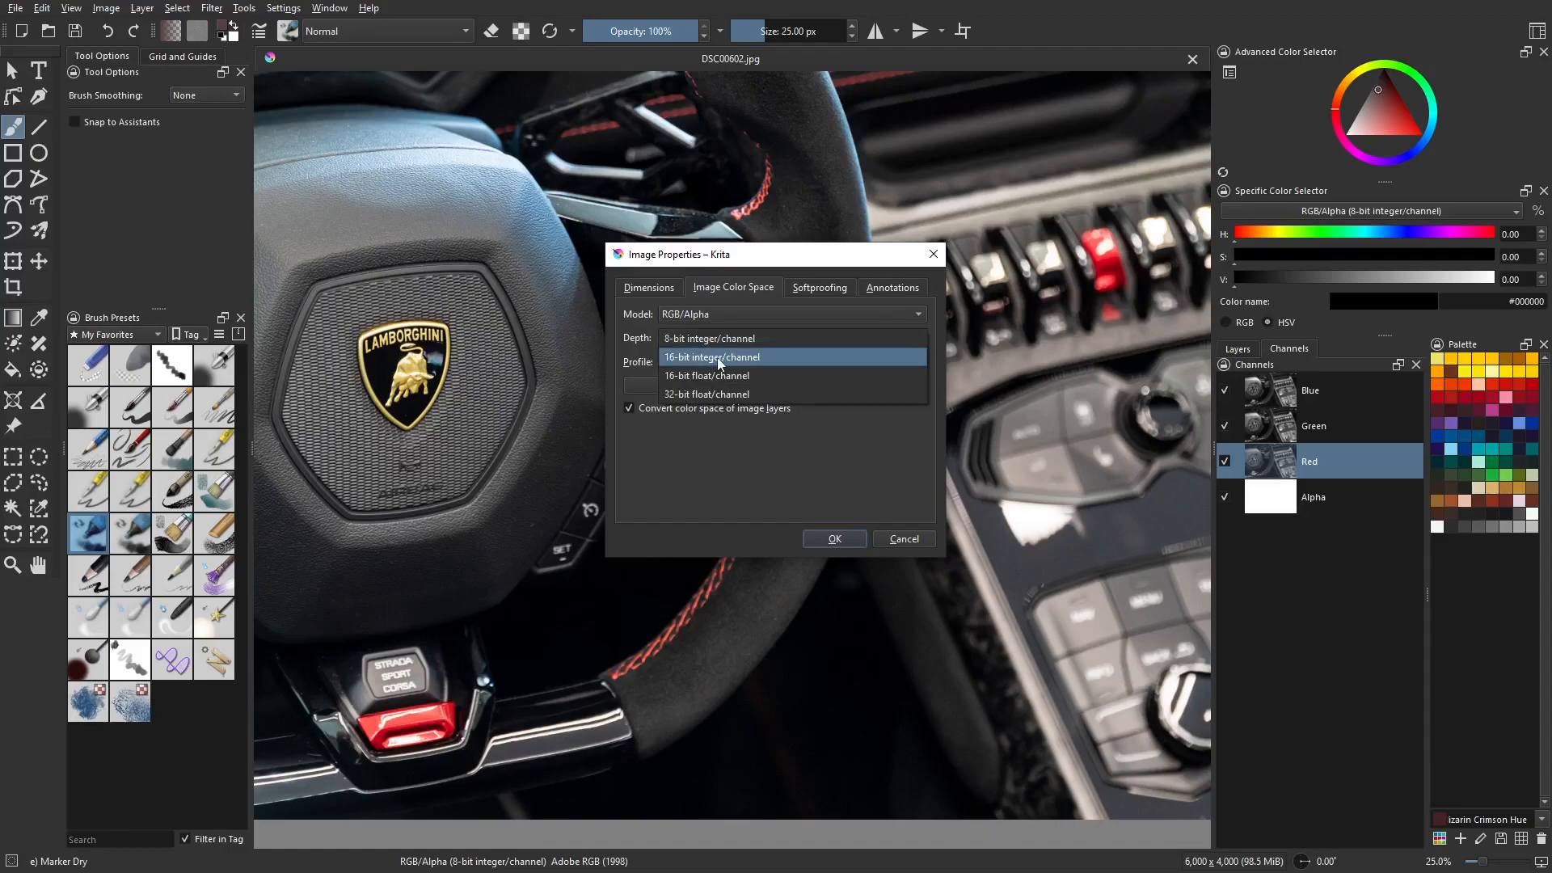
left_click(776, 339)
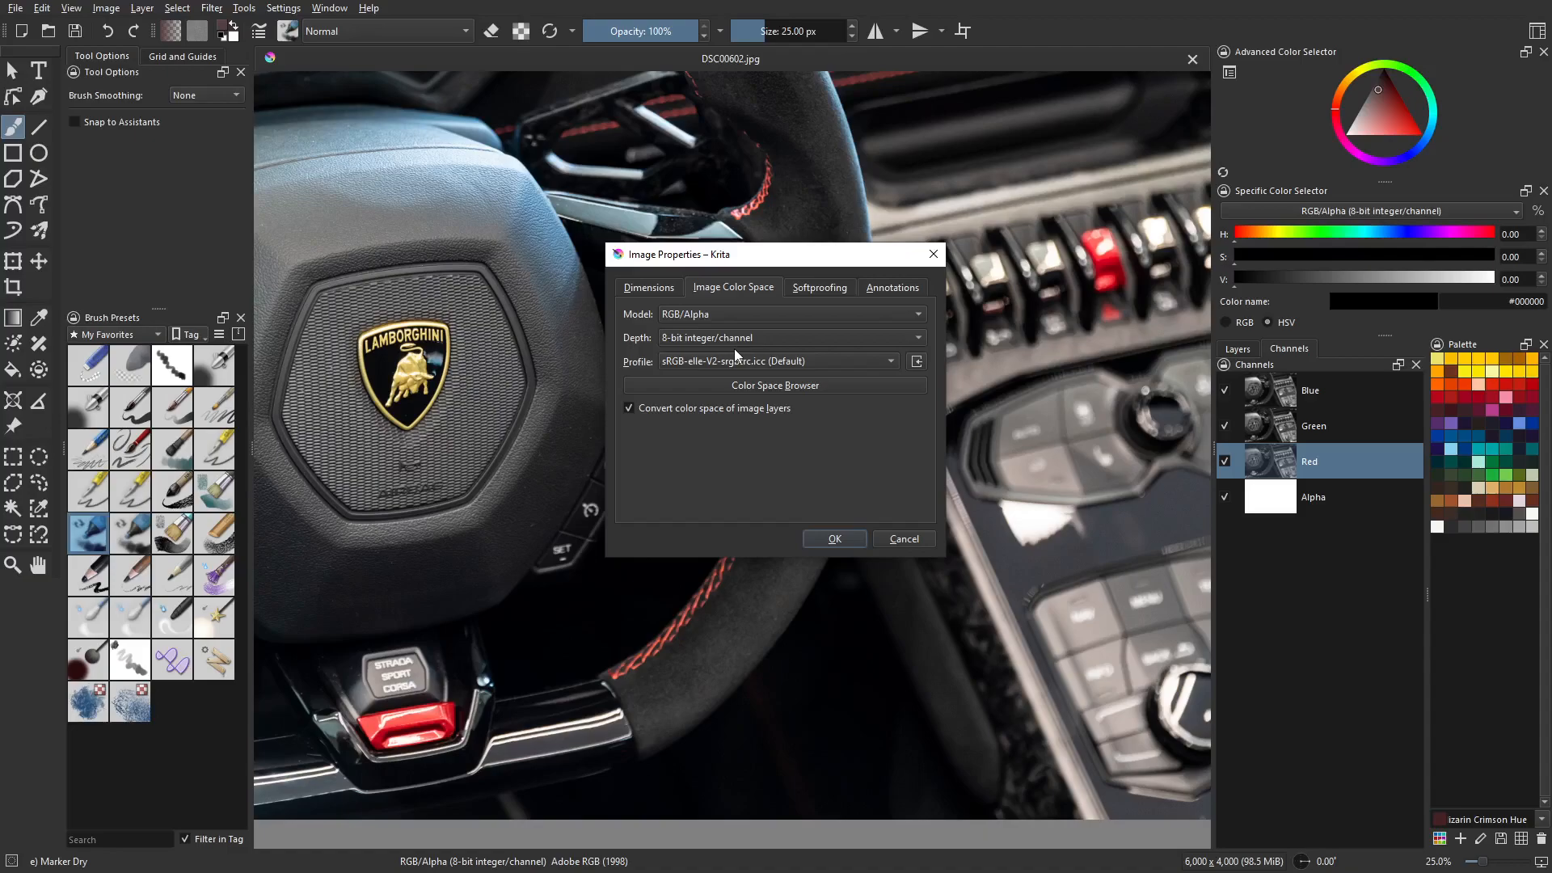
left_click(734, 337)
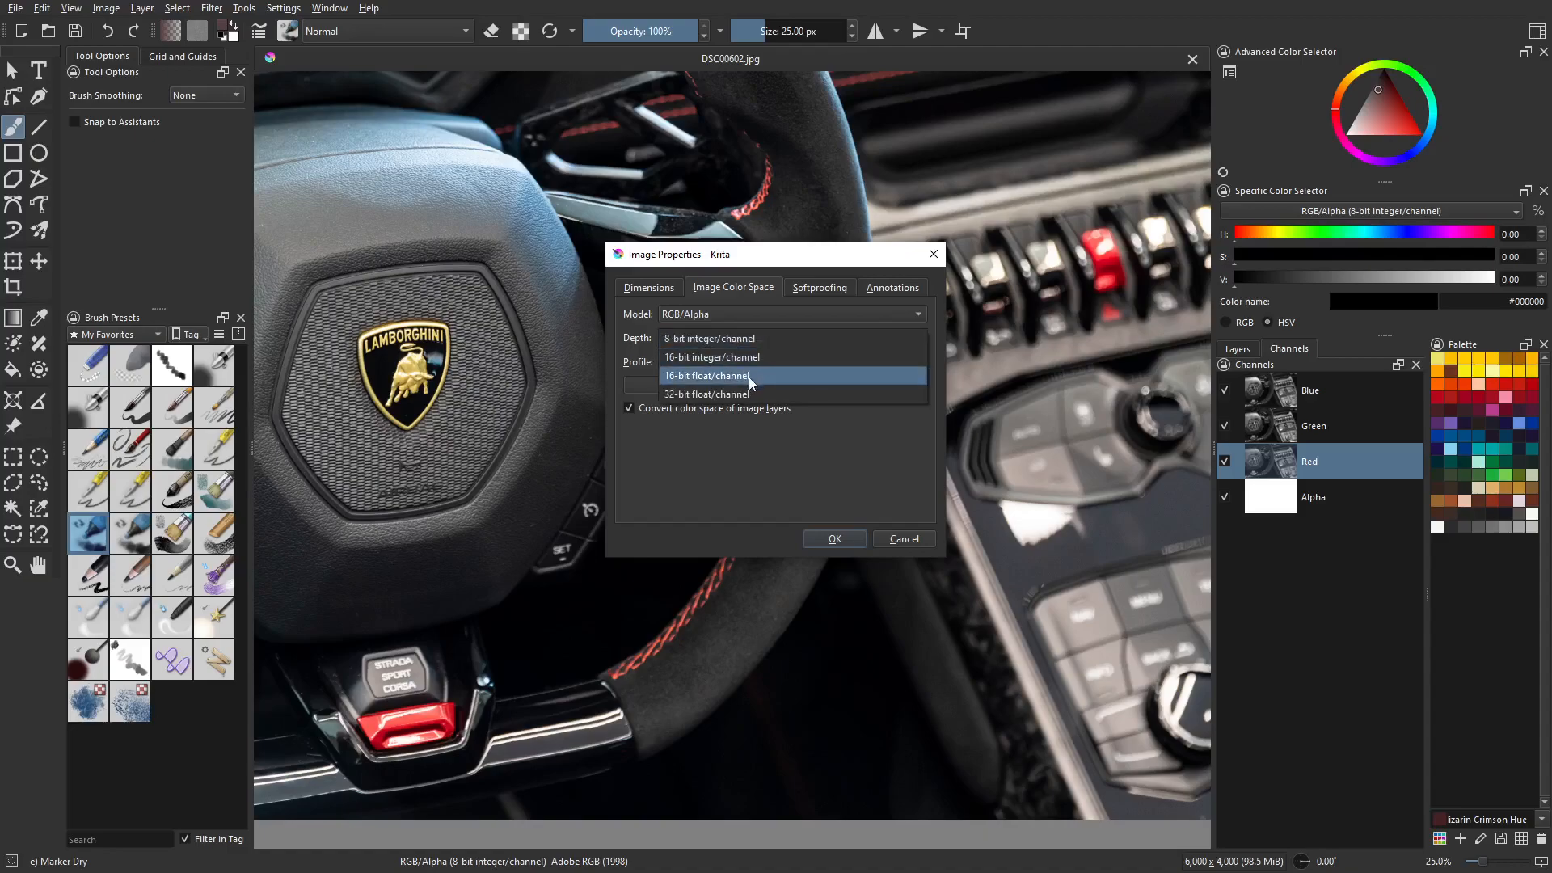
left_click(716, 469)
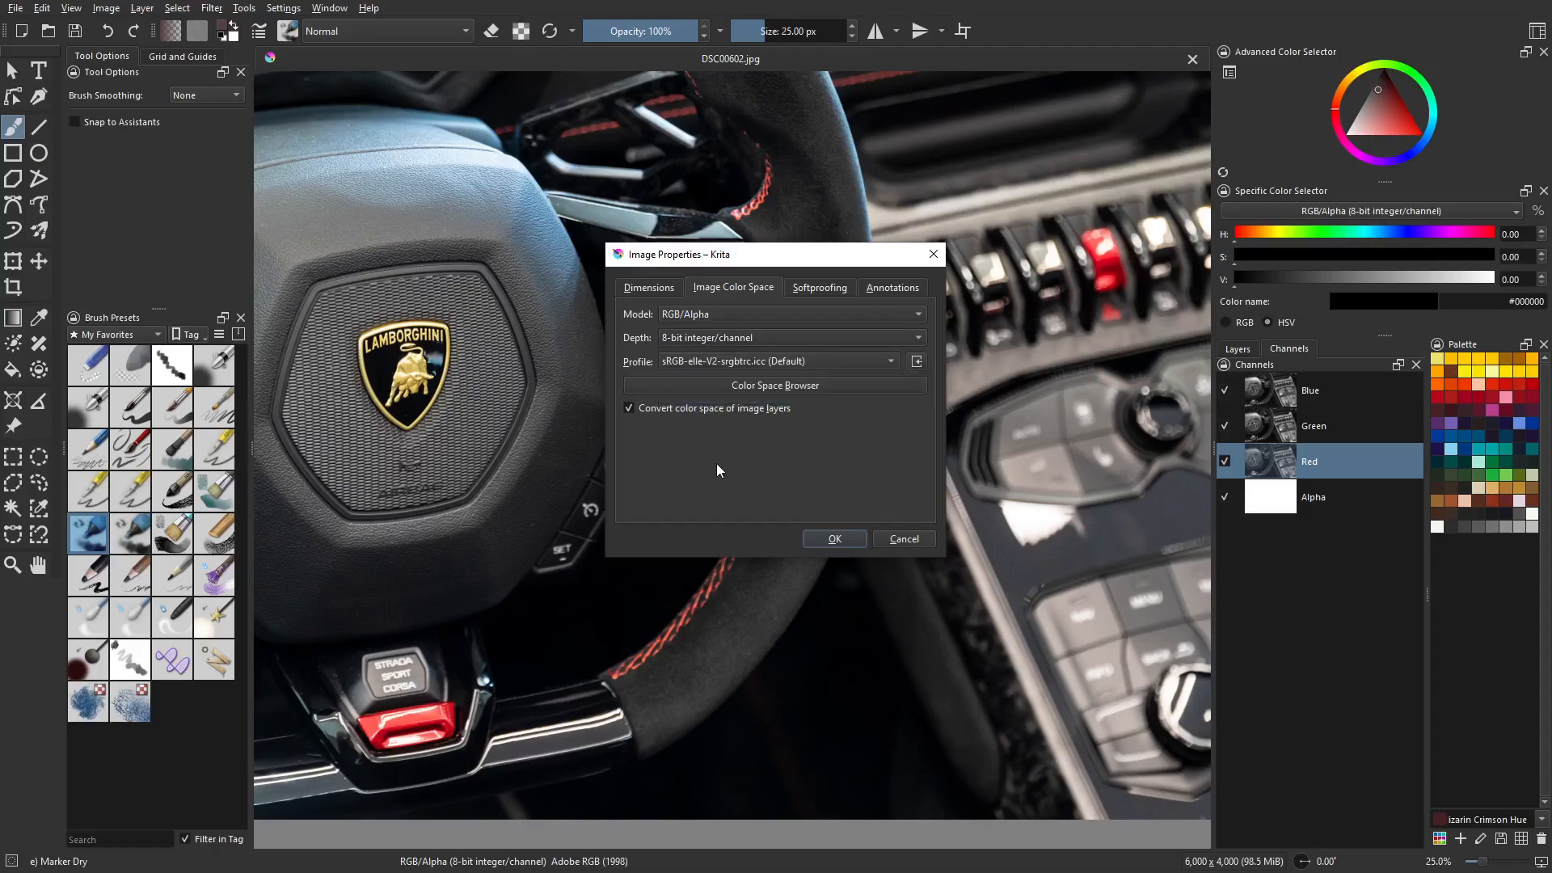
left_click(725, 371)
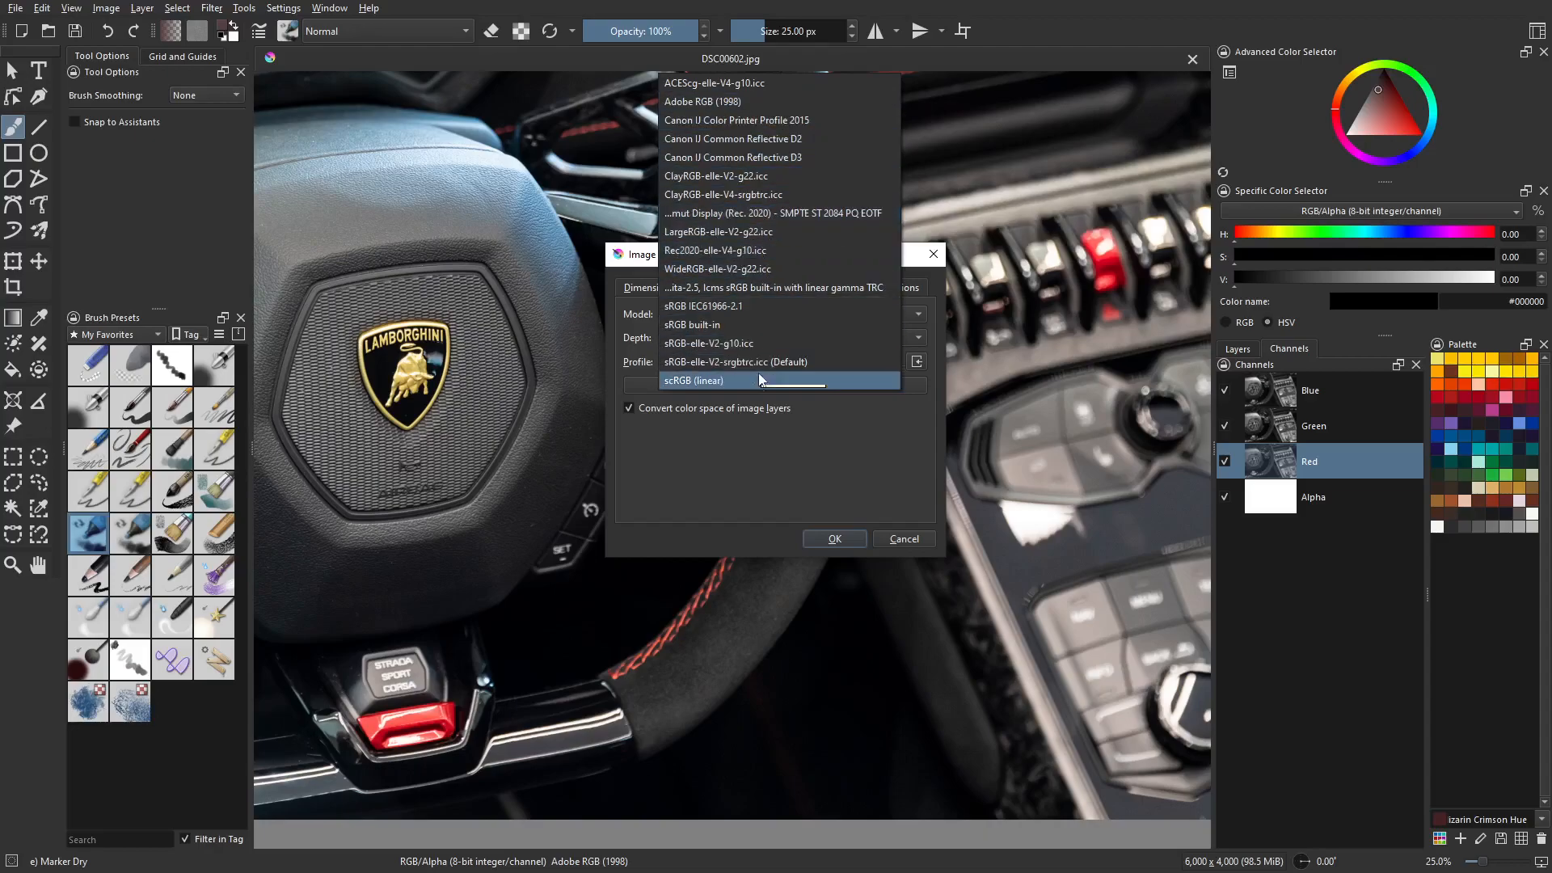
left_click(716, 481)
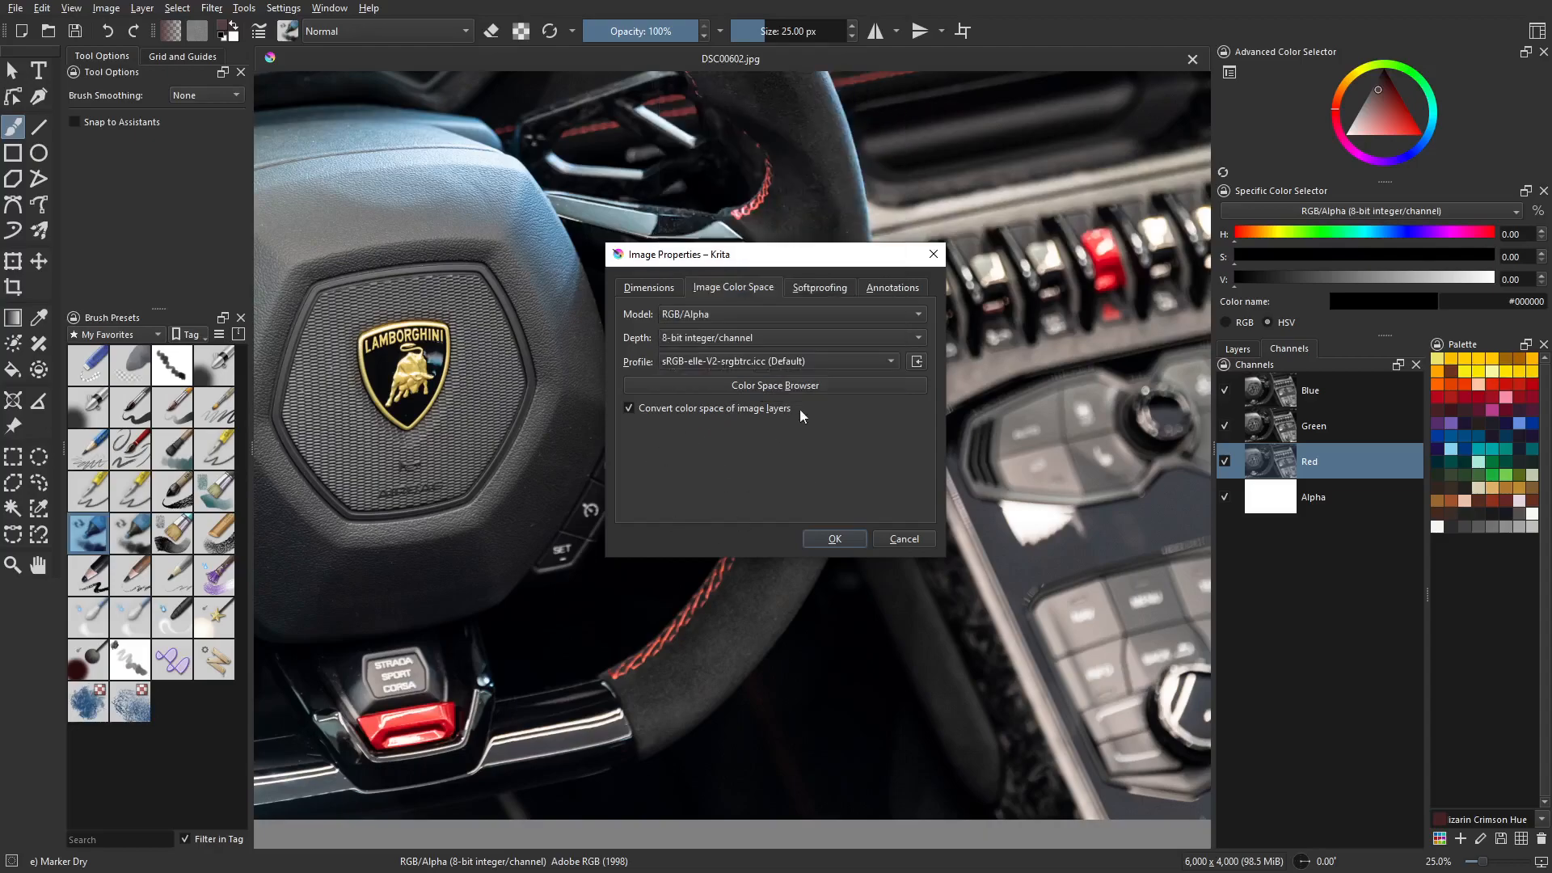
Open the color space browser and compare the gamut and tone curve of the default sRGB, Adobe RGB (1998) and ACEScg-elle-V4-g10.icc profiles.
left_click(792, 386)
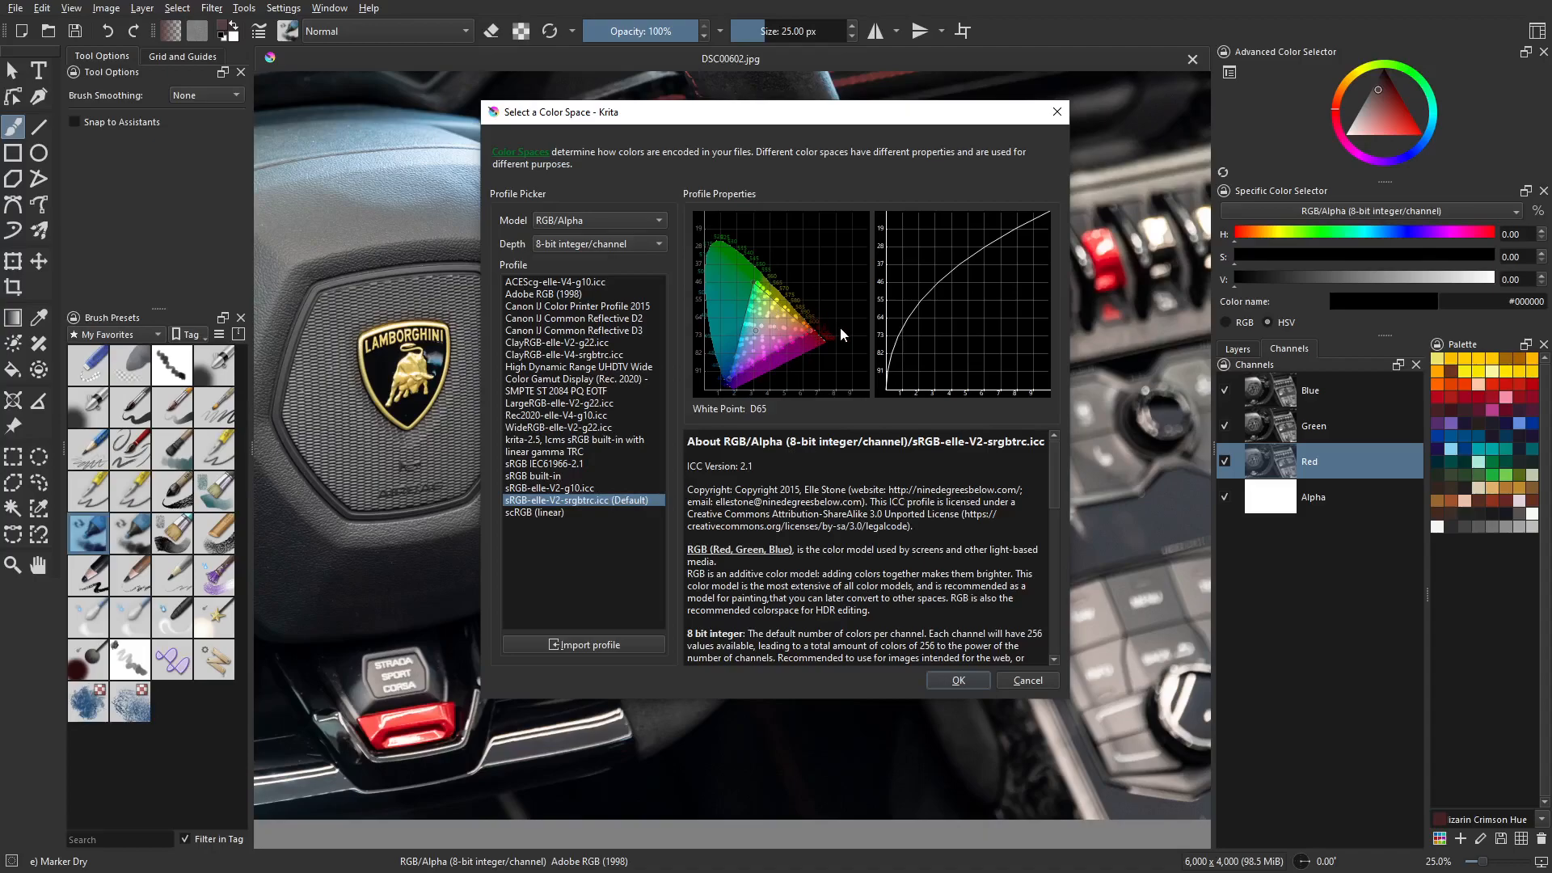
mouse_move(841, 334)
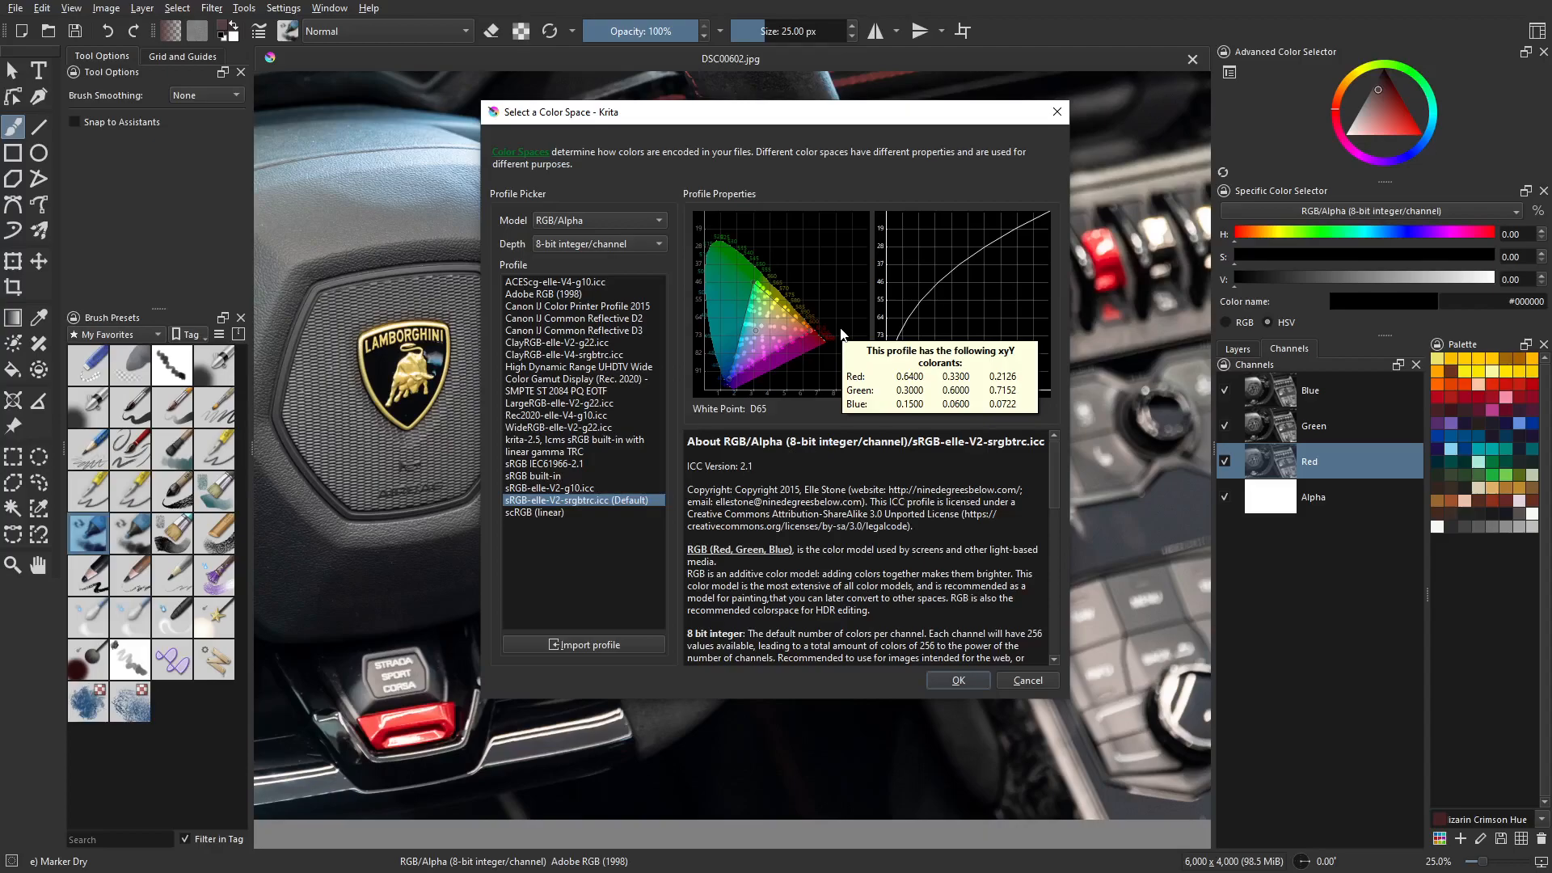
left_click(593, 295)
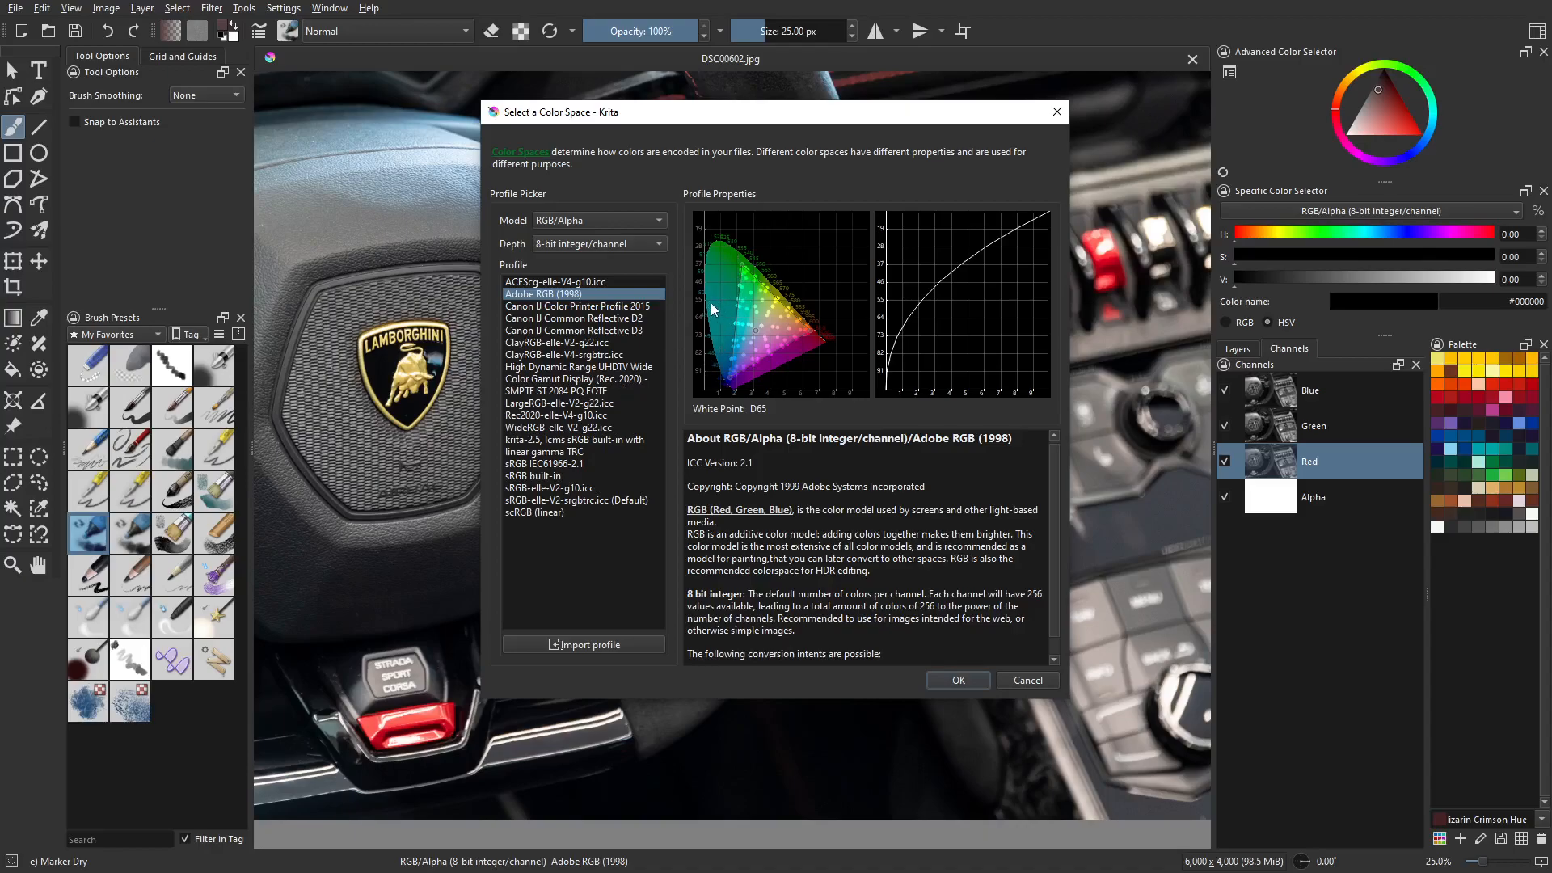
mouse_move(710, 306)
left_click(596, 282)
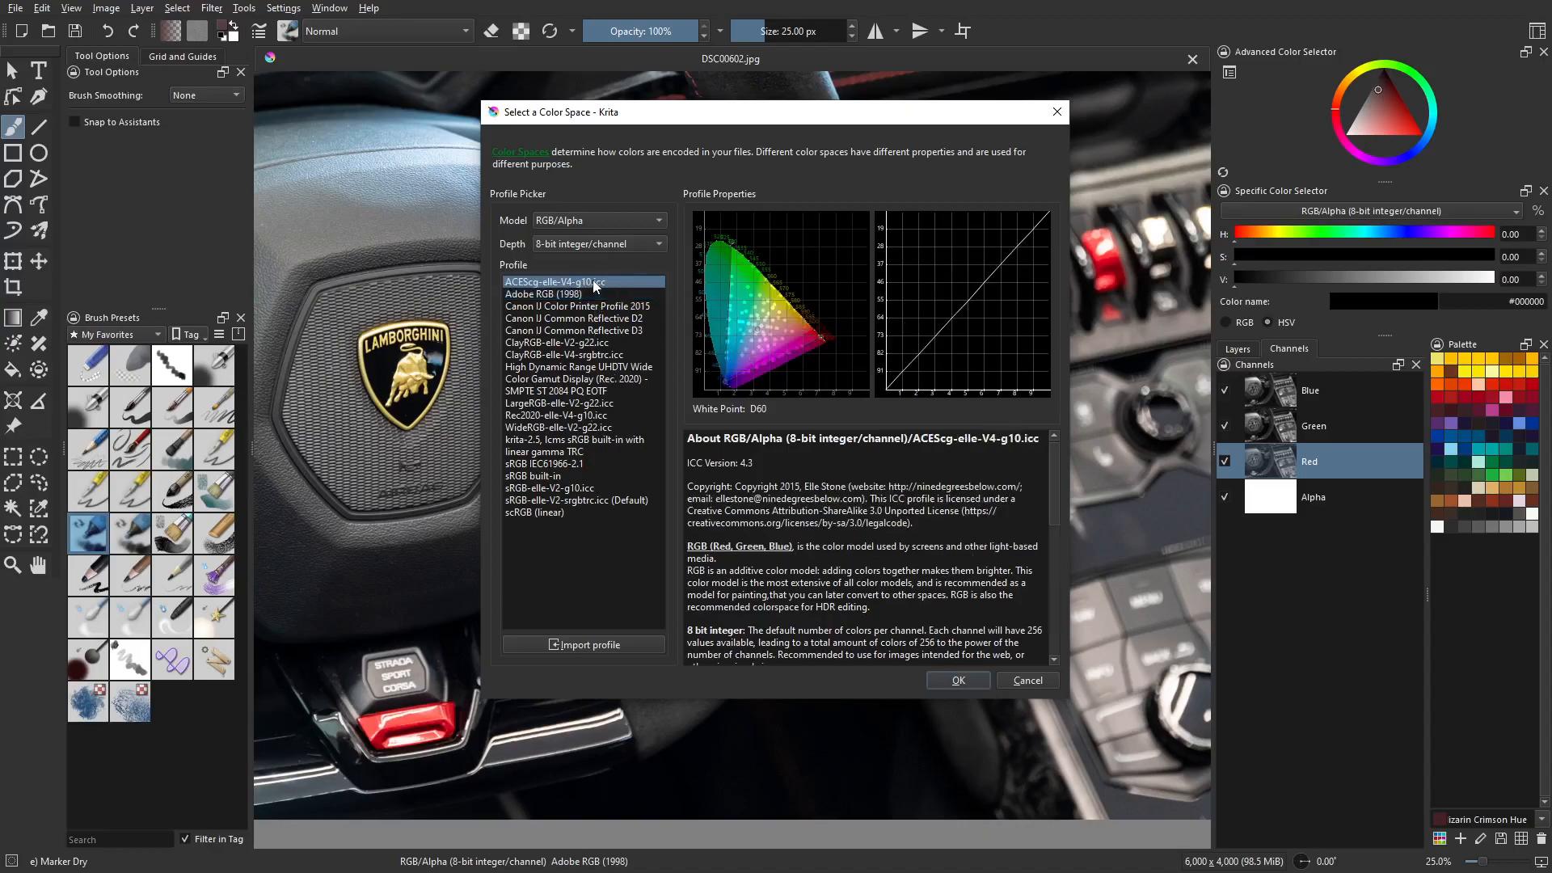
Examine the remaining RGB profiles from Canon IJ Color Printer Profile 2015 to scRGB (linear), then close the image properties without applying changes.
left_click(598, 307)
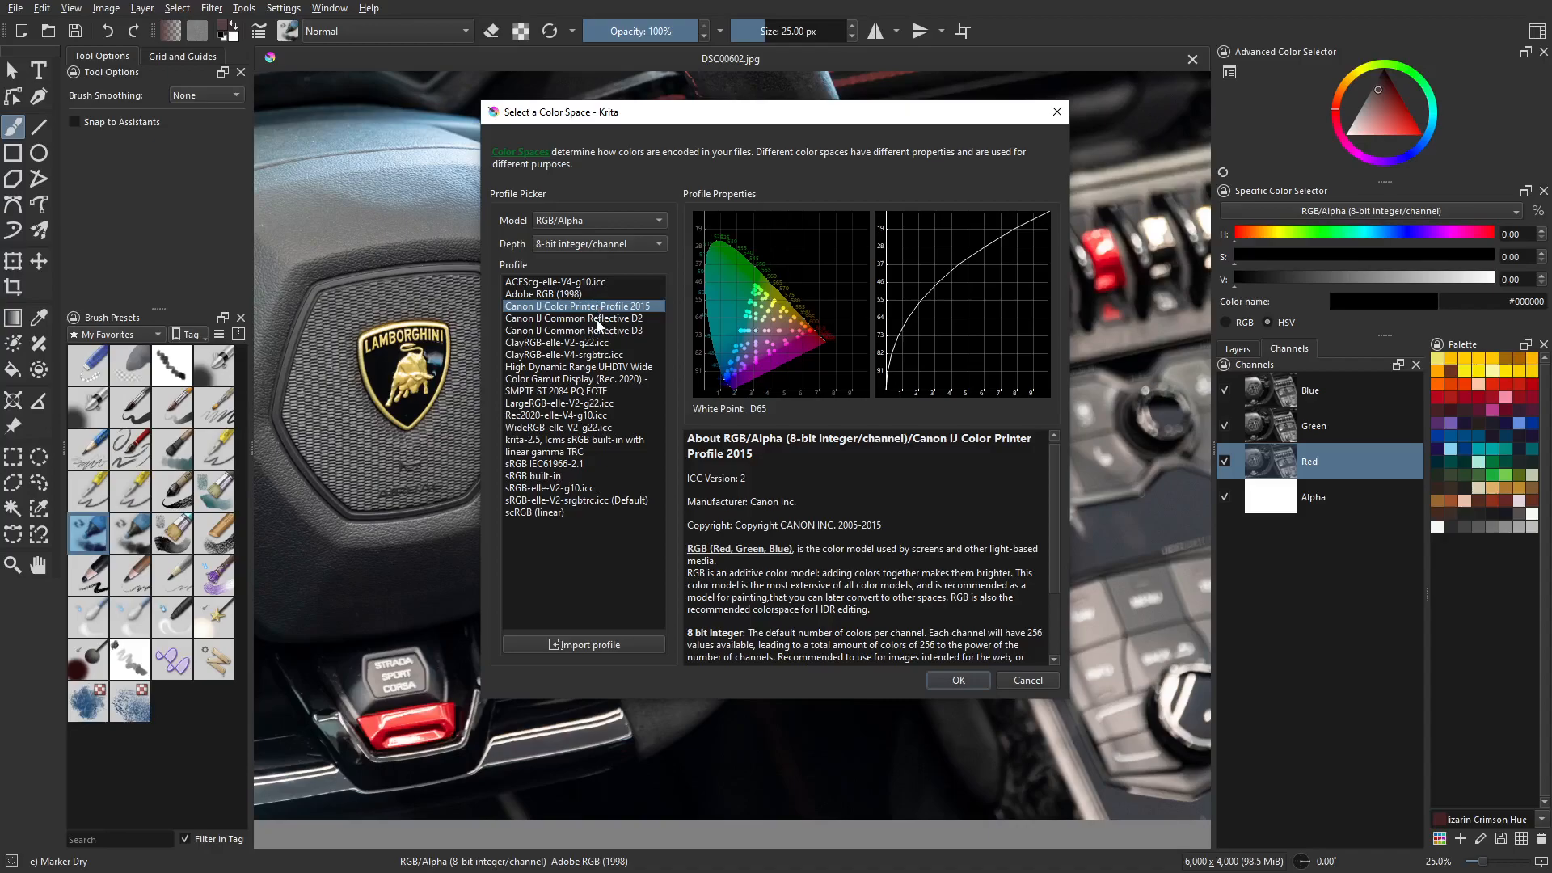
left_click(601, 319)
left_click(600, 331)
left_click(602, 343)
left_click(603, 356)
left_click(603, 370)
left_click(595, 415)
left_click(588, 428)
left_click(587, 447)
left_click(578, 464)
left_click(573, 476)
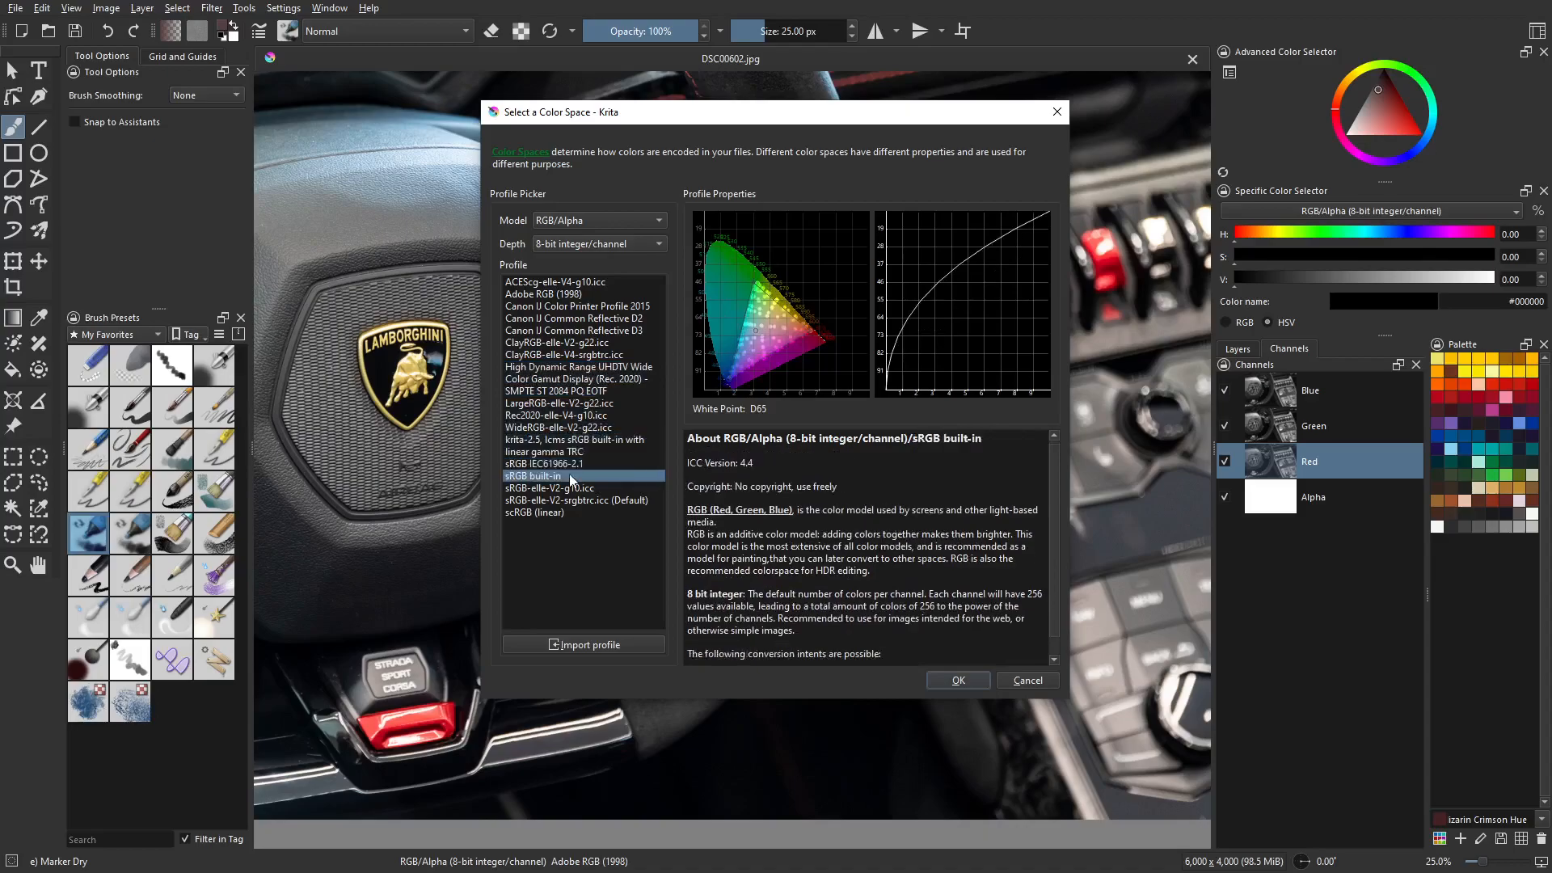
left_click(575, 488)
left_click(575, 501)
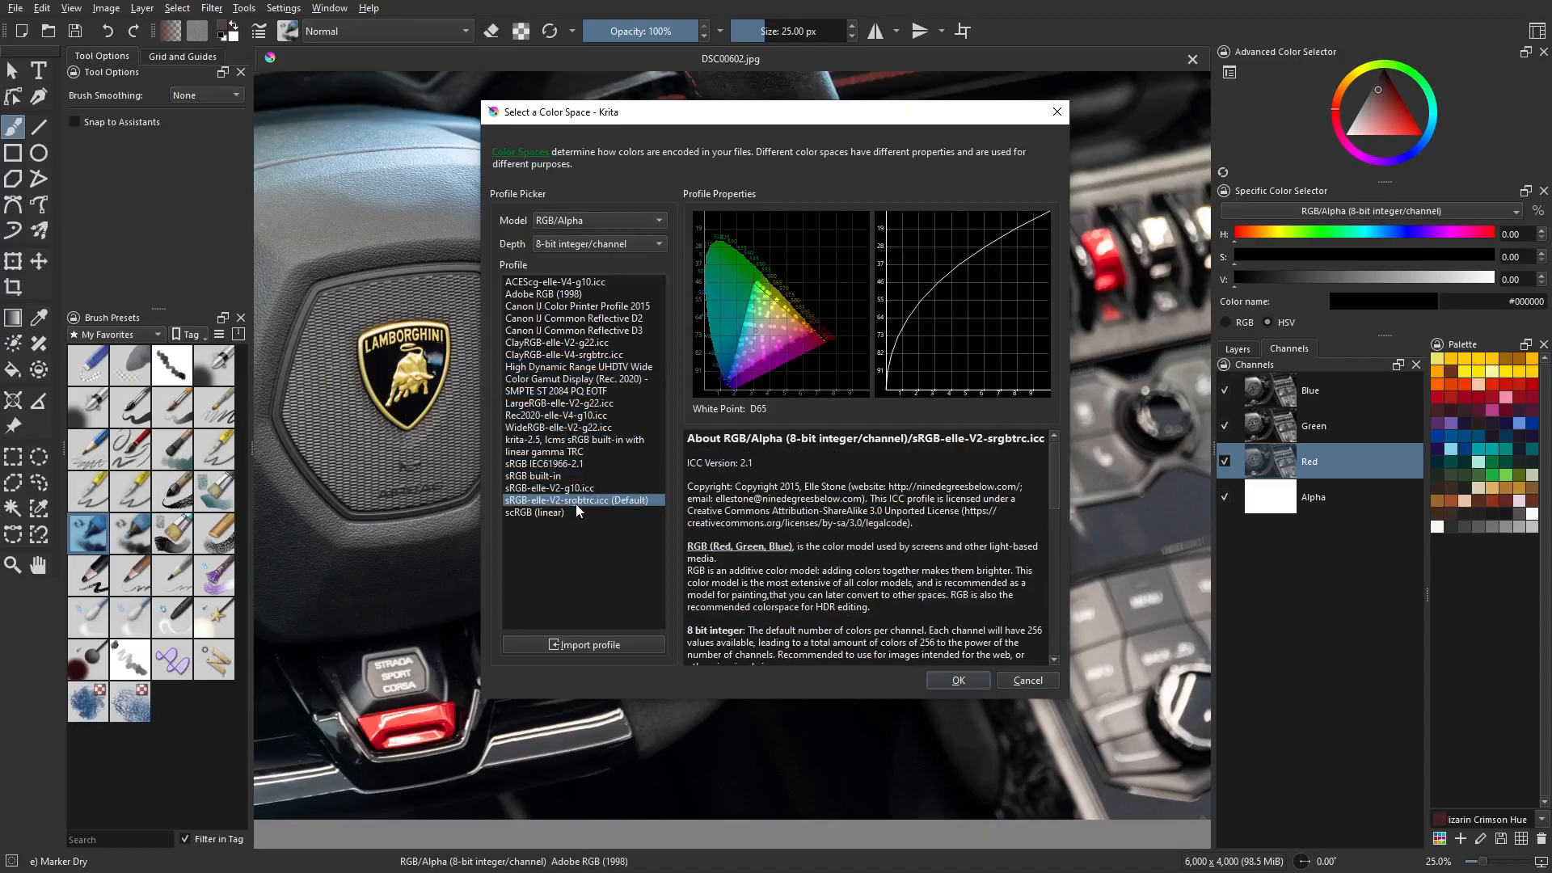
left_click(577, 508)
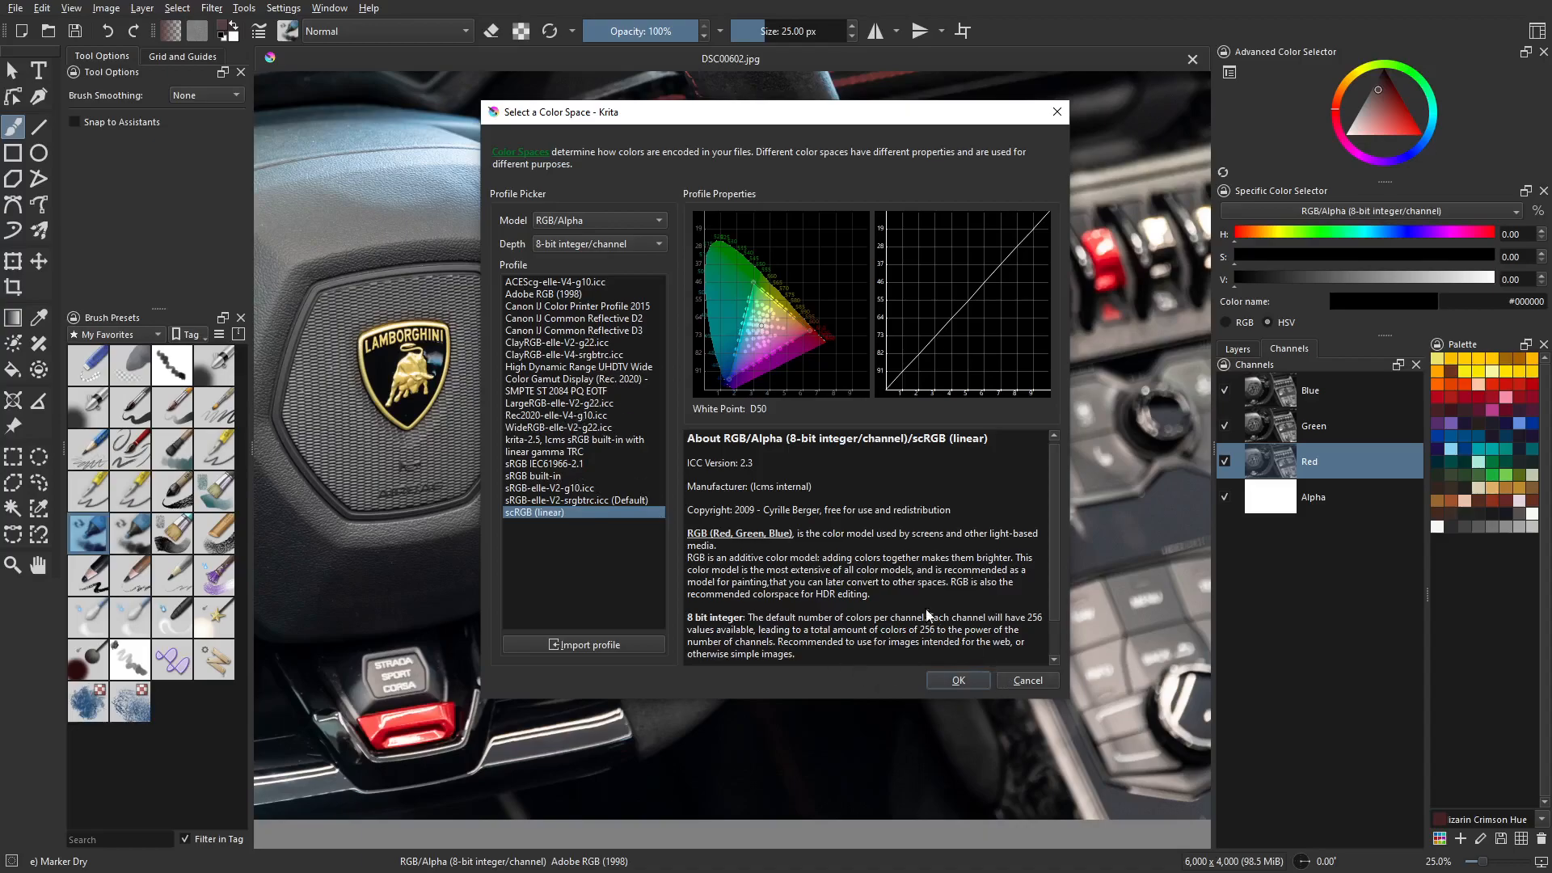
left_click(1017, 681)
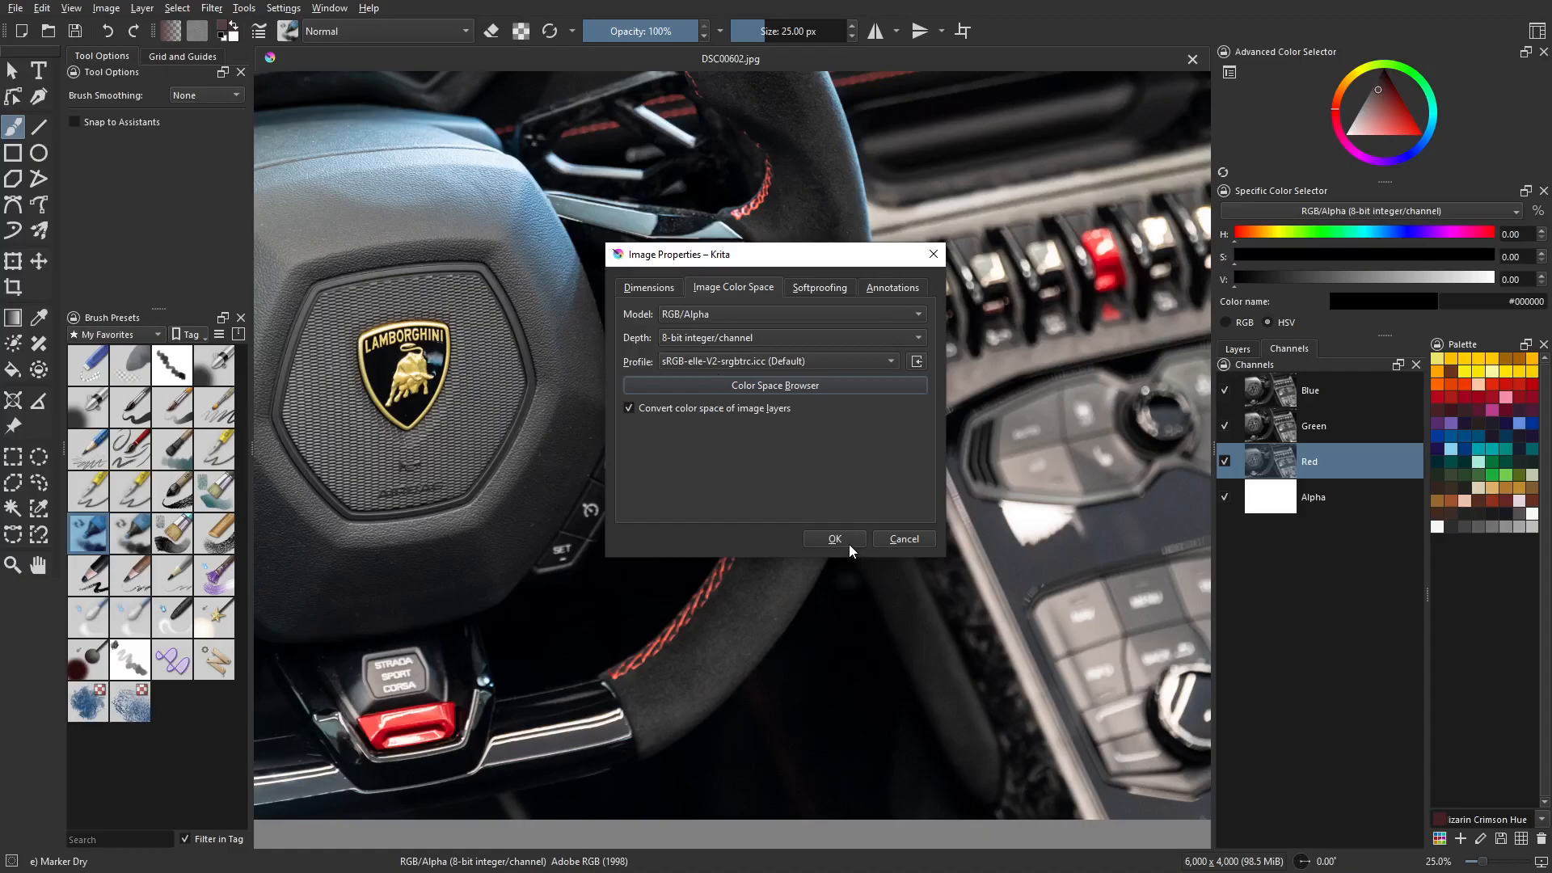
left_click(916, 540)
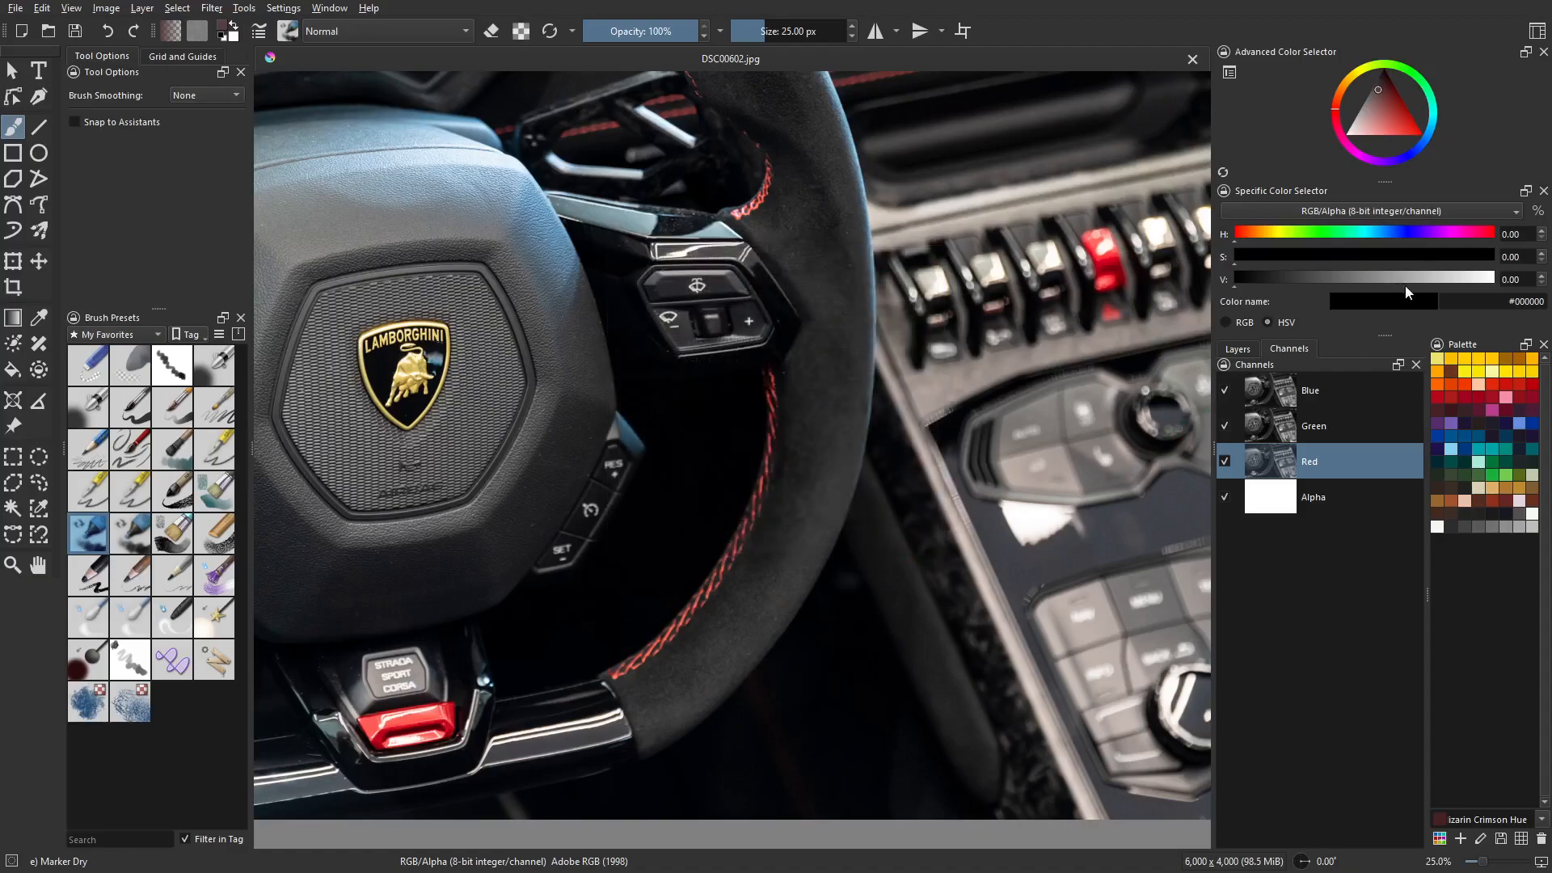
Blur the grainy dark material beside the red stitching with the copied Blender Blur brush at 6% opacity and about 162 px.
scroll(865, 629, "up", 7)
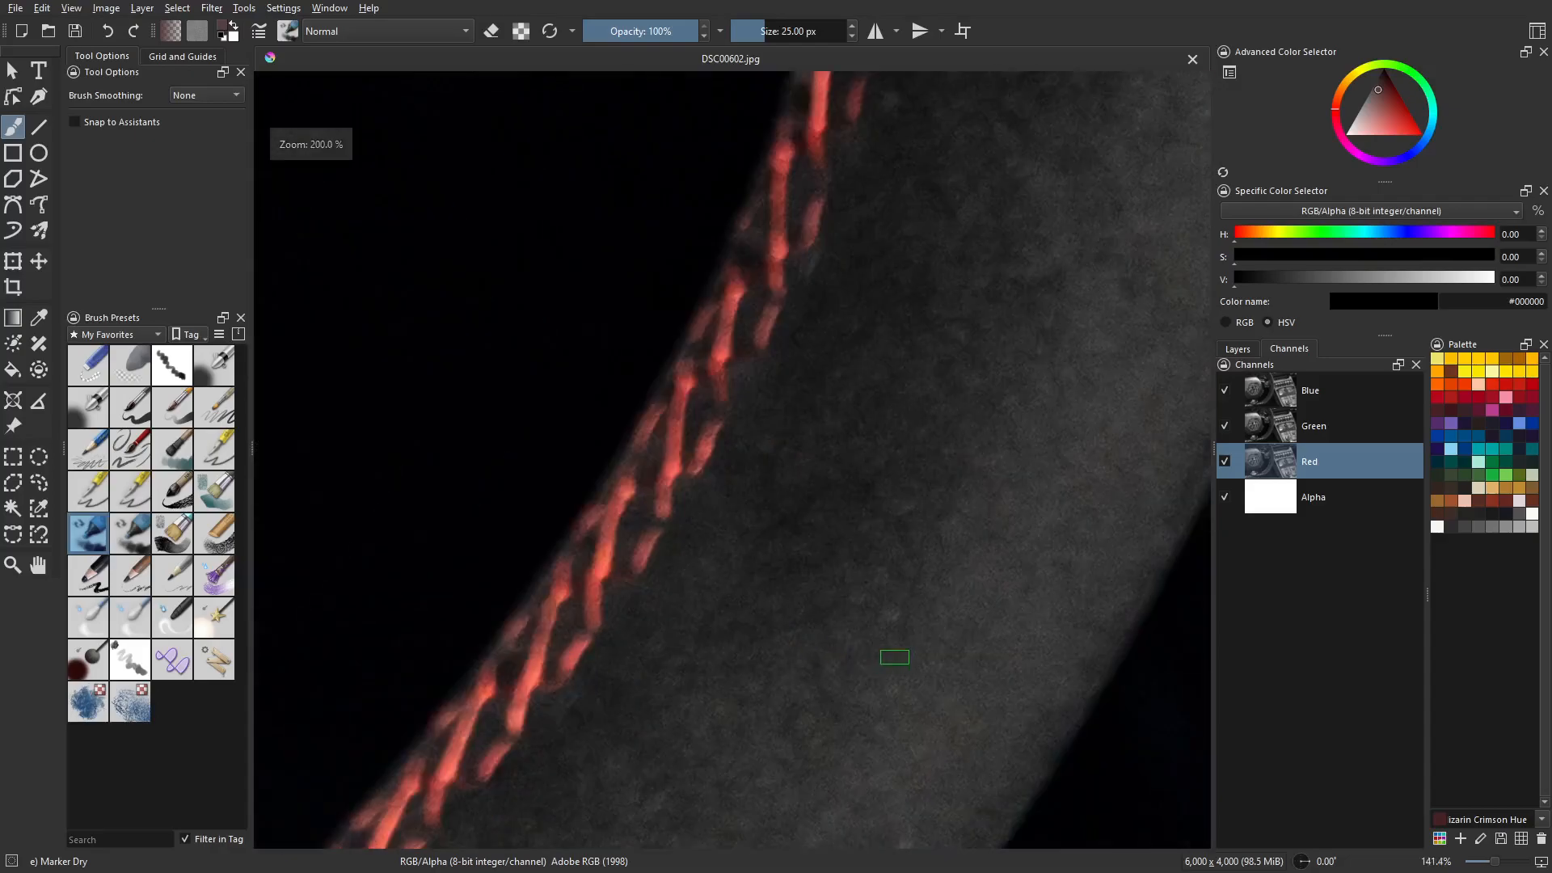
scroll(864, 630, "up", 2)
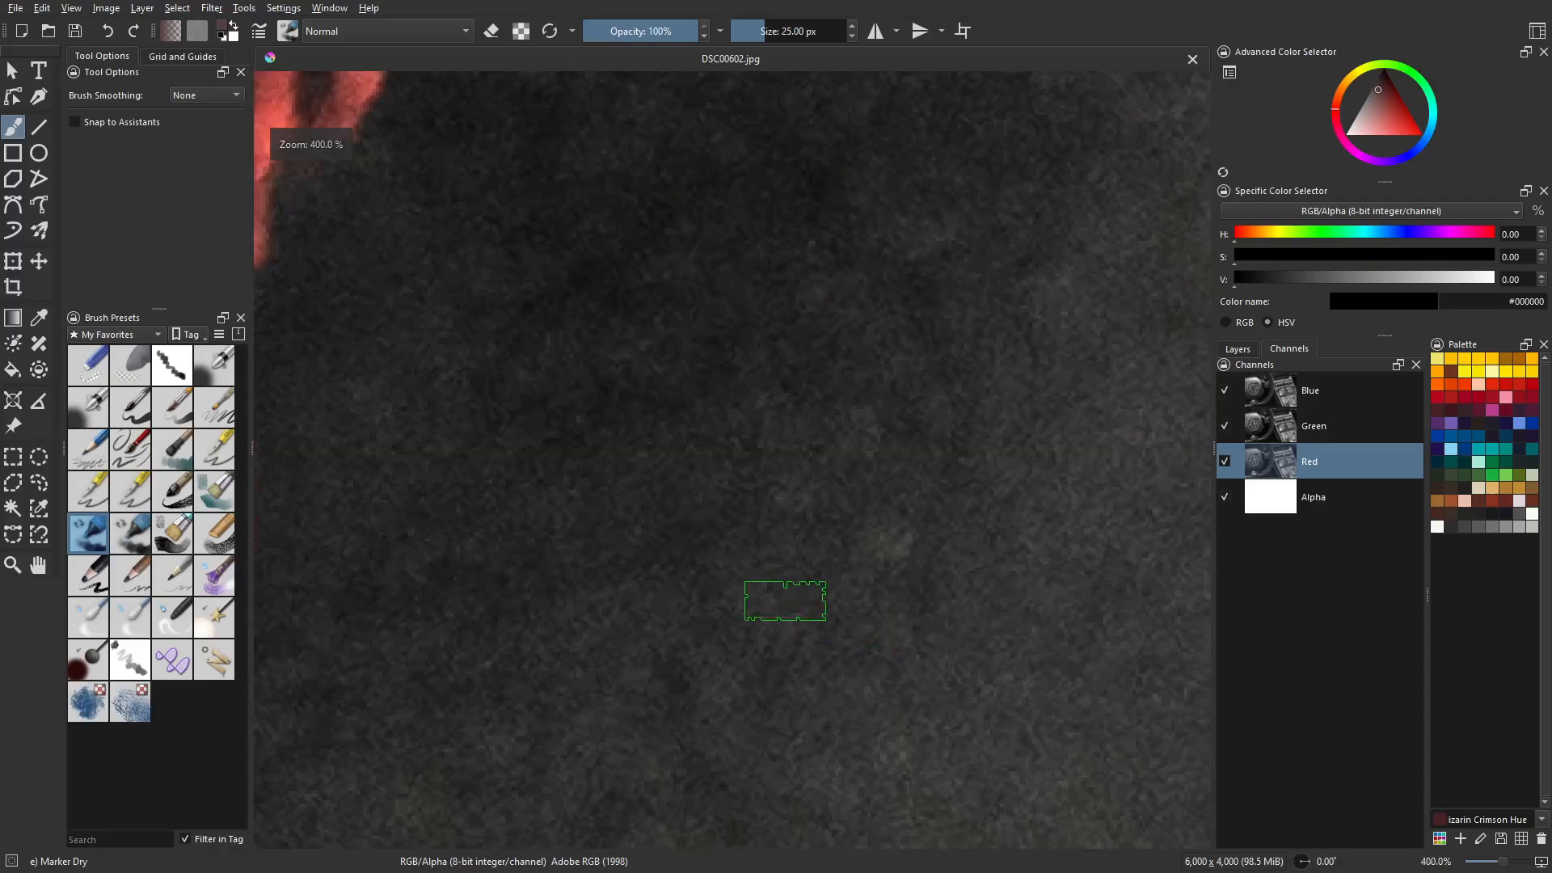
left_click(130, 619)
left_click(88, 624)
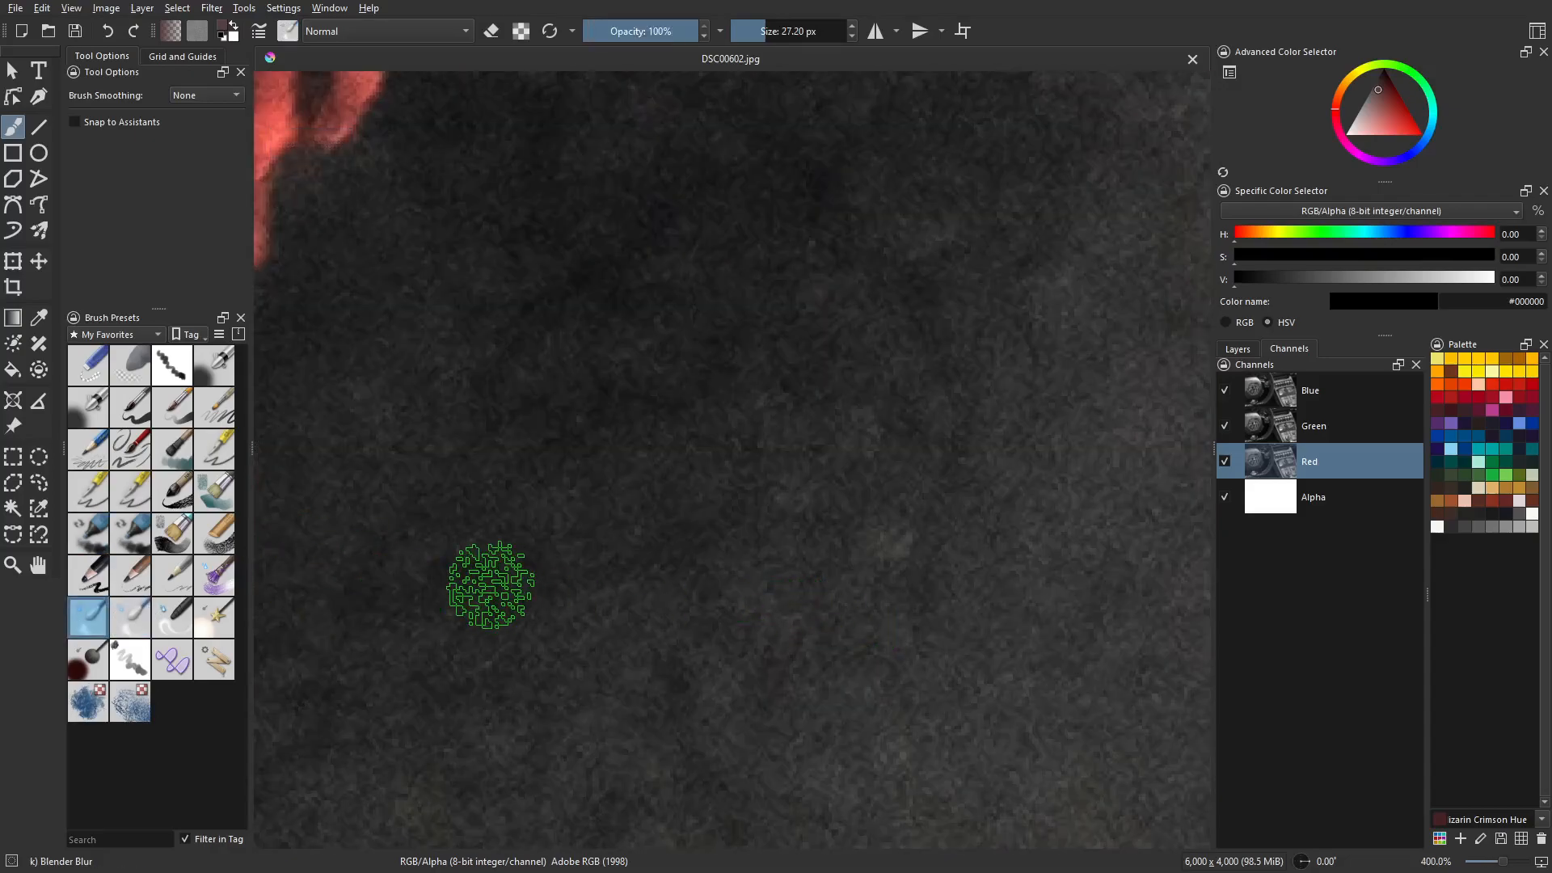
left_click(132, 627)
mouse_move(608, 389)
left_mouse_down()
mouse_move(617, 579)
mouse_move(769, 582)
mouse_move(880, 308)
mouse_move(587, 510)
mouse_move(609, 312)
mouse_move(502, 340)
mouse_move(547, 259)
mouse_move(642, 362)
mouse_move(720, 561)
mouse_move(987, 361)
mouse_move(506, 554)
mouse_move(606, 194)
mouse_move(669, 458)
mouse_move(1162, 465)
left_mouse_up()
mouse_move(890, 388)
left_mouse_down()
mouse_move(1057, 291)
mouse_move(415, 433)
mouse_move(520, 374)
mouse_move(652, 547)
mouse_move(1148, 646)
left_mouse_up()
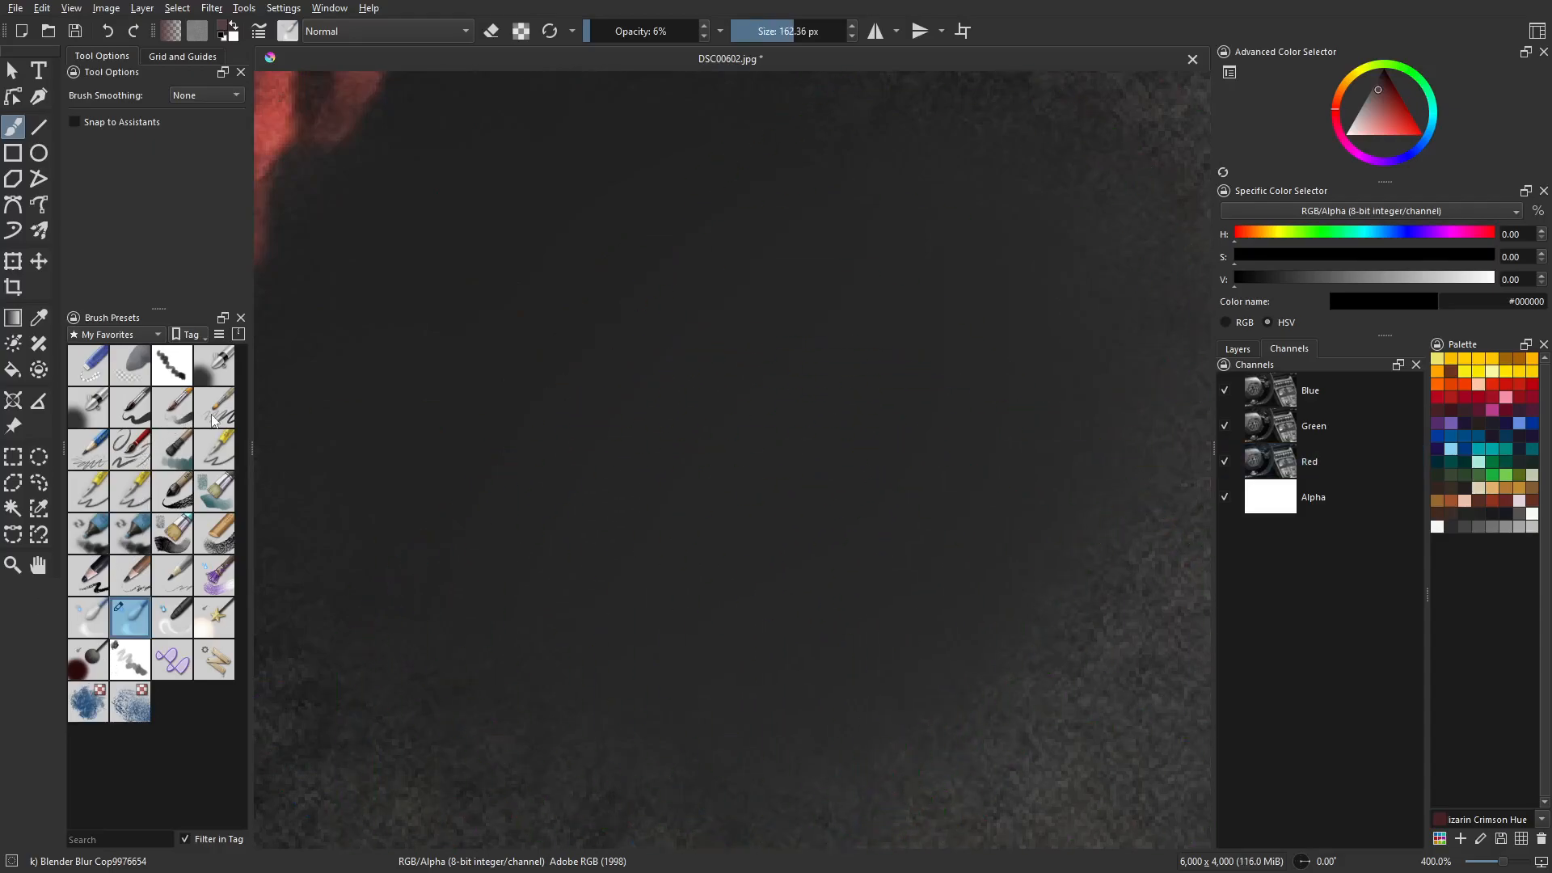
Draw five curved black strokes across the blurred area with the Ink-3 Gpen brush at 8 px, undoing unsatisfactory ones.
left_click(130, 493)
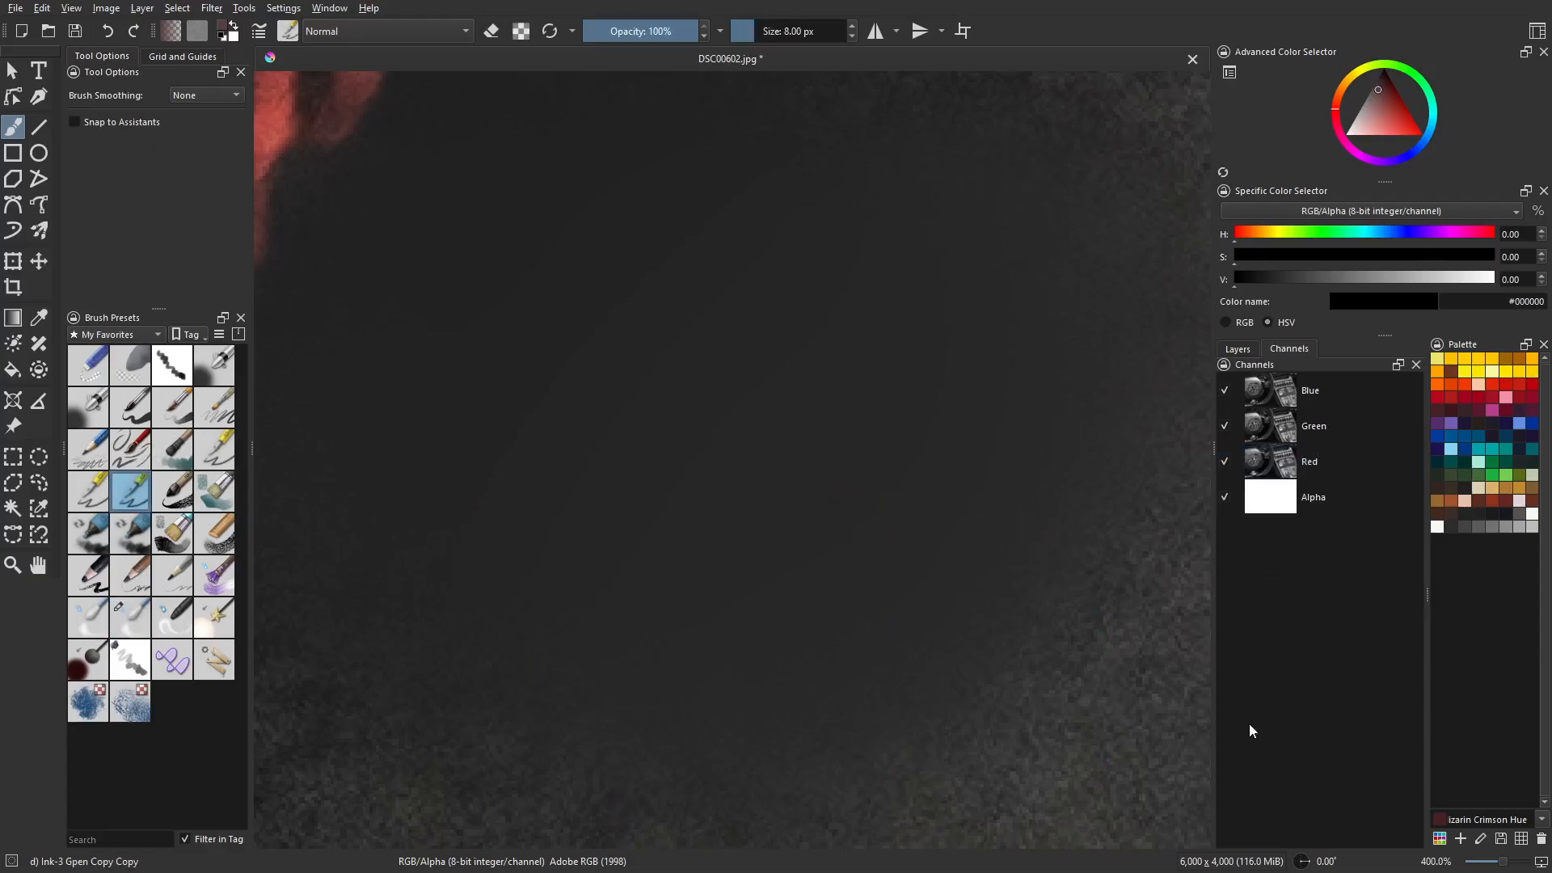
left_click_drag(599, 607, 823, 295)
key("ctrl+z")
mouse_move(600, 576)
left_mouse_down()
mouse_move(832, 260)
mouse_move(563, 647)
left_mouse_up()
key("ctrl+z")
mouse_move(522, 564)
left_mouse_down()
mouse_move(803, 202)
mouse_move(779, 161)
mouse_move(382, 622)
left_mouse_up()
left_click_drag(621, 650, 870, 472)
left_click_drag(922, 235, 903, 390)
mouse_move(1006, 256)
left_mouse_down()
mouse_move(870, 610)
mouse_move(616, 747)
left_mouse_up()
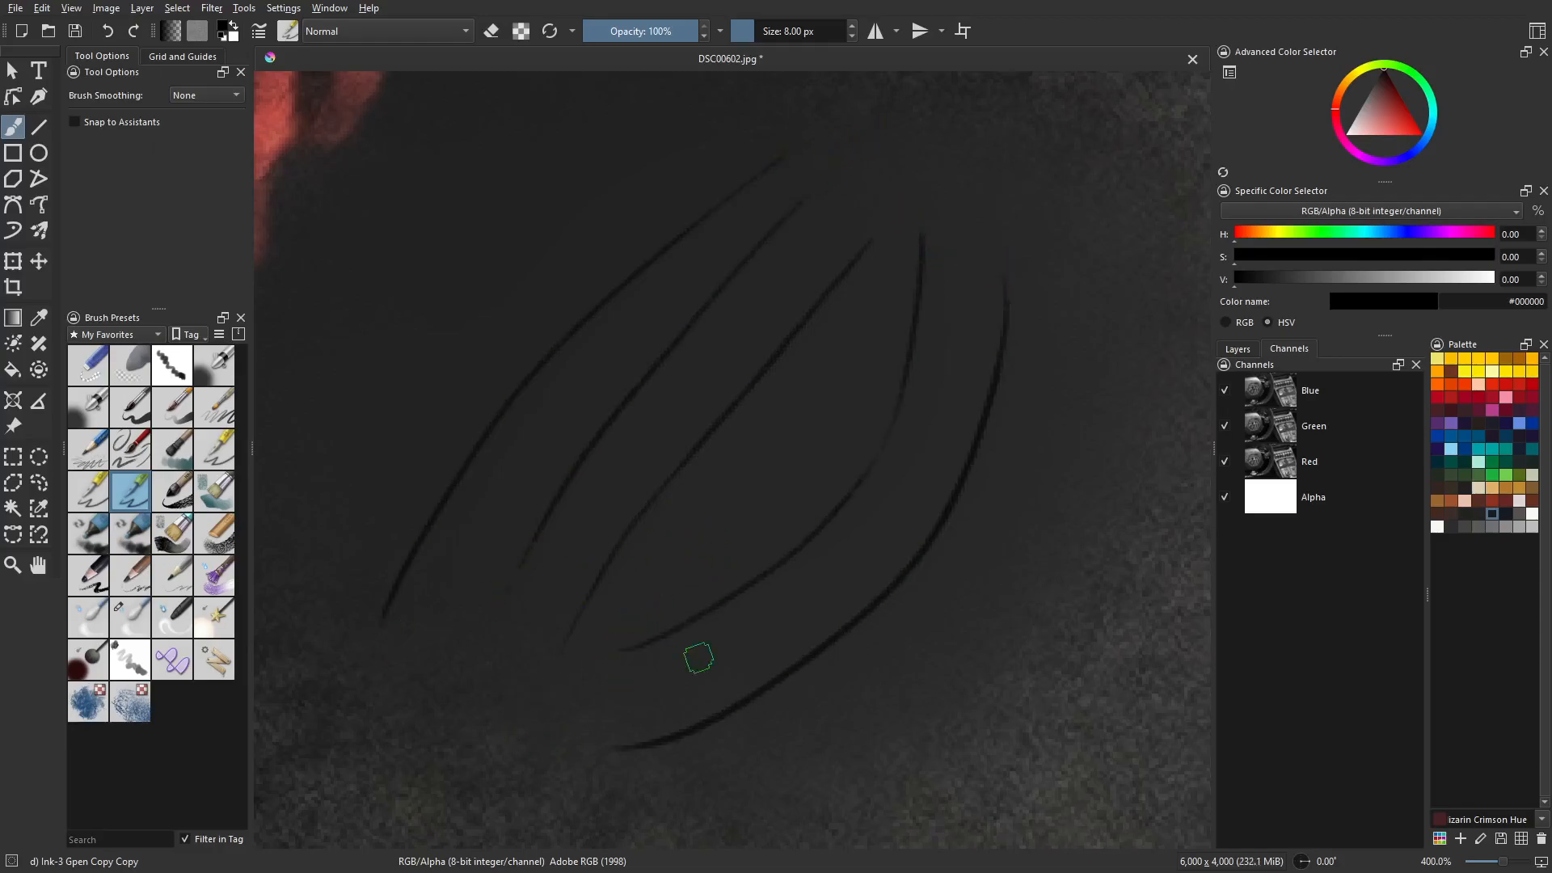
Undo the two rightmost ink strokes and draw three straighter diagonal ones, one left and two right of the remaining strokes.
key("ctrl+z")
key("ctrl+z")
key("ctrl+z")
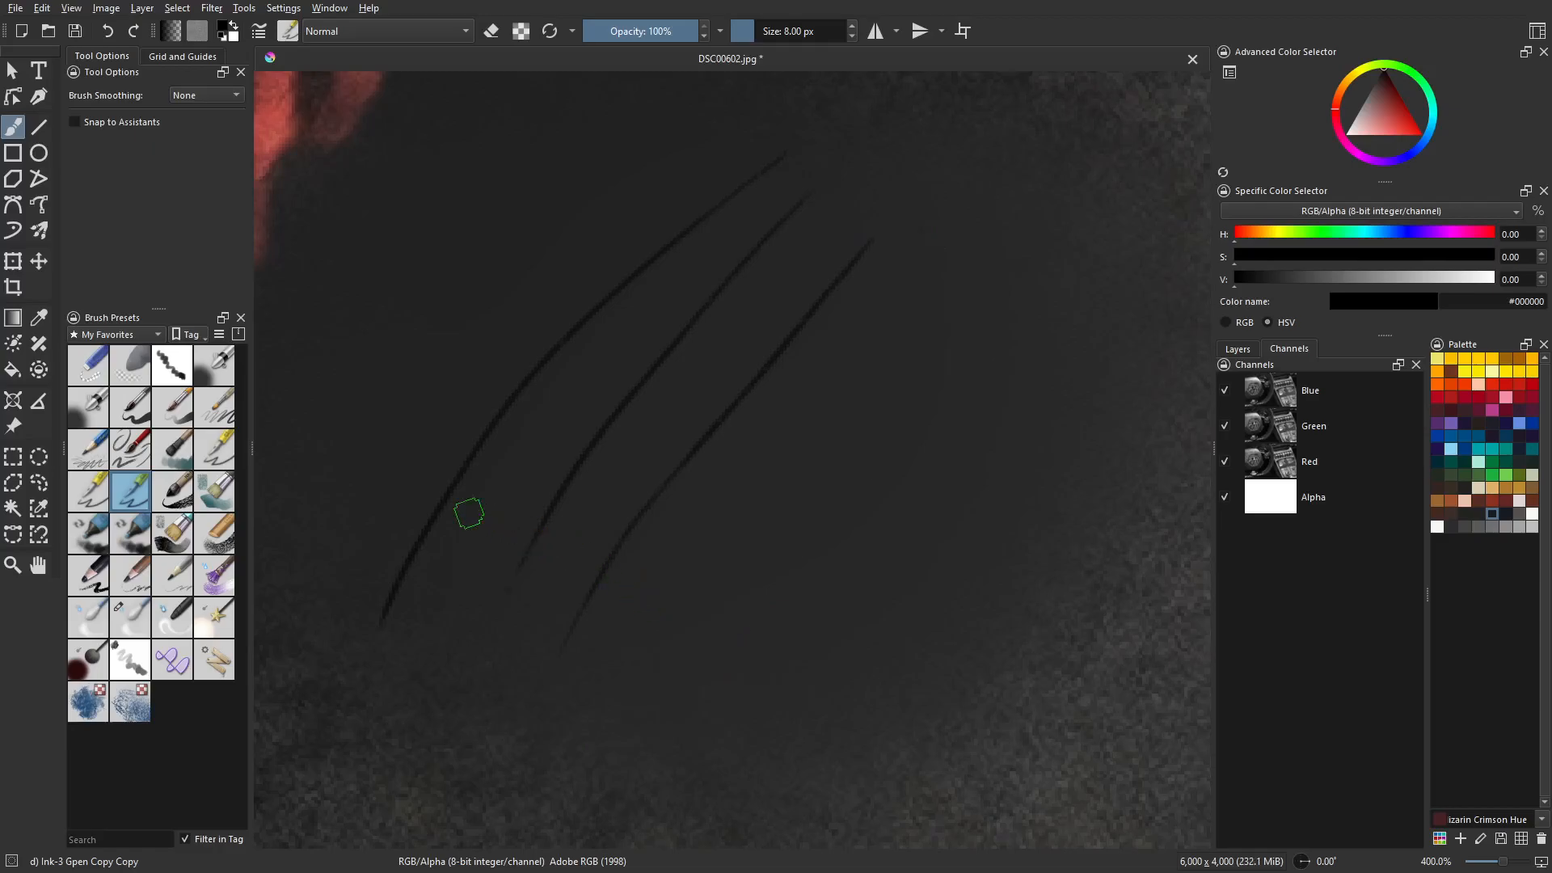
left_click_drag(324, 477, 611, 165)
mouse_move(709, 667)
left_mouse_down()
mouse_move(743, 651)
mouse_move(960, 368)
mouse_move(841, 687)
left_mouse_up()
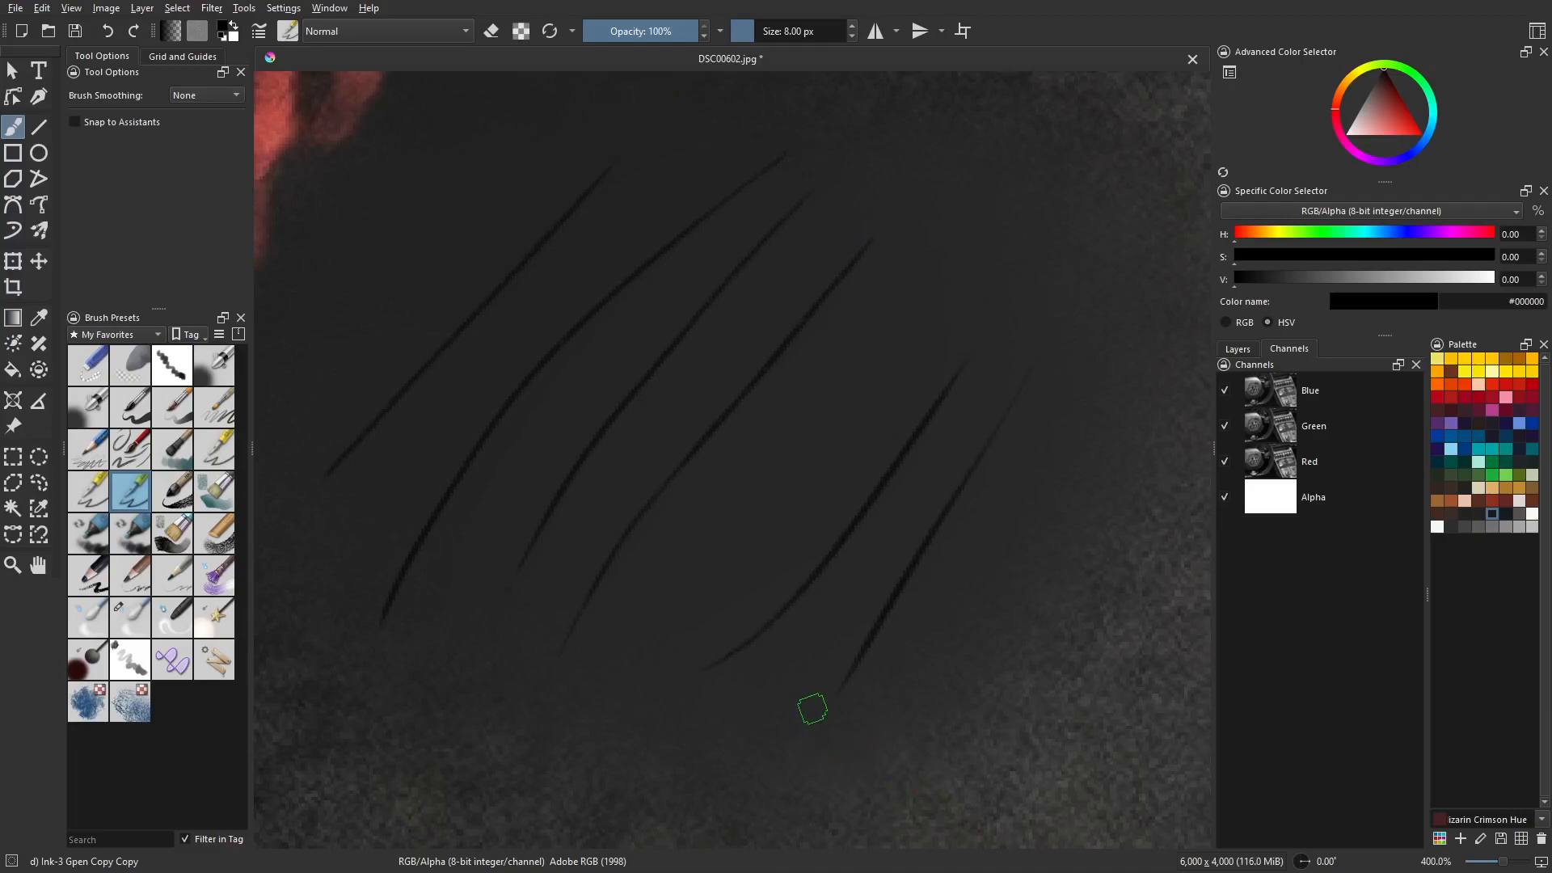
scroll(808, 561, "down", 3)
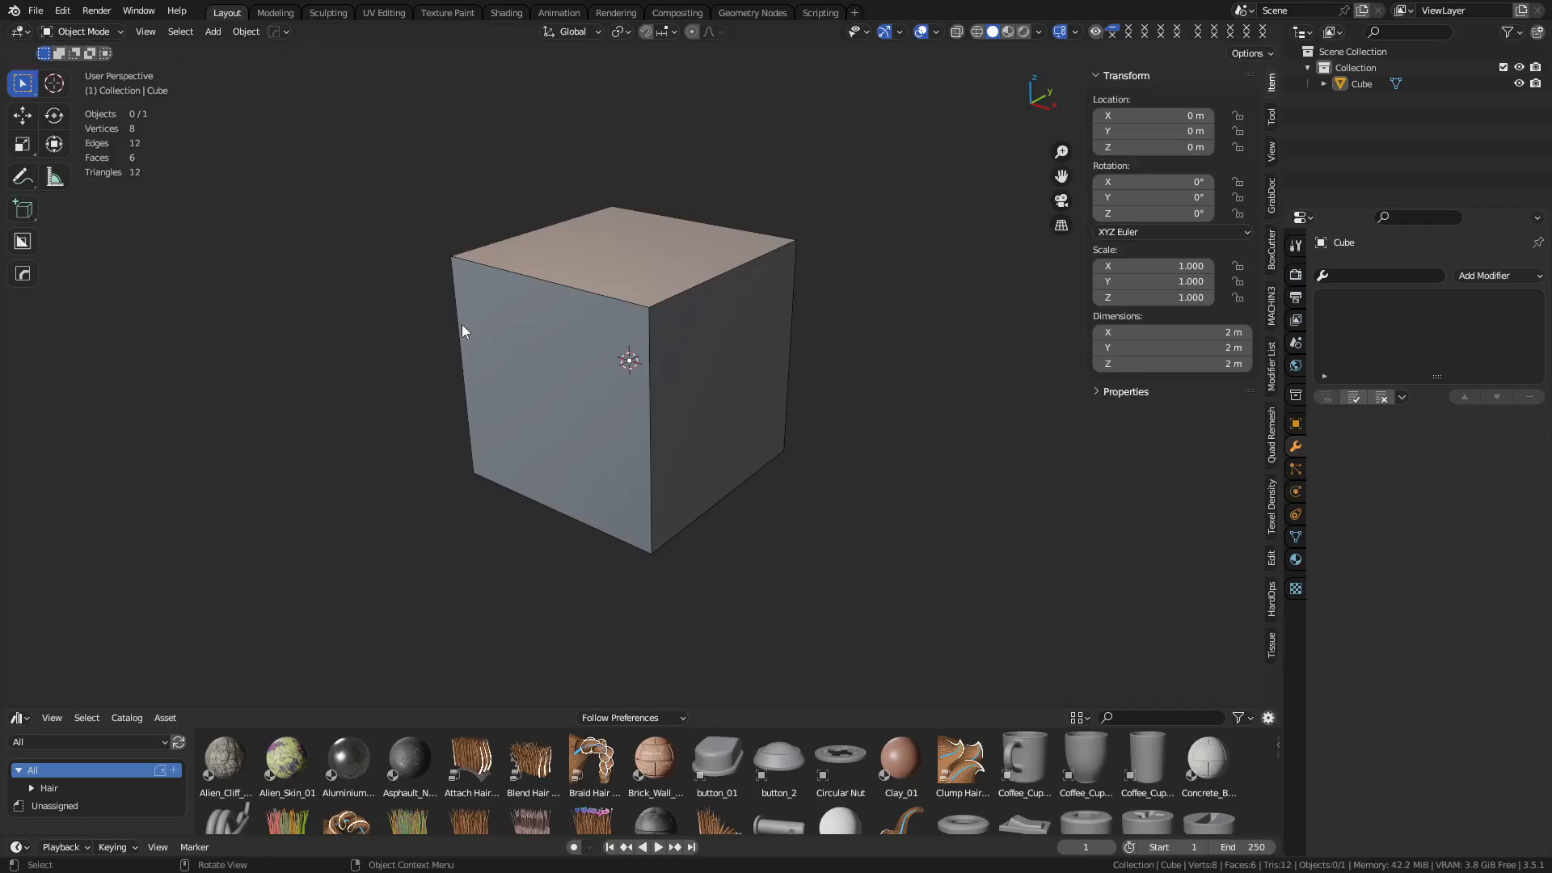
Switch to Blender and give the cube a Subdivision modifier with viewport level 5.
left_click(573, 372)
key("ctrl+Tab")
left_click(695, 367)
key("ctrl+Tab")
left_click(797, 419)
key("ctrl+5")
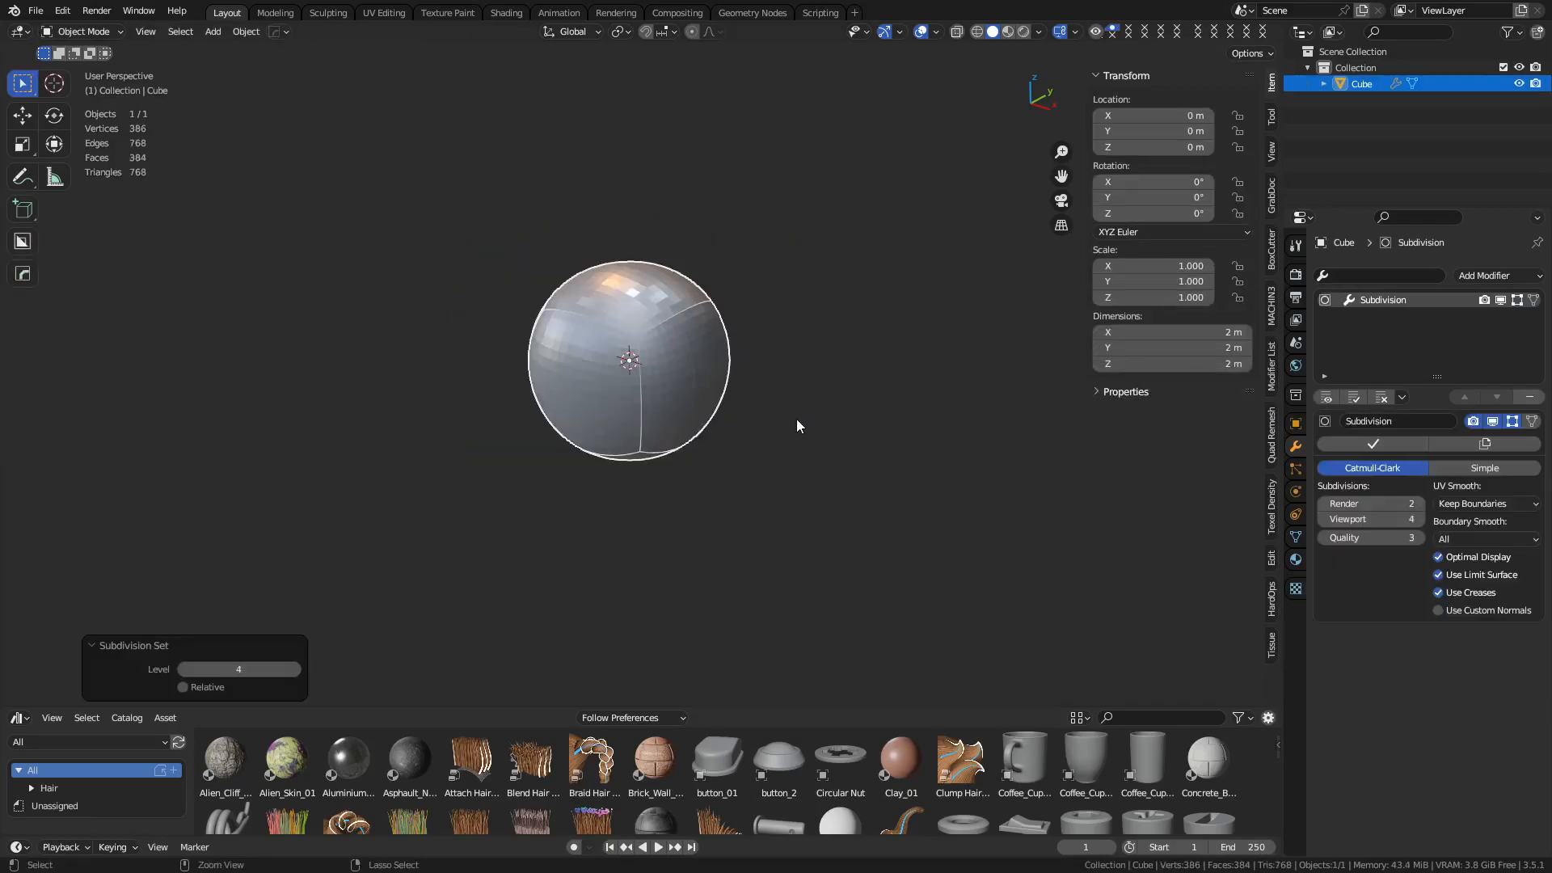
Convert the subdivided cube to a mesh and shade it smooth.
right_click(805, 409)
mouse_move(798, 511)
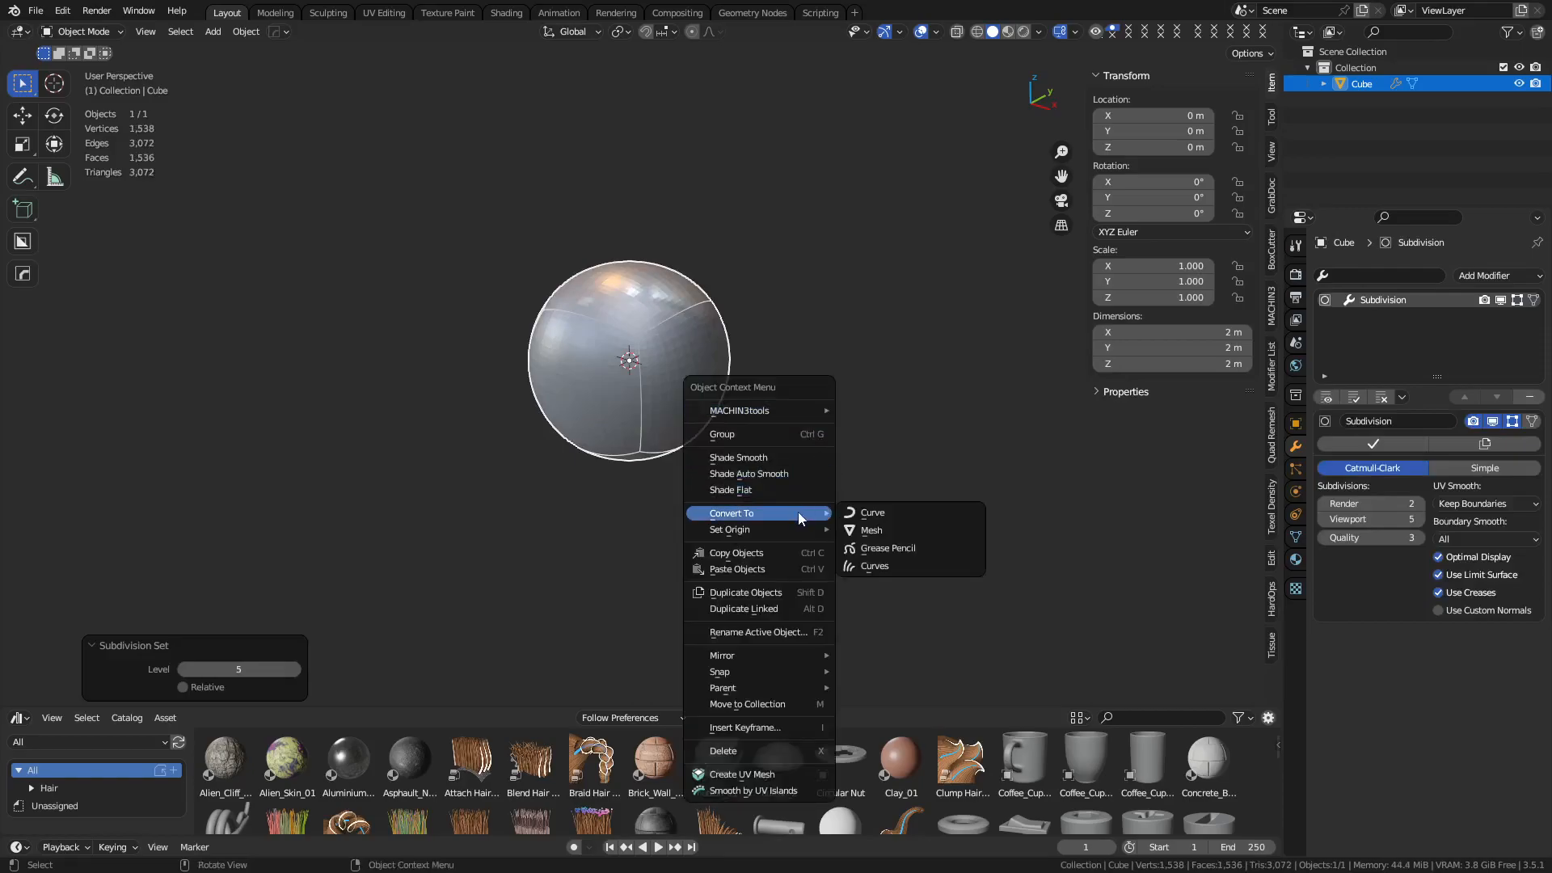
left_click(916, 527)
right_click(749, 399)
left_click(741, 348)
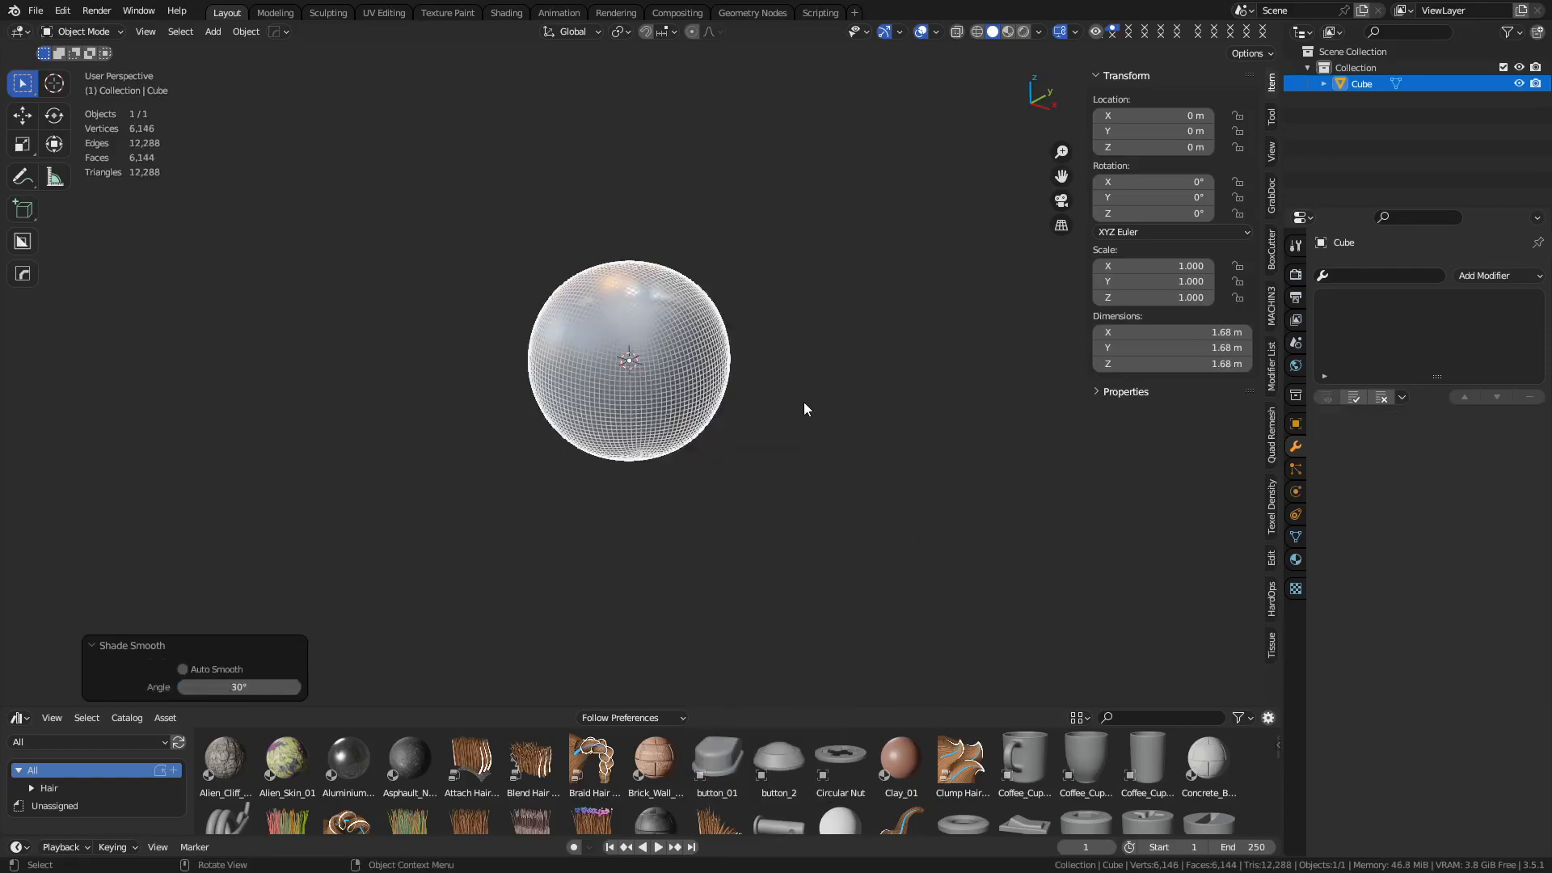
Frame the sphere in the viewport and enter Edit Mode on it.
left_click(803, 402)
left_click(689, 421)
key("KP_Decimal")
key("Tab")
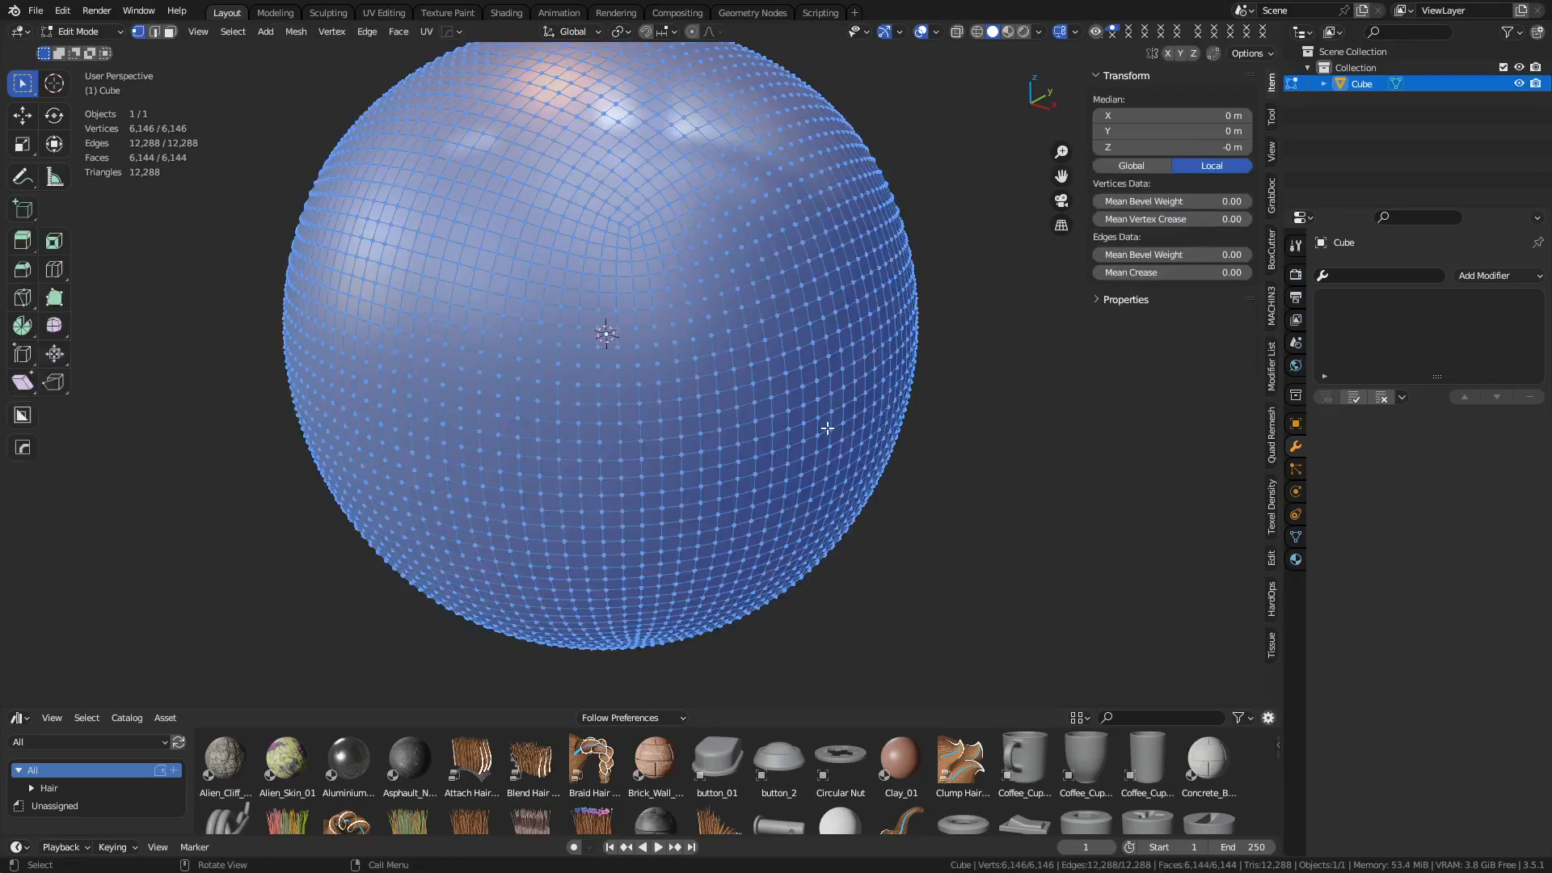
Try to push a horizontal row of seven vertices on the sphere outward along their normals with Shrink/Fatten.
middle_click_drag(779, 424, 745, 422)
left_click(746, 422)
scroll(747, 422, "up", 2)
key("1")
left_click(760, 428)
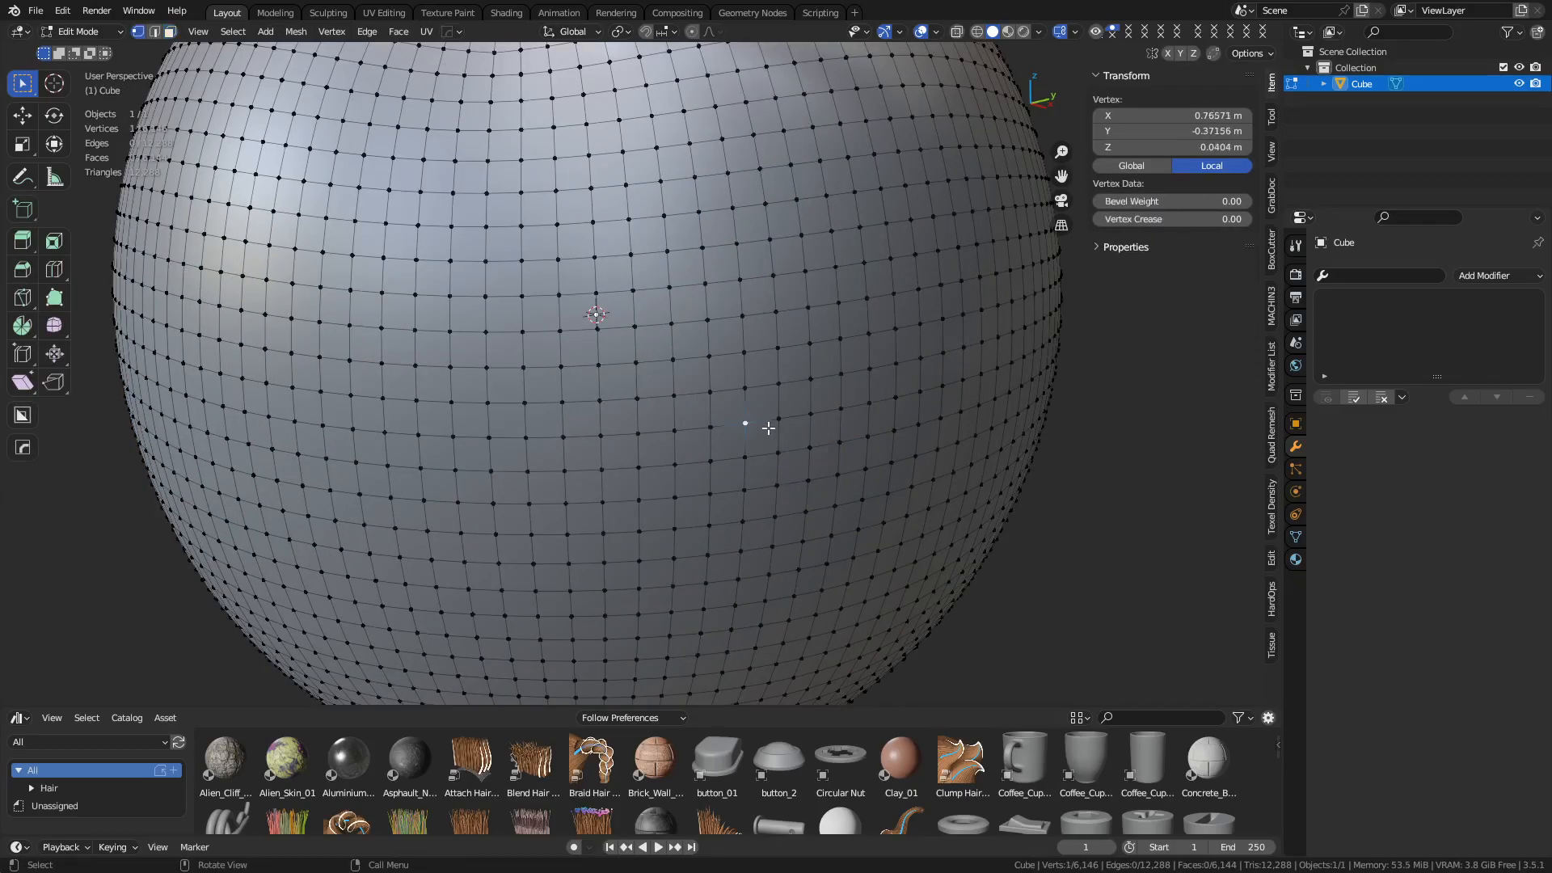
left_click(919, 396, "ctrl")
key("alt+s")
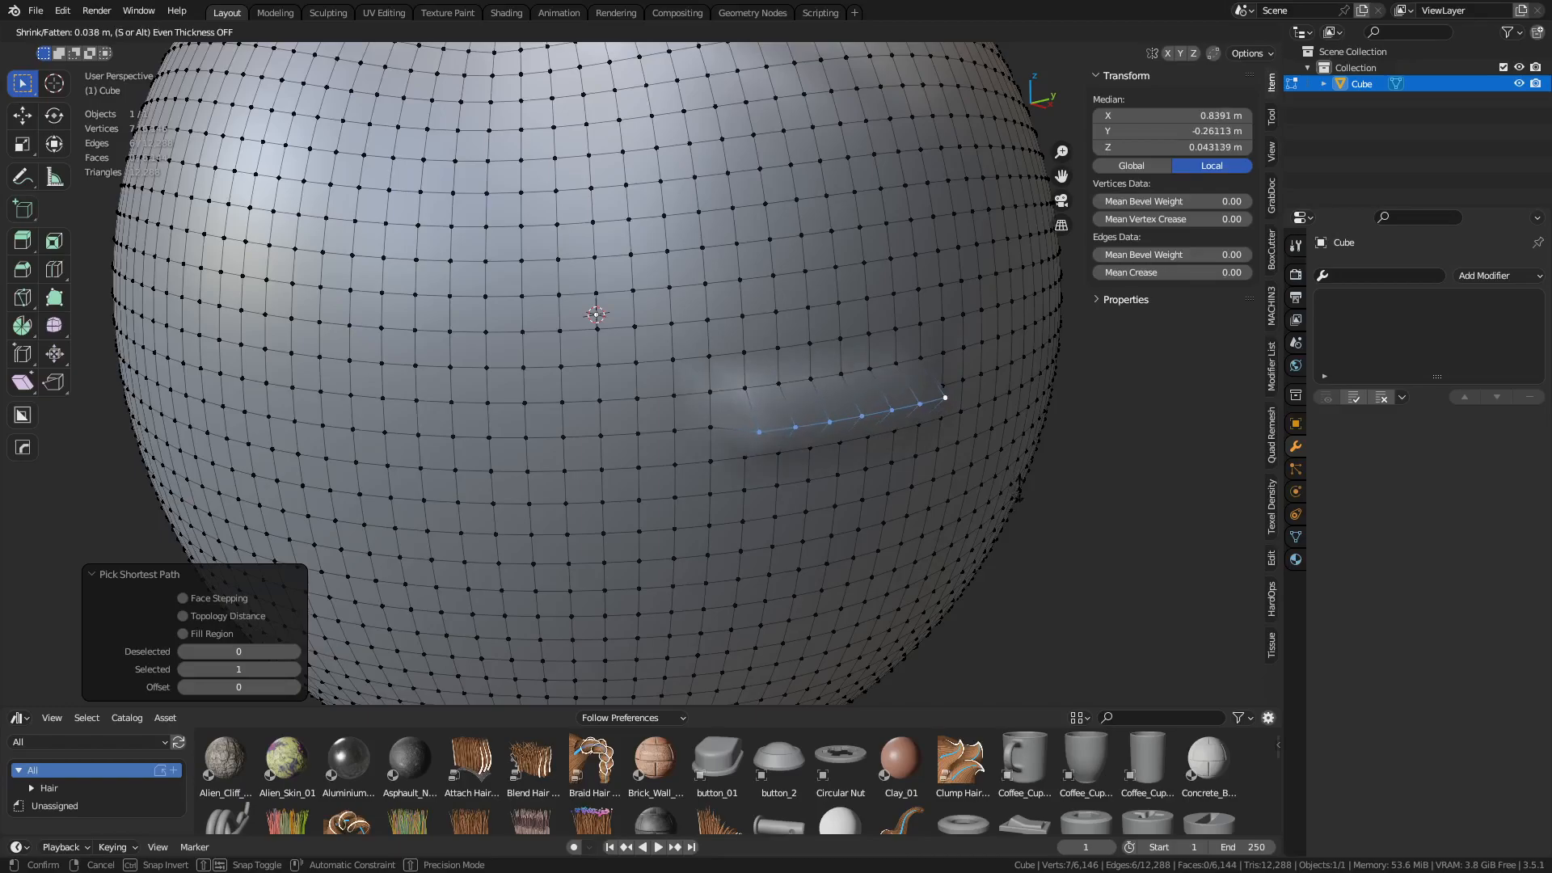
key("Escape")
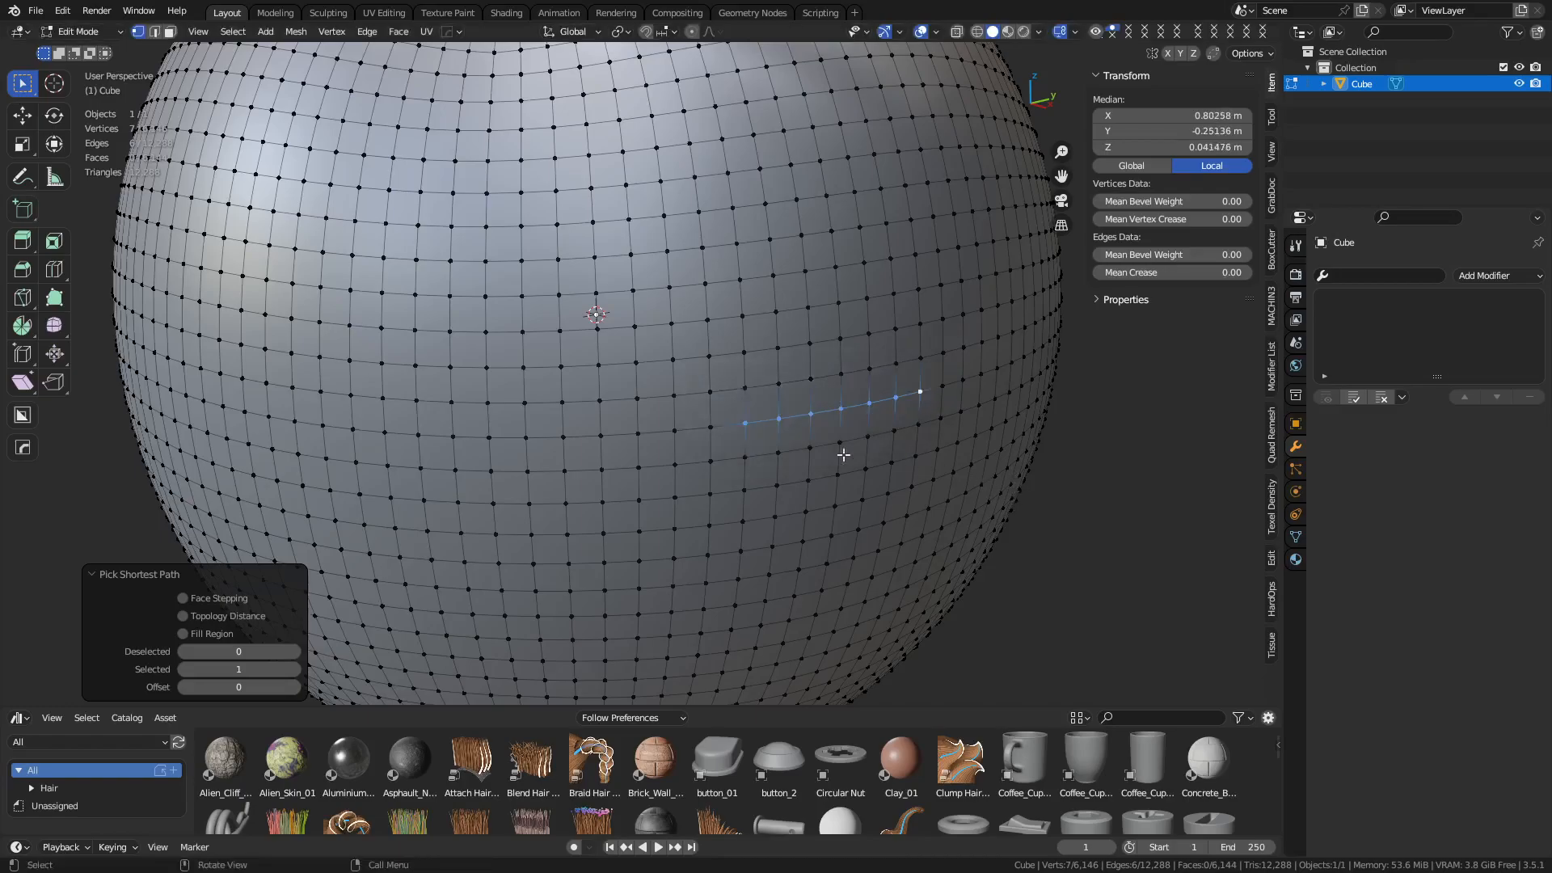
Select a block of 6 by 5 faces on the sphere's side and push it outward 0.0531 m with Shrink/Fatten.
key("3")
left_click(758, 468)
left_click(916, 306, "ctrl+shift")
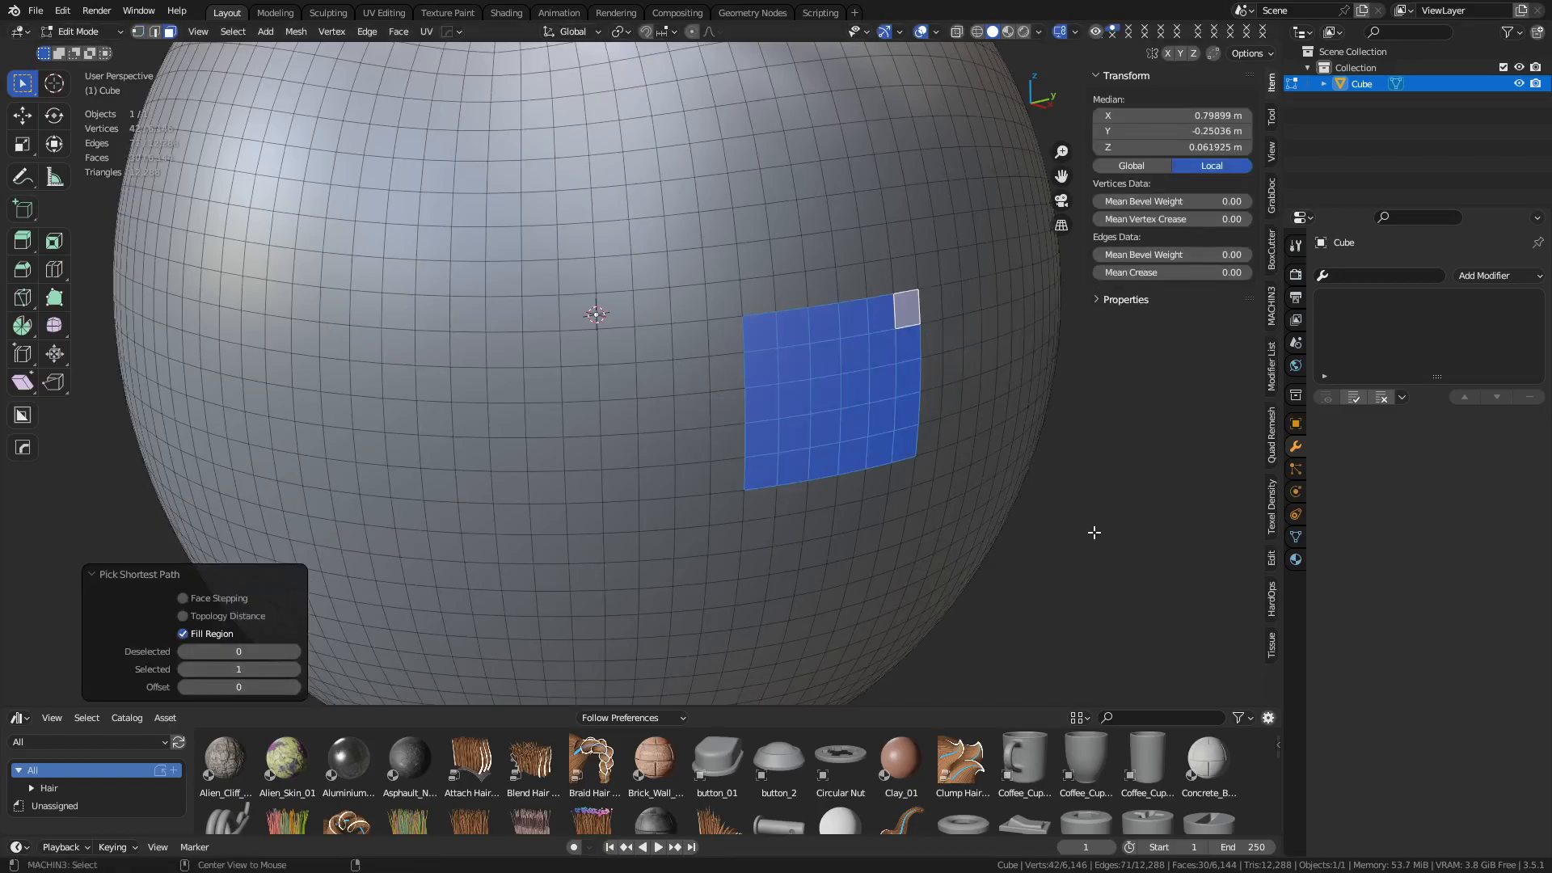
key("alt+s")
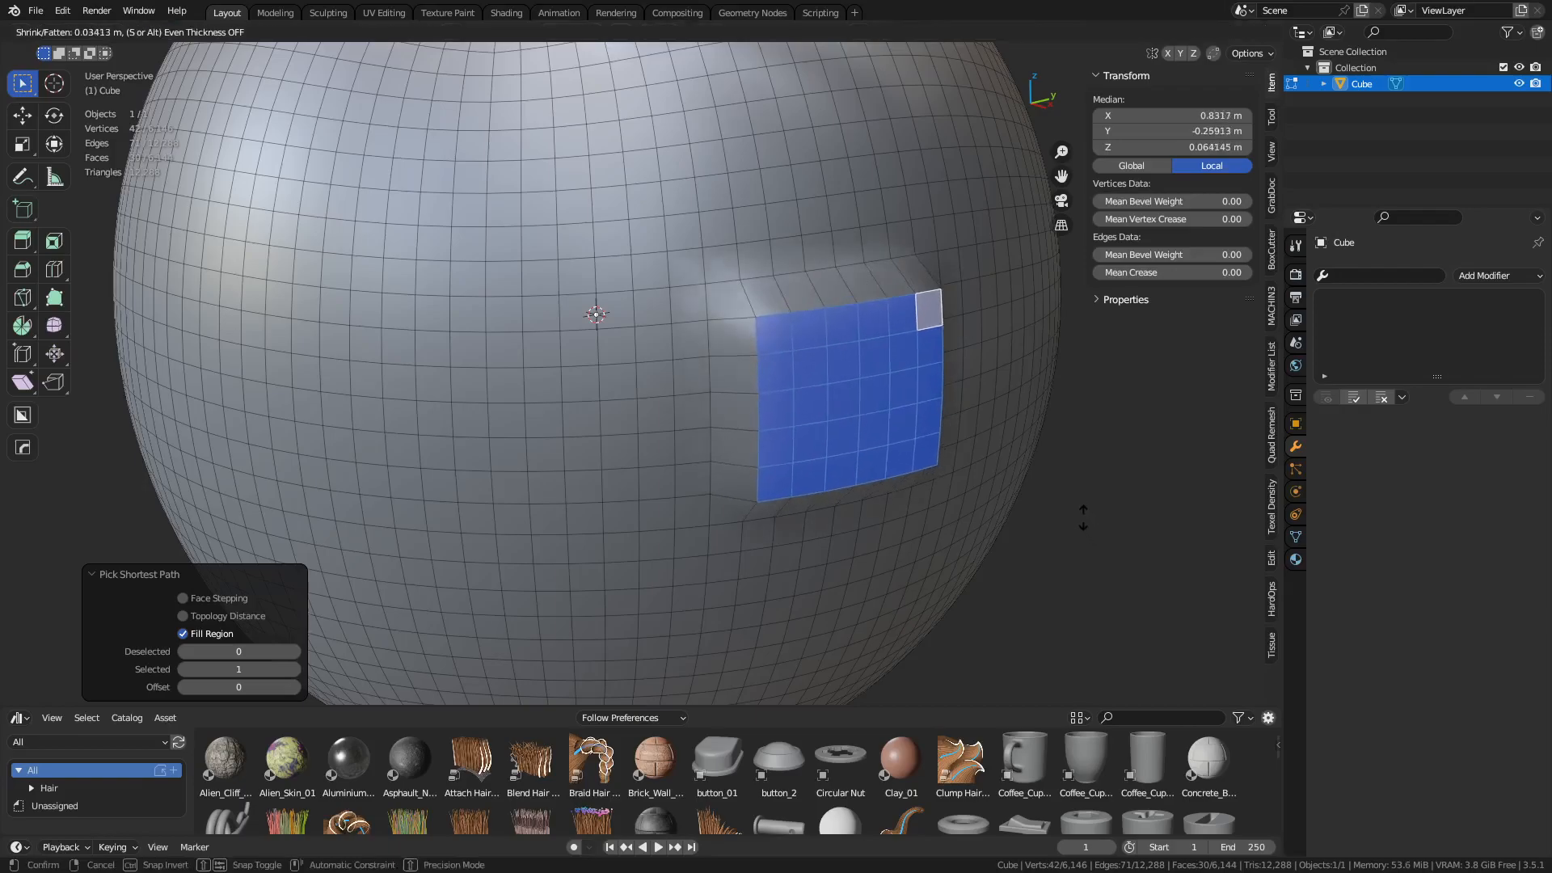
left_click(1083, 512)
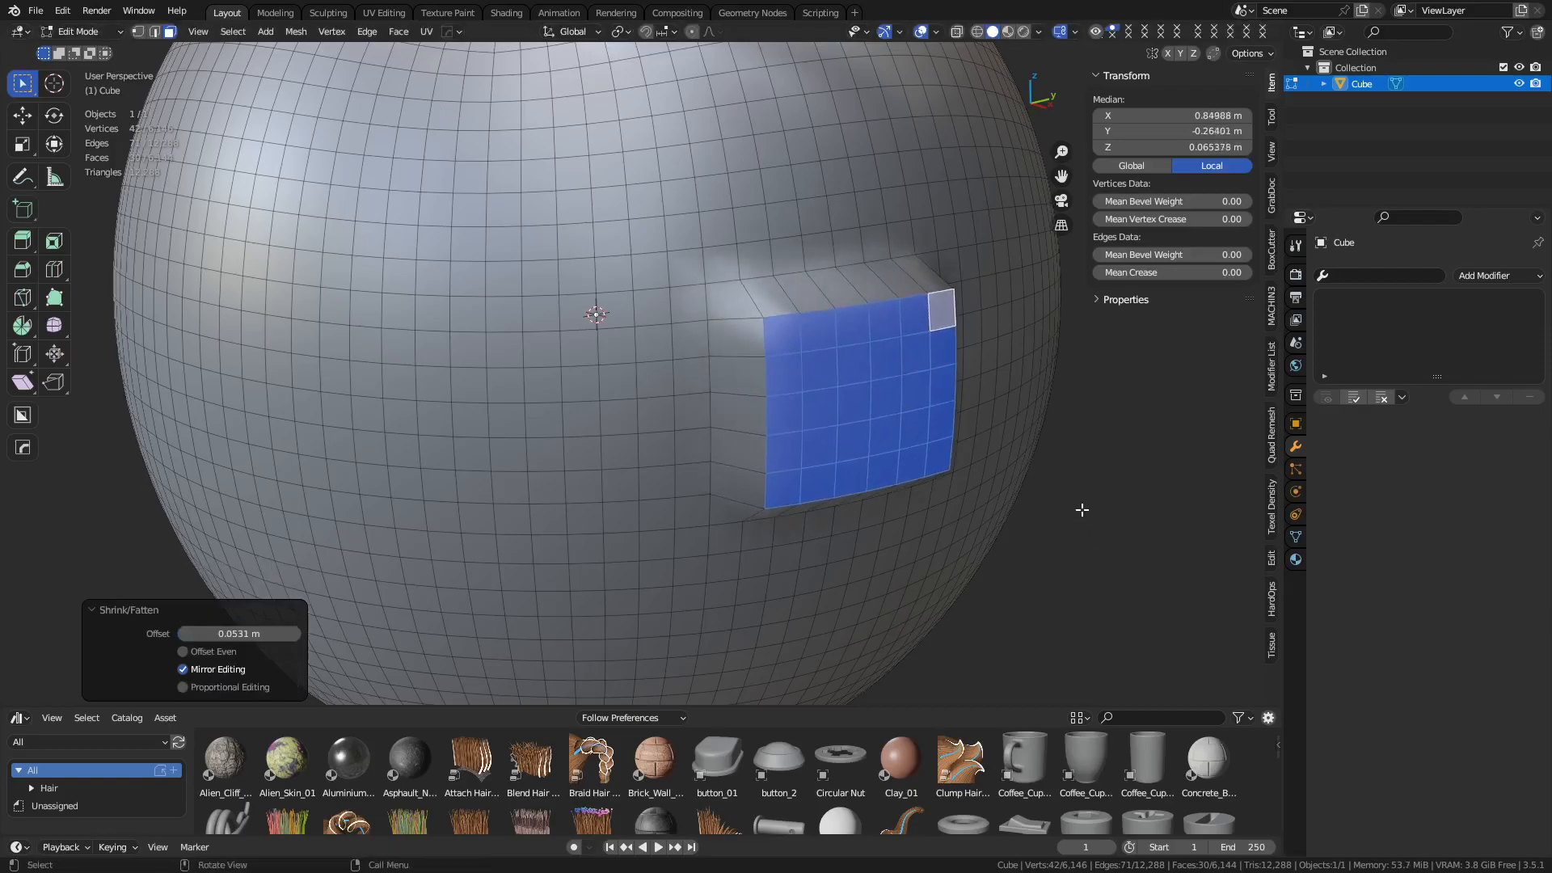
Select a block of 6 by 4 faces directly above the raised patch and push it outward 0.0259 m with Shrink/Fatten.
left_click(760, 265)
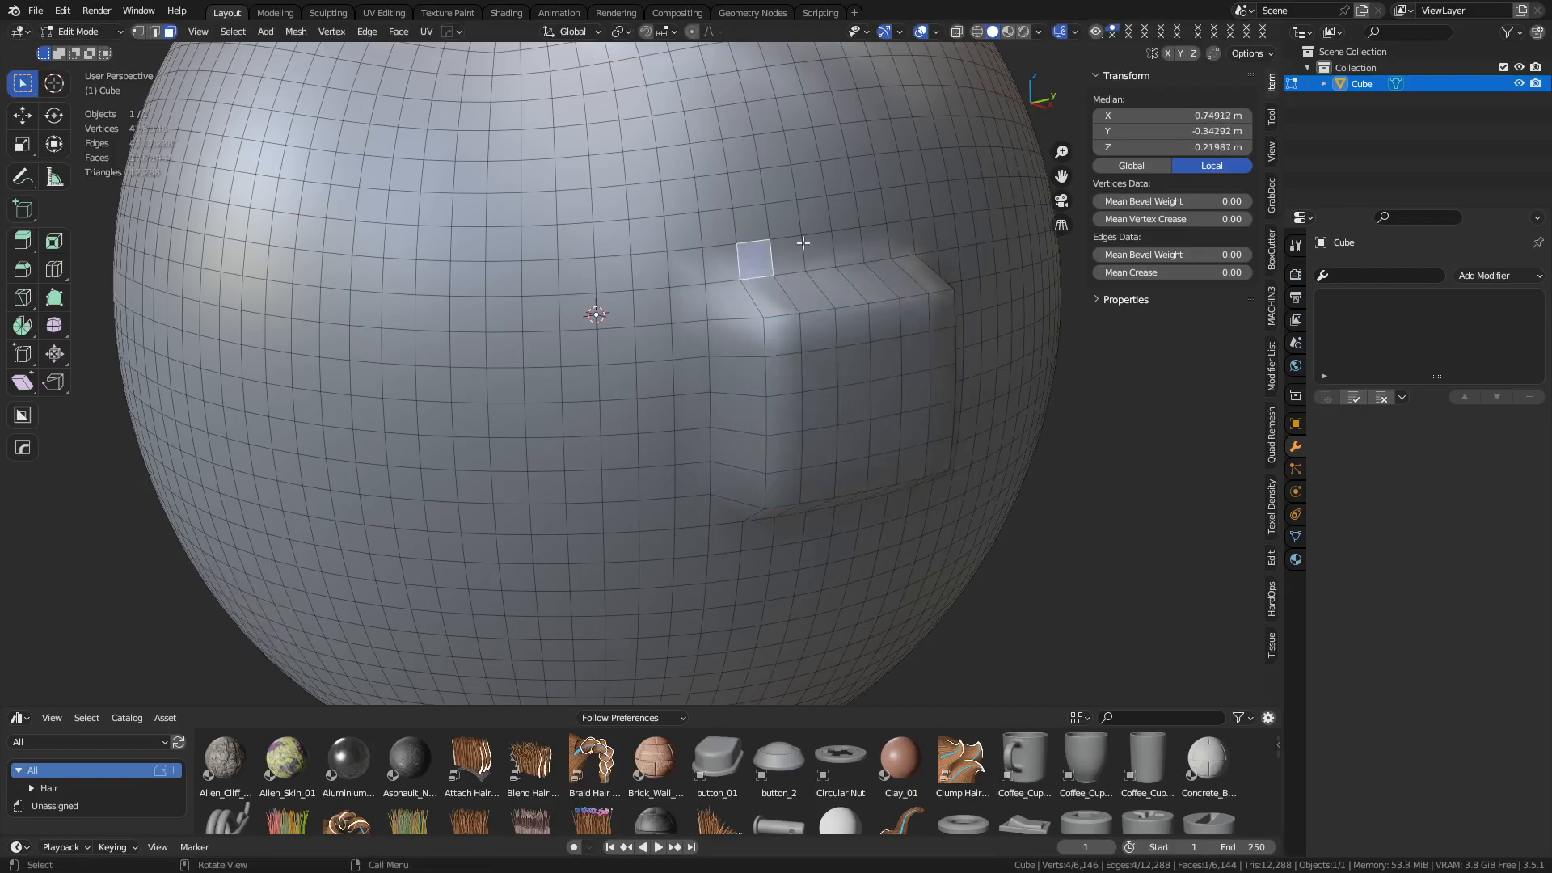
left_click(887, 143, "ctrl+shift")
key("alt+s")
left_click(809, 157)
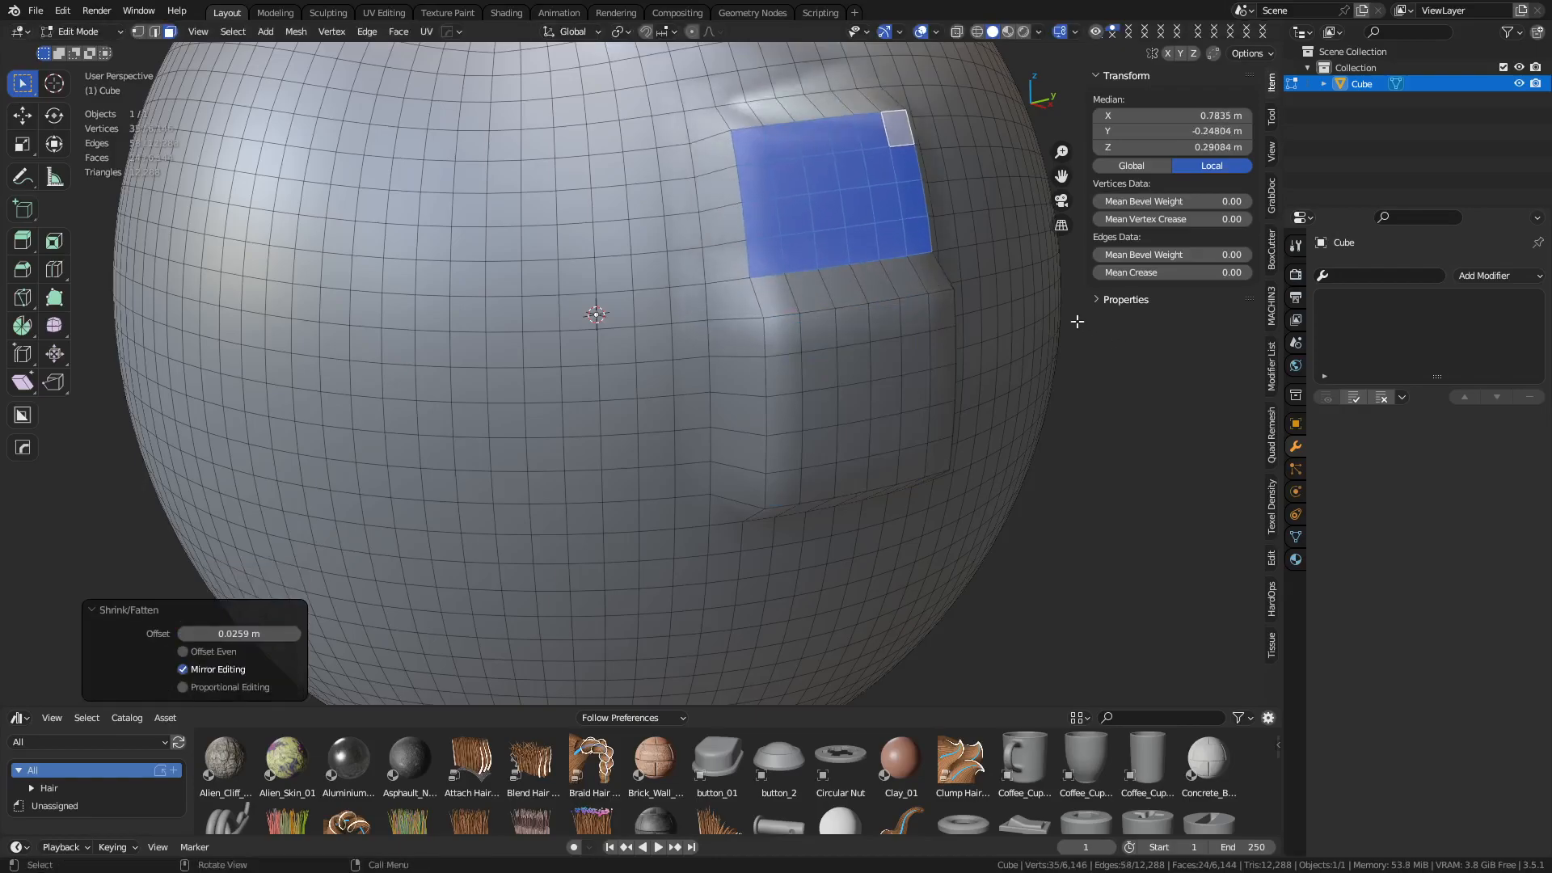
Push a third block of faces above the second patch outward with Shrink/Fatten, then return to Object Mode and deselect the sphere.
middle_click_drag(827, 234, 851, 380, "shift")
left_click(769, 354)
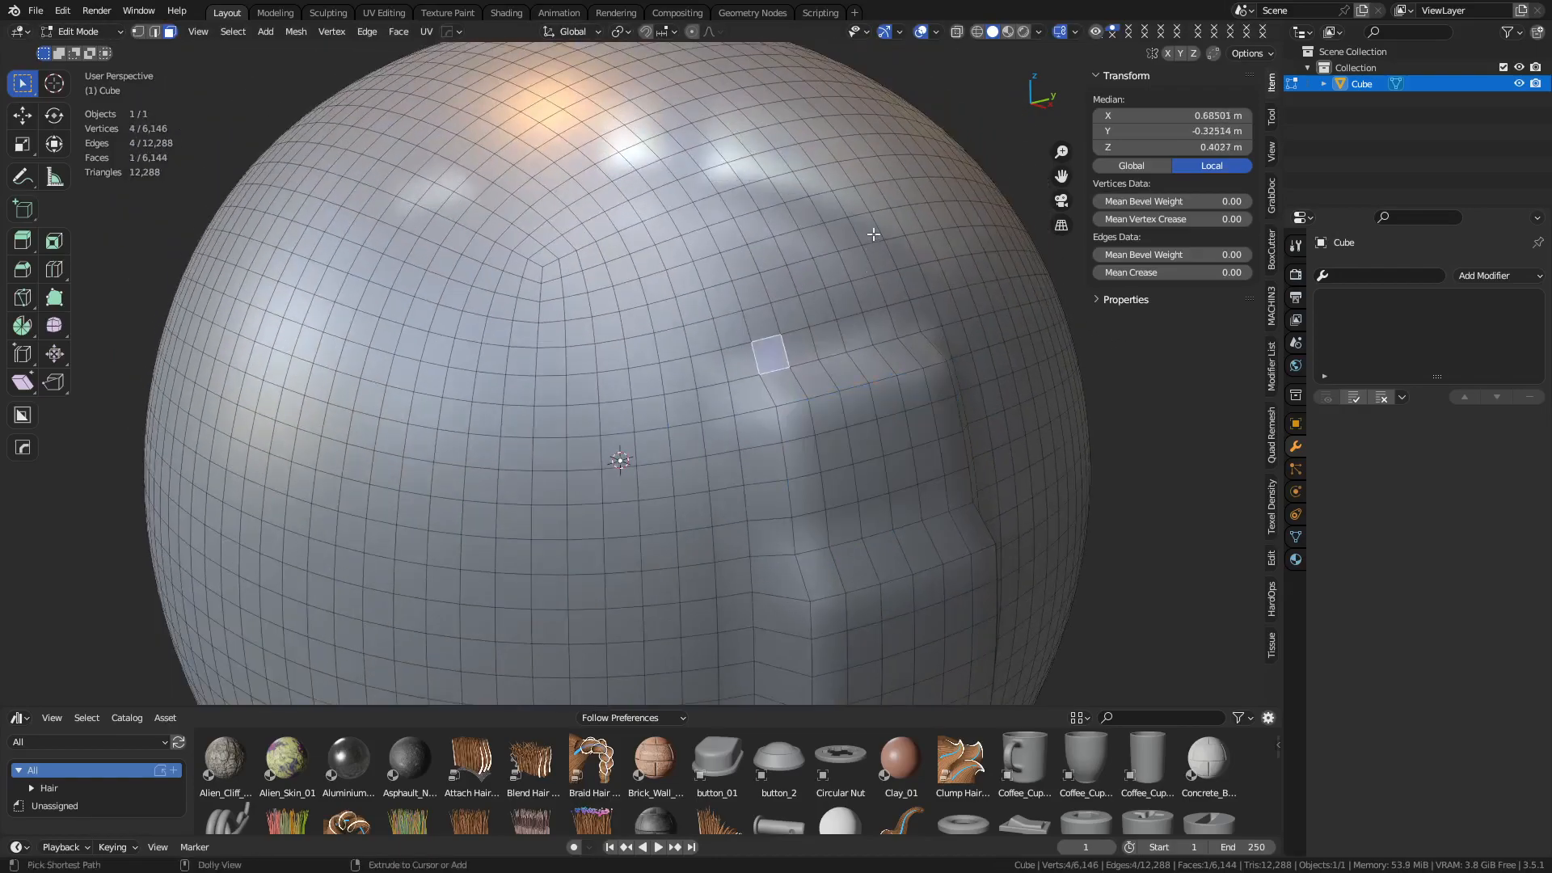
left_click(871, 234, "ctrl+shift")
key("alt+s")
left_click(1008, 295)
scroll(1012, 434, "down", 2)
key("ctrl+Tab")
left_click(924, 466)
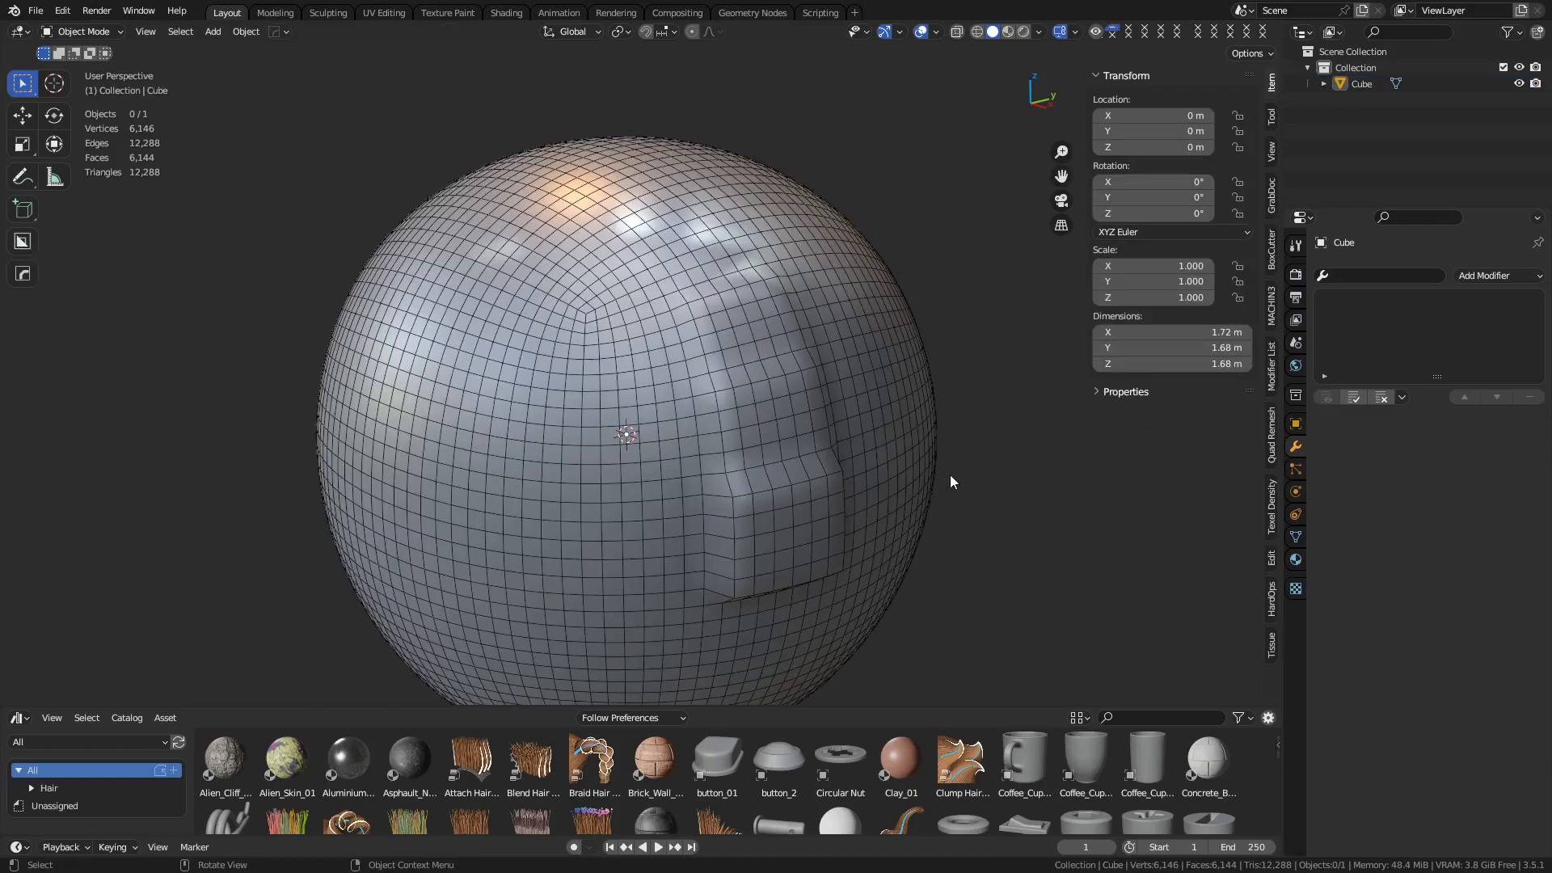
Reopen the sphere in Edit Mode and undo the last two actions.
left_click(813, 482)
key("Tab")
key("ctrl+z")
key("ctrl+z")
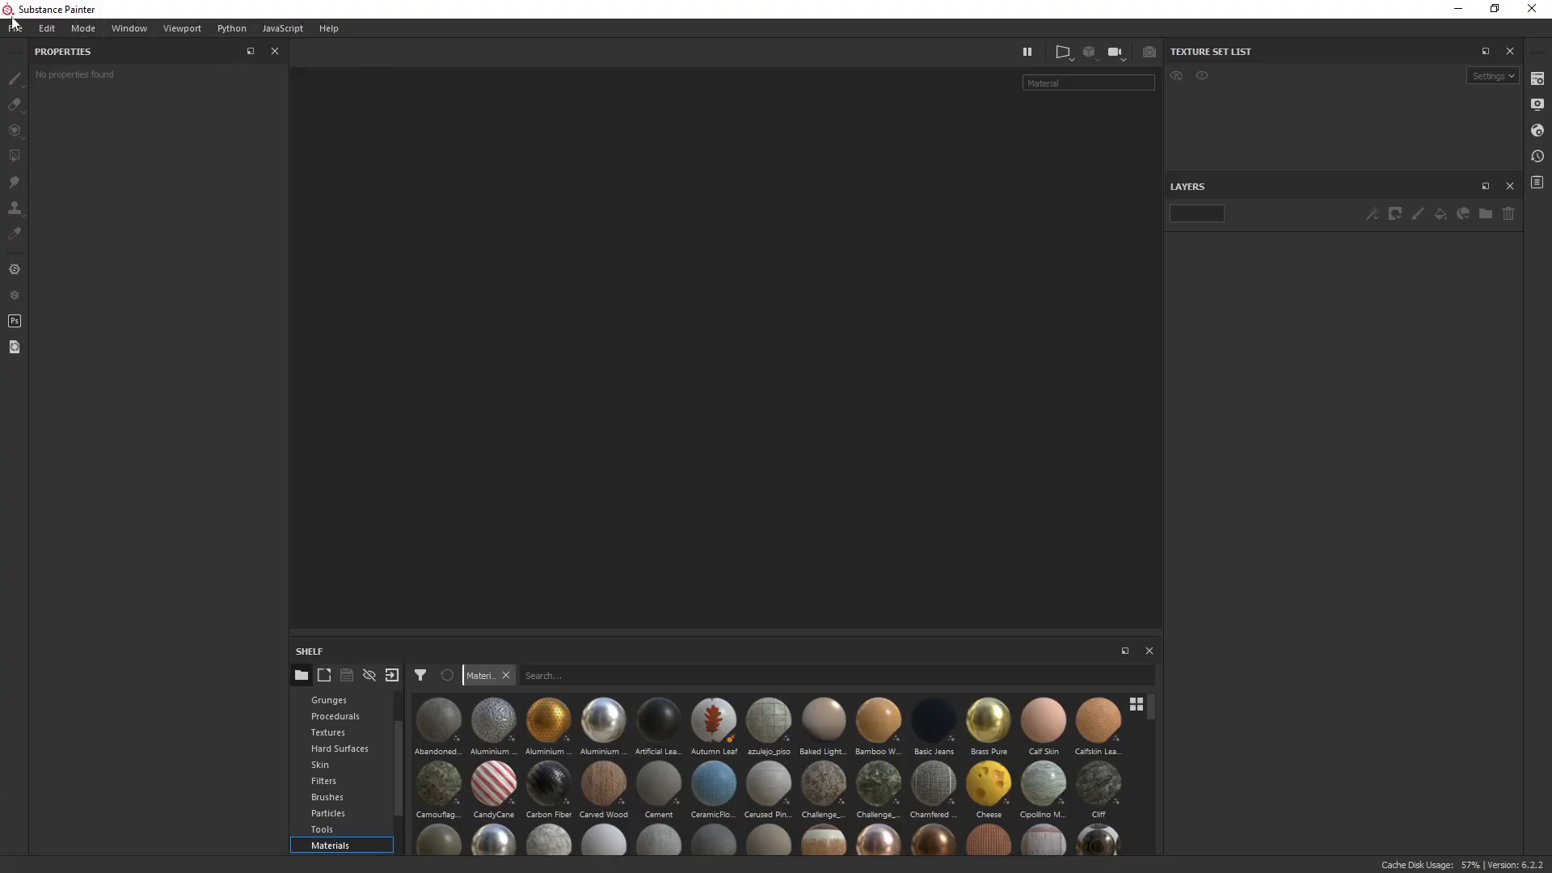
Switch to Substance Painter and open the PreviewSphere project.
left_click(15, 28)
left_click(100, 107)
double_click(220, 171)
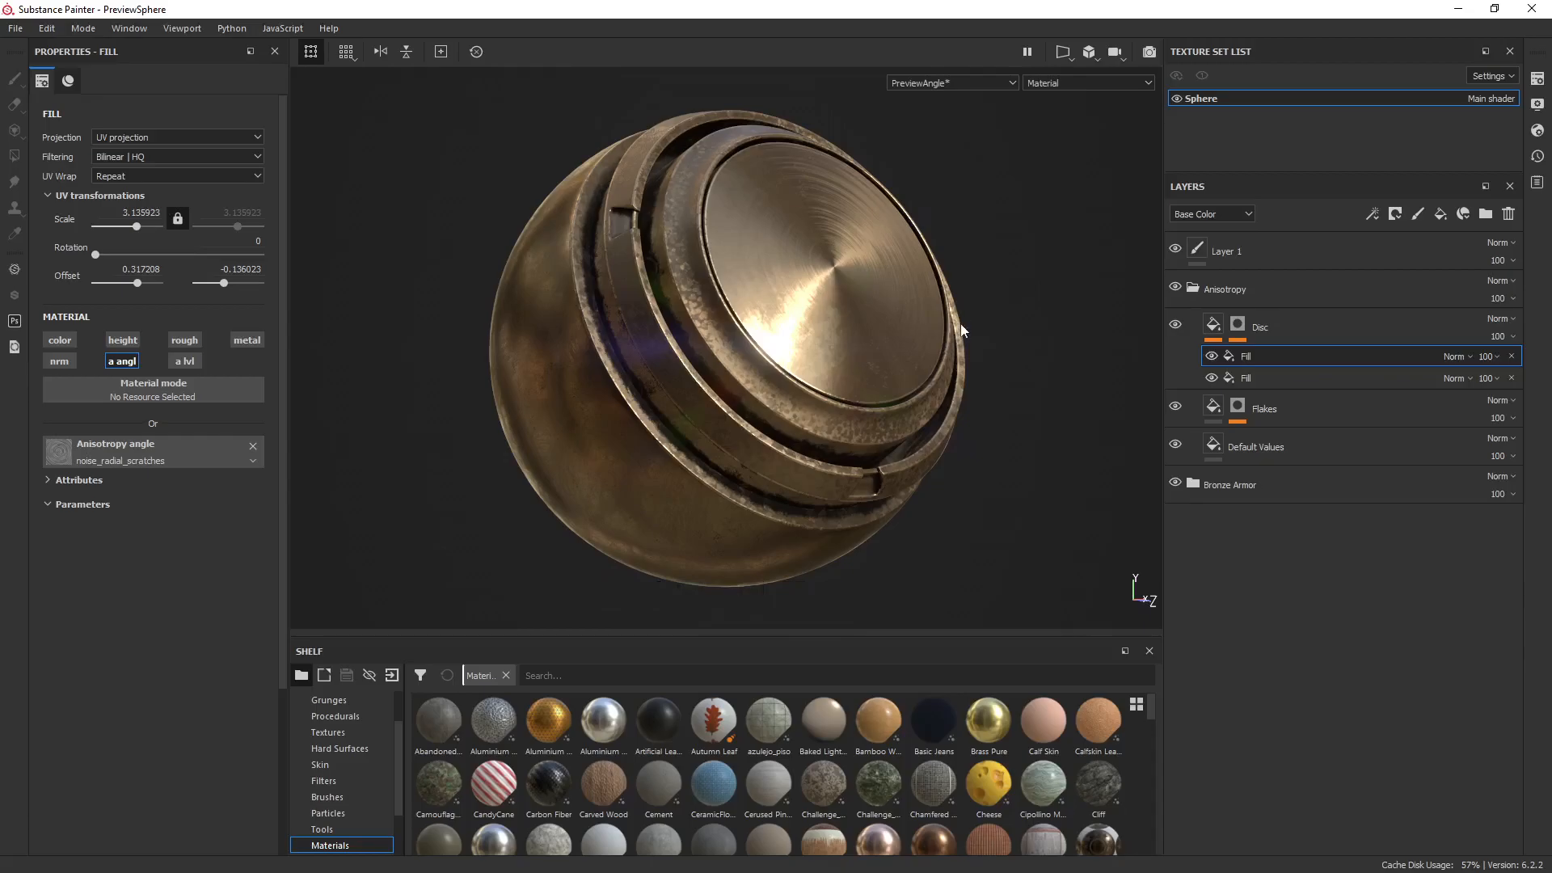
Show the 3D and 2D views side by side and widen them by narrowing the properties and layers areas.
left_click_drag(929, 366, 858, 341, "alt")
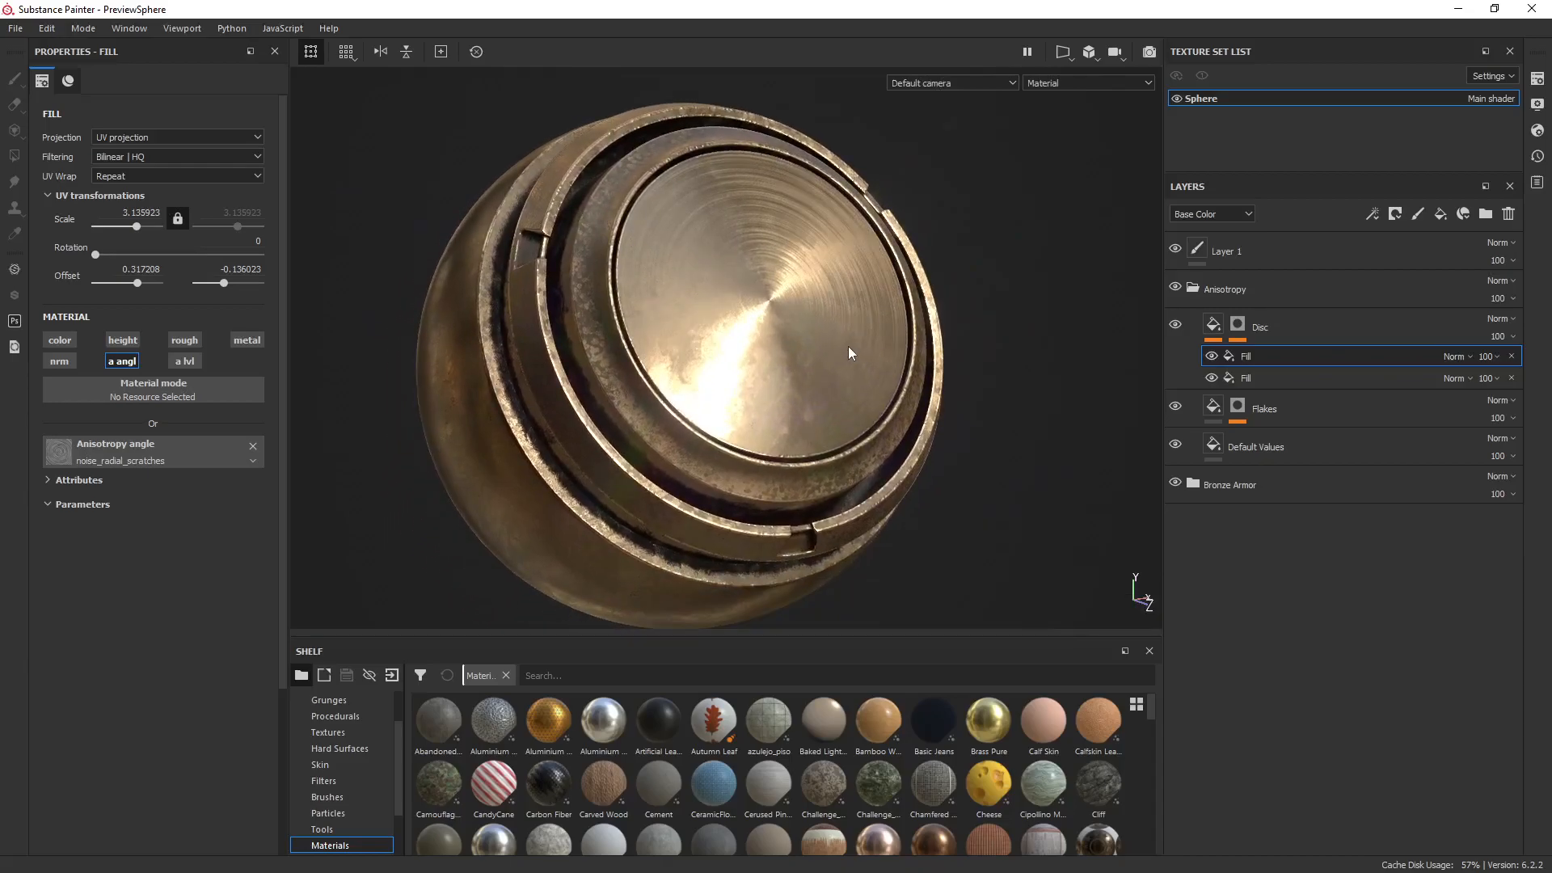
key("F3")
key("F1")
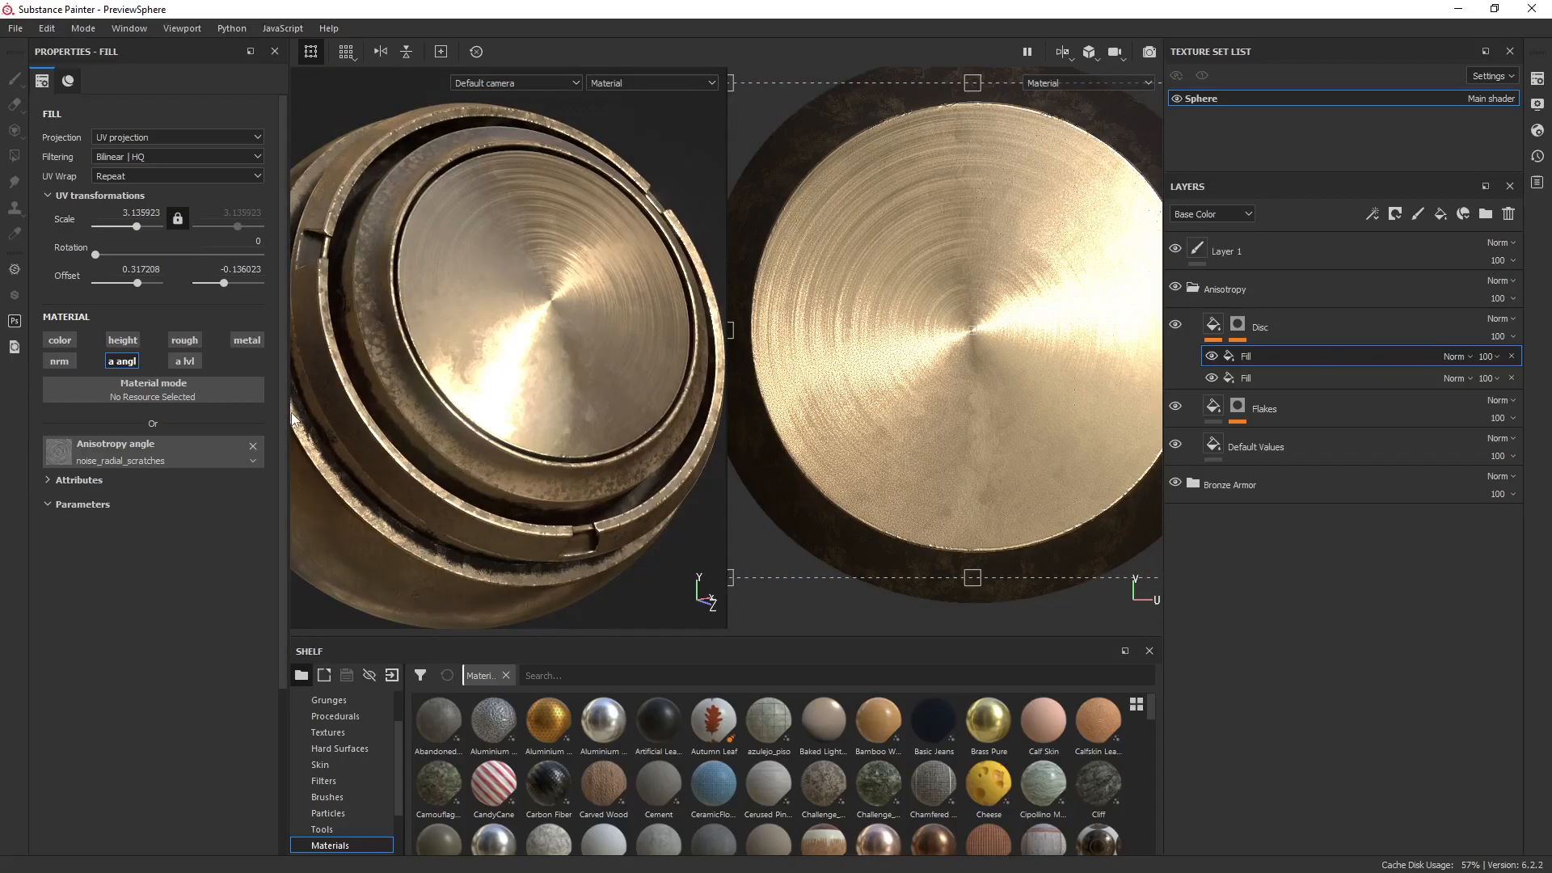
left_click_drag(284, 417, 158, 414)
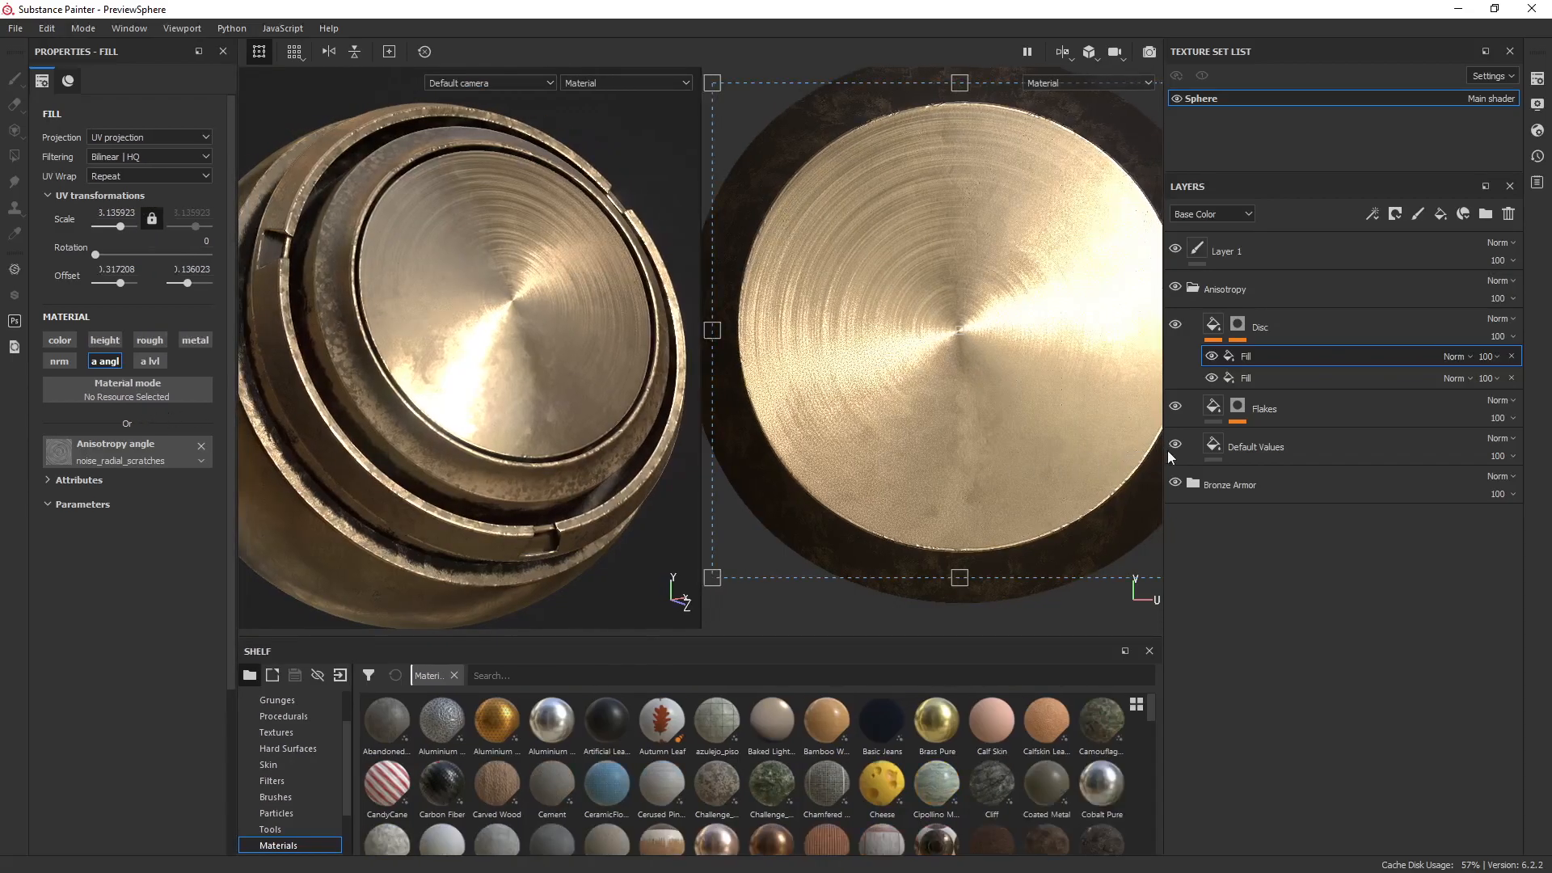
left_click_drag(1164, 469, 1430, 468)
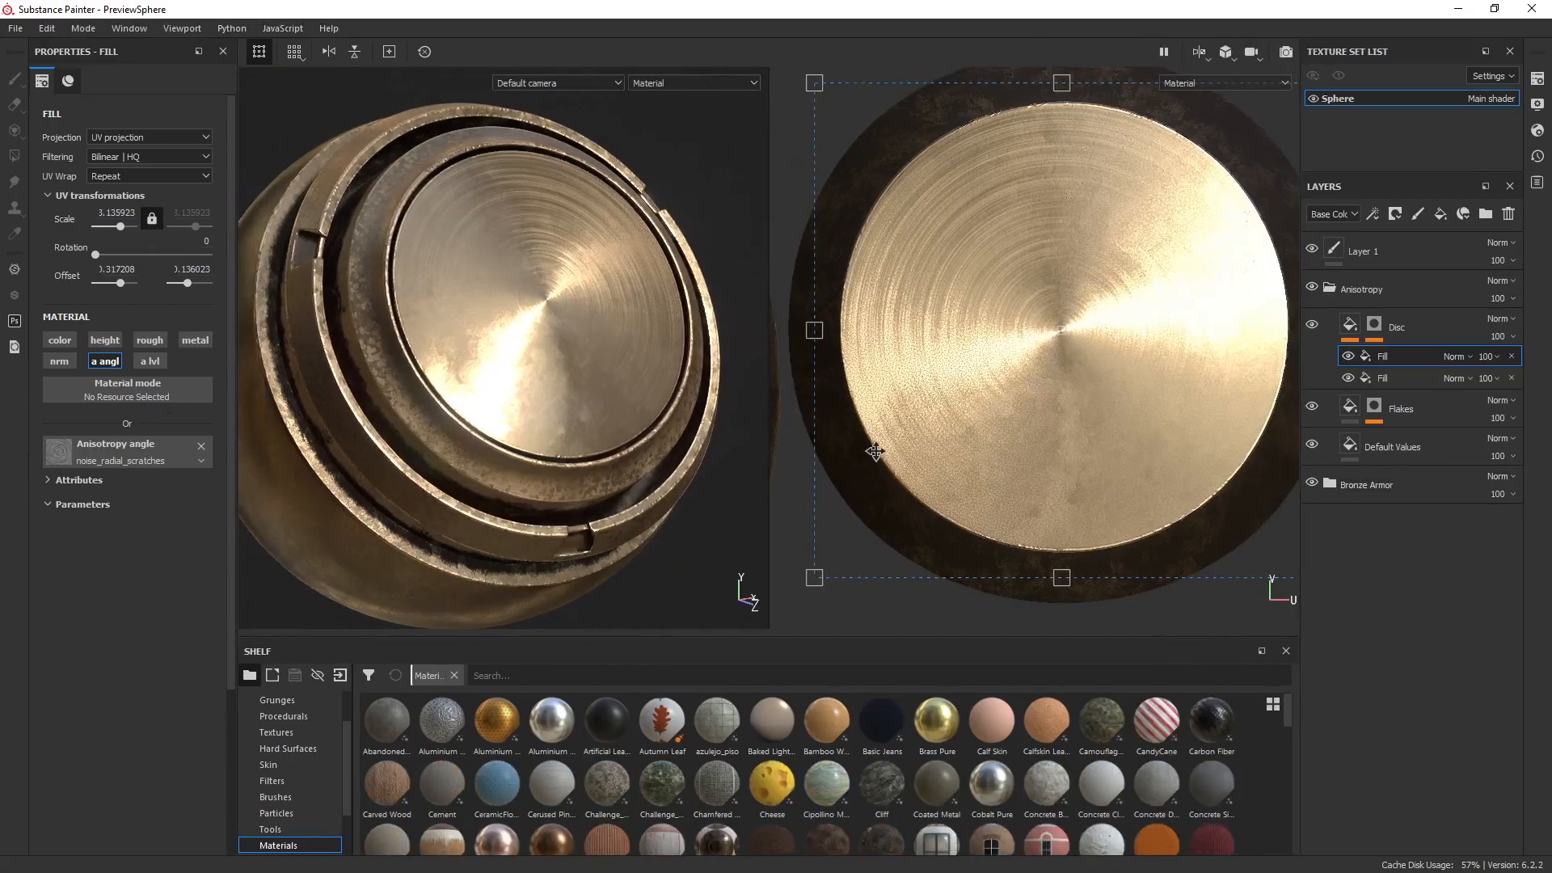
Examine the reflections on the brushed disc by rotating the environment lighting and turning the sphere.
scroll(546, 451, "up", 3)
scroll(540, 408, "down", 3)
right_click_drag(540, 406, 671, 381, "shift")
left_click_drag(414, 406, 547, 421, "alt")
middle_click_drag(581, 403, 596, 409, "alt")
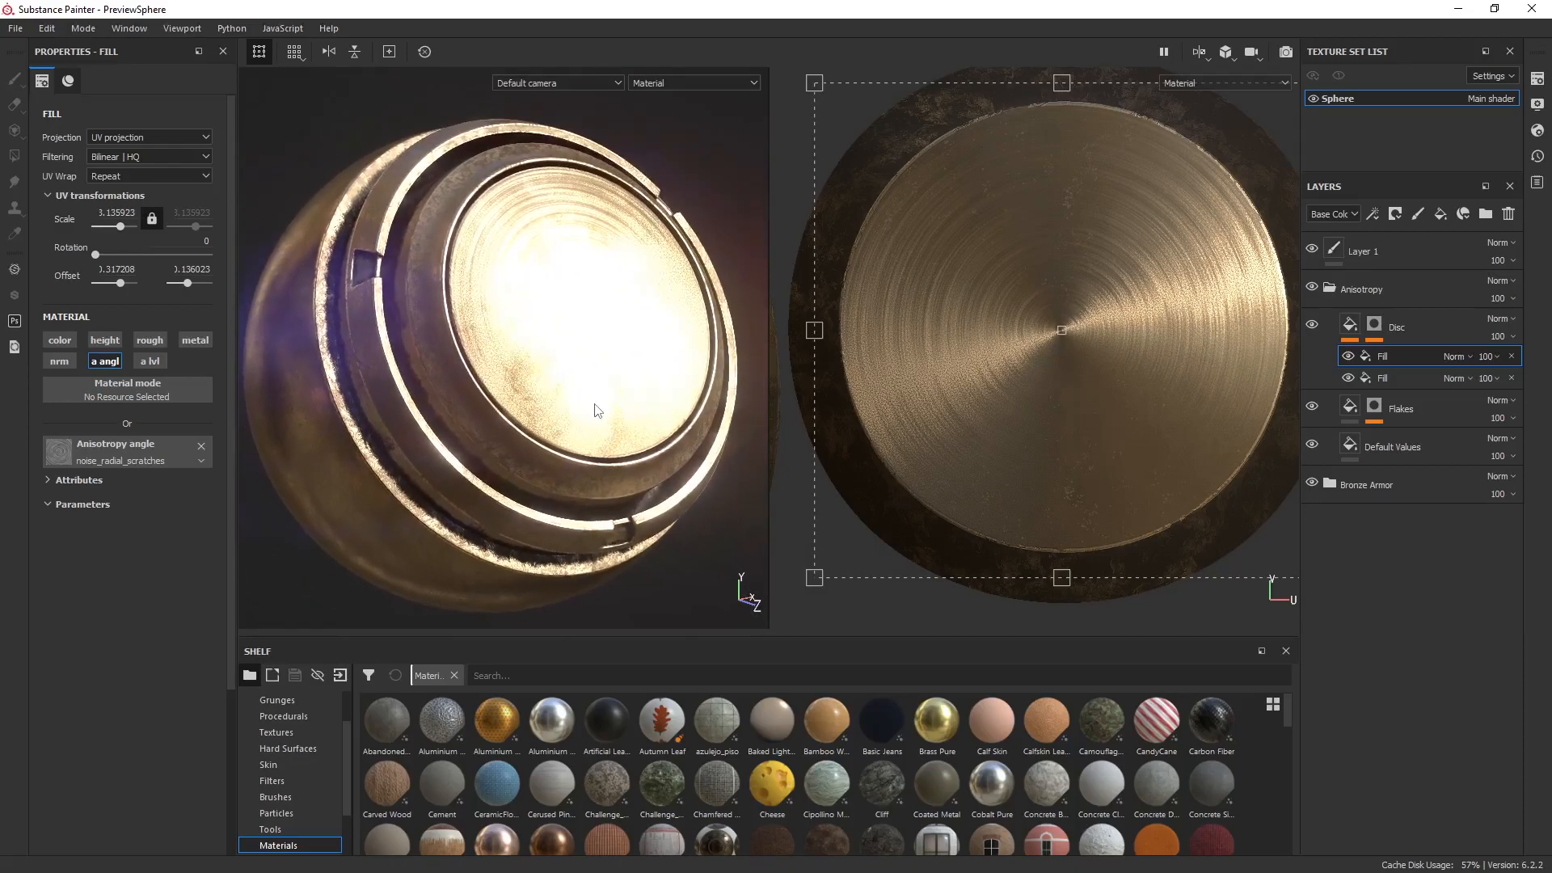
View the sphere's Base Color channel on its own, followed by its Height channel.
left_click(674, 89)
left_click(675, 89)
left_click(675, 89)
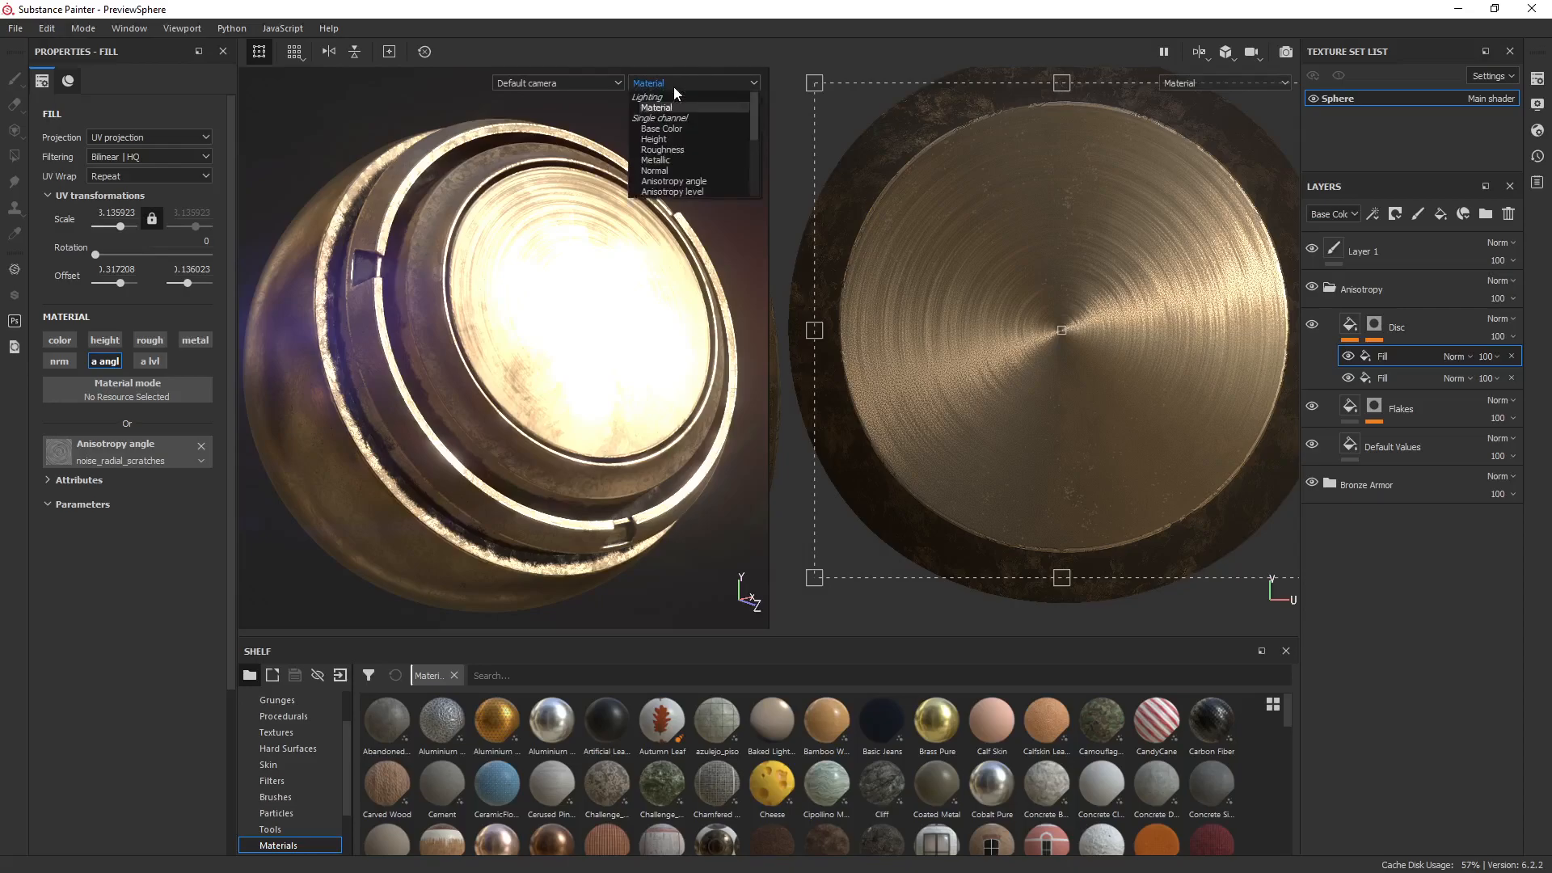
left_click(681, 127)
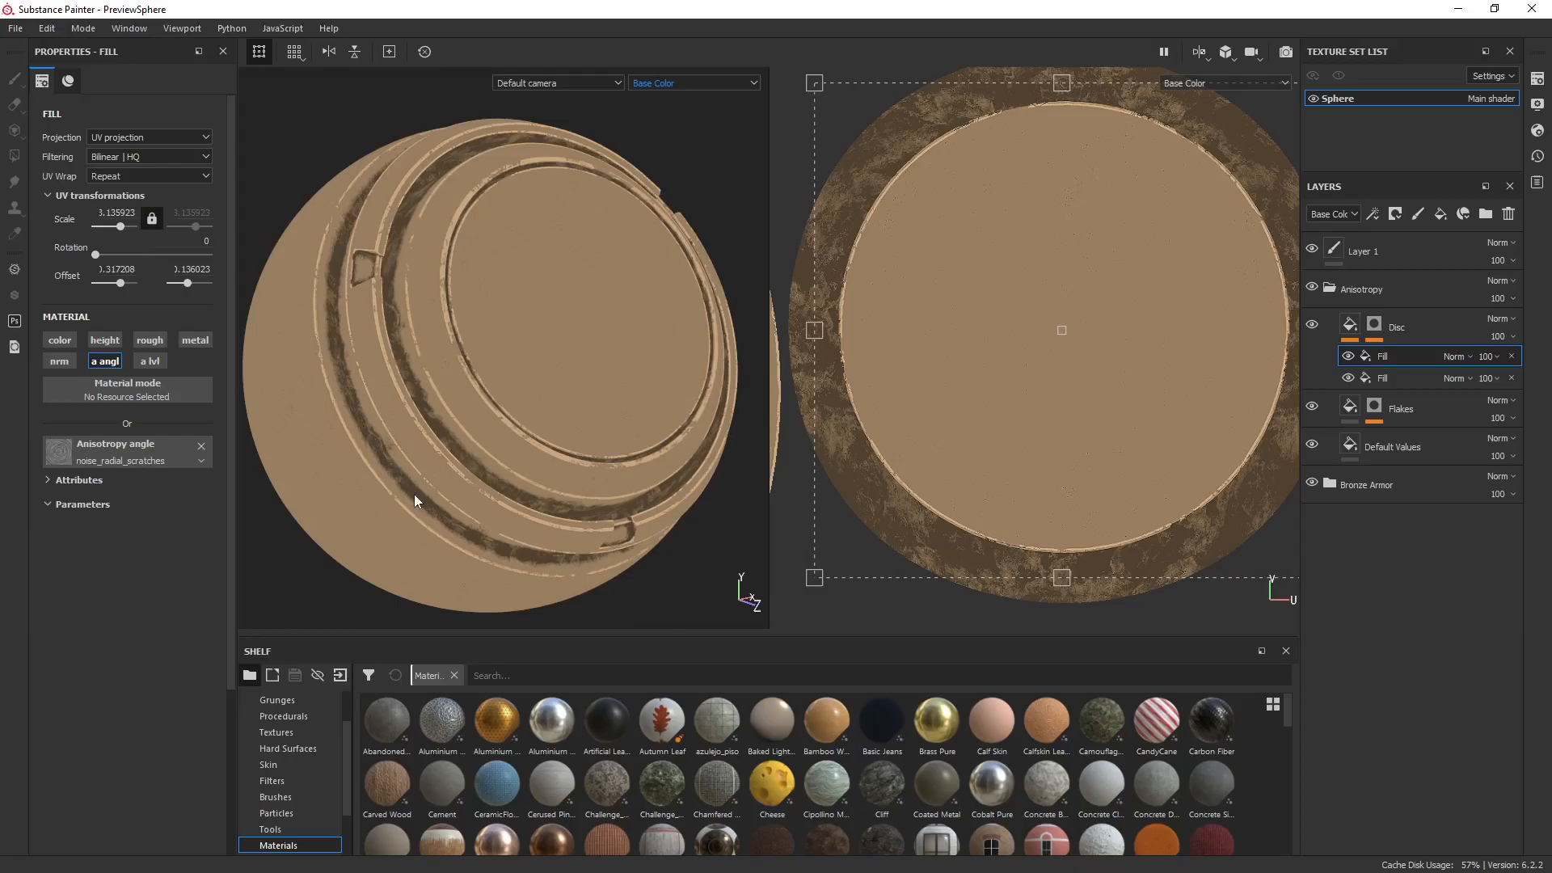
left_click(694, 82)
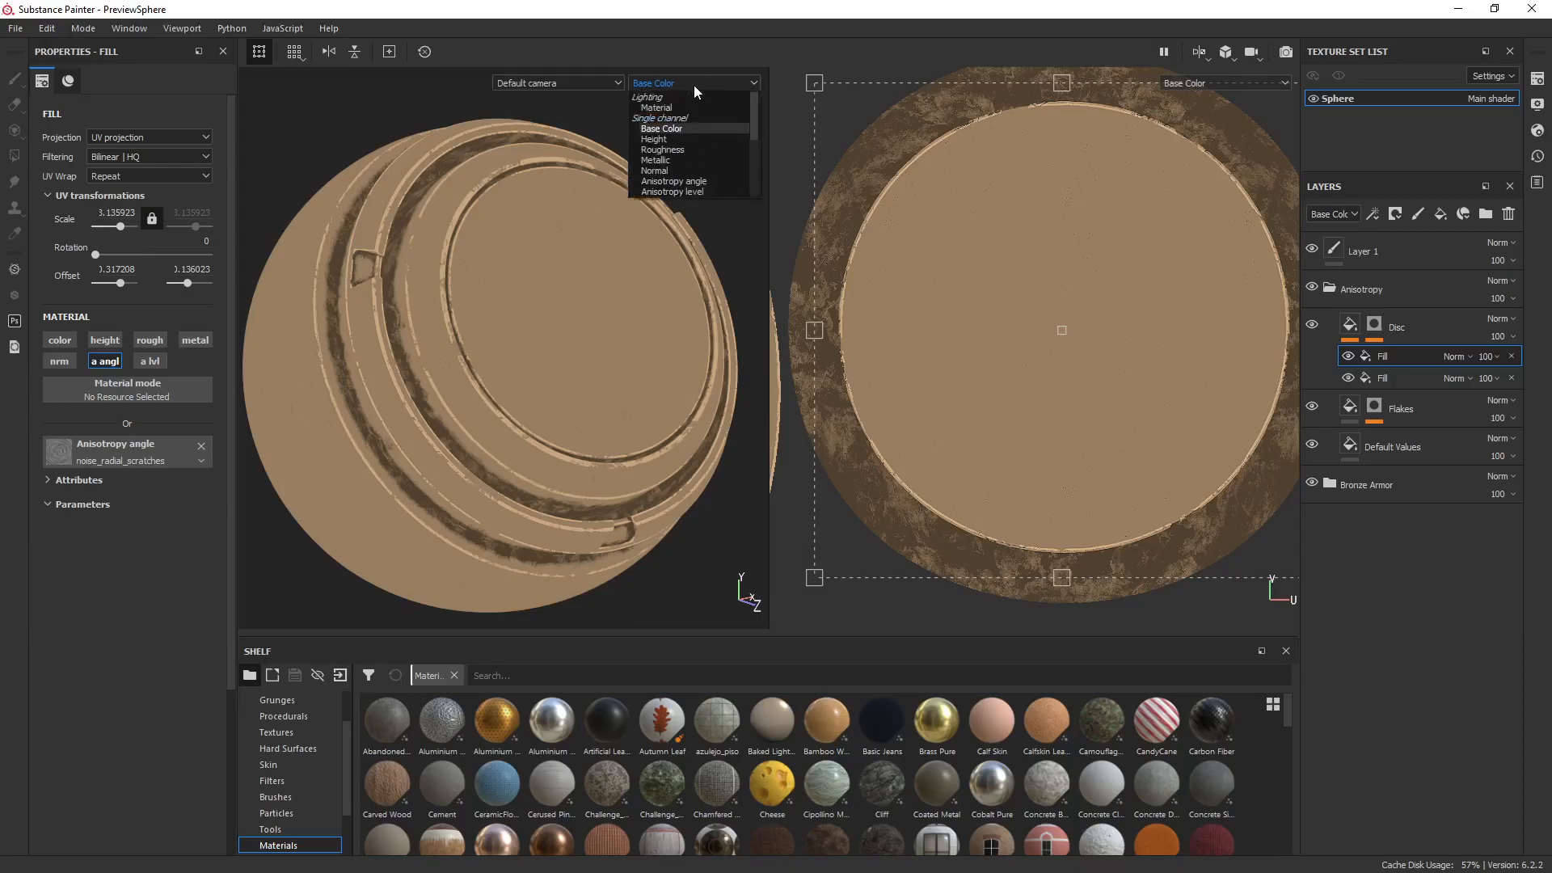
left_click(692, 138)
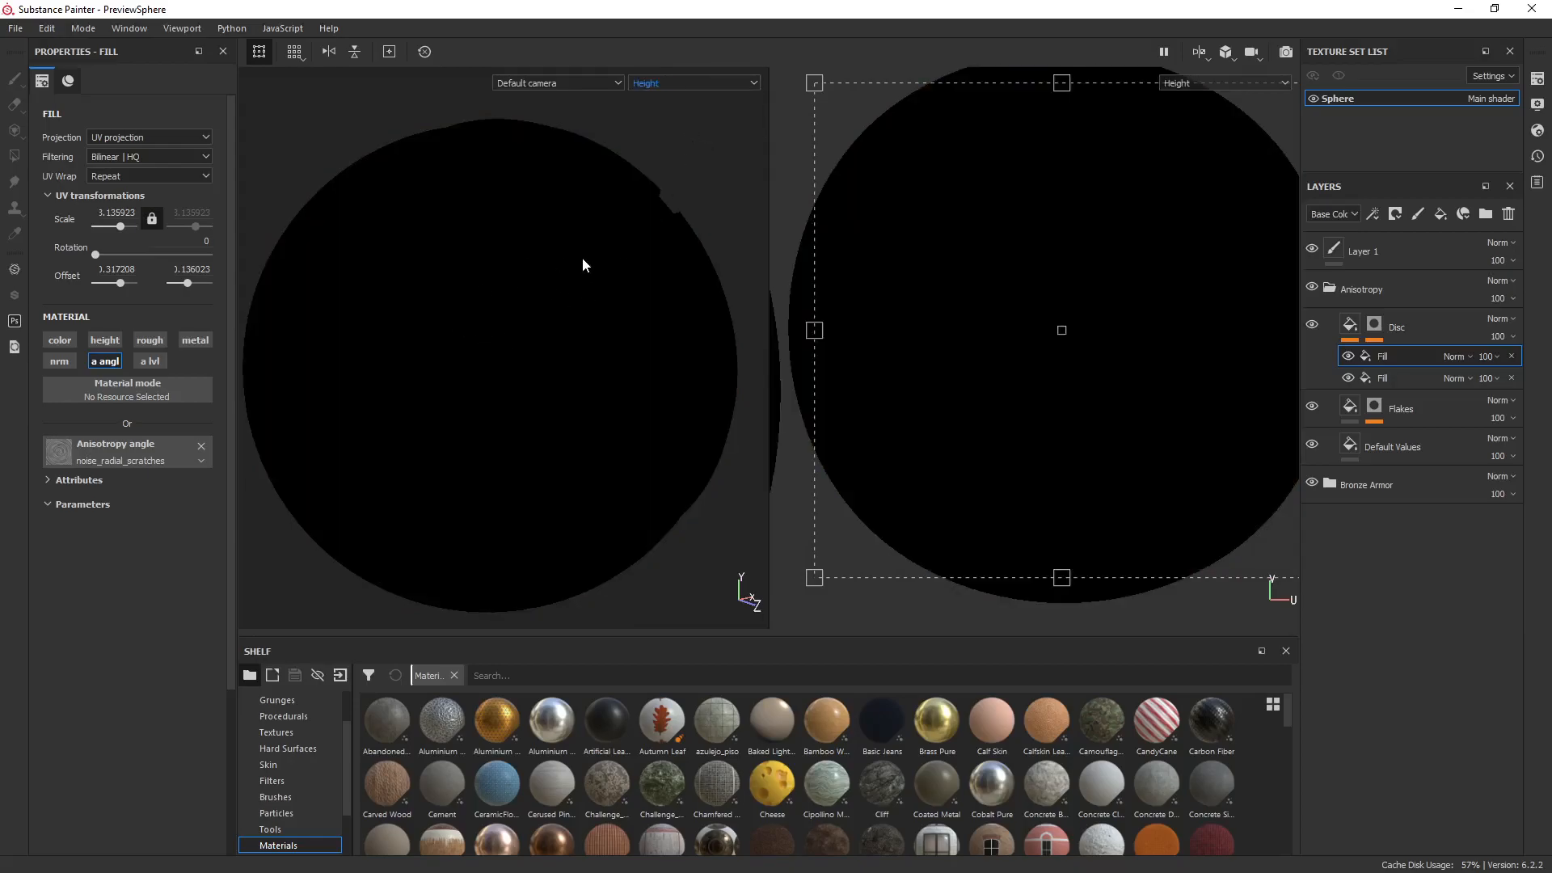
Inspect the Roughness and Metallic channels one after the other, ending on the Normal channel display.
left_click(690, 84)
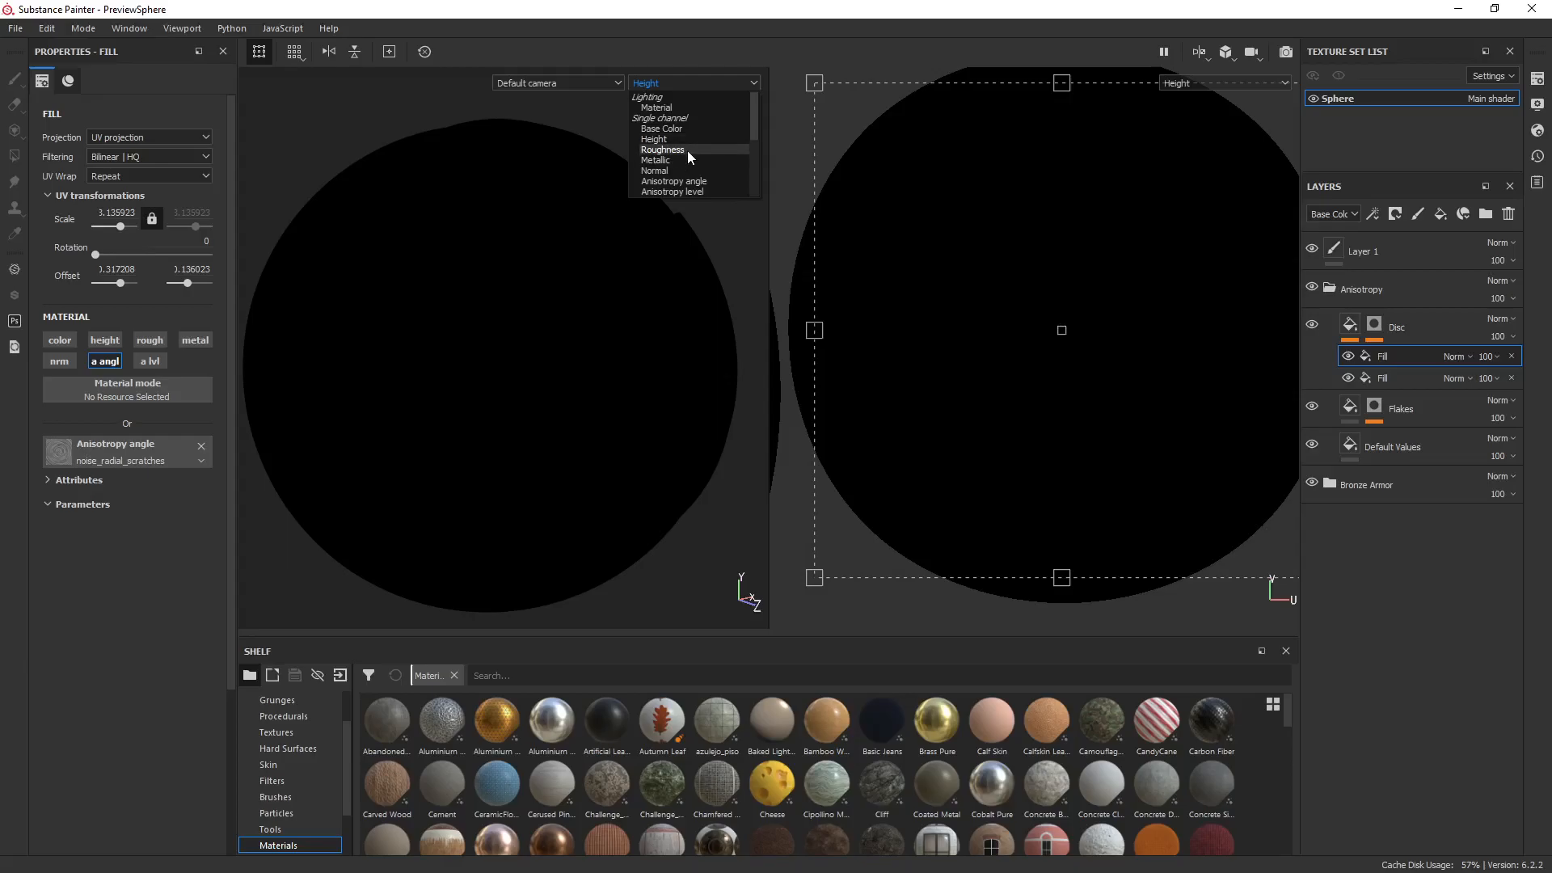
left_click(663, 150)
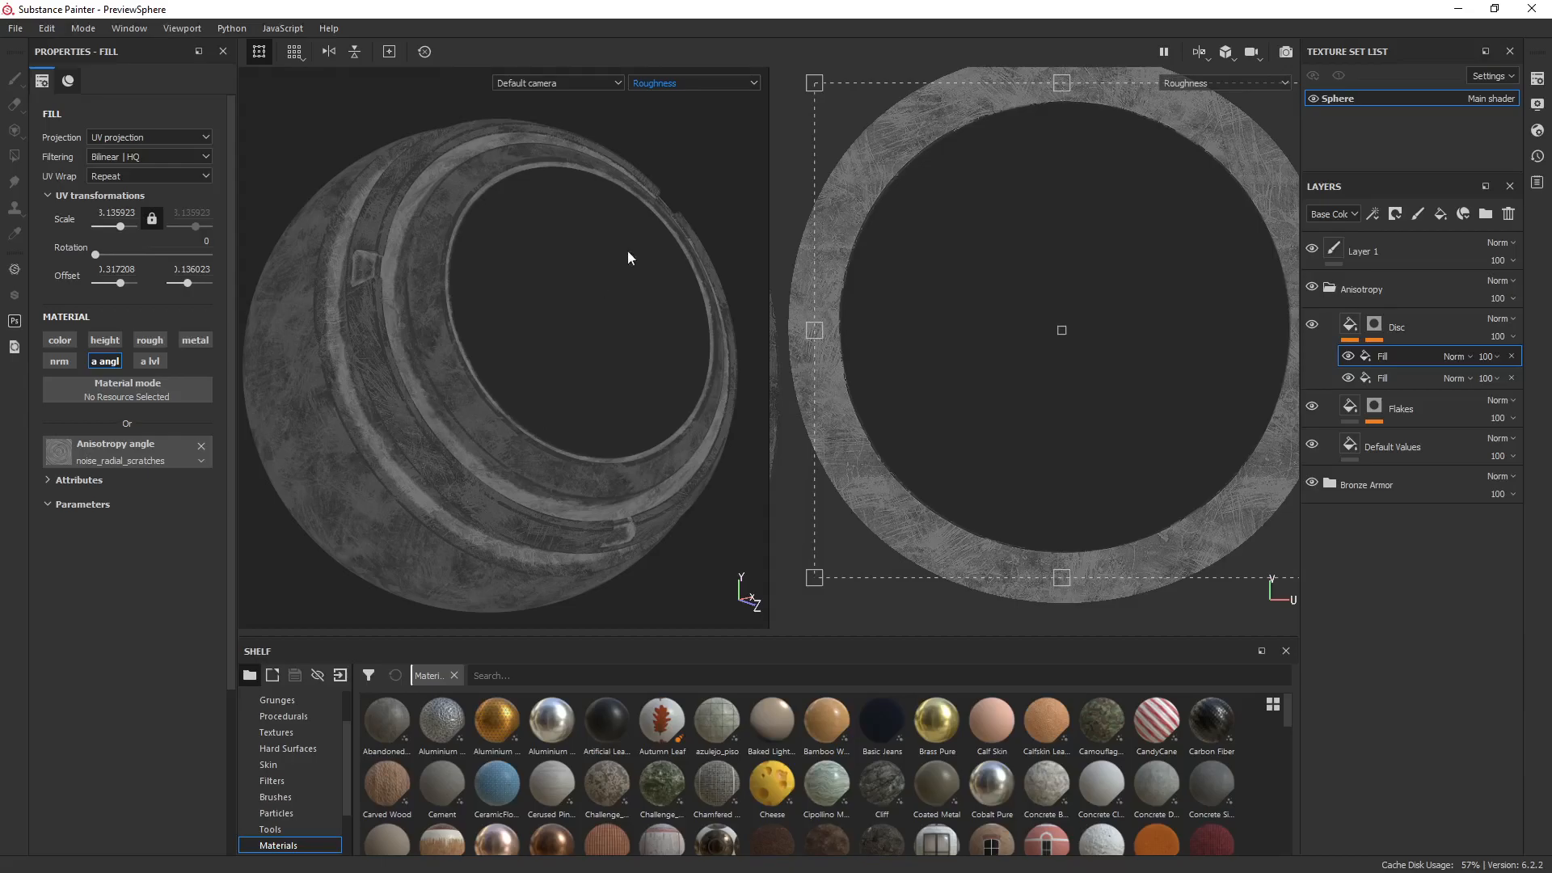
left_click(715, 84)
left_click(692, 161)
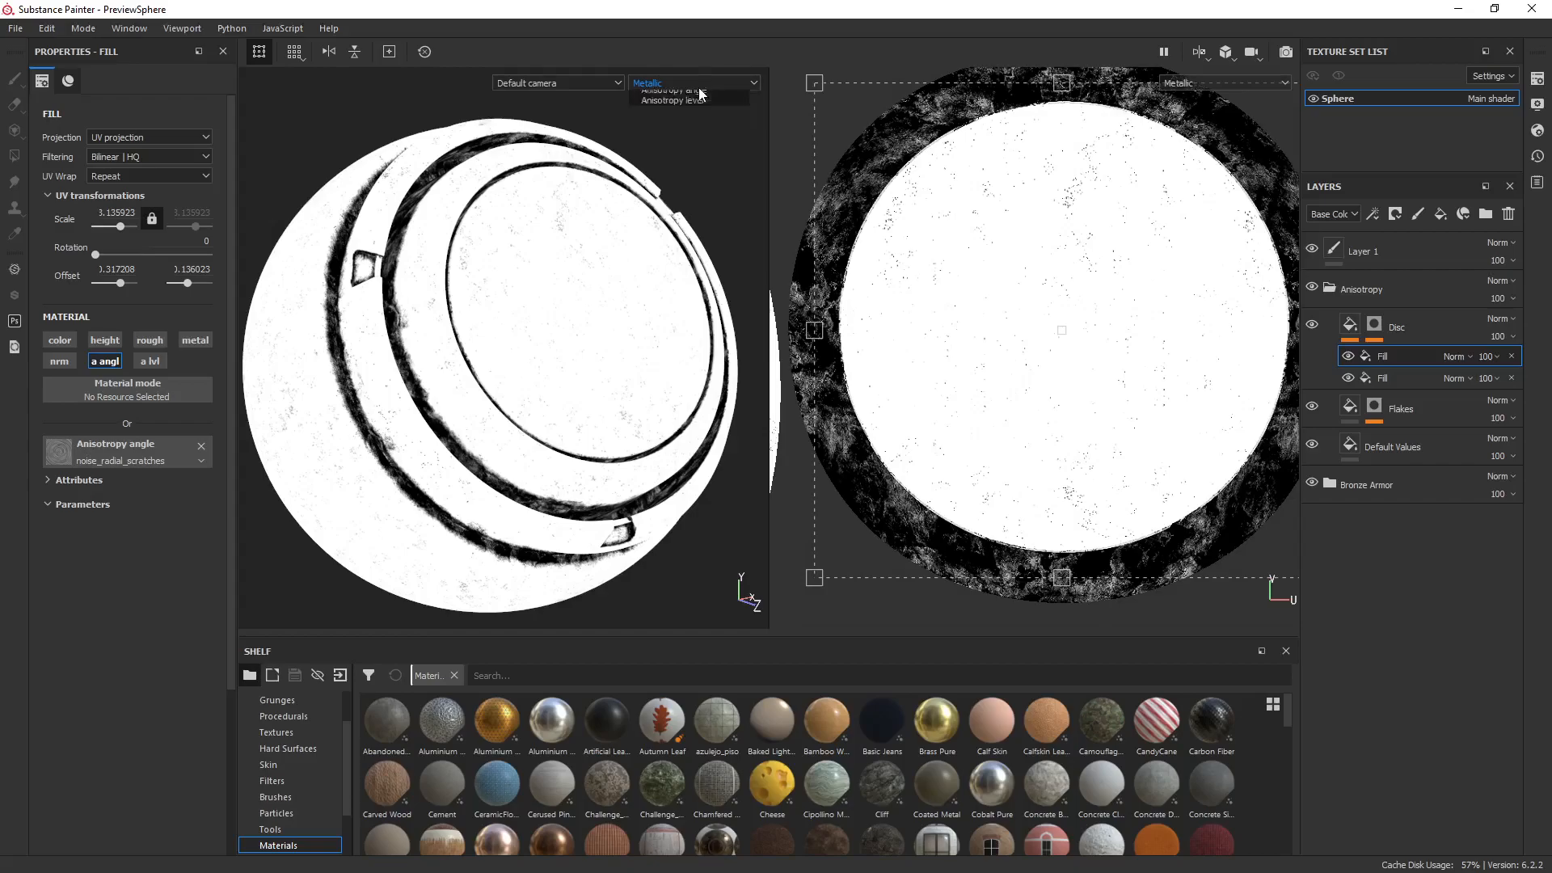
left_click(699, 83)
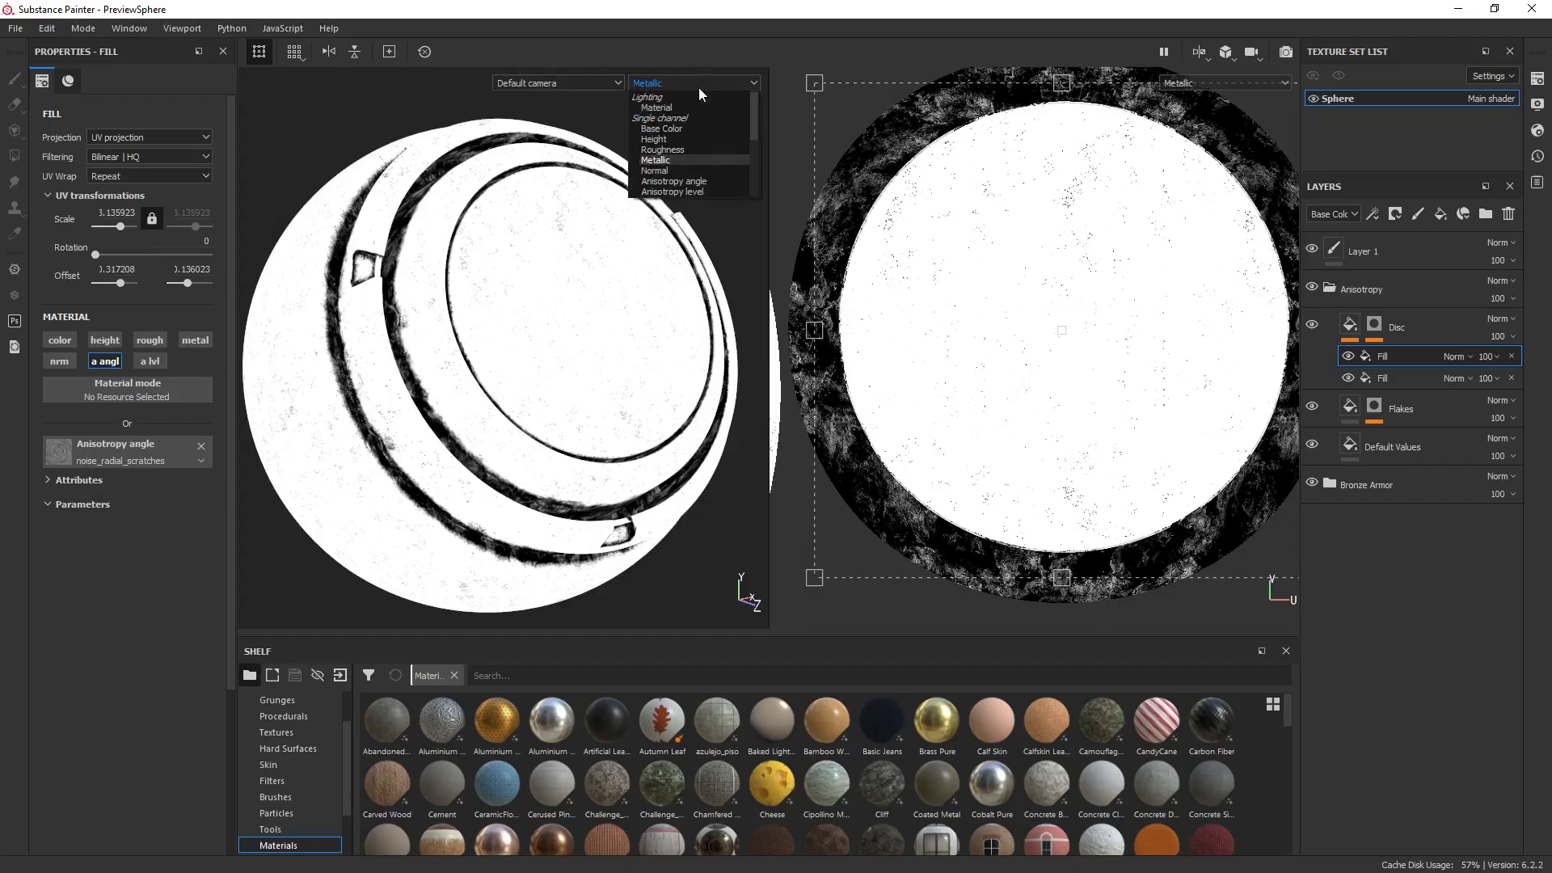
left_click(699, 170)
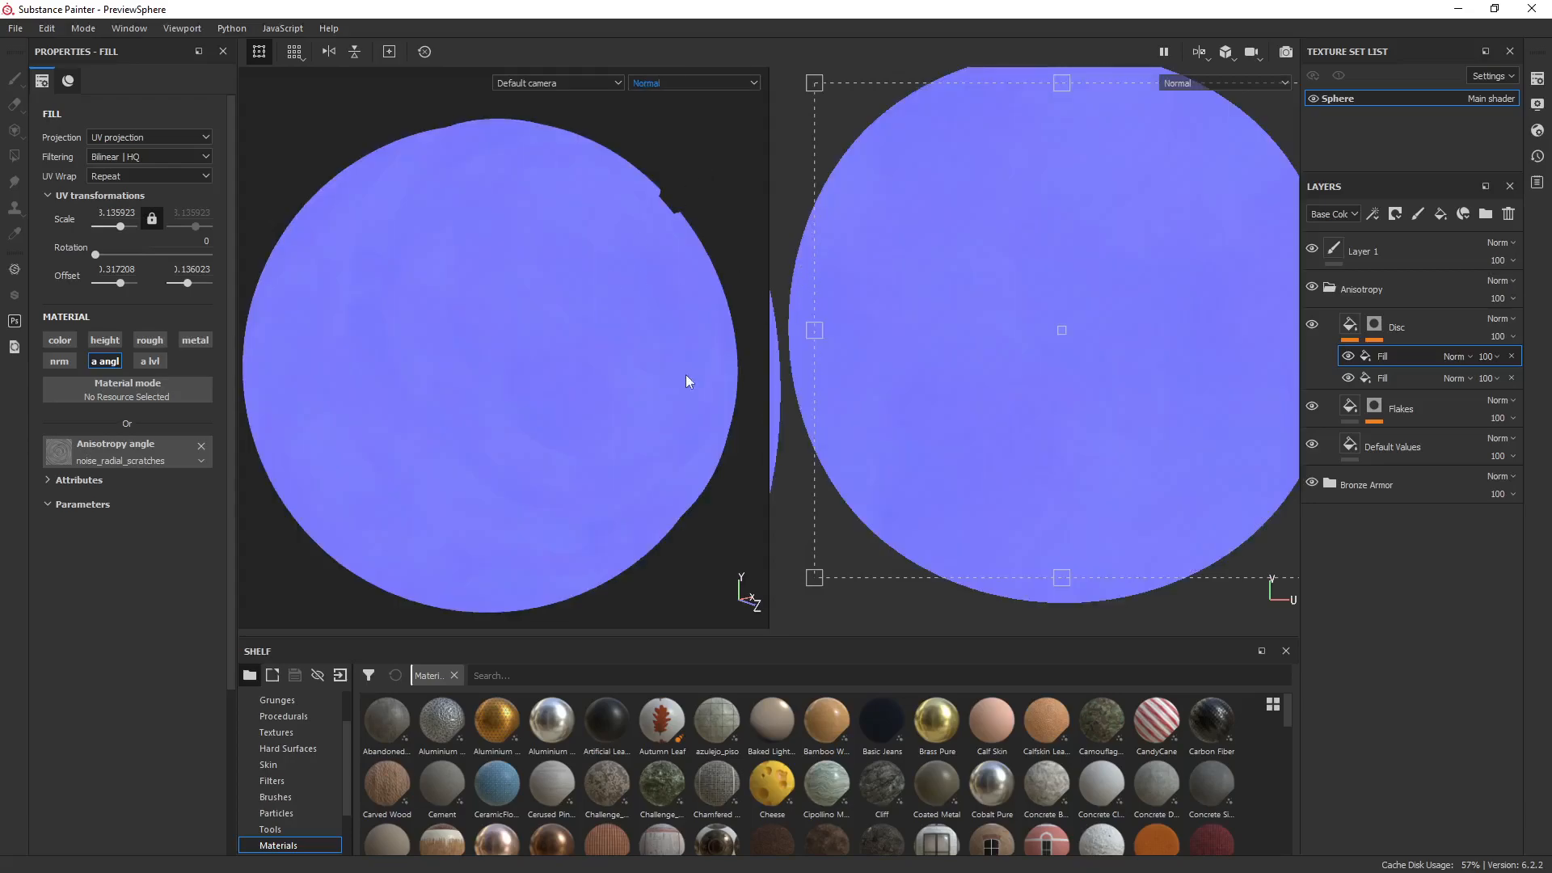
Add a paint layer above Layer 1 with color, height, roughness and metallic disabled so it paints only the normal channel.
left_click(1410, 259)
scroll(109, 683, "down", 3)
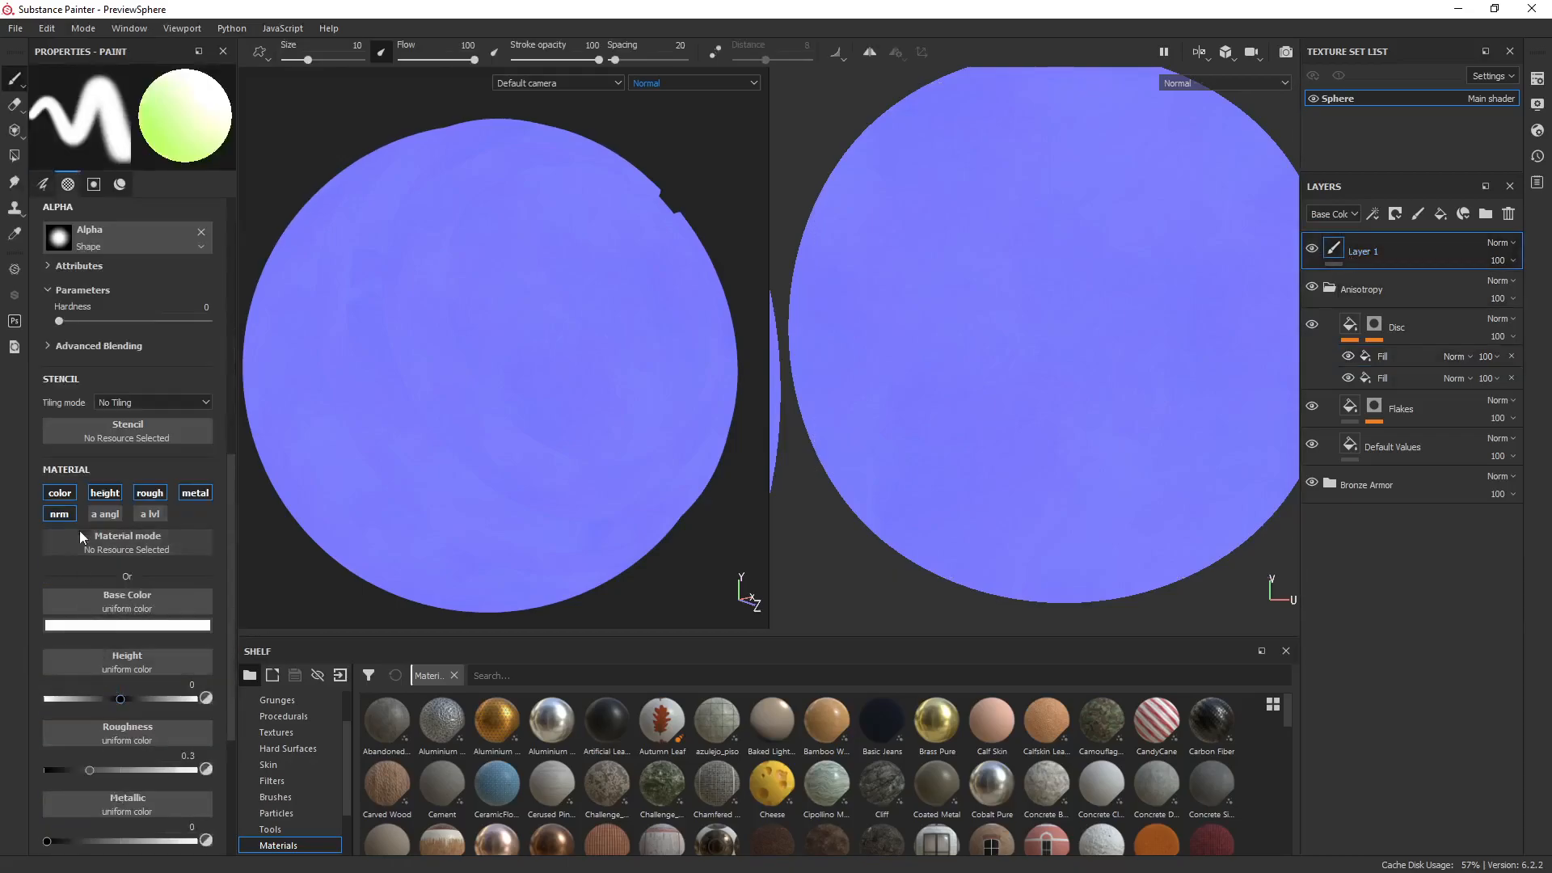
left_click(1395, 215)
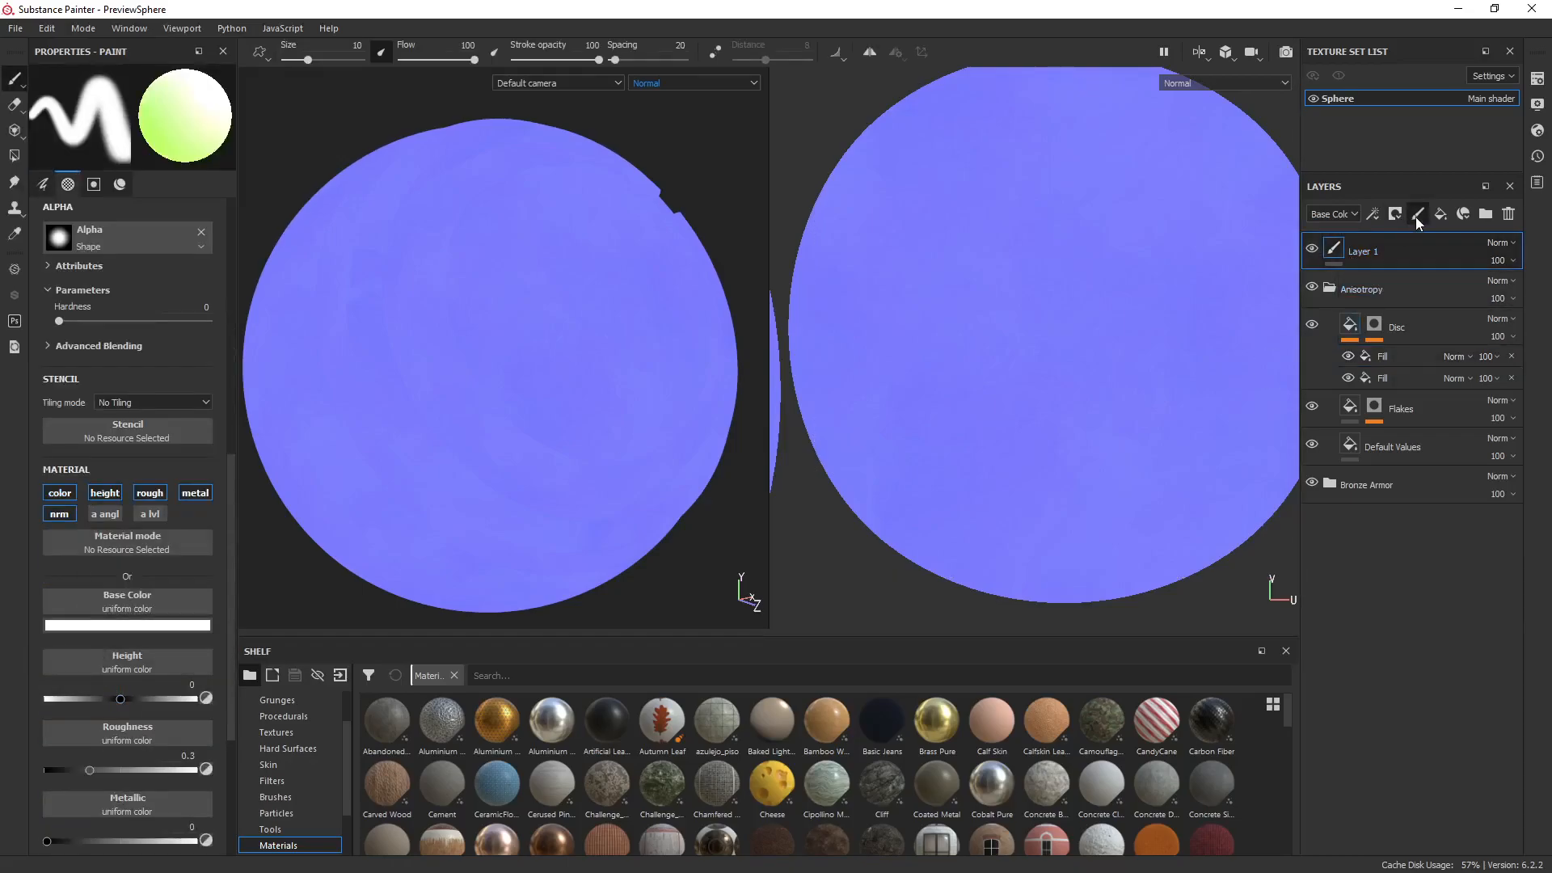
left_click(59, 493)
left_click(106, 493)
left_click(150, 493)
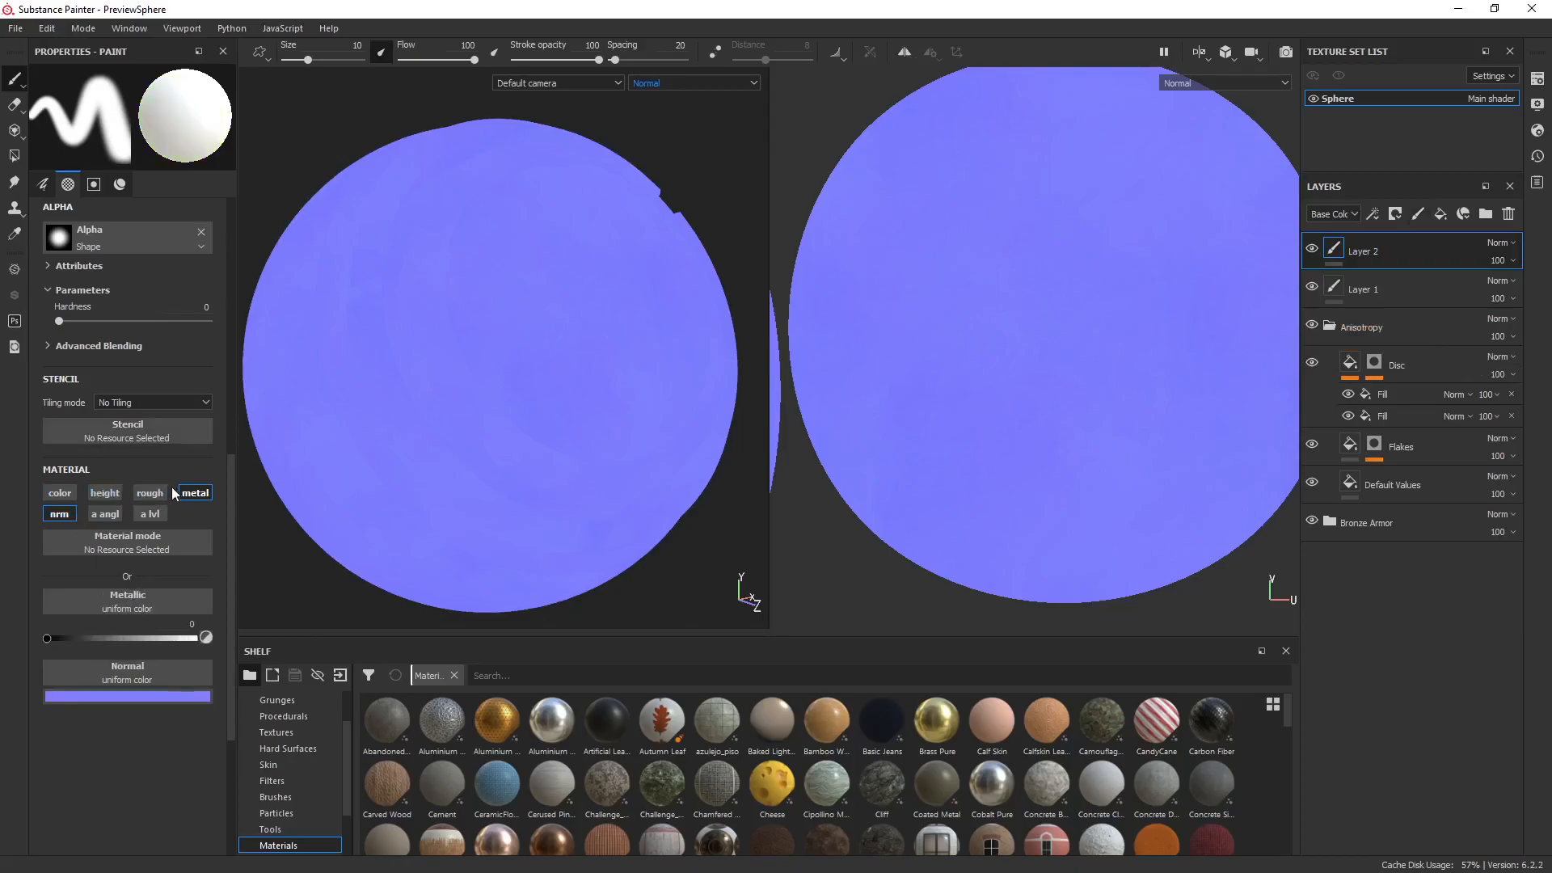
left_click(195, 493)
Assign the Screw Clutch Hexagon hard surface resource to the brush's normal channel.
left_click(323, 750)
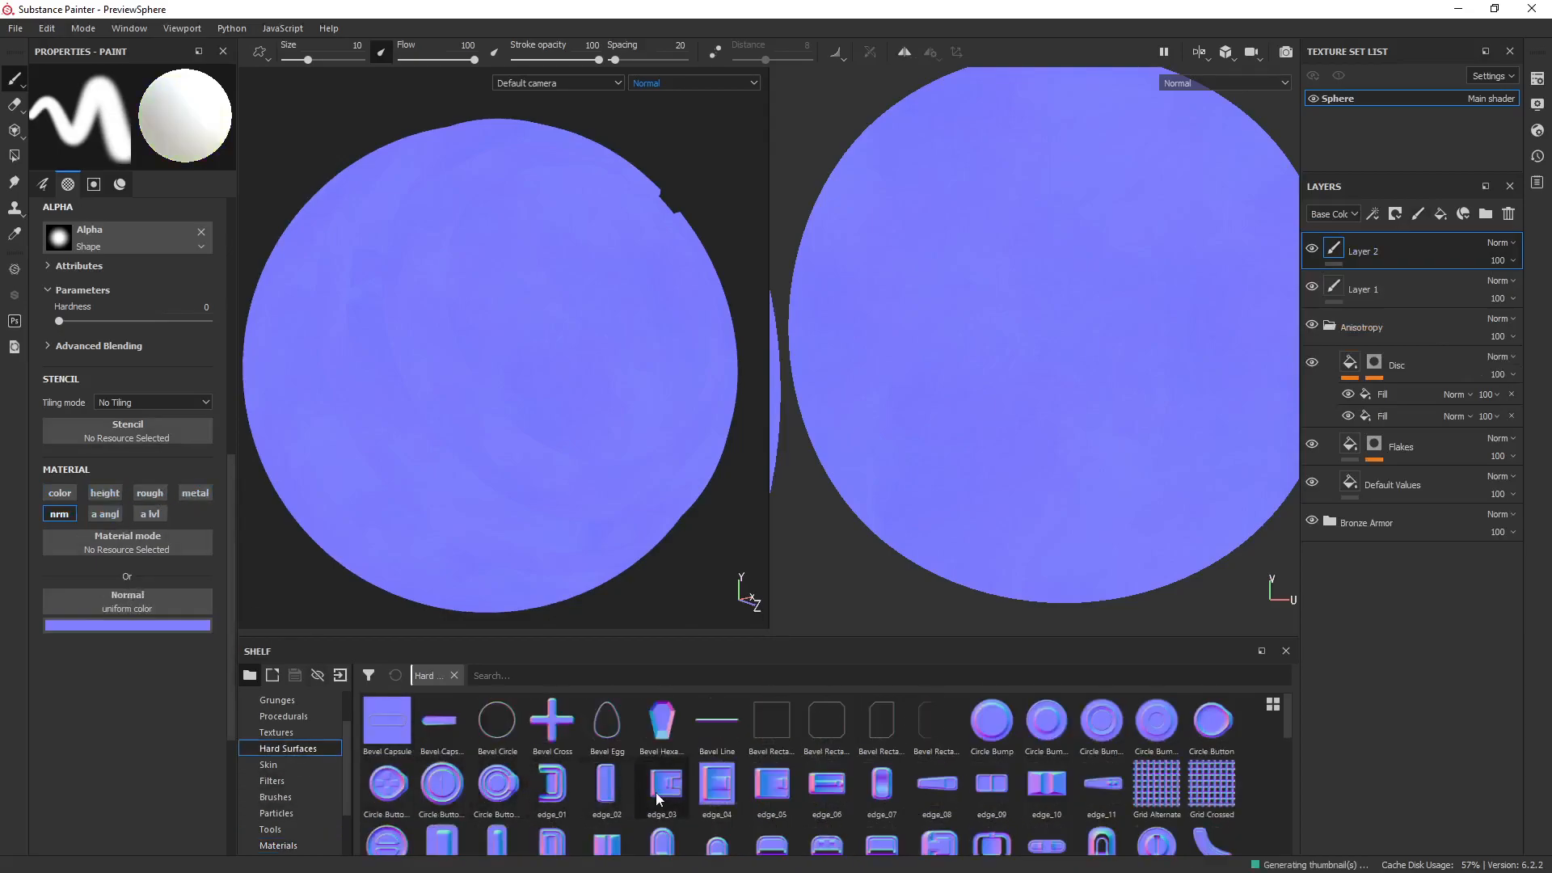
scroll(623, 816, "down", 5)
left_click_drag(622, 817, 158, 609)
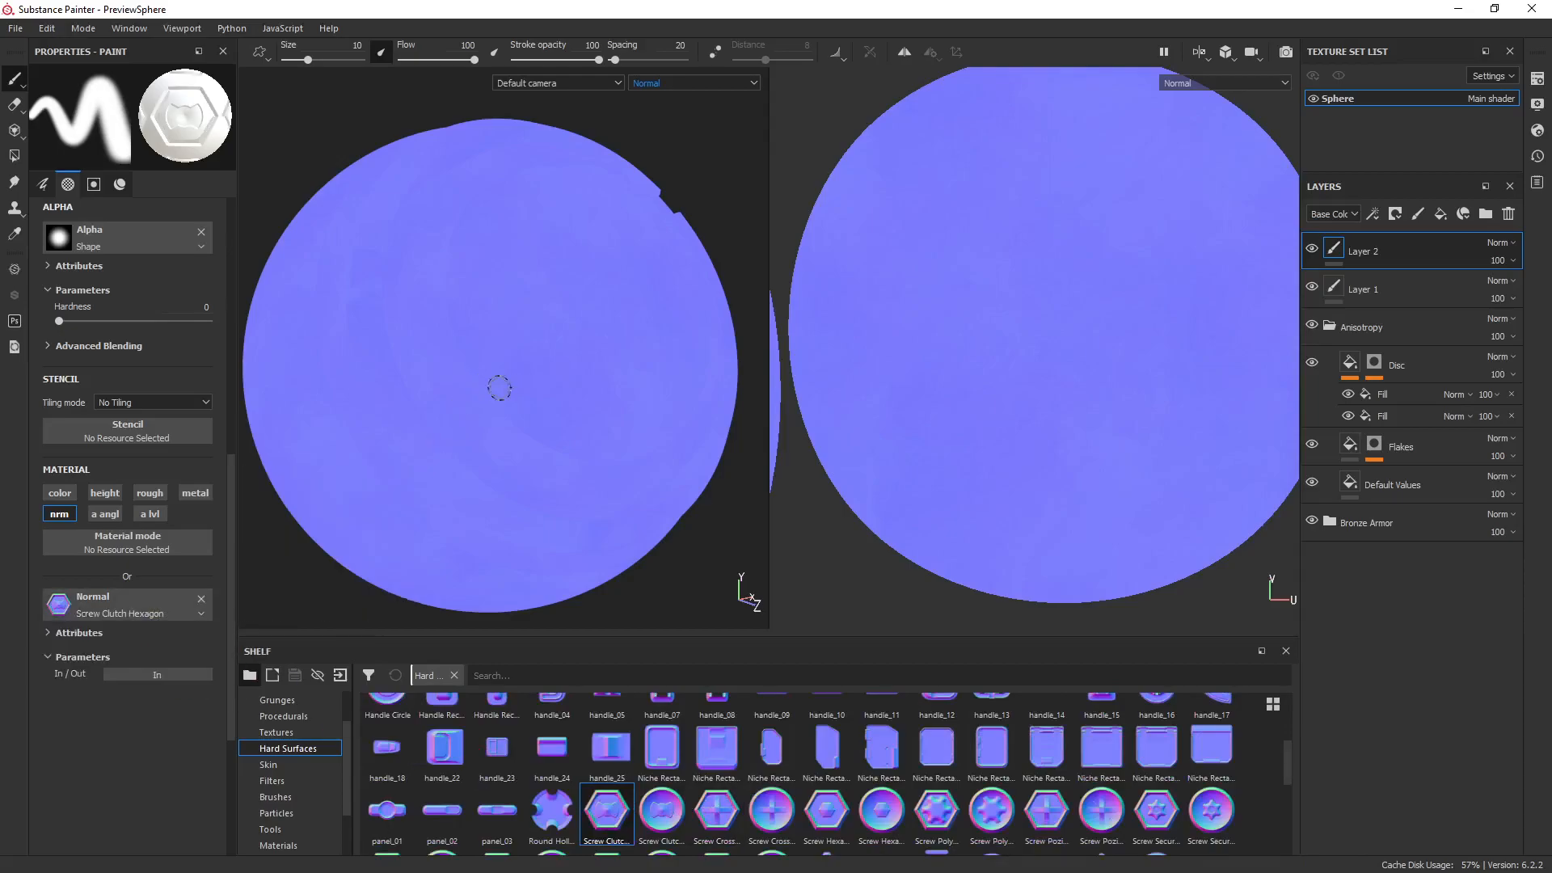
Enlarge the brush to size 45.39 and stamp one hexagonal screw onto the sphere's plain outer surface.
left_click_drag(463, 380, 482, 380)
right_click_drag(470, 380, 524, 380, "ctrl")
mouse_move(377, 409)
left_mouse_down("alt")
mouse_move(436, 395)
mouse_move(637, 419)
mouse_move(652, 356)
mouse_move(603, 381)
mouse_move(421, 363)
left_mouse_up("alt")
left_click(443, 338)
mouse_move(554, 402)
left_mouse_down("alt")
mouse_move(625, 403)
mouse_move(580, 388)
left_mouse_up("alt")
scroll(625, 402, "up", 3)
middle_click_drag(580, 388, 605, 414, "alt")
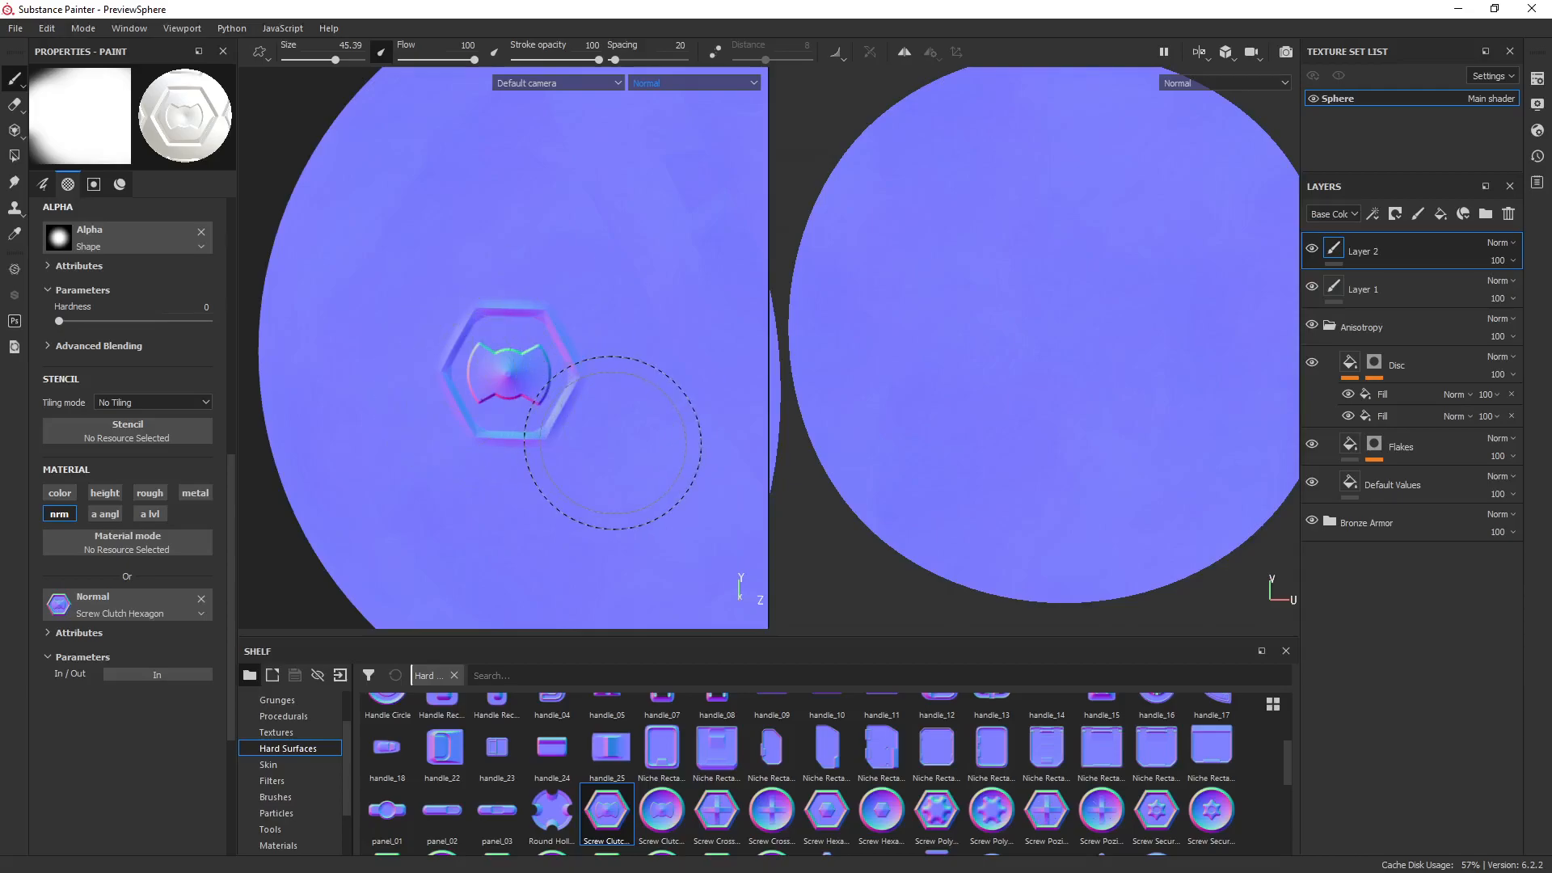
Return to the Material display and examine the stamped screw close up under changing lighting directions.
key("m")
scroll(606, 437, "up", 4)
left_click_drag(527, 407, 499, 393, "alt")
mouse_move(557, 395)
right_mouse_down("shift")
mouse_move(540, 394)
mouse_move(617, 391)
mouse_move(615, 407)
mouse_move(575, 395)
mouse_move(513, 410)
mouse_move(602, 427)
right_mouse_up("shift")
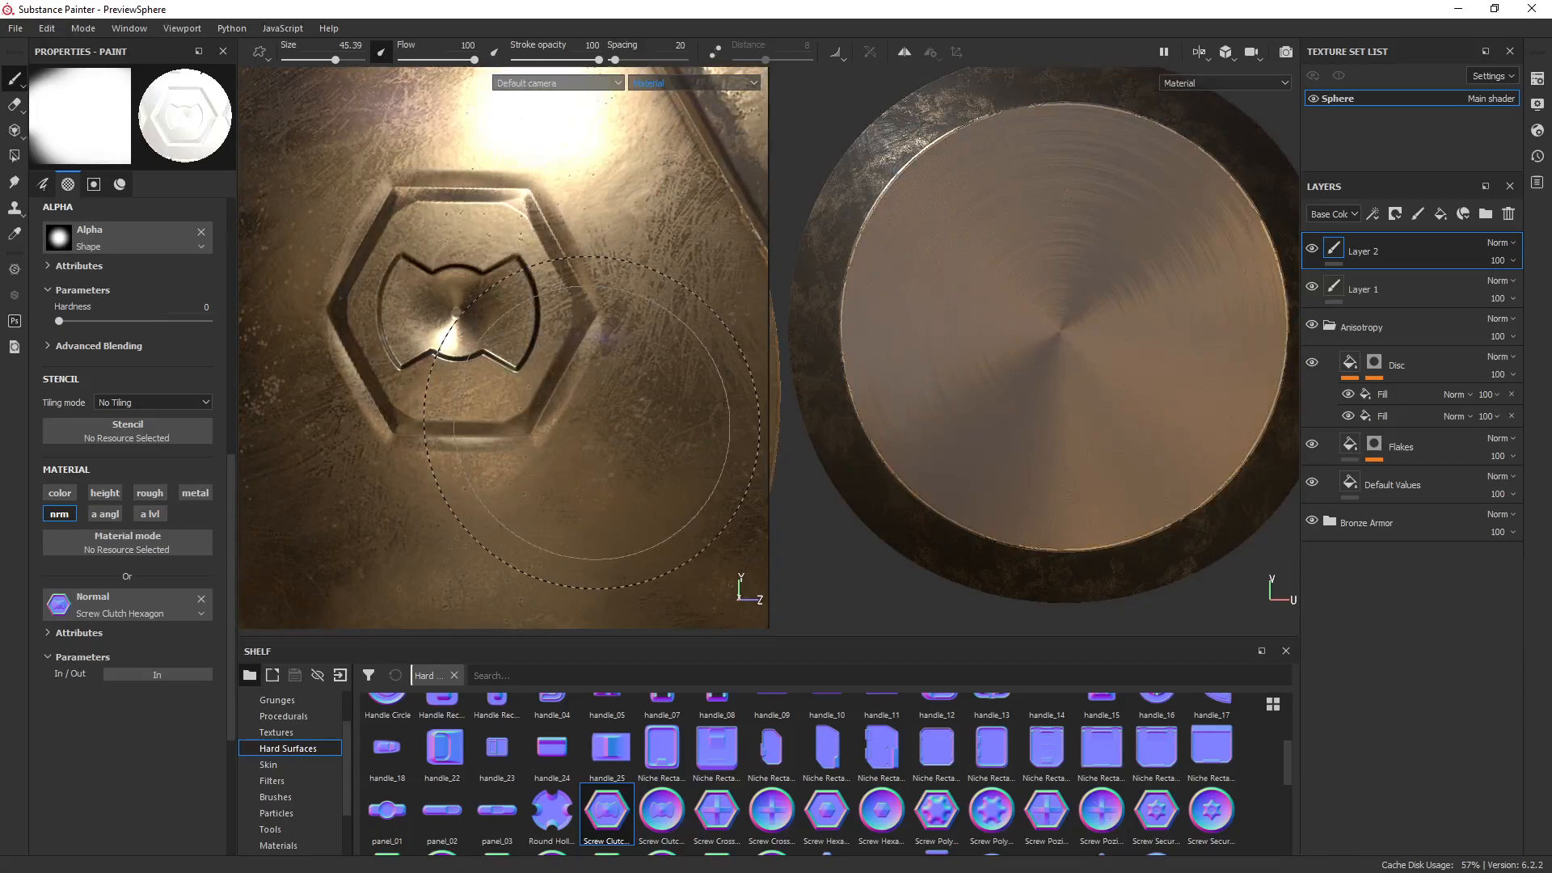
scroll(587, 380, "up", 2)
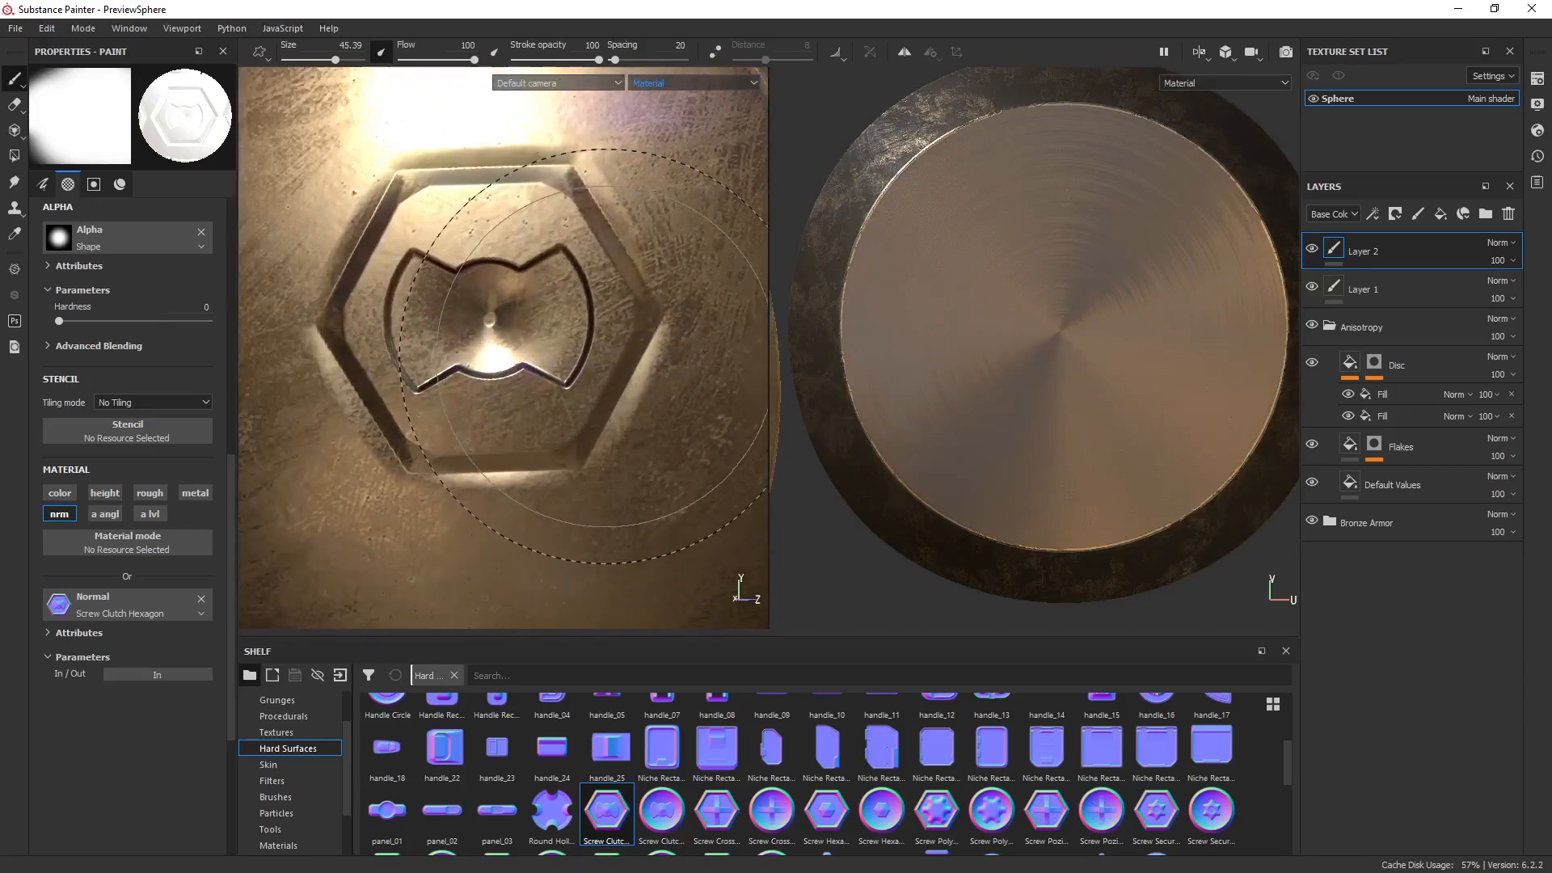
right_click_drag(584, 356, 556, 333, "shift")
mouse_move(555, 333)
left_mouse_down("alt")
mouse_move(594, 347)
mouse_move(575, 376)
left_mouse_up("alt")
mouse_move(570, 376)
right_mouse_down("shift")
mouse_move(557, 383)
mouse_move(589, 388)
right_mouse_up("shift")
scroll(594, 388, "down", 6)
mouse_move(589, 376)
left_mouse_down("alt")
mouse_move(643, 375)
mouse_move(575, 368)
left_mouse_up("alt")
Show the Normal channel again and examine the colors along the stamped screw's edges close up.
left_click(681, 83)
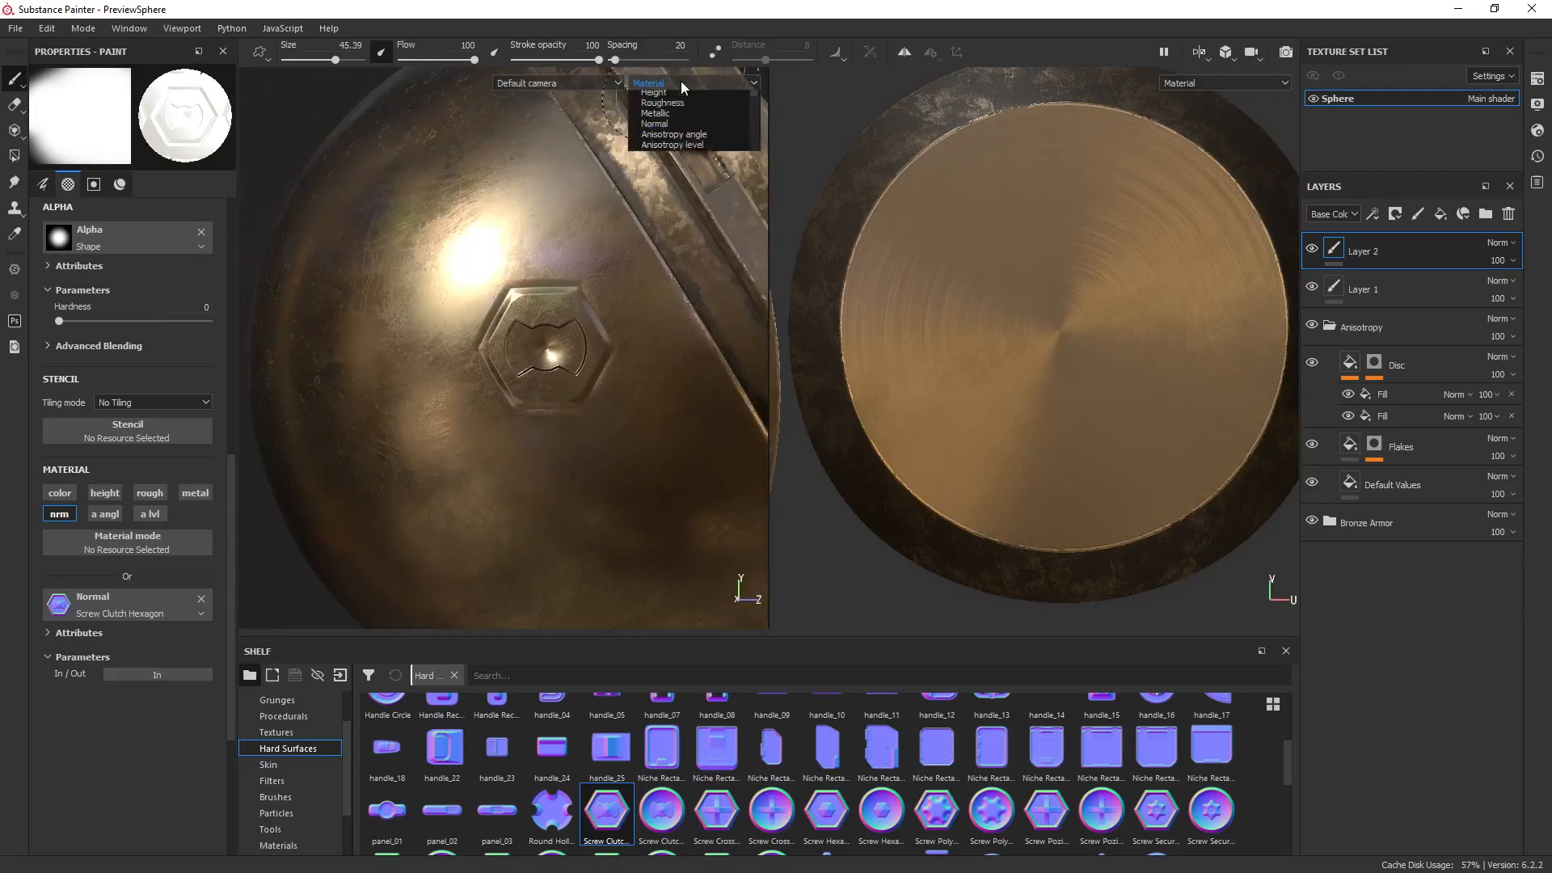
left_click(705, 169)
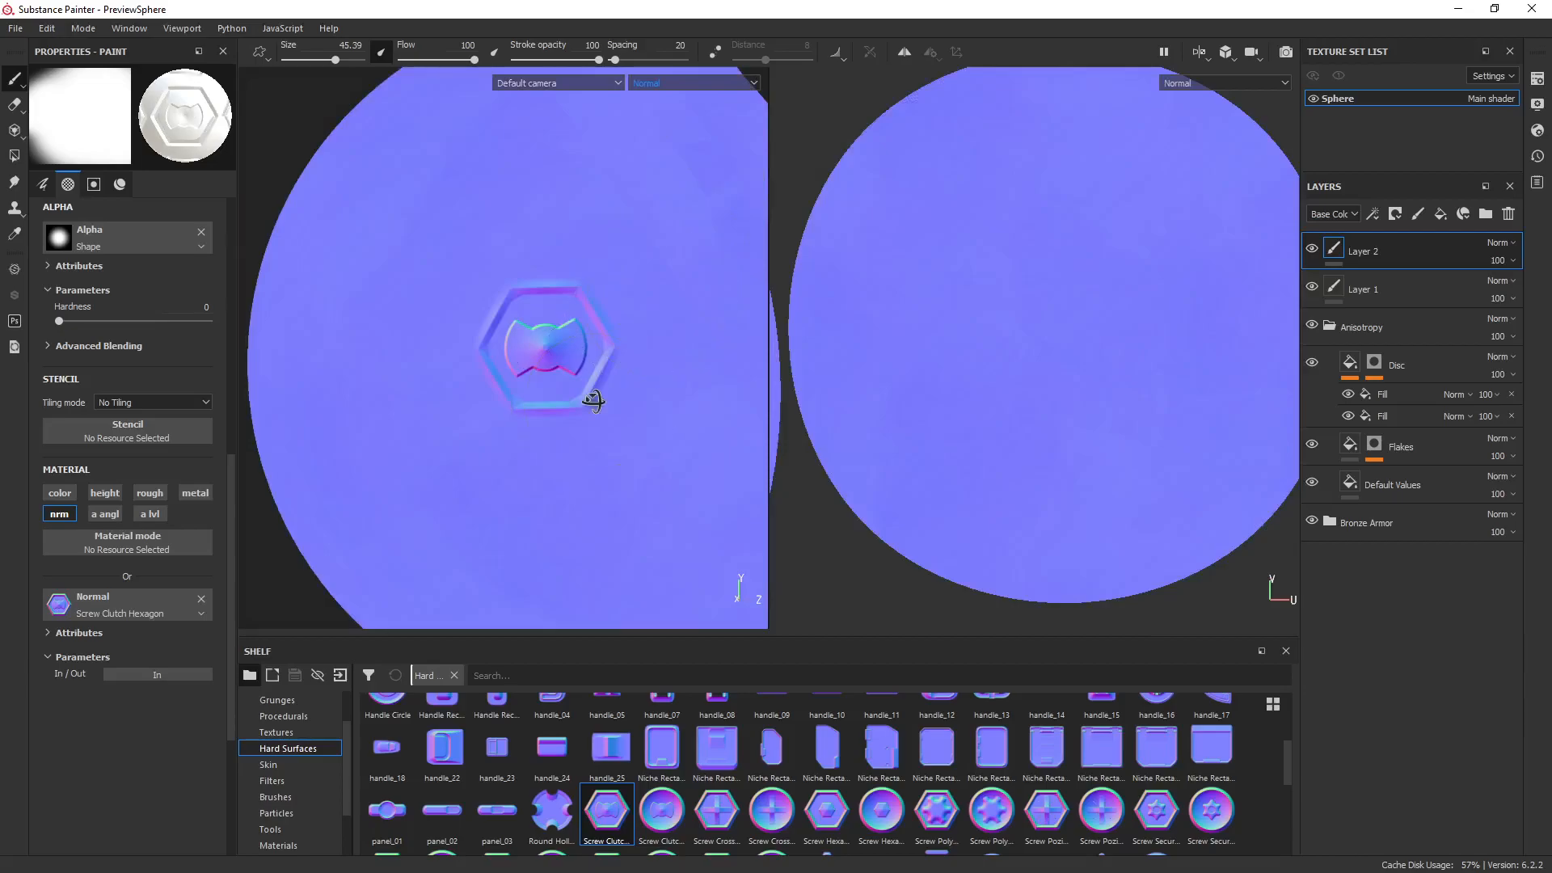
scroll(624, 378, "up", 5)
middle_click_drag(562, 300, 620, 350, "alt")
mouse_move(620, 350)
left_mouse_down("alt")
mouse_move(574, 375)
mouse_move(596, 355)
left_mouse_up("alt")
middle_click_drag(596, 355, 609, 372, "alt")
mouse_move(609, 372)
left_mouse_down("alt")
mouse_move(596, 364)
mouse_move(614, 360)
left_mouse_up("alt")
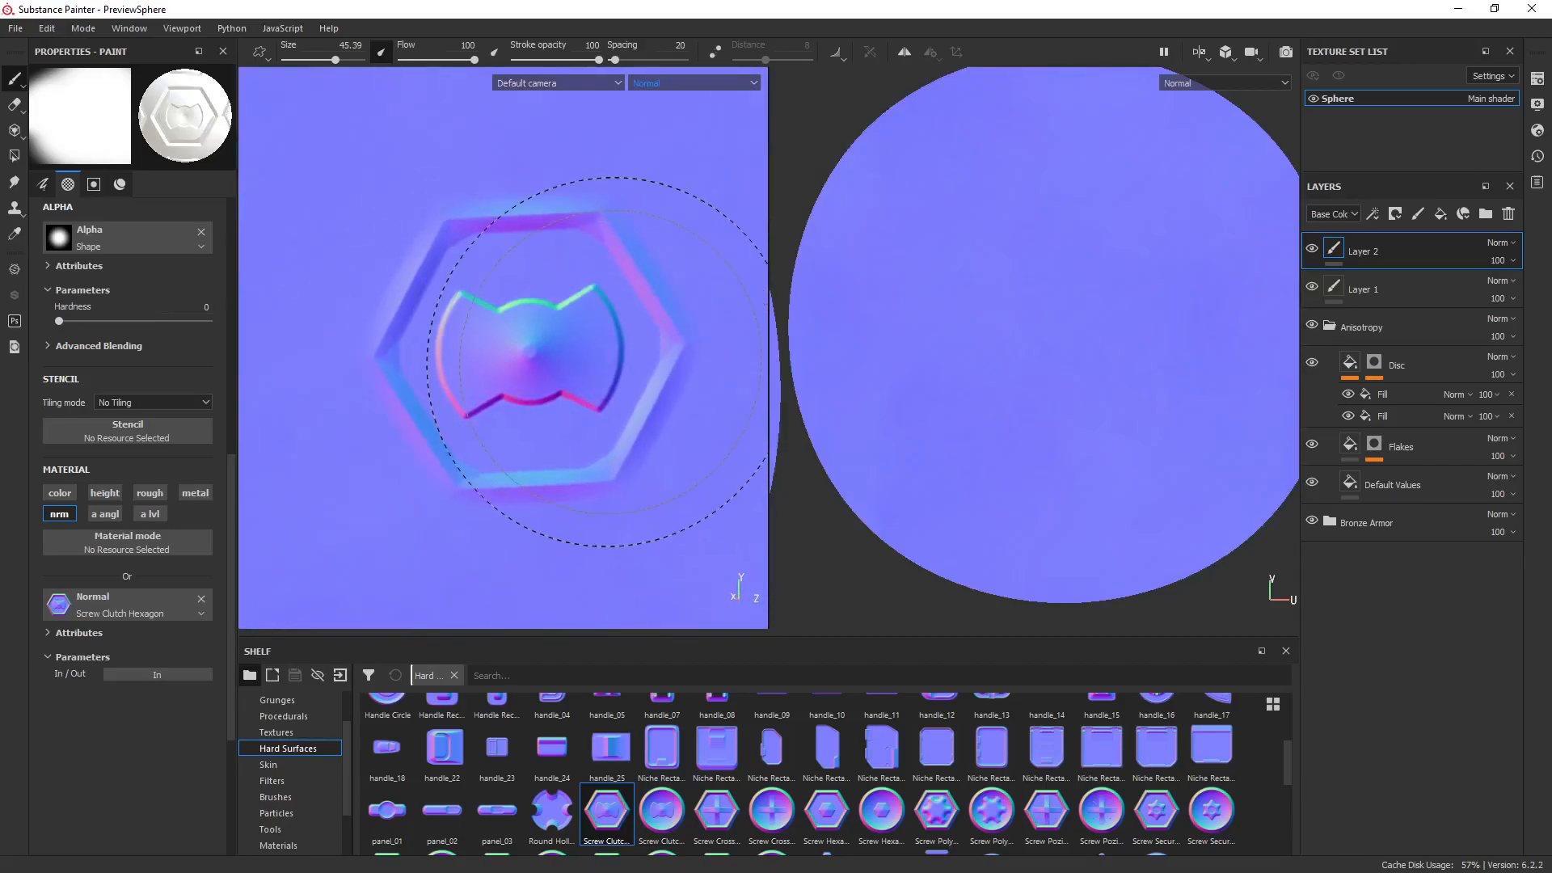
middle_click_drag(614, 361, 644, 360, "alt")
left_click_drag(644, 360, 629, 357, "alt")
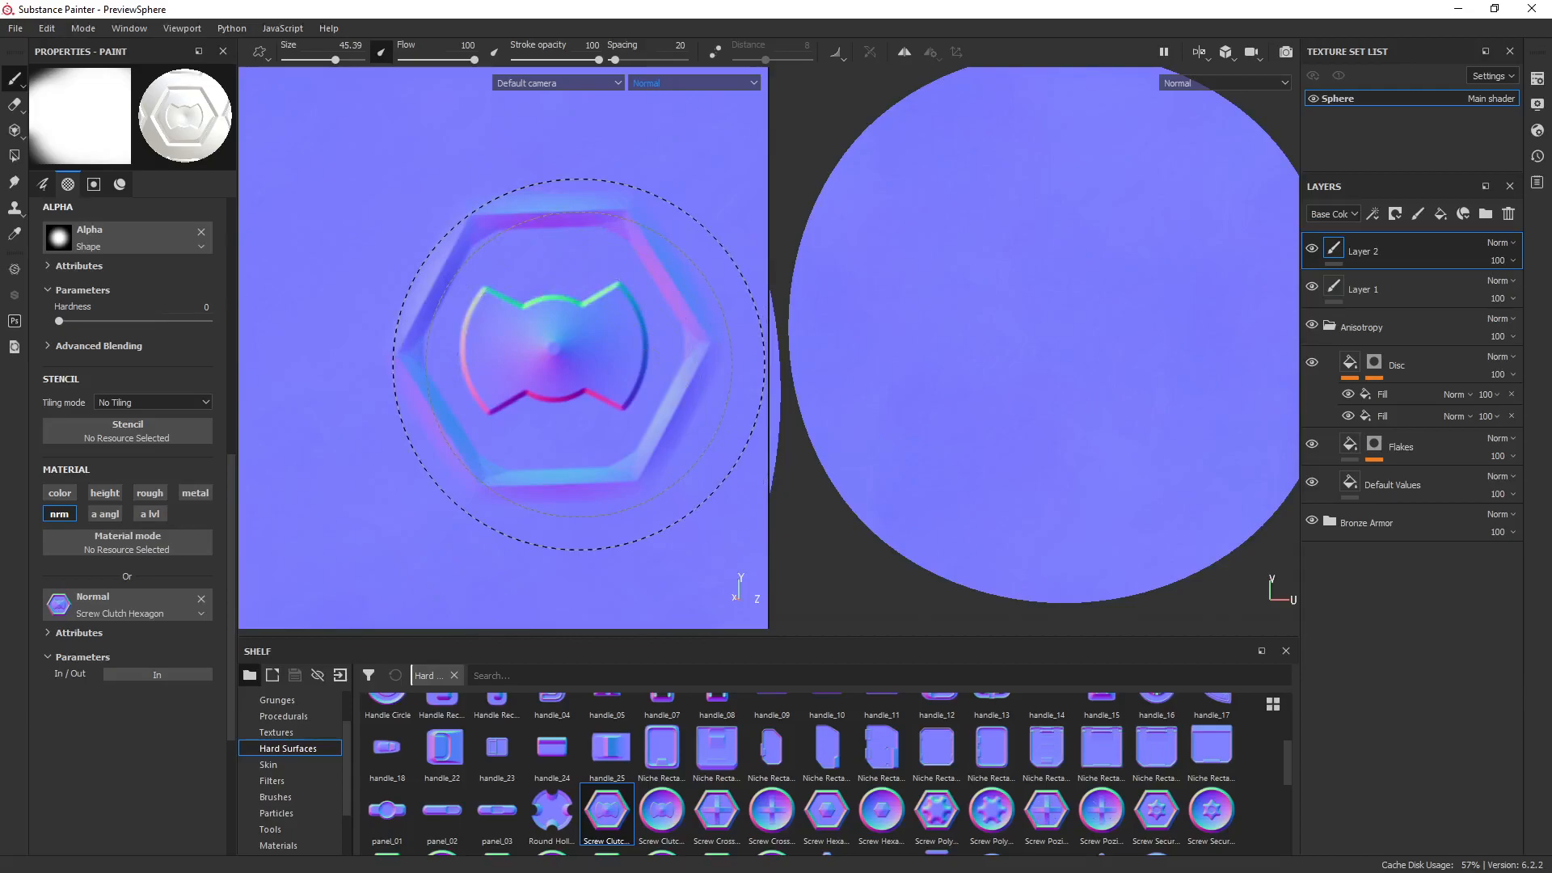
scroll(584, 374, "up", 3)
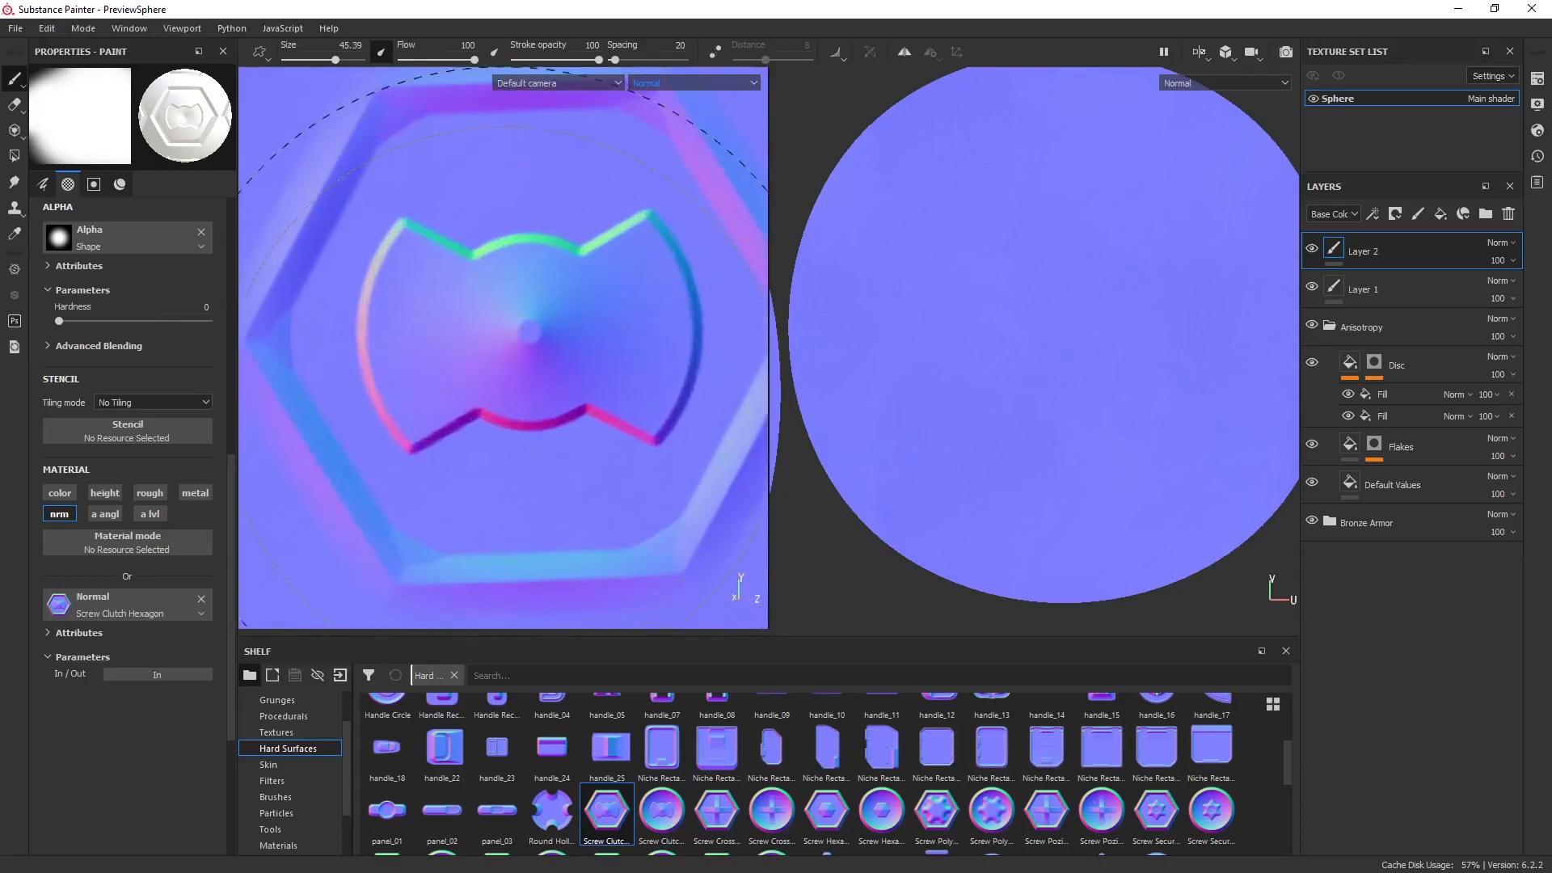
Shrink the brush size to 2.19 and bring the whole stamped screw back into view.
mouse_move(580, 318)
right_mouse_down("ctrl")
mouse_move(469, 318)
mouse_move(575, 319)
right_mouse_up("ctrl")
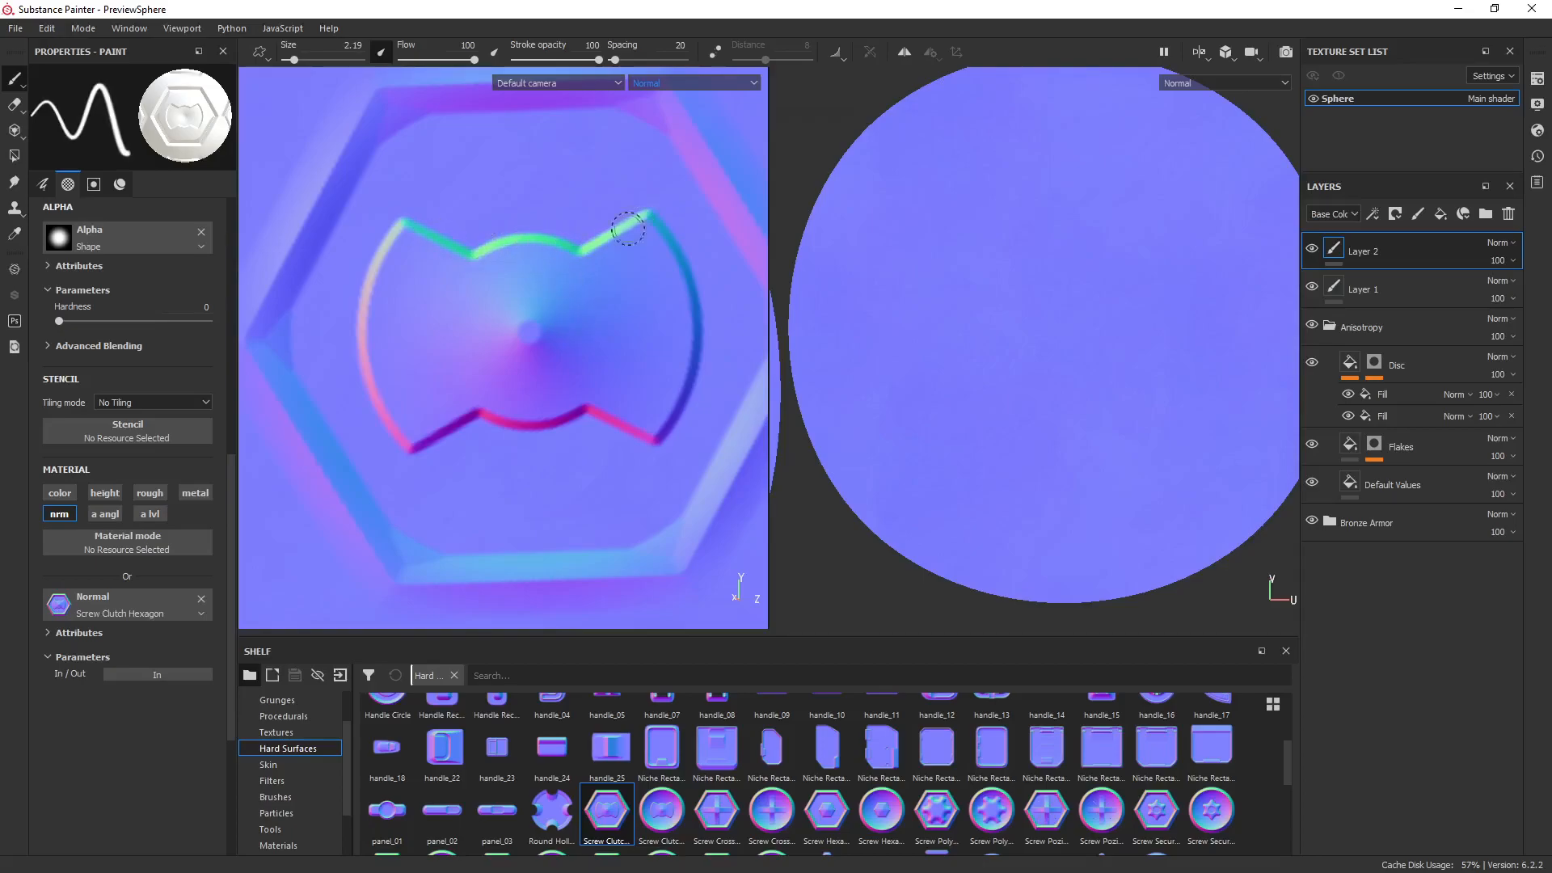
scroll(602, 318, "down", 2)
middle_click_drag(628, 315, 561, 322, "alt")
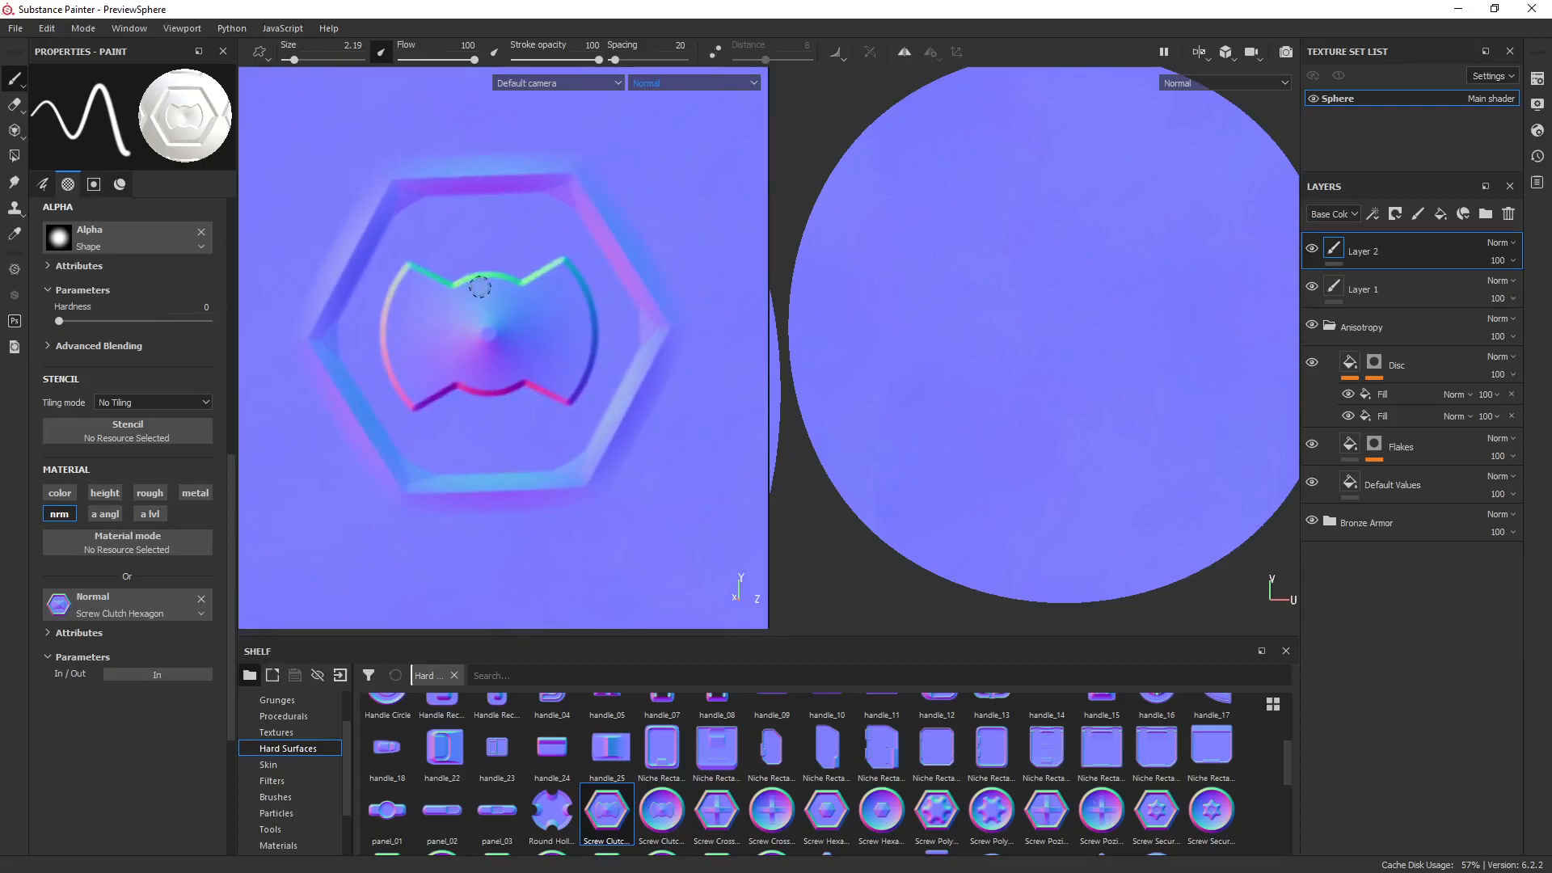
mouse_move(501, 329)
middle_mouse_down("alt")
mouse_move(489, 350)
mouse_move(455, 323)
middle_mouse_up("alt")
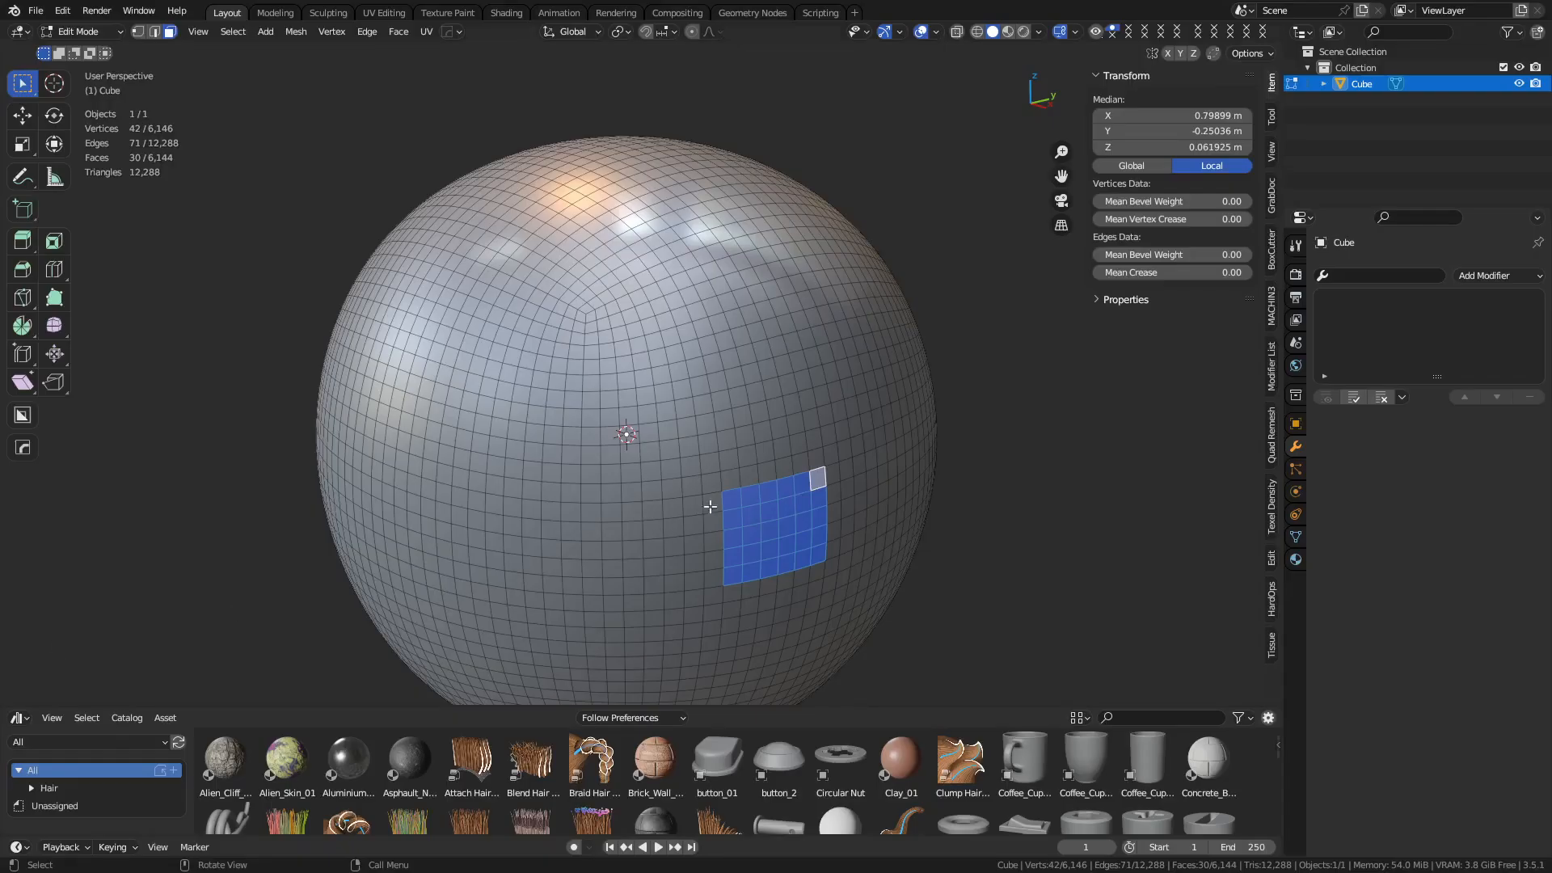
Switch to Blender, select a single face on the front of the sphere, and open the viewport overlay options.
left_click(713, 428)
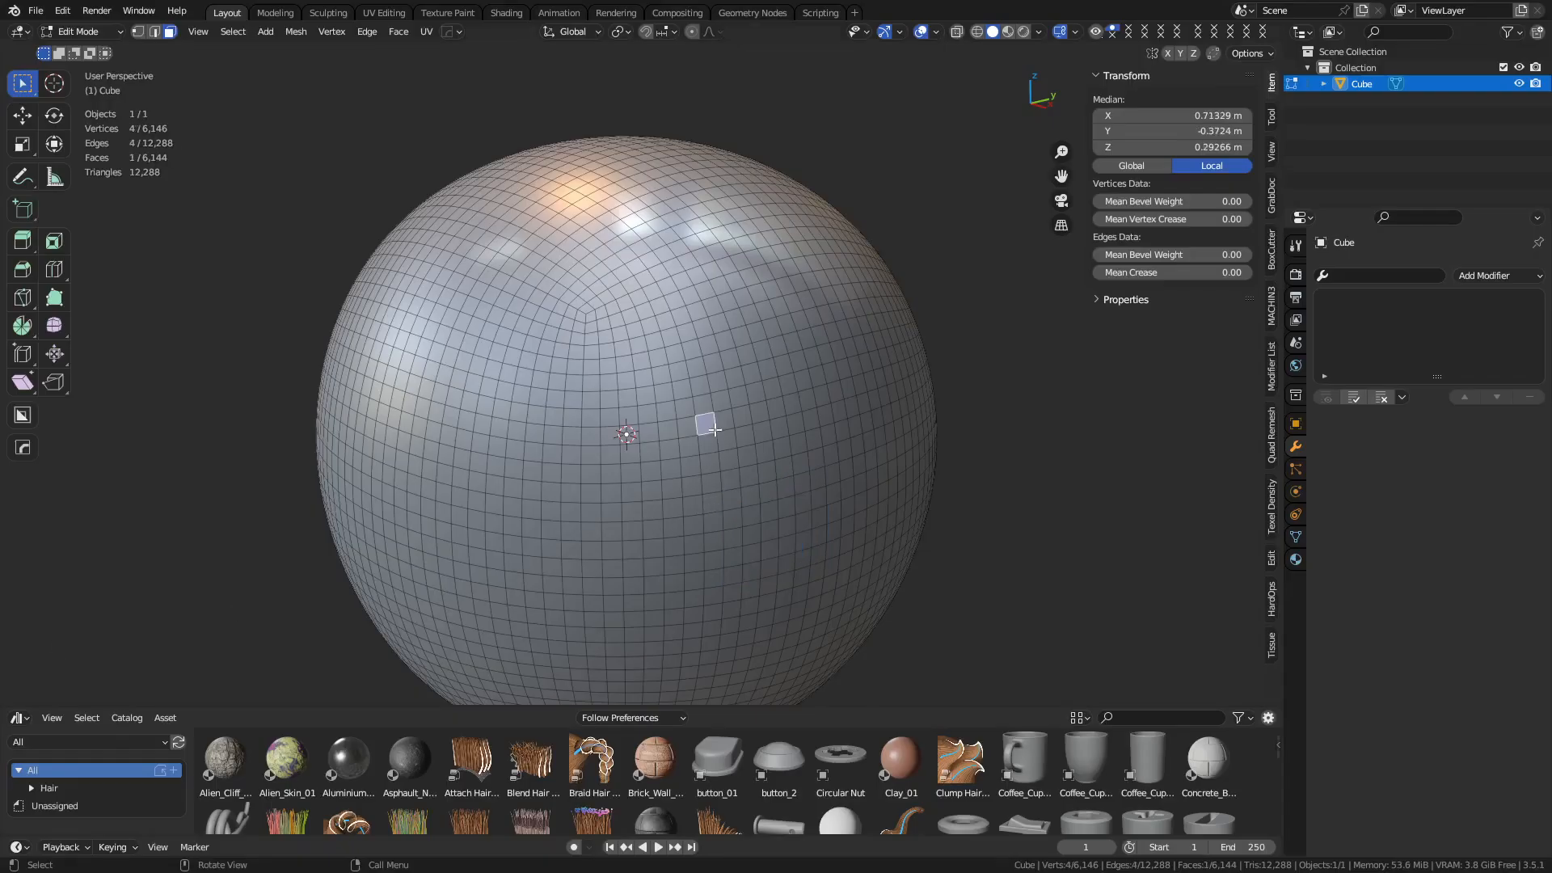
left_click(928, 33)
left_click(928, 32)
left_click(936, 32)
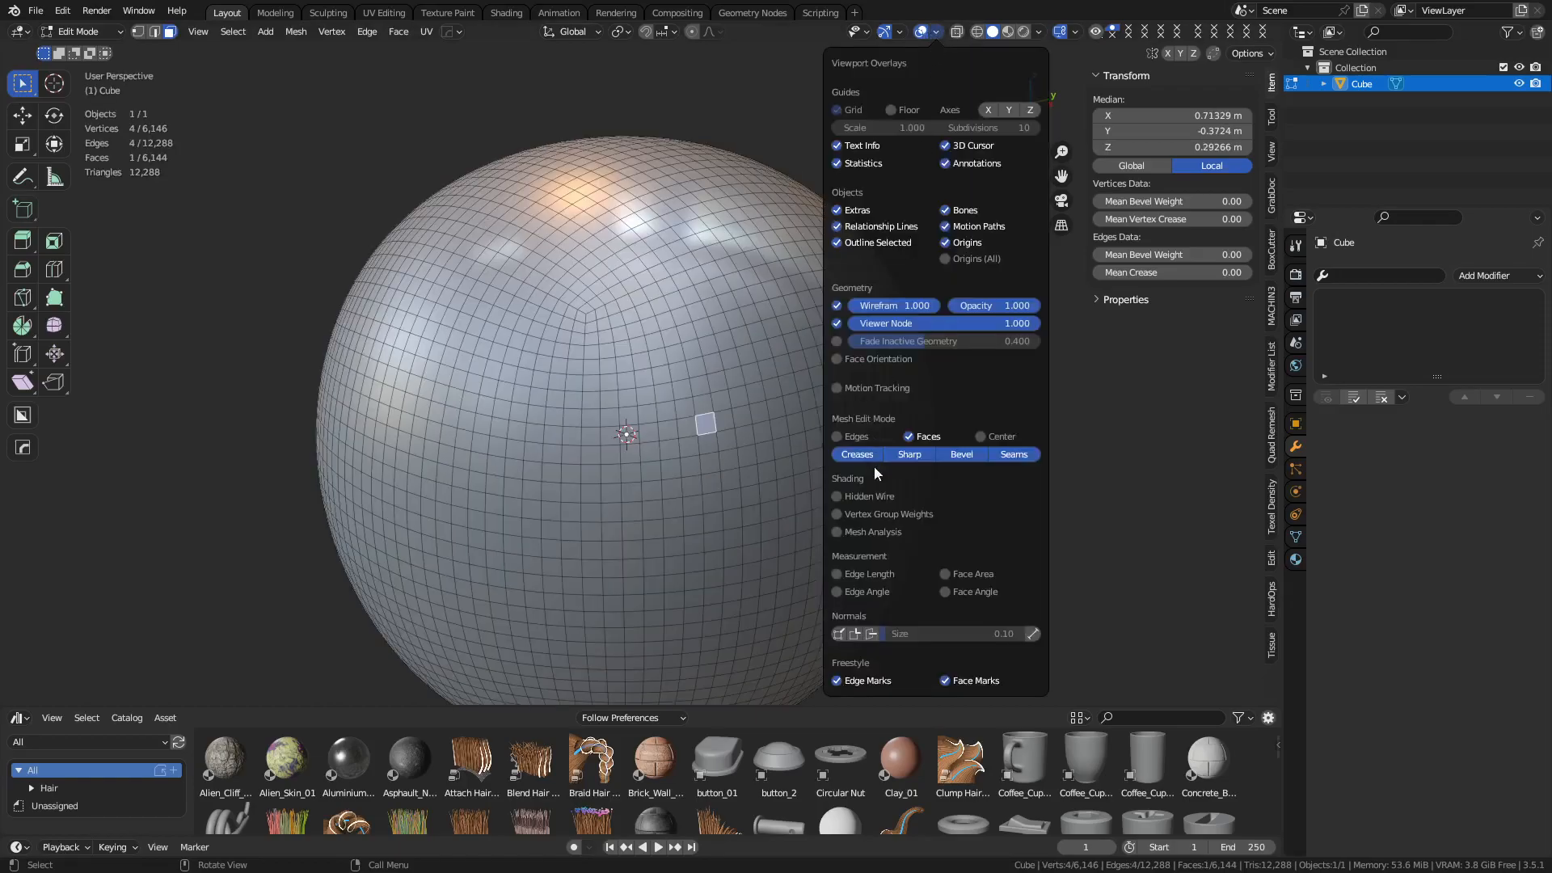
Display the sphere's vertex normals and its split normals in turn, switching each display off again.
left_click(840, 635)
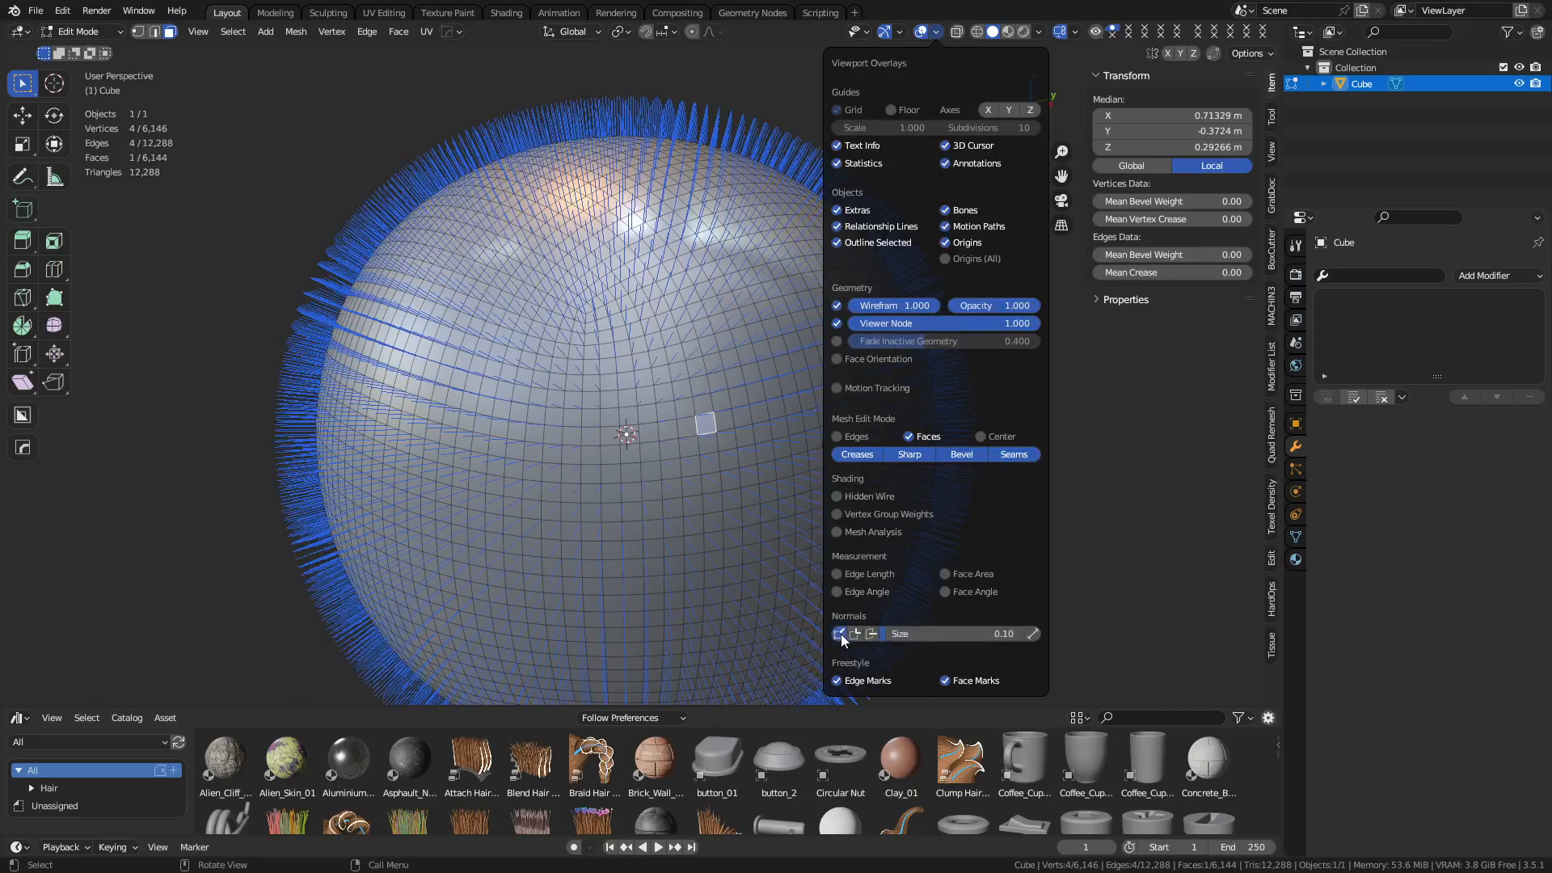
left_click(840, 635)
left_click(857, 634)
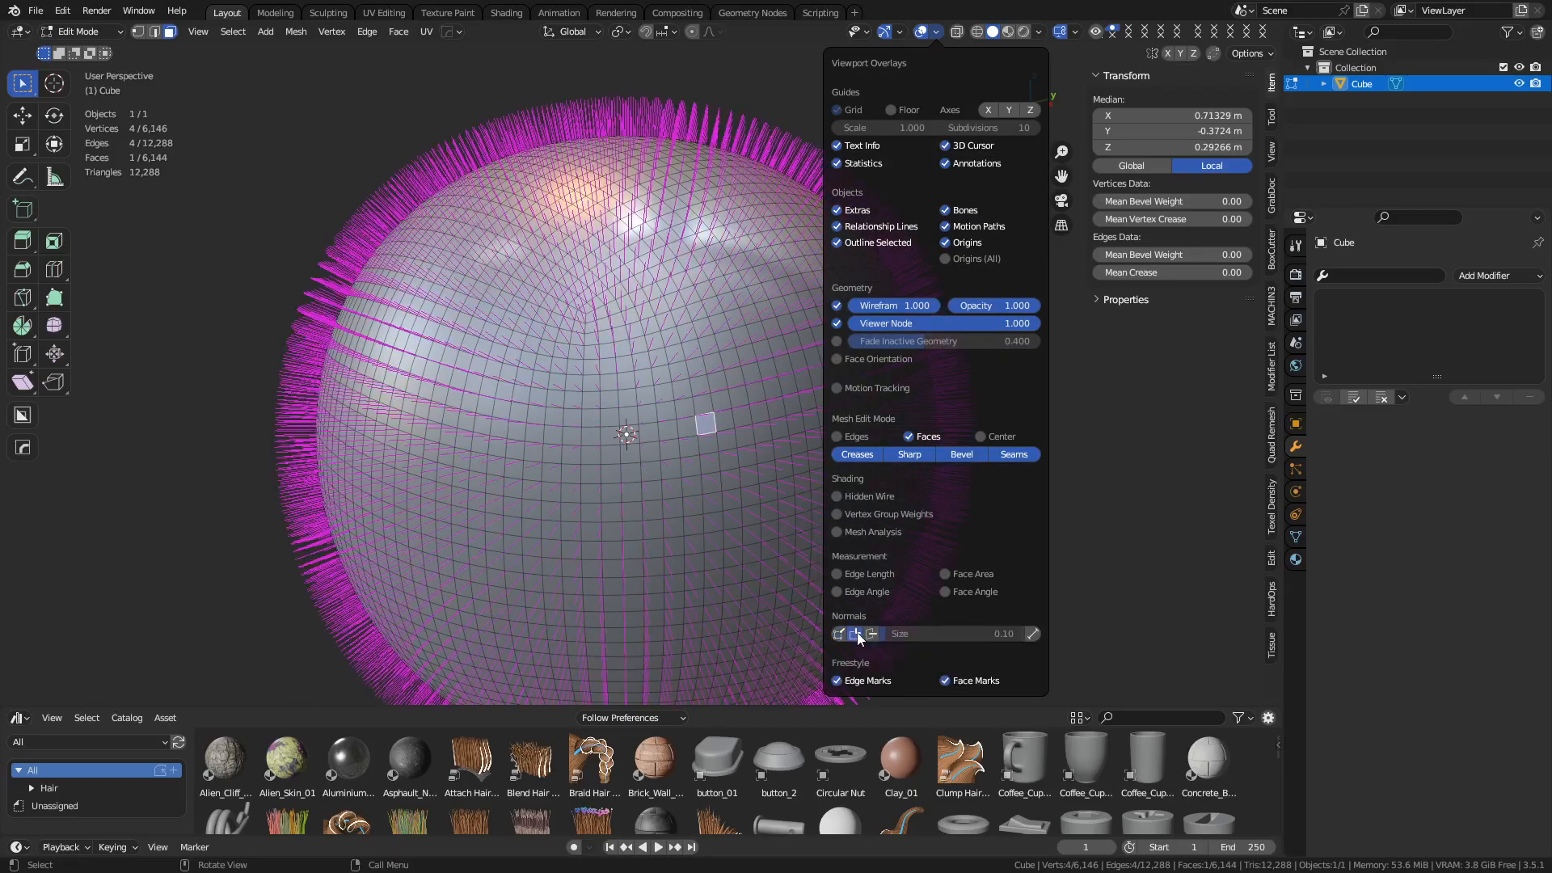
left_click(856, 634)
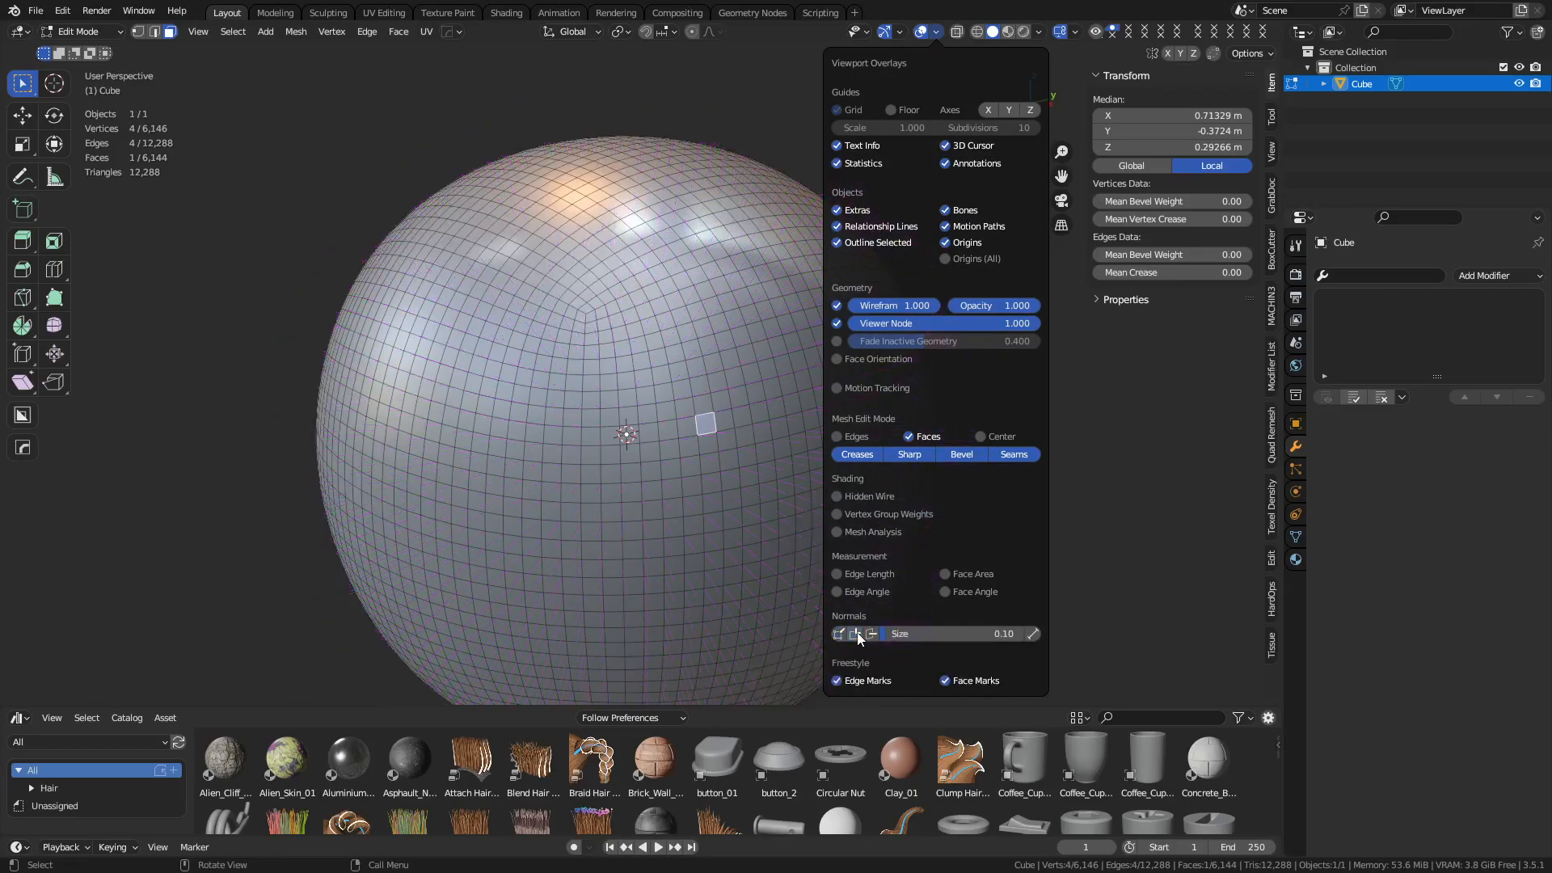
Display the sphere's face normals, replace them with the split normals display, and view the split normals around the surface.
left_click(872, 634)
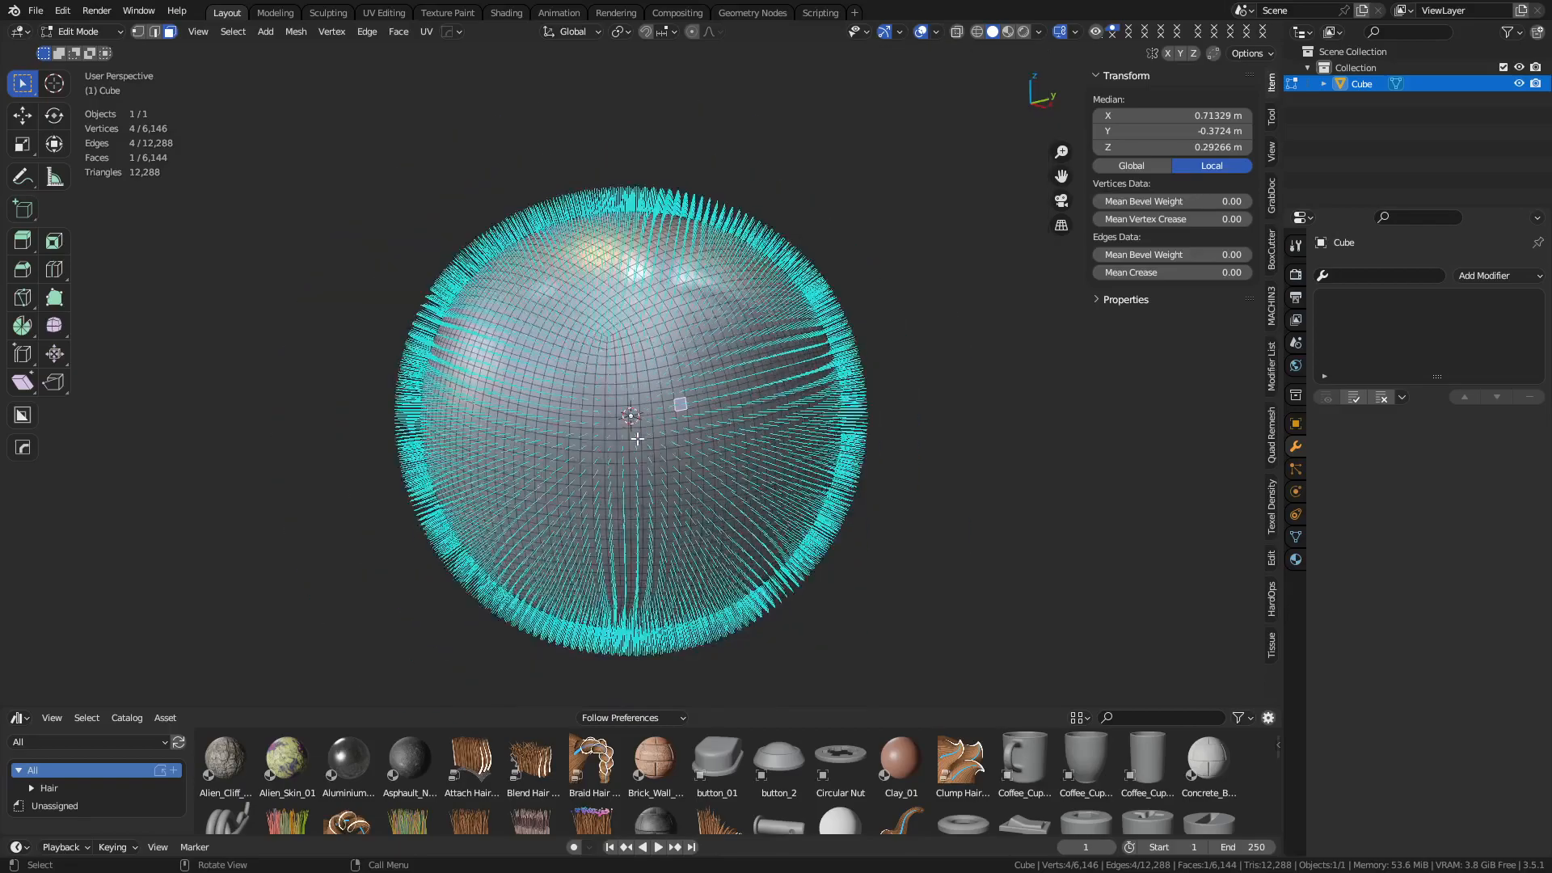
scroll(708, 434, "up", 5)
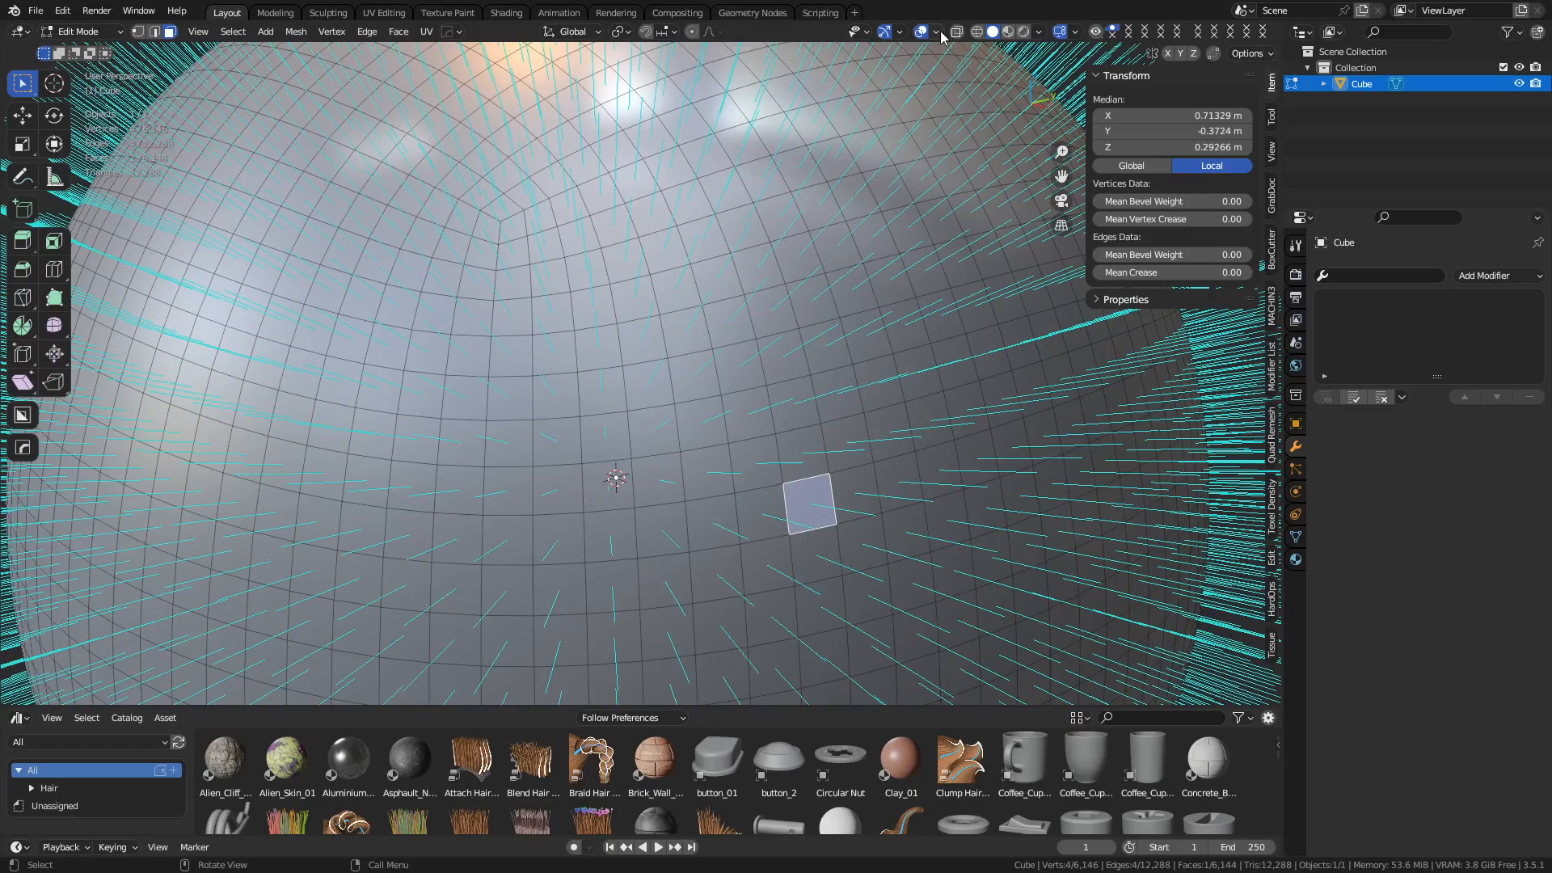
left_click(936, 32)
left_click(856, 635)
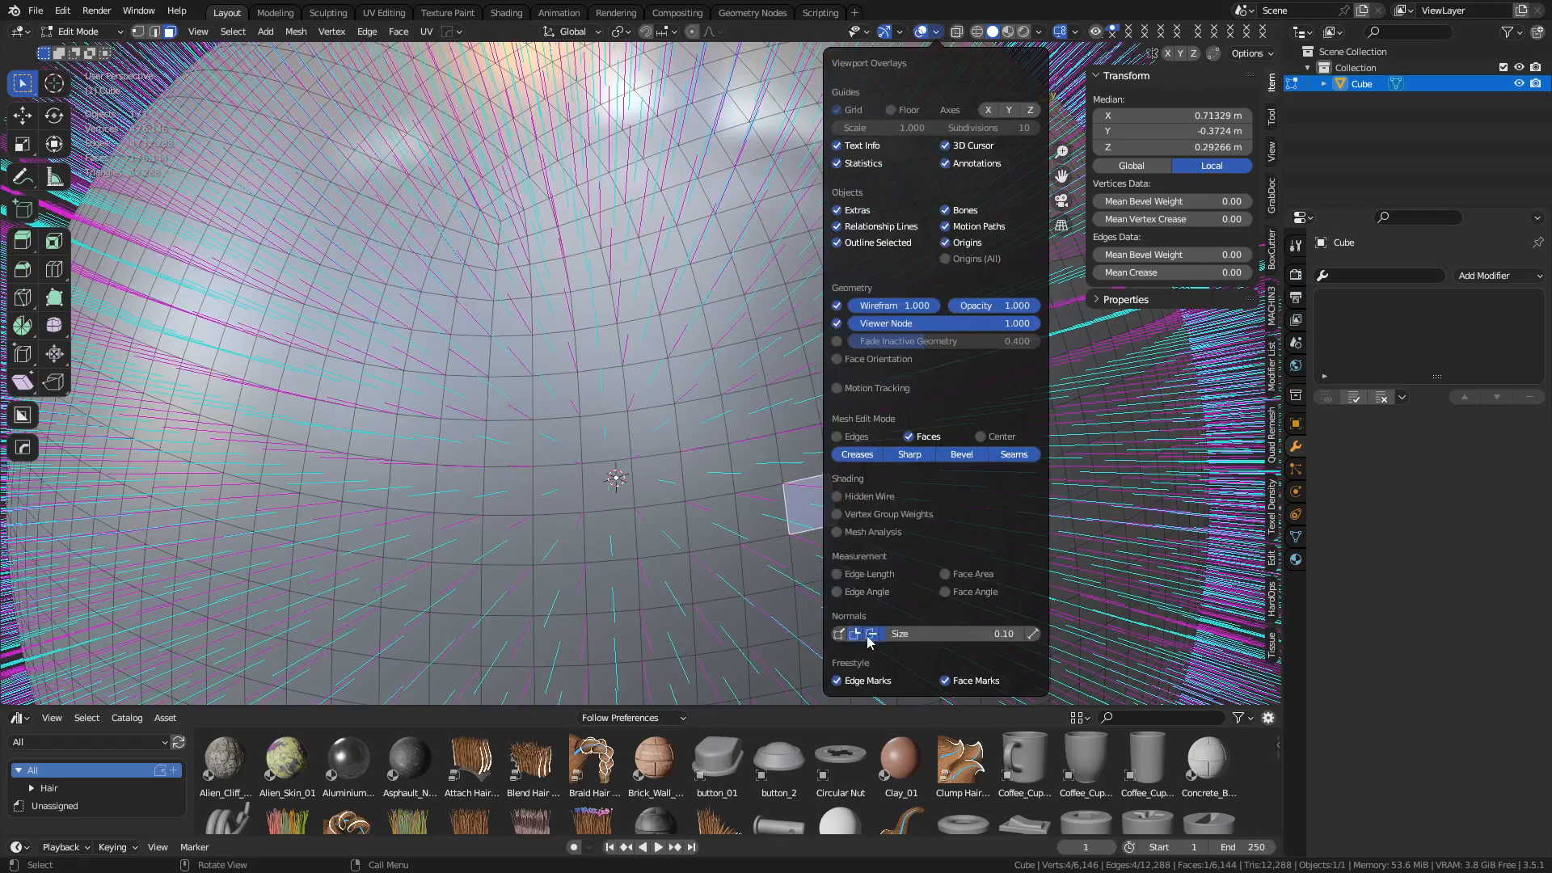
left_click(871, 638)
scroll(675, 503, "up", 2)
scroll(686, 527, "down", 3)
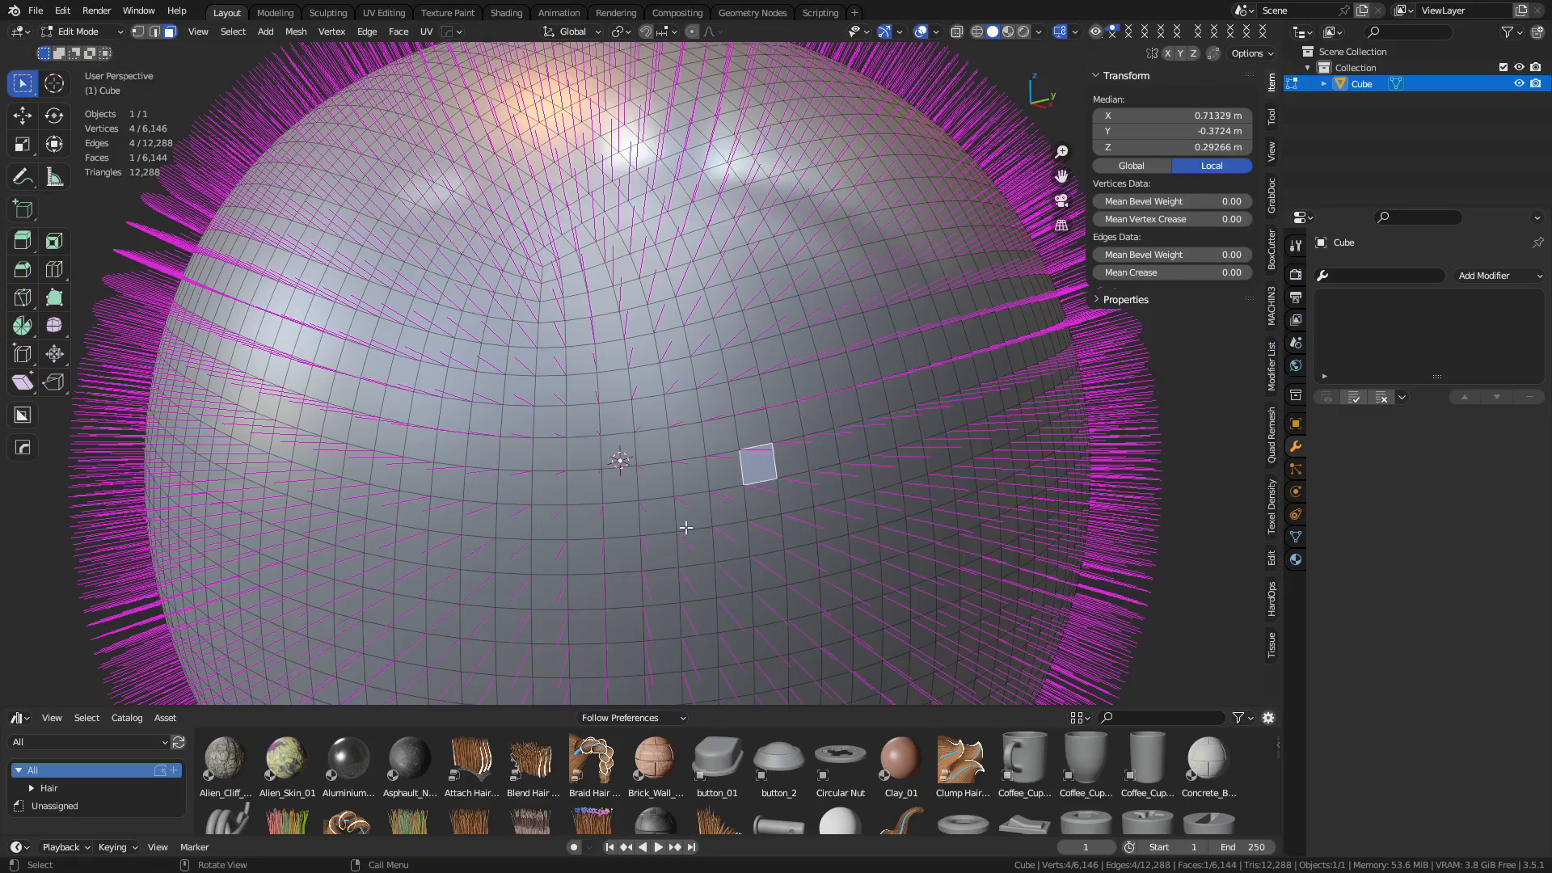
middle_click_drag(676, 520, 823, 470)
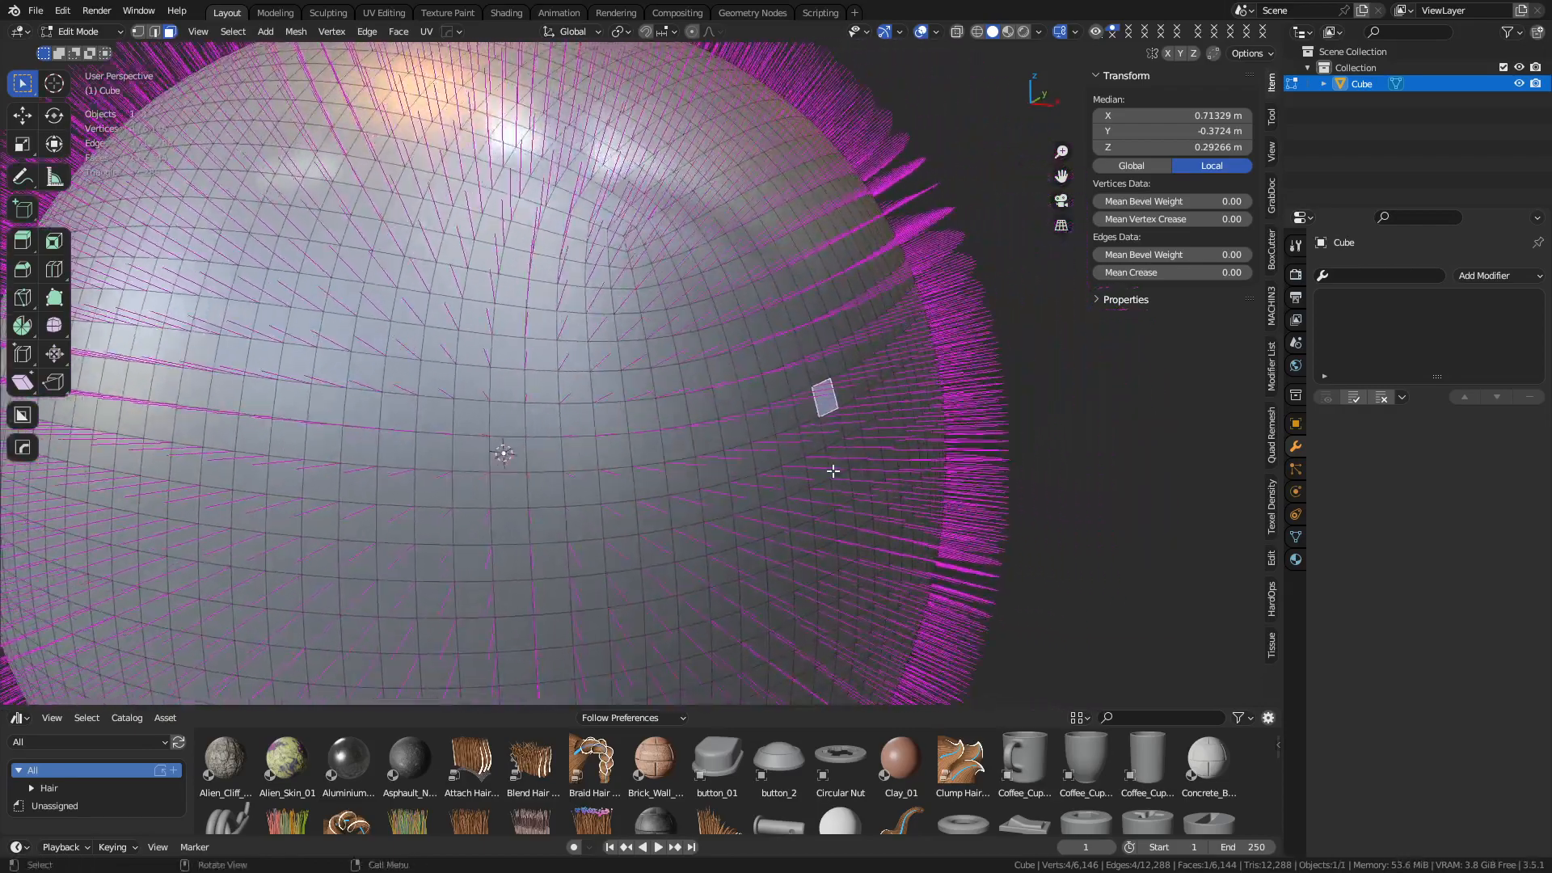
Change to vertex selection, select a single vertex on the front of the sphere, and try moving it slightly.
key("1")
left_click(669, 406)
key("g")
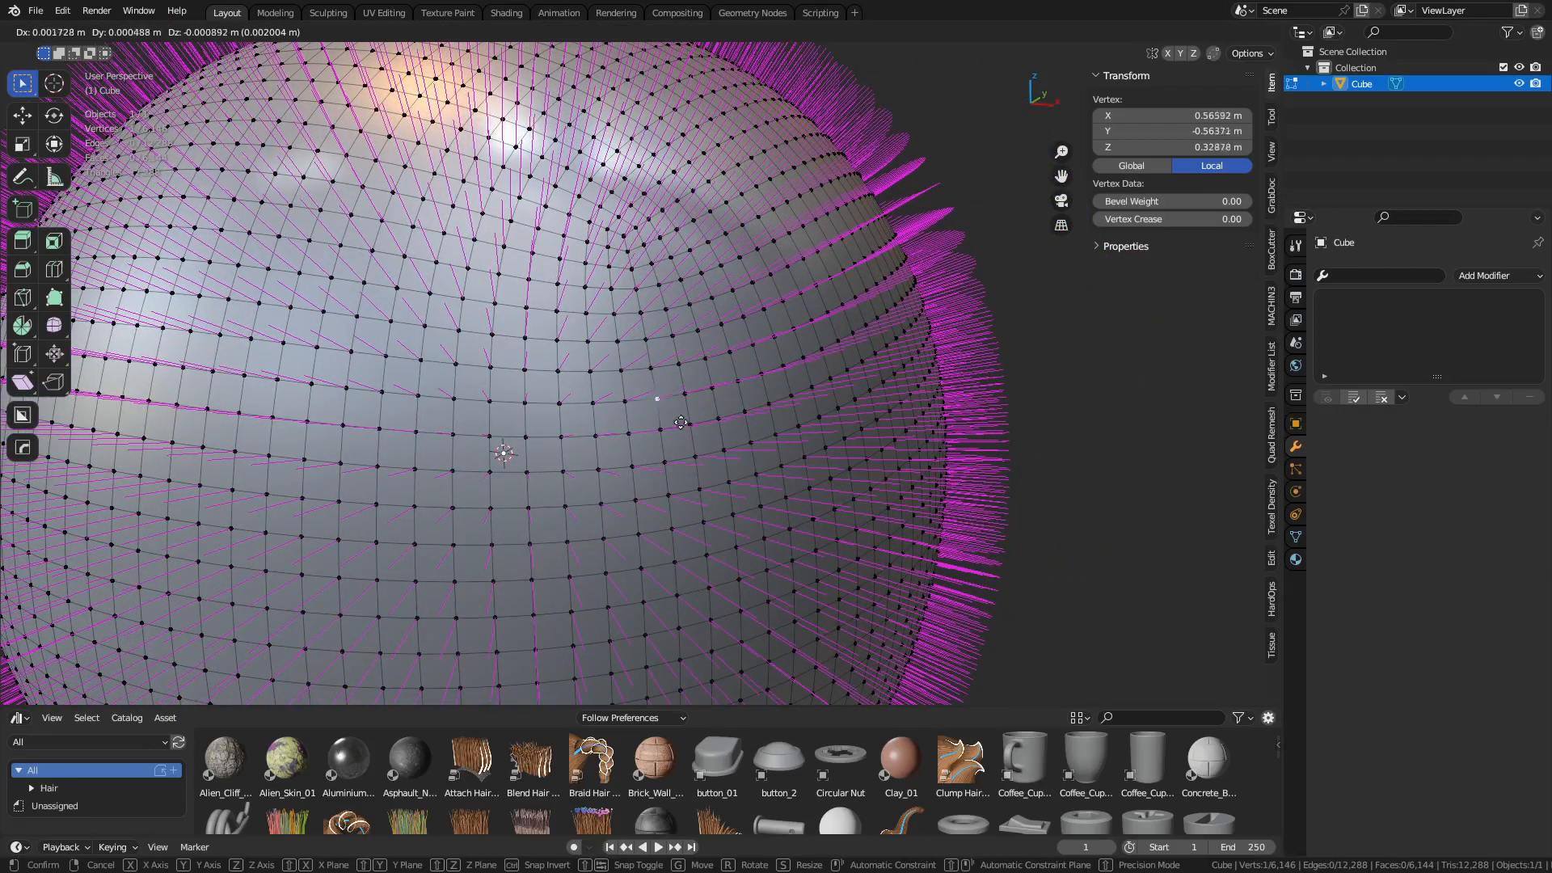
left_click(689, 427)
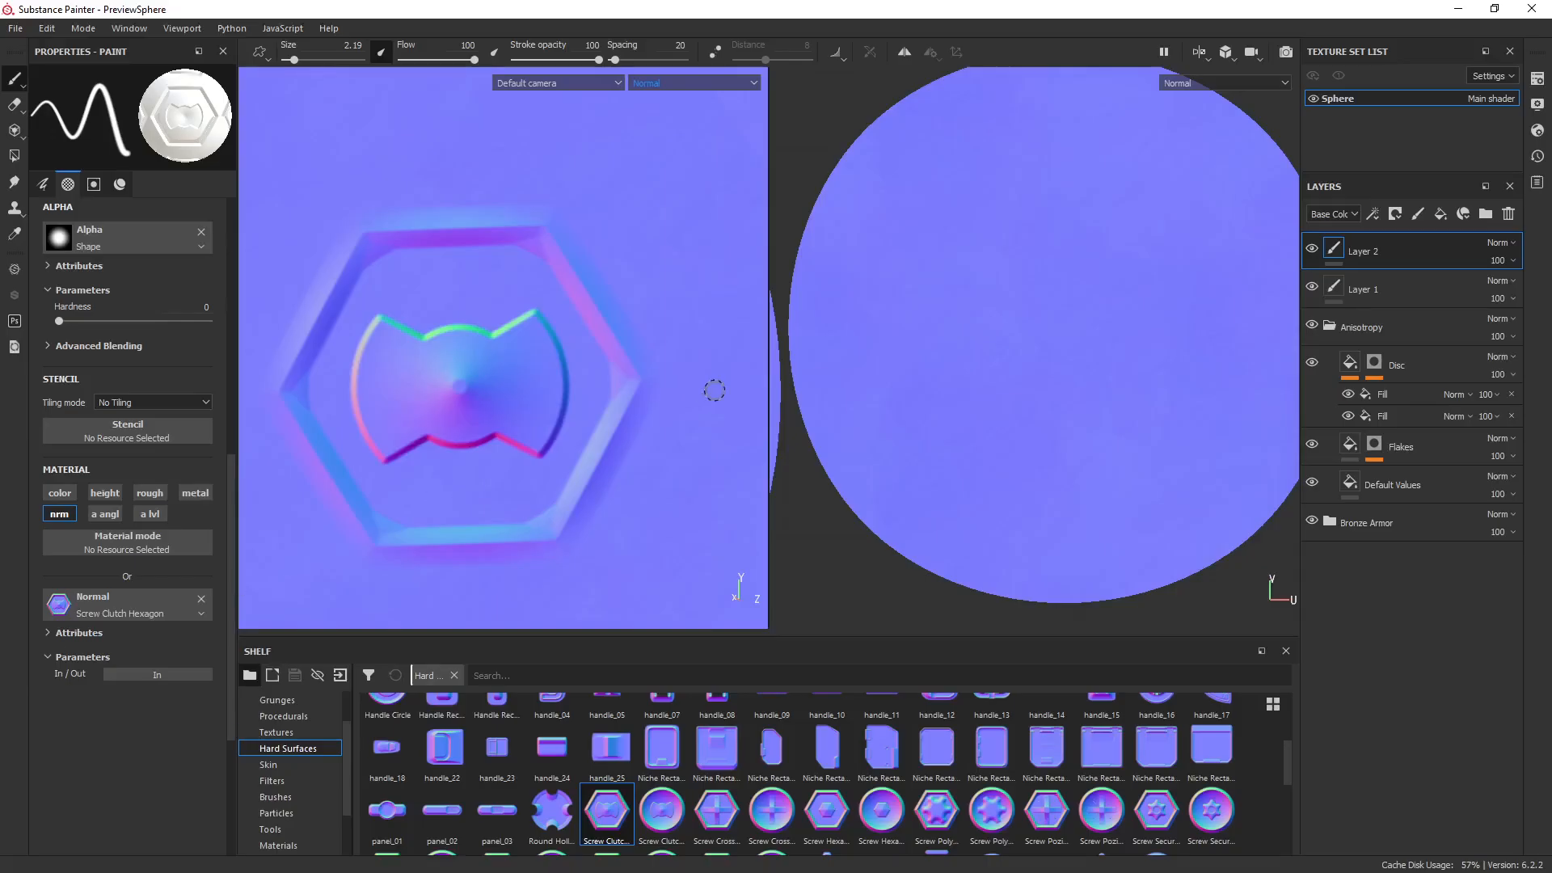
Switch to Substance Painter and examine the stamped screw's normal colors close up around its central groove.
scroll(501, 351, "up", 2)
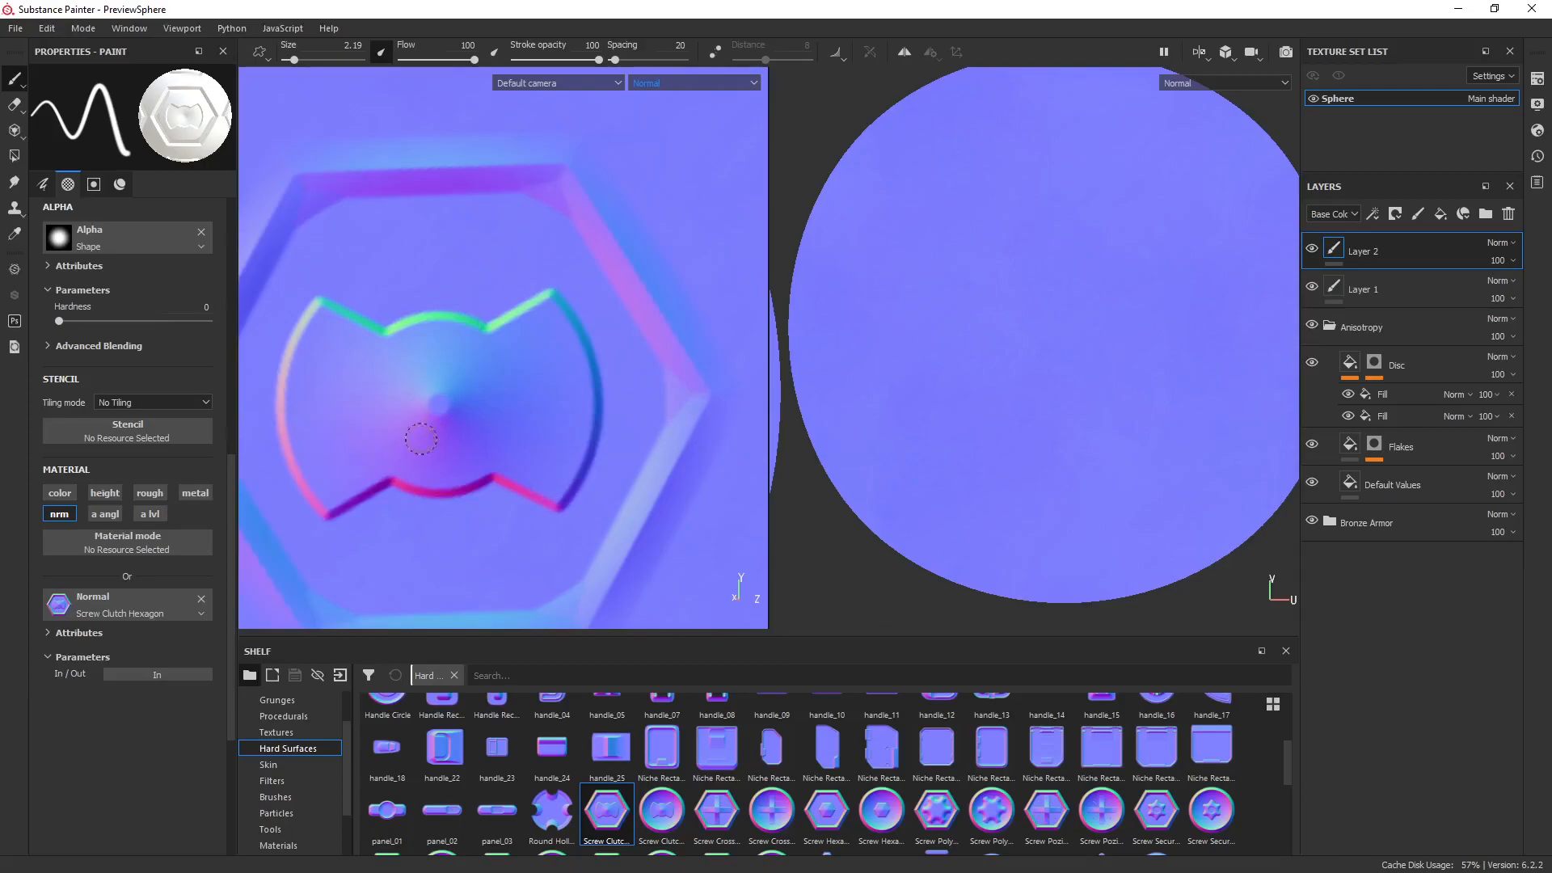
scroll(434, 437, "down", 2)
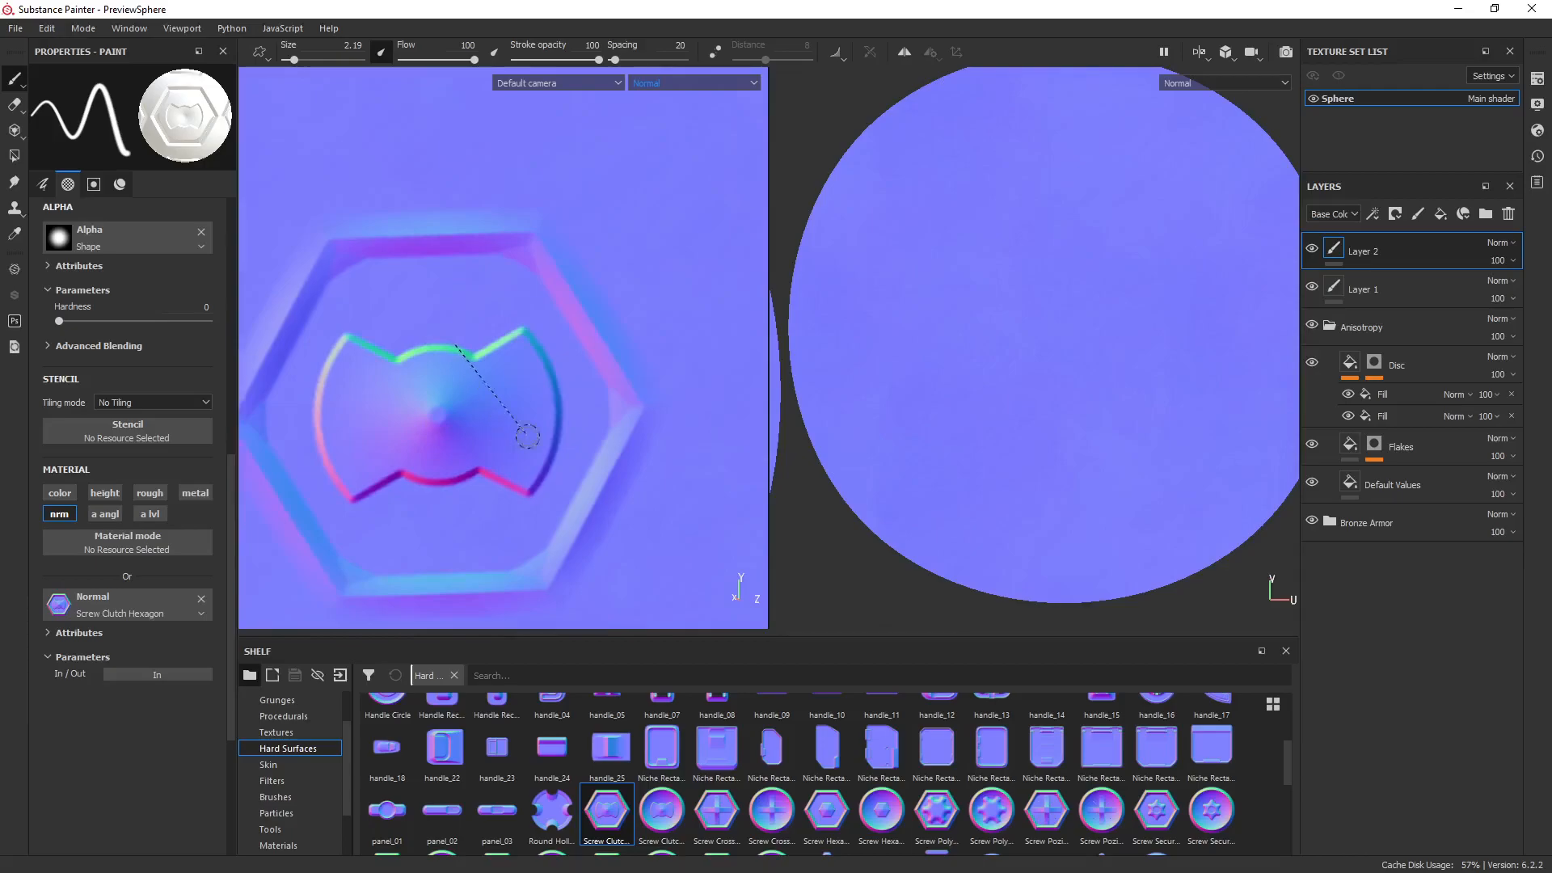
middle_click_drag(455, 452, 532, 422, "alt")
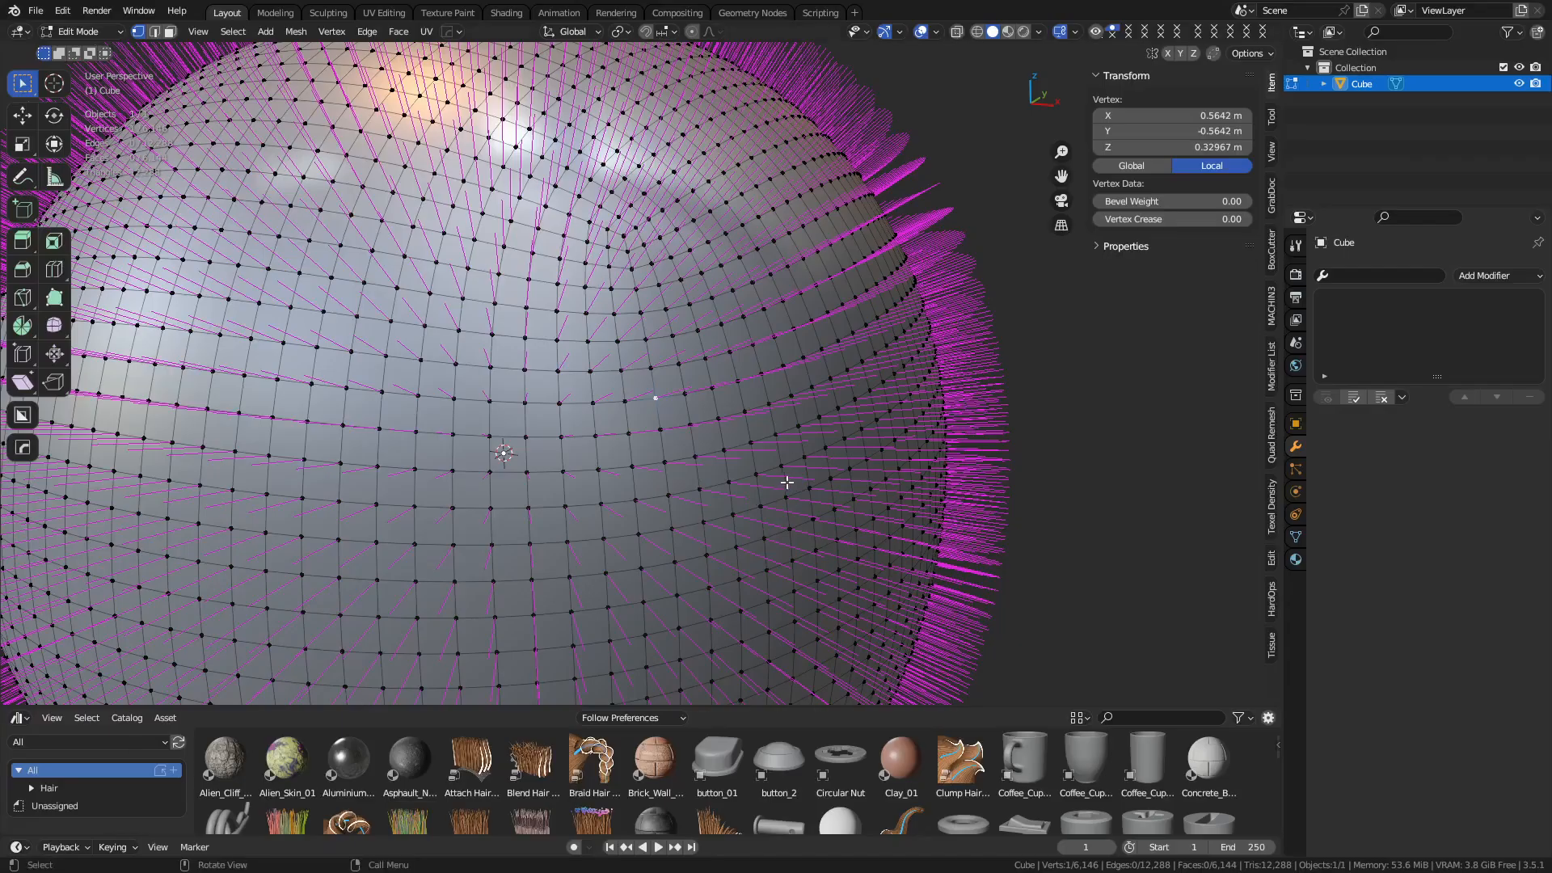
Switch back to Blender, return the sphere to Object Mode, and apply Shade Auto Smooth to it.
scroll(784, 481, "down", 4)
key("Tab")
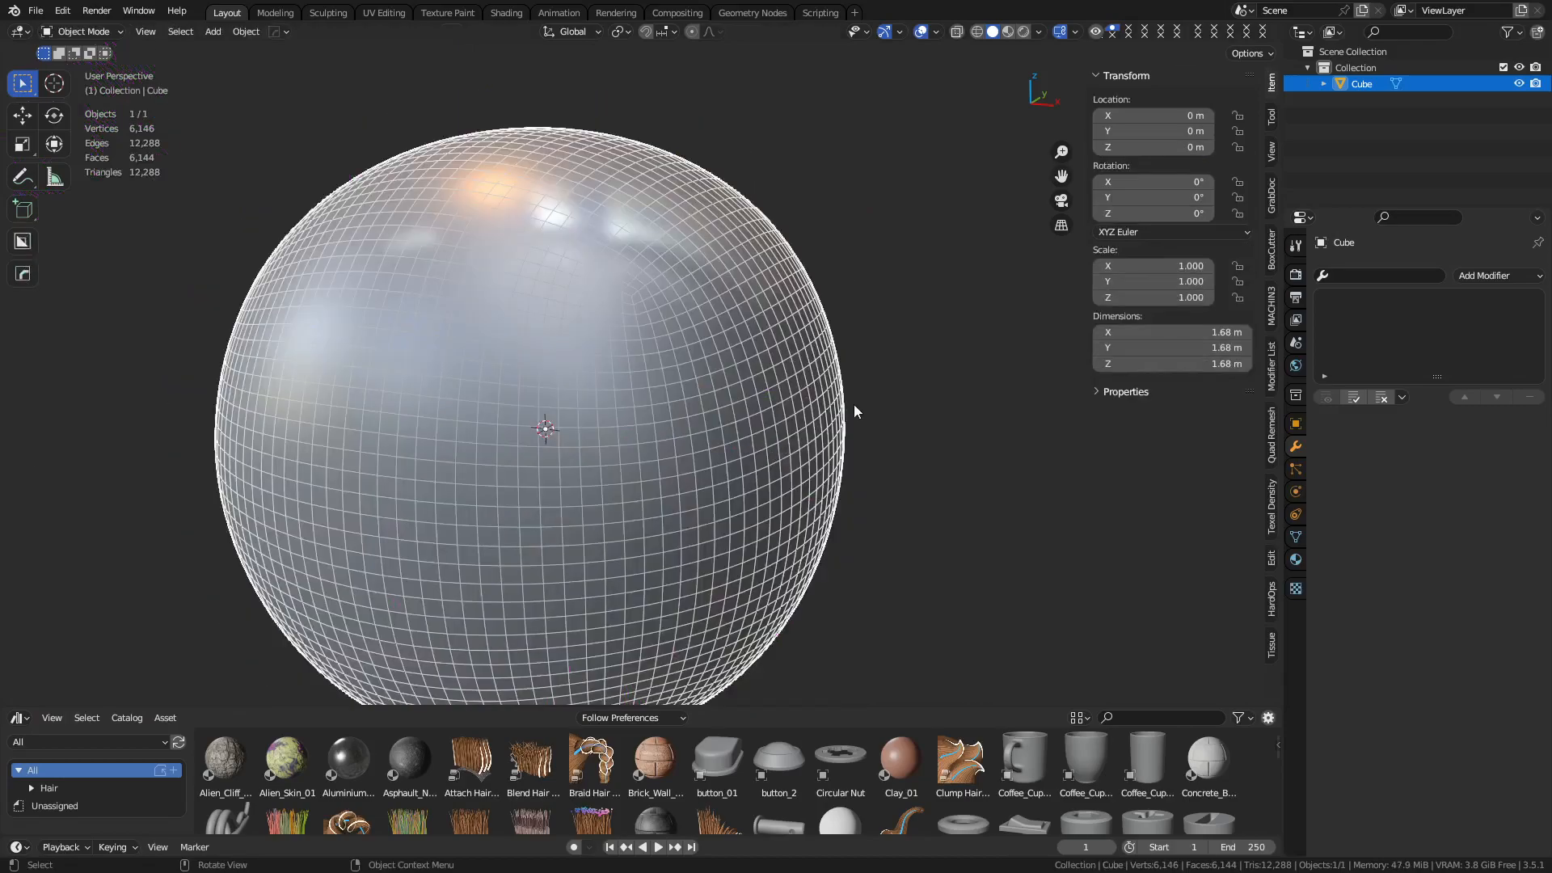
right_click(853, 405)
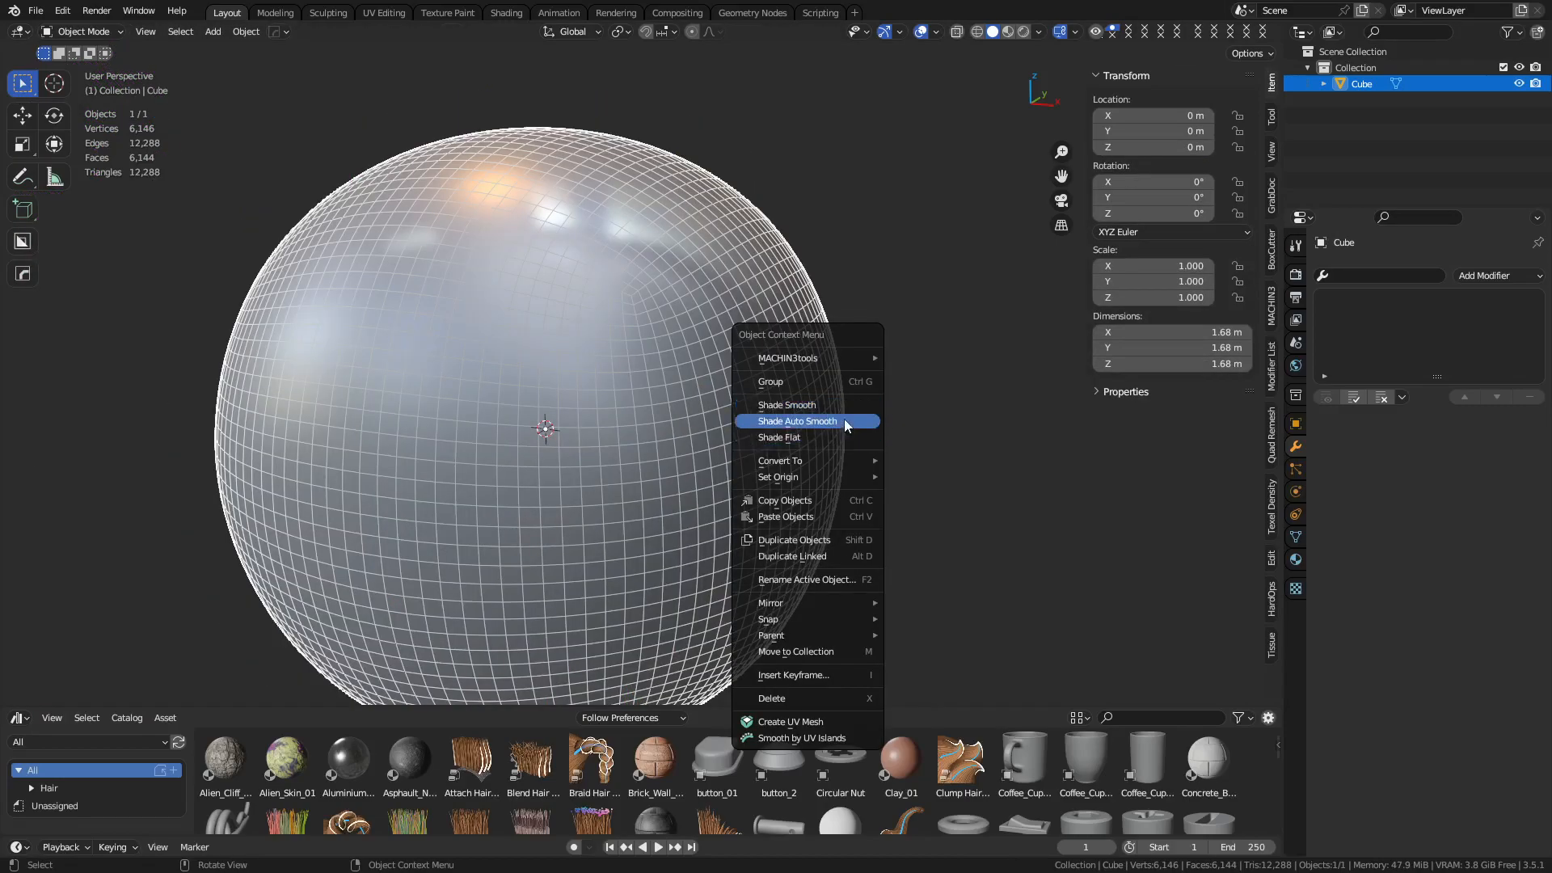
left_click(845, 420)
key("ctrl+Tab")
left_click(882, 457)
right_click(907, 444)
key("a")
key("Tab")
Add a level 1 Subdivision modifier to the sphere and apply it to the mesh.
key("ctrl+1")
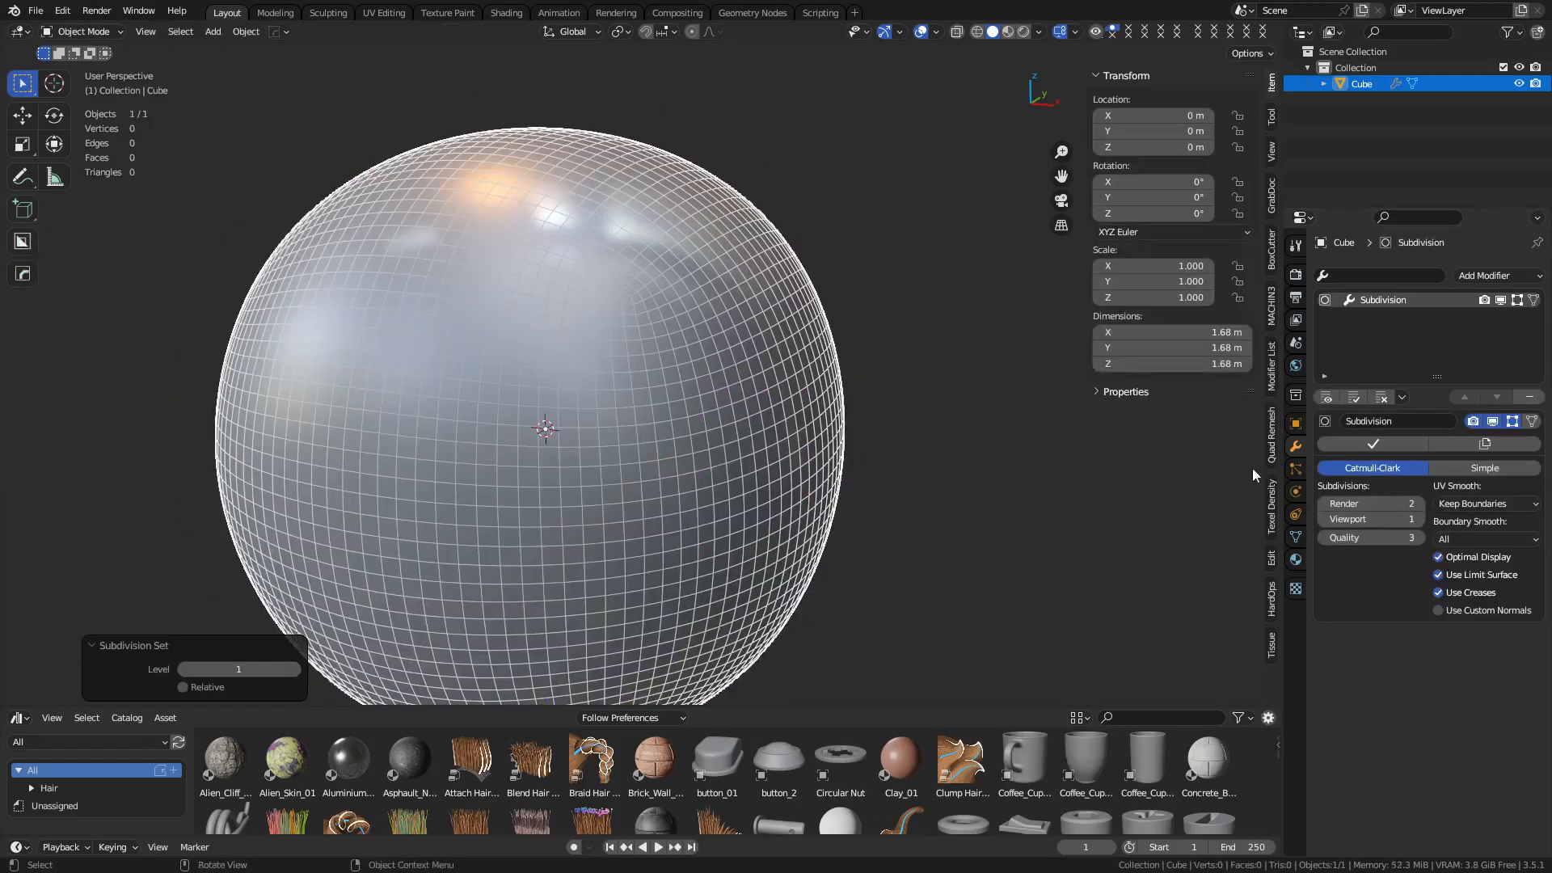
key("ctrl+a")
left_click(890, 444)
Enter Edit Mode and select a horizontal row of vertices across the sphere's front as a shortest path between two vertices.
key("ctrl+Tab")
left_click(789, 474)
key("ctrl+Tab")
left_click(827, 462)
left_click(646, 434)
scroll(681, 422, "up", 5)
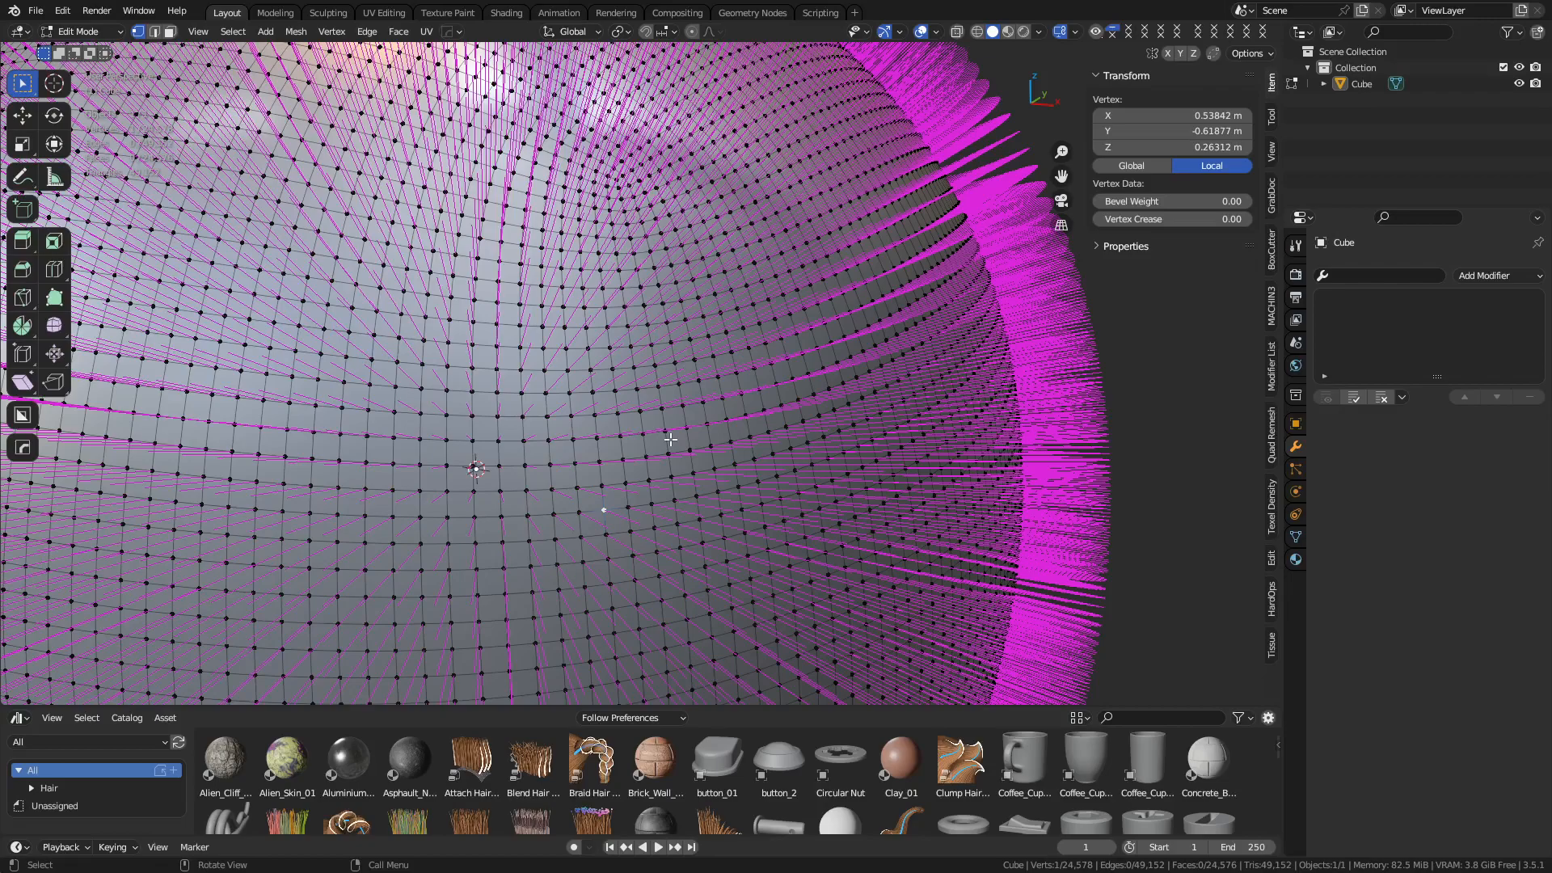
left_click(476, 393)
left_click(881, 319, "ctrl")
middle_click_drag(876, 399, 922, 381)
key("grave")
left_click(1065, 397)
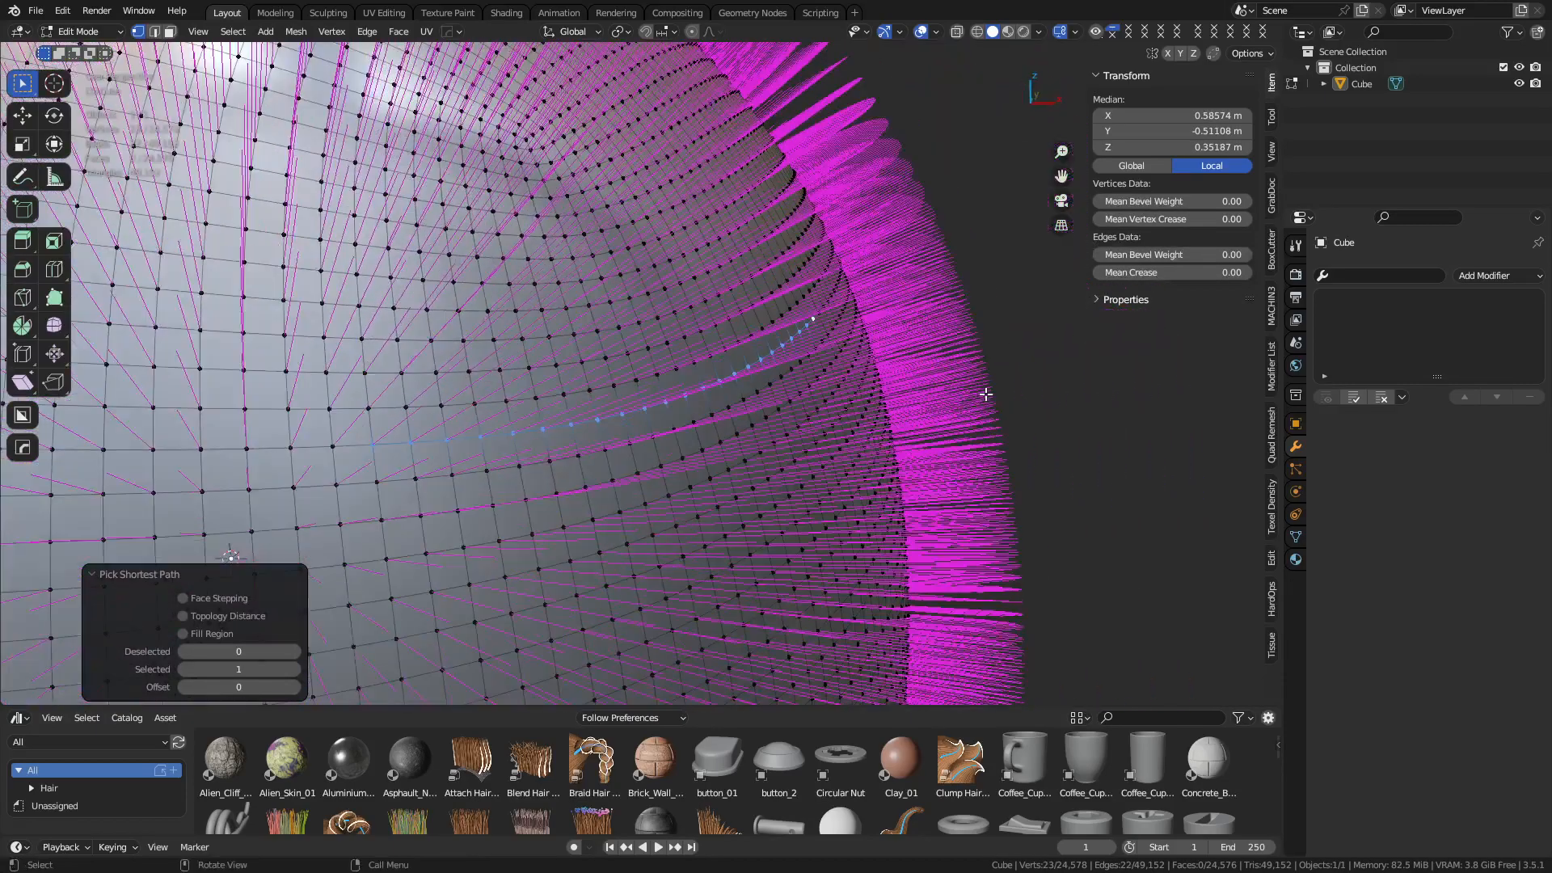
Shorten the displayed length of the split normals in the viewport overlays.
left_click(1038, 34)
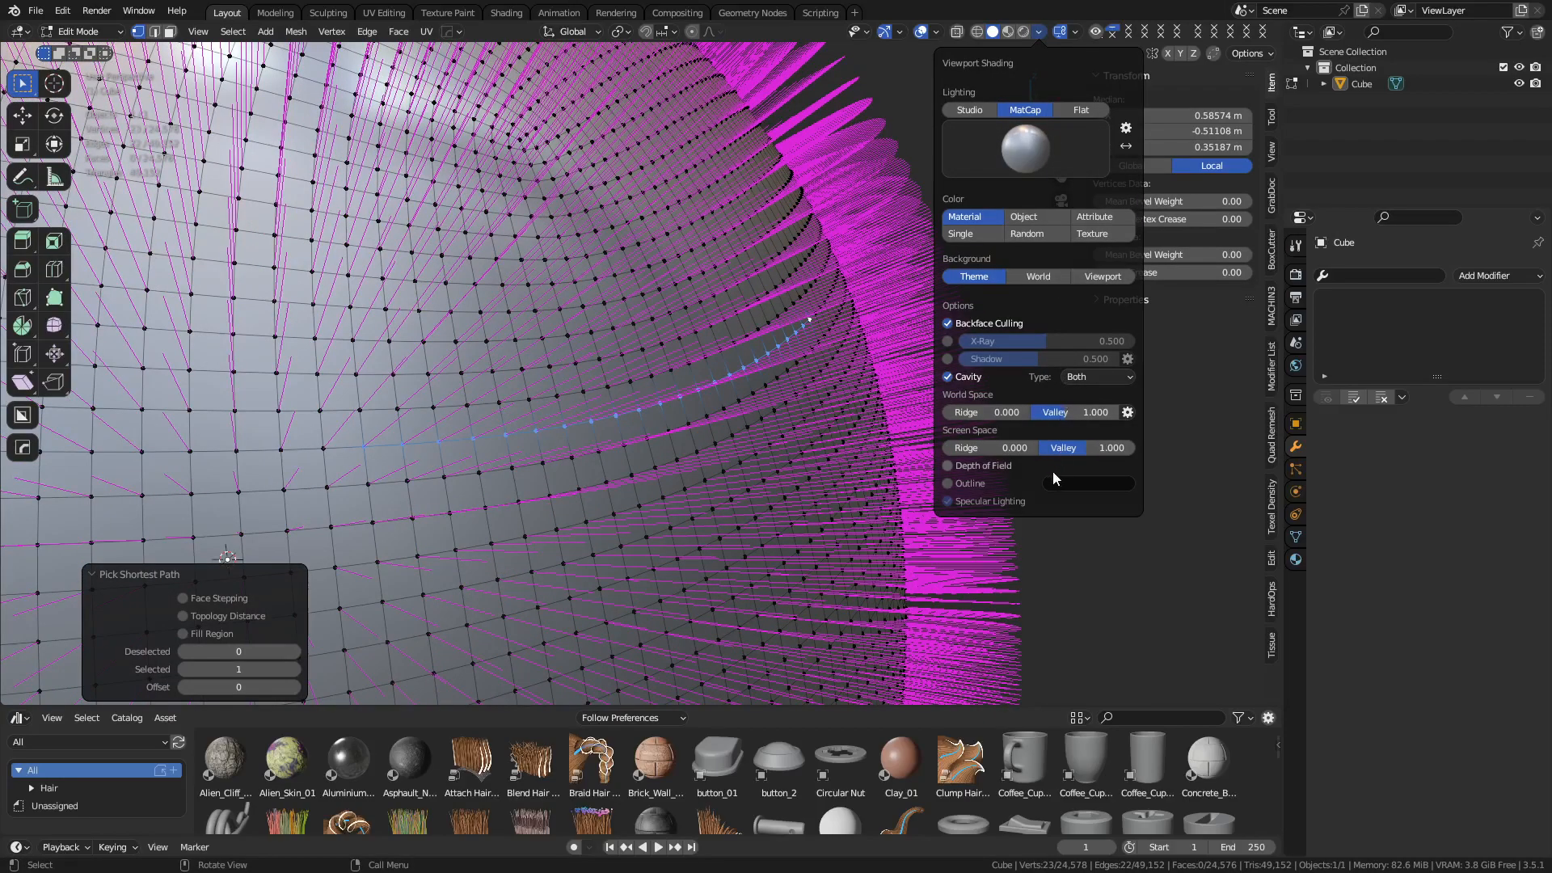
left_click(936, 32)
left_click_drag(973, 637, 946, 637)
Rotate the split normals of the selected vertex row by about 32.6° around the view's Z axis.
middle_click_drag(757, 364, 841, 356)
key("alt+n")
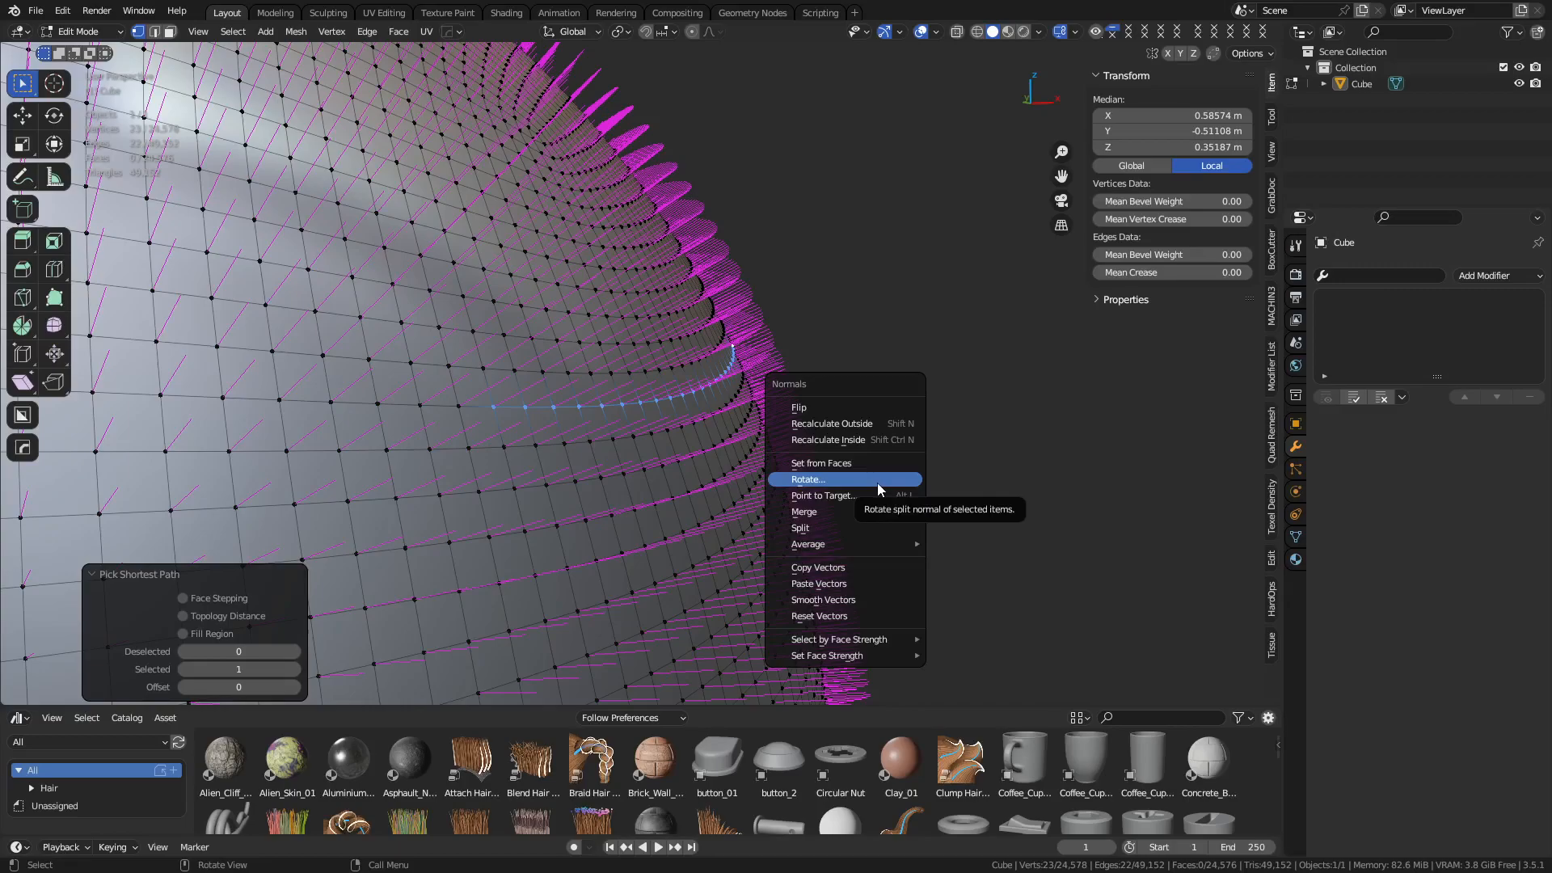
key("Escape")
middle_click_drag(786, 451, 819, 438)
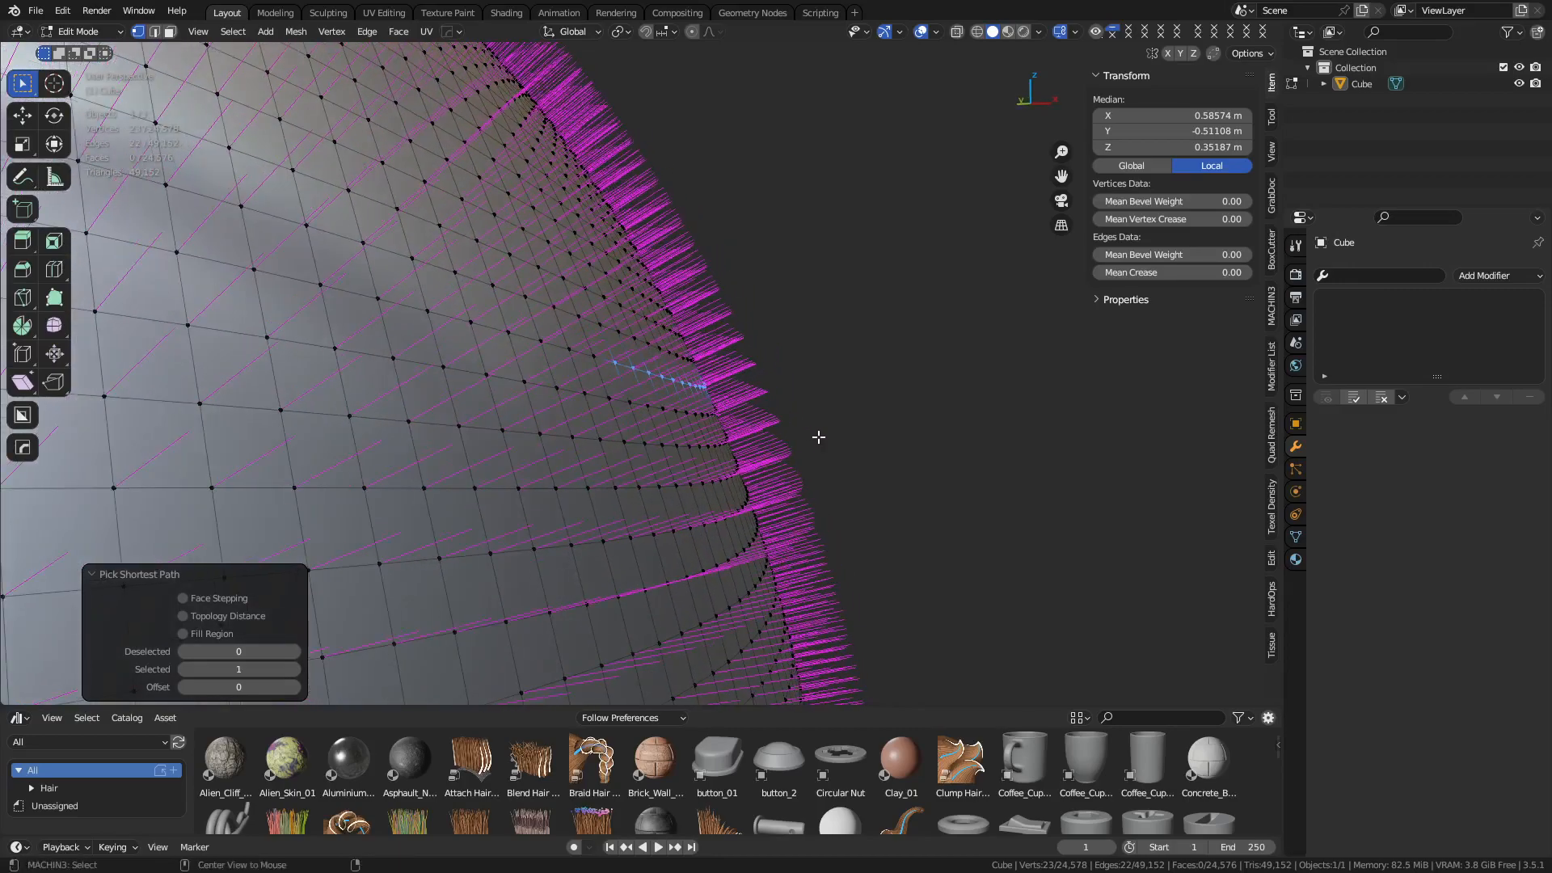
key("alt+n")
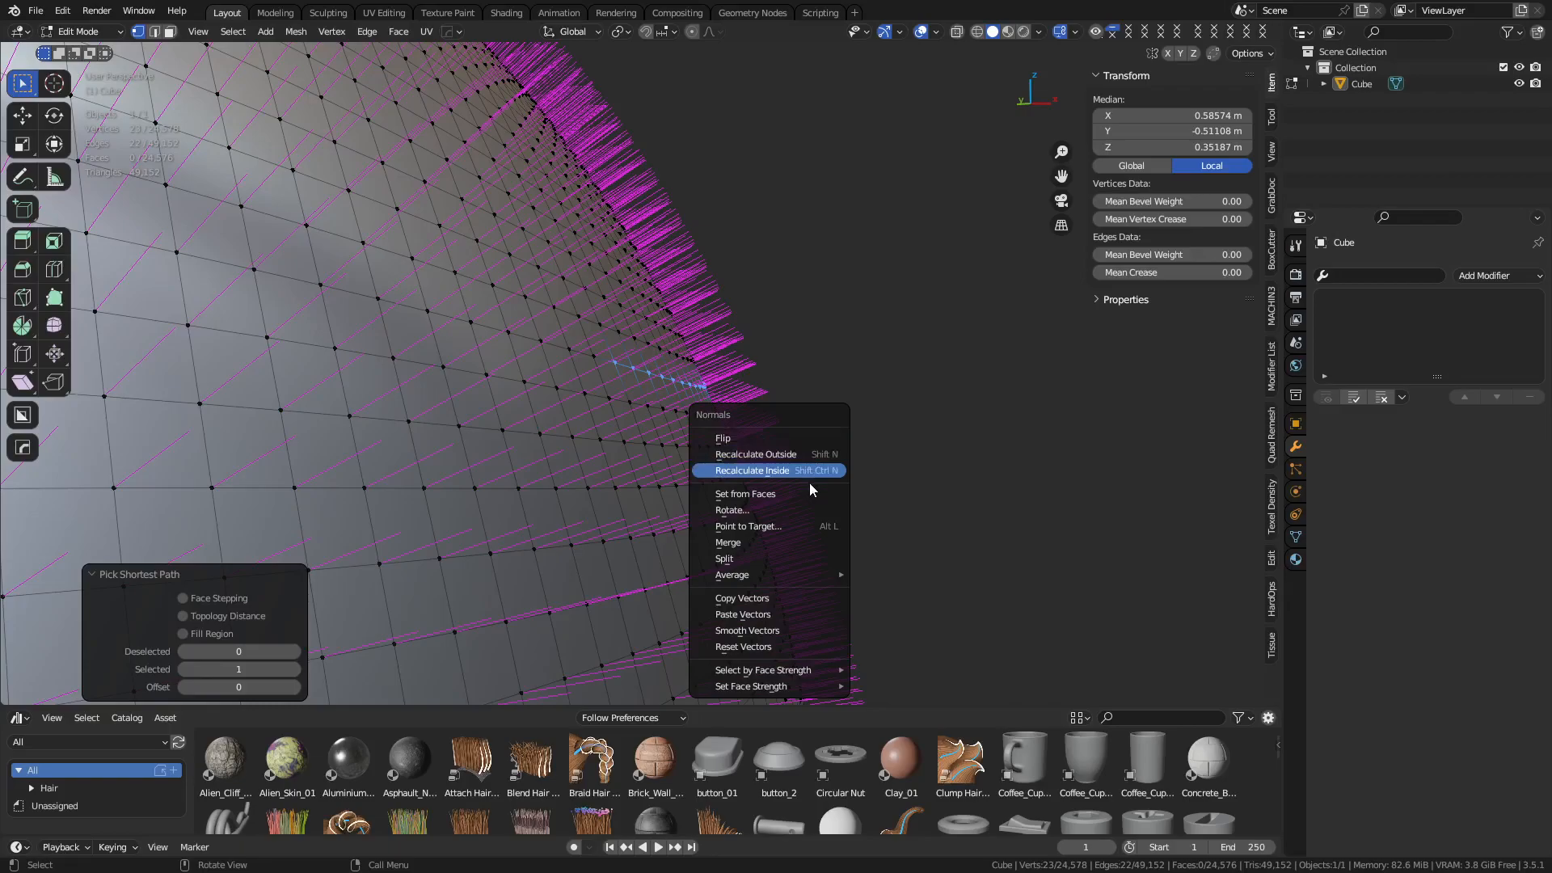
left_click(805, 511)
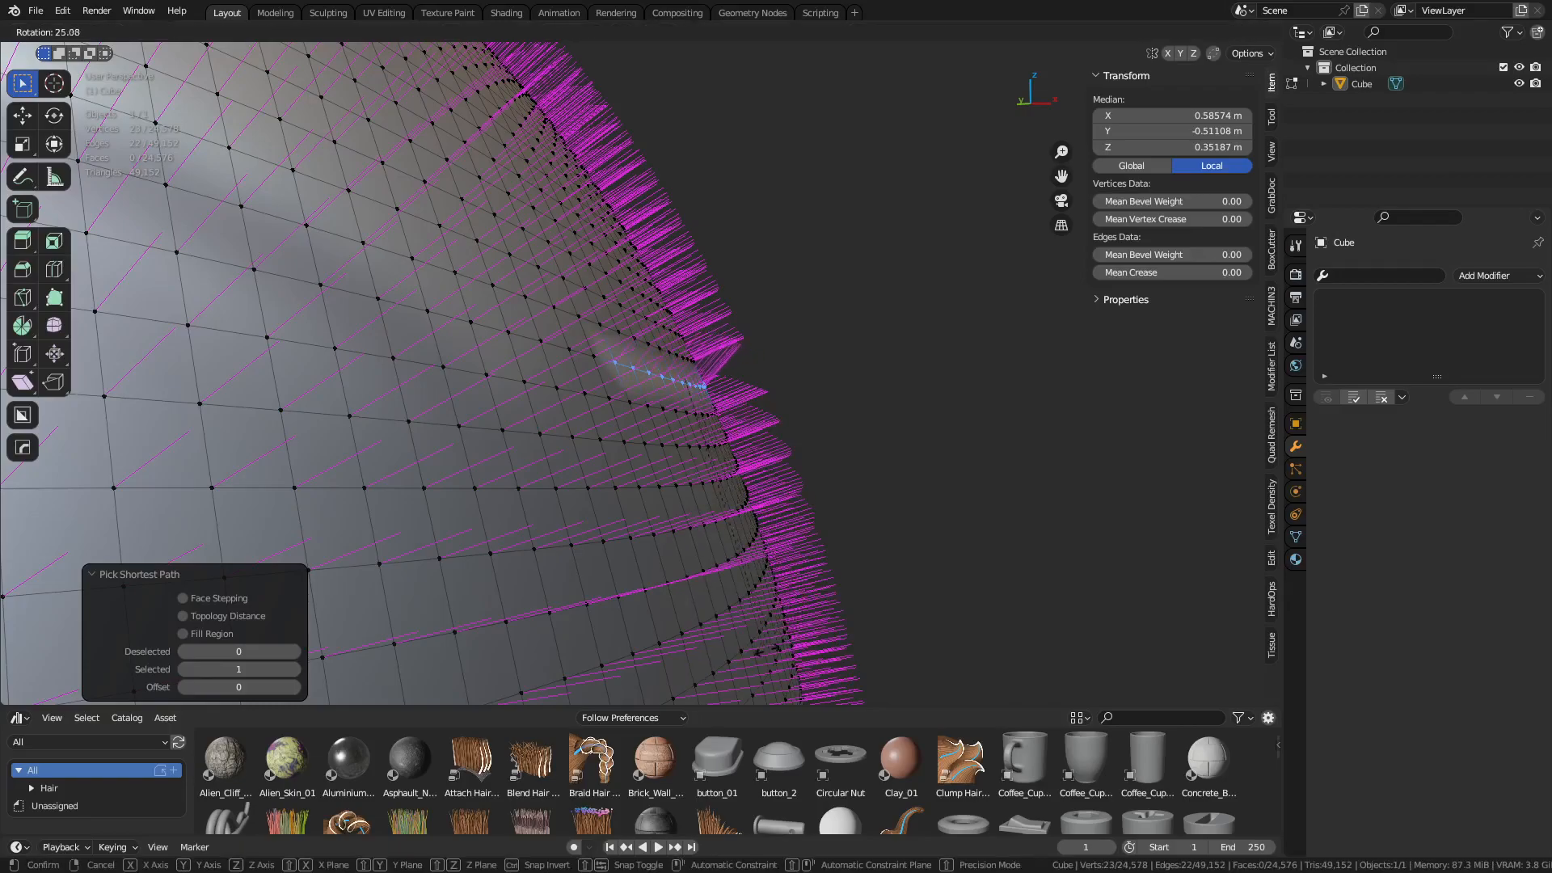
left_click(785, 493)
middle_click_drag(785, 493, 703, 516)
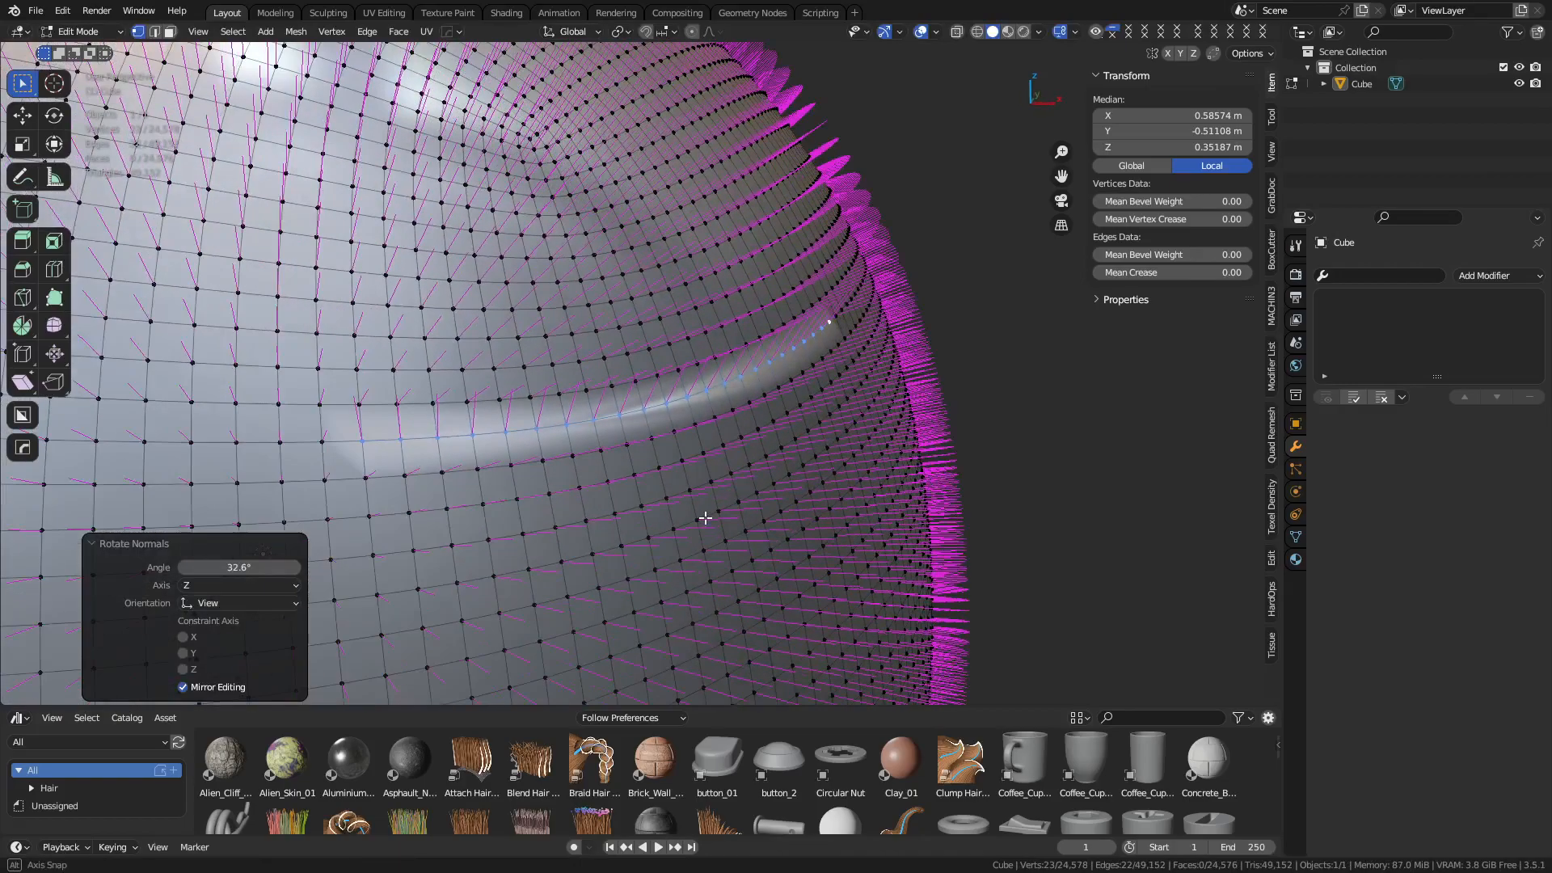
Select the vertex row directly below the first one and rotate its split normals by about -35.2°.
left_click(365, 478)
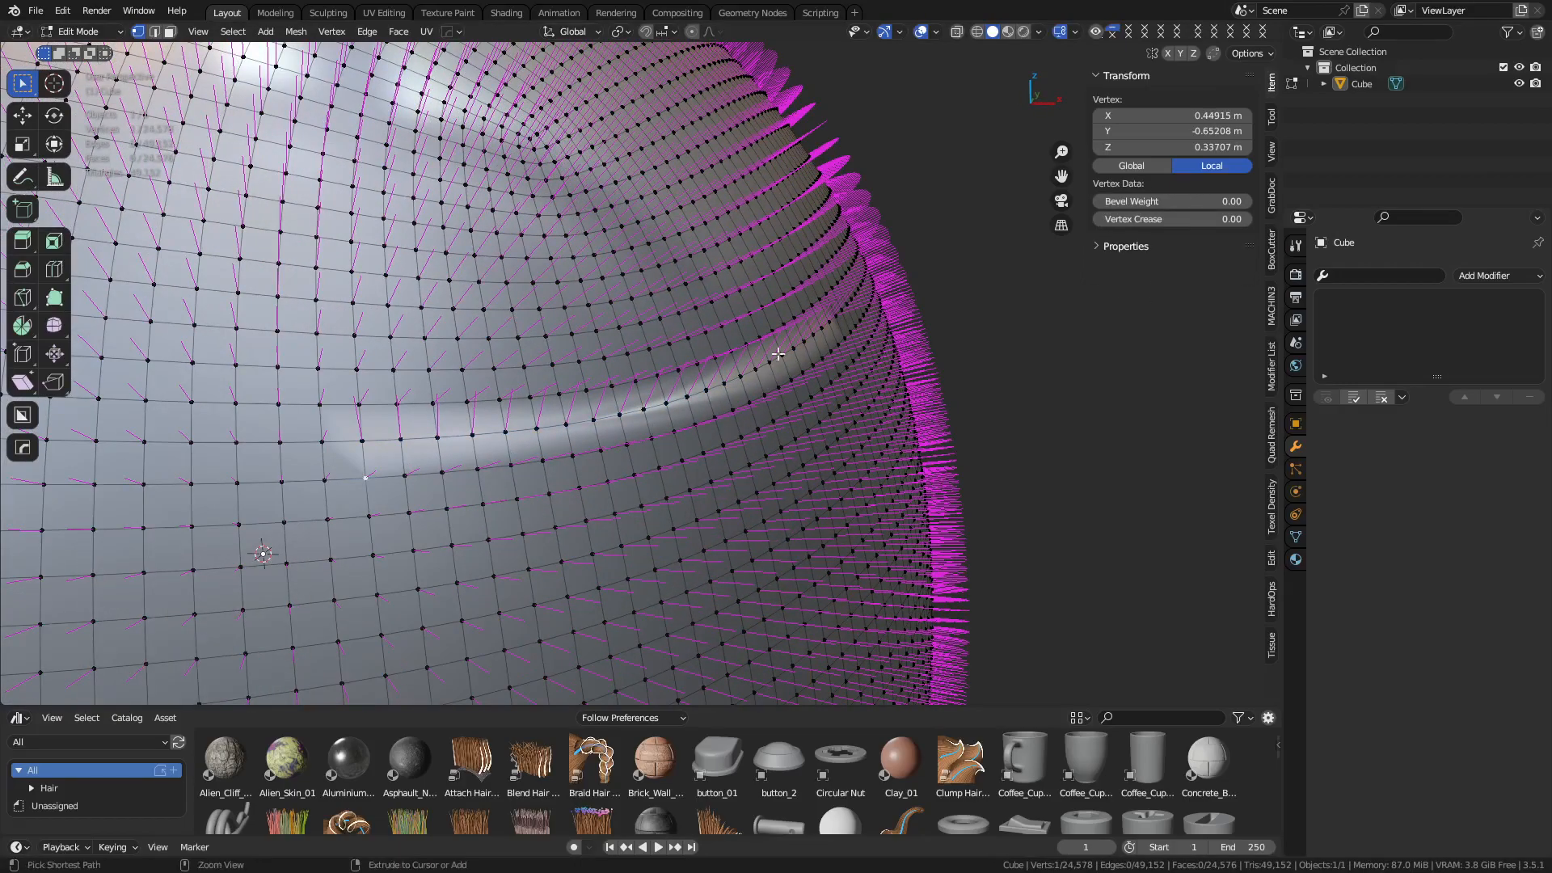
left_click(844, 342, "ctrl")
middle_click_drag(844, 342, 1008, 409)
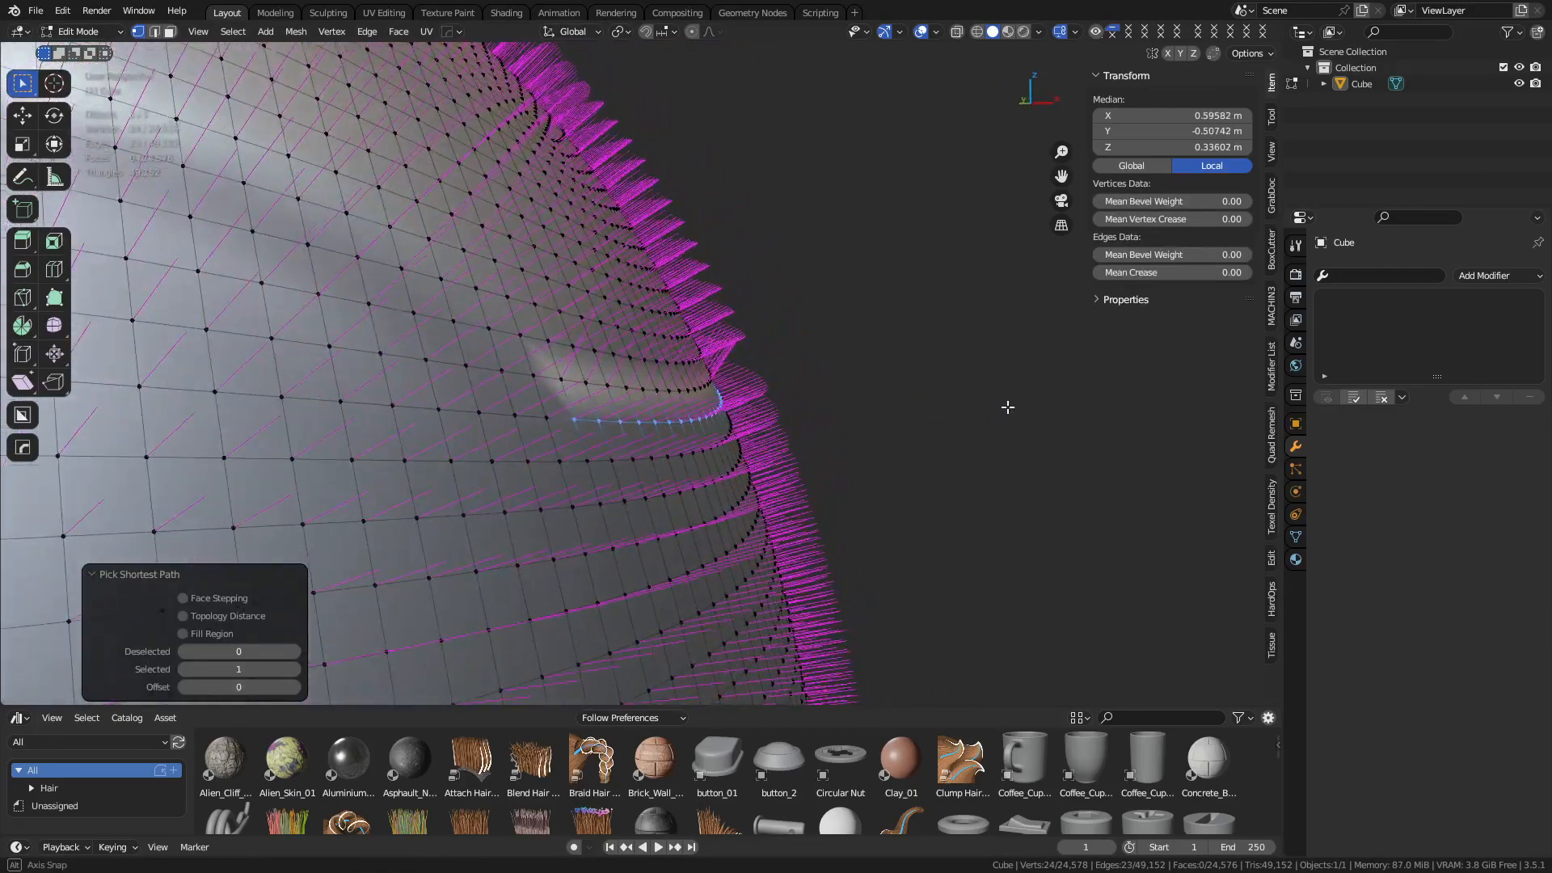
key("alt+n")
left_click(962, 430)
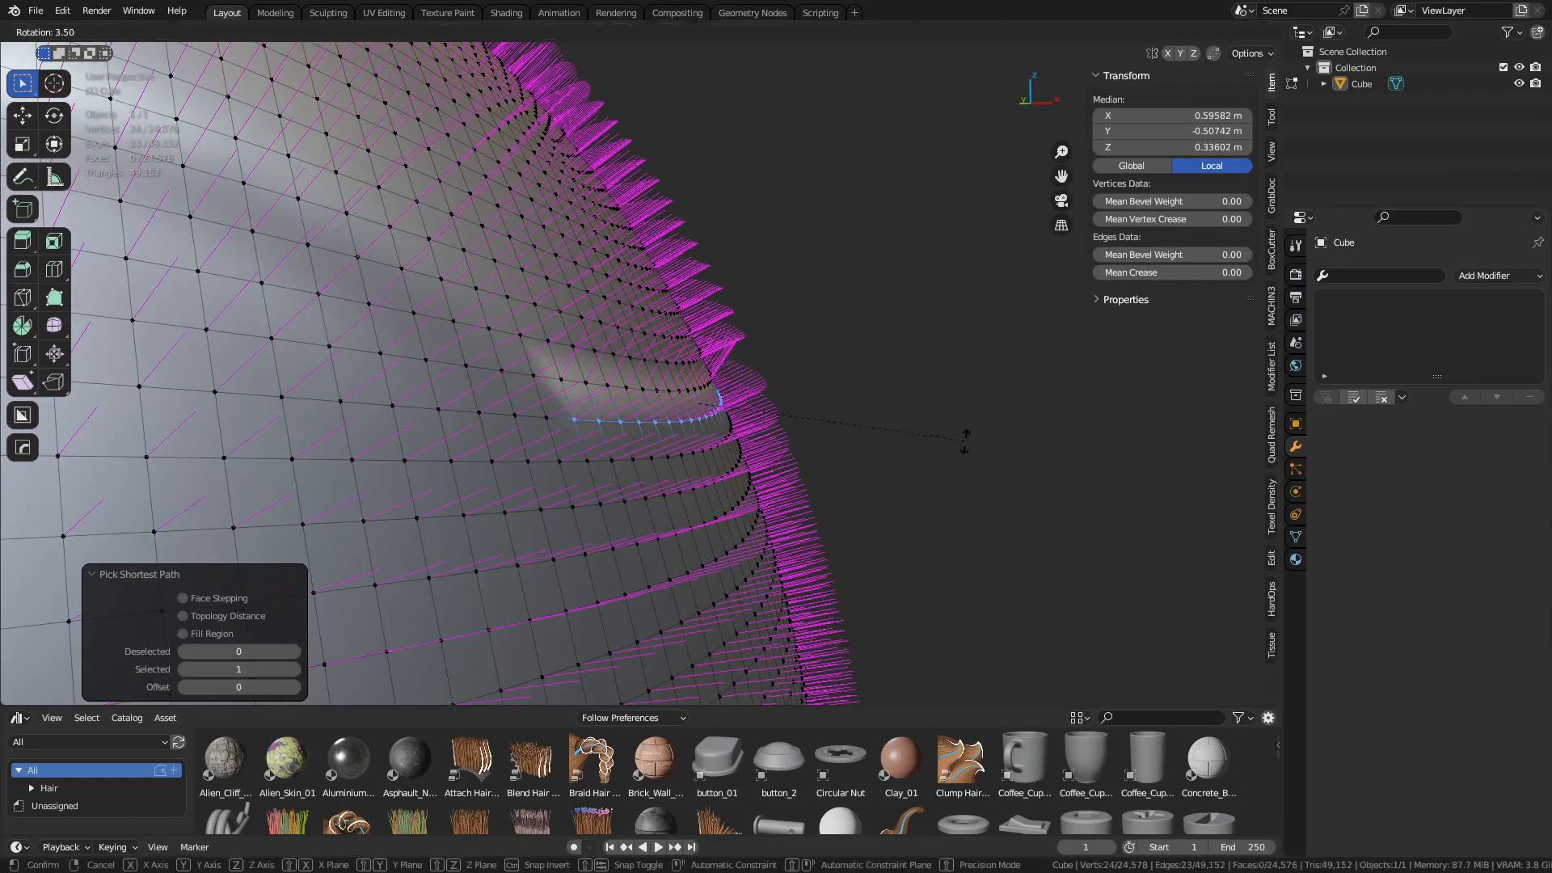
left_click(871, 310)
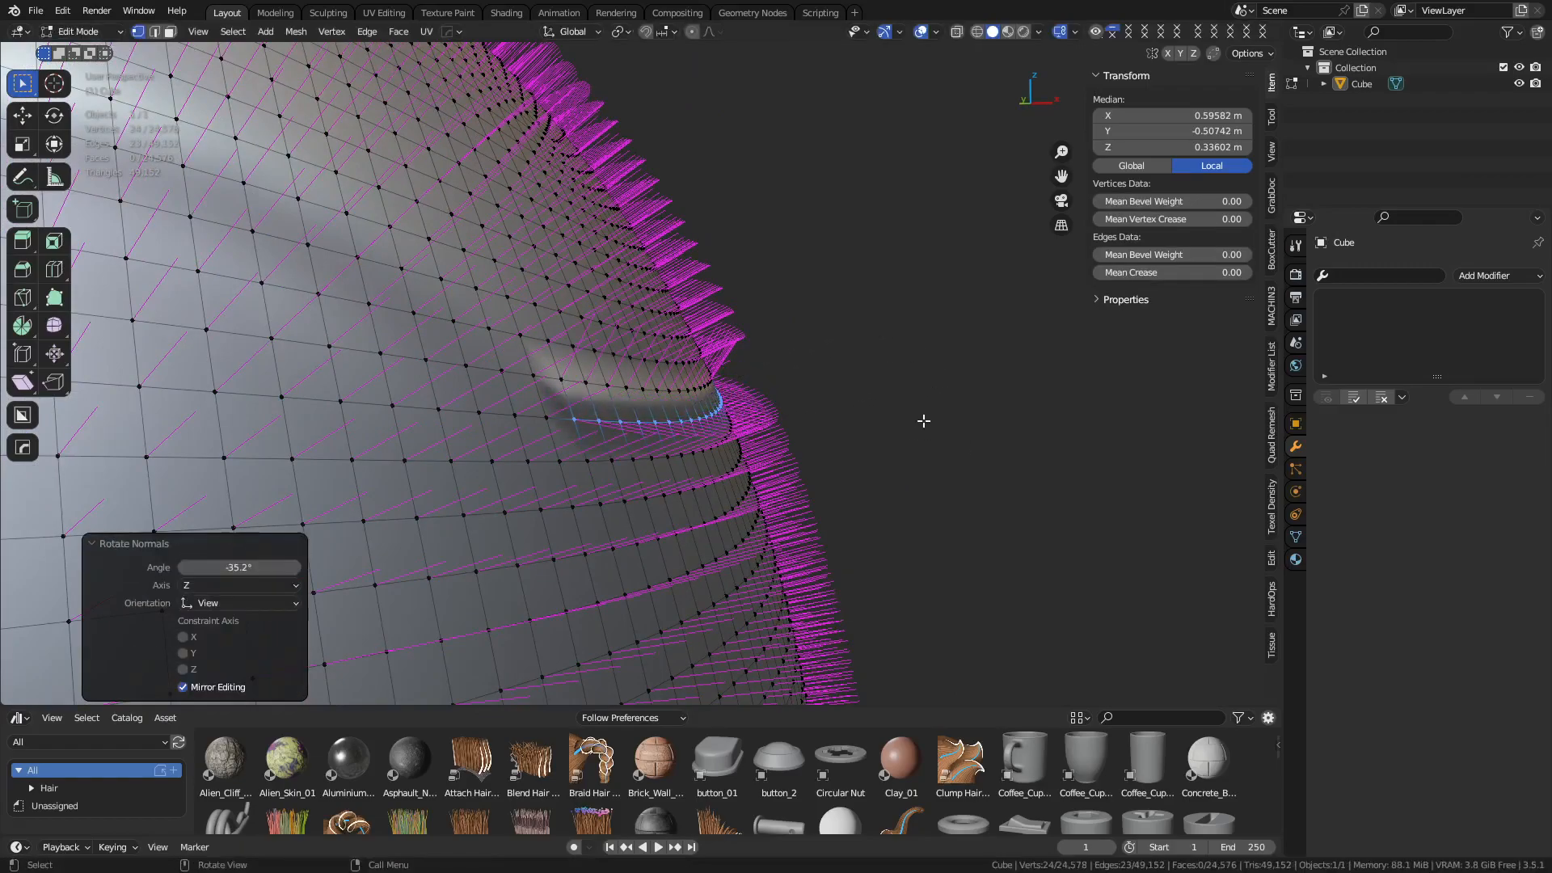
Return to Object Mode, deselect the sphere, and inspect the shading along the rotated normals from several angles.
key("ctrl+Tab")
left_click(890, 472)
left_click(938, 435)
scroll(930, 435, "down", 10)
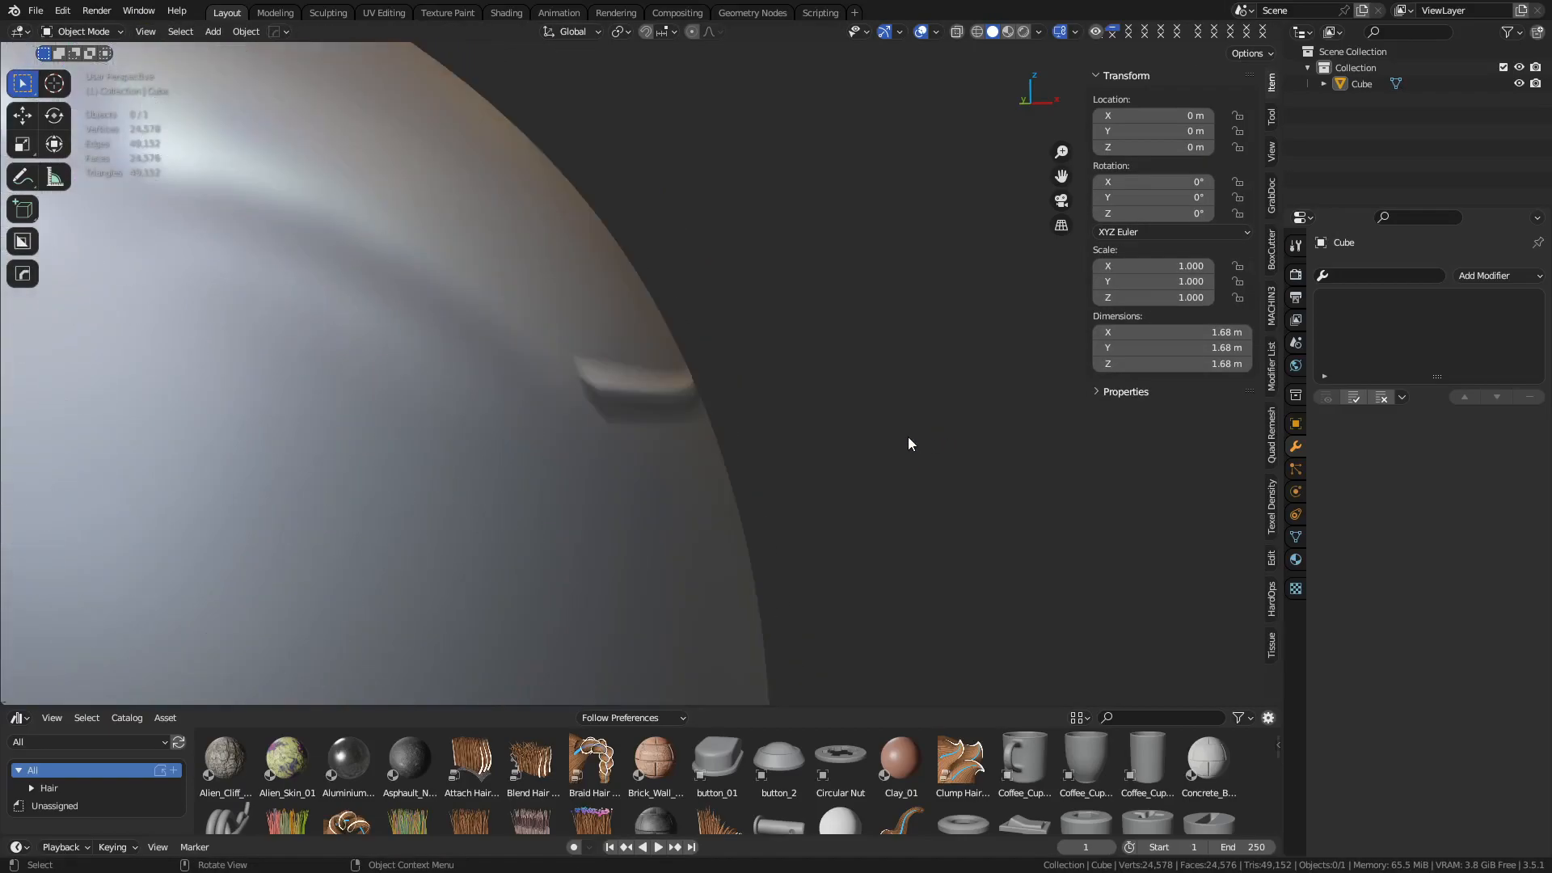
middle_click_drag(866, 415, 696, 474)
scroll(671, 404, "up", 3)
middle_click_drag(599, 389, 764, 425)
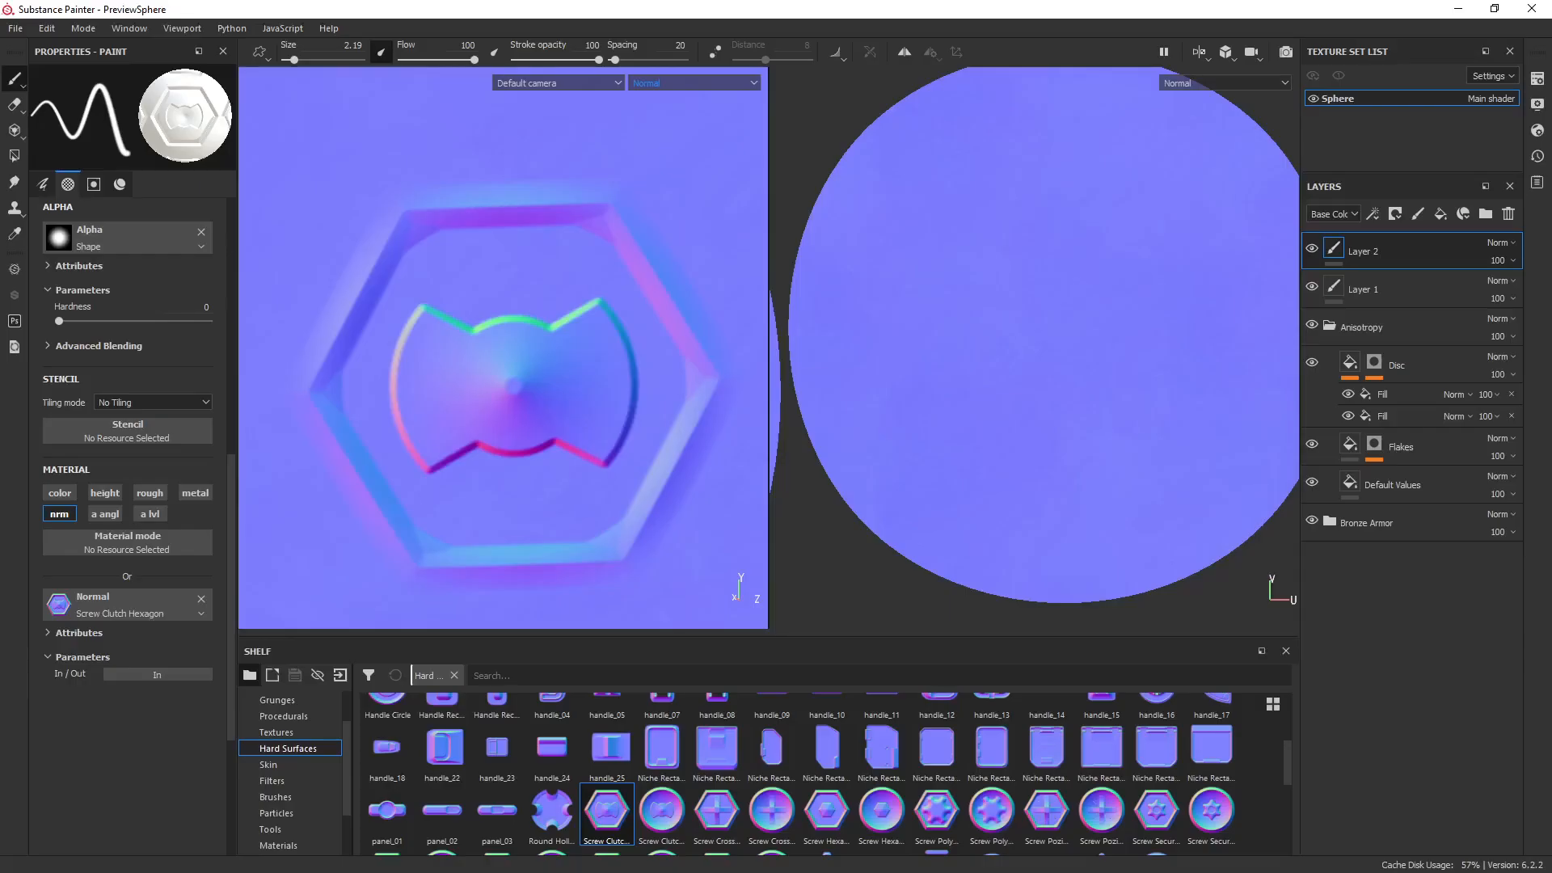
Switch to Substance Painter, show the full Material view, and inspect how the stamped screw catches light from different angles.
left_click(1195, 84)
left_click(1189, 107)
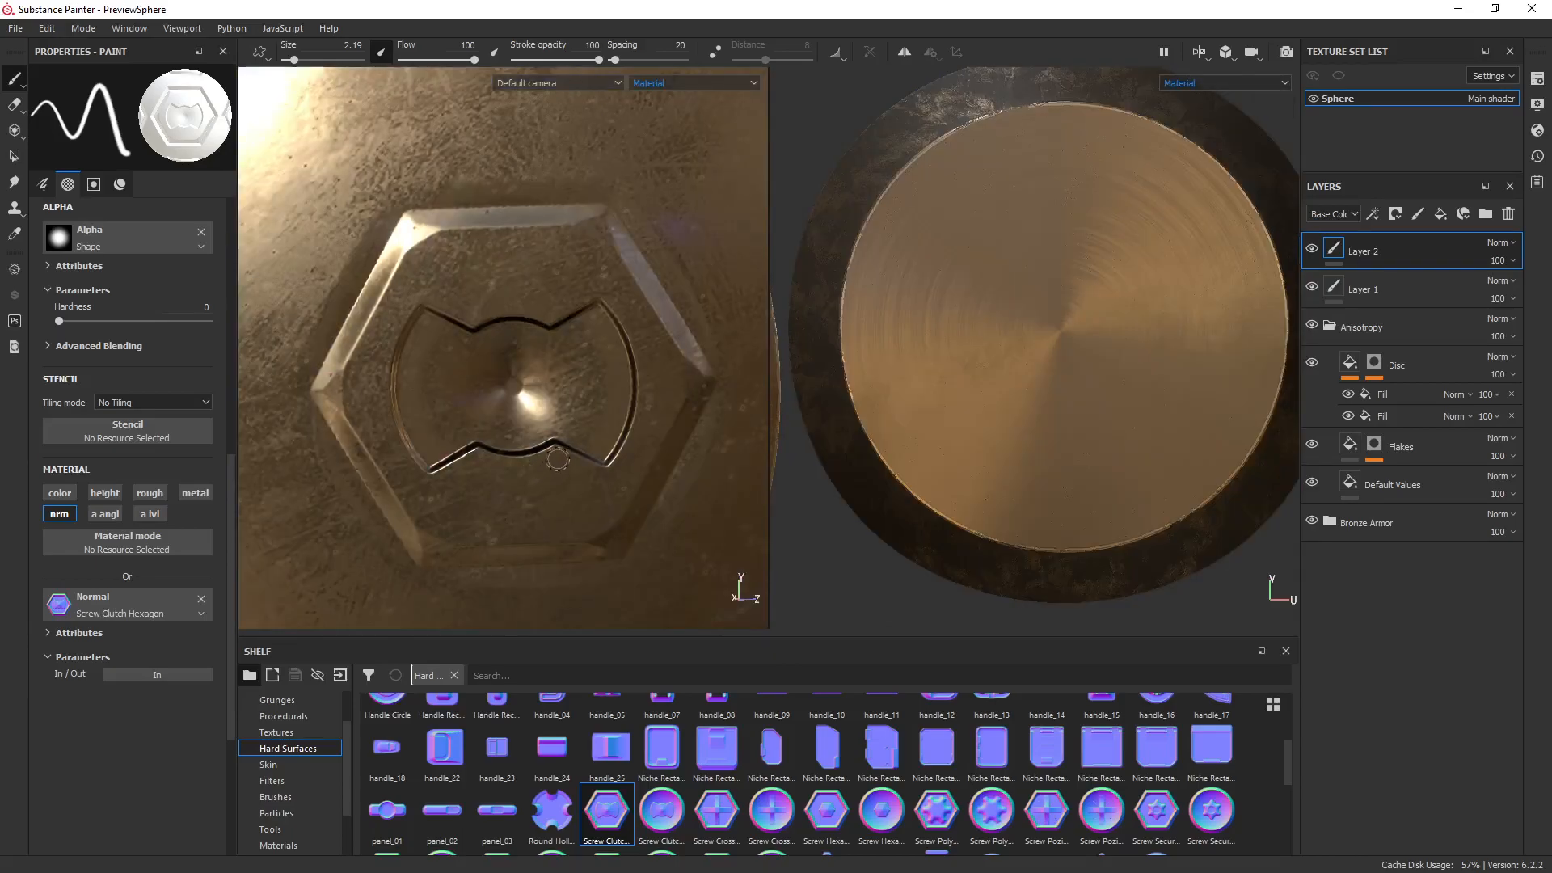
scroll(566, 469, "down", 3)
mouse_move(594, 469)
left_mouse_down("alt")
mouse_move(582, 450)
mouse_move(514, 440)
mouse_move(510, 422)
mouse_move(548, 433)
mouse_move(526, 427)
left_mouse_up("alt")
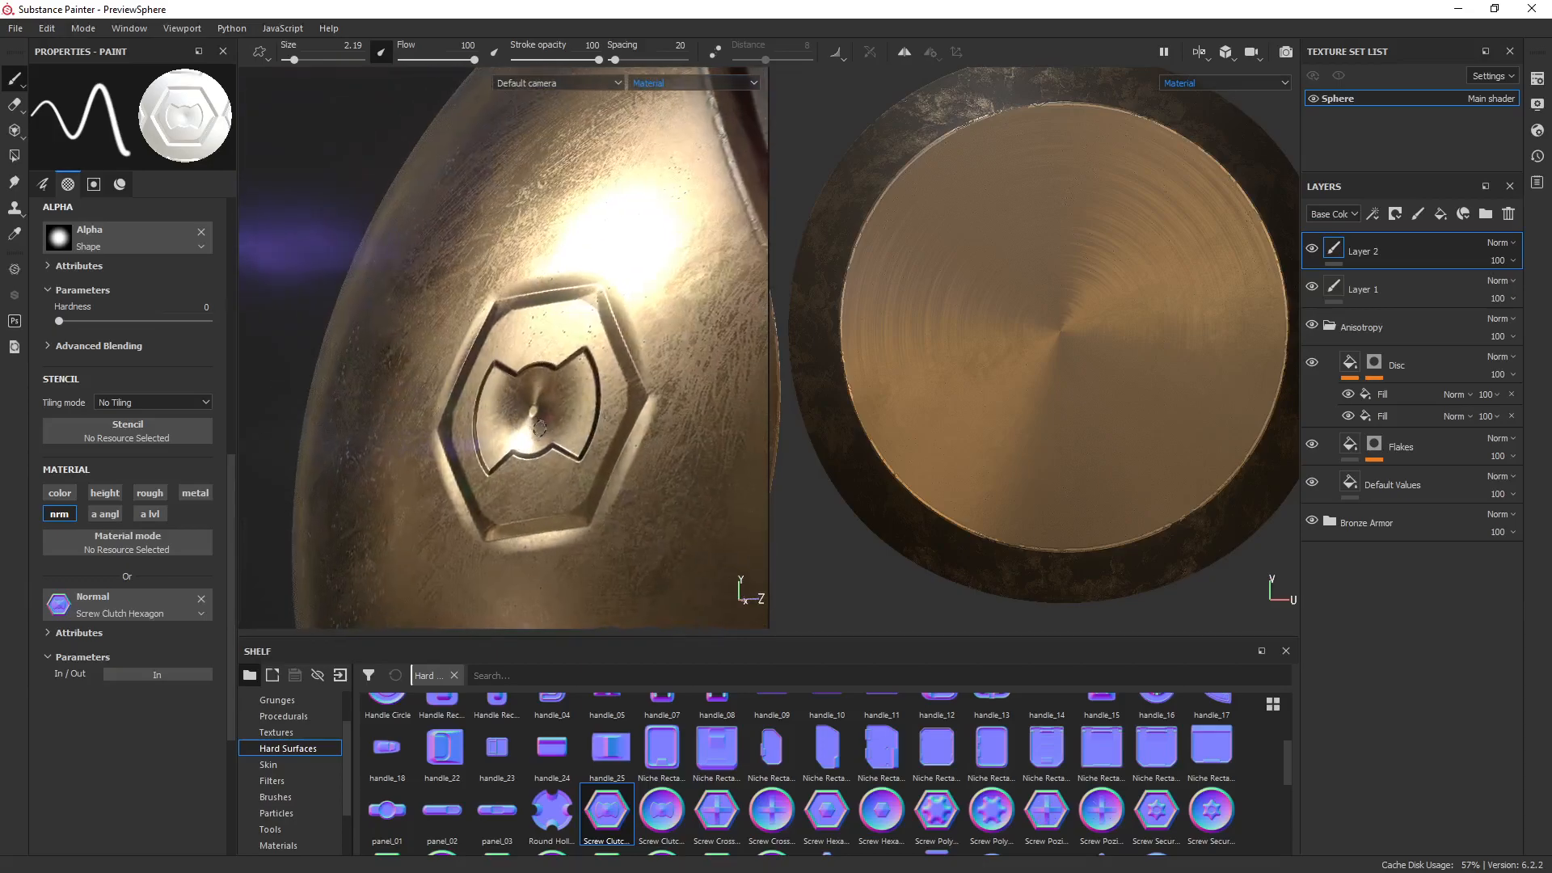
mouse_move(589, 306)
left_mouse_down("alt")
mouse_move(589, 409)
mouse_move(642, 395)
mouse_move(647, 422)
mouse_move(614, 347)
mouse_move(521, 370)
mouse_move(576, 359)
left_mouse_up("alt")
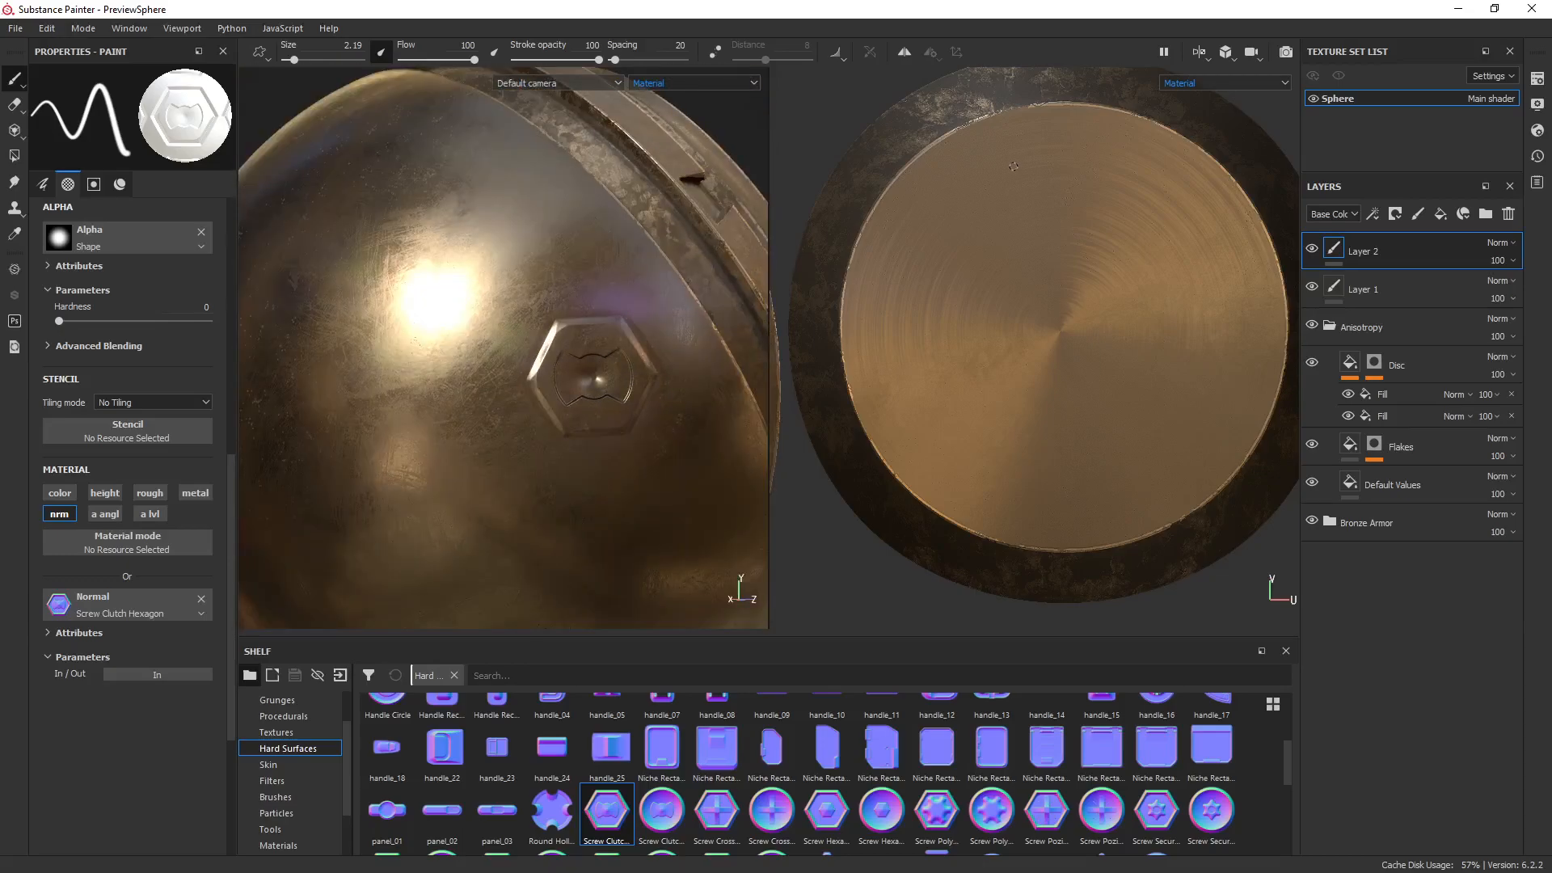
Show the Anisotropy angle channel and examine the radial gradient on the disc and the flake pattern around it.
left_click(667, 84)
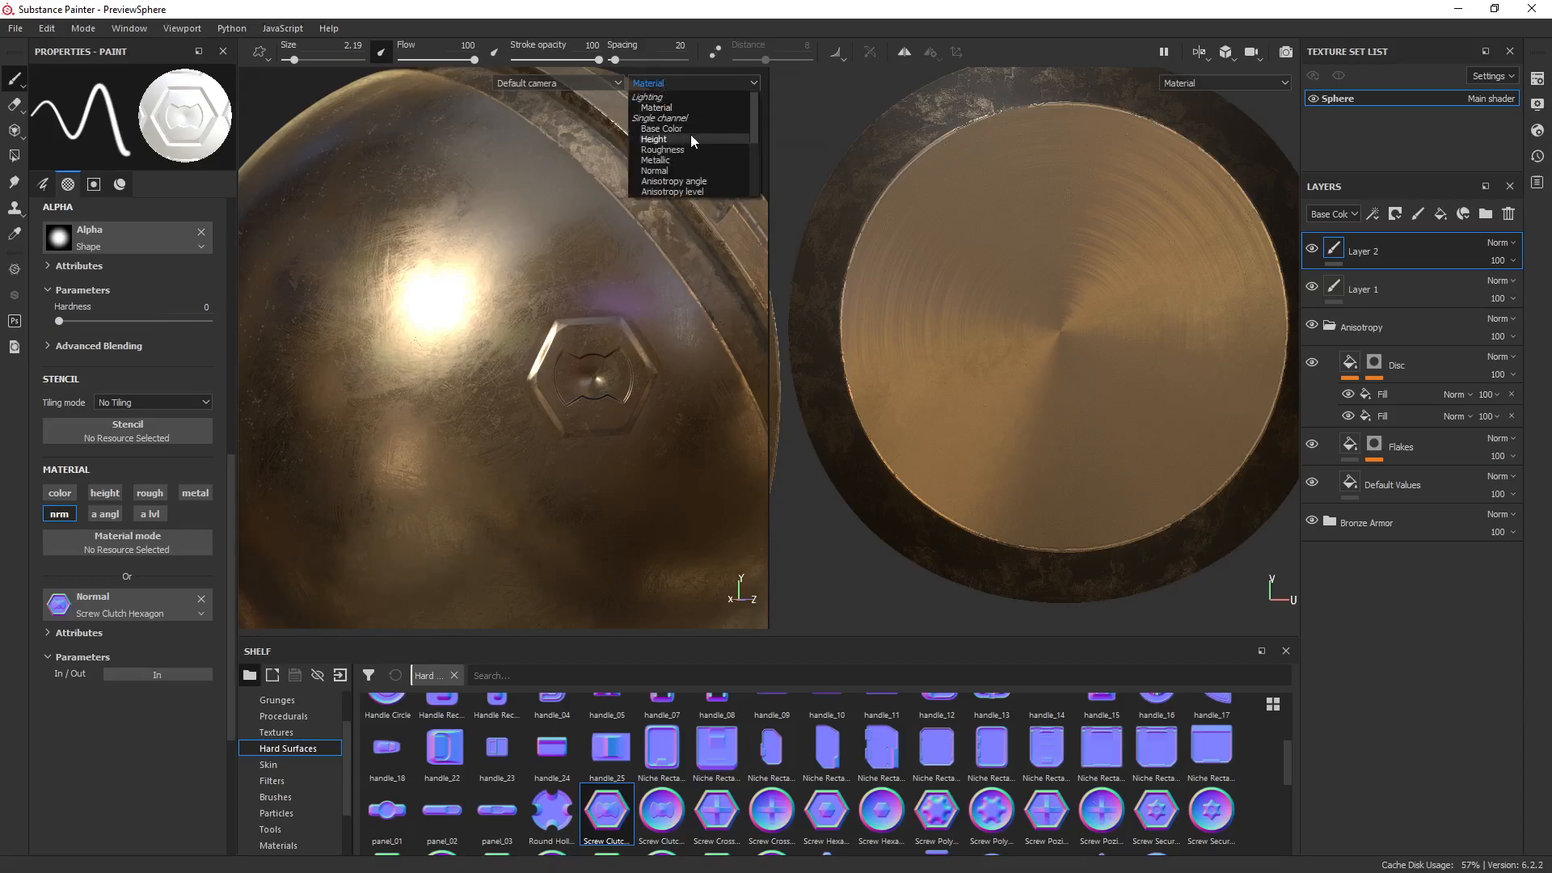
scroll(691, 139, "down", 1)
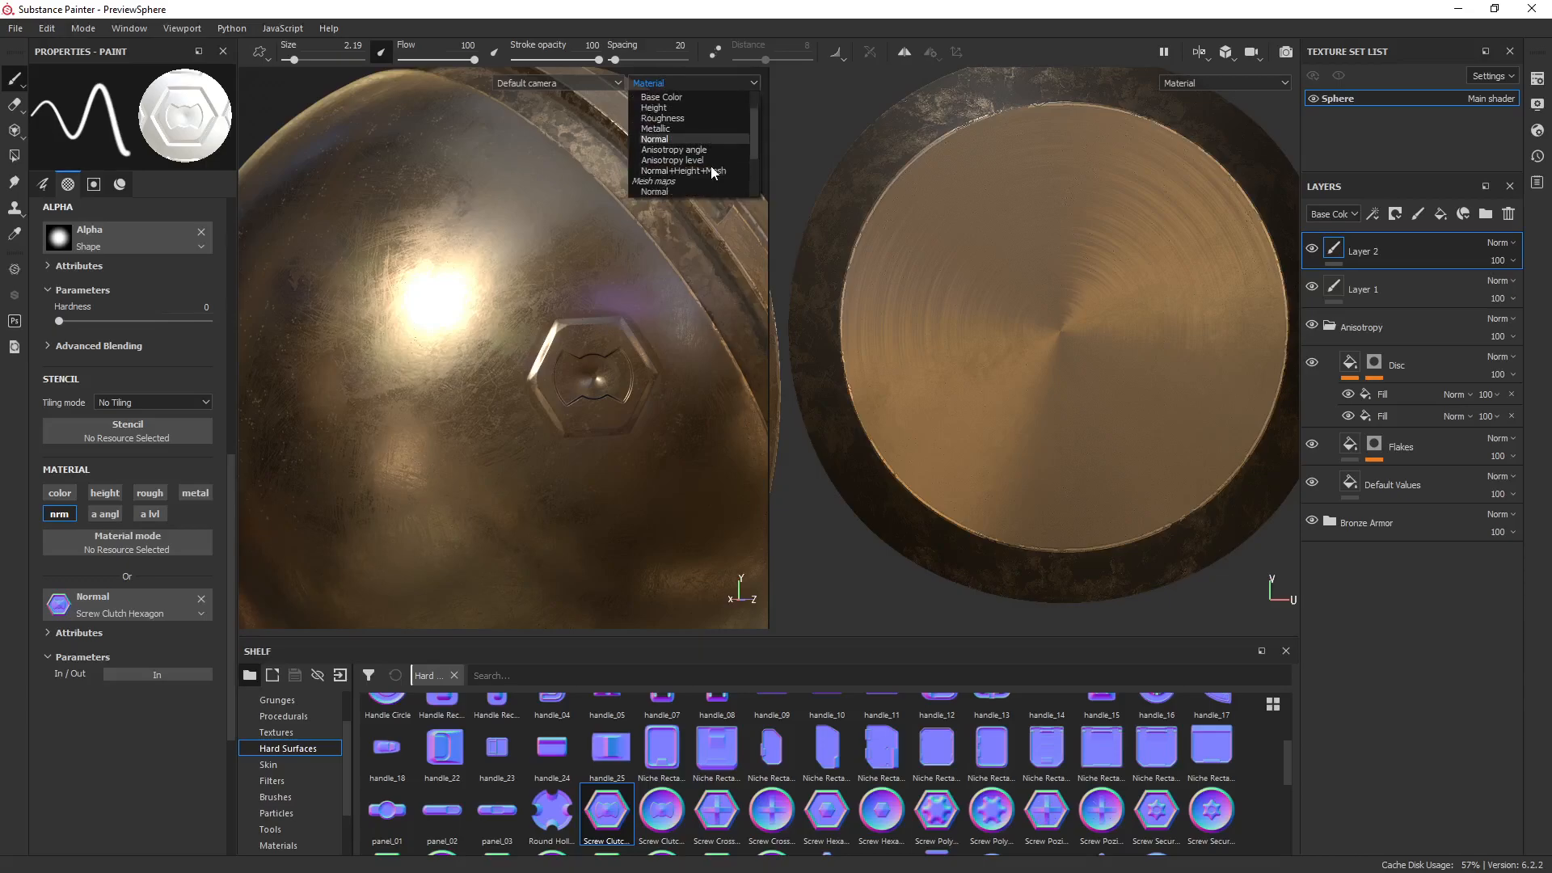
left_click(706, 150)
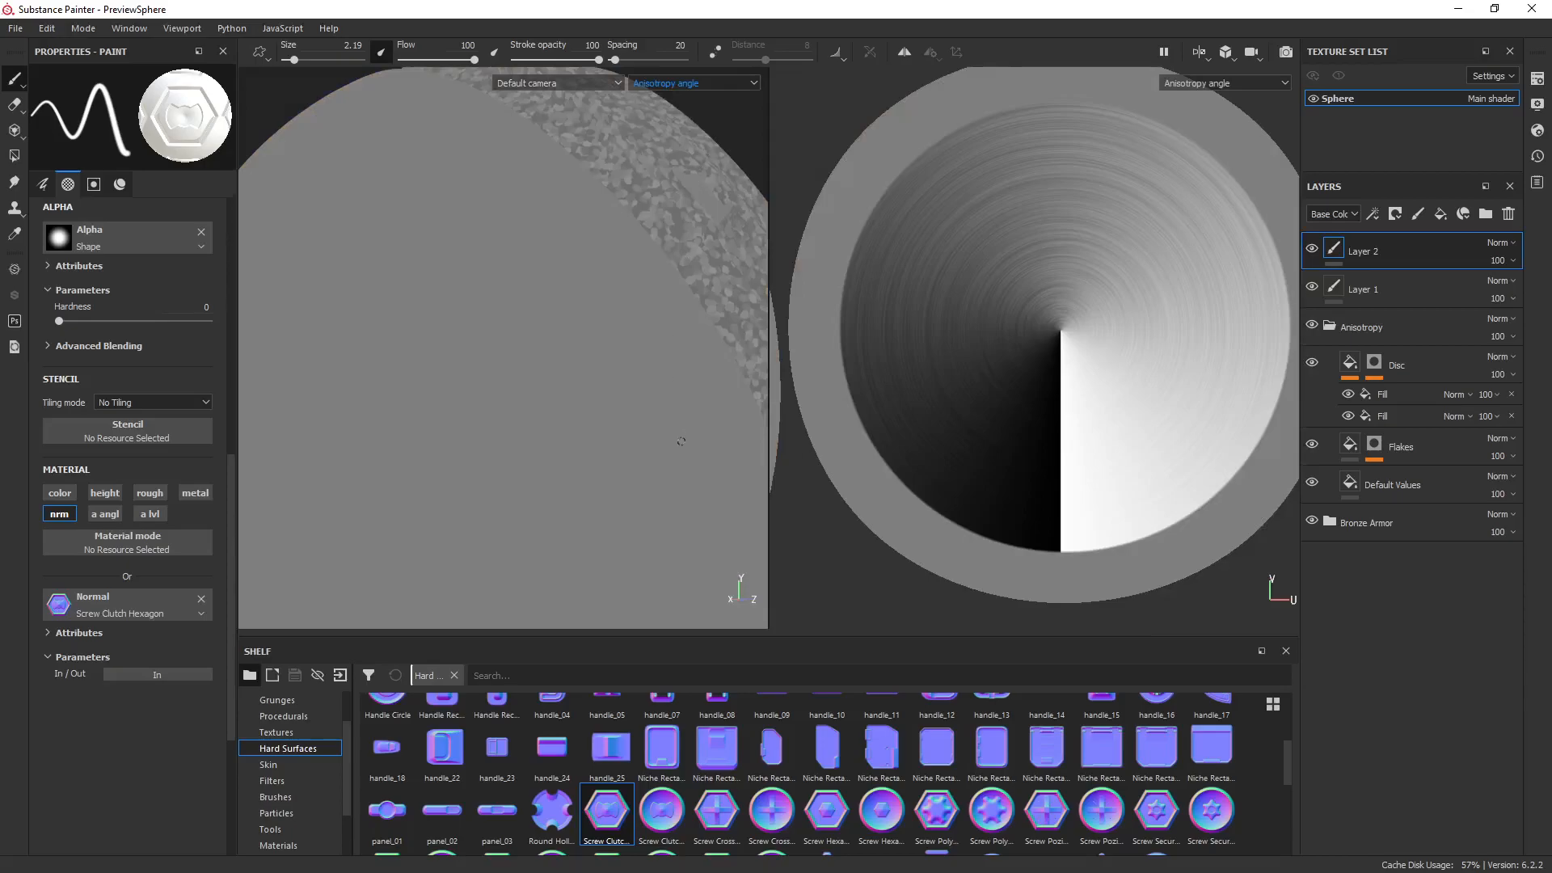
left_click_drag(644, 324, 501, 366, "alt")
scroll(615, 373, "down", 1)
middle_click_drag(657, 375, 356, 365, "alt")
middle_click_drag(596, 320, 524, 344, "alt")
scroll(524, 347, "up", 2)
left_click_drag(512, 380, 553, 390, "alt")
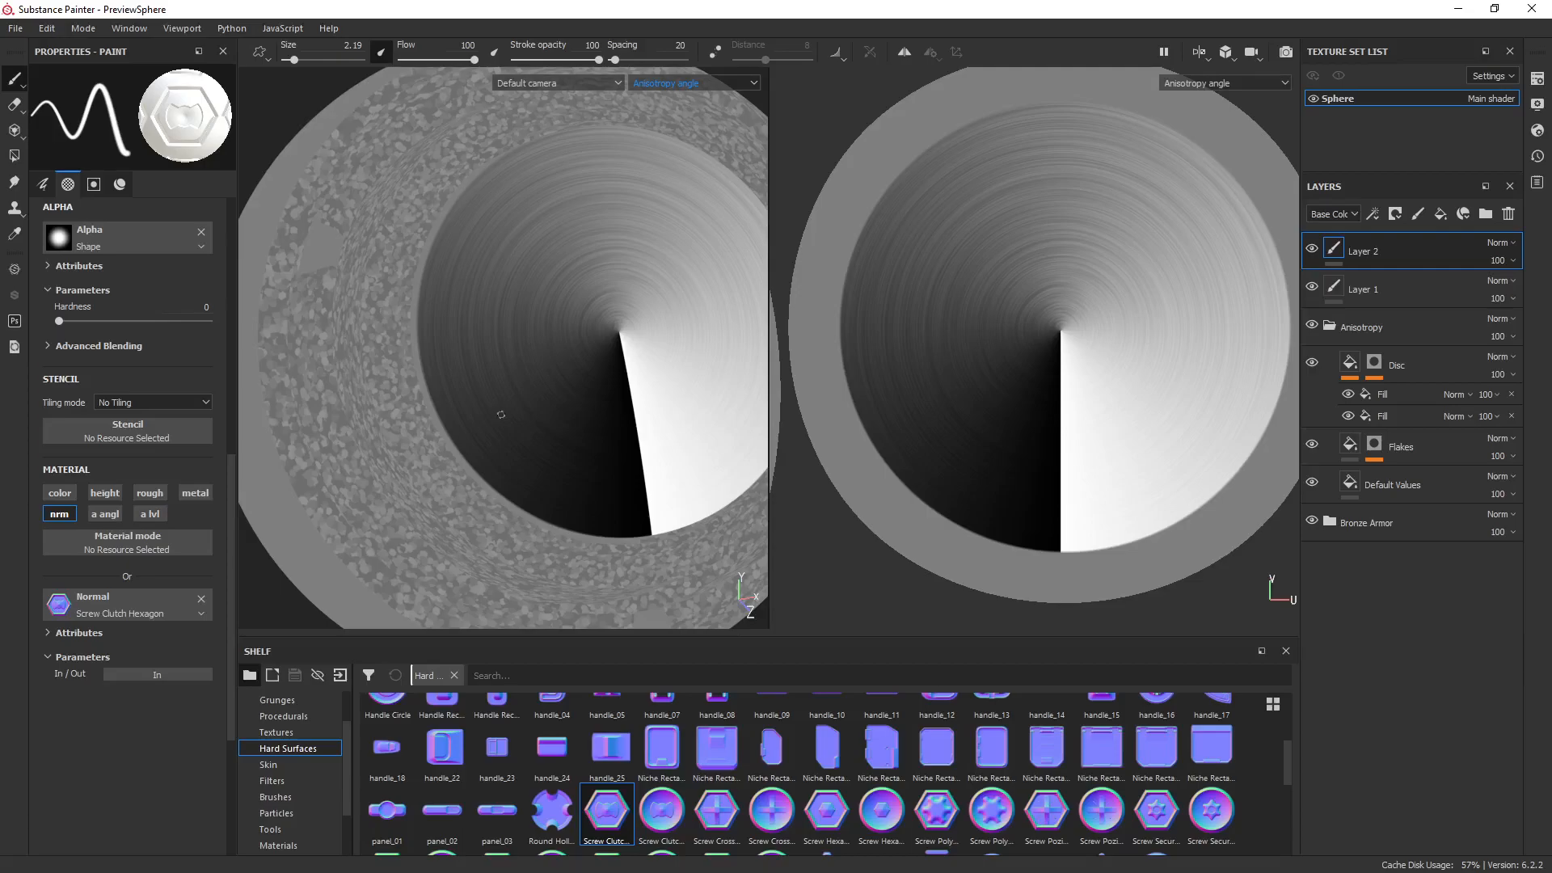
left_click_drag(475, 397, 515, 369, "alt")
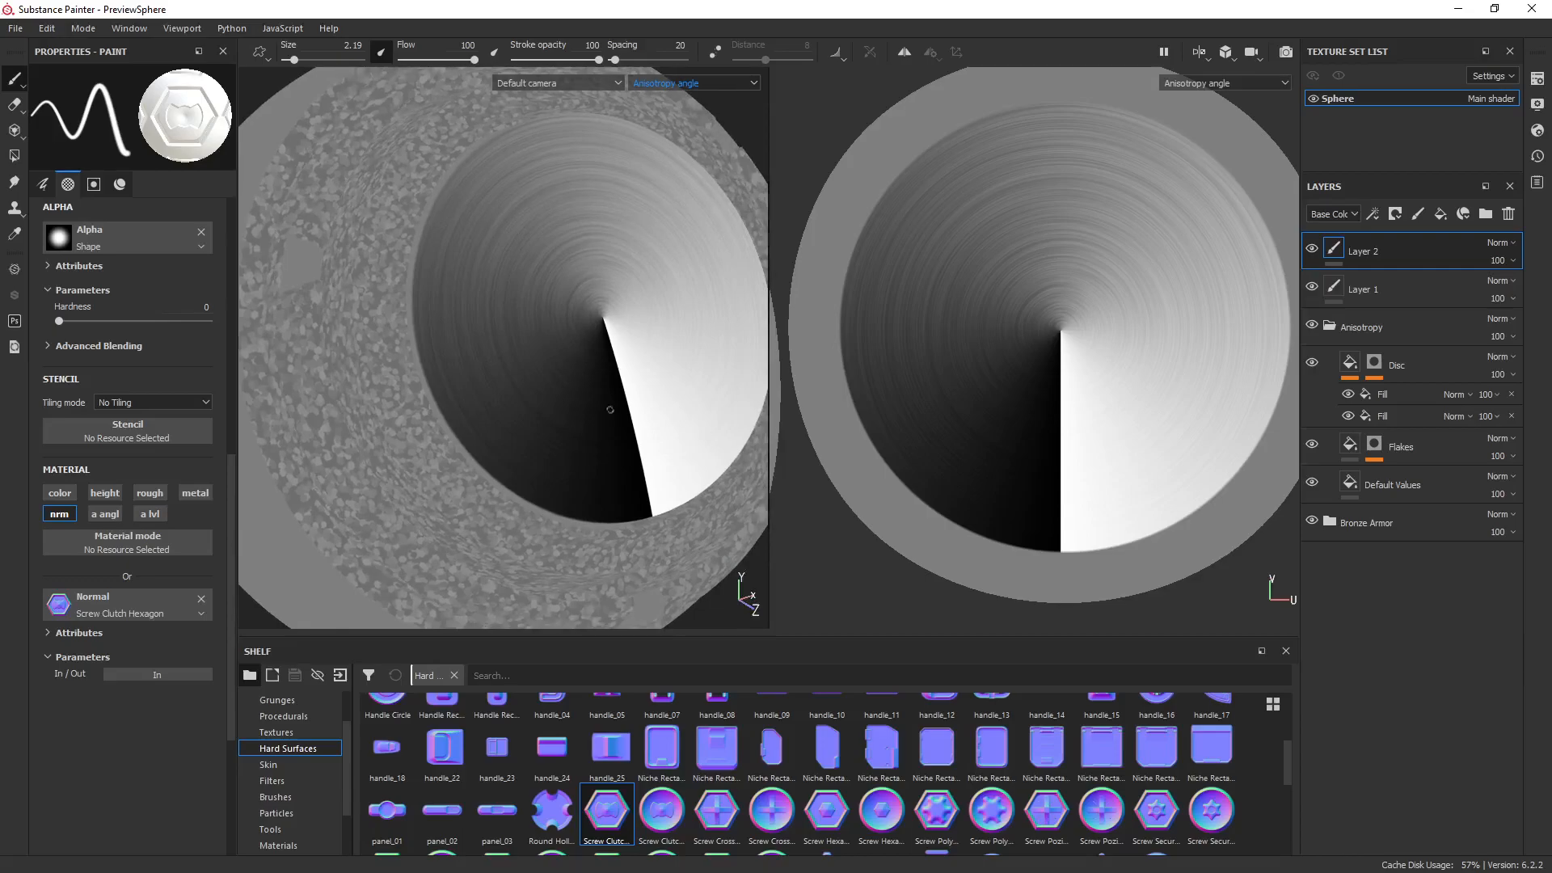
Inspect the flake pattern around the disc up close in the Anisotropy angle view.
left_click_drag(480, 294, 547, 322, "alt")
scroll(547, 321, "up", 3)
middle_click_drag(483, 352, 558, 314, "alt")
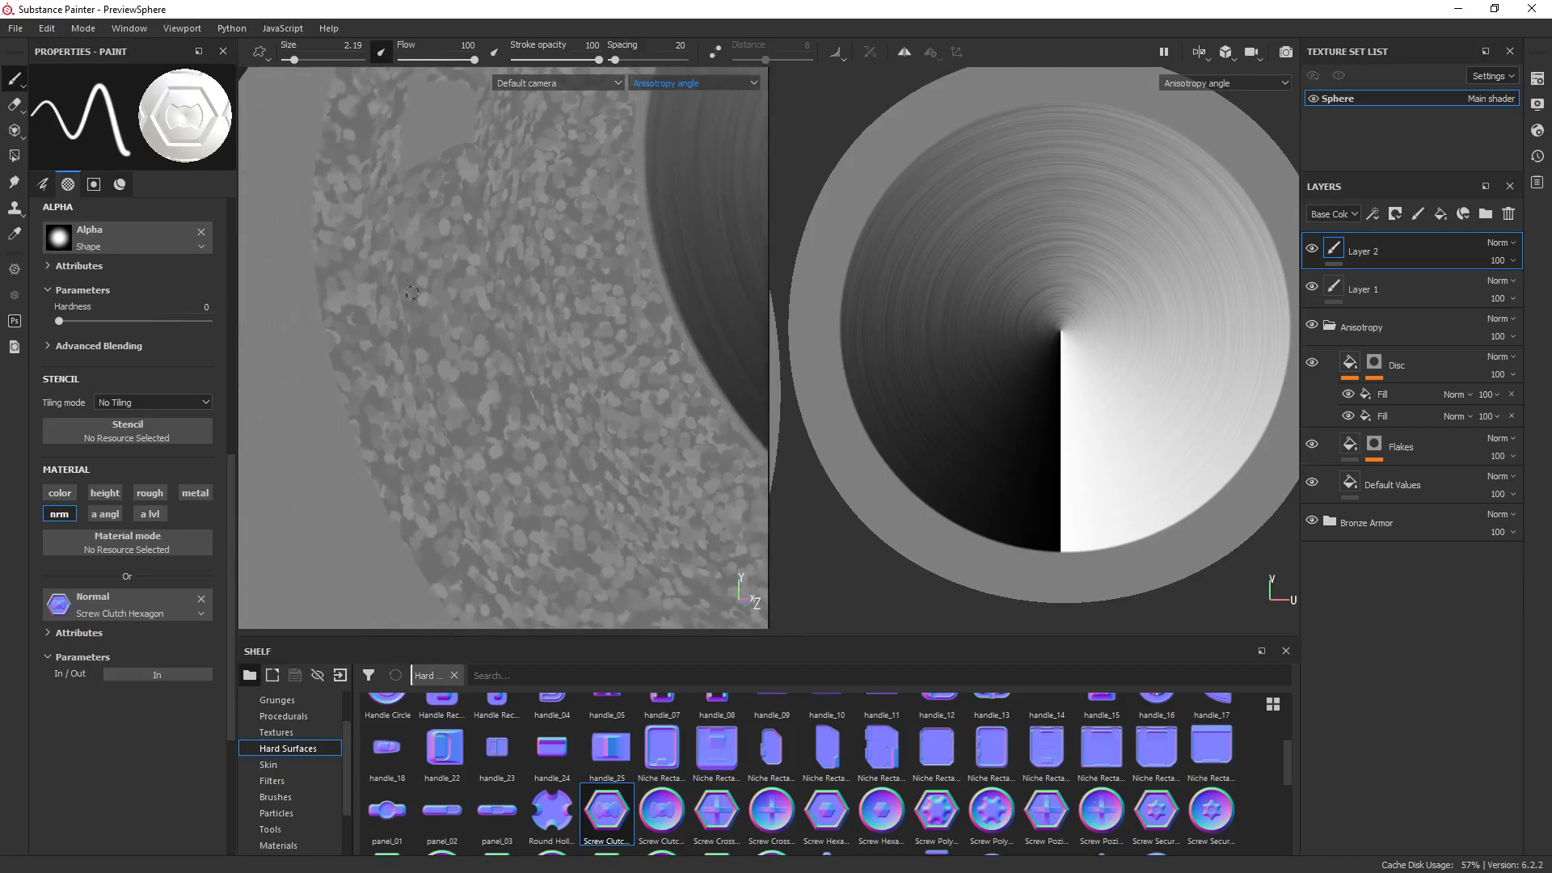
left_click_drag(640, 291, 678, 143, "alt")
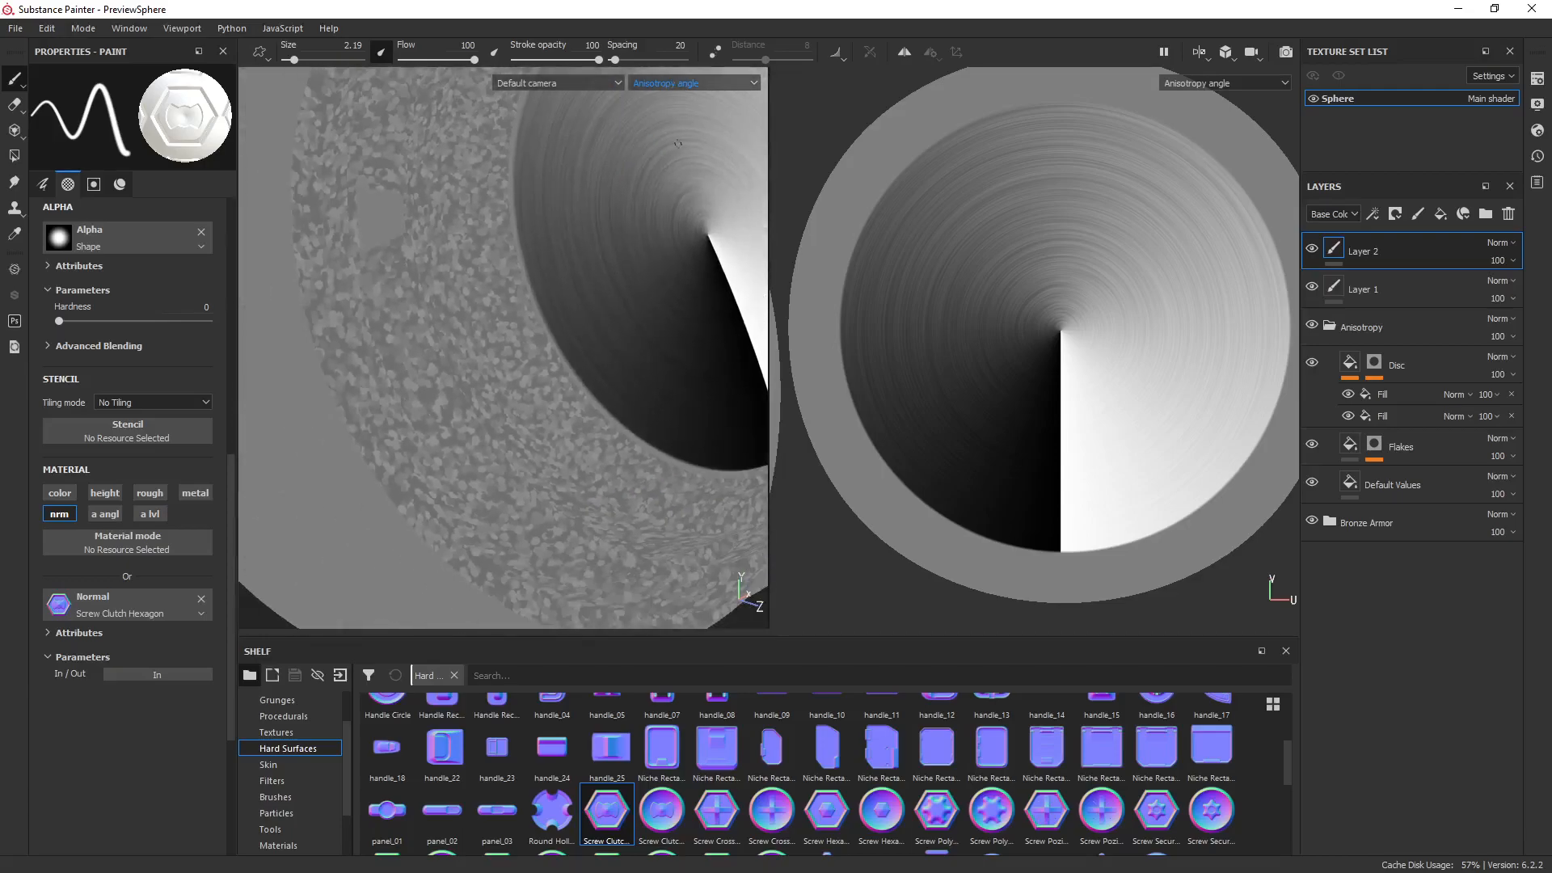
Show the Anisotropy level channel and inspect the values on the disc and the surrounding flake ring.
left_click(669, 83)
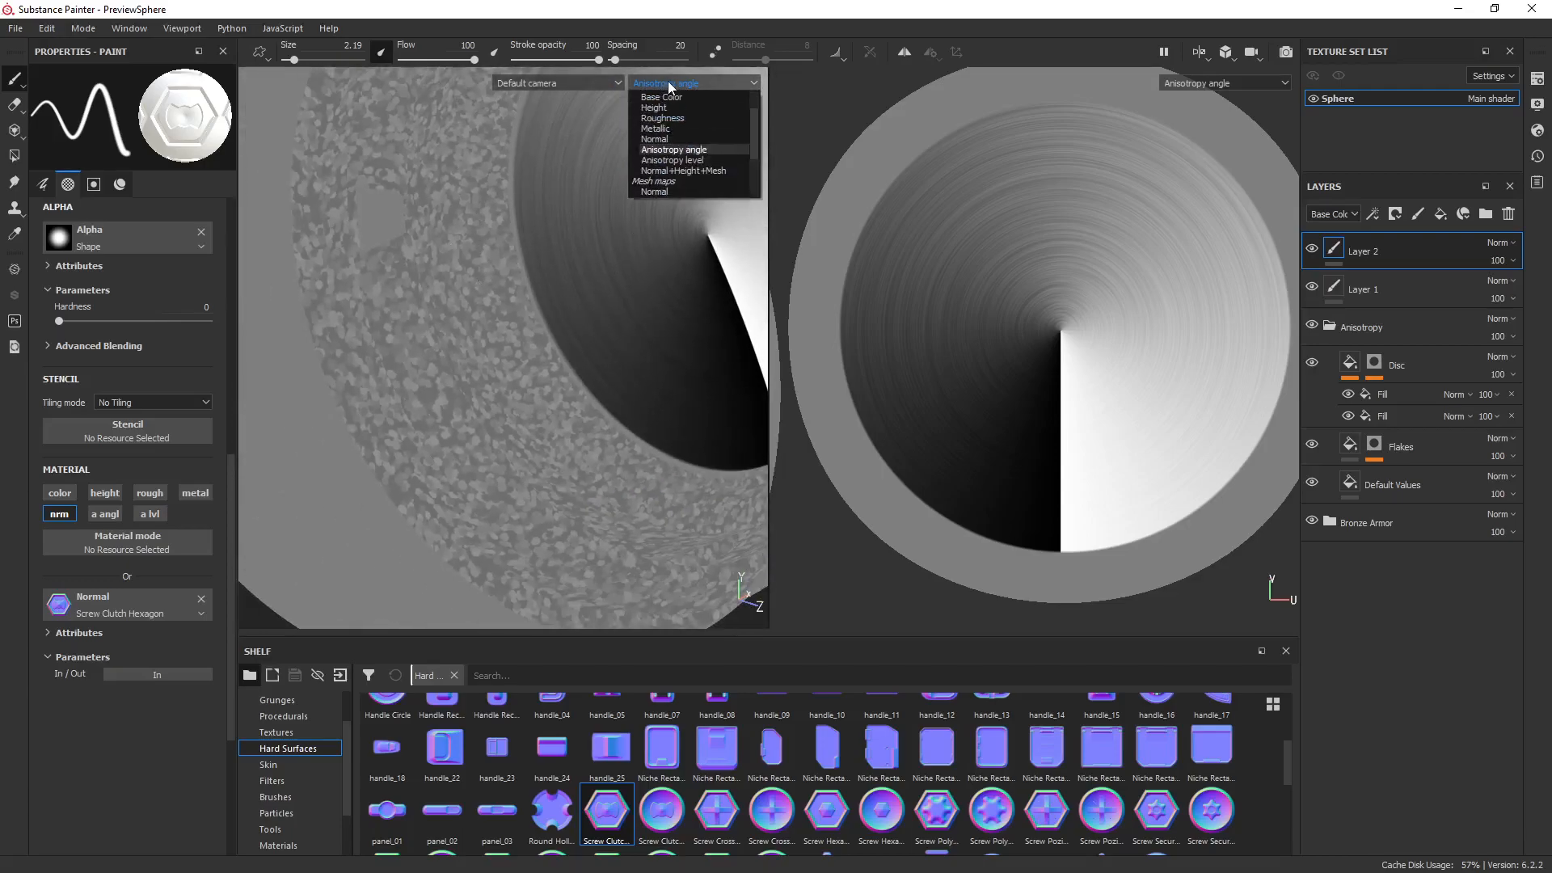
left_click(706, 162)
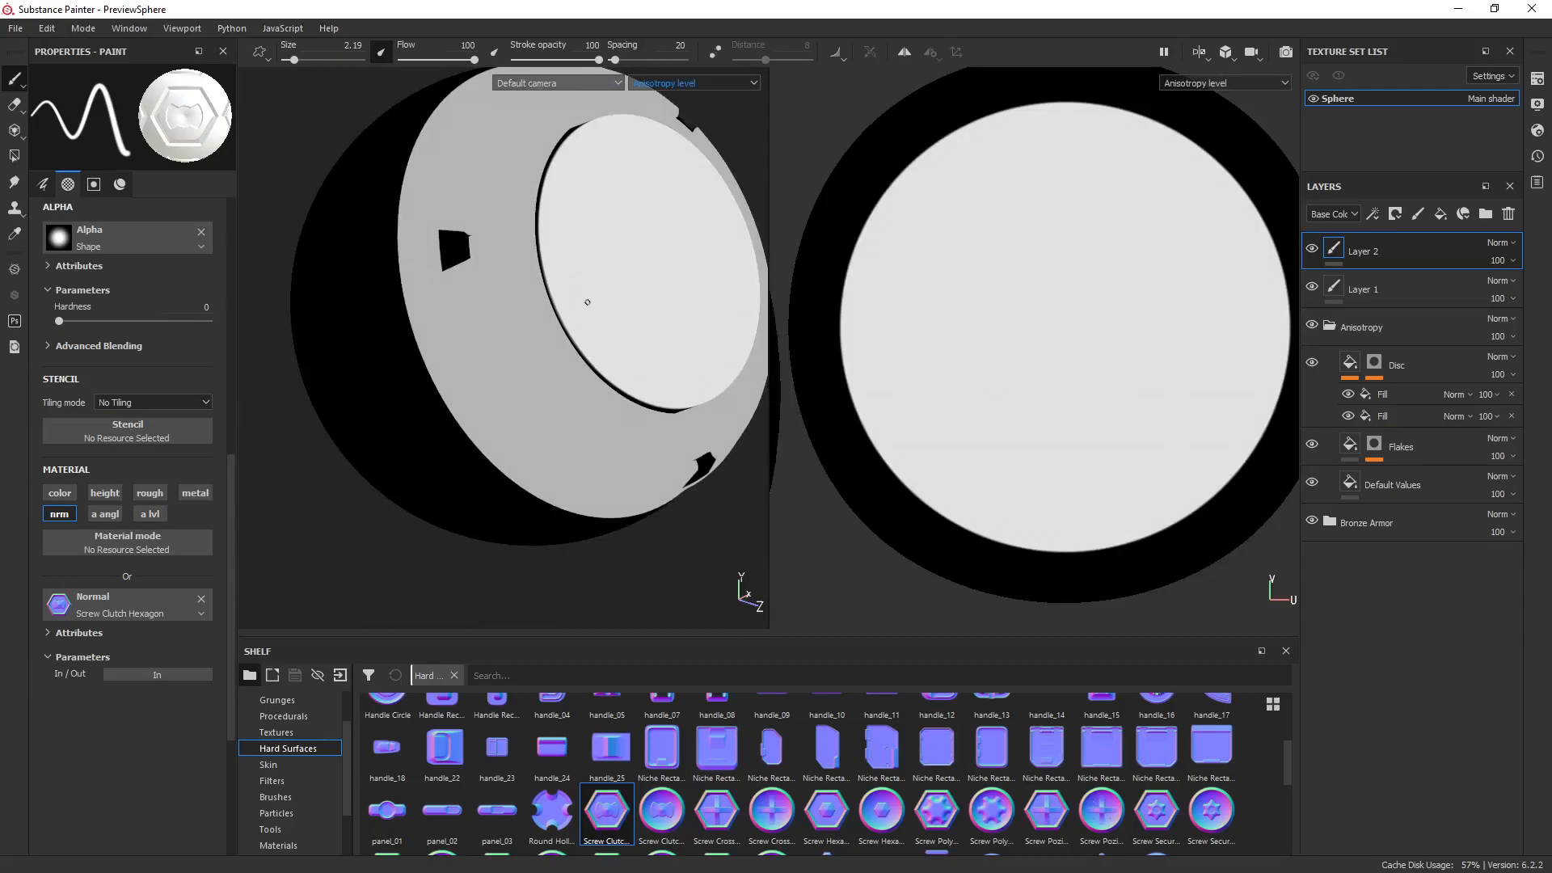
left_click_drag(612, 280, 586, 332, "alt")
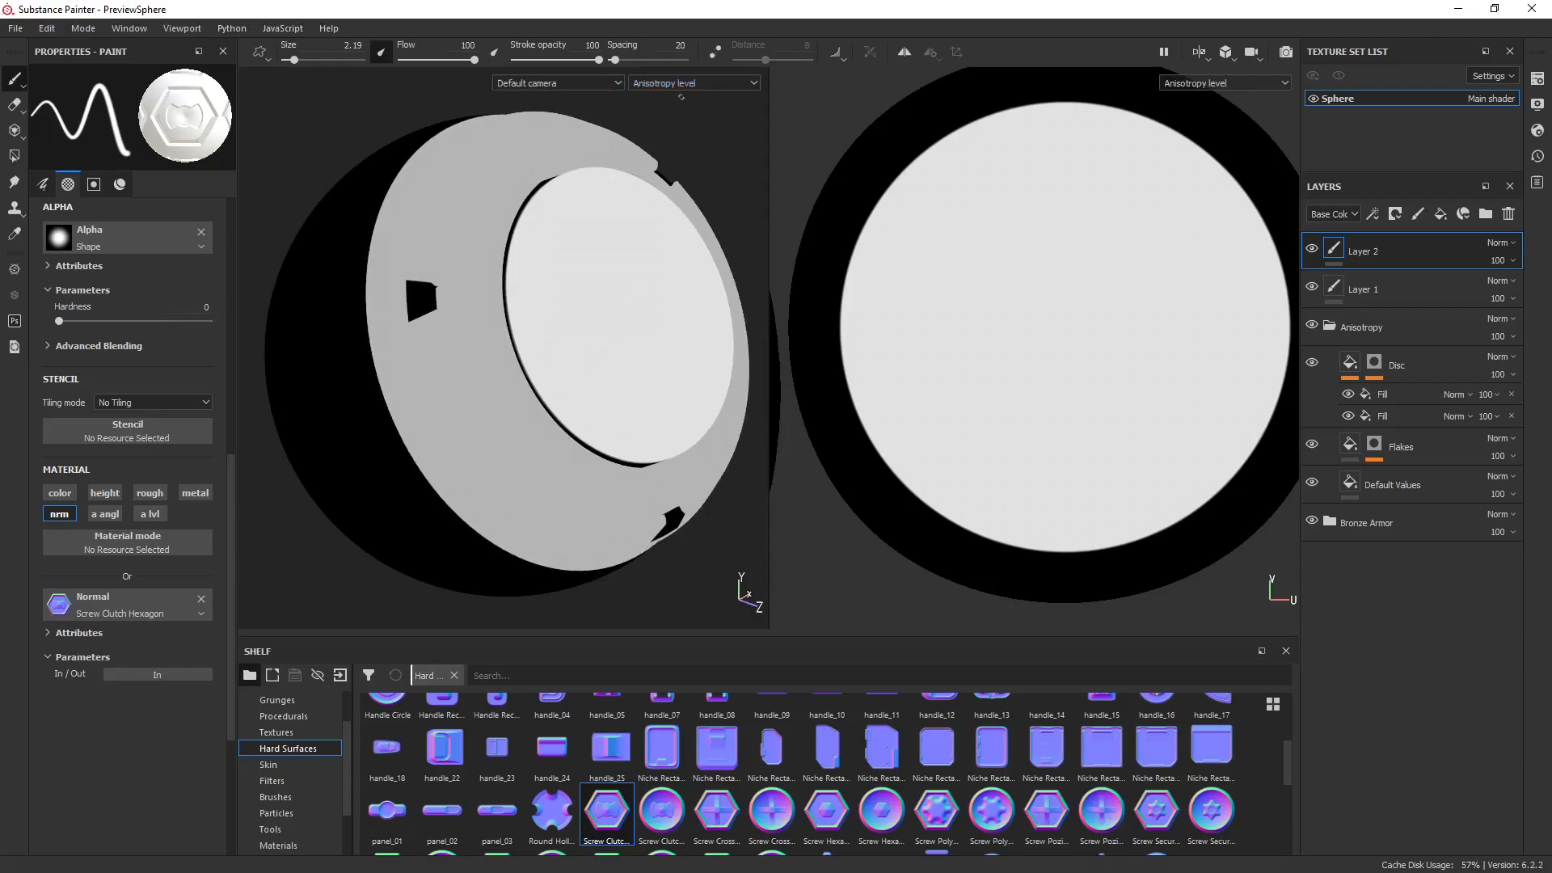
Show the Normal mesh map and inspect the baked recess and ring edges up close.
left_click(711, 83)
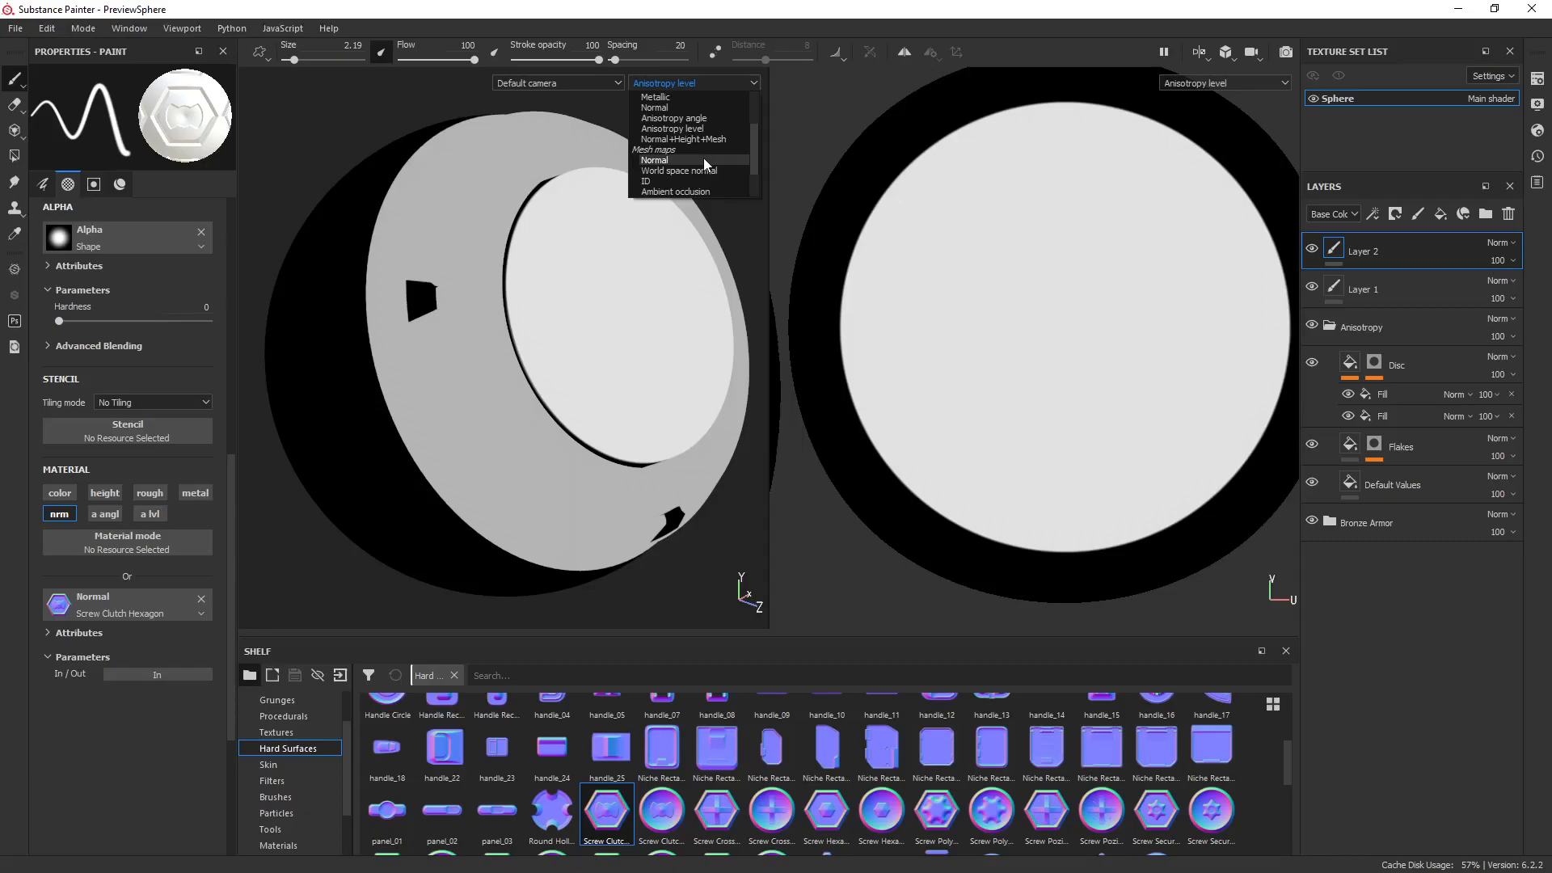
left_click(703, 160)
left_click_drag(489, 308, 628, 242, "alt")
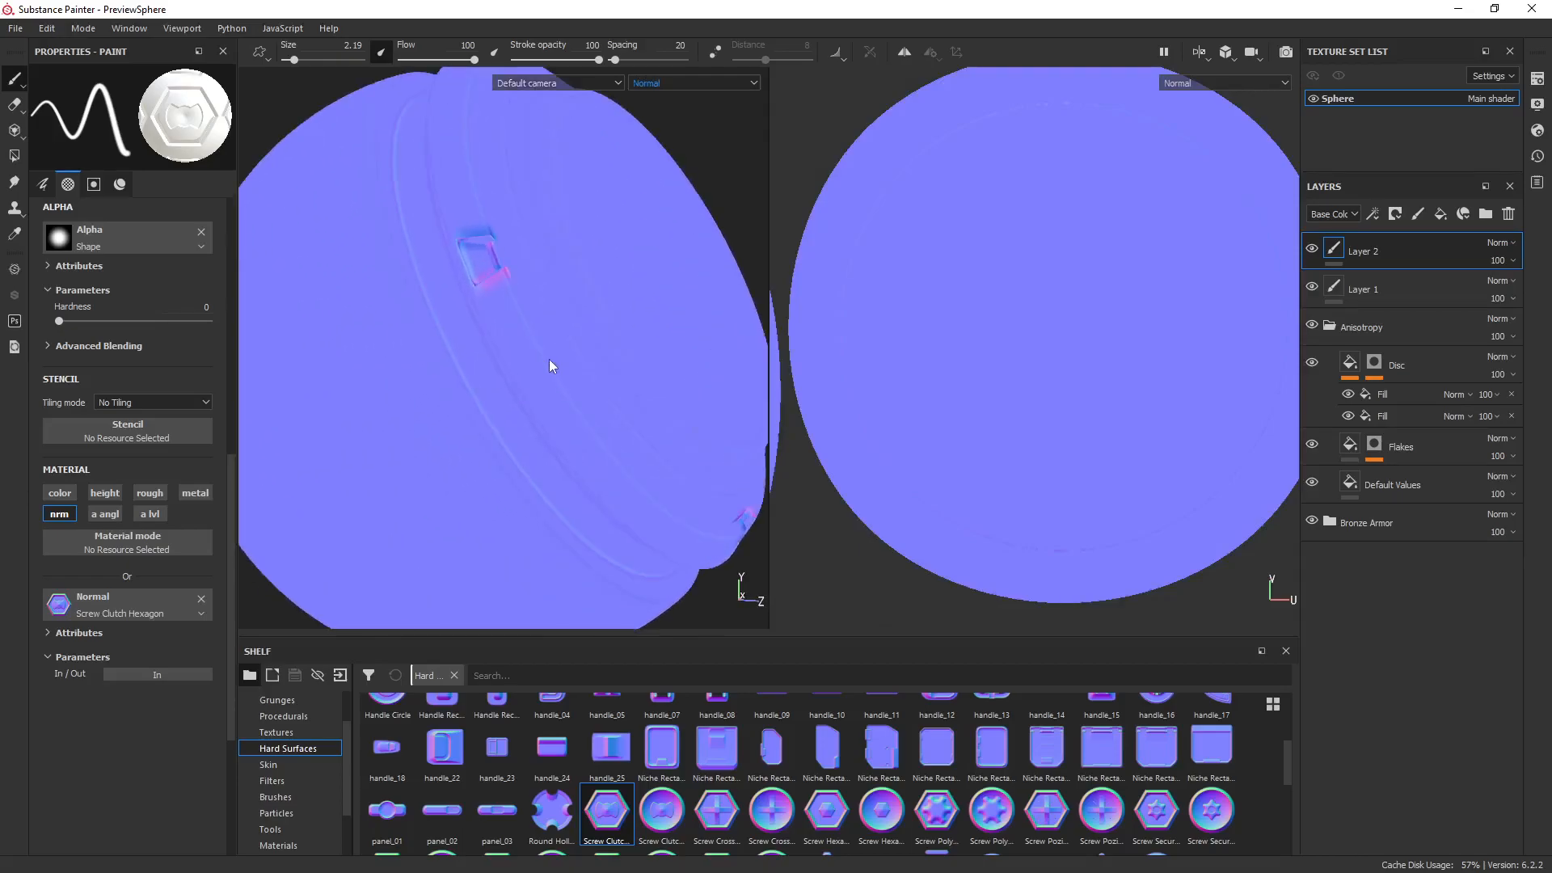
scroll(550, 359, "up", 5)
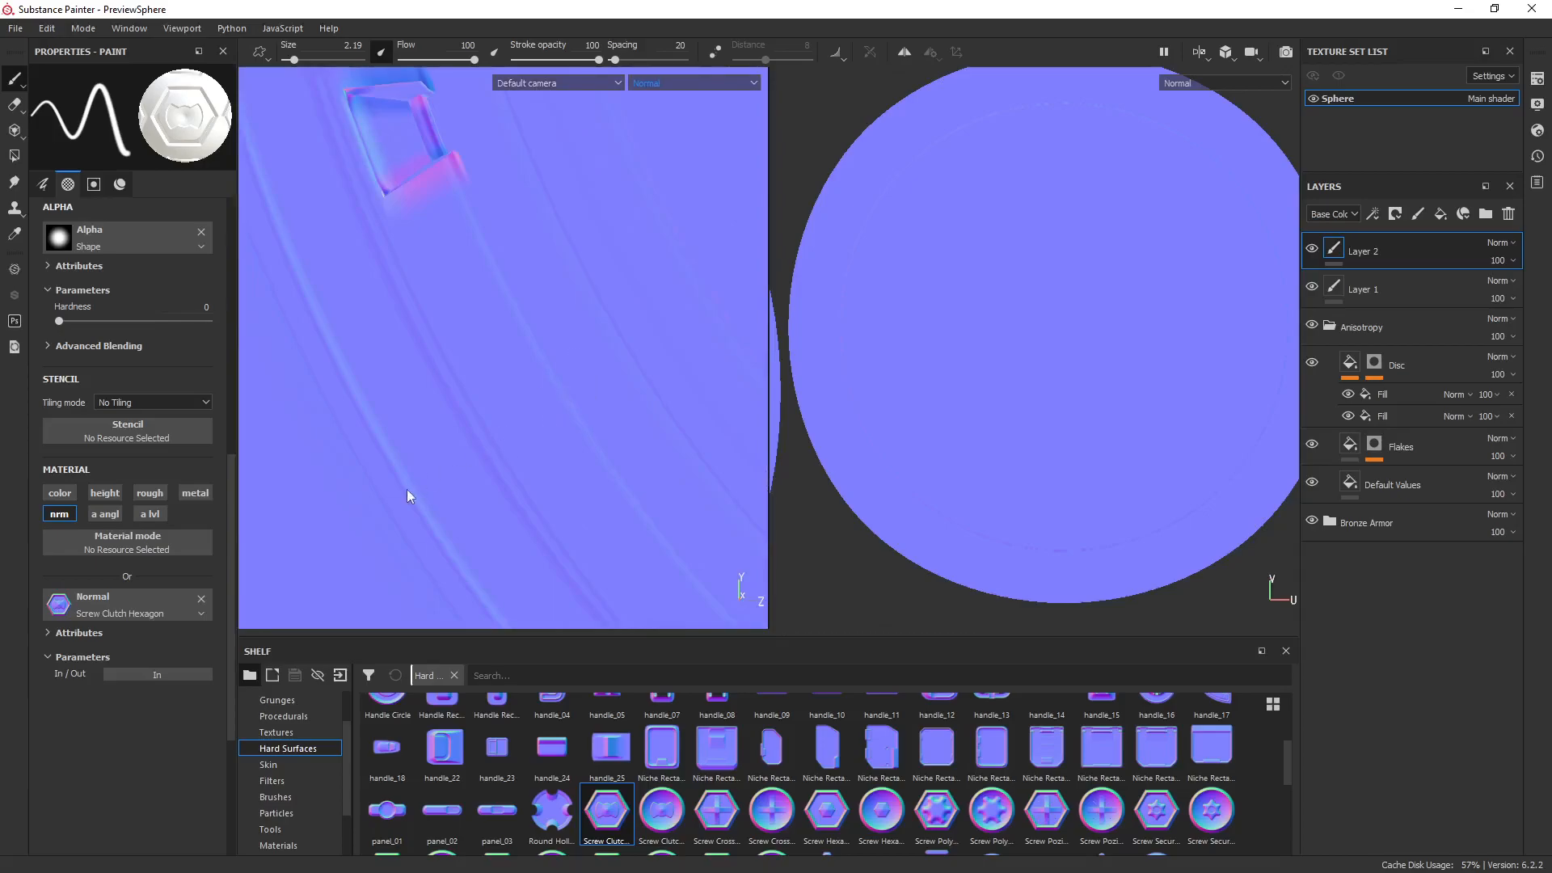
left_click_drag(593, 255, 527, 297, "alt")
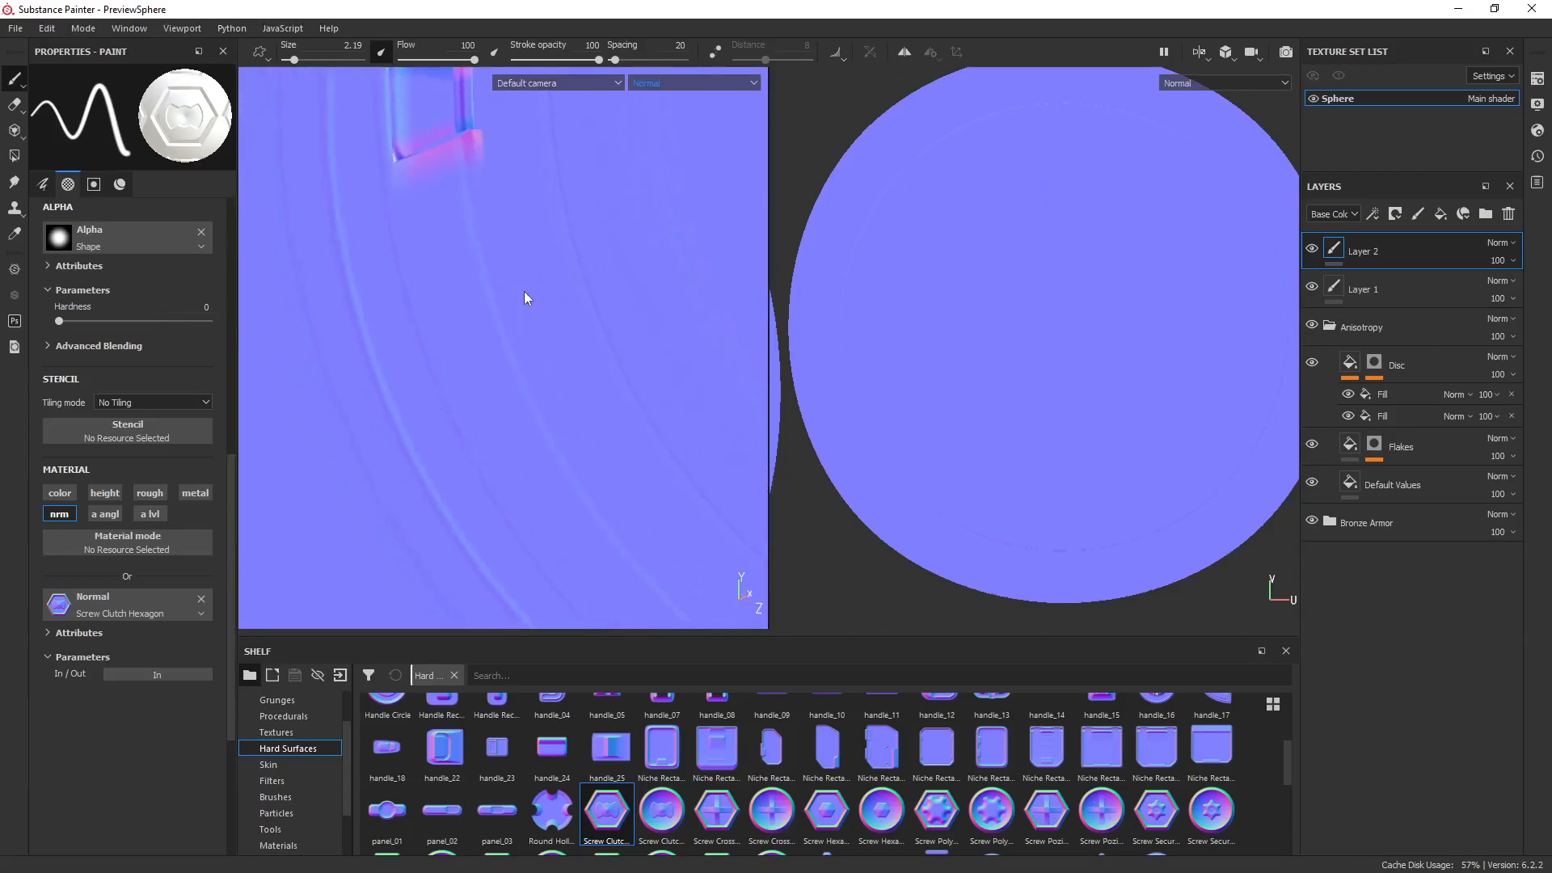
Show the World space normal mesh map and inspect how its colours follow the surface directions from several angles.
left_click(695, 82)
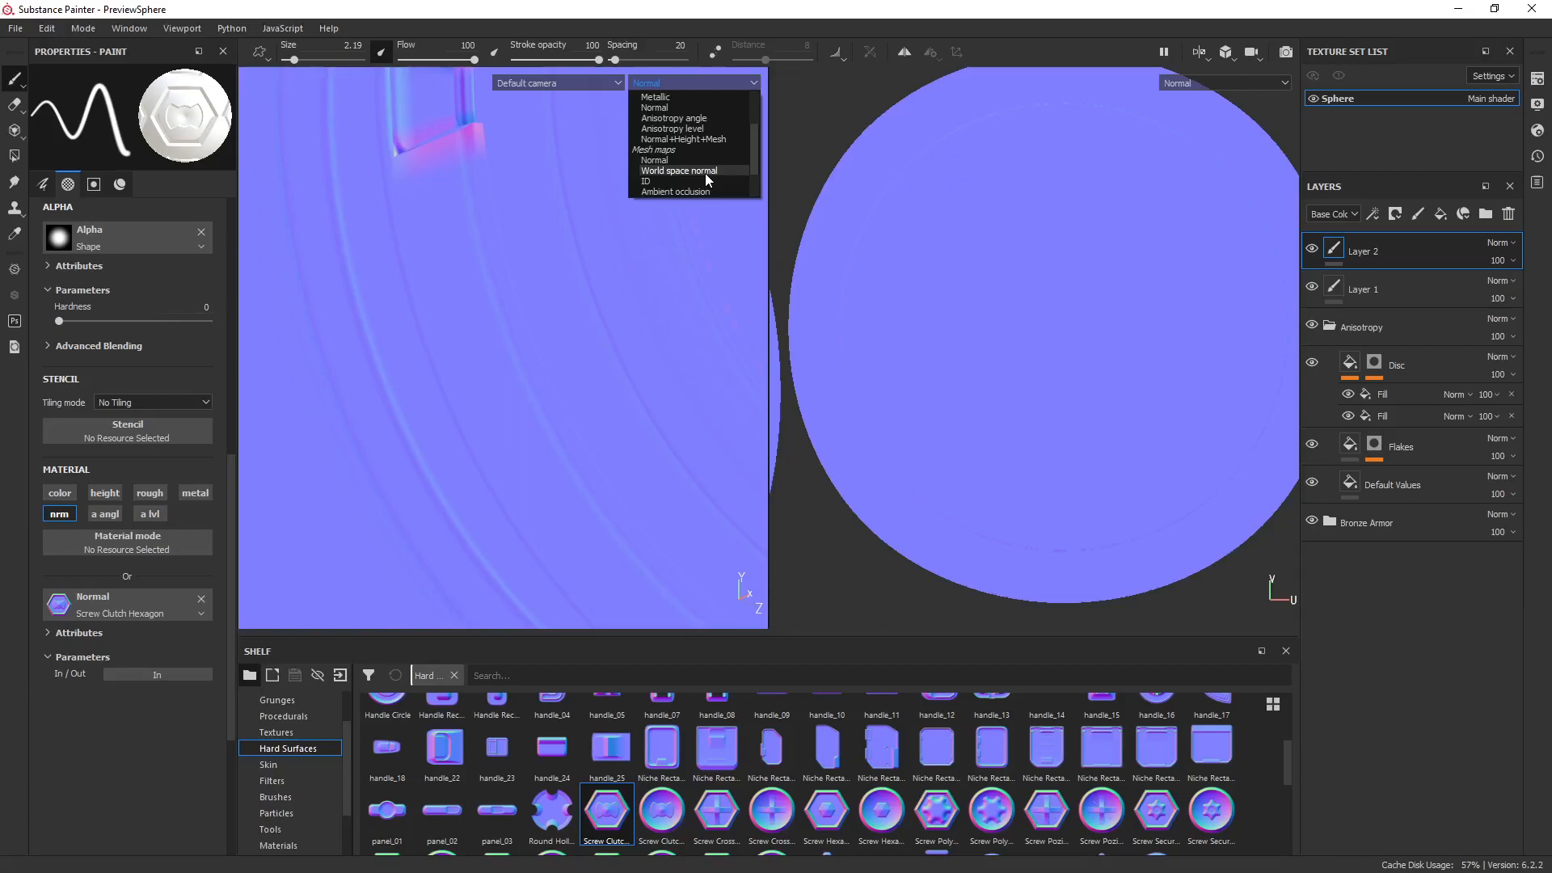
left_click(706, 173)
scroll(551, 313, "down", 5)
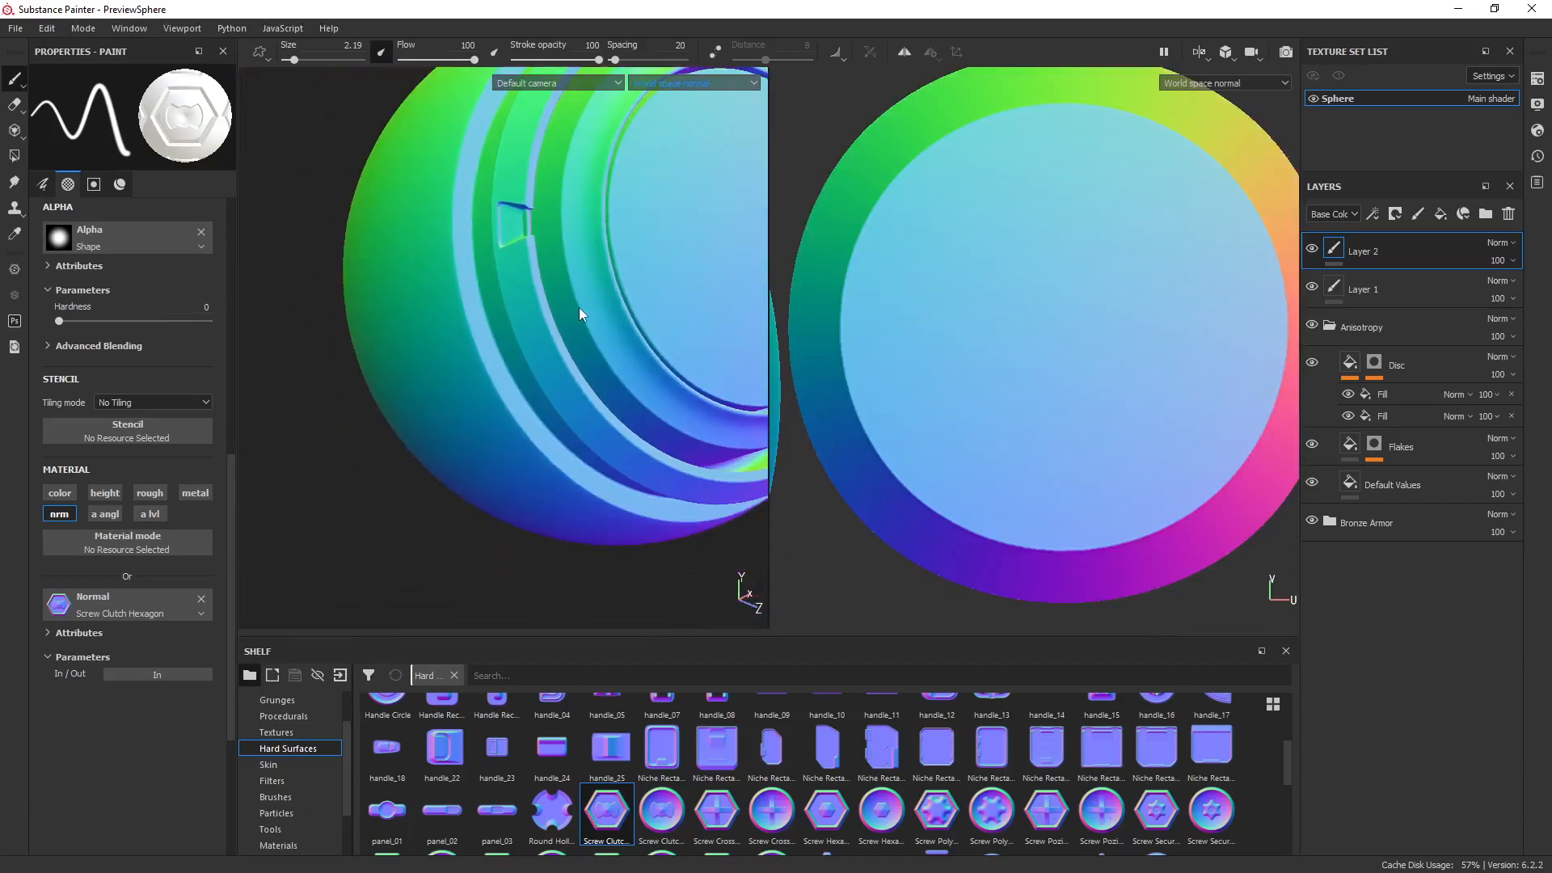
left_click_drag(579, 307, 603, 283, "alt")
mouse_move(603, 283)
middle_mouse_down("alt")
mouse_move(605, 319)
mouse_move(609, 281)
middle_mouse_up("alt")
scroll(608, 313, "up", 4)
left_click_drag(611, 286, 595, 264, "alt")
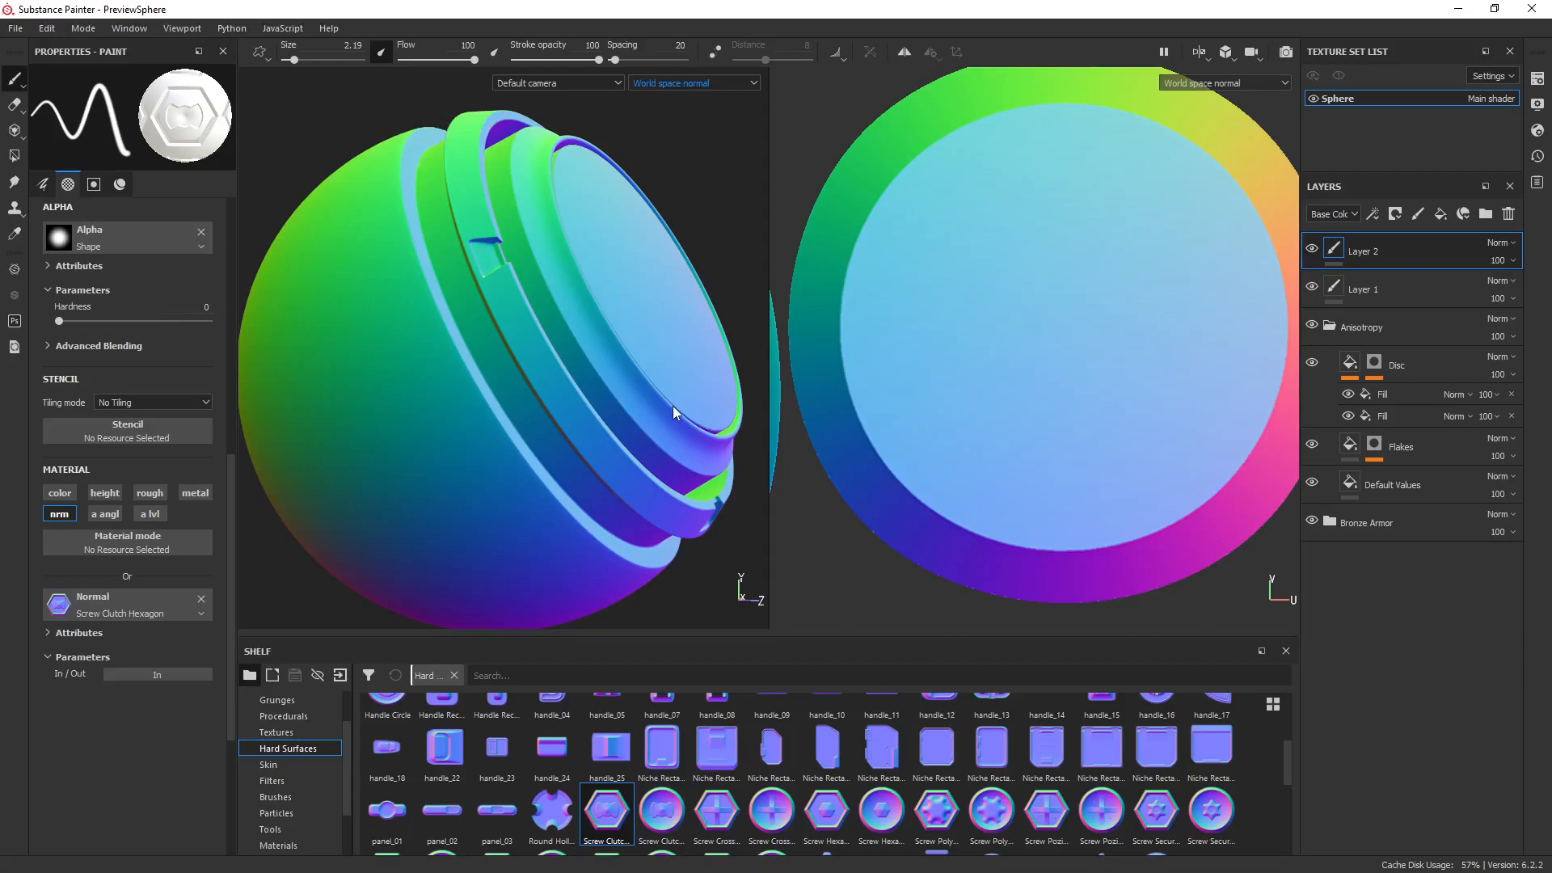
Show the ID mesh map on the preview sphere.
left_click(713, 84)
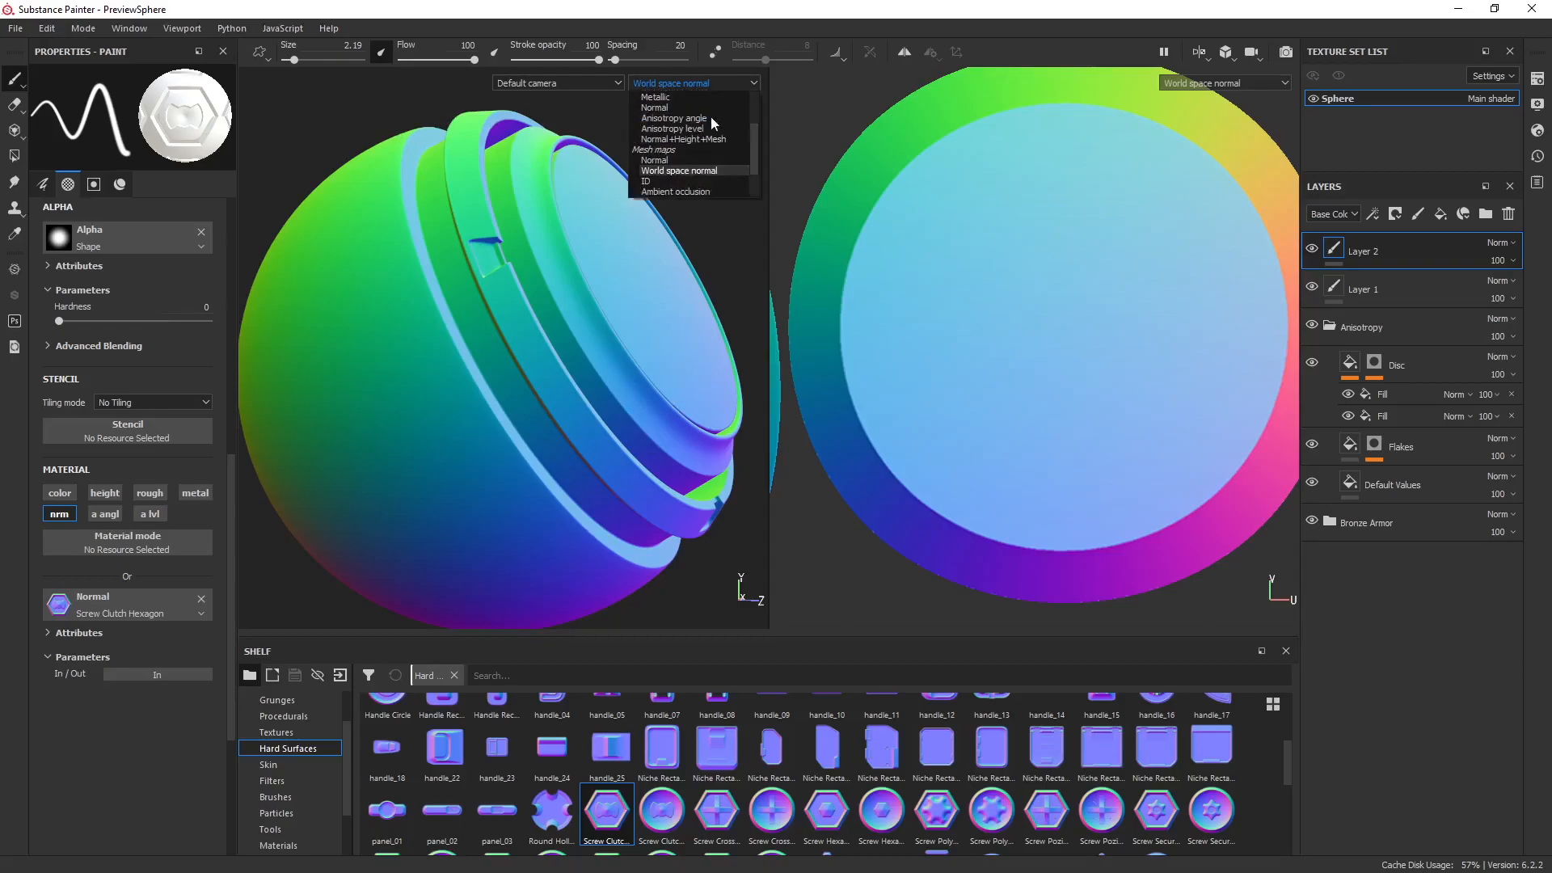
left_click(706, 180)
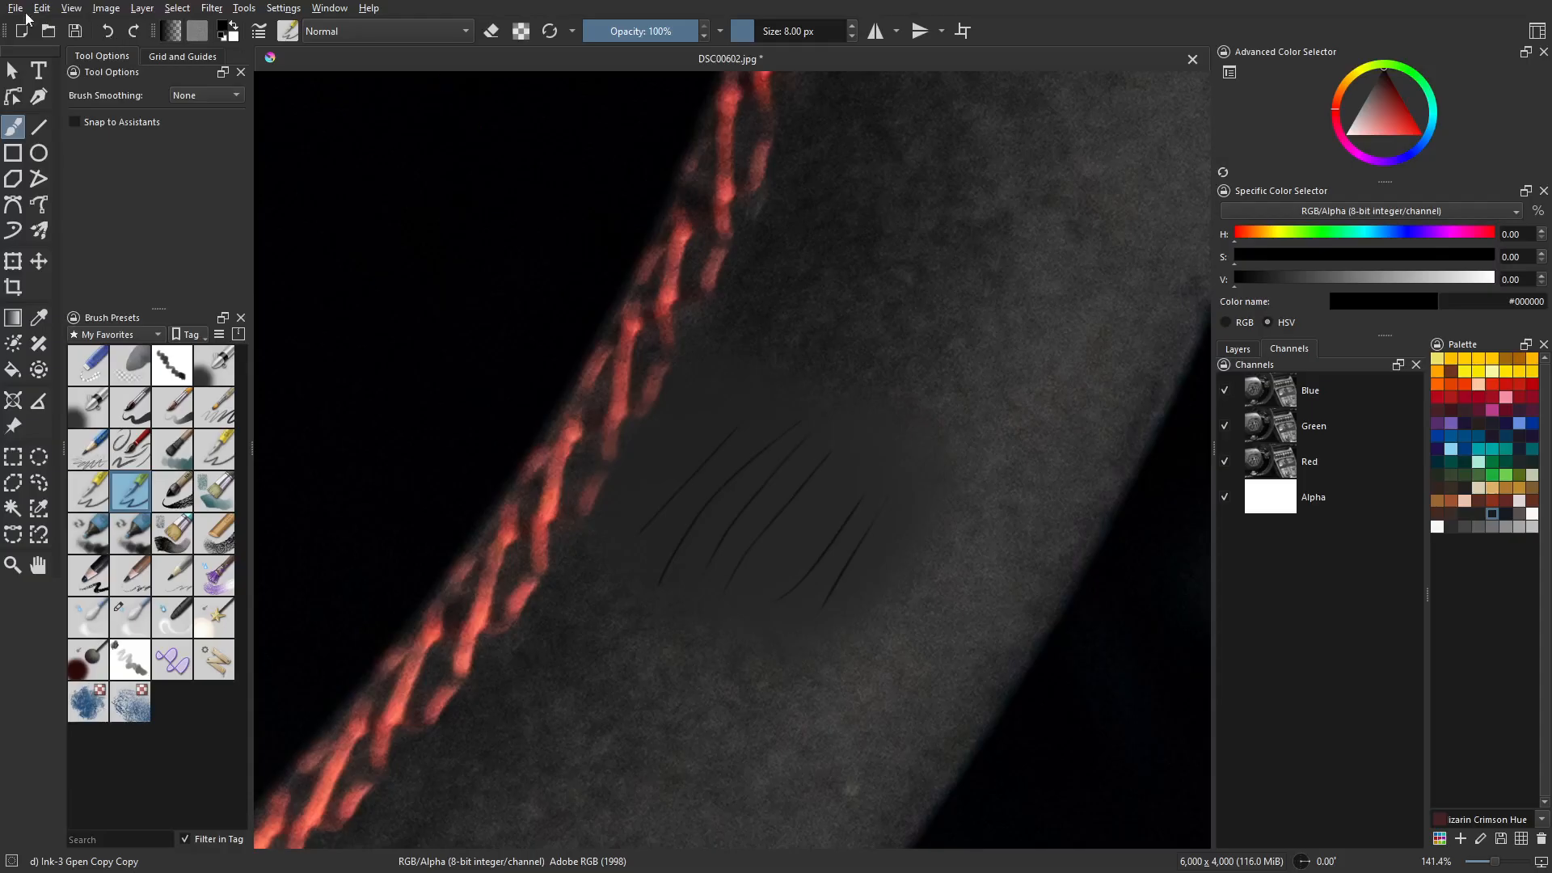
Switch to Krita and create a new 512 x 512 px document.
left_click(18, 10)
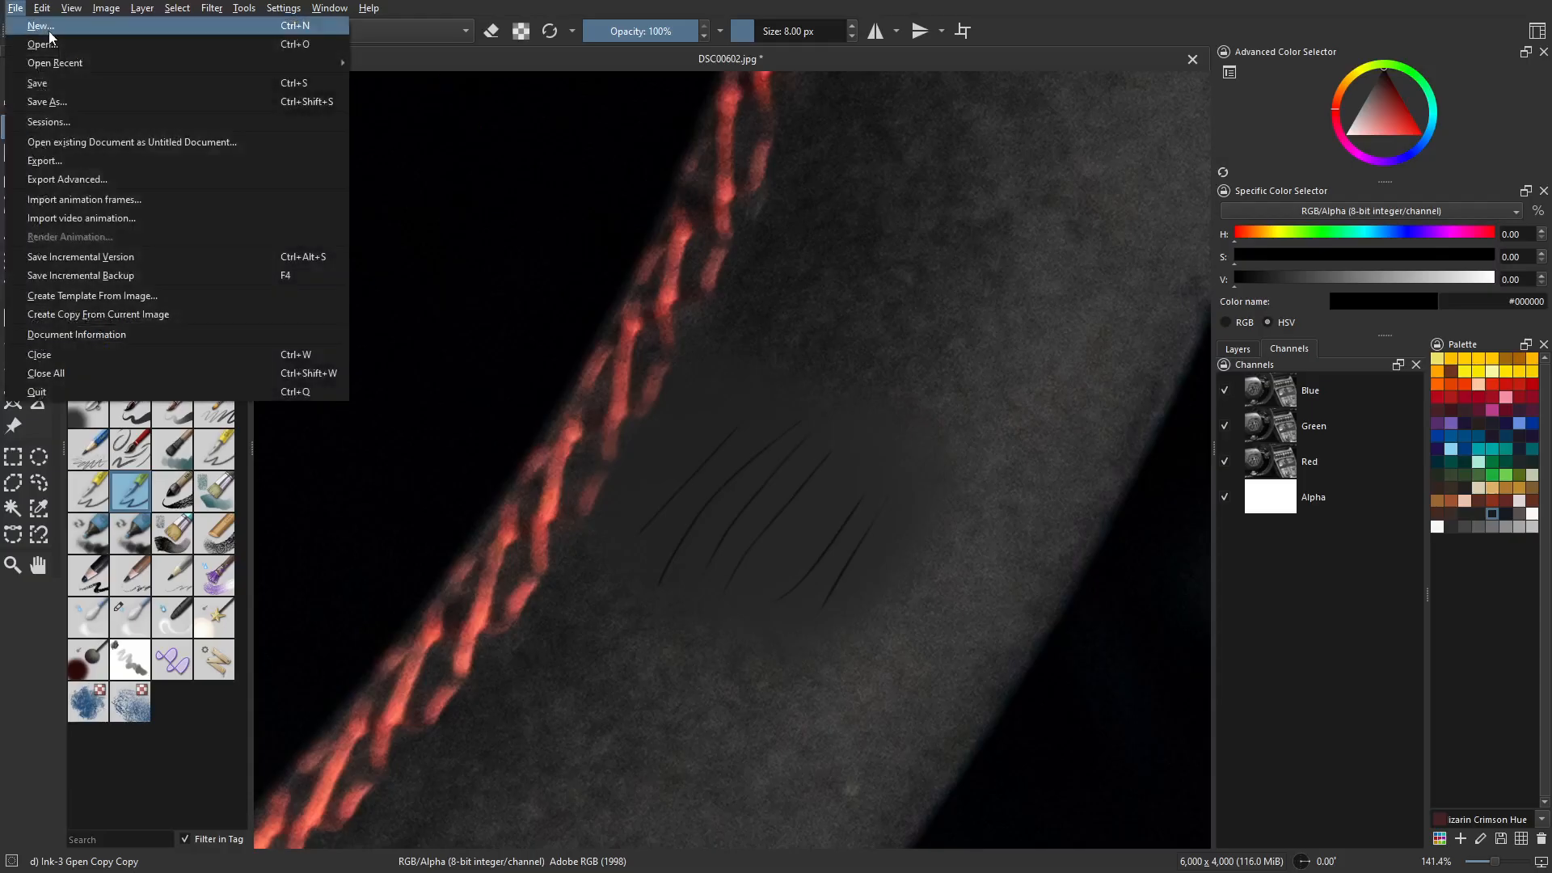
left_click(44, 26)
left_click(940, 621)
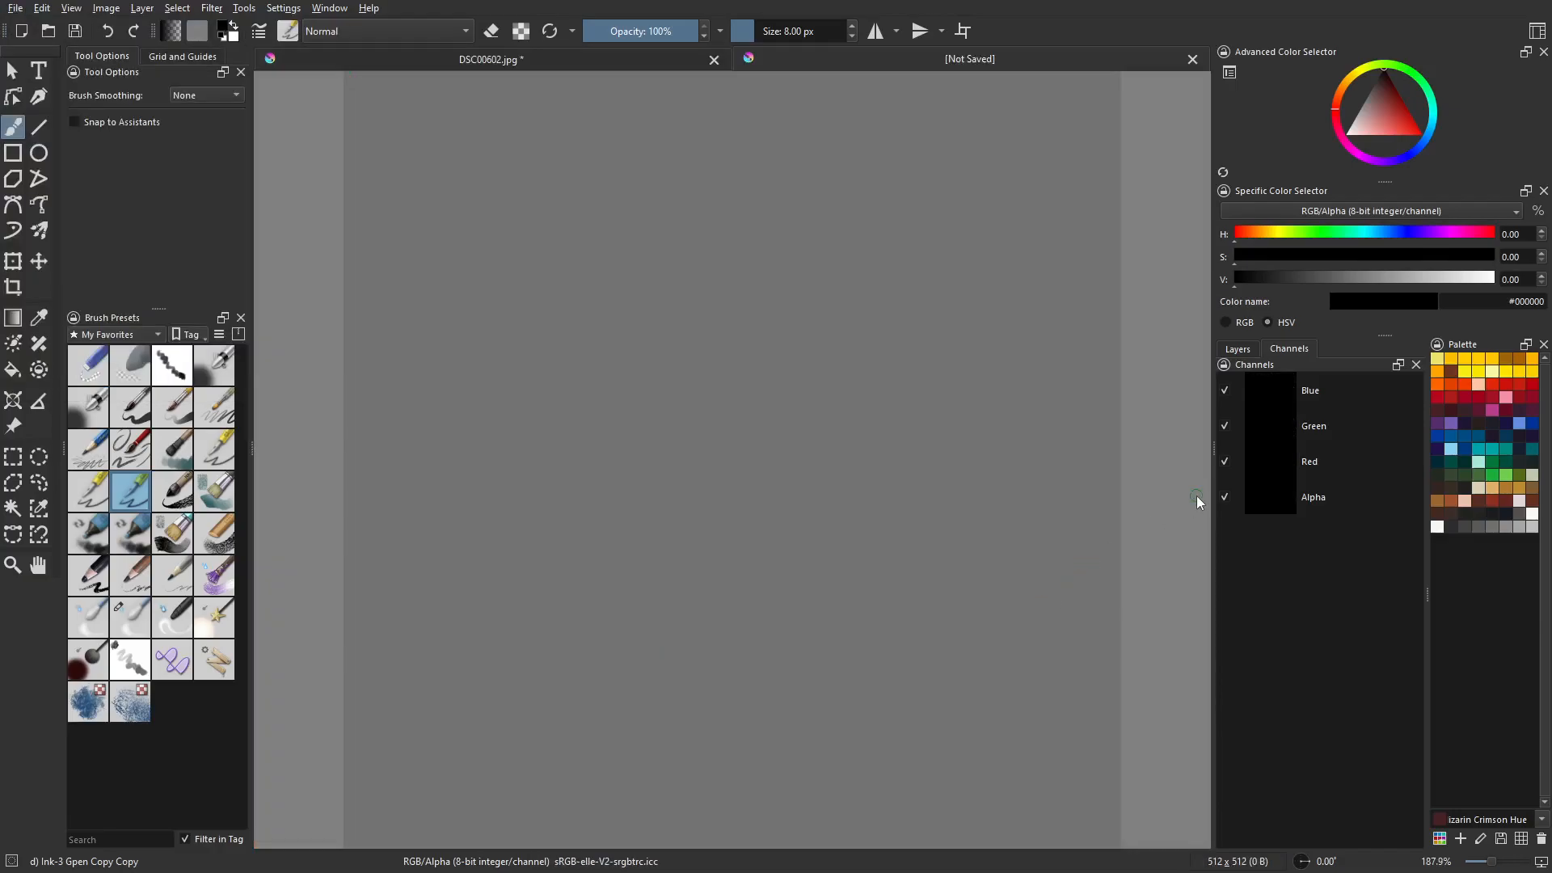
Paint overlapping yellow, red and blue patches near the middle of the canvas with a brush of about 31 px.
left_click(1477, 374)
mouse_move(627, 449)
left_mouse_down("shift")
mouse_move(671, 448)
mouse_move(475, 483)
left_mouse_up("shift")
mouse_move(577, 398)
left_mouse_down()
mouse_move(572, 357)
mouse_move(589, 347)
mouse_move(565, 406)
mouse_move(625, 327)
mouse_move(565, 433)
left_mouse_up()
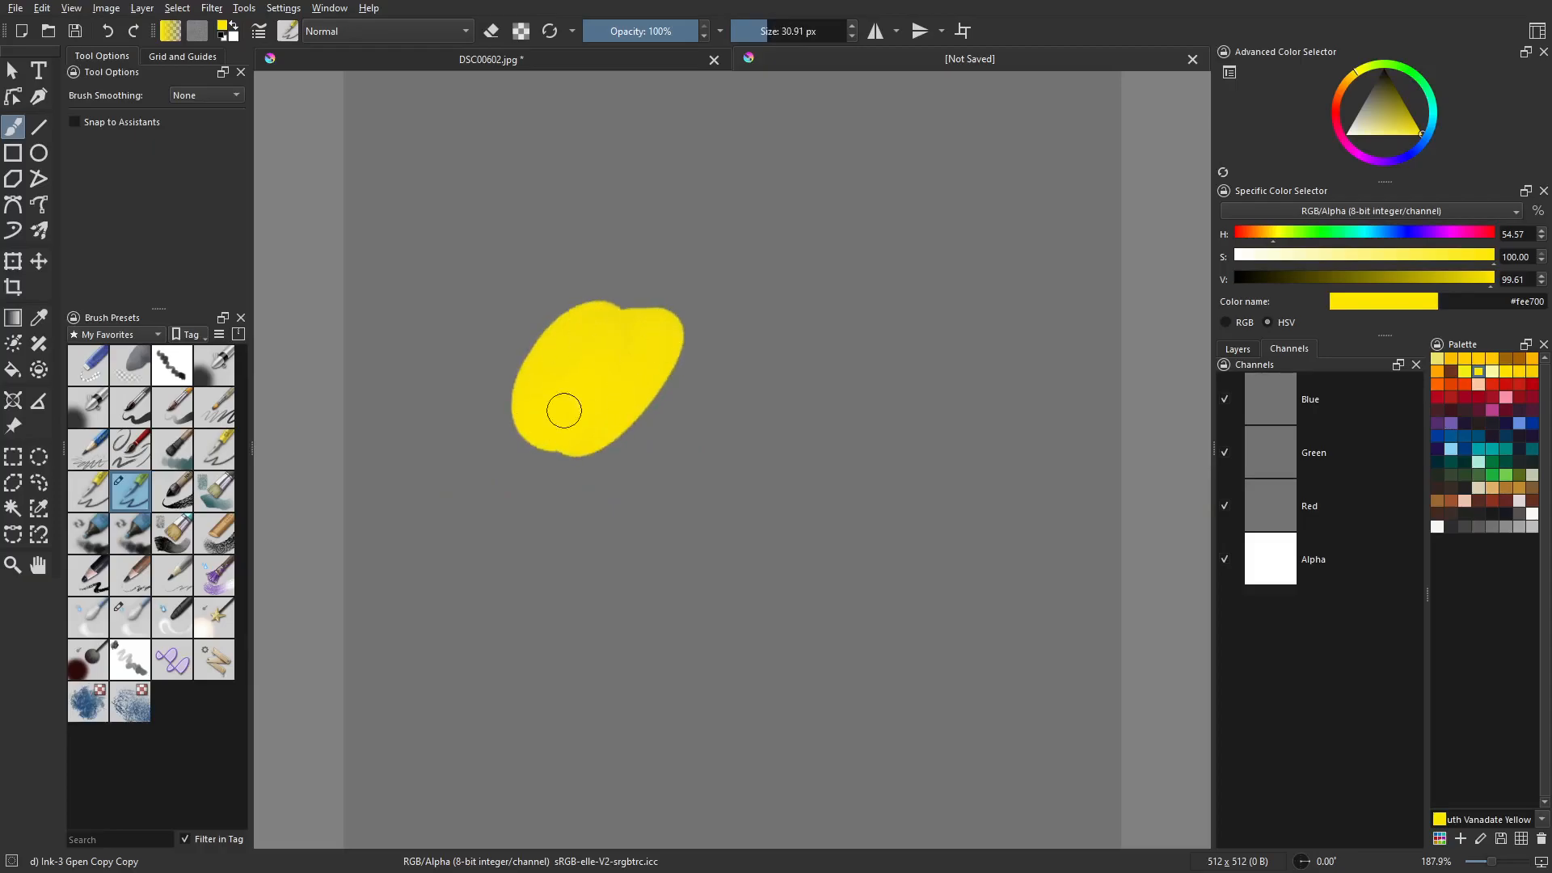
left_click(1506, 383)
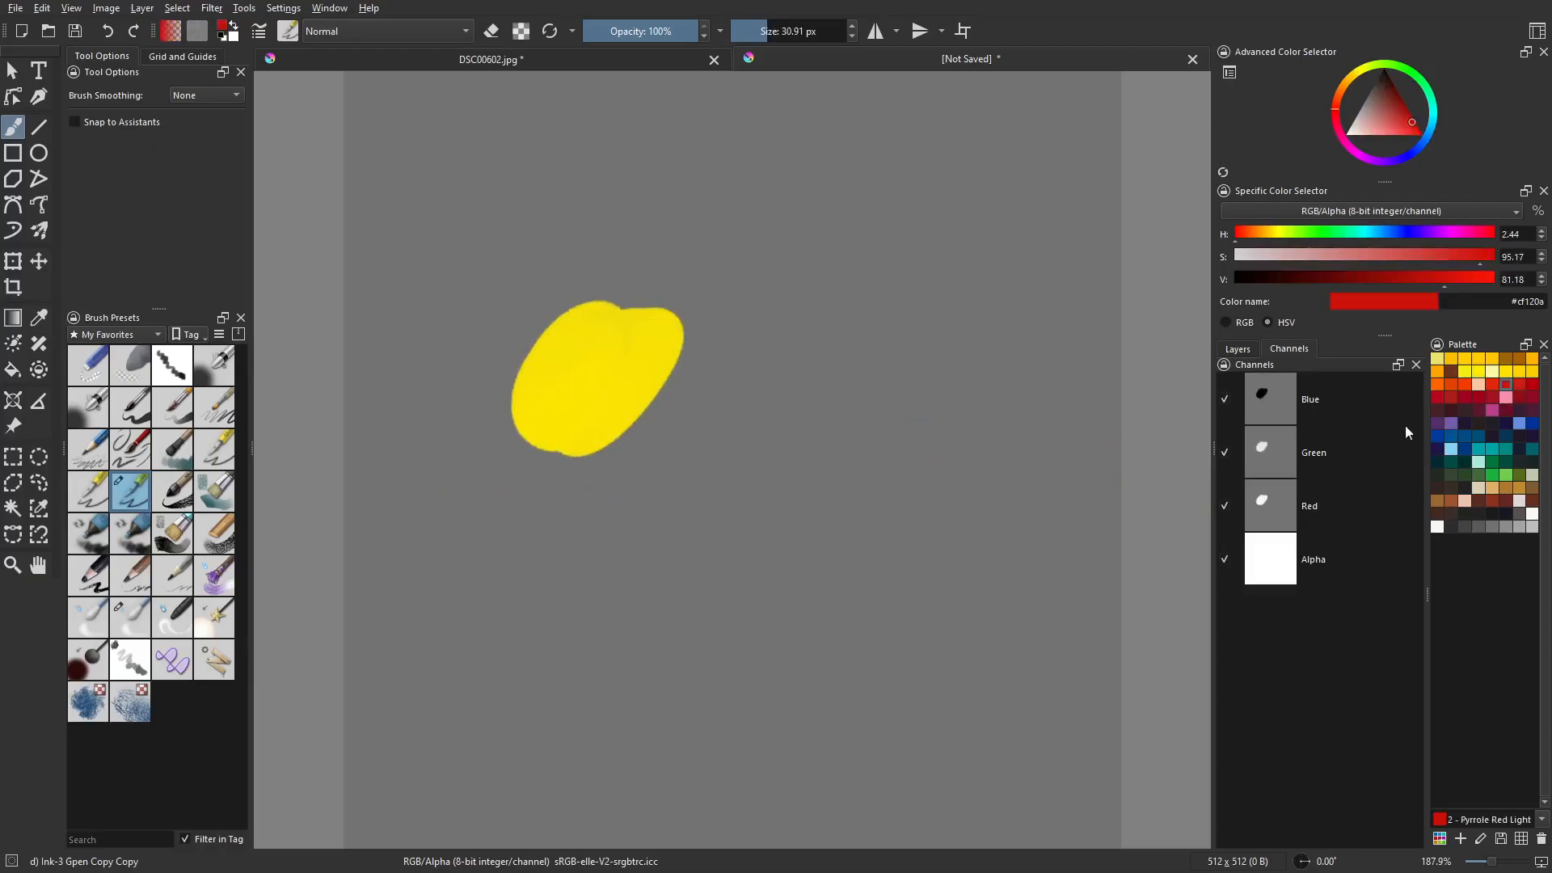
mouse_move(638, 473)
left_mouse_down()
mouse_move(627, 453)
mouse_move(691, 388)
mouse_move(722, 404)
mouse_move(671, 383)
mouse_move(629, 437)
mouse_move(654, 409)
left_mouse_up()
mouse_move(648, 401)
left_mouse_down()
mouse_move(669, 371)
mouse_move(665, 423)
mouse_move(696, 477)
left_mouse_up()
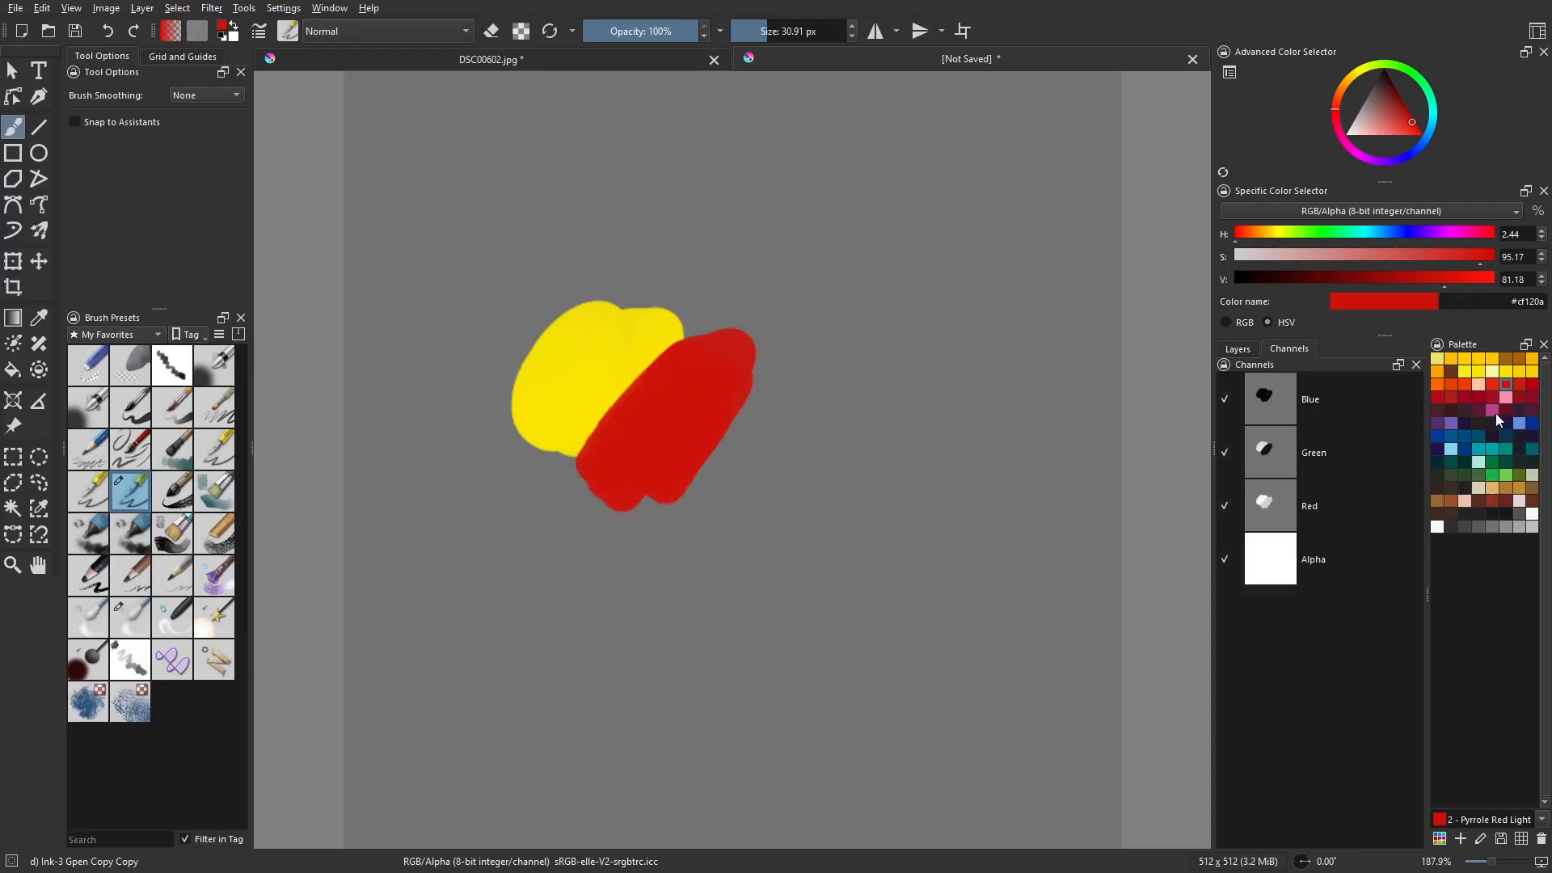
left_click(1464, 449)
mouse_move(613, 529)
left_mouse_down()
mouse_move(575, 497)
mouse_move(570, 456)
mouse_move(513, 469)
mouse_move(627, 490)
mouse_move(693, 463)
mouse_move(570, 525)
left_mouse_up()
Draw an open green ring across the three colour patches with a brush of about 6.7 px.
left_click(1498, 476)
left_click_drag(664, 458, 630, 471, "shift")
mouse_move(669, 398)
left_mouse_down()
mouse_move(585, 394)
mouse_move(634, 493)
mouse_move(712, 420)
left_mouse_up()
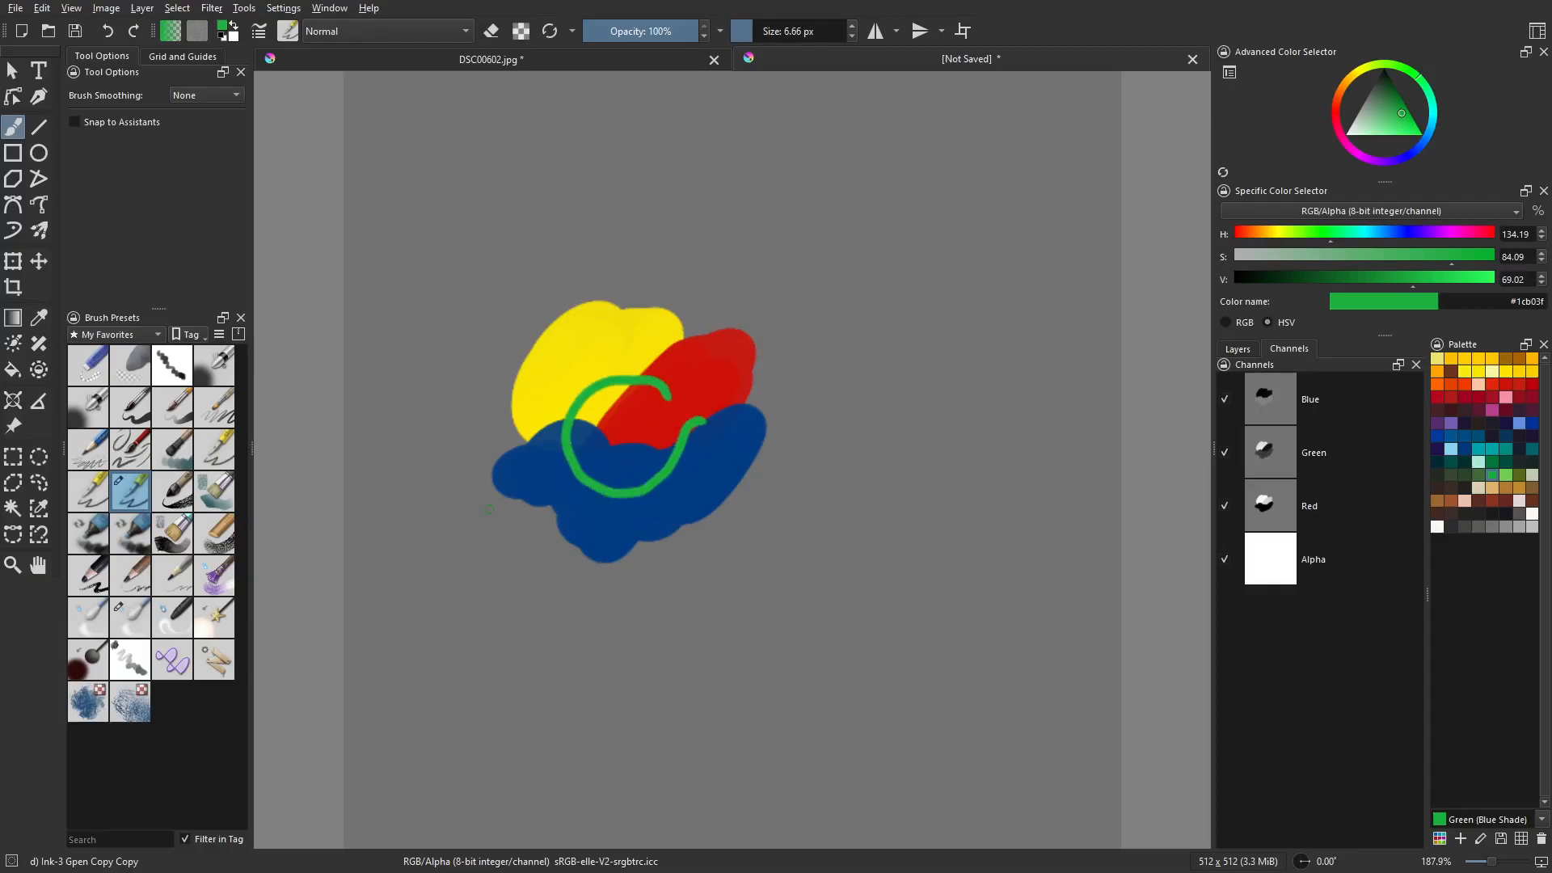
Select individual colour regions with the contiguous selection tool, add further regions to the selection, and deselect everything.
left_click(12, 507)
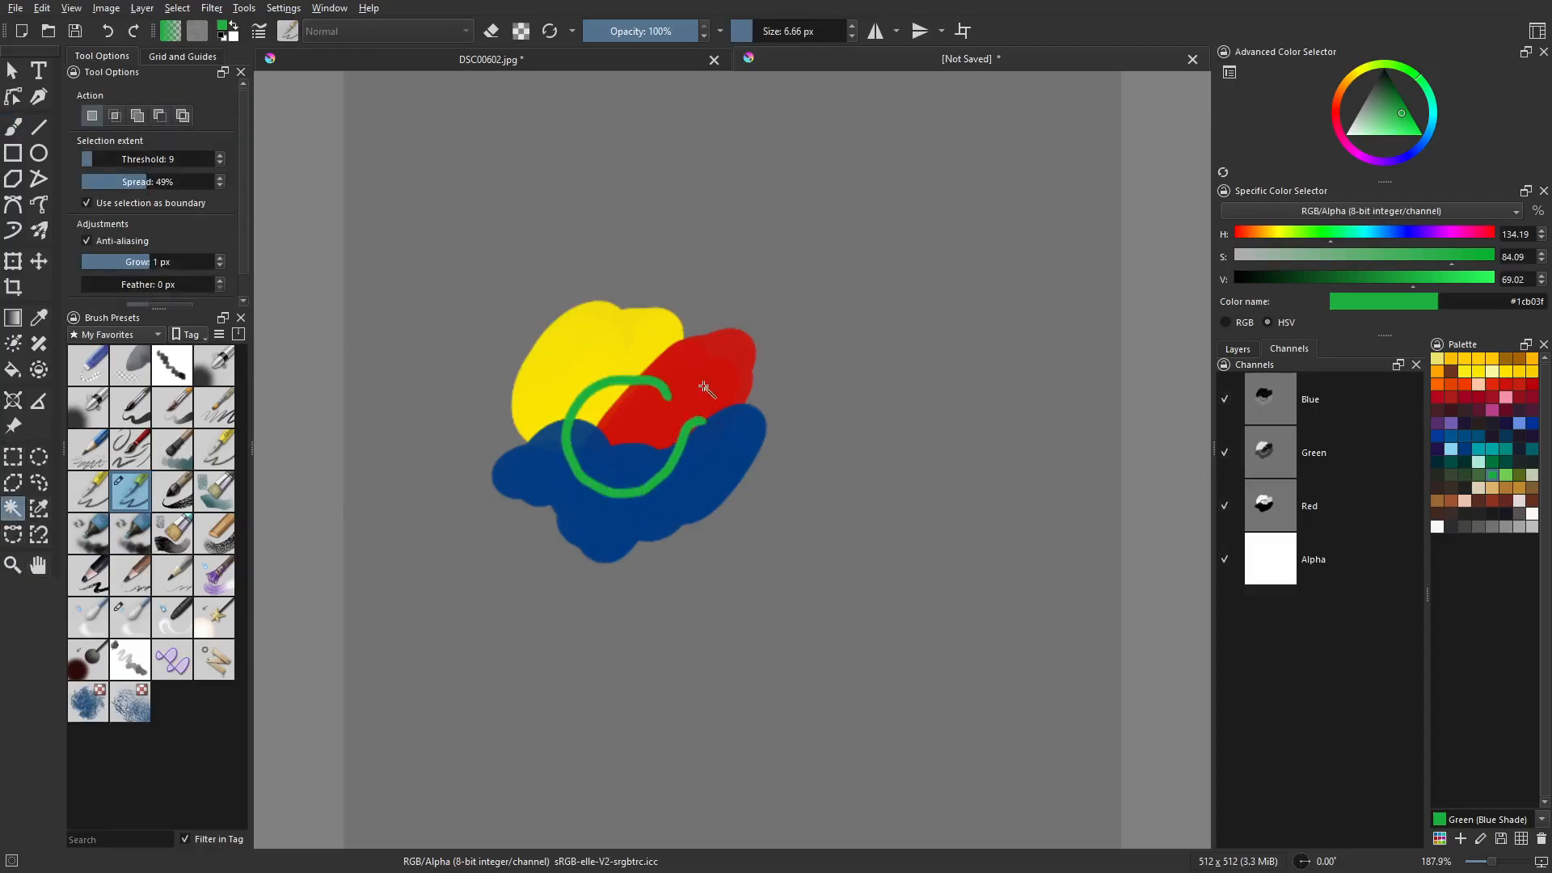
left_click(574, 404)
left_click(584, 481)
left_click(546, 390)
left_click(663, 414)
left_click(715, 480)
left_click(595, 448, "shift")
left_click(550, 436, "shift")
left_click(582, 430, "shift")
key("ctrl+shift+a")
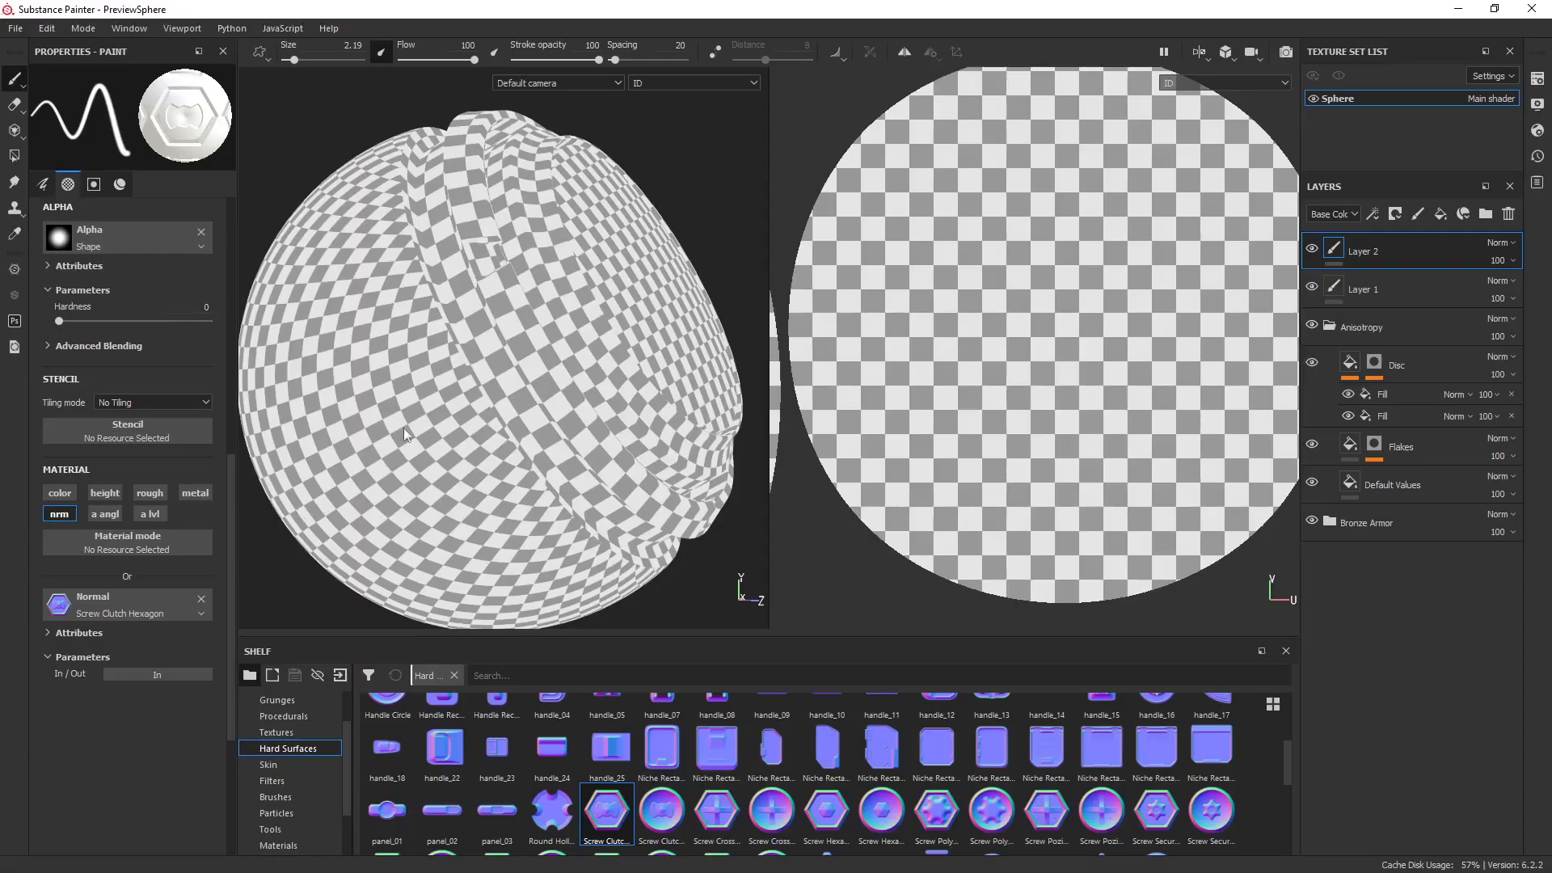
Switch to Substance Painter and review the list of mesh maps available for the viewport.
left_click(687, 85)
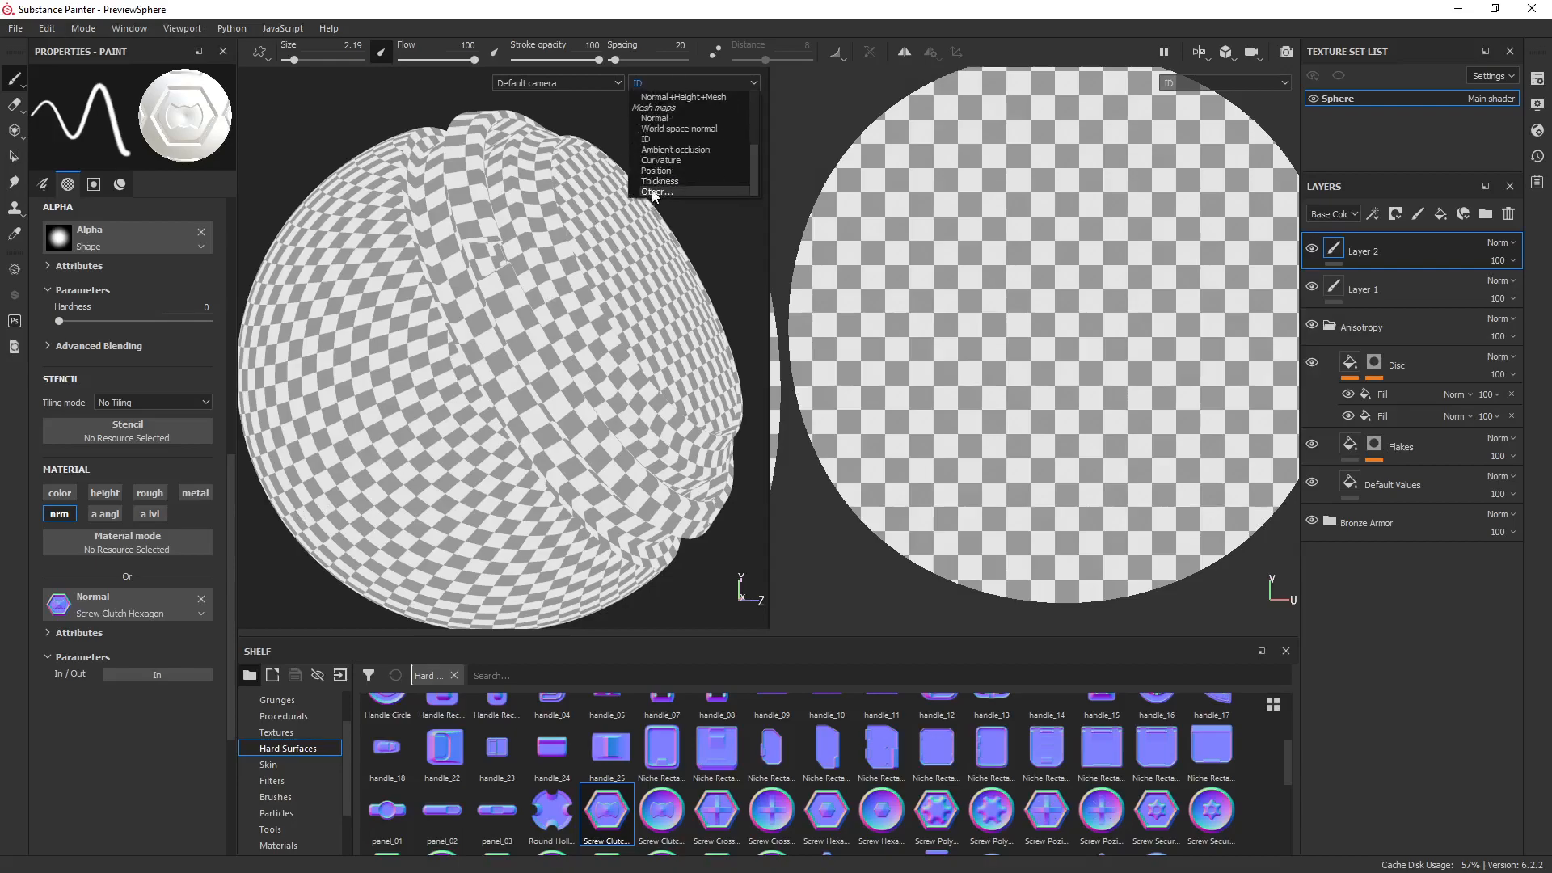
left_click(689, 87)
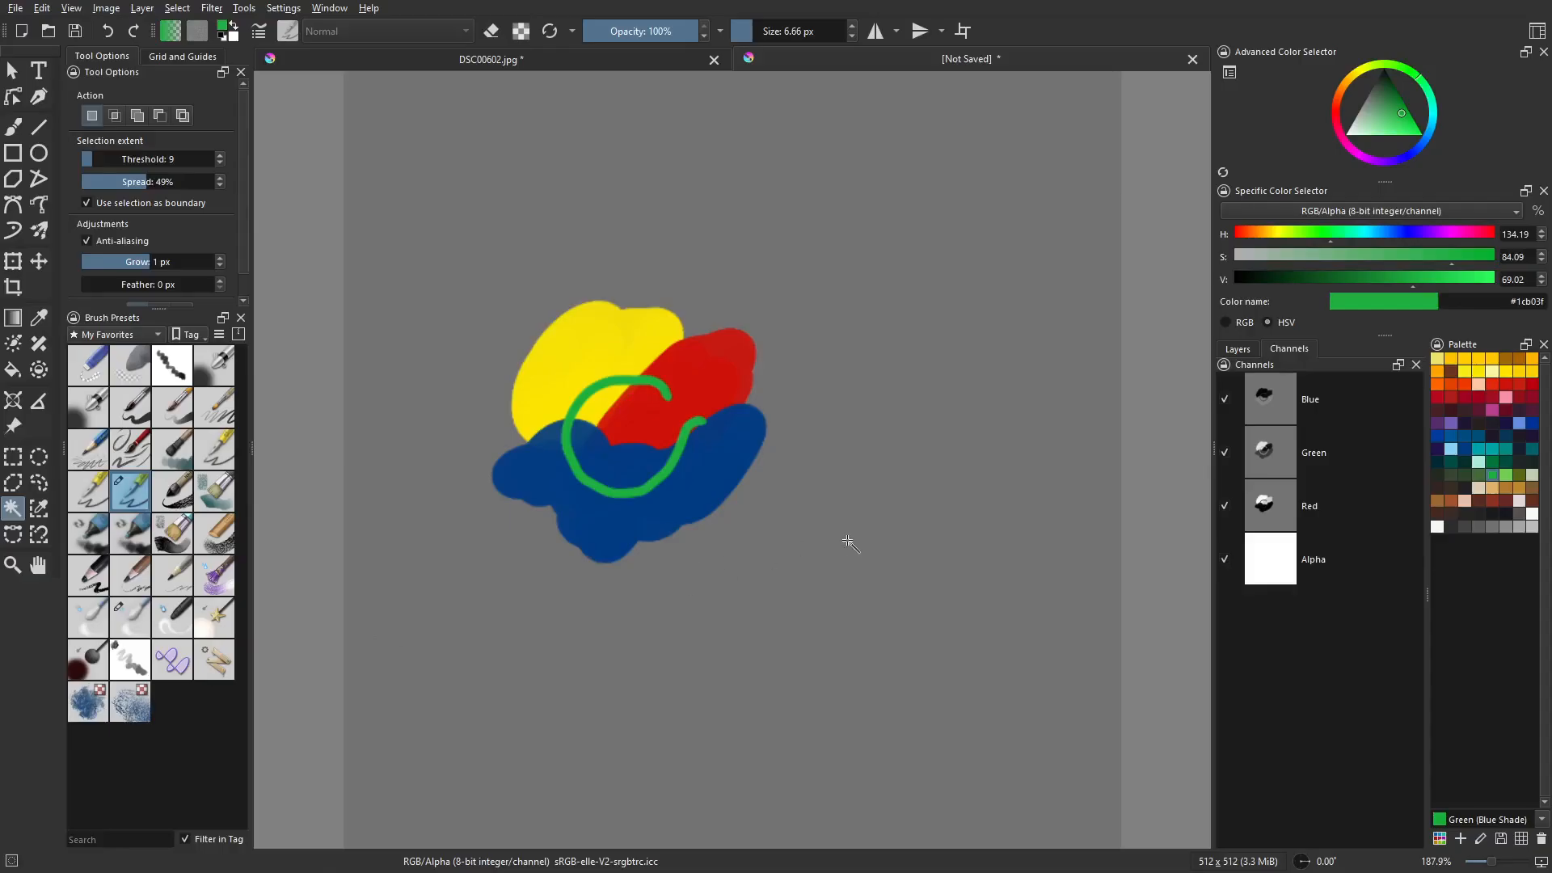
Switch to Krita, add a new paint layer above Paint Layer 1, and pick the dark Smalt Hue for the brush.
key("b")
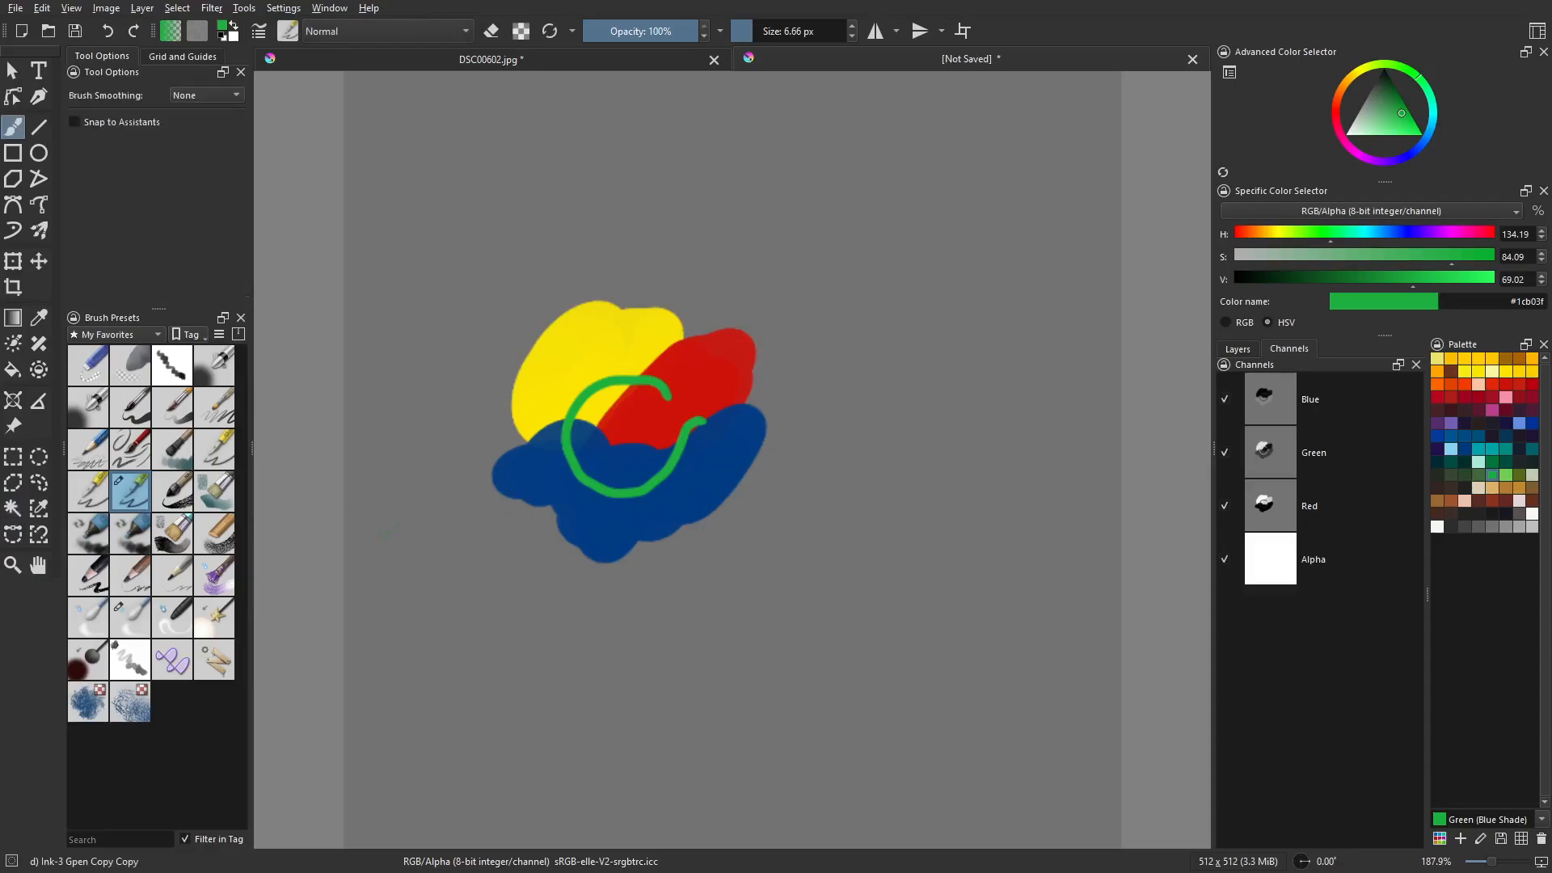
left_click(1242, 350)
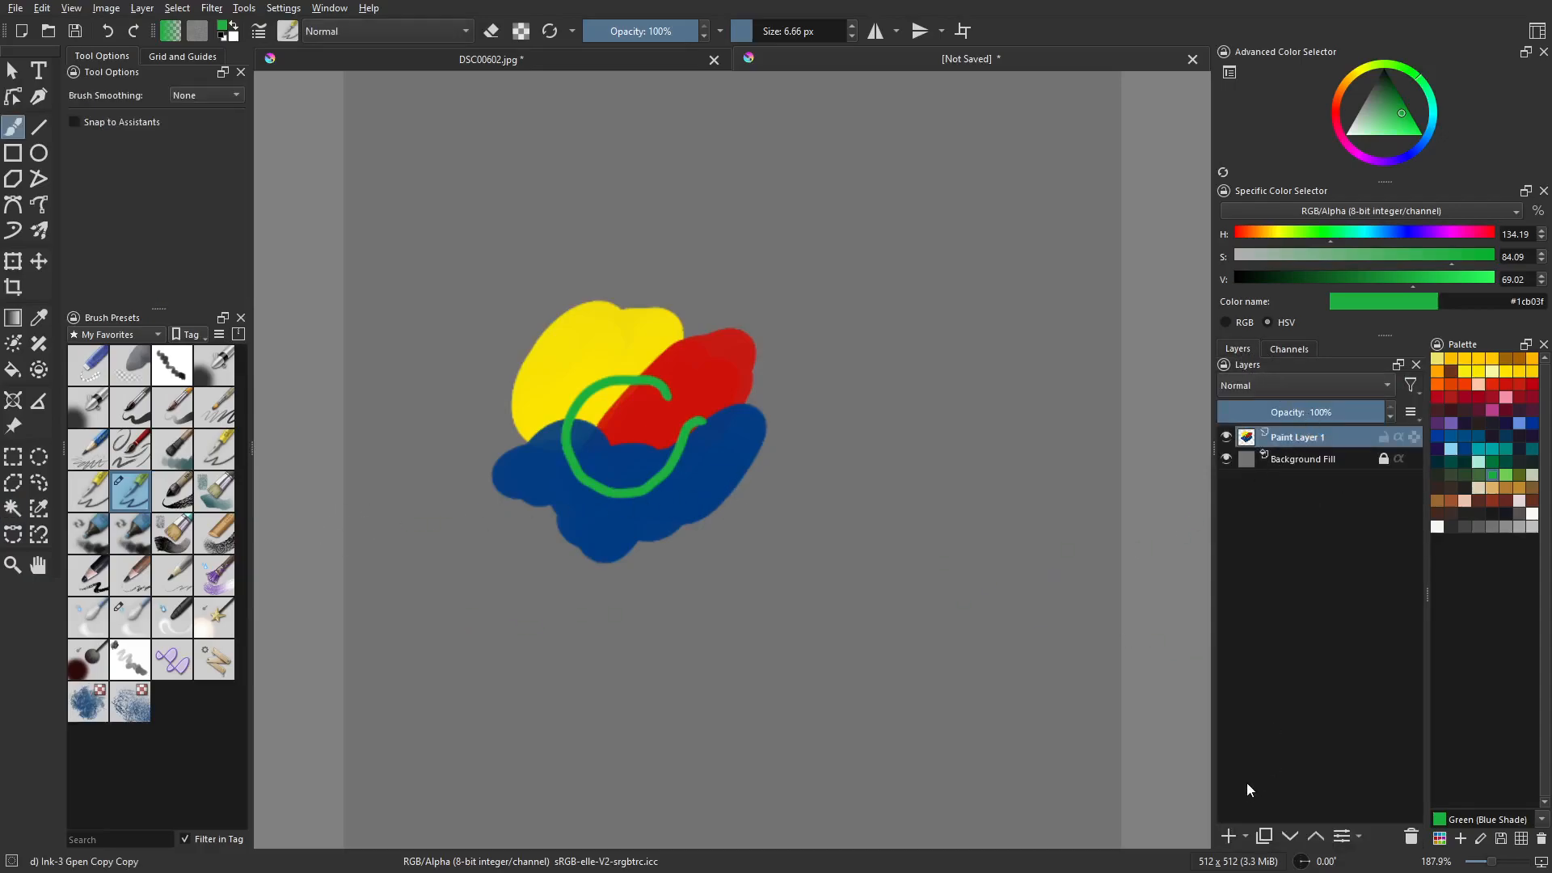
left_click(1229, 836)
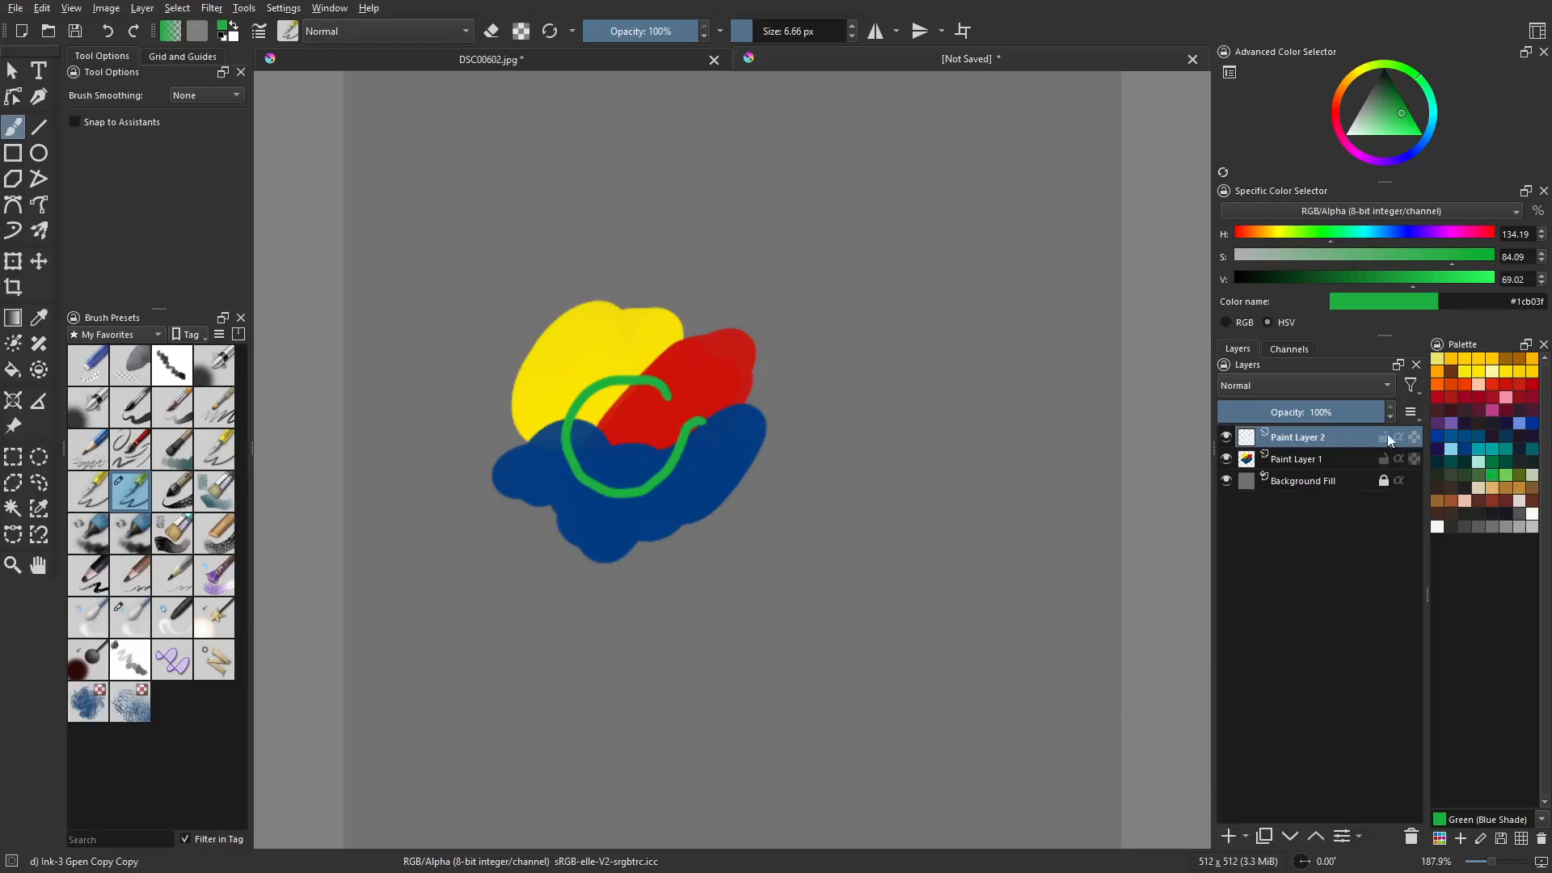
left_click(1492, 423)
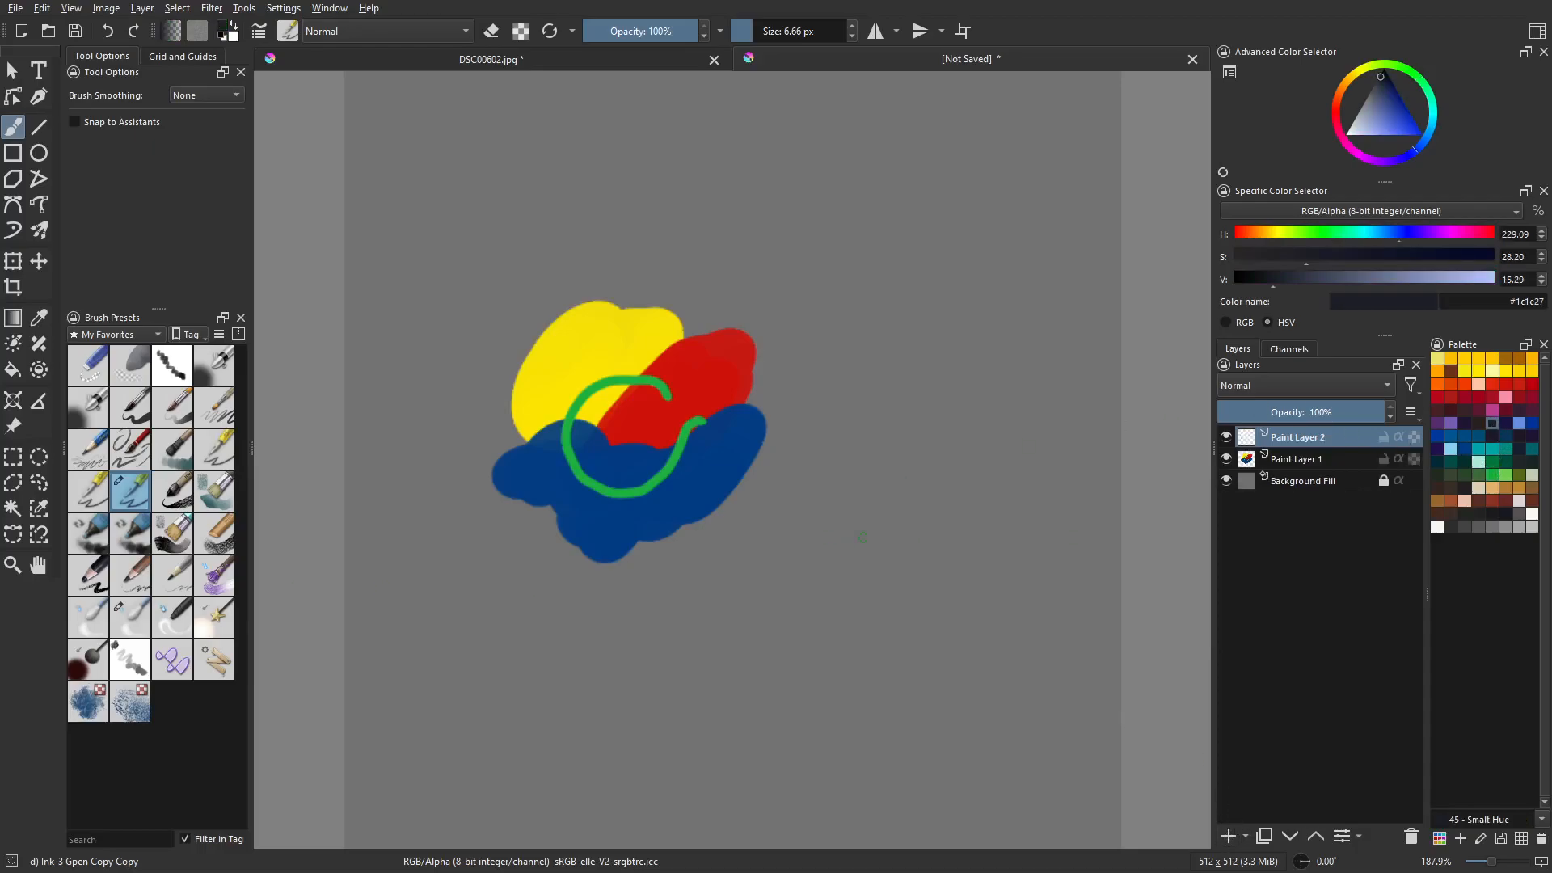
In DSC00602.jpg, toggle the Background layer's visibility off and on, and add a transparency mask to it.
left_click(600, 65)
scroll(875, 465, "down", 7)
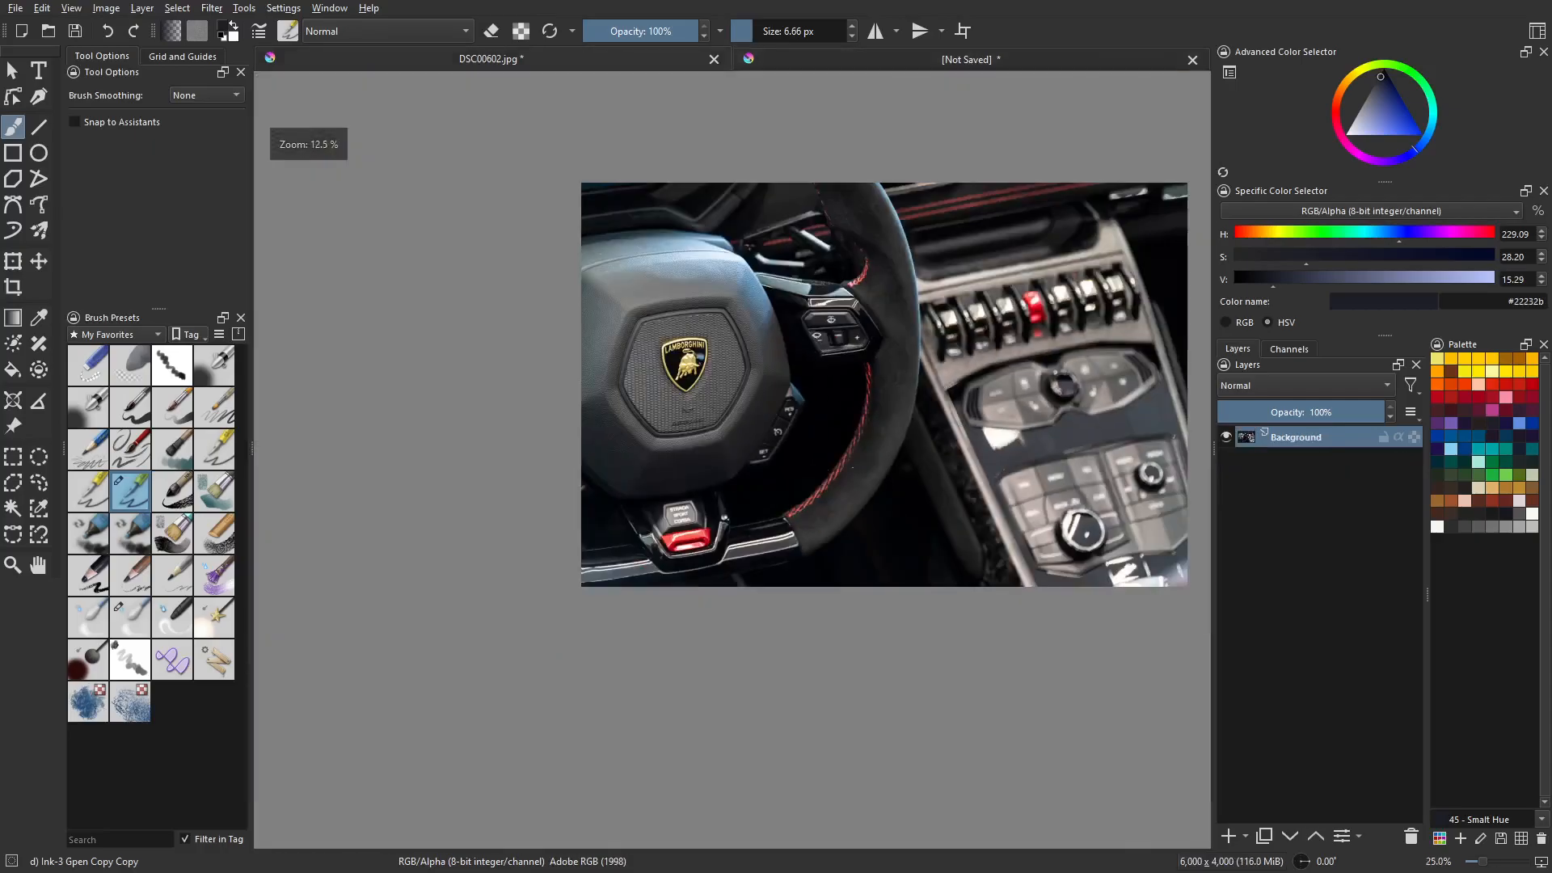
scroll(816, 469, "up", 2)
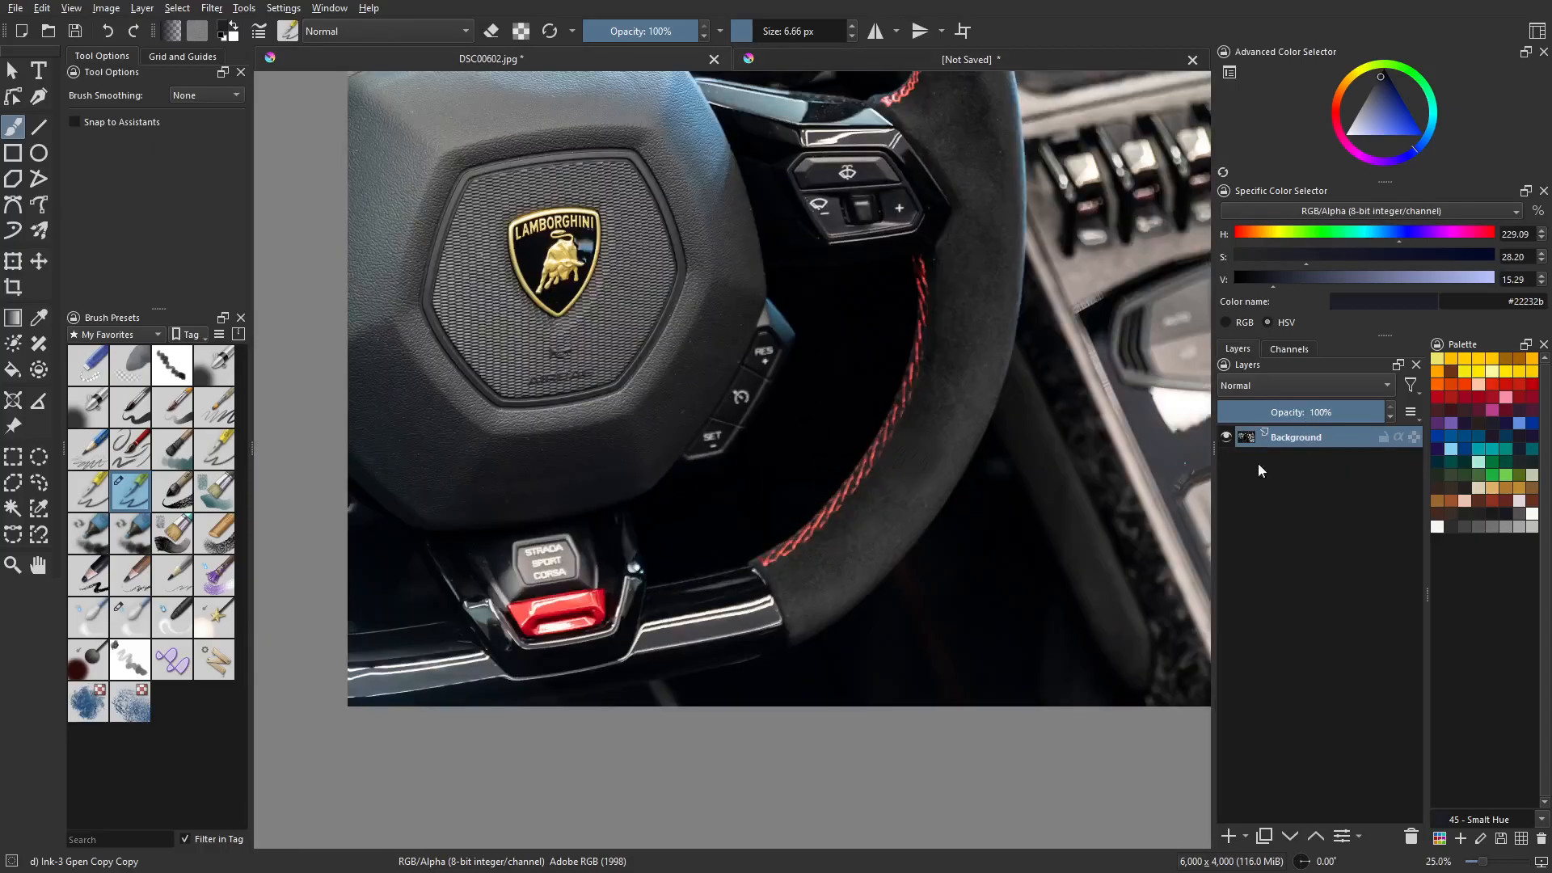
left_click(1226, 439)
left_click(1225, 439)
left_click(1246, 837)
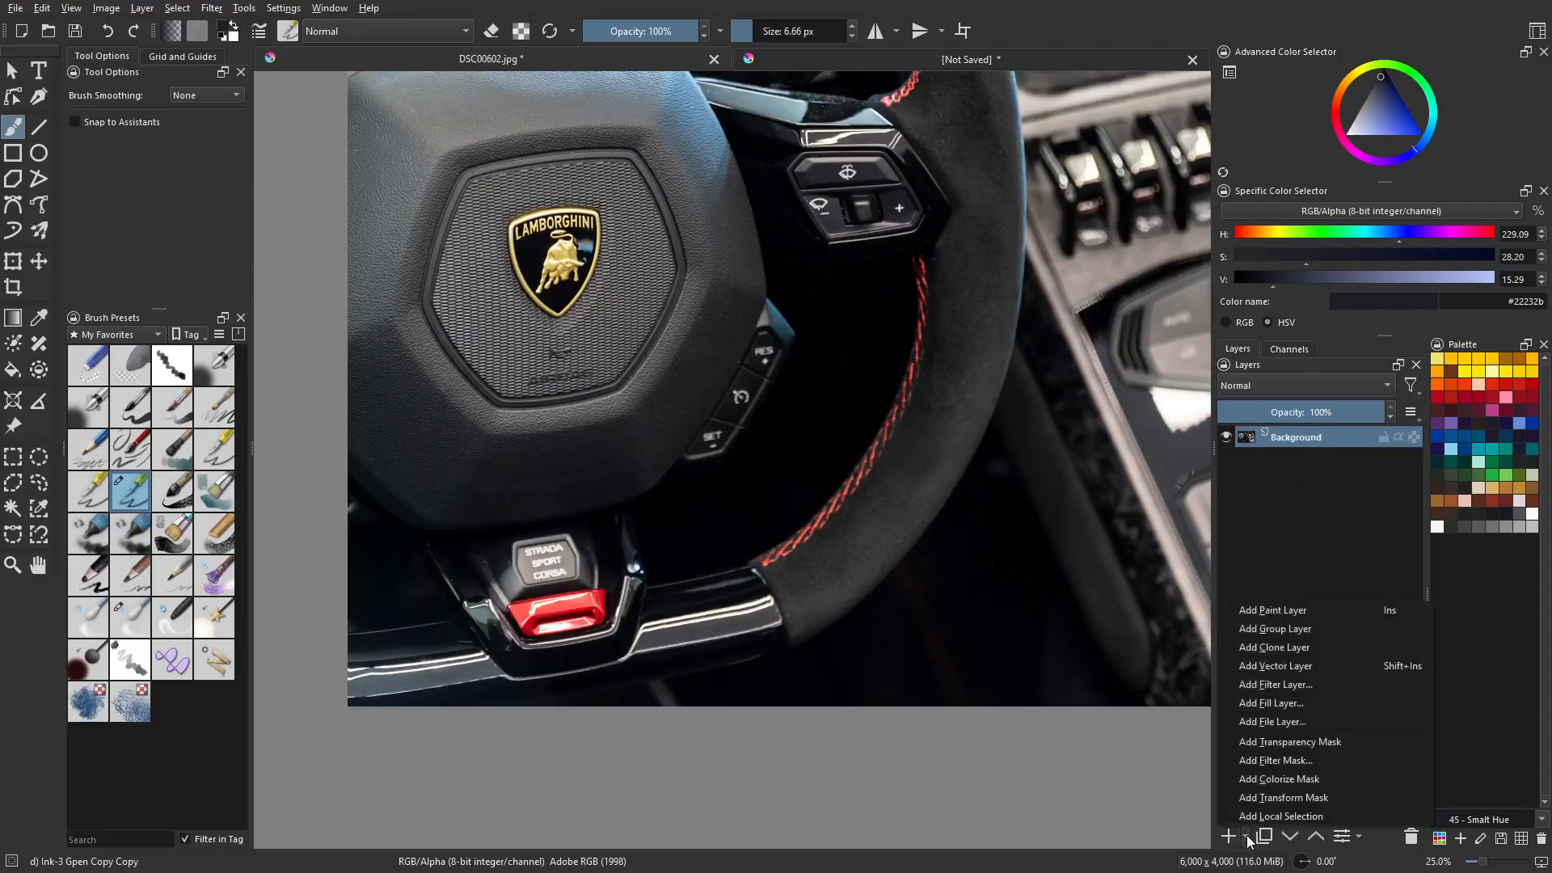
left_click(1313, 743)
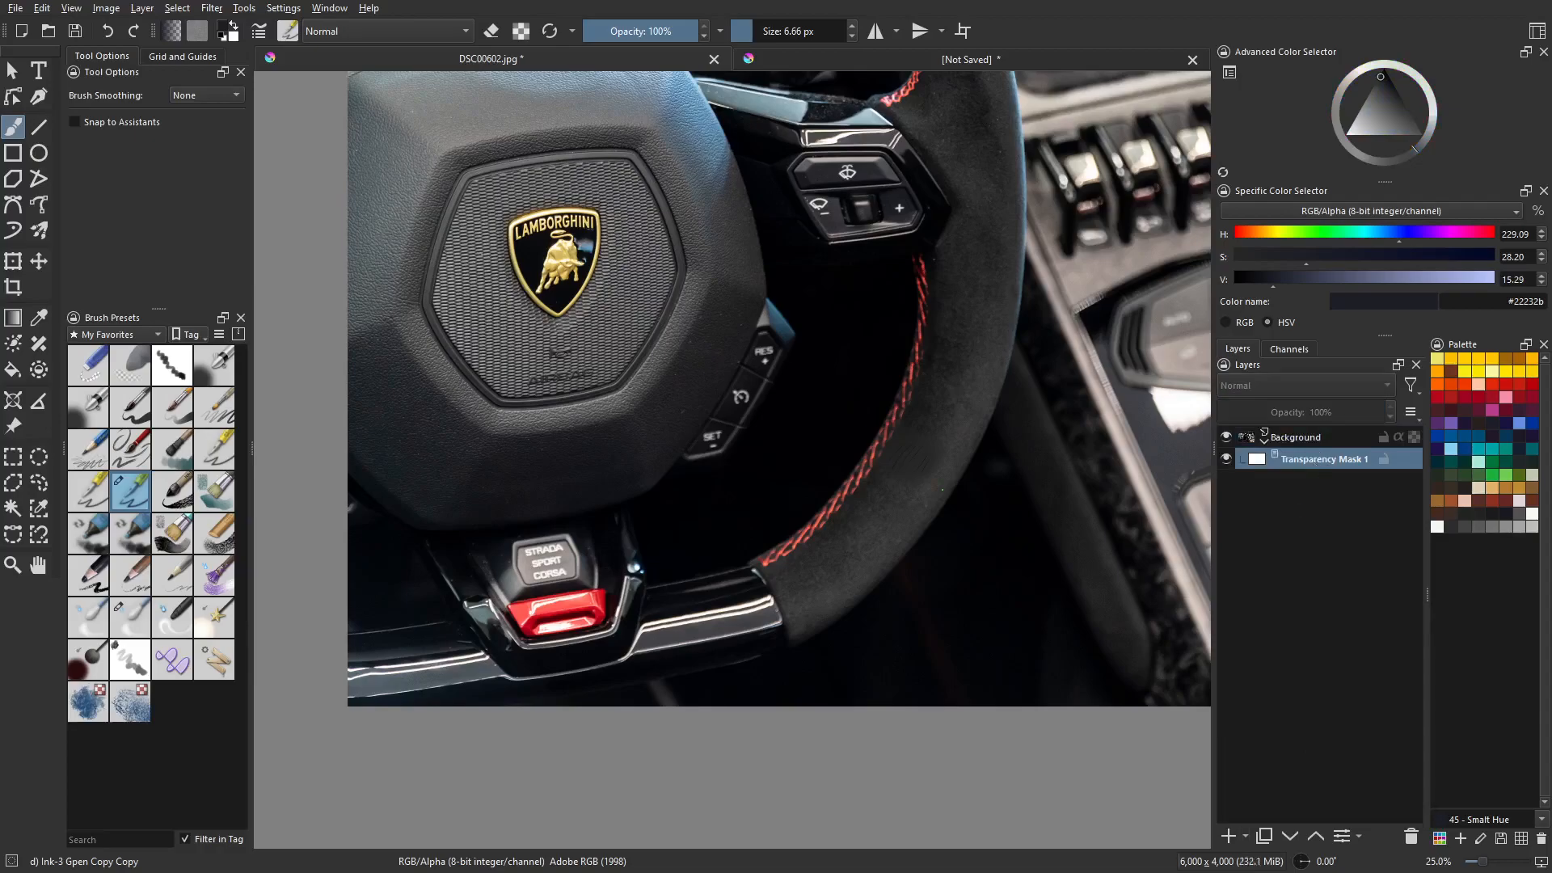
Compare the photo's blue, green, red and alpha channels with the new transparency mask in the layer stack.
scroll(828, 472, "up", 2)
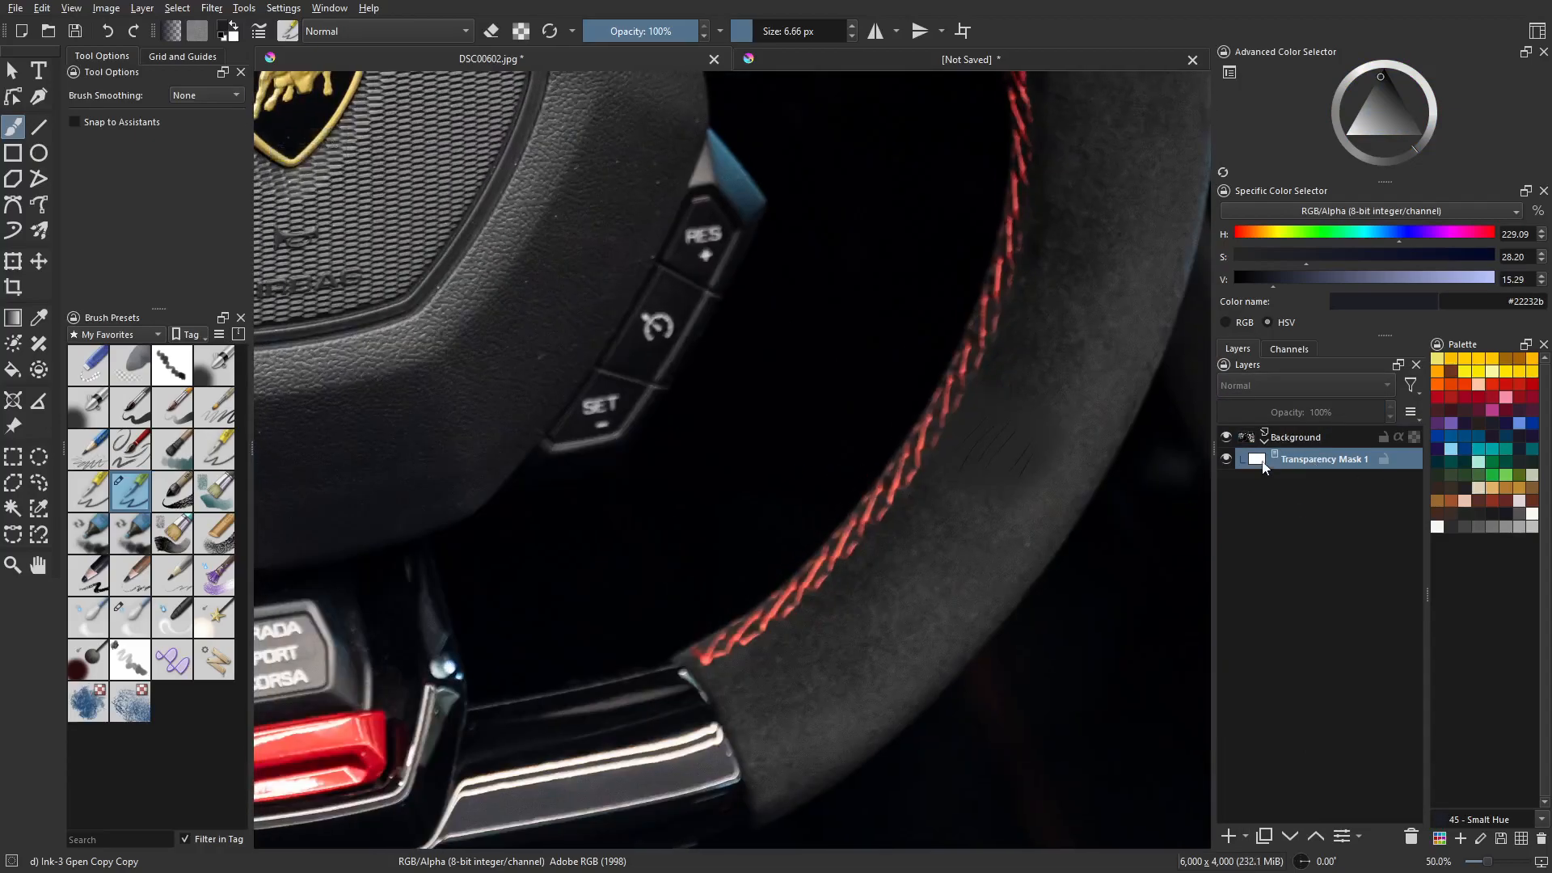
left_click(1290, 351)
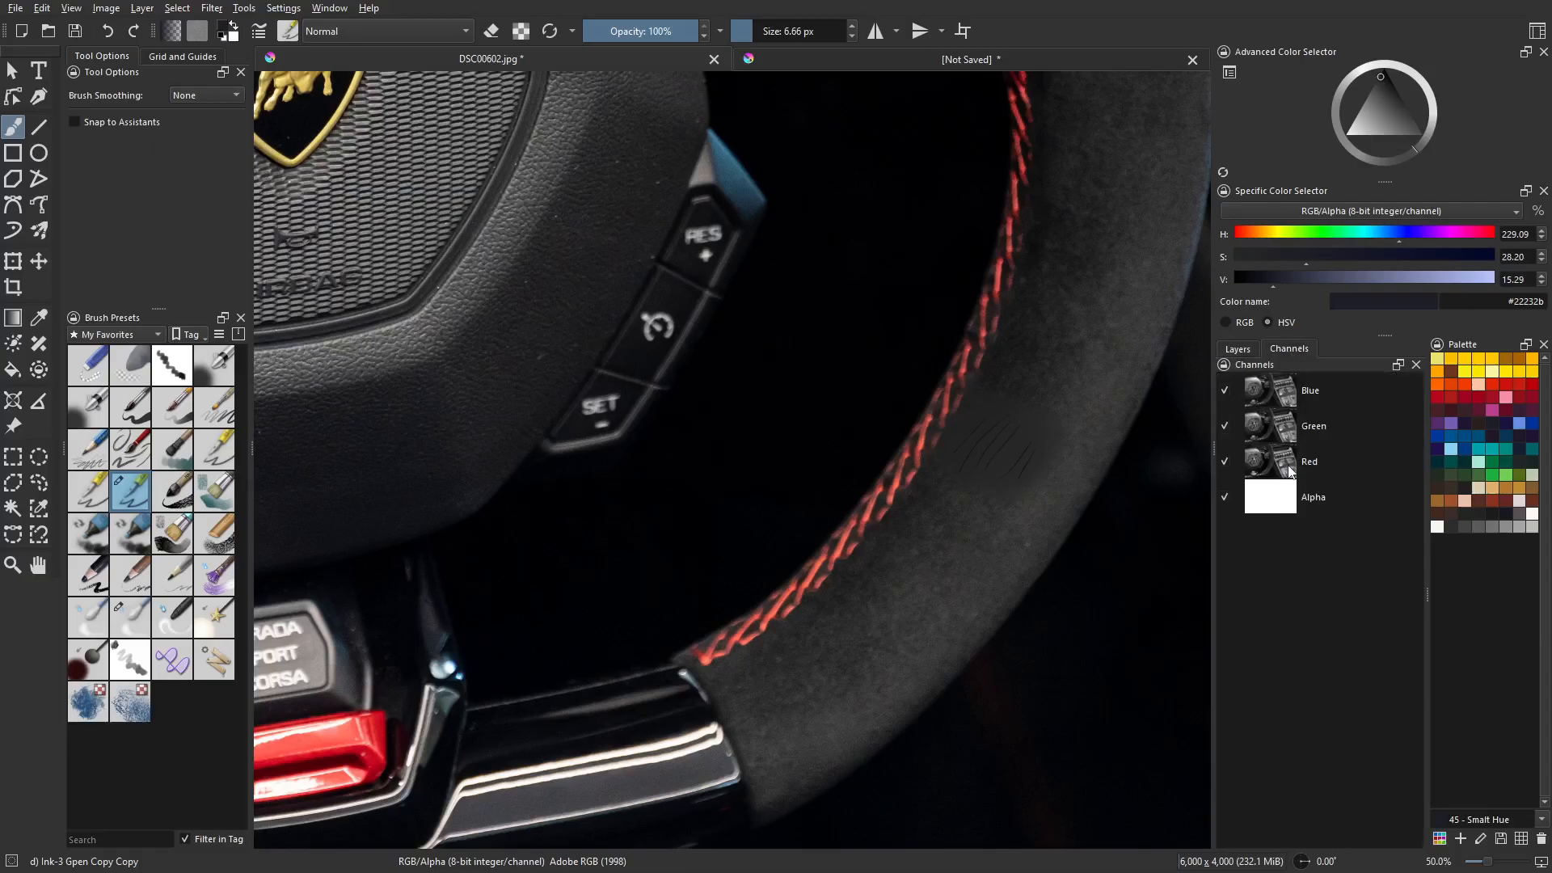
left_click(1240, 349)
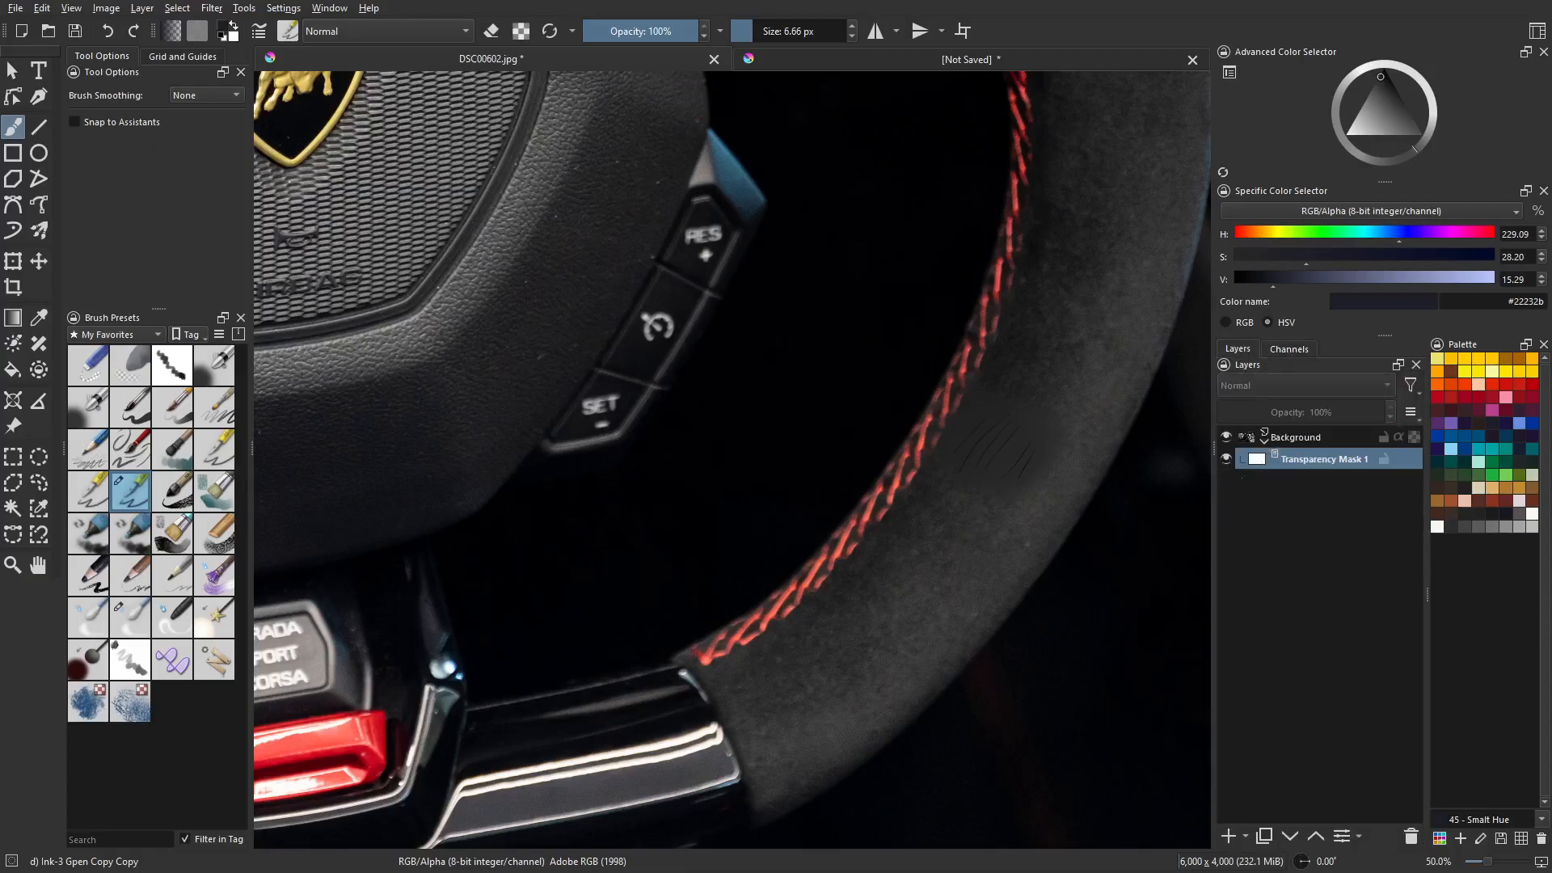
Hide part of the steering wheel rim by painting black on Transparency Mask 1 with a Marker Dry brush about 130 px, and repaint it with swapped colours.
left_click(1276, 350)
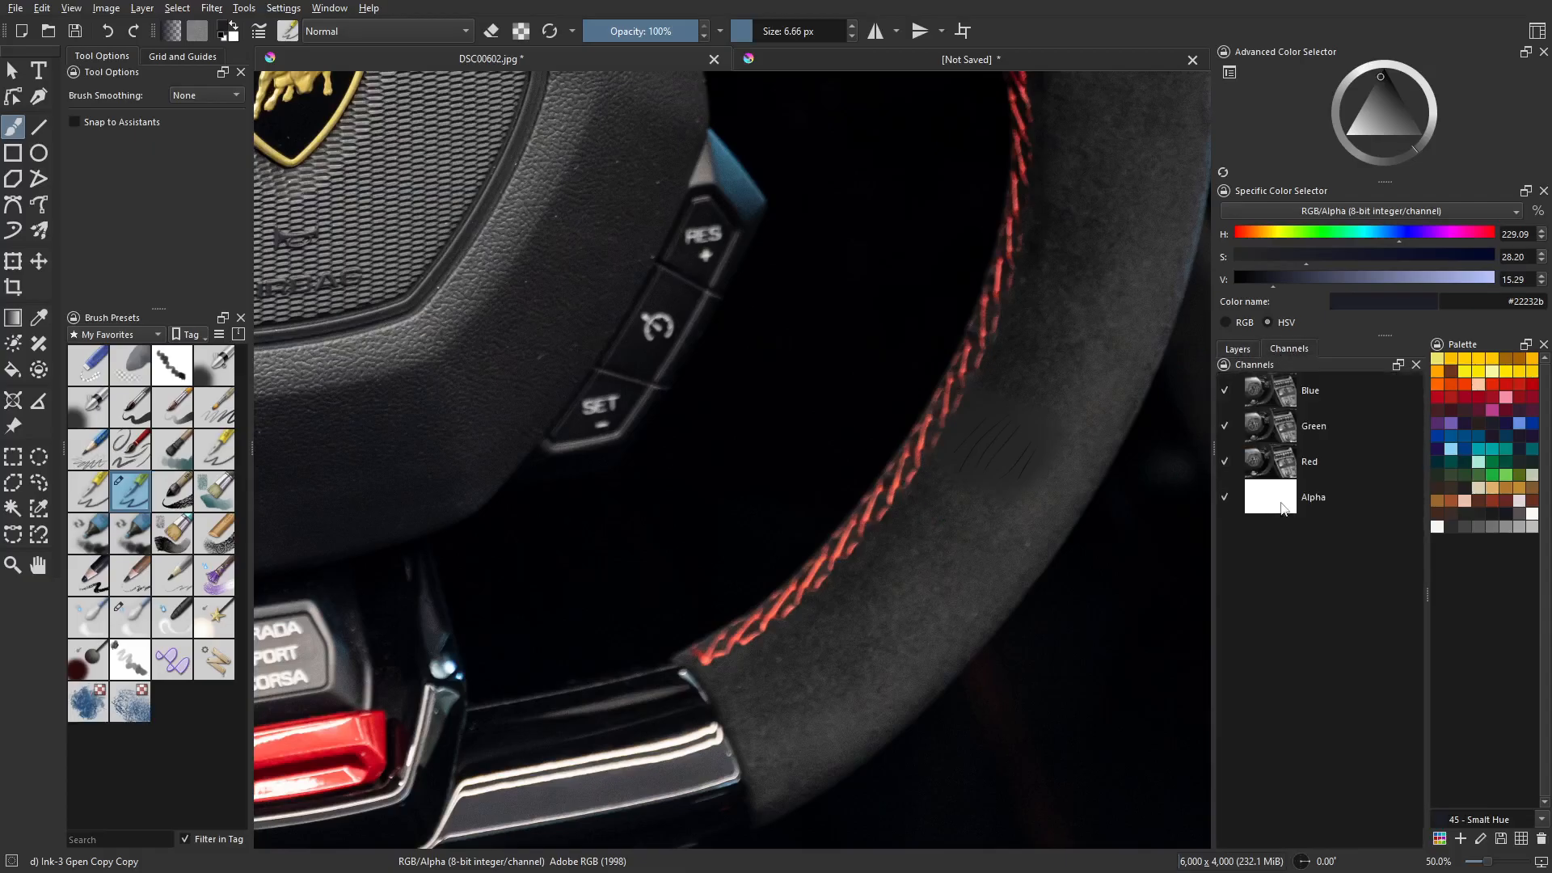
left_click(1244, 353)
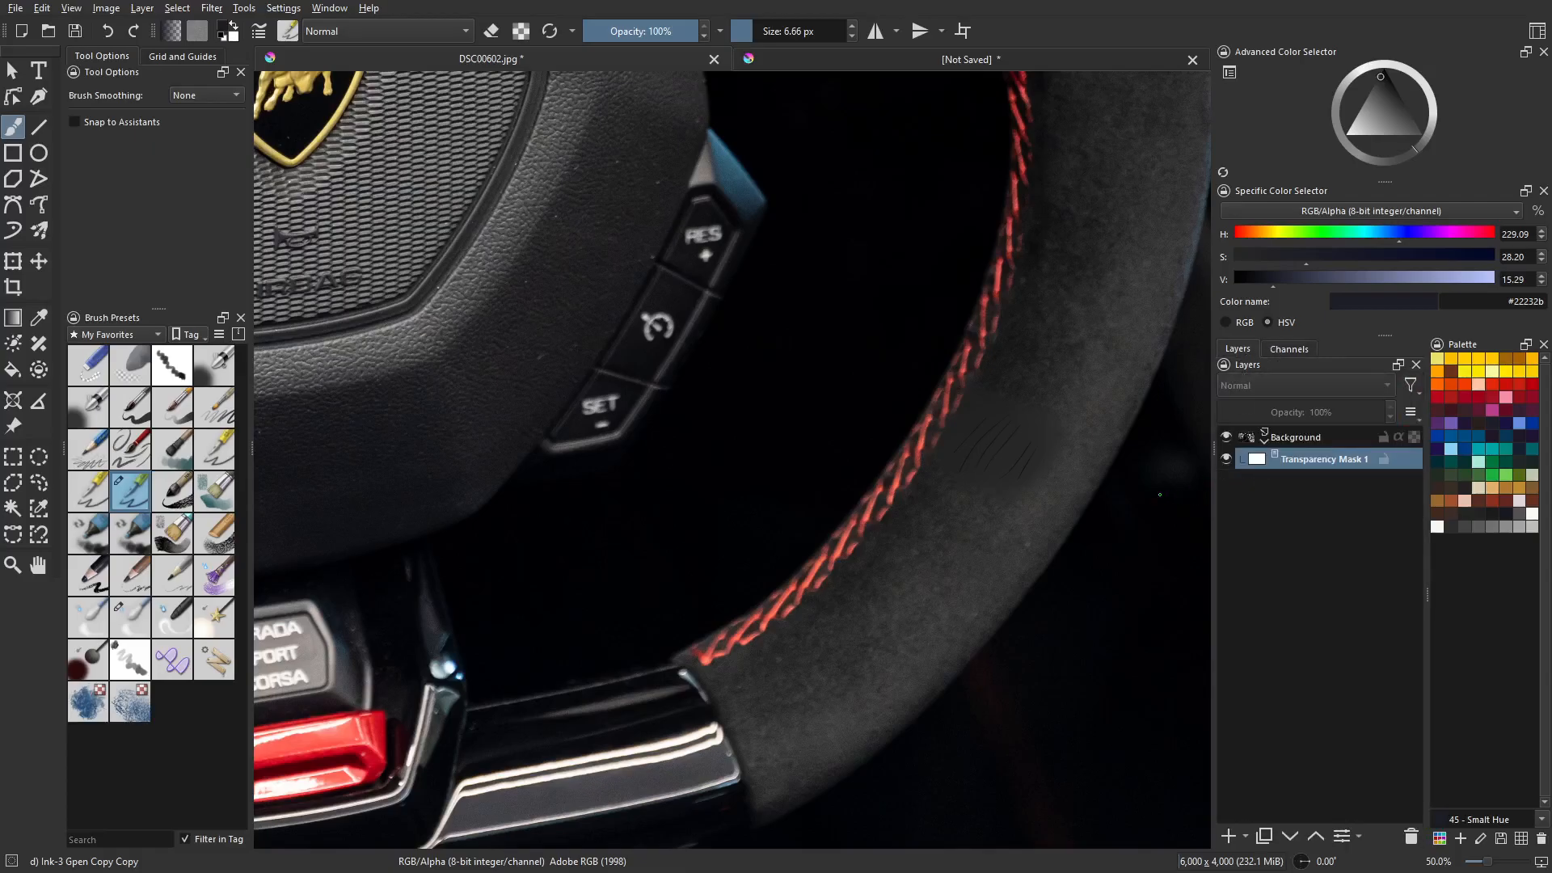
left_click(87, 533)
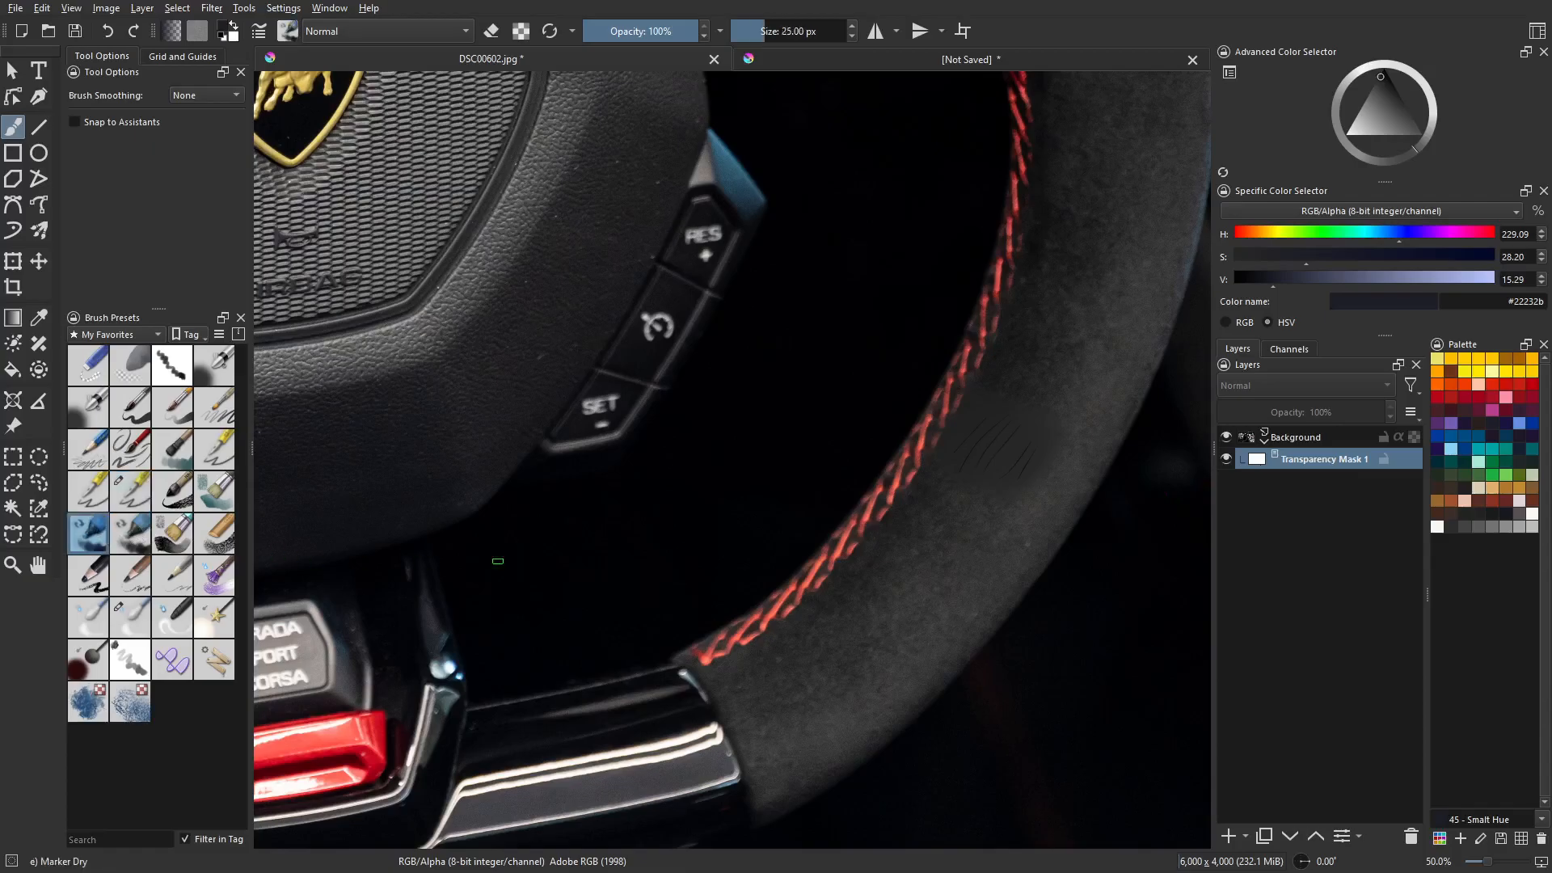
left_click_drag(1379, 276, 1174, 287)
left_click_drag(917, 572, 978, 570, "shift")
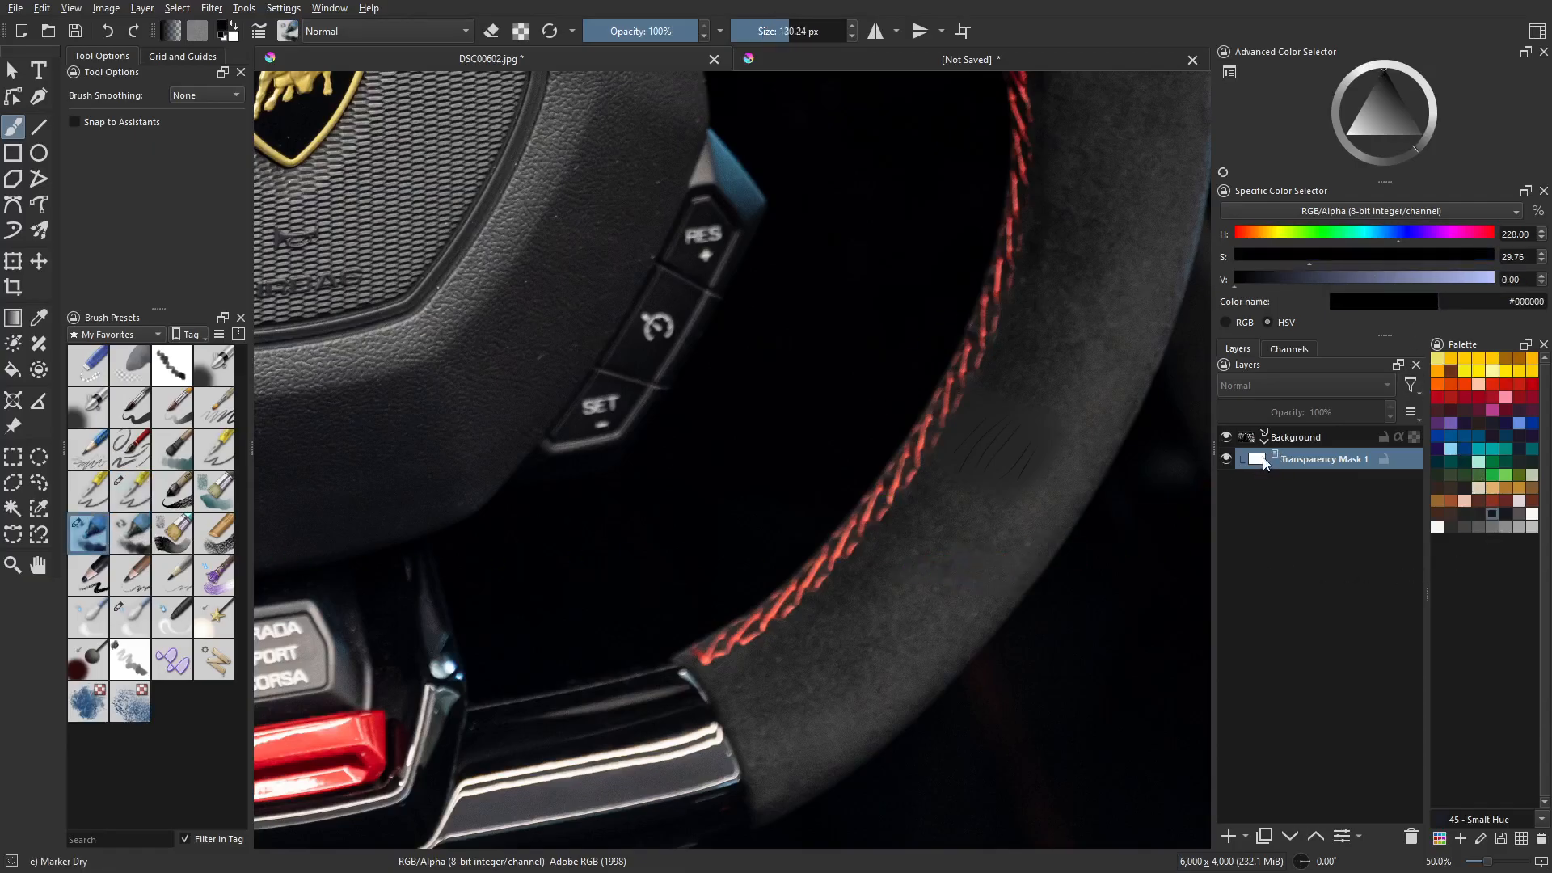
mouse_move(887, 590)
left_mouse_down()
mouse_move(990, 473)
mouse_move(1067, 479)
mouse_move(1102, 449)
mouse_move(1031, 581)
left_mouse_up()
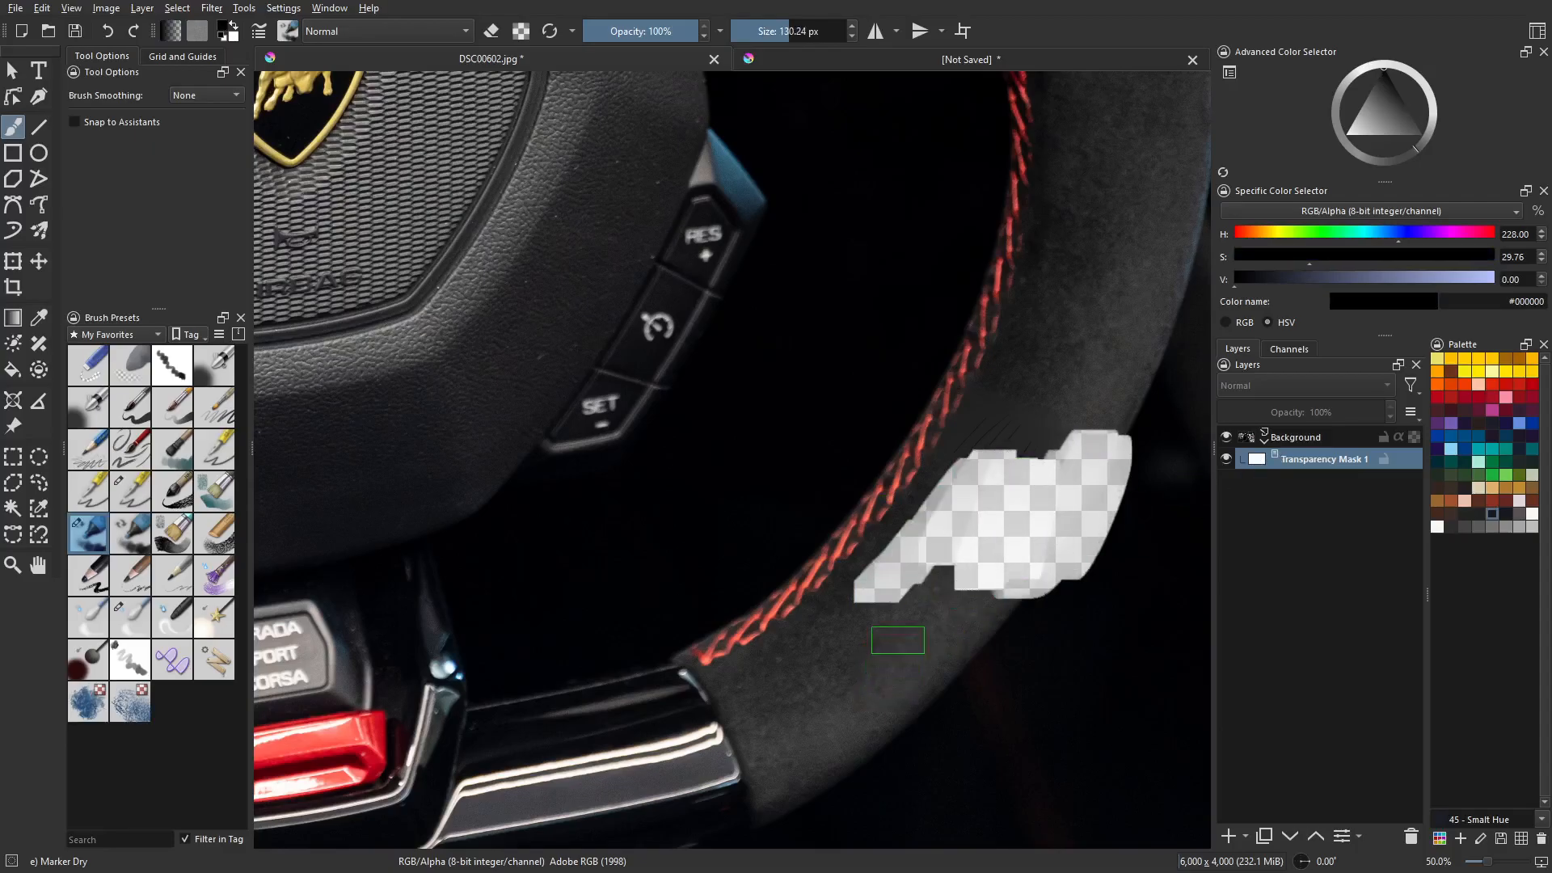
key("x")
mouse_move(918, 577)
left_mouse_down()
mouse_move(893, 518)
mouse_move(865, 595)
mouse_move(958, 444)
mouse_move(1015, 426)
mouse_move(1040, 444)
mouse_move(1102, 402)
mouse_move(1091, 501)
left_mouse_up()
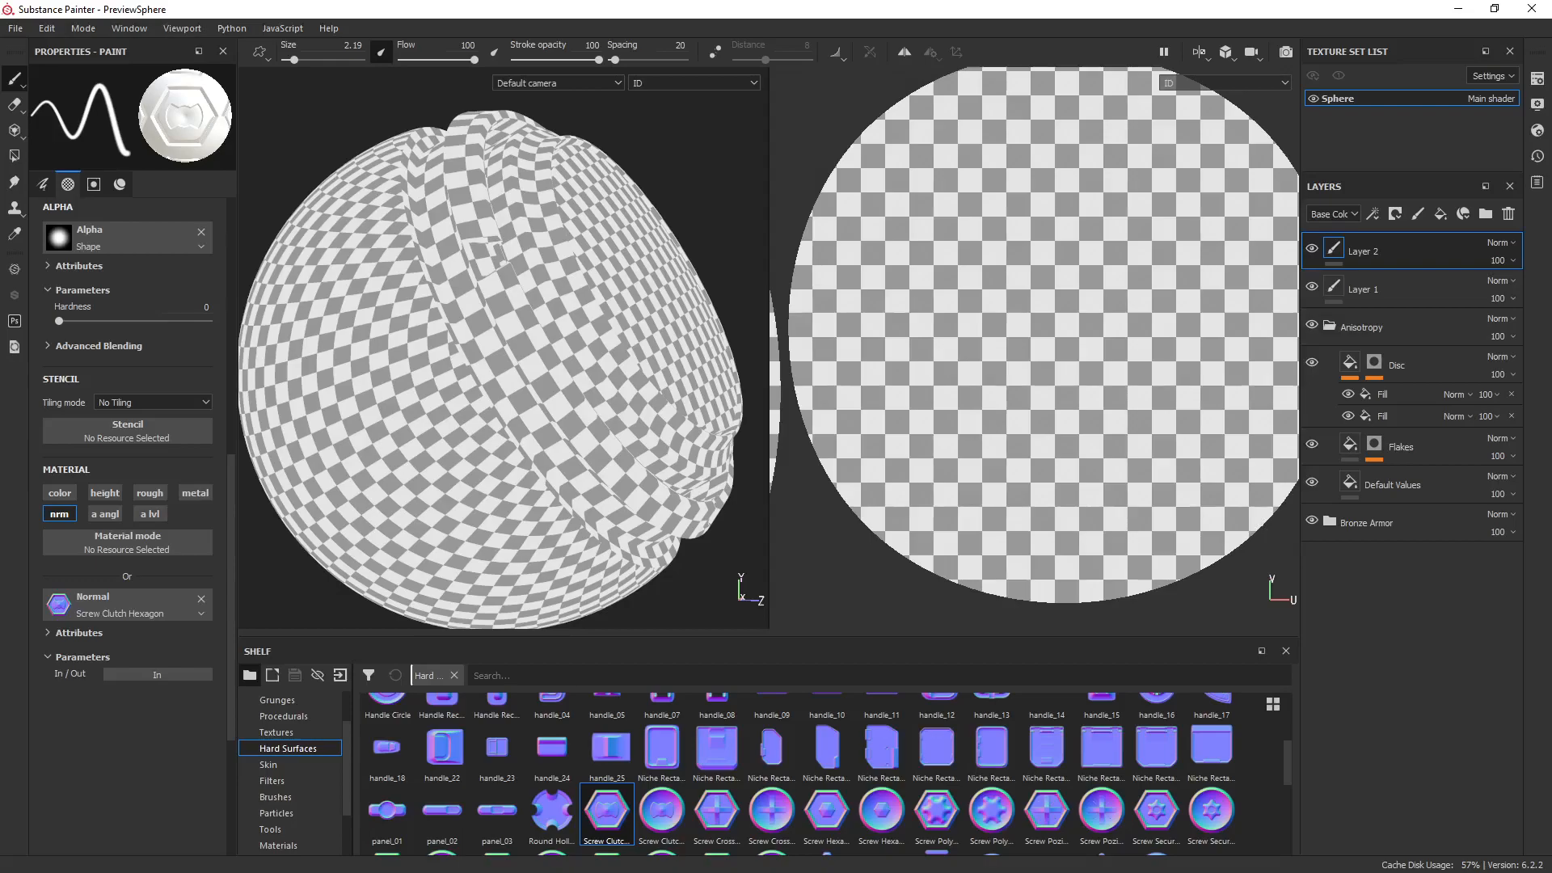
Switch to Substance Painter, display the Ambient occlusion mesh map in the viewport, and examine the shaded grooves of the preview sphere up close.
left_click(675, 83)
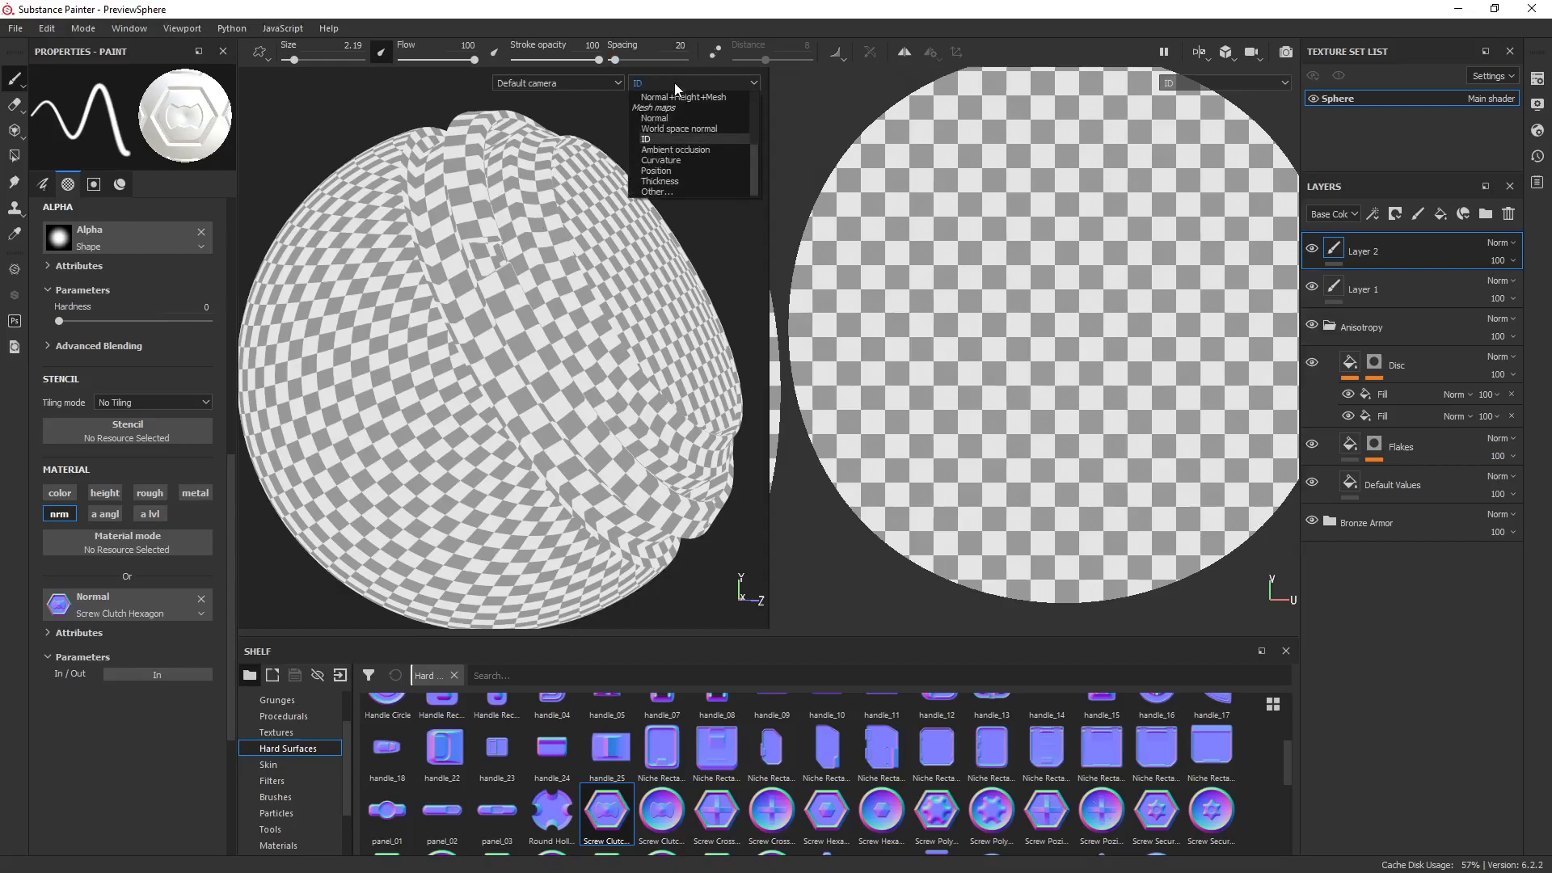
left_click(706, 156)
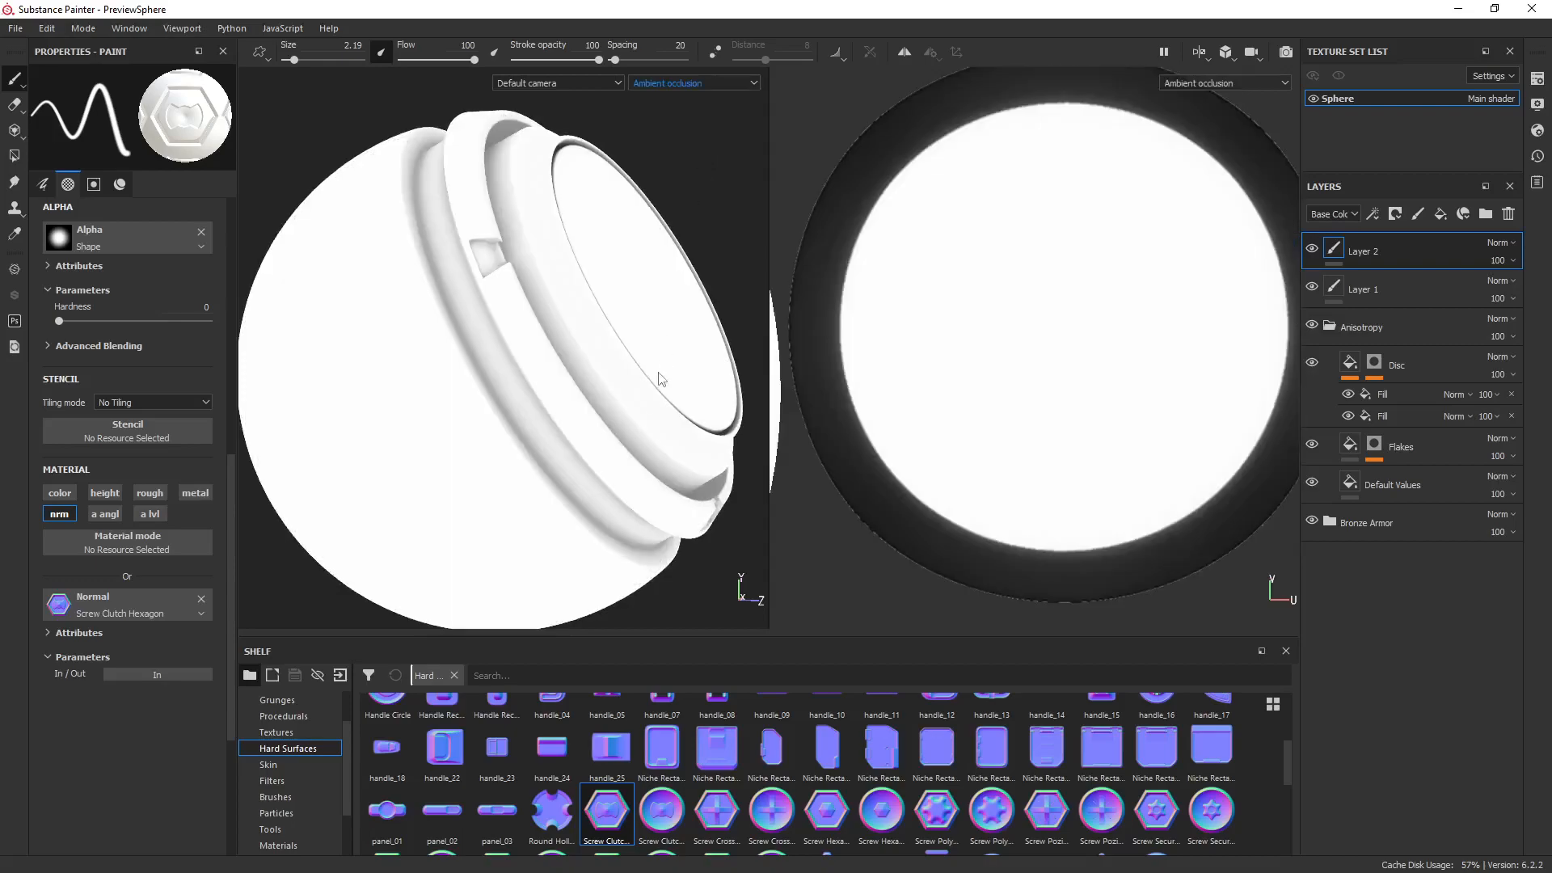
left_click_drag(628, 378, 480, 402, "alt")
middle_click_drag(567, 388, 490, 397, "alt")
scroll(517, 401, "up", 3)
left_click_drag(555, 406, 476, 405, "alt")
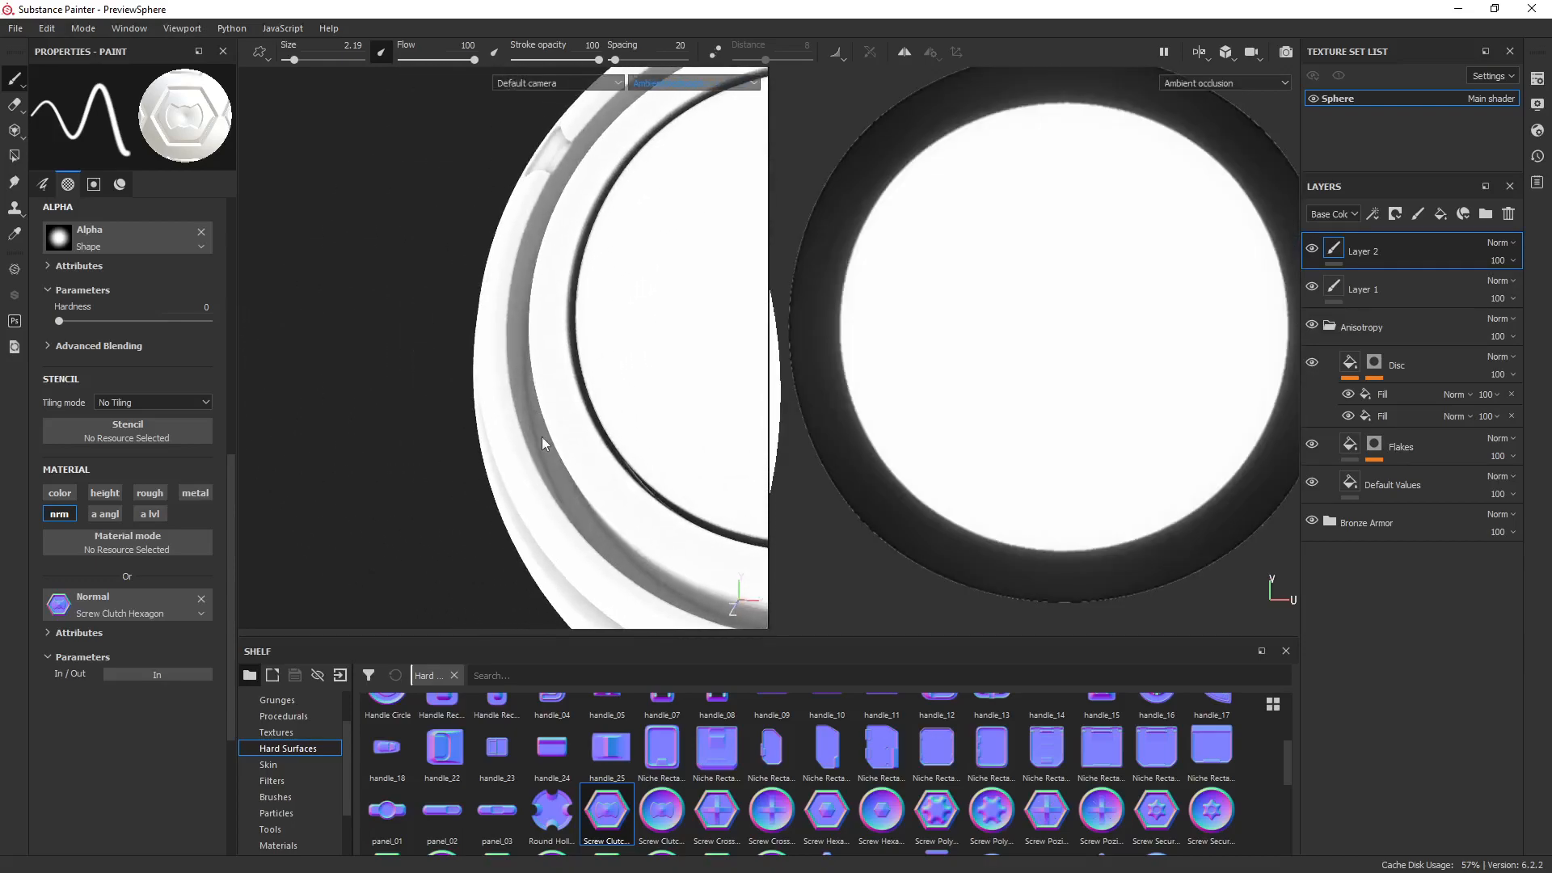
left_click_drag(561, 478, 453, 343, "alt")
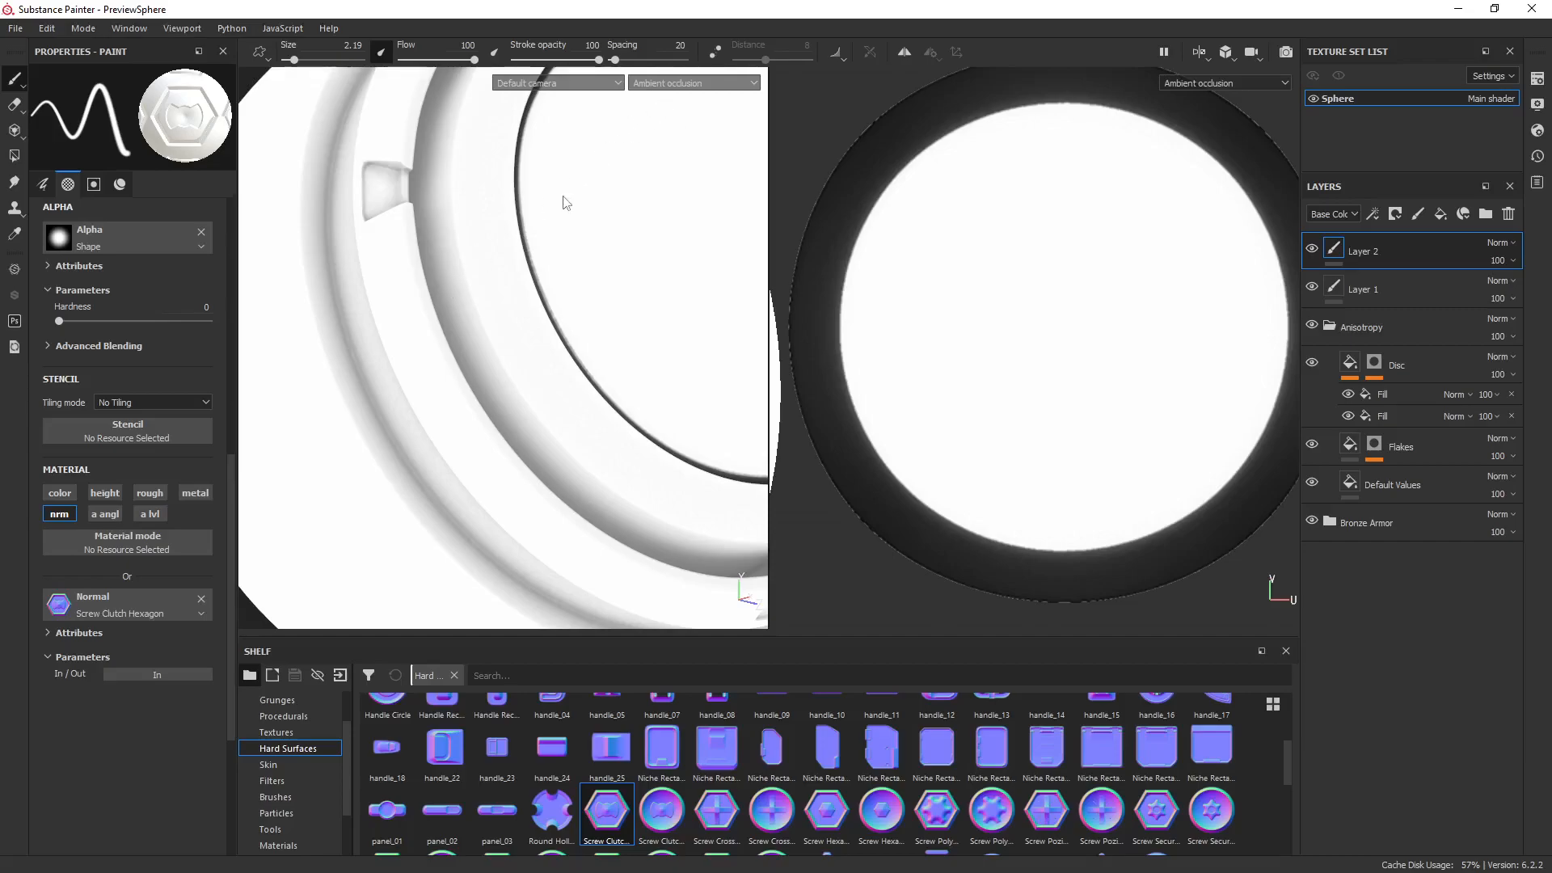
scroll(515, 314, "up", 2)
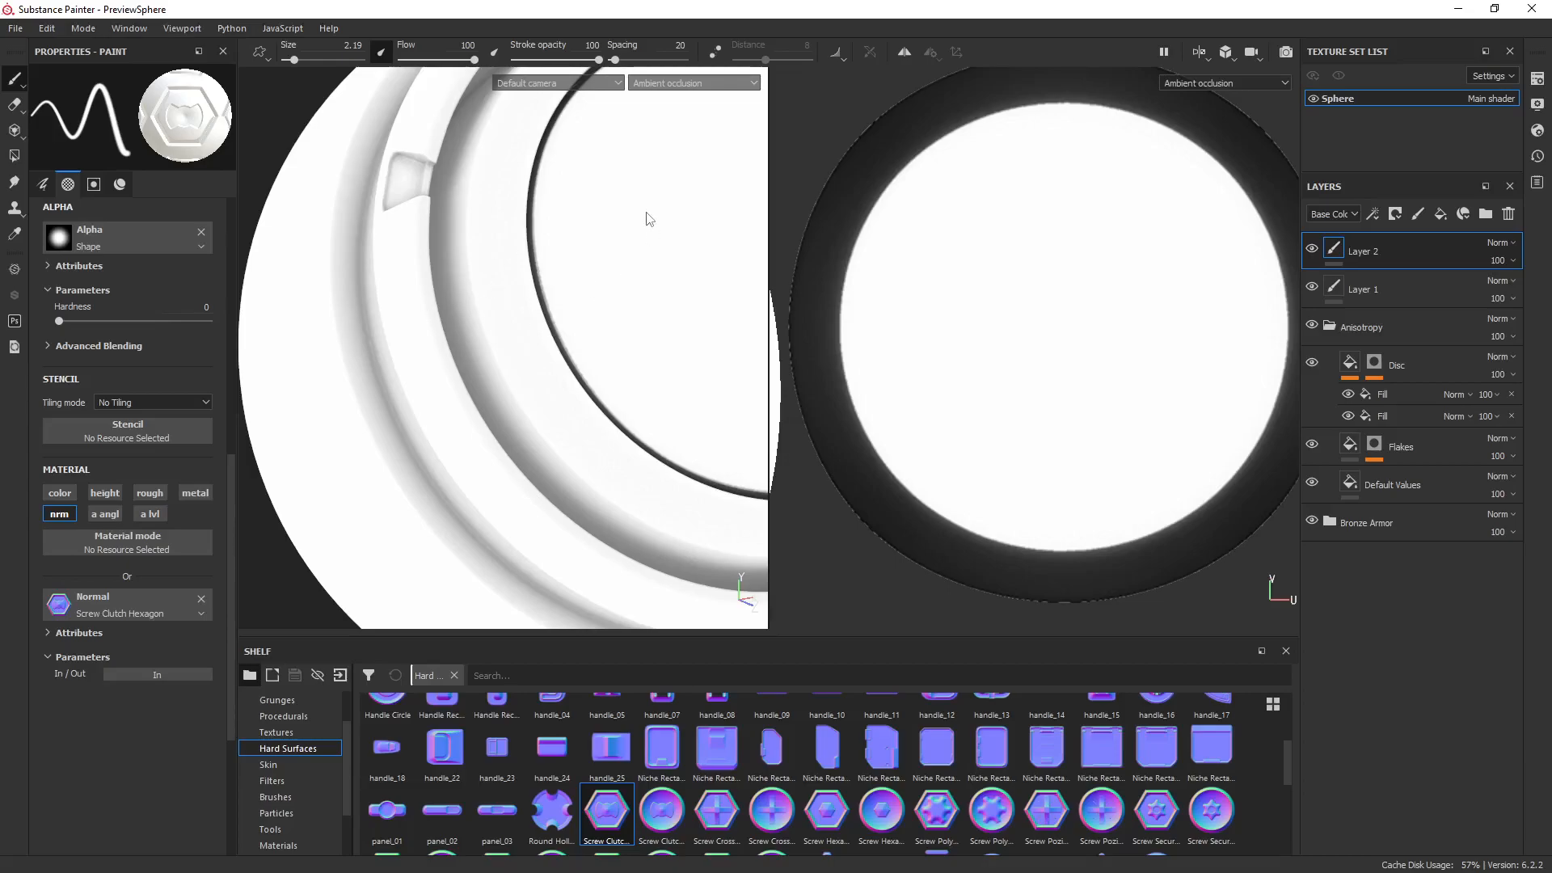
Display the Curvature mesh map and inspect the edges and cavities around the sphere's rings.
left_click(688, 85)
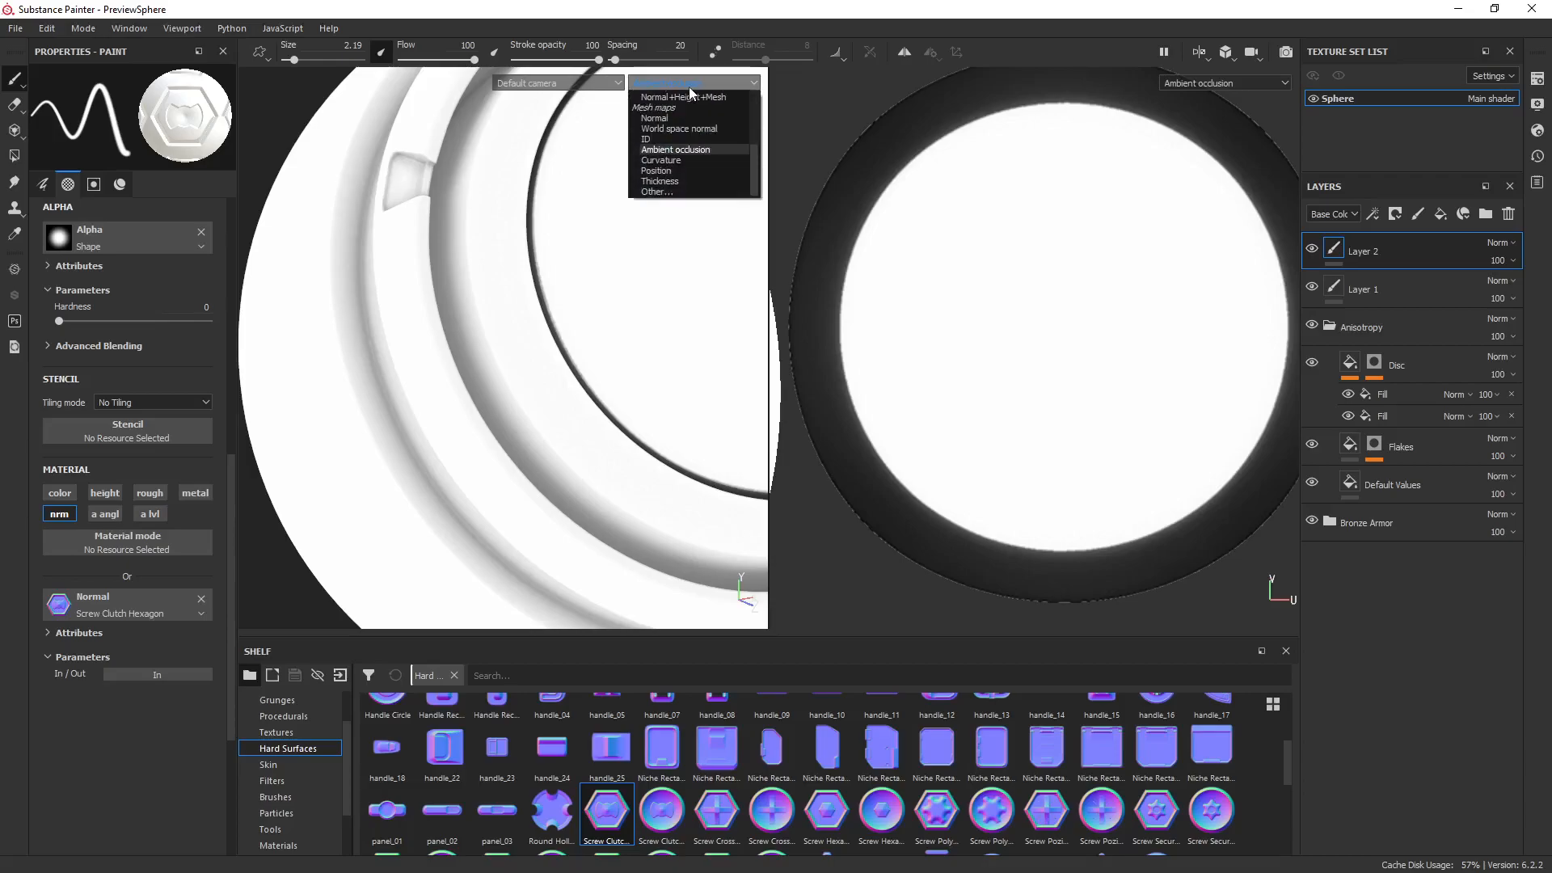
left_click(687, 163)
left_click_drag(474, 357, 545, 341, "alt")
scroll(541, 348, "up", 3)
left_click_drag(588, 409, 583, 407, "alt")
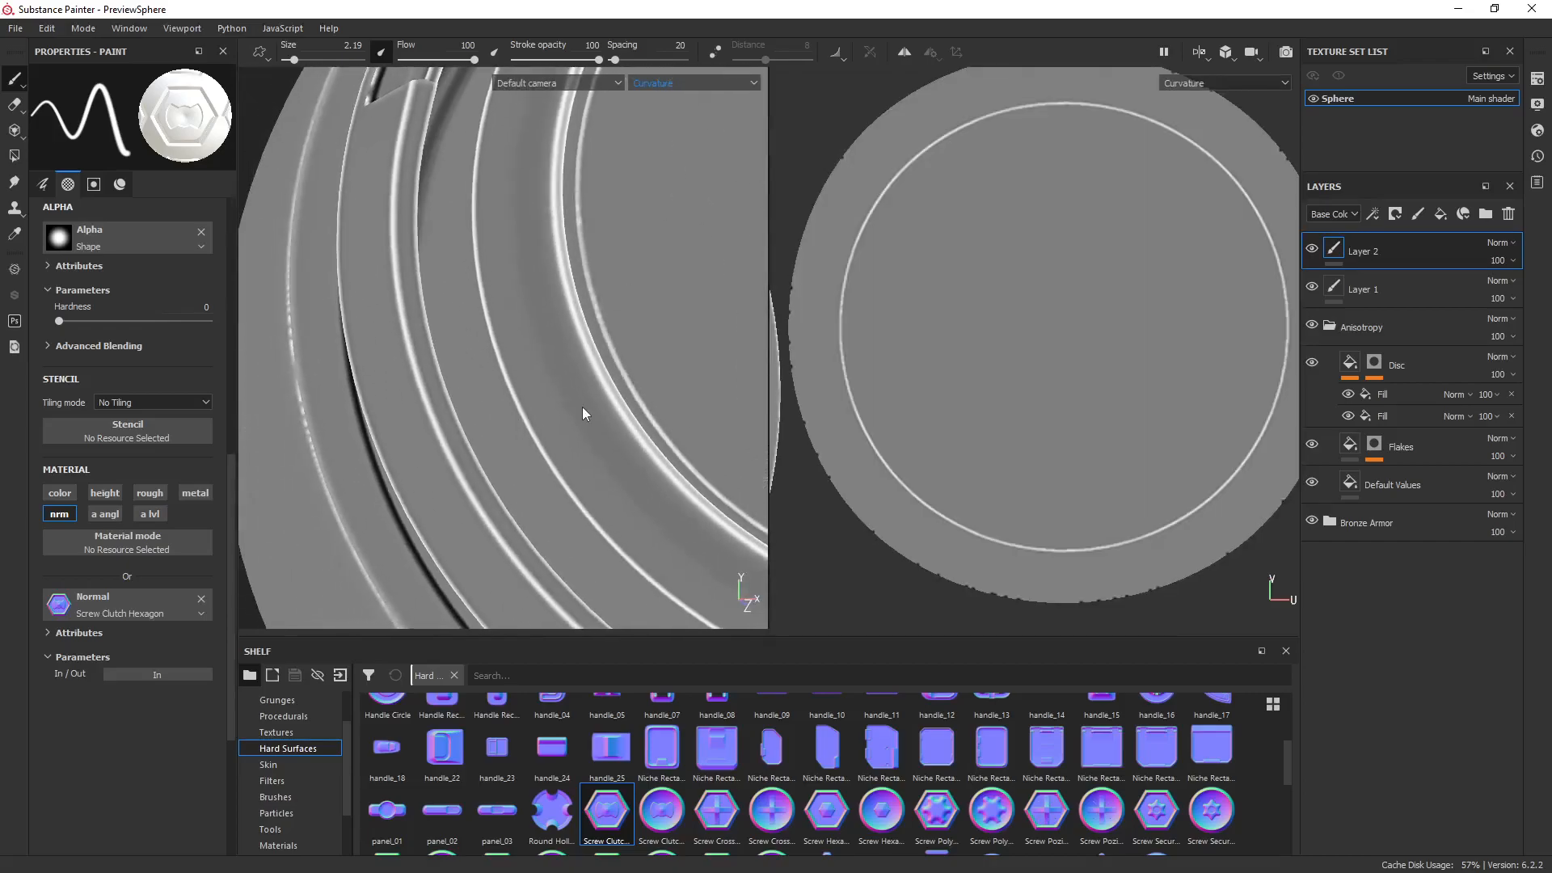
left_click_drag(470, 433, 561, 410, "alt")
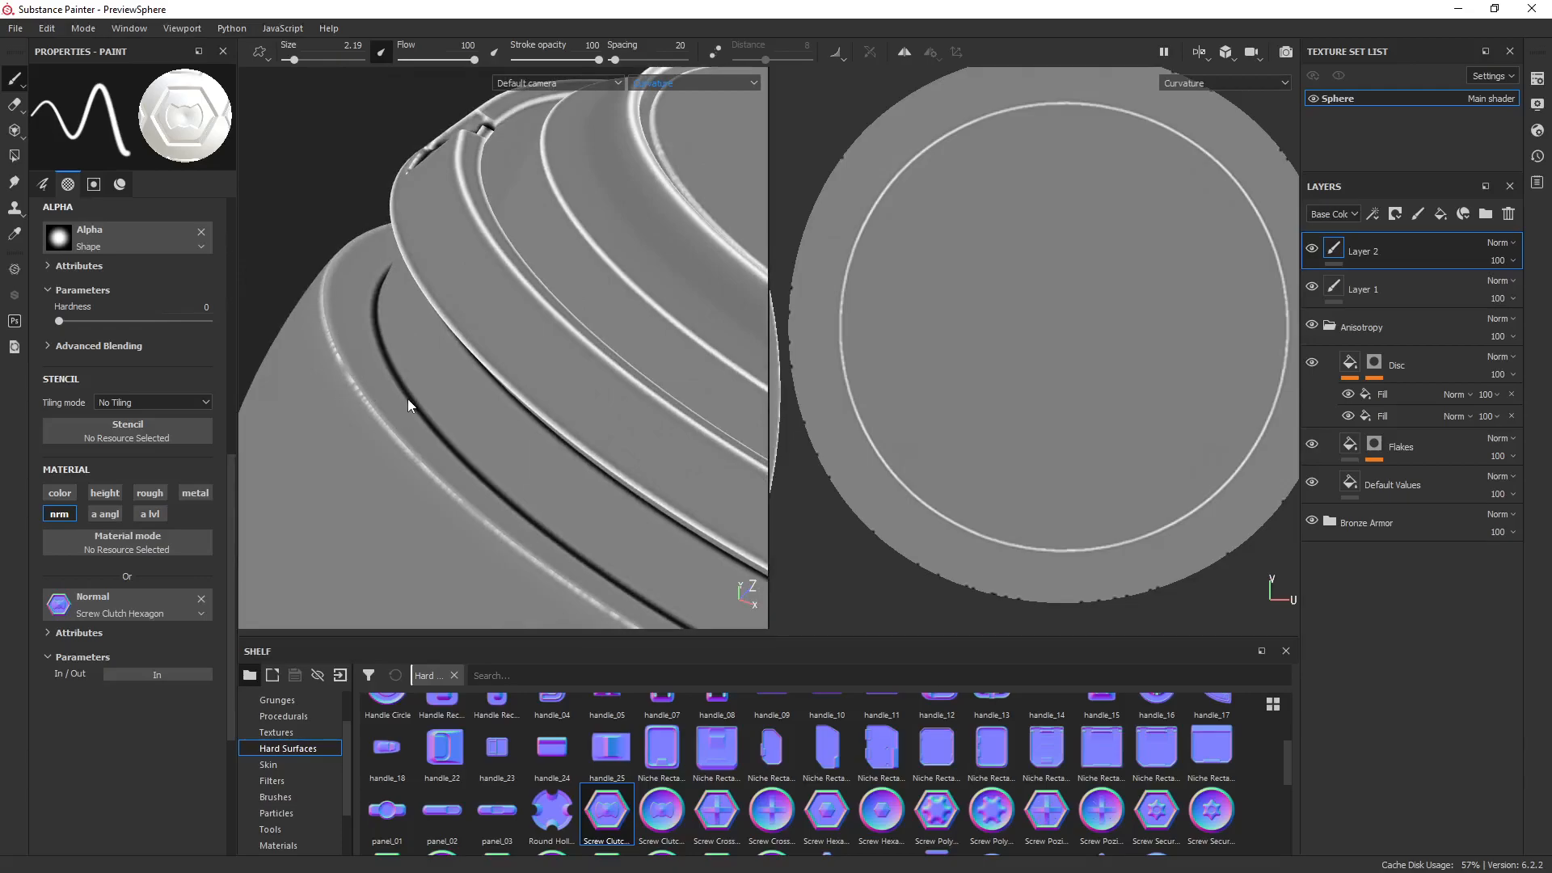
left_click_drag(433, 326, 564, 235, "alt")
Display the Position mesh map and view the colour gradient across the whole preview sphere.
left_click(671, 84)
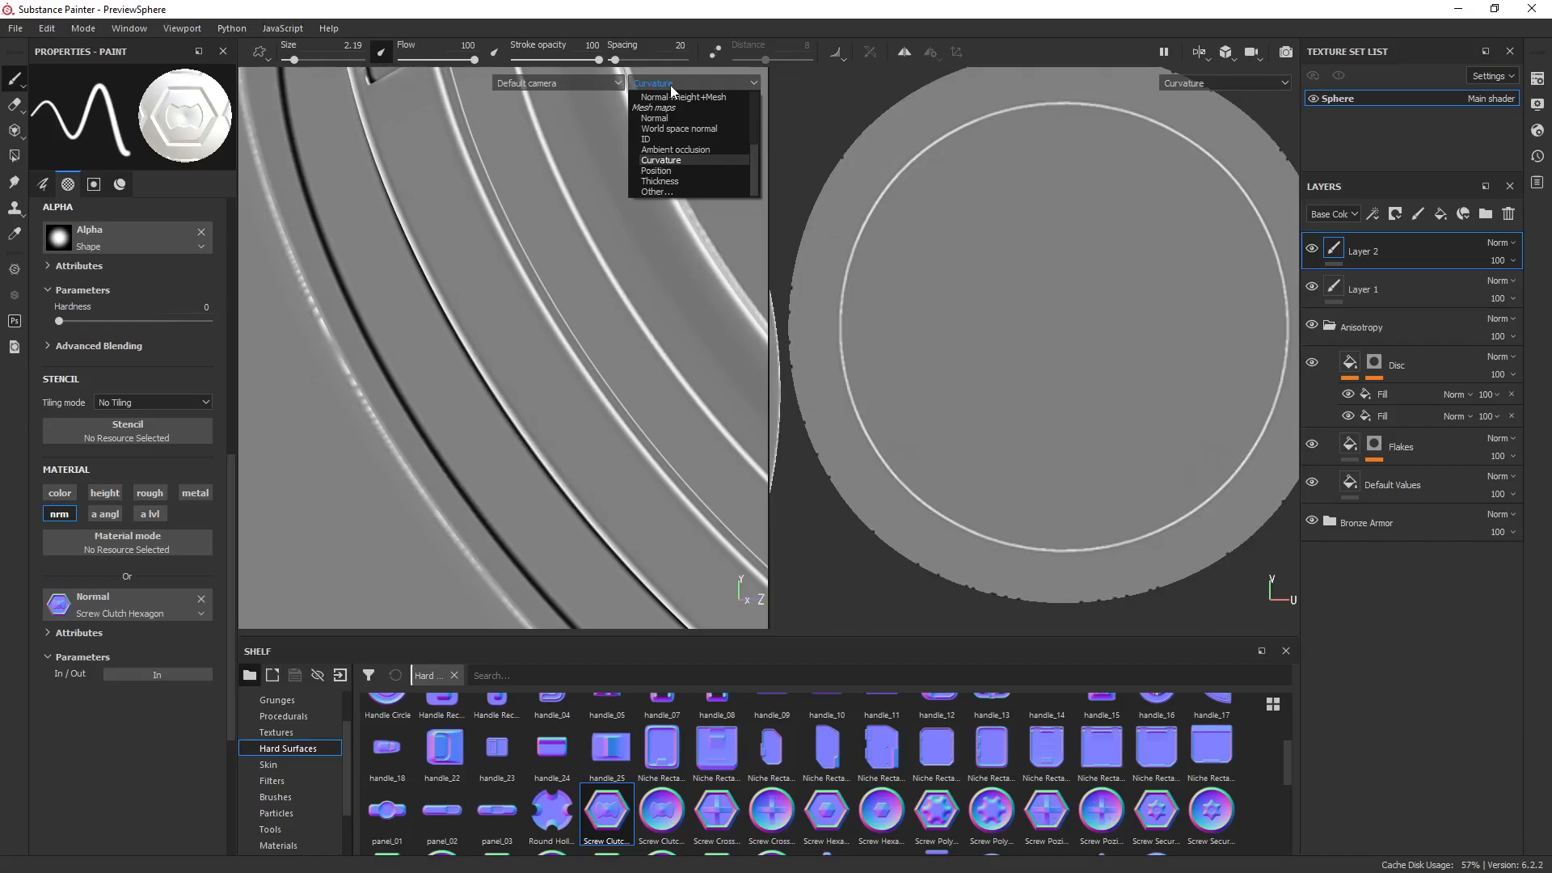
left_click(687, 171)
scroll(623, 335, "down", 5)
left_click_drag(621, 336, 603, 305, "alt")
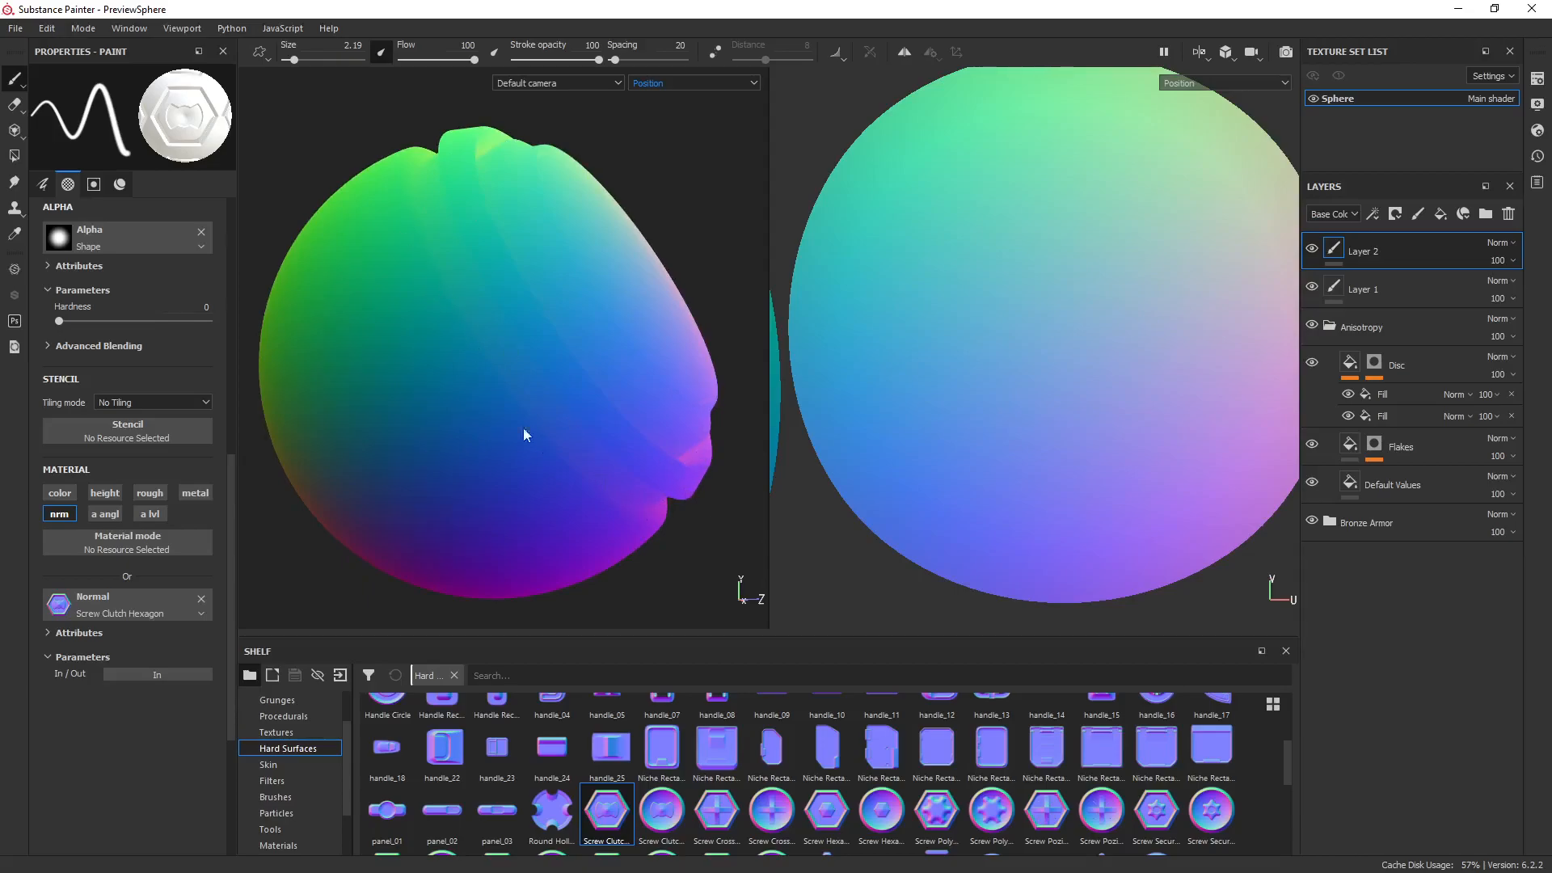
Display the Thickness mesh map and inspect the thin ring and disc areas of the sphere.
left_click(662, 82)
left_click(701, 179)
left_click_drag(700, 180, 516, 329, "alt")
left_click_drag(552, 308, 593, 364, "alt")
scroll(590, 357, "up", 2)
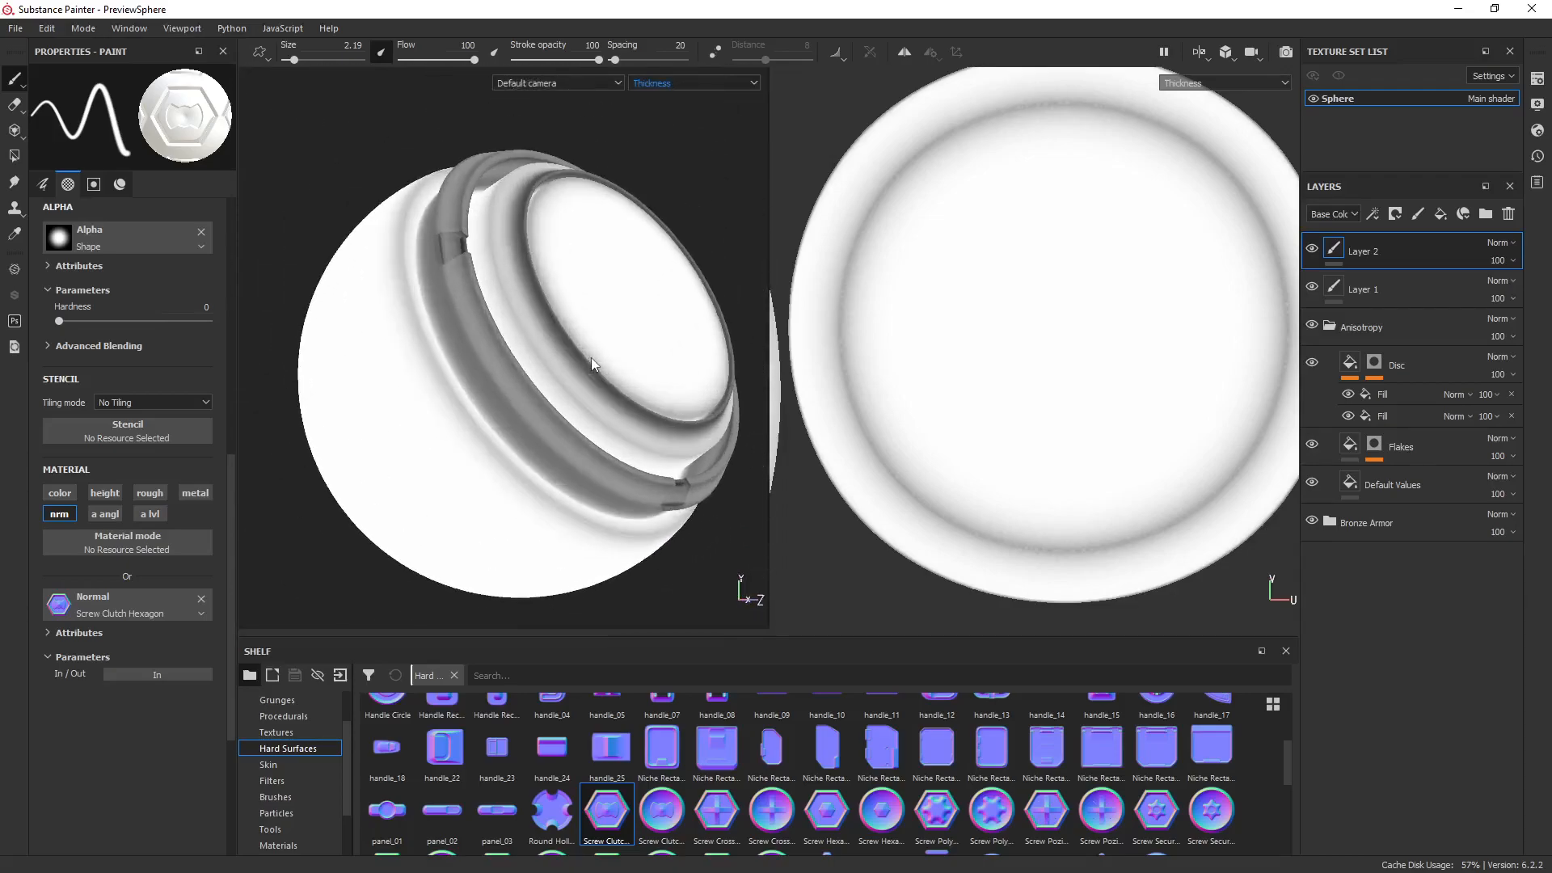
Display the single Normal channel on the sphere and compare the single channels with the mesh maps in the viewport's display list.
left_click(676, 84)
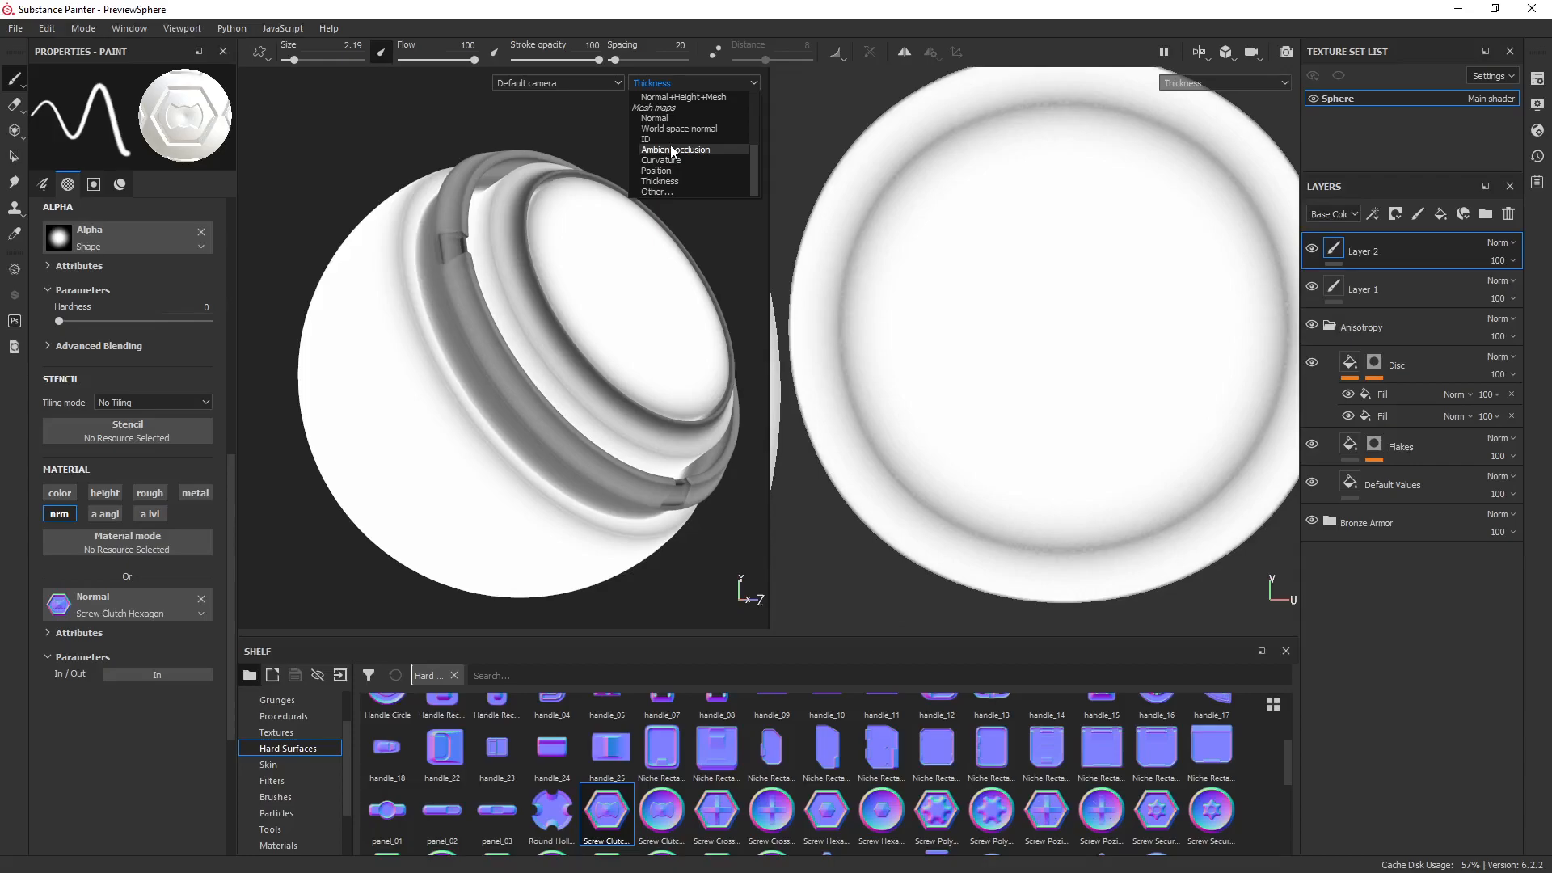
scroll(671, 151, "up", 3)
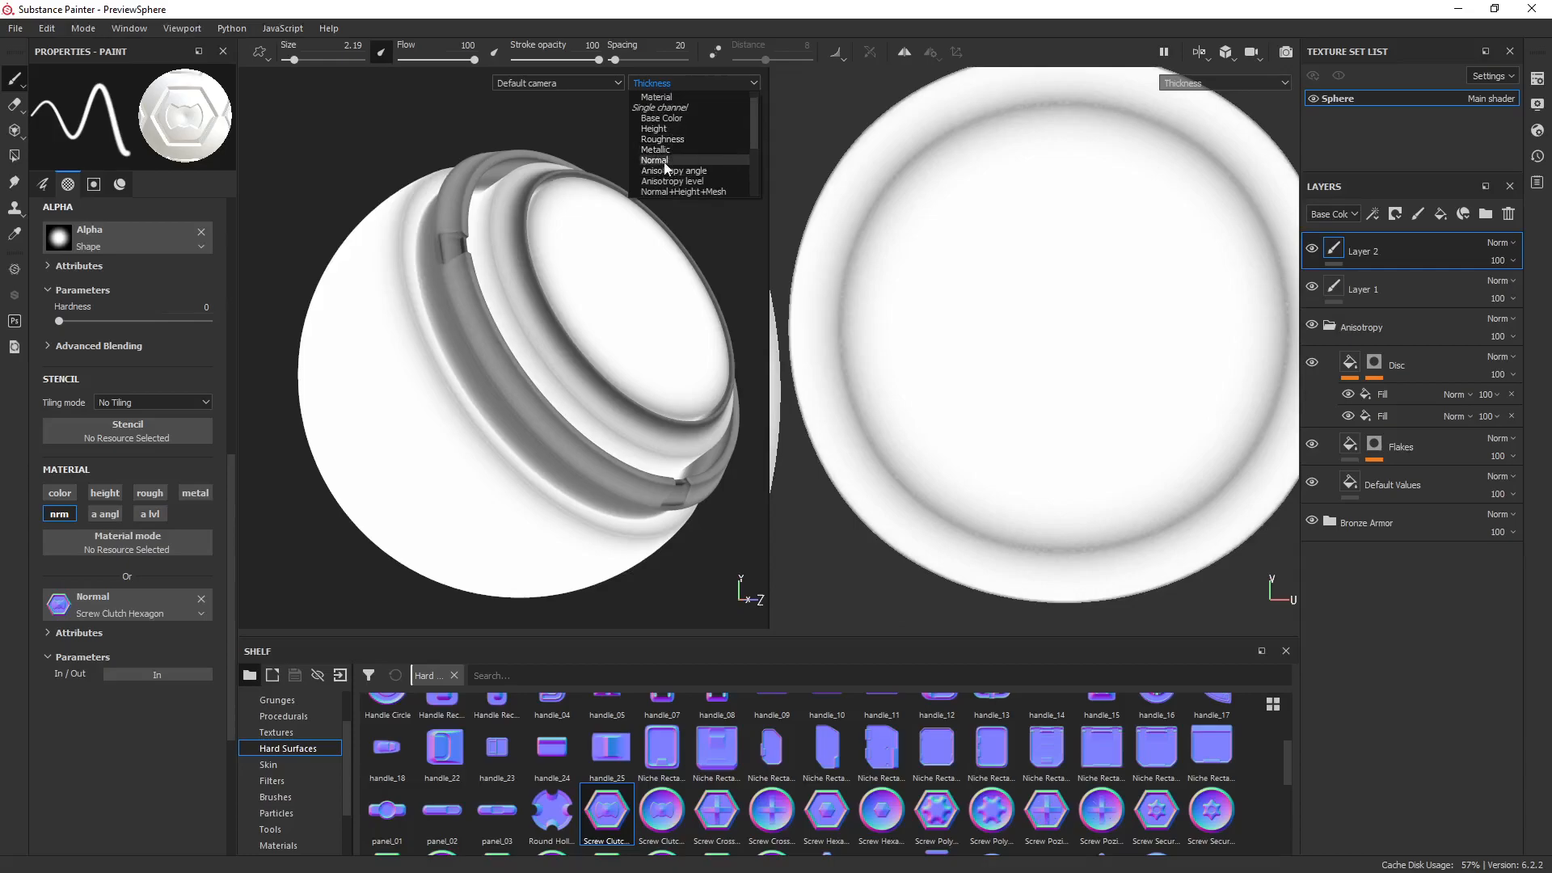
left_click(668, 161)
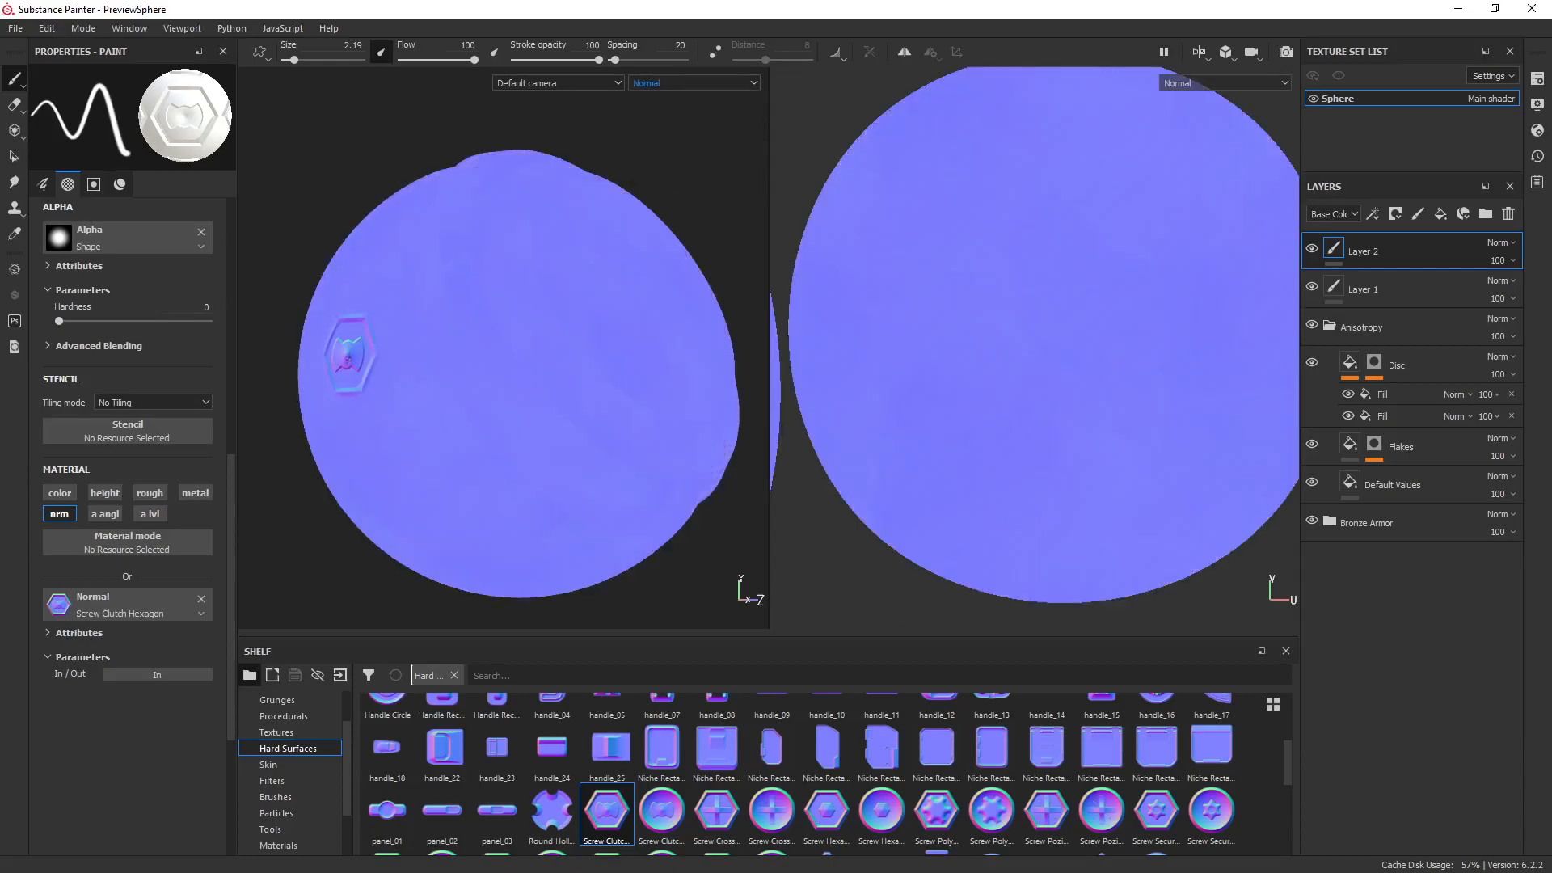
left_click(680, 83)
scroll(701, 158, "down", 1)
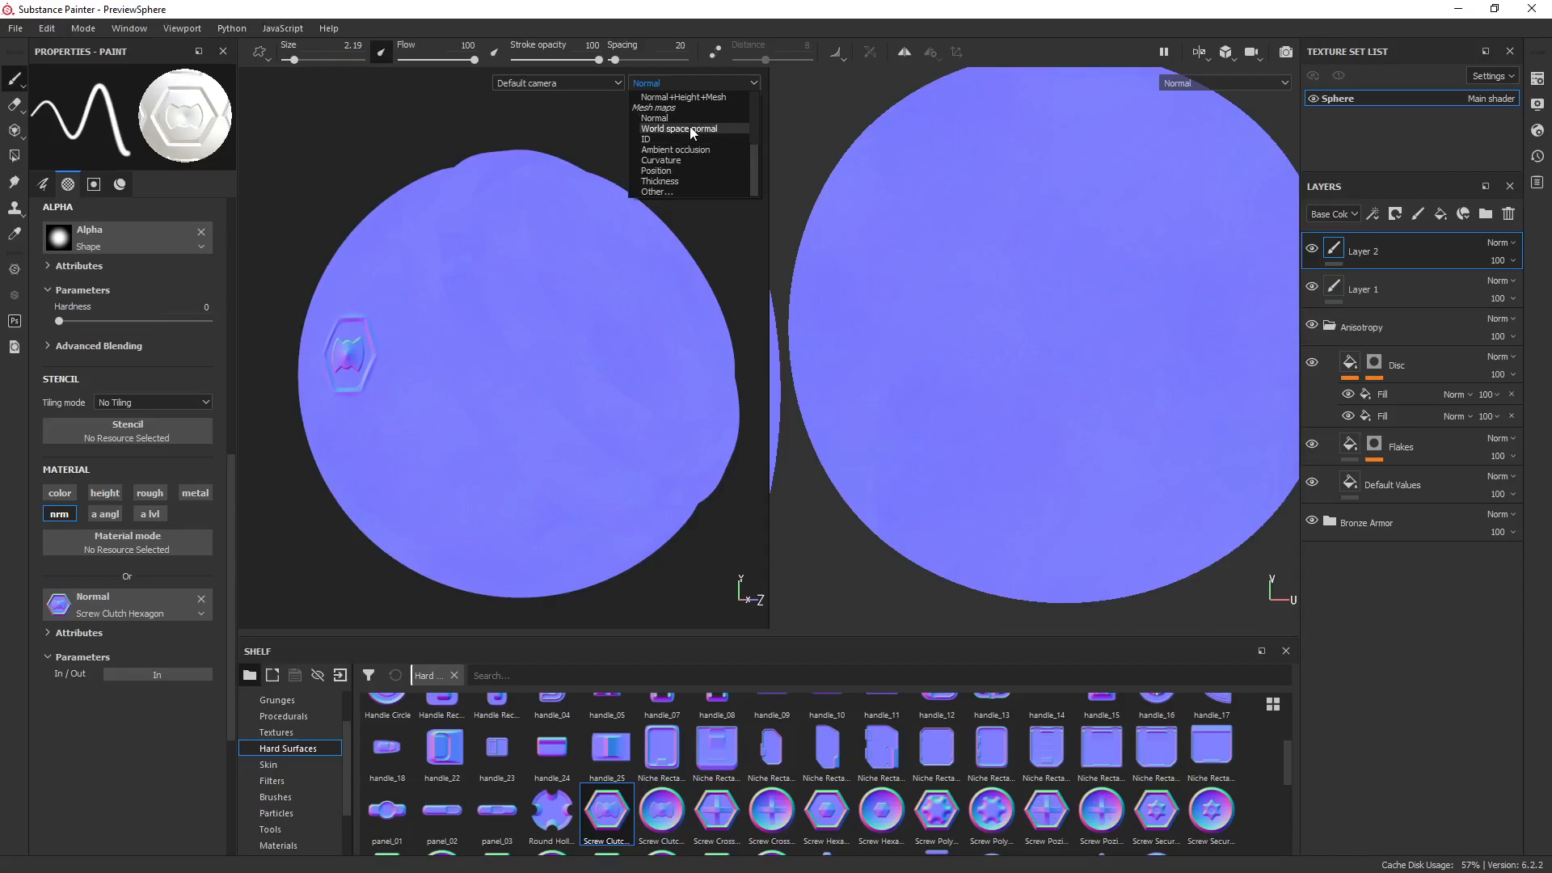
scroll(683, 103, "up", 5)
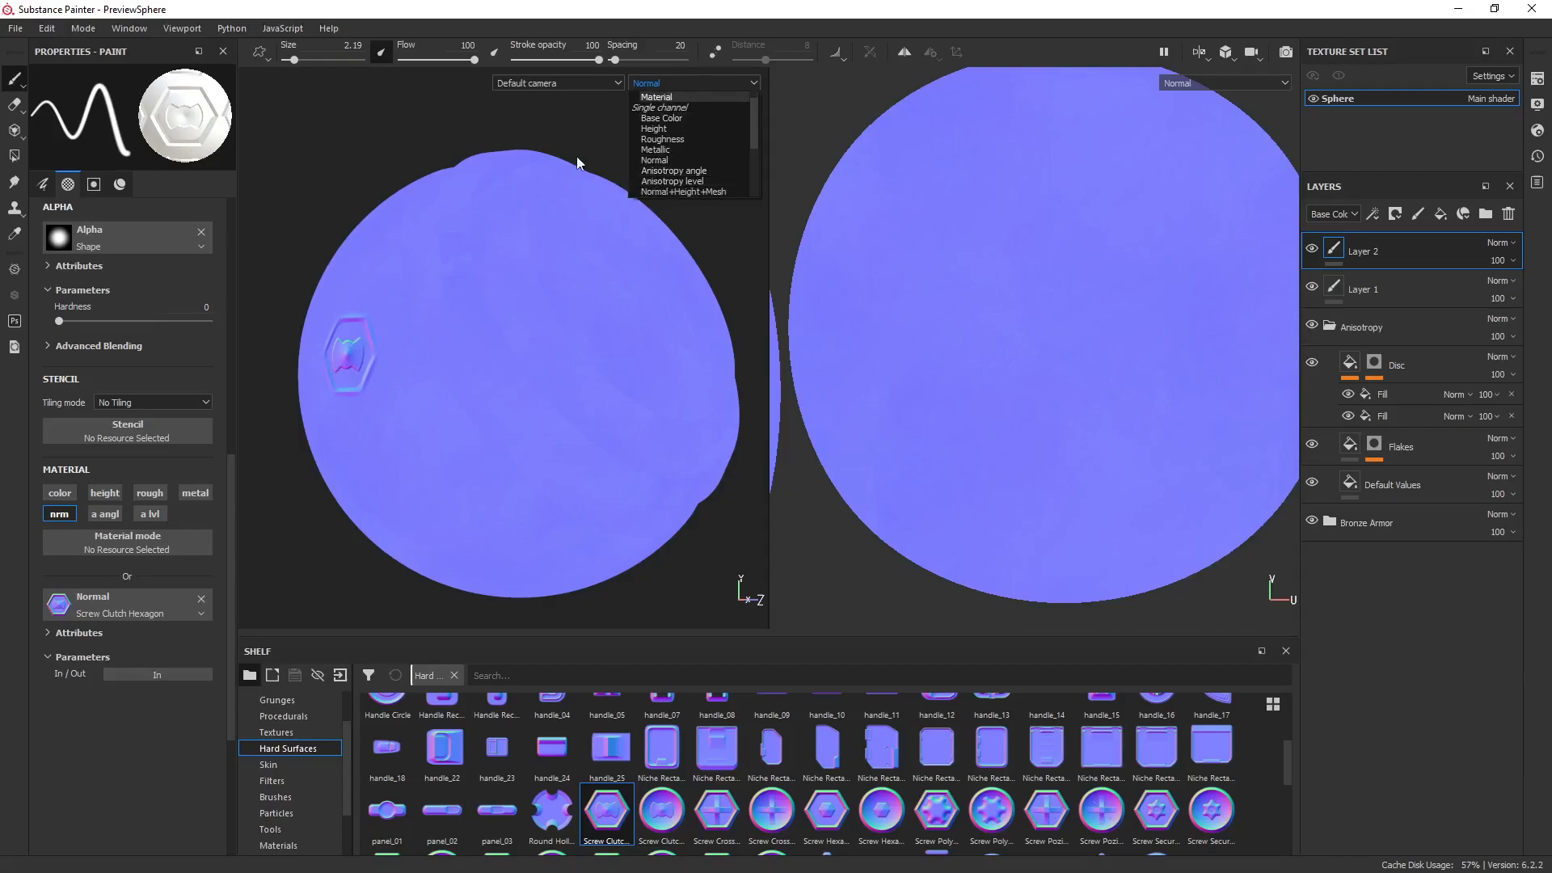
left_click(689, 84)
left_click_drag(569, 236, 549, 245, "alt")
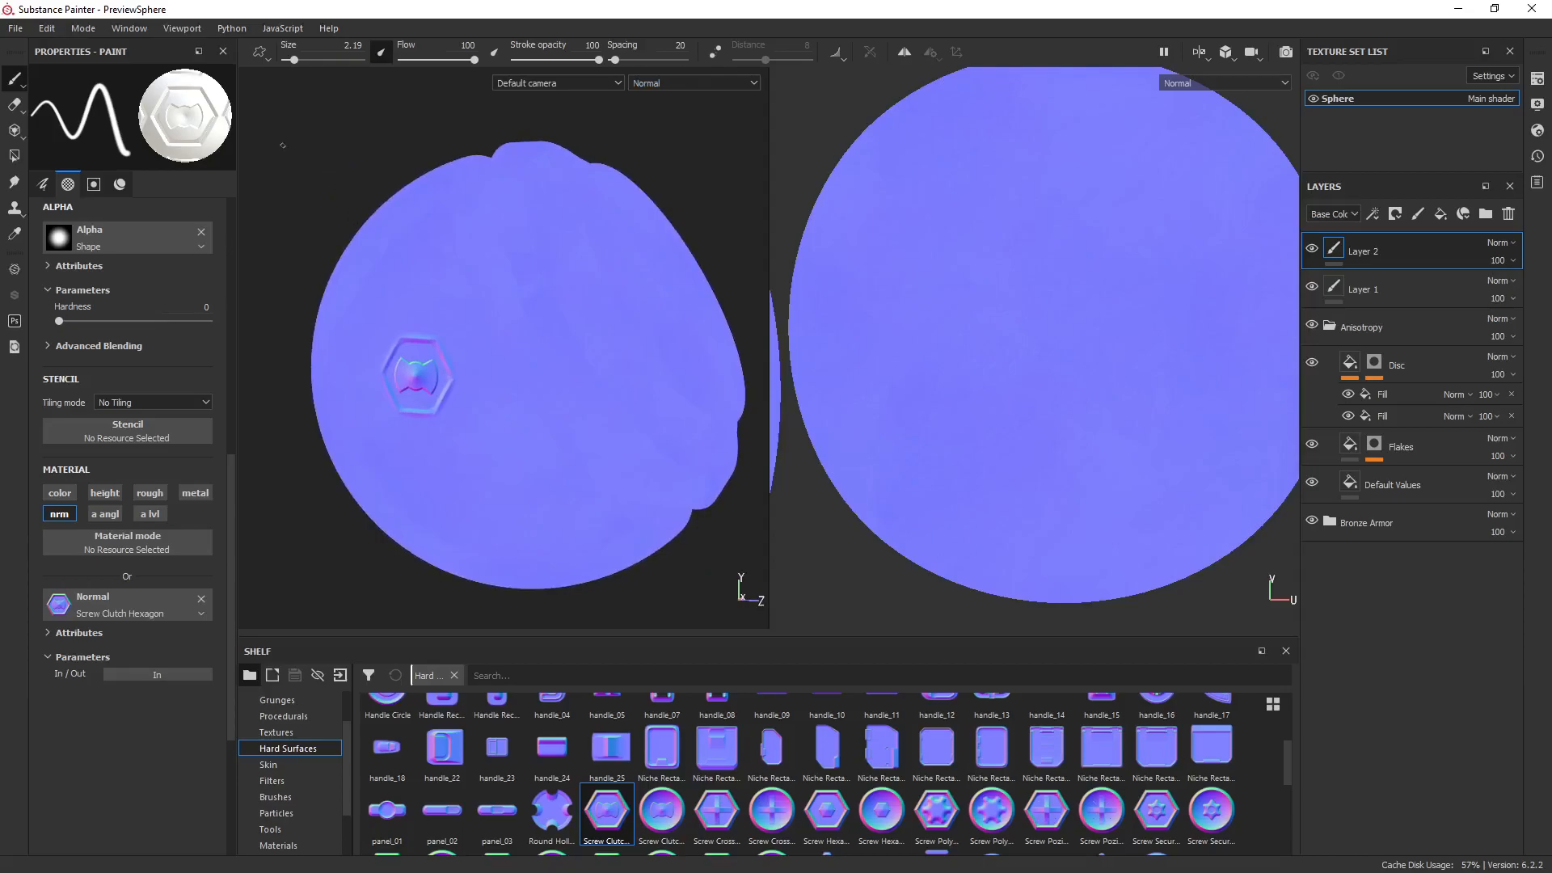
Return the viewport to the Material view and examine the bronze sphere from several angles with the environment lighting rotated.
key("m")
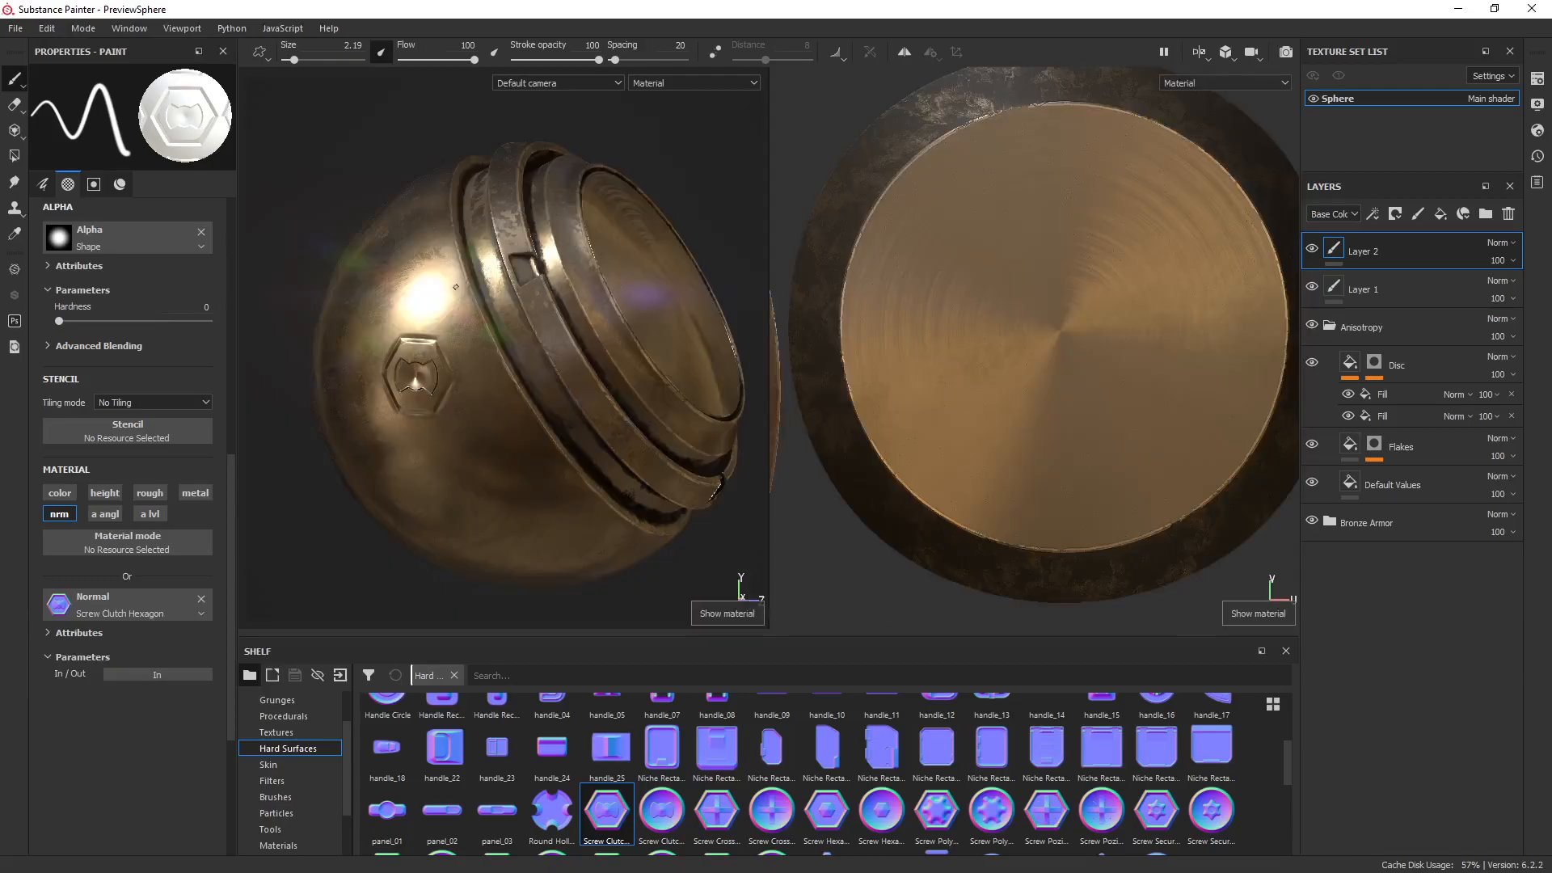
left_click_drag(578, 381, 503, 374, "alt")
middle_click_drag(626, 369, 368, 393, "alt")
left_click_drag(368, 393, 428, 324, "alt")
mouse_move(428, 356)
right_mouse_down("shift")
mouse_move(472, 373)
mouse_move(447, 353)
right_mouse_up("shift")
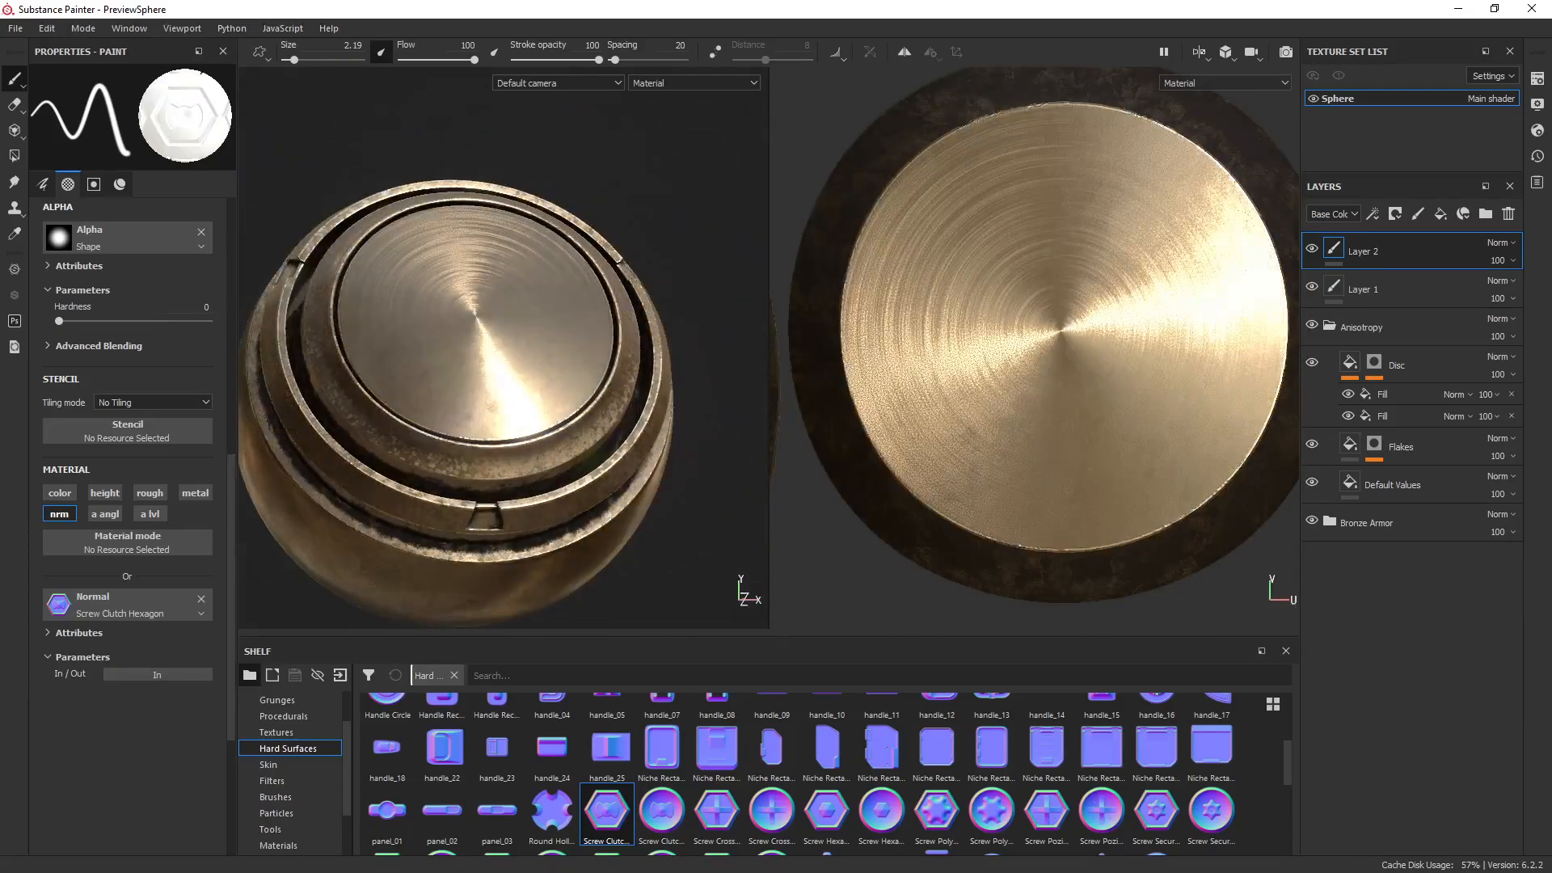
left_click_drag(447, 354, 488, 361, "alt")
middle_click_drag(390, 410, 454, 415, "alt")
left_click_drag(485, 323, 590, 330, "alt")
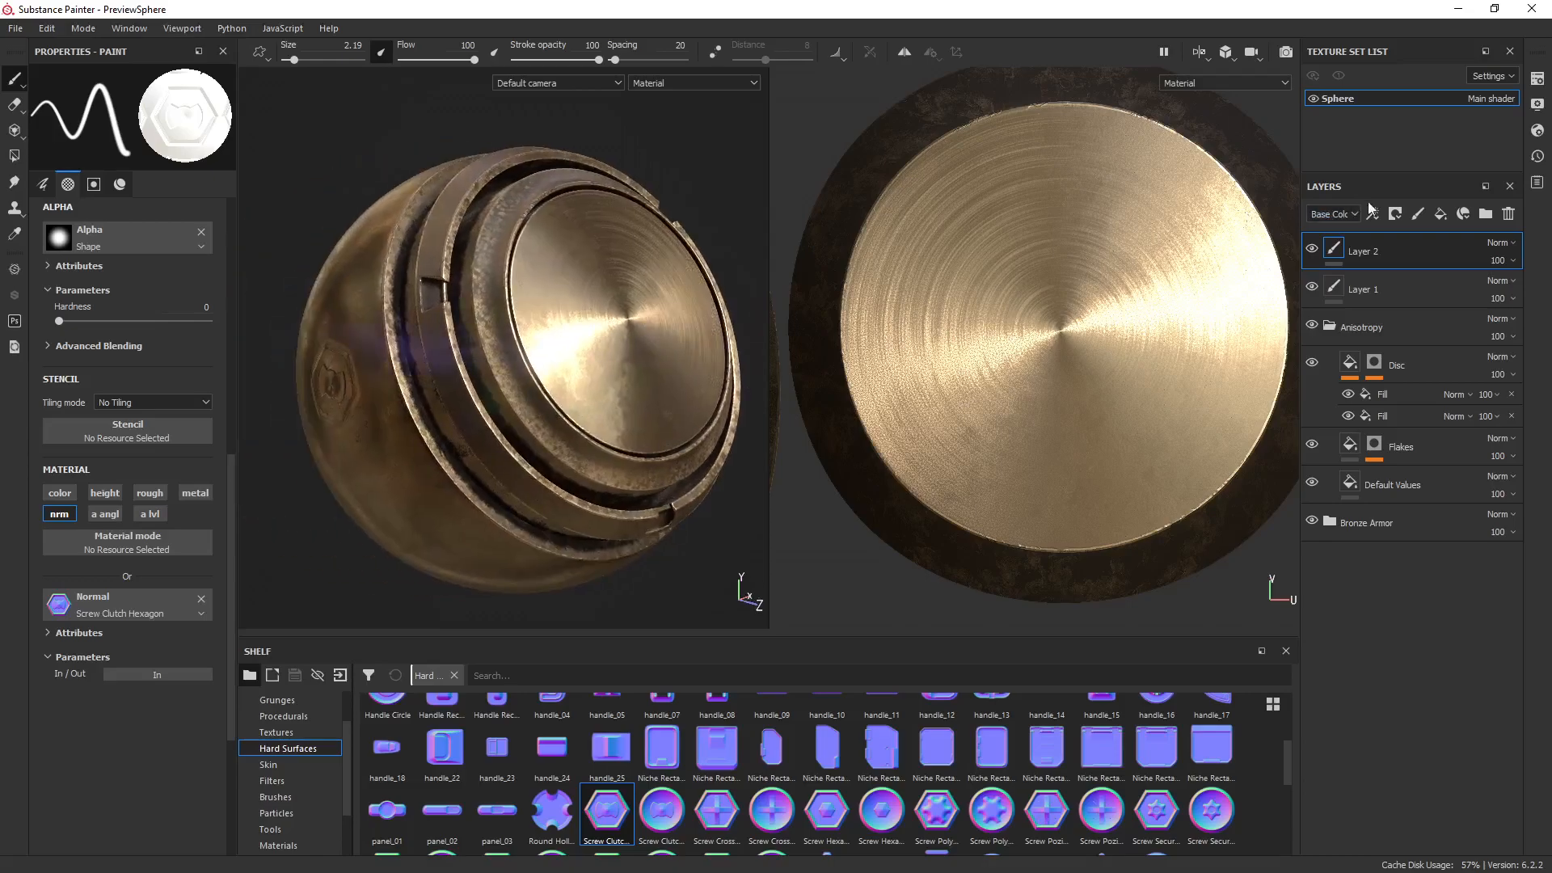
Delete everything in the layer stack, from Layer 2 through the Bronze Armor group.
left_click(1392, 525, "shift")
left_click(1508, 215)
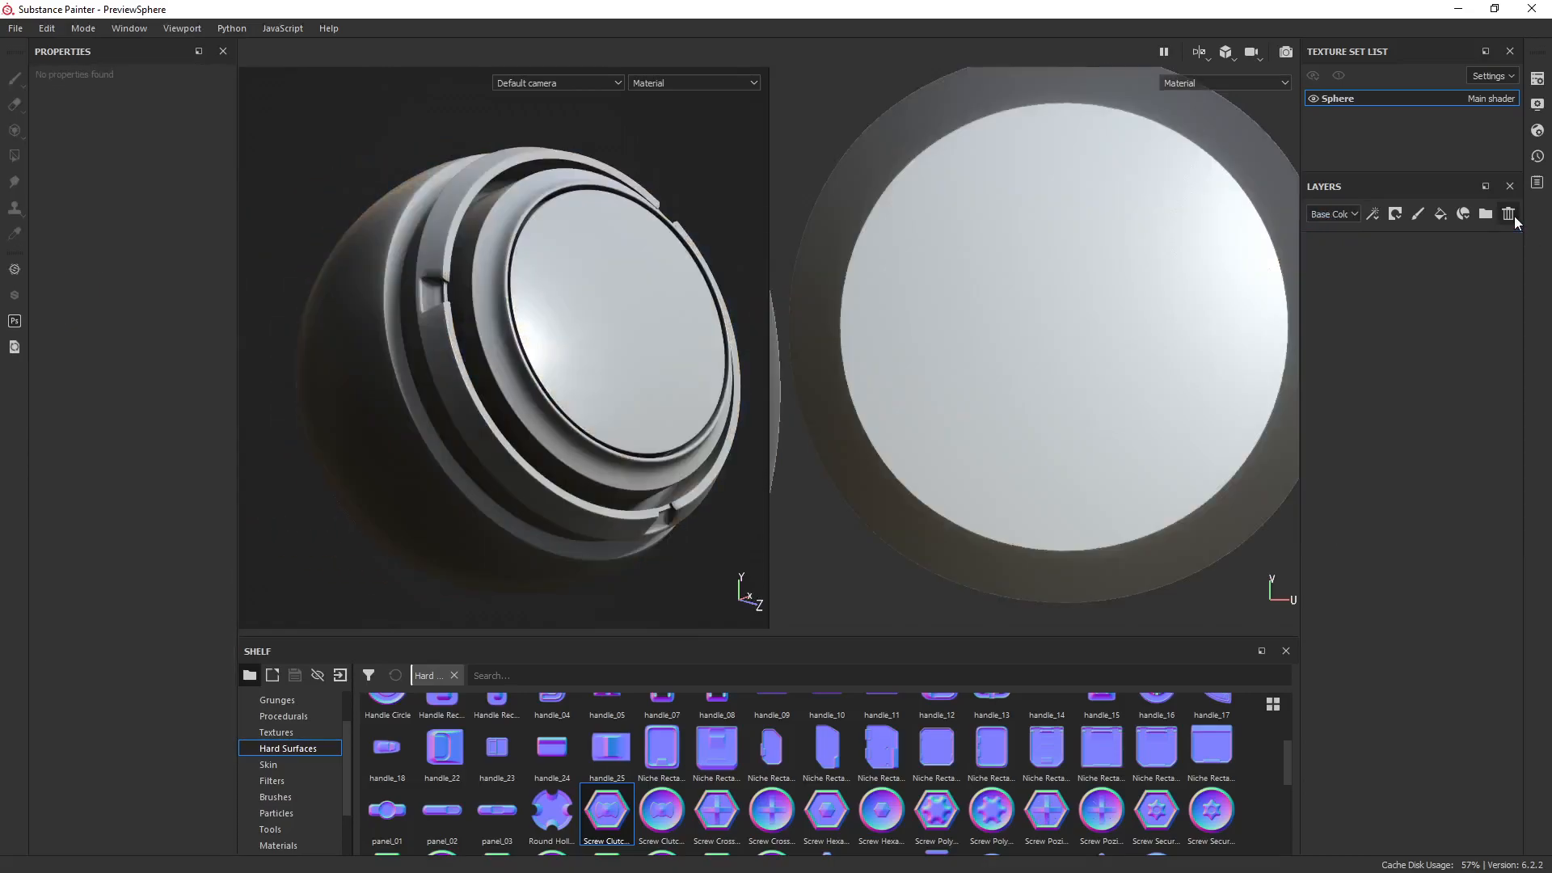
Review the shader's scattering, displacement and tessellation parameters, and activate subsurface scattering in the display settings with a sample count of 77.
left_click(1538, 107)
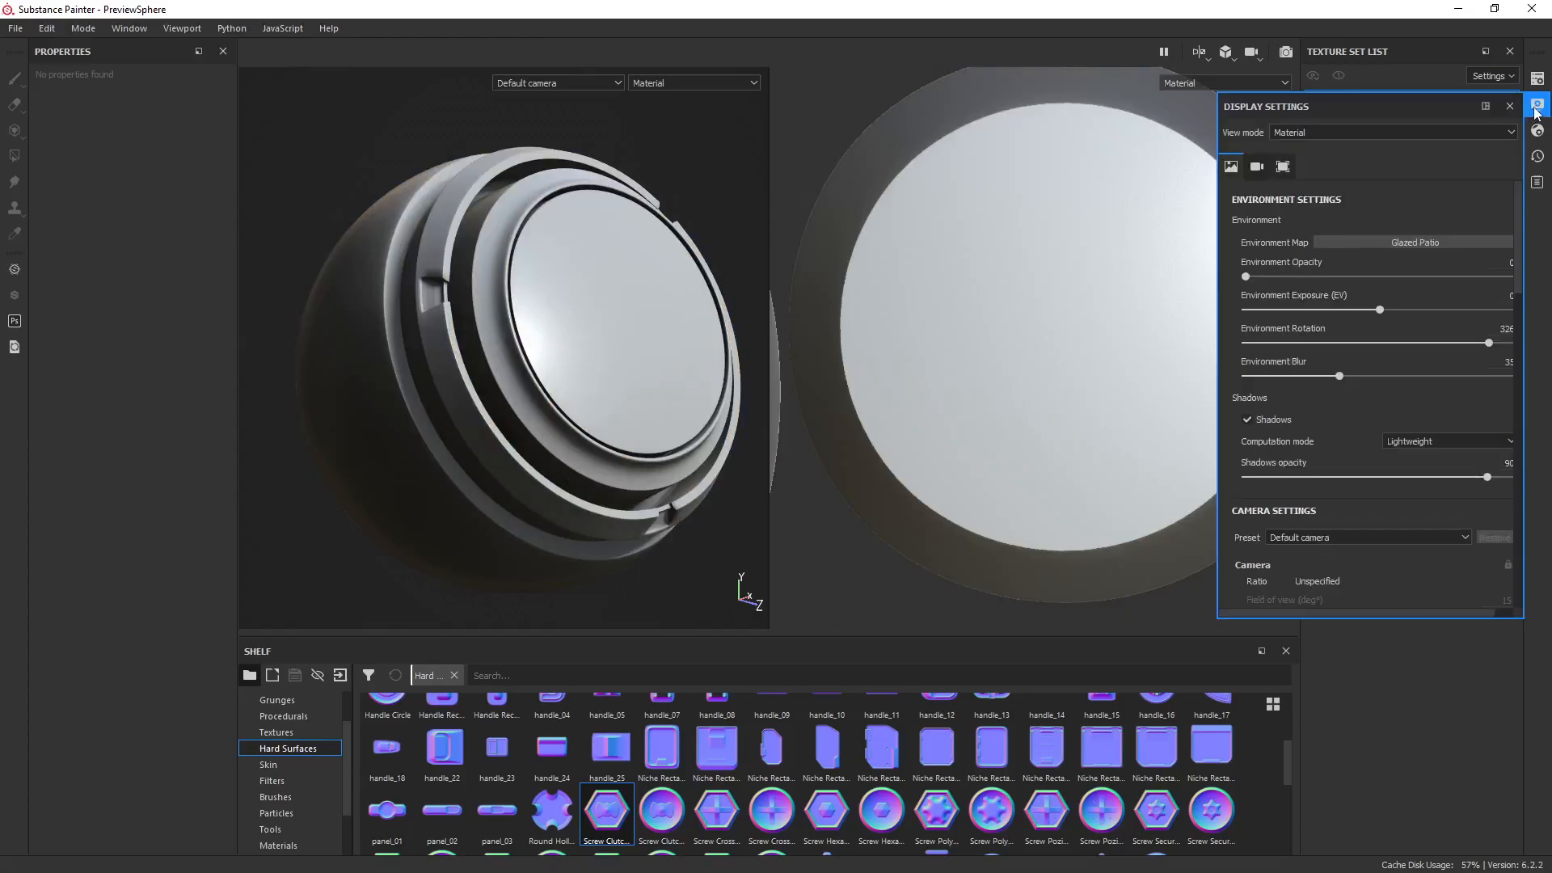
left_click(1537, 130)
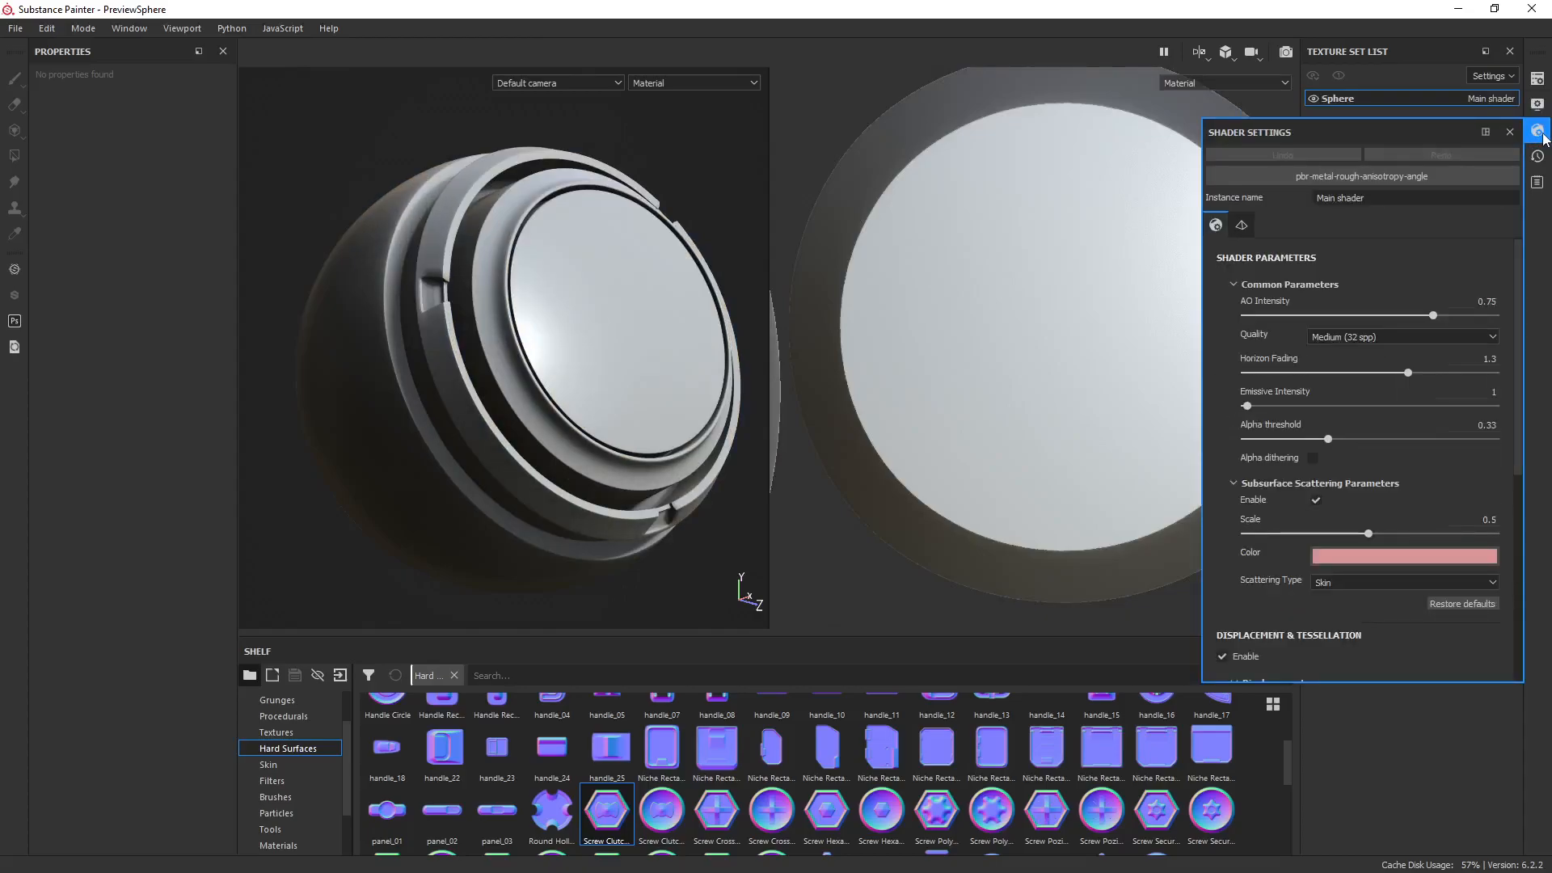
scroll(1425, 424, "down", 3)
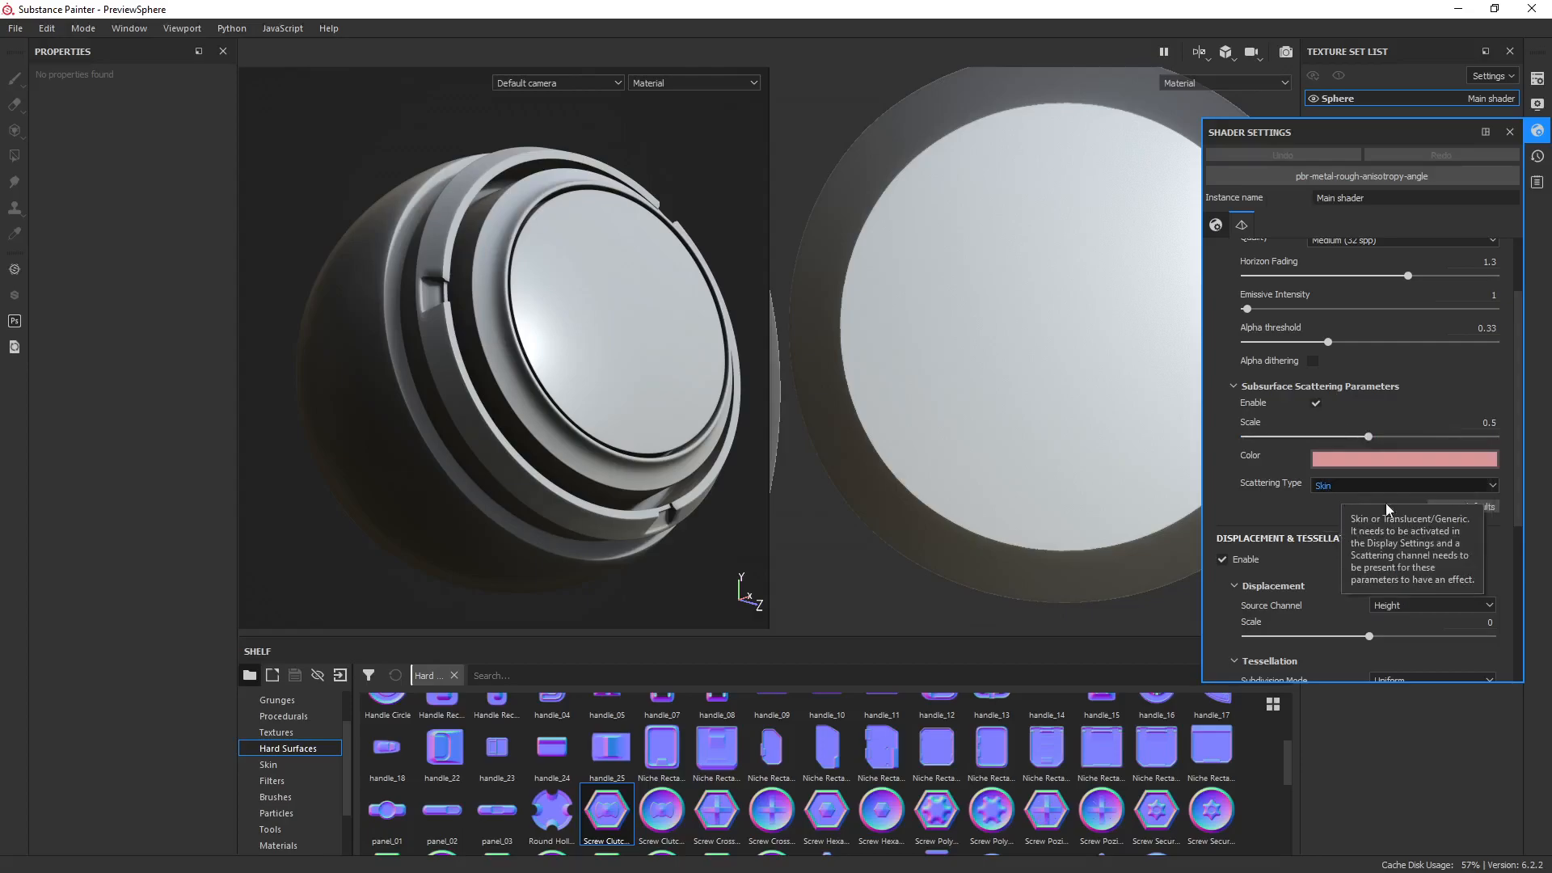
scroll(1339, 531, "down", 5)
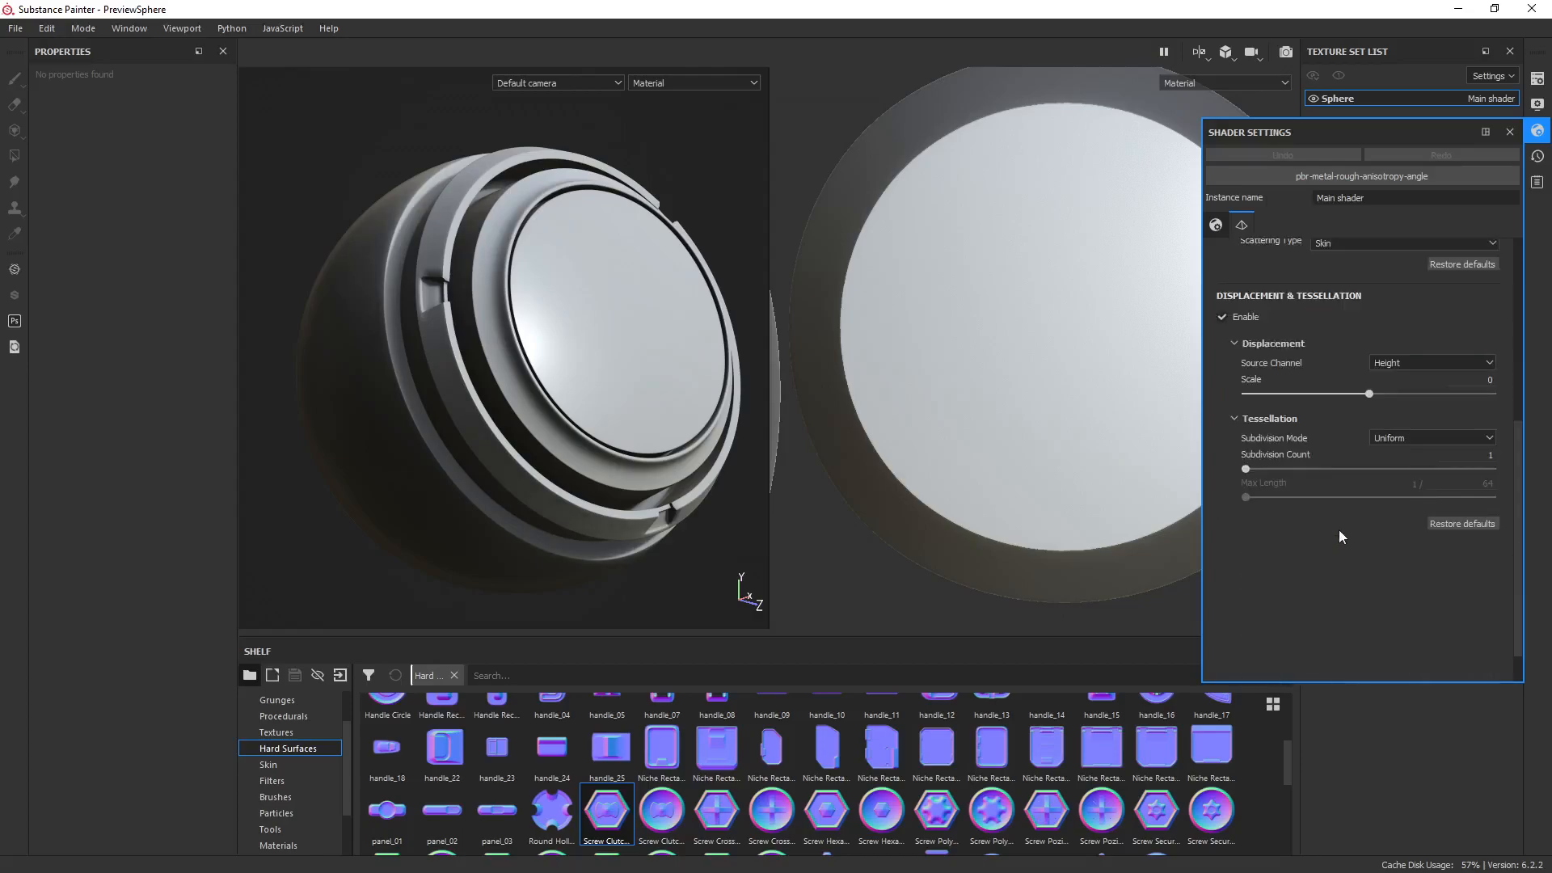
left_click(1538, 130)
left_click(1538, 106)
scroll(1379, 396, "down", 10)
scroll(1347, 459, "down", 3)
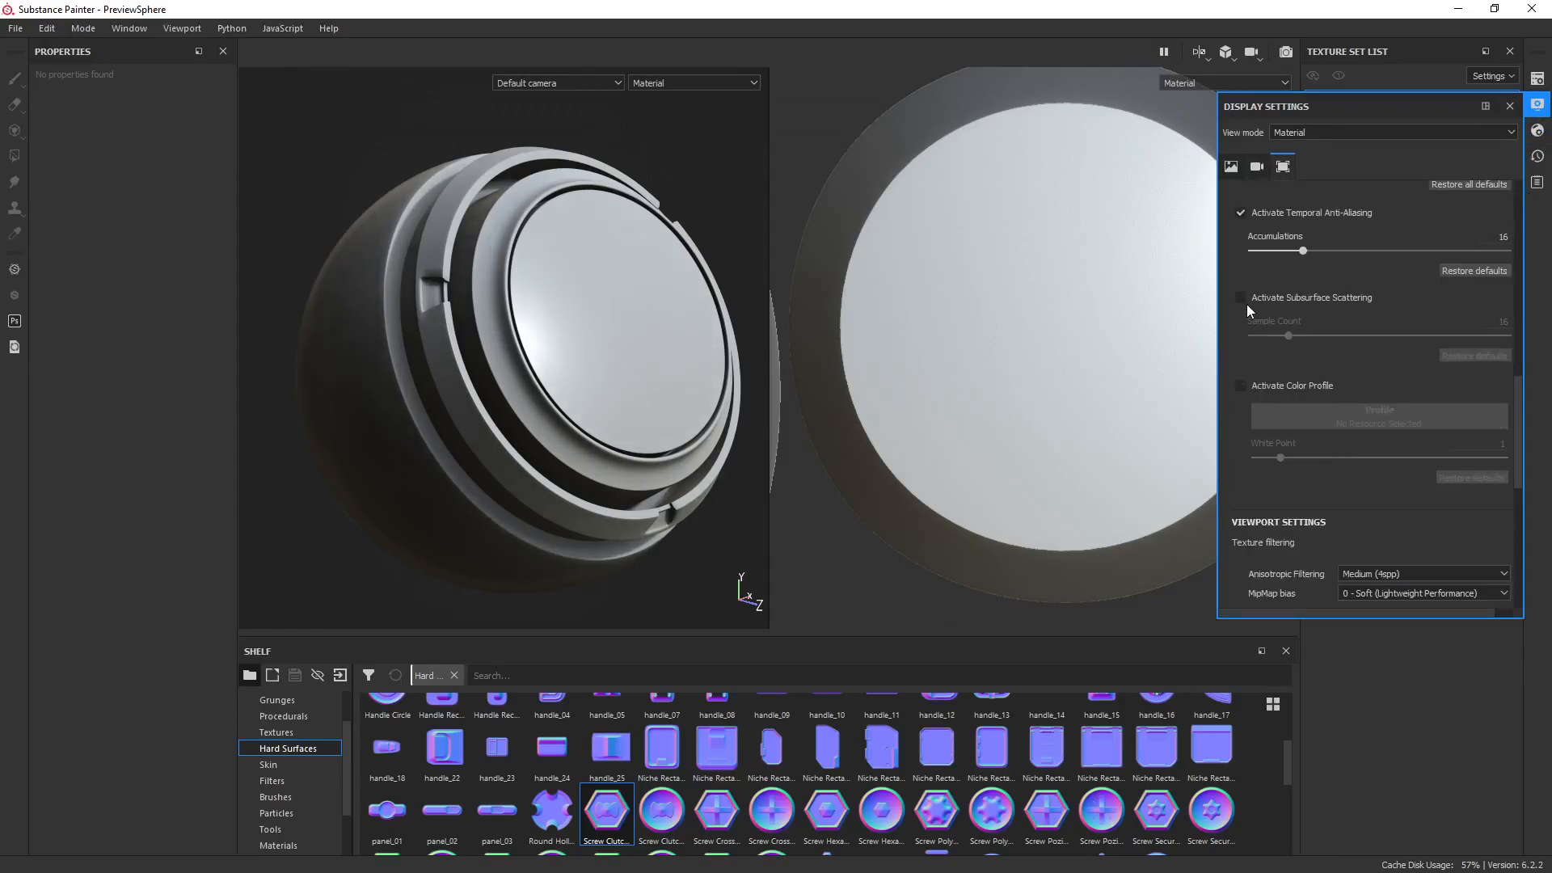
left_click(1242, 297)
left_click_drag(1289, 335, 1376, 335)
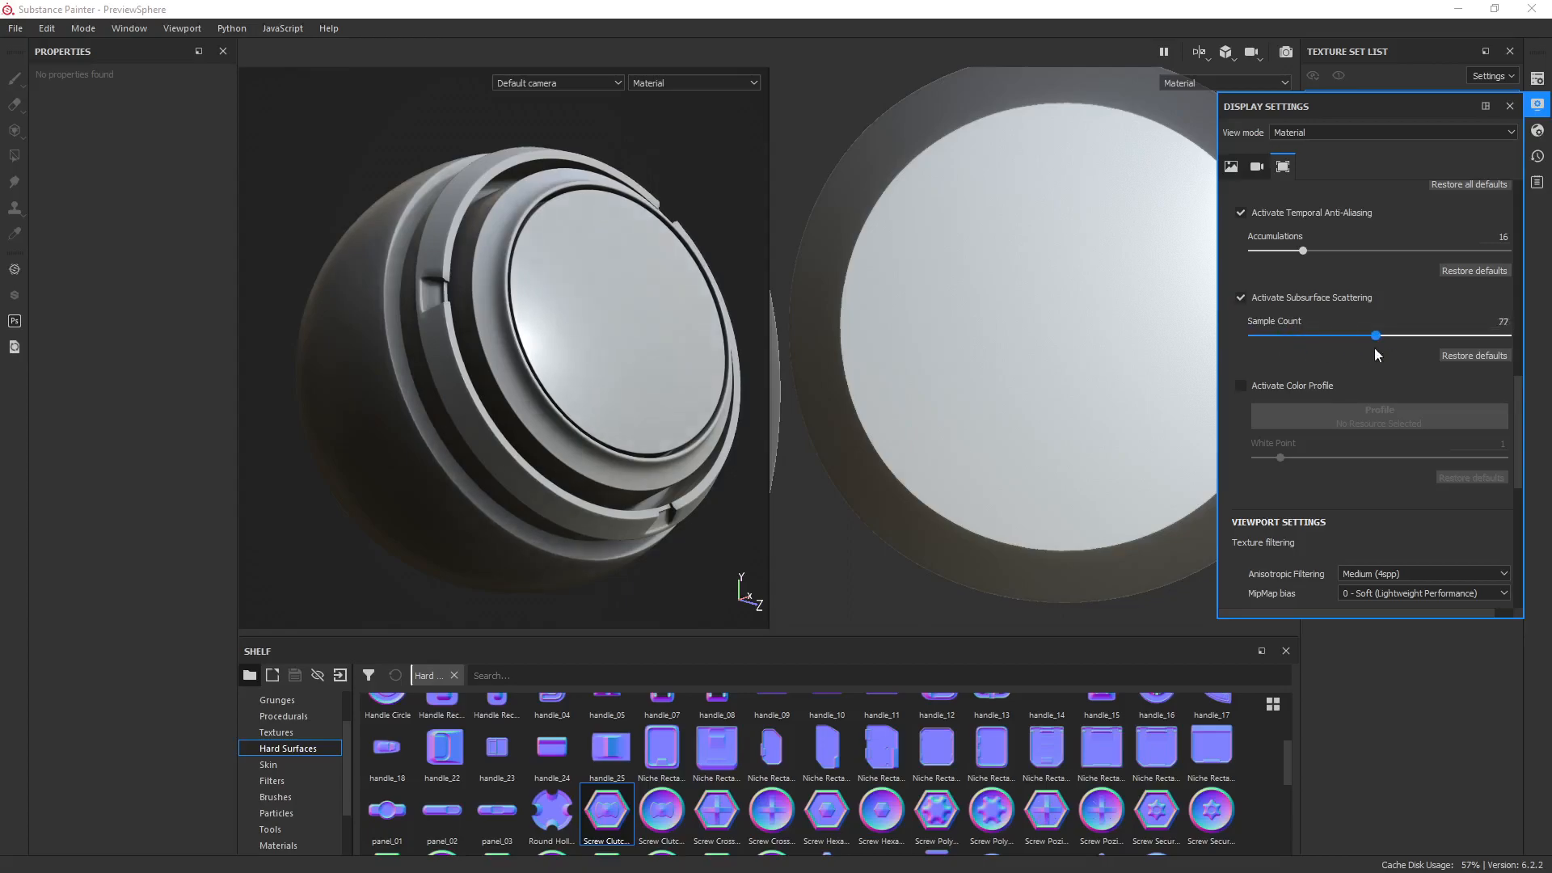
left_click(1538, 103)
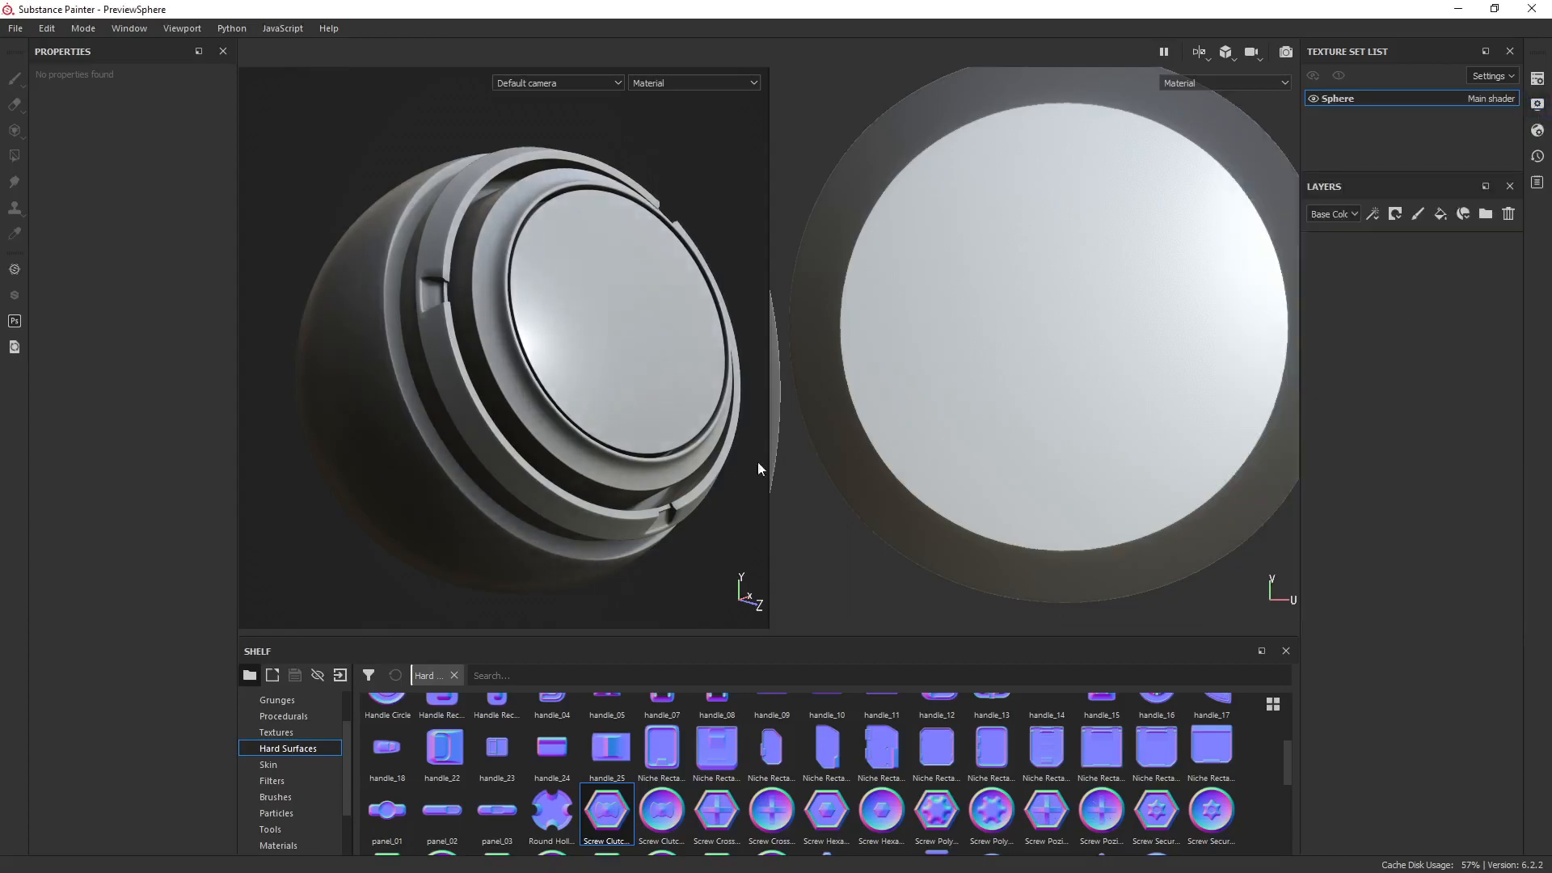
Add Scattering and Emissive channels to the Sphere texture set.
left_click(1538, 80)
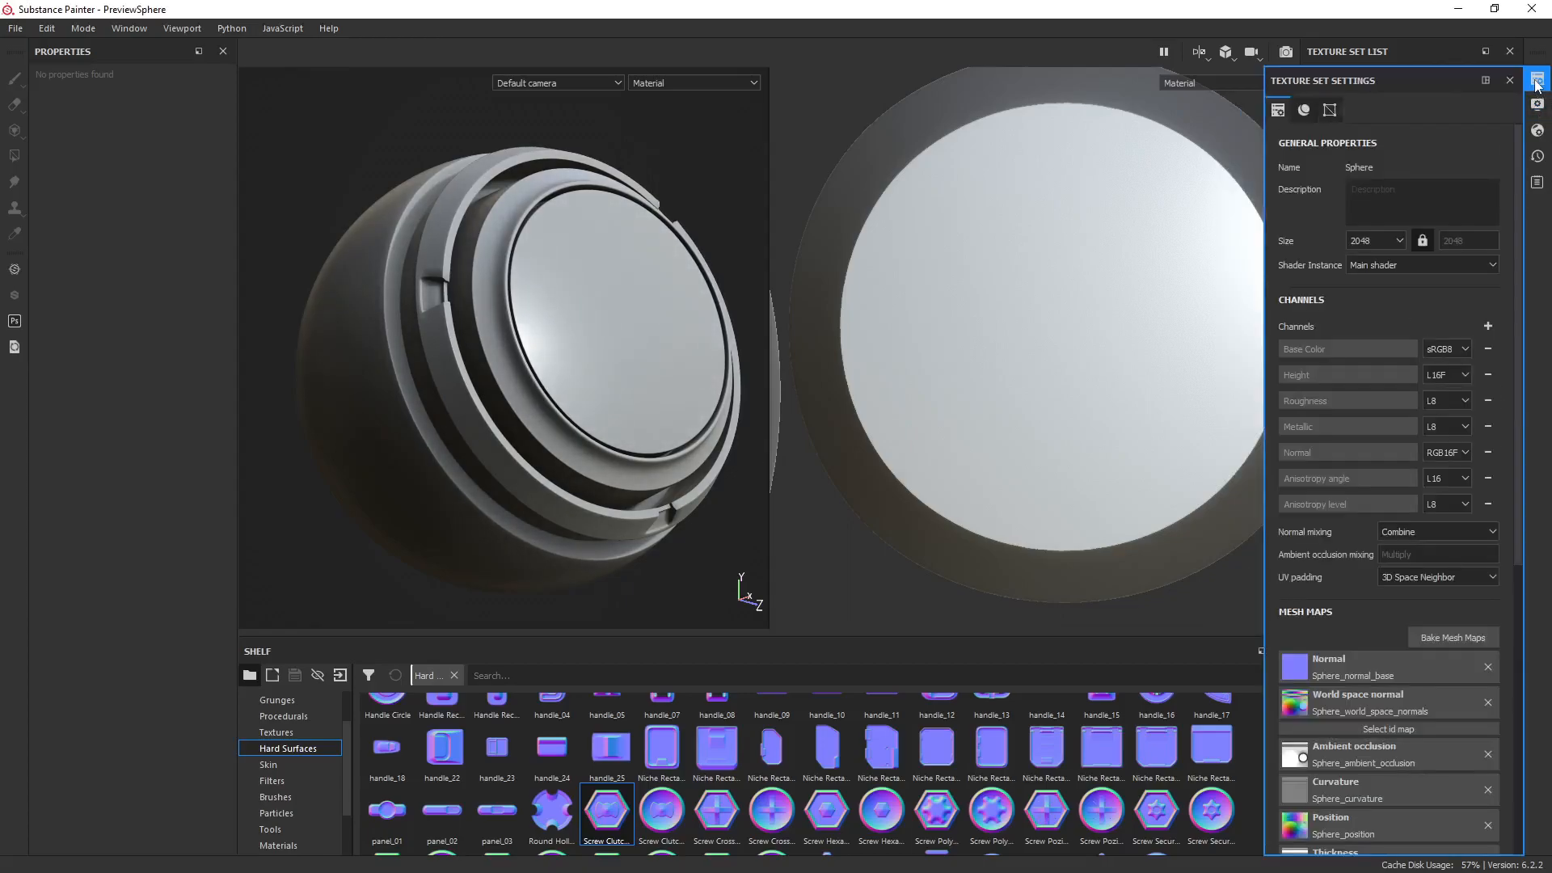
left_click(1488, 327)
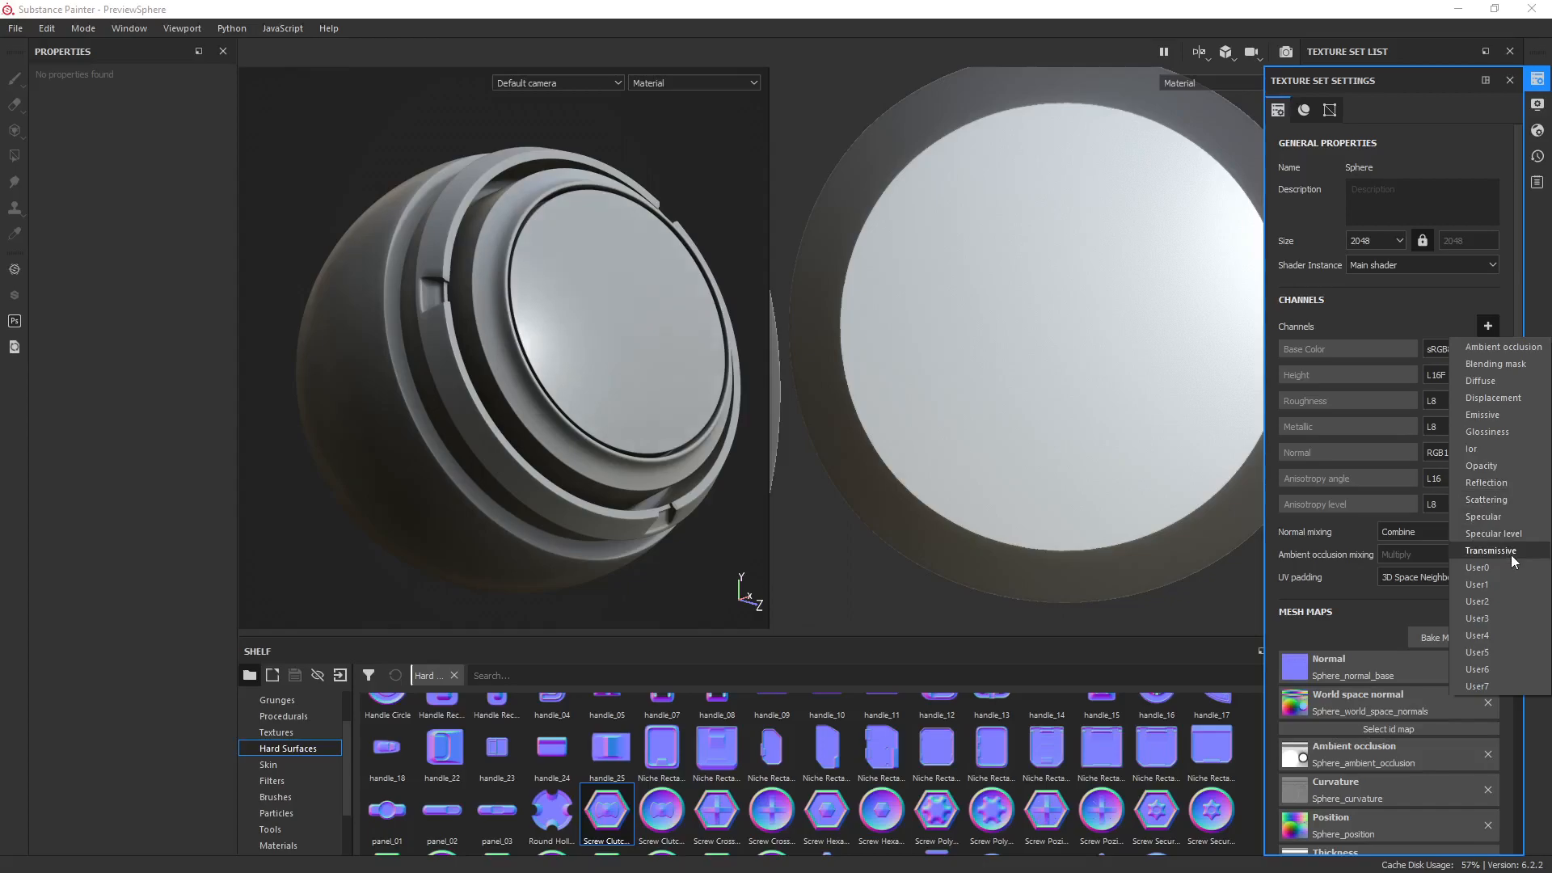
left_click(1501, 501)
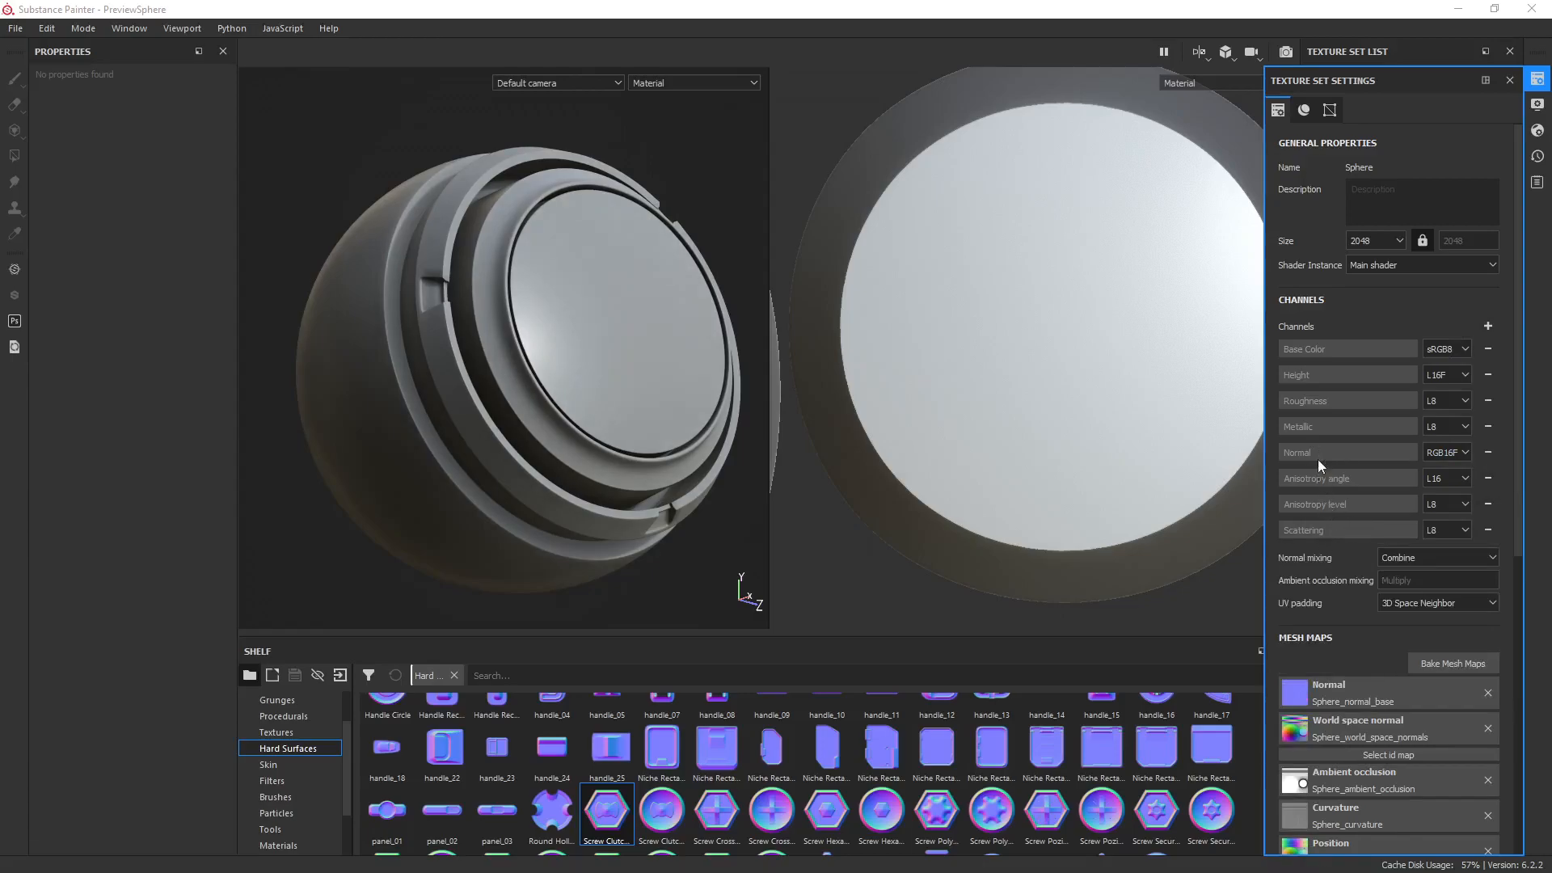
left_click(1488, 325)
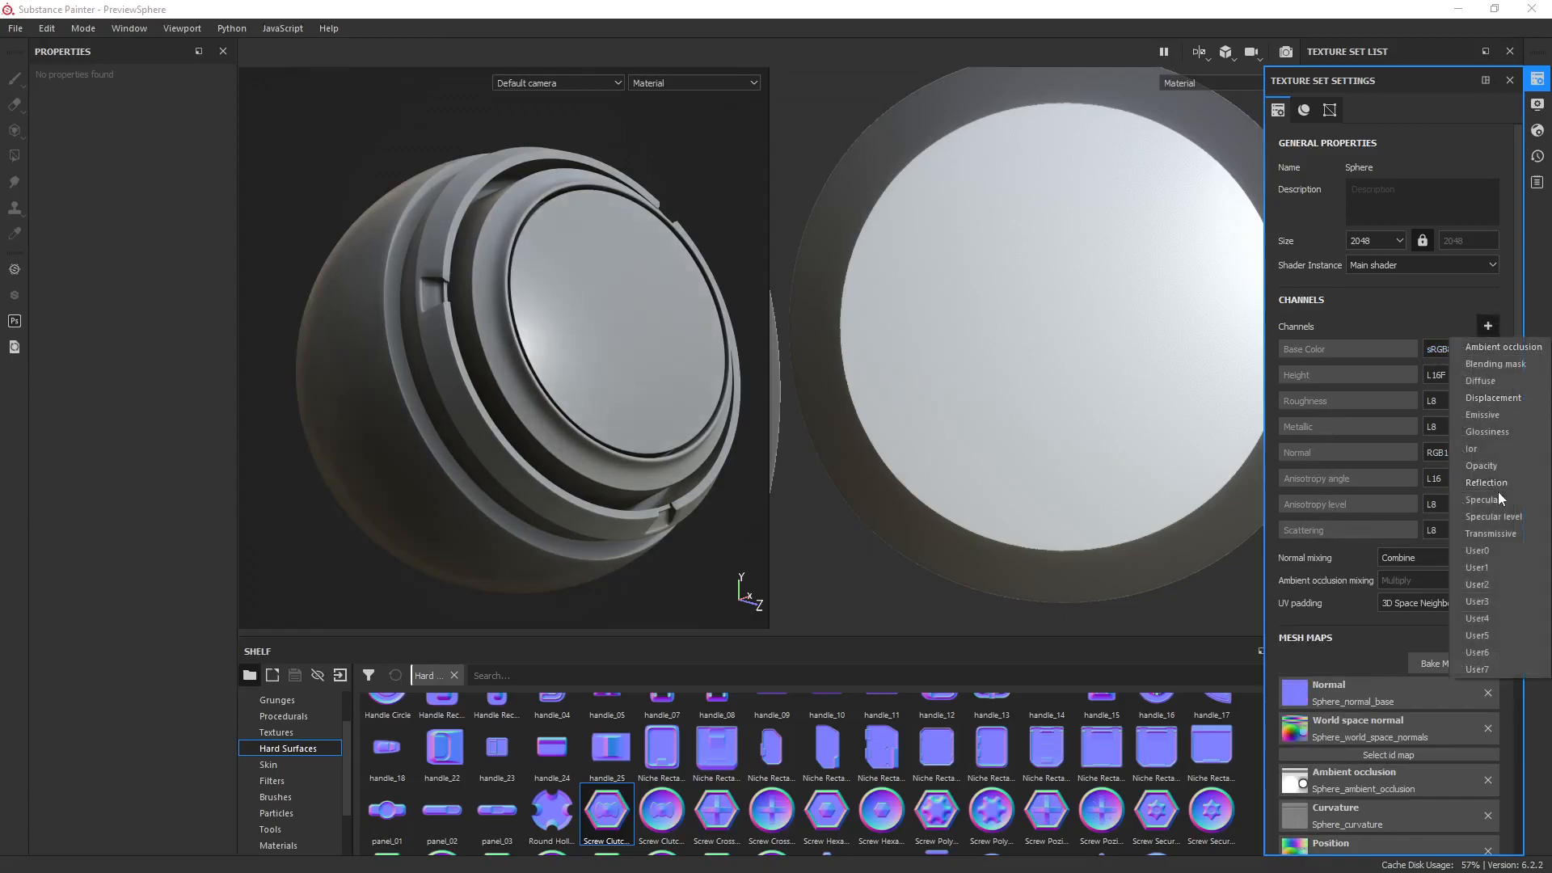
left_click(1504, 415)
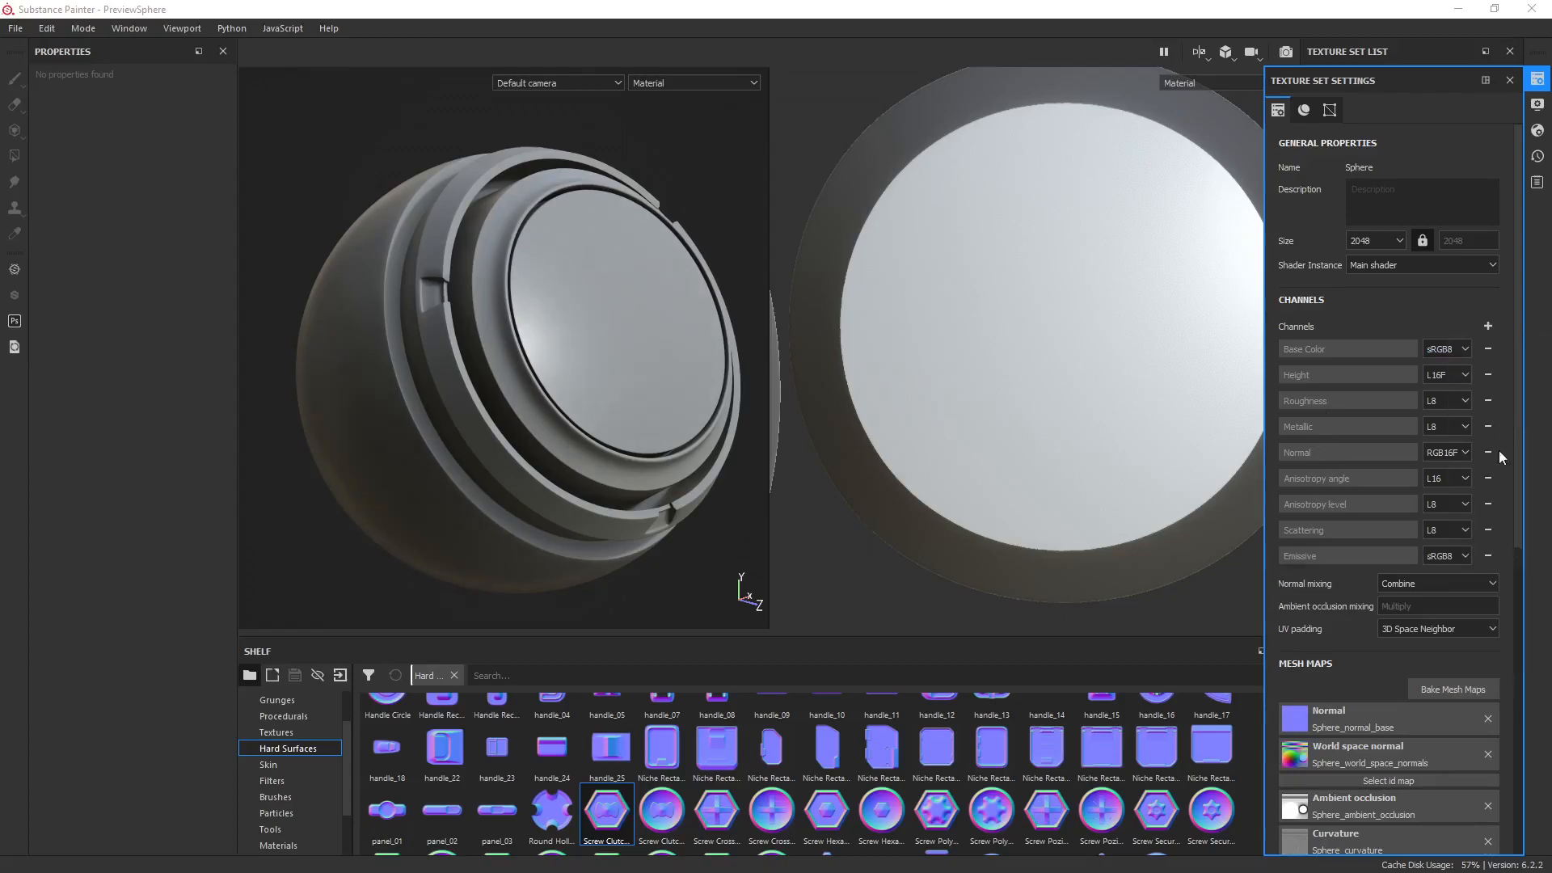
left_click(1489, 325)
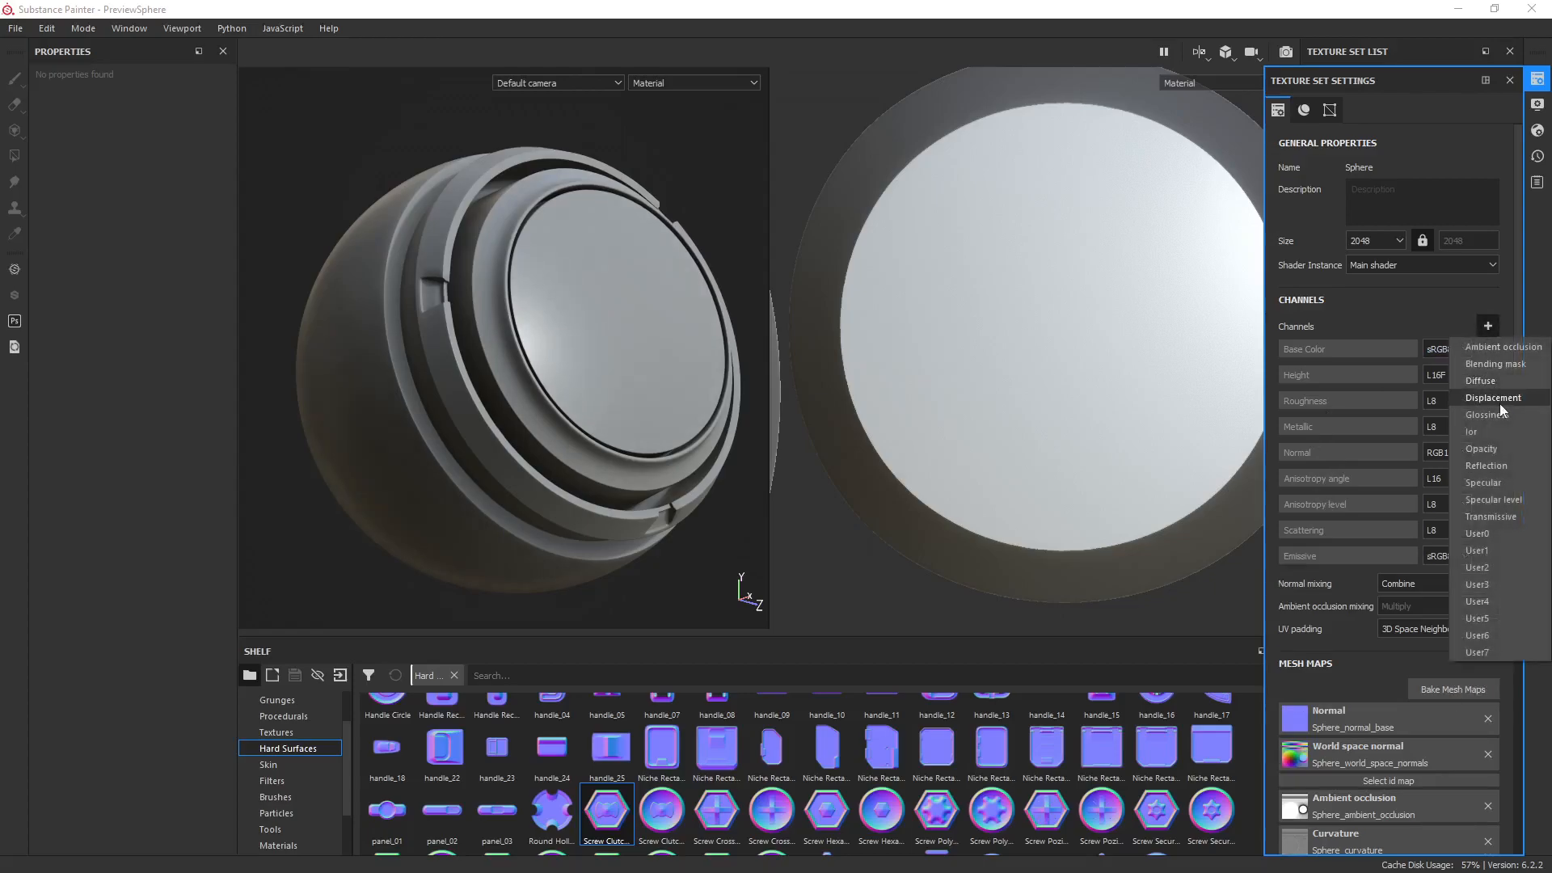
left_click(1346, 310)
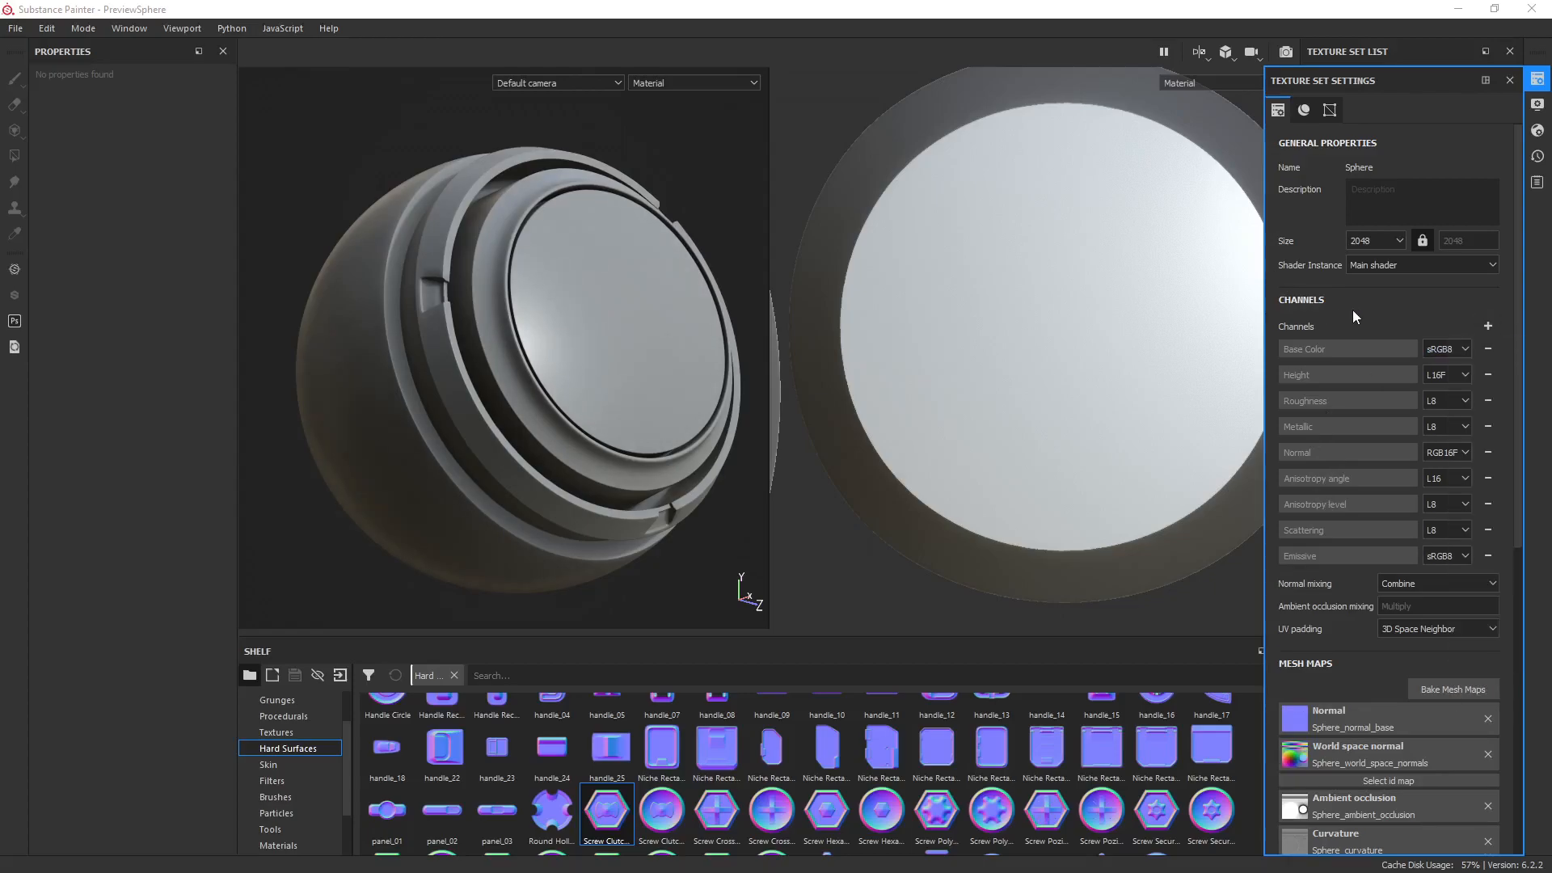
left_click_drag(624, 407, 551, 405, "alt")
scroll(629, 391, "down", 3)
scroll(639, 400, "up", 3)
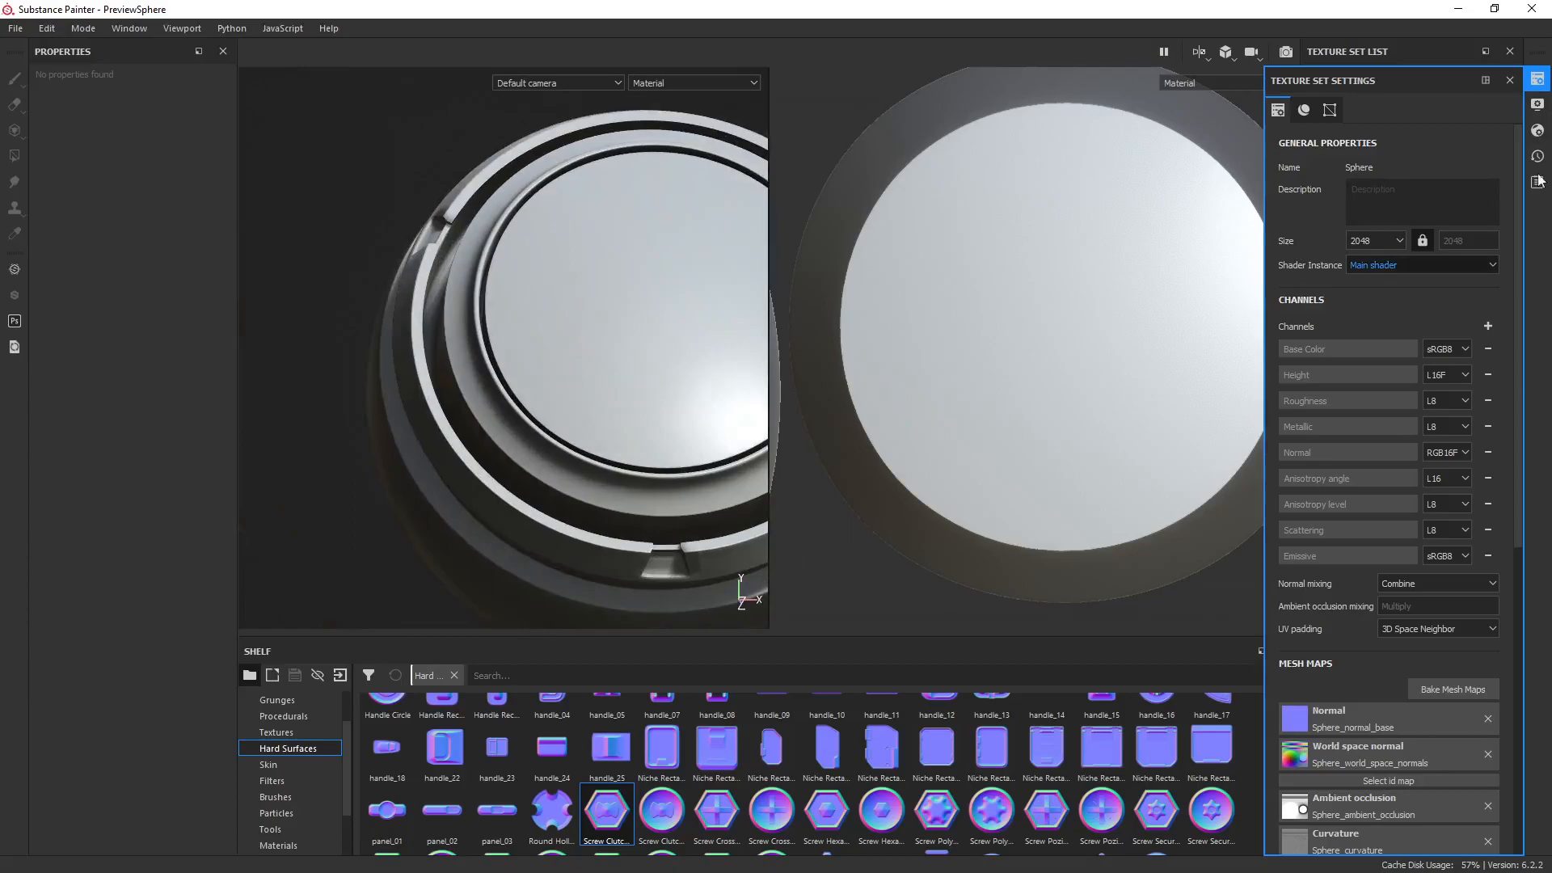
left_click(1538, 78)
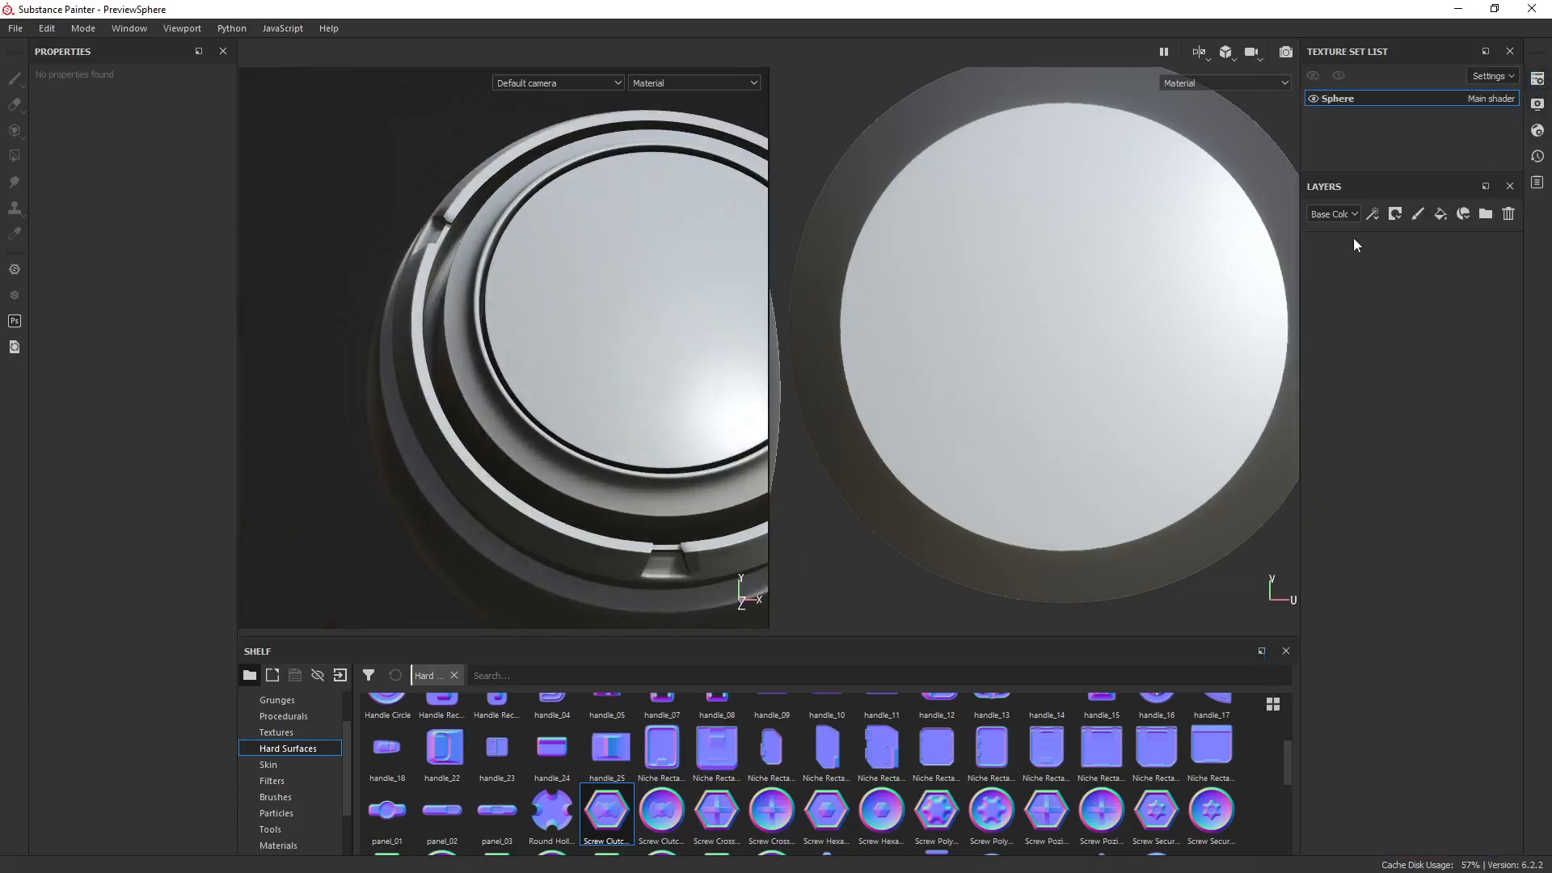
Add a fill layer and turn off all of its material channels except scattering.
left_click(1442, 215)
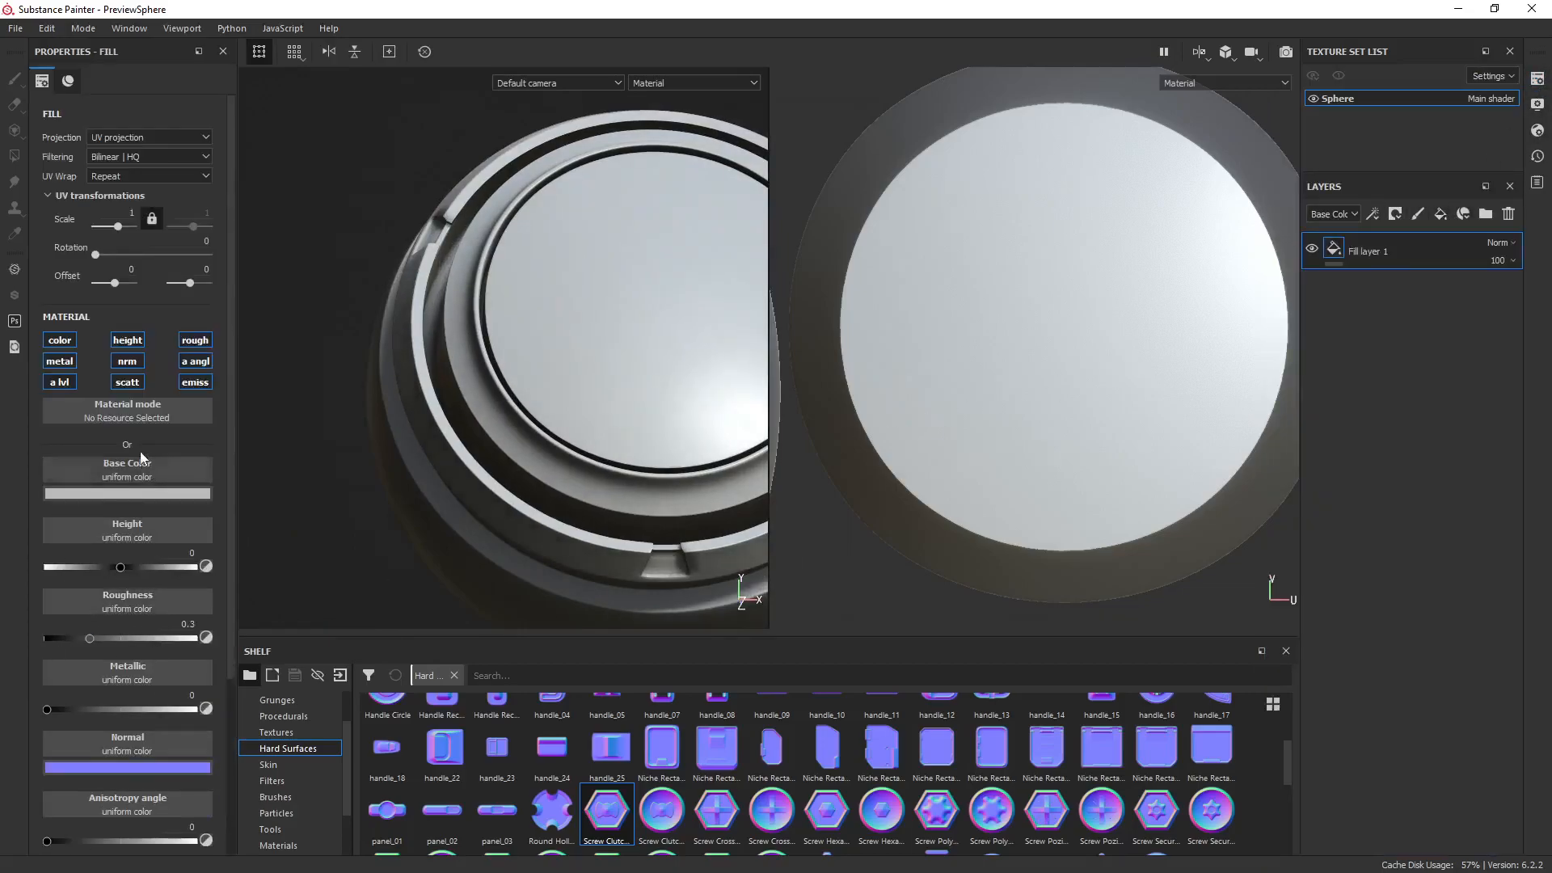
left_click(70, 345)
left_click(65, 362)
left_click(67, 382)
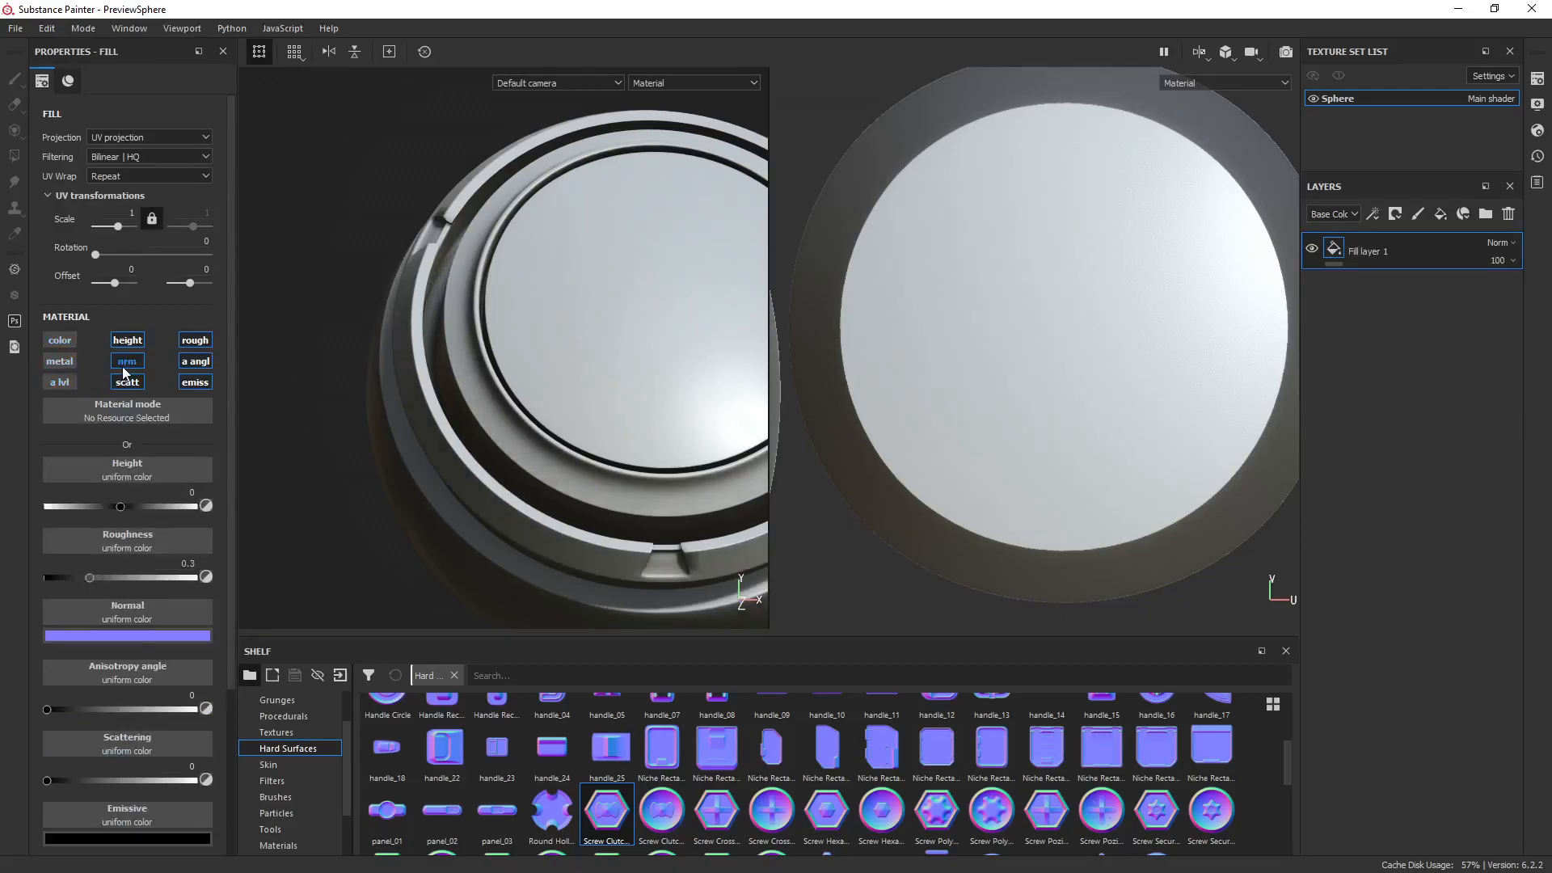
left_click(127, 364)
left_click(129, 343)
left_click(189, 343)
left_click(195, 361)
left_click(192, 383)
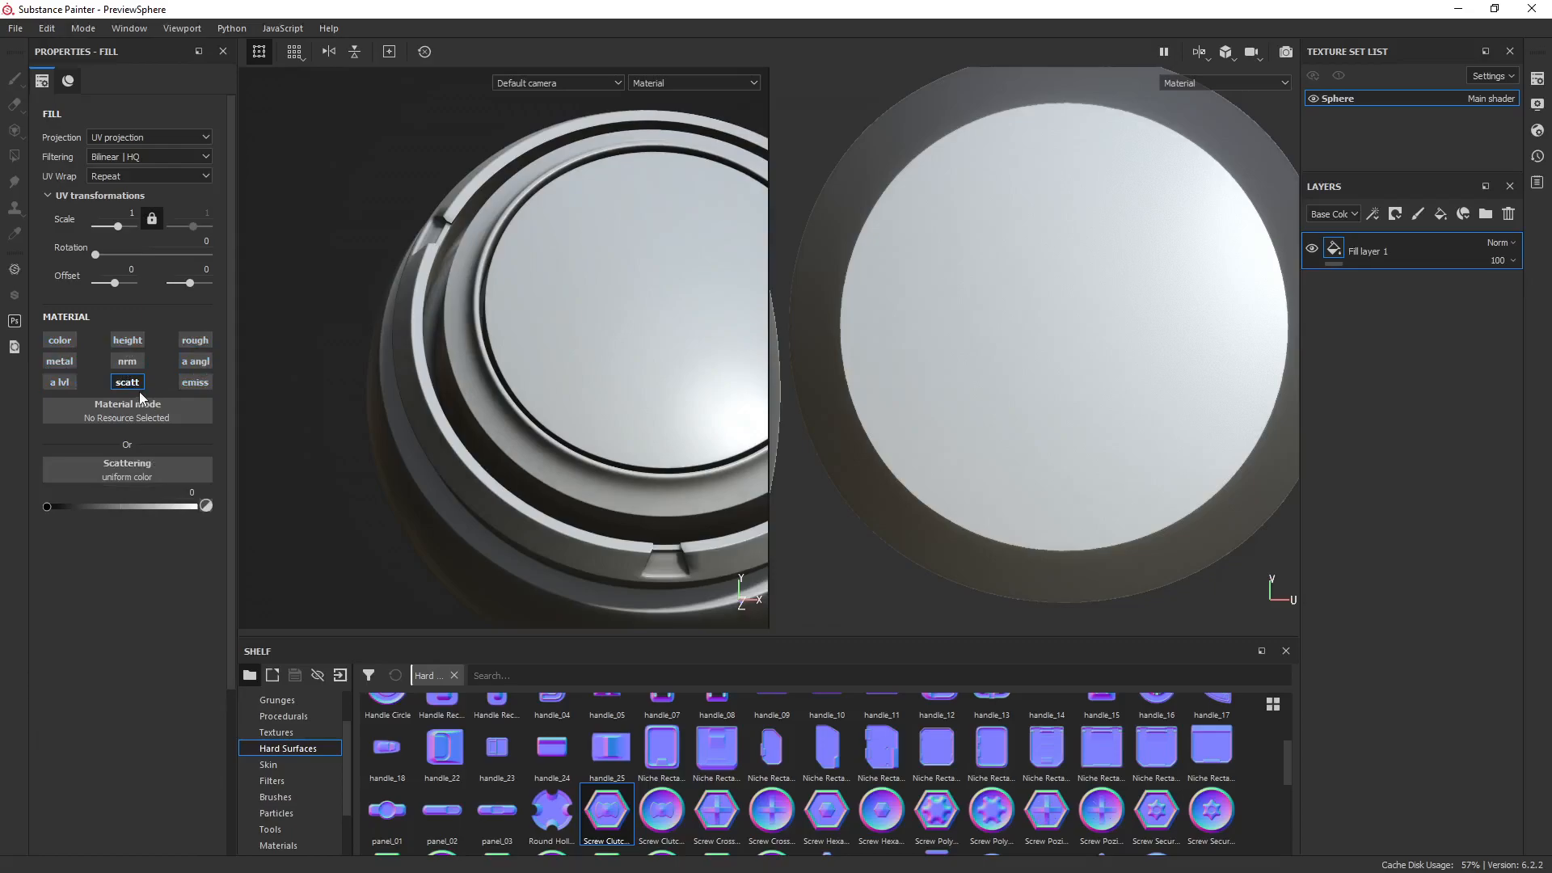
Set the fill layer's scattering value to 0.2646.
left_click_drag(249, 497, 289, 510, "alt")
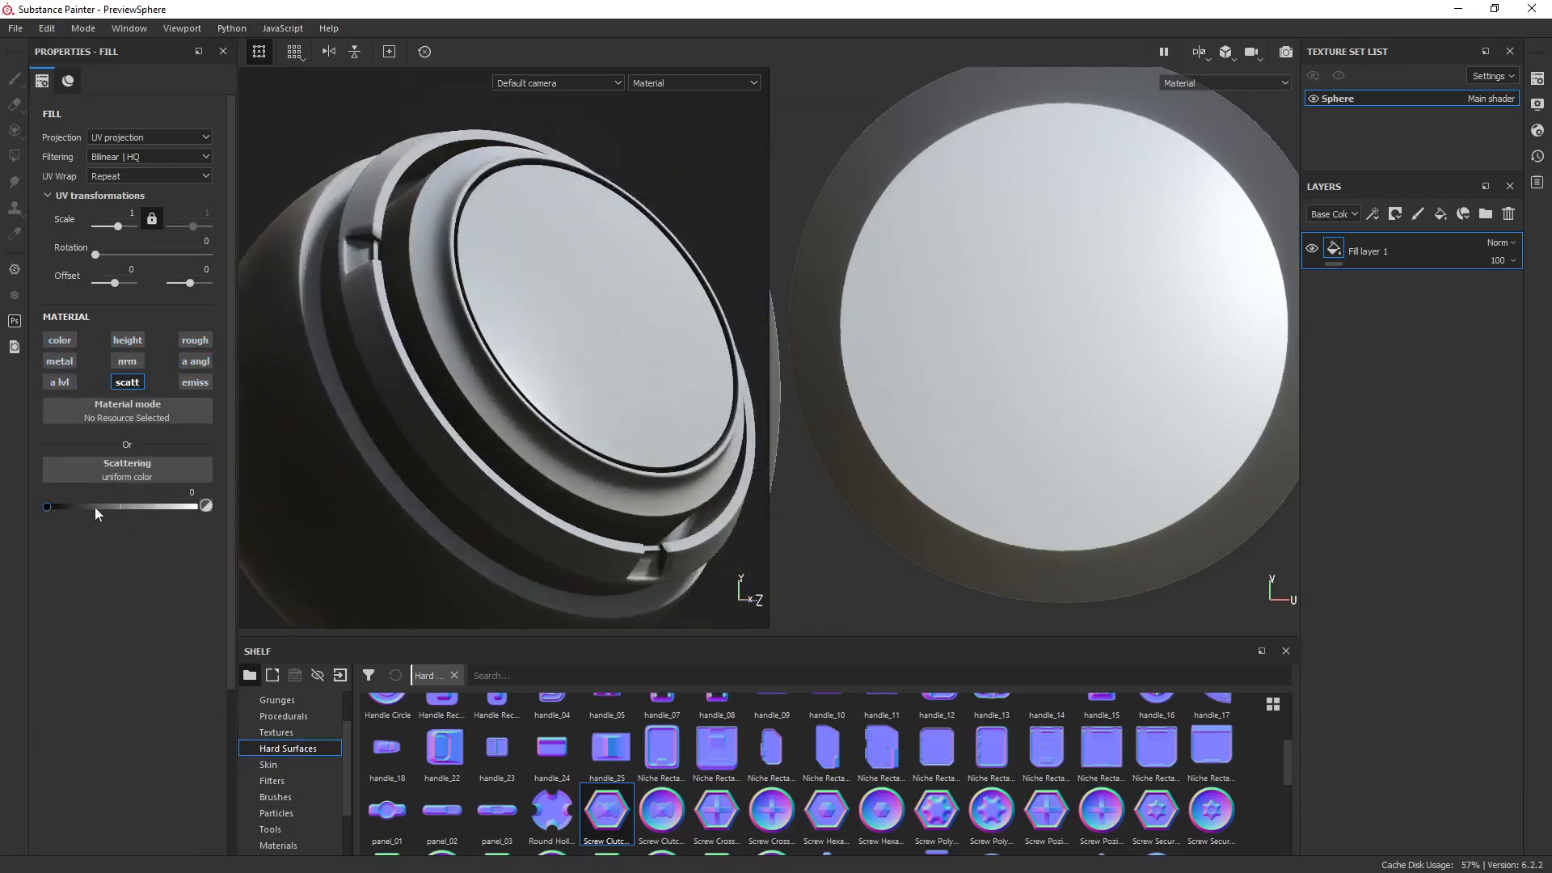
mouse_move(71, 506)
left_mouse_down()
mouse_move(90, 511)
mouse_move(51, 504)
mouse_move(84, 503)
left_mouse_up()
left_click_drag(532, 430, 579, 455, "alt")
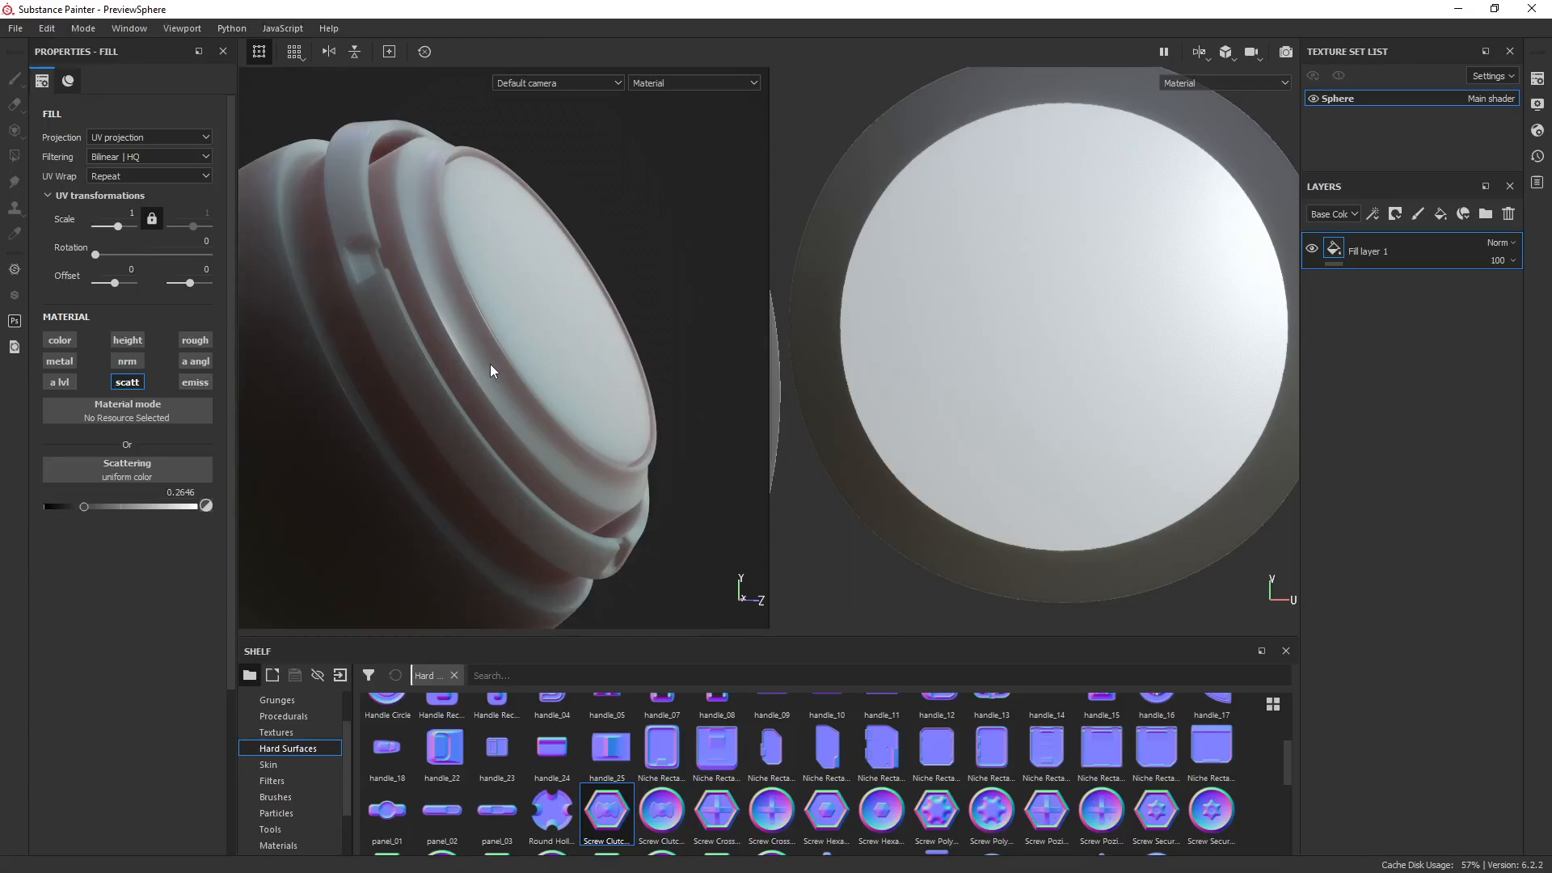
Examine the subsurface scattering on the sphere from several angles and look through the viewport's list of display channels.
left_click_drag(570, 417, 574, 391, "alt")
middle_click_drag(574, 391, 602, 396, "alt")
left_click_drag(601, 396, 571, 410, "alt")
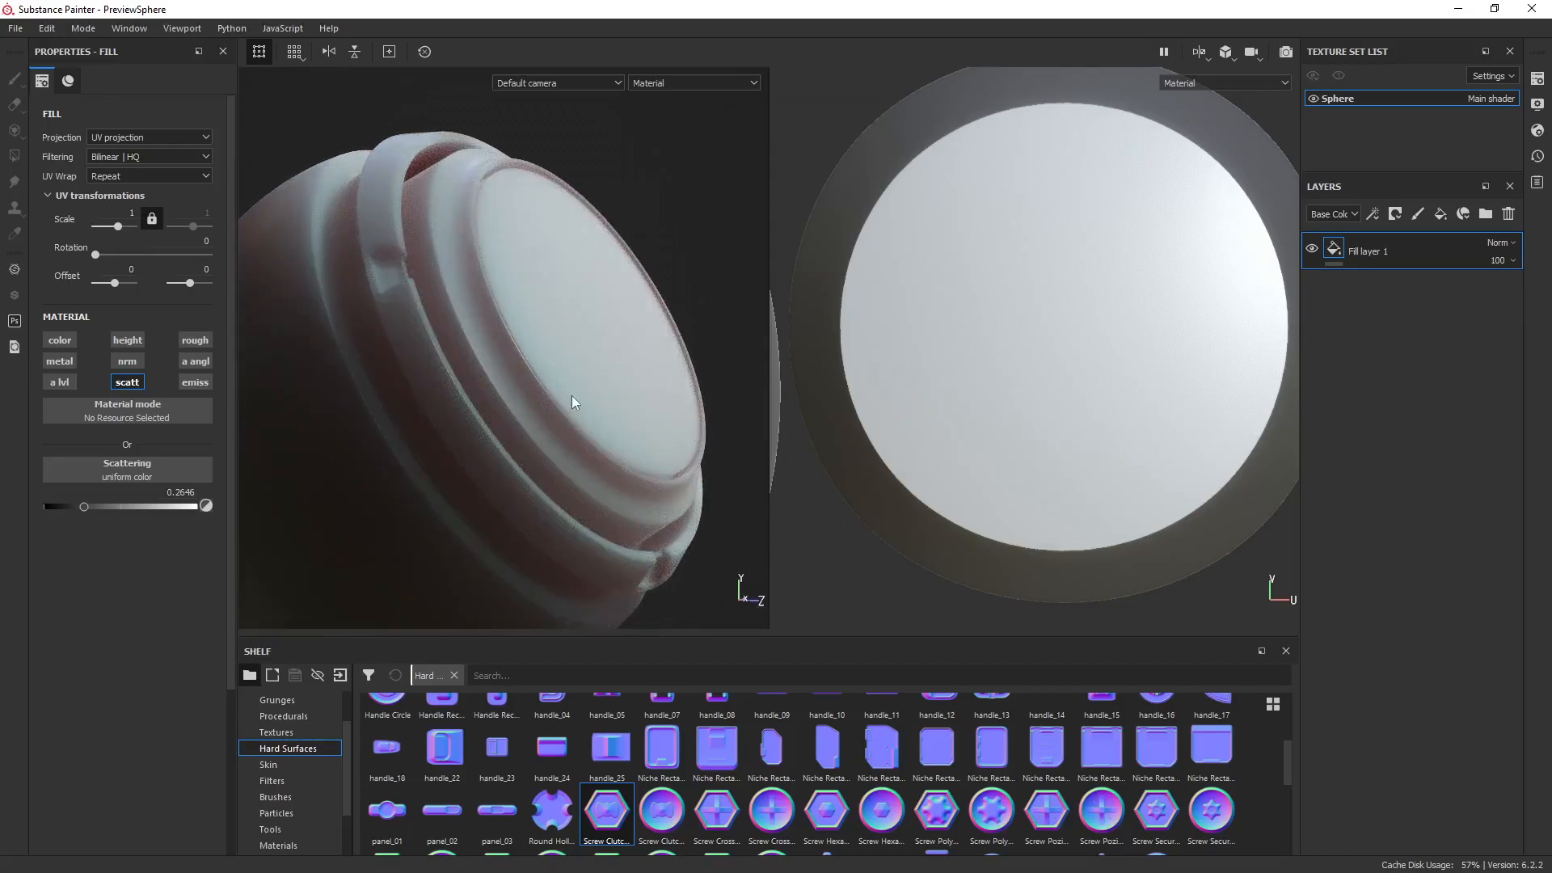
mouse_move(589, 419)
left_mouse_down("alt")
mouse_move(392, 423)
mouse_move(547, 367)
mouse_move(591, 411)
left_mouse_up("alt")
middle_click_drag(591, 411, 507, 417, "alt")
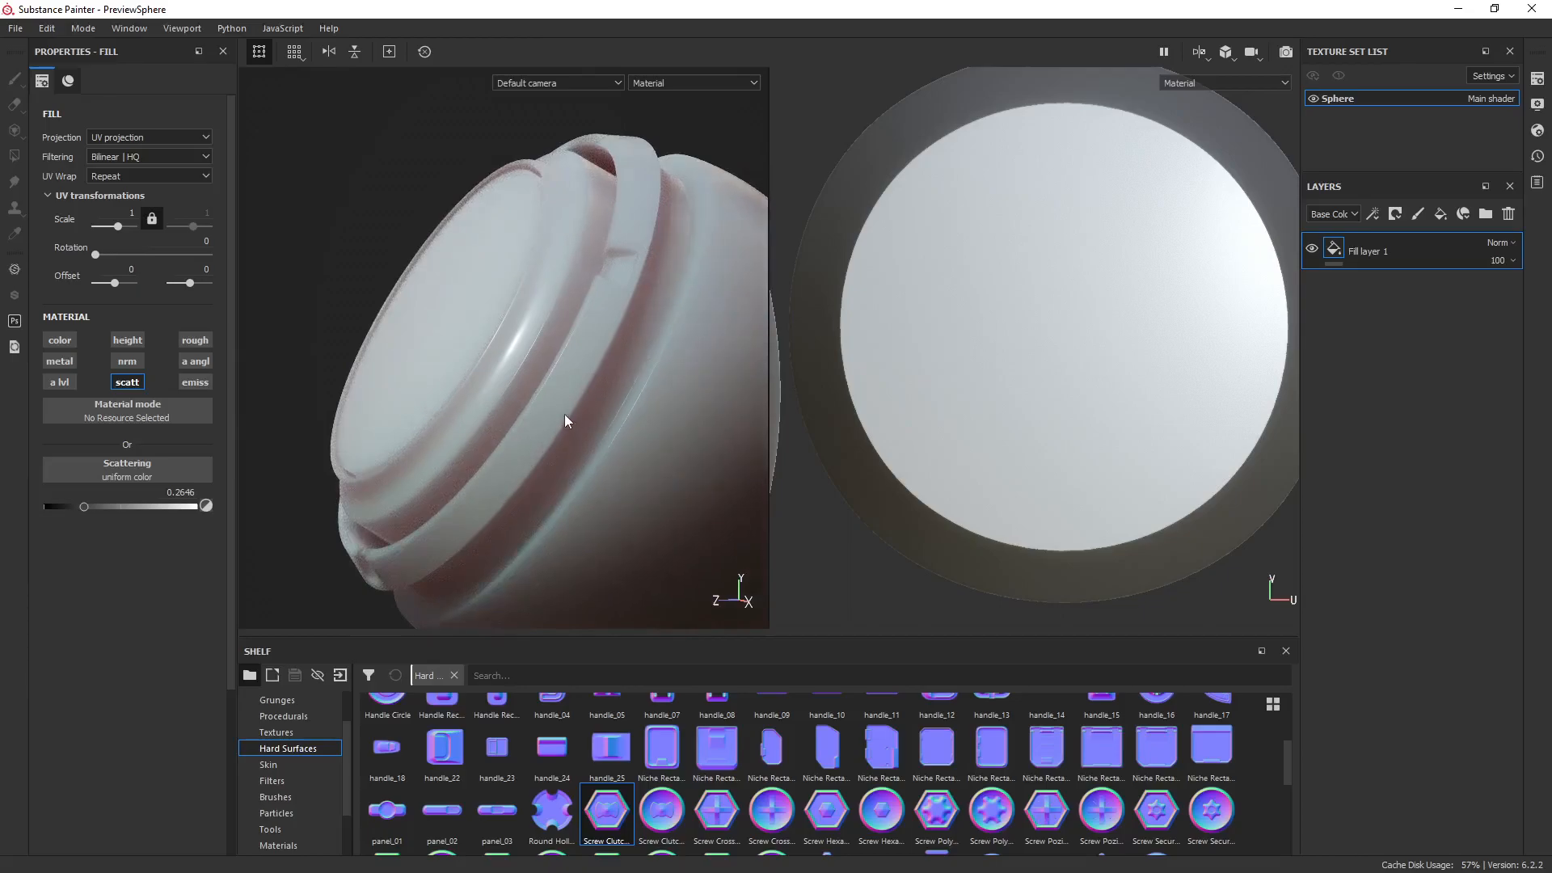
mouse_move(561, 430)
left_mouse_down("alt")
mouse_move(520, 416)
mouse_move(547, 347)
mouse_move(520, 511)
mouse_move(575, 409)
mouse_move(555, 448)
mouse_move(568, 449)
left_mouse_up("alt")
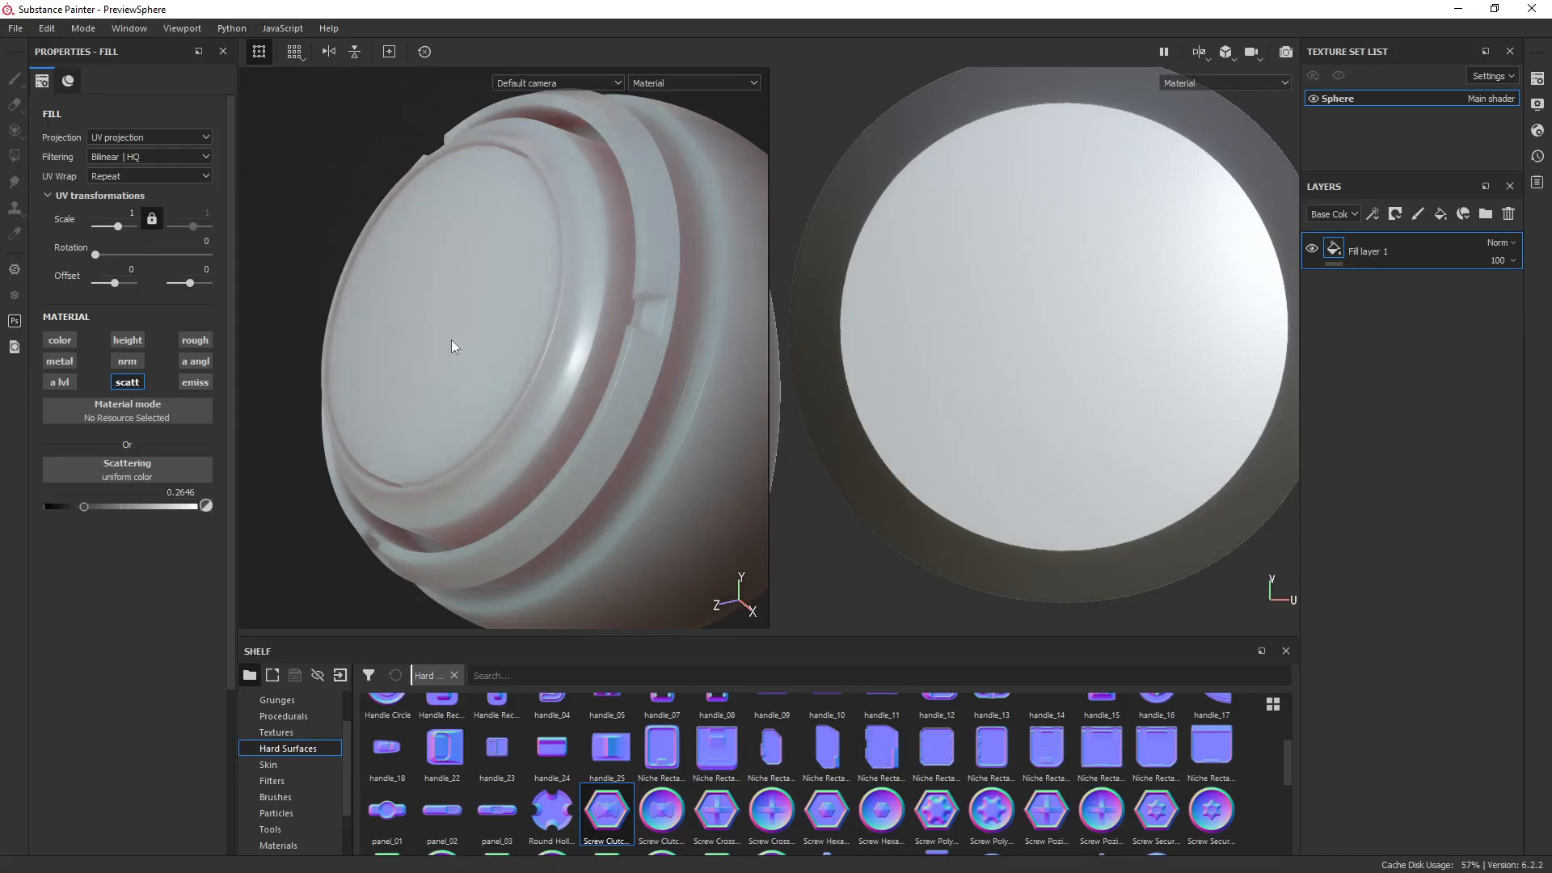
left_click(653, 84)
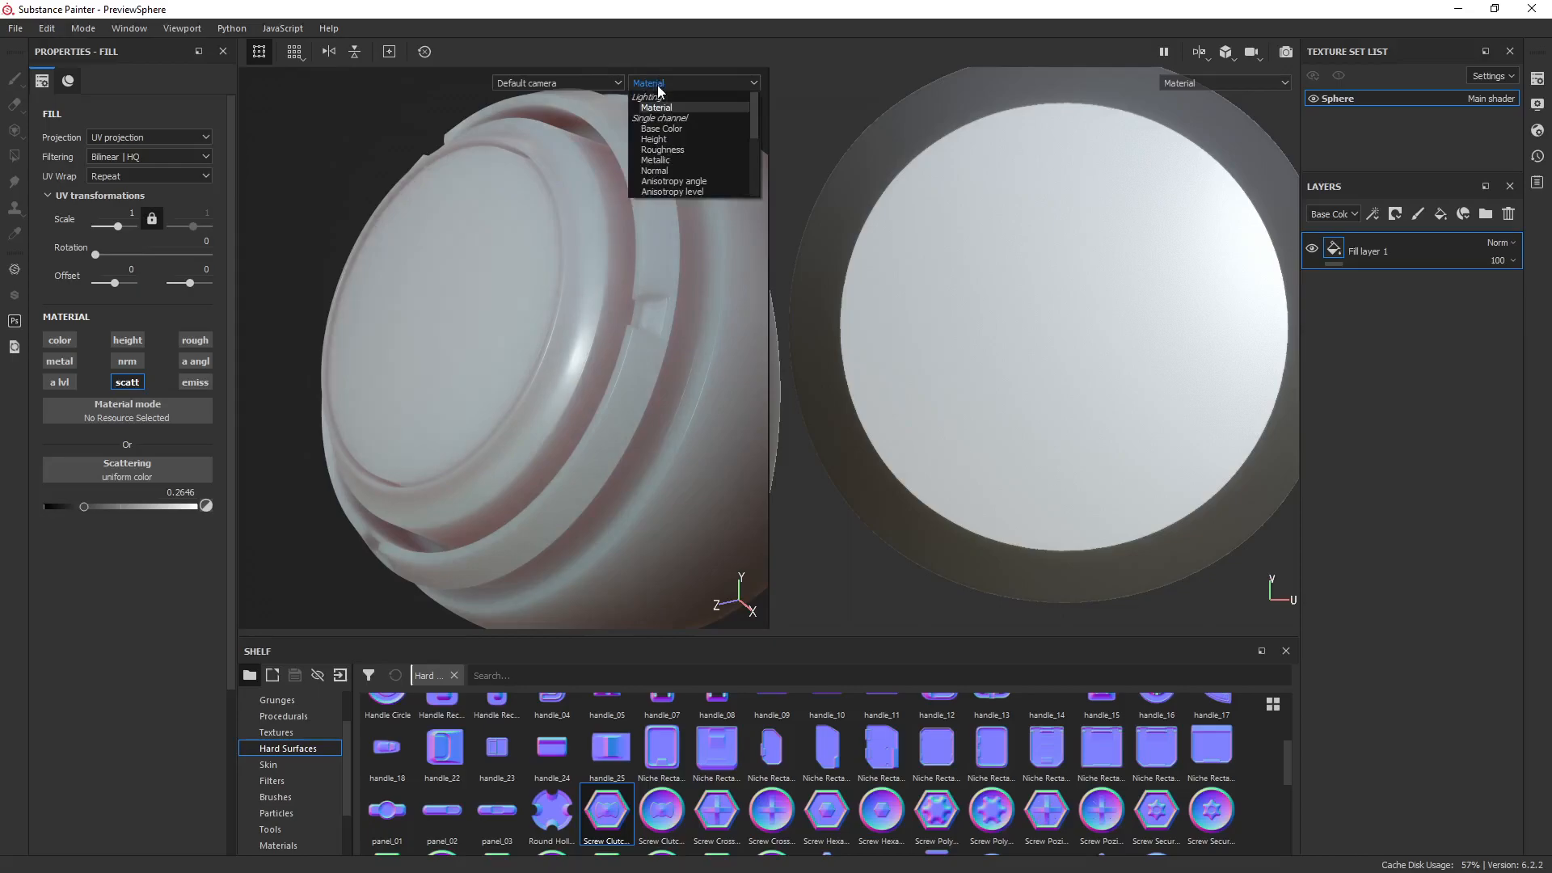
scroll(671, 157, "down", 5)
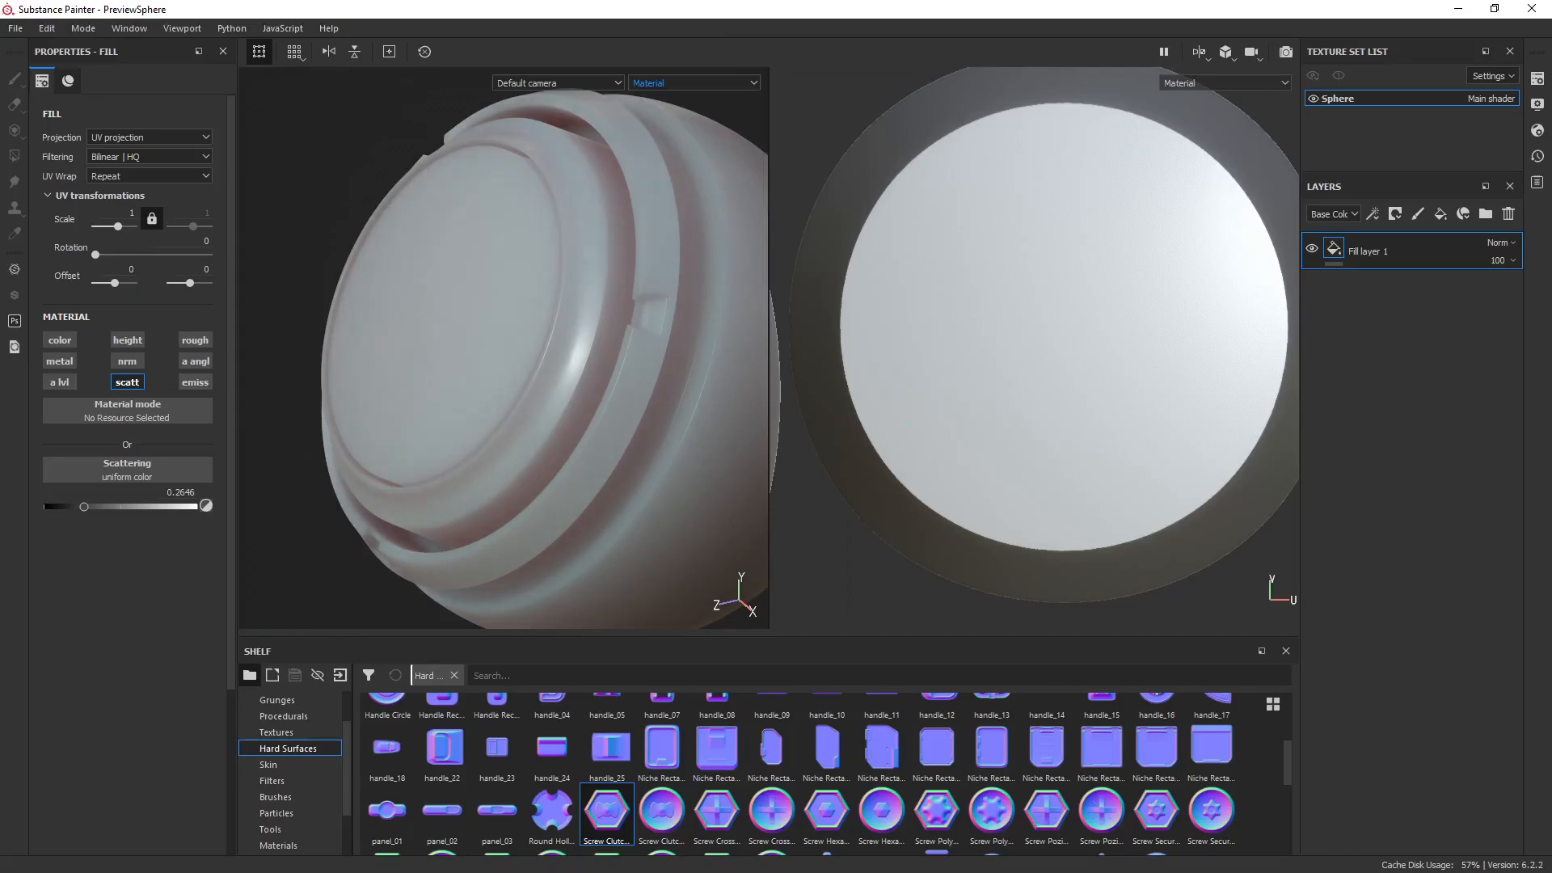
Switch to Blender and open AUGFINISHED.blend from the recent auga3 folder.
key("alt+Tab")
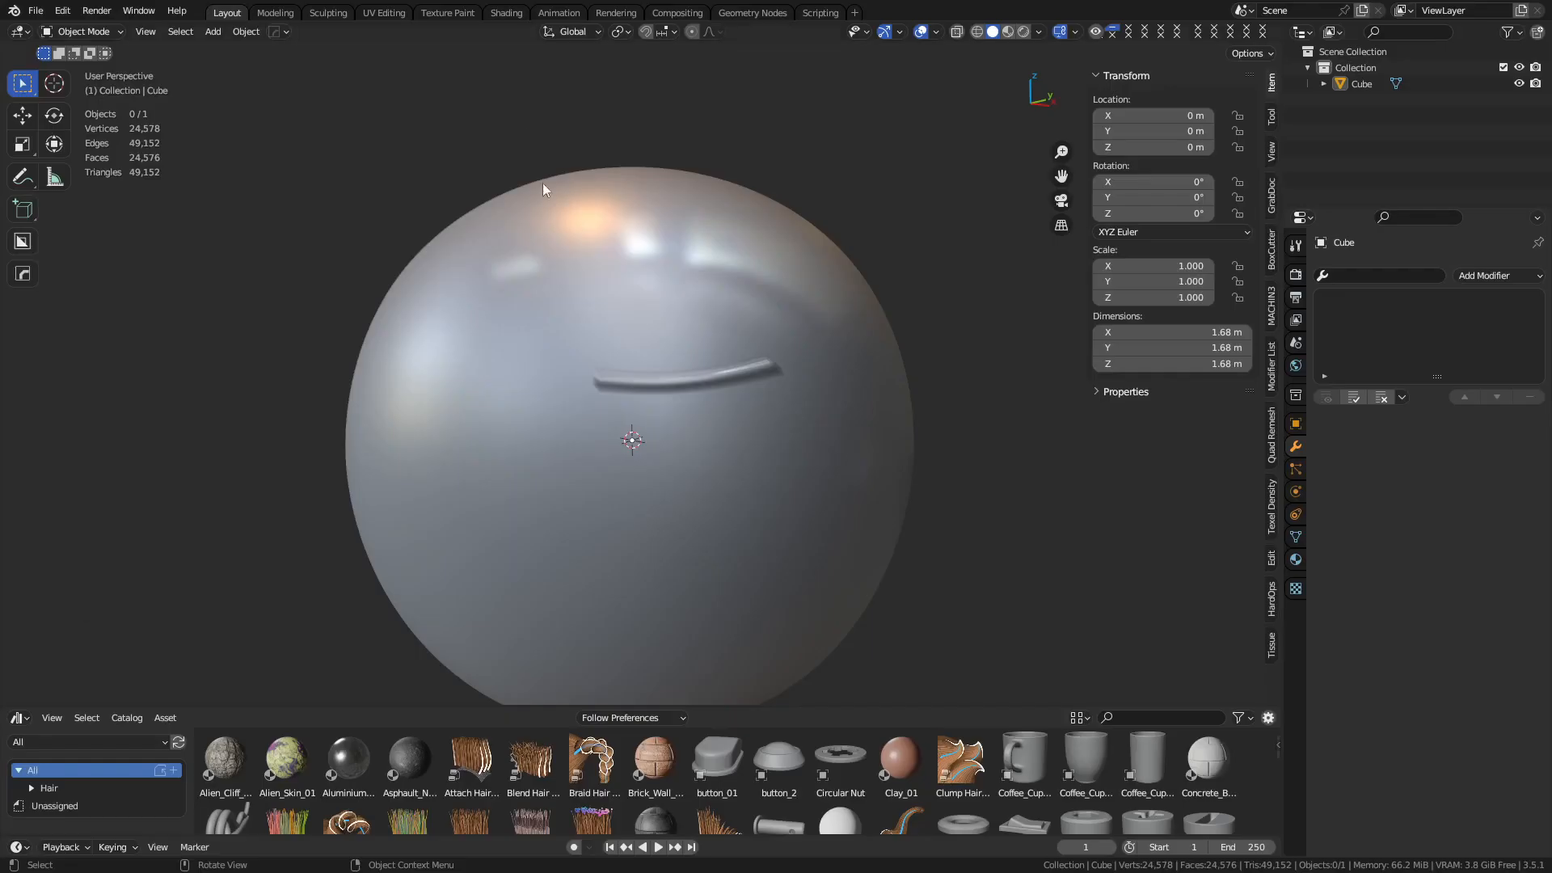
left_click(32, 12)
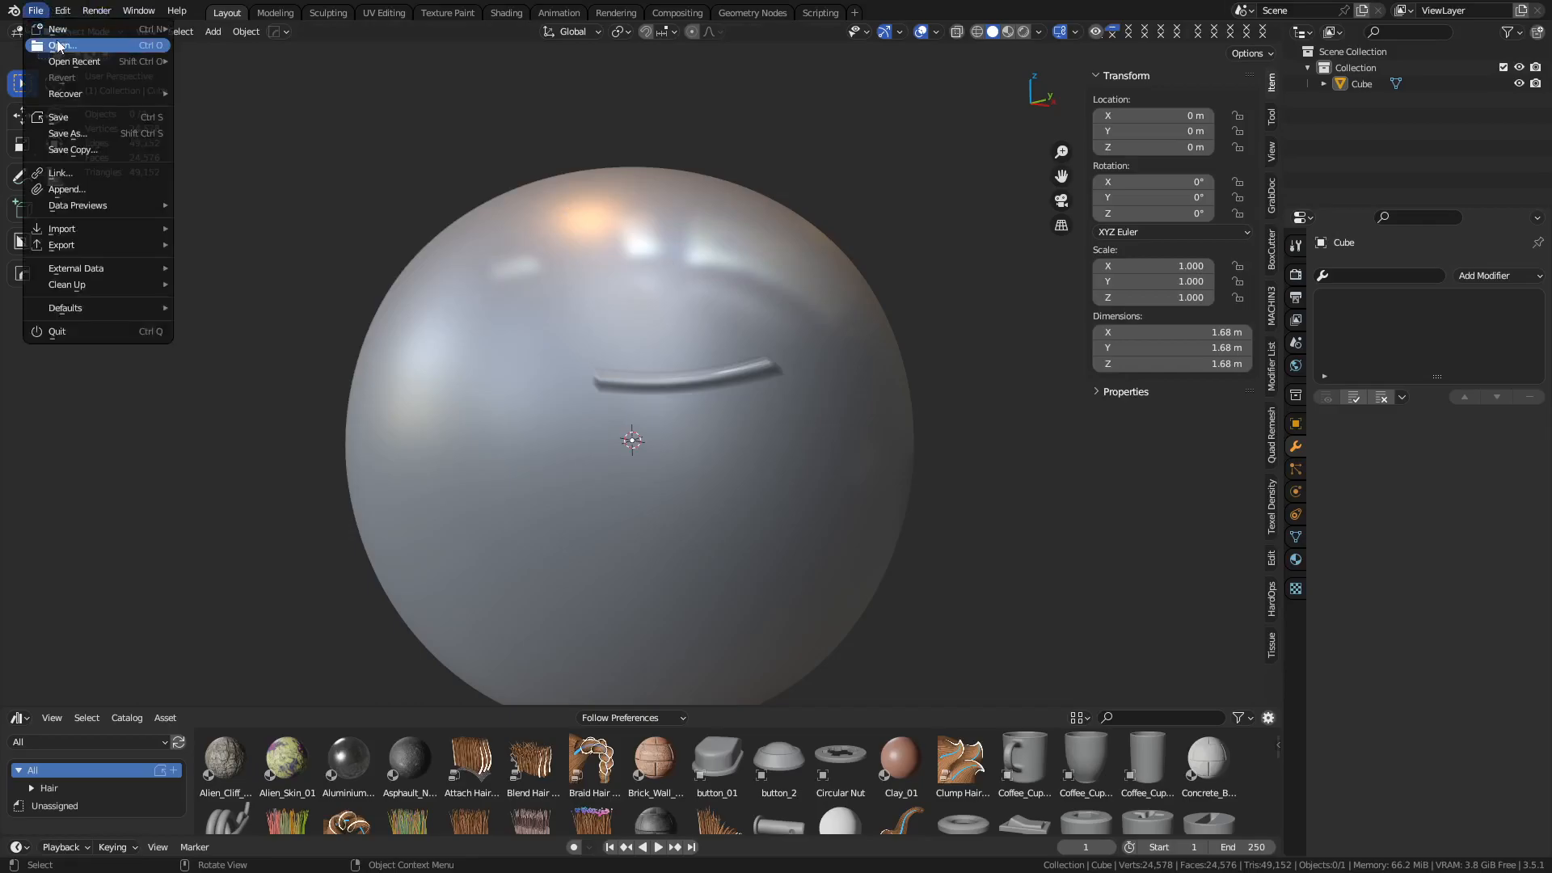
left_click(54, 43)
left_click(807, 466)
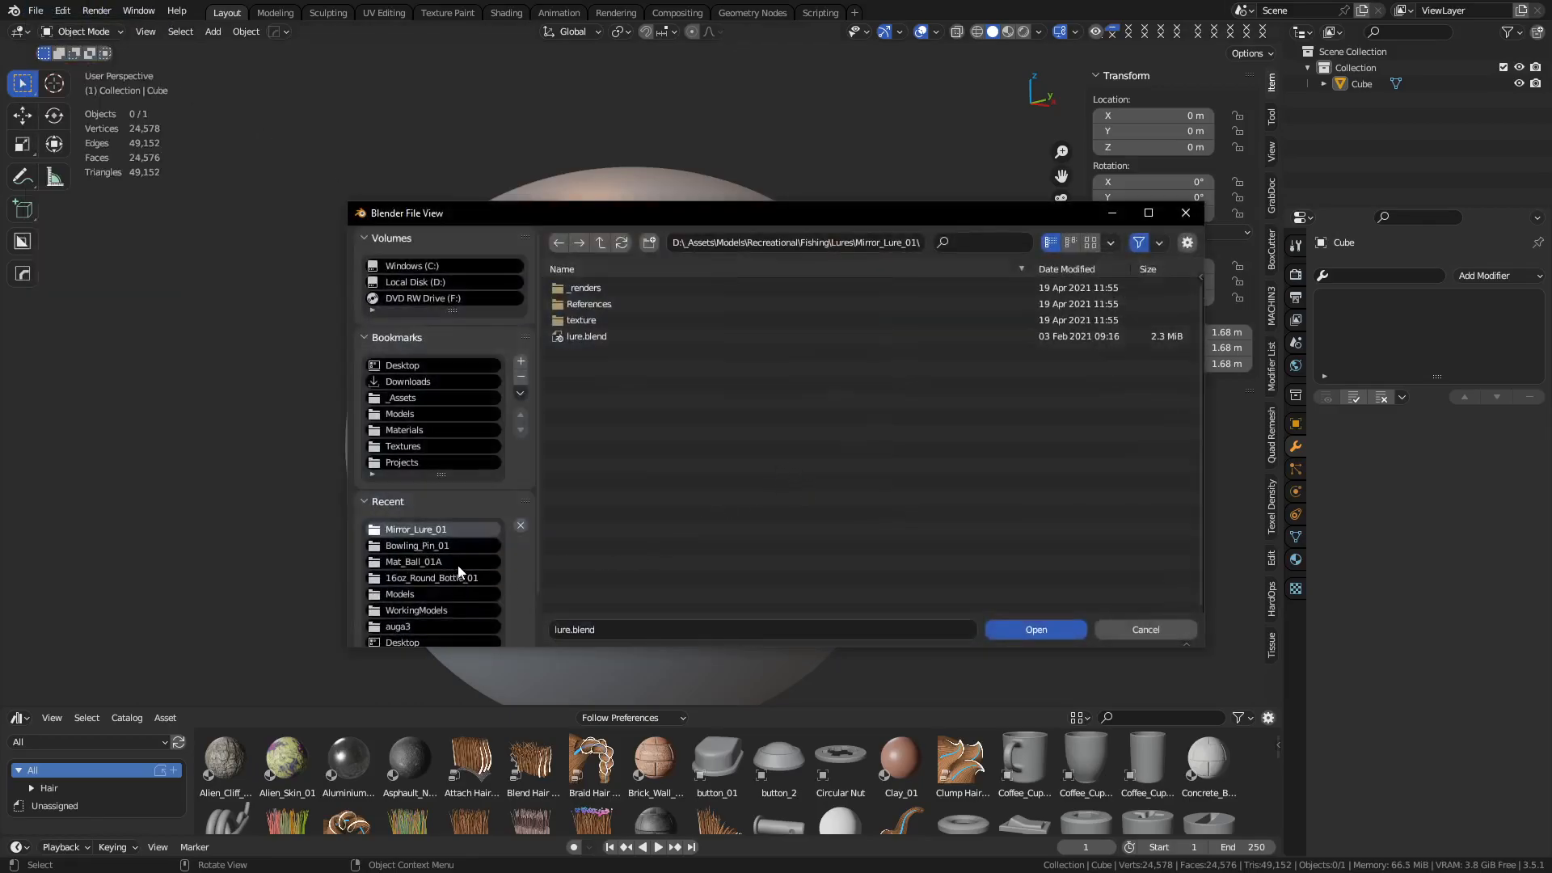
scroll(462, 604, "down", 3)
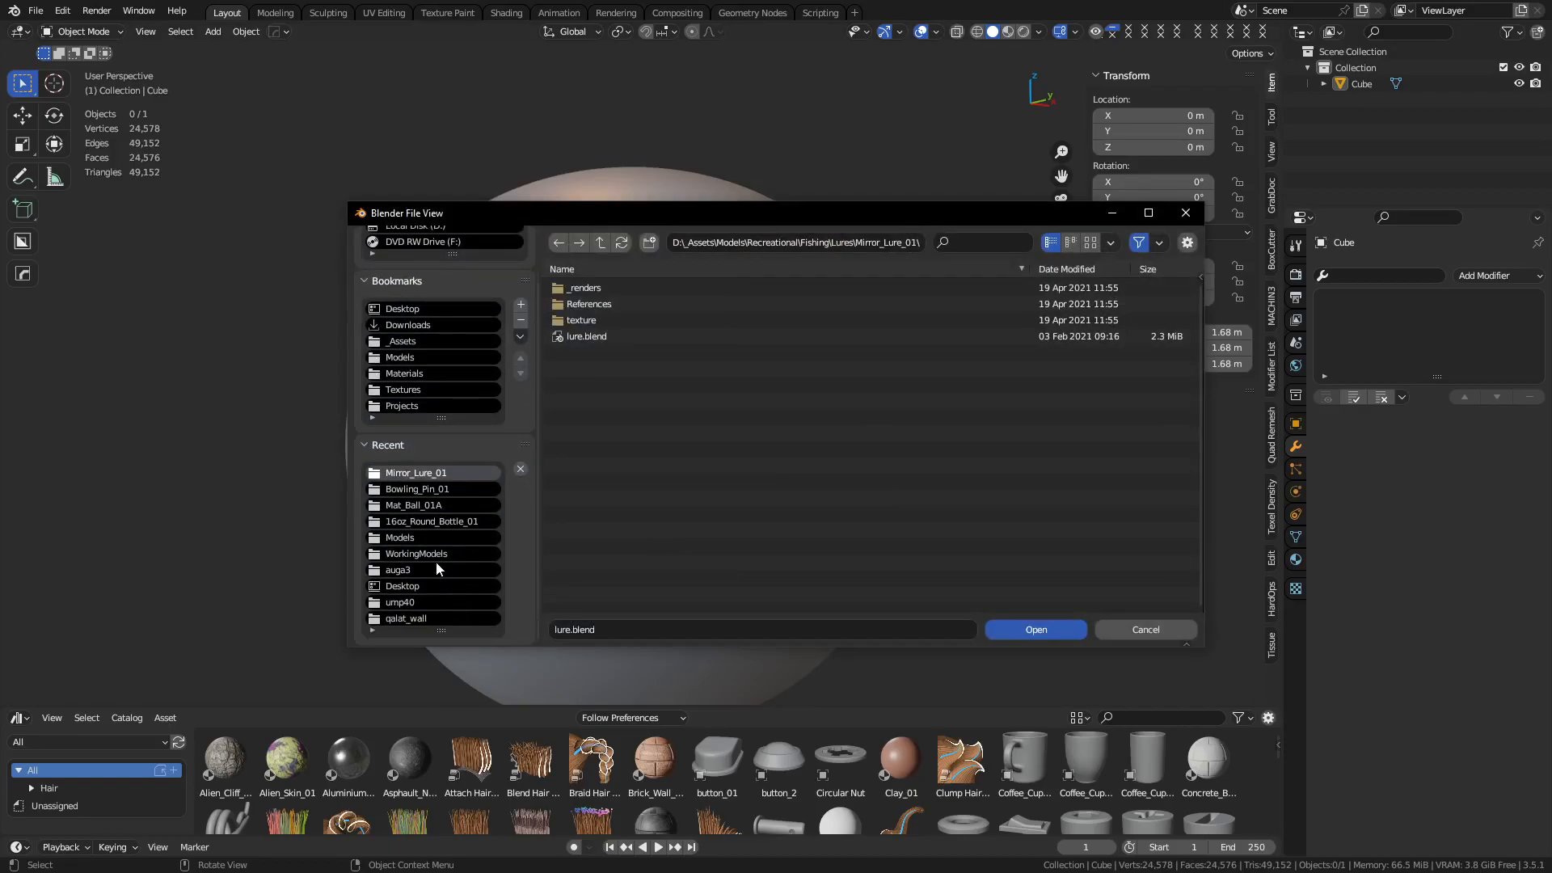
left_click(430, 570)
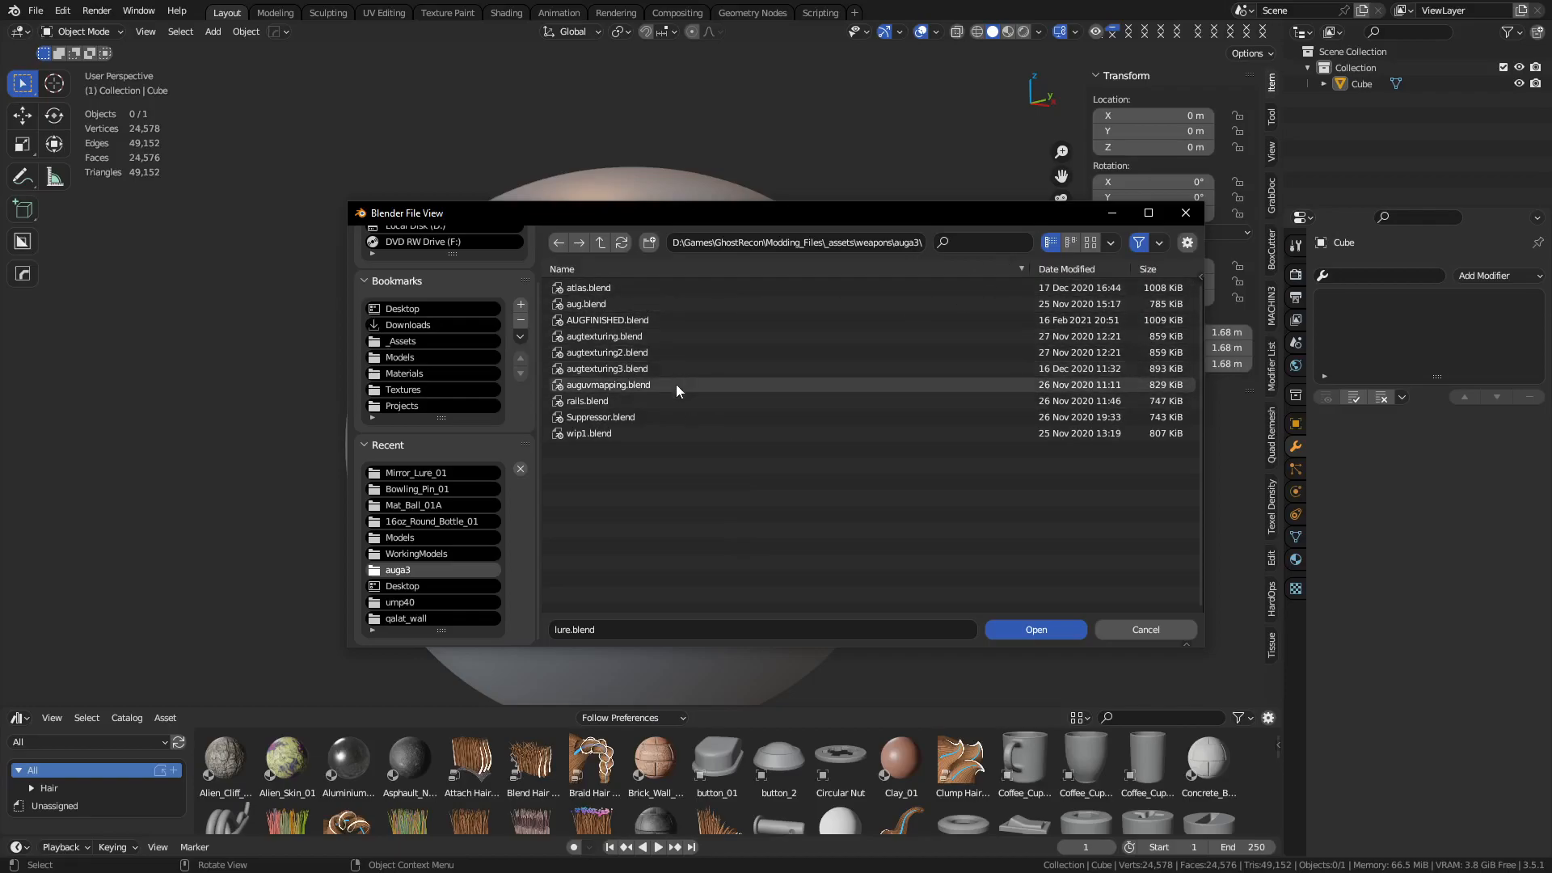
double_click(668, 322)
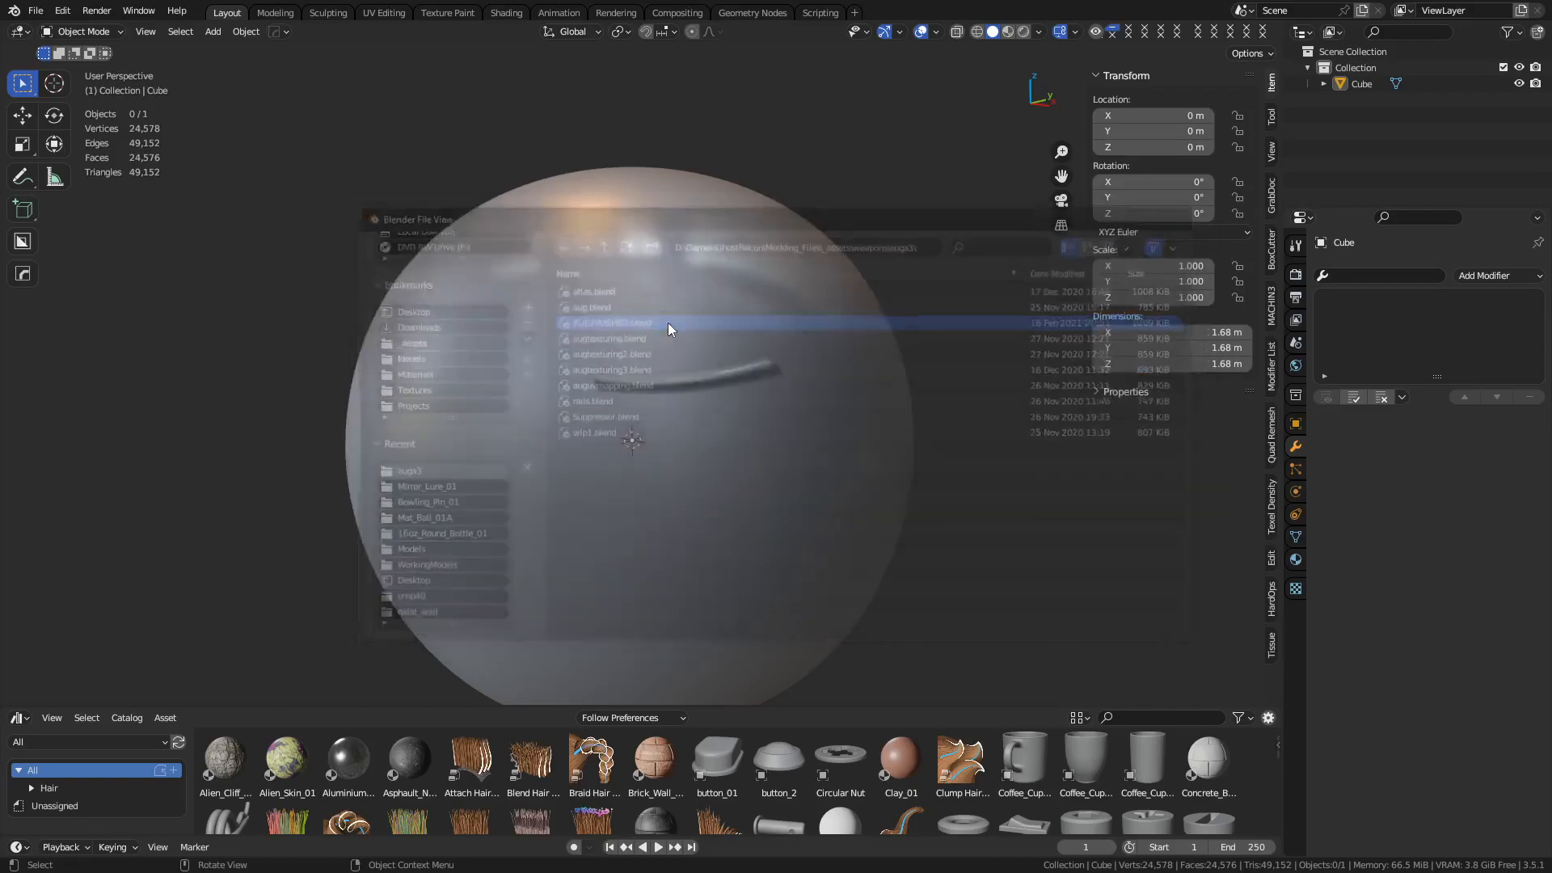
Change the viewport's studio lighting to the paint.sl setup for the rifle model.
middle_click_drag(769, 480, 1080, 121)
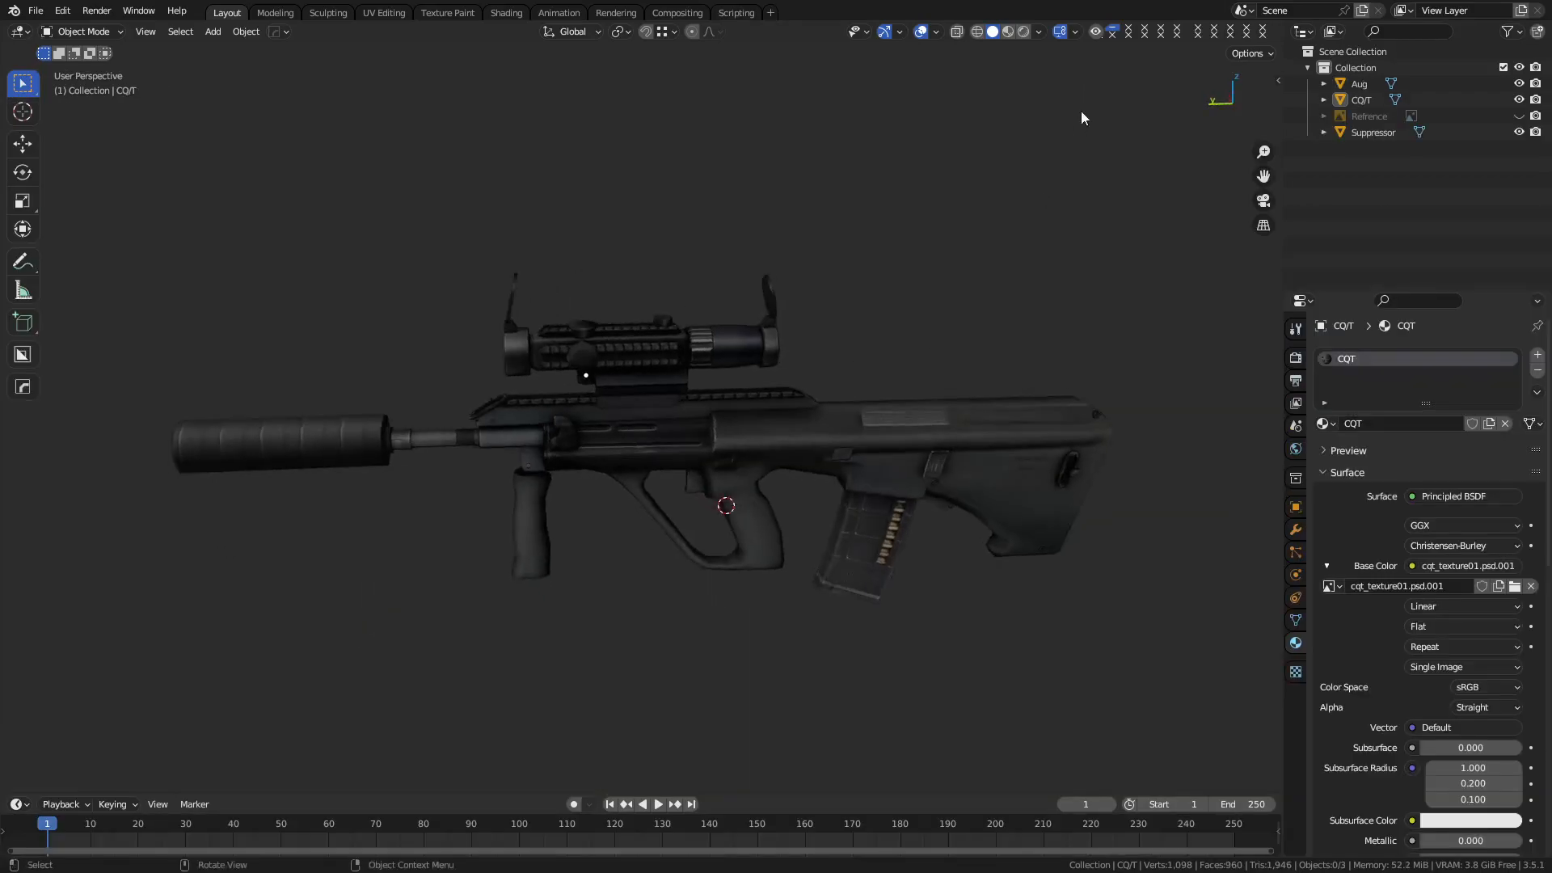
left_click(1039, 31)
left_click(1048, 134)
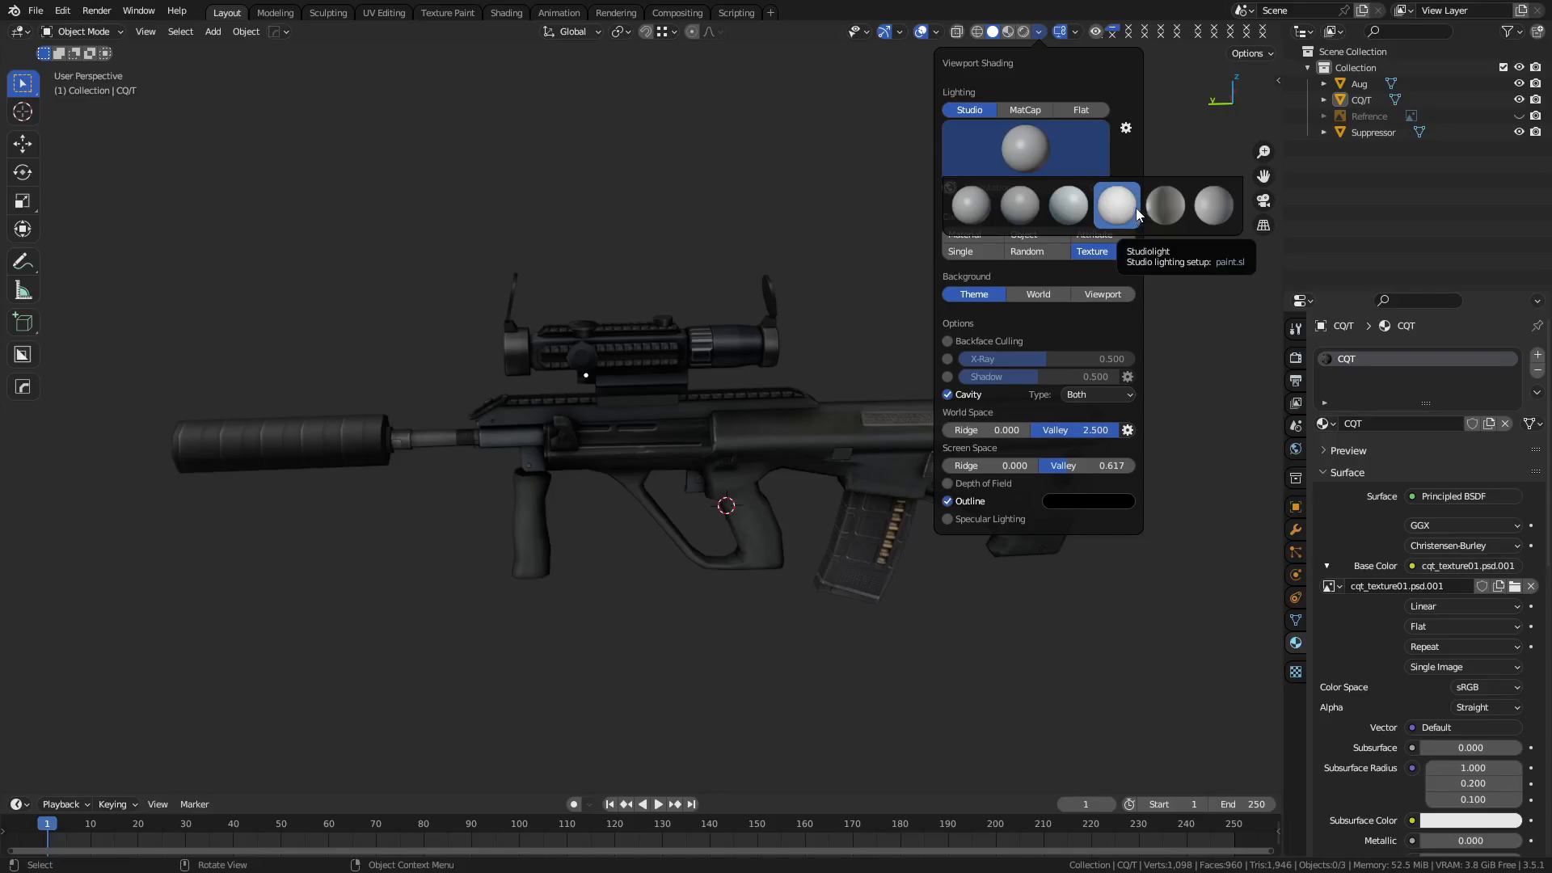
left_click(1137, 207)
Examine the rifle's painted textures on the stock, magazine, scope and rails from both sides and up close.
middle_click_drag(935, 319, 788, 420)
scroll(772, 427, "up", 1)
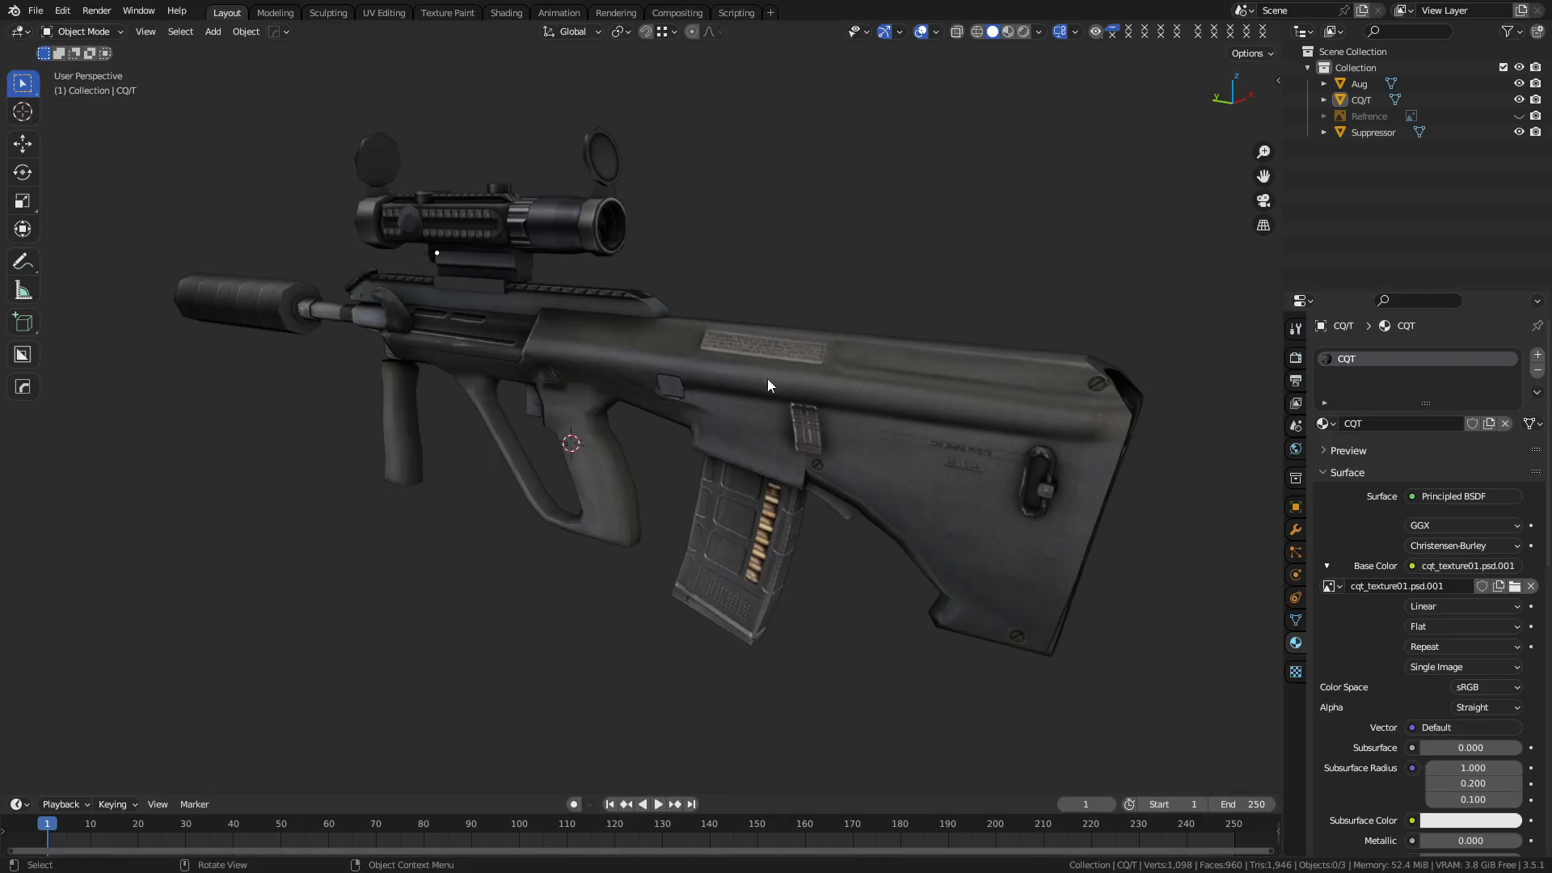
scroll(780, 453, "up", 6)
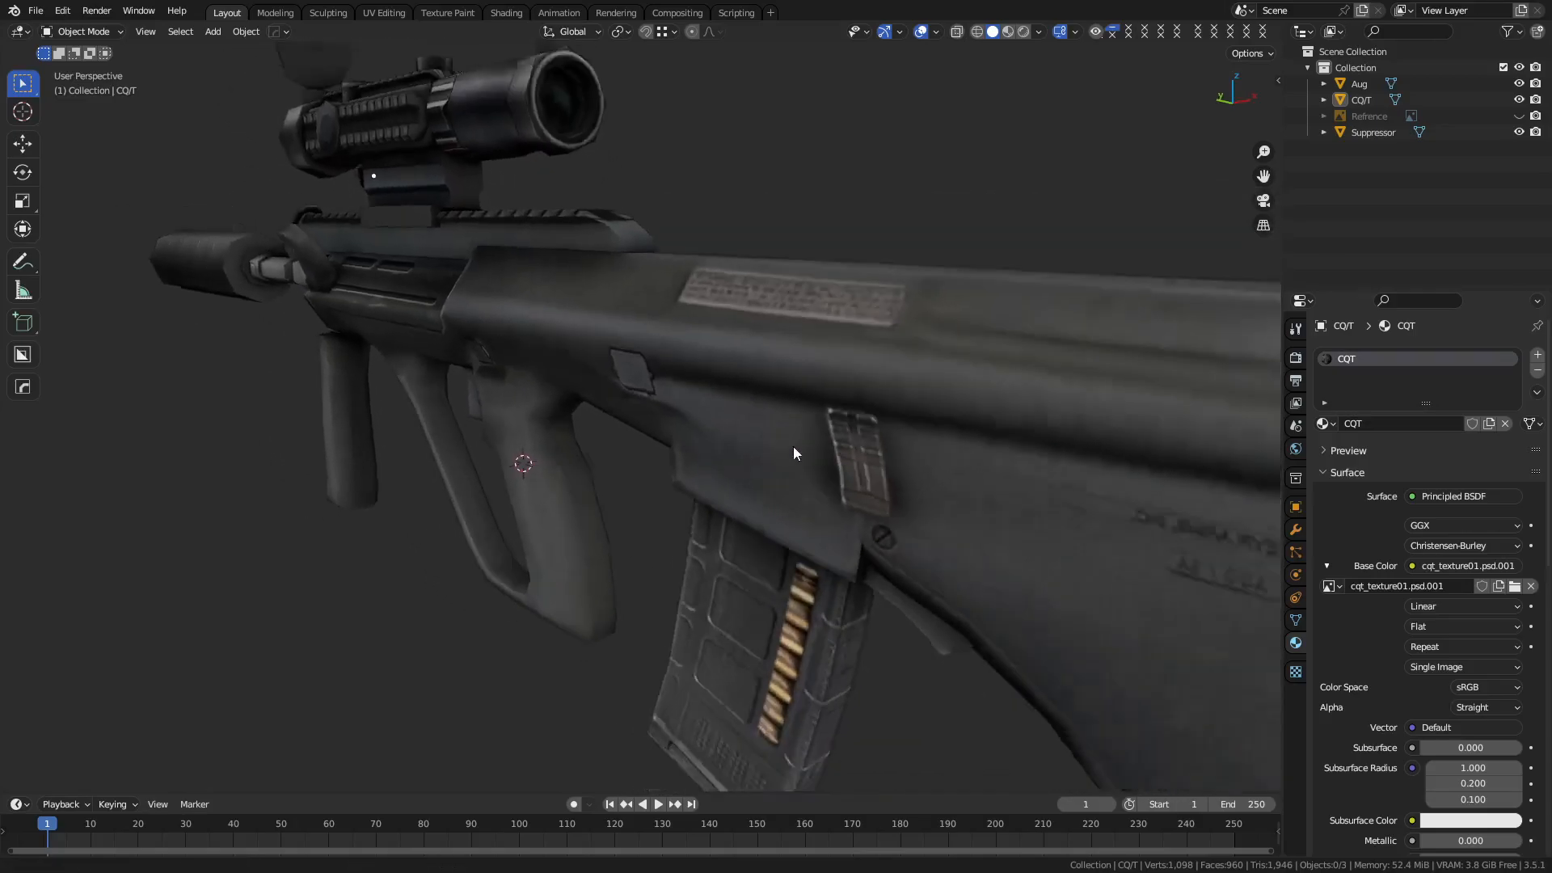
middle_click_drag(821, 469, 842, 489)
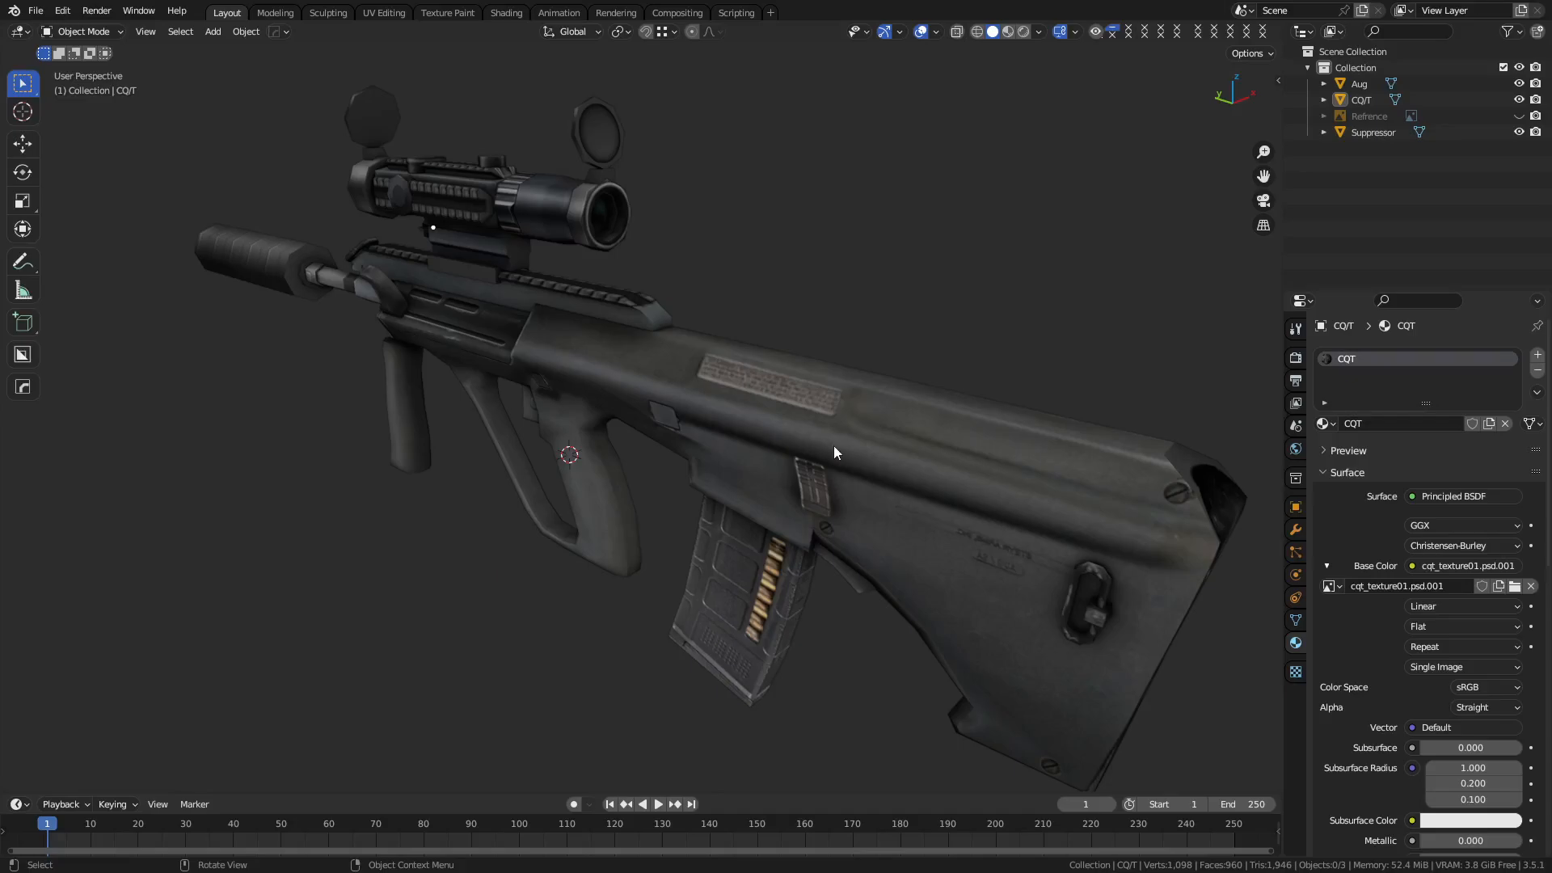
mouse_move(797, 395)
middle_mouse_down()
mouse_move(734, 405)
mouse_move(770, 404)
middle_mouse_up()
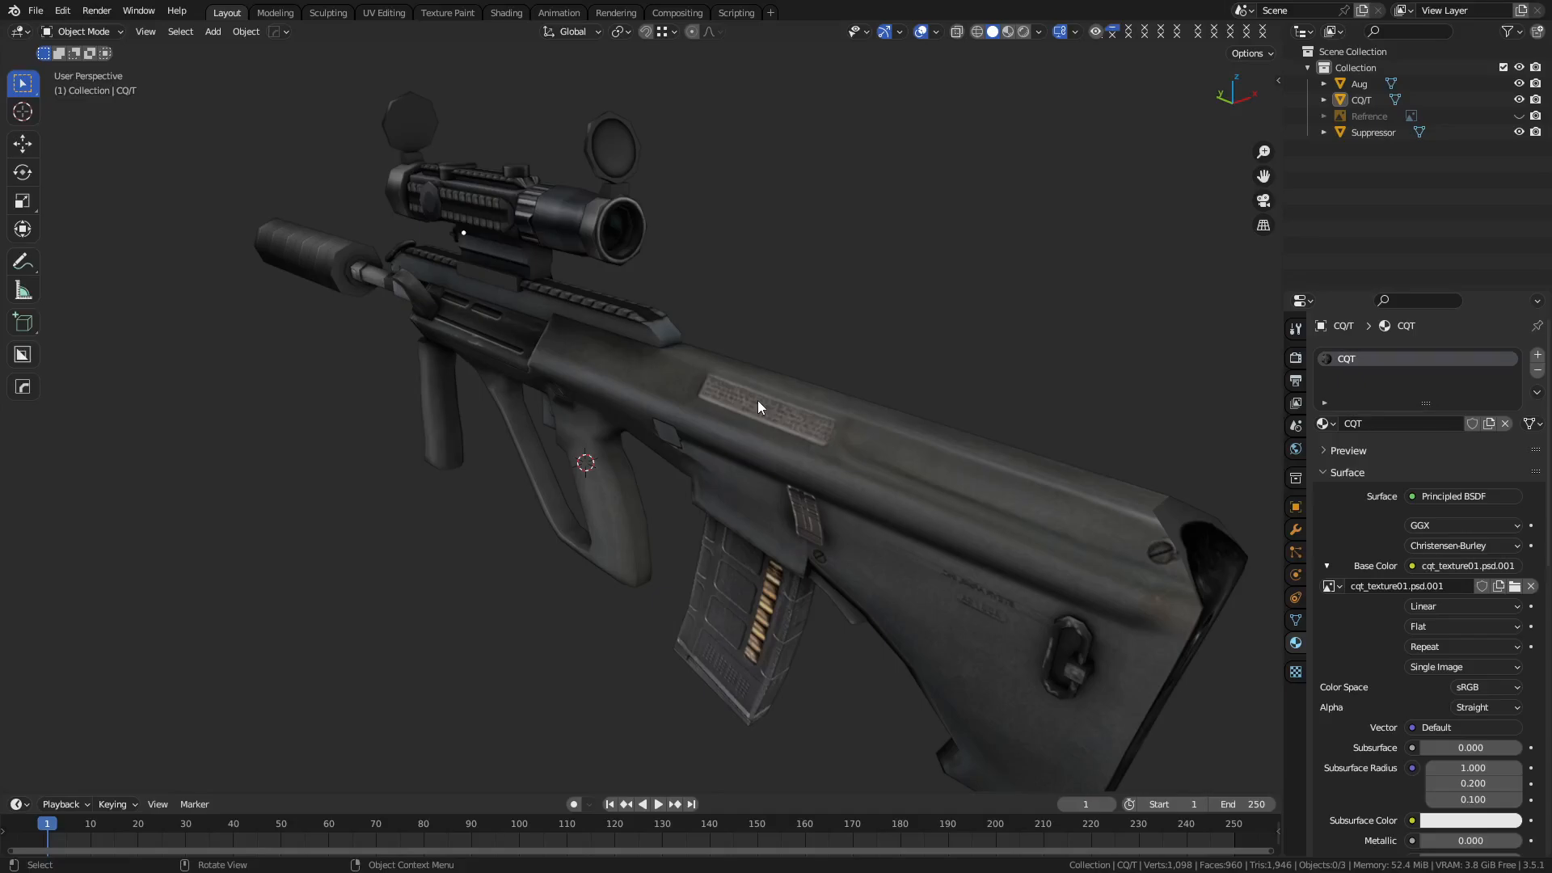
scroll(695, 372, "down", 2)
scroll(724, 408, "up", 6)
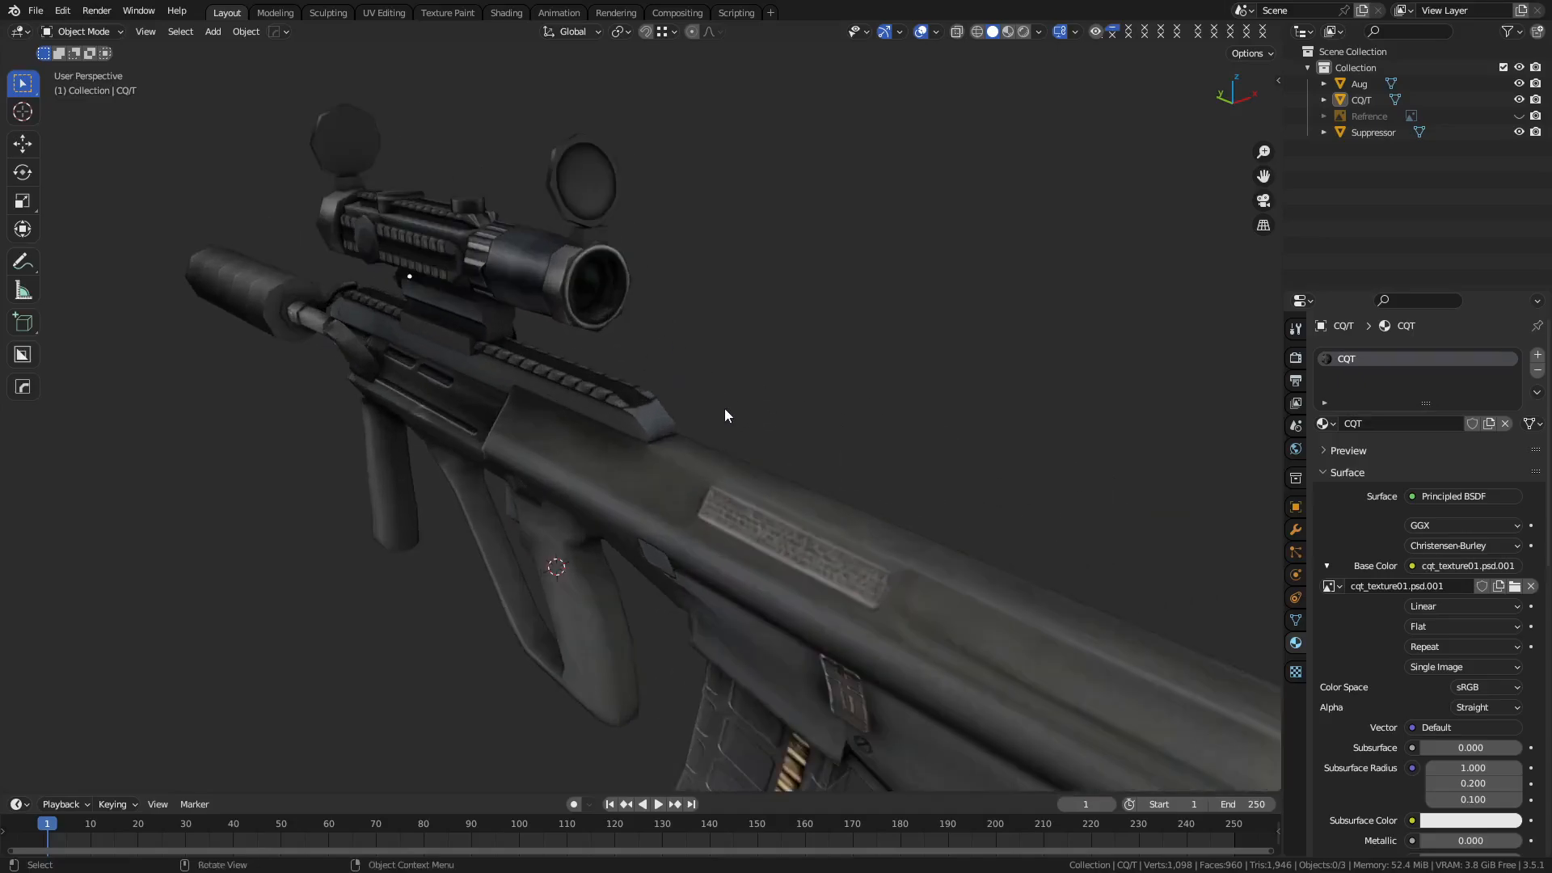
middle_click_drag(769, 442, 668, 463)
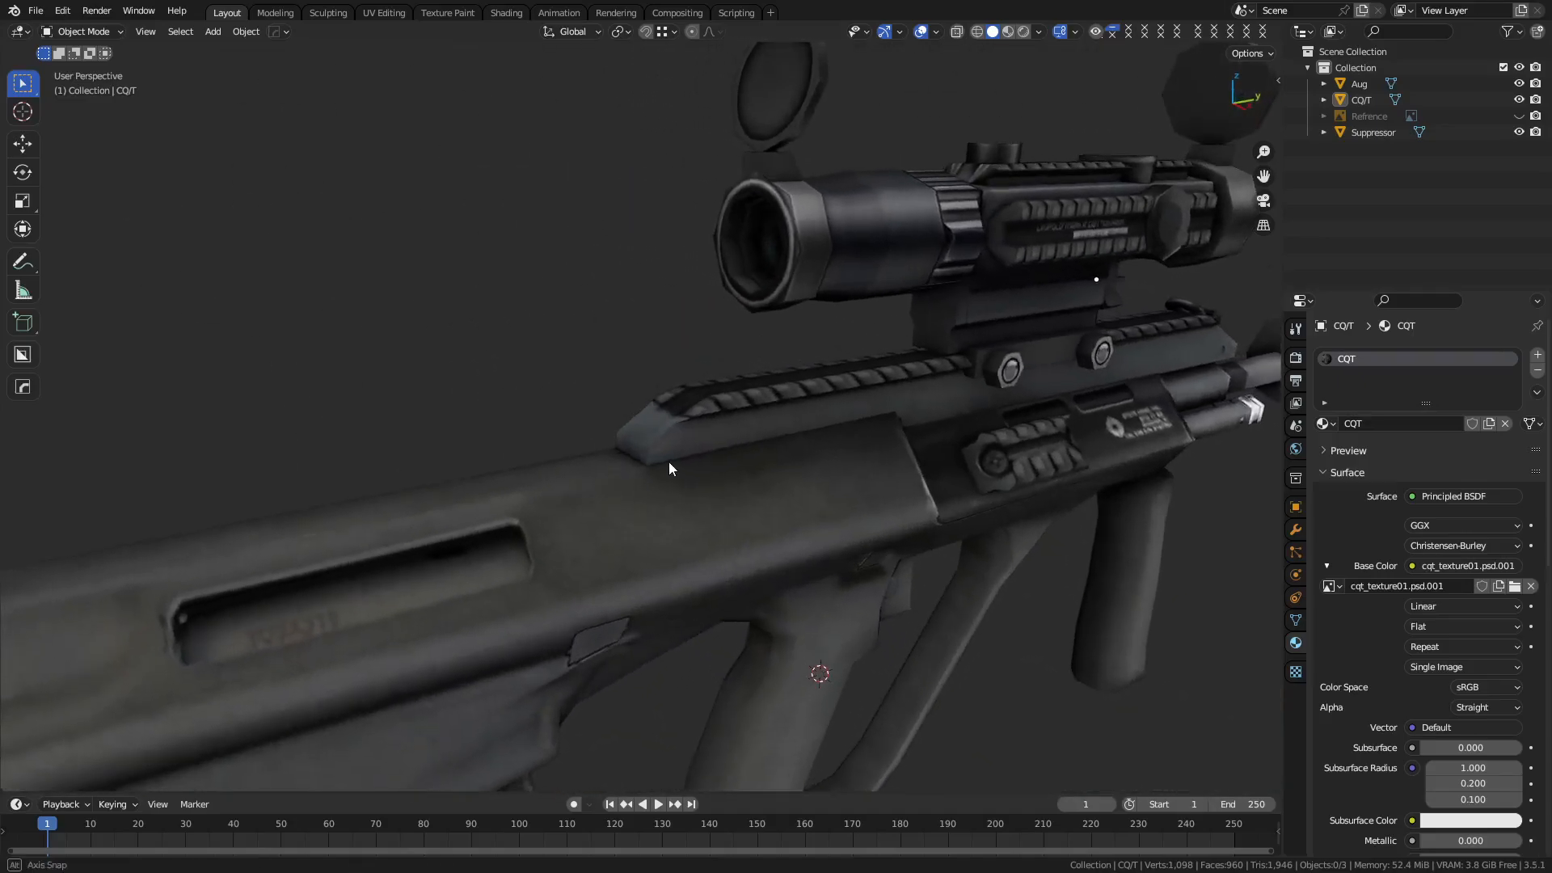
middle_click_drag(839, 494, 832, 485, "shift")
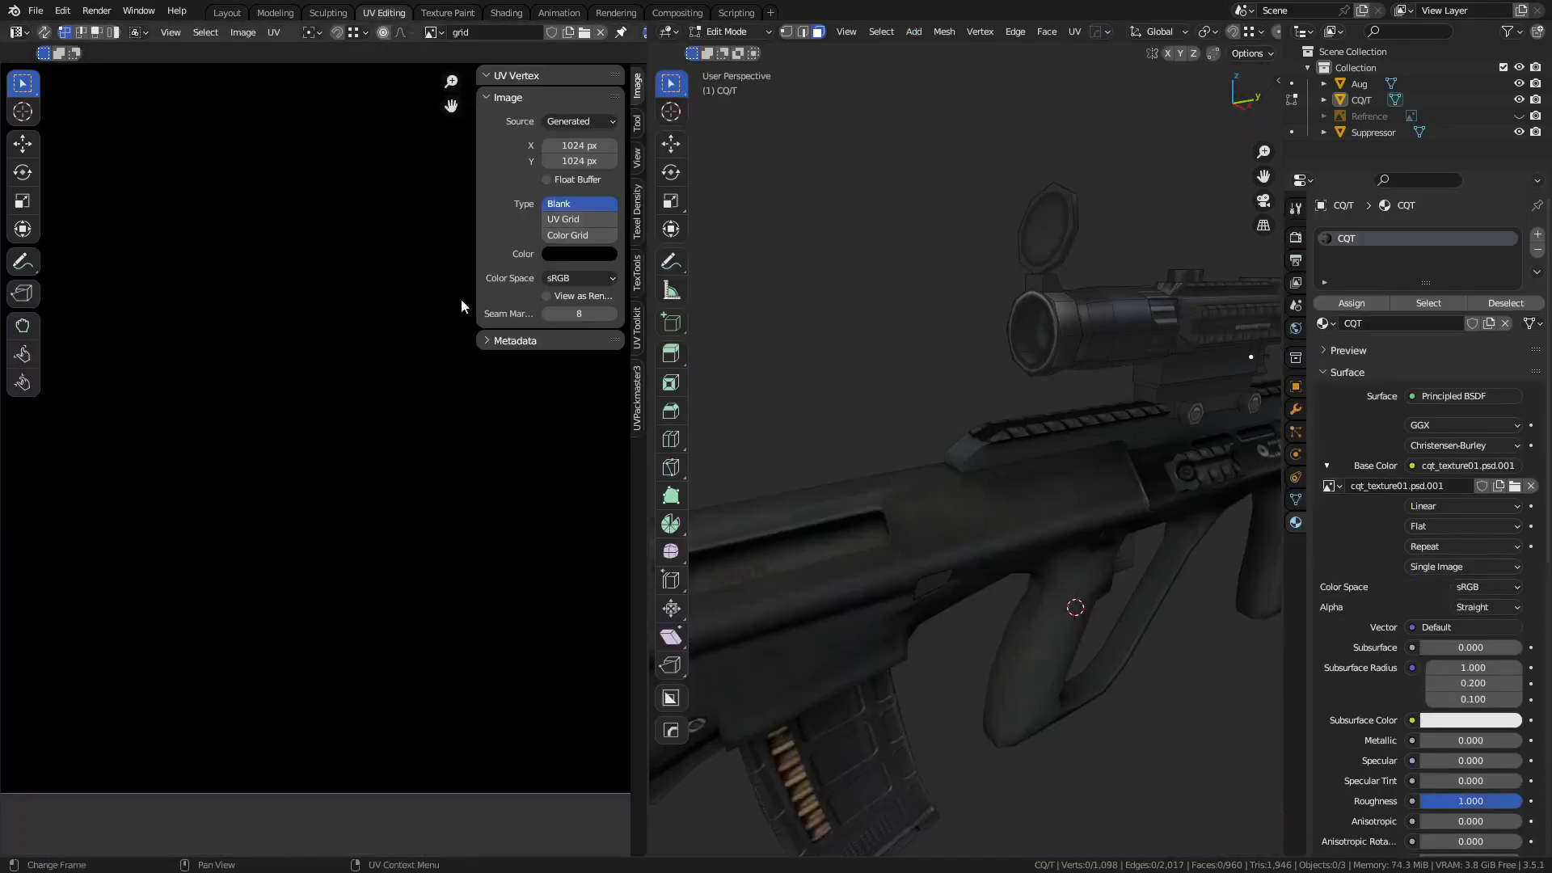
In the UV Editing workspace, display the aug_texture2.psd image in the UV editor.
left_click(393, 17)
left_click(433, 33)
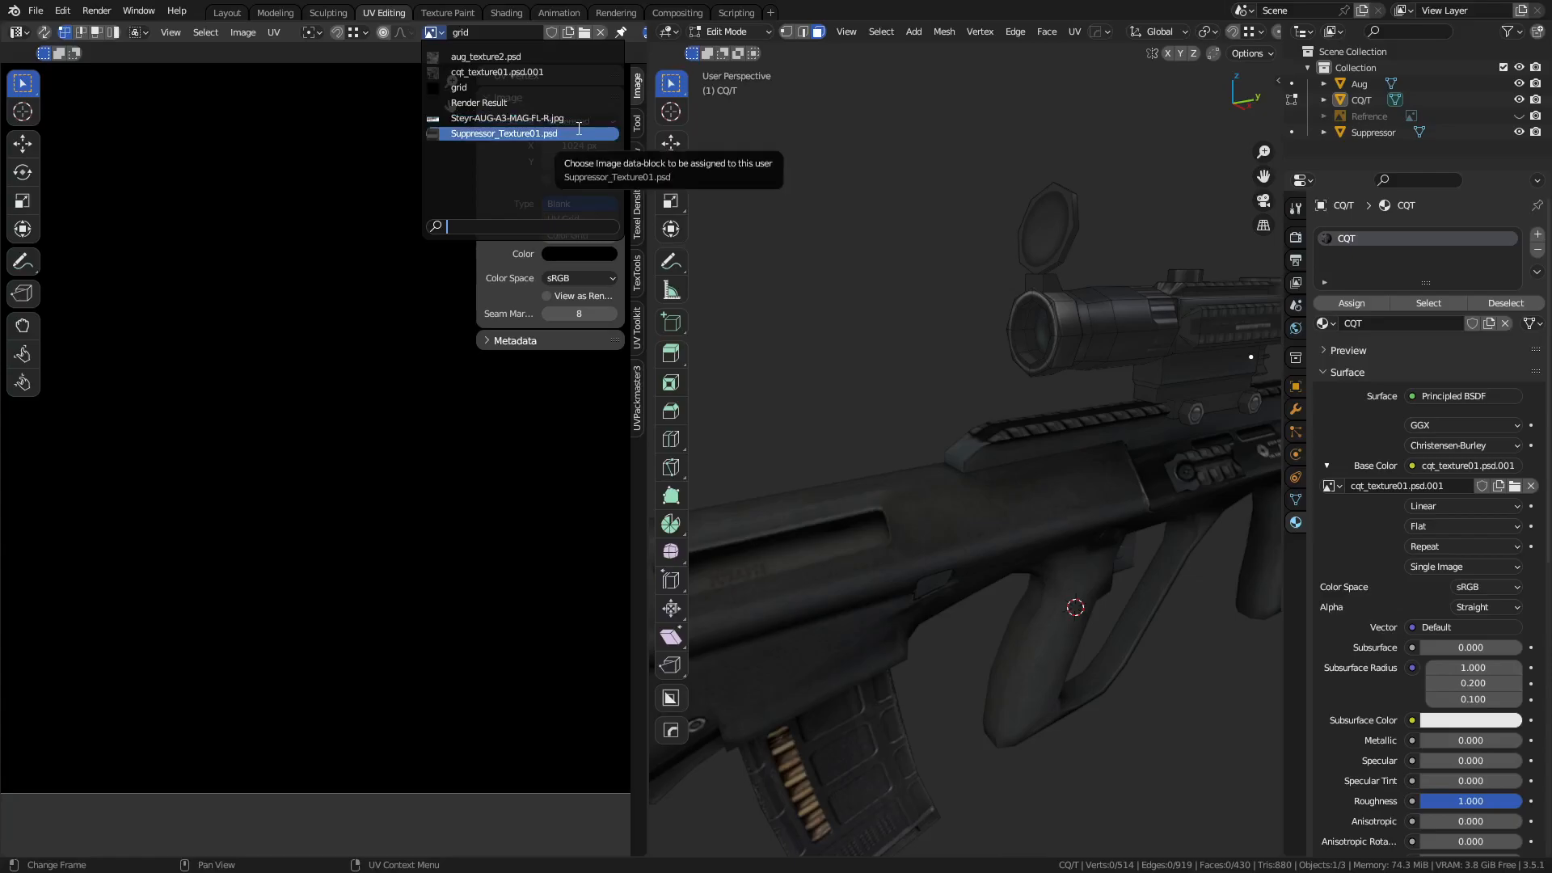
left_click(533, 57)
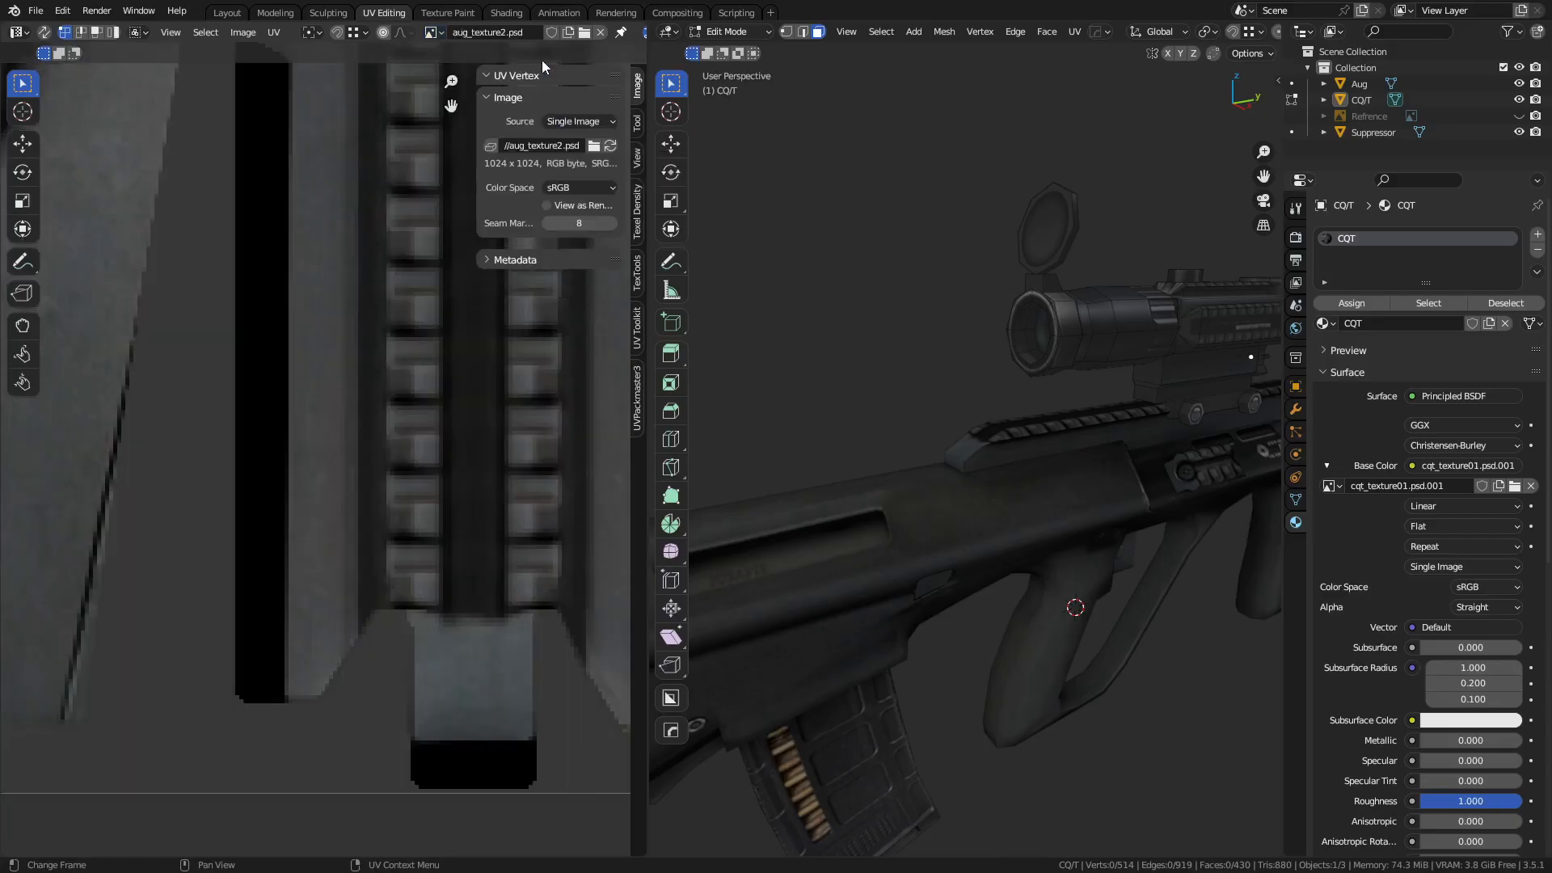
Examine the painted rifle parts in the aug_texture2.psd image, including the stock, magazines, barrel and rail.
scroll(362, 469, "down", 9)
middle_click_drag(301, 337, 520, 594)
scroll(348, 576, "up", 4)
middle_click_drag(368, 606, 459, 435)
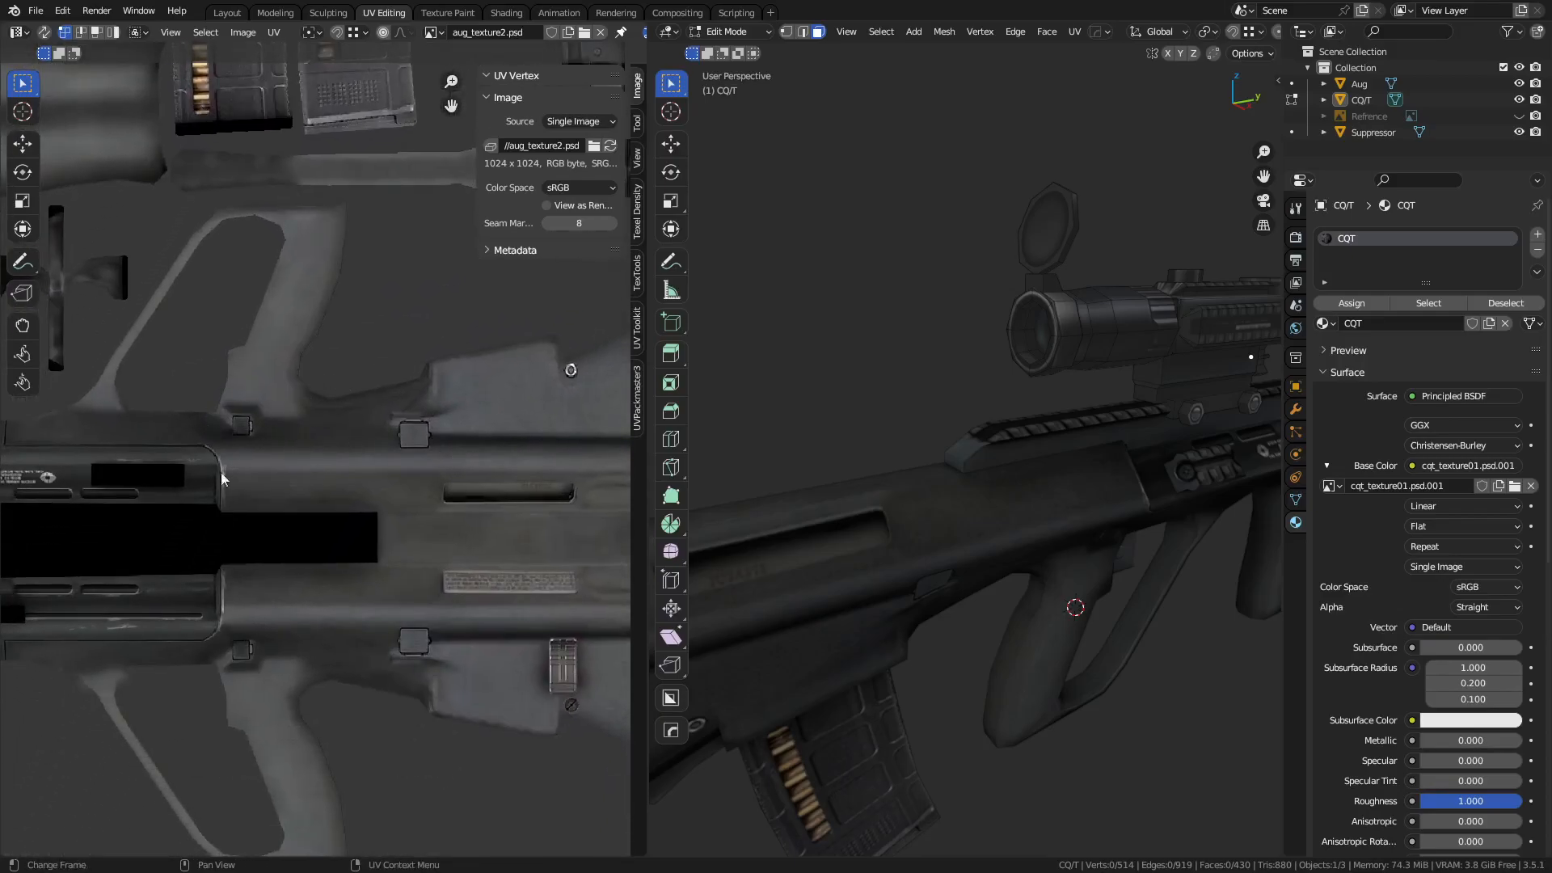
middle_click_drag(232, 413, 331, 620)
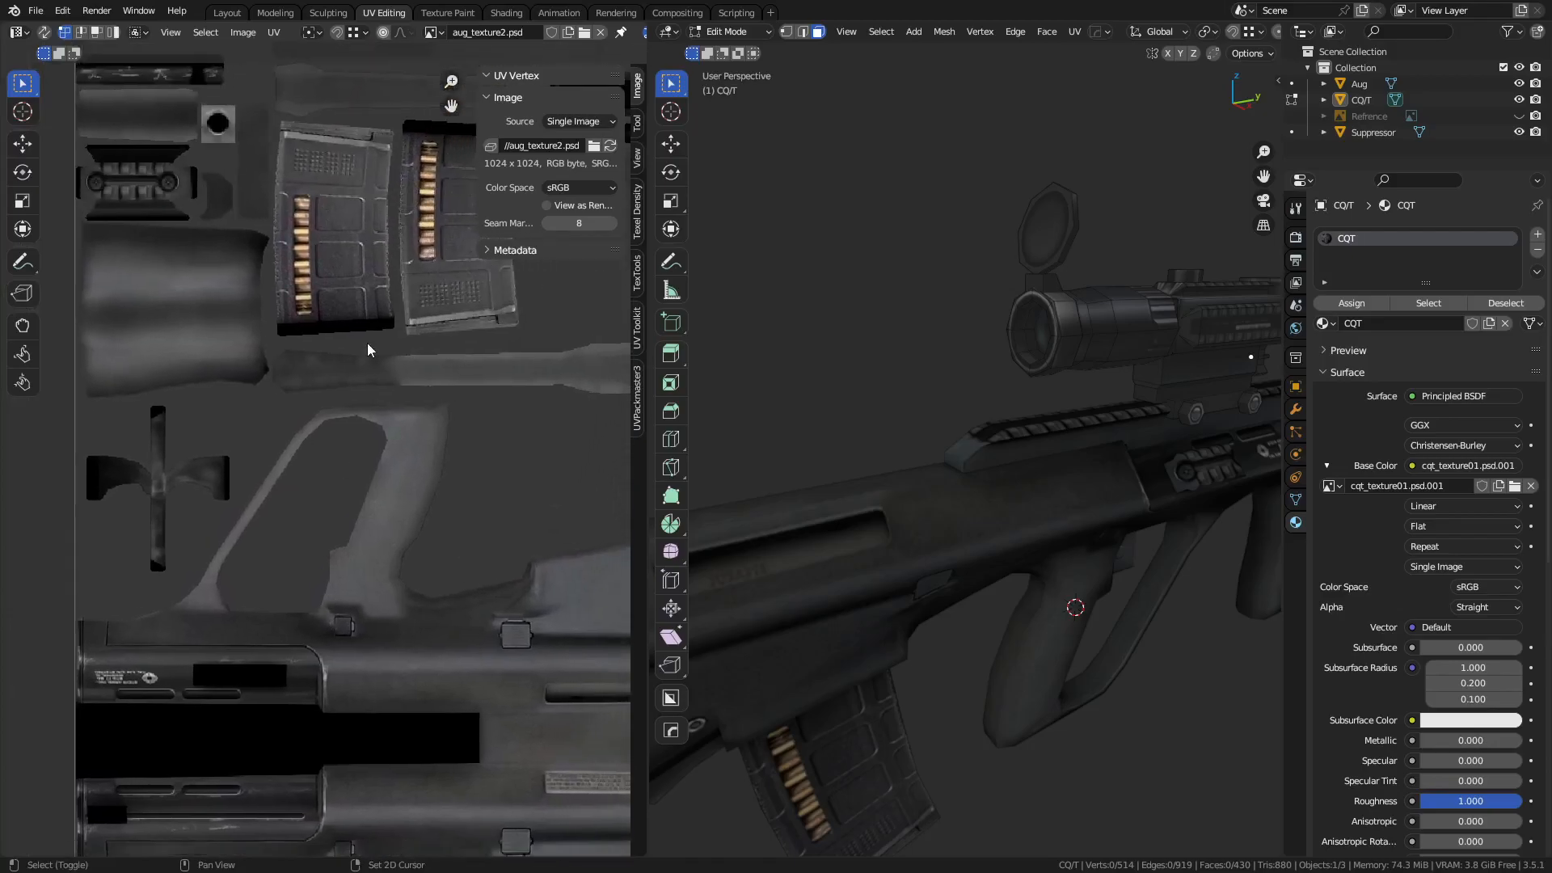
middle_click_drag(371, 354, 380, 470)
middle_click_drag(613, 462, 256, 415)
middle_click_drag(518, 506, 323, 315)
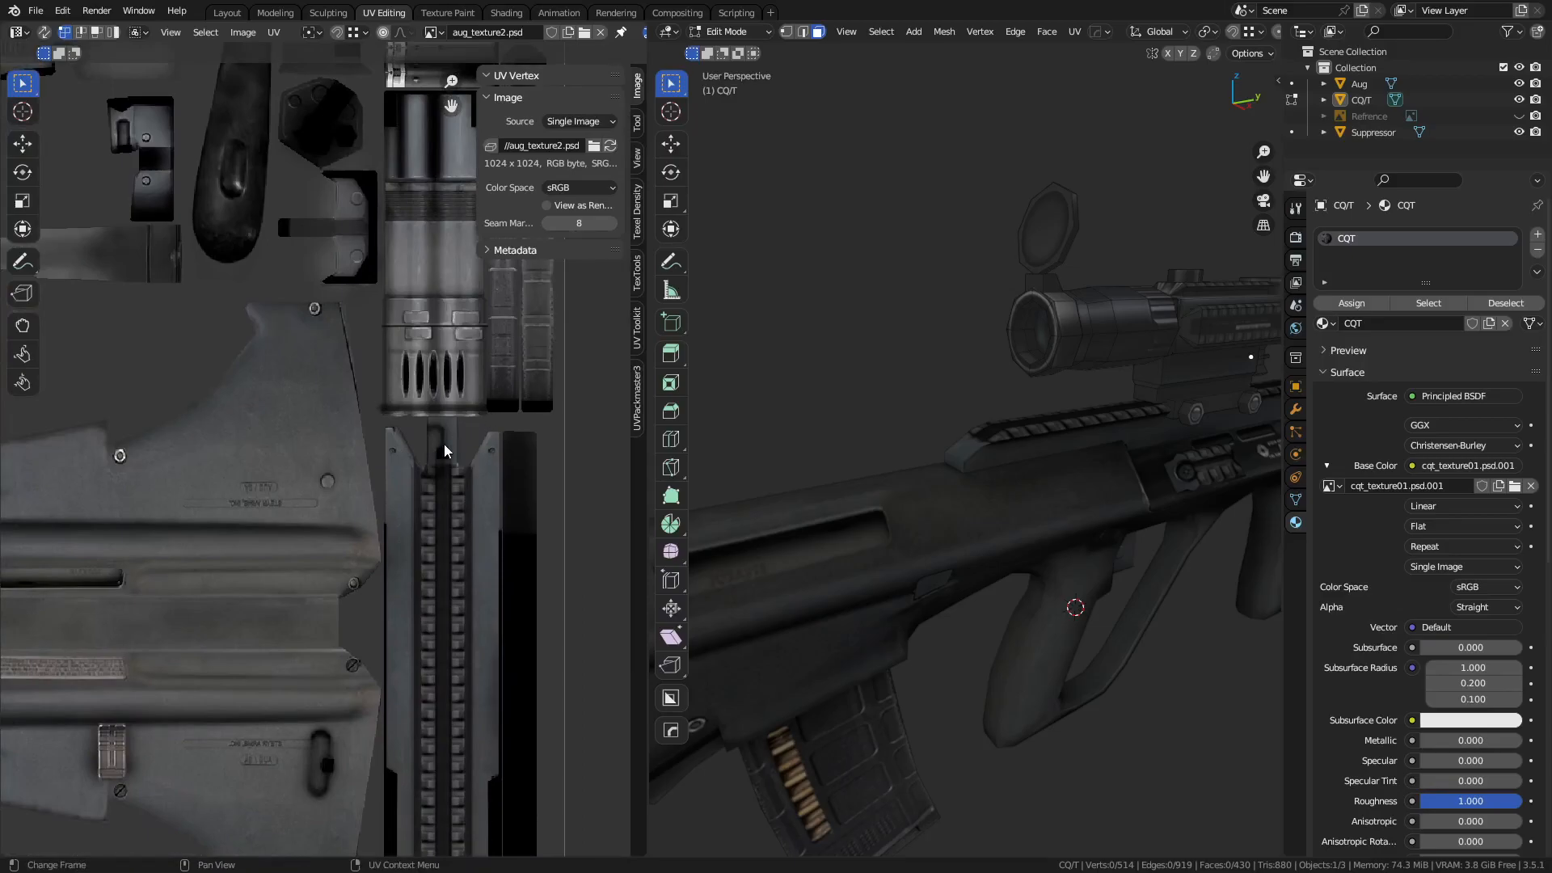
Examine the rifle model from several angles and compare it with the full layout of its texture image.
scroll(978, 510, "up", 3)
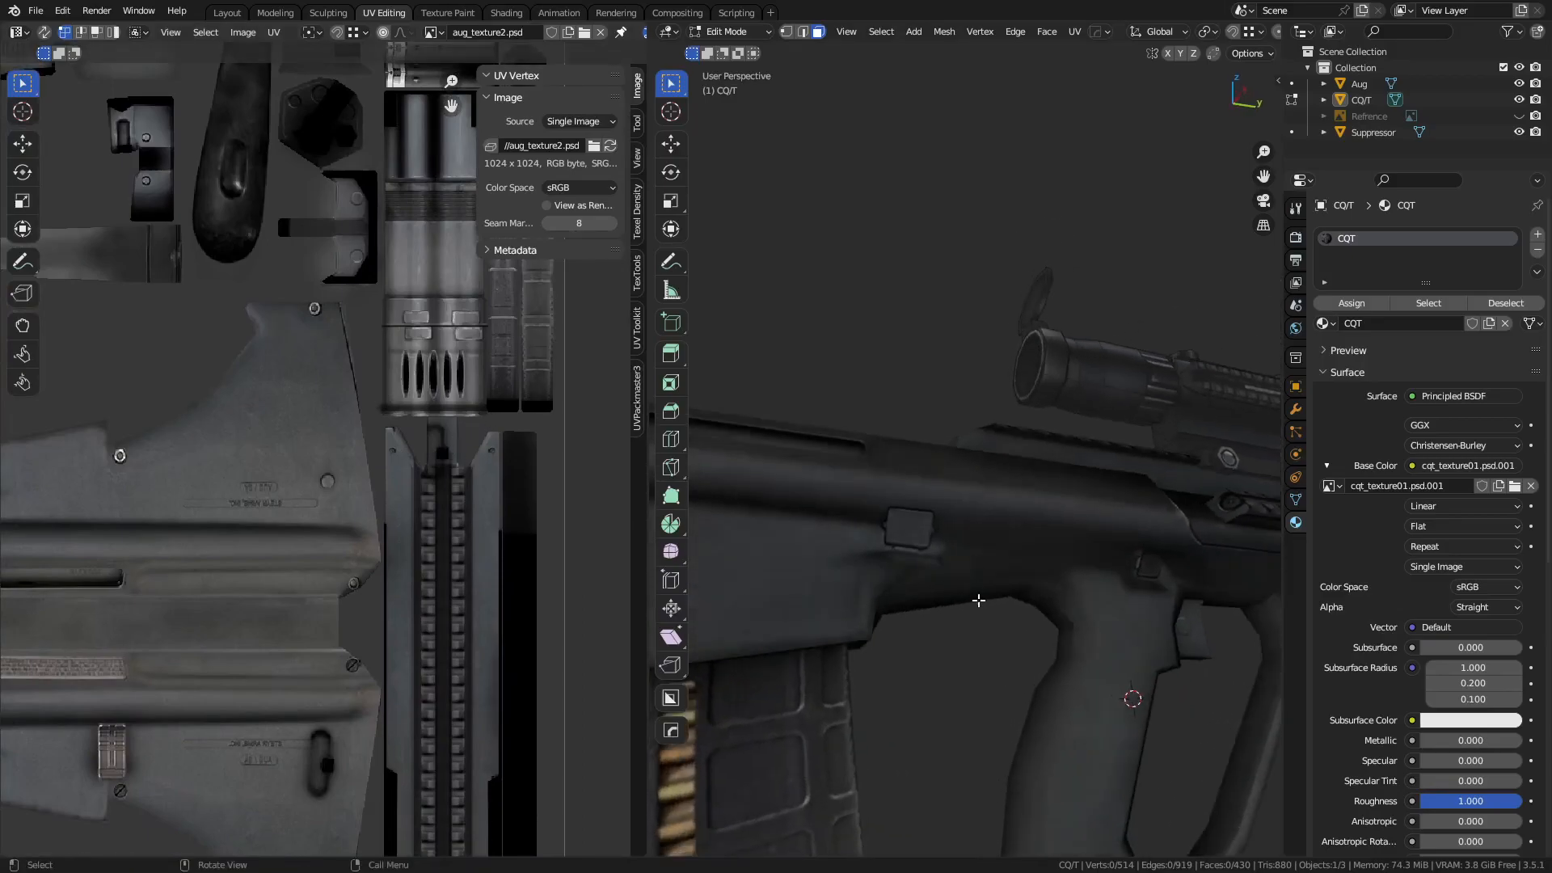
middle_click_drag(866, 402, 1029, 509)
key("ctrl+Tab")
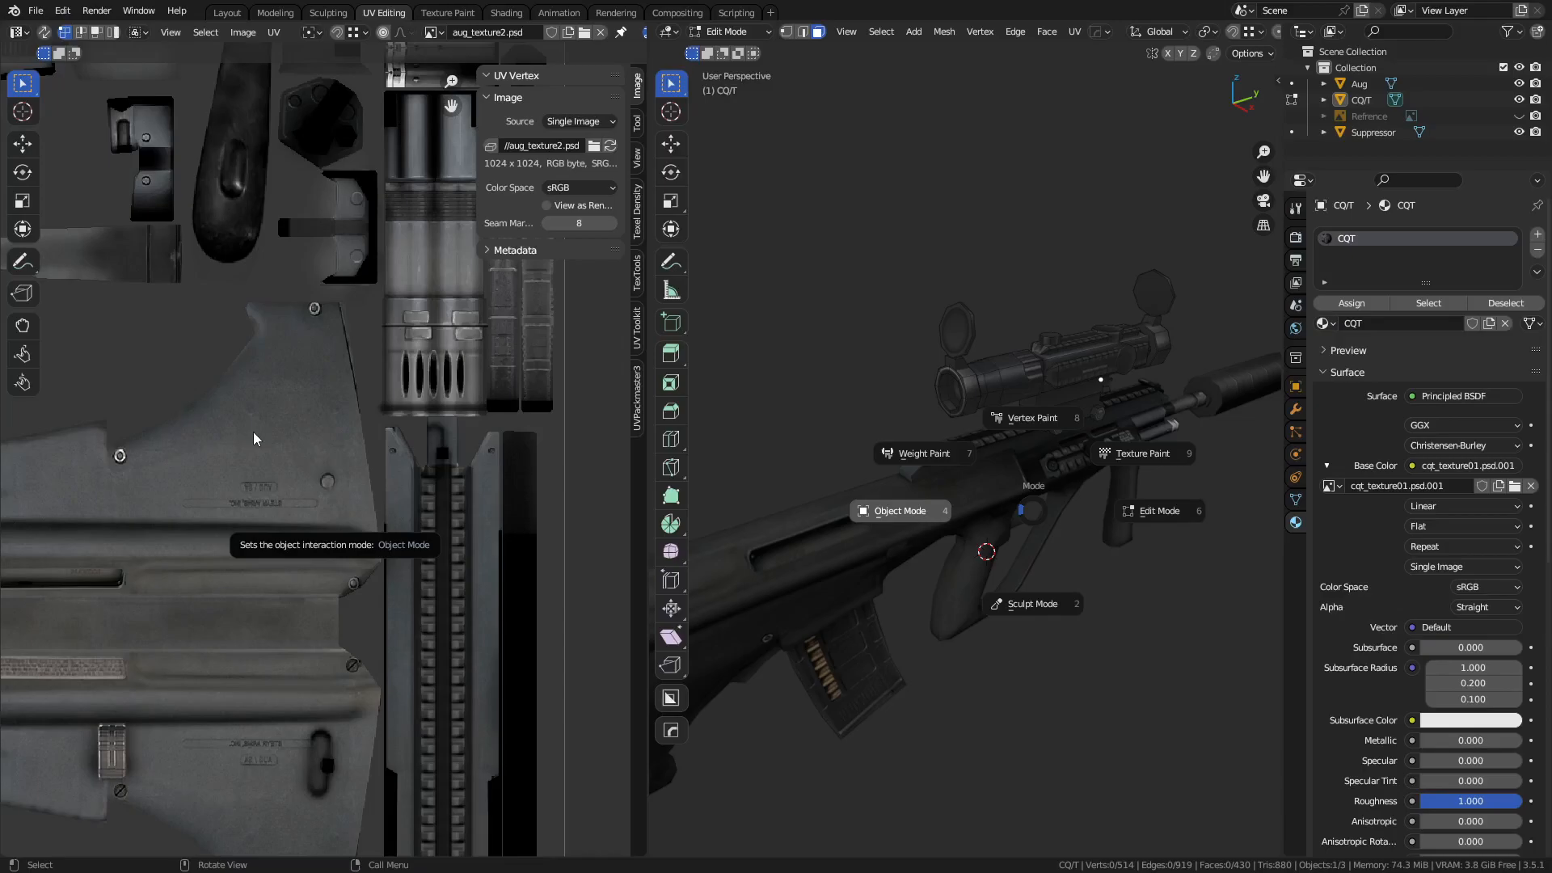
key("Escape")
middle_click_drag(1079, 642, 1004, 586)
middle_click_drag(931, 478, 985, 534)
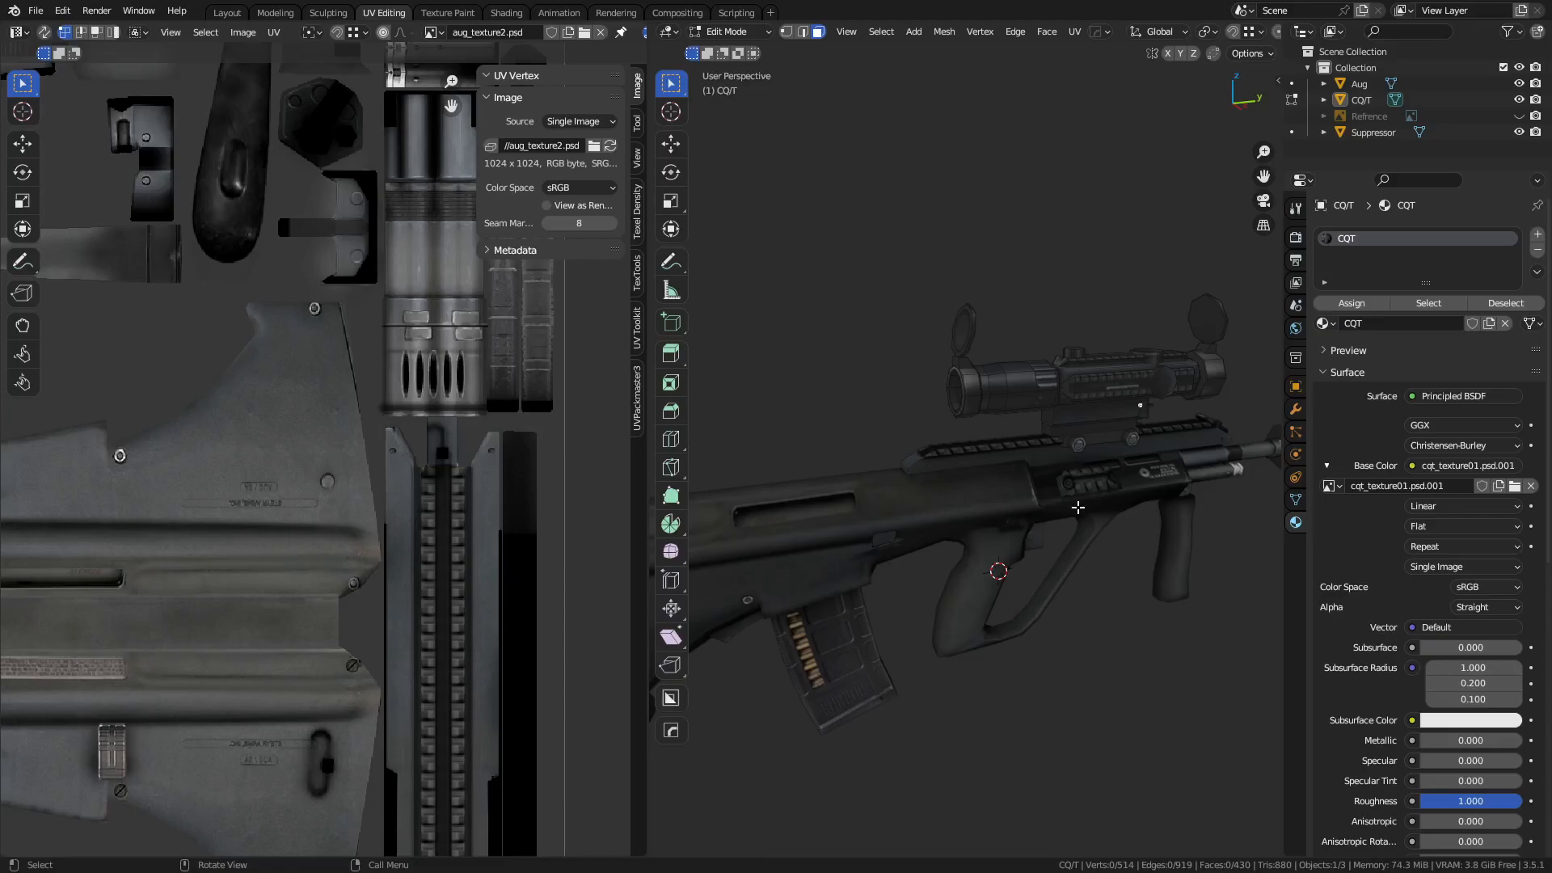
scroll(265, 401, "down", 5)
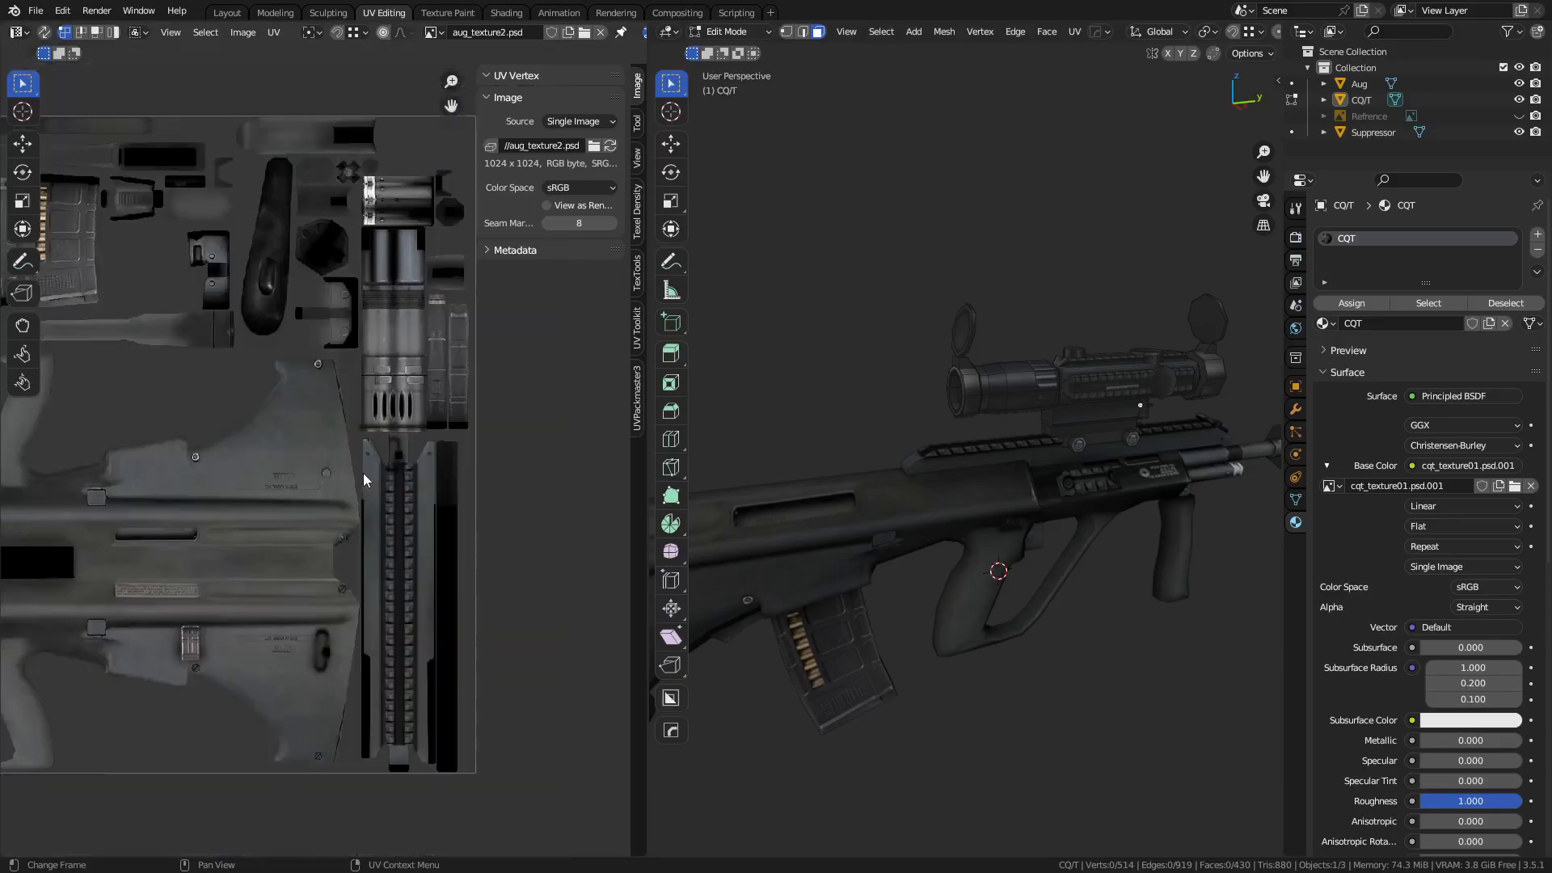
middle_click_drag(264, 401, 407, 455)
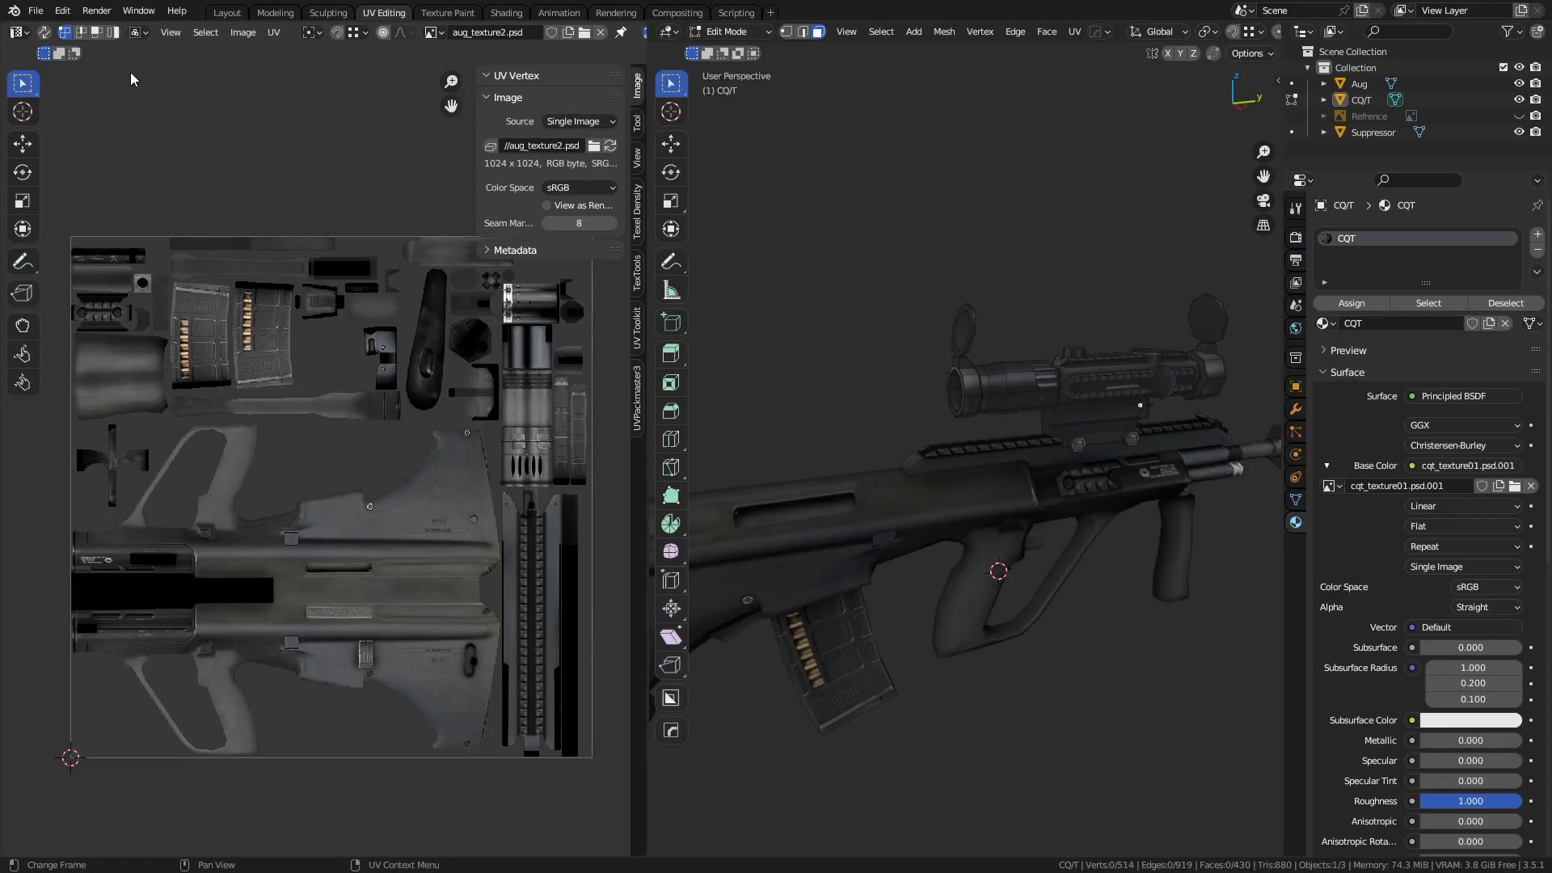
Open MultiLift_2_Pool_Lift_WIP_23.blend from the pool lift's WorkingModels folder under Models\Machines, discarding the changes to the rifle file.
left_click(35, 10)
left_click(58, 47)
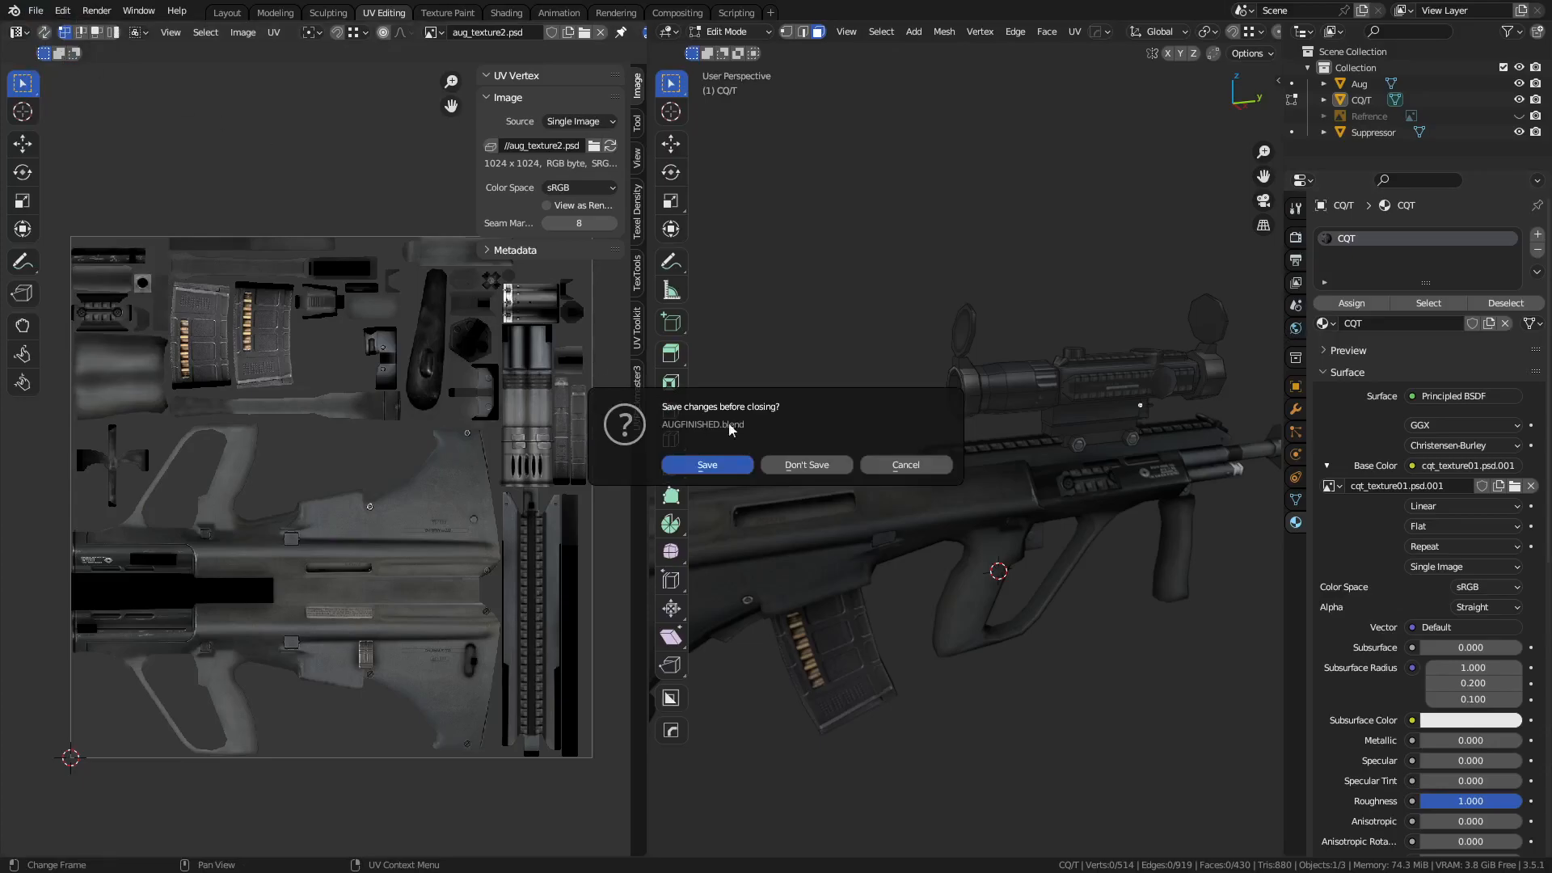
left_click(809, 456)
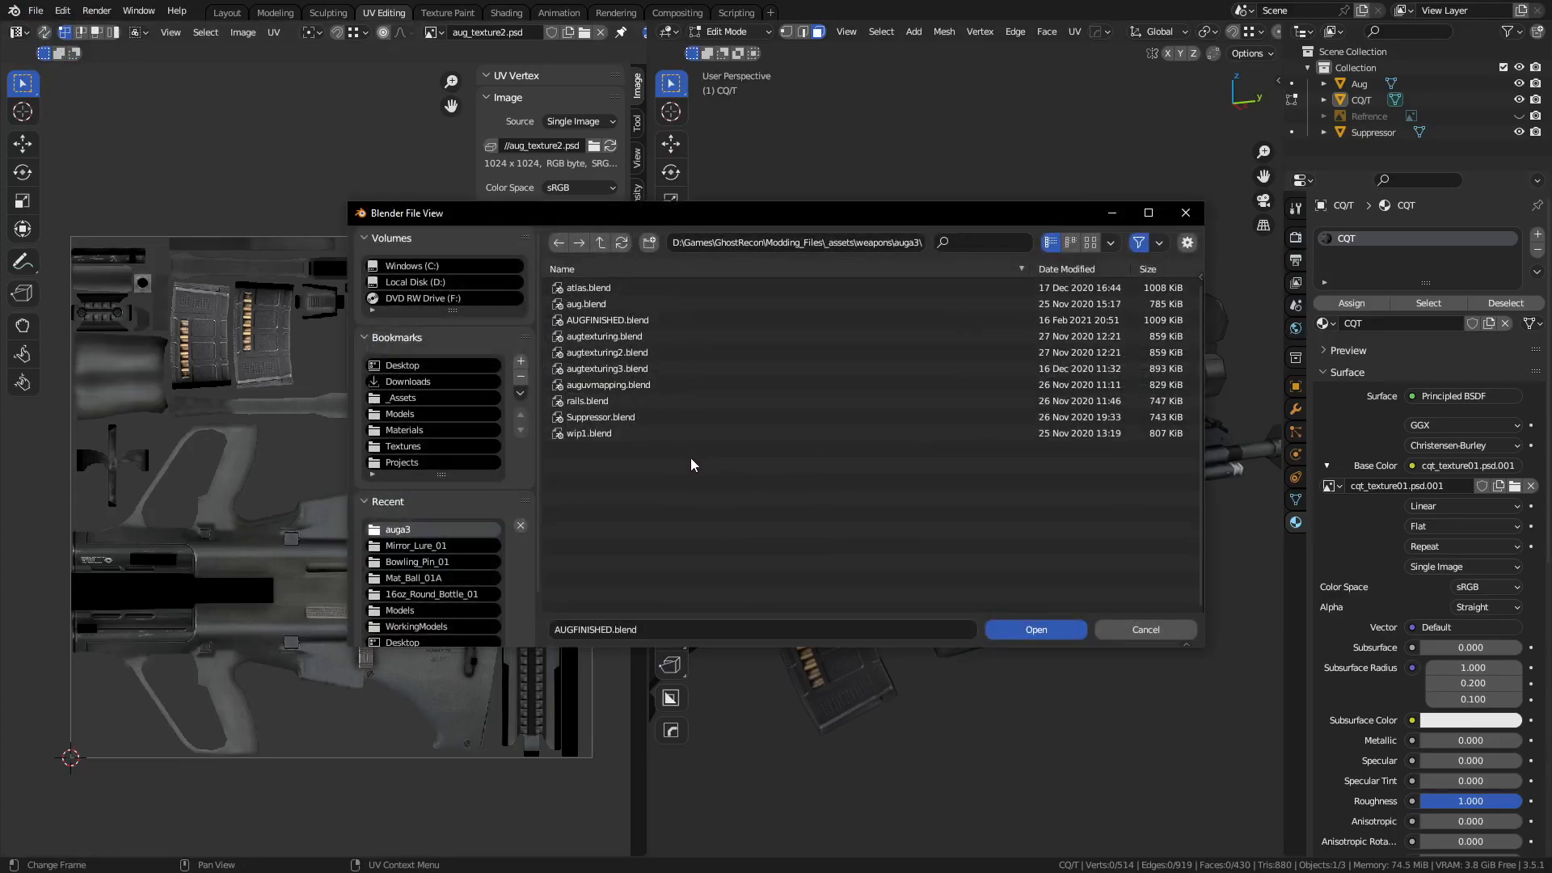
left_click(439, 414)
scroll(756, 469, "down", 2)
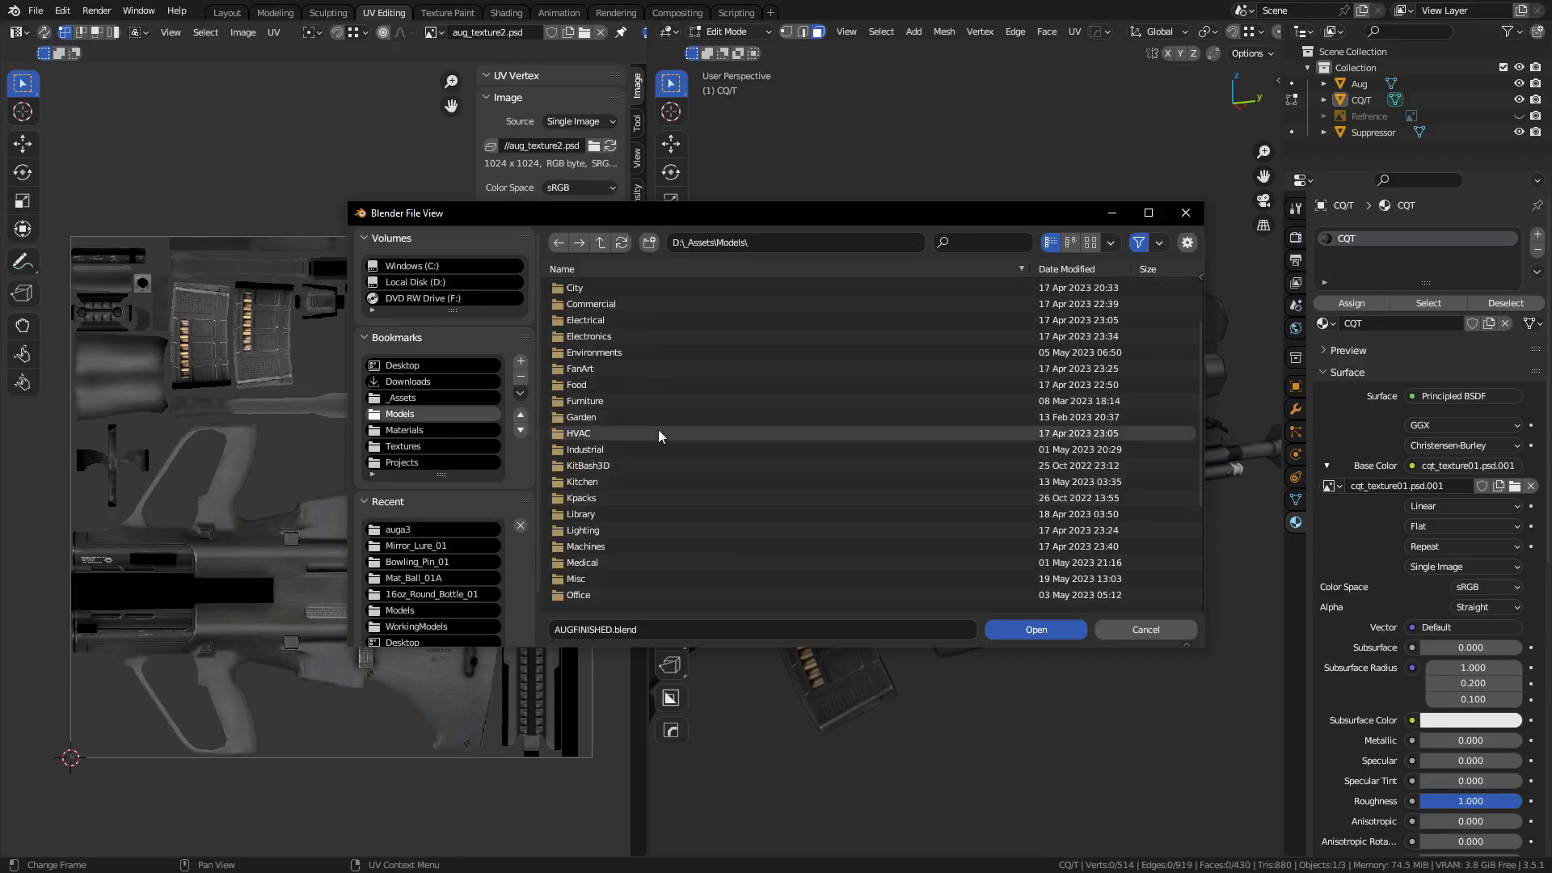
double_click(632, 545)
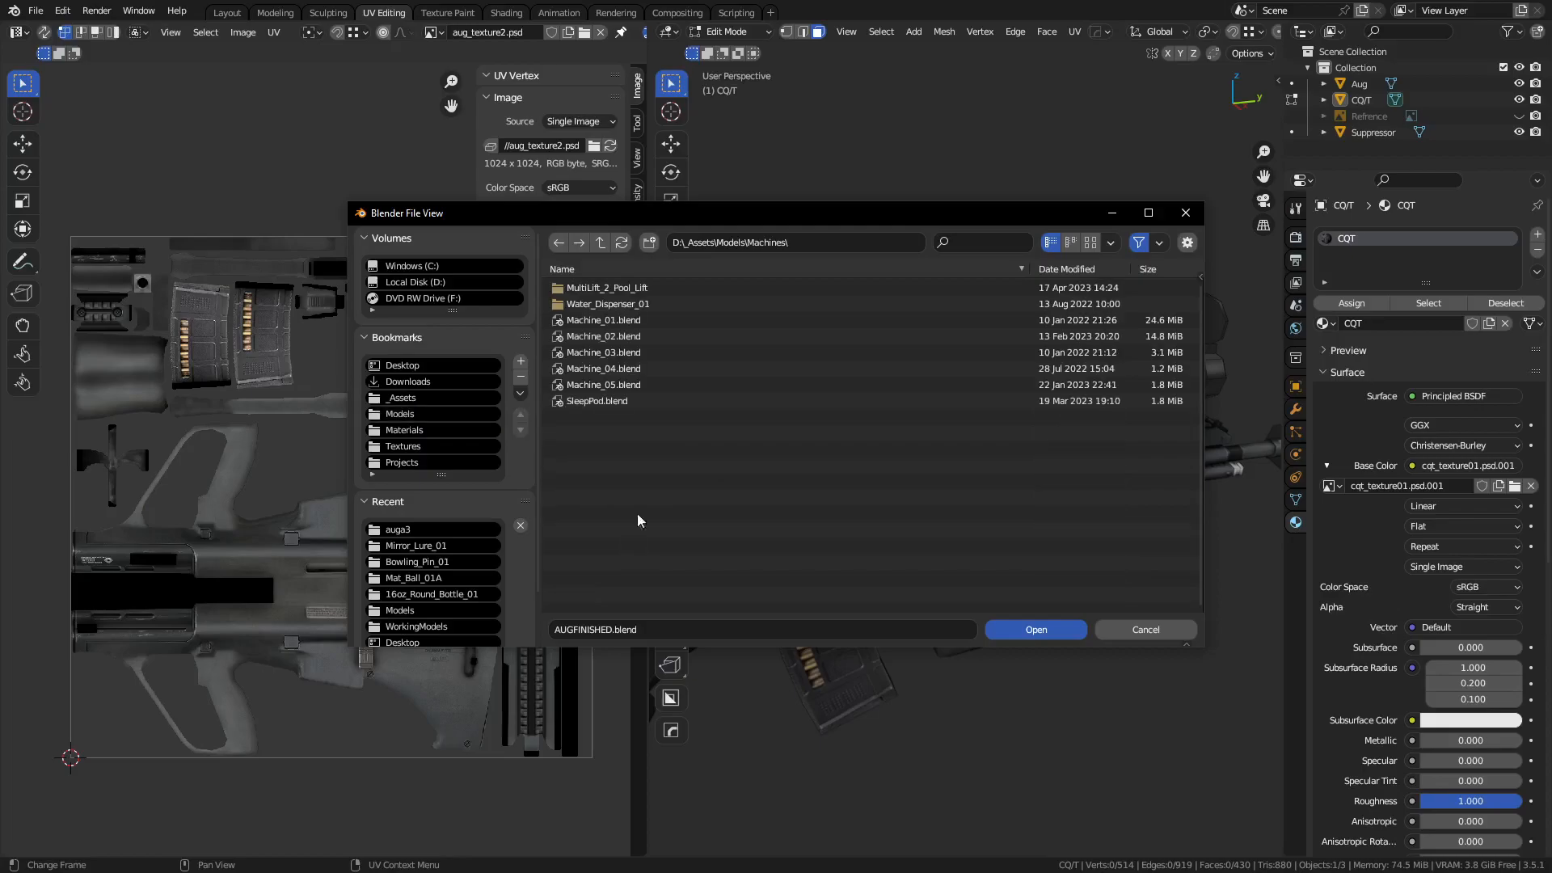
double_click(641, 288)
double_click(641, 304)
left_click(640, 307)
left_click(1092, 247)
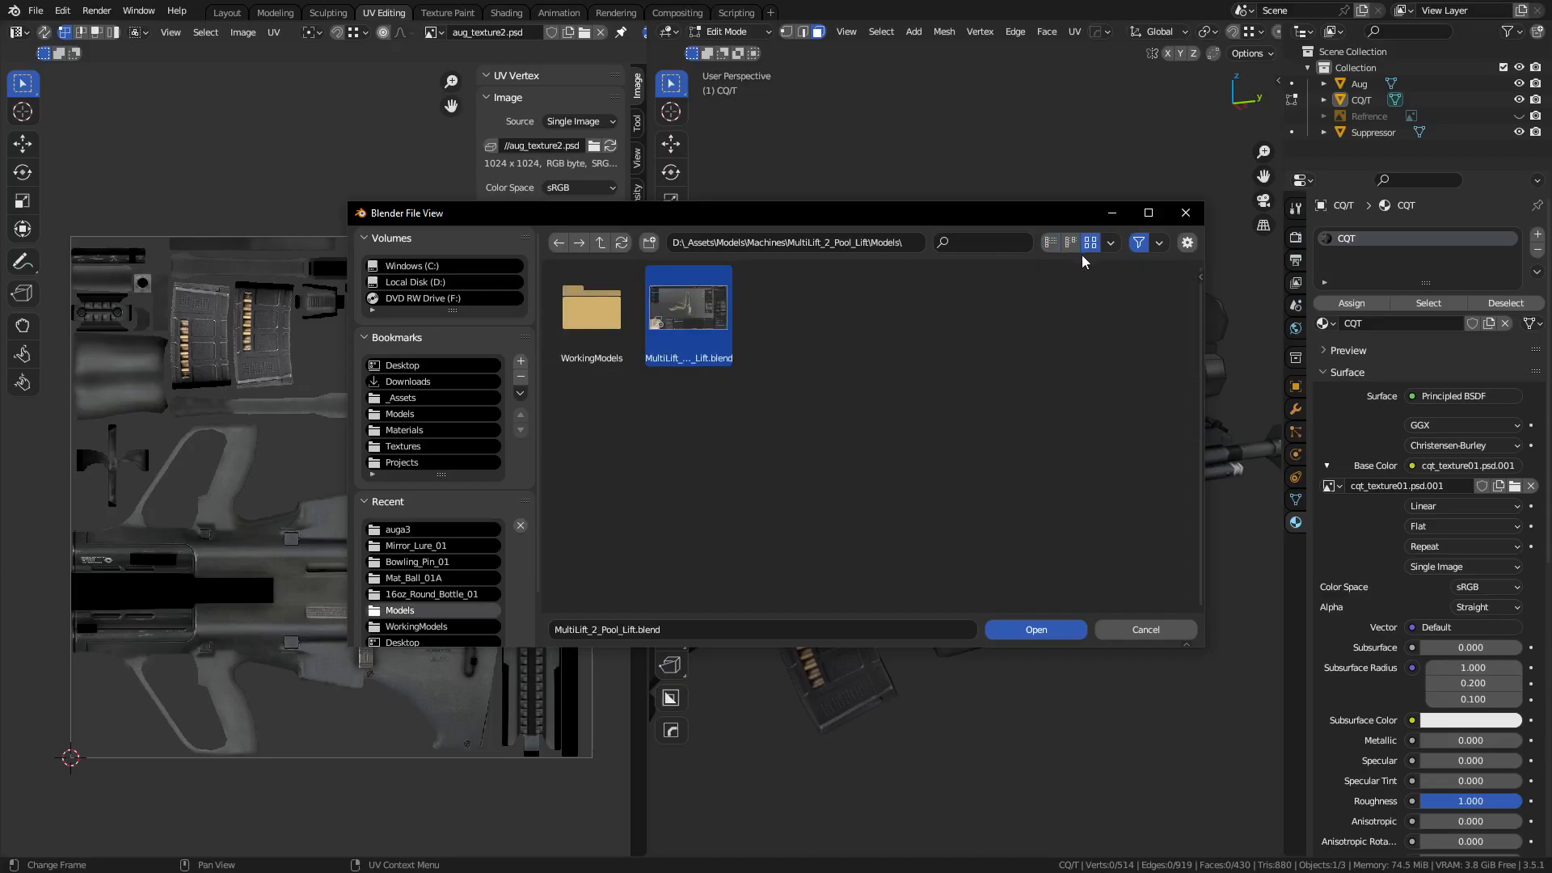
double_click(627, 319)
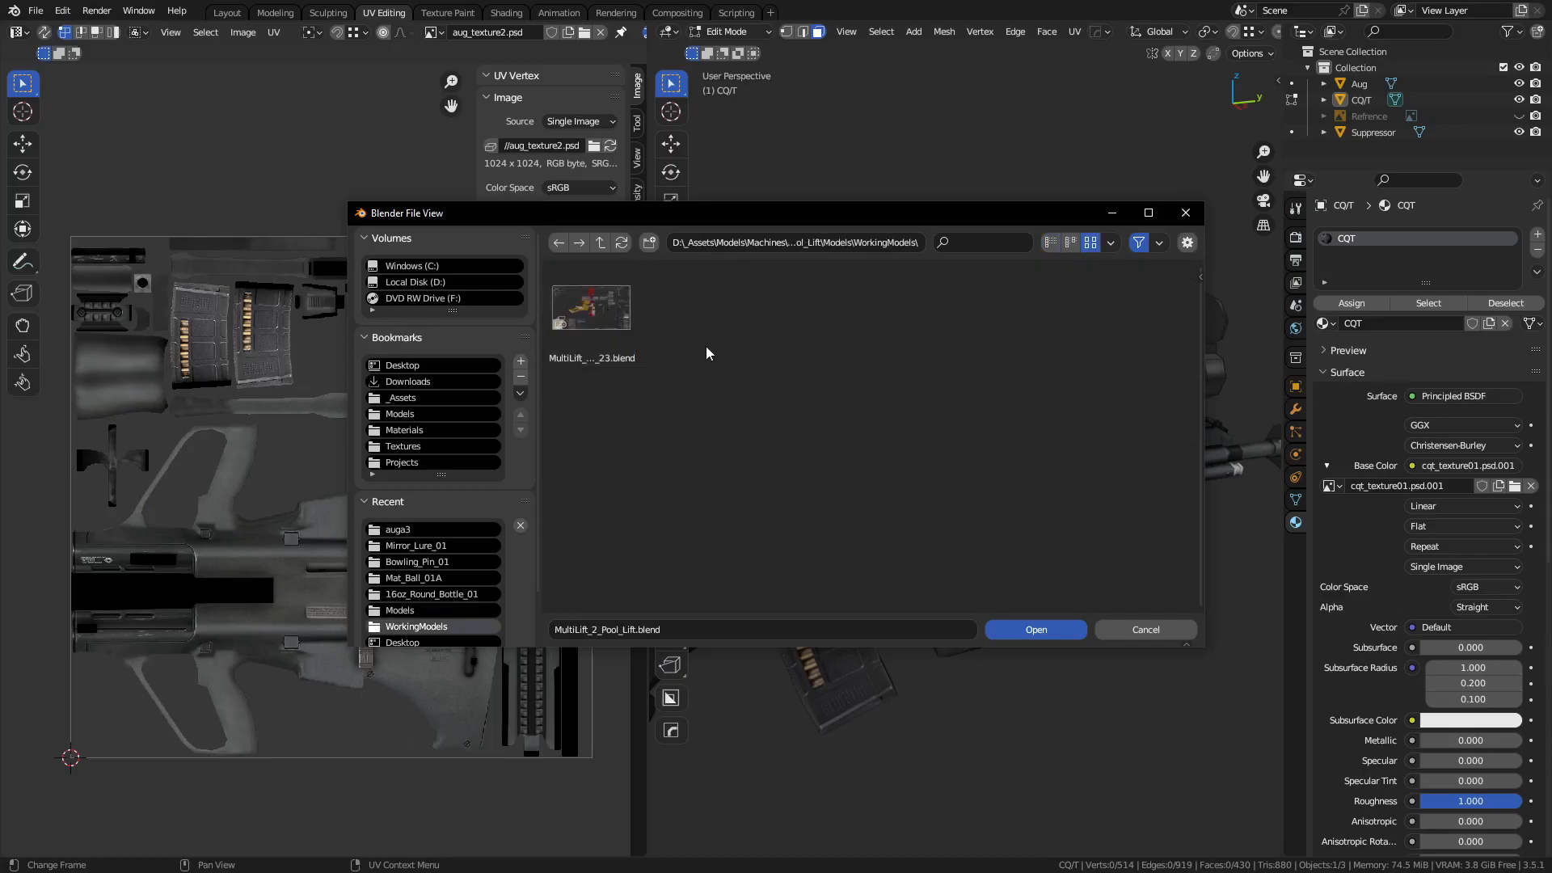
double_click(599, 311)
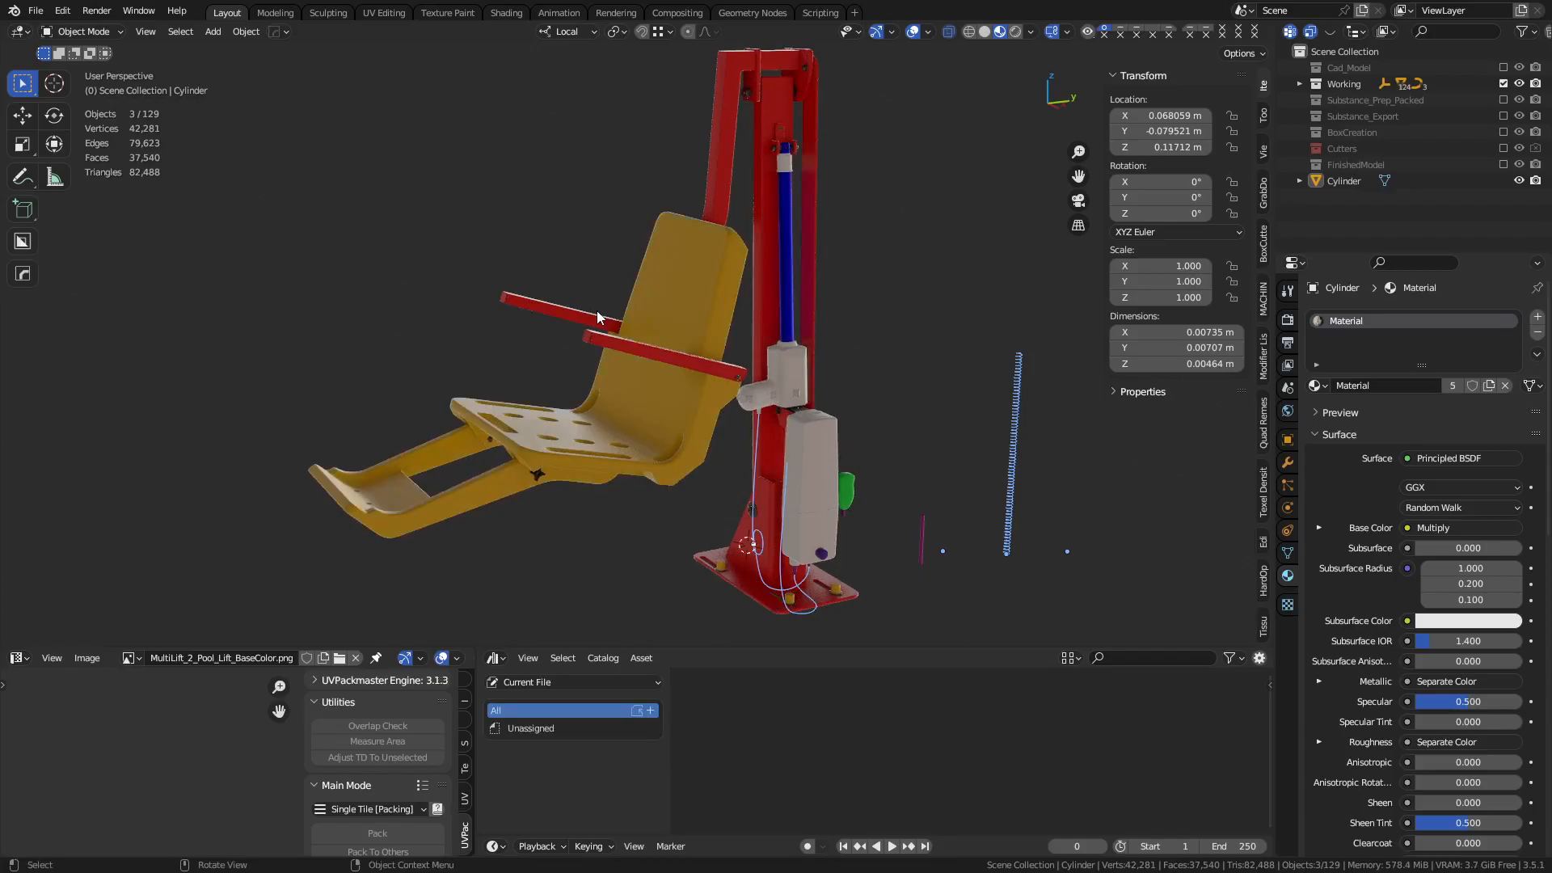
Inspect the materials assigned to the pool lift's chair, leg rest, base mount and control battery box.
left_click(674, 579)
left_click(663, 473)
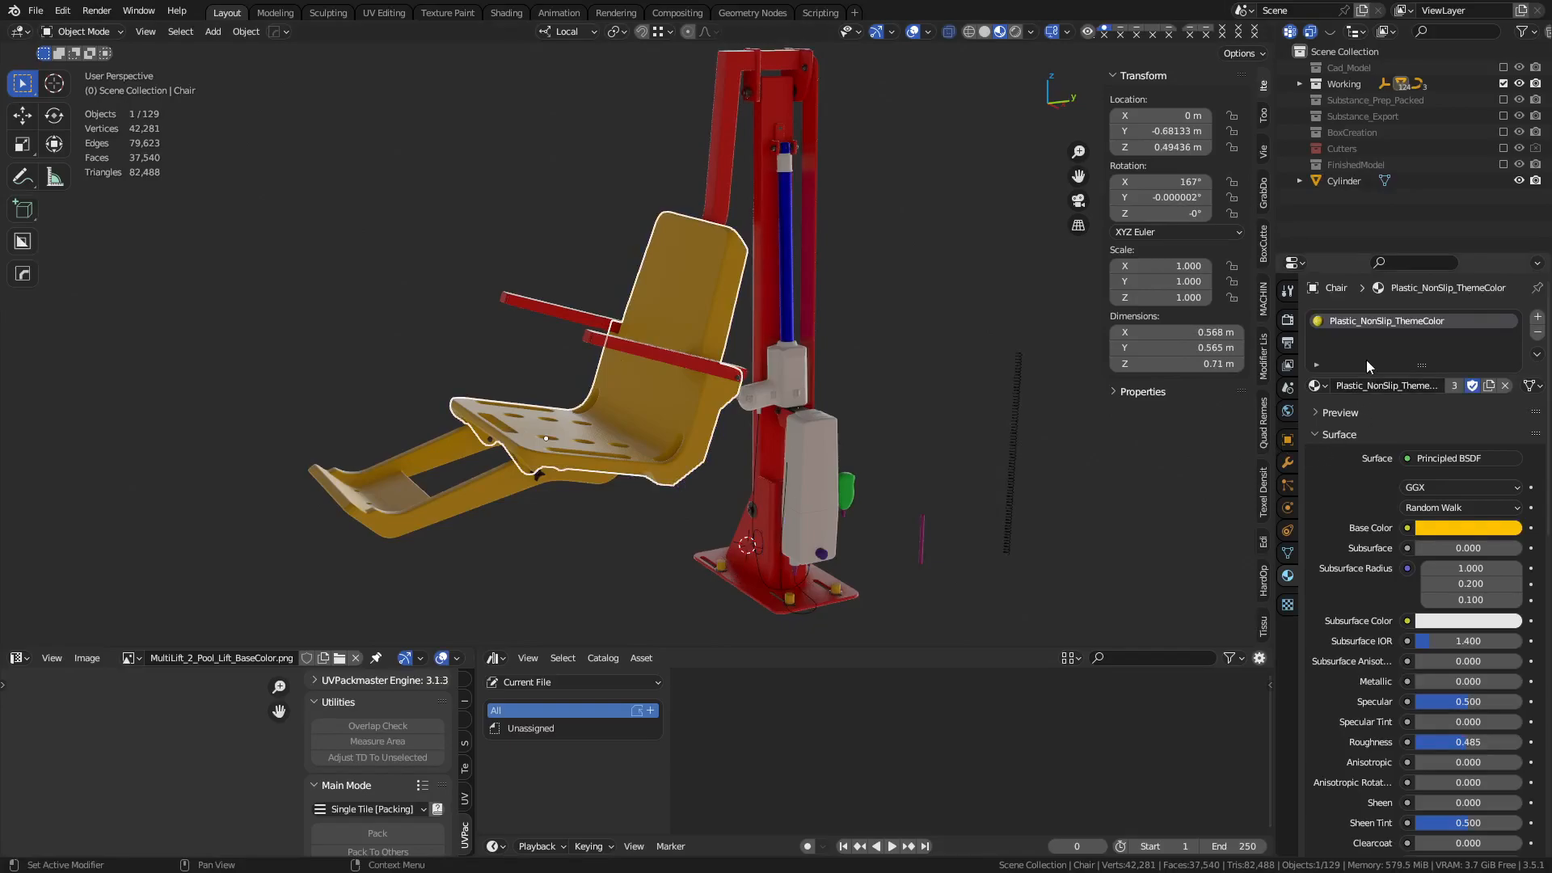
left_click(482, 484)
left_click(769, 509)
left_click(765, 516)
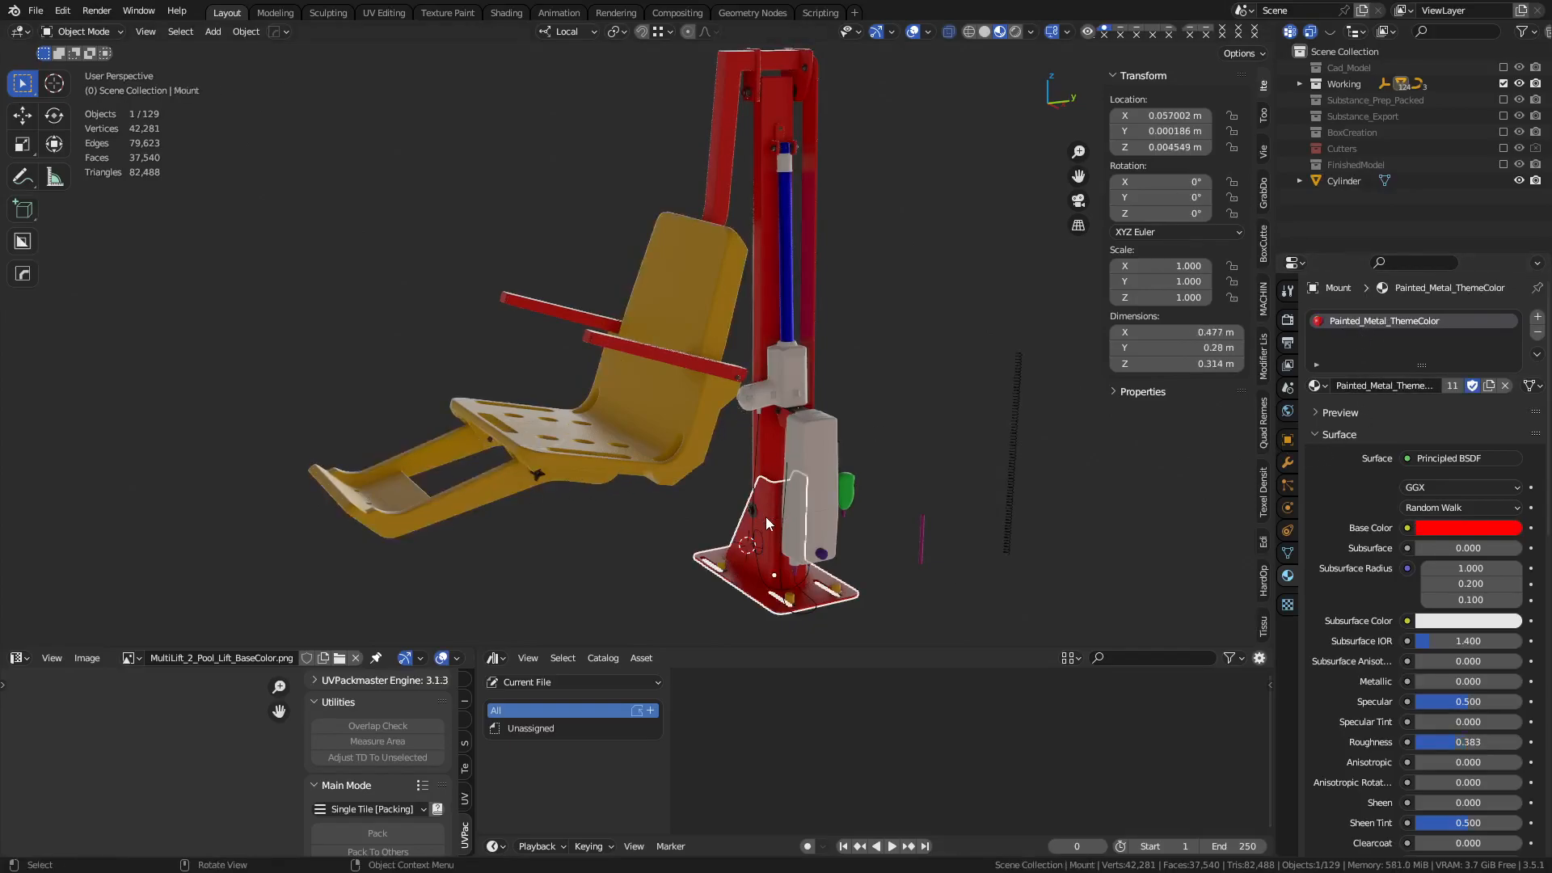
left_click(792, 491)
Inspect the materials on the pool lift's upright column, hydraulic tube cover and chair support.
middle_click_drag(715, 485, 811, 380)
middle_click_drag(681, 279, 740, 253)
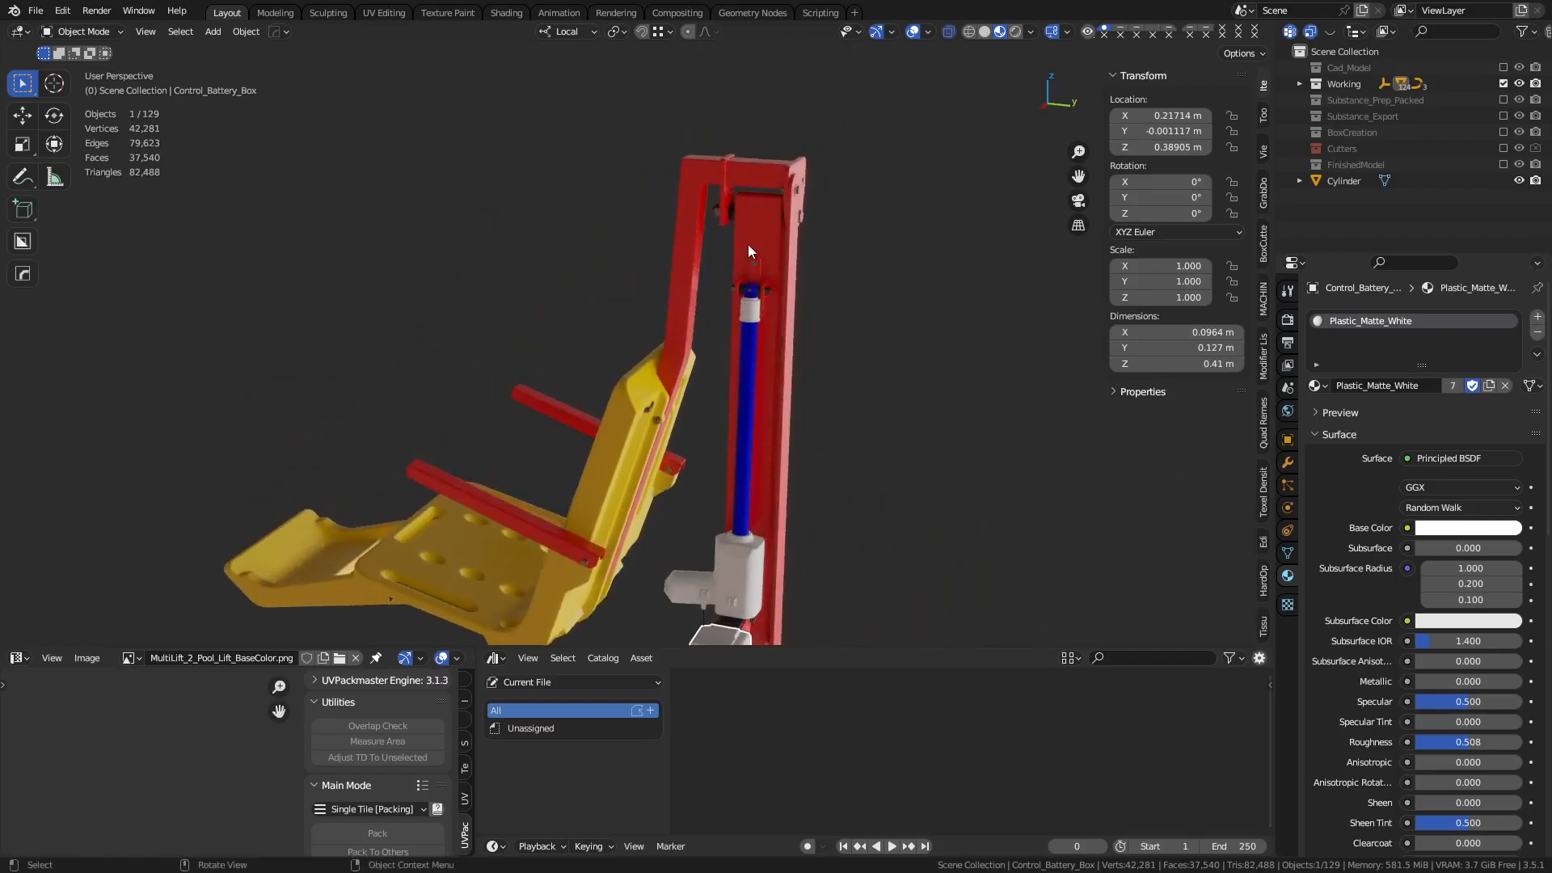
left_click(748, 244)
middle_click_drag(746, 327, 808, 325)
left_click(789, 301)
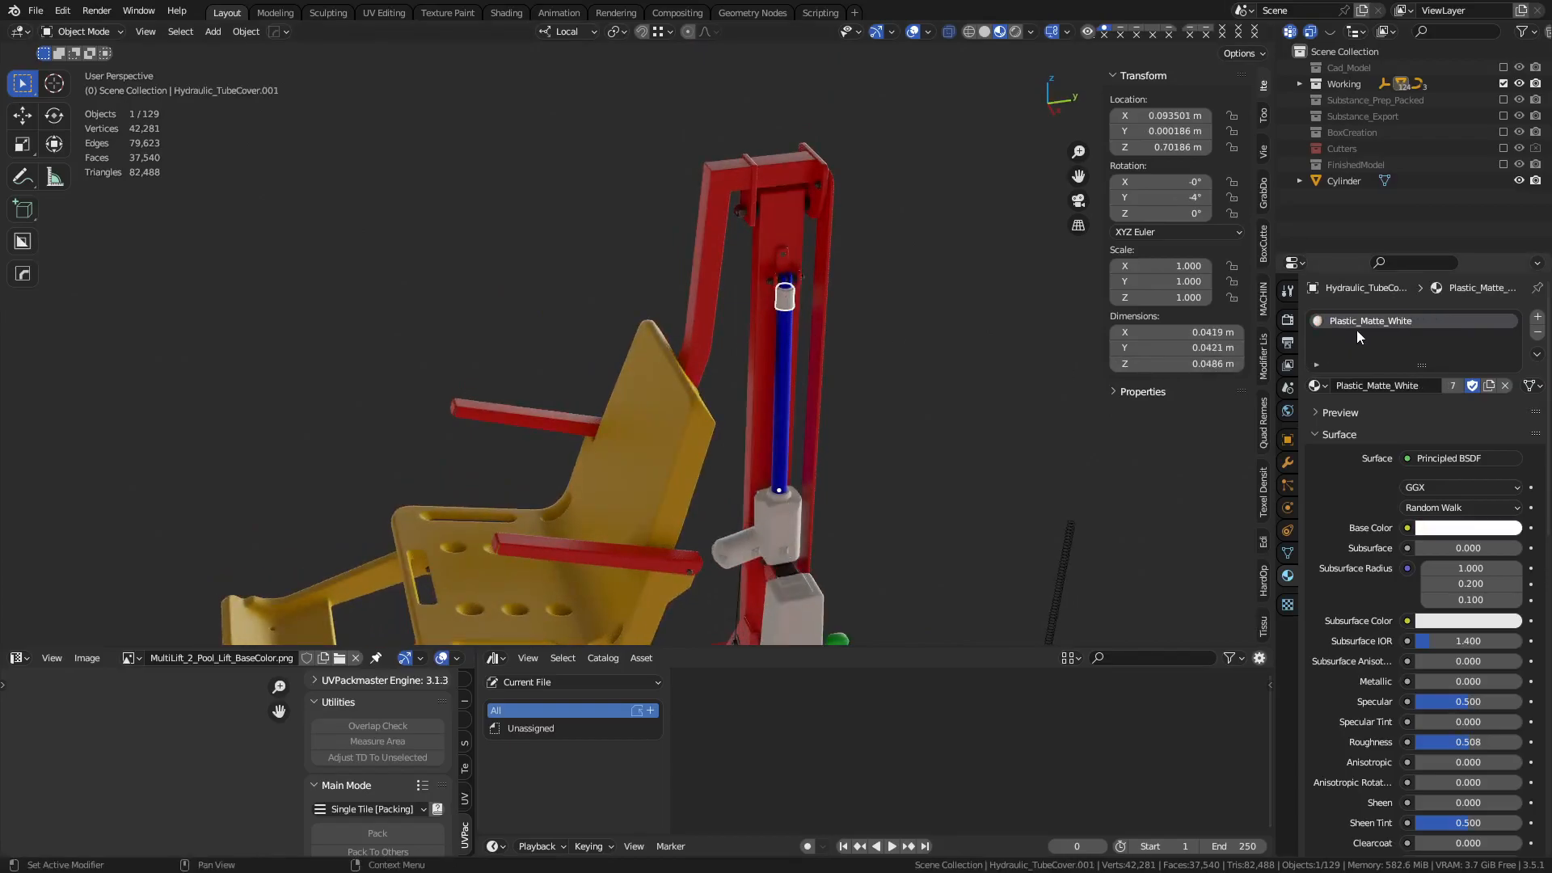
left_click(725, 334)
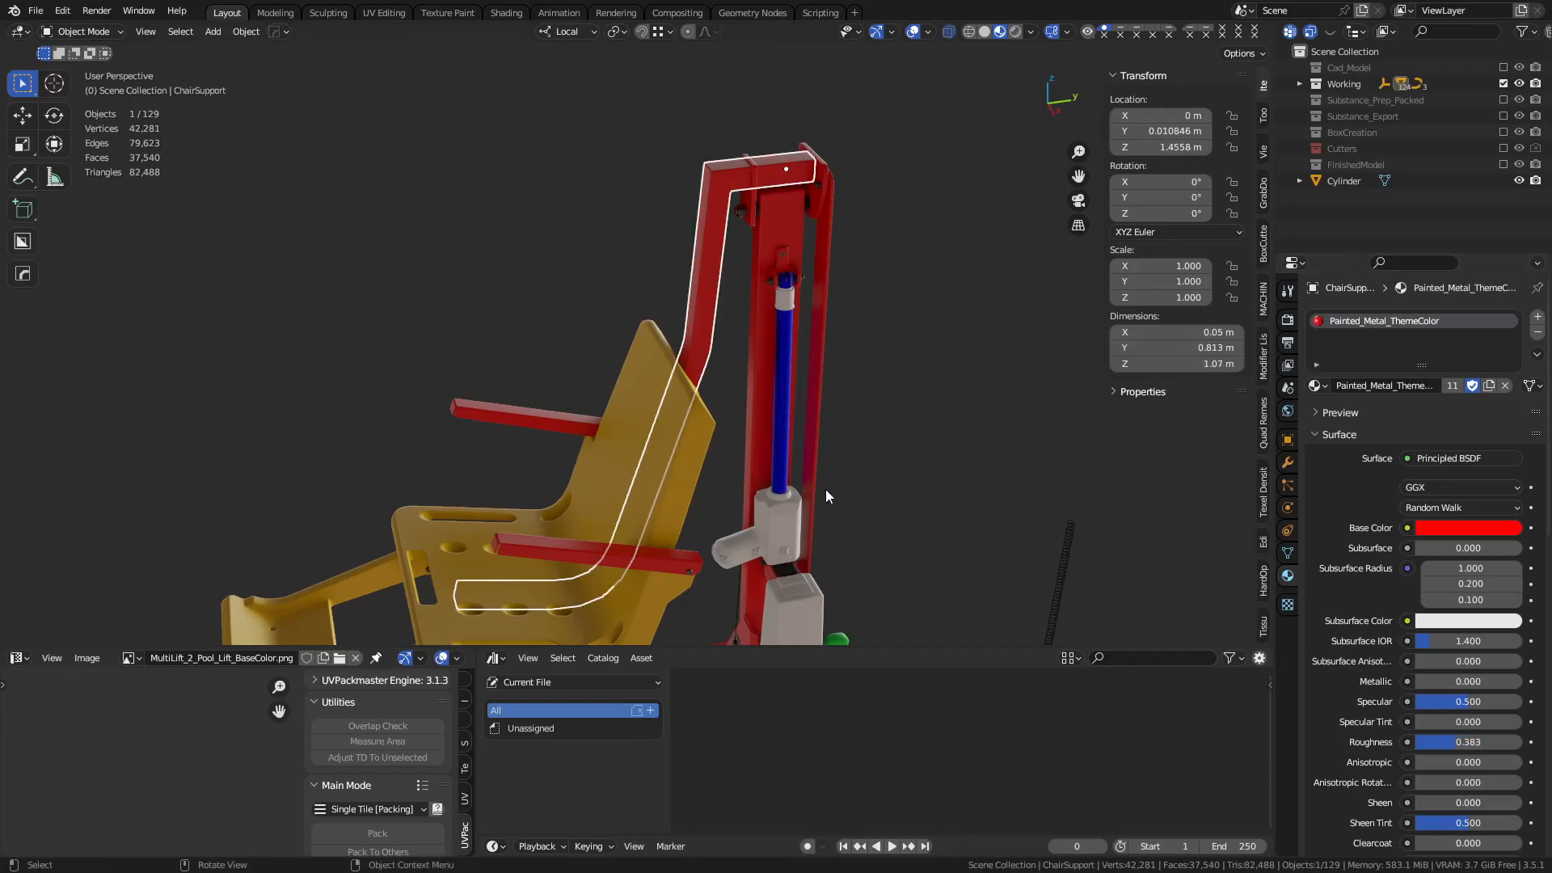
Compare the material on the armrests with the one shared by the chair and its leg rest.
left_click(580, 550)
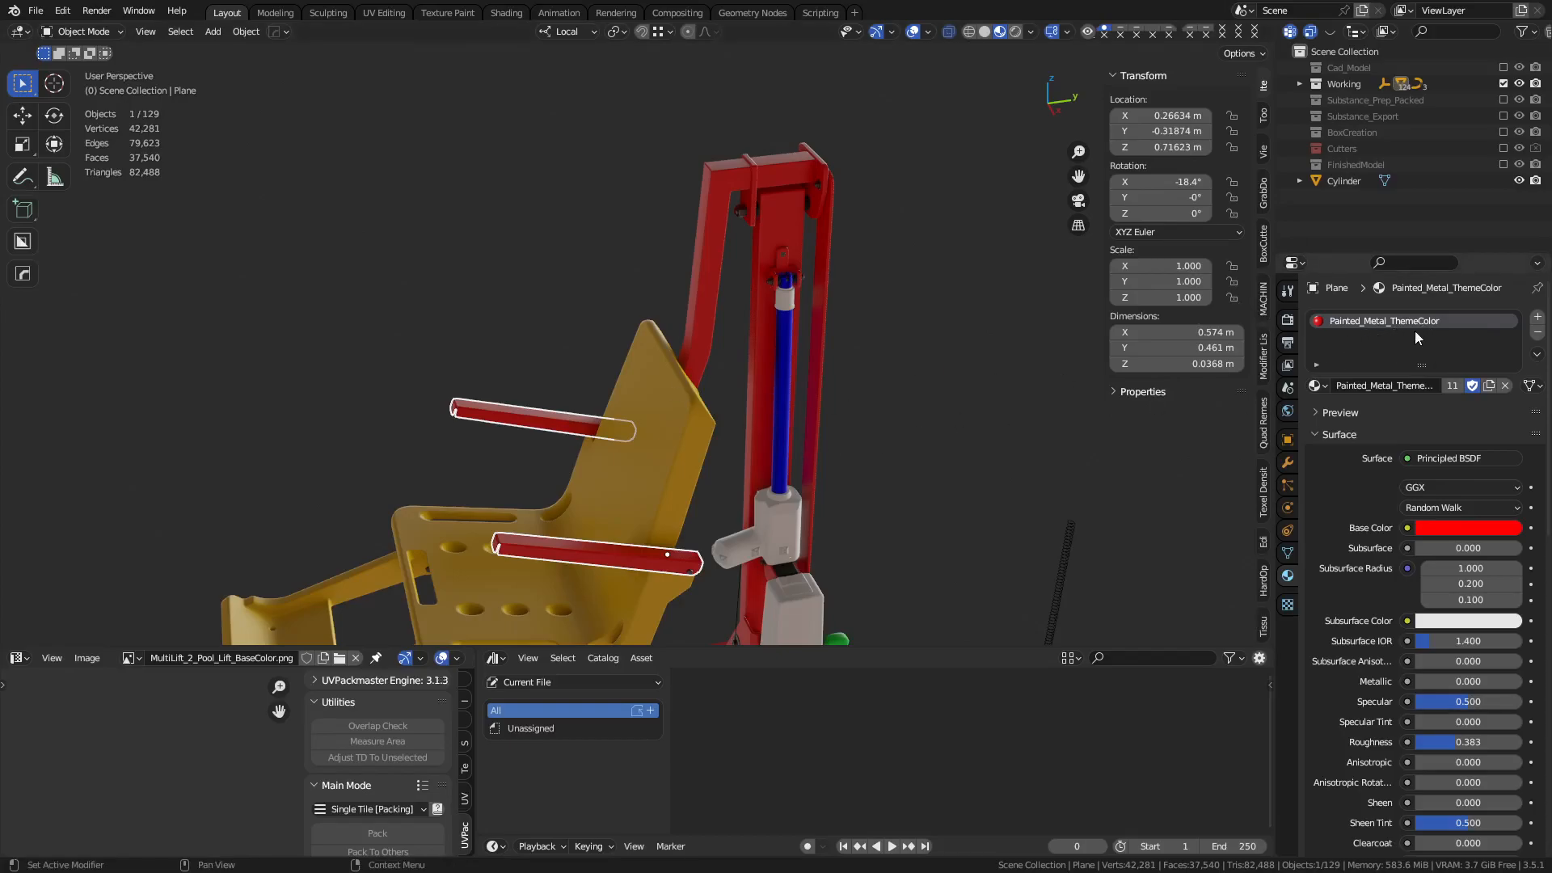
middle_click_drag(873, 514, 574, 503)
left_click(574, 502)
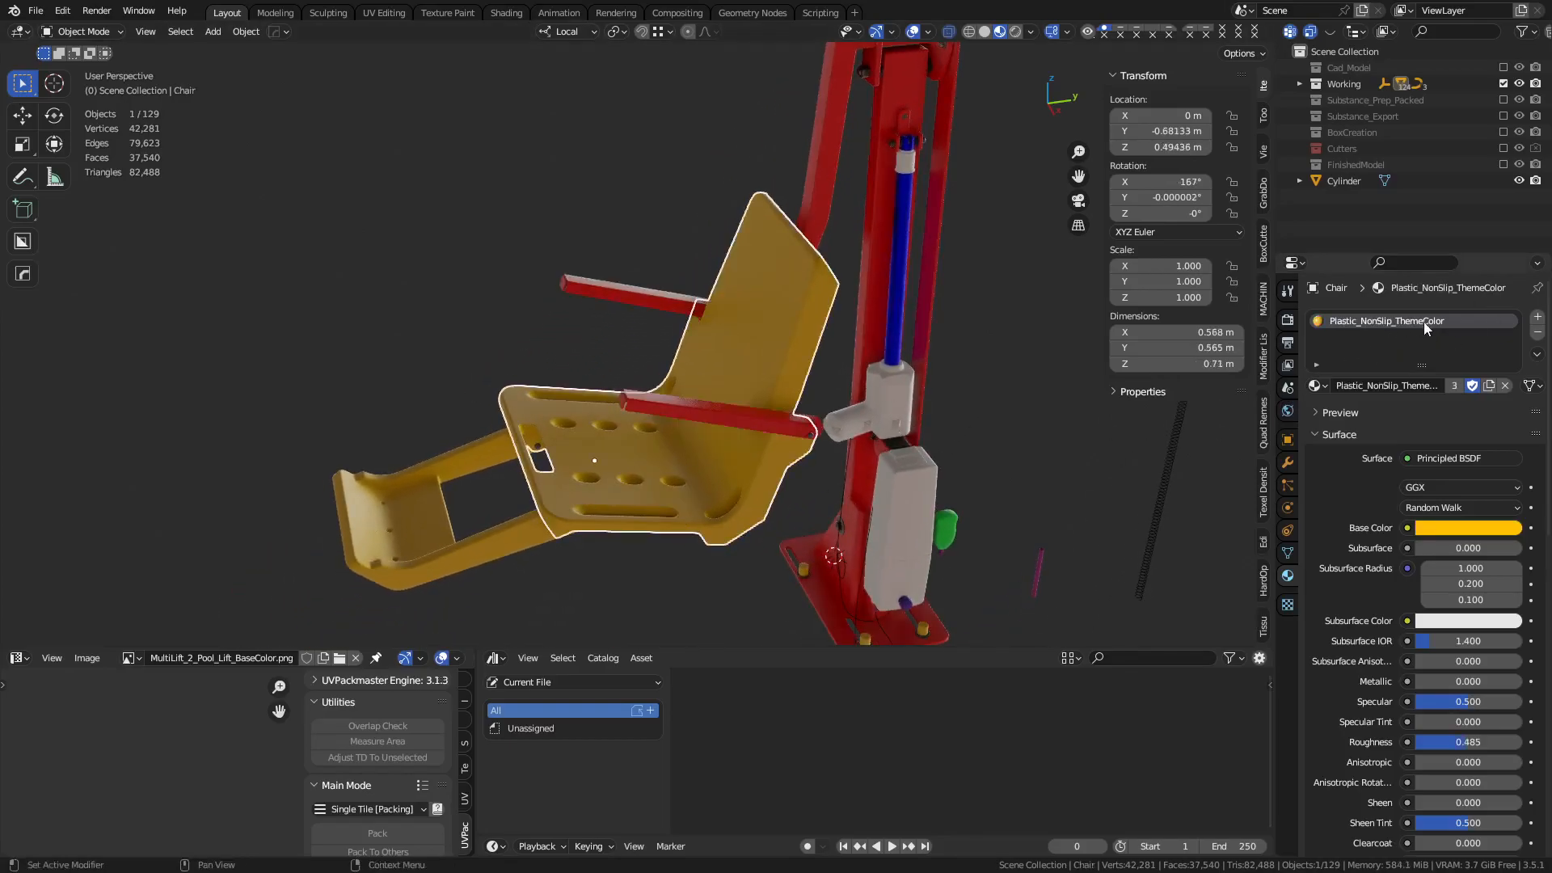
left_click(489, 545)
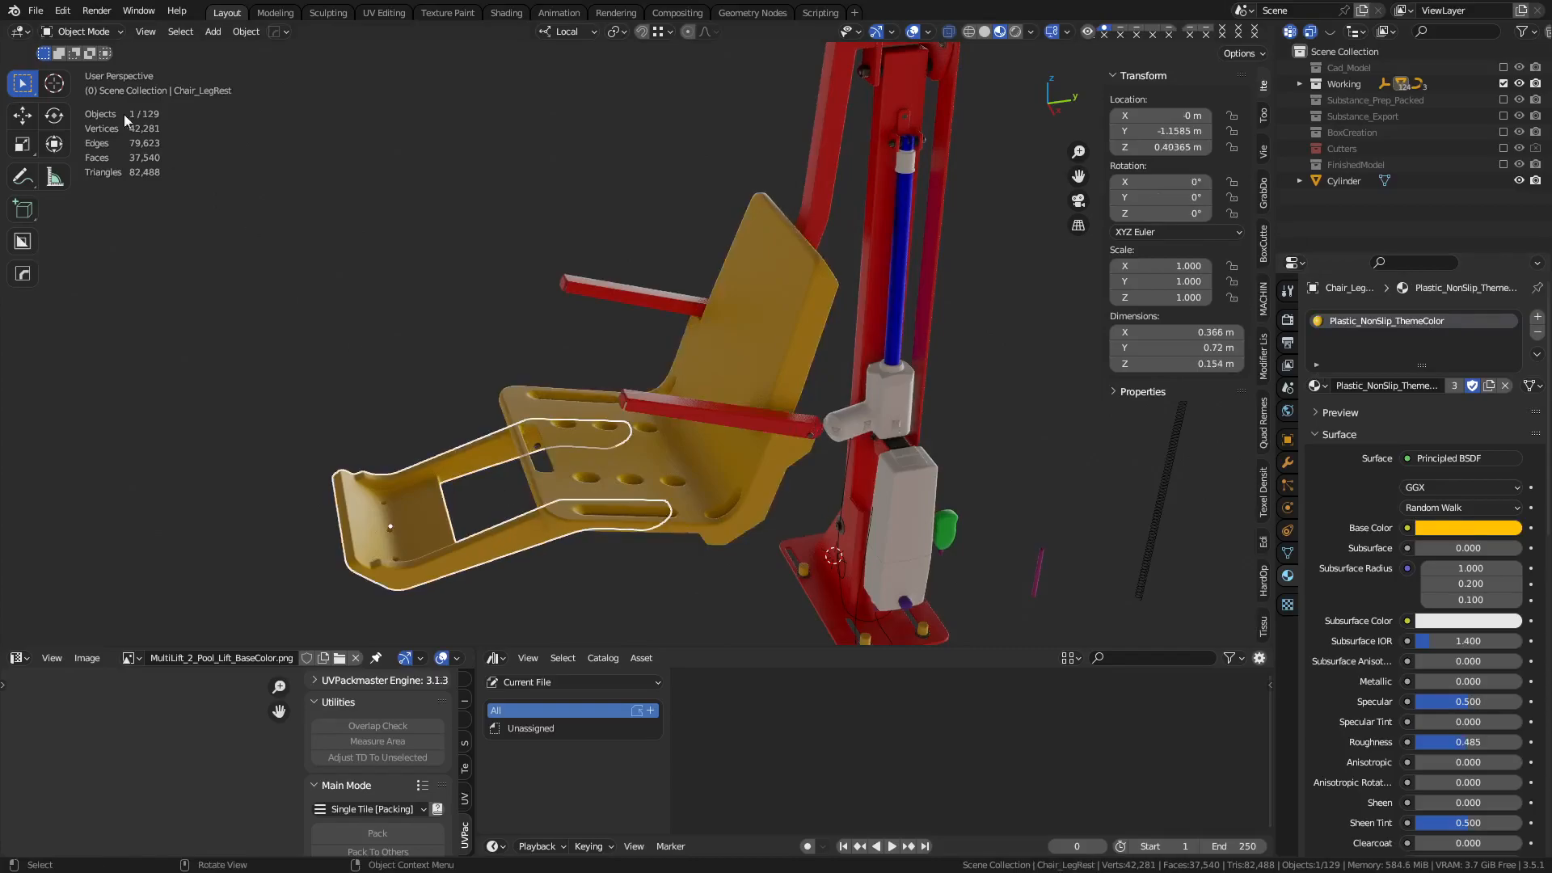
Open the finished MultiLift_2_Pool_Lift.blend from the parent Models folder without saving the working file.
left_click(36, 10)
left_click(59, 46)
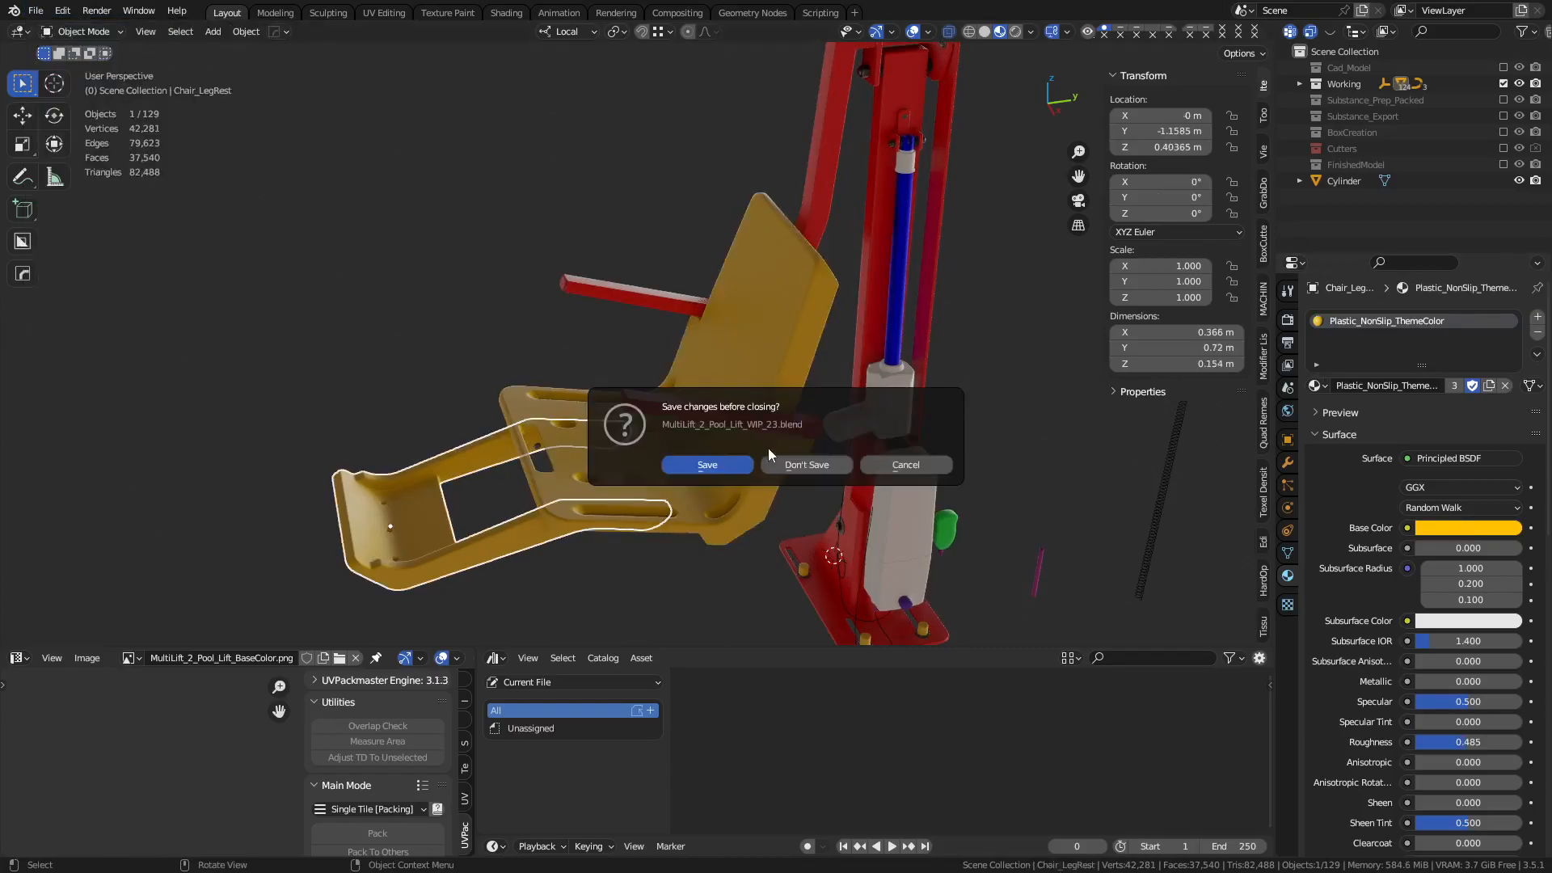
left_click(798, 468)
left_click(604, 246)
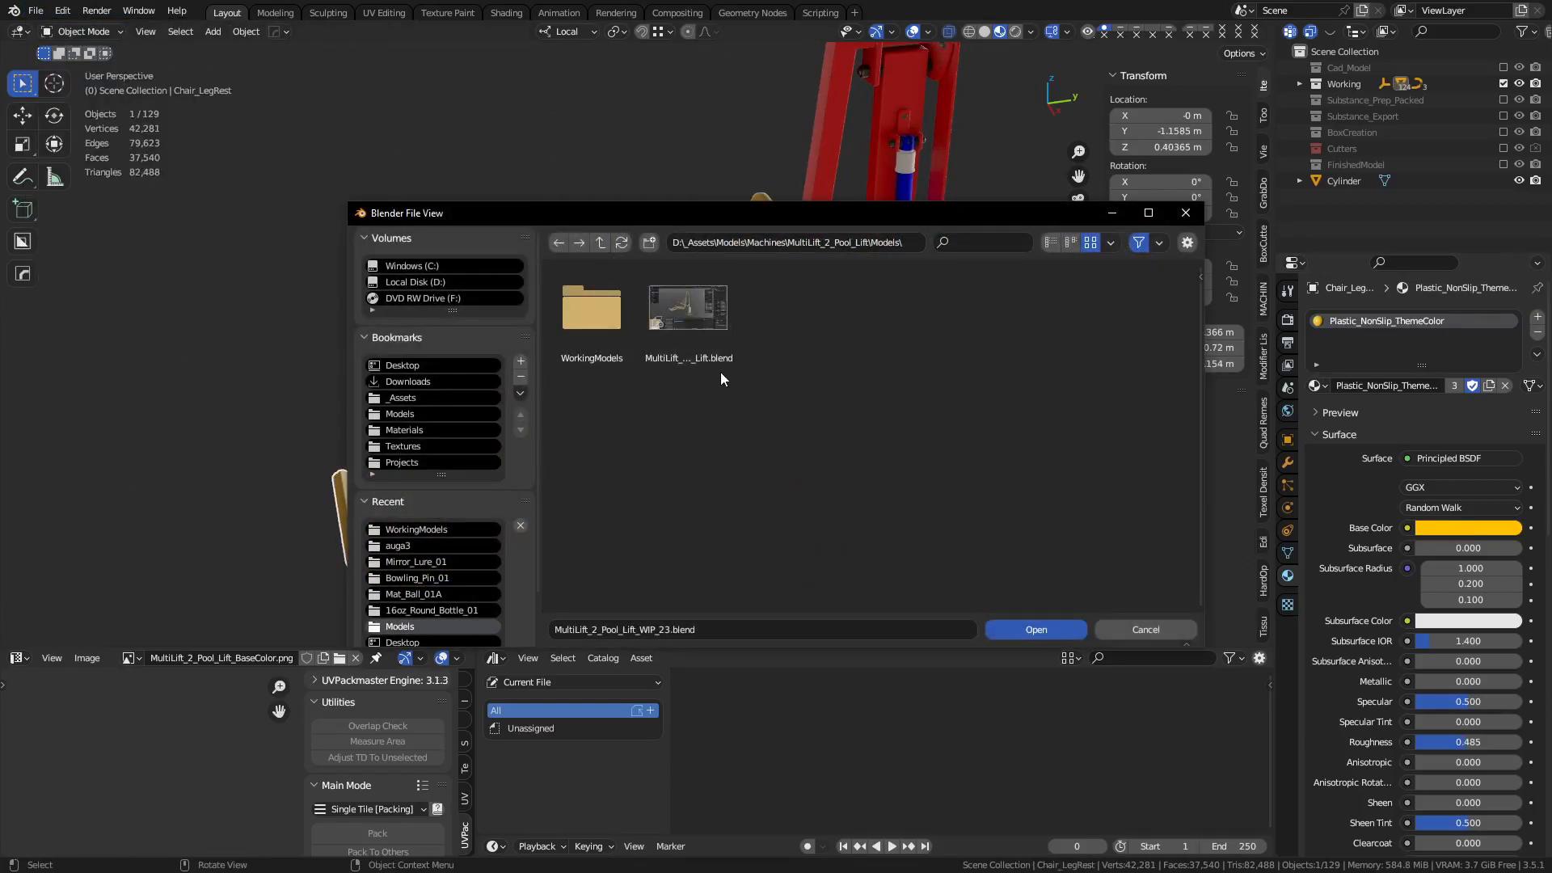
double_click(700, 326)
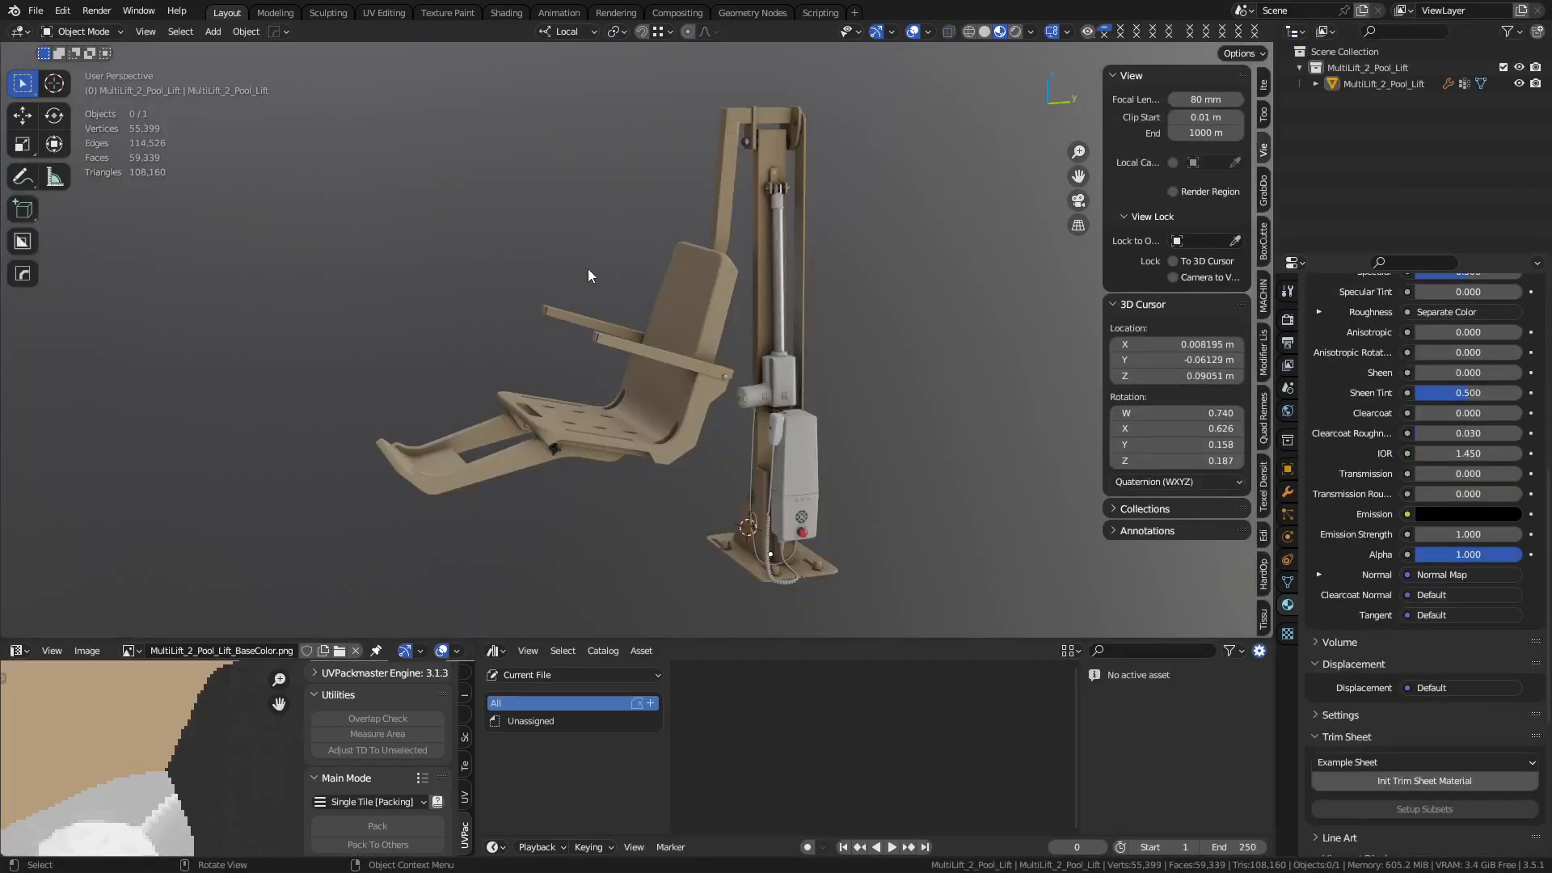
Look over the finished pool lift's UV layout and examine the textured model up close and from the opposite side.
left_click(384, 13)
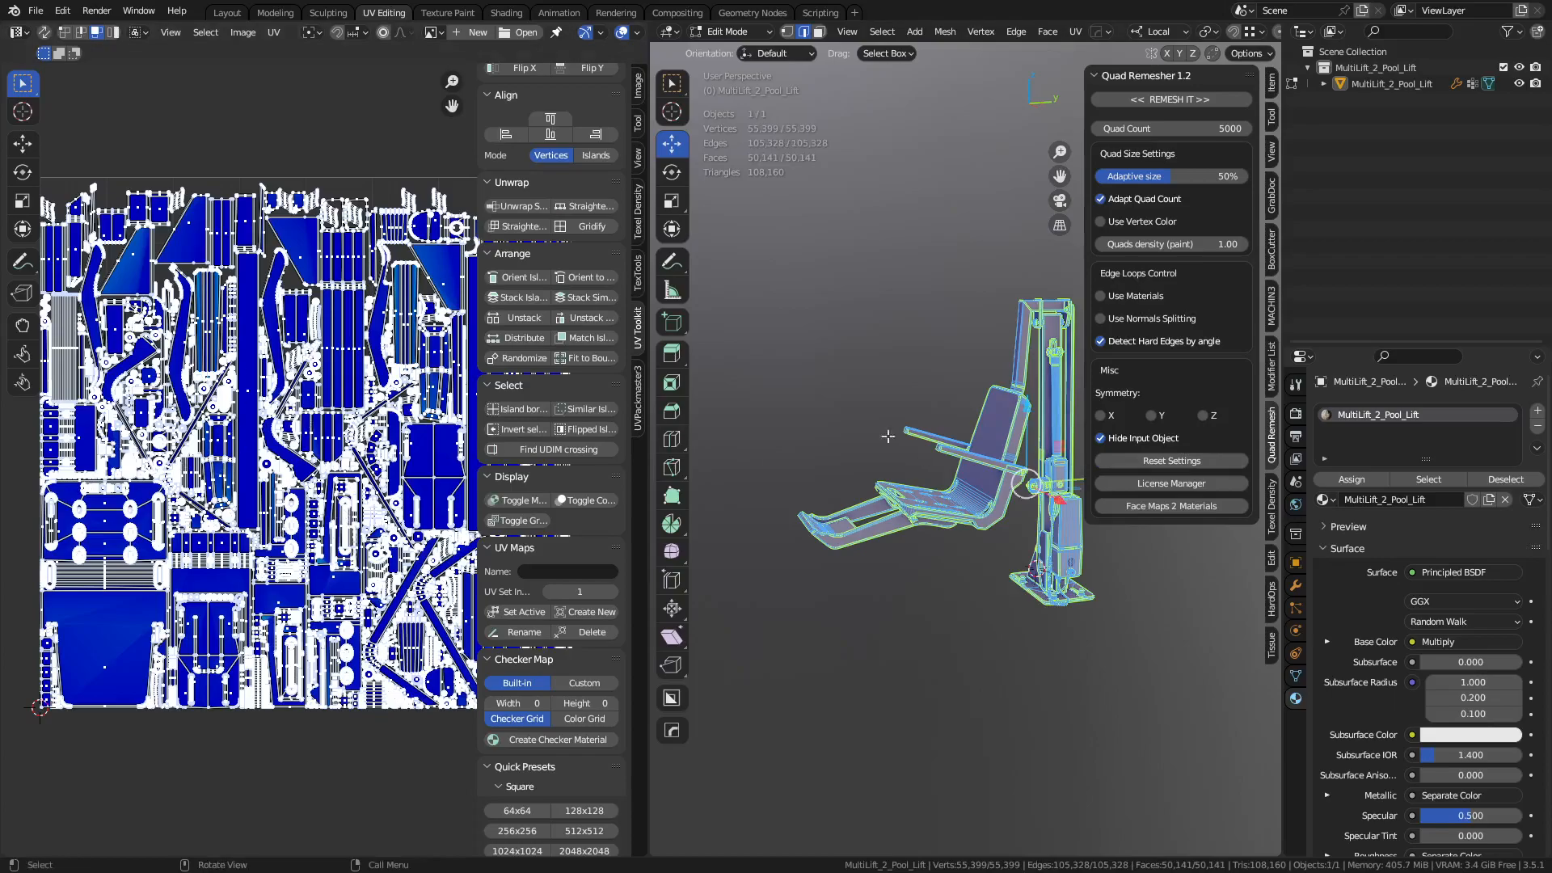
left_click(227, 13)
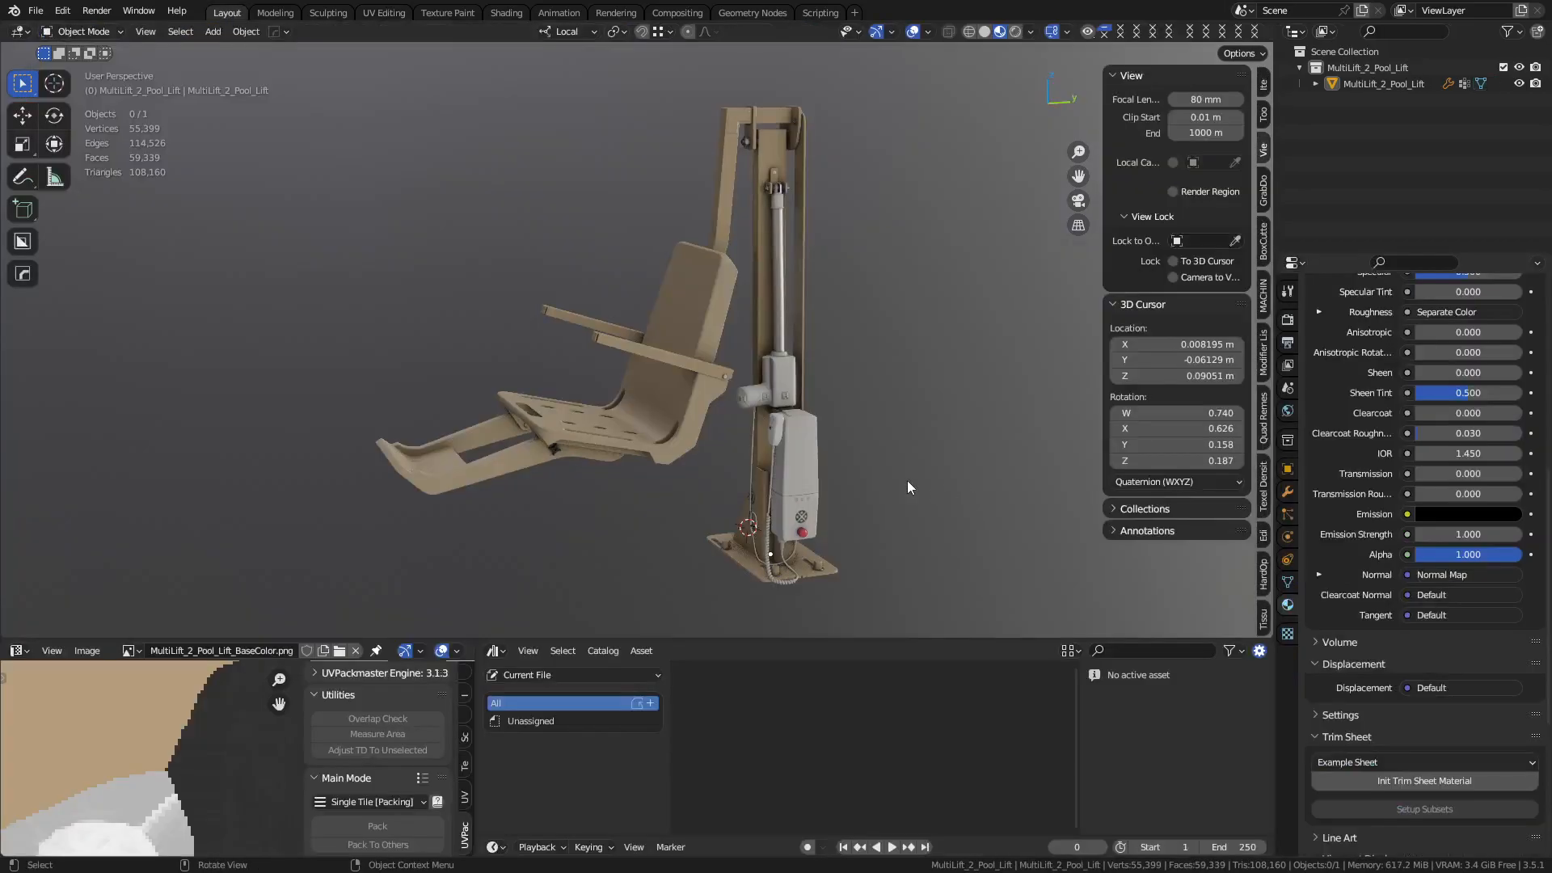
scroll(812, 436, "up", 4)
middle_click_drag(744, 475, 837, 510)
middle_click(789, 391, "alt")
middle_click_drag(789, 391, 280, 391)
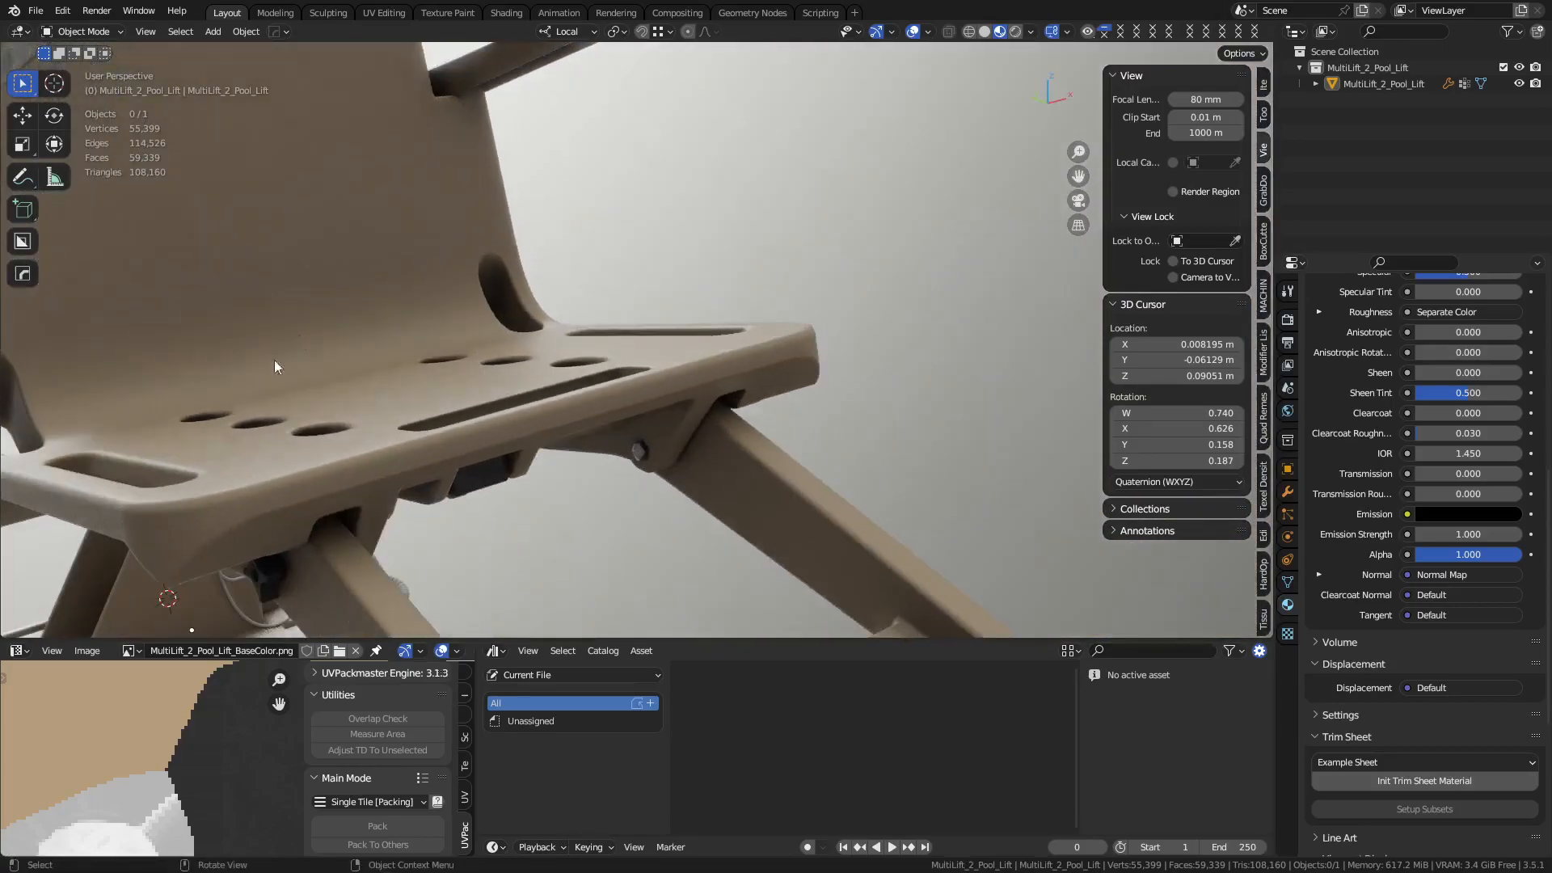
middle_click_drag(729, 389, 729, 358)
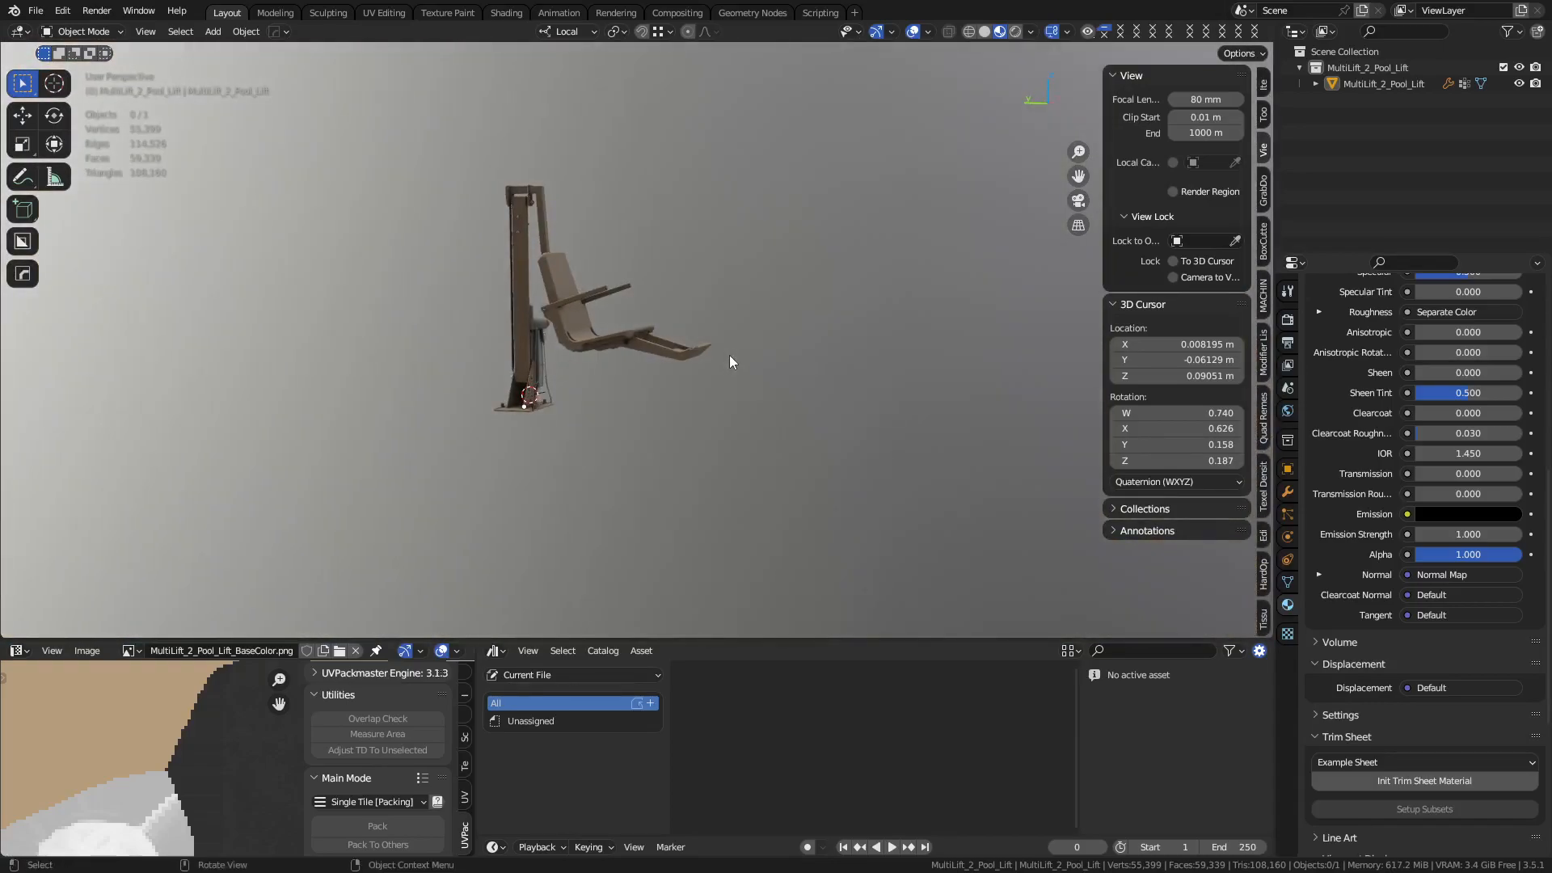
Start opening another file without saving the current one, and browse up from the pool lift's folder to D:\_Assets\Models.
left_click(39, 15)
left_click(58, 46)
left_click(825, 460)
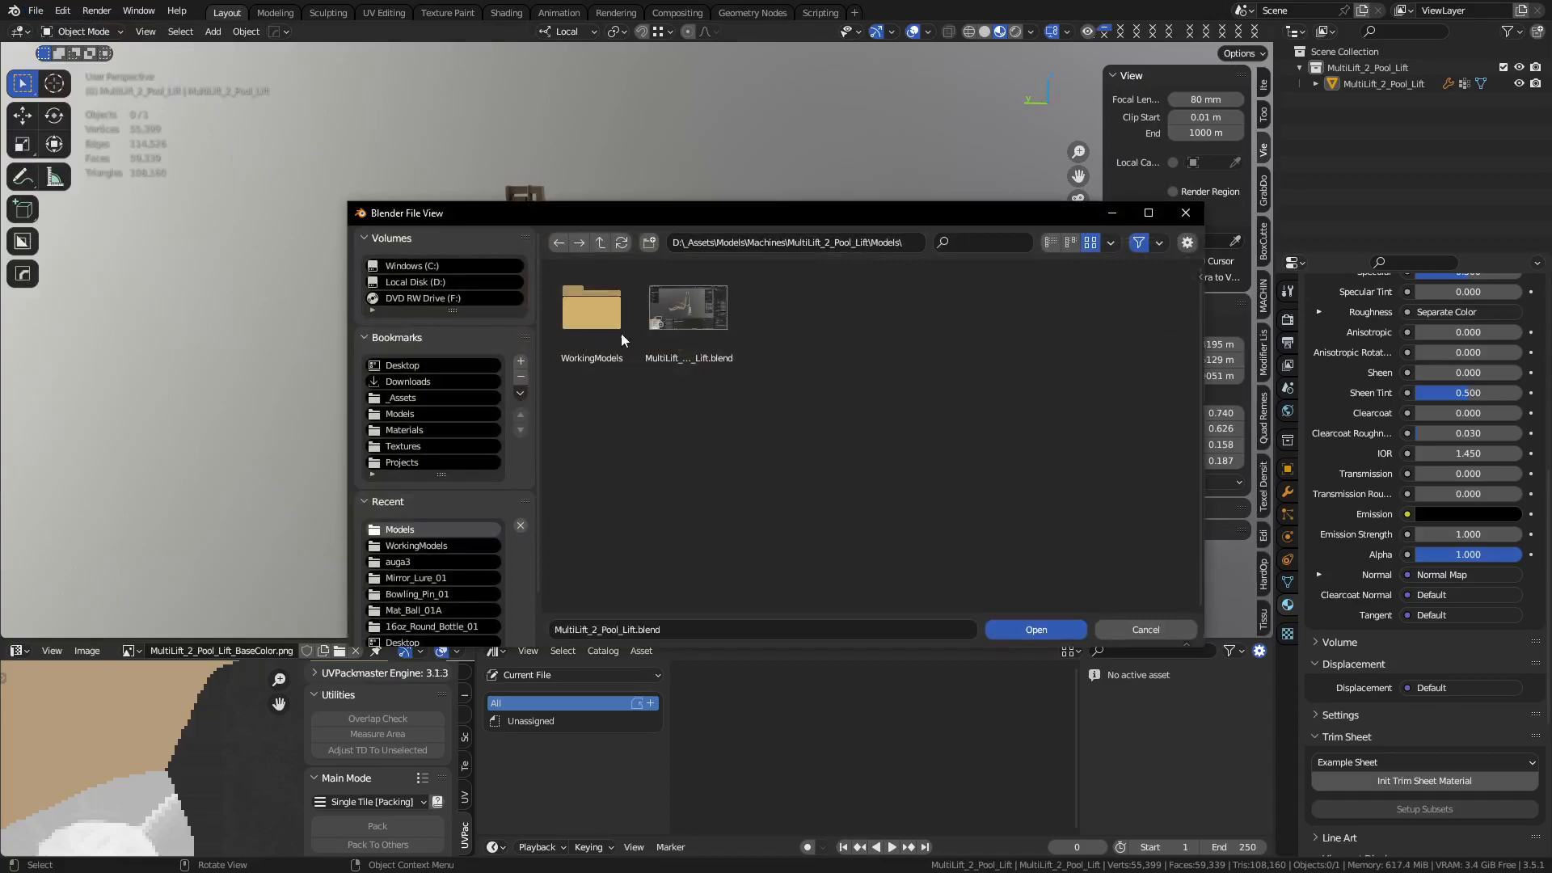
left_click(600, 245)
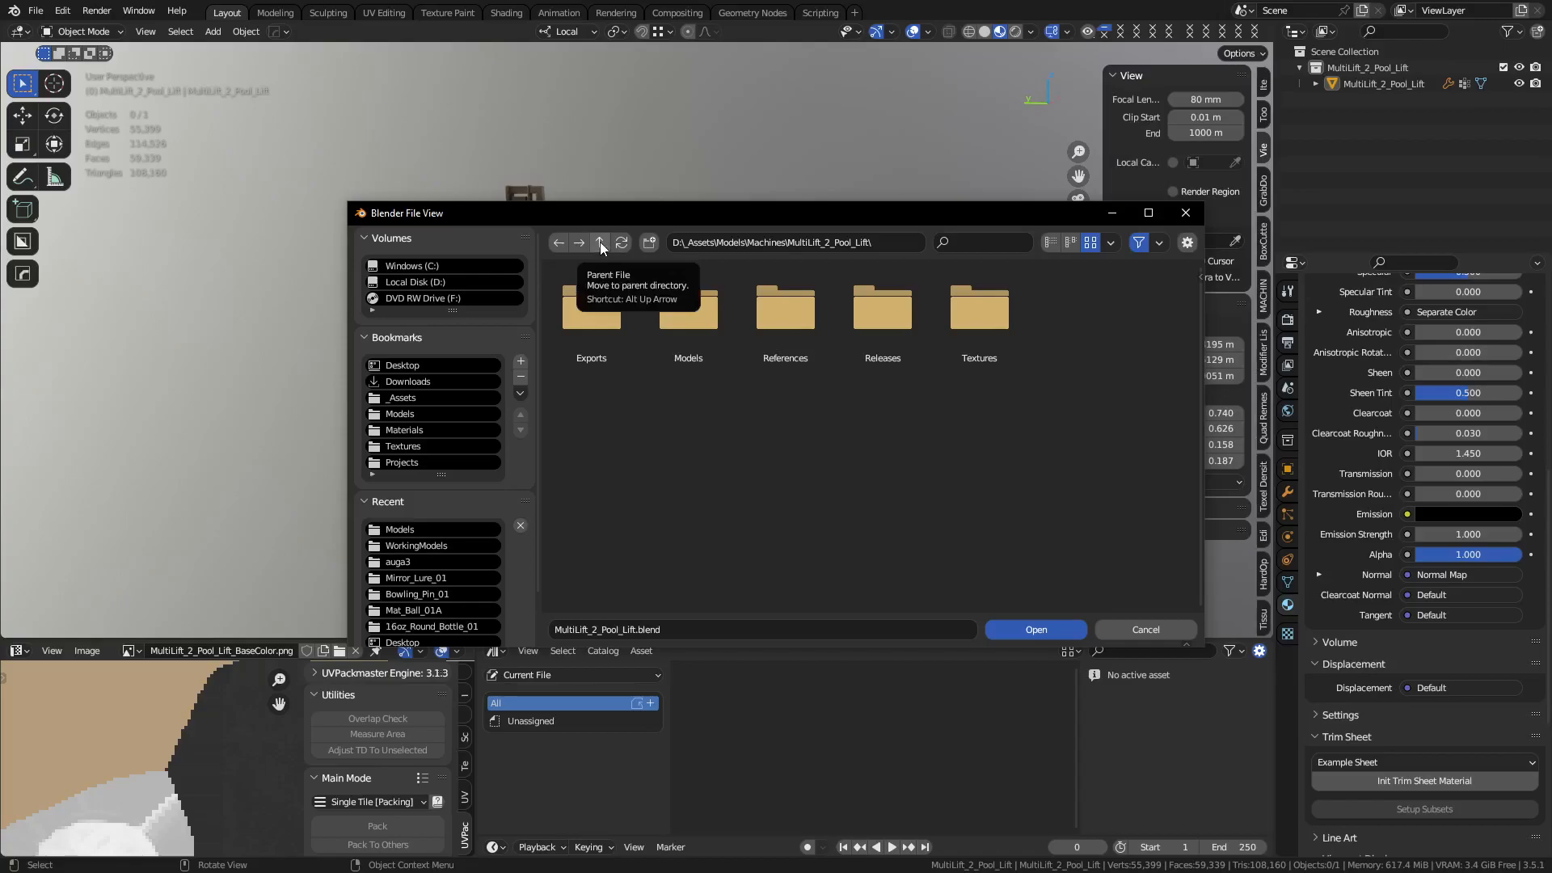
left_click(600, 241)
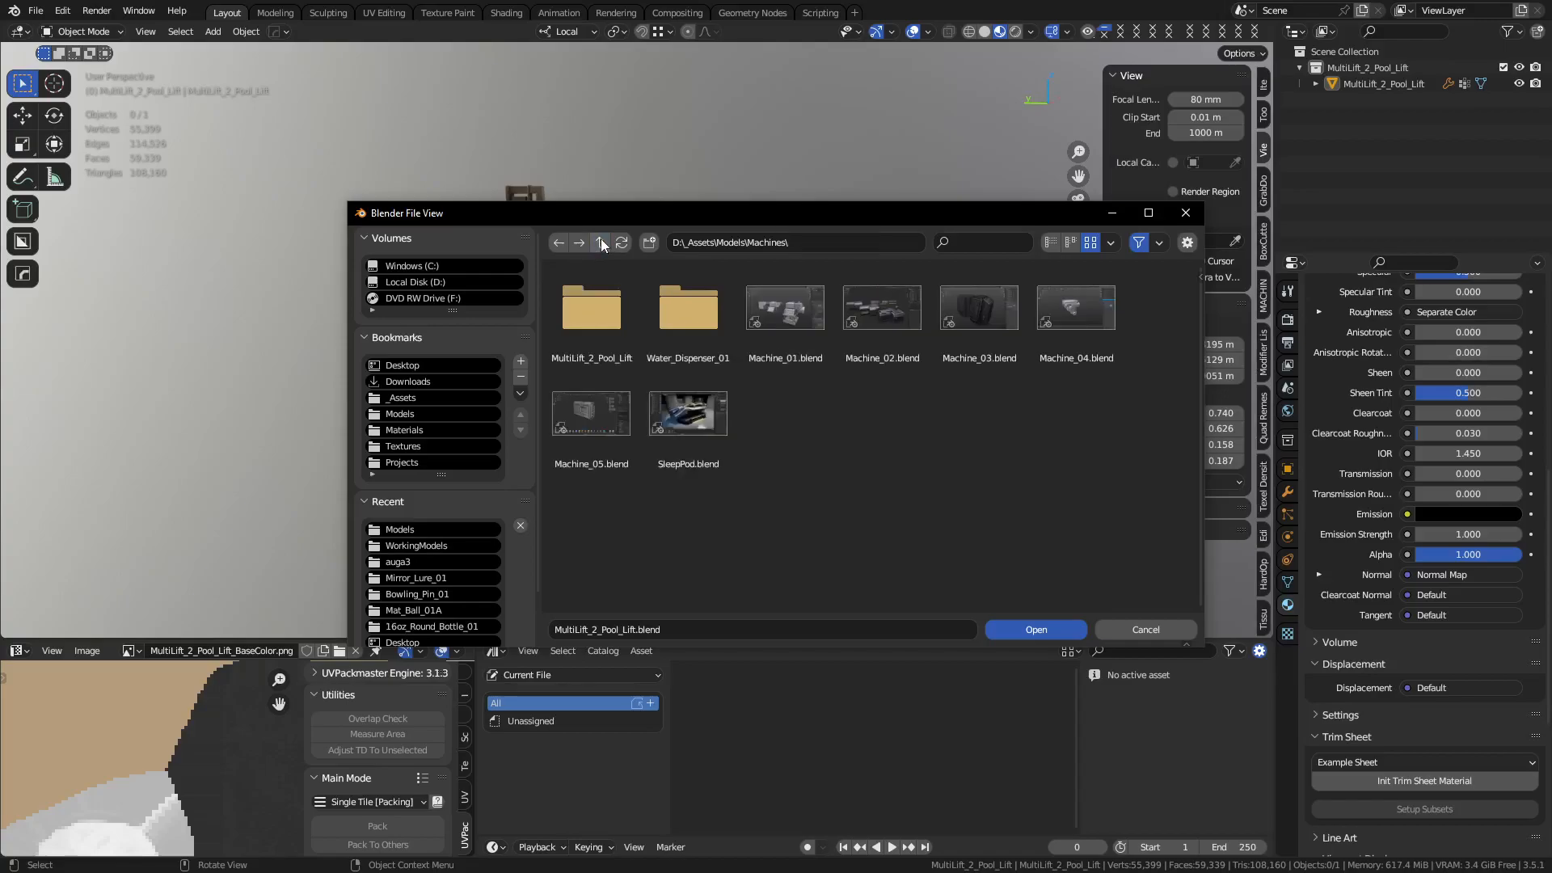
left_click(600, 239)
Open lure.blend from the Recreational\Fishing\Lures\Mirror_Lure_01 folder.
scroll(911, 424, "down", 5)
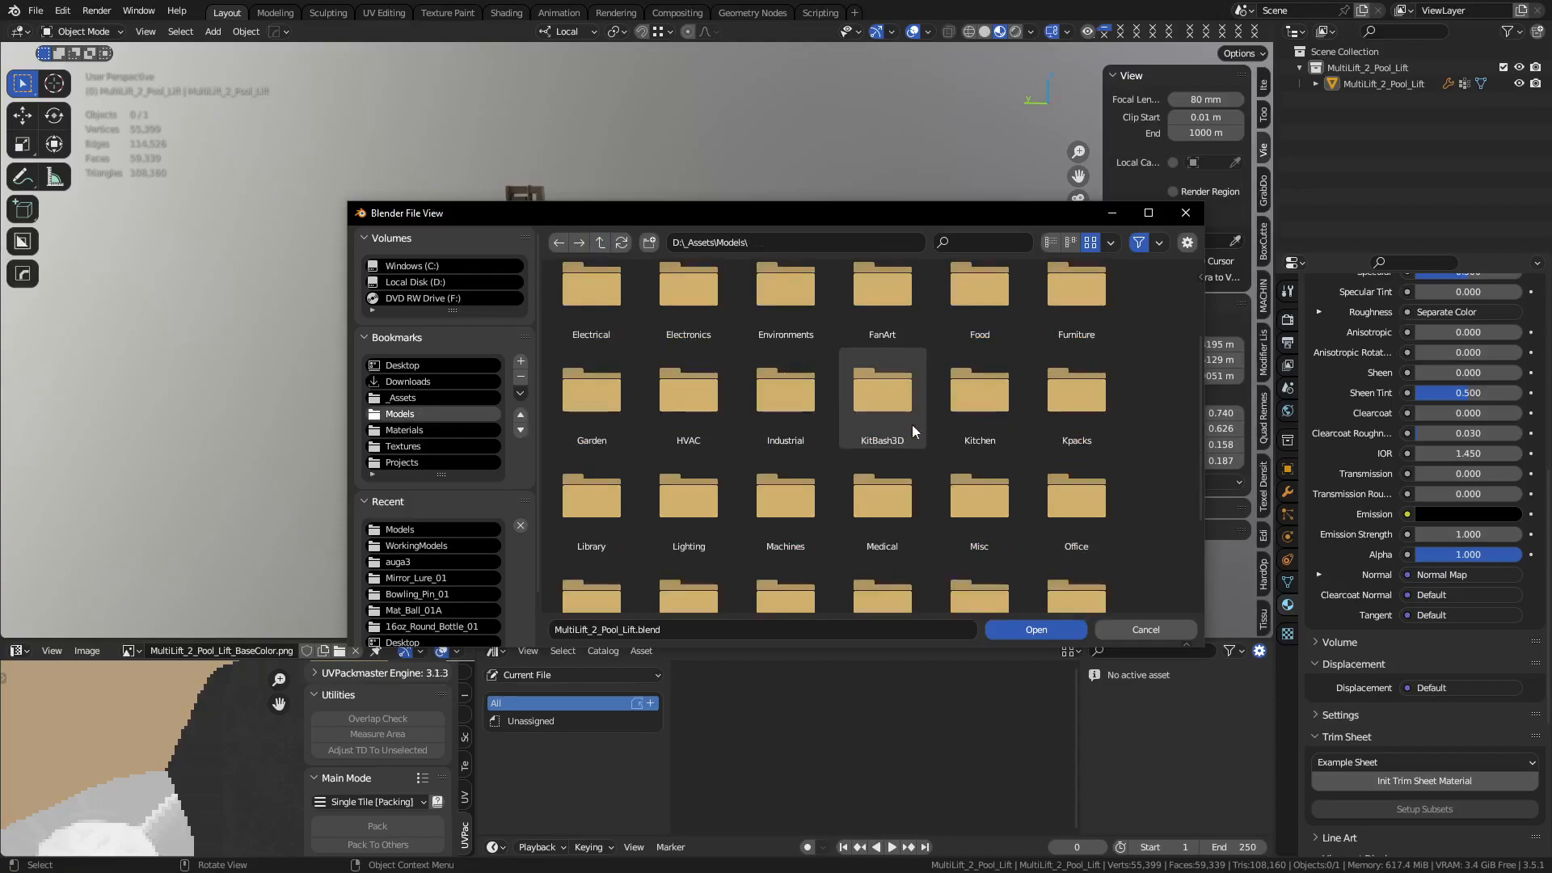
scroll(917, 456, "down", 1)
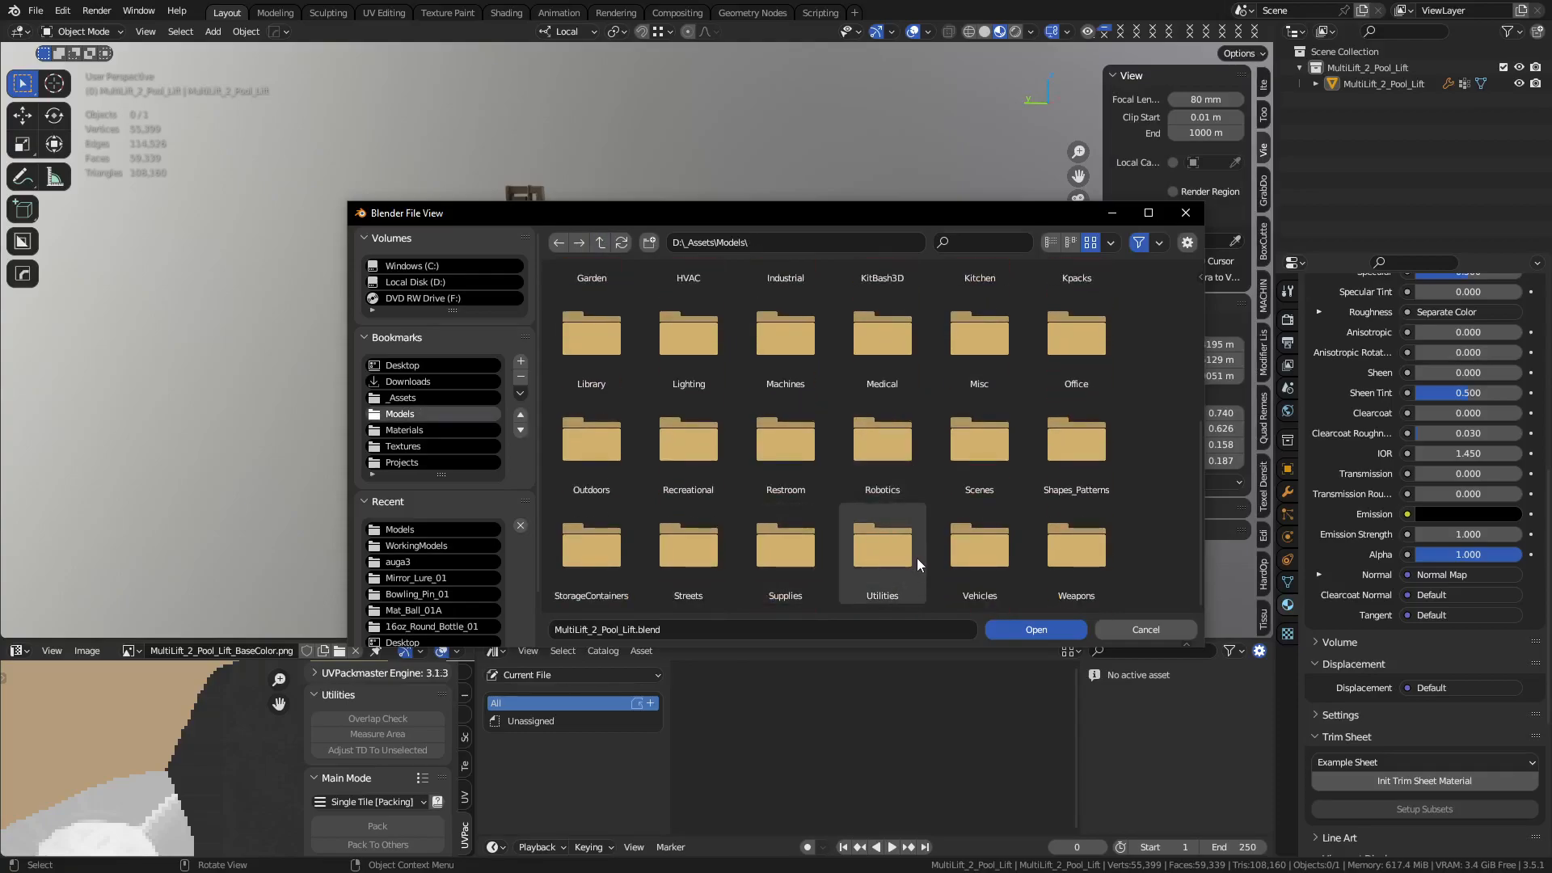
left_click(694, 449)
left_click(763, 328)
left_click(629, 312)
left_click(619, 314)
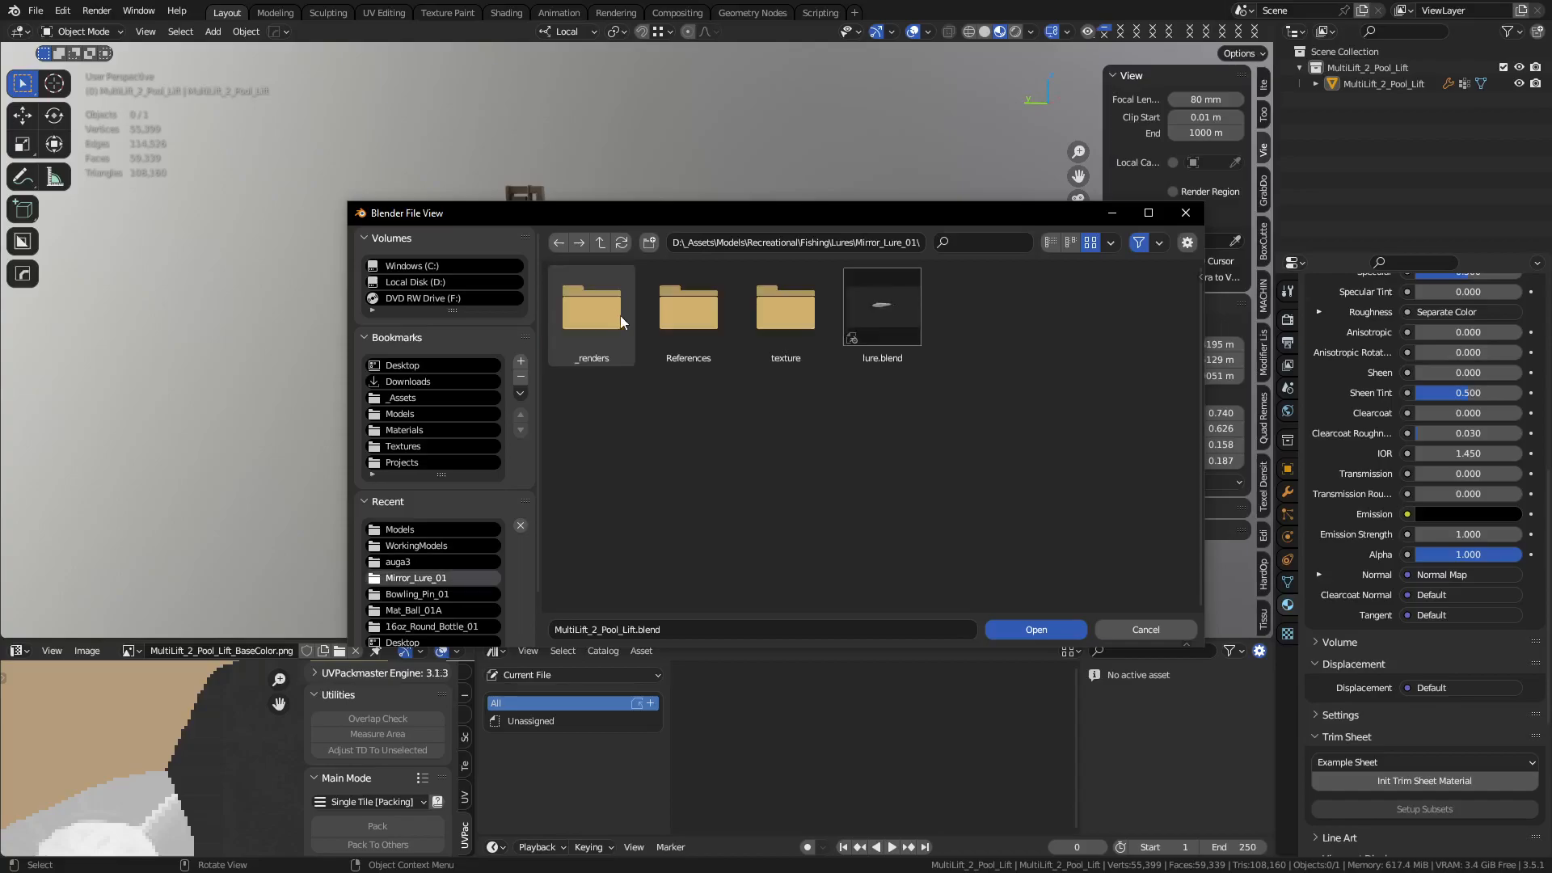
double_click(918, 306)
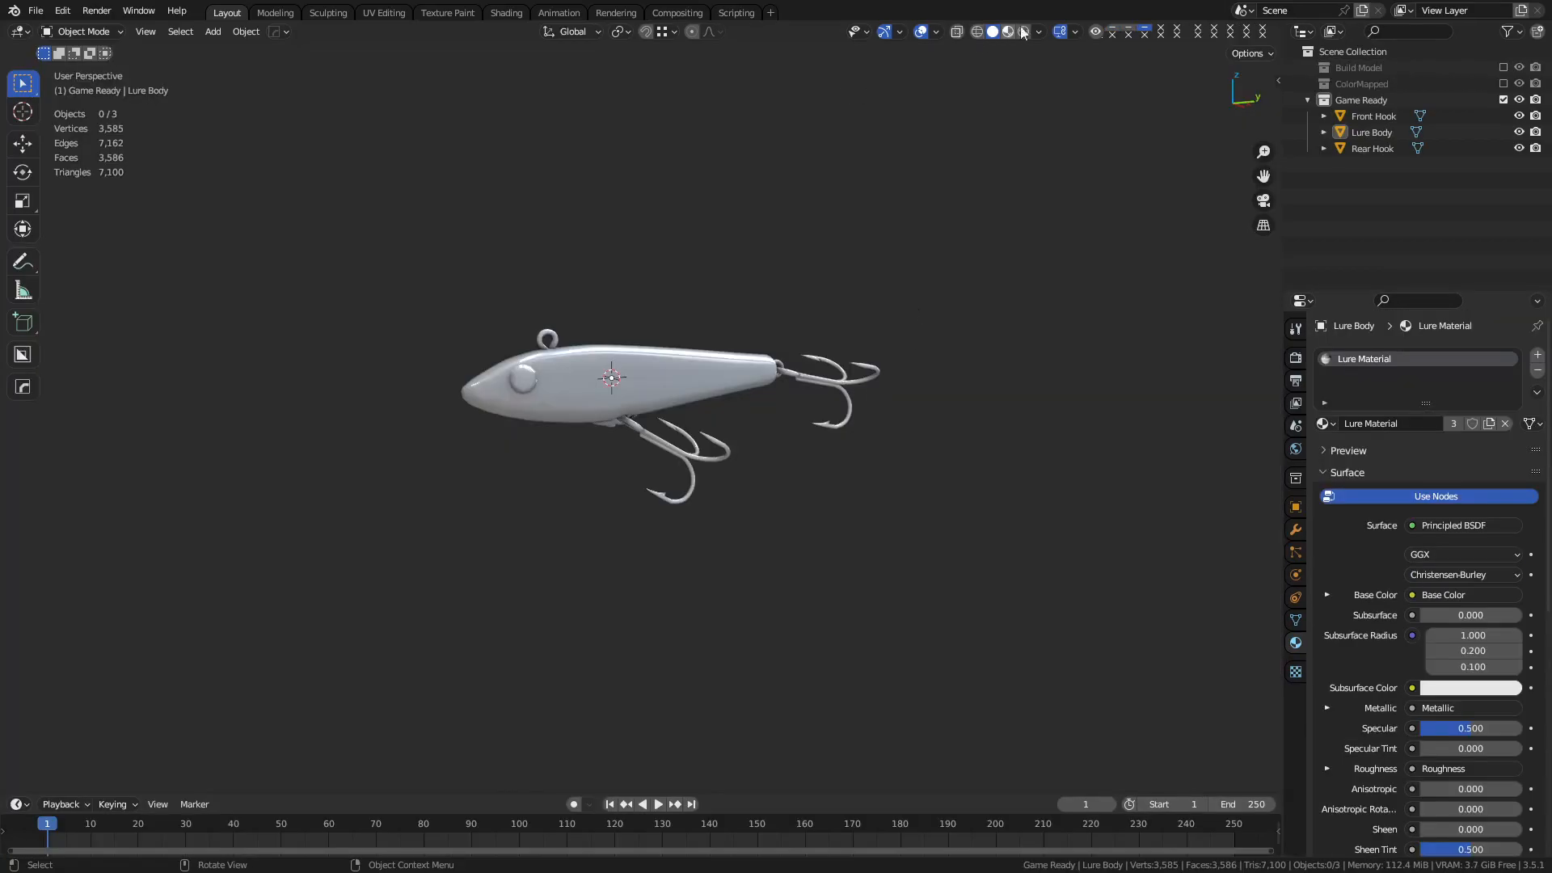
Show the fishing lure in Material Preview and examine its painted head, scaled body and hooks from both sides.
left_click(1009, 31)
scroll(721, 371, "up", 6)
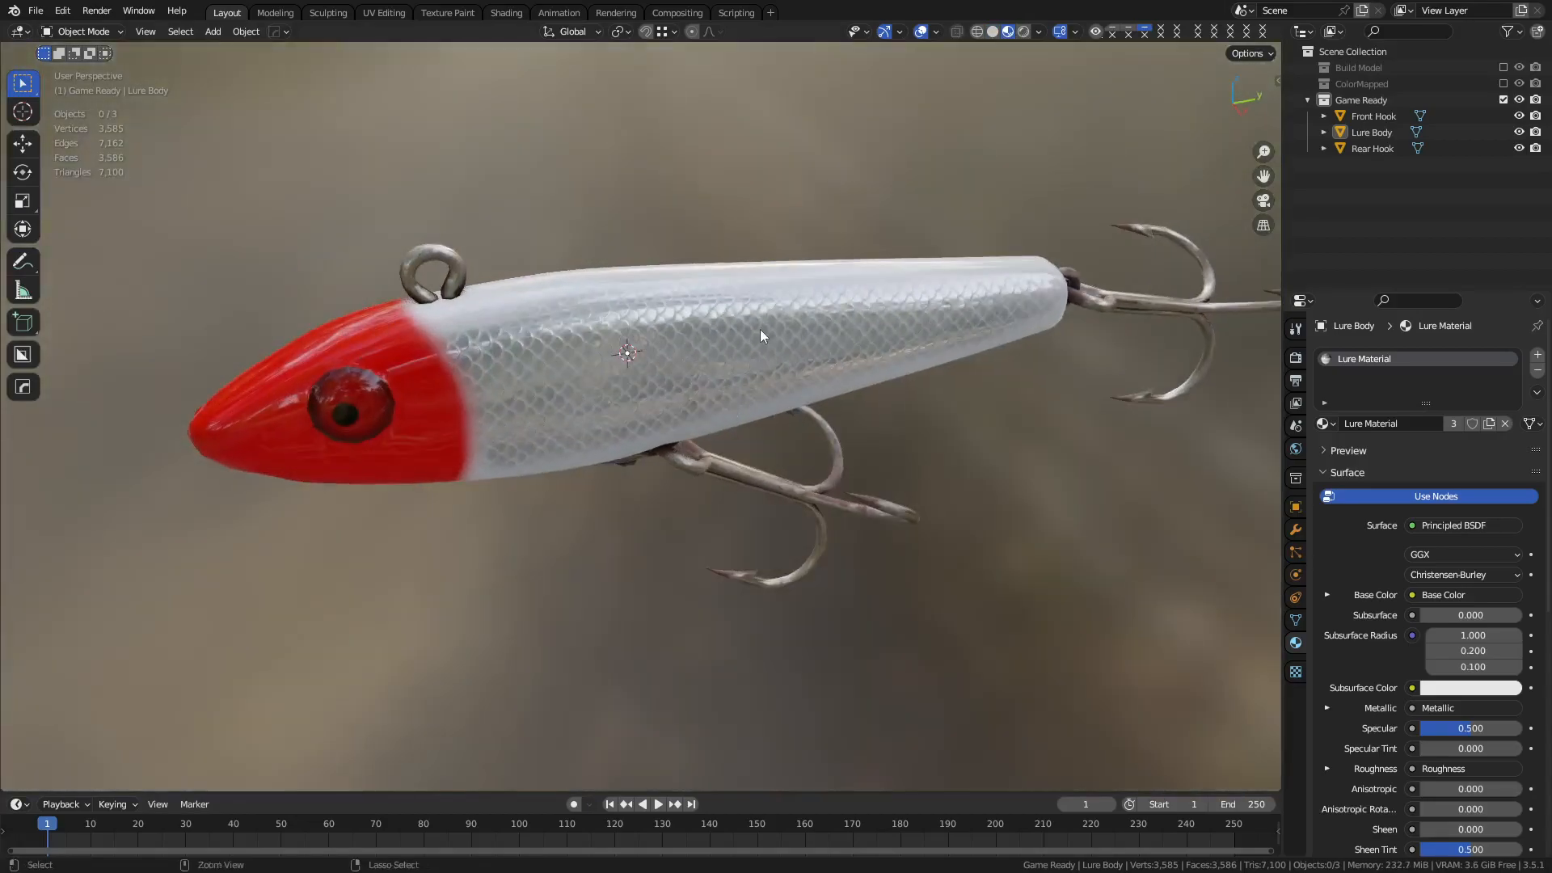
scroll(757, 367, "down", 3)
middle_click_drag(754, 406, 1021, 372)
middle_click_drag(627, 472, 726, 400, "shift")
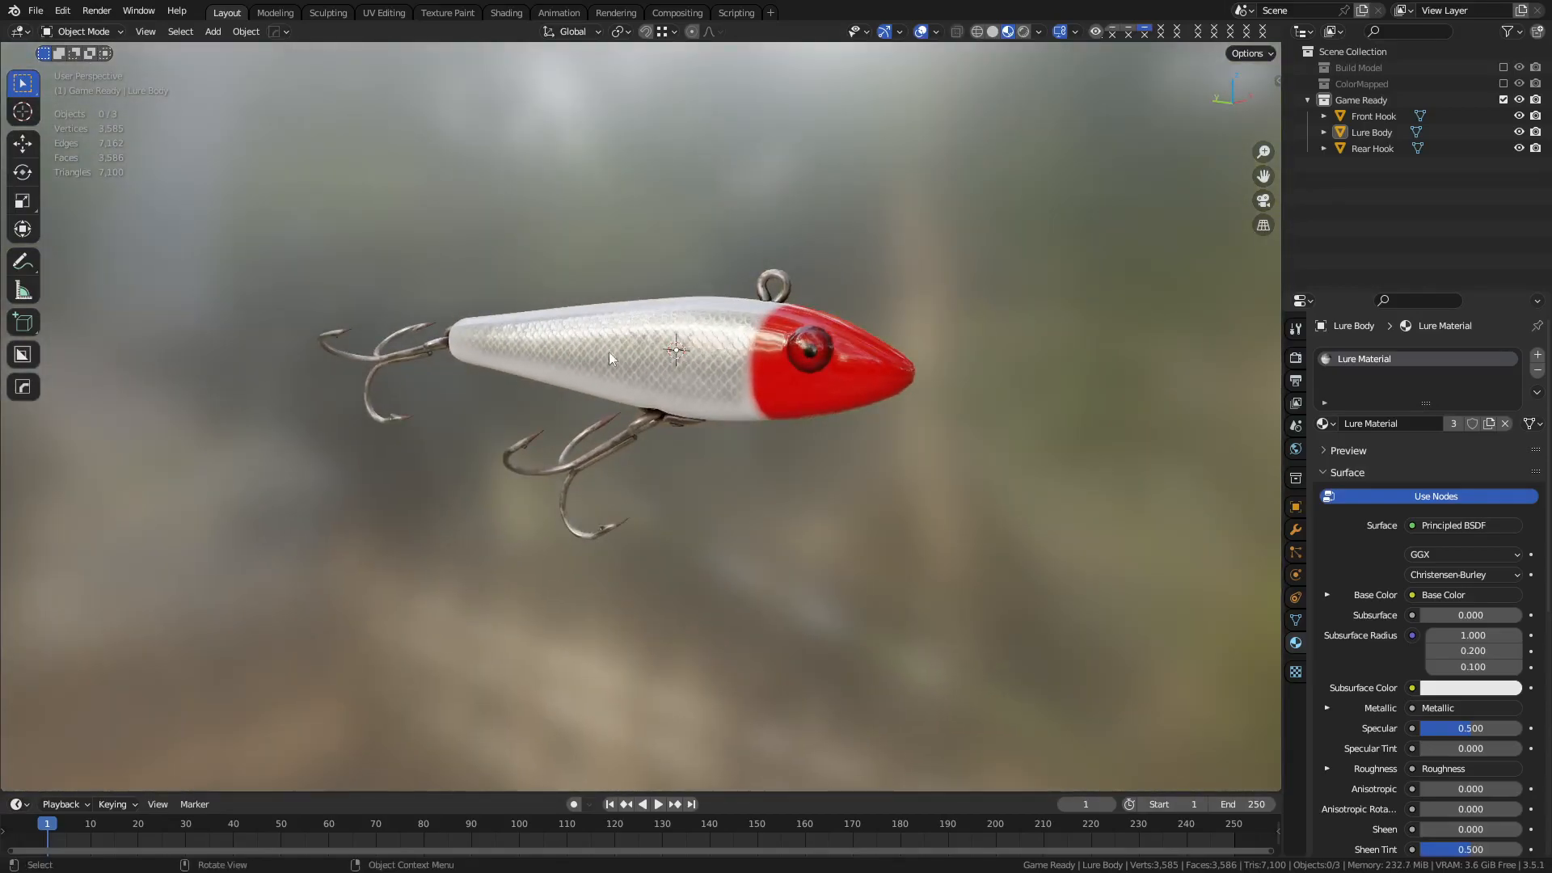
middle_click_drag(882, 369, 702, 386)
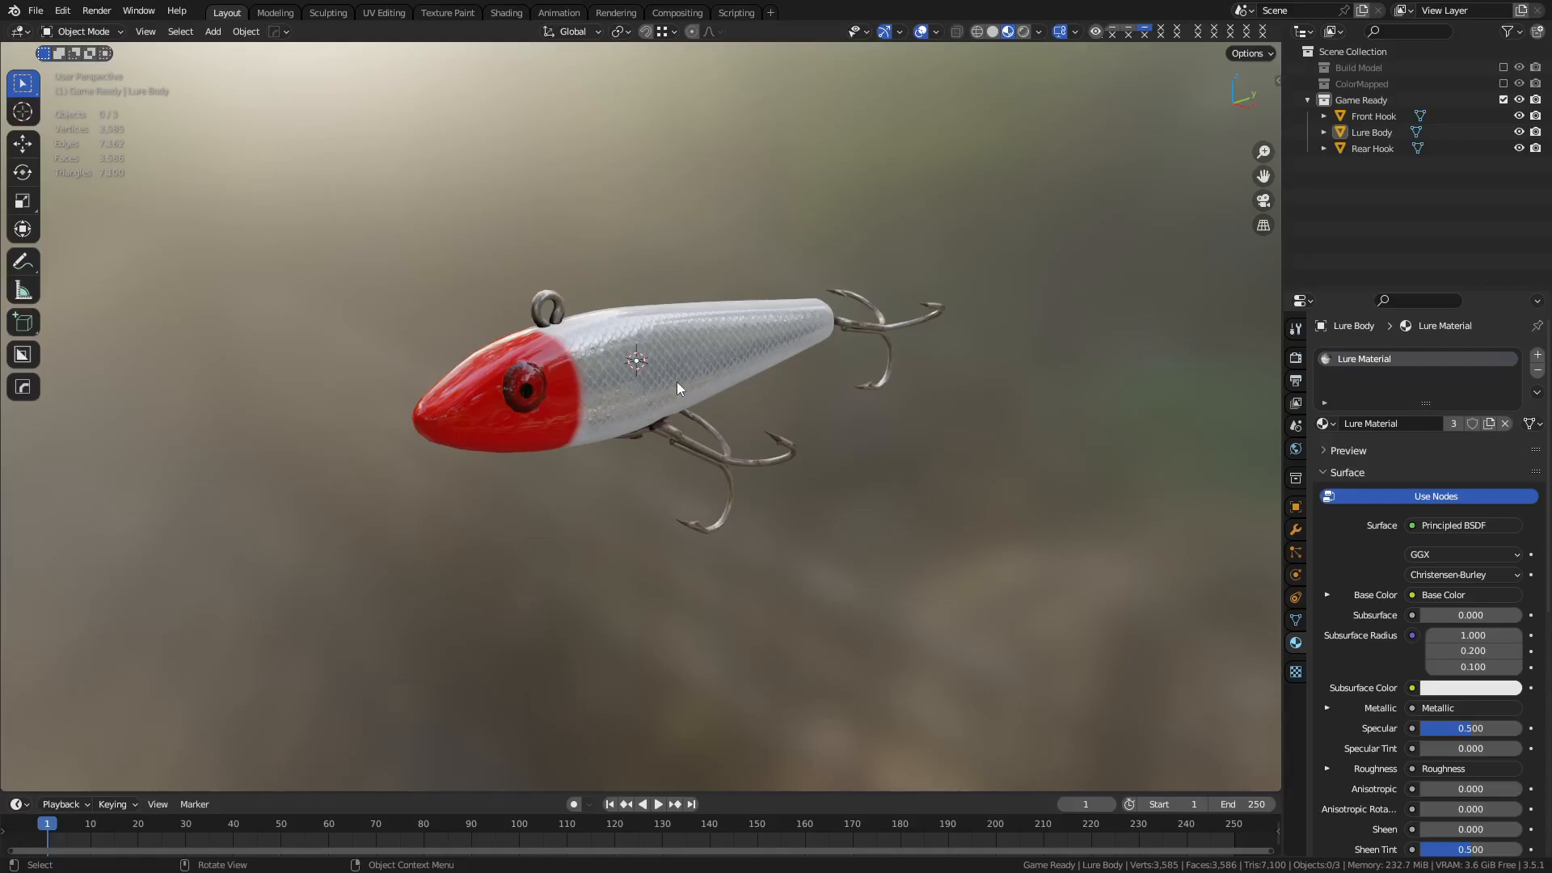
scroll(677, 378, "up", 4)
mouse_move(679, 377)
middle_mouse_down()
mouse_move(737, 338)
mouse_move(723, 383)
mouse_move(745, 427)
mouse_move(672, 467)
mouse_move(595, 458)
mouse_move(645, 416)
mouse_move(705, 406)
mouse_move(686, 407)
middle_mouse_up()
scroll(738, 339, "down", 2)
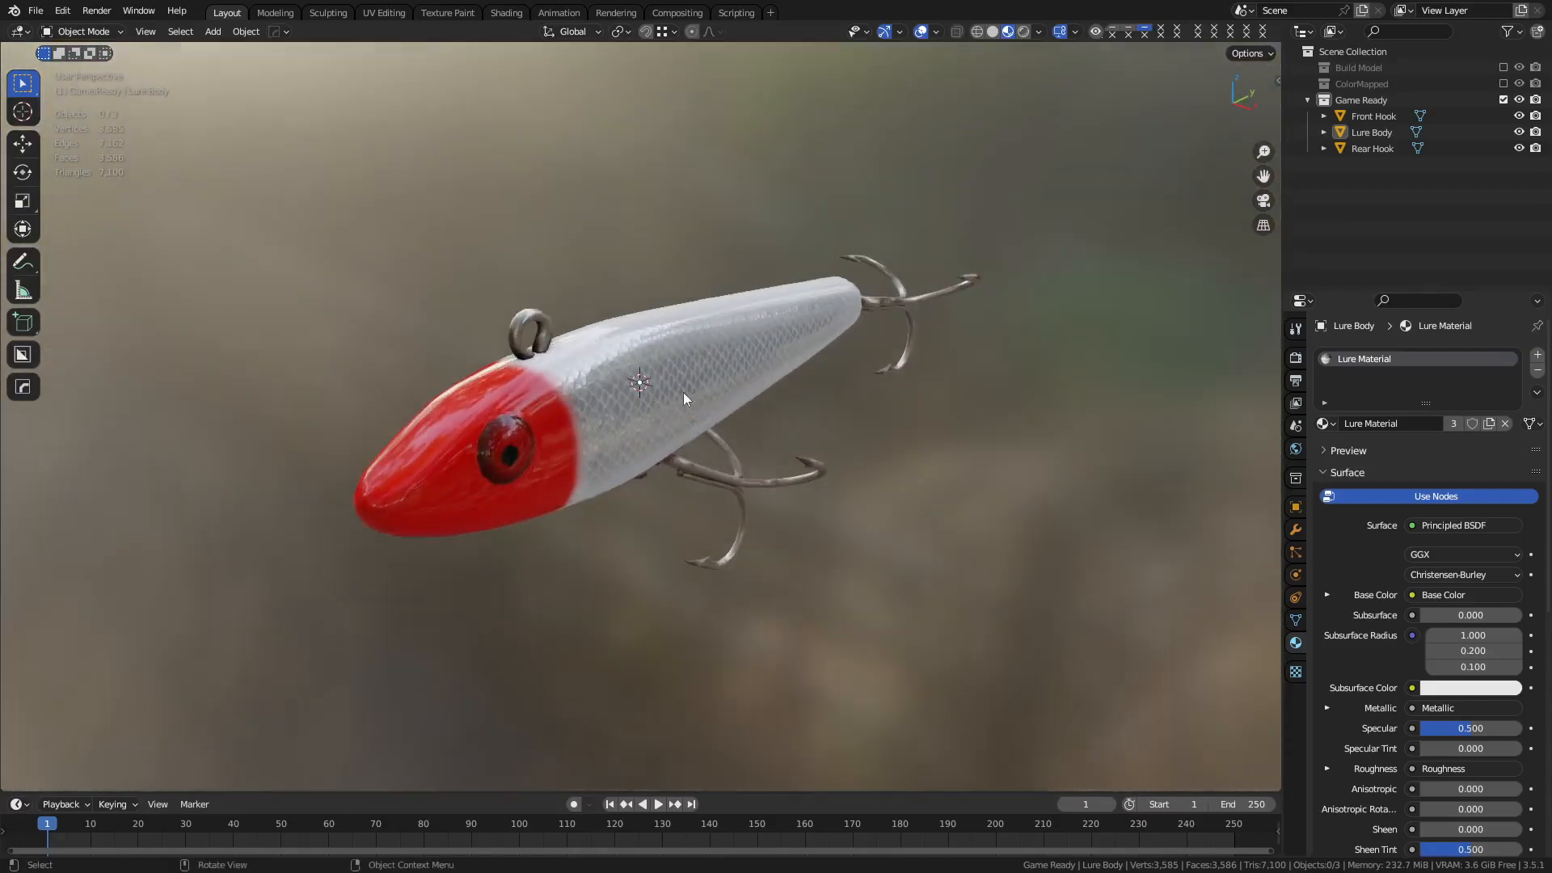
middle_click_drag(744, 343, 718, 417)
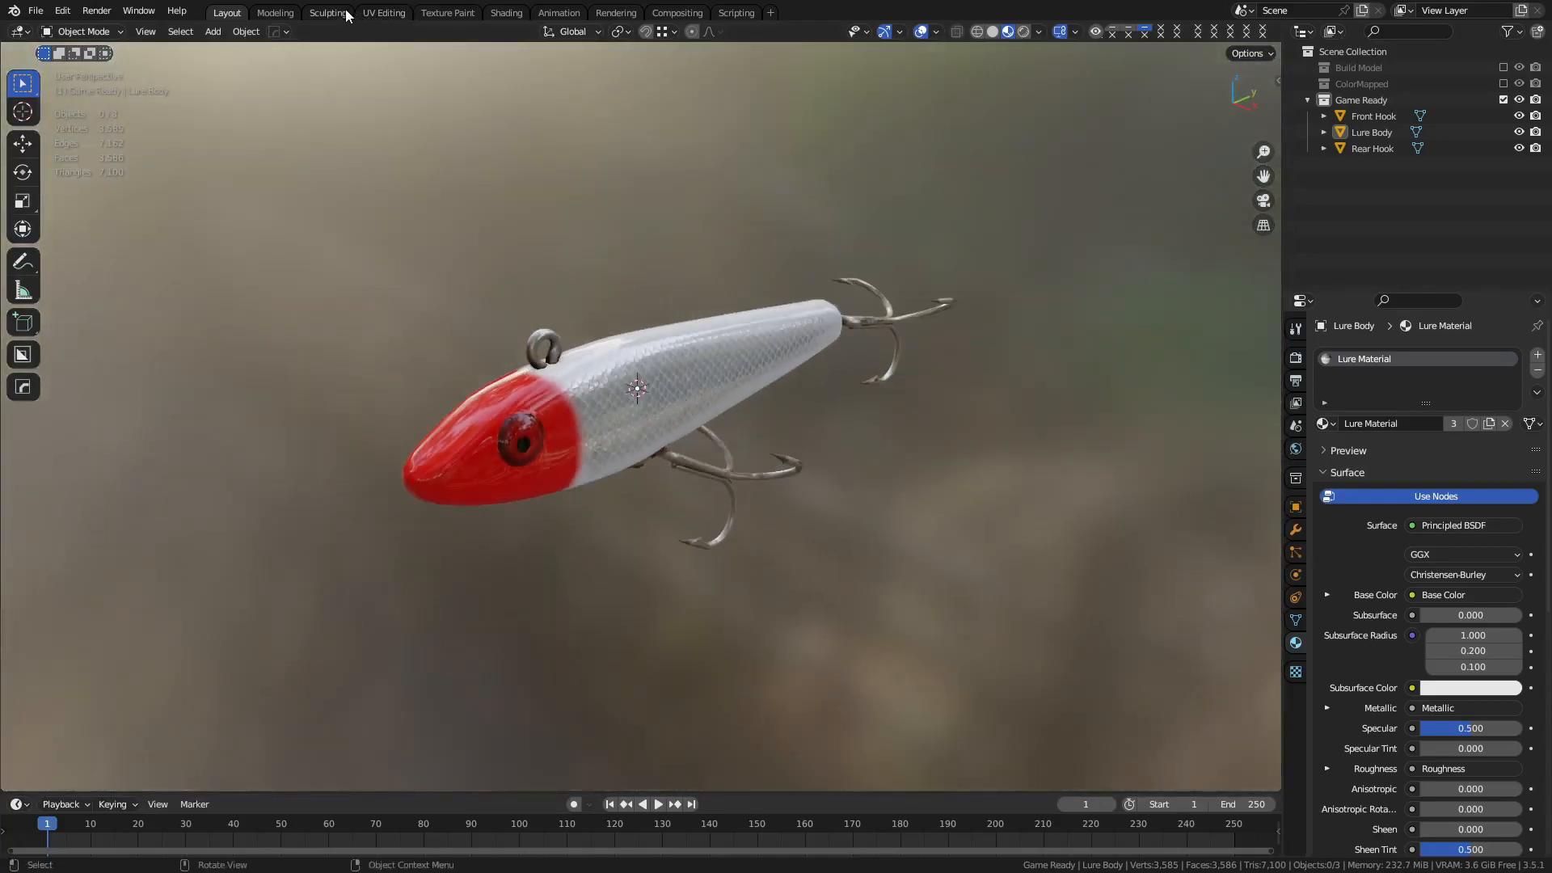
Switch to the UV Editing workspace, display lure_lowpoly_Metallic.png behind the lure body's UVs and examine its scale pattern up close.
left_click(386, 13)
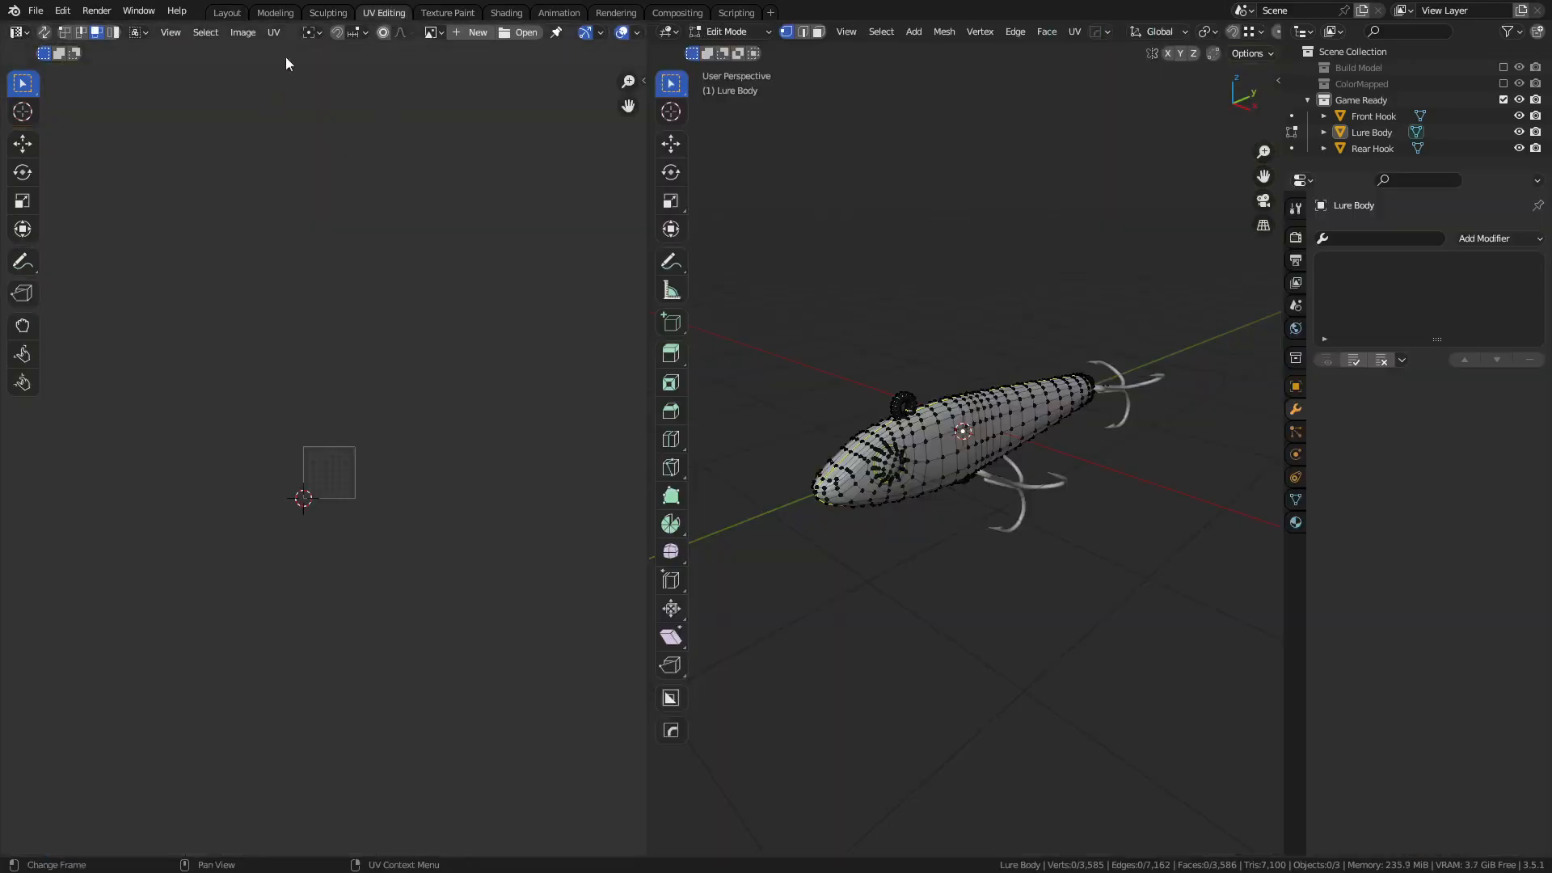
left_click(433, 35)
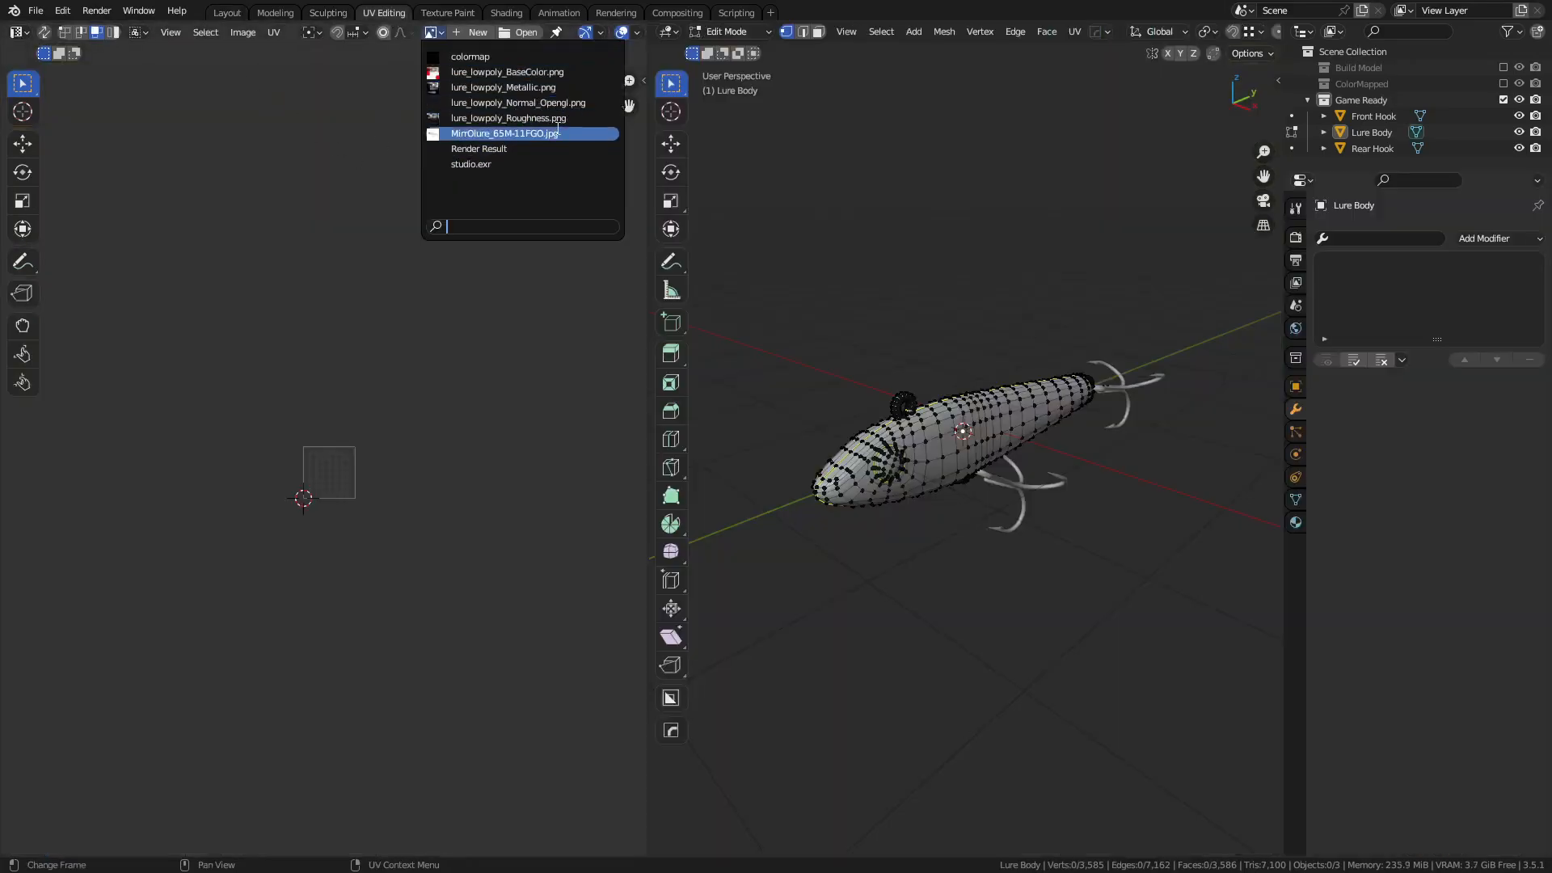
left_click(568, 88)
scroll(347, 491, "up", 4)
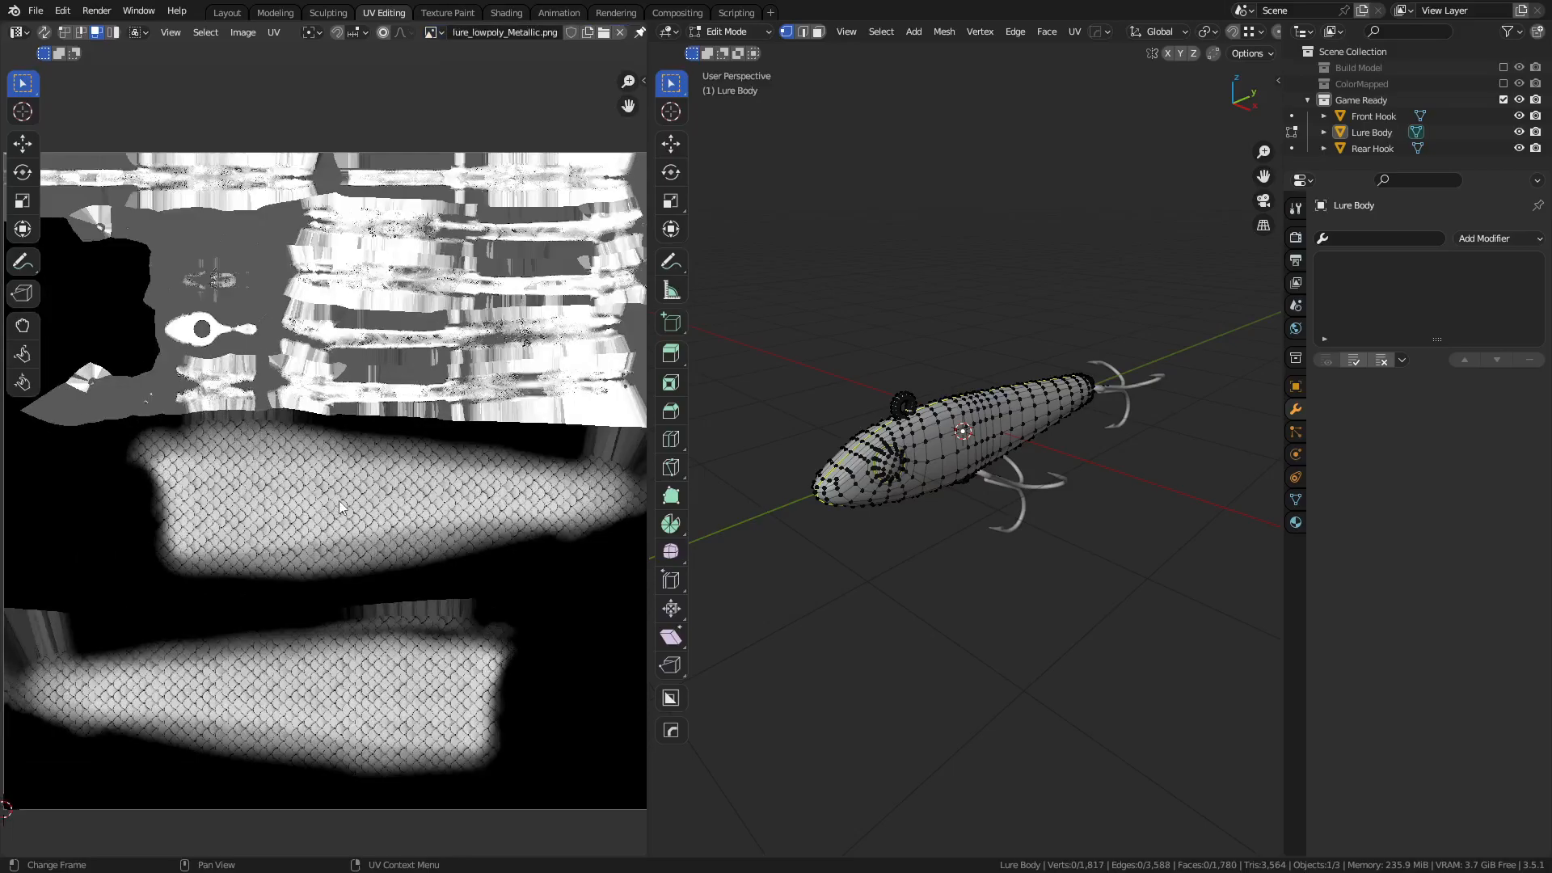
scroll(501, 332, "up", 5)
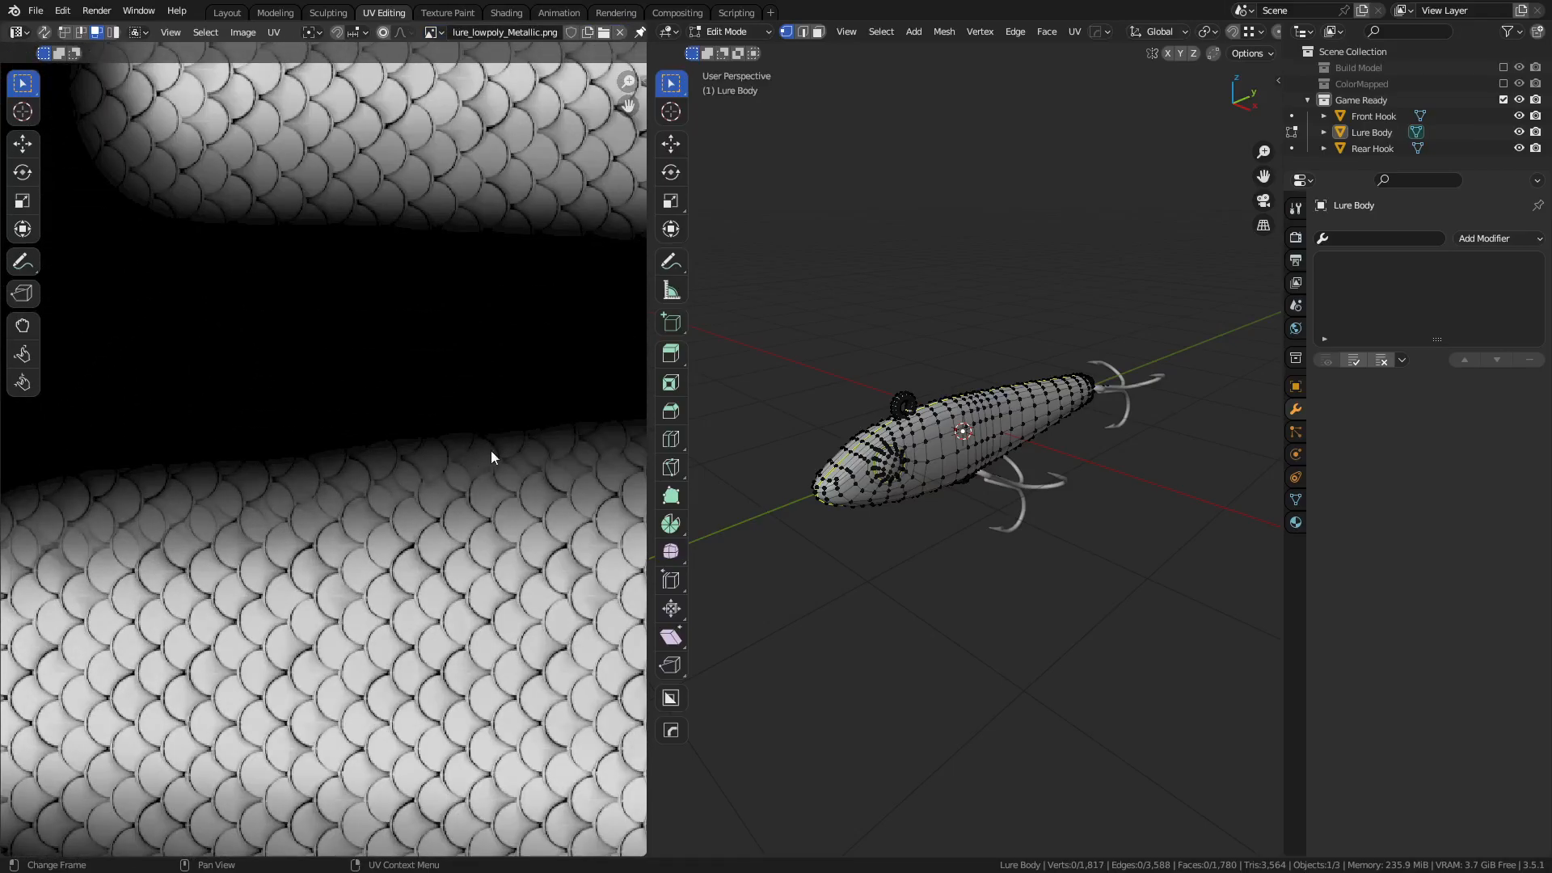
Show the lure in Material Preview beside the metallic map and switch from Edit Mode to Object Mode.
key("z")
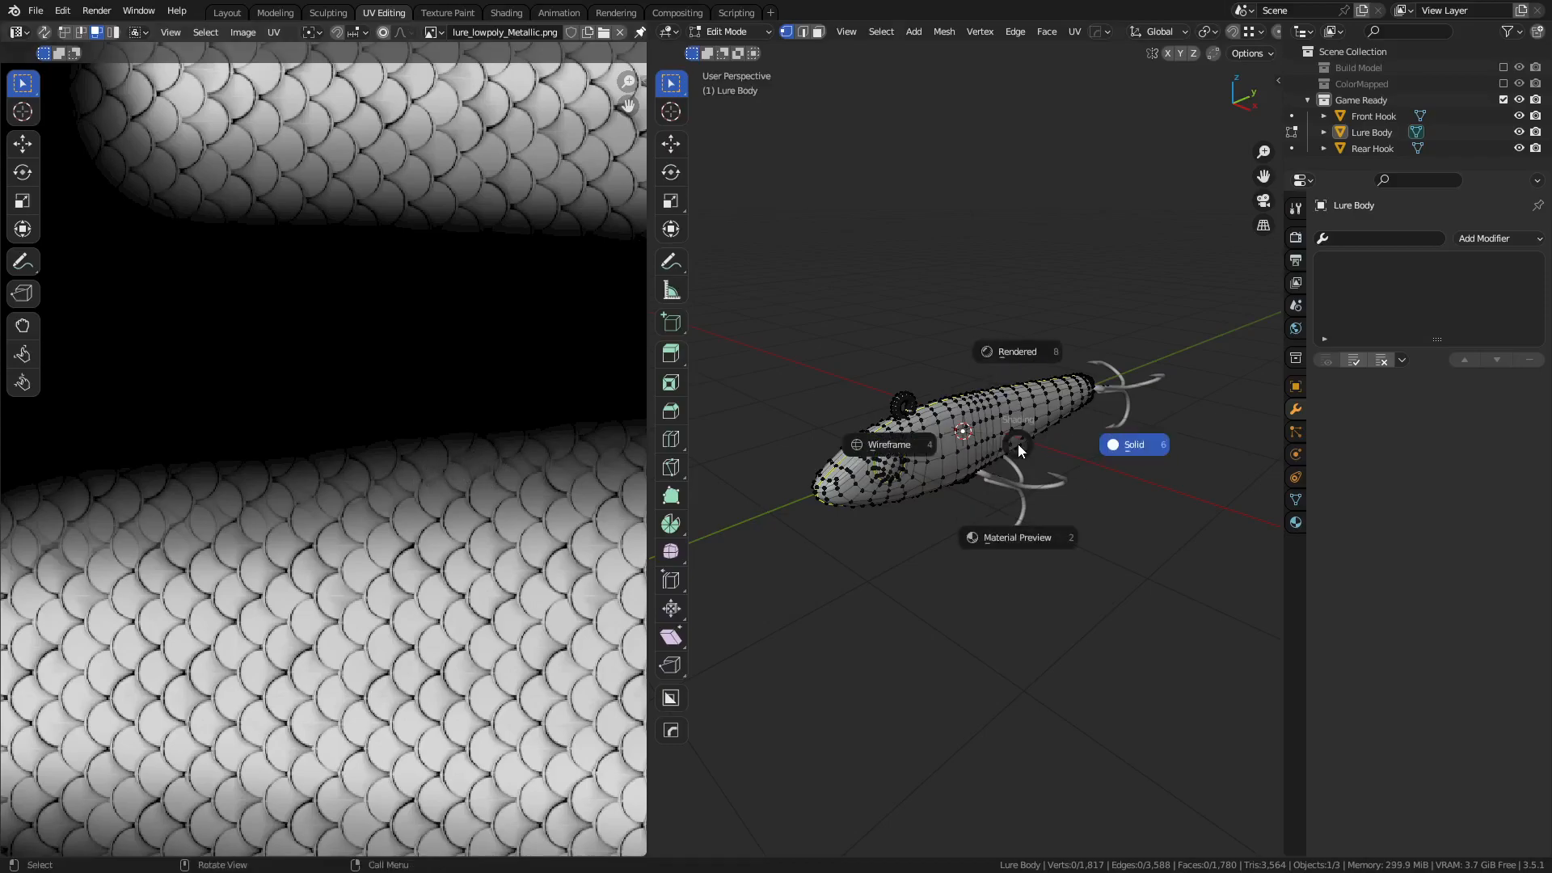
left_click(1025, 540)
scroll(1009, 483, "up", 3)
key("ctrl+Tab")
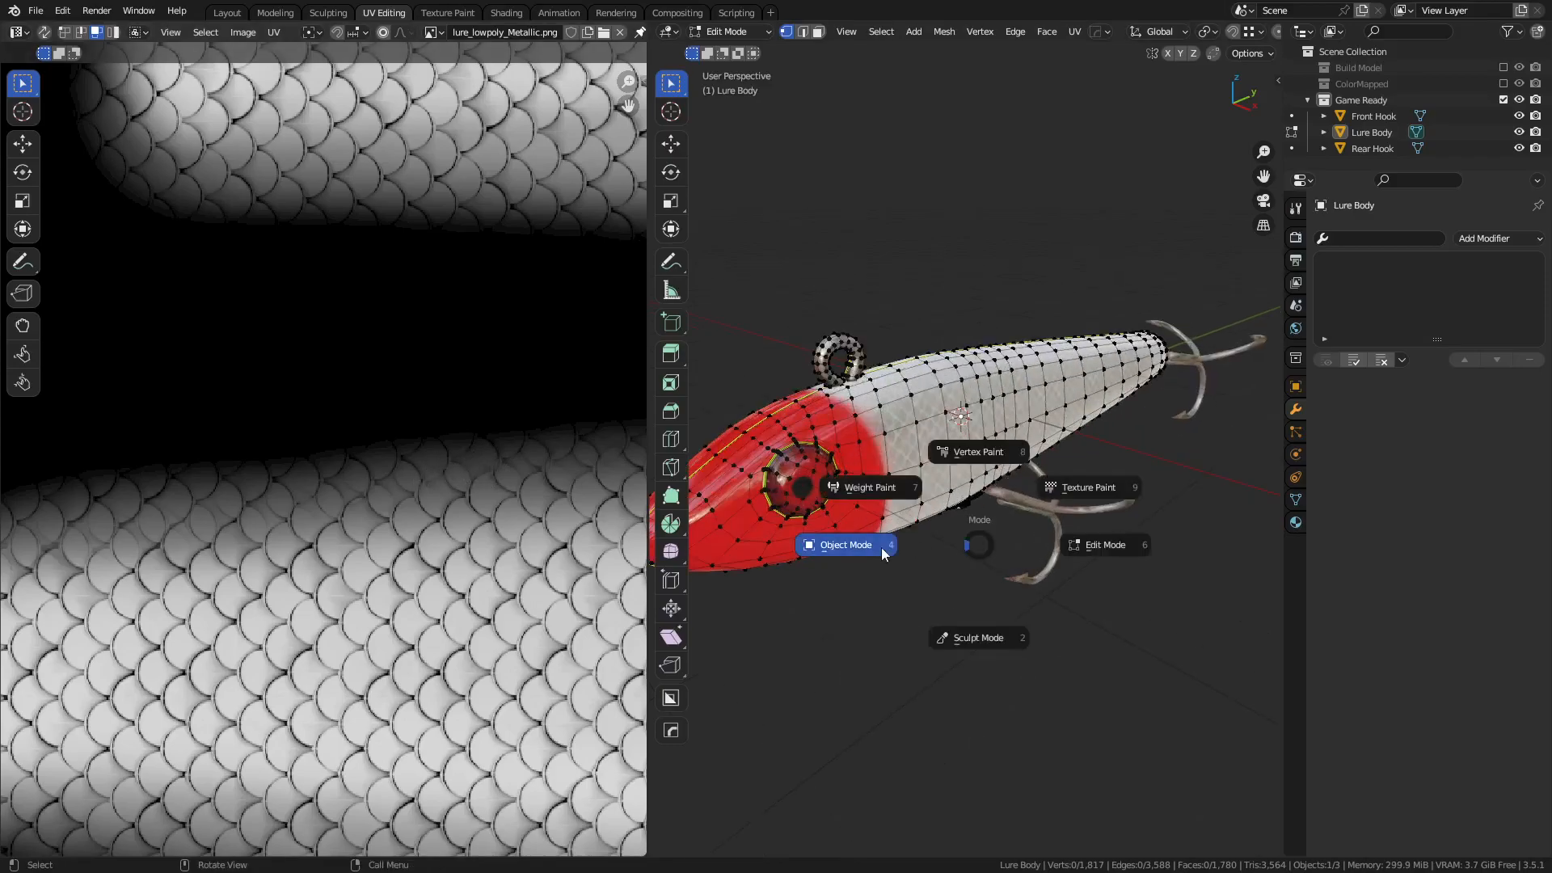
Return the lure body to Object Mode and examine the textured lure from several angles and distances.
left_click(881, 547)
scroll(941, 497, "up", 3)
middle_click_drag(942, 497, 992, 494)
scroll(955, 459, "up", 6)
scroll(992, 494, "down", 2)
middle_click_drag(1096, 455, 1038, 485)
scroll(1051, 550, "down", 6)
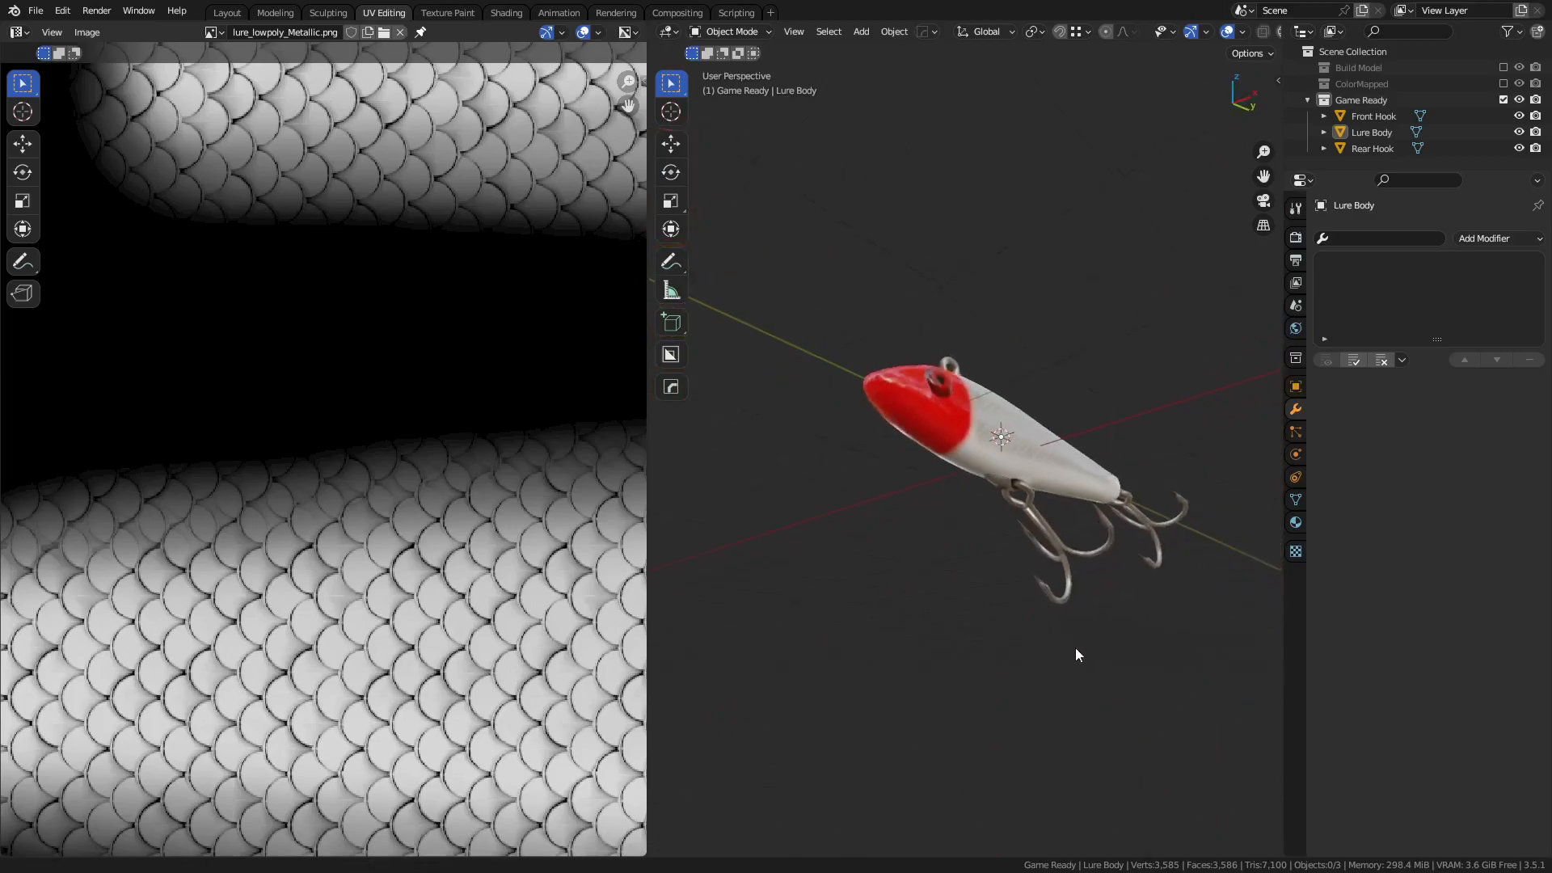
scroll(1079, 639, "down", 3)
middle_click_drag(905, 505, 870, 484)
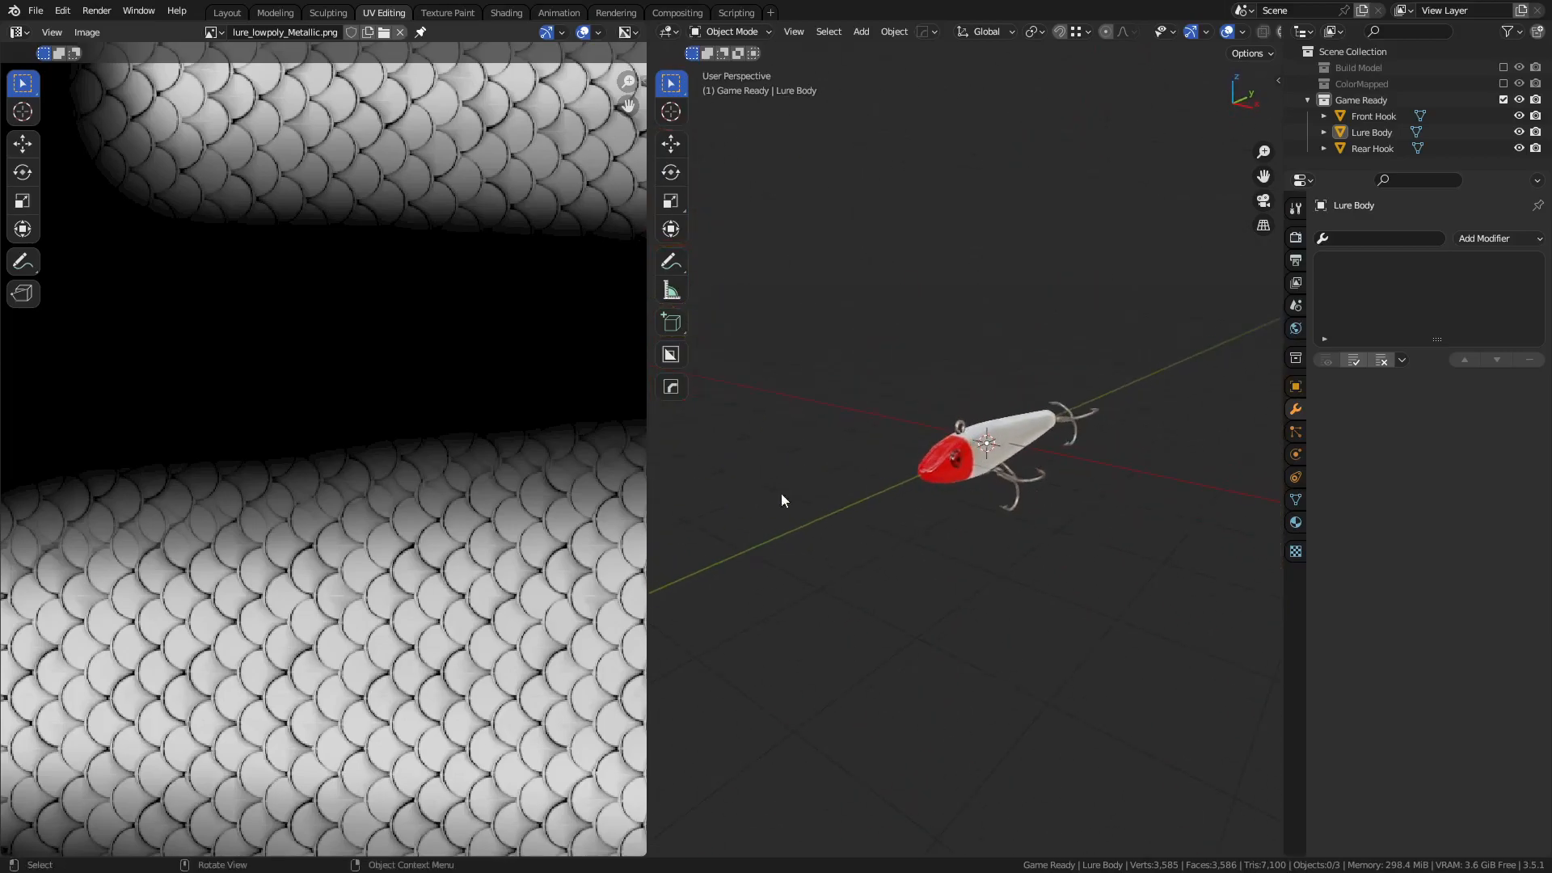
scroll(360, 564, "down", 1)
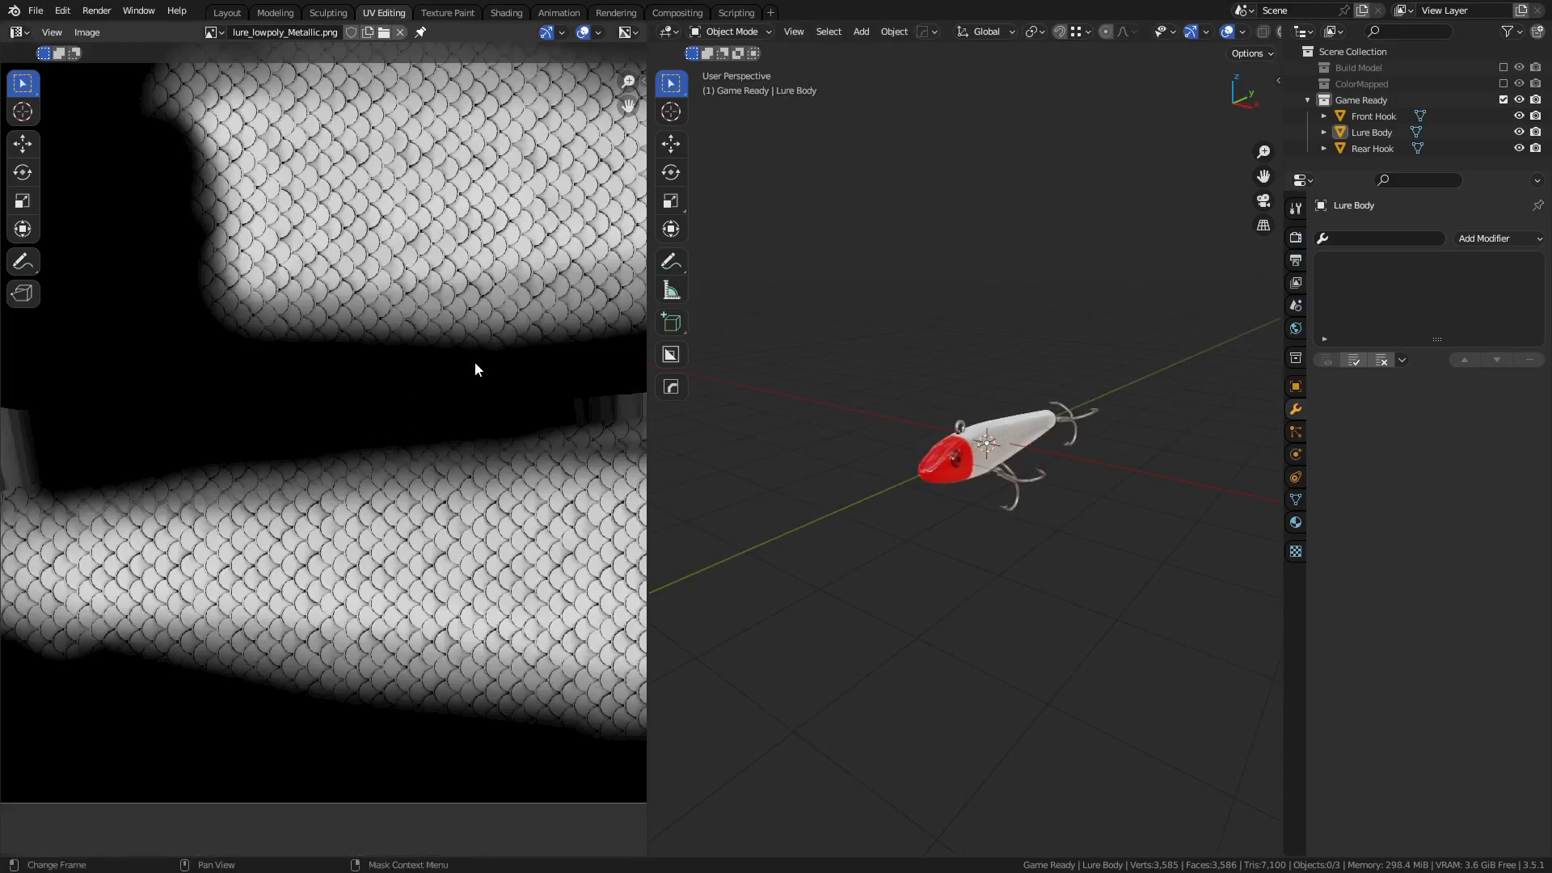
Open the Shading workspace and enlarge the node editor showing the Lure Material.
left_click(507, 12)
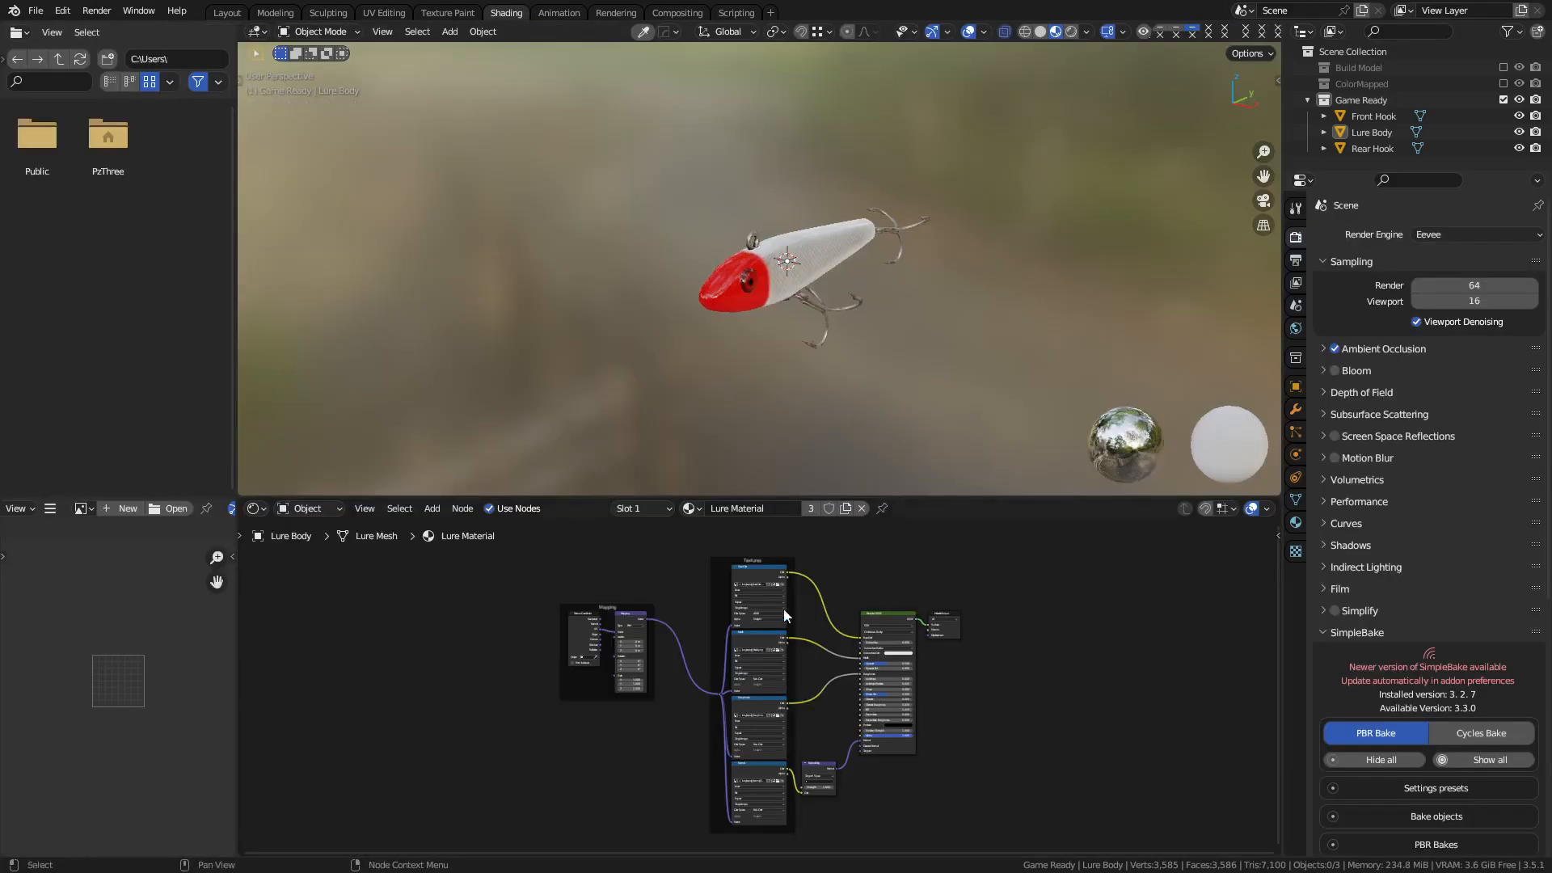
scroll(769, 652, "up", 1)
key("ctrl+space")
scroll(905, 496, "up", 3)
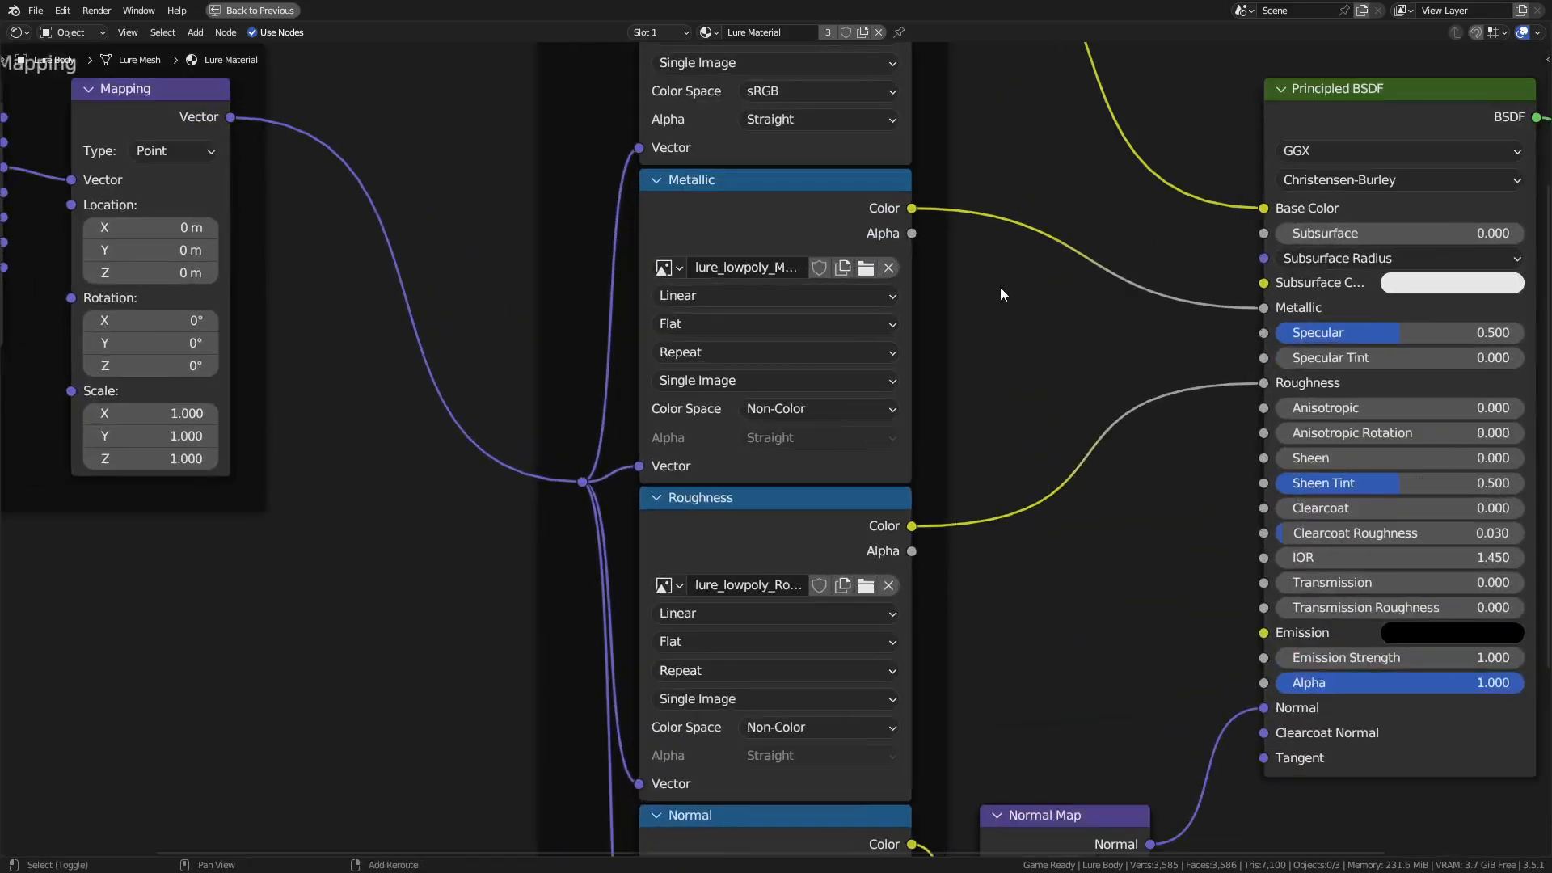
Examine how the Base Color, Metallic, Roughness and Normal textures connect to the Principled BSDF, including the Normal Map node.
middle_click_drag(1001, 288, 904, 606)
middle_click_drag(906, 457, 752, 456)
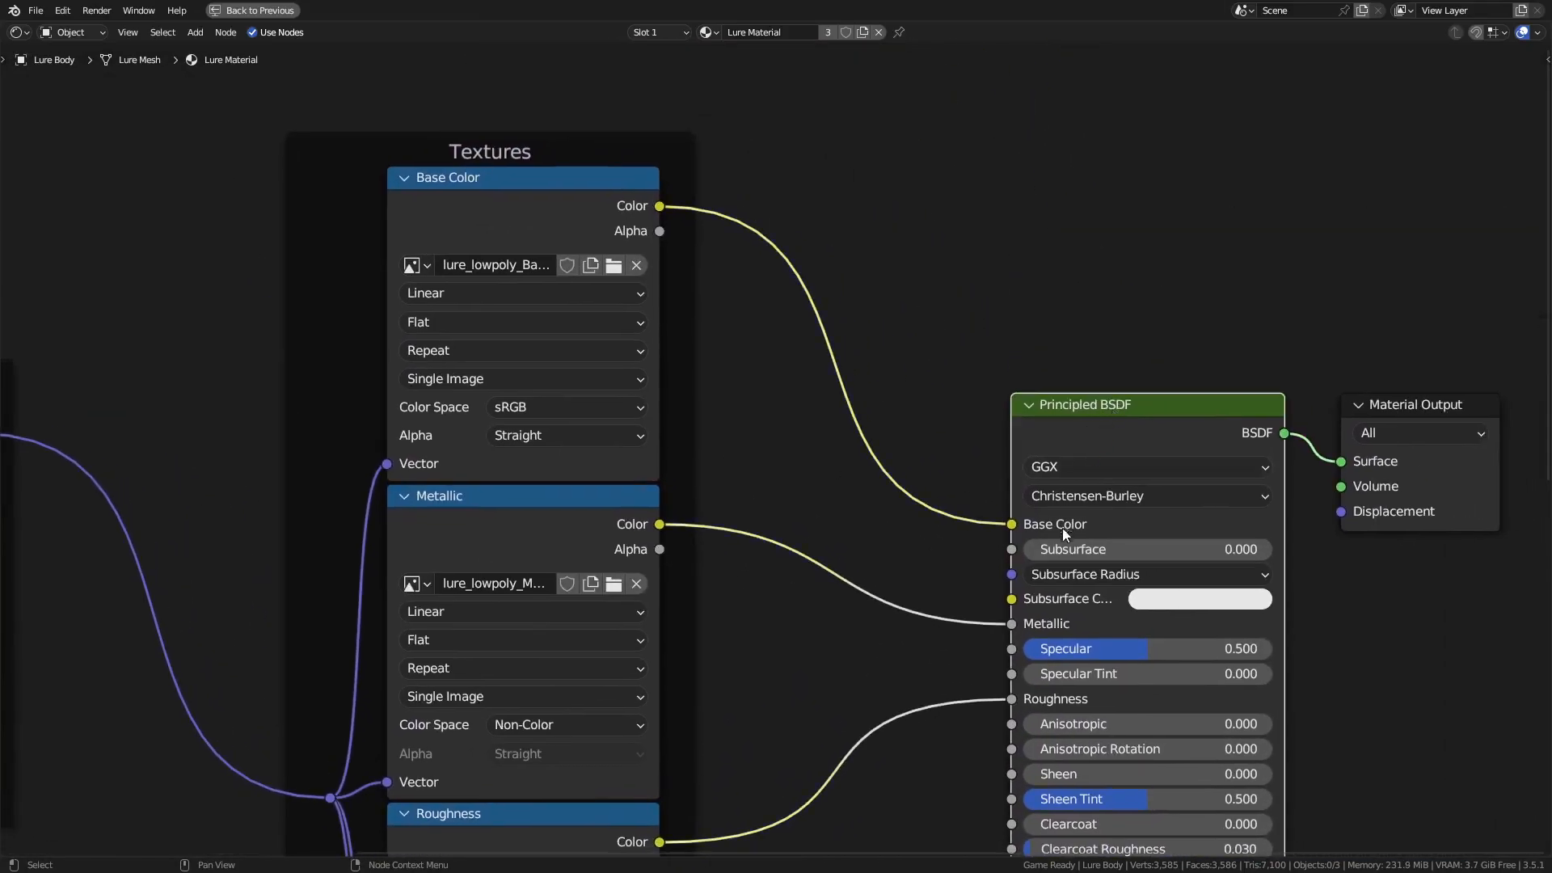
scroll(863, 659, "down", 3)
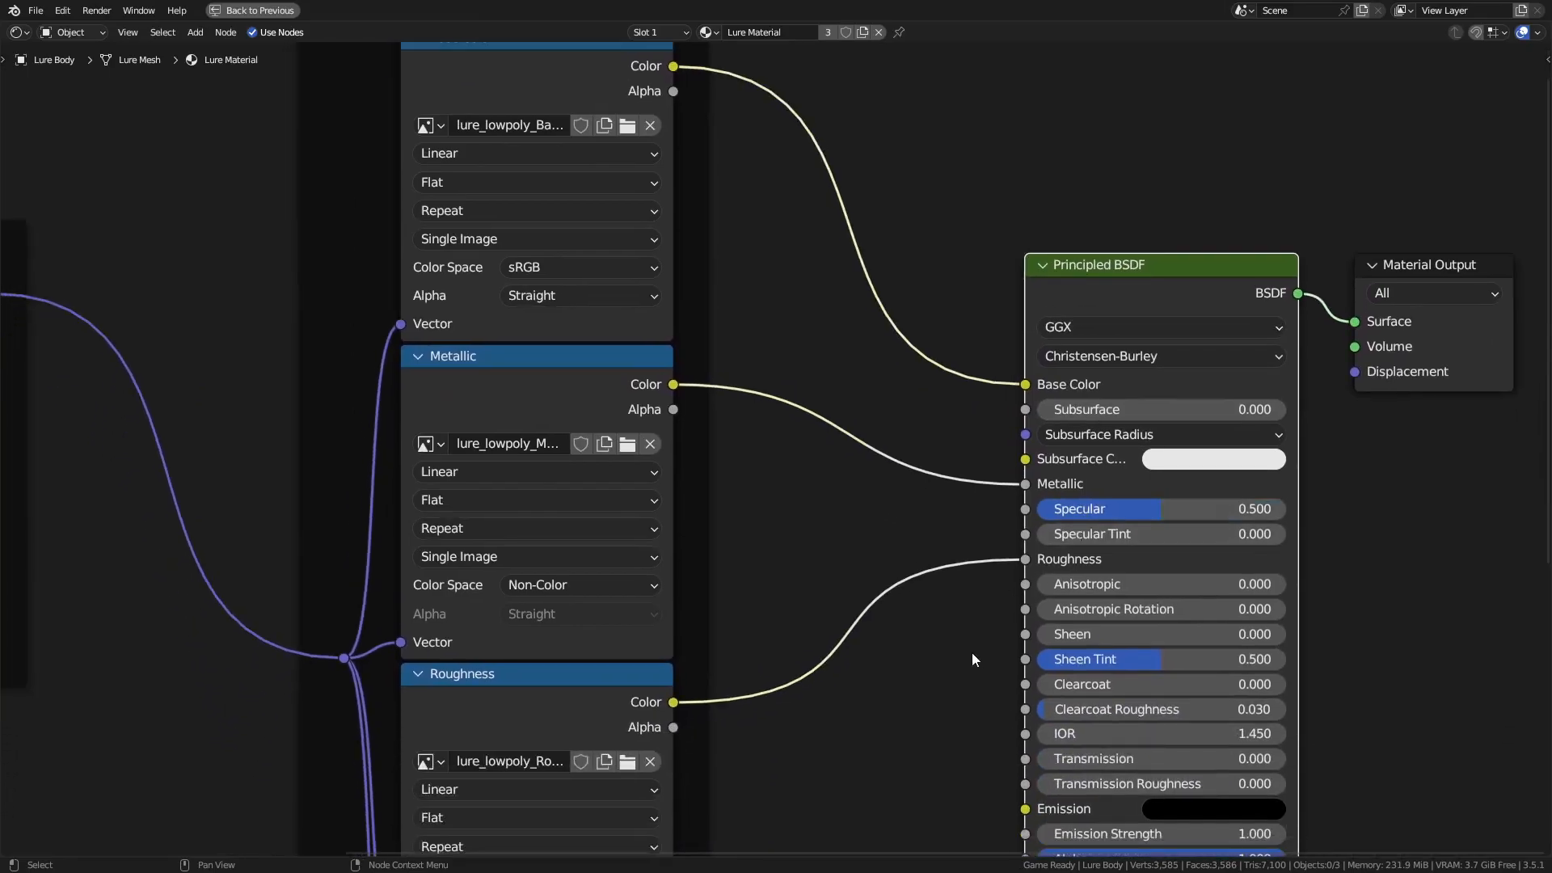
scroll(974, 661, "down", 6)
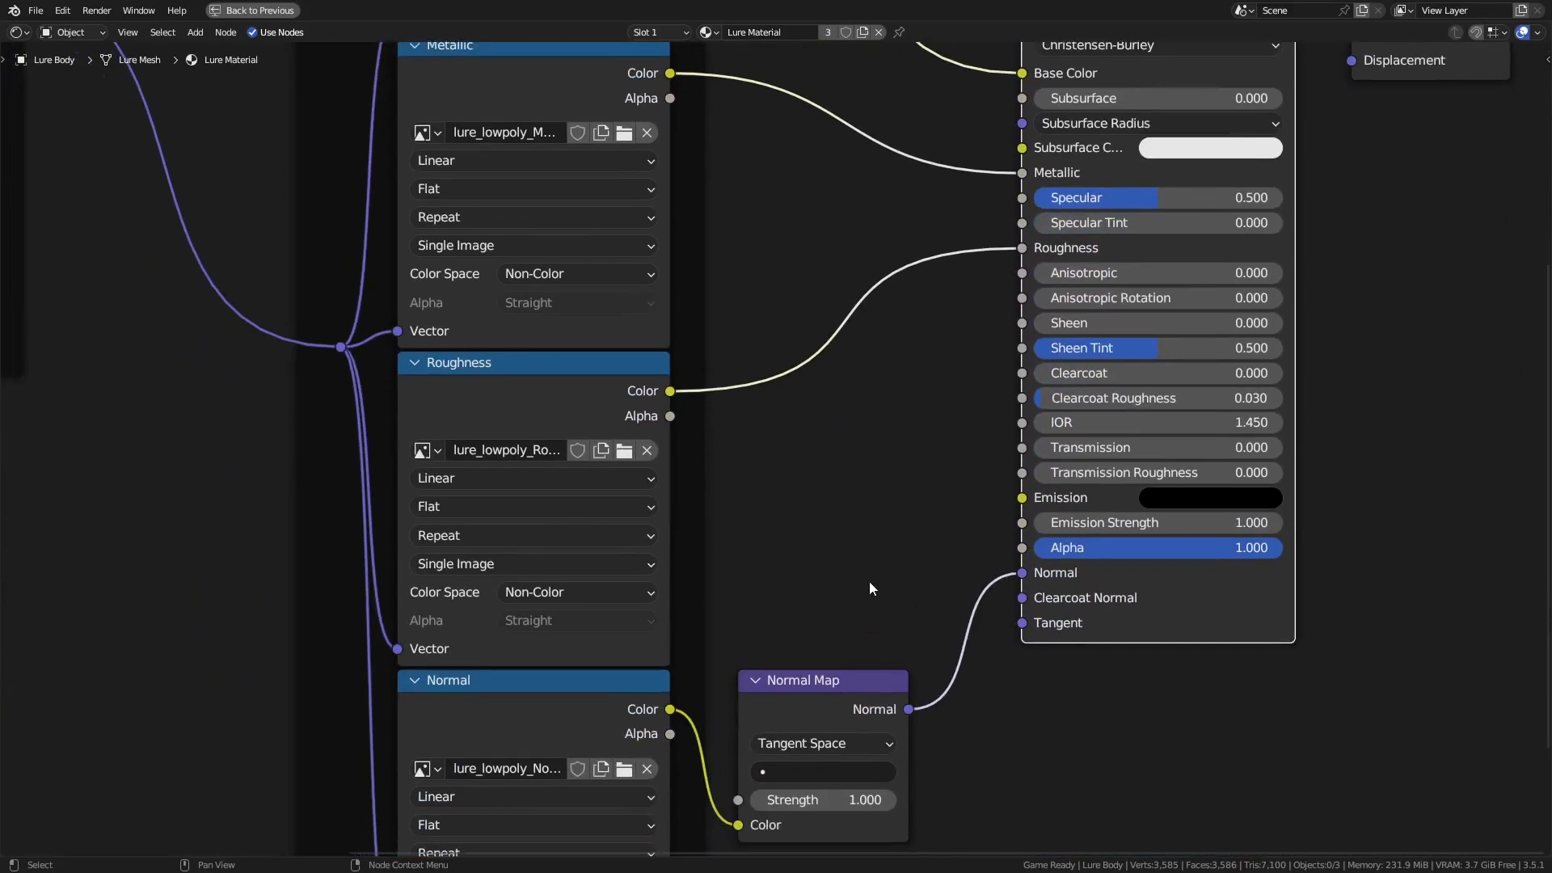
scroll(759, 536, "down", 3)
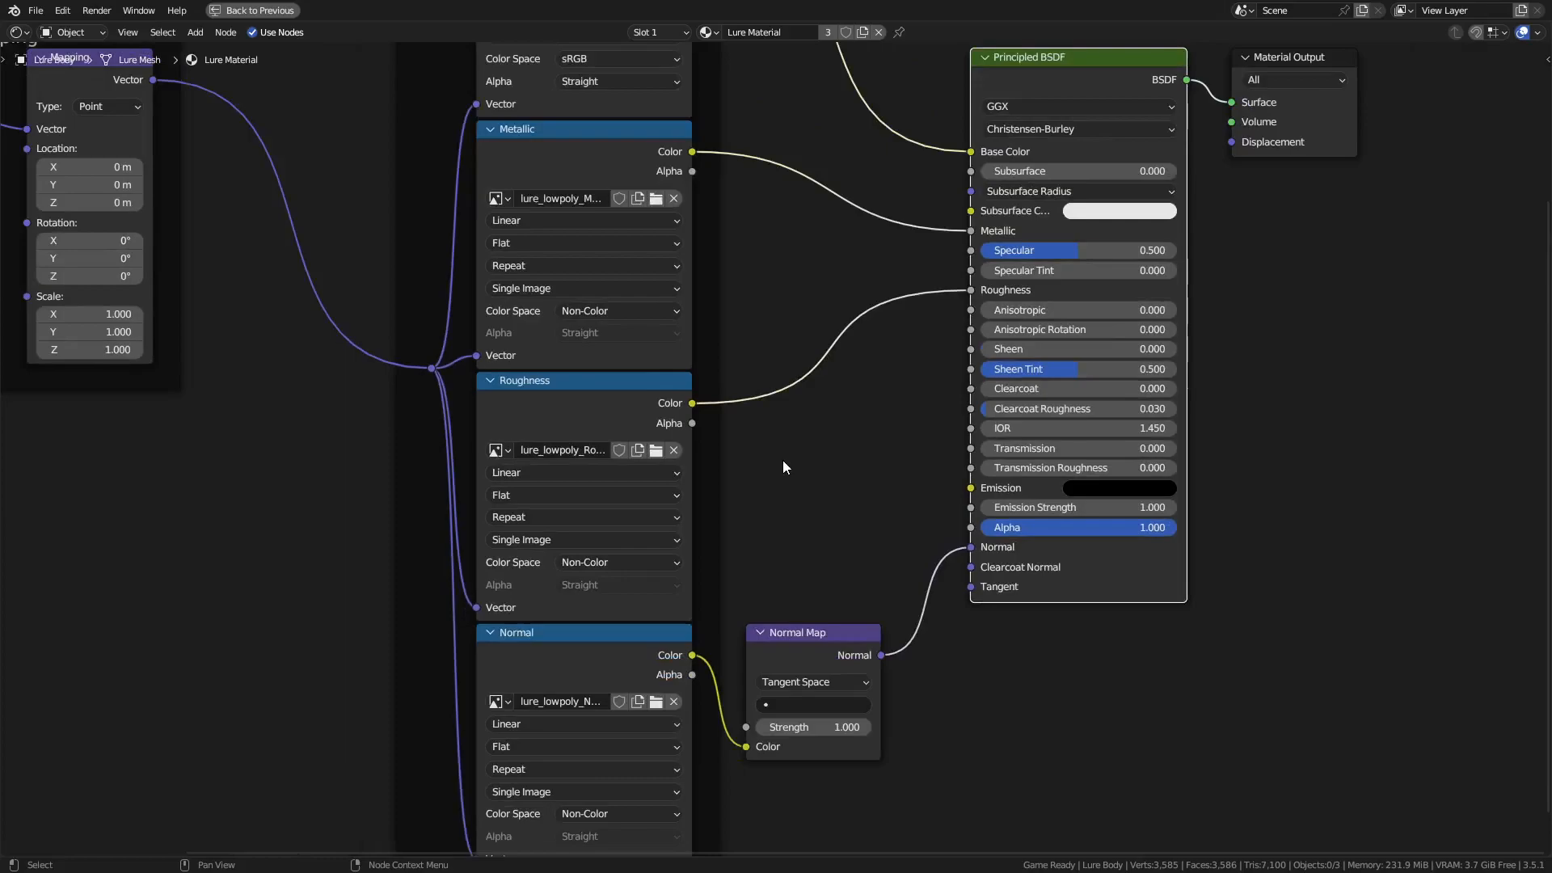
middle_click_drag(784, 460, 822, 478)
middle_click_drag(816, 541, 850, 623)
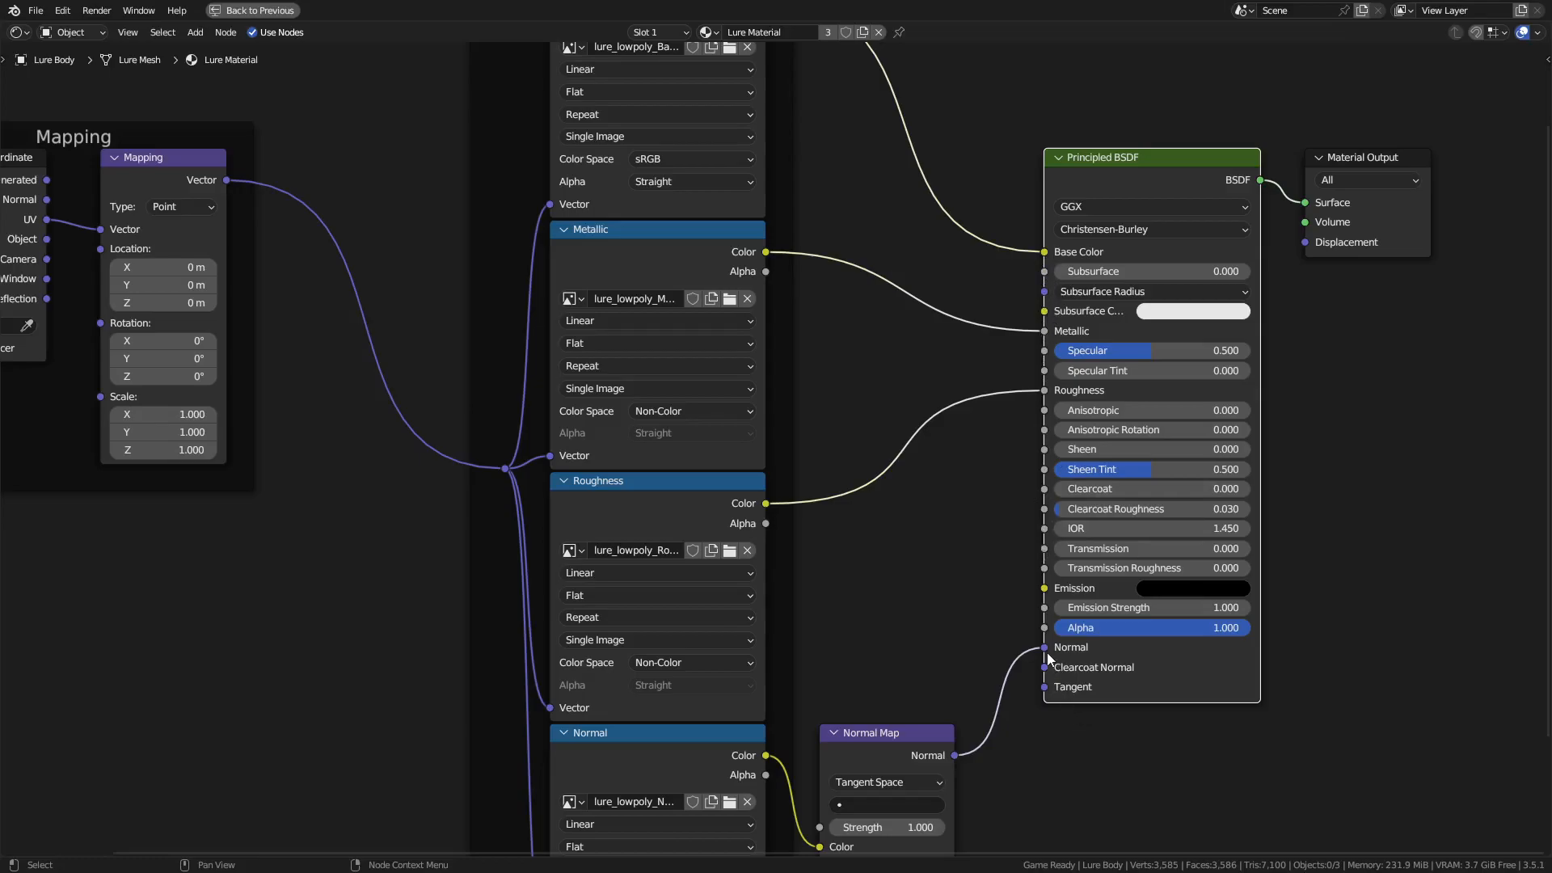
middle_click_drag(1048, 656, 1061, 594)
middle_click_drag(886, 579, 1034, 516)
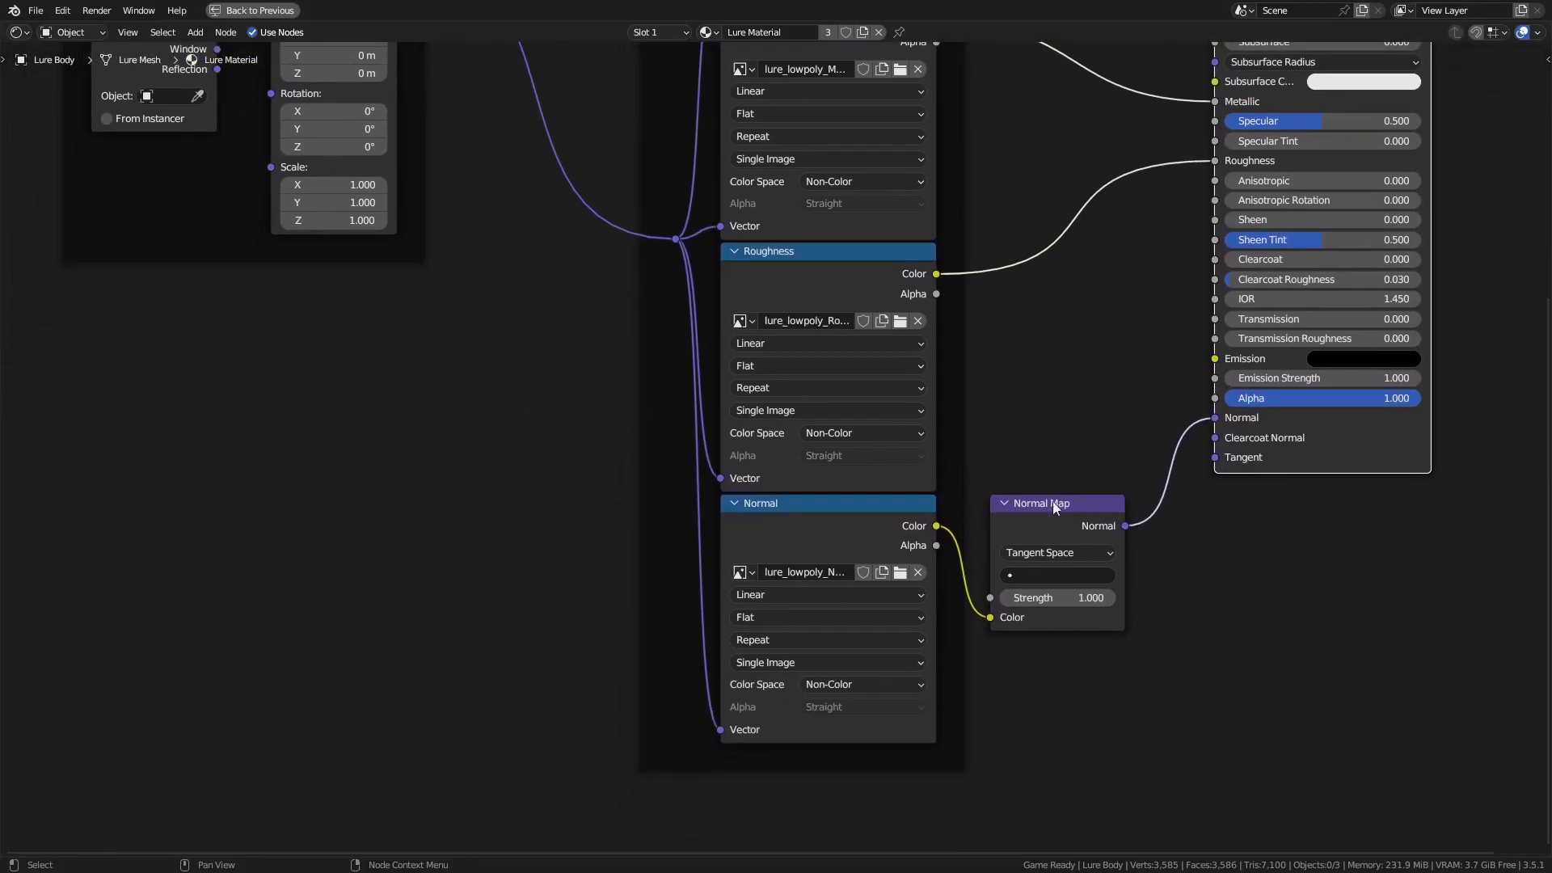
middle_click_drag(1197, 579, 1101, 532)
left_click_drag(983, 450, 989, 449)
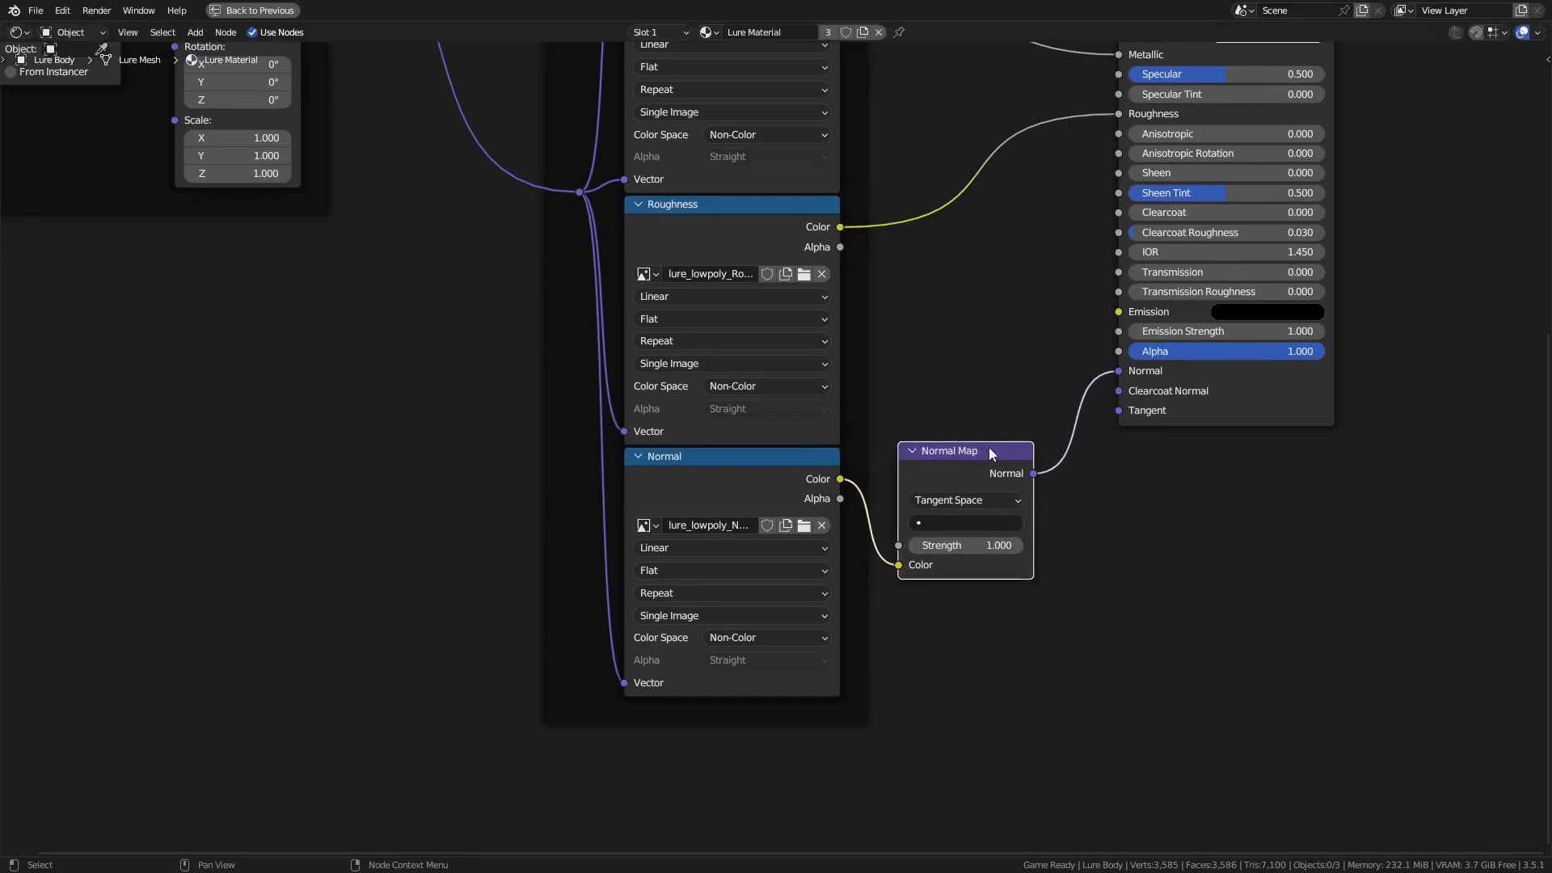
left_click(734, 454)
left_click(988, 457)
Add a Bump node, place it below the Normal Map node, and delete it again.
key("shift+a")
mouse_move(1078, 575)
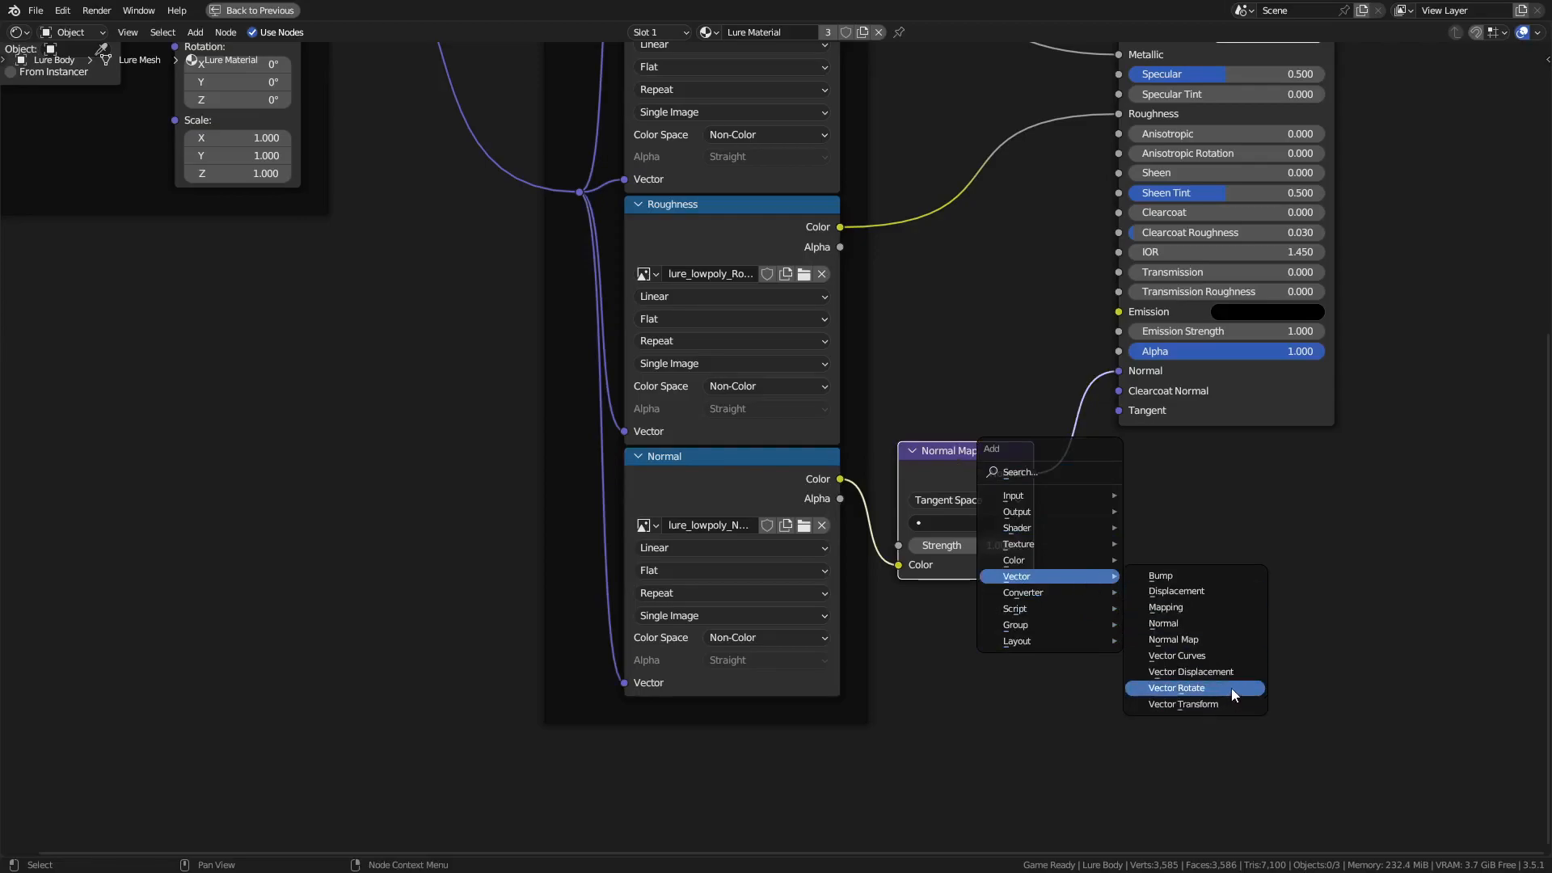
left_click(1204, 576)
left_click(1056, 596)
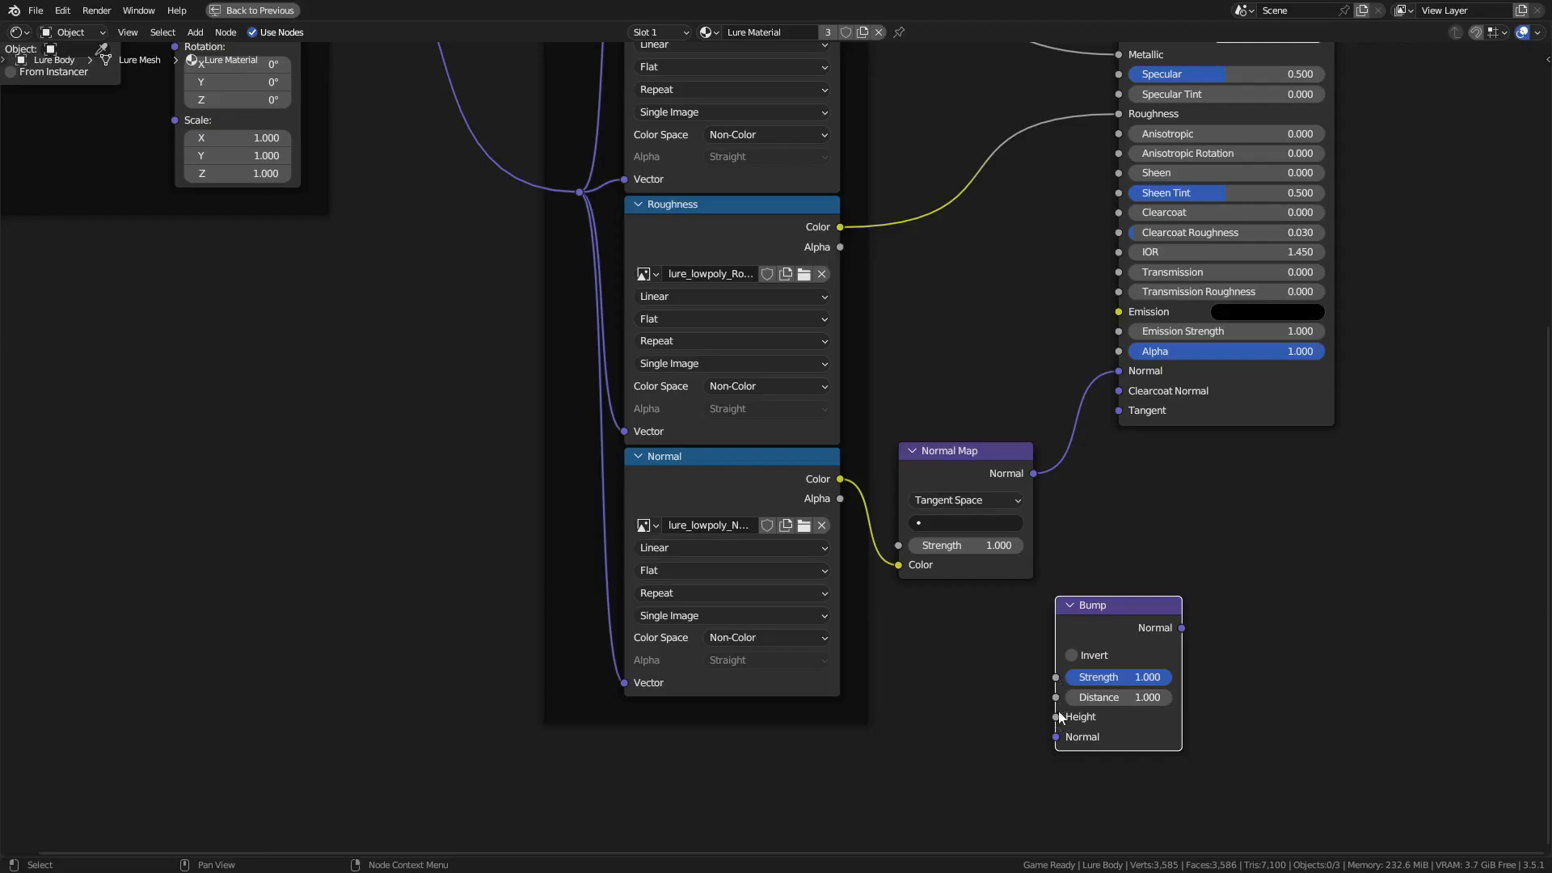
left_click_drag(1123, 613, 1035, 614)
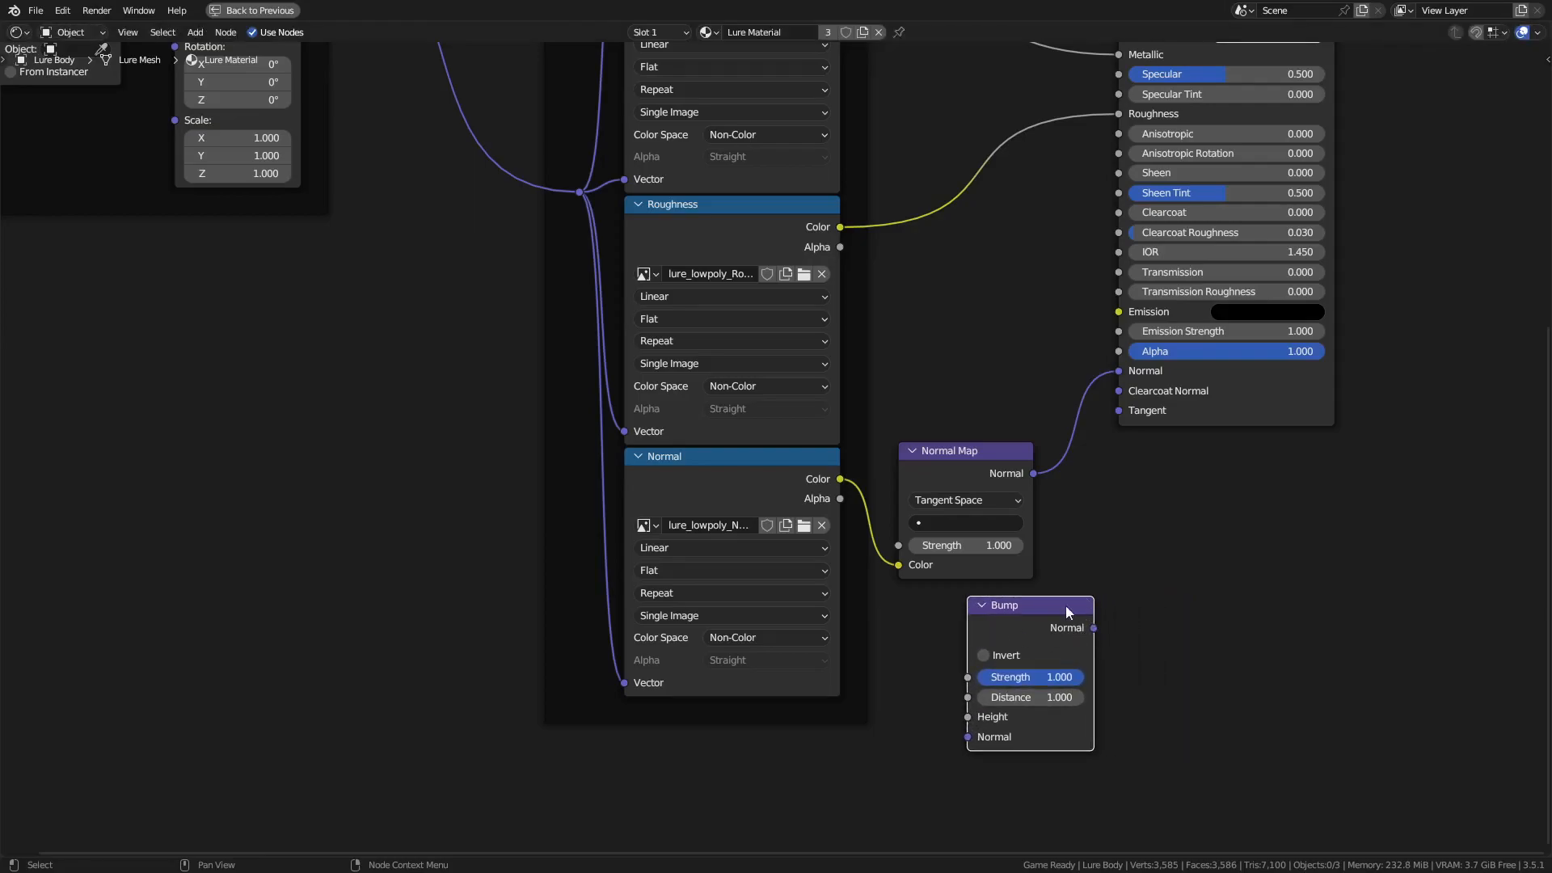
left_click_drag(1065, 605, 1020, 604)
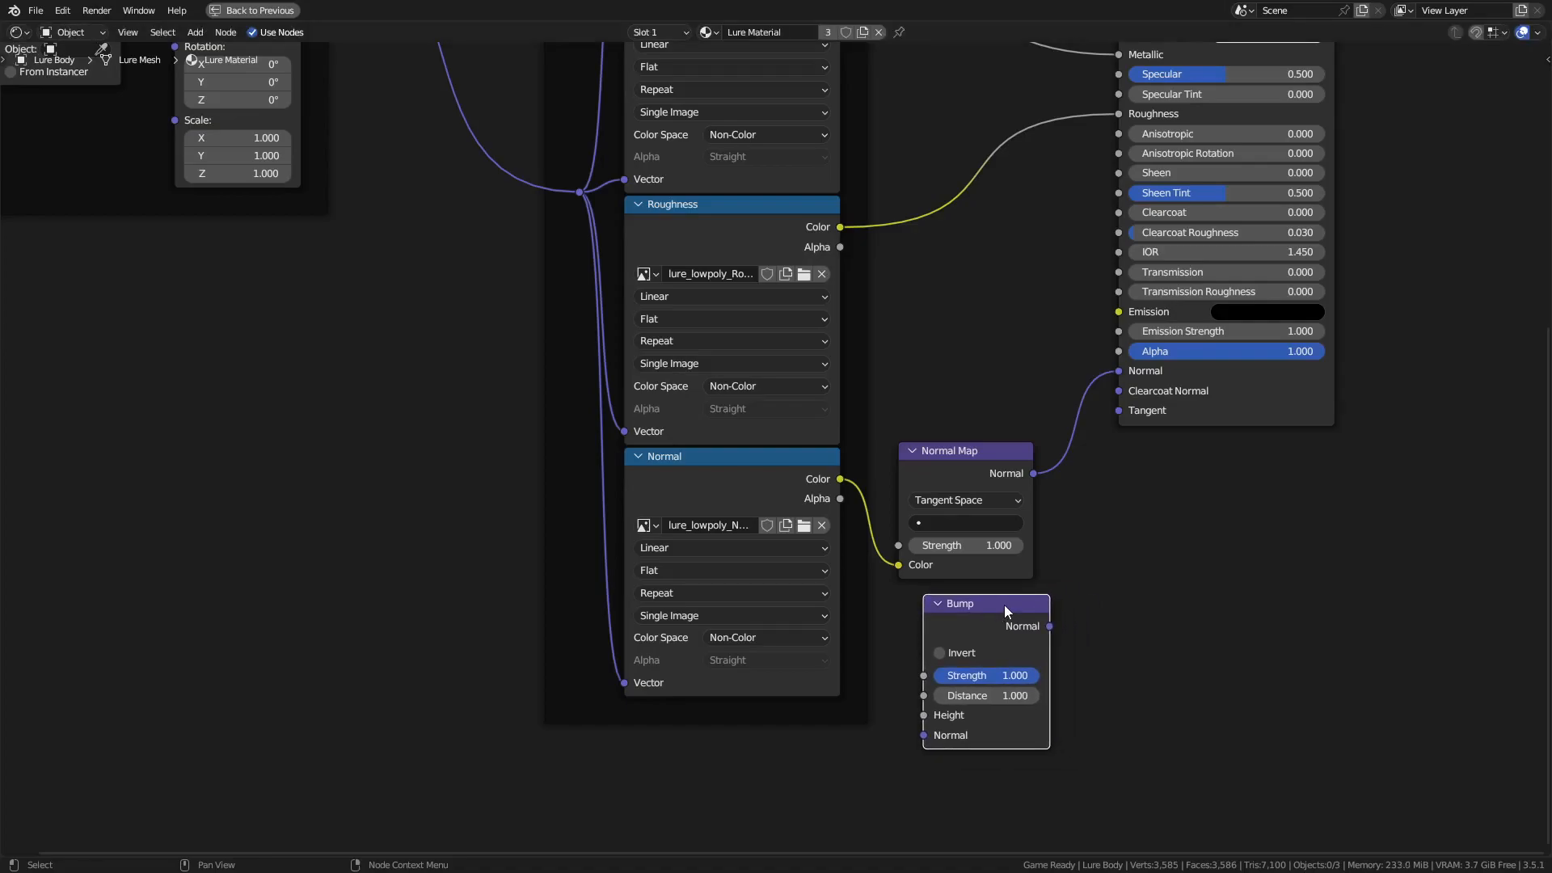
key("x")
Review the Lure Material's mapping, texture and shader nodes, and restore the full Shading layout.
middle_click_drag(698, 345, 818, 459)
middle_click_drag(752, 307, 751, 627)
scroll(647, 430, "down", 2)
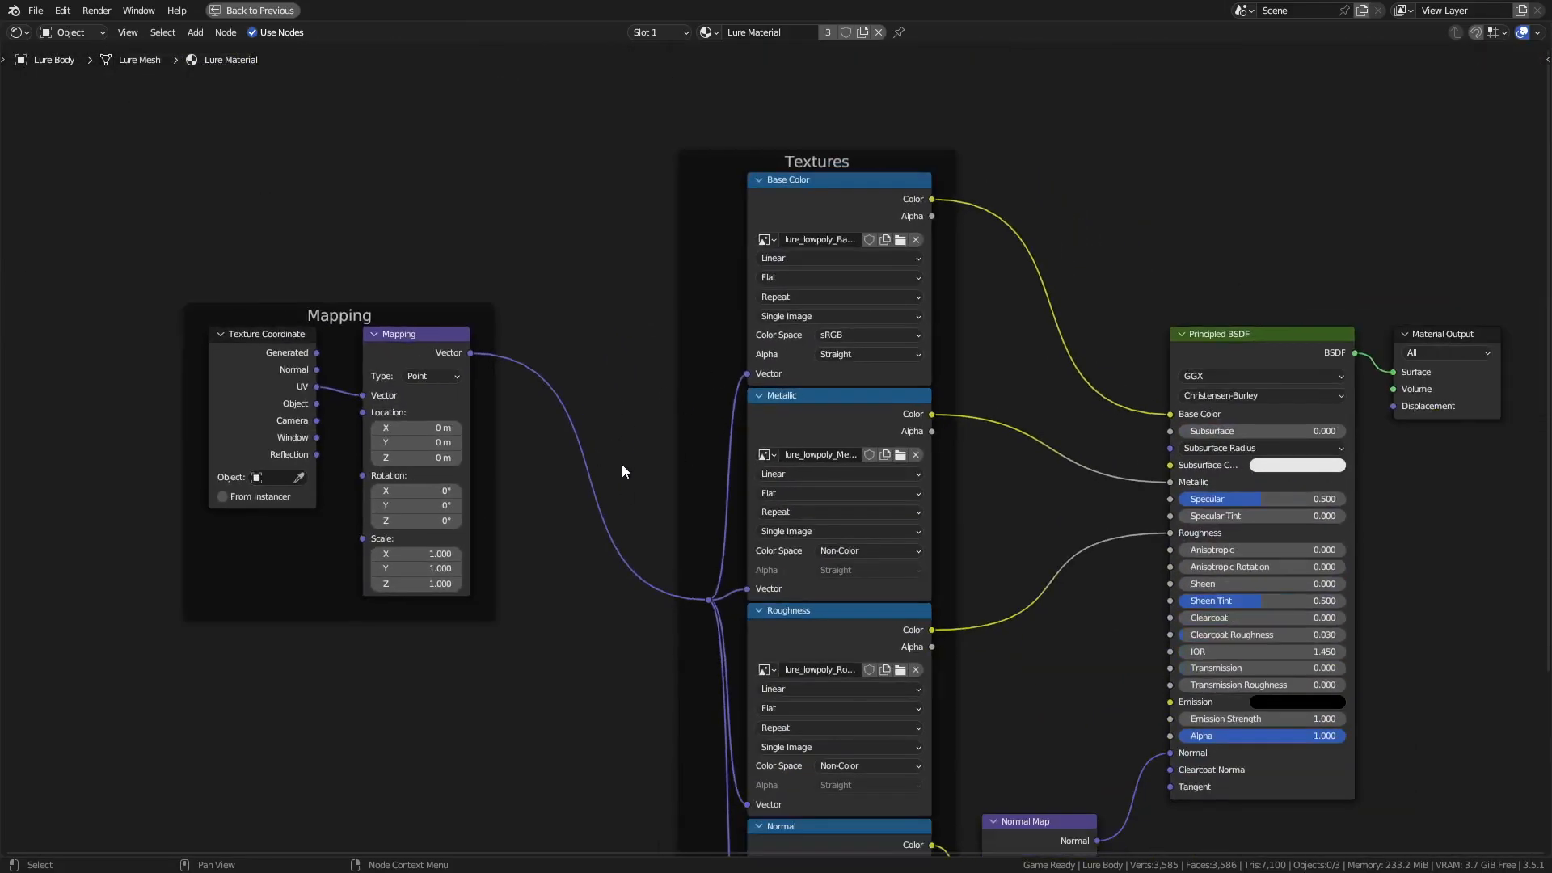
middle_click_drag(673, 581, 741, 522)
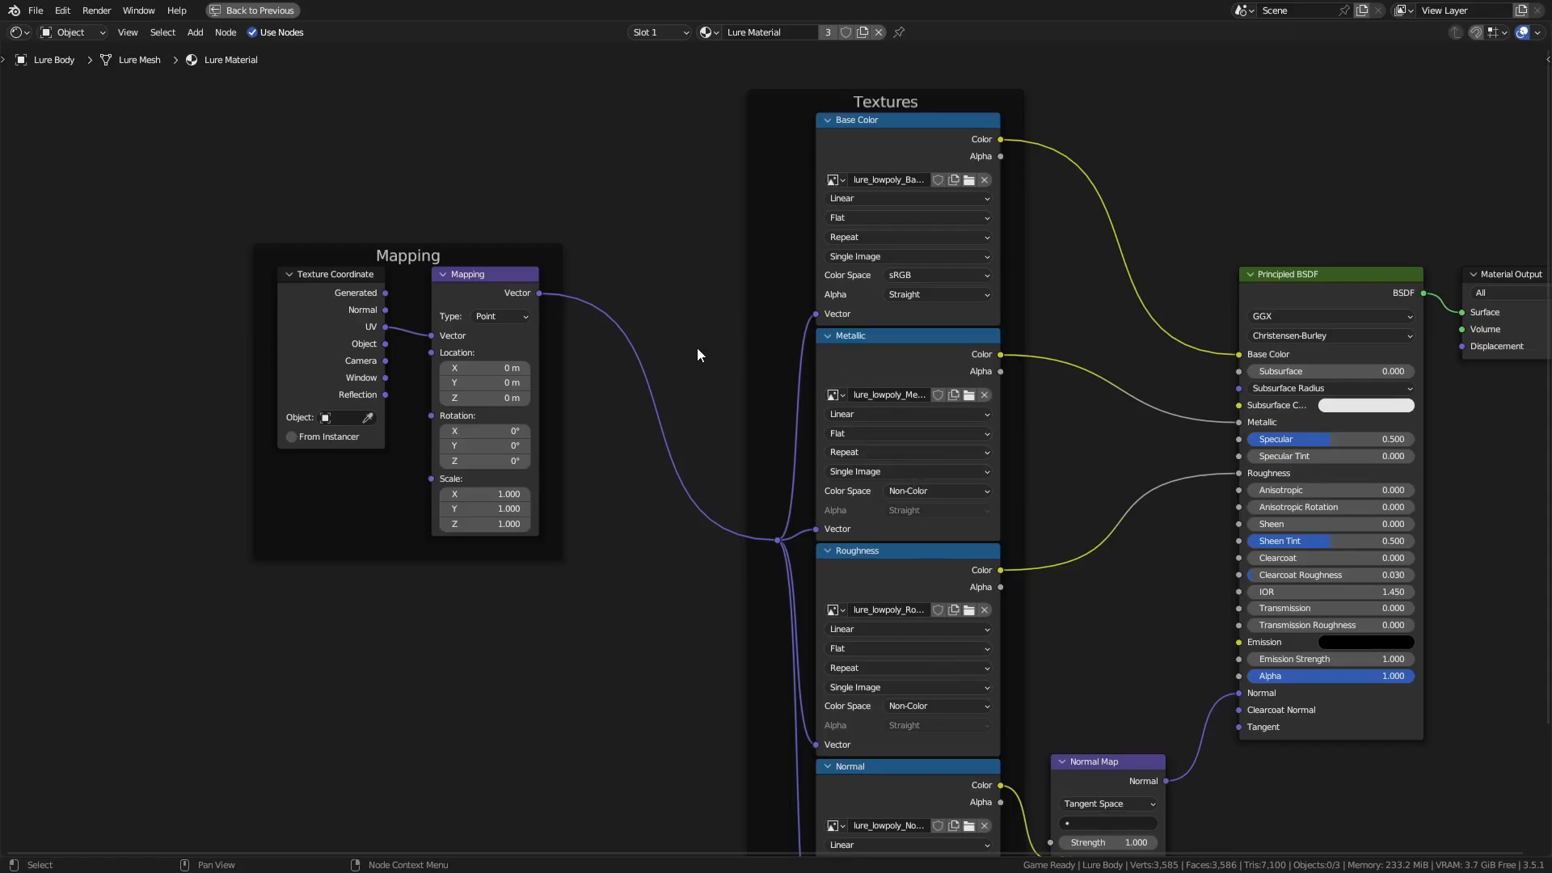
key("ctrl+space")
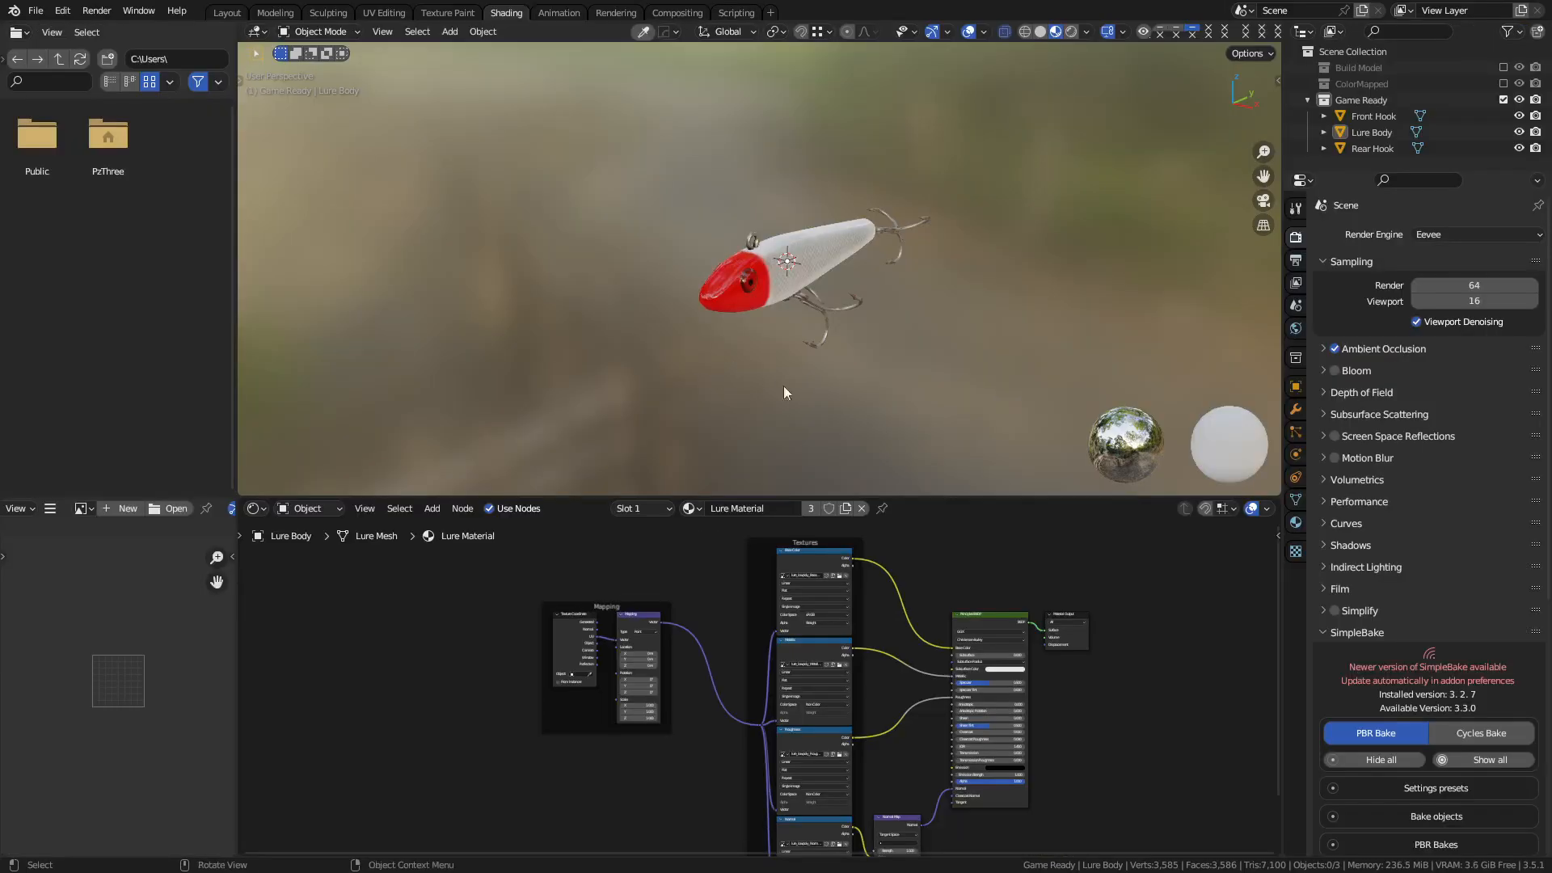
Start opening another file without saving lure.blend, and browse to the D:\_Assets\Models folder.
left_click(35, 10)
left_click(45, 46)
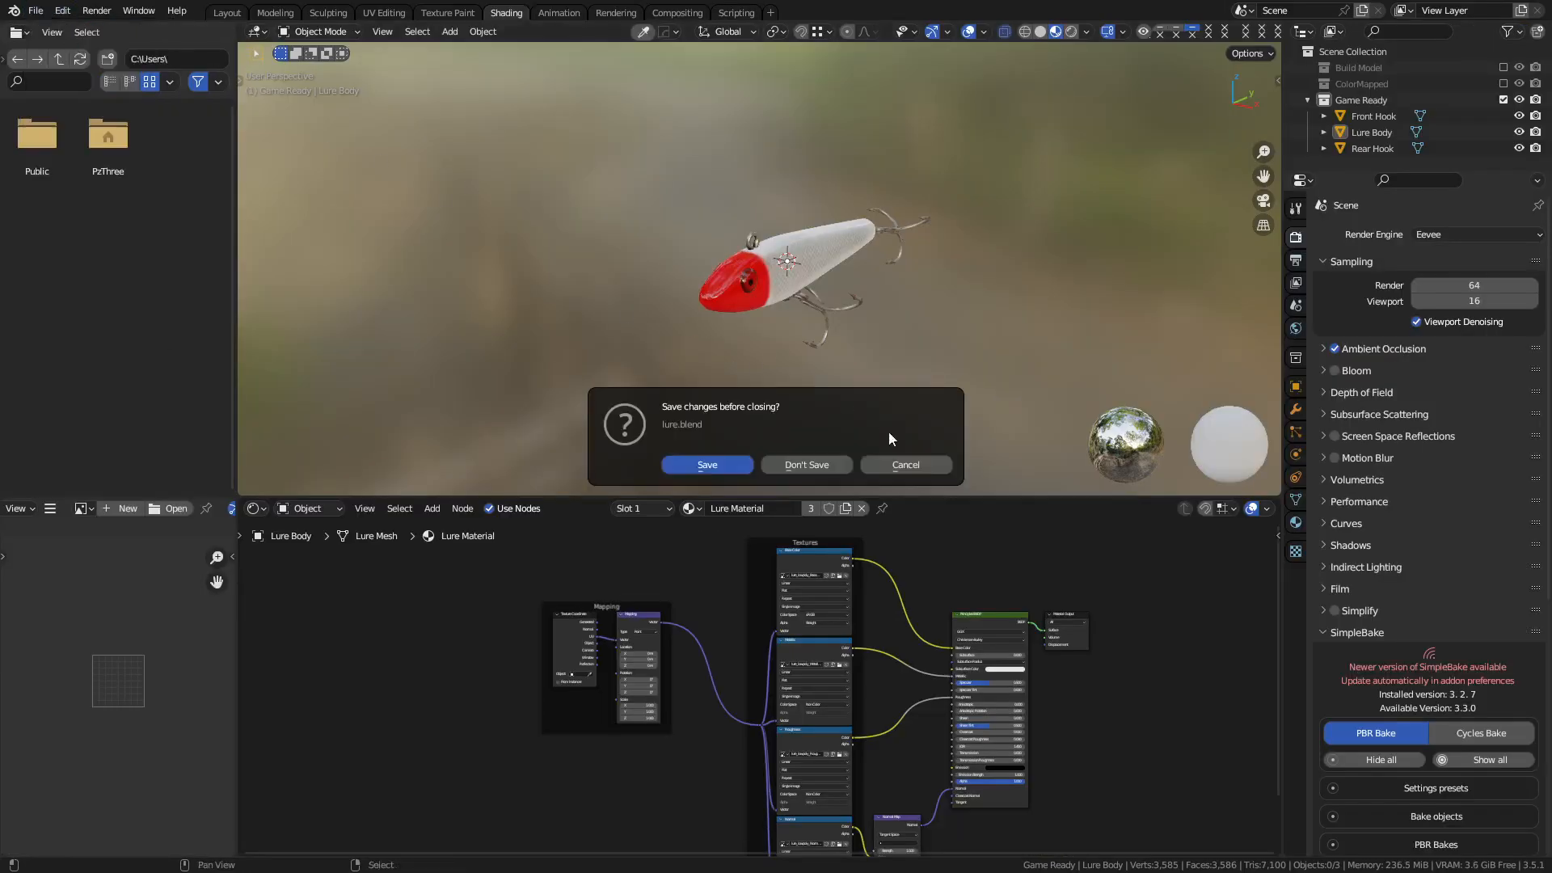
left_click(808, 463)
left_click(602, 244)
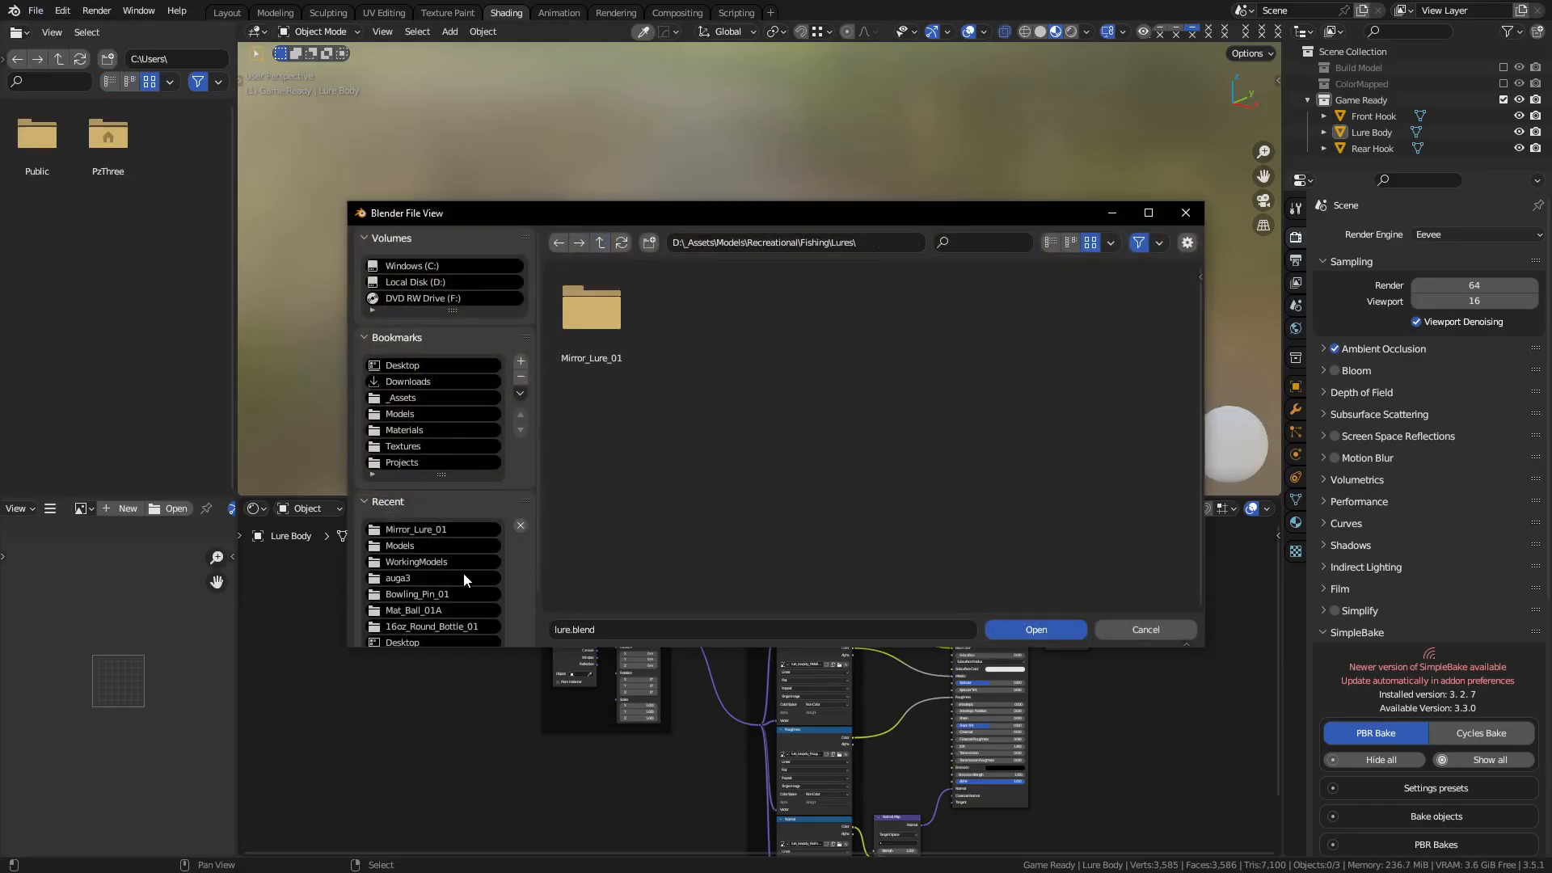
left_click(454, 546)
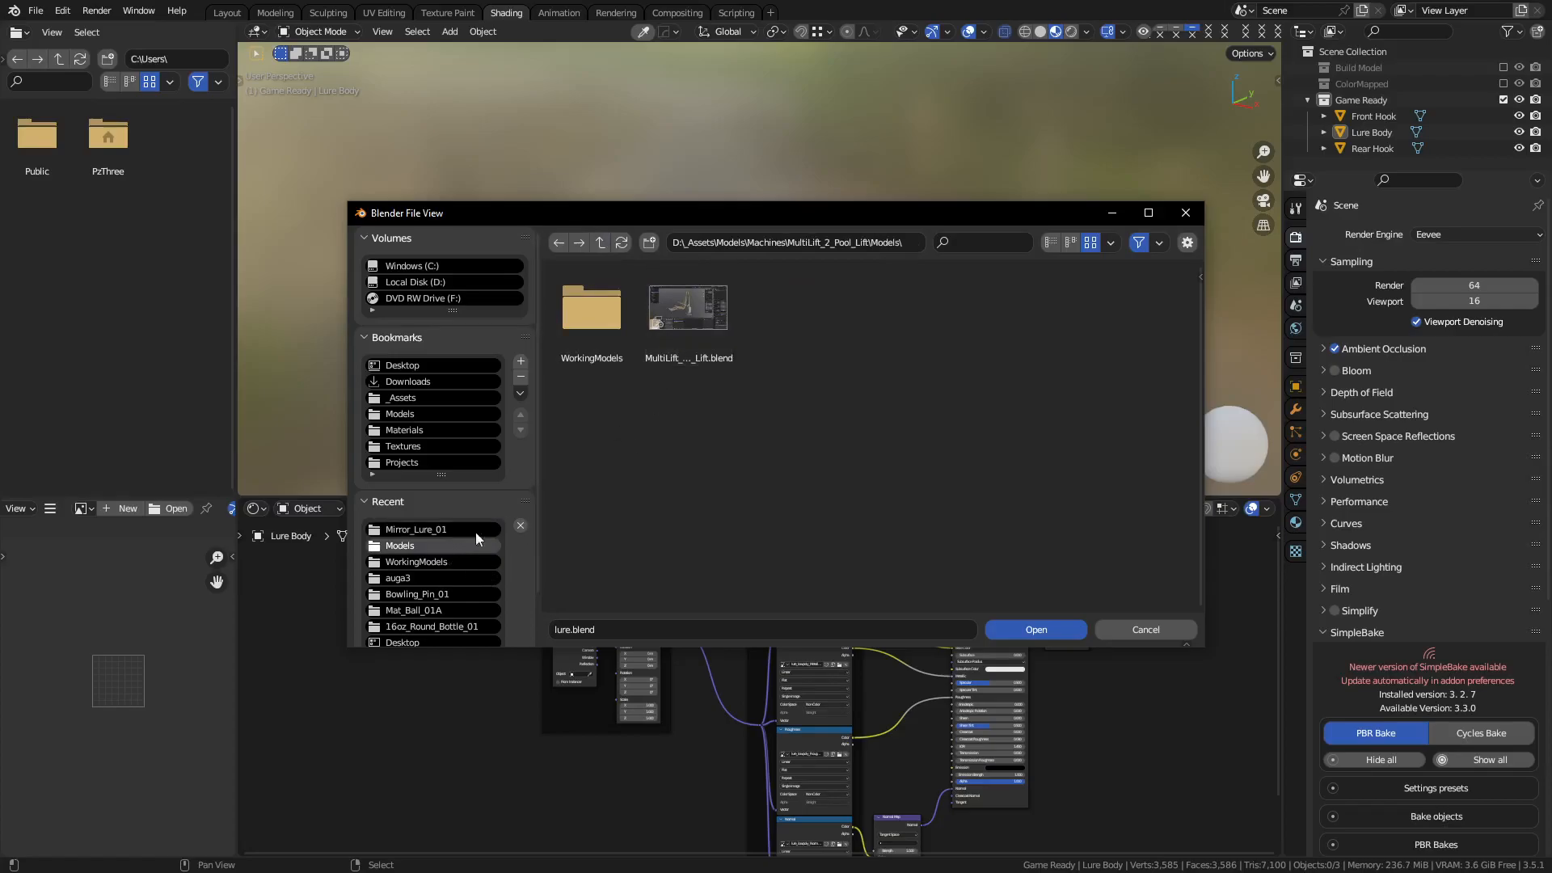
left_click(430, 414)
Open the MatBall_01A material ball file from the models library.
scroll(881, 451, "down", 2)
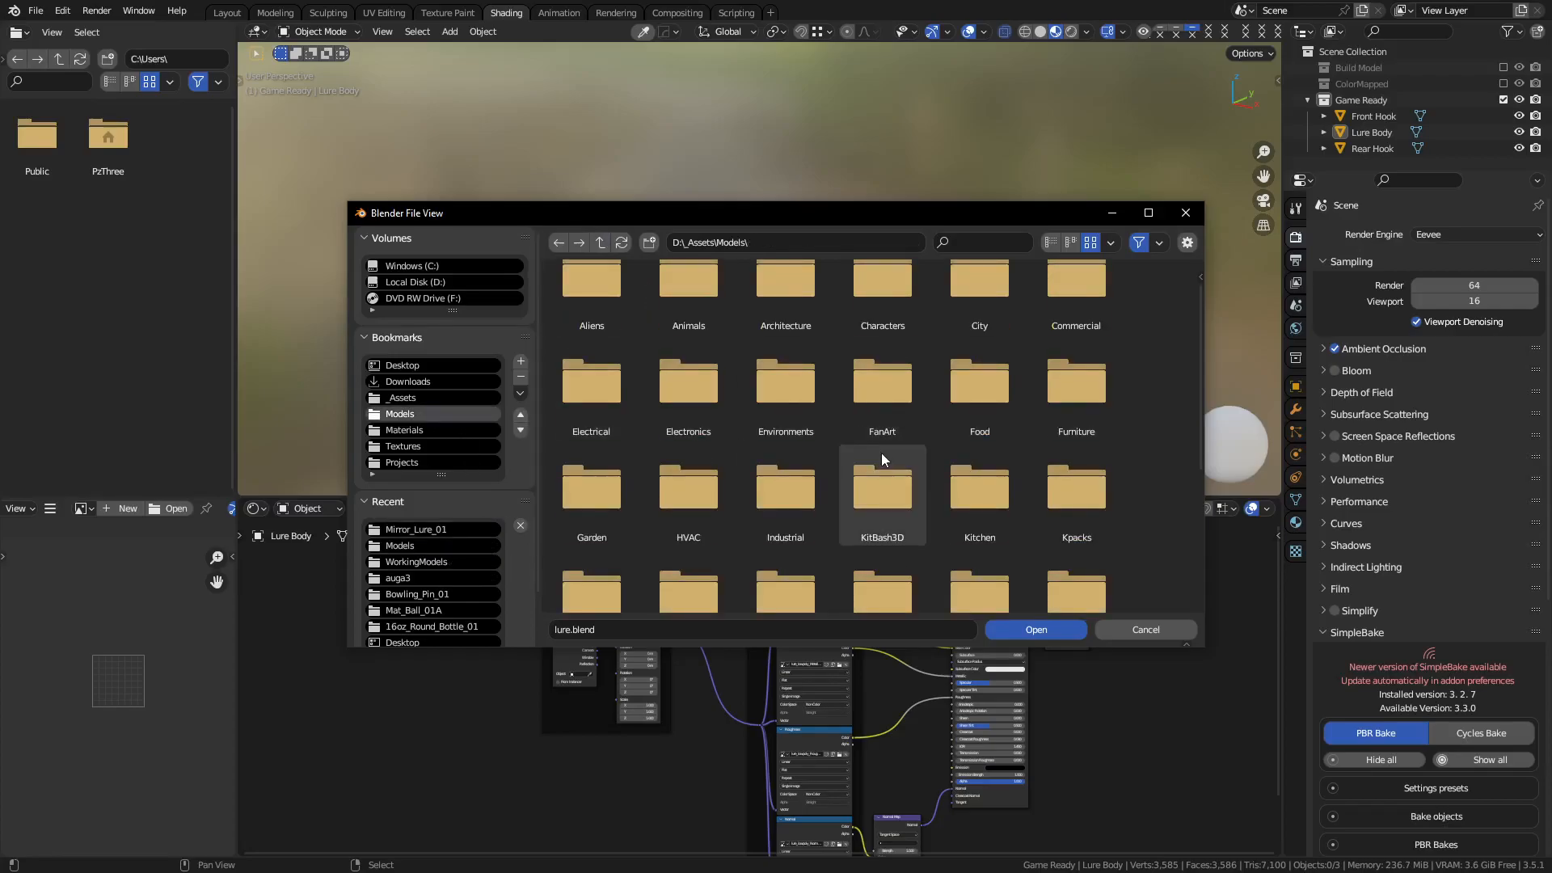
scroll(883, 458, "down", 4)
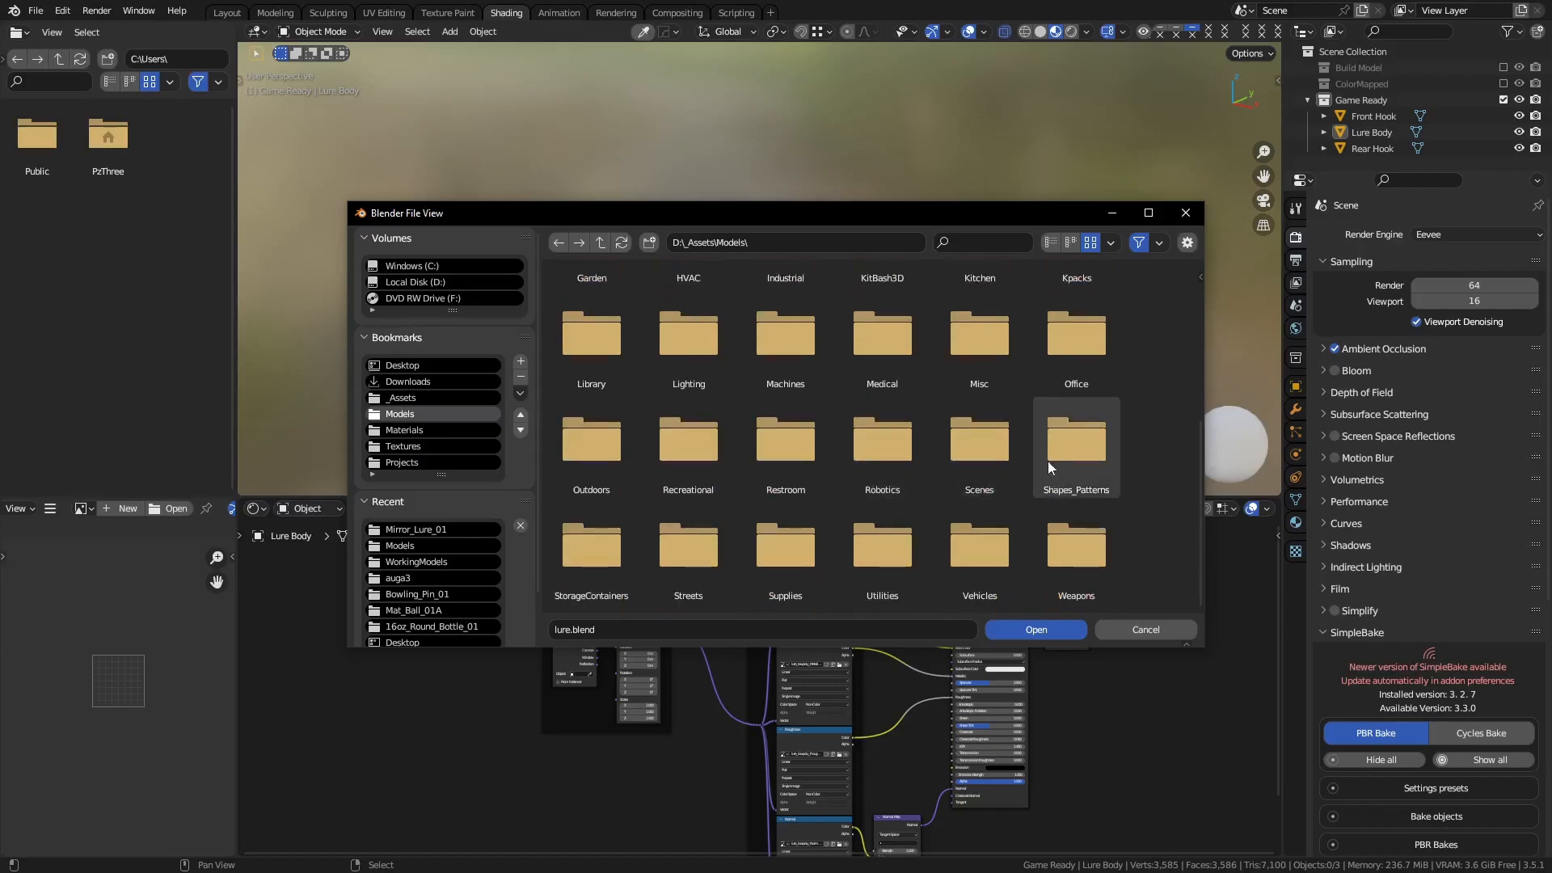
left_click(983, 372)
double_click(807, 334)
double_click(786, 309)
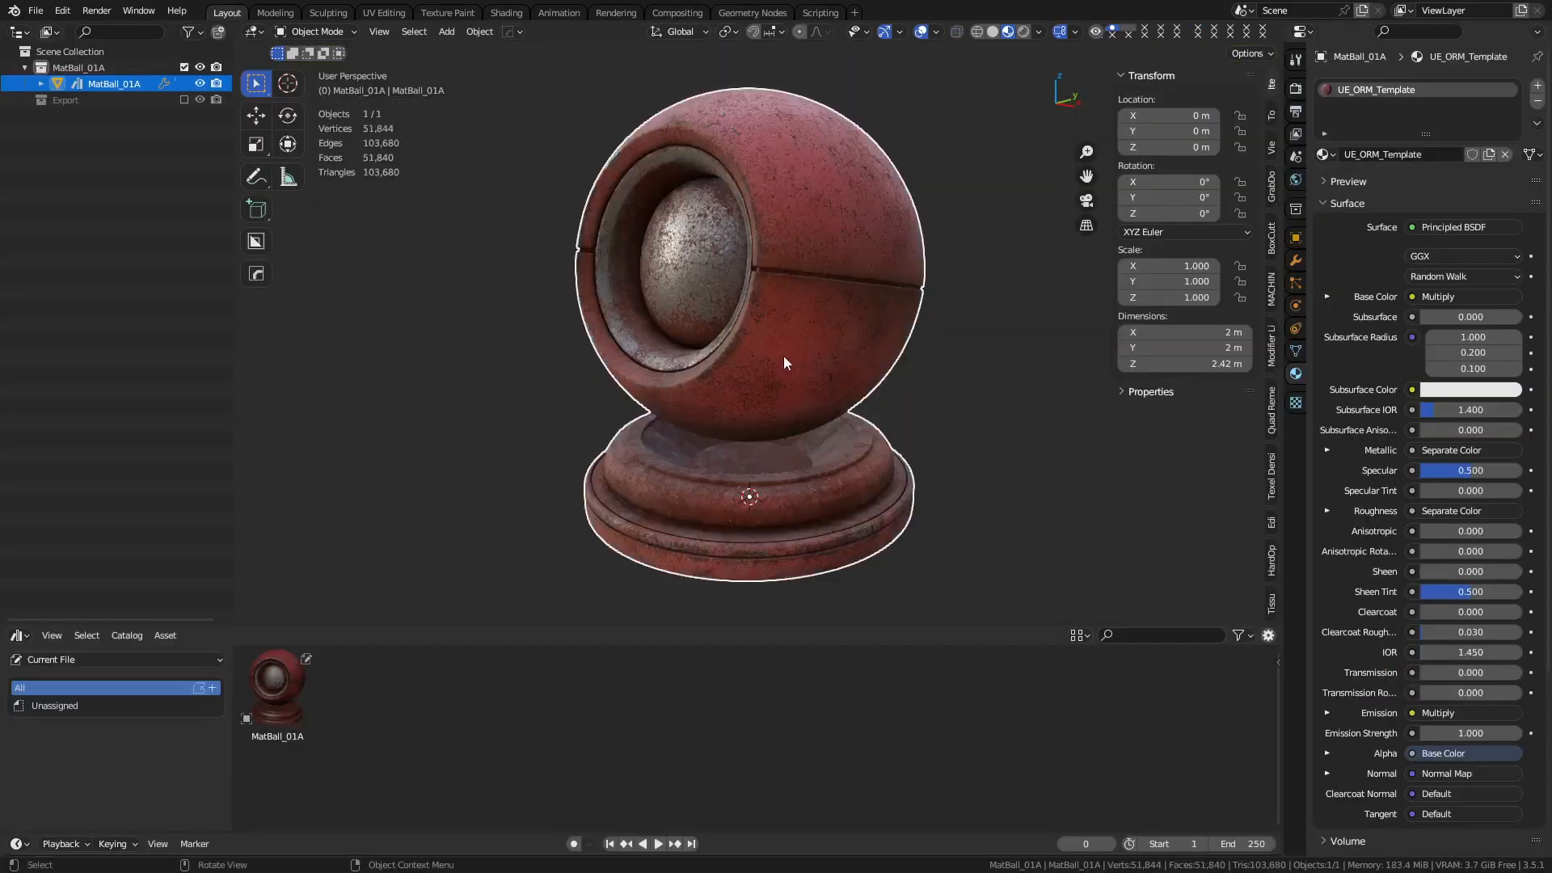
Look over the material ball, open its Shading workspace, and enlarge the UE_ORM_Template node editor.
middle_click_drag(865, 321, 623, 180)
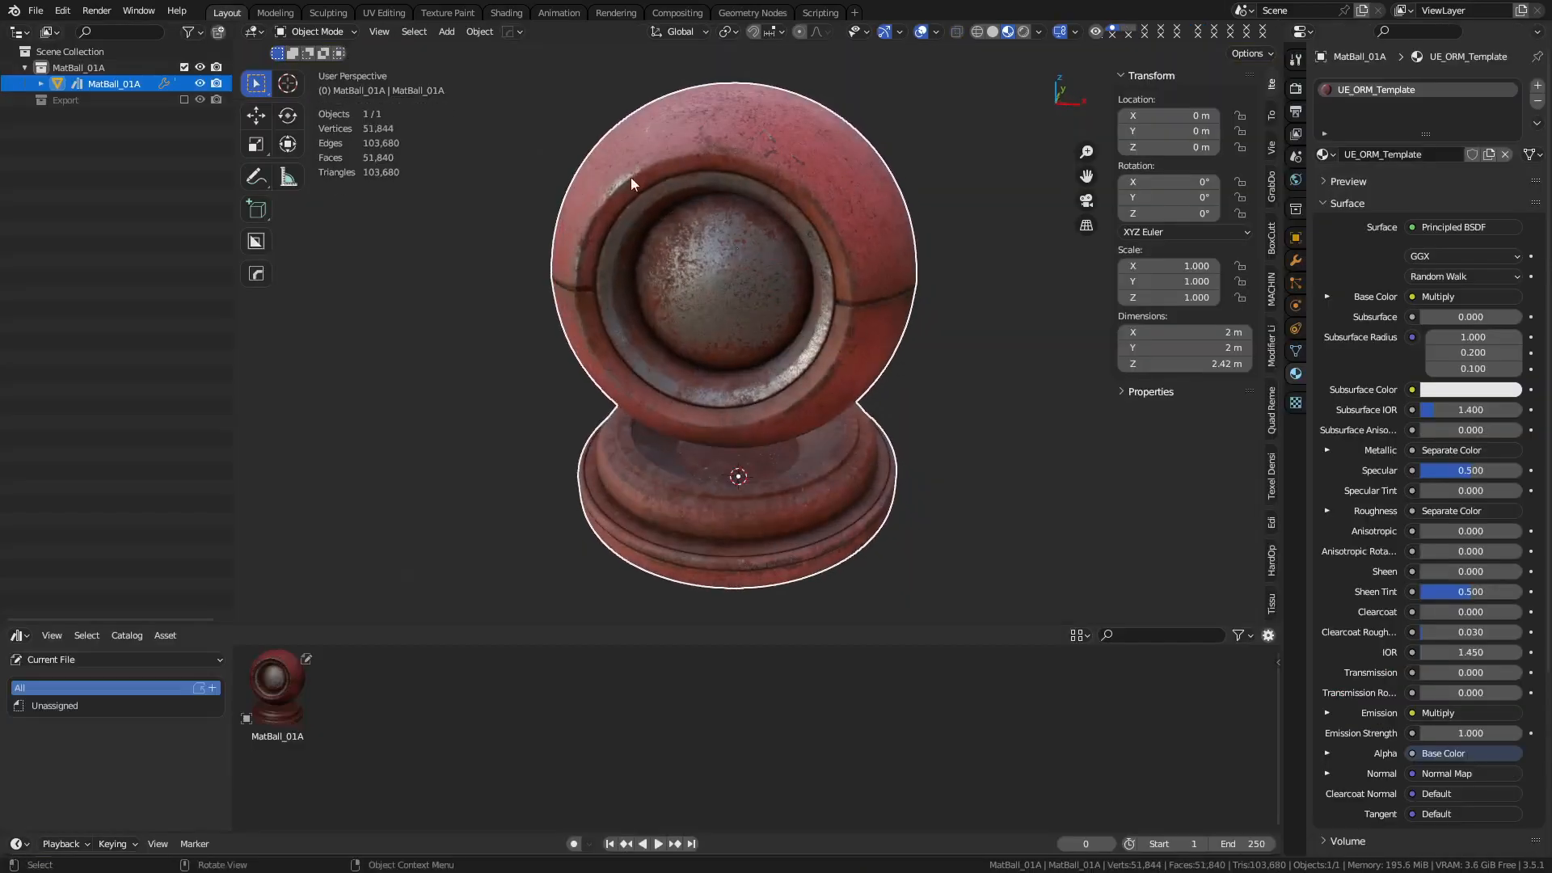
left_click(506, 13)
middle_click_drag(849, 453, 764, 270)
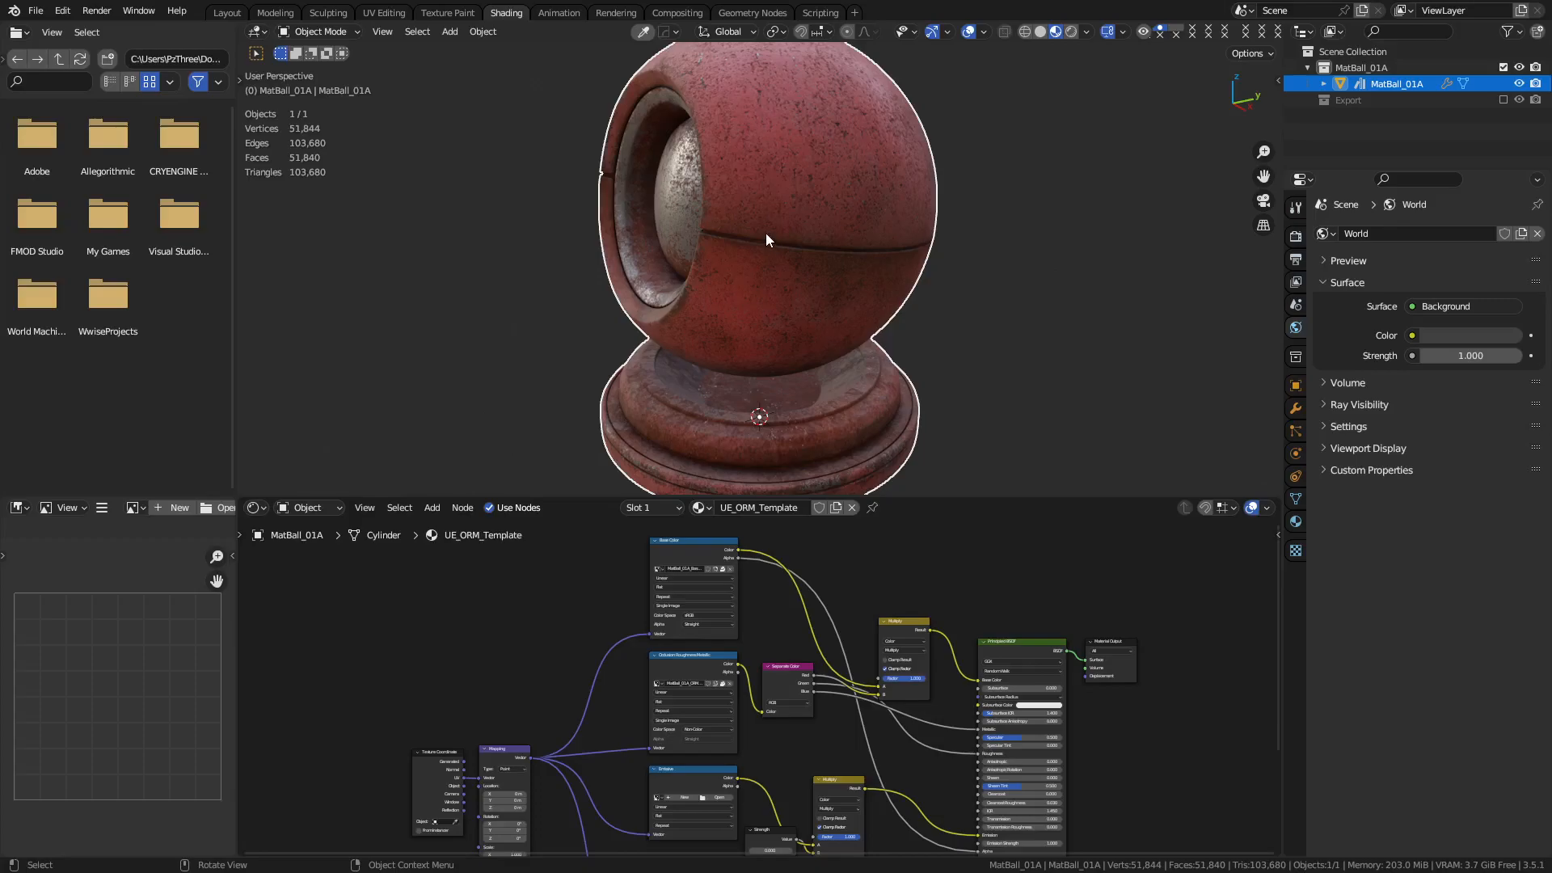
key("ctrl+space")
scroll(914, 571, "up", 4)
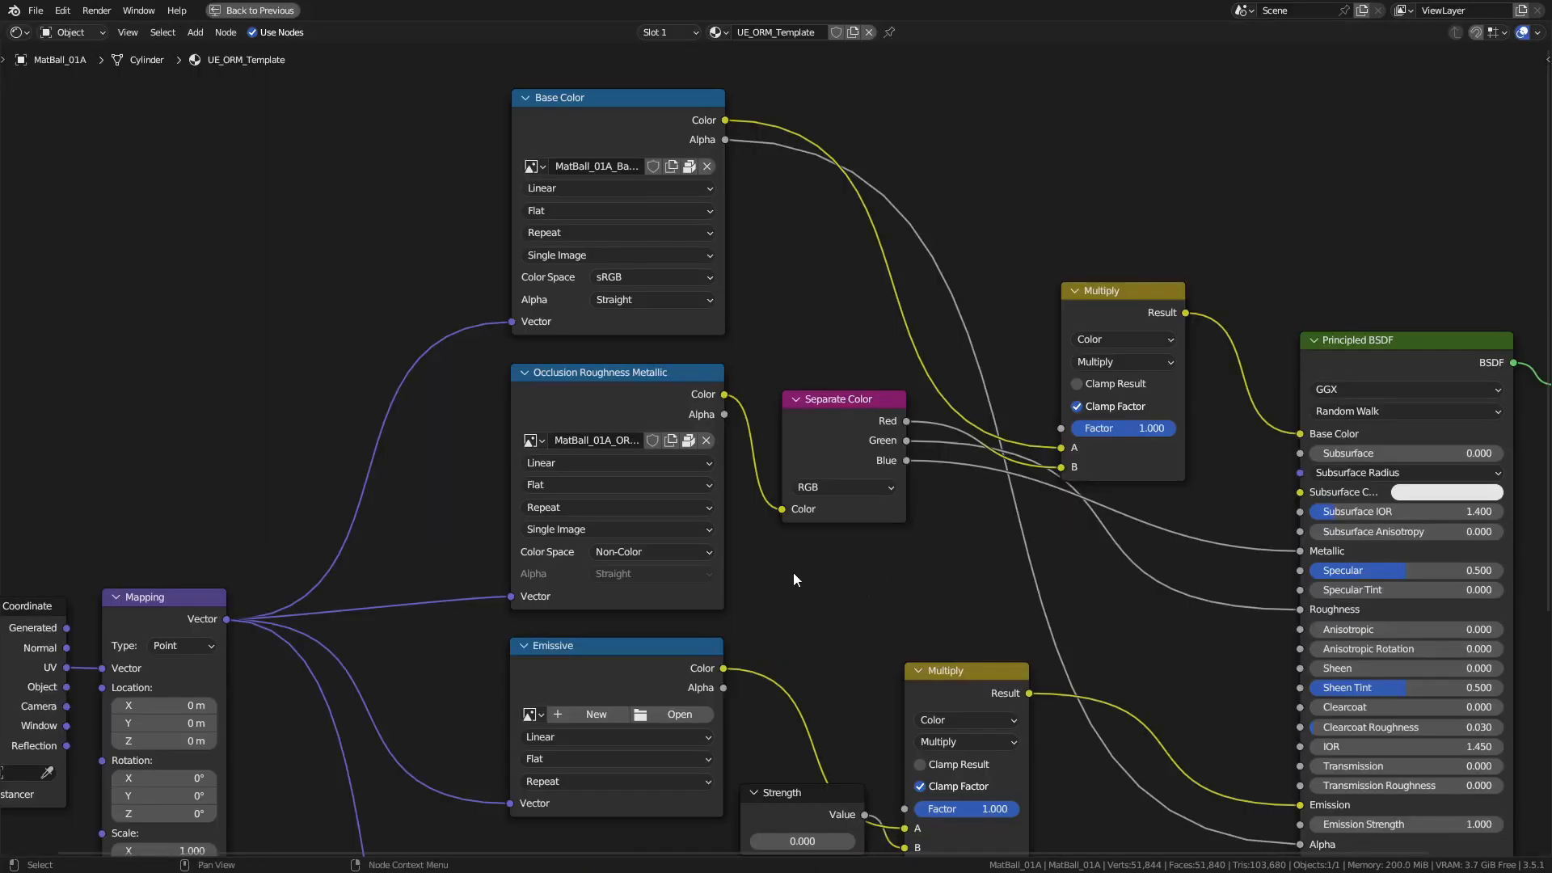
Examine the UE_ORM_Template graph, covering the Base Color, Occlusion Roughness Metallic, Emissive and Normal DirectX textures and their links to the Principled BSDF.
middle_click_drag(800, 577, 877, 652)
left_click_drag(697, 161, 701, 142)
left_click_drag(689, 435, 684, 430)
middle_click_drag(842, 654, 851, 270)
left_click_drag(700, 330, 686, 343)
middle_click_drag(729, 549, 681, 385)
left_click_drag(649, 442, 591, 451)
middle_click_drag(1260, 590, 1047, 698)
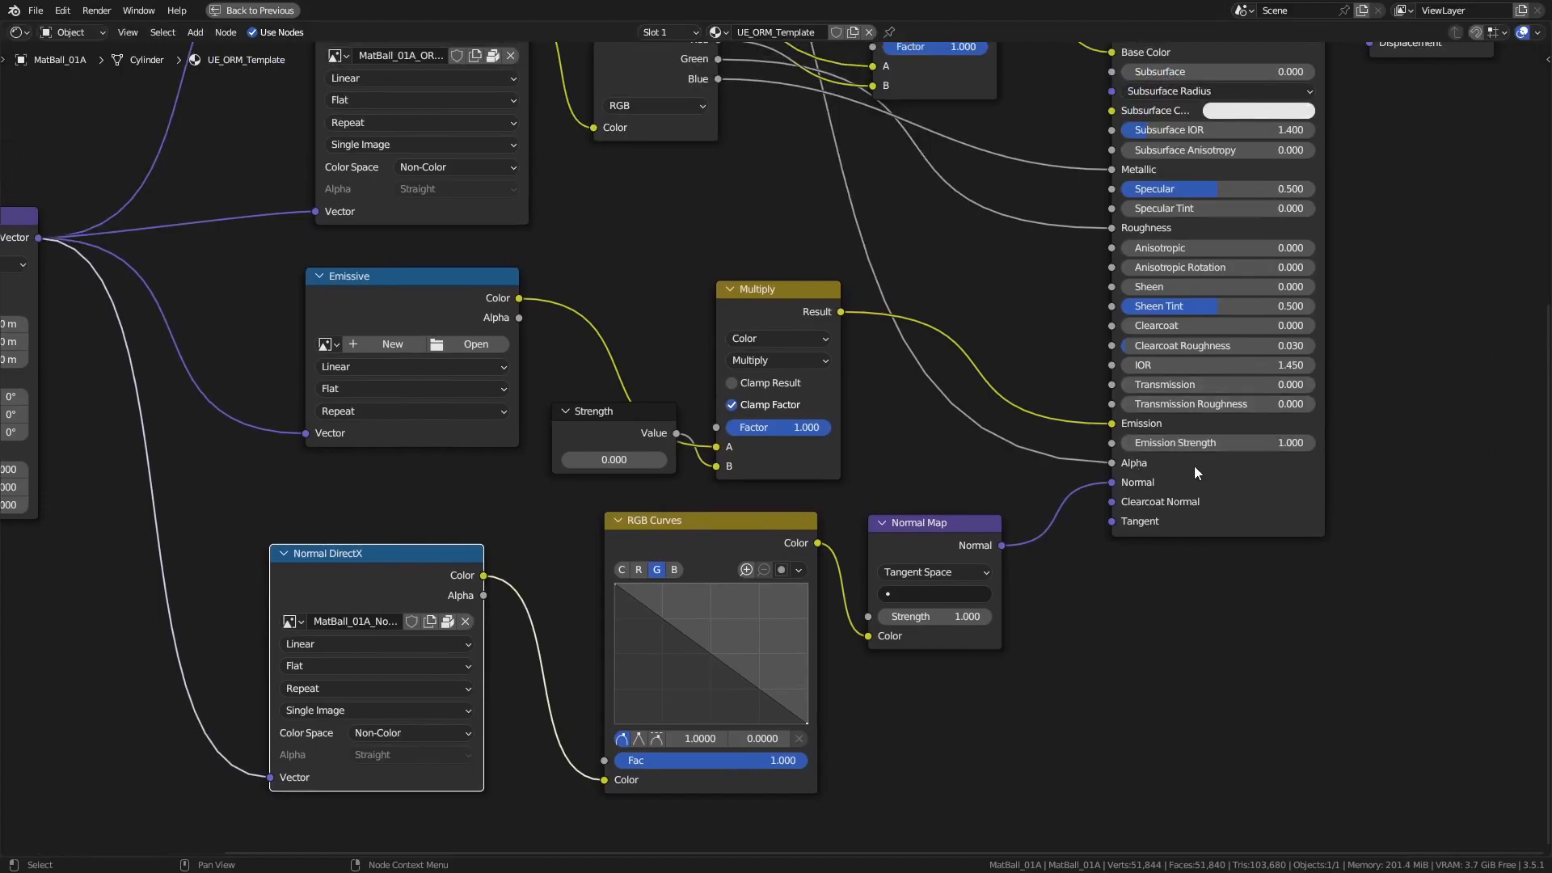
middle_click_drag(929, 713, 1041, 630)
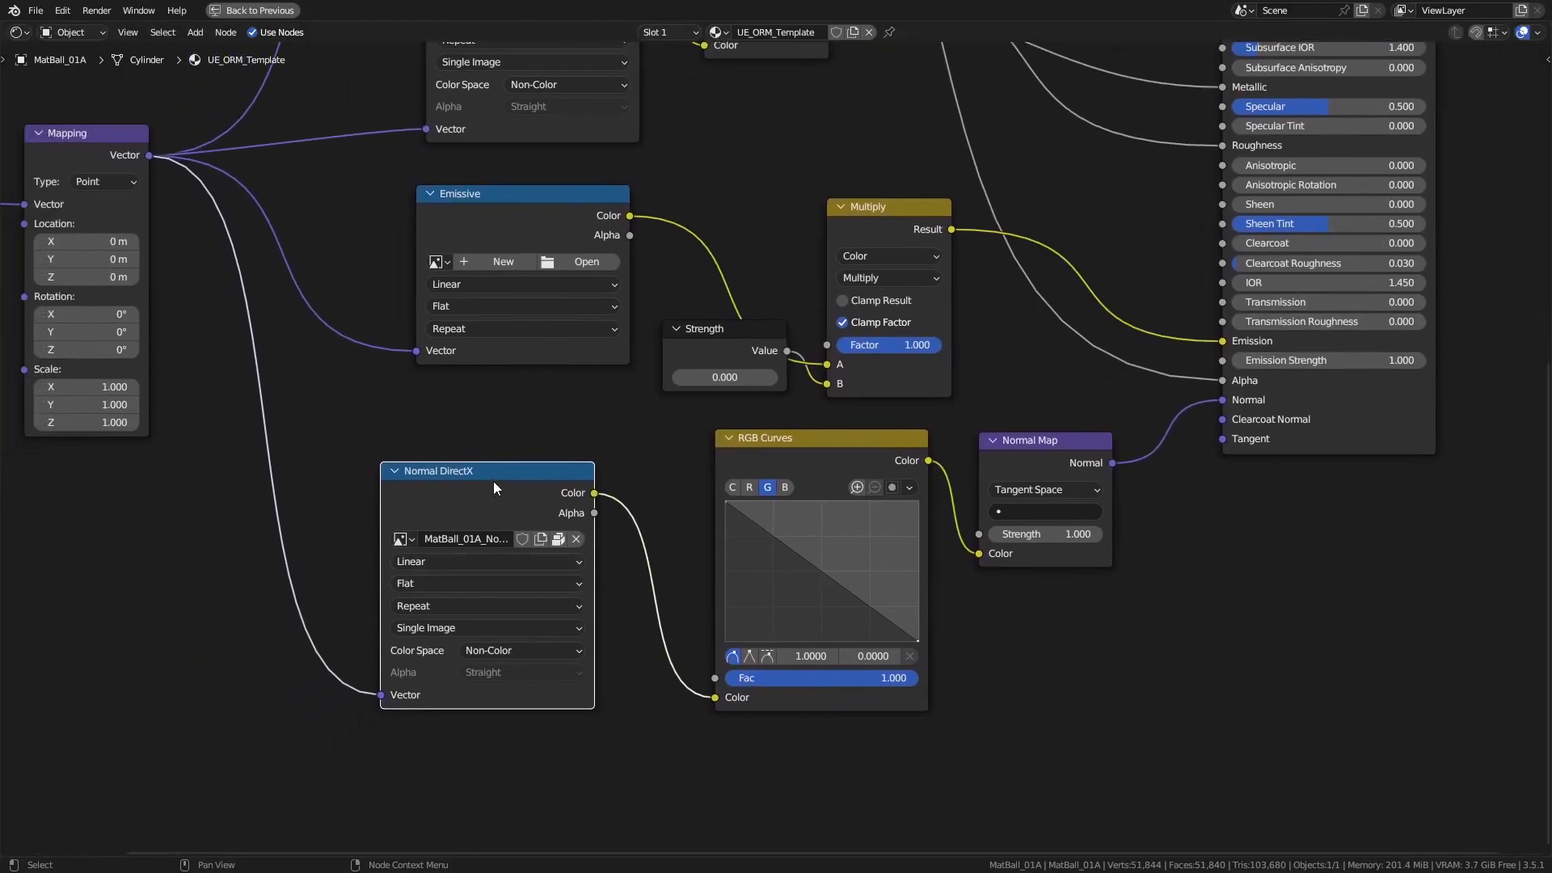
left_click_drag(493, 483, 495, 480)
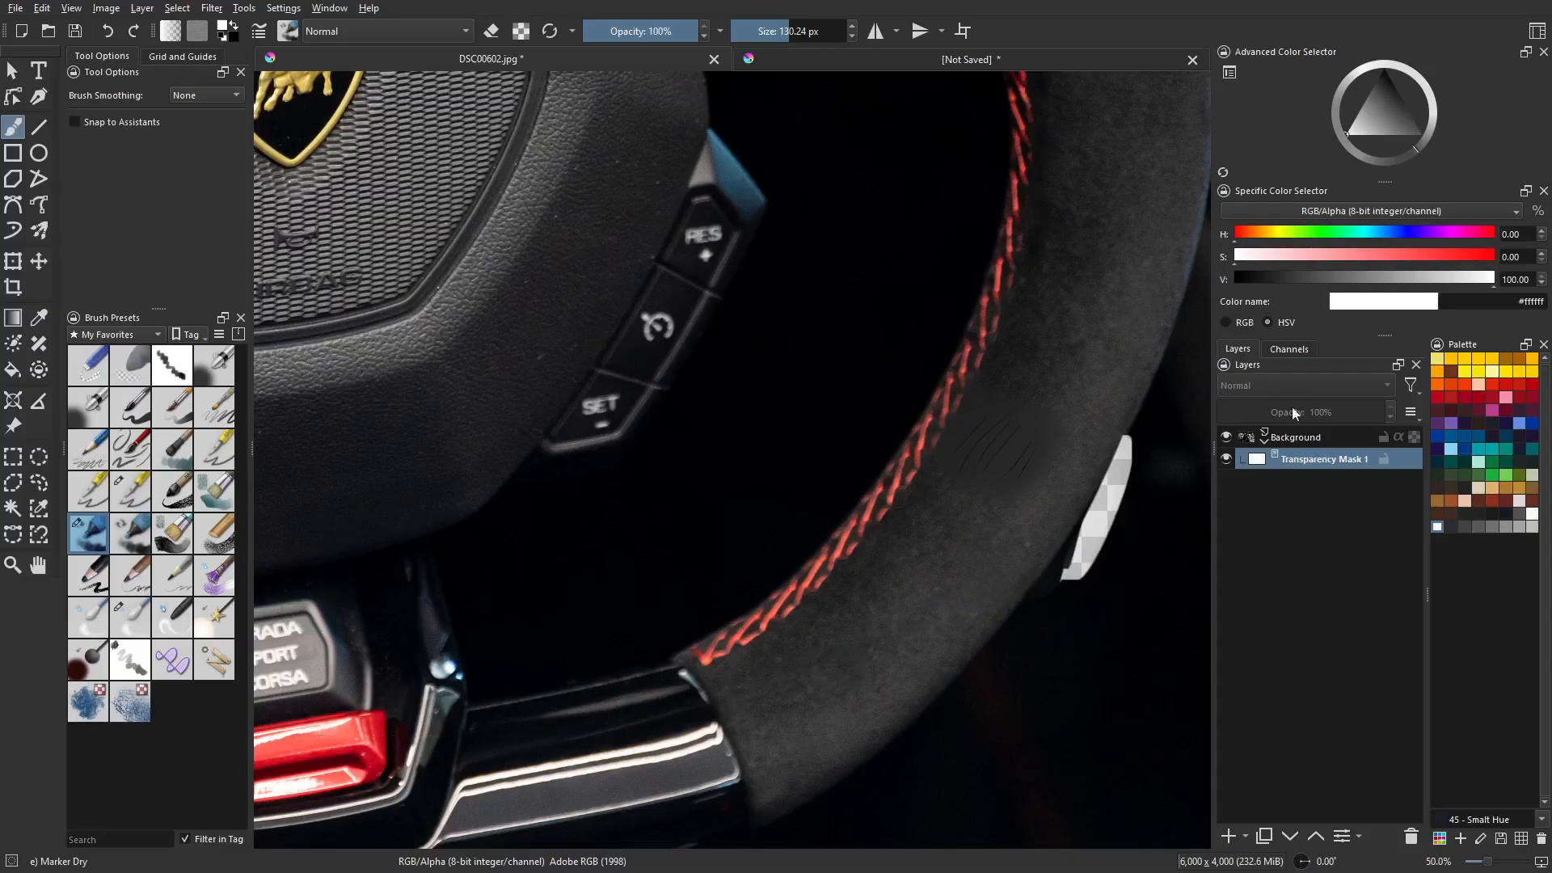
Switch to Krita, pick the Green channel of the steering wheel photo, try inverting the image, and undo the inversion.
left_click(1289, 350)
left_click(1283, 433)
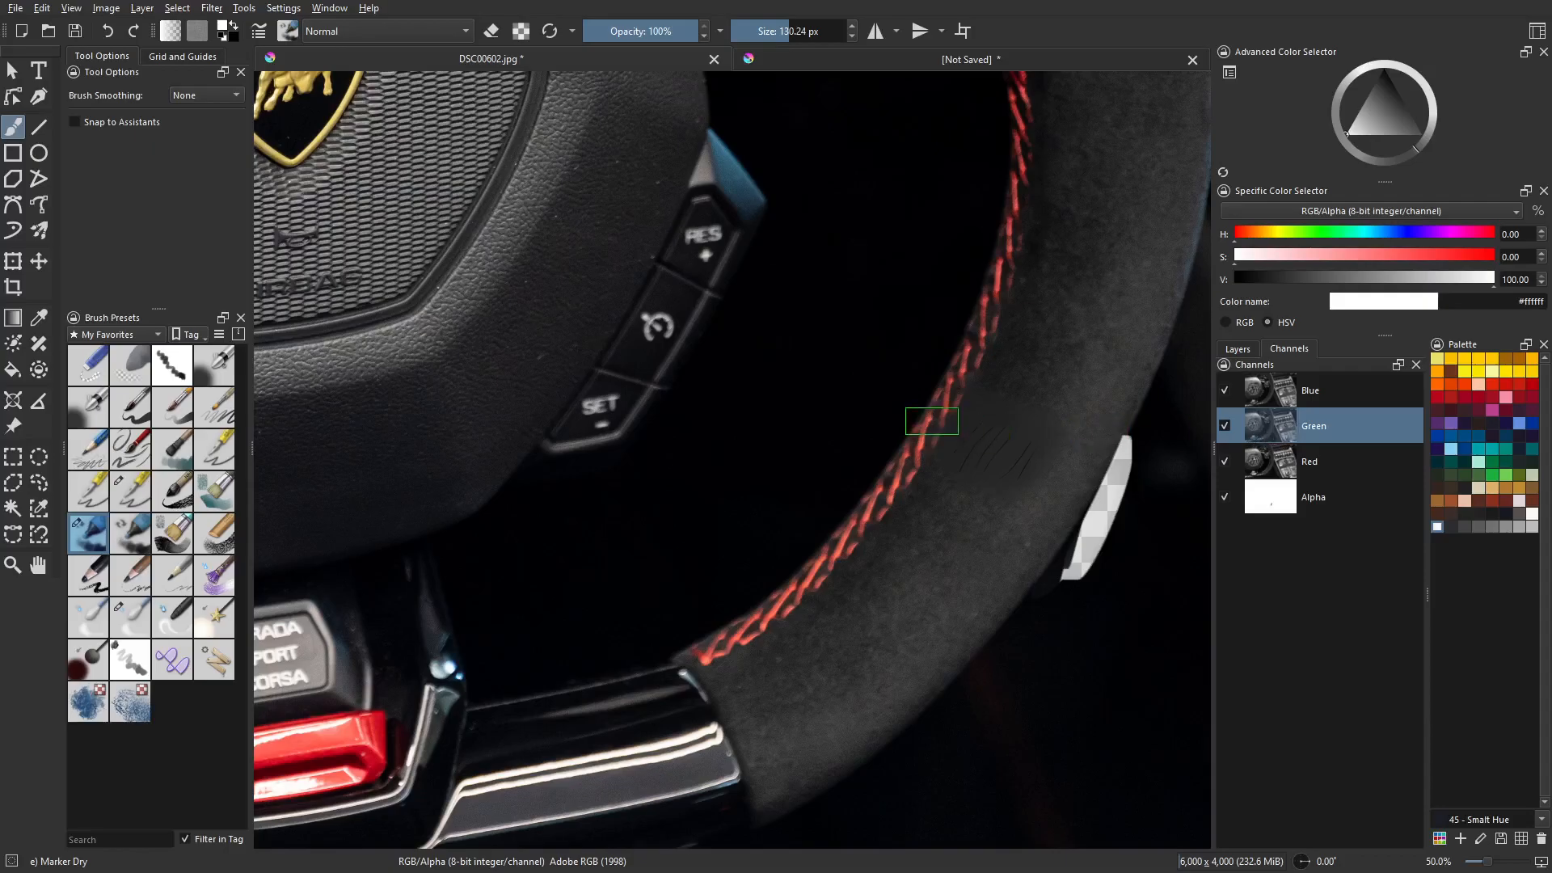
scroll(956, 436, "down", 5)
scroll(956, 437, "up", 2)
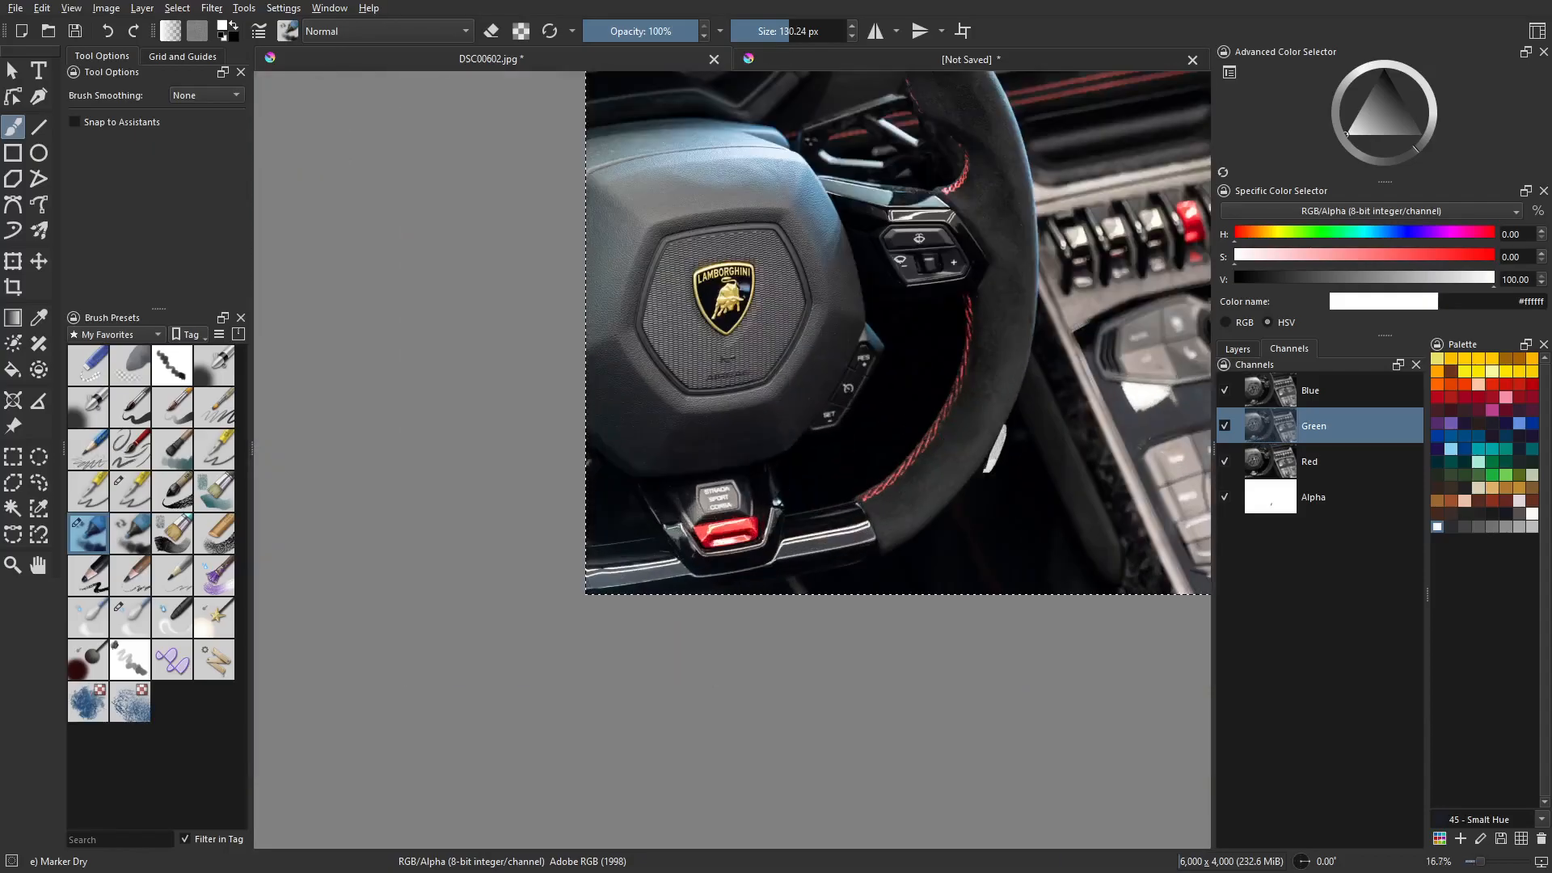
key("ctrl+i")
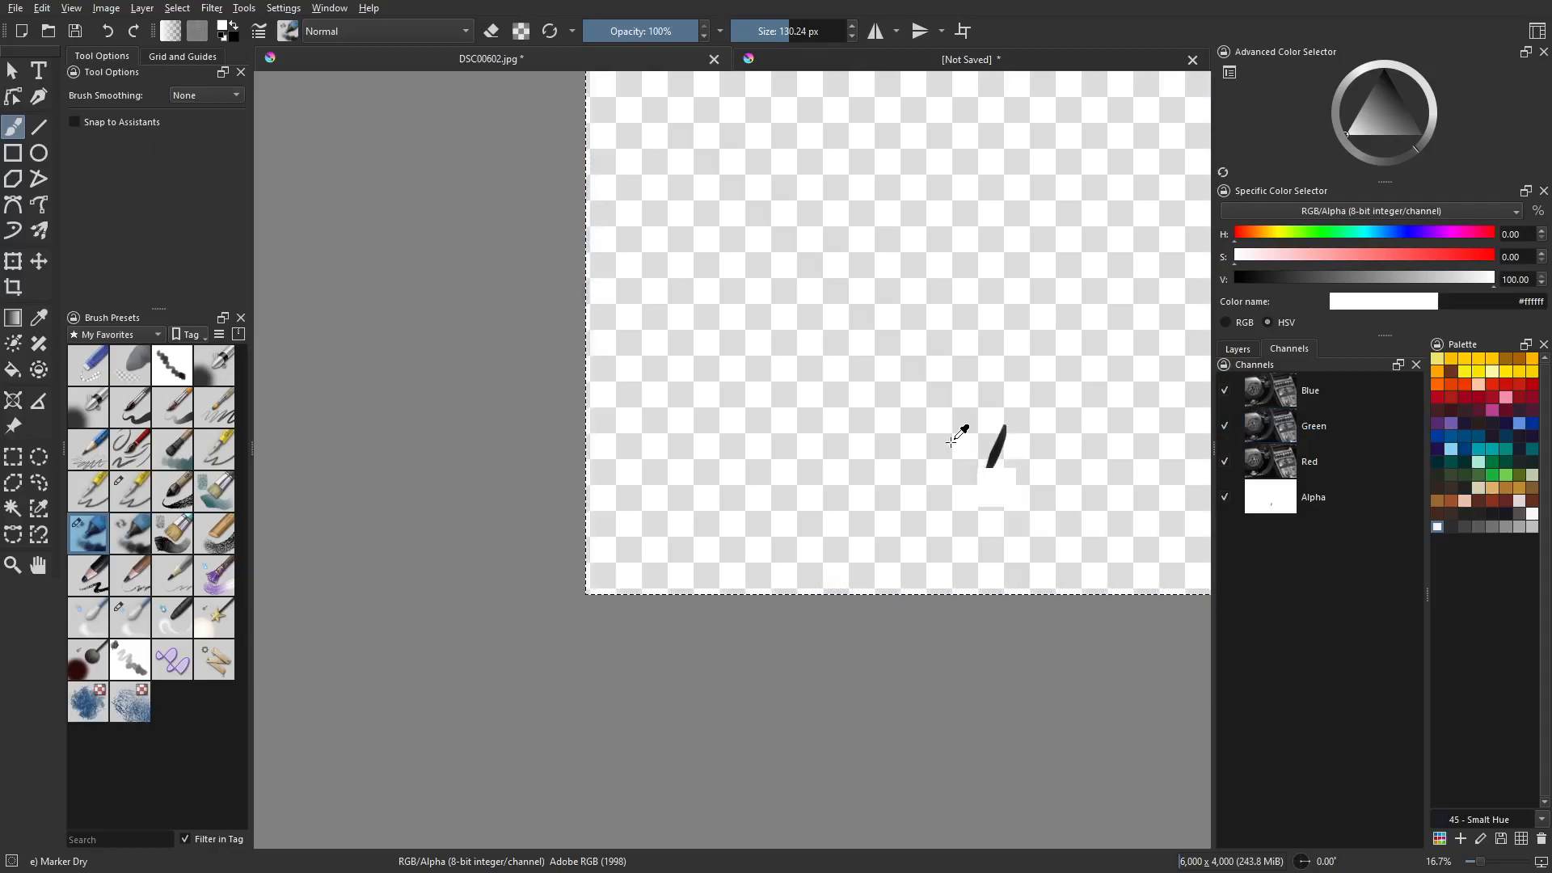
key("ctrl+z")
Select the Background layer of the steering wheel photo, invert its colours, and revert the inversion.
left_click(1244, 349)
left_click(1292, 434)
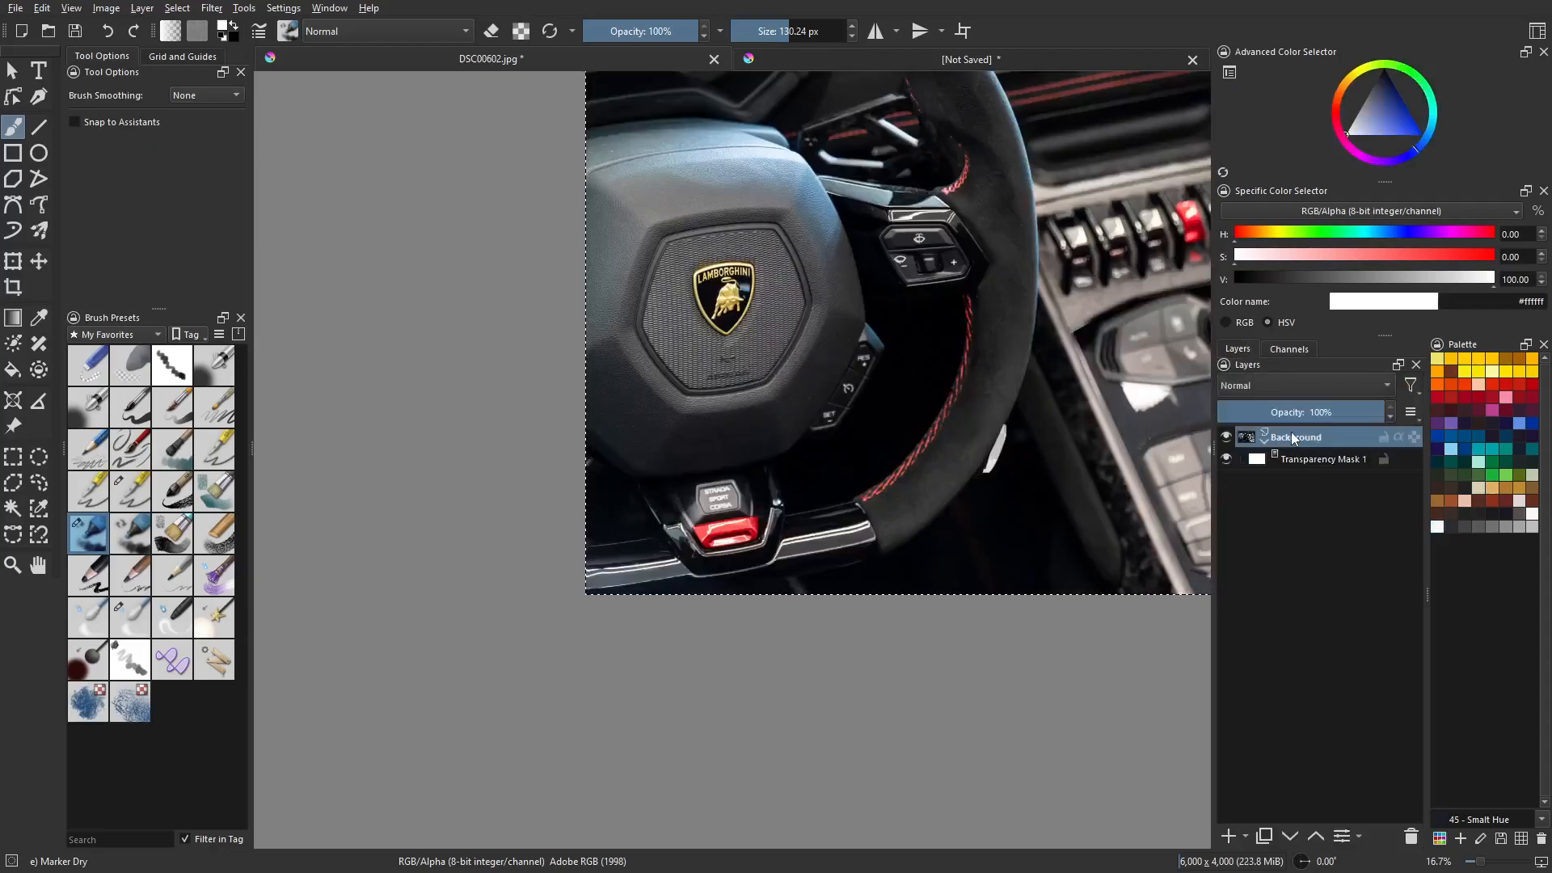
key("ctrl+i")
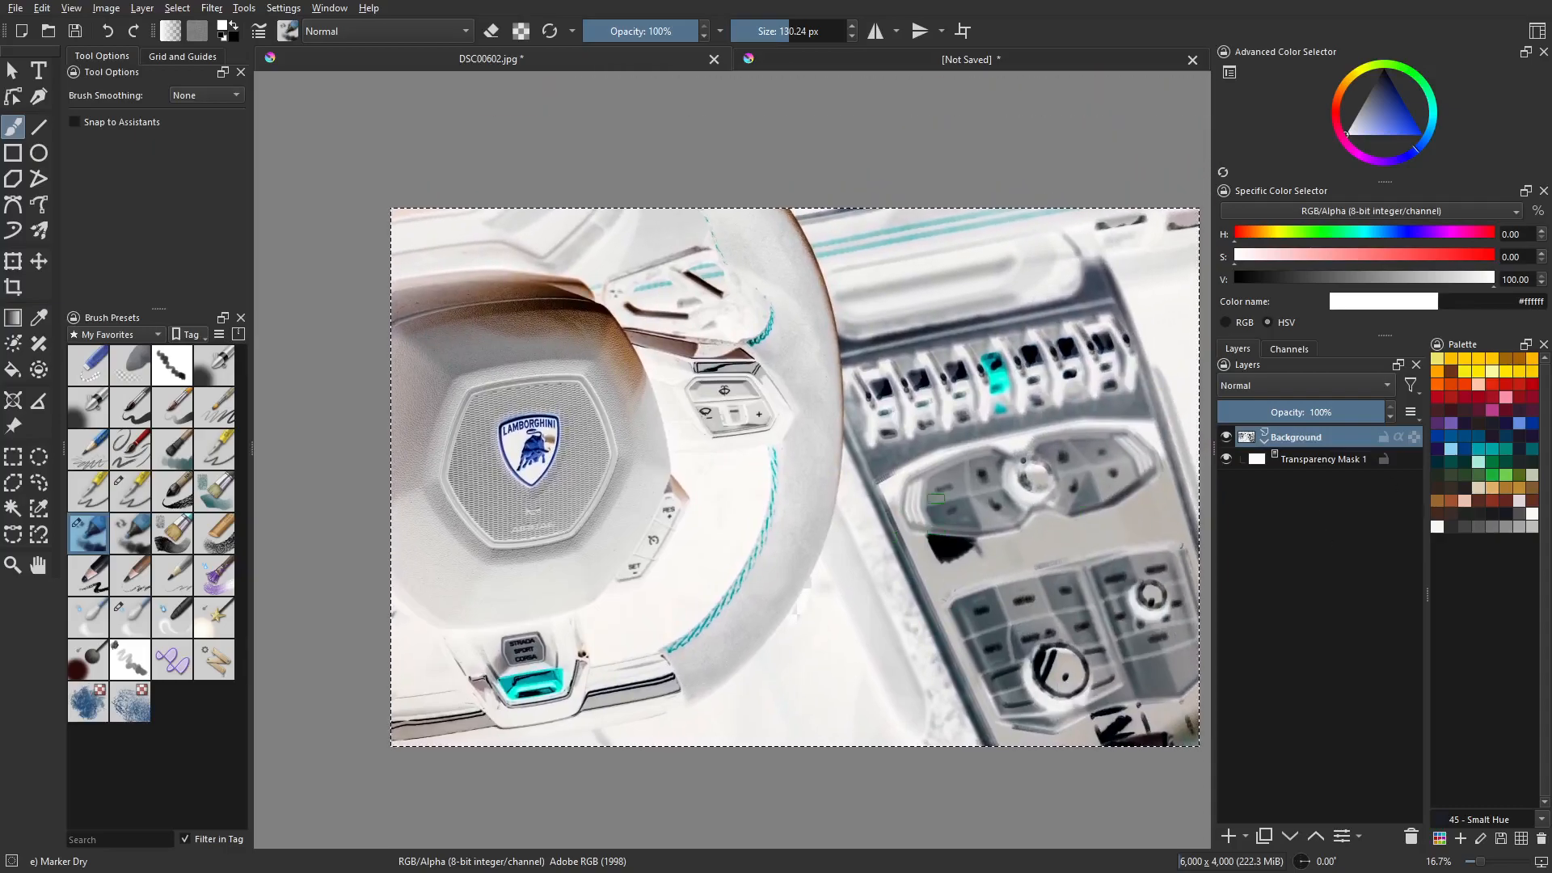
key("ctrl+i")
Desaturate the photo with the Lightness method, try inverting the greyscale result, and revert the inversion.
key("ctrl+shift+u")
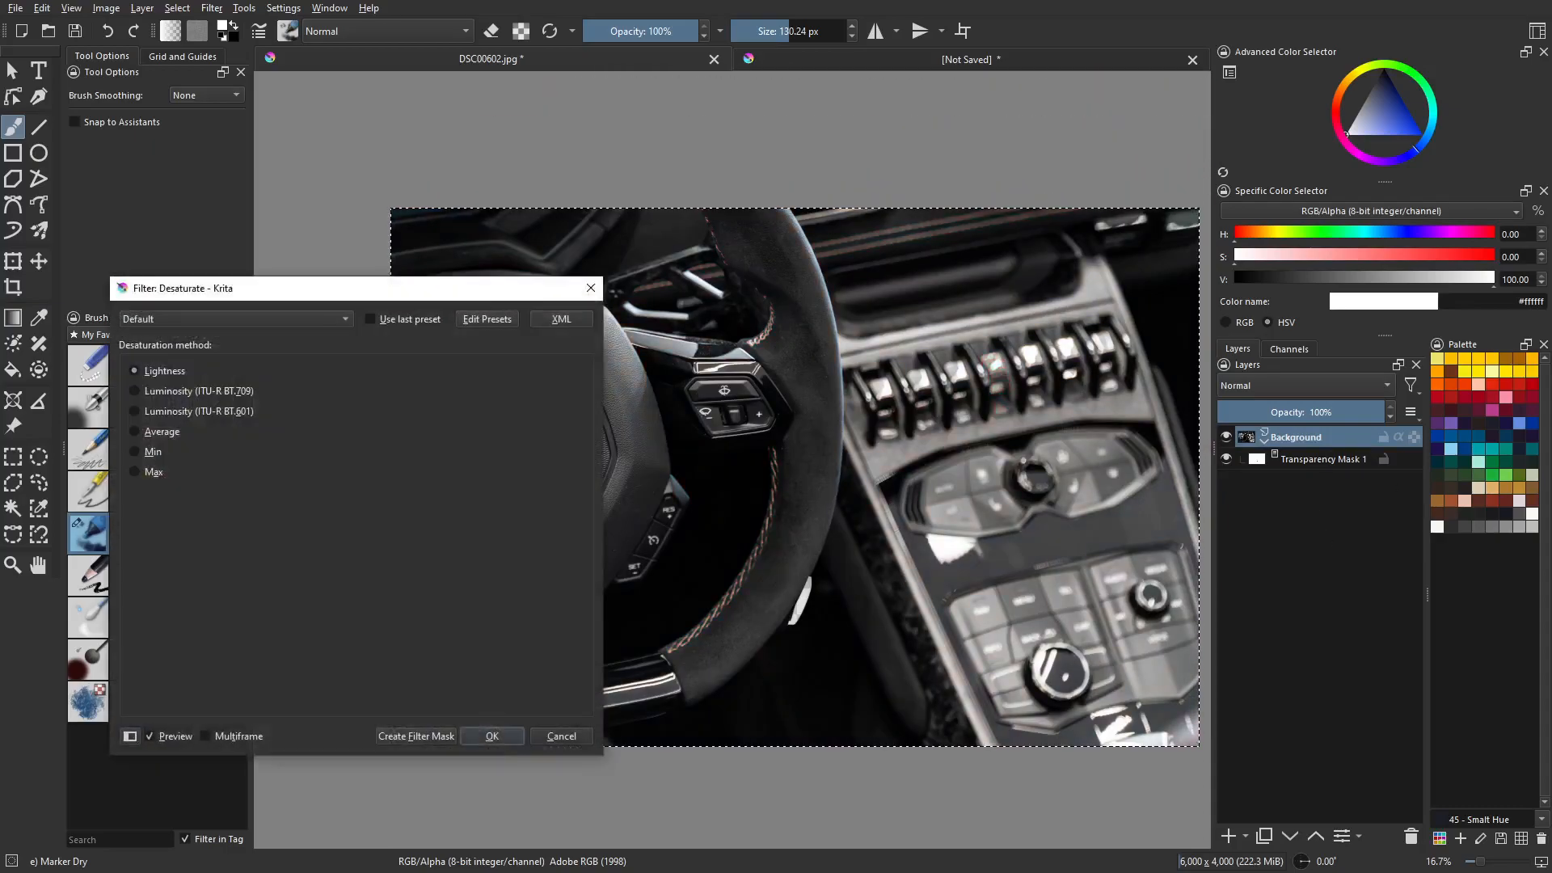
left_click(492, 735)
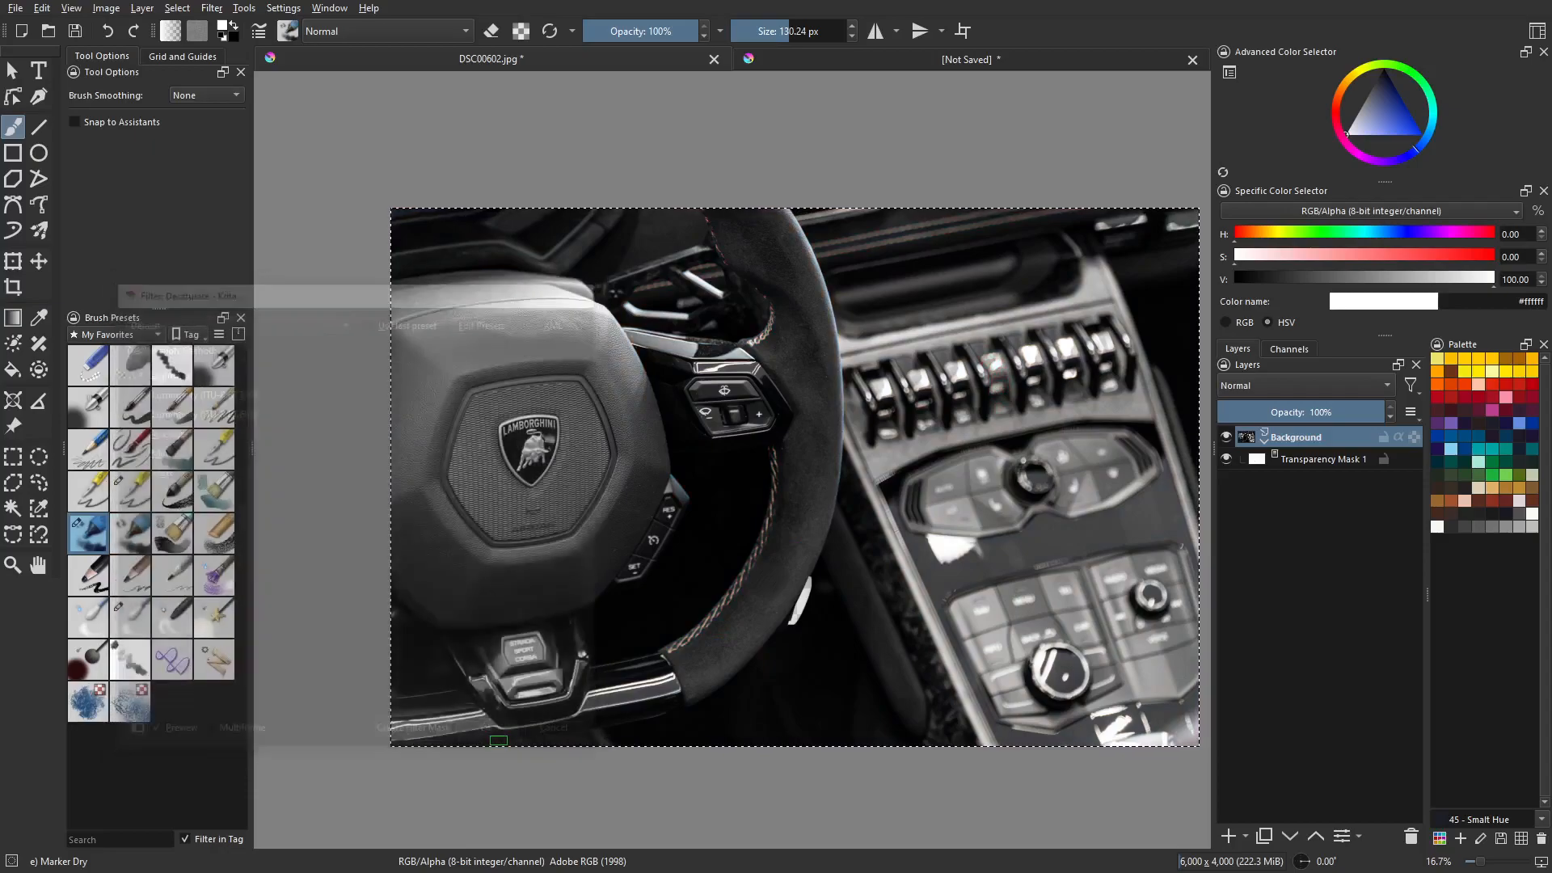
key("ctrl+i")
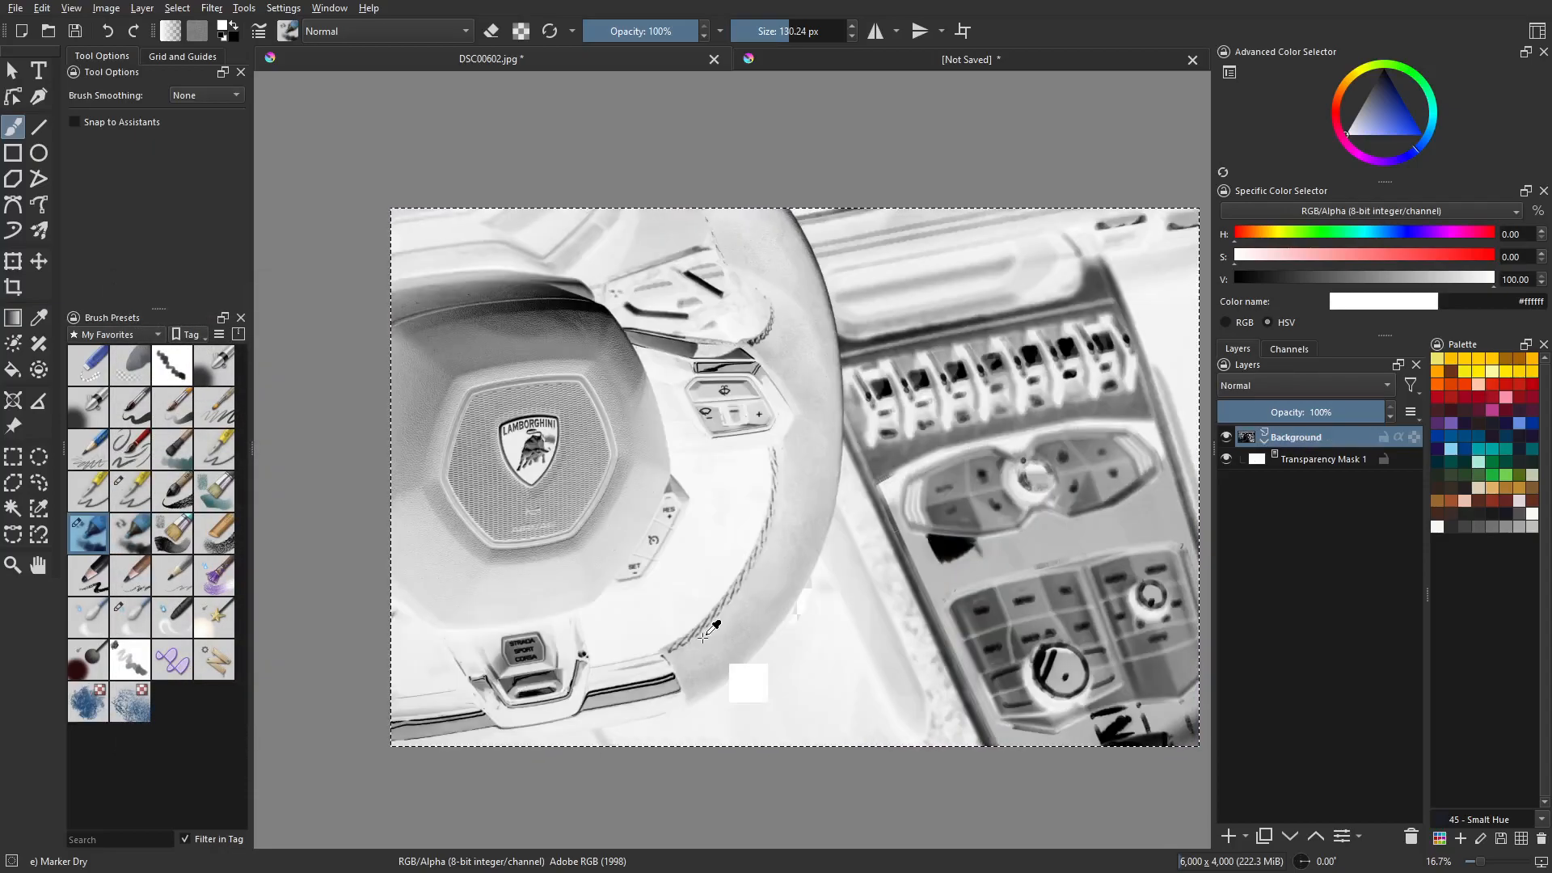
key("ctrl+i")
Switch back to Blender and turn the RGB Curves node's green curve into a rising, non-inverted diagonal.
key("Tab")
key("Tab")
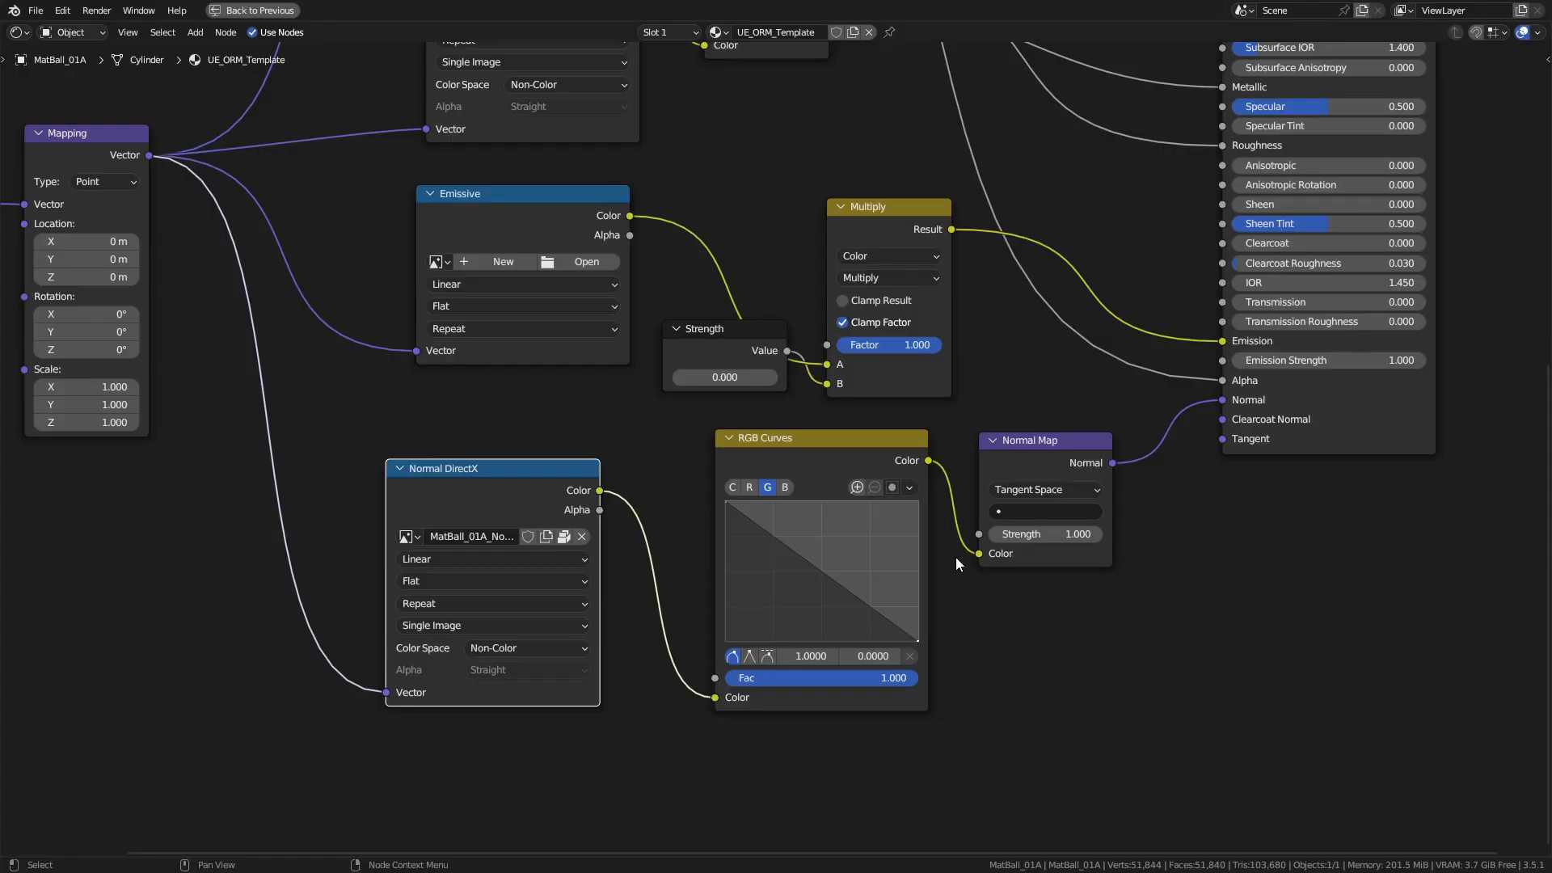
left_click_drag(818, 446, 806, 448)
scroll(752, 506, "up", 2)
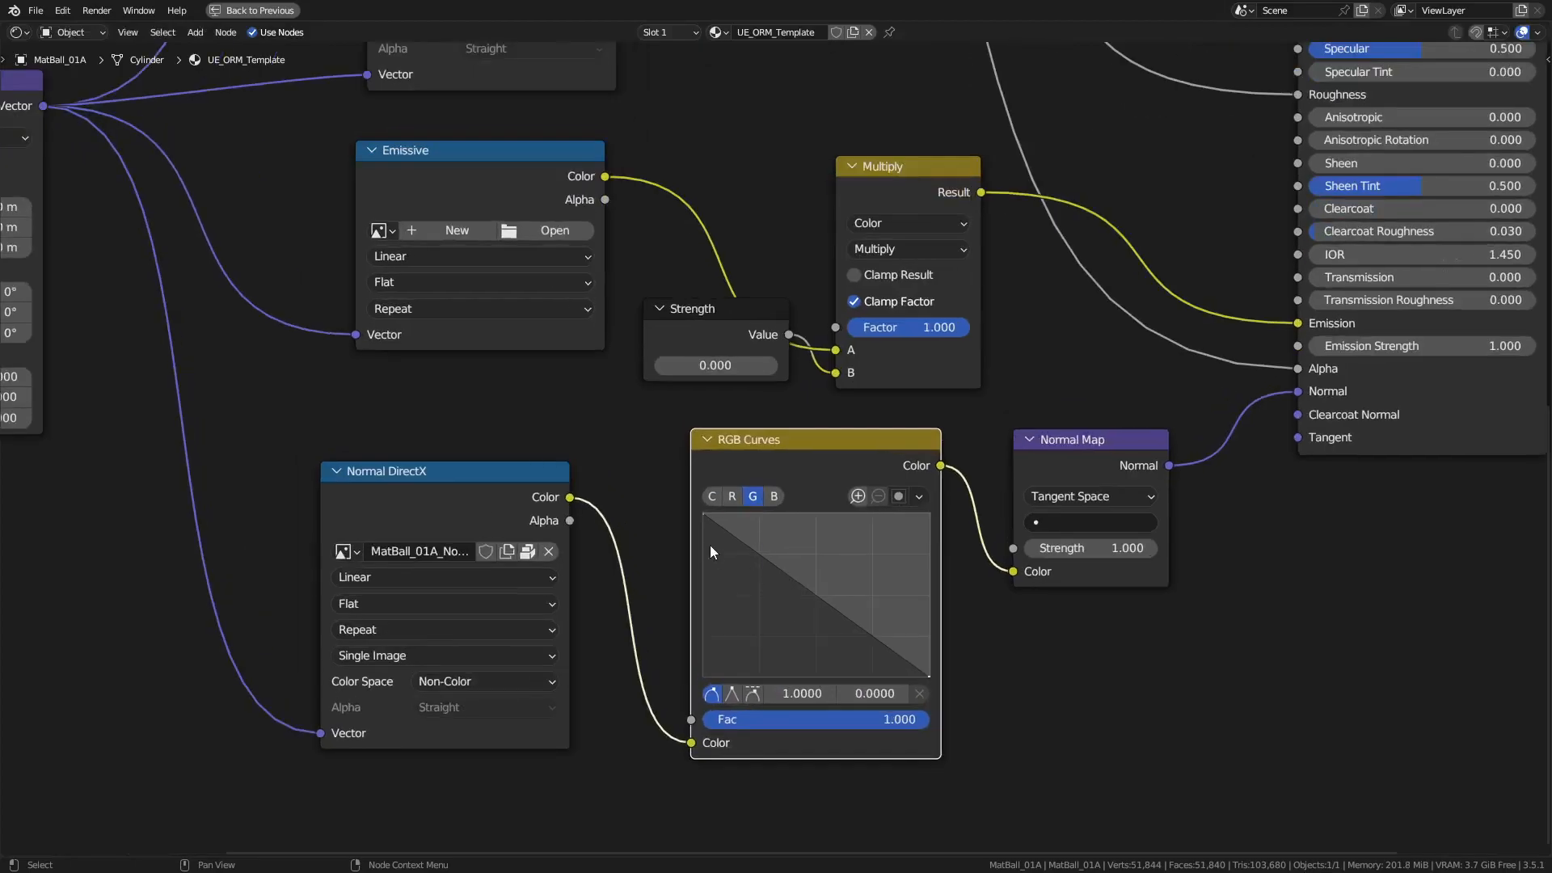
left_click_drag(704, 515, 705, 676)
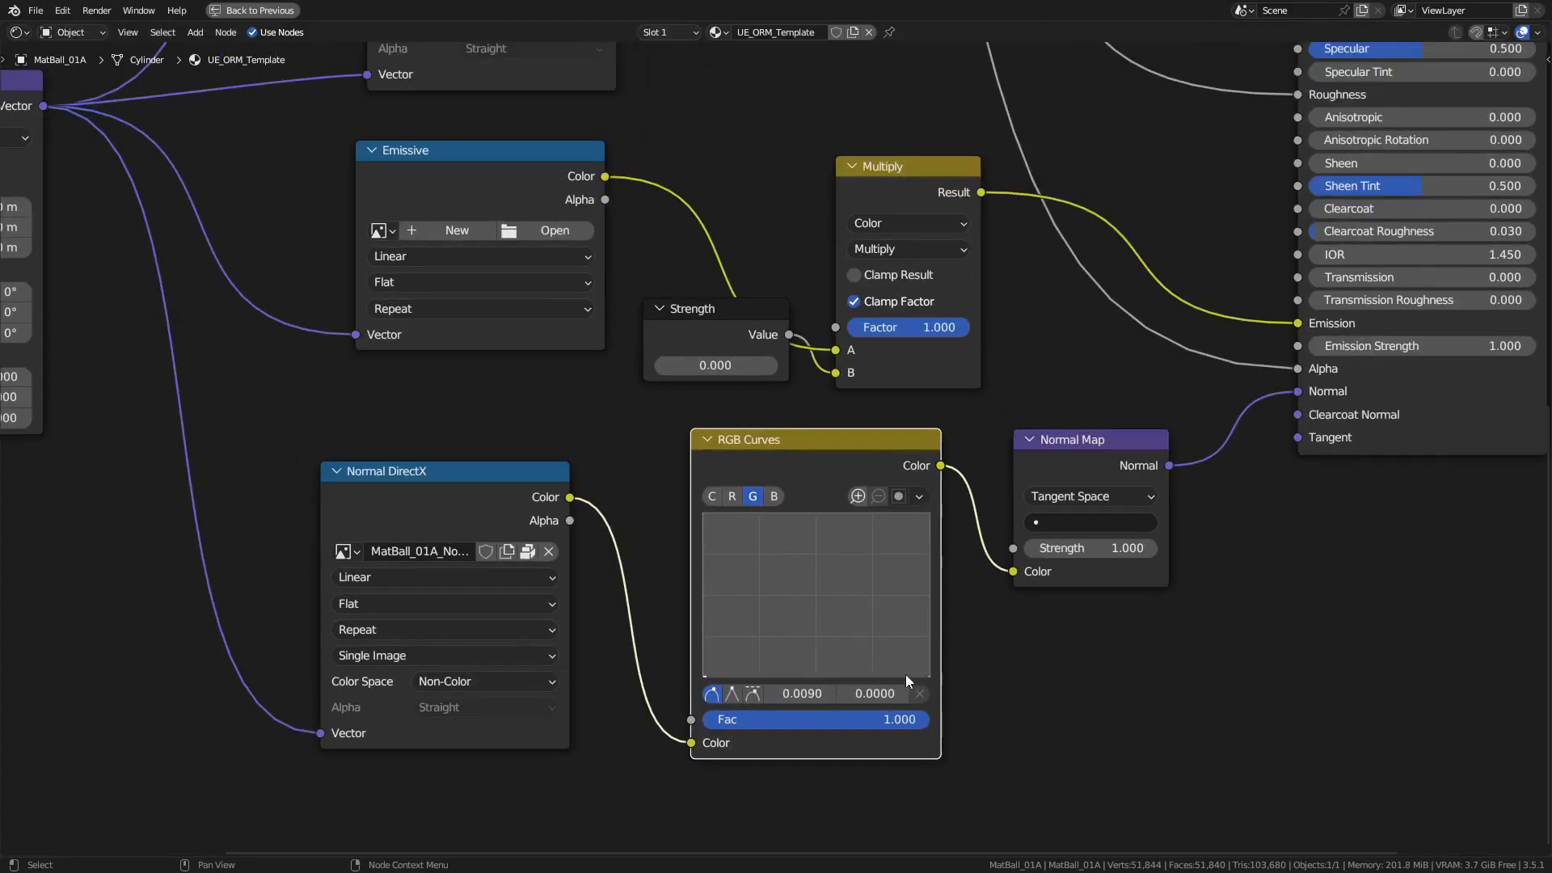
mouse_move(928, 677)
left_mouse_down()
mouse_move(932, 558)
mouse_move(949, 555)
left_mouse_up()
Restore the full Shading layout and examine the lighting on the material ball and its base with the non-inverted green curve.
key("ctrl+space")
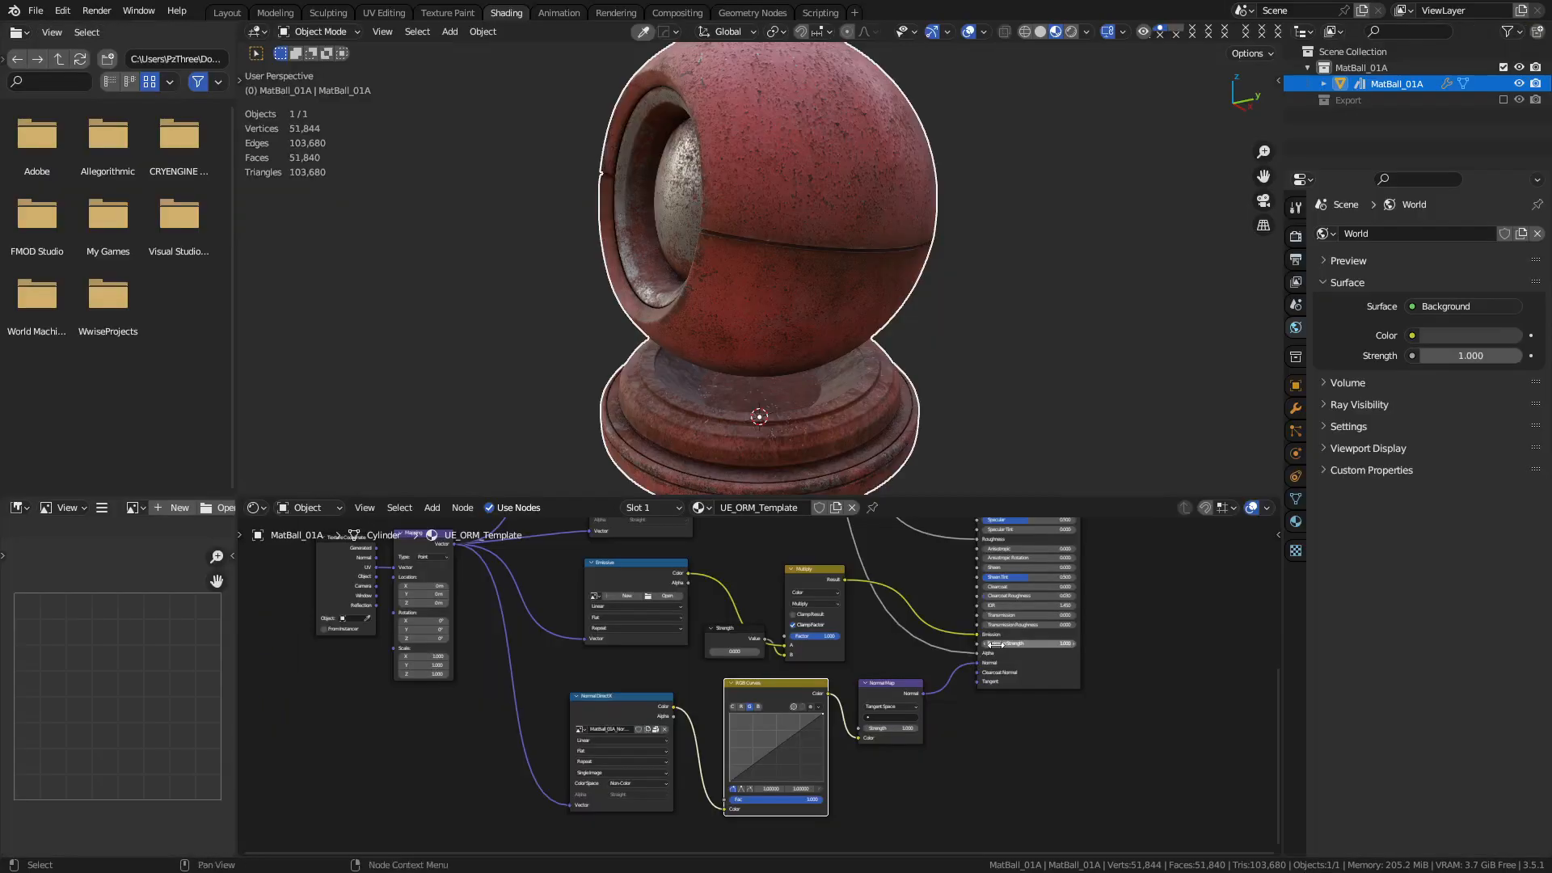
middle_click_drag(817, 366, 982, 299, "alt")
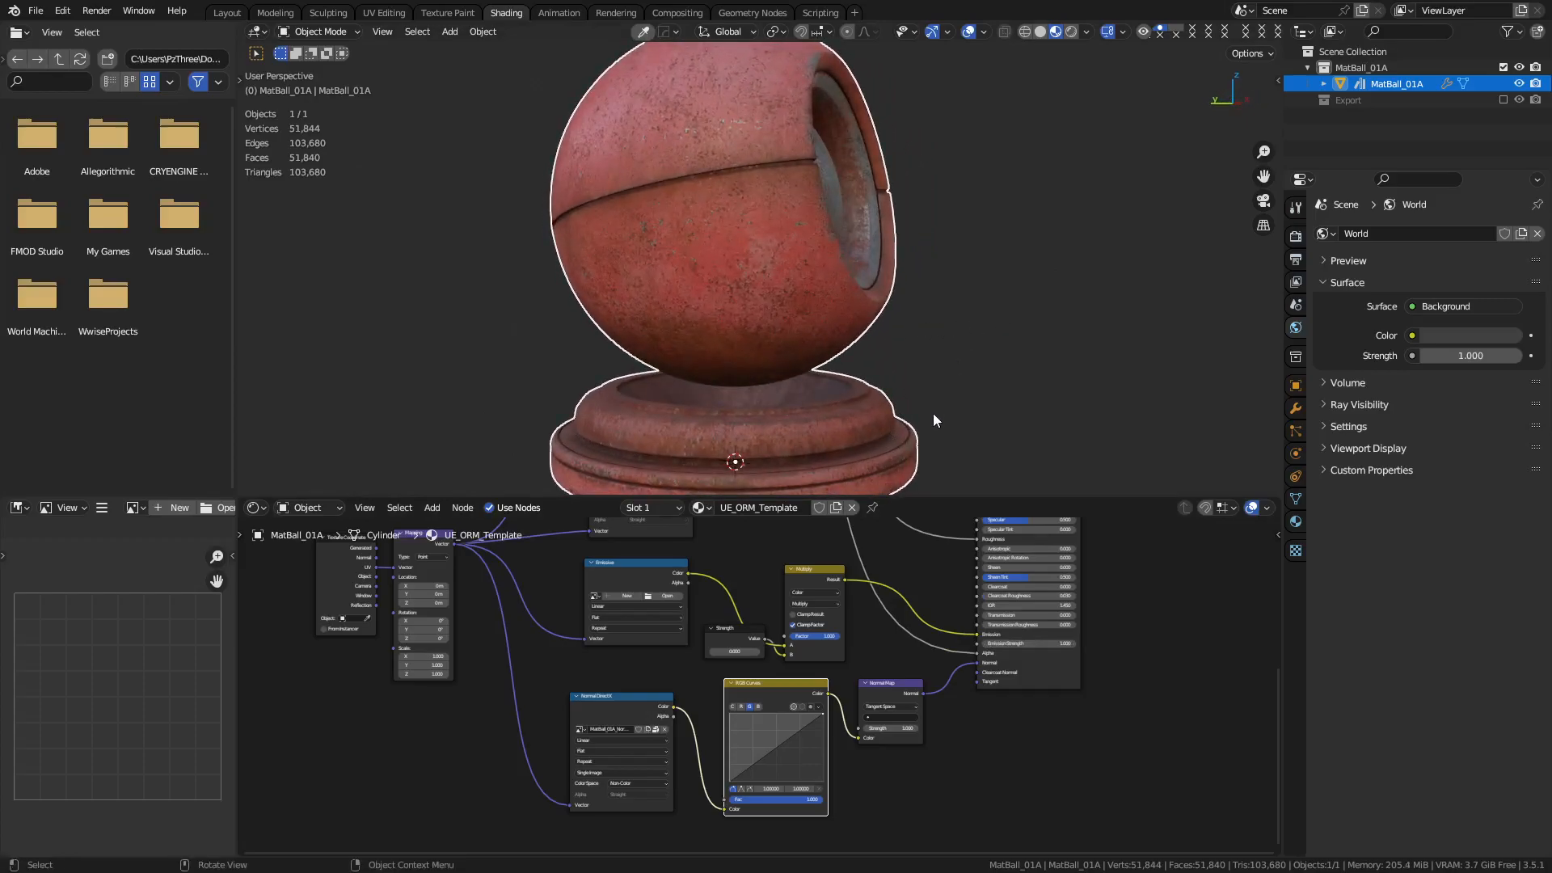
middle_click_drag(848, 318, 769, 344)
scroll(830, 327, "up", 2)
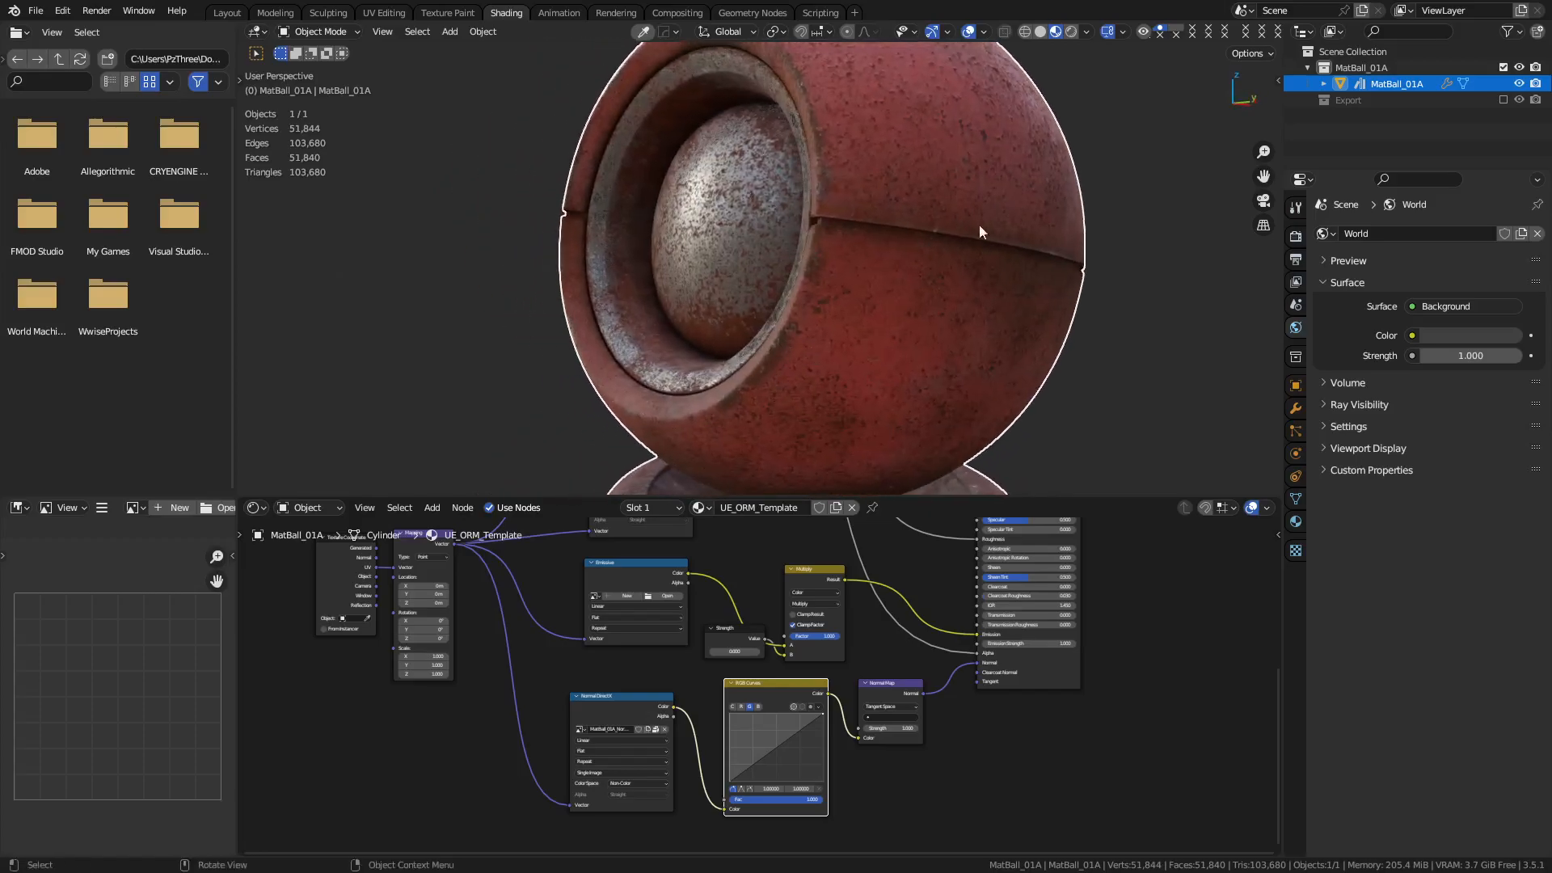
scroll(769, 365, "down", 2)
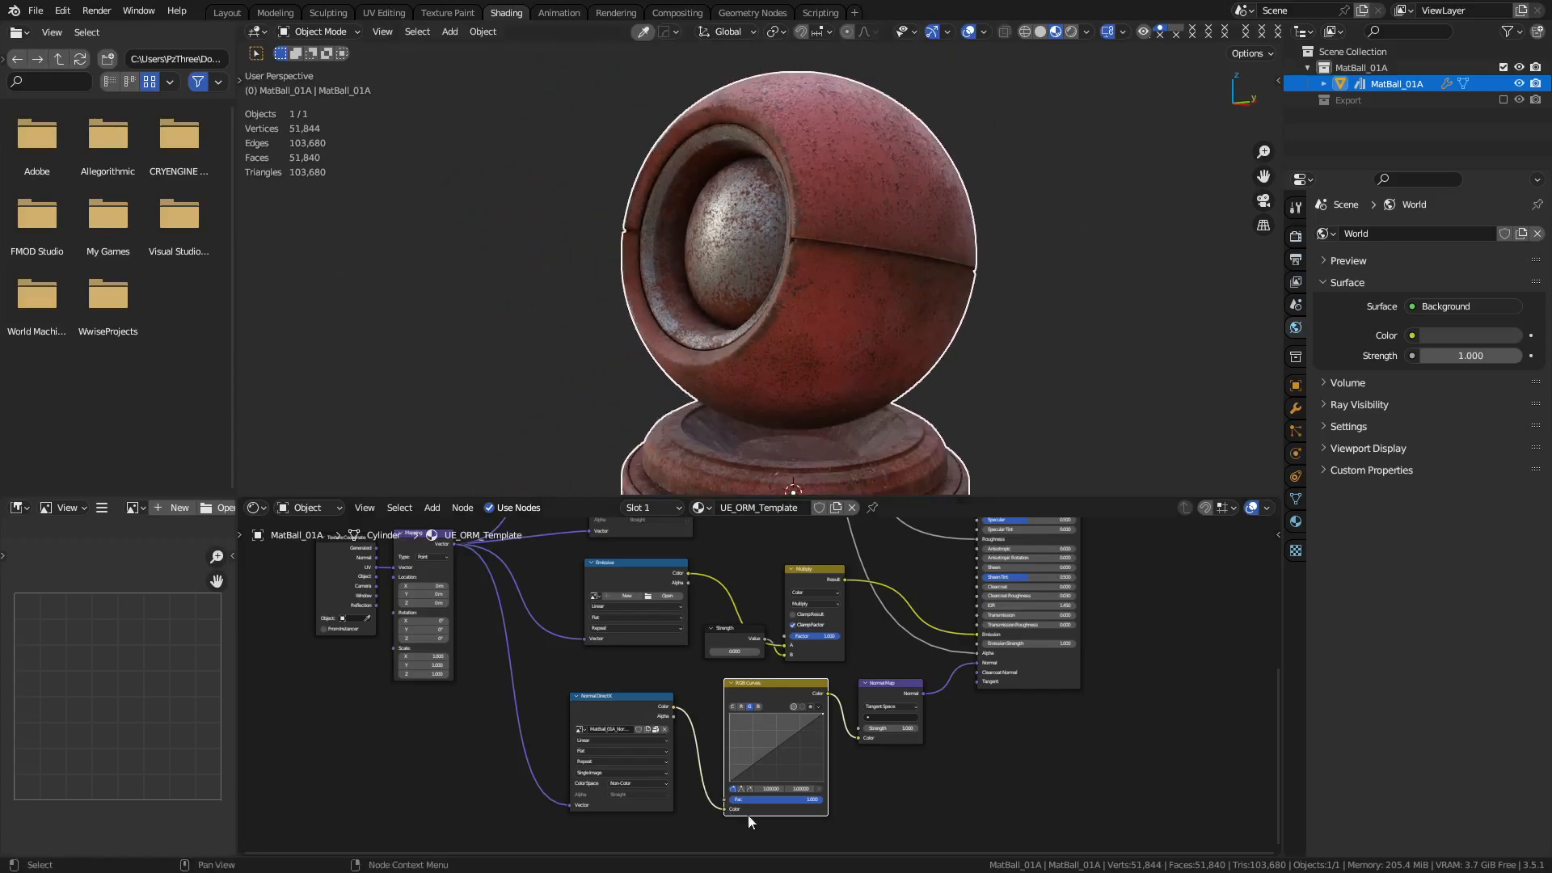
scroll(922, 679, "up", 3)
scroll(903, 670, "up", 1)
middle_click_drag(884, 390, 872, 352)
scroll(889, 270, "up", 4)
middle_click_drag(890, 266, 944, 277)
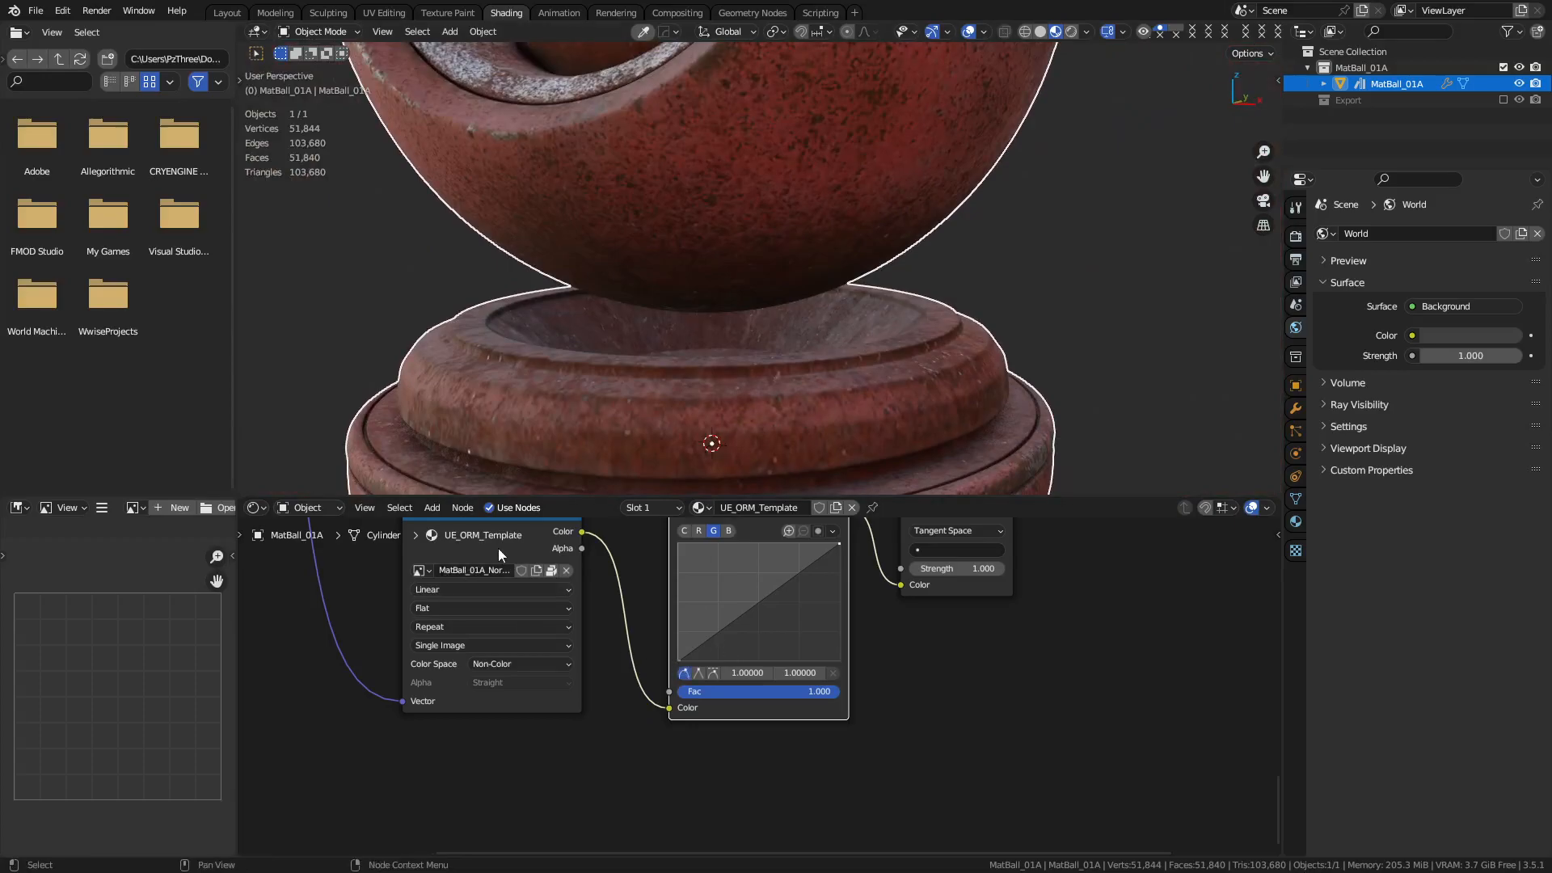
Nudge the Normal DirectX node and invert the RGB Curves green channel, with end points at 0, 1 and 1, 0.
left_click_drag(512, 522, 493, 568)
left_click_drag(681, 660, 678, 542)
middle_click_drag(915, 683, 913, 749)
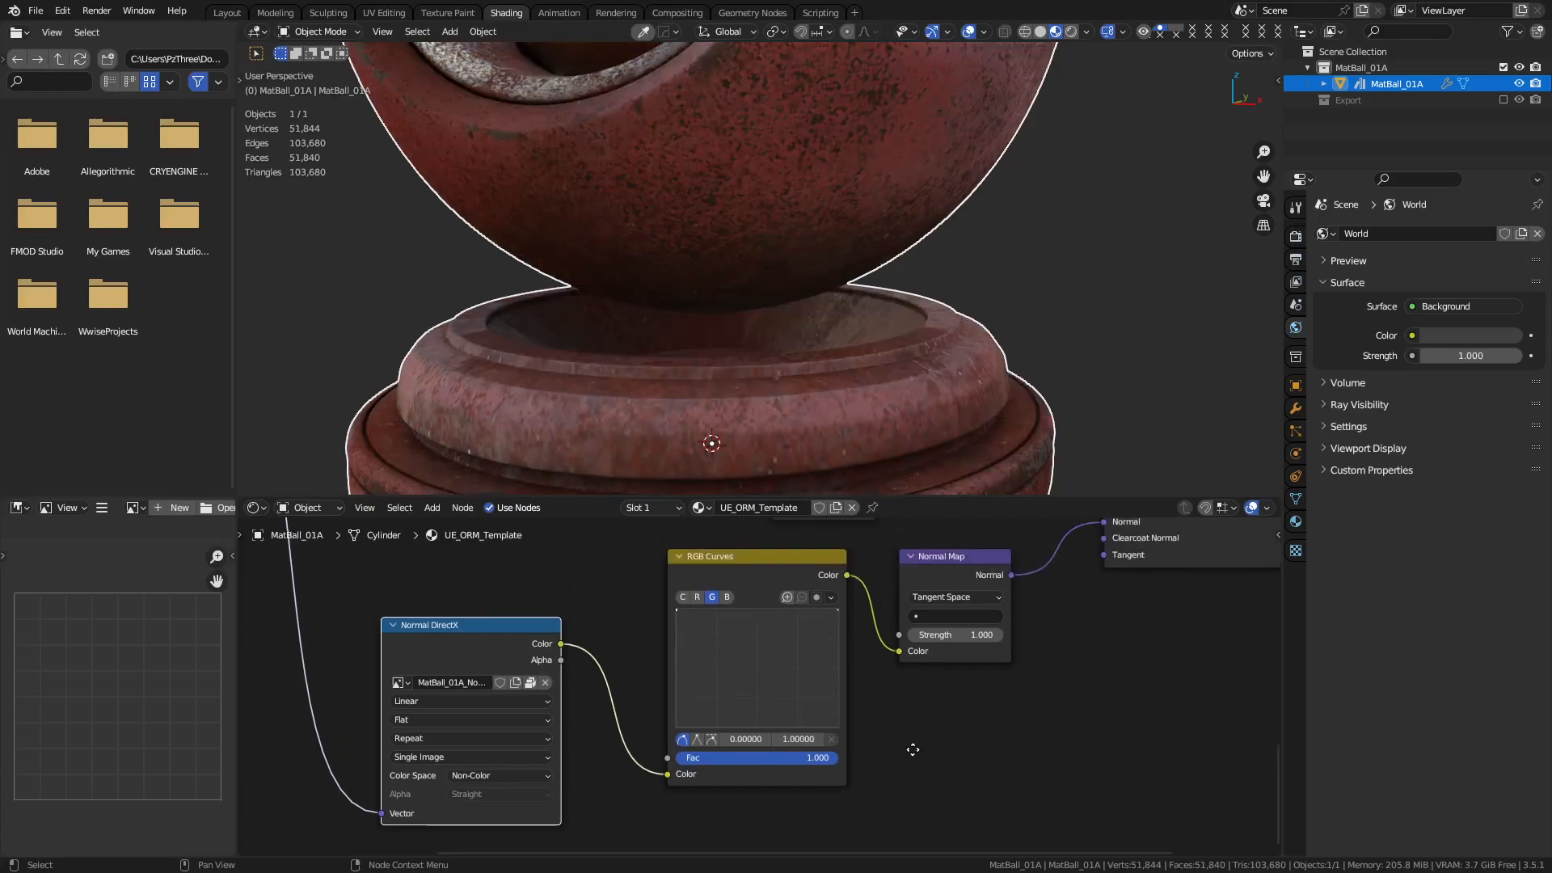
left_click_drag(838, 610, 837, 726)
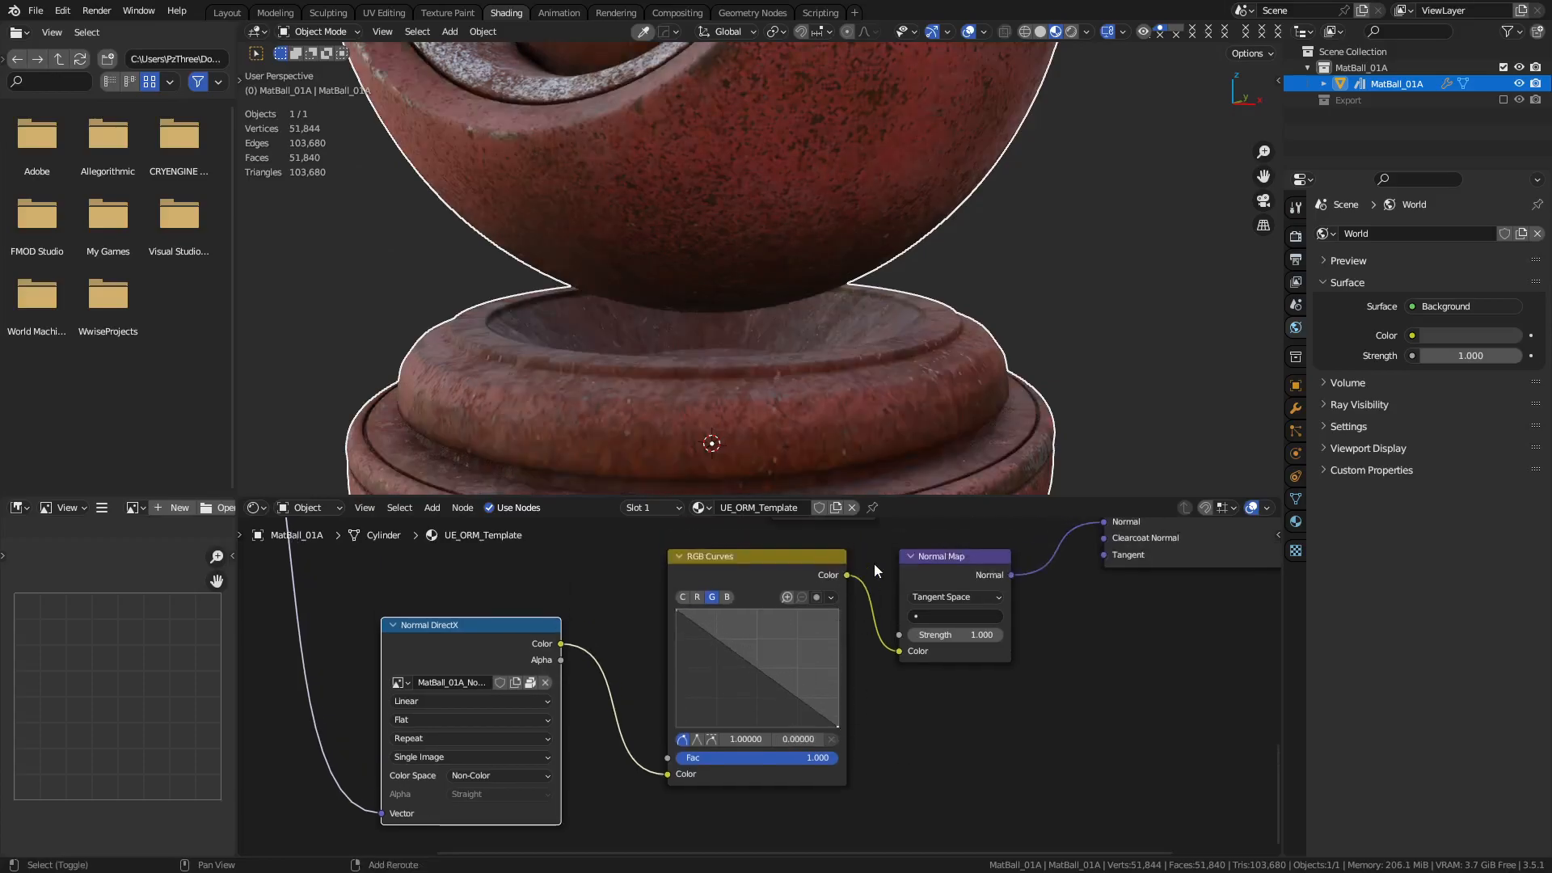
key("shift+a")
mouse_move(875, 563)
Inspect the material ball and its base with the inverted green curve, along with the normal map links.
middle_click_drag(1021, 342, 980, 367)
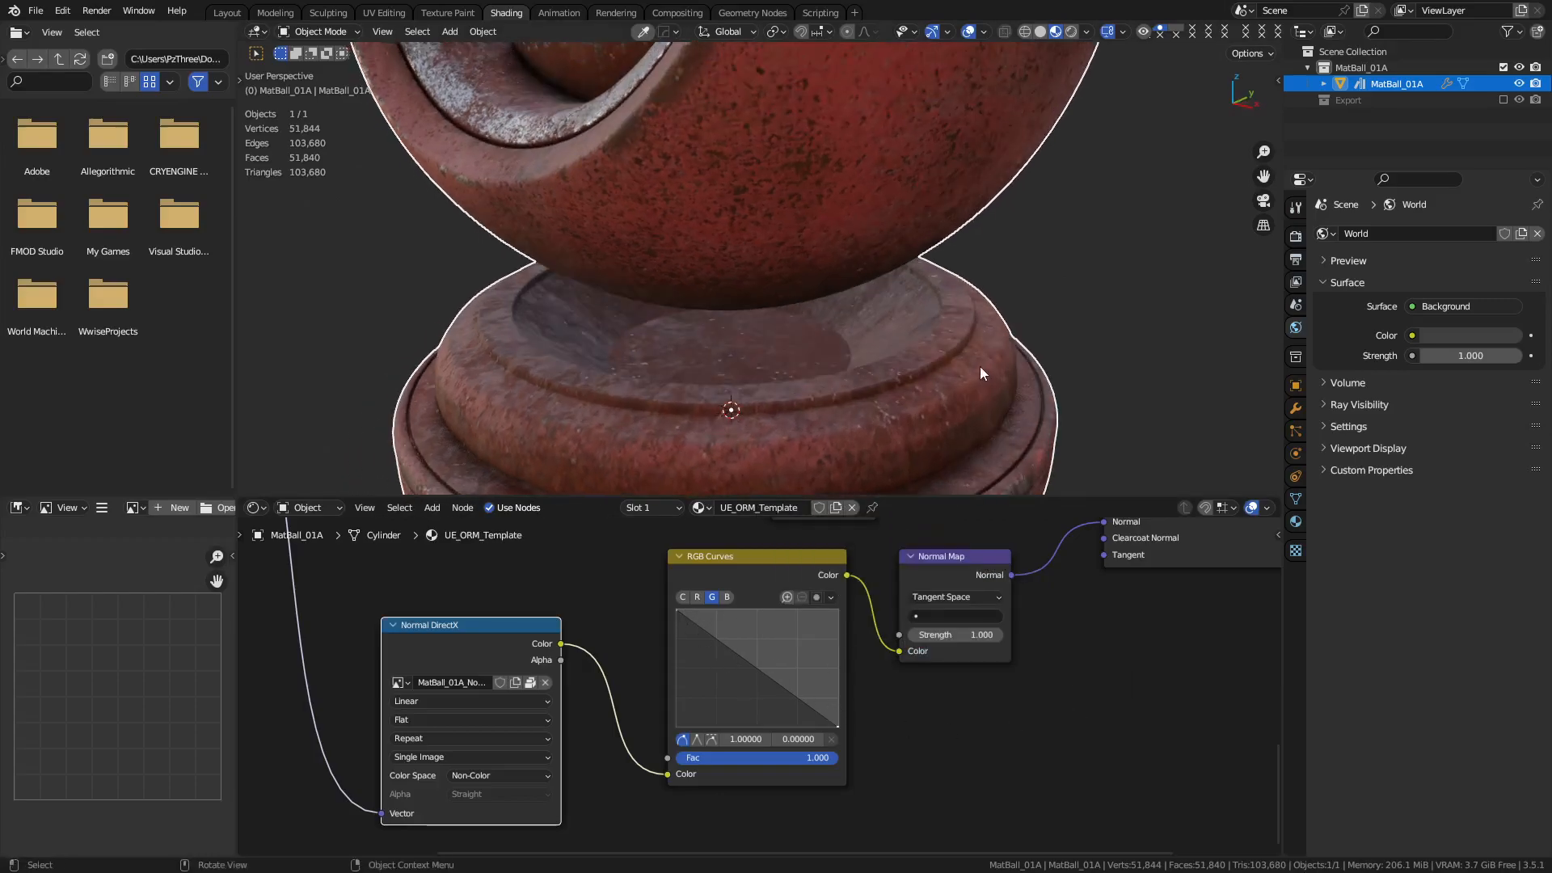
scroll(980, 368, "down", 2)
scroll(980, 368, "down", 1)
key("ctrl+Tab")
left_click(907, 372)
scroll(978, 315, "down", 2)
middle_click_drag(748, 243, 785, 249)
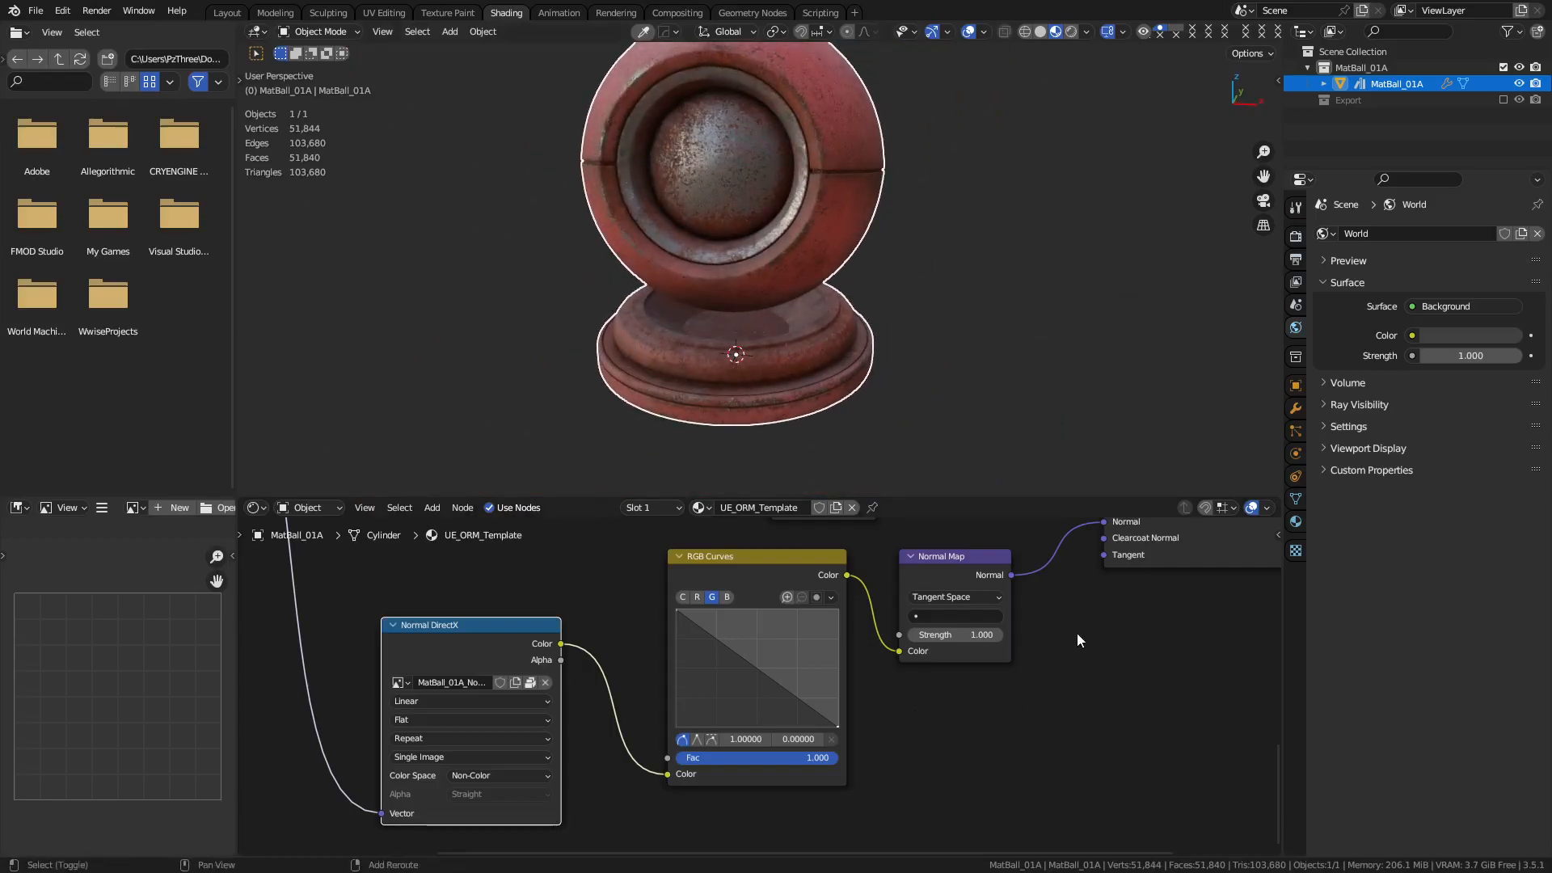
middle_click_drag(1073, 633, 1002, 751)
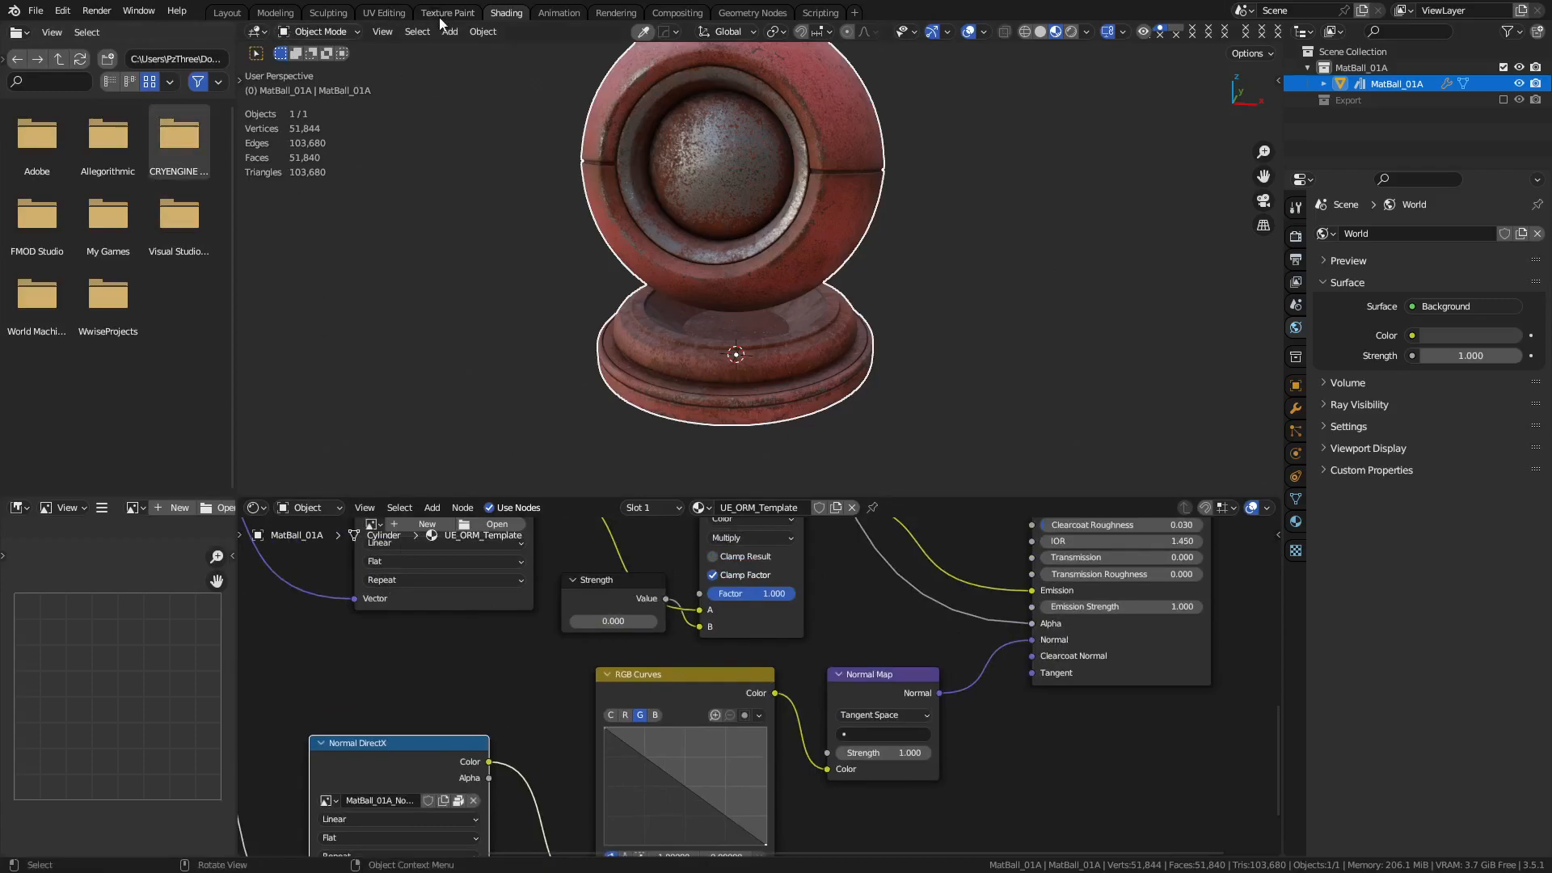
Open the UV Editing workspace in Object Mode, with the material ball deselected and the image editor's sidebar hidden.
left_click(384, 12)
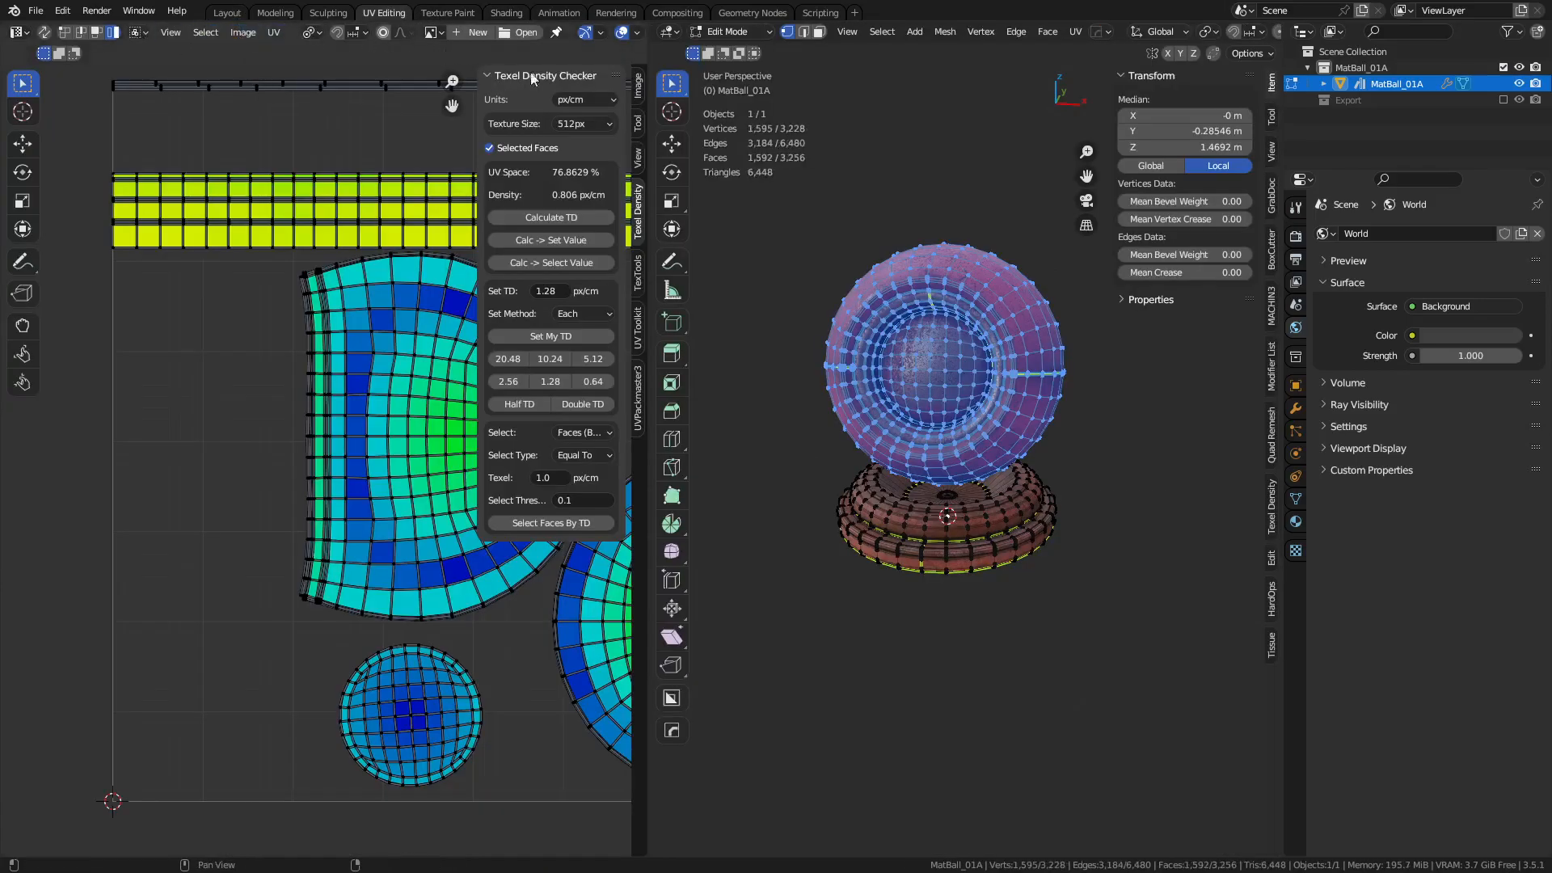
key("Tab")
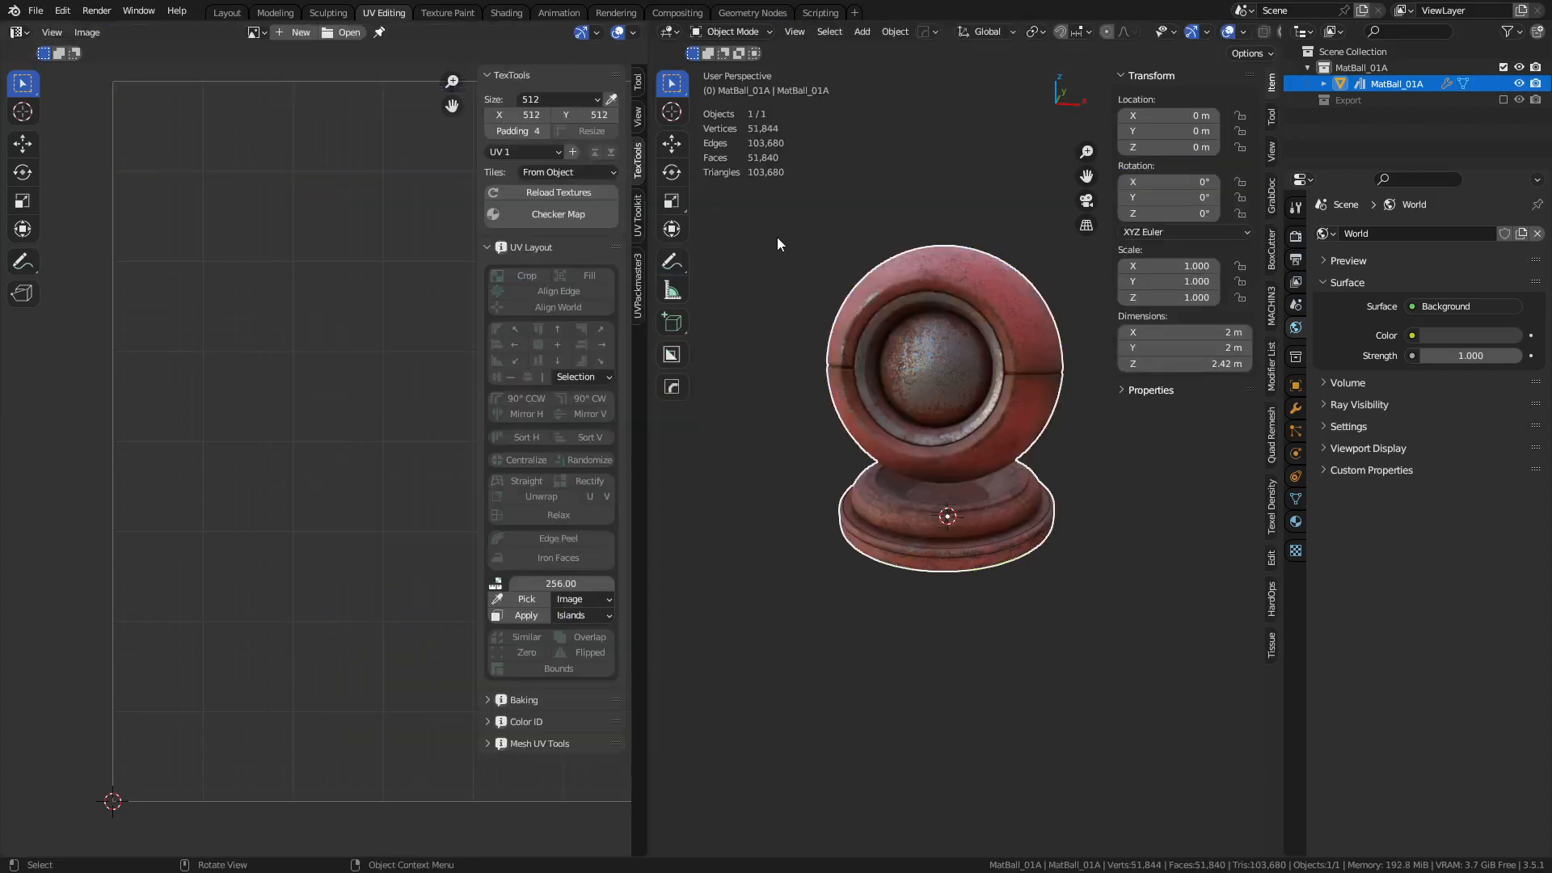
left_click(768, 249)
key("n")
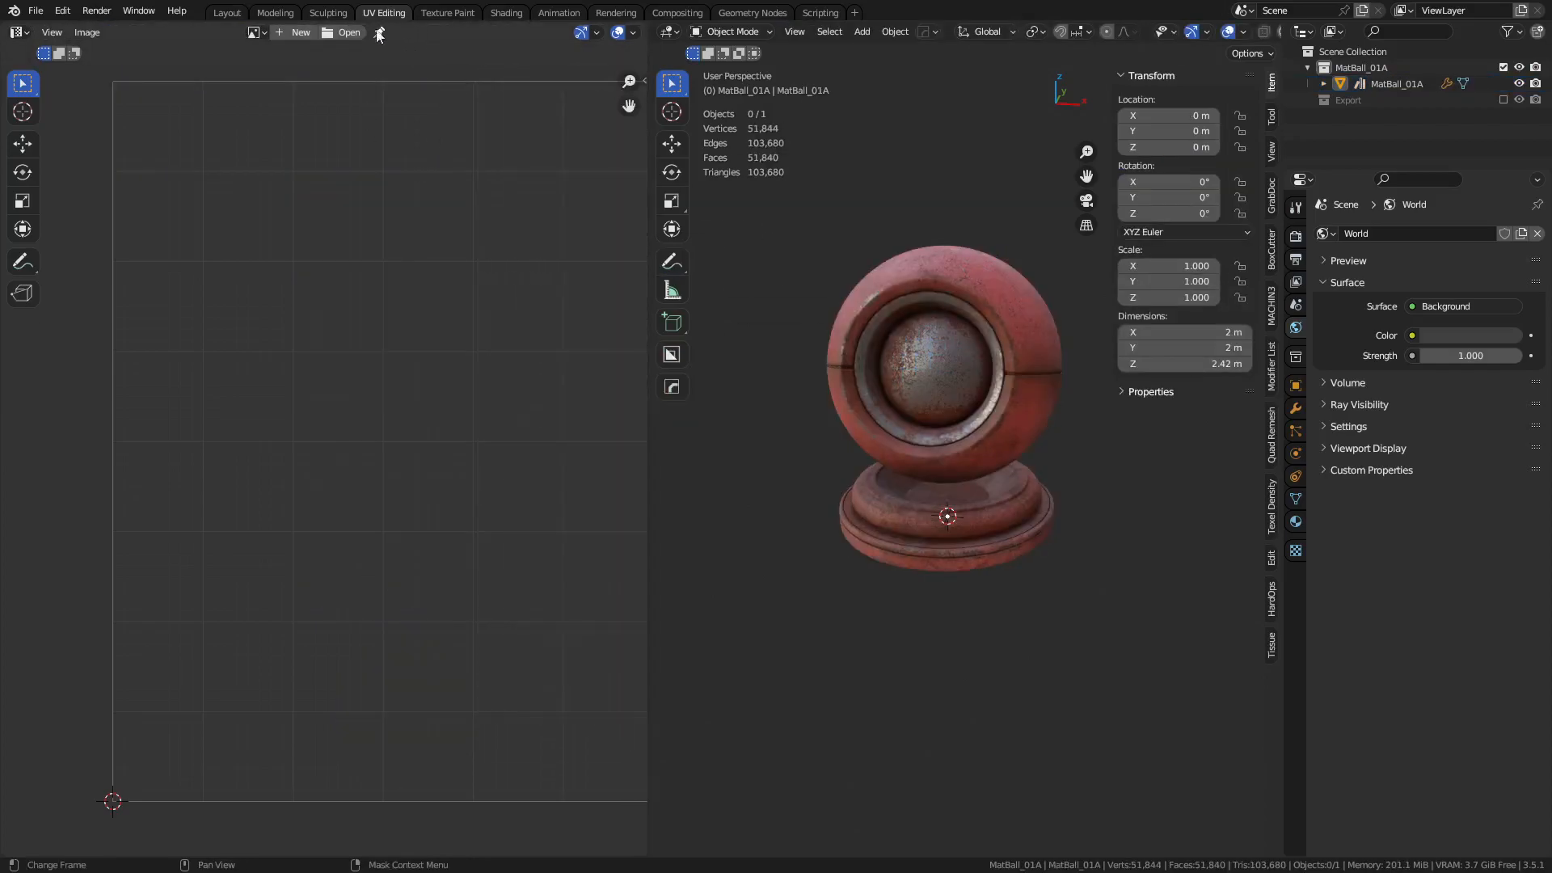
Show Metal_Steel_Rusted_01_ORM.png in the image editor and frame the whole texture.
left_click(257, 33)
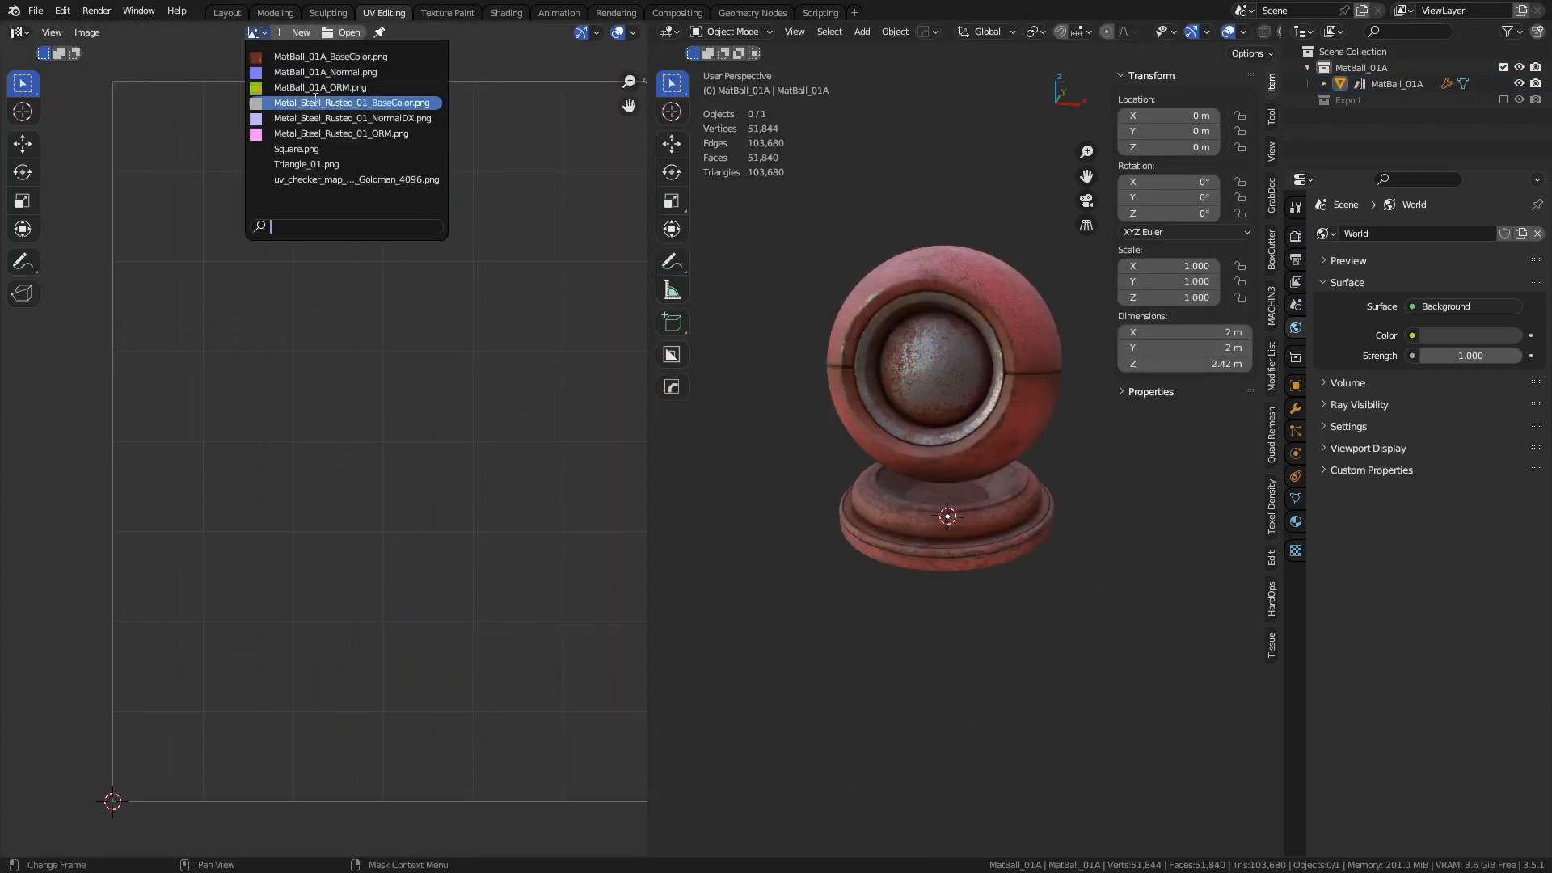
left_click(400, 133)
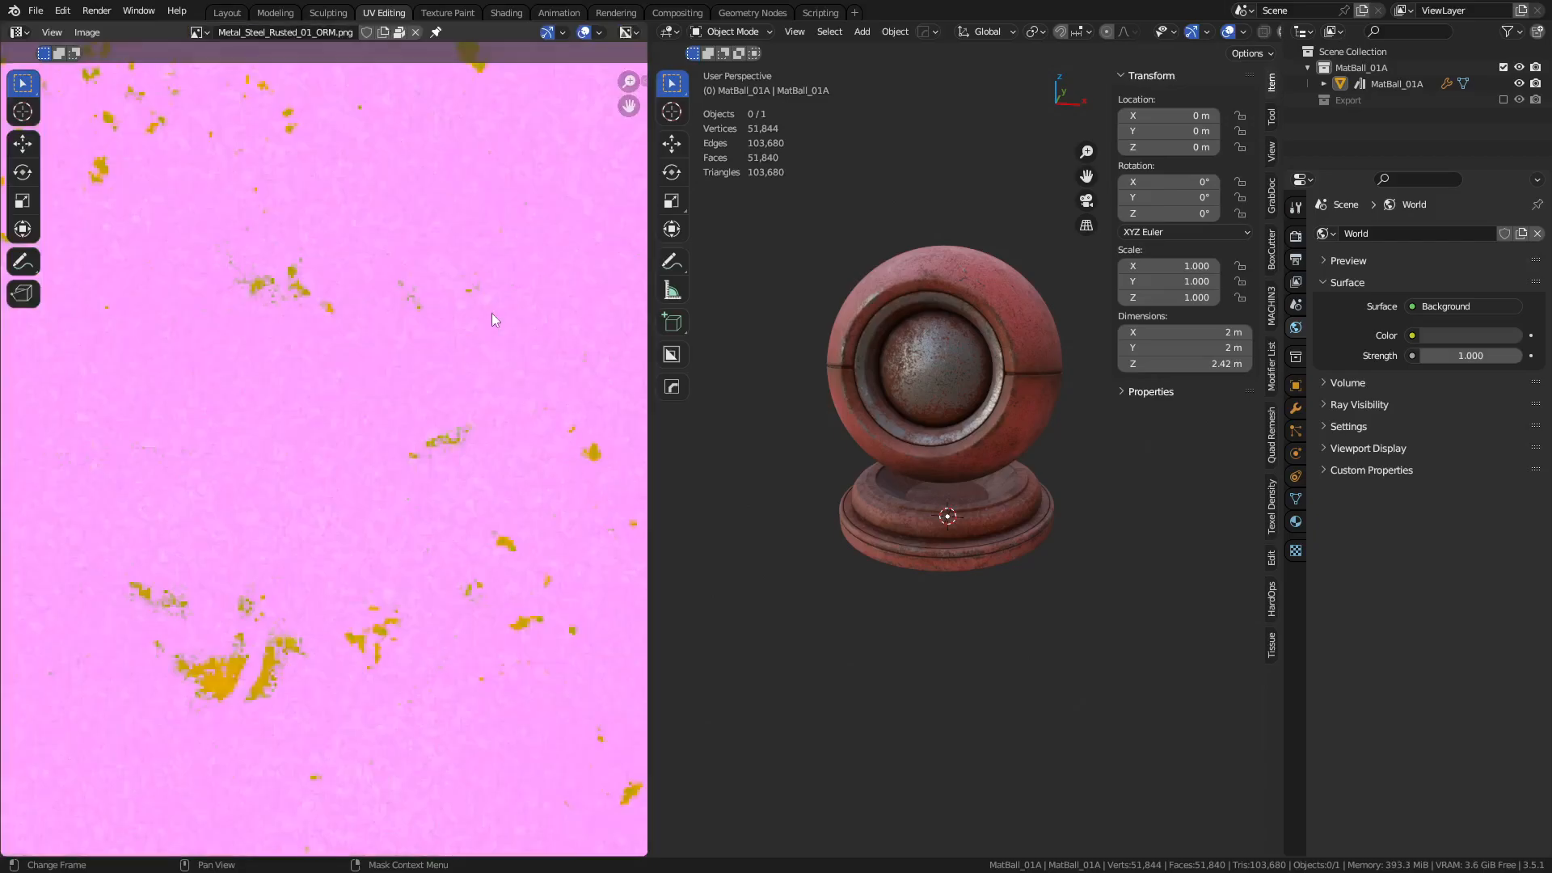
scroll(450, 372, "down", 8)
scroll(458, 400, "up", 1)
middle_click_drag(463, 404, 444, 418)
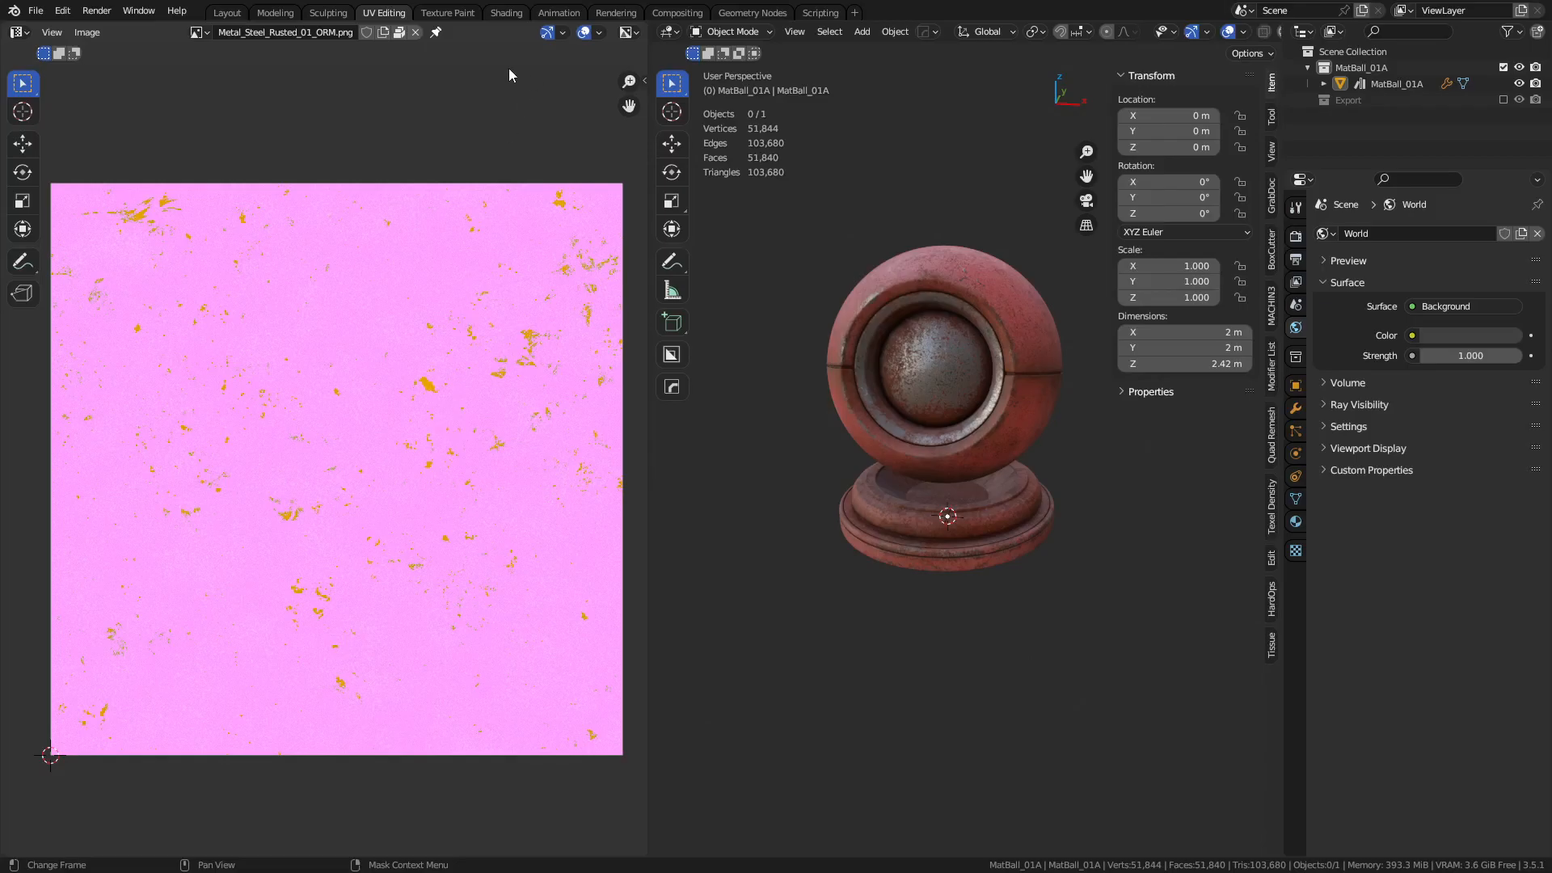
View the Red, Green and Blue channels of the rusted steel ORM texture one at a time.
left_click(629, 32)
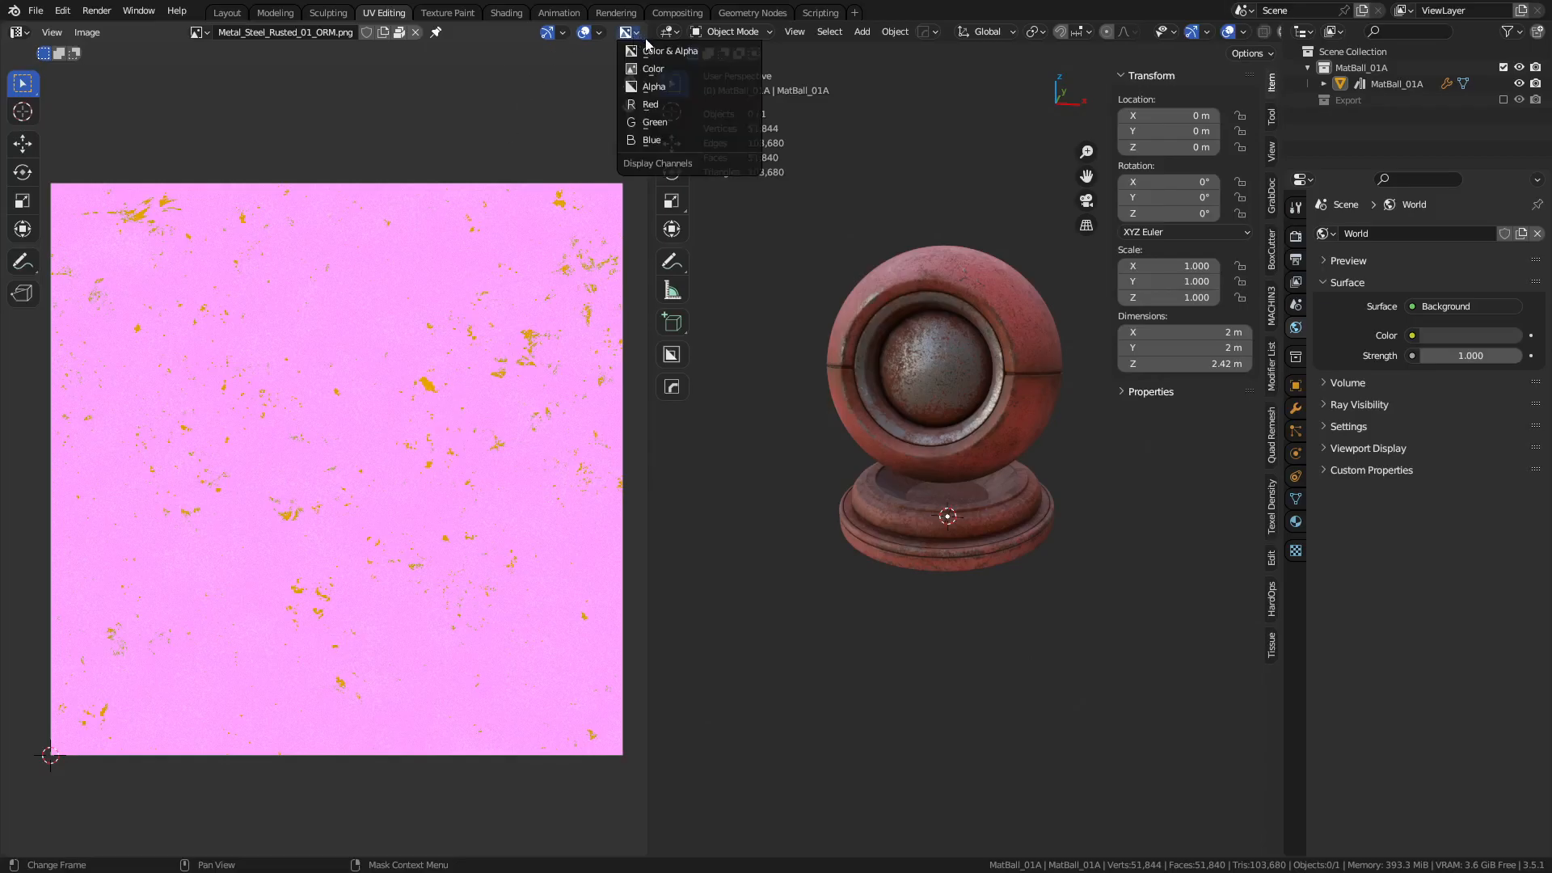
left_click(669, 103)
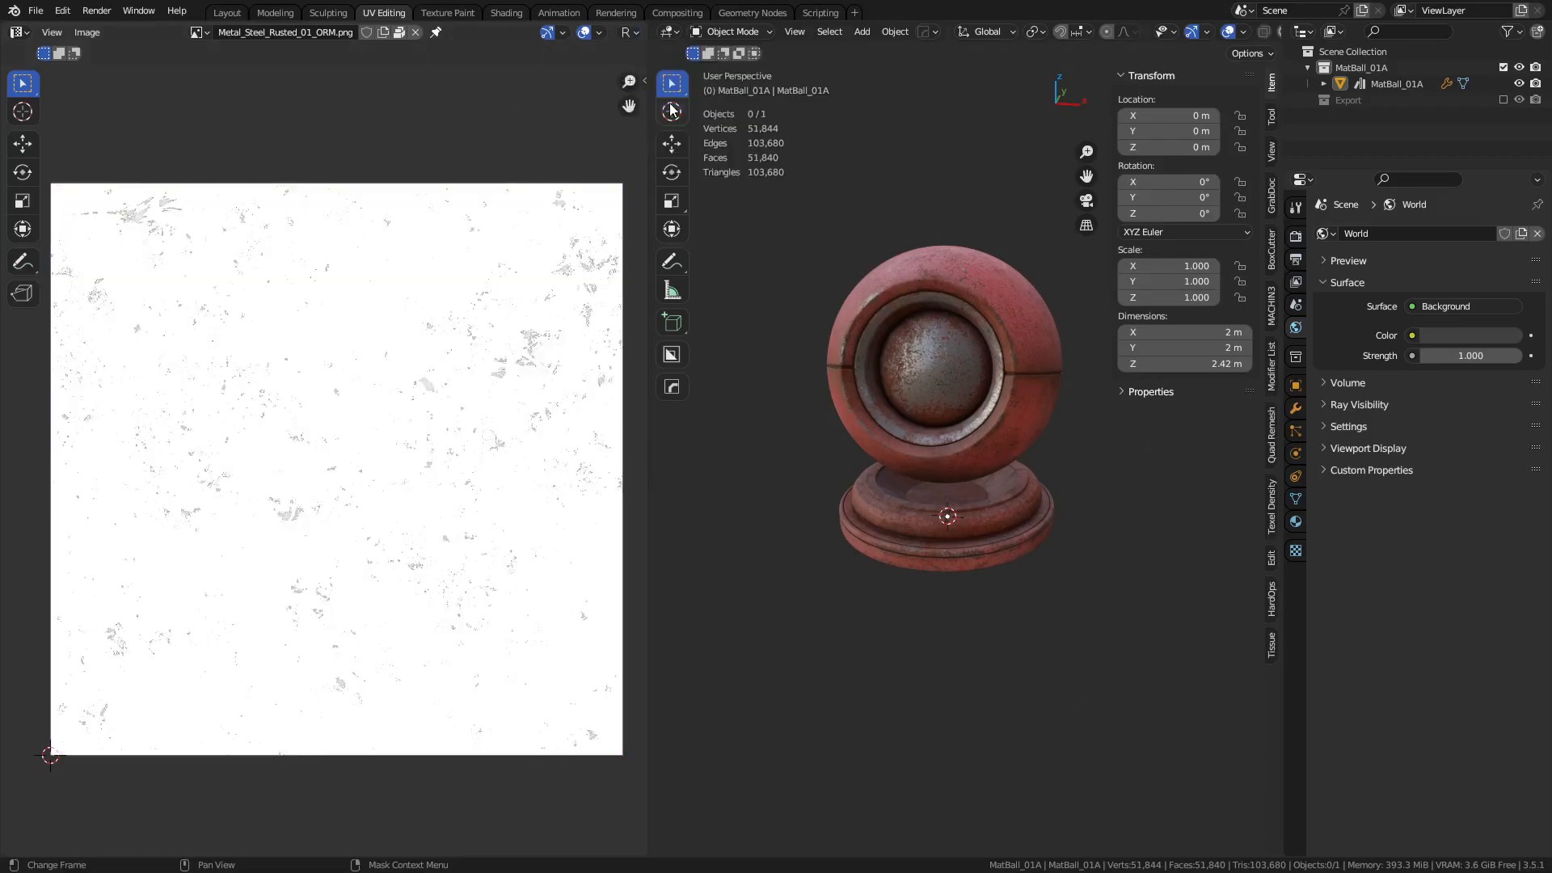
left_click(667, 128)
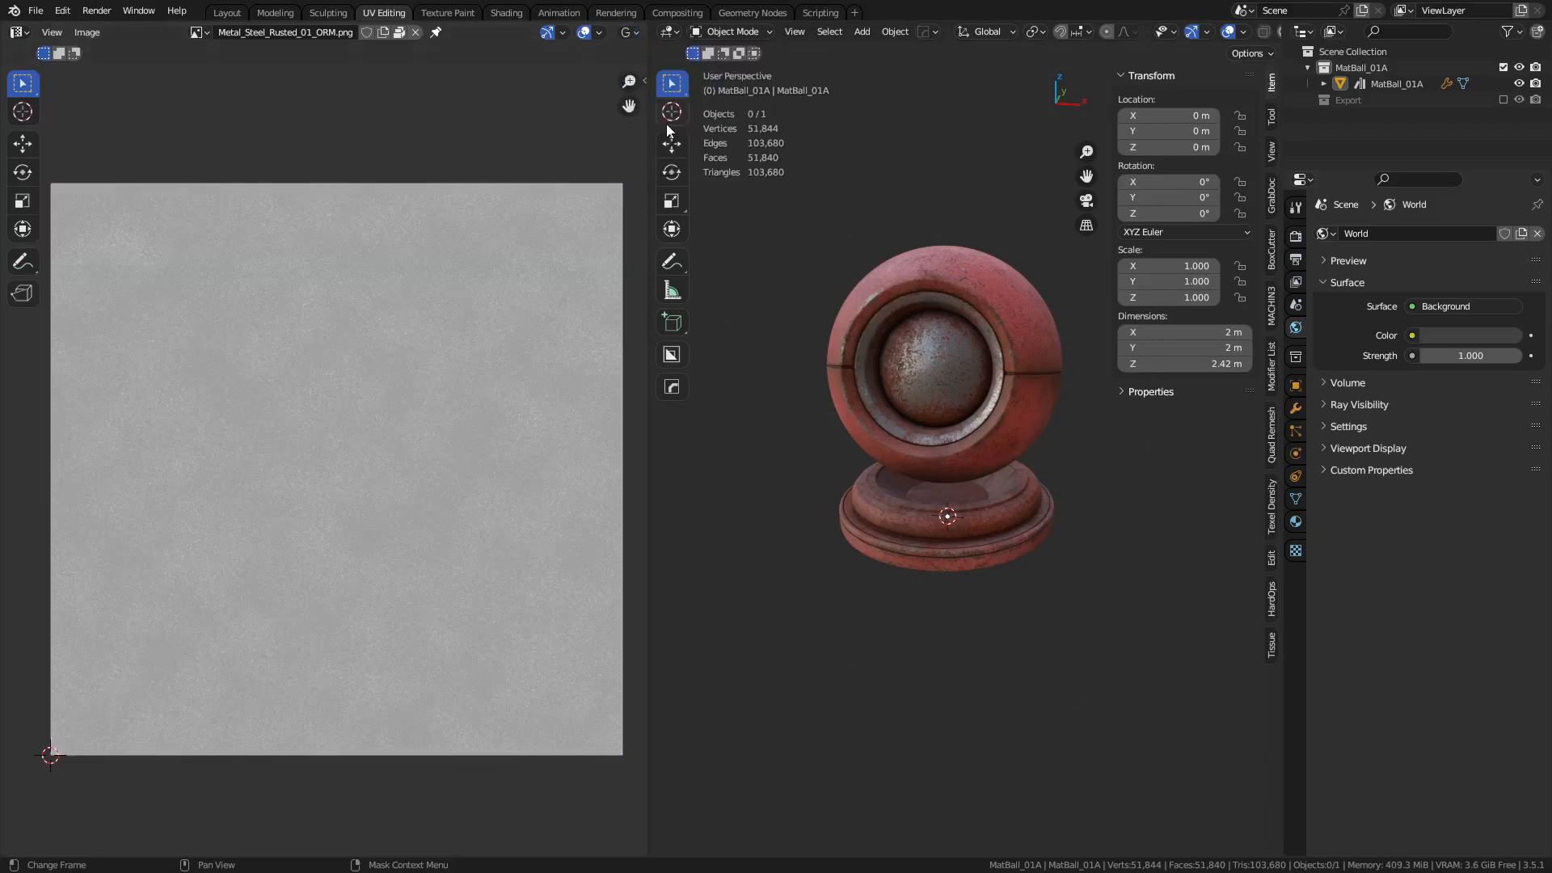
left_click(629, 33)
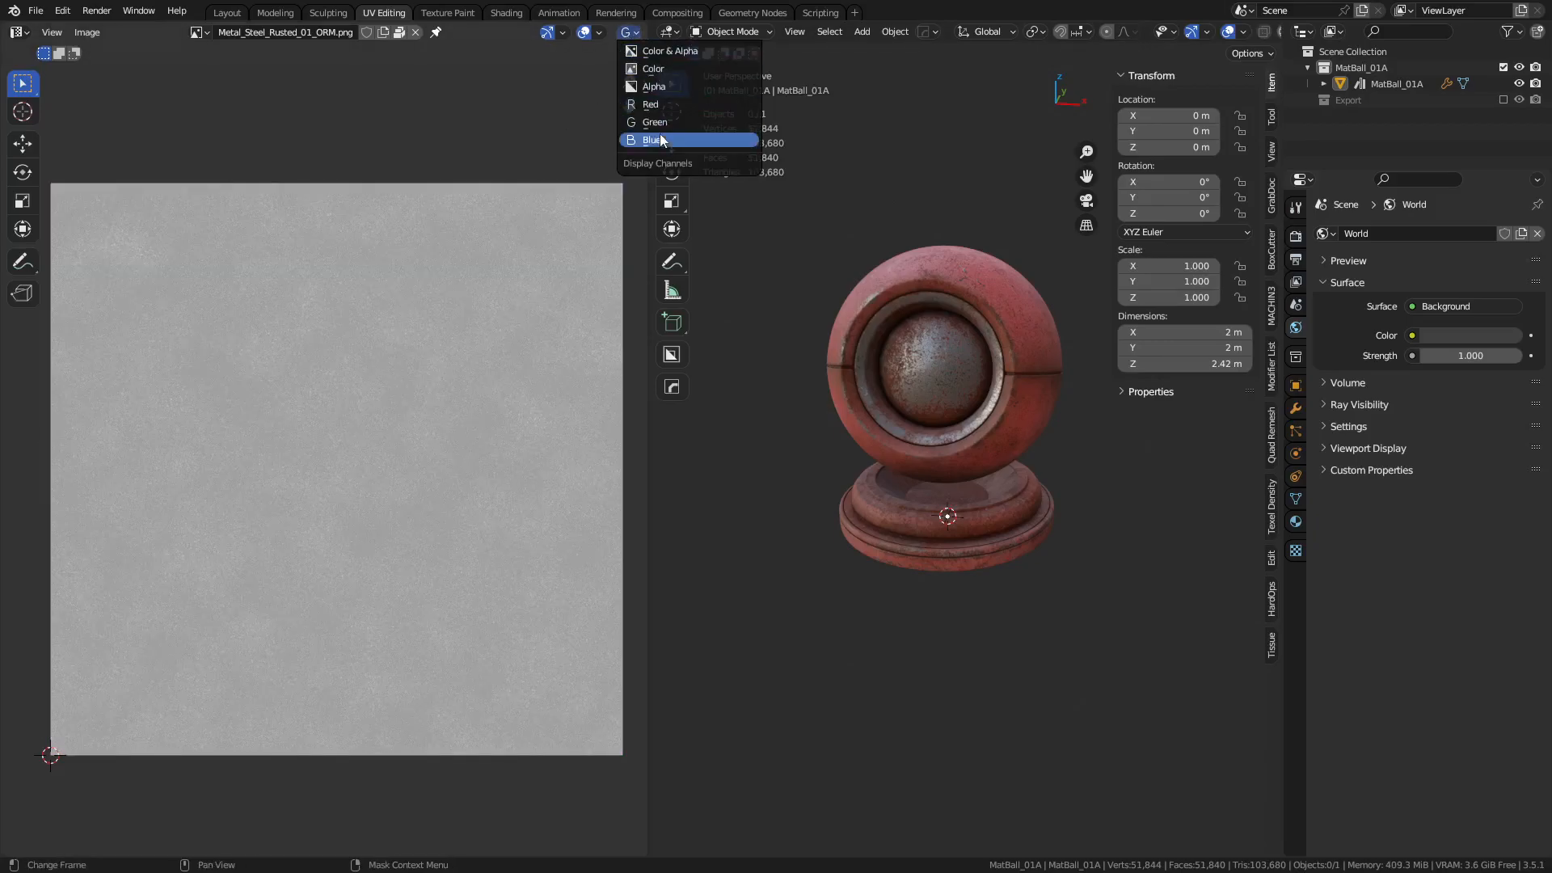
left_click(661, 139)
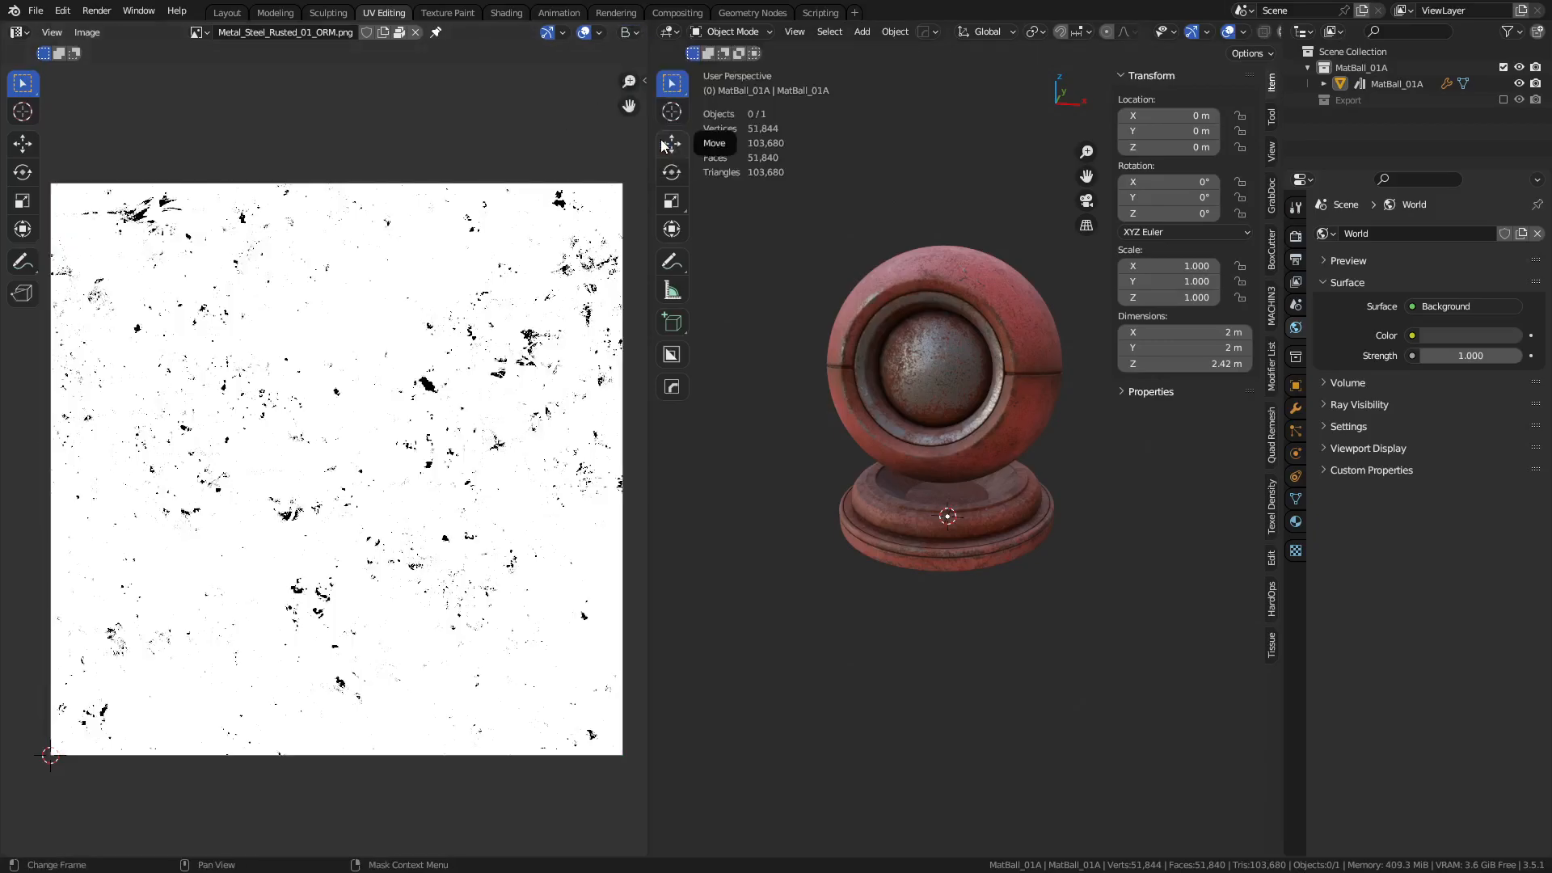
Return to the Shading workspace and trace the Separate Color links to the Metallic and Roughness inputs.
left_click(506, 12)
scroll(896, 677, "up", 4)
scroll(739, 682, "up", 1)
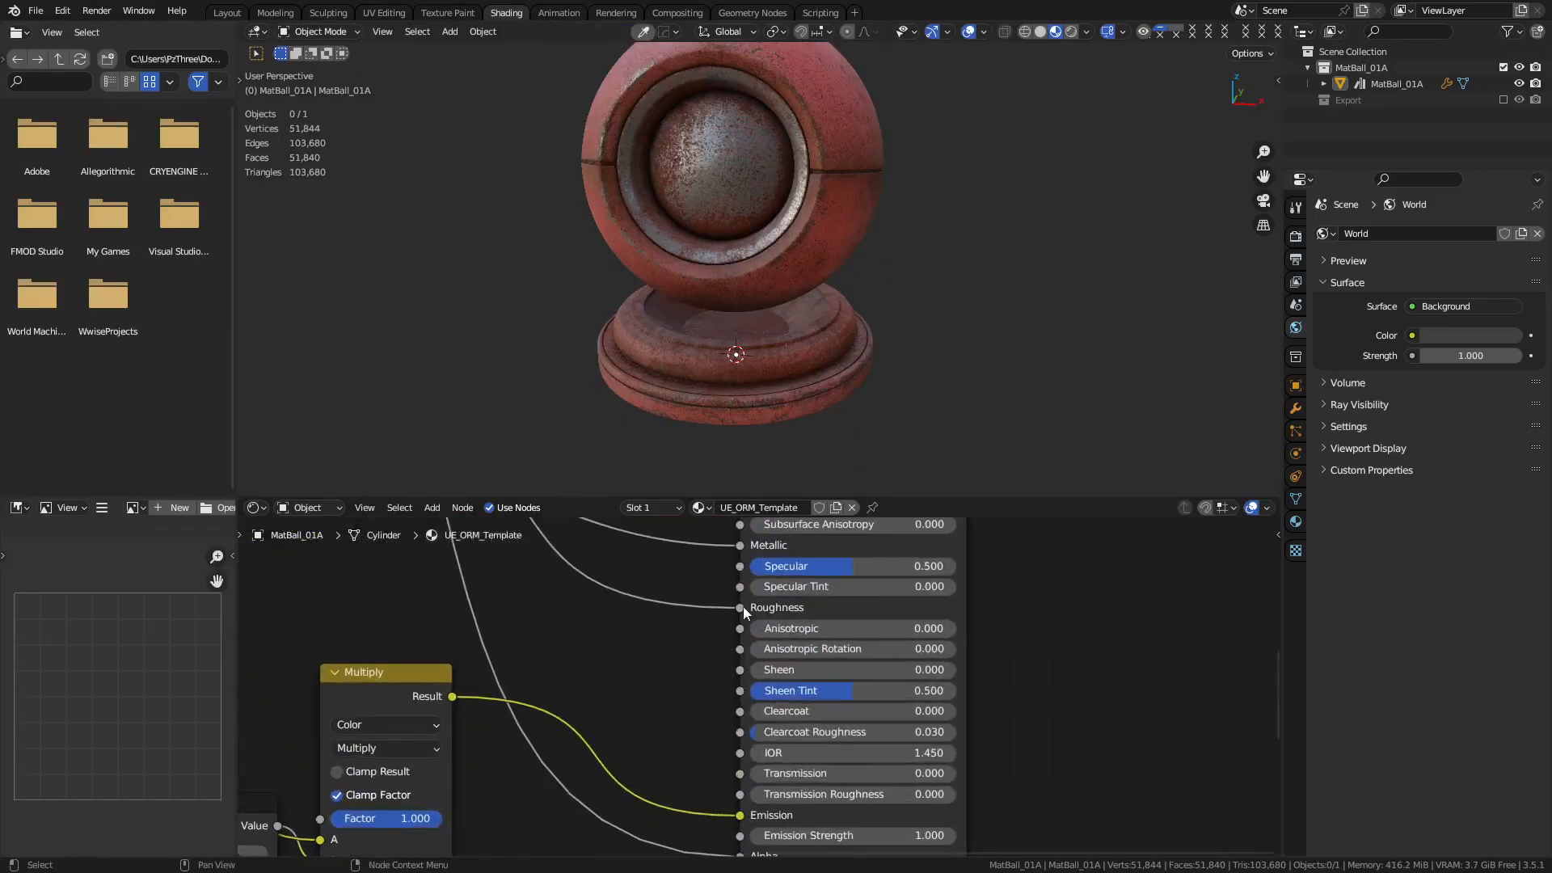
middle_click_drag(668, 564, 759, 686)
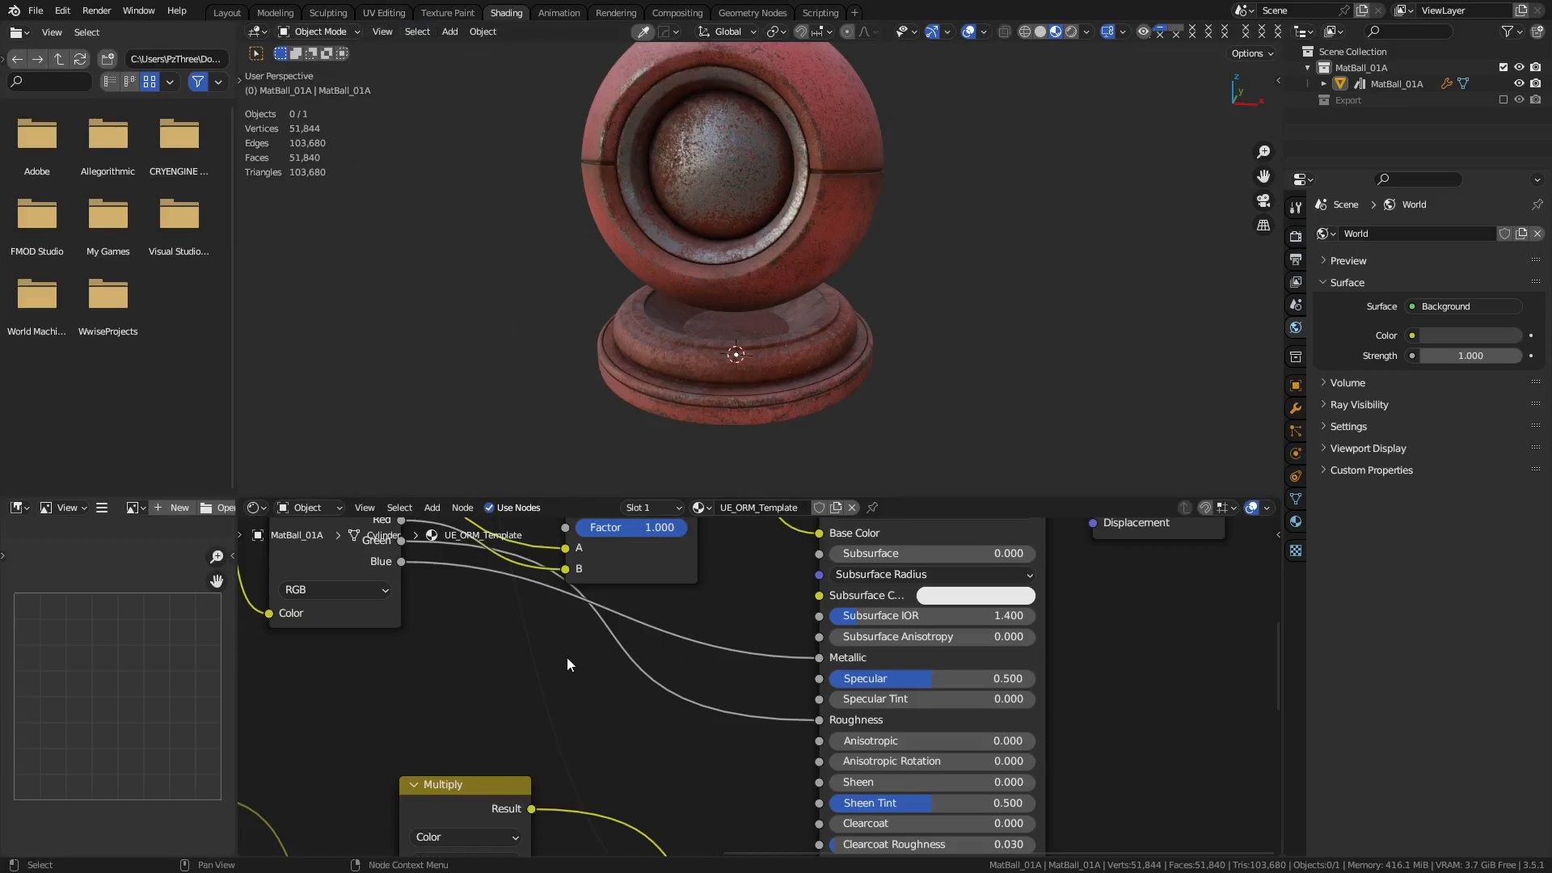
middle_click_drag(469, 599, 755, 700)
scroll(728, 701, "up", 2)
Reposition the Separate Color node between the Occlusion Roughness Metallic texture and the Multiply node while reviewing its channel links.
left_click_drag(781, 618, 774, 677)
scroll(847, 636, "down", 2)
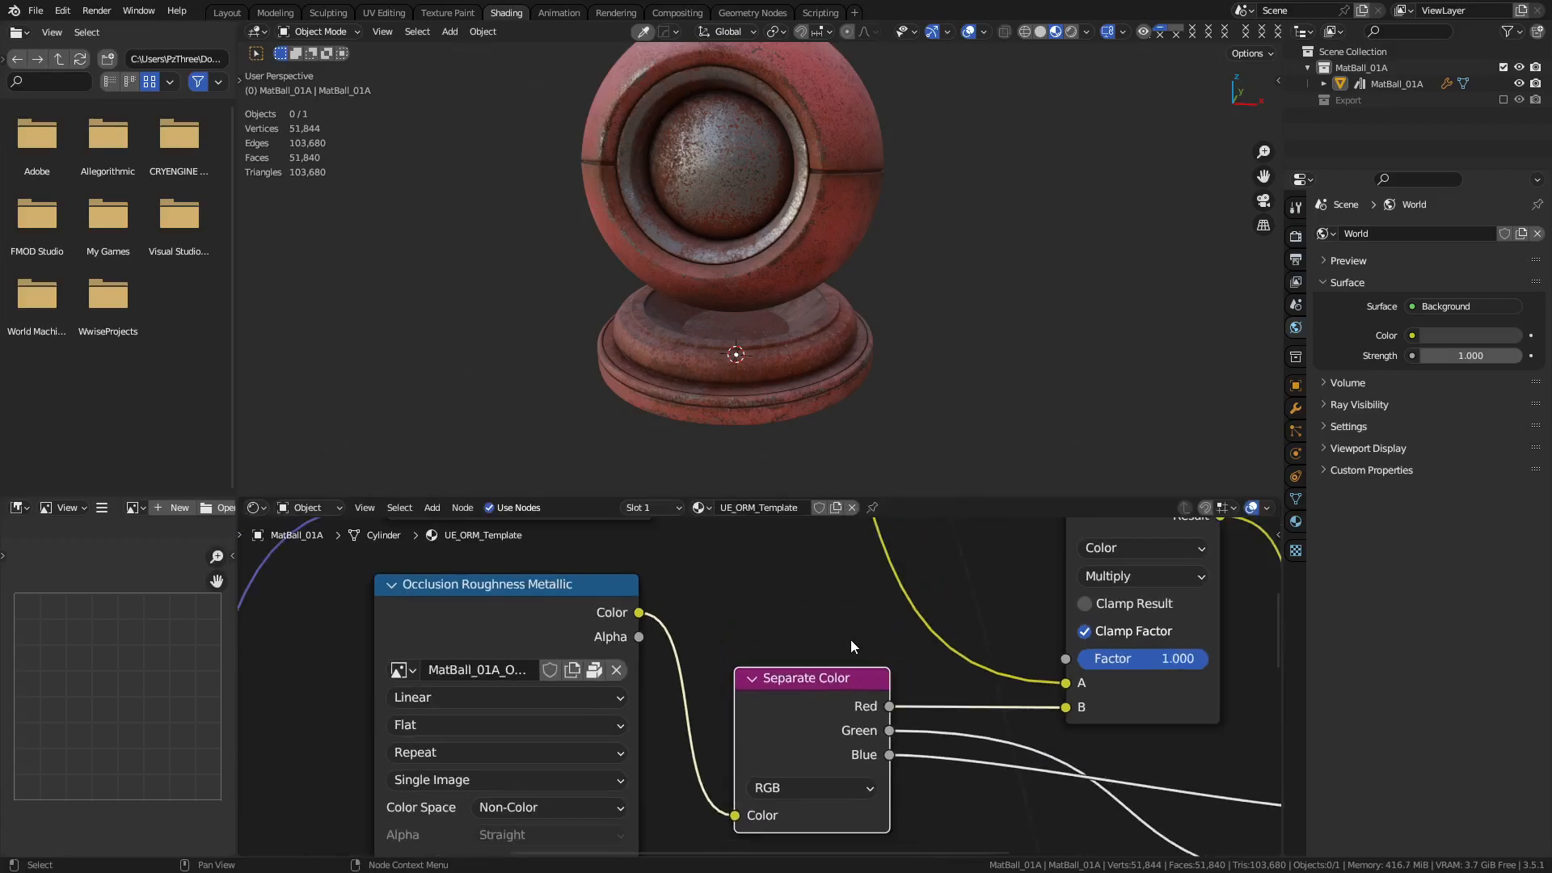
middle_click_drag(935, 768, 690, 753)
middle_click_drag(816, 307, 872, 332)
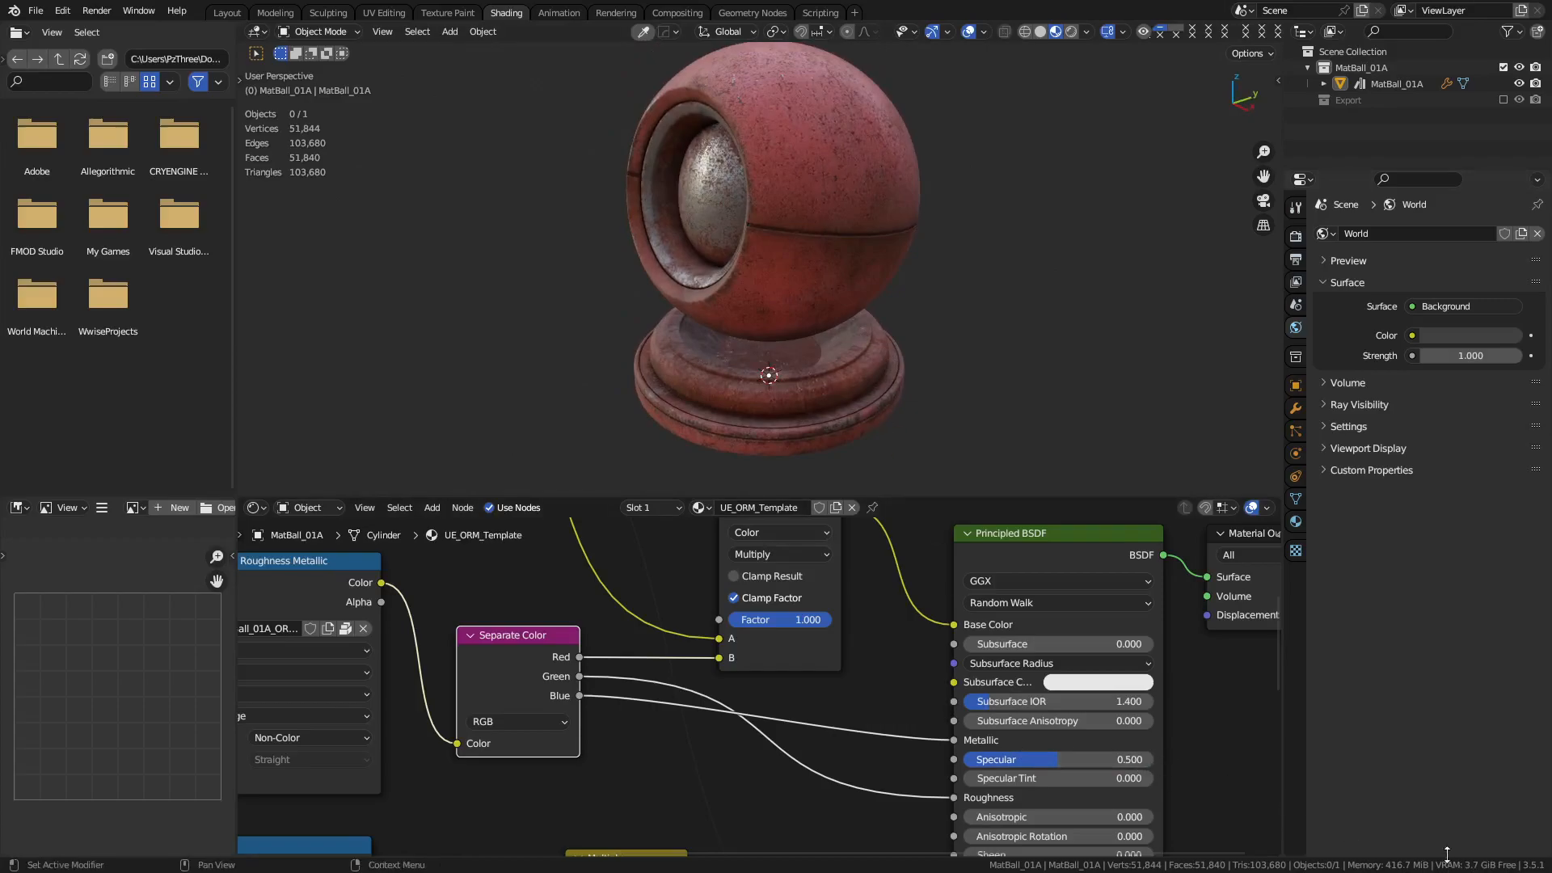
scroll(920, 323, "down", 2)
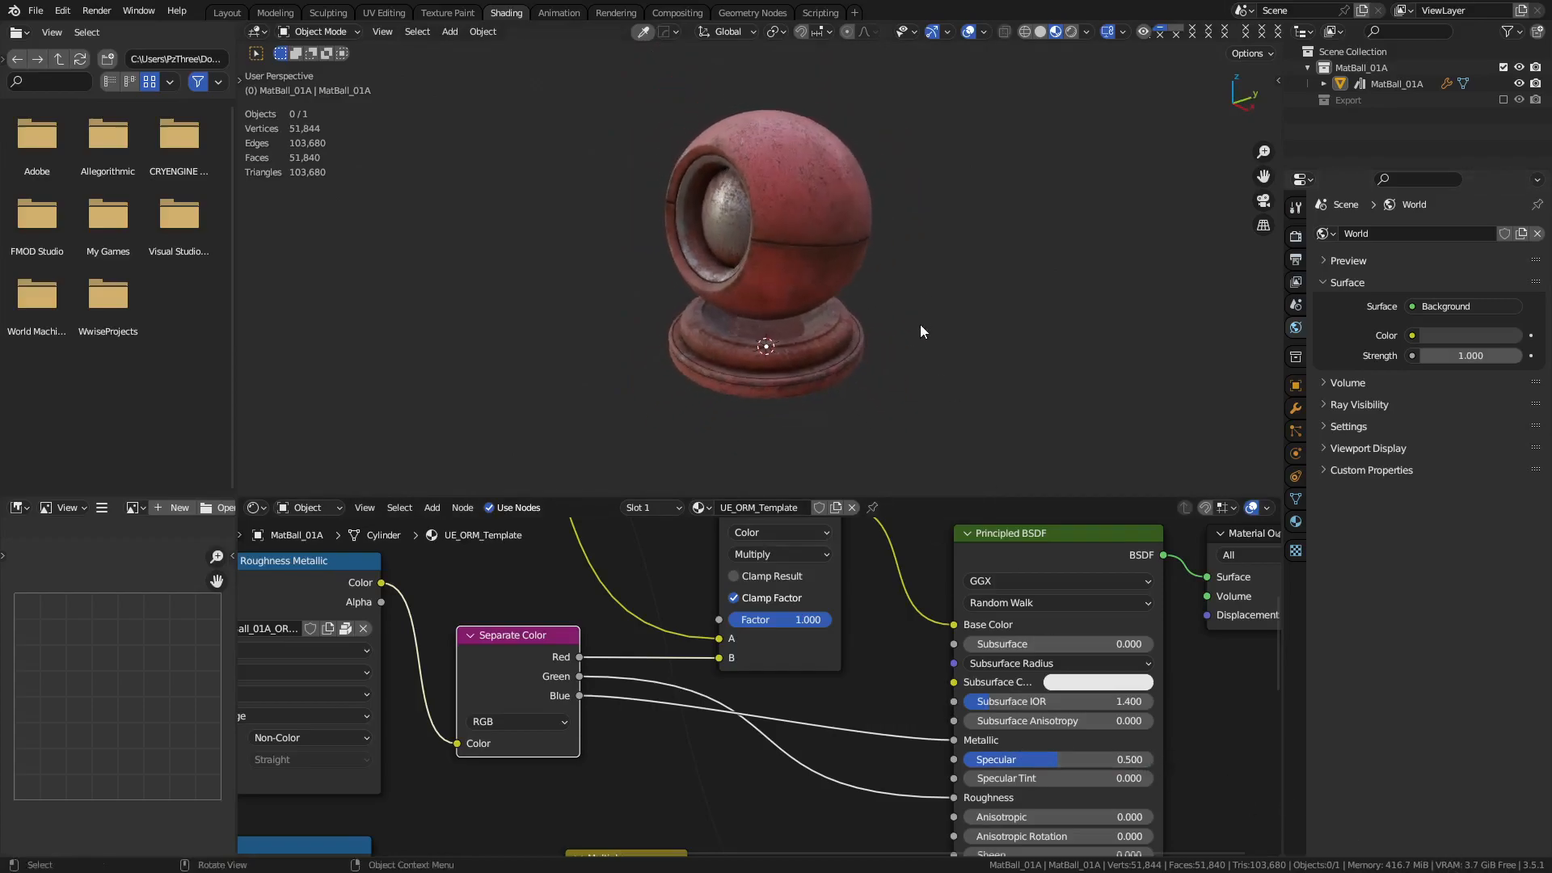
left_click_drag(539, 635, 546, 646)
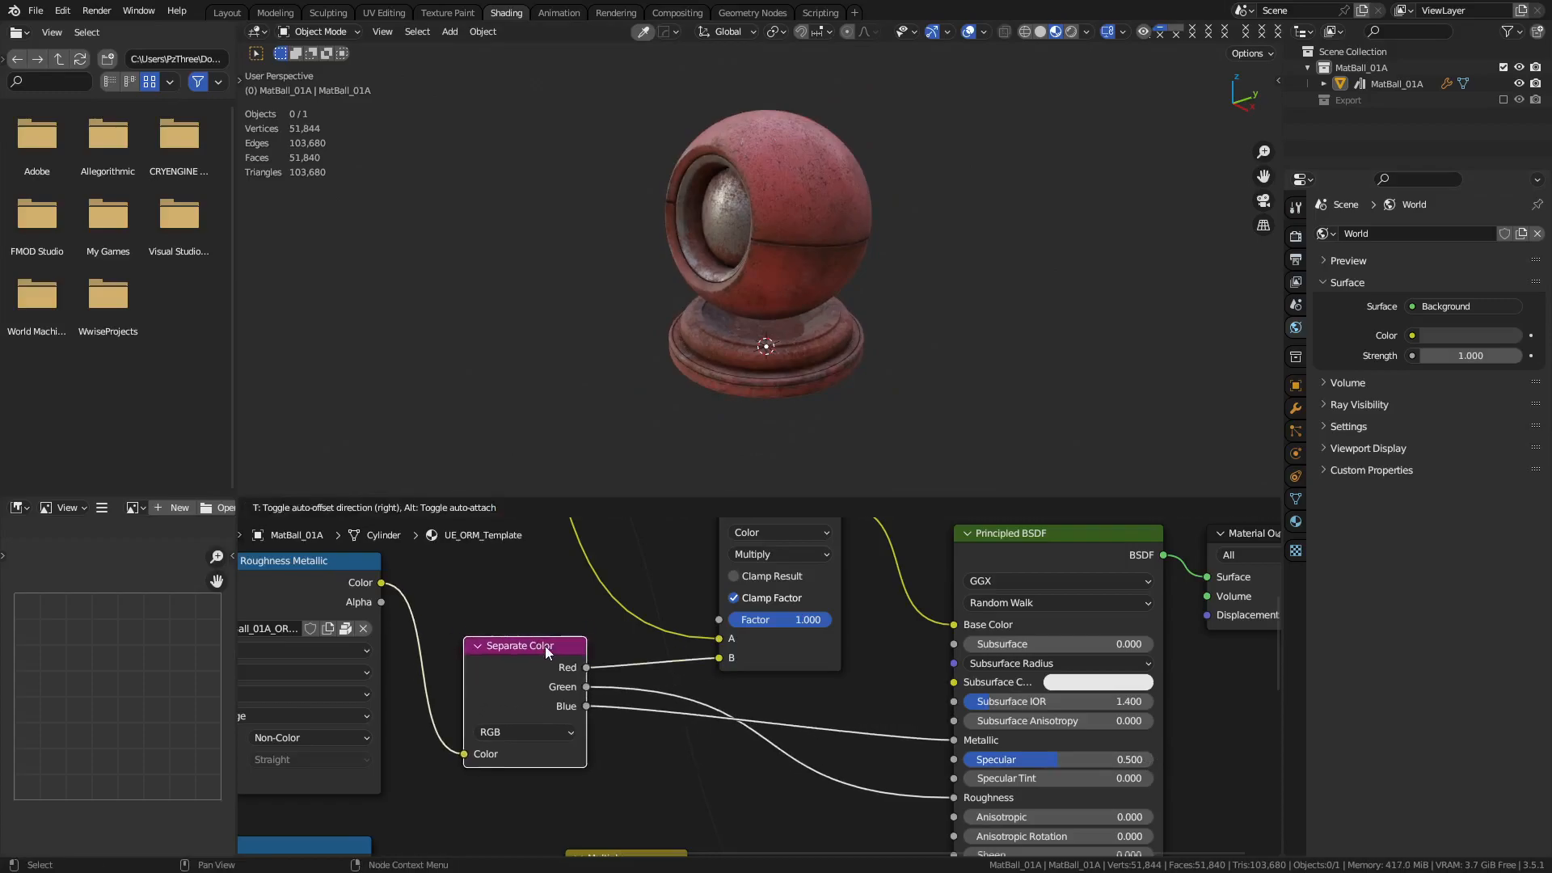
Switch to Substance Painter and show the output templates in the texture export settings.
left_click(226, 15)
scroll(755, 364, "up", 3)
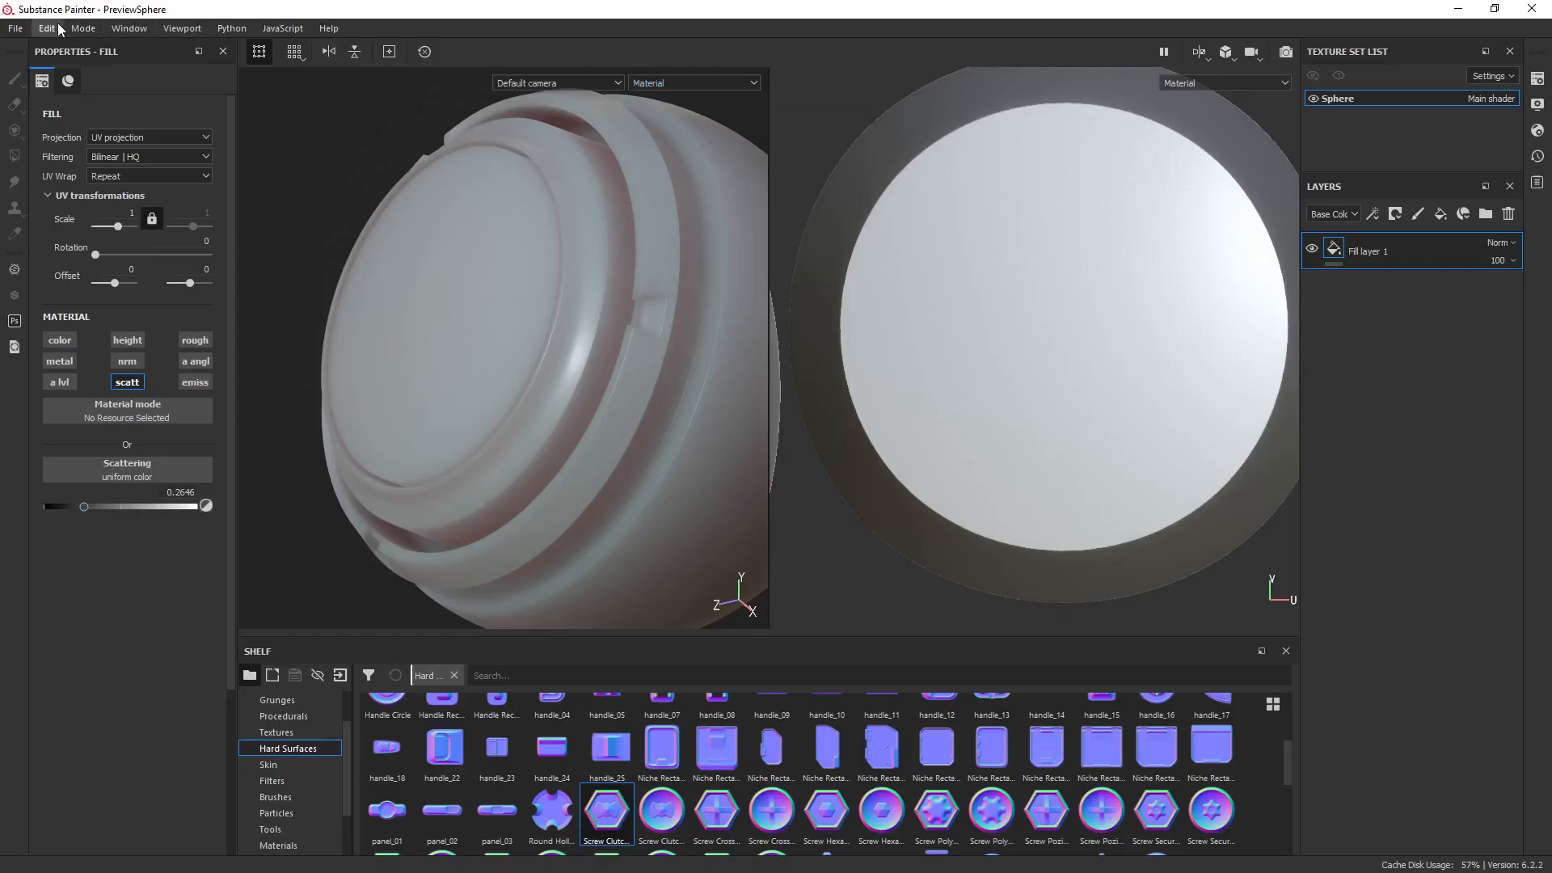
left_click(83, 28)
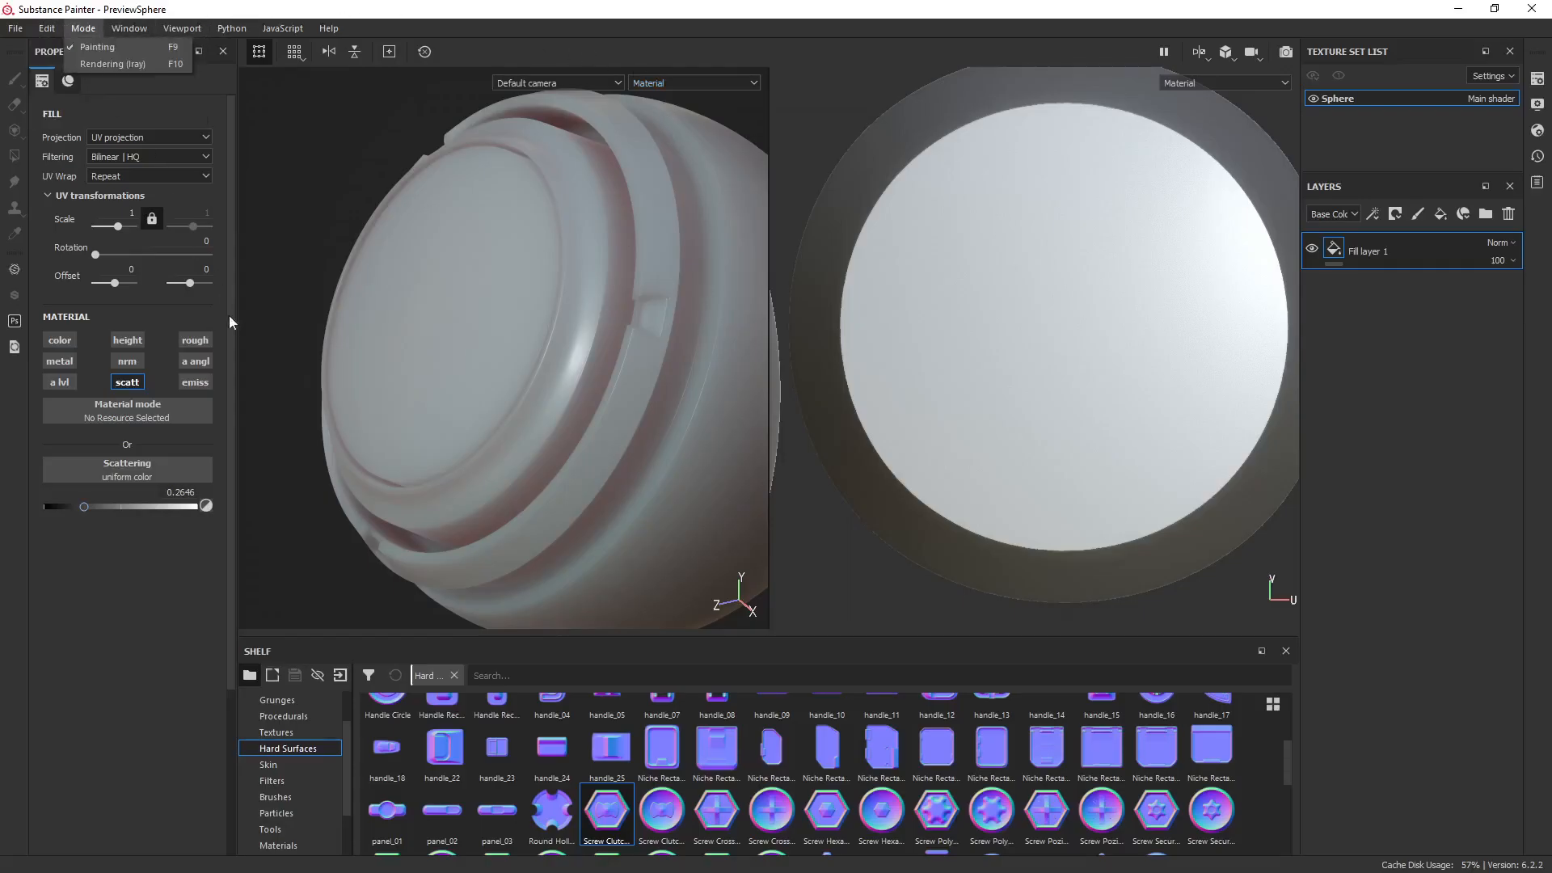
mouse_move(15, 33)
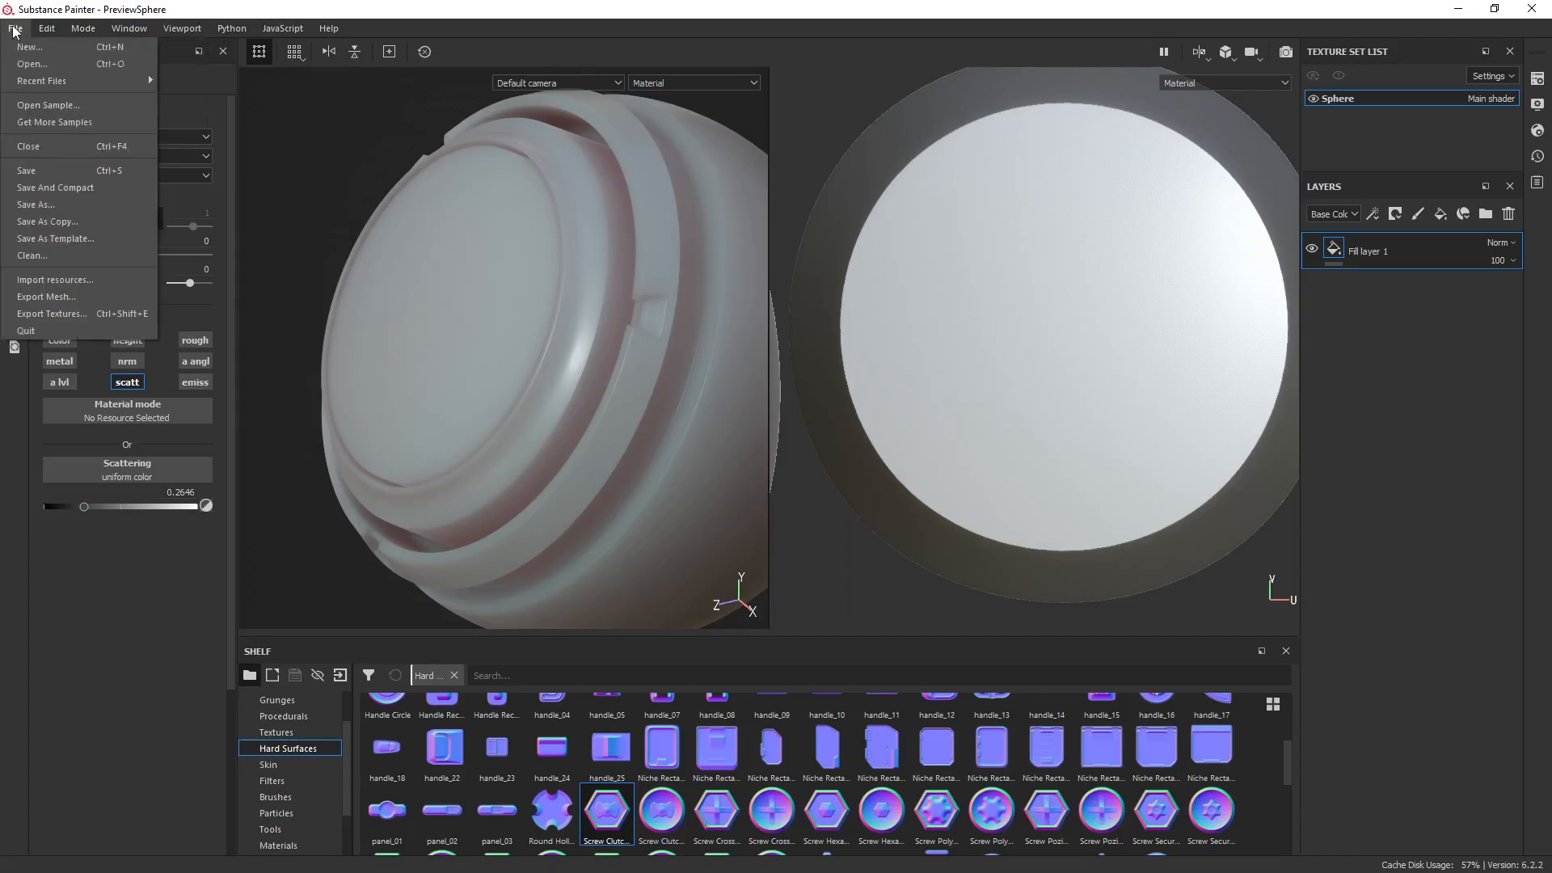
left_click(70, 315)
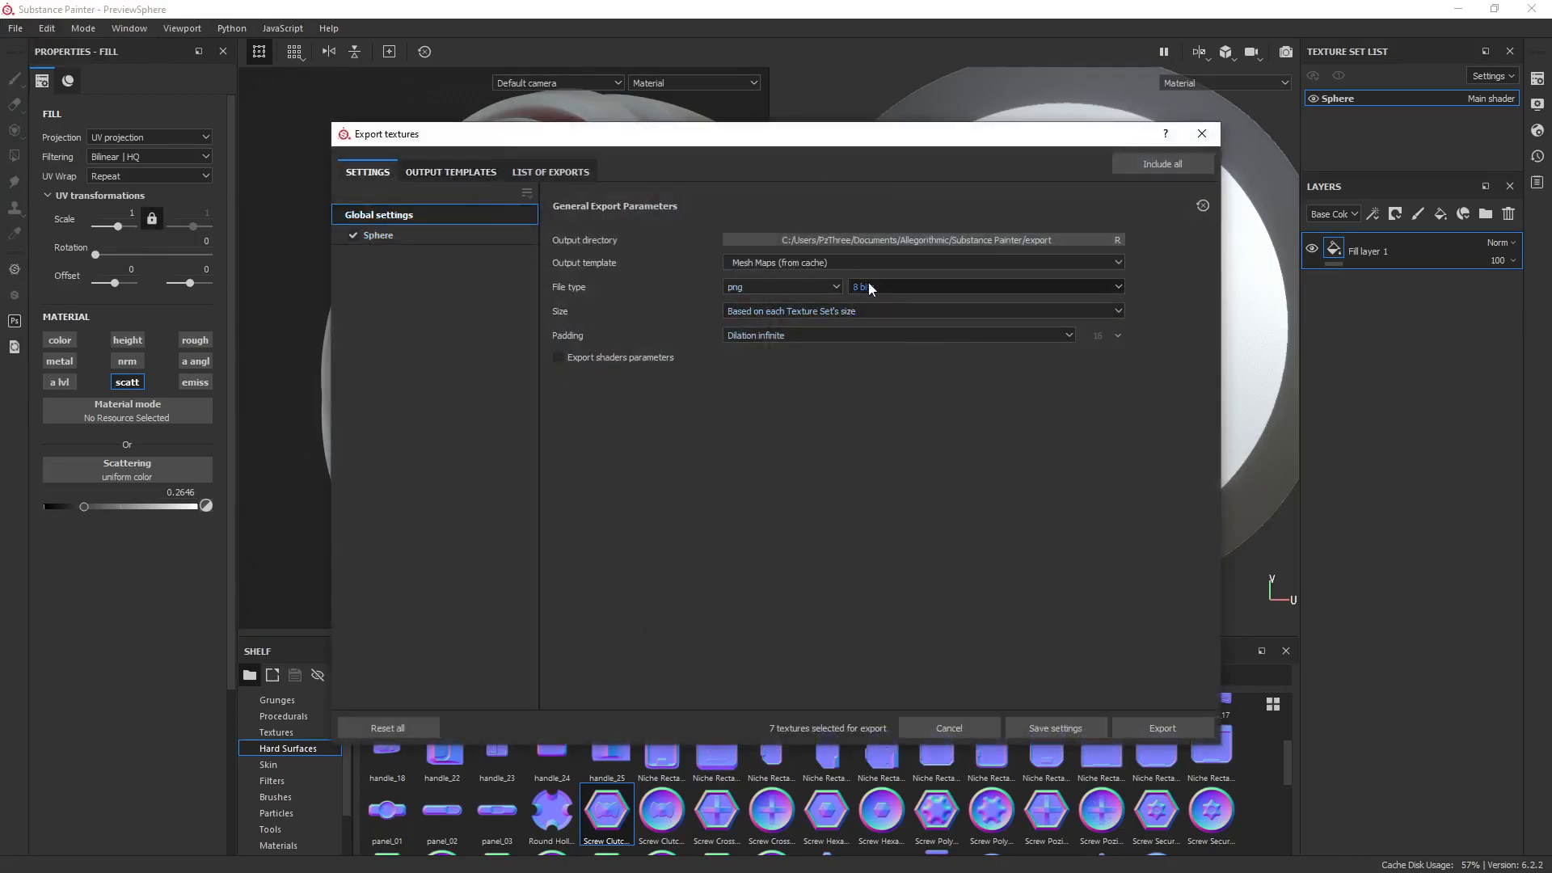
left_click(488, 174)
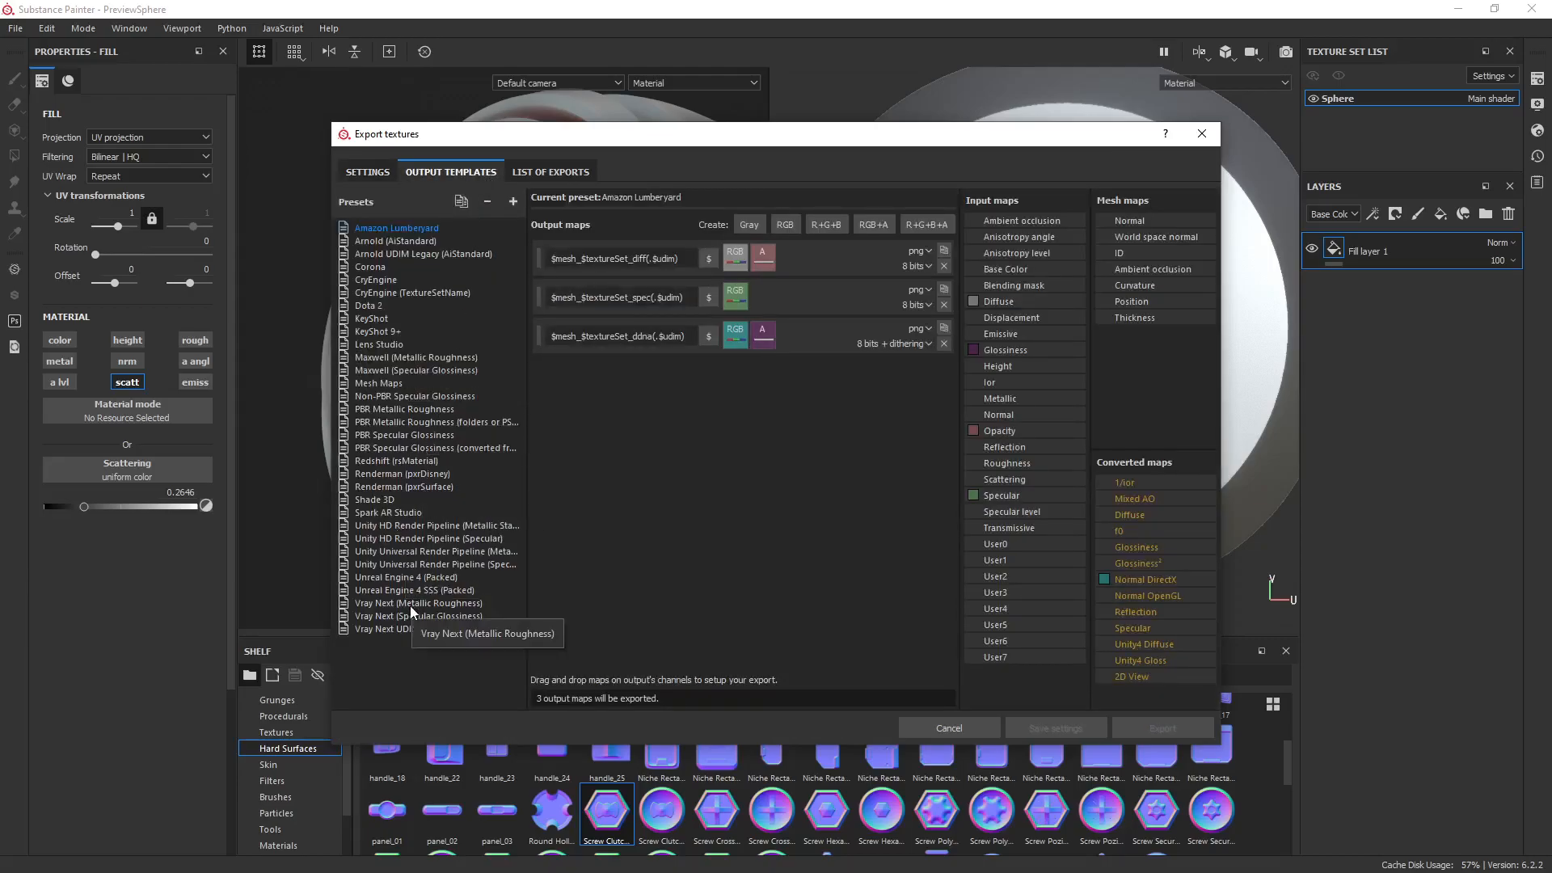
Select the Unreal Engine 4 (Packed) preset and add one grayscale and one RGB output map to it.
left_click(407, 577)
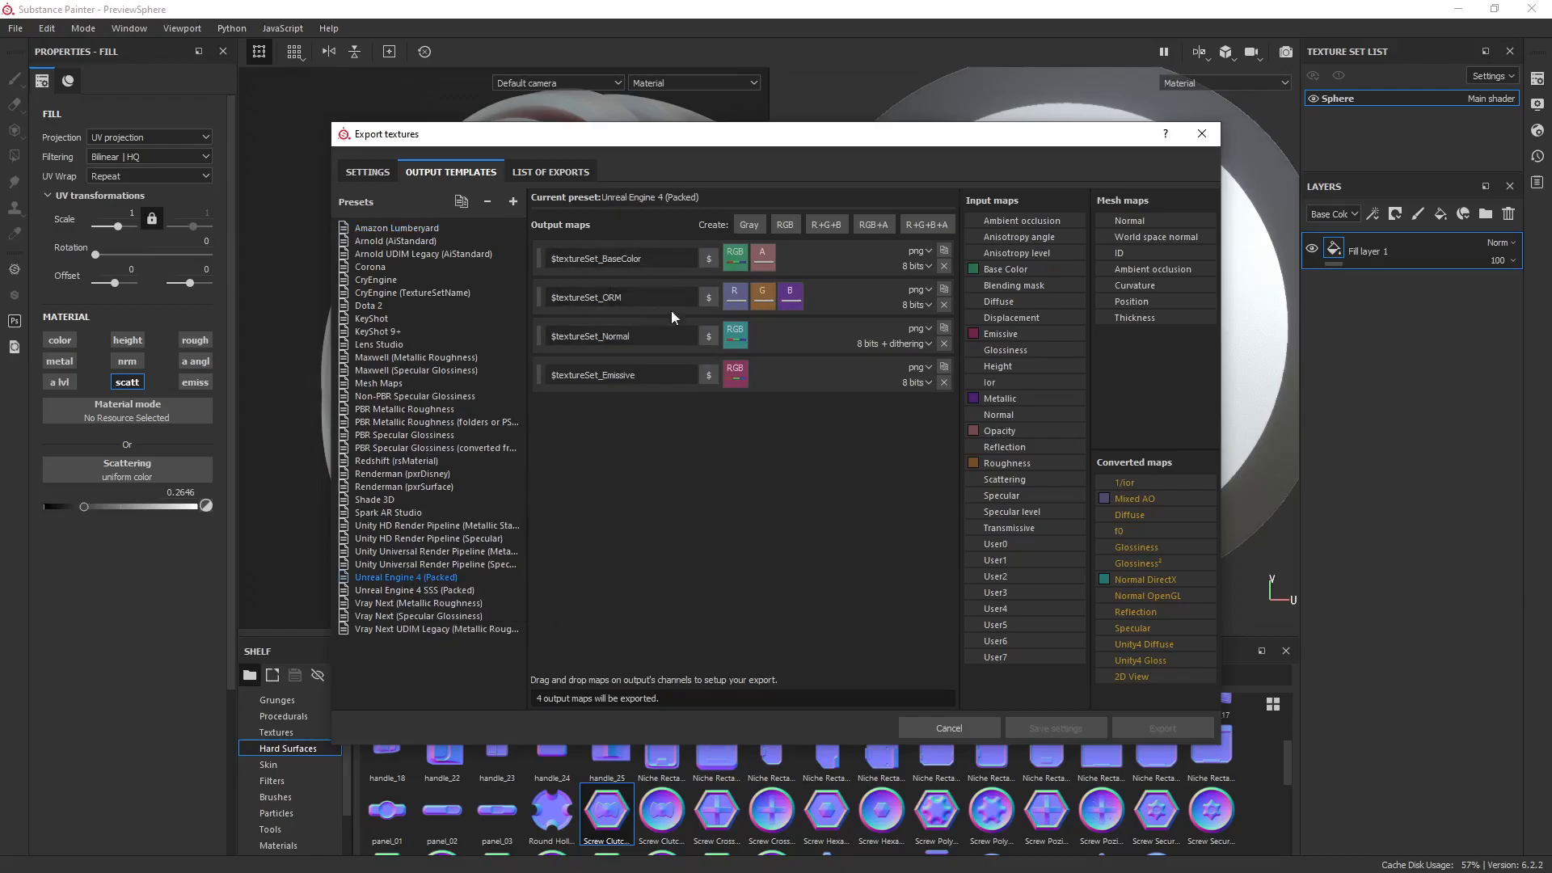
mouse_move(740, 299)
left_click(755, 225)
left_click(791, 227)
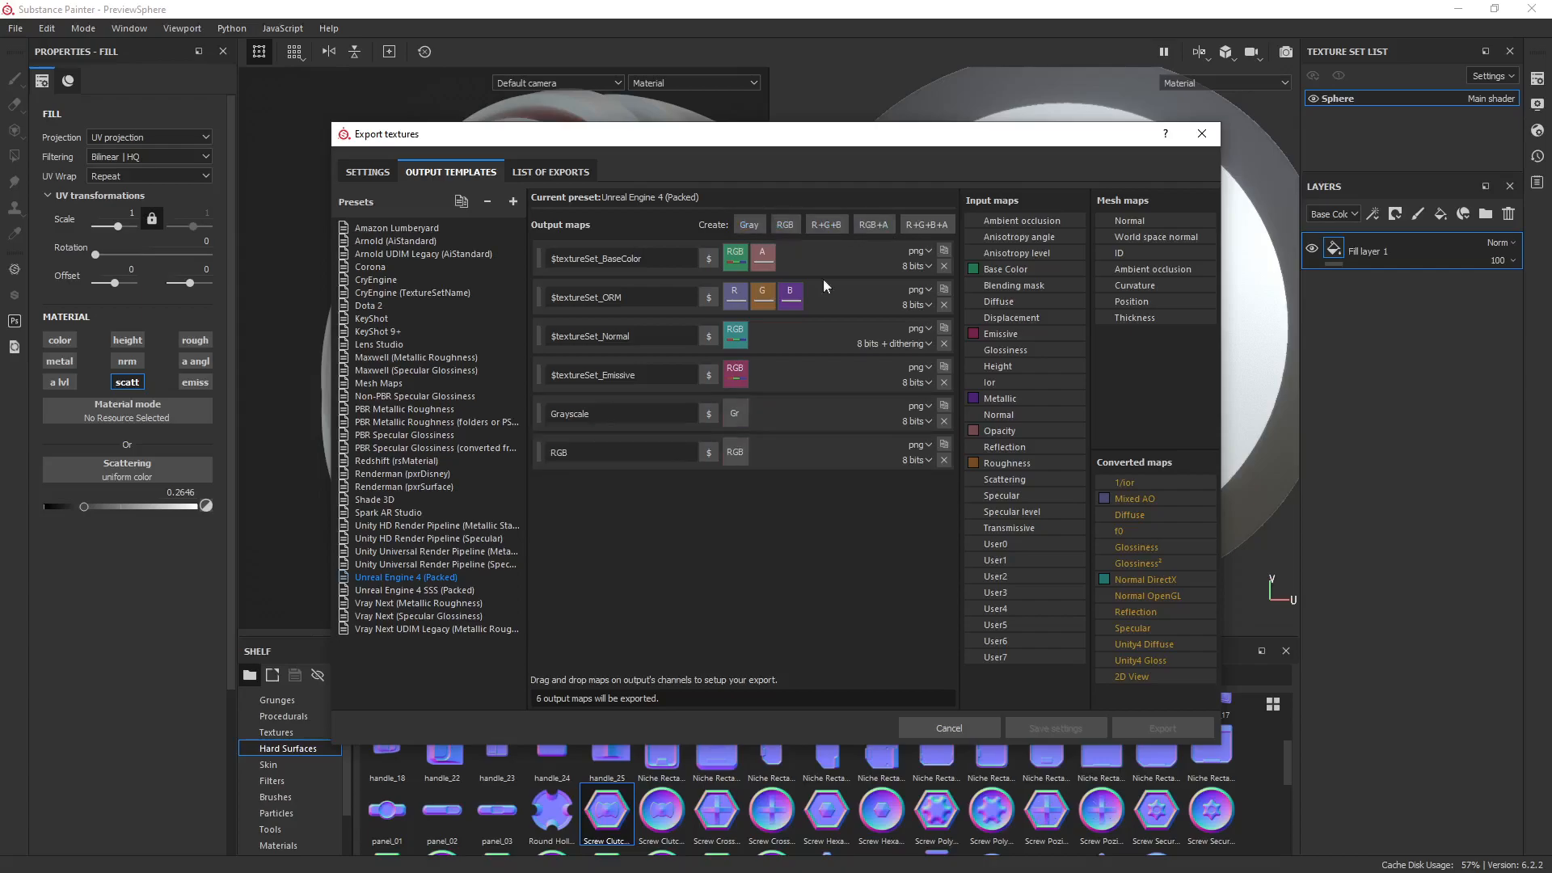
Assign the Scattering input map to the gray channel of the Grayscale output map and select the map's name for editing.
left_click_drag(1017, 482, 738, 418)
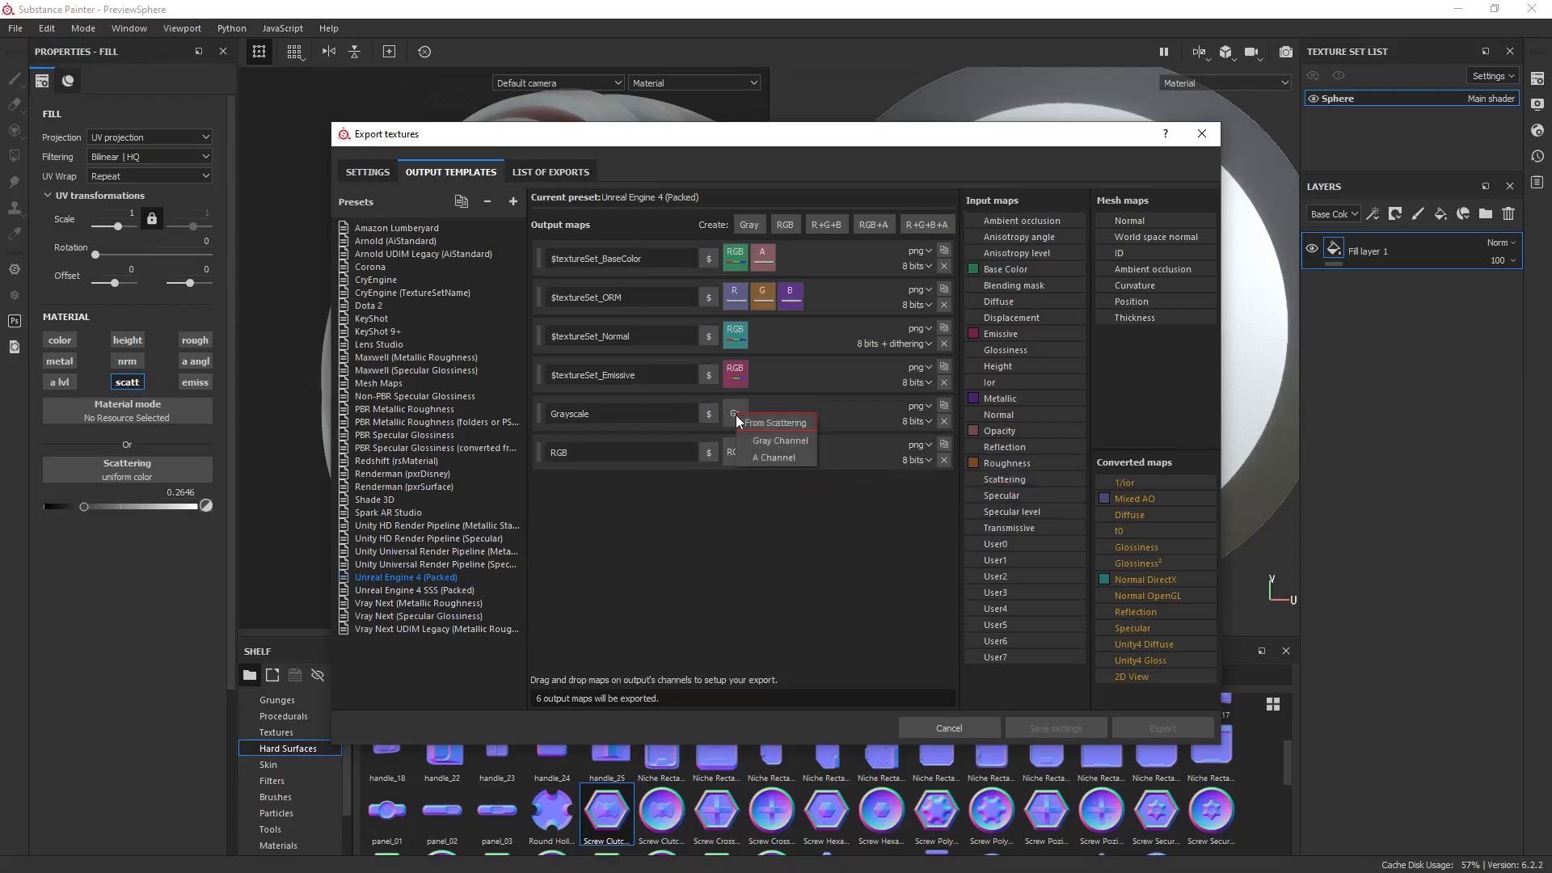
left_click(778, 442)
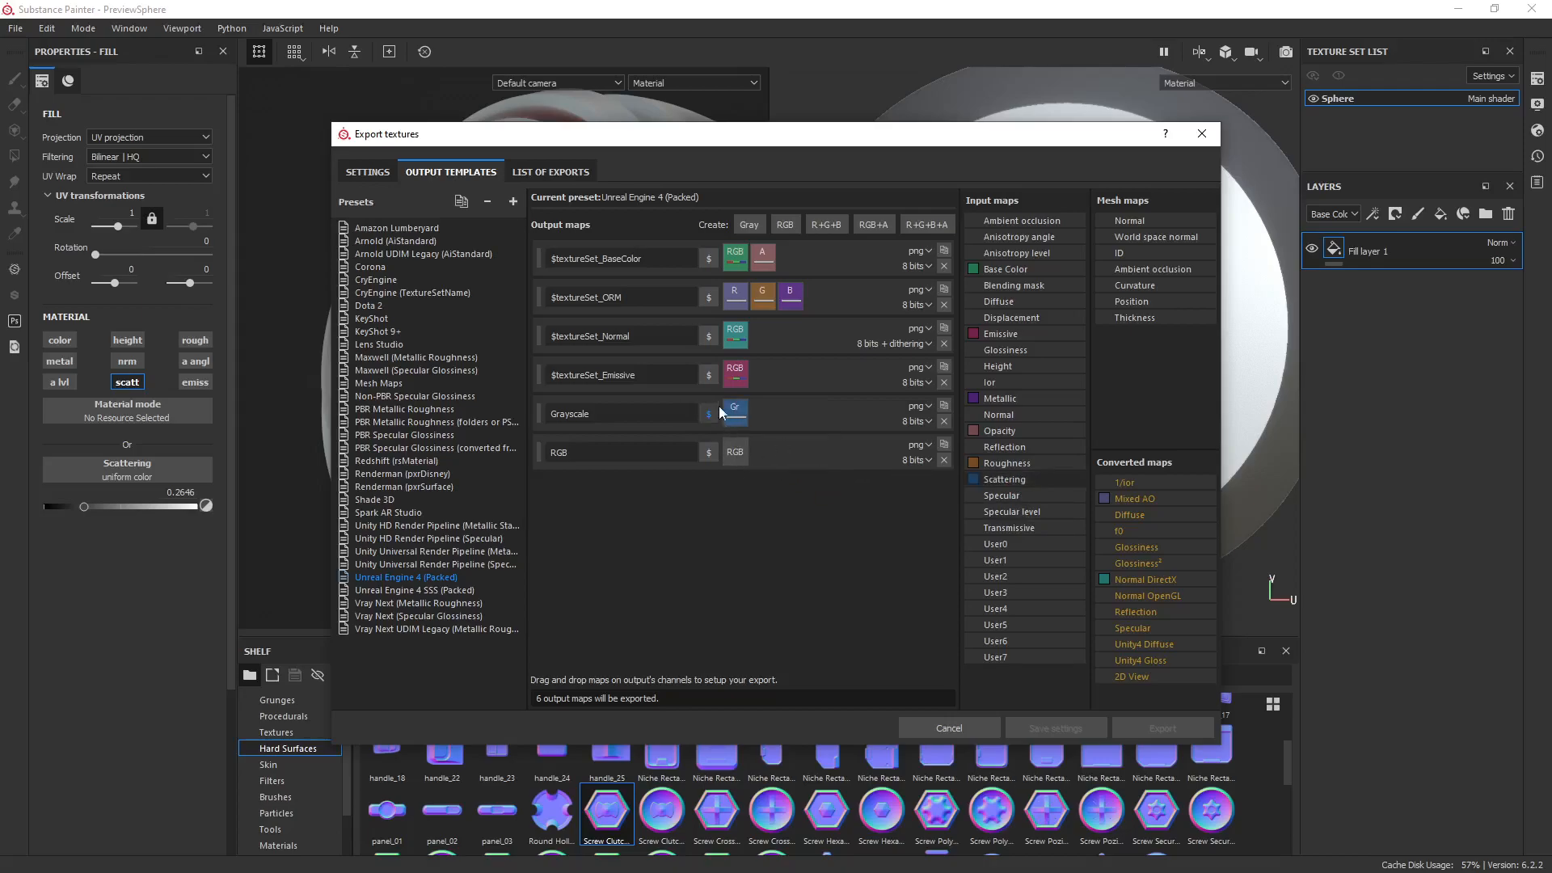
left_click(672, 413)
double_click(672, 413)
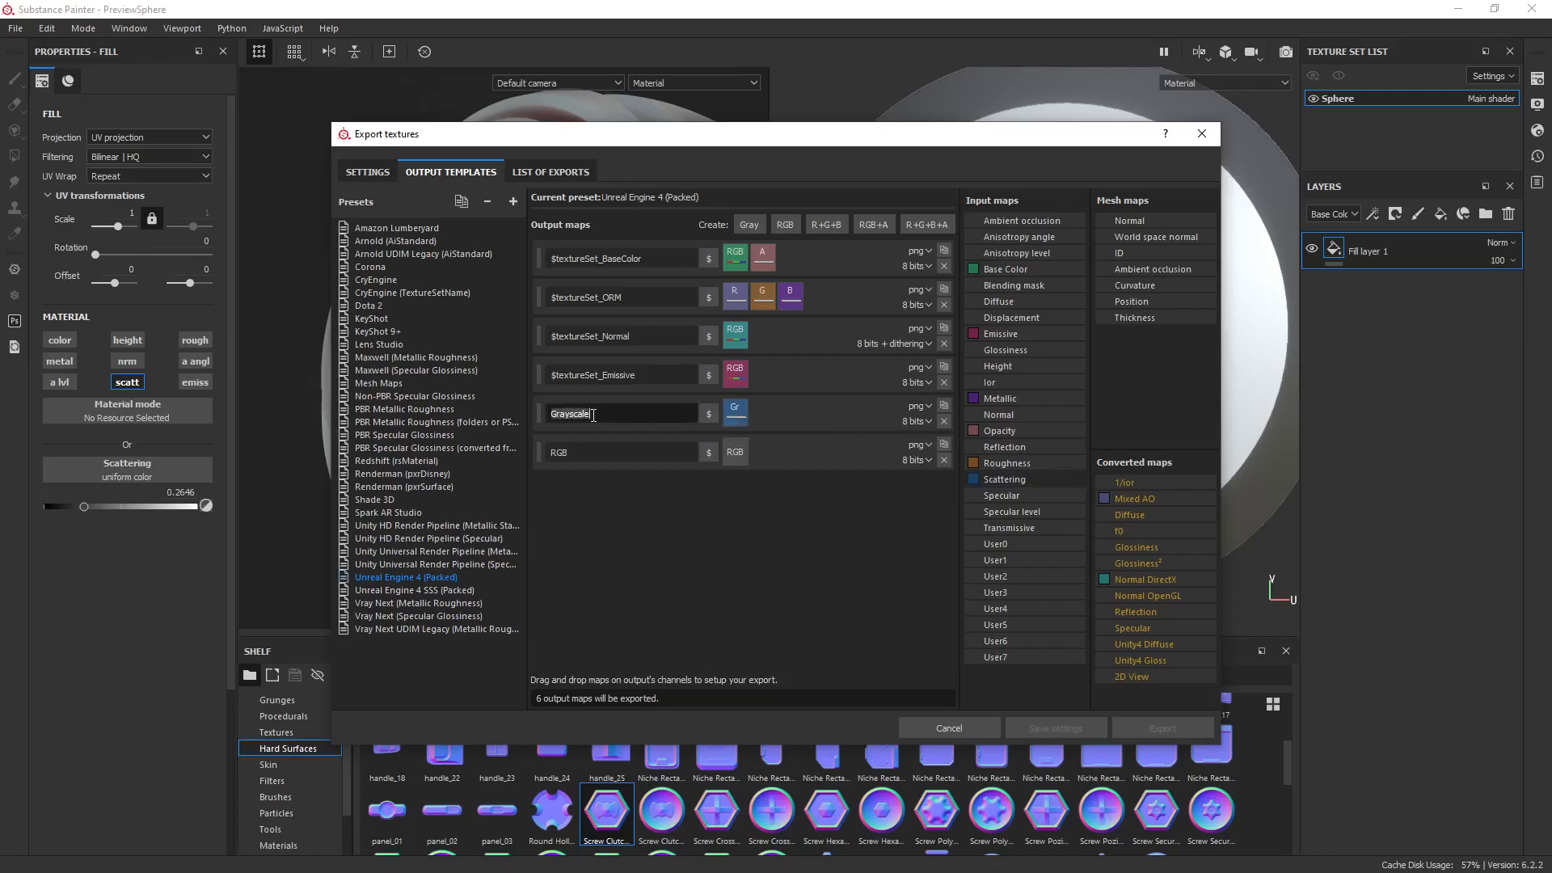
Review the bit depth and file format options of the Grayscale output map and cancel the texture export.
left_click(921, 422)
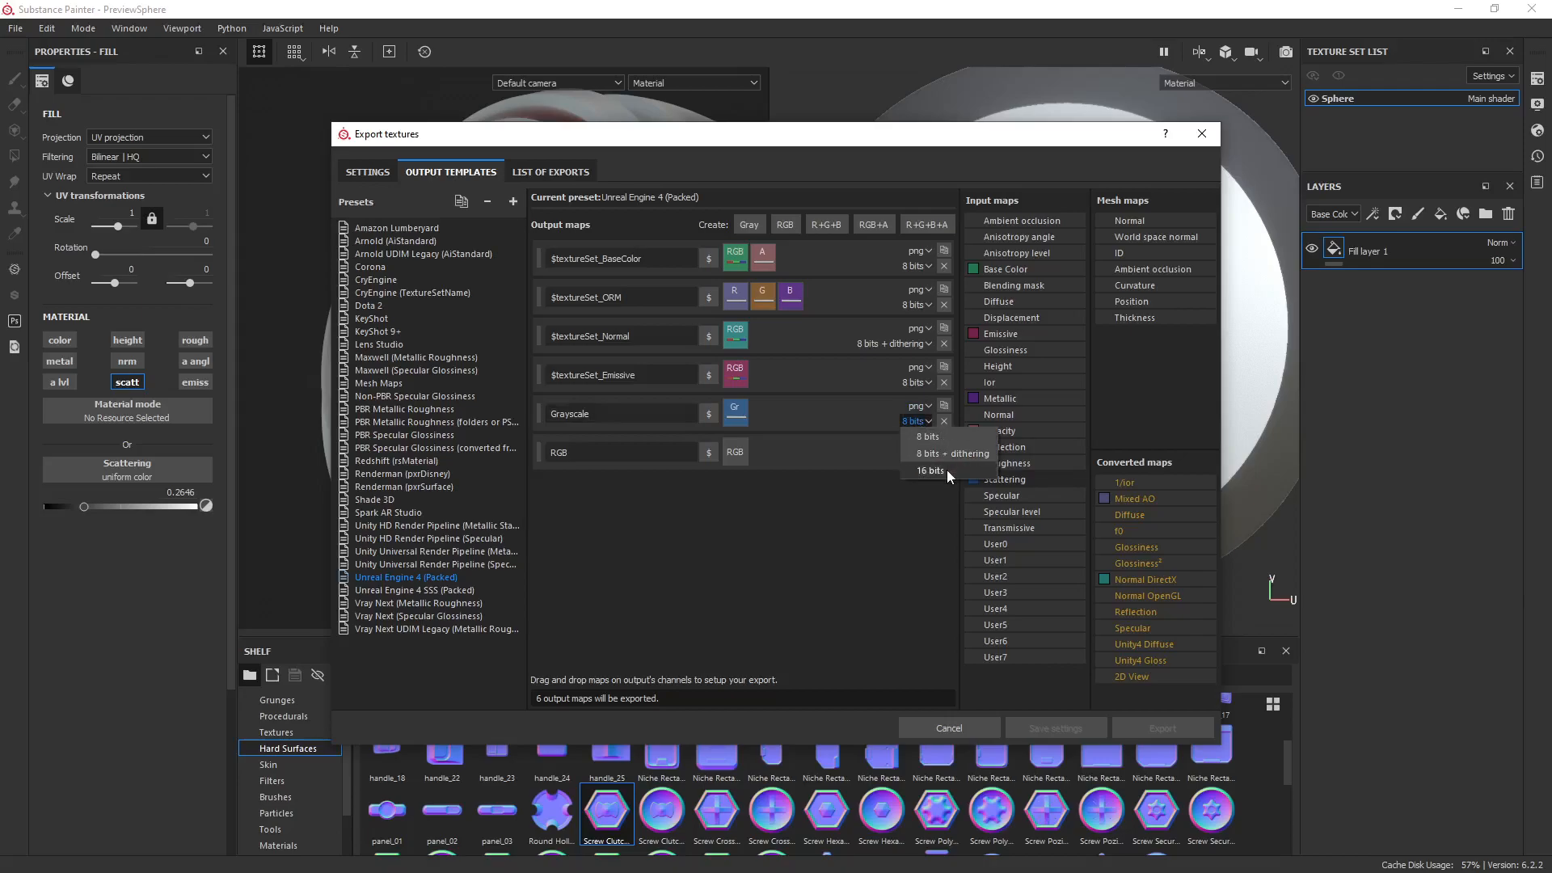
left_click(924, 409)
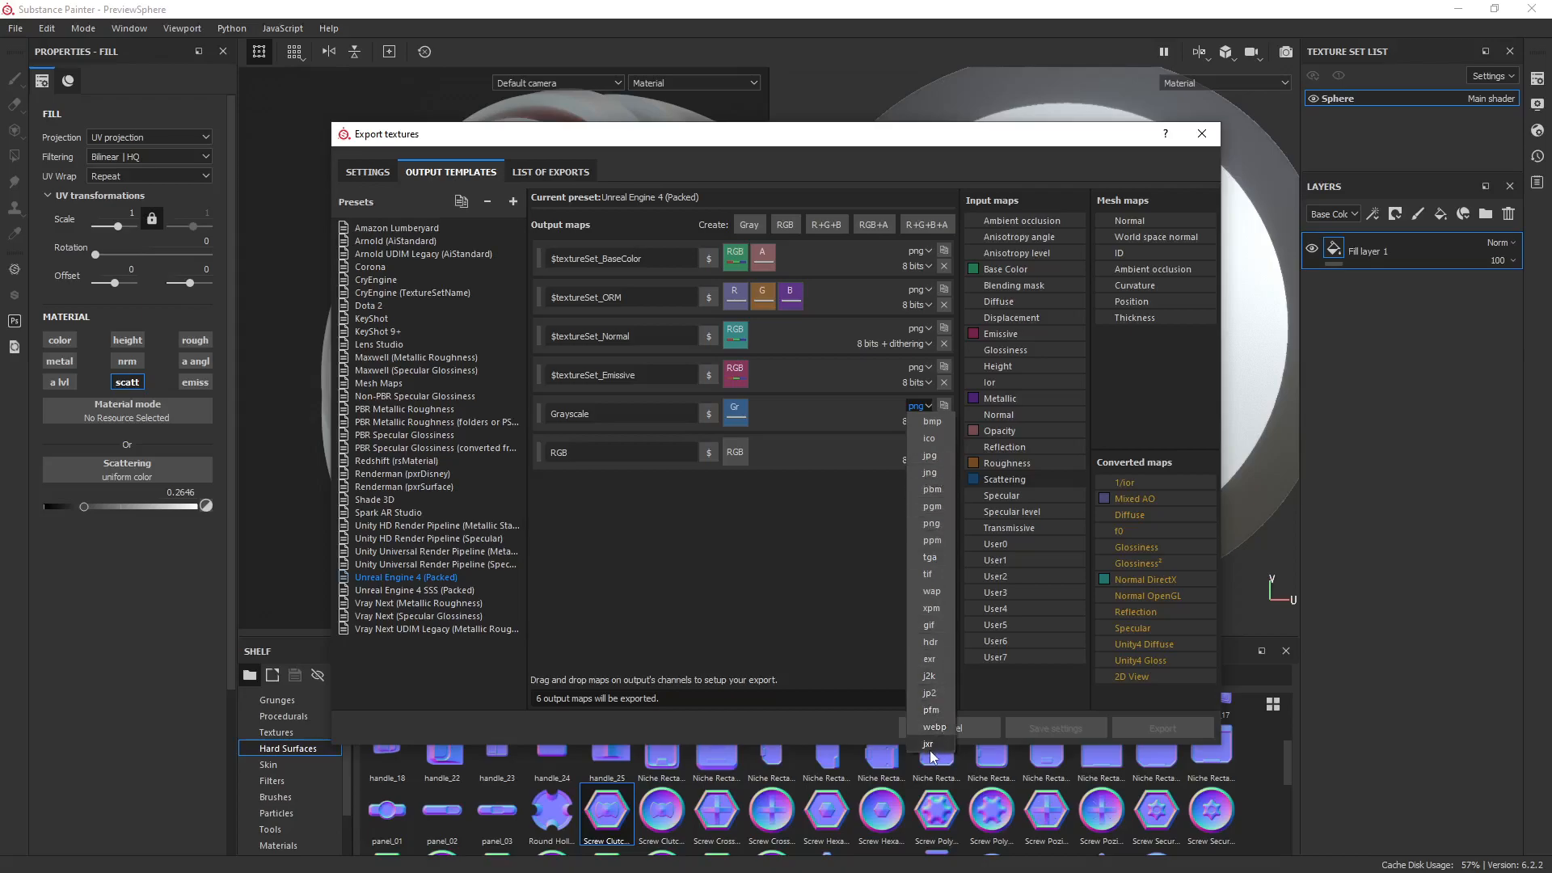
left_click(774, 541)
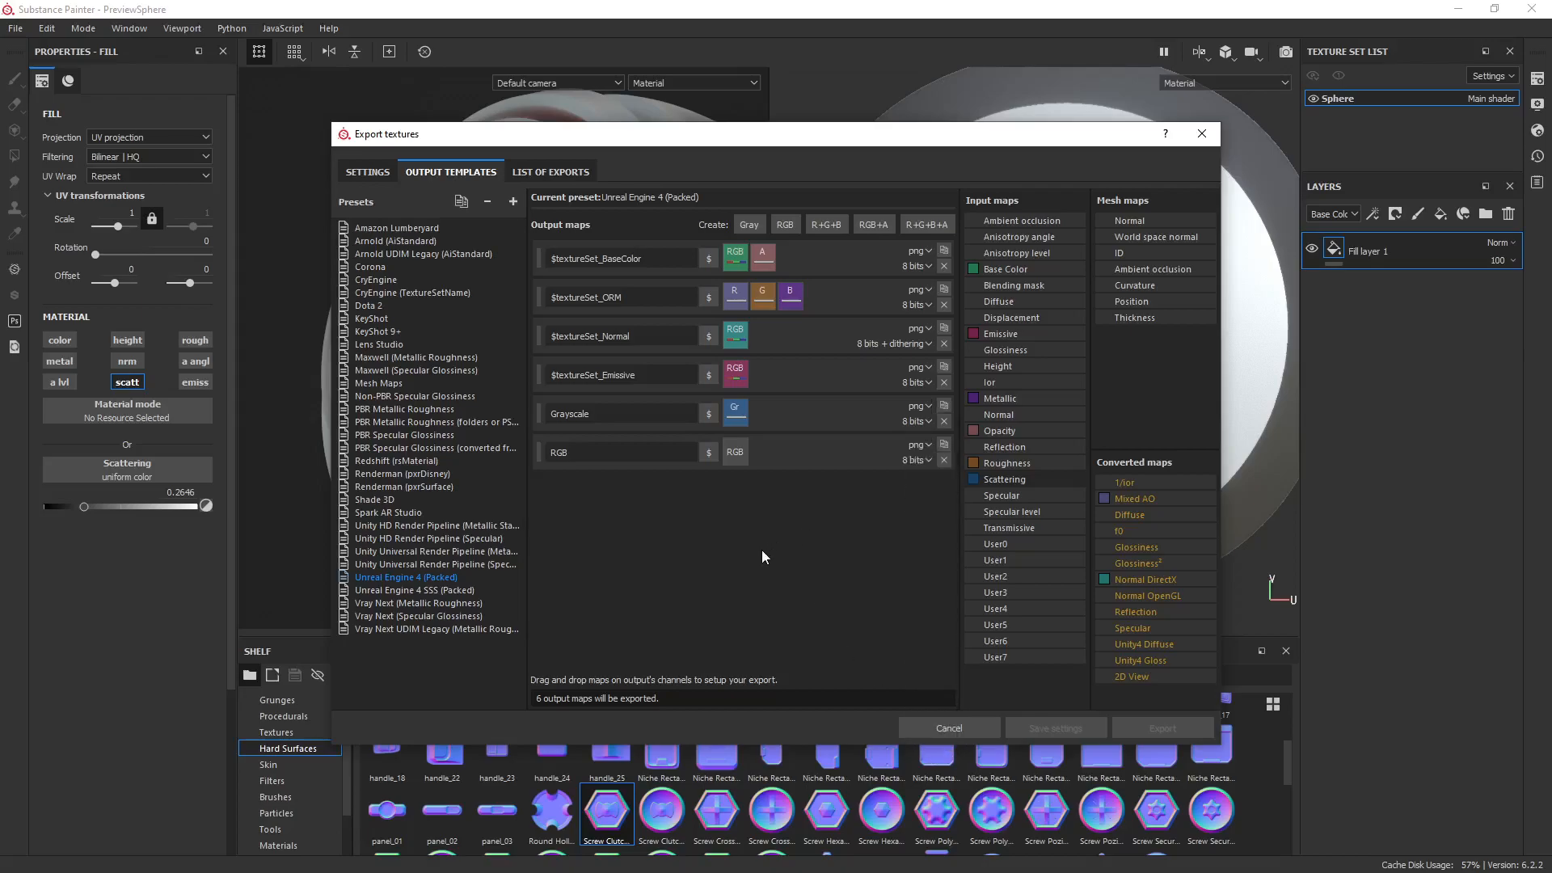
left_click(970, 732)
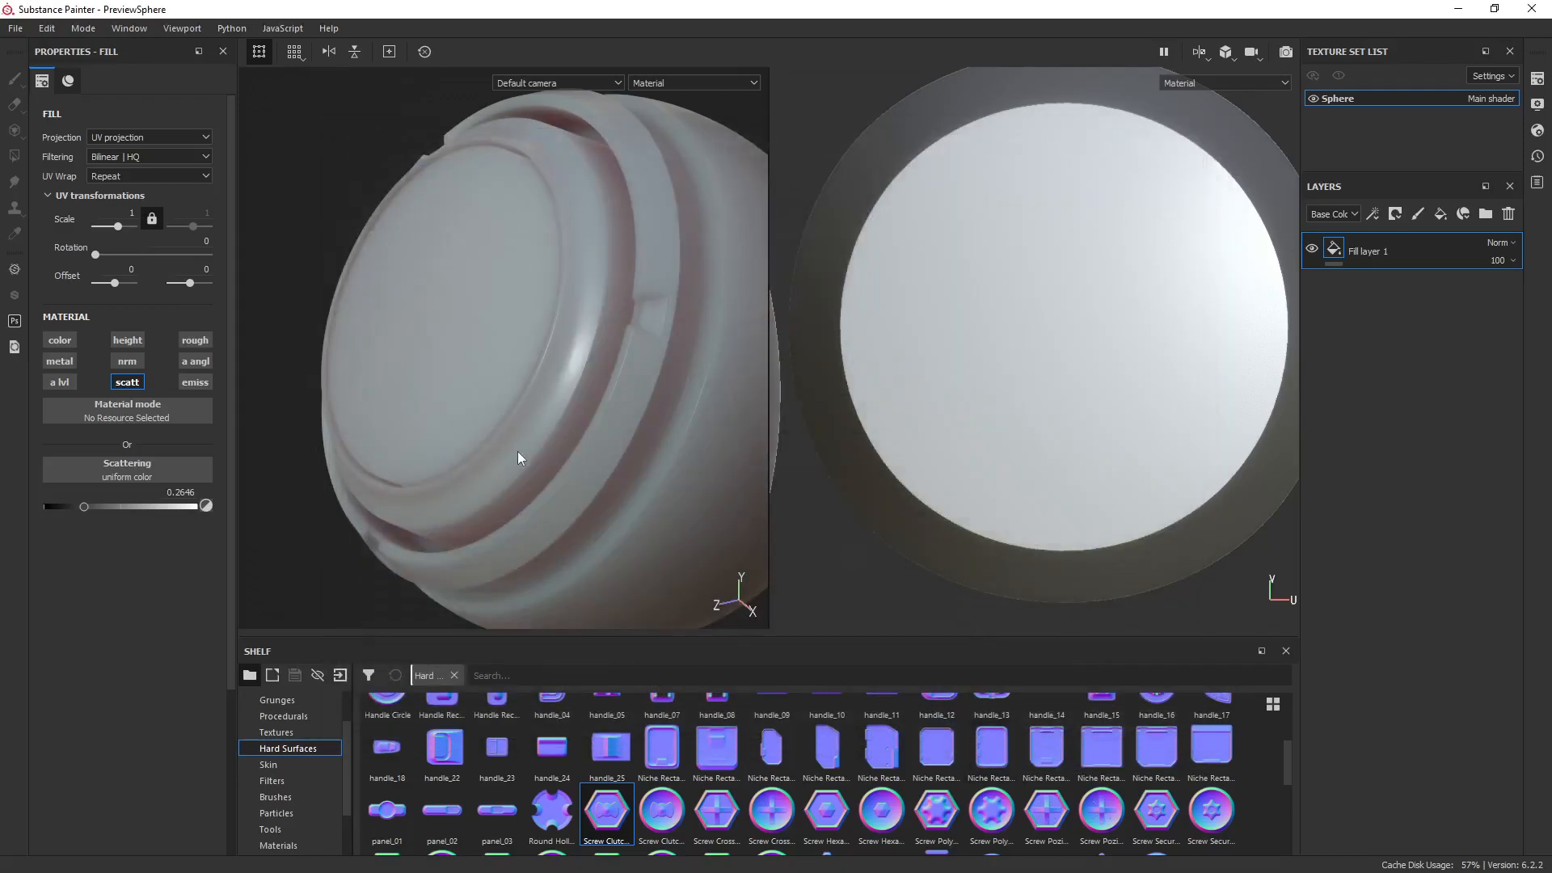
left_click_drag(420, 364, 671, 382, "alt")
left_click_drag(574, 396, 586, 367, "alt")
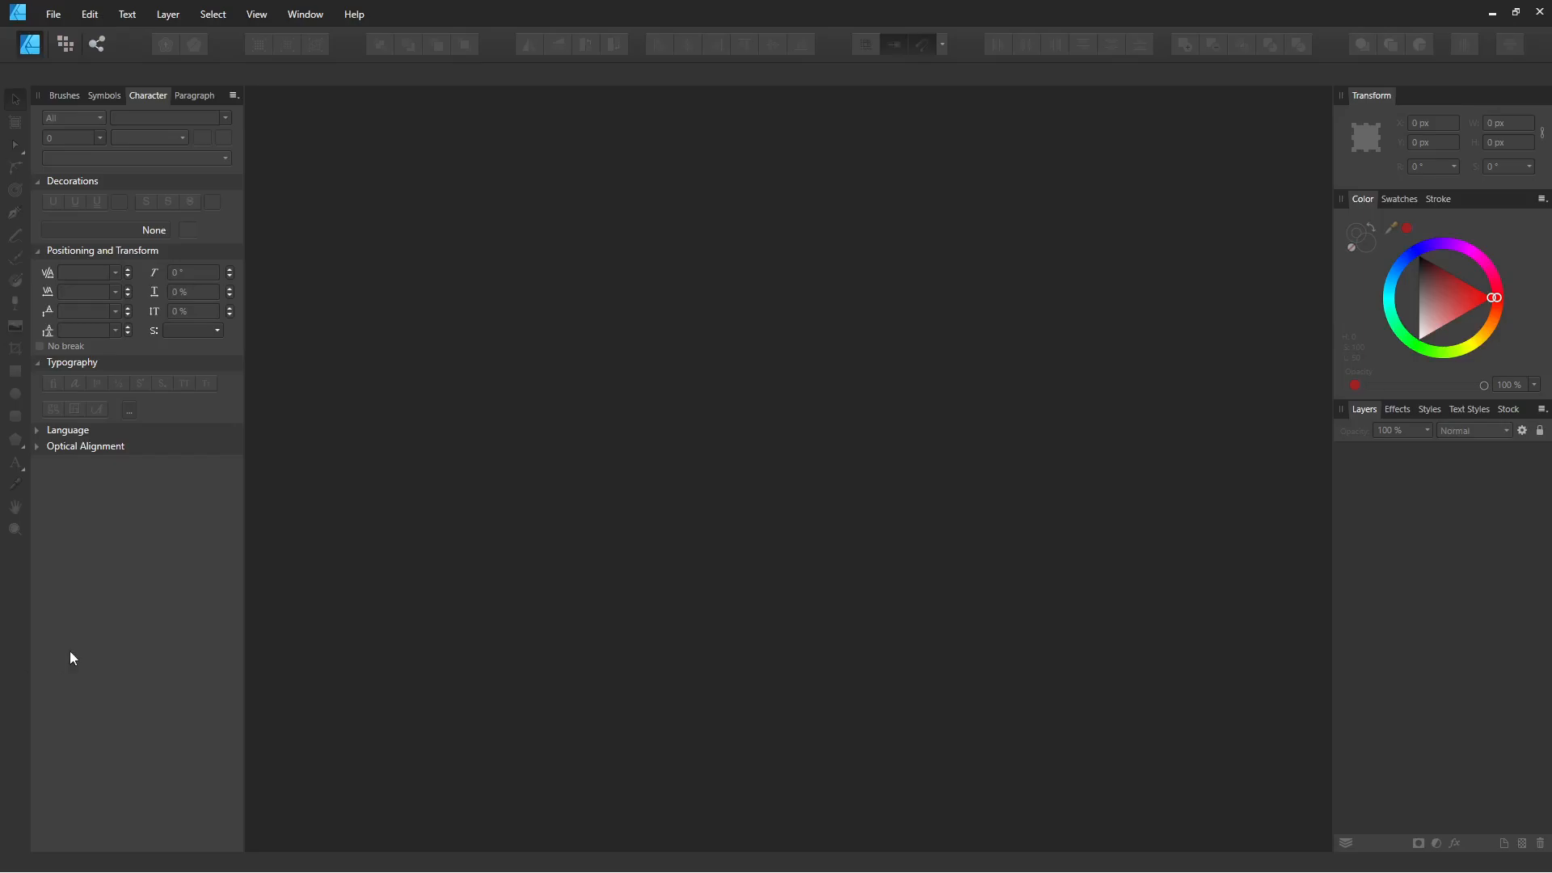
Switch to Affinity Designer and create a 1024 × 1024 px document from the AlphaGen 1k preset.
left_click(53, 13)
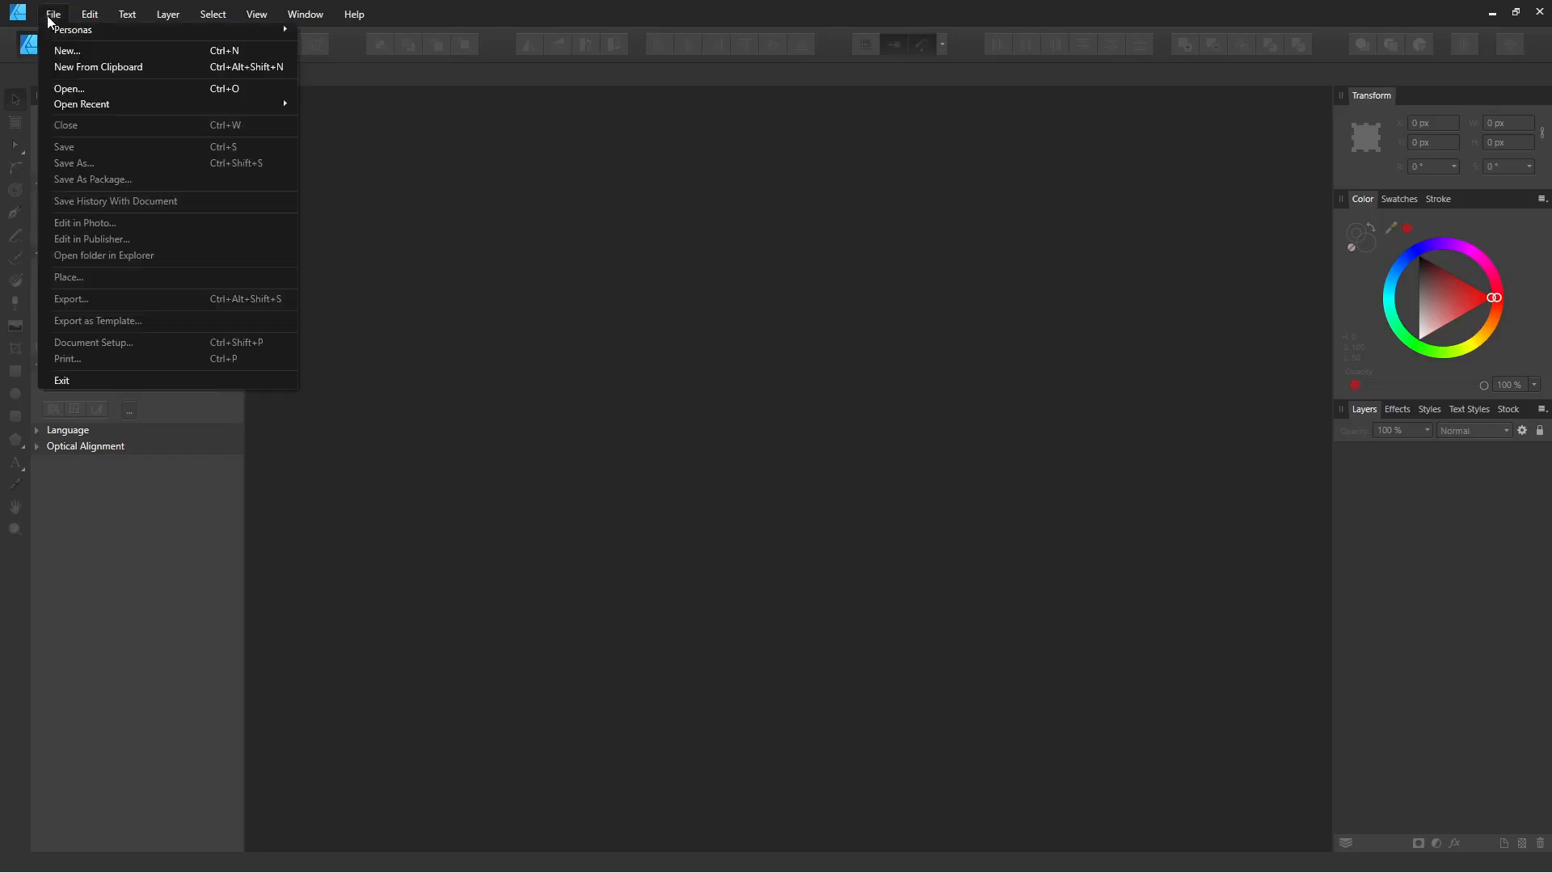
left_click(152, 54)
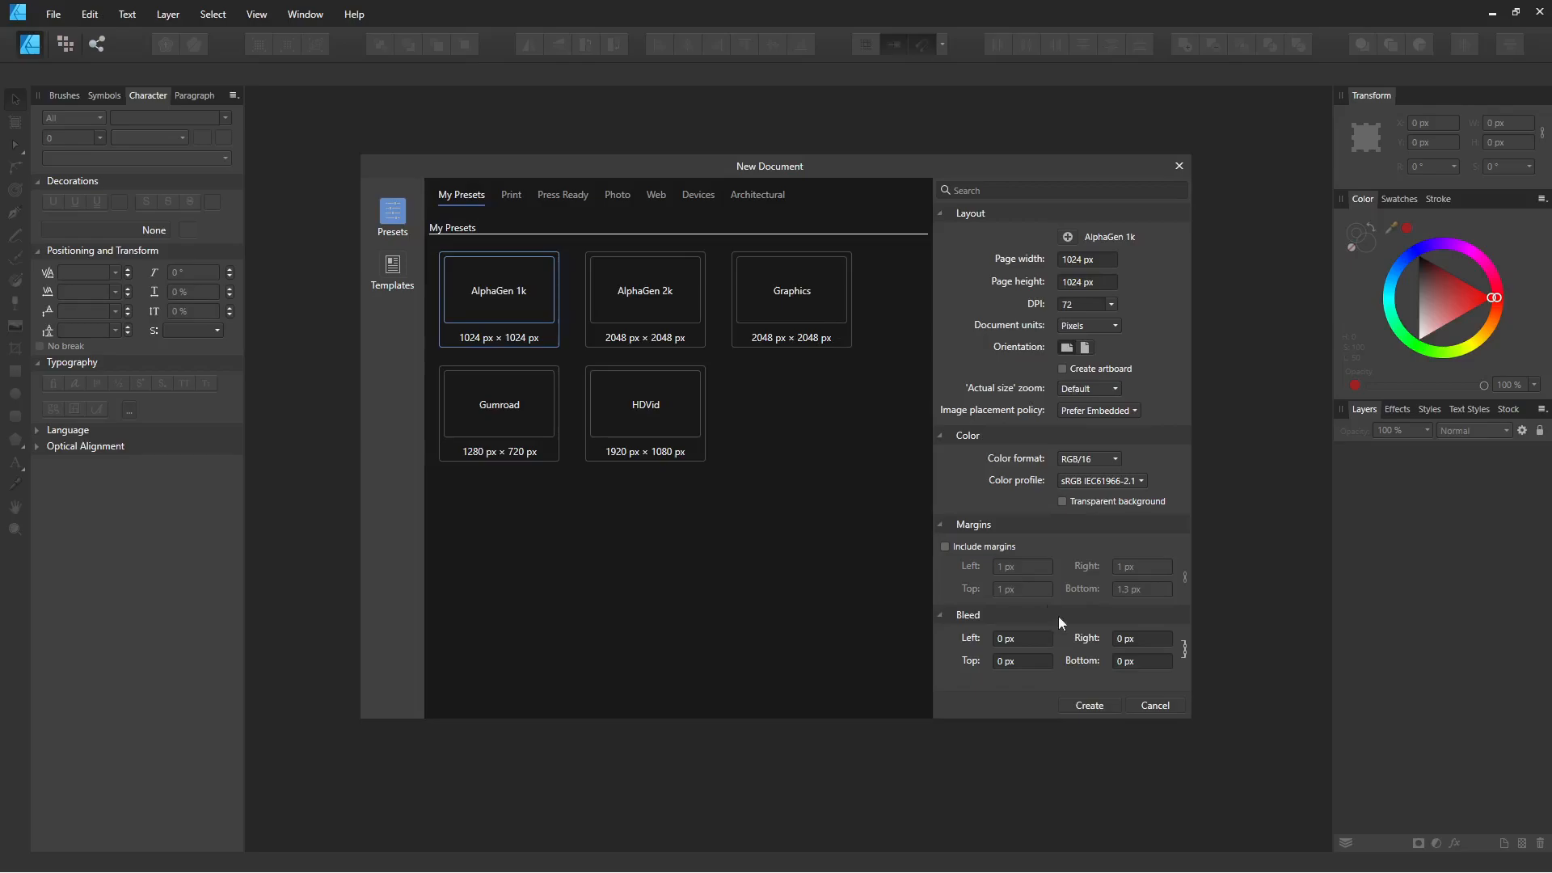
left_click(1088, 706)
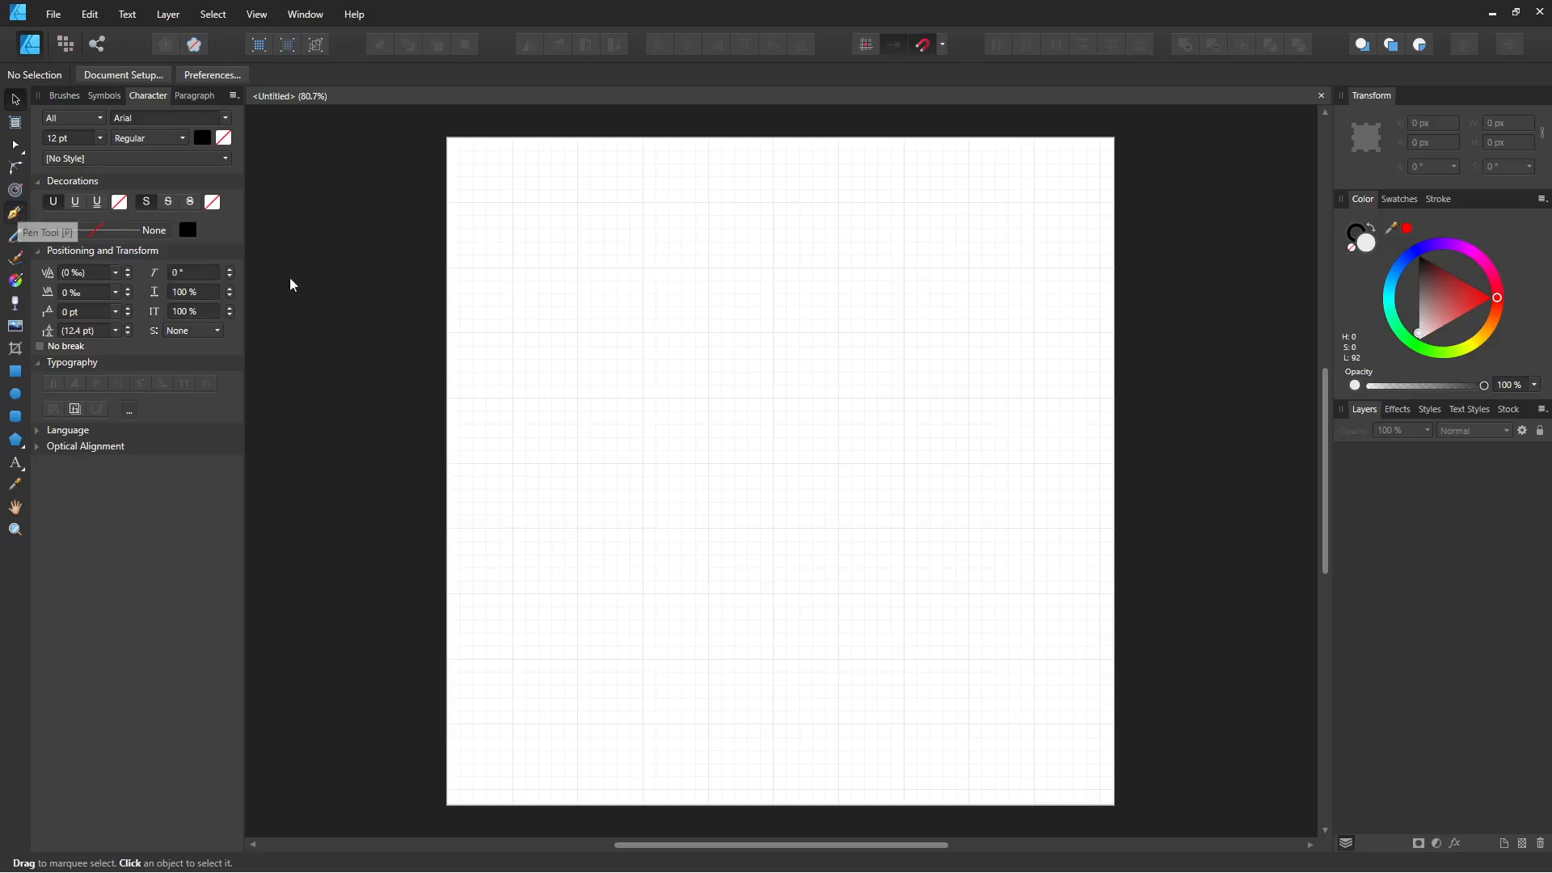
Draw a closed Pen tool shape about 556 × 395 px in the page's upper half, with straight and curved sides.
left_click(15, 213)
left_click(540, 256)
left_click(604, 476)
left_click_drag(883, 464, 955, 393)
left_click(787, 242)
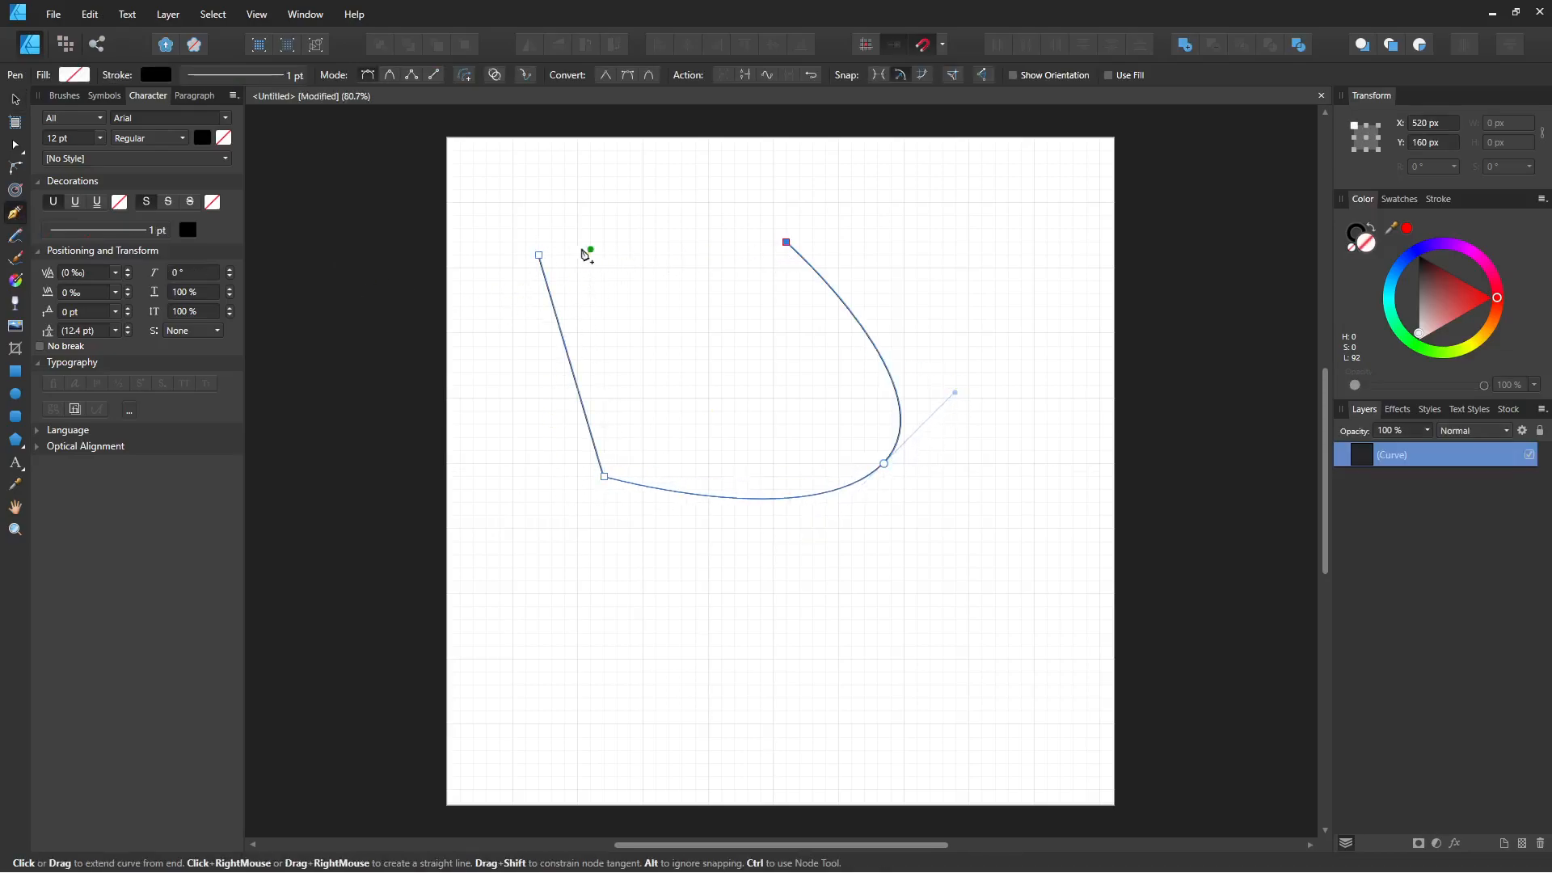
left_click(540, 255)
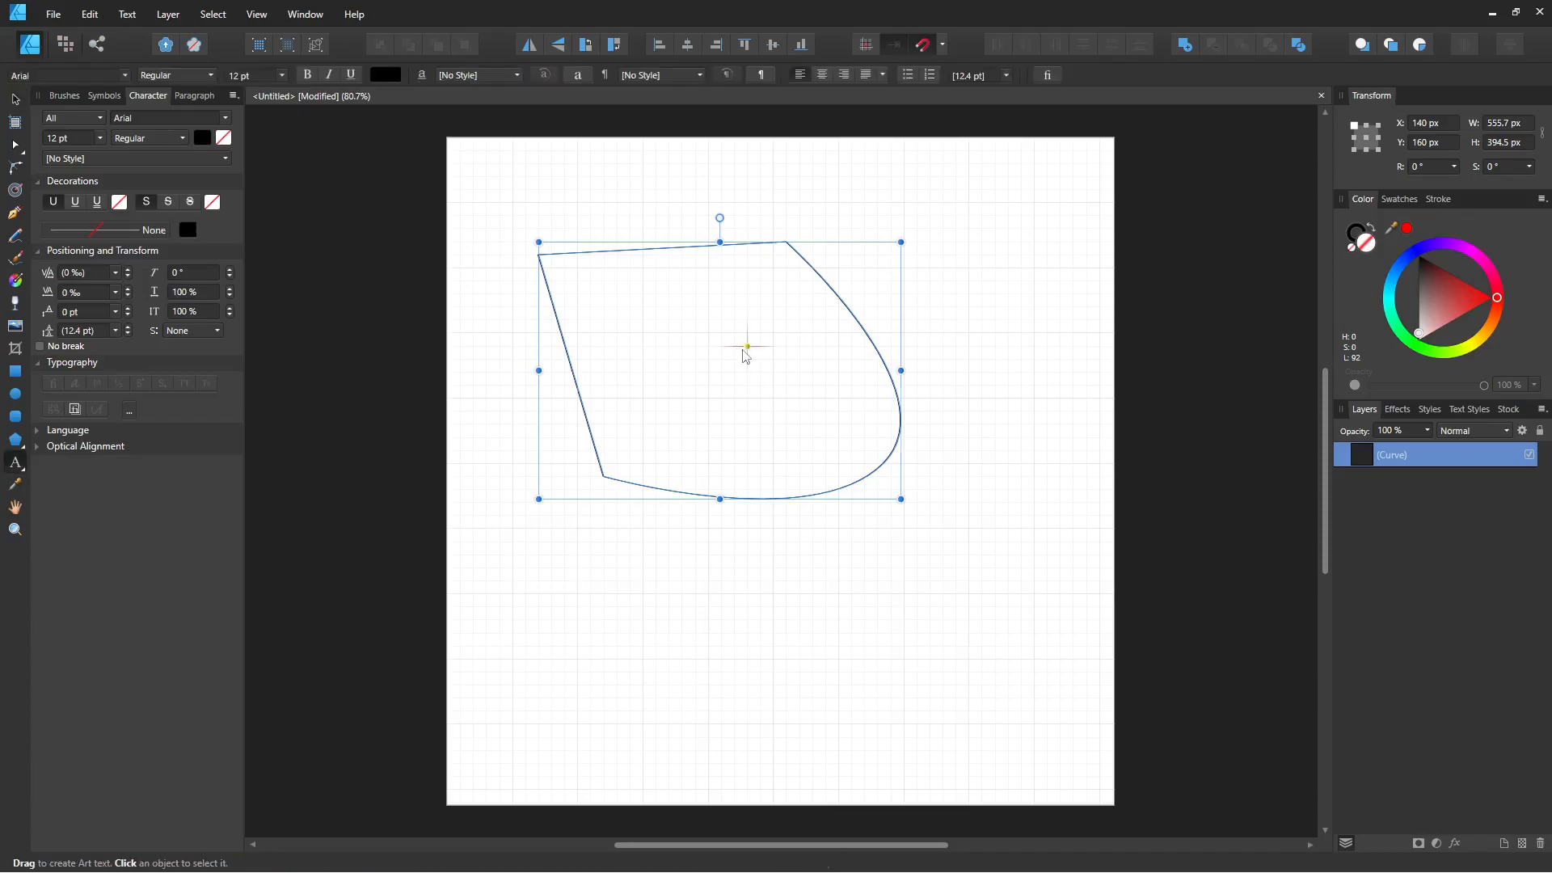
Move the drawn curve sideways across the page and widen it to 620 px.
left_click_drag(738, 357, 863, 360)
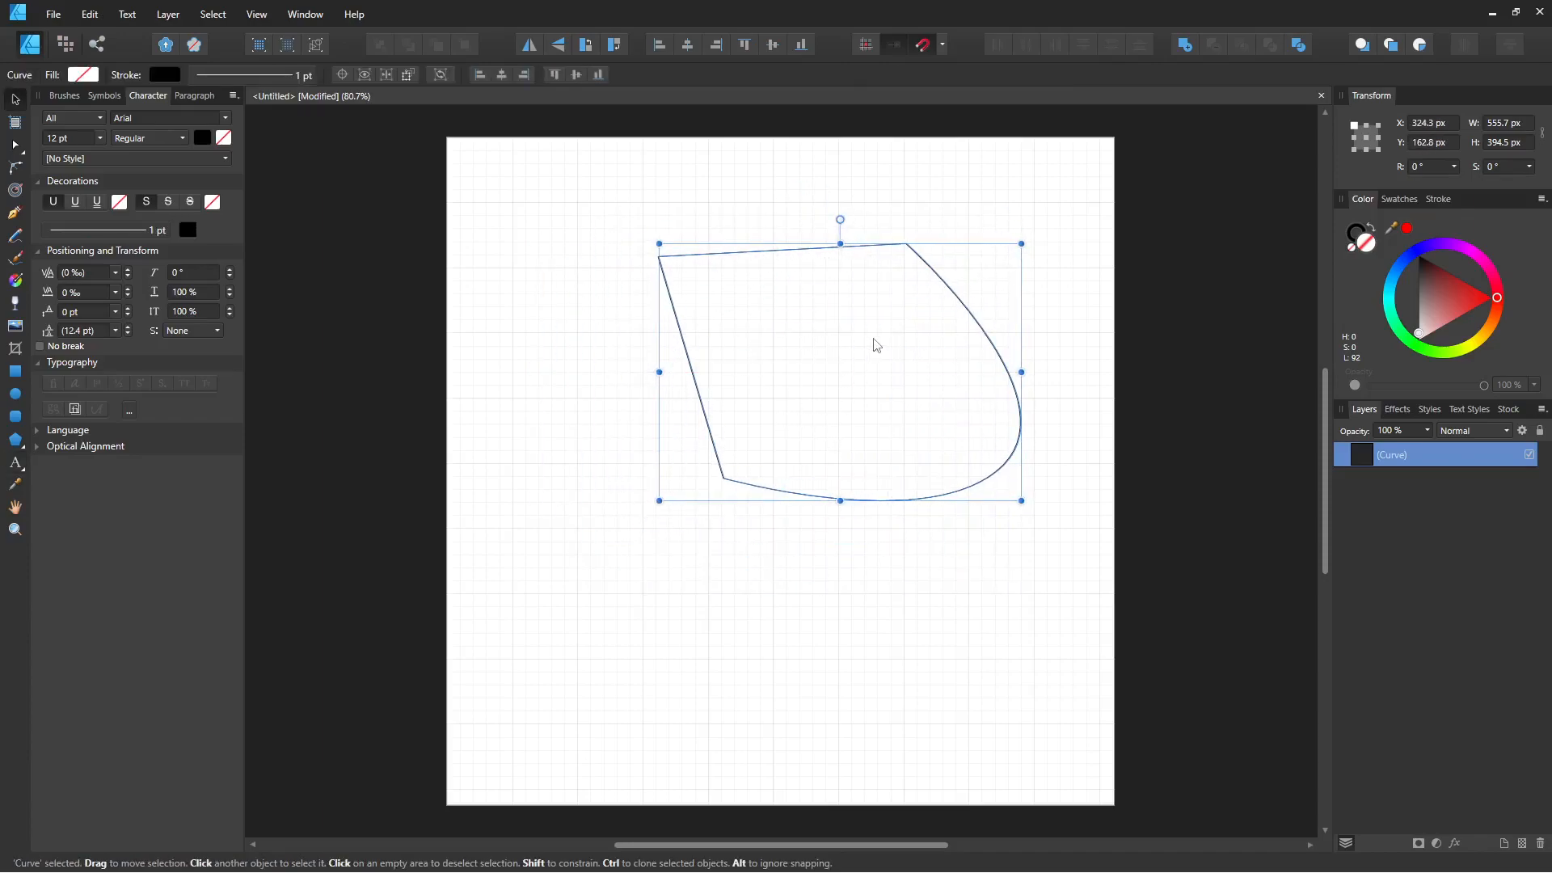
left_click_drag(662, 373, 617, 372)
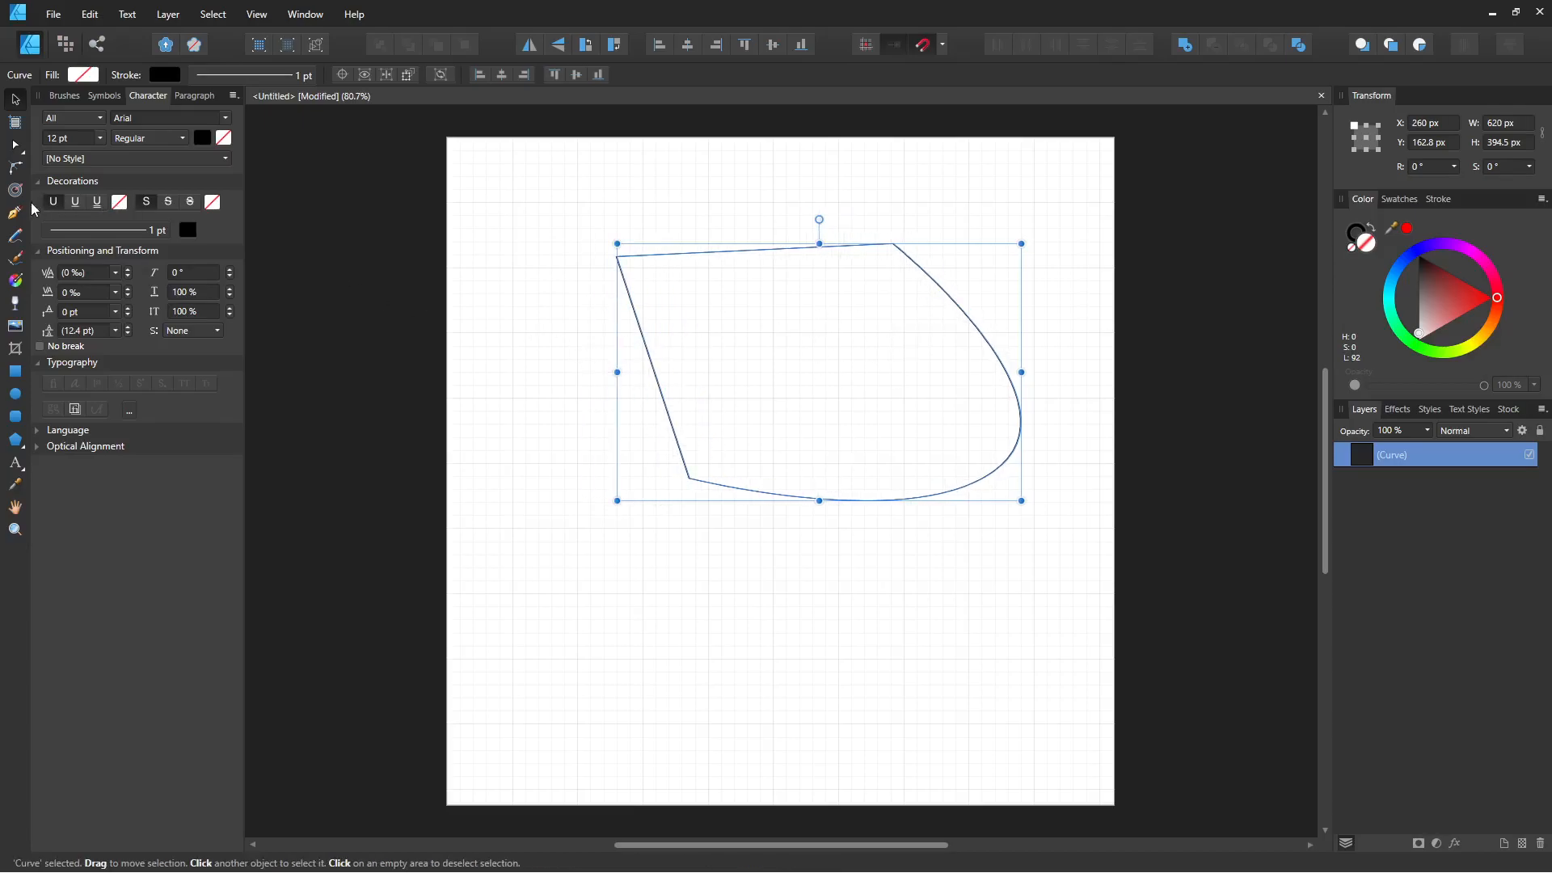
Apply an outward contour with a radius of about 95.5 px to the curve and deselect it.
left_click(13, 192)
left_click_drag(616, 236, 694, 304)
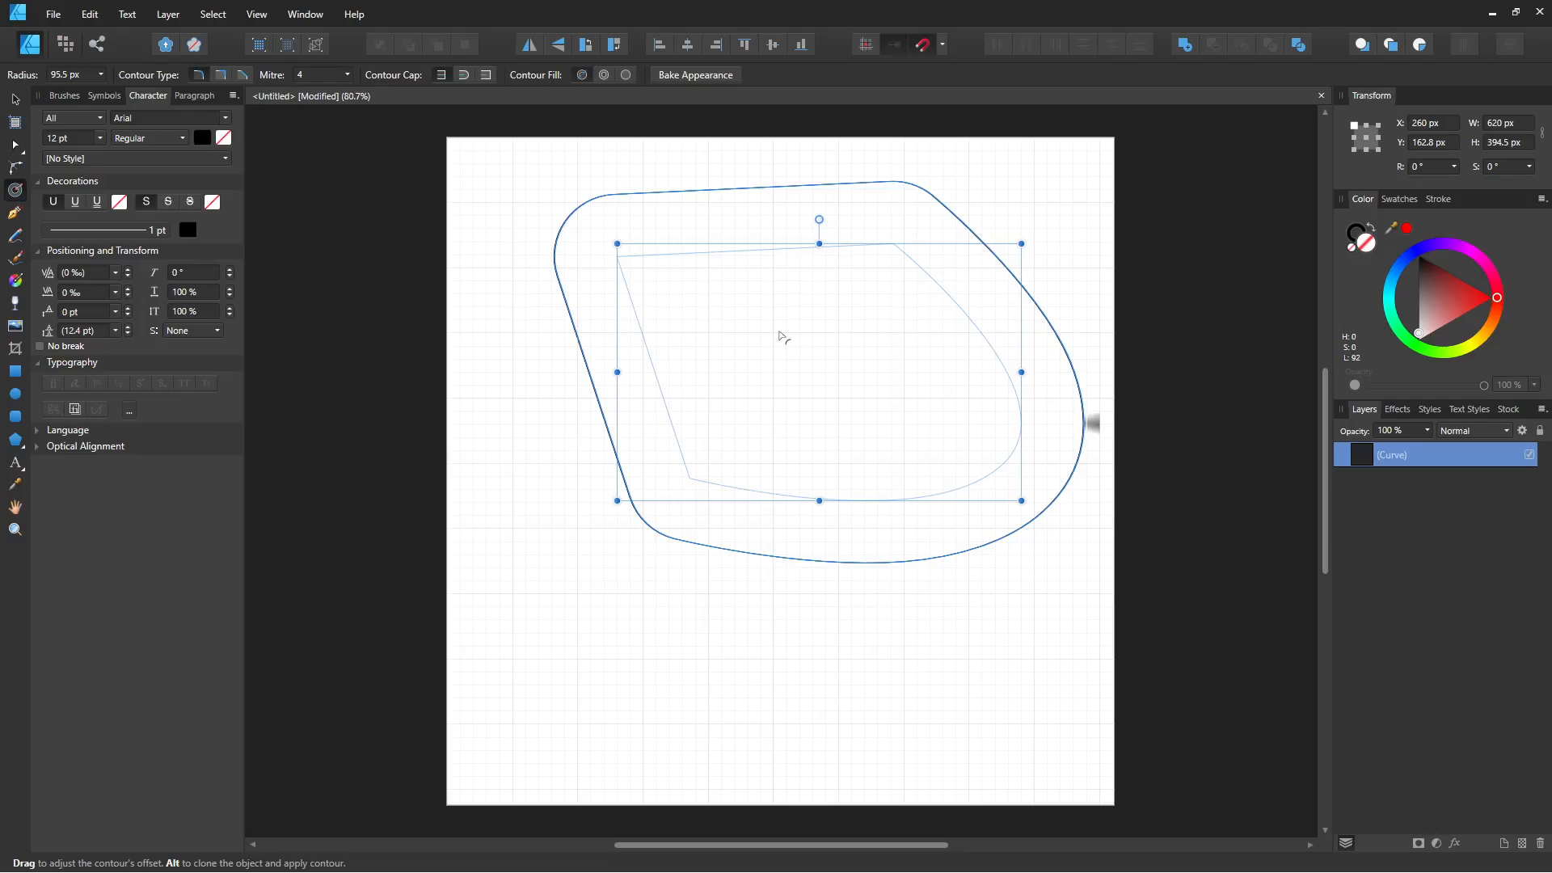
left_click(15, 99)
left_click(324, 387)
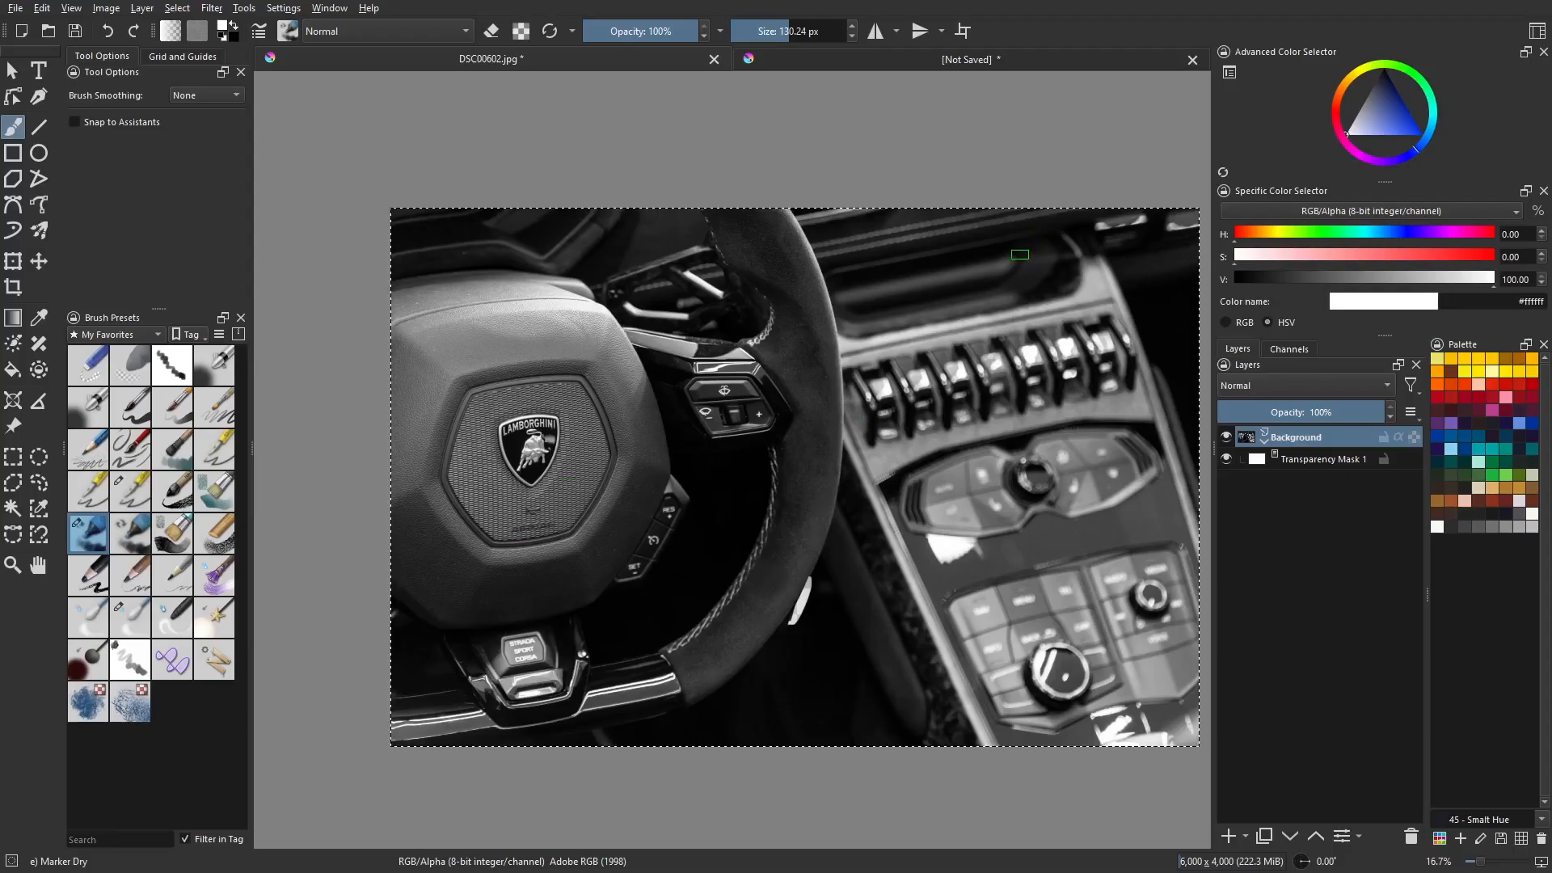
Switch to Krita and close the unsaved document and DSC00602.jpg without saving either one.
left_click(1193, 59)
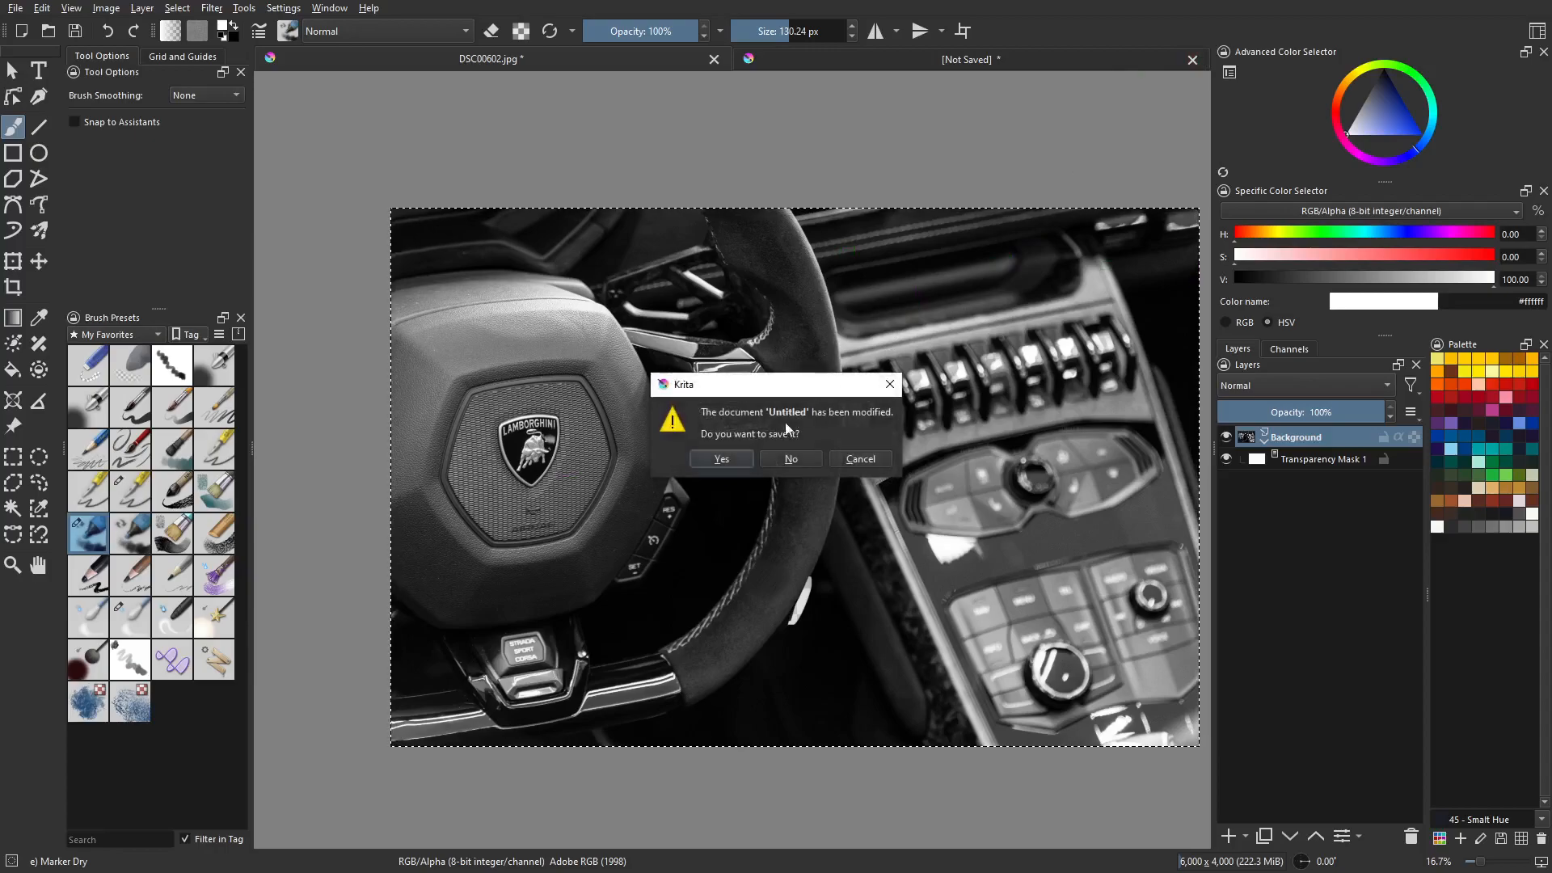
left_click(791, 458)
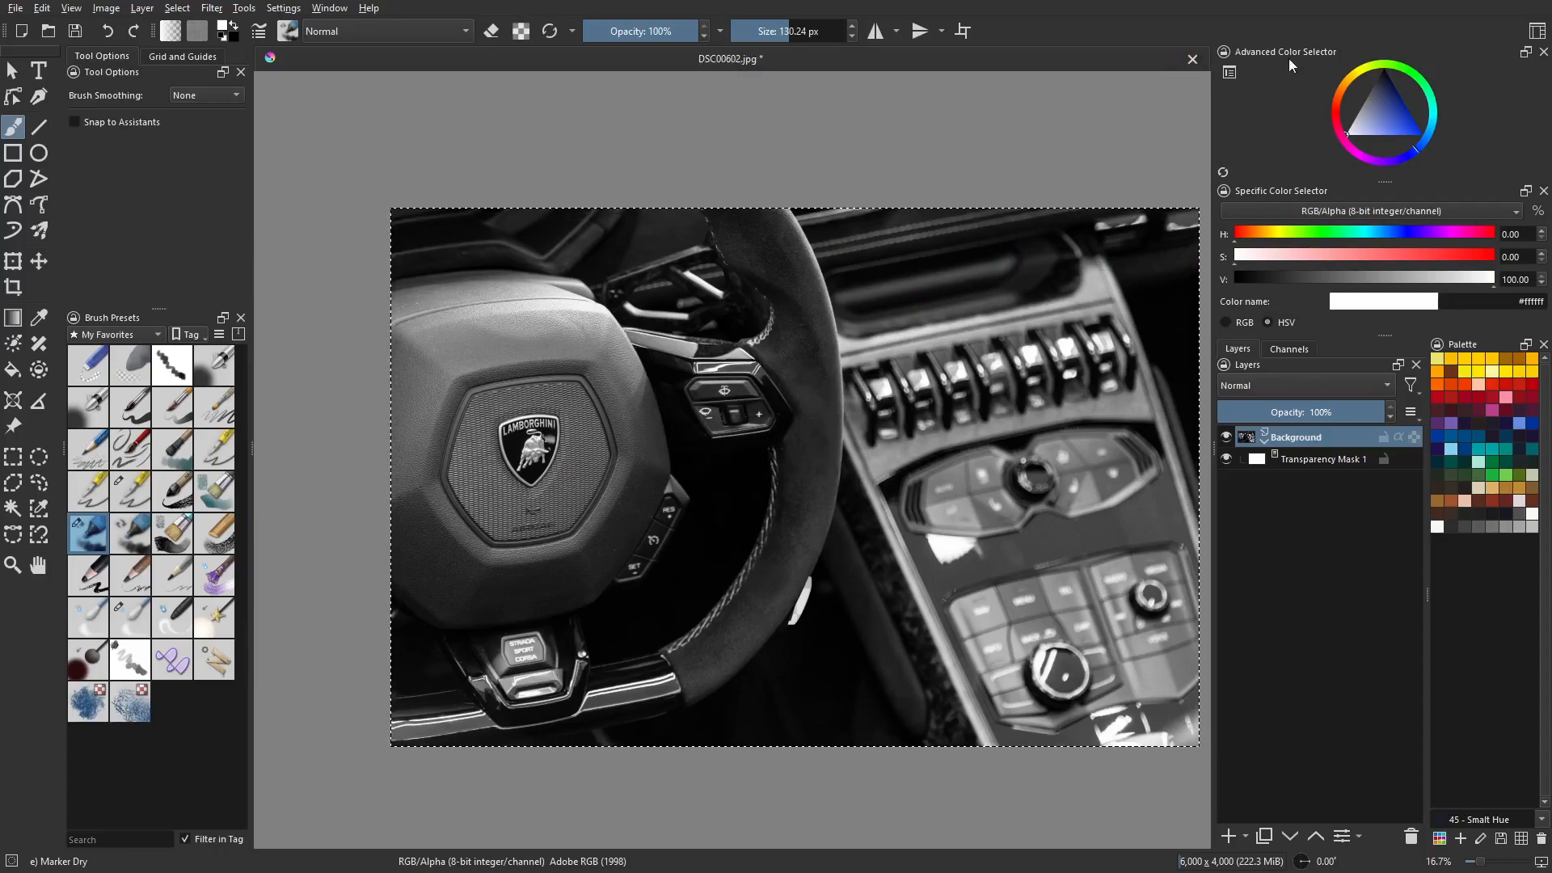
left_click(1192, 60)
left_click(792, 459)
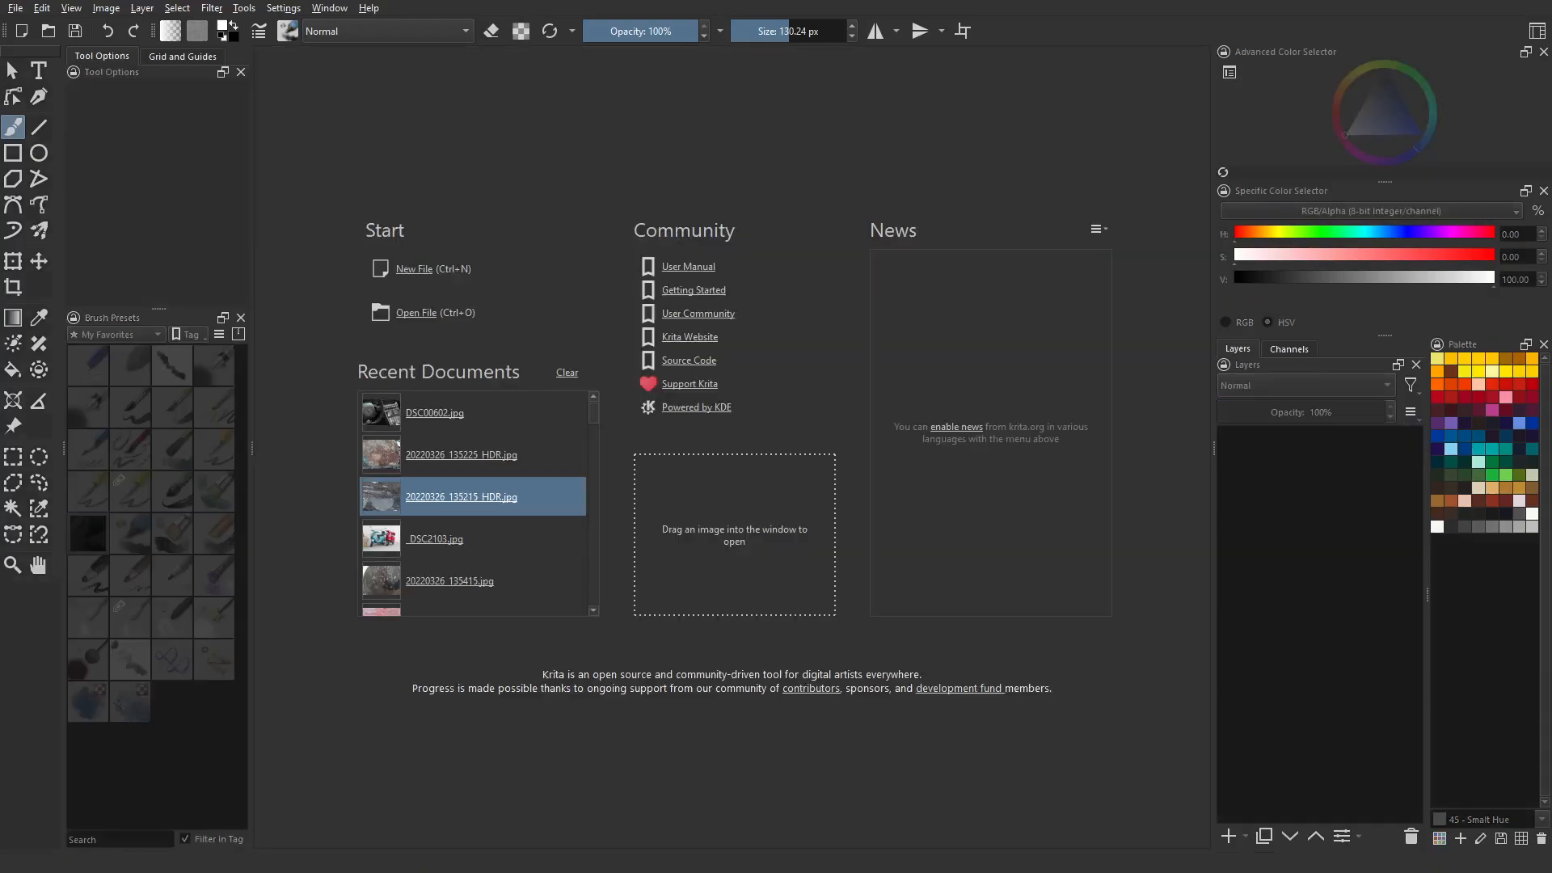
Create a new 512 × 512 px RGB/Alpha document with 8-bit integer depth.
left_click(434, 270)
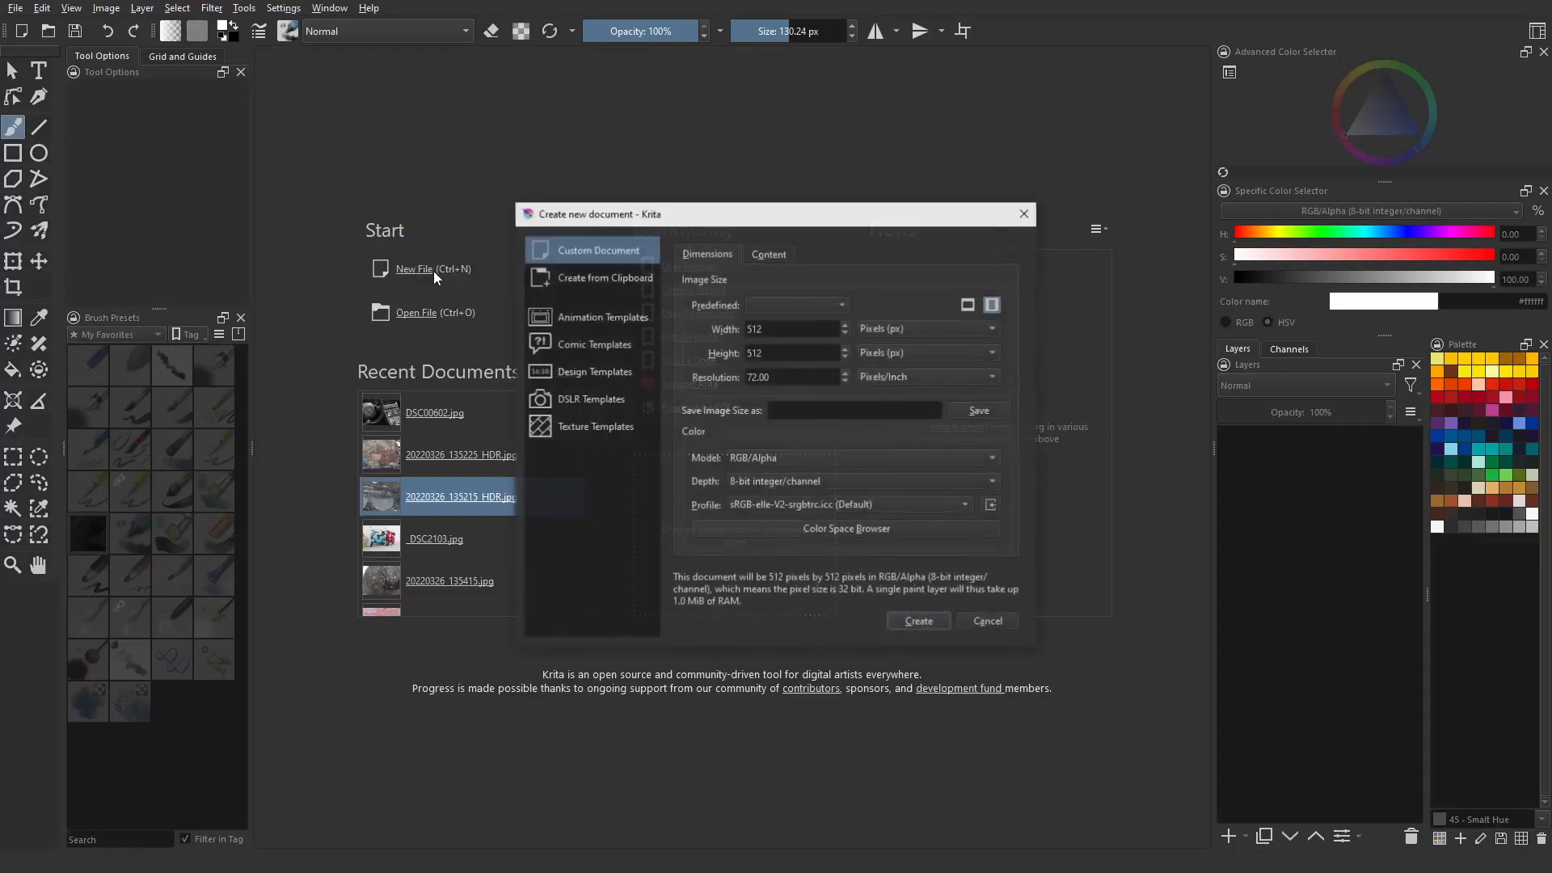
left_click(919, 622)
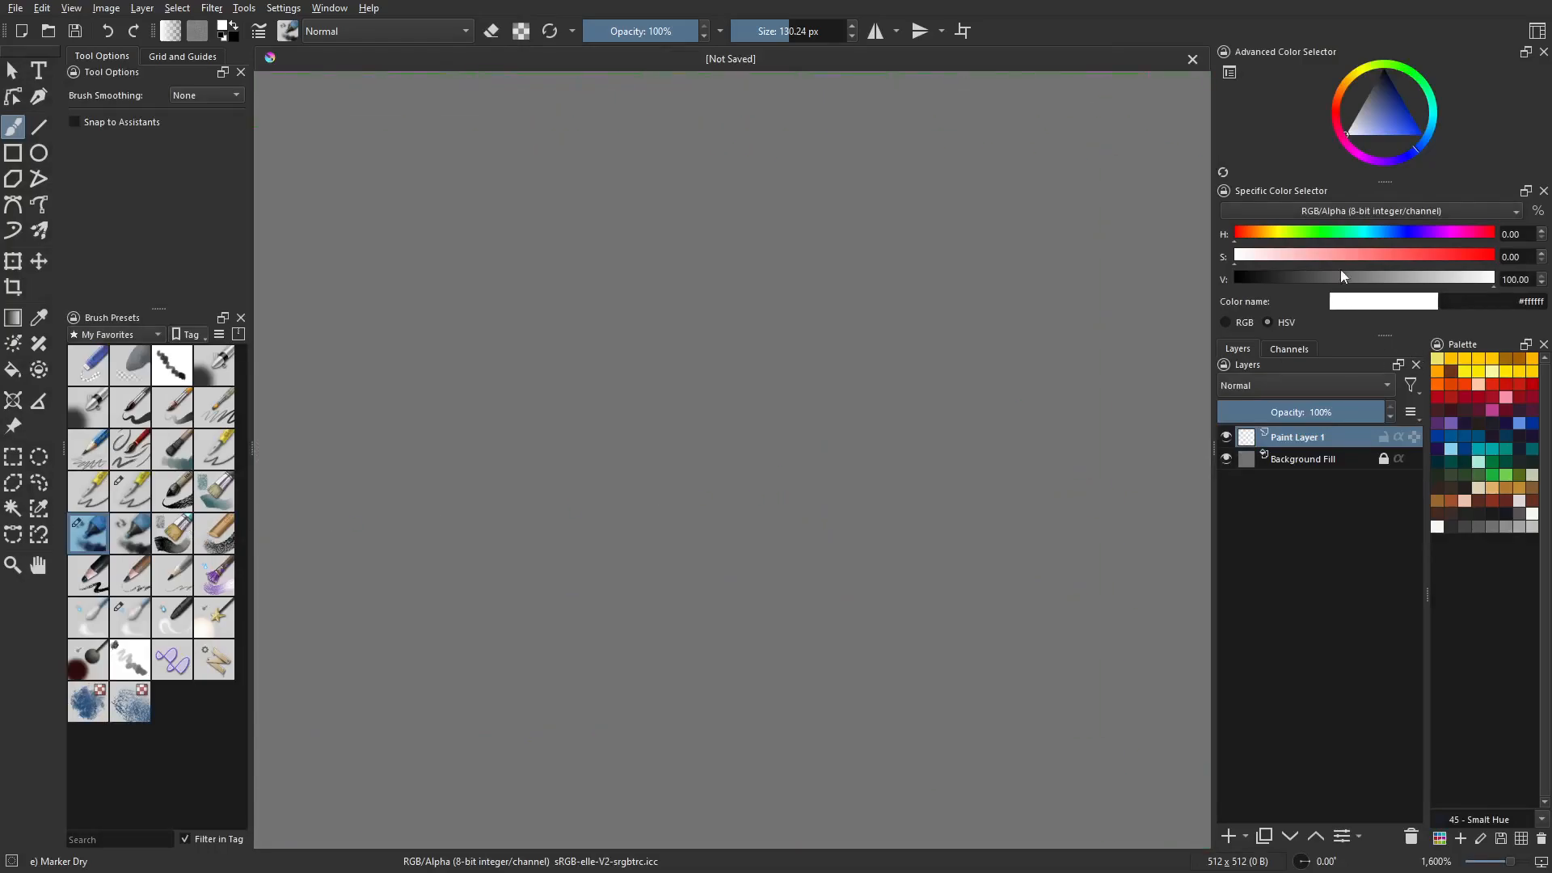
Reset the brush to its preset settings and paint broad overlapping strokes in blue #3753bf and dark blue #001361.
left_click(551, 32)
left_click(1395, 118)
left_click_drag(615, 517, 722, 477)
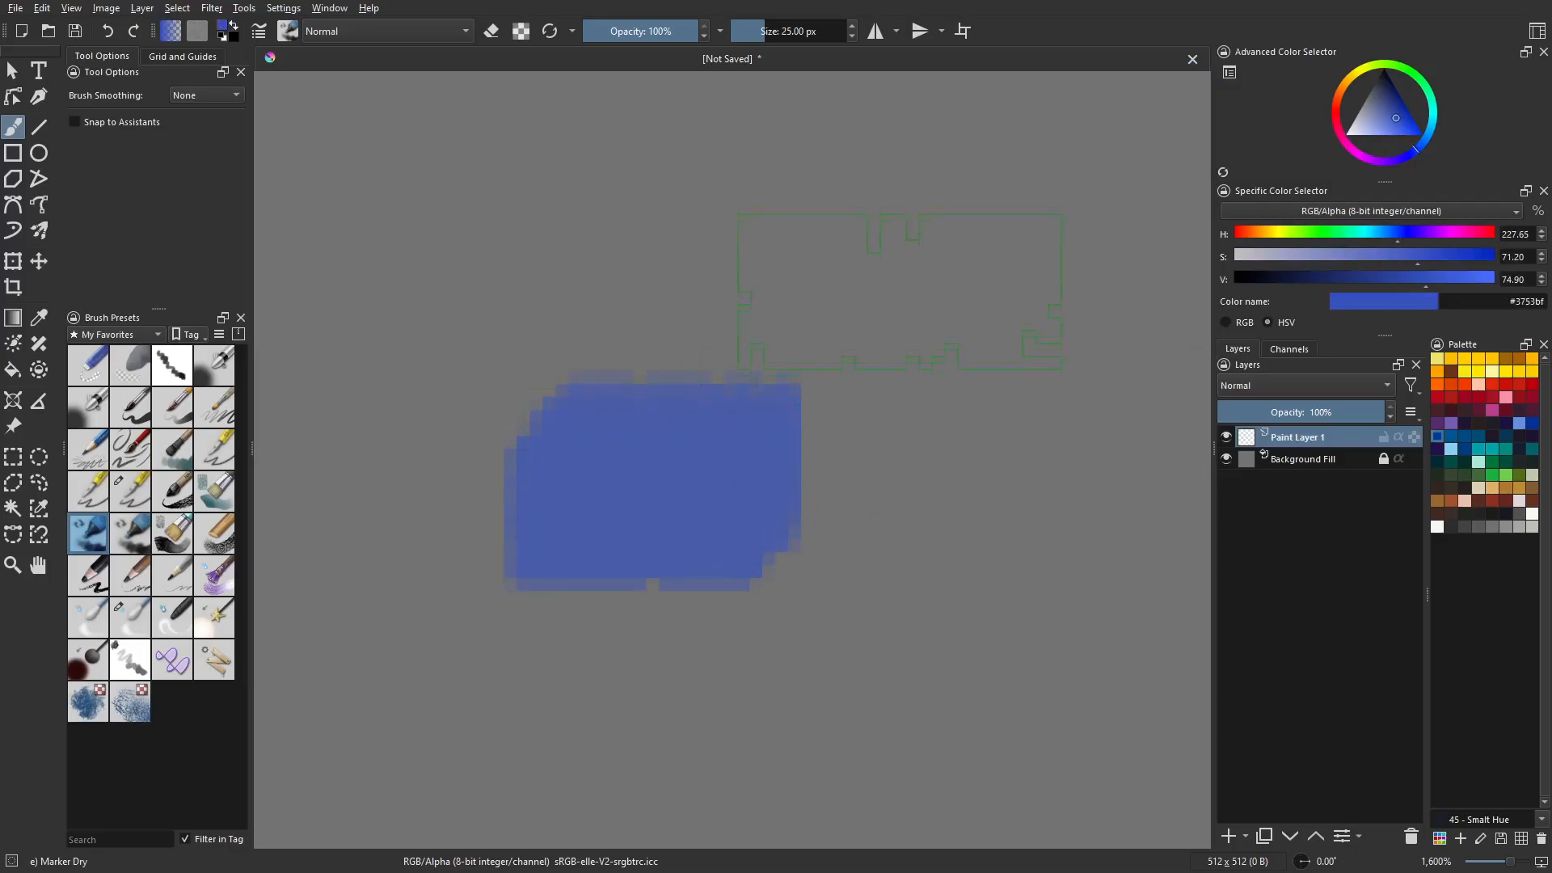
left_click_drag(808, 331, 1004, 356)
left_click(1398, 93)
mouse_move(821, 332)
left_mouse_down()
mouse_move(453, 360)
mouse_move(406, 510)
mouse_move(475, 635)
left_mouse_up()
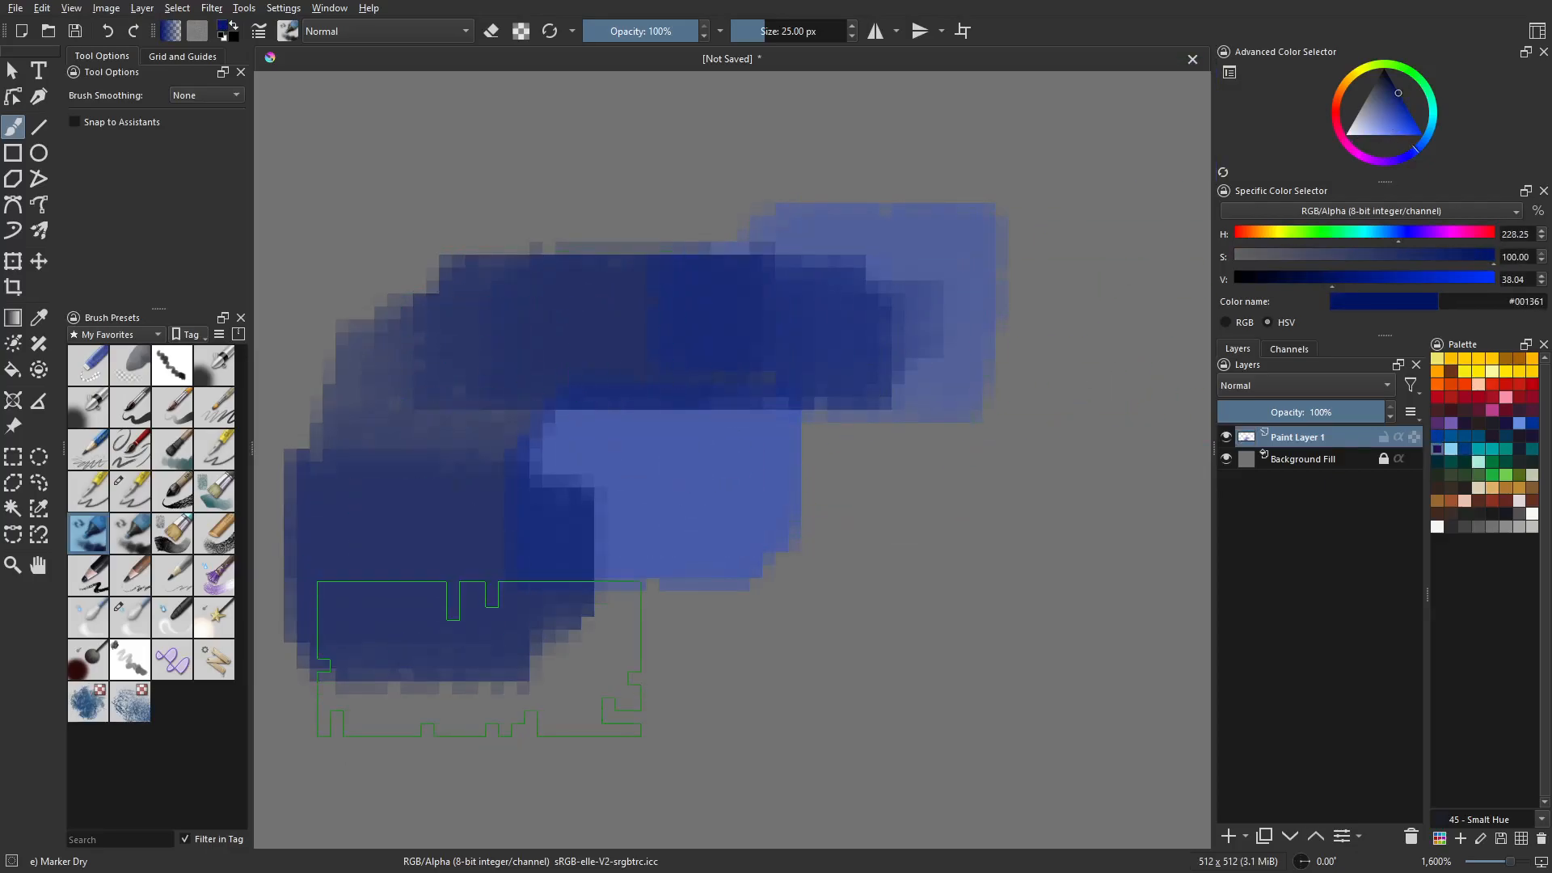
Paint dark green #266100 strokes over the blue ones, reducing the brush size to about 7.16 px between strokes.
left_click(1305, 234)
mouse_move(914, 445)
left_mouse_down()
mouse_move(764, 688)
mouse_move(744, 630)
left_mouse_up()
mouse_move(739, 540)
left_mouse_down("shift")
mouse_move(452, 540)
mouse_move(510, 540)
left_mouse_up("shift")
left_click_drag(683, 538, 658, 598)
scroll(658, 599, "up", 4)
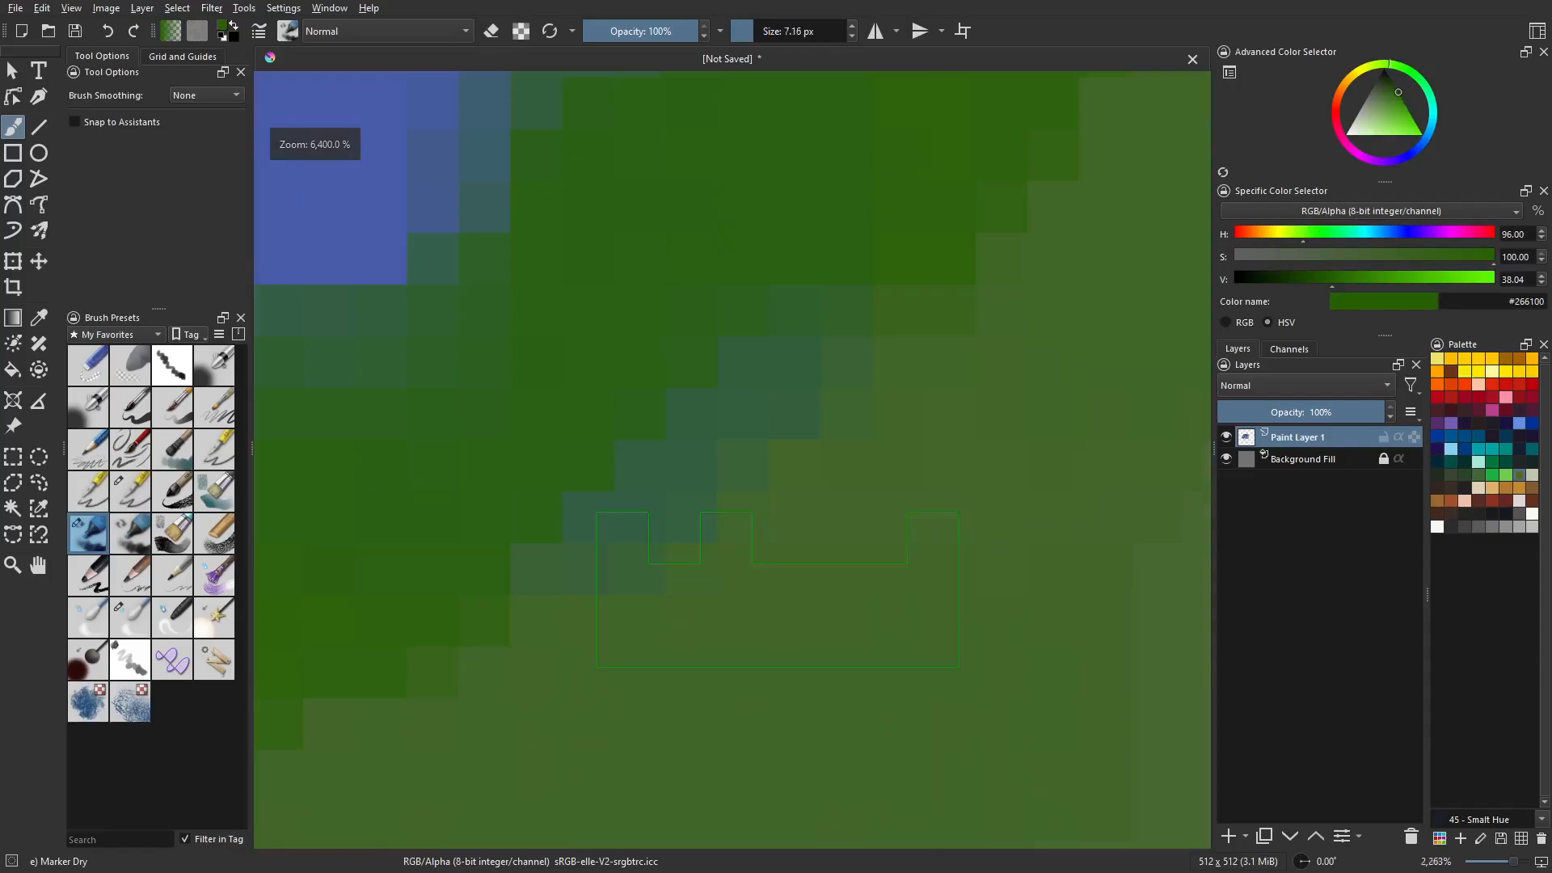
middle_click_drag(356, 317, 710, 722)
scroll(783, 455, "down", 8)
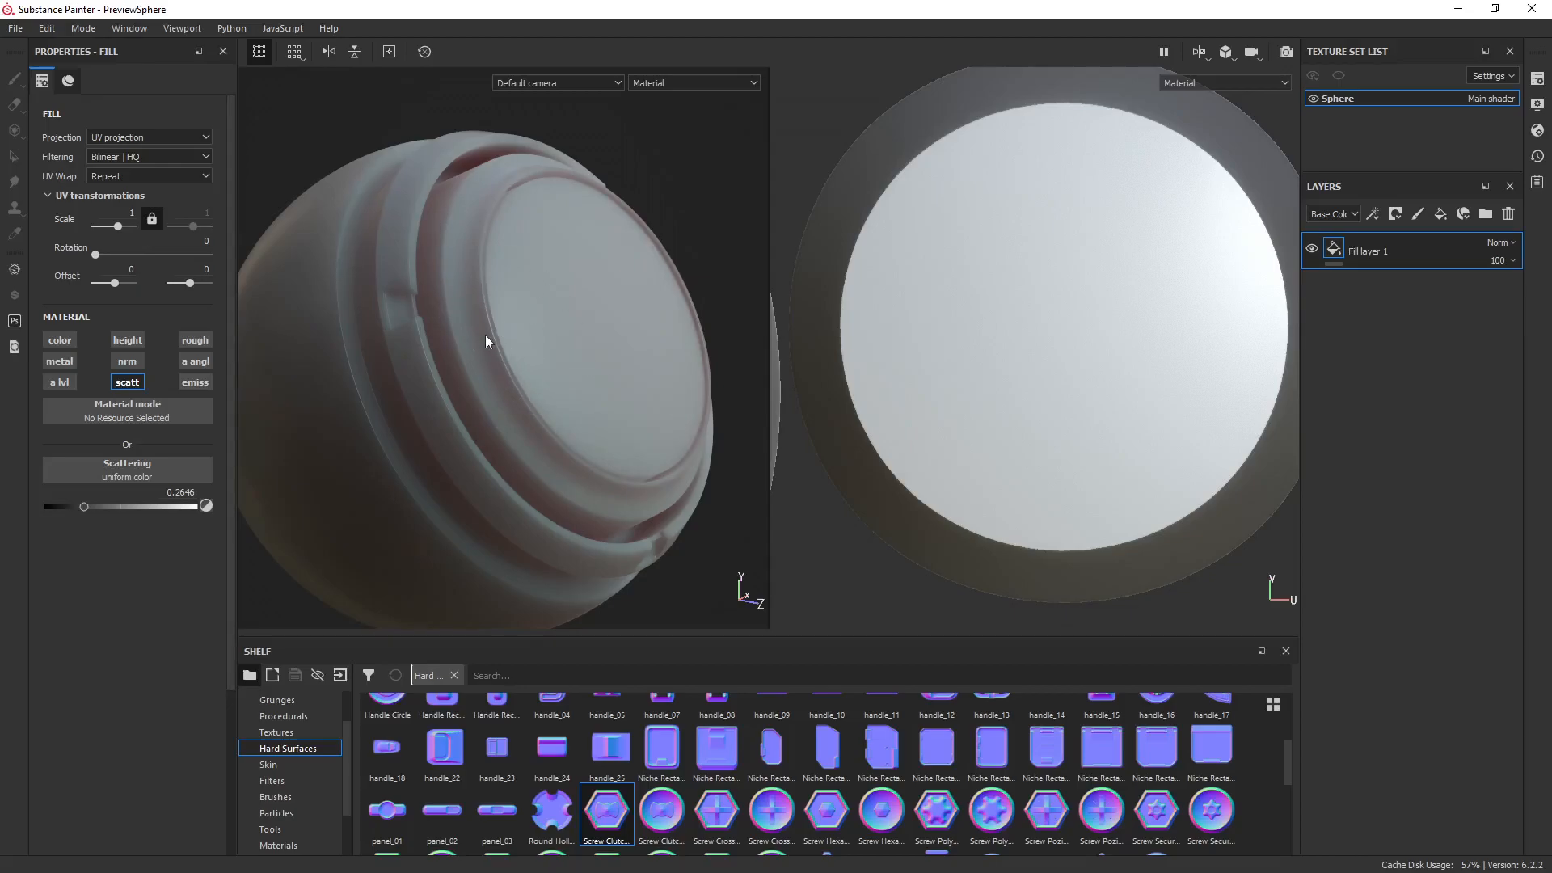
Open Substance Painter's new-project settings, review the template and project options, and cancel without creating a project.
left_click(9, 14)
left_click(16, 28)
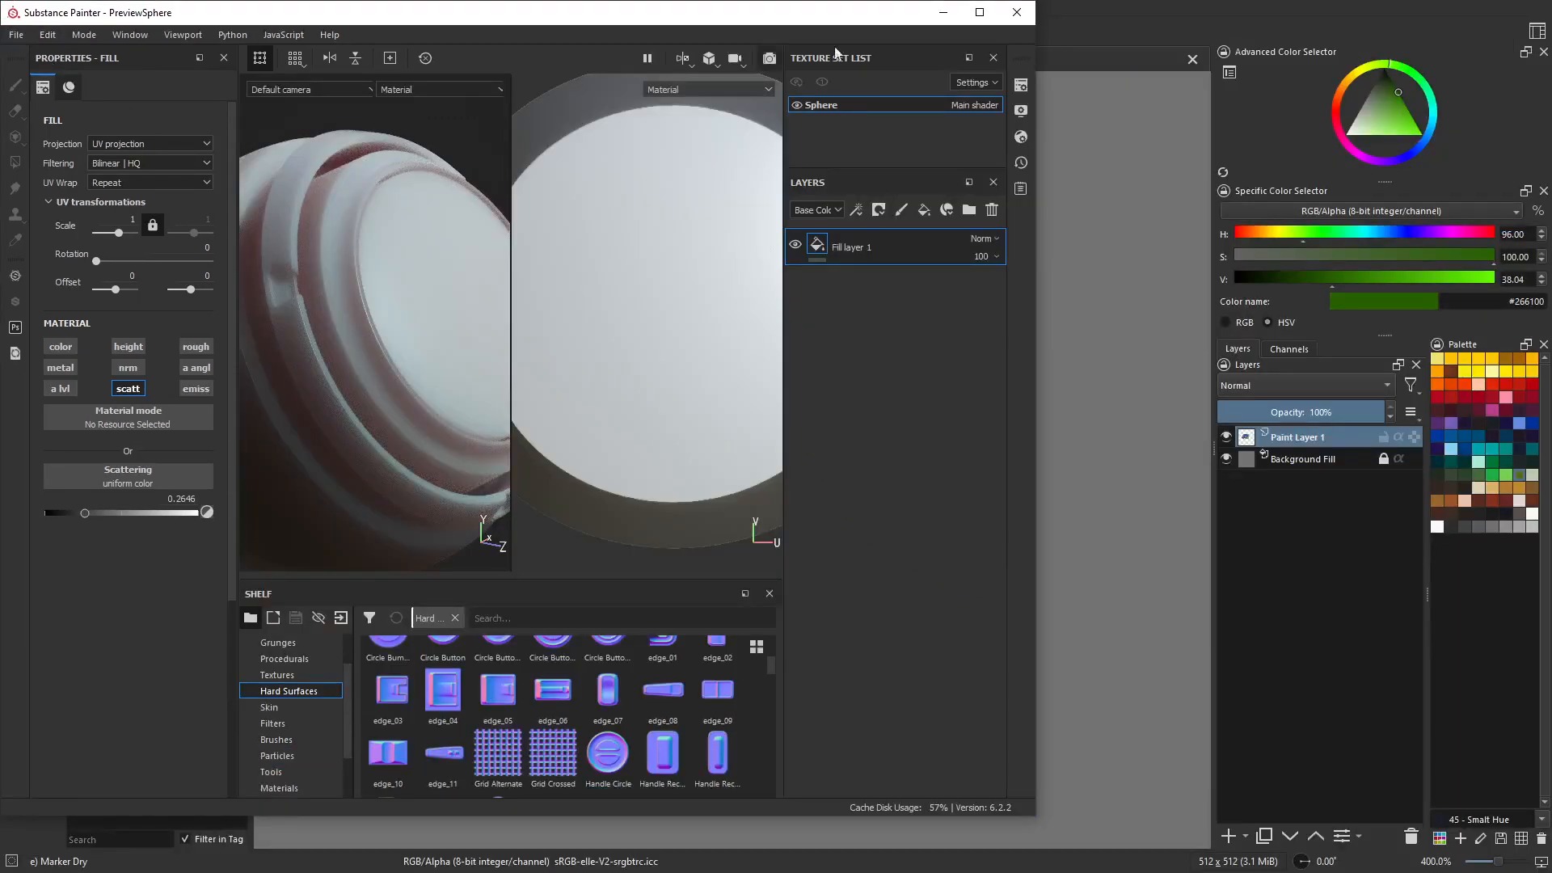
left_click(991, 12)
left_click(16, 28)
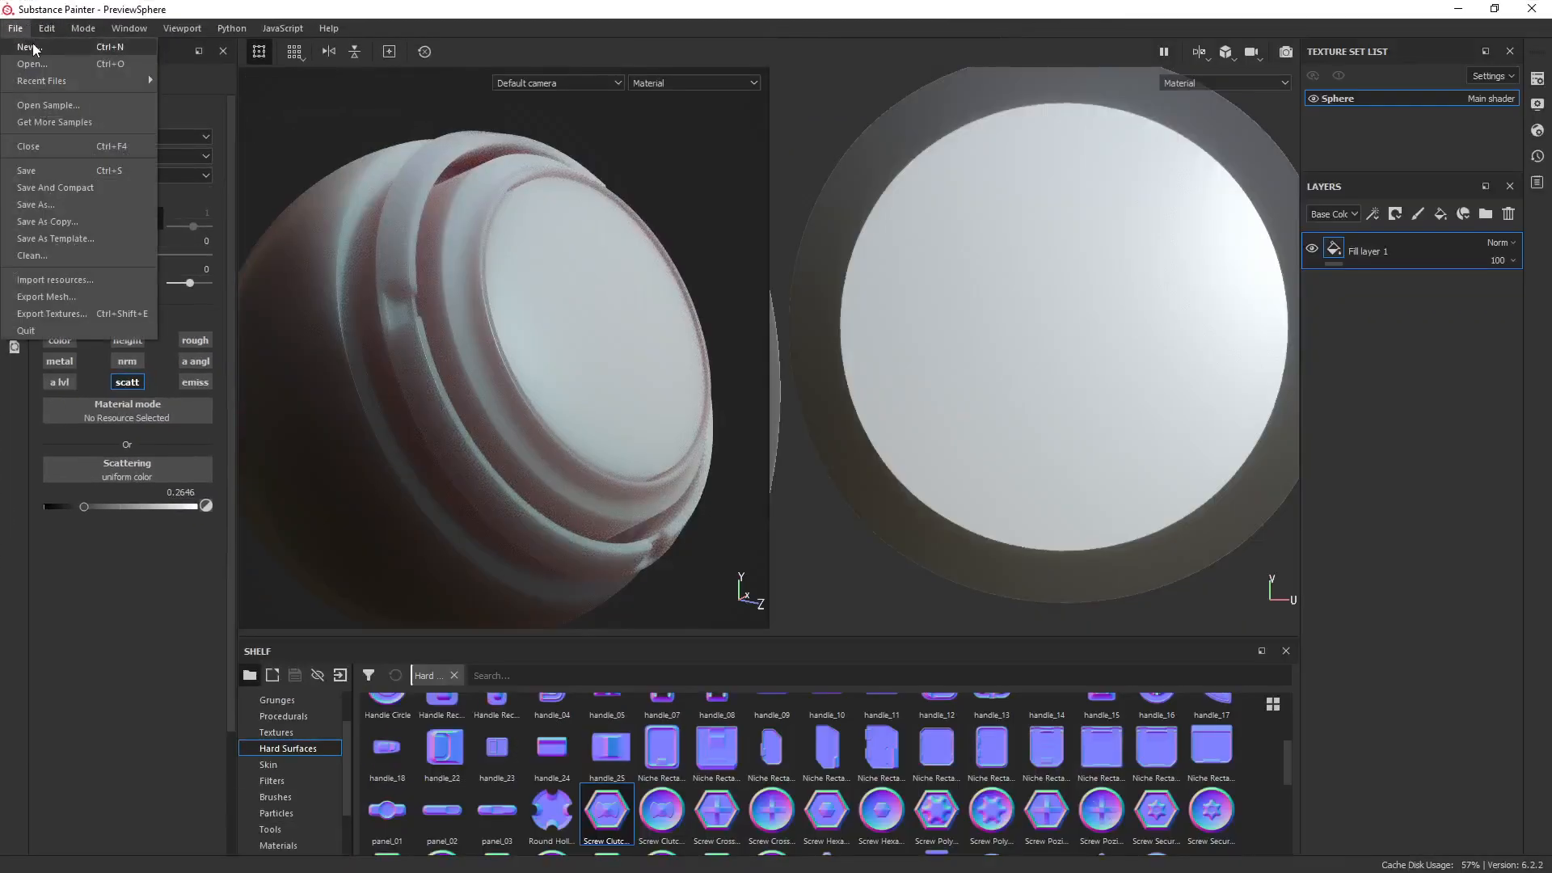
left_click(148, 75)
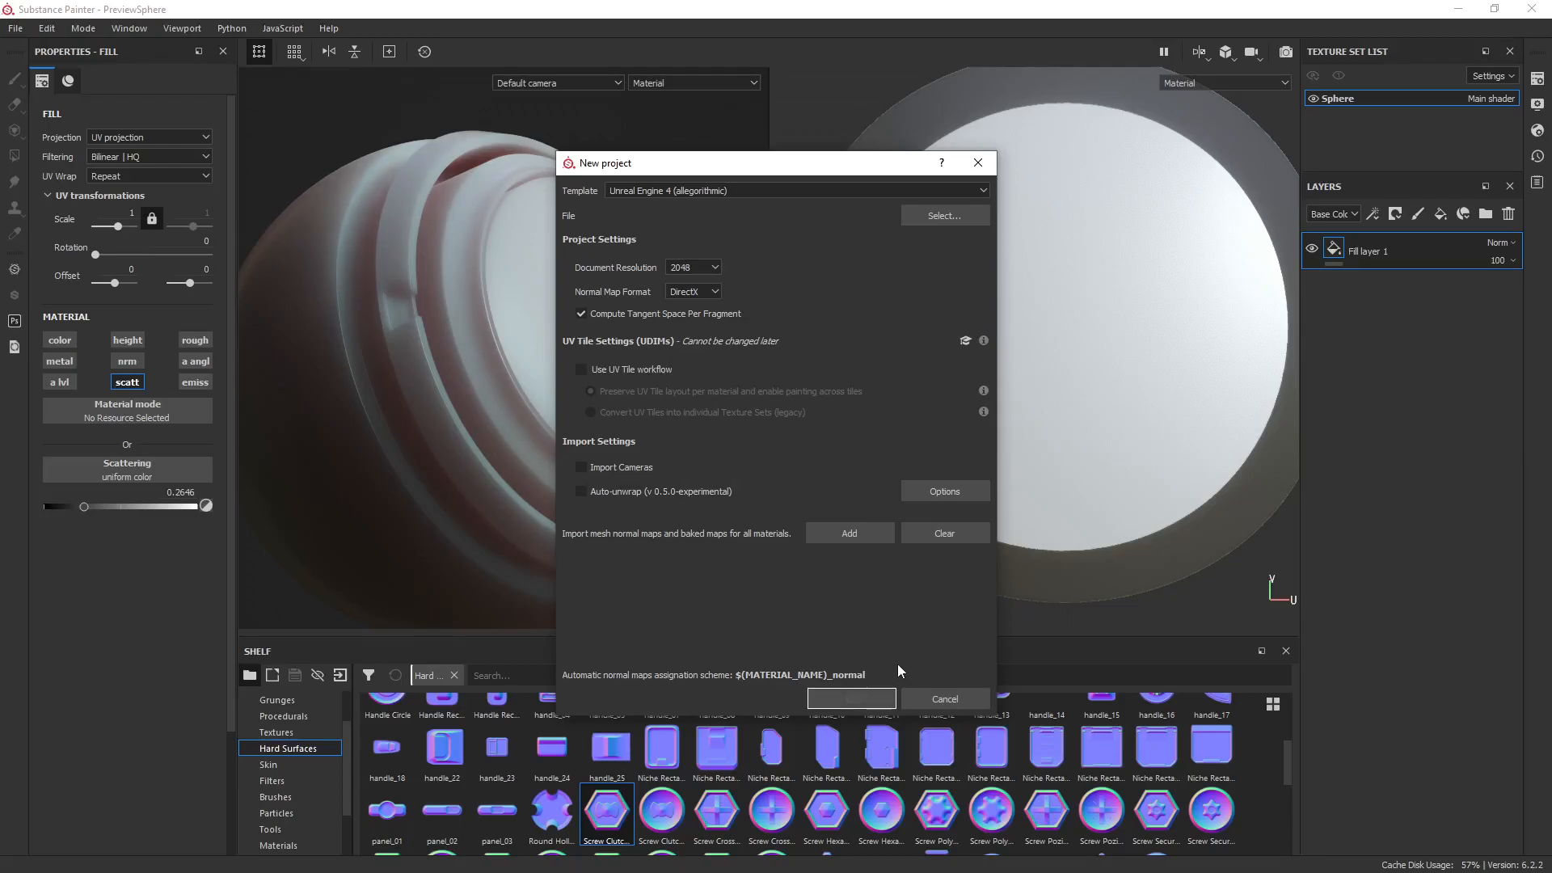
left_click(944, 700)
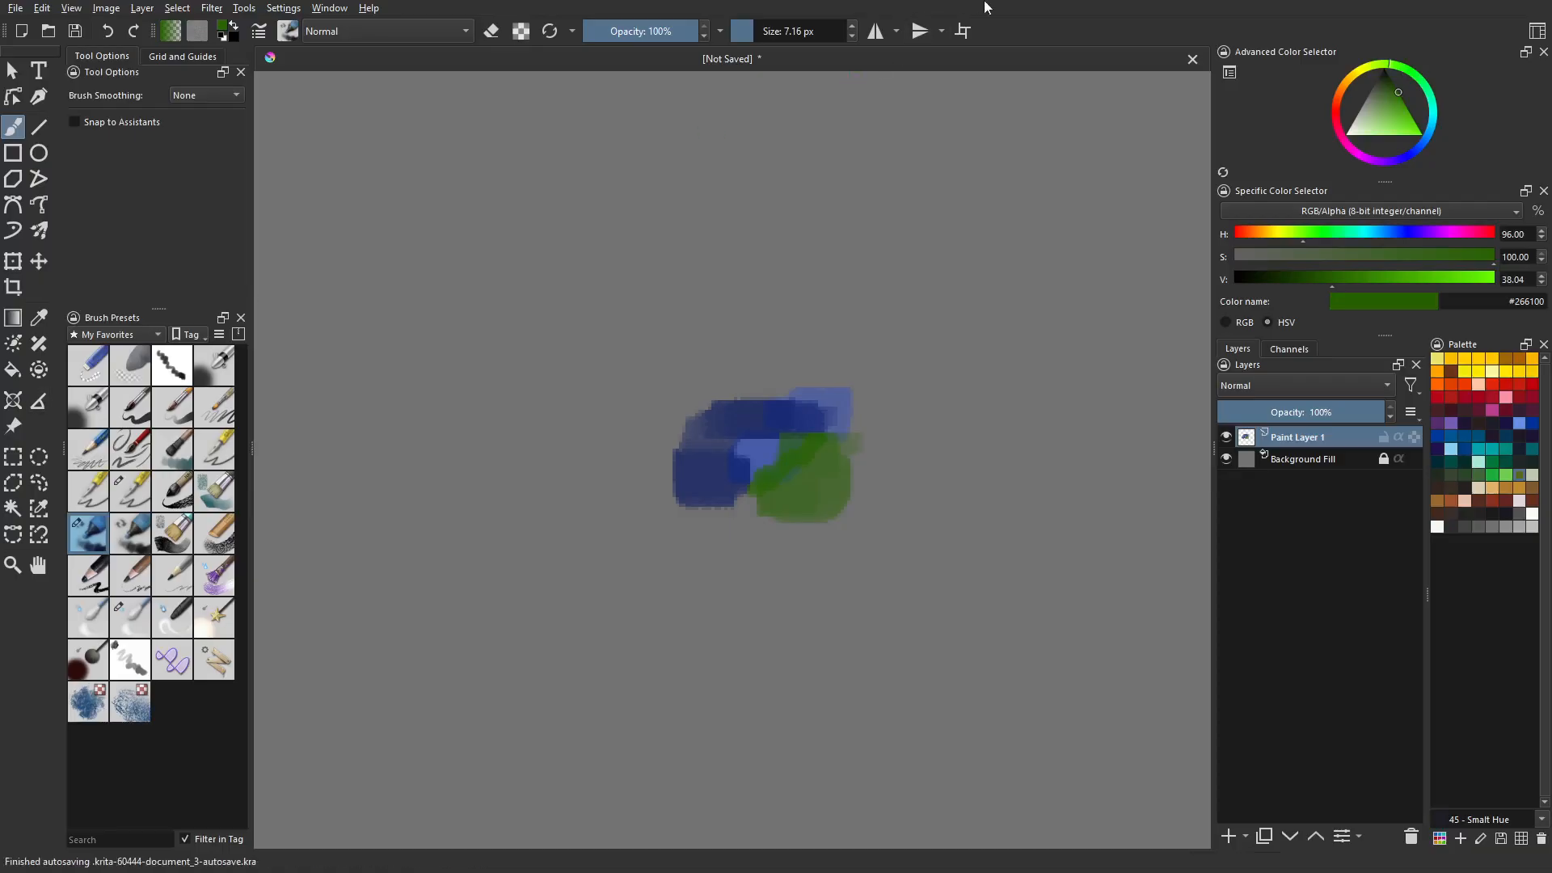
Switch to Krita and close the unsaved painting without saving it.
left_click(1193, 59)
left_click(818, 460)
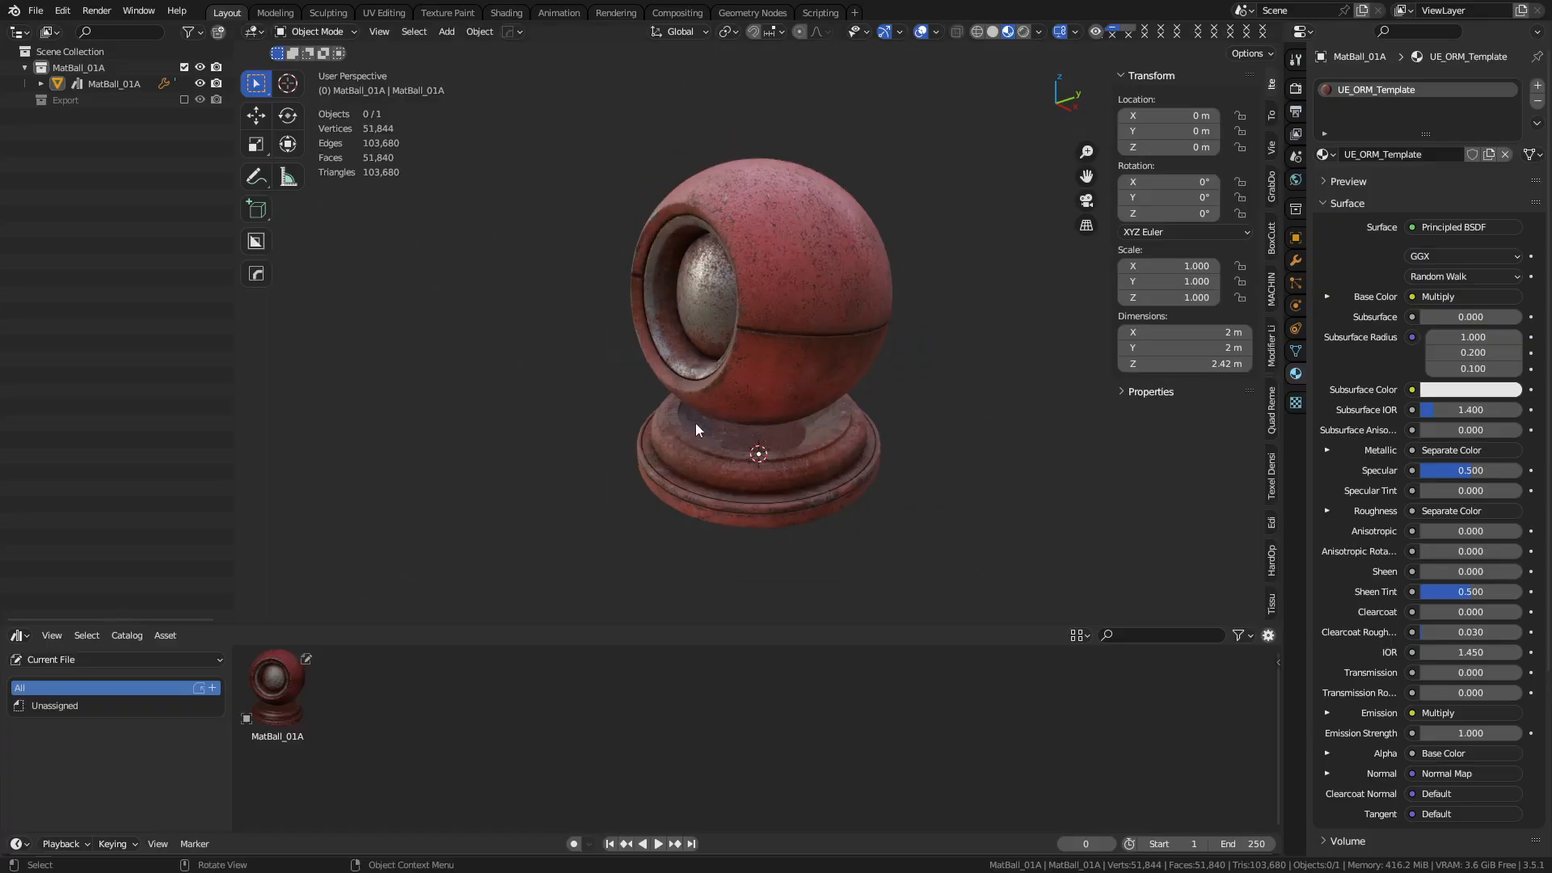
Switch to Blender and examine the red material ball from several sides, along with the UE_ORM_Template shader nodes in the Shading workspace.
middle_click_drag(686, 425, 873, 275)
scroll(804, 332, "up", 5)
middle_click_drag(803, 332, 832, 291)
scroll(866, 323, "down", 5)
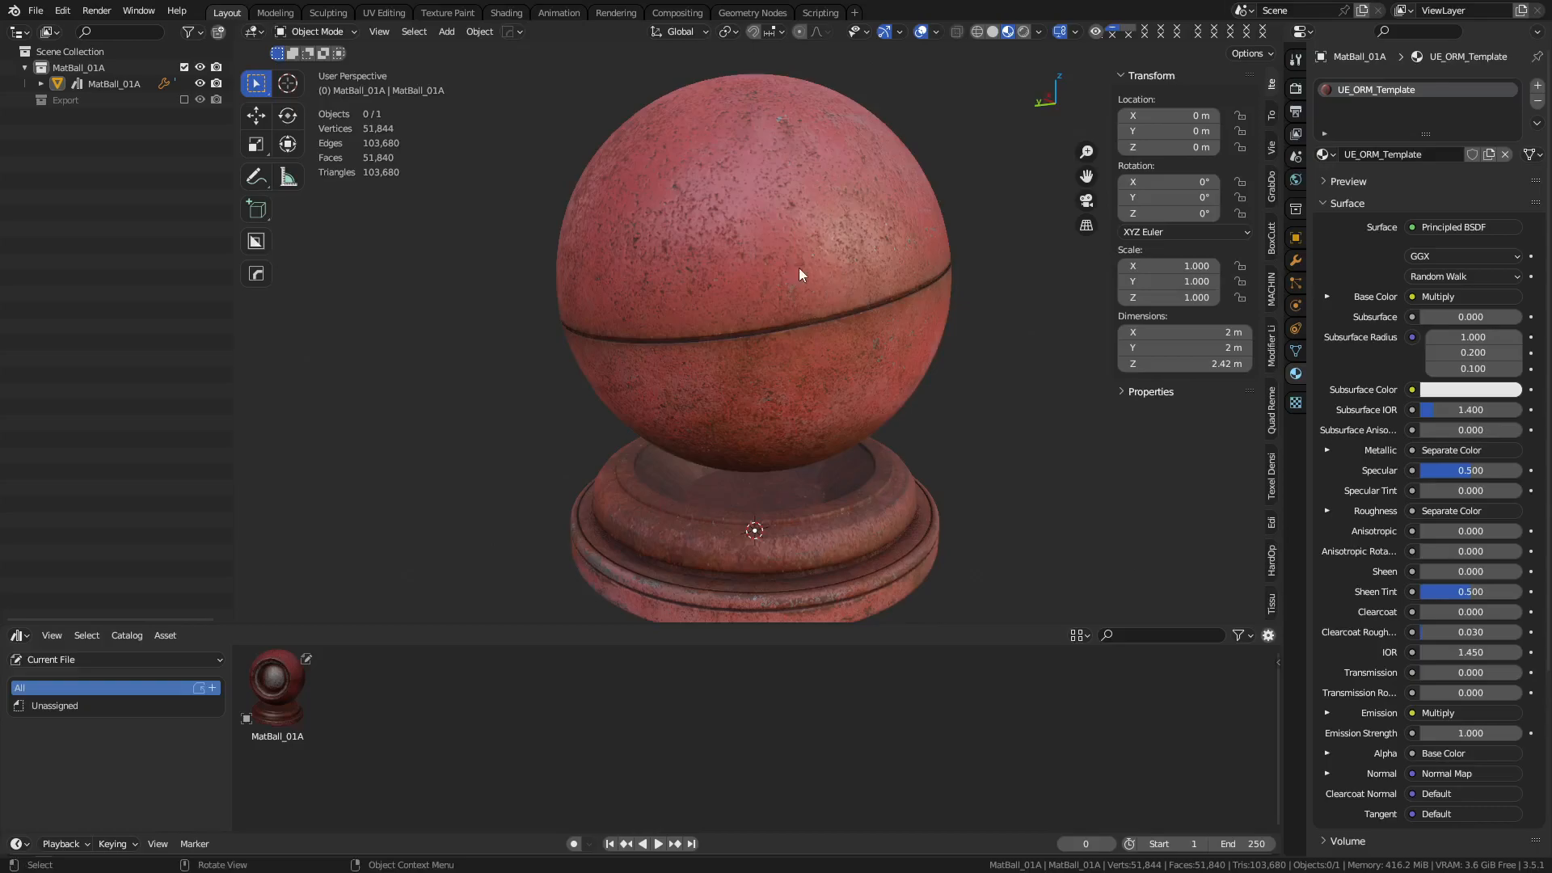
scroll(787, 282, "down", 1)
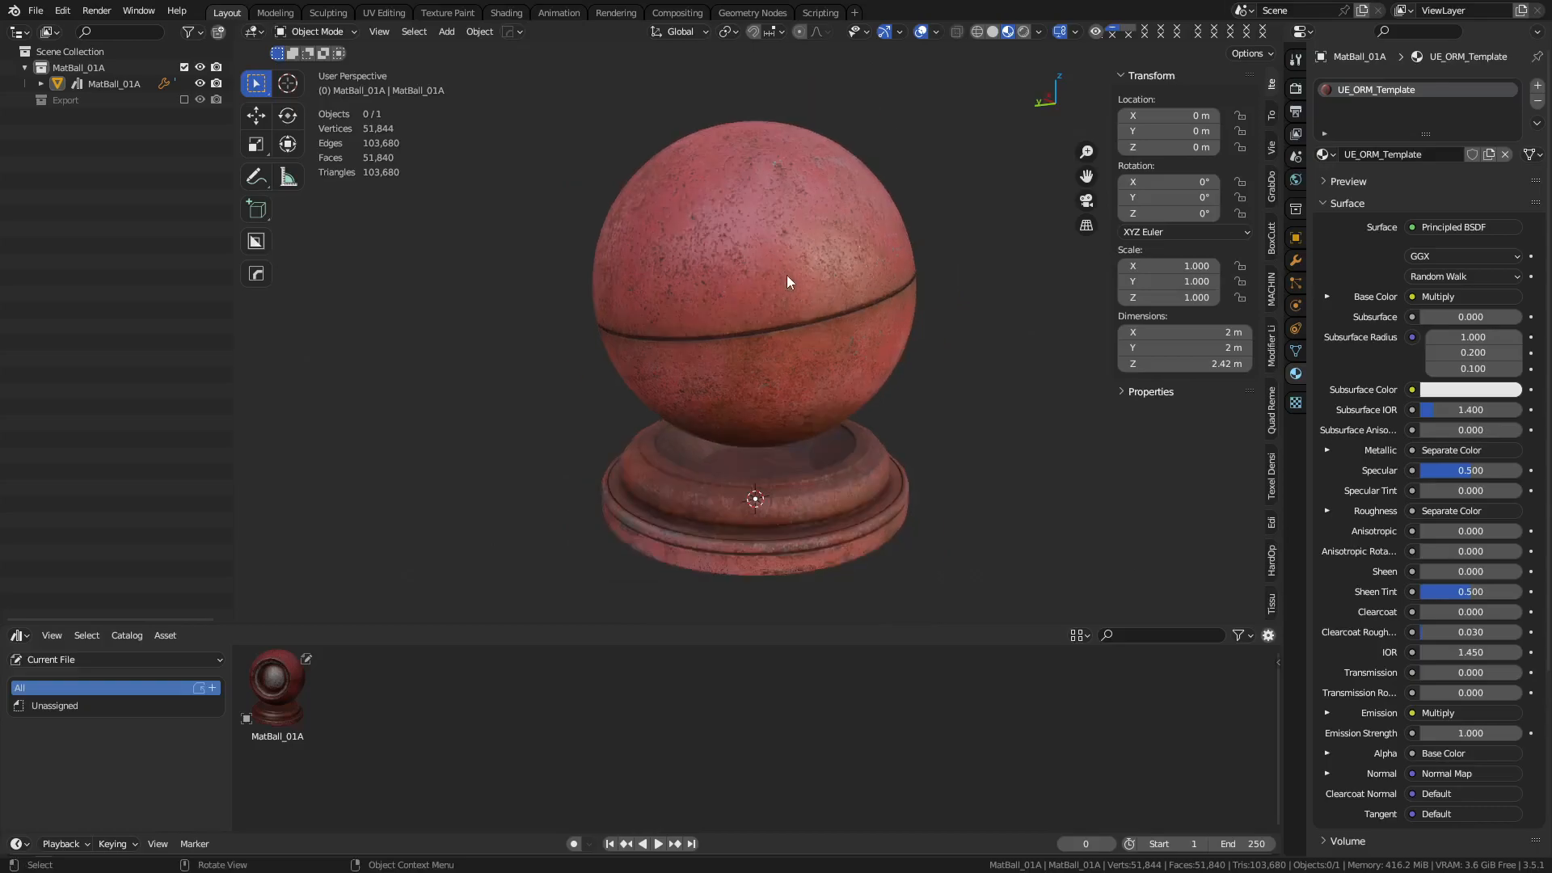
middle_click_drag(799, 278, 731, 275)
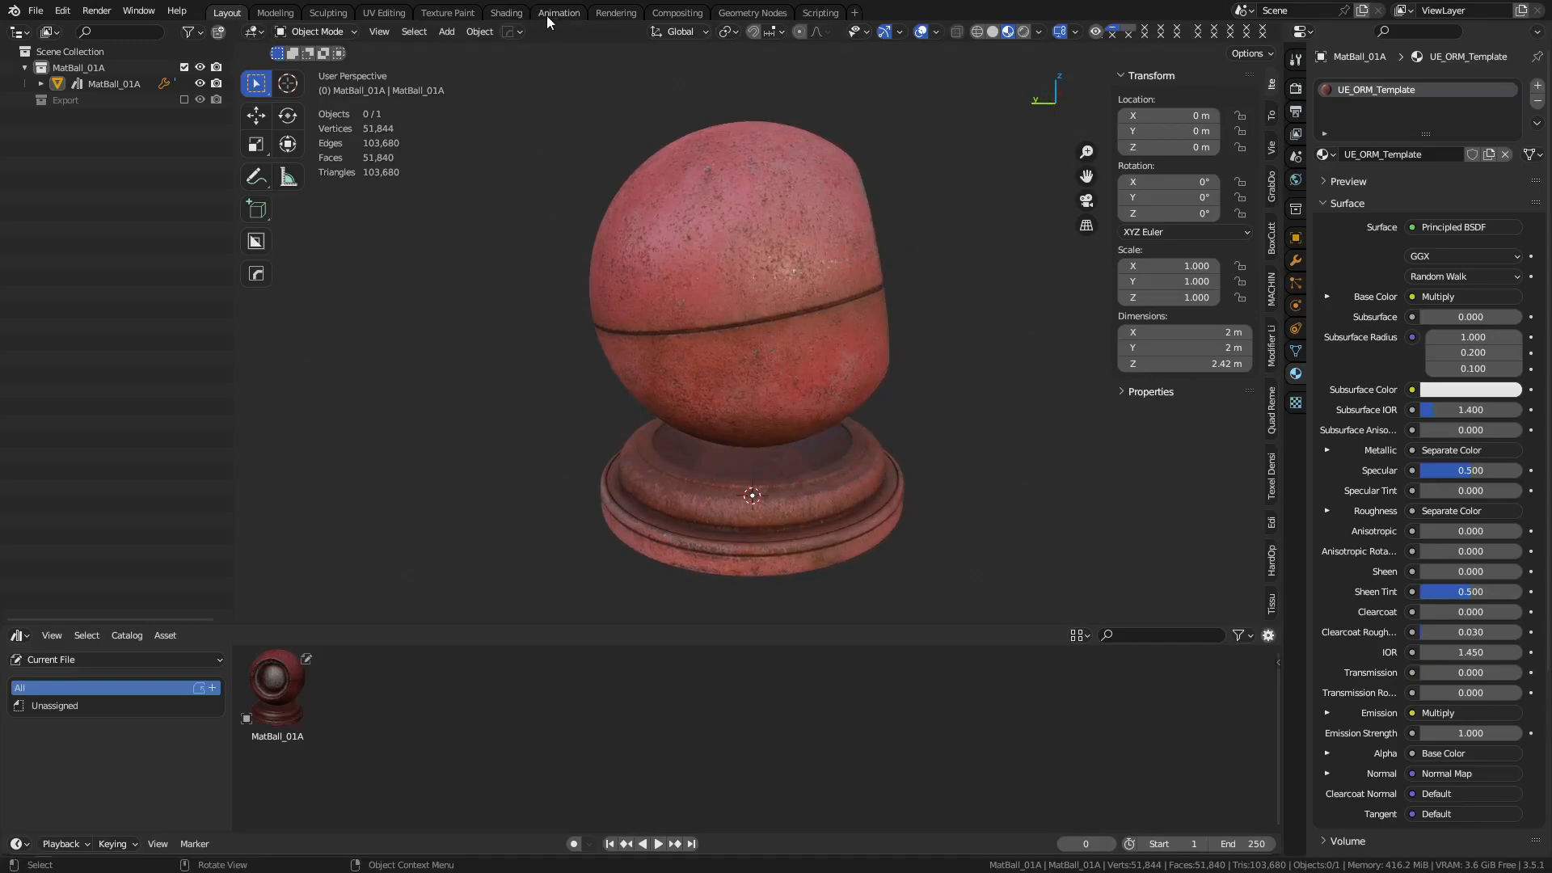
left_click(506, 12)
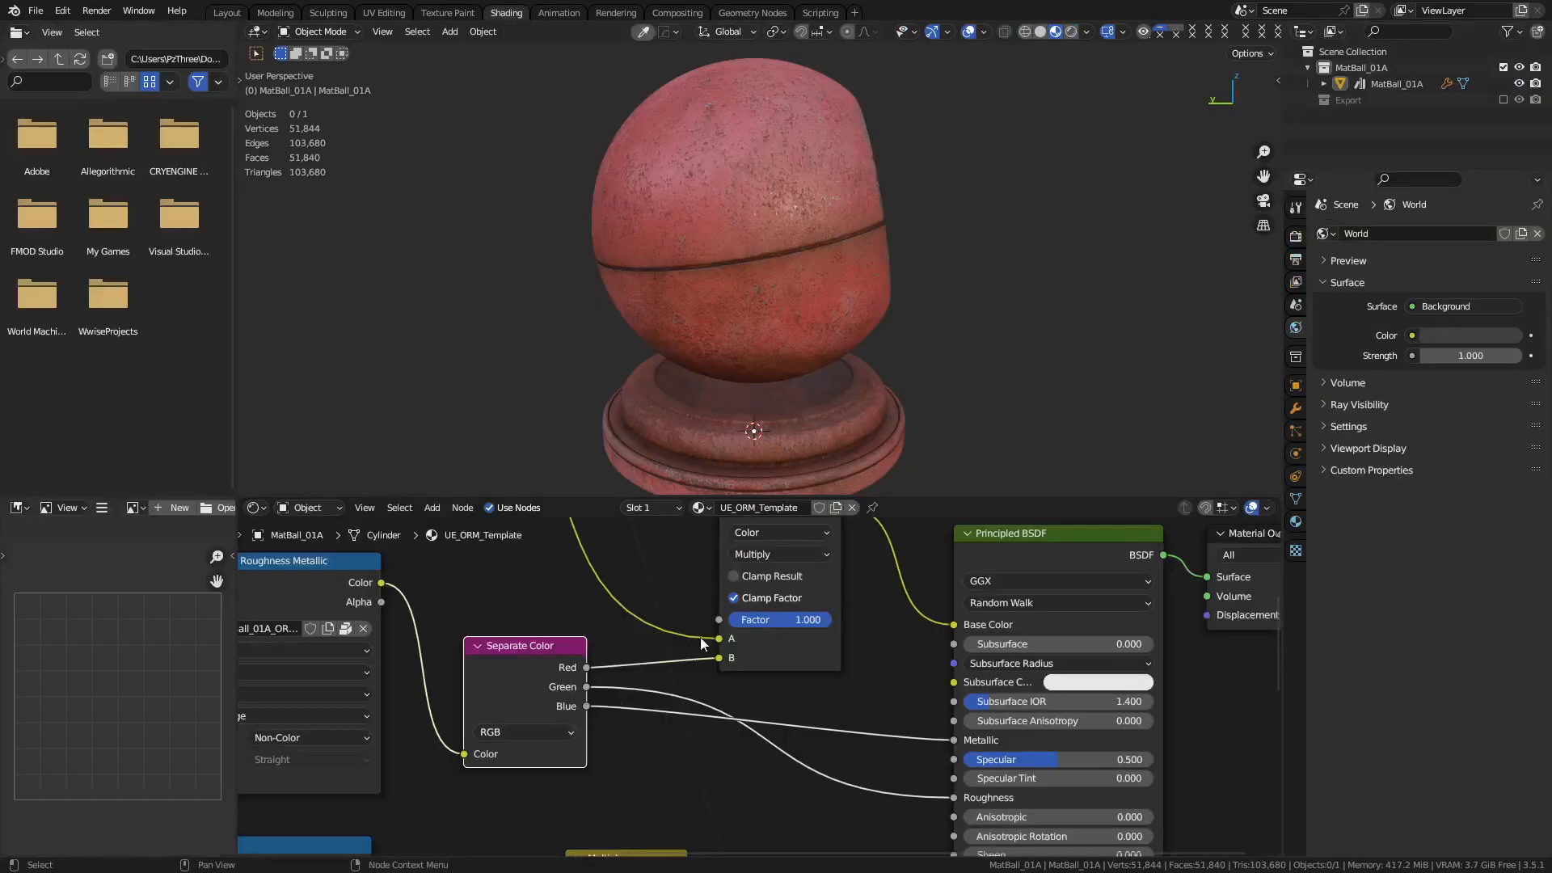
scroll(689, 647, "down", 3)
middle_click_drag(716, 775, 796, 808)
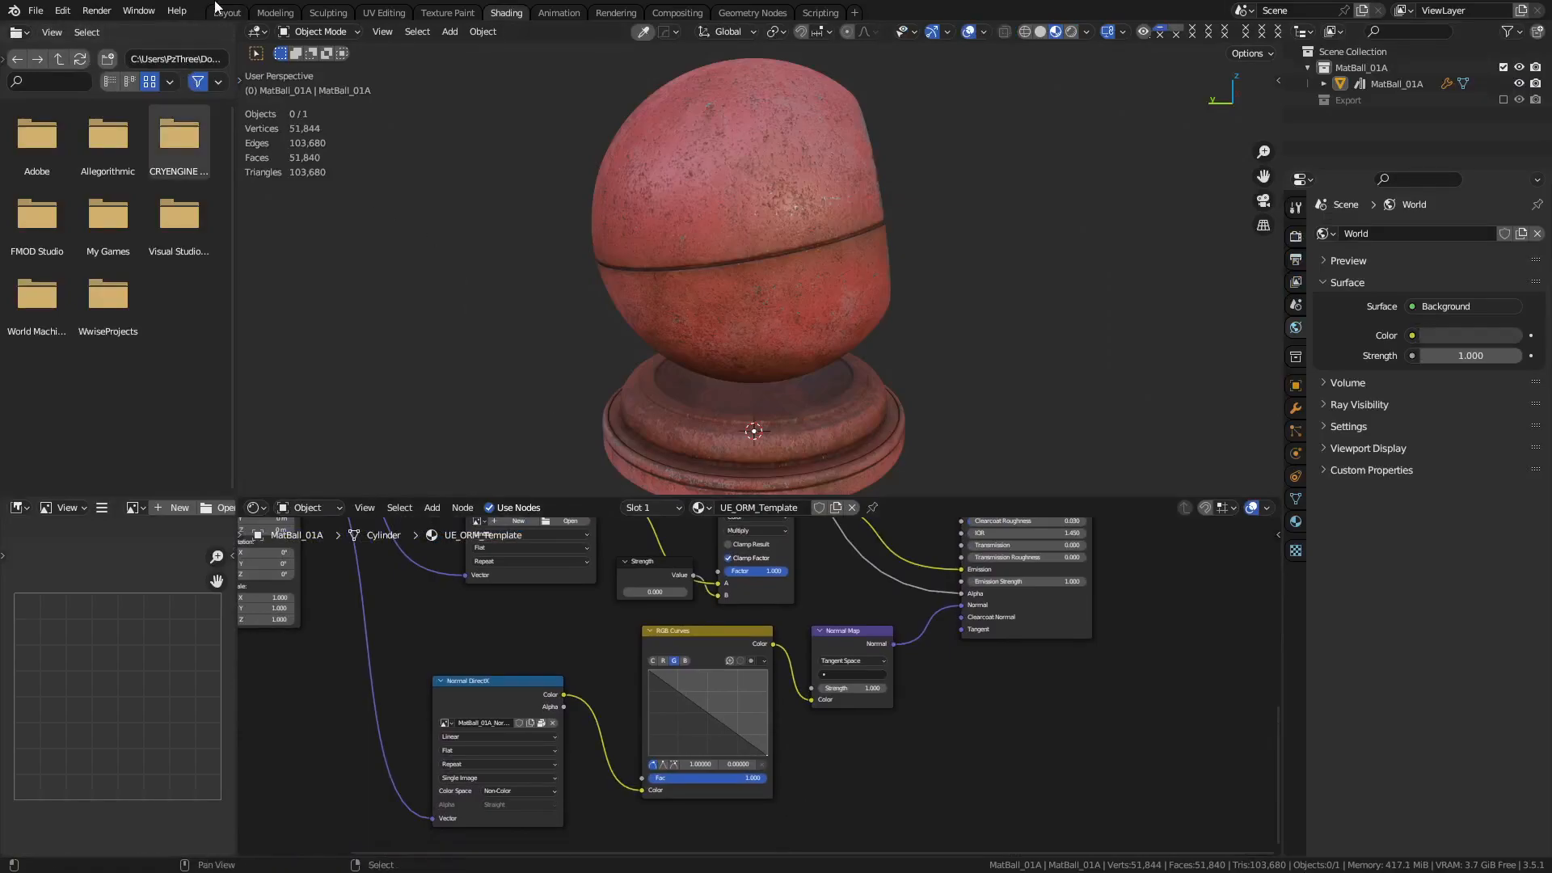
Start a new General file in Blender without saving the material ball scene.
left_click(36, 10)
mouse_move(97, 29)
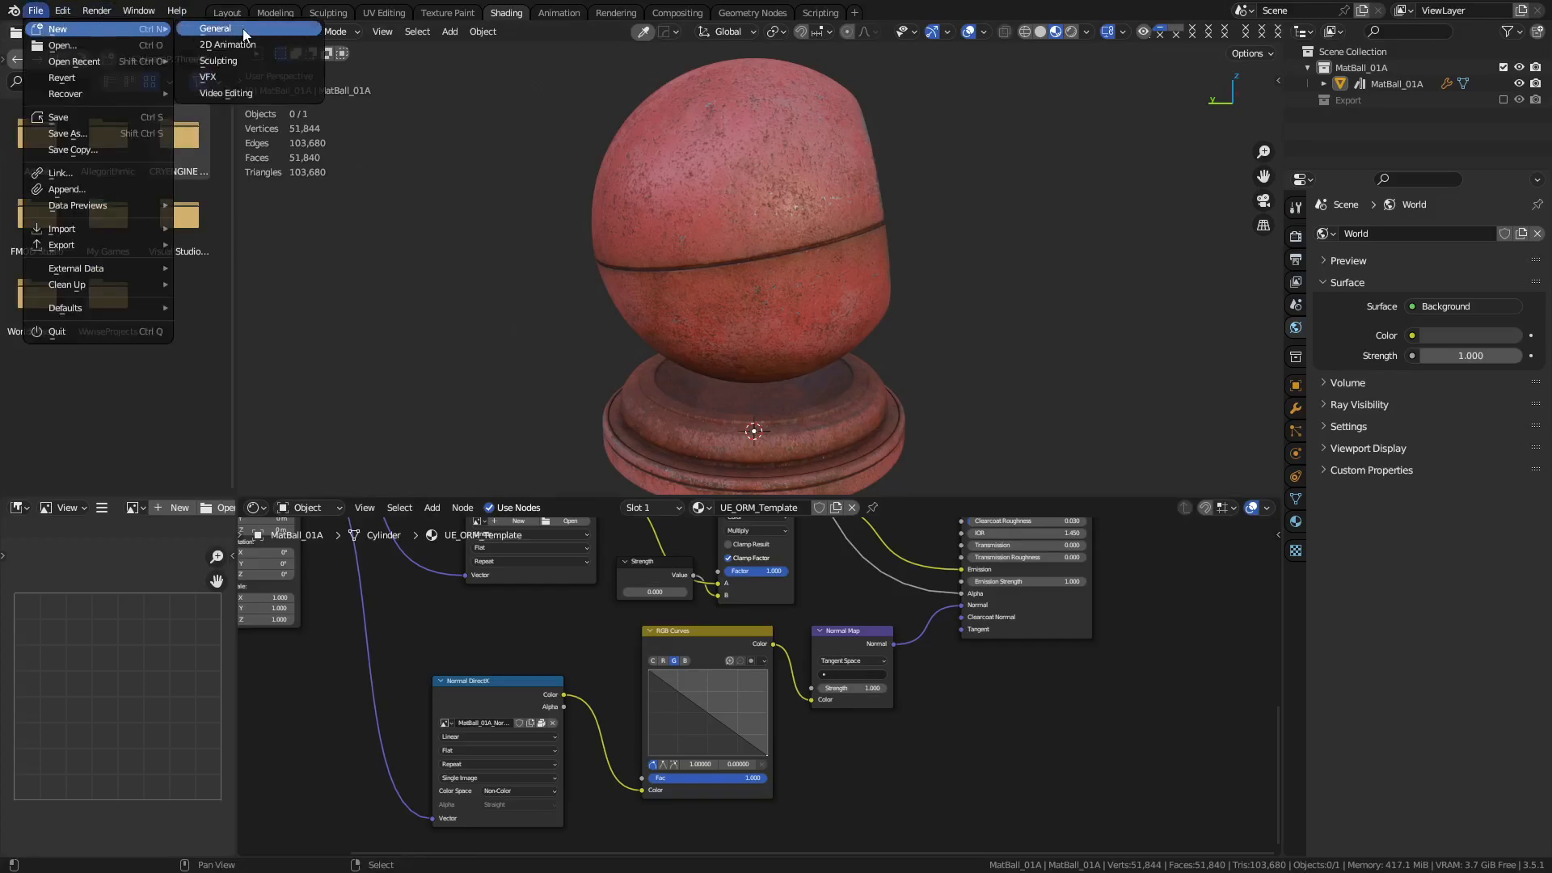
left_click(243, 31)
left_click(824, 463)
key("ctrl+Tab")
left_click(946, 446)
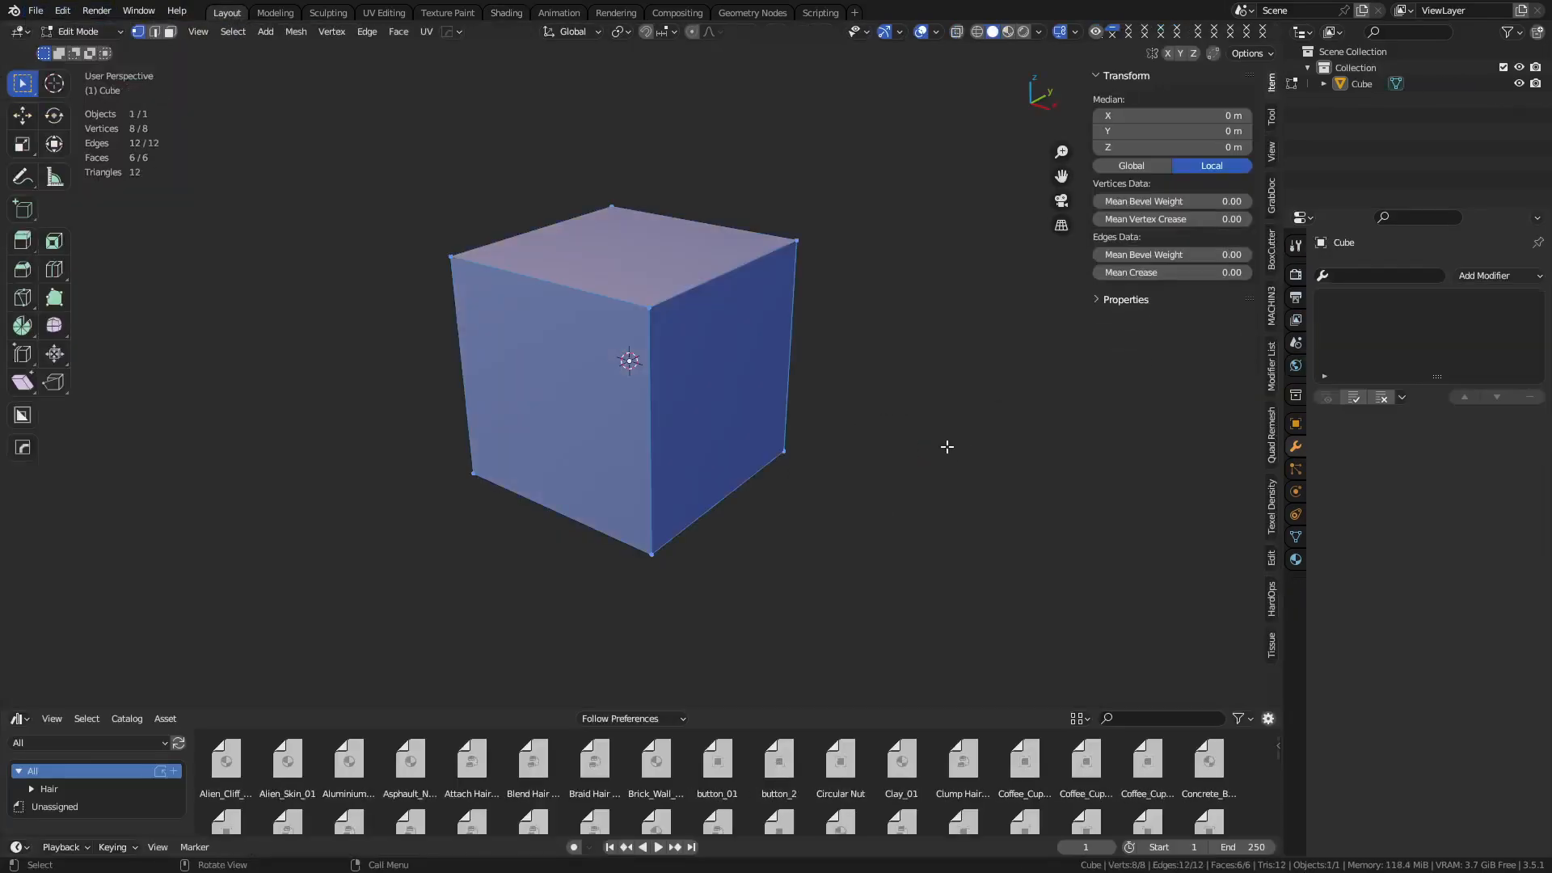
key("f")
key("ctrl+z")
key("ctrl+Tab")
left_click(895, 455)
Subdivide the default cube with a level 4 Subdivision modifier and convert it to a mesh.
key("ctrl+2")
left_click(790, 406)
key("ctrl+4")
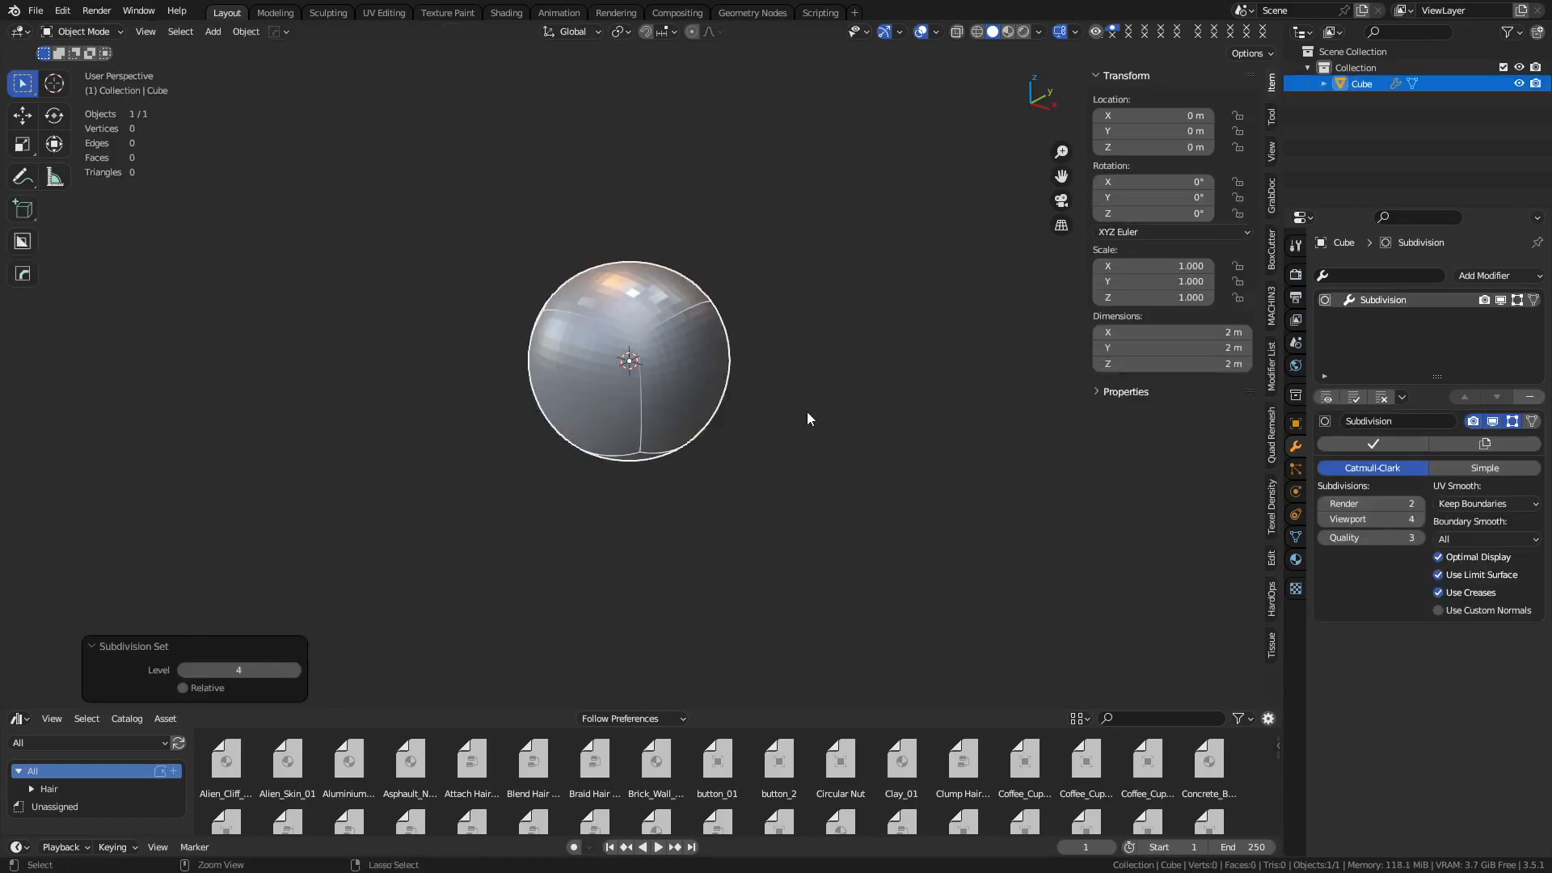
right_click(809, 415)
mouse_move(853, 474)
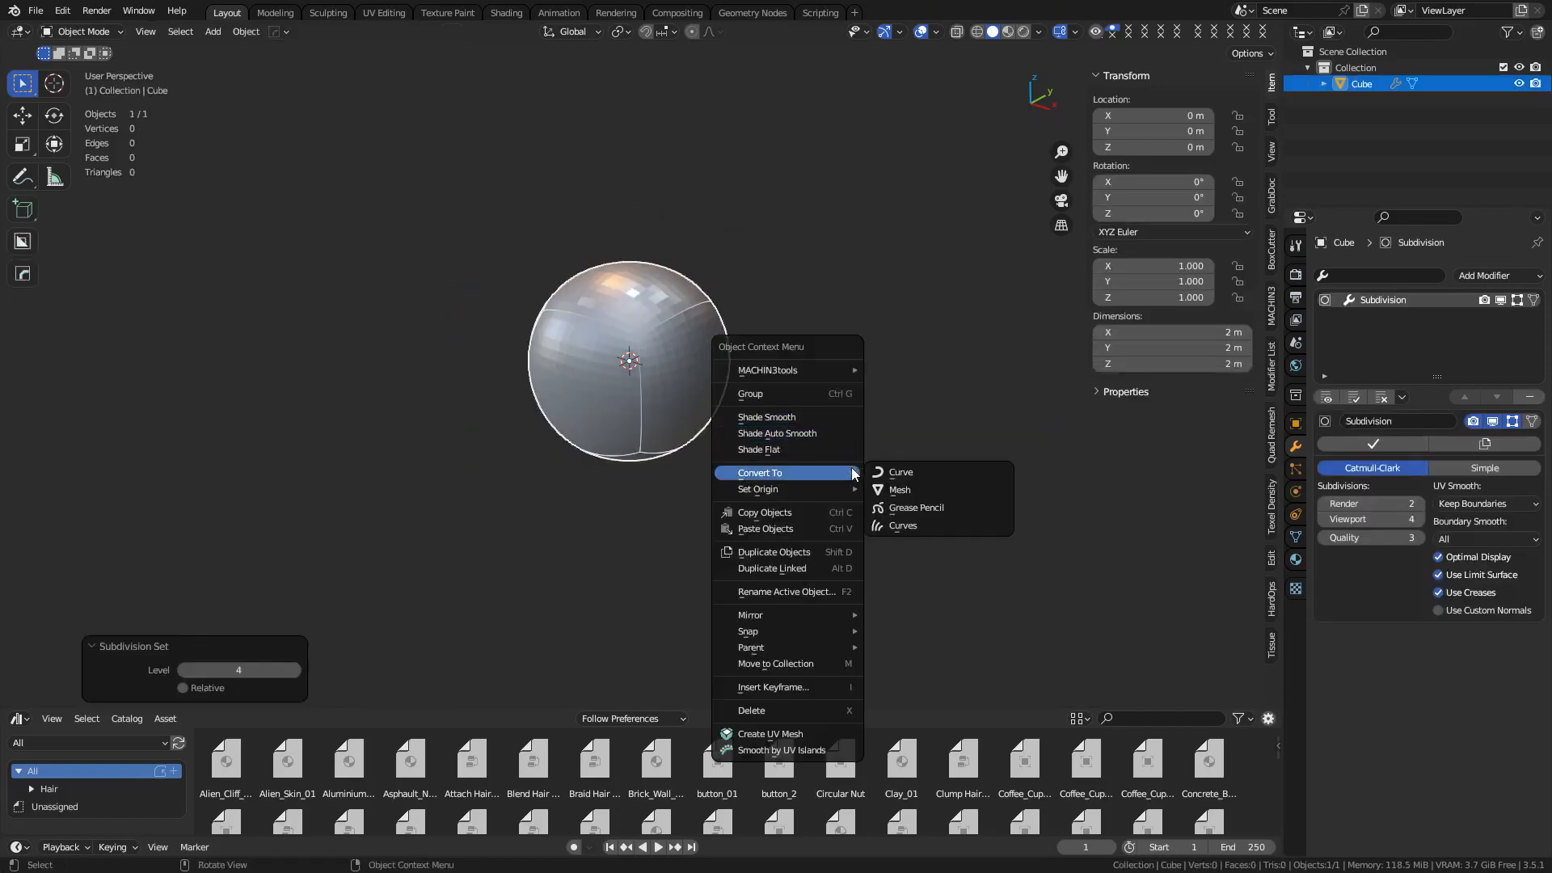
left_click(910, 490)
Add another Subdivision modifier at level 3 to the rounded cube and convert the result to a mesh.
key("ctrl+3")
right_click(878, 446)
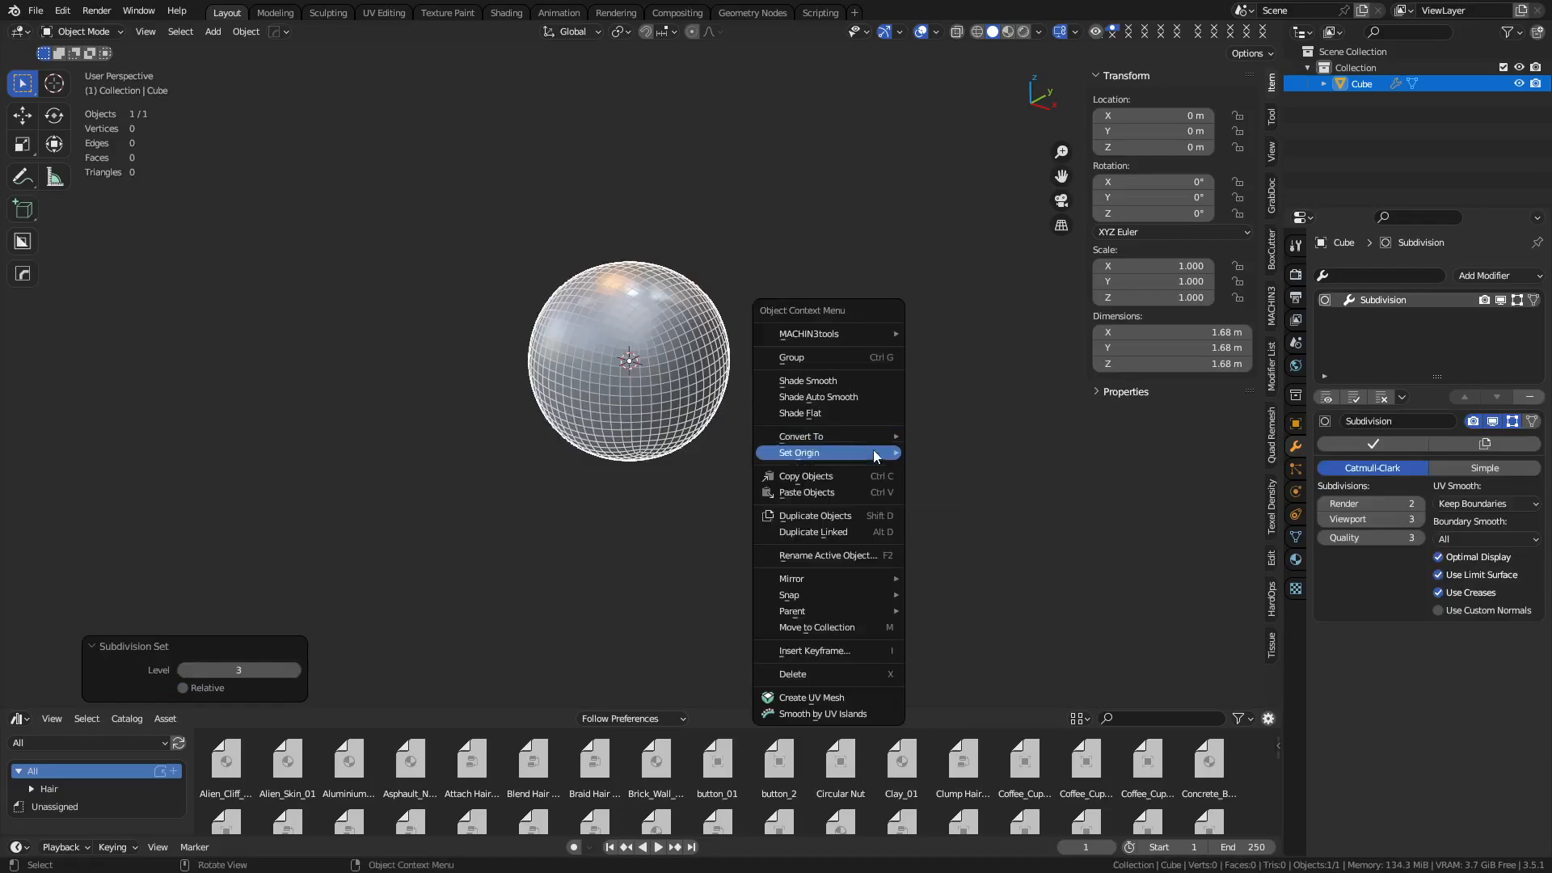
left_click(927, 453)
left_click(754, 404)
left_click(650, 358)
scroll(643, 373, "up", 4)
key("shift+z")
middle_click_drag(848, 415, 865, 430)
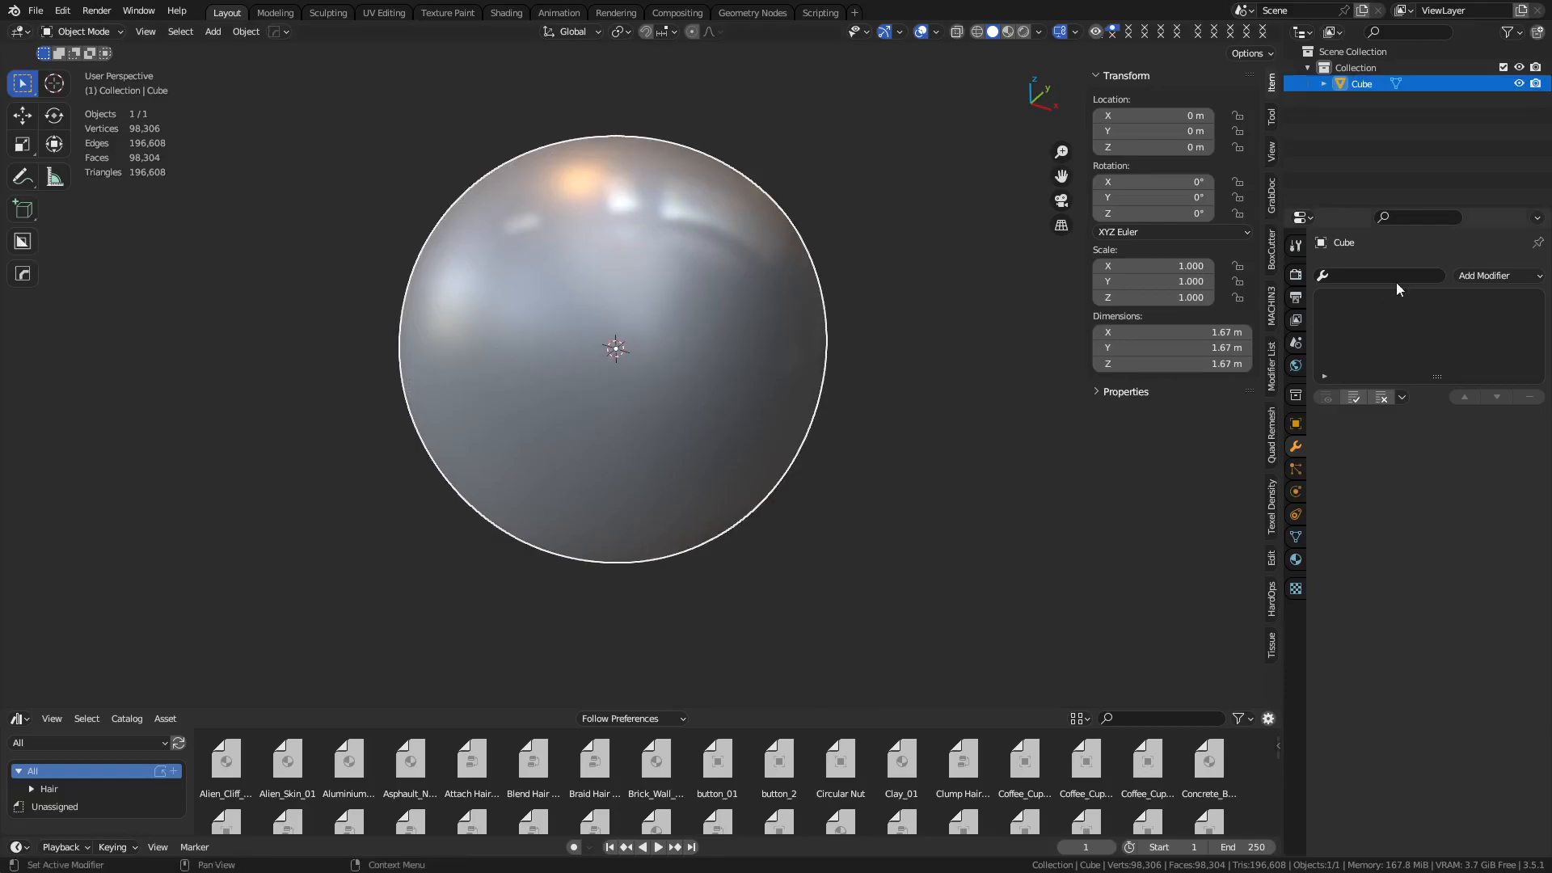
Add a Displace modifier to the sphere and assign a new texture to it.
left_click(1469, 278)
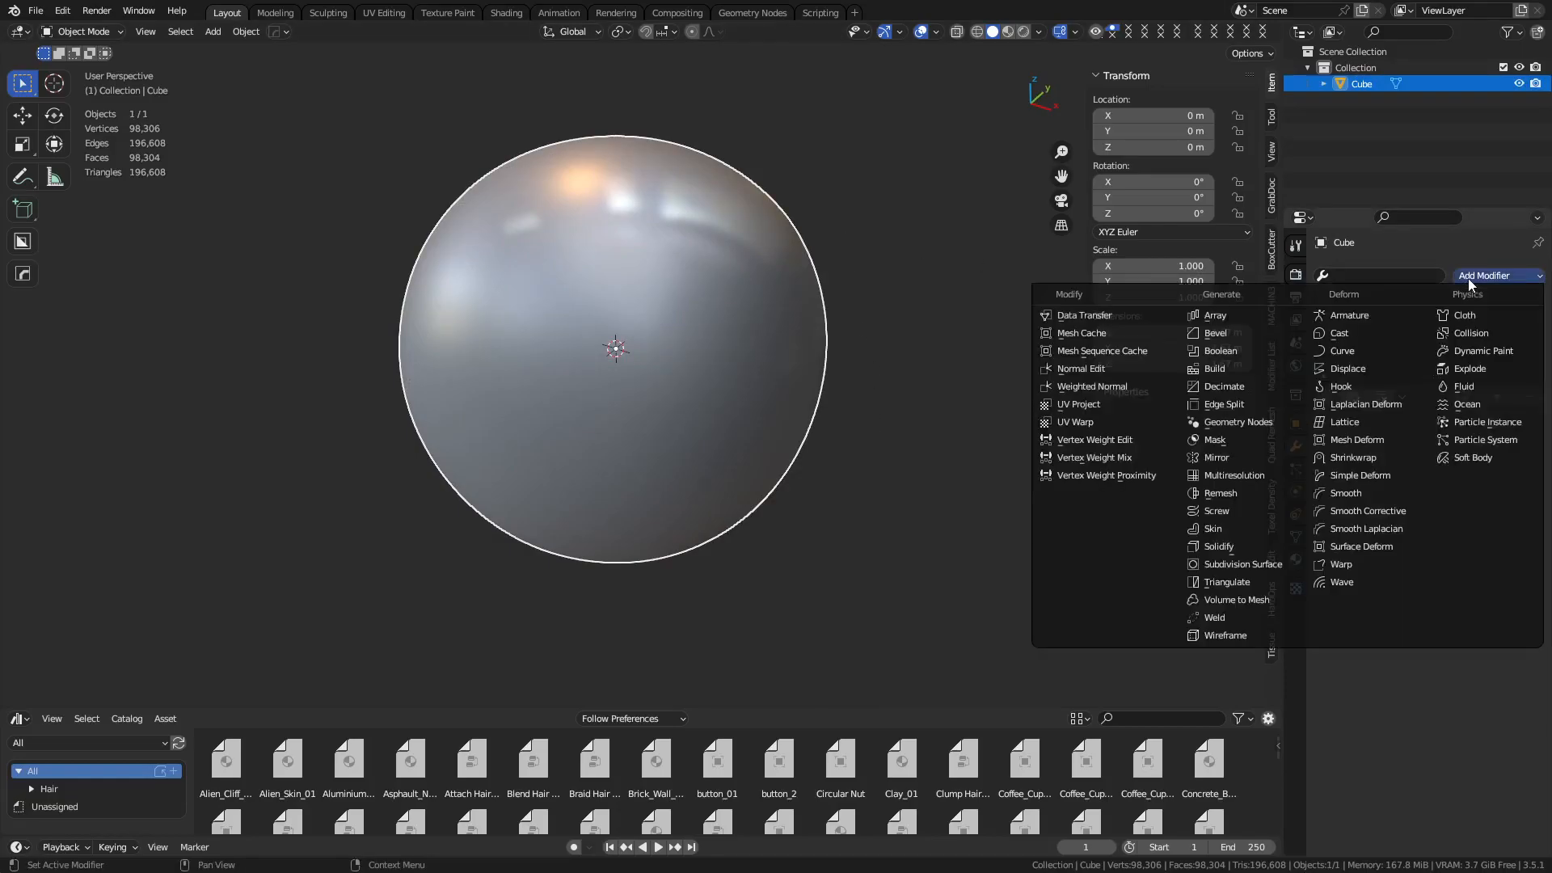
left_click(1400, 367)
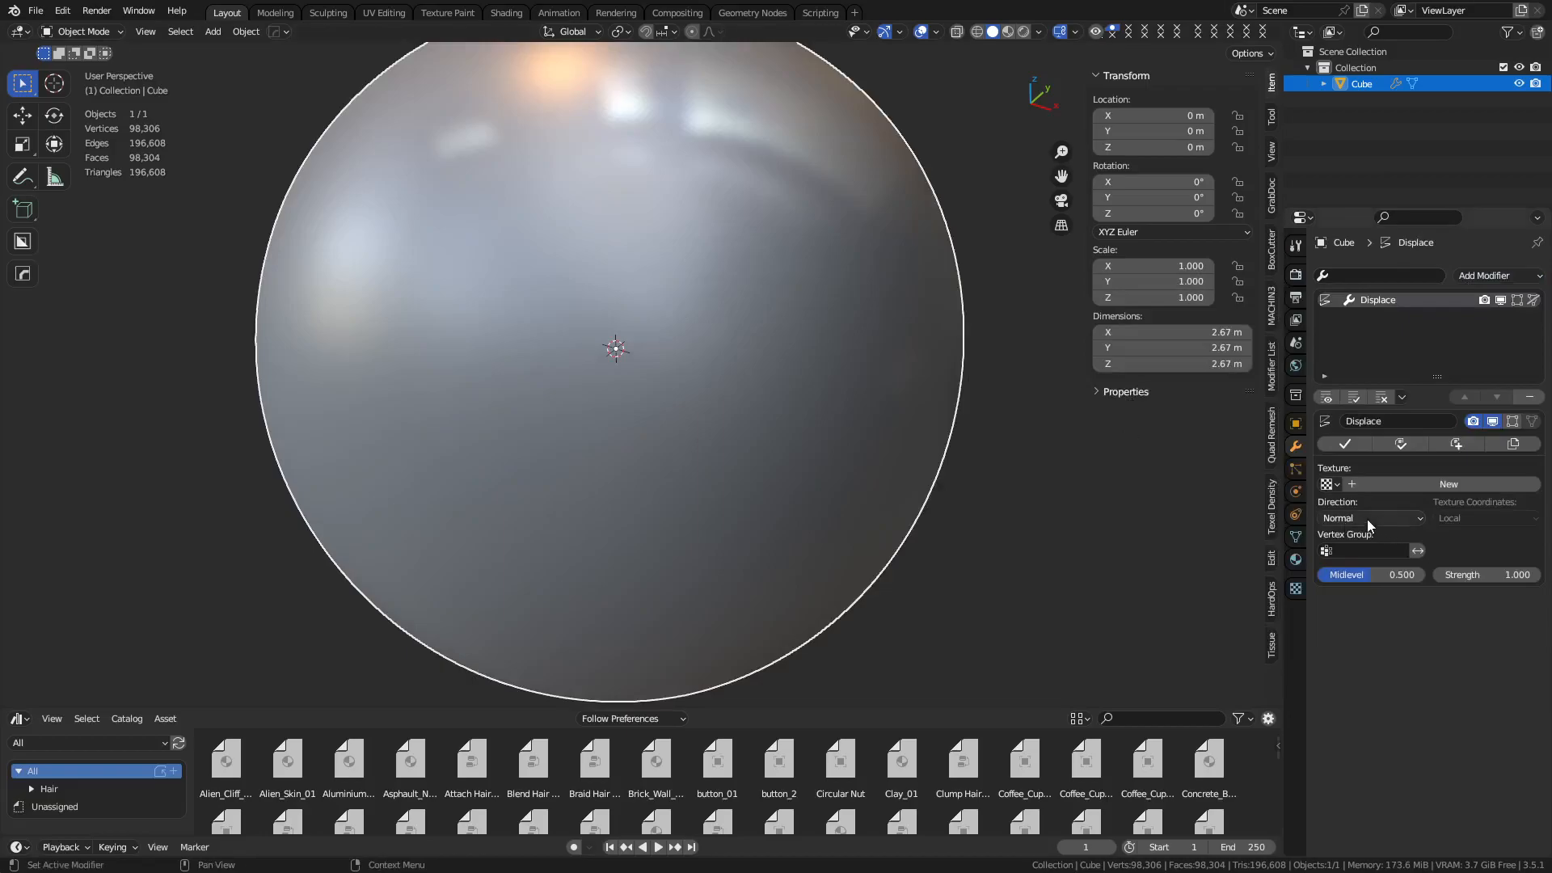
left_click(1298, 590)
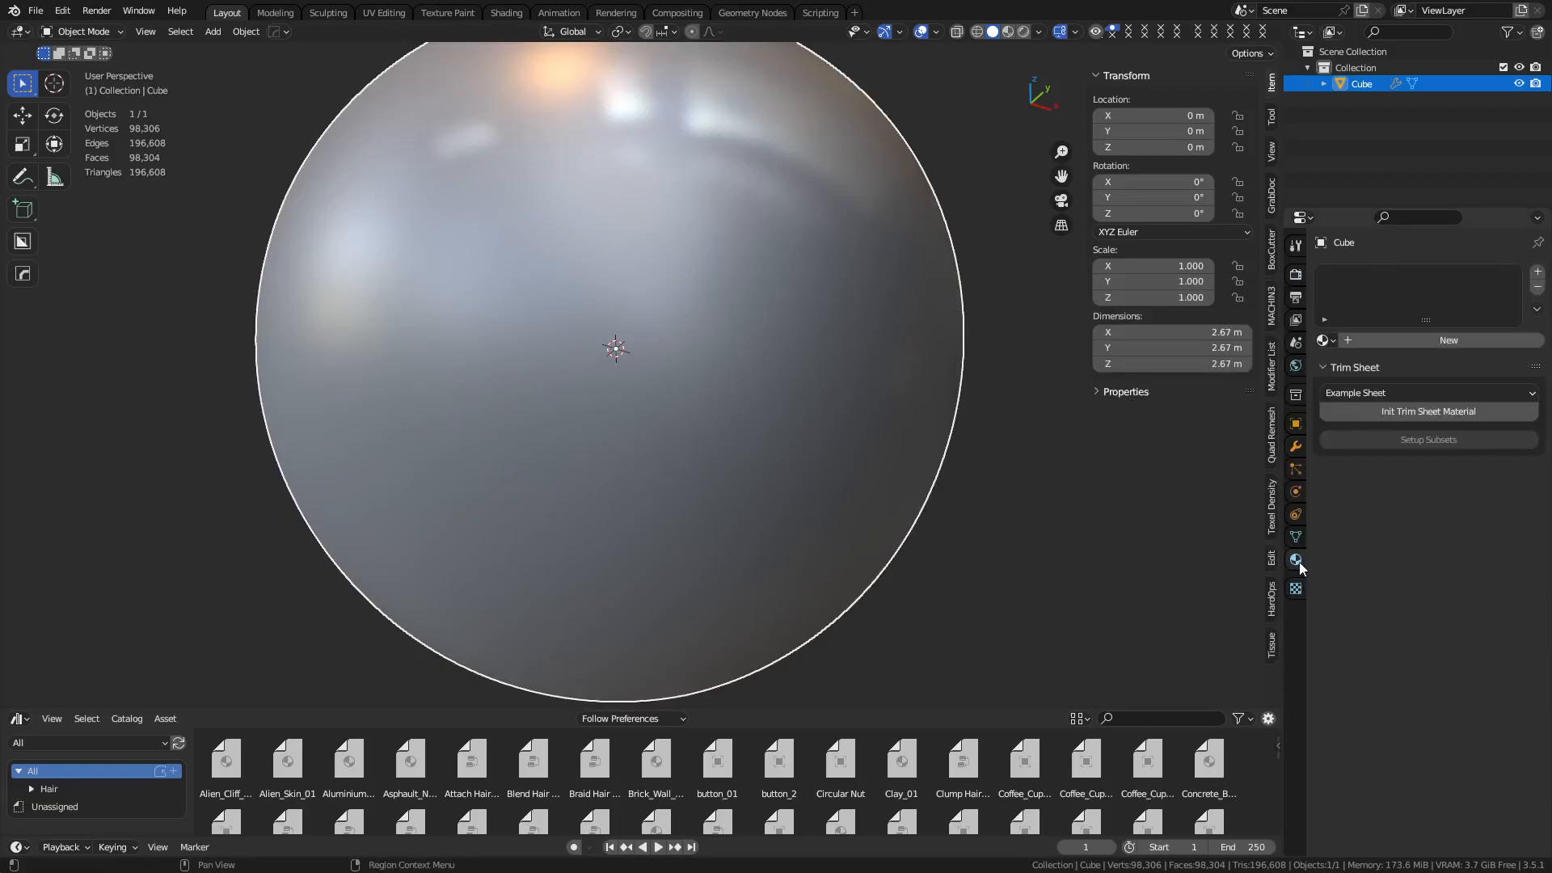
left_click(1296, 447)
left_click(1447, 484)
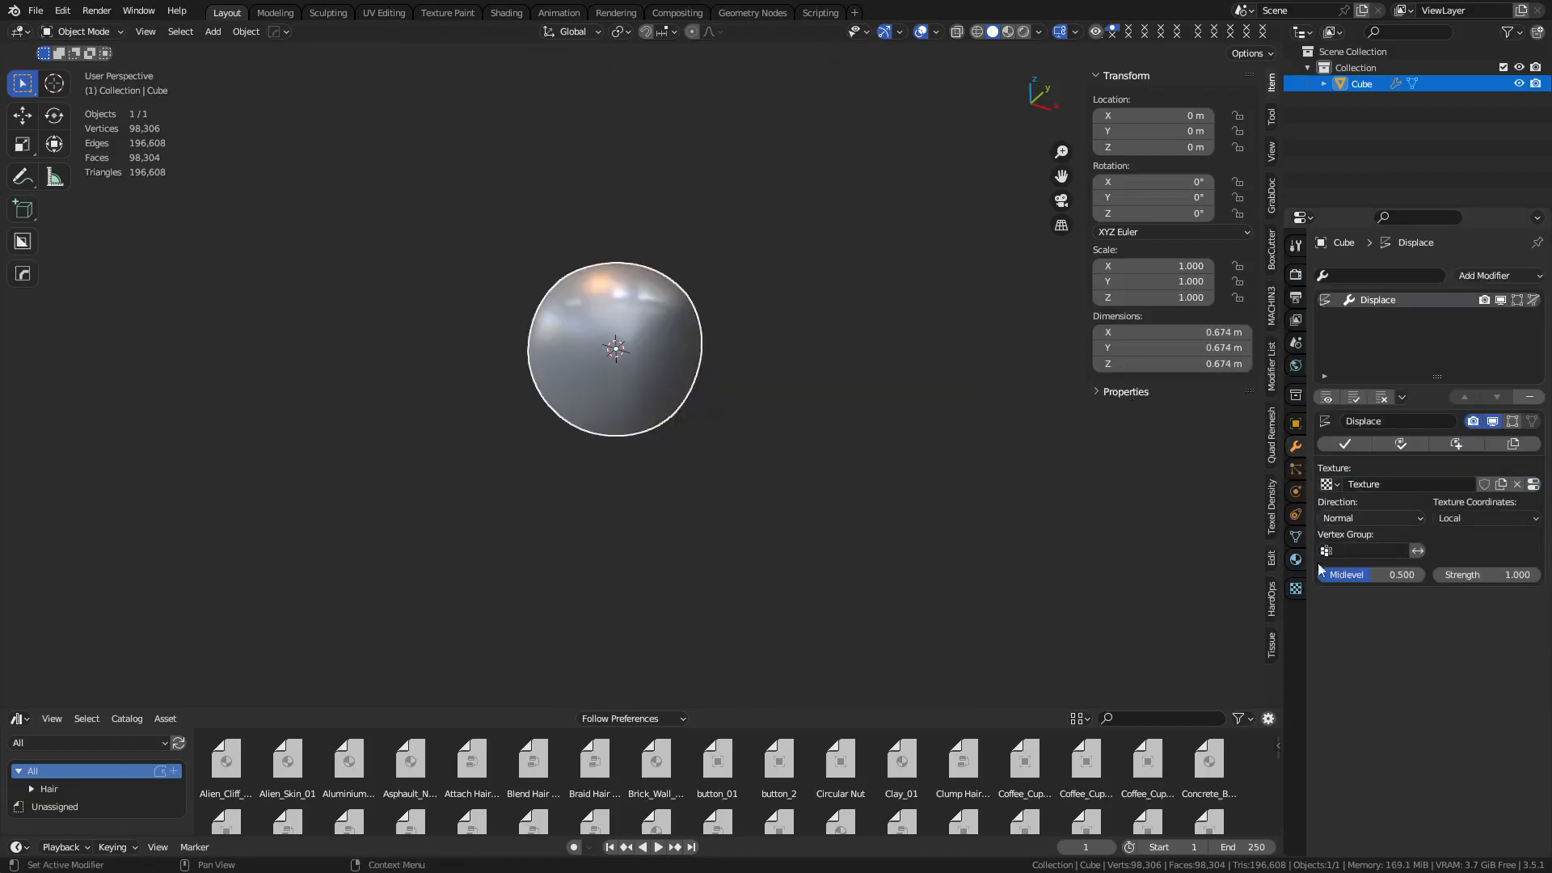
Open the Displace texture's settings and set its type to Clouds.
left_click(1530, 484)
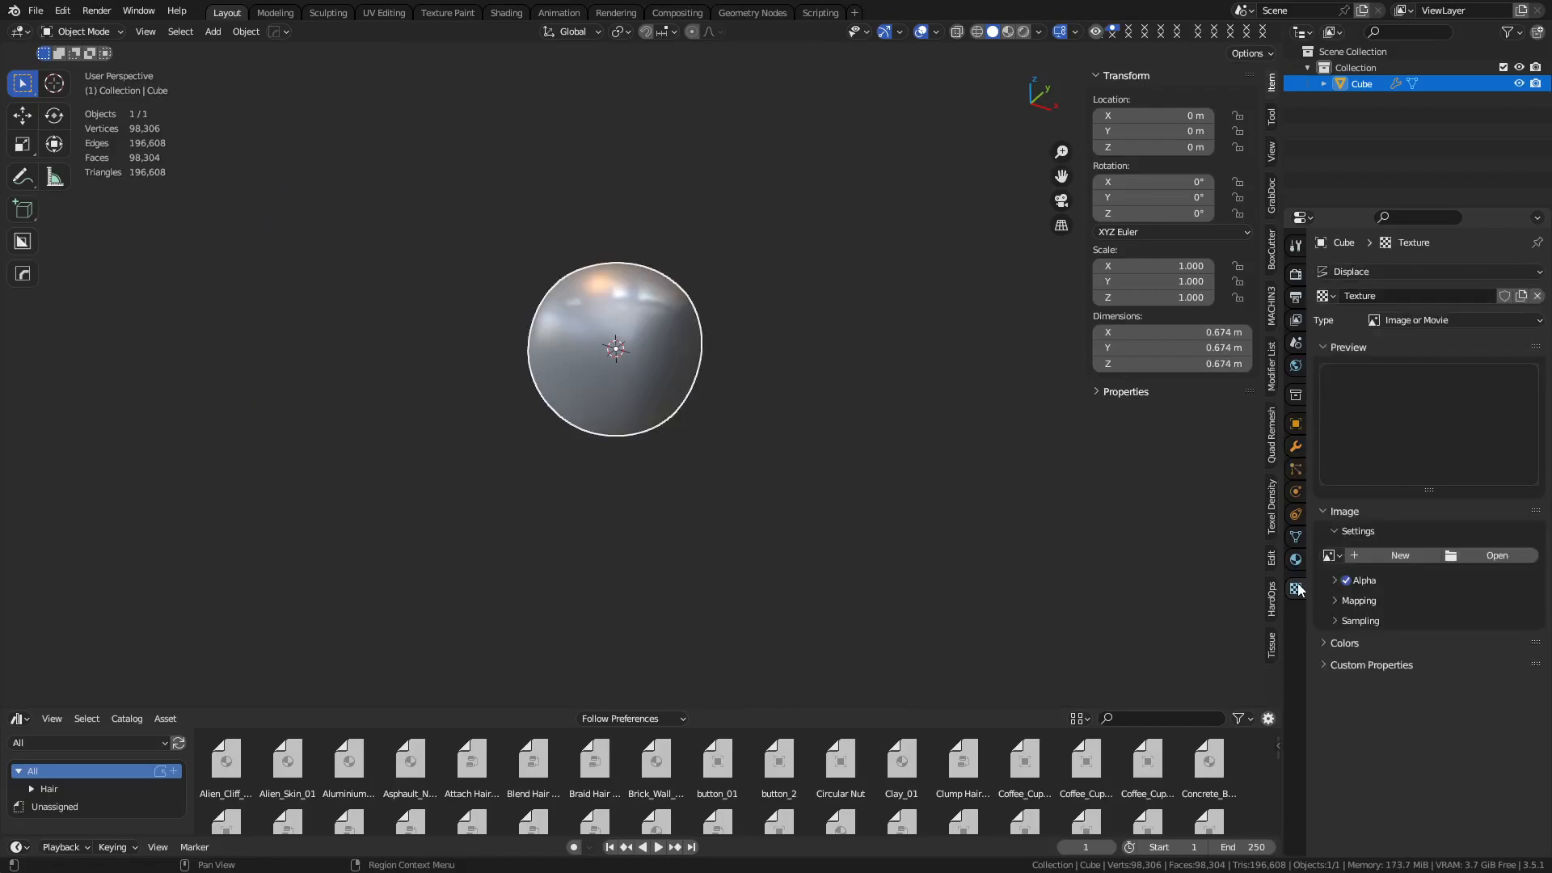
left_click(1411, 321)
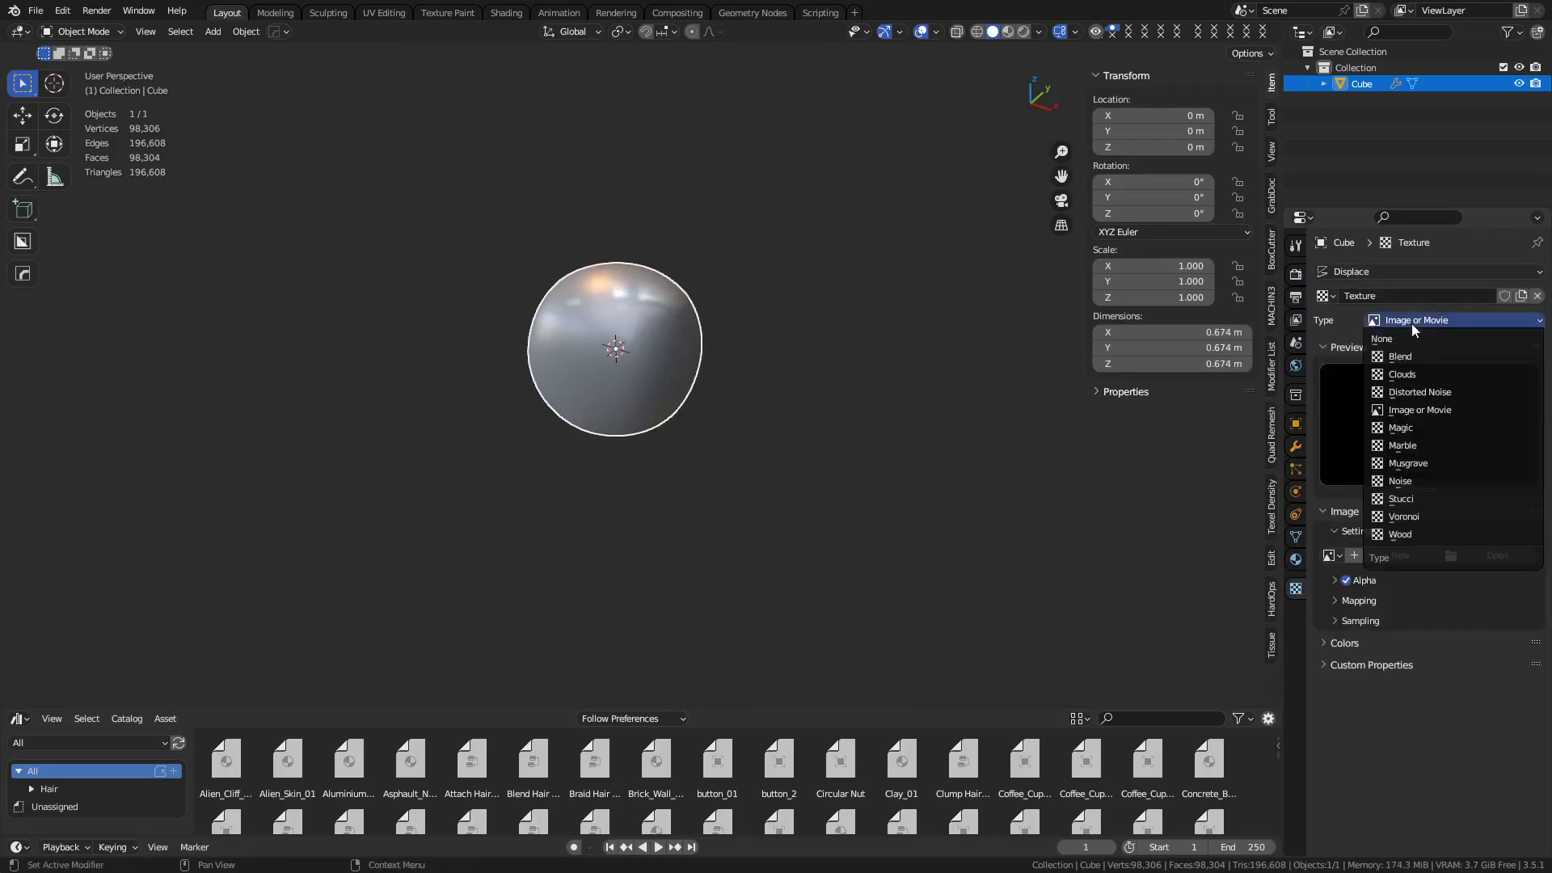
left_click(1427, 376)
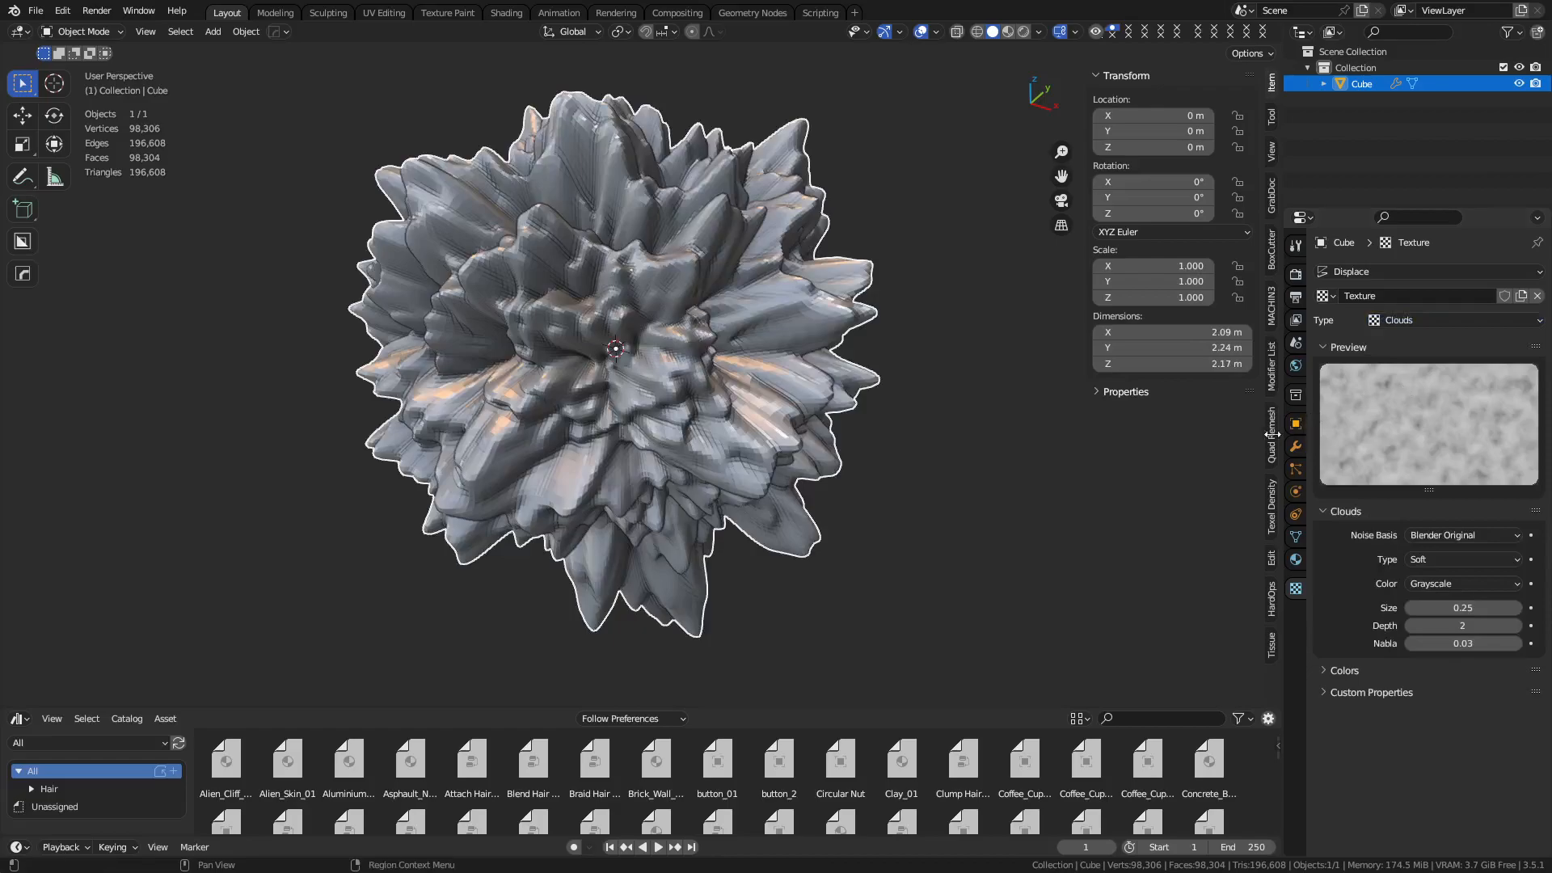
Set the Displace modifier's Strength to 0.730, undoing a trial change of its Midlevel.
left_click(1296, 446)
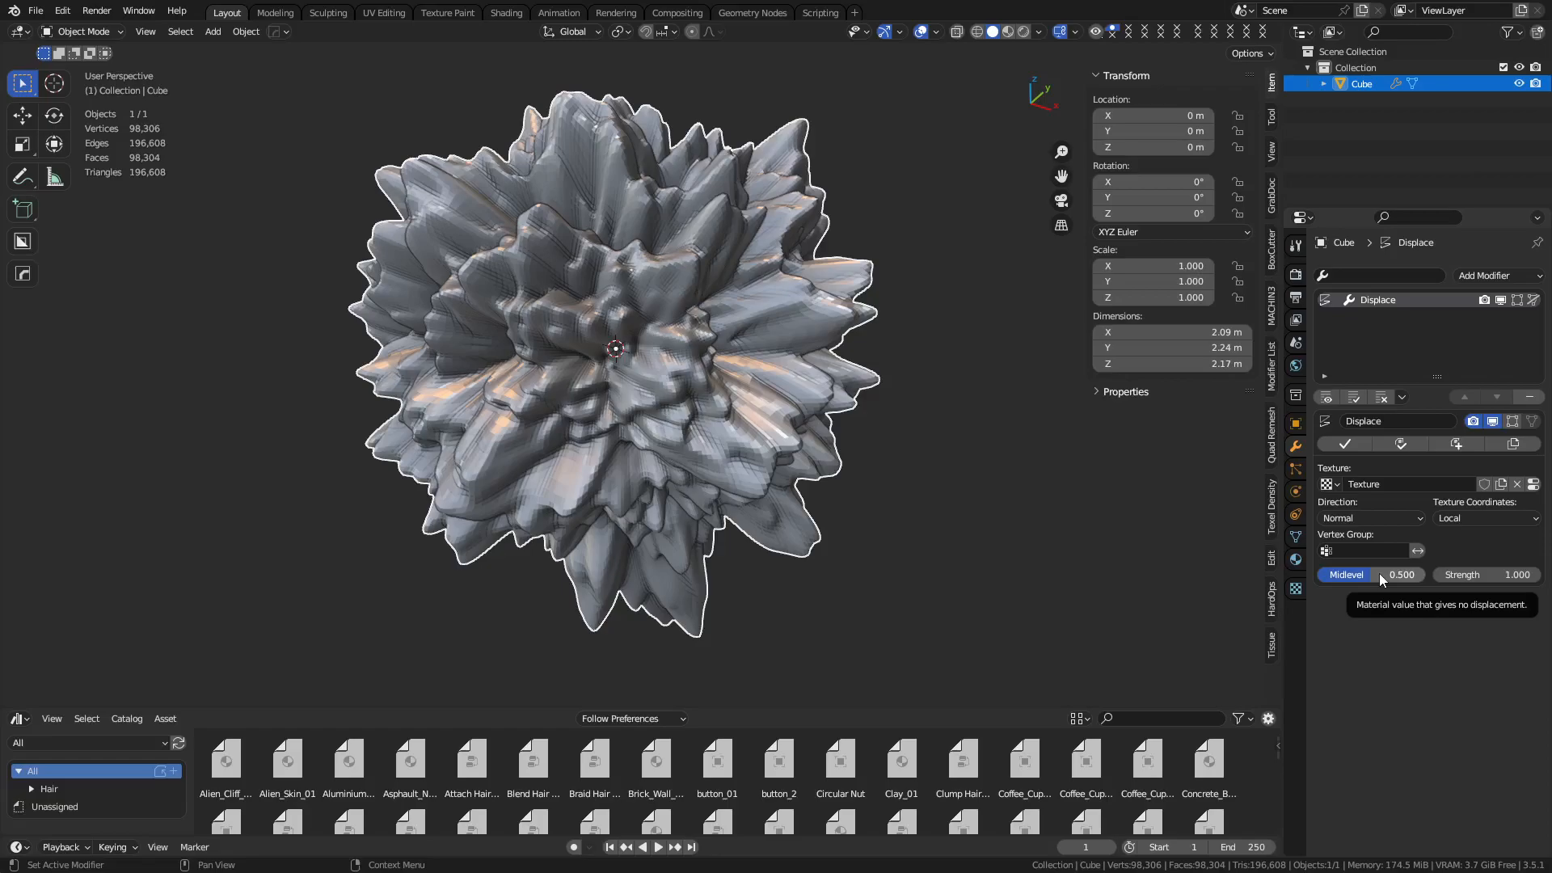
mouse_move(1380, 570)
left_mouse_down()
mouse_move(1330, 569)
mouse_move(1396, 569)
left_mouse_up()
key("ctrl+z")
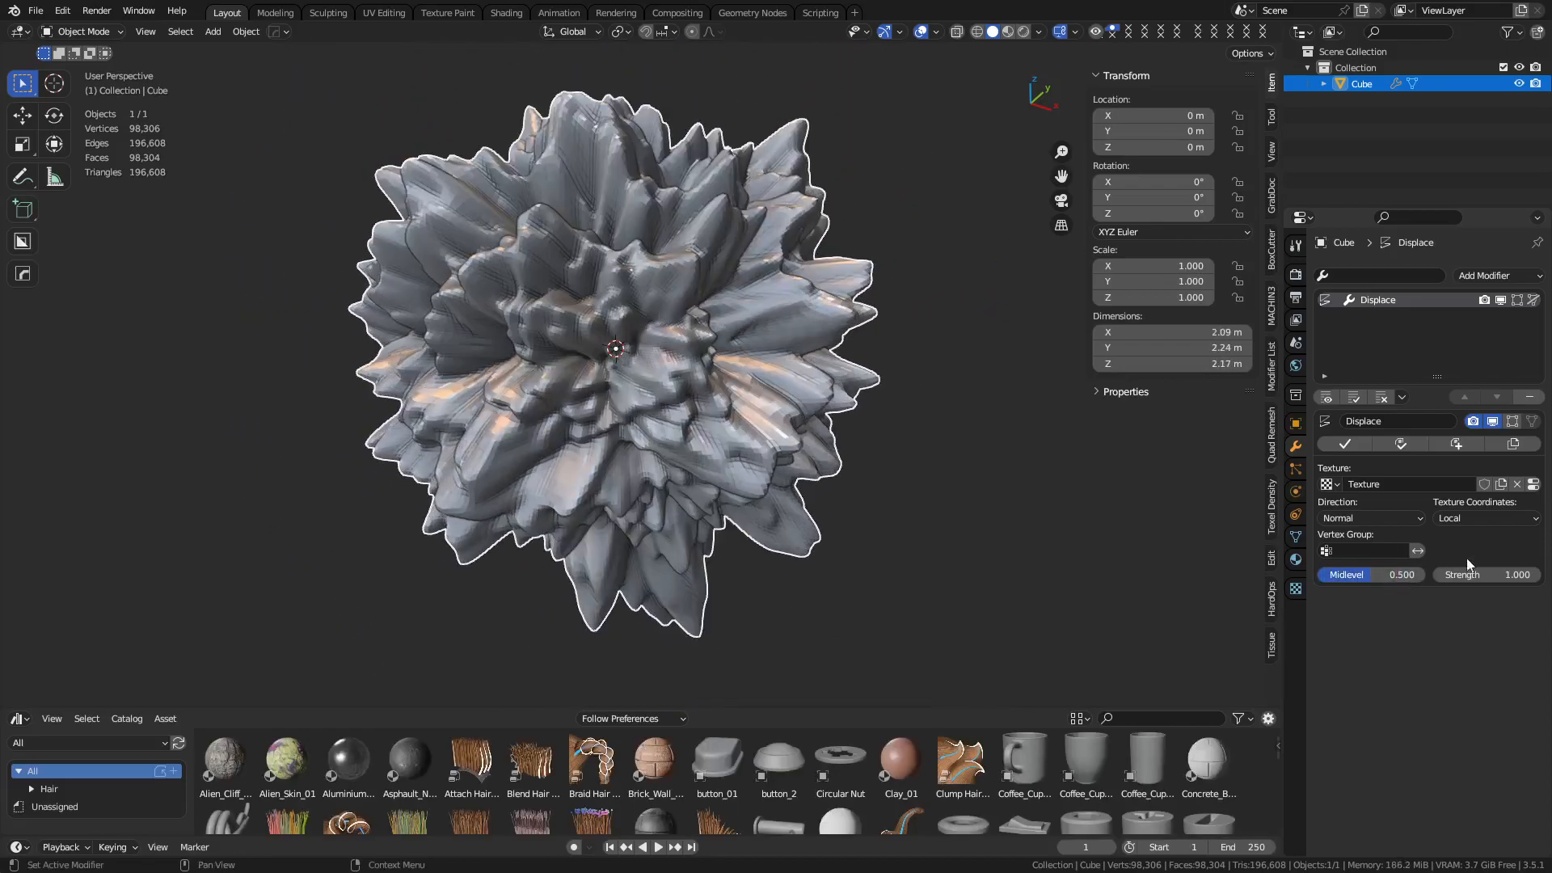
left_click(1497, 576)
type("0.09")
key("Return")
mouse_move(1487, 575)
left_mouse_down()
mouse_move(1473, 575)
mouse_move(1518, 575)
left_mouse_up()
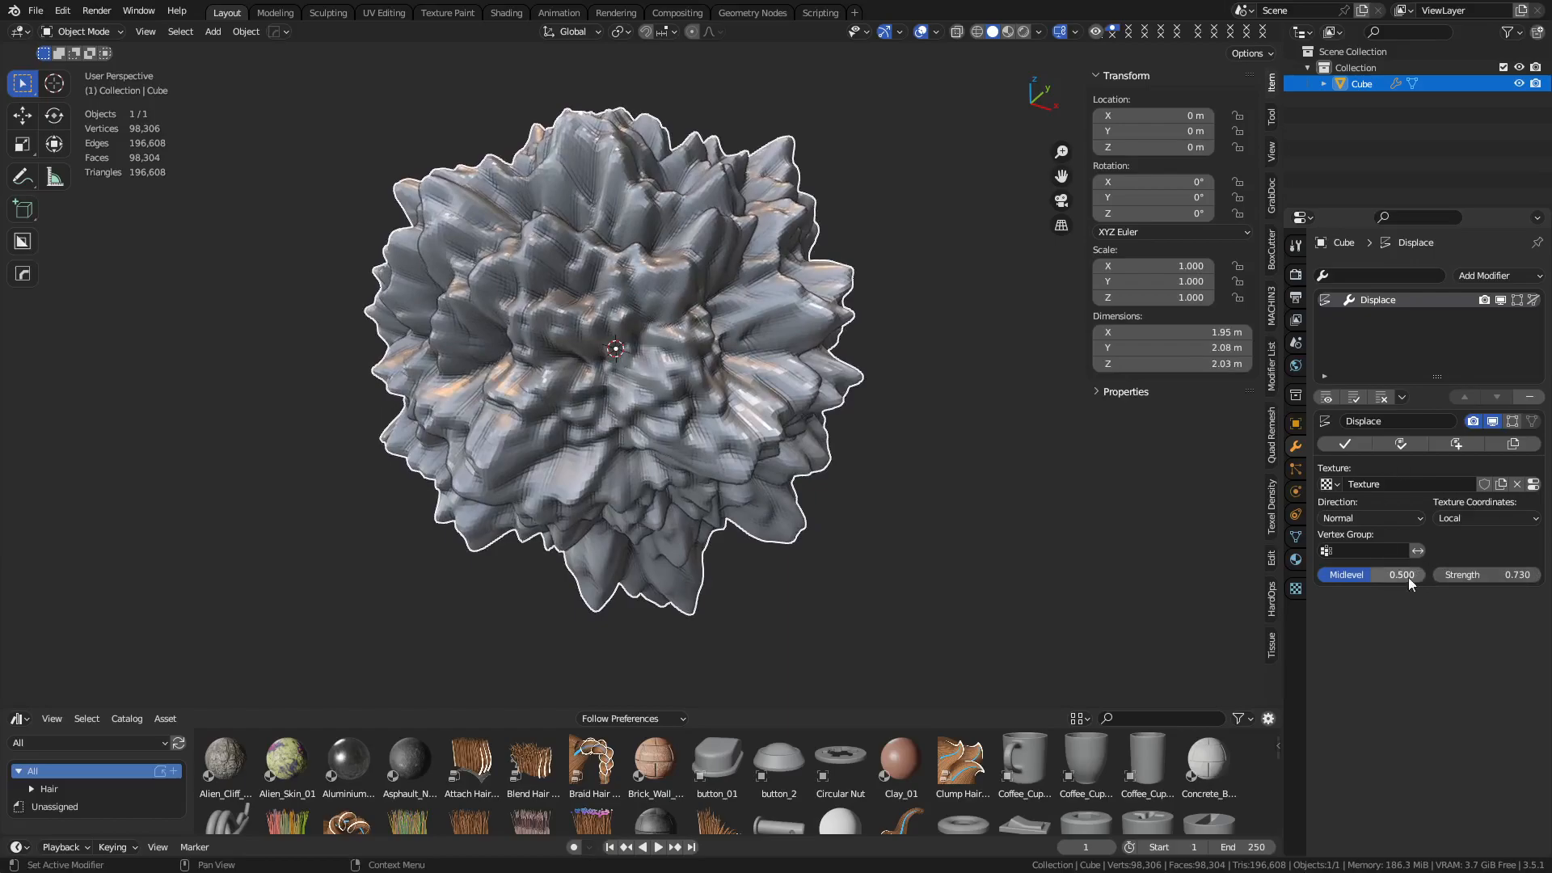
Set the Clouds texture's Size to 0.40.
left_click(1296, 589)
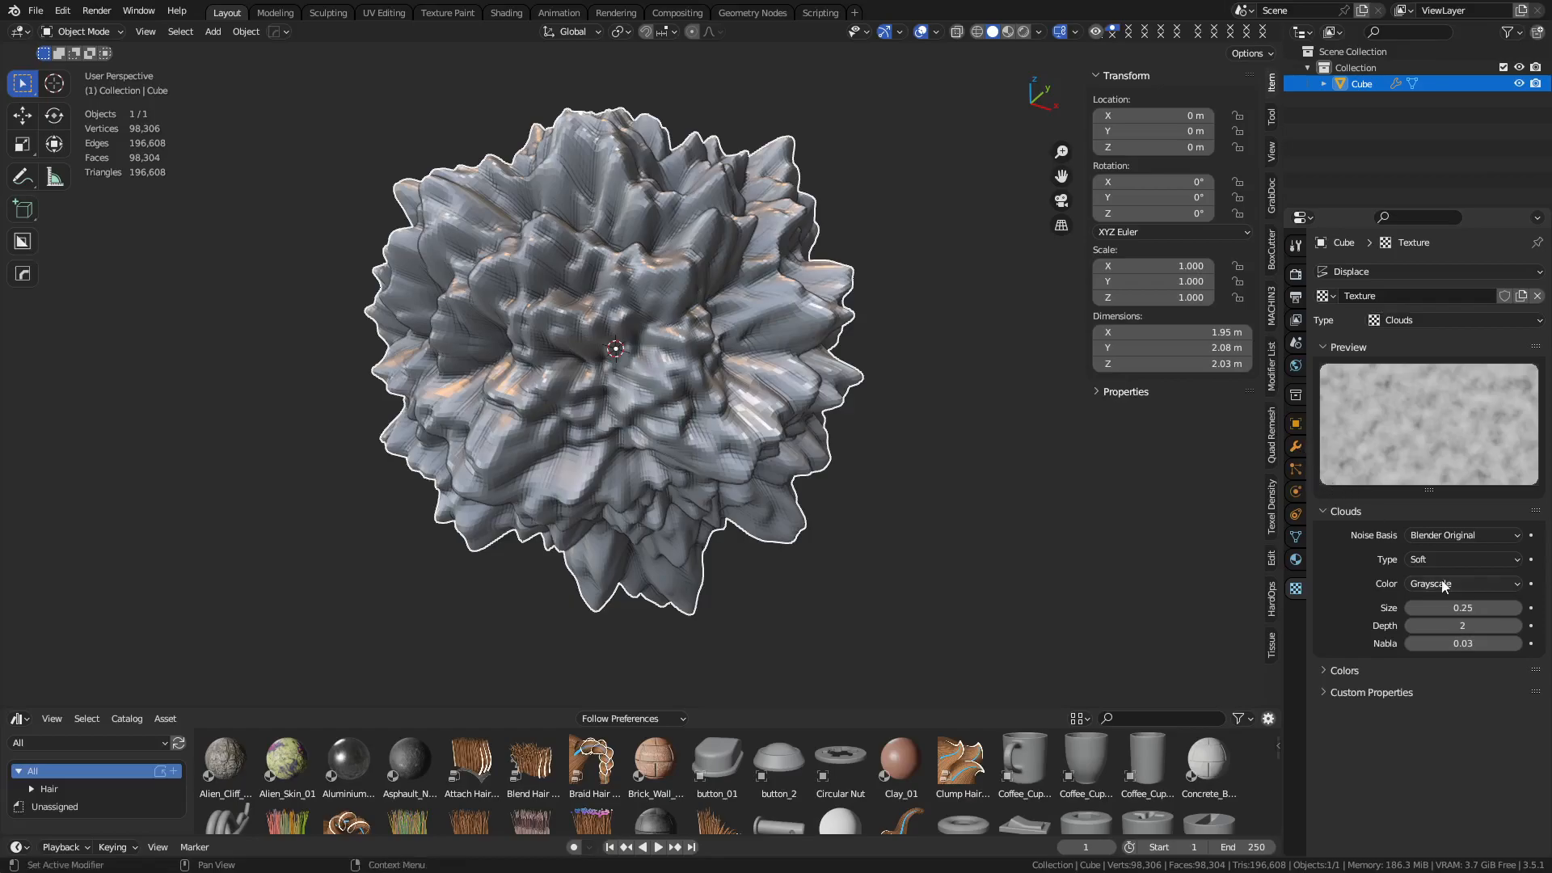
left_click_drag(1451, 607, 1484, 607)
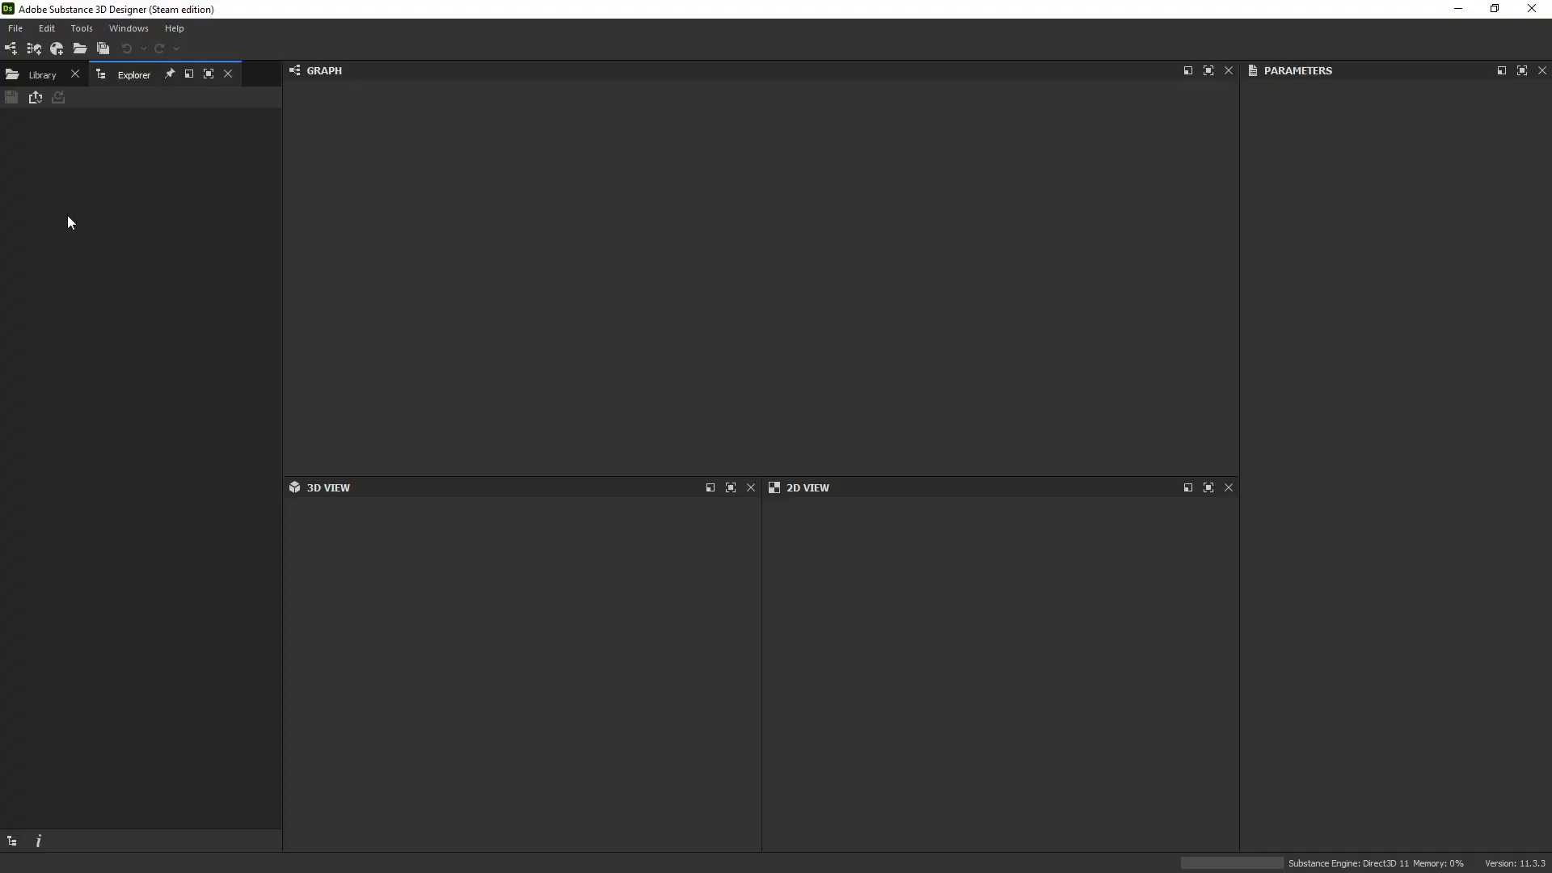
Switch to Substance 3D Designer, create a new package and start a new Substance graph in it.
right_click(67, 215)
left_click(97, 226)
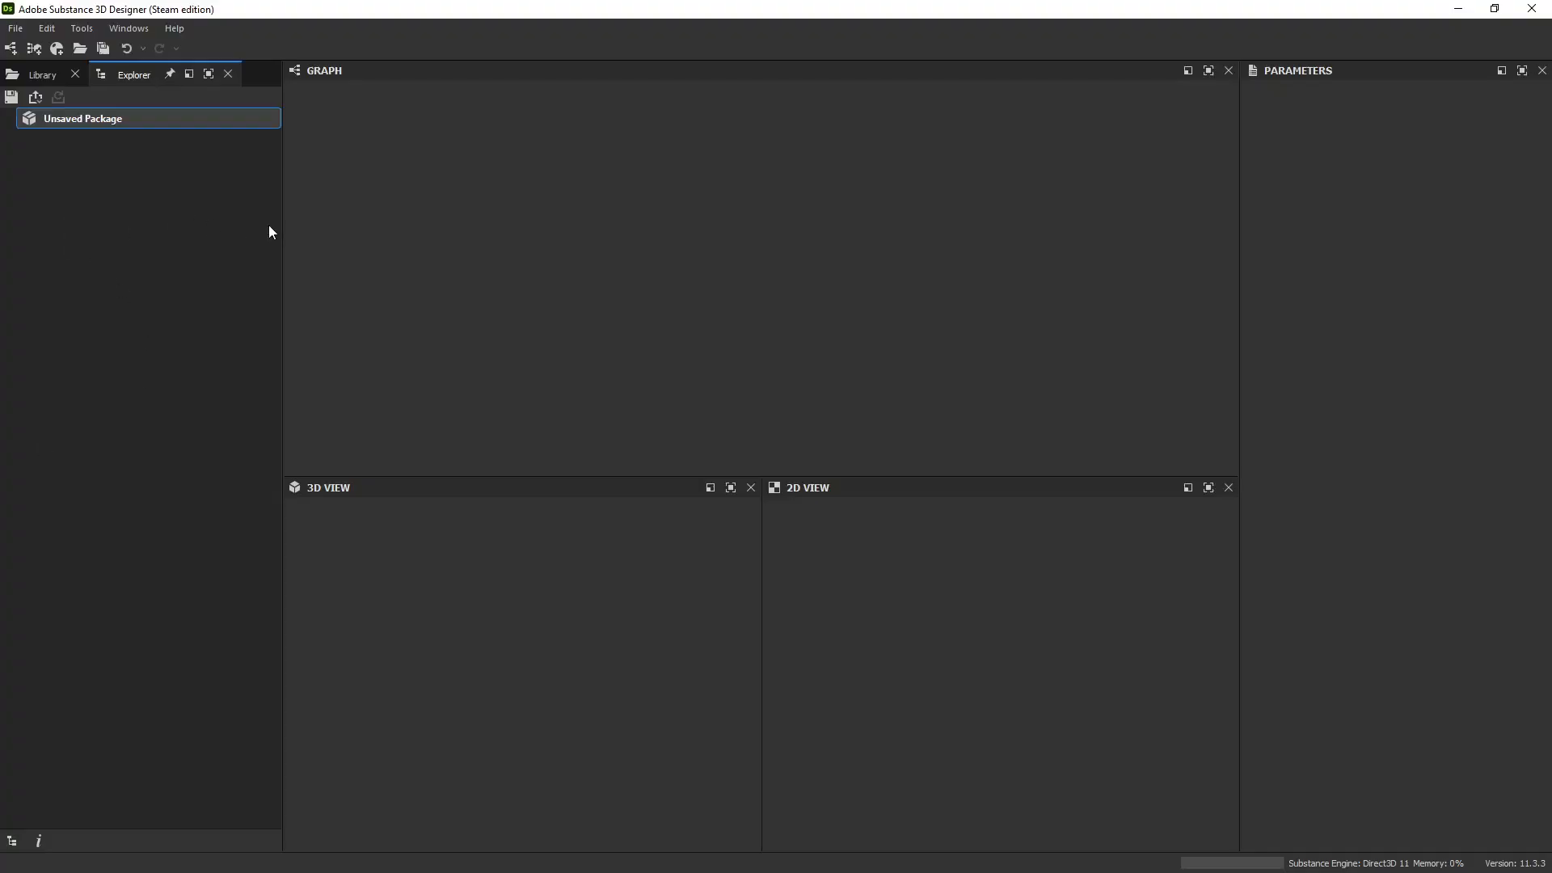
right_click(235, 123)
mouse_move(307, 133)
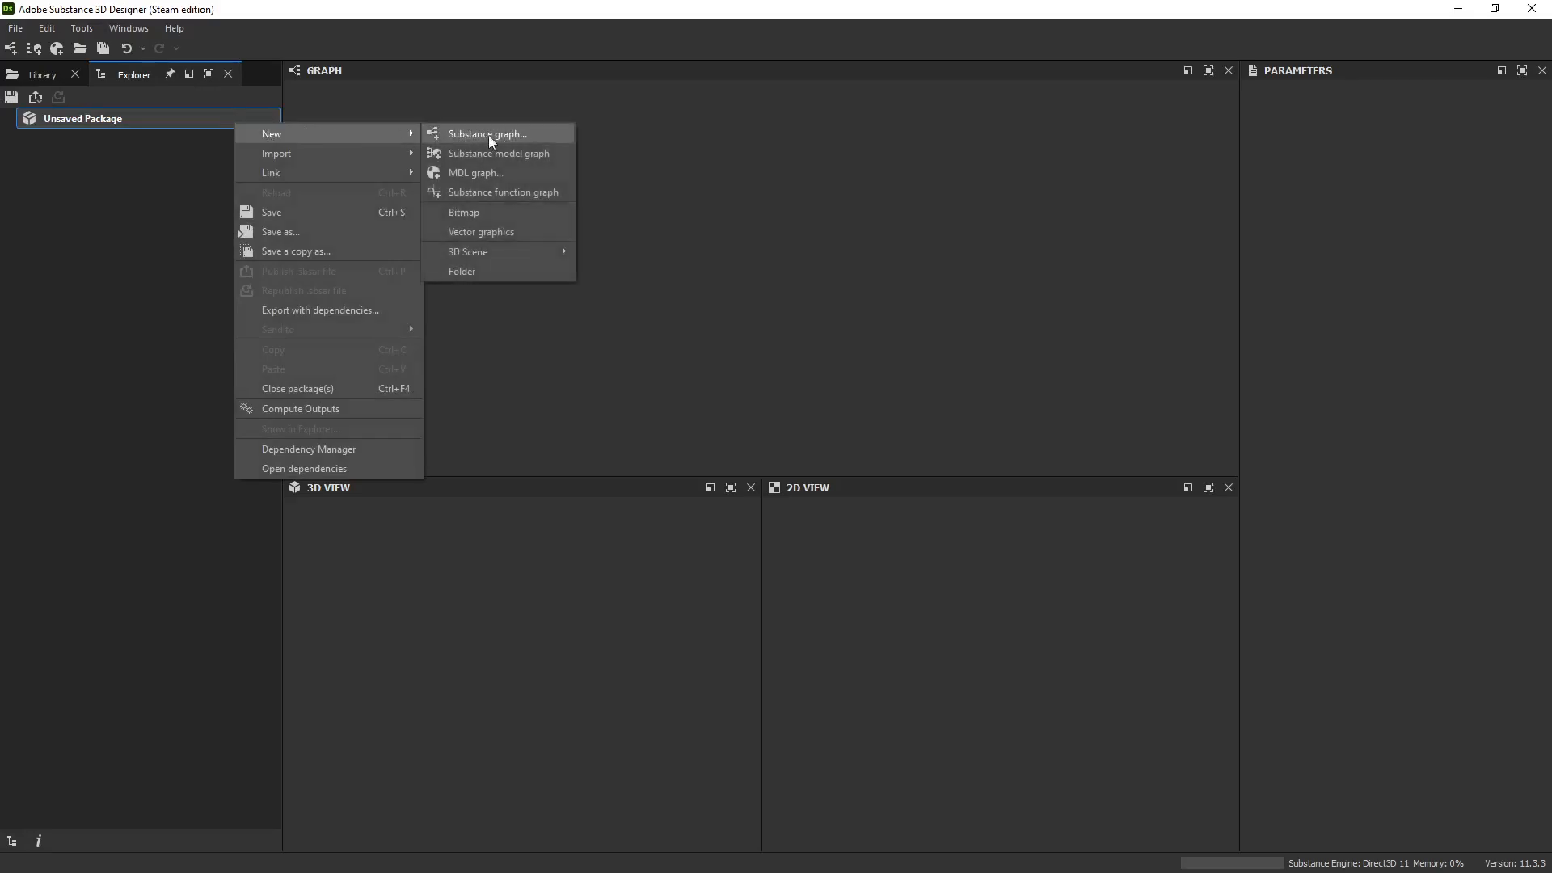
left_click(561, 141)
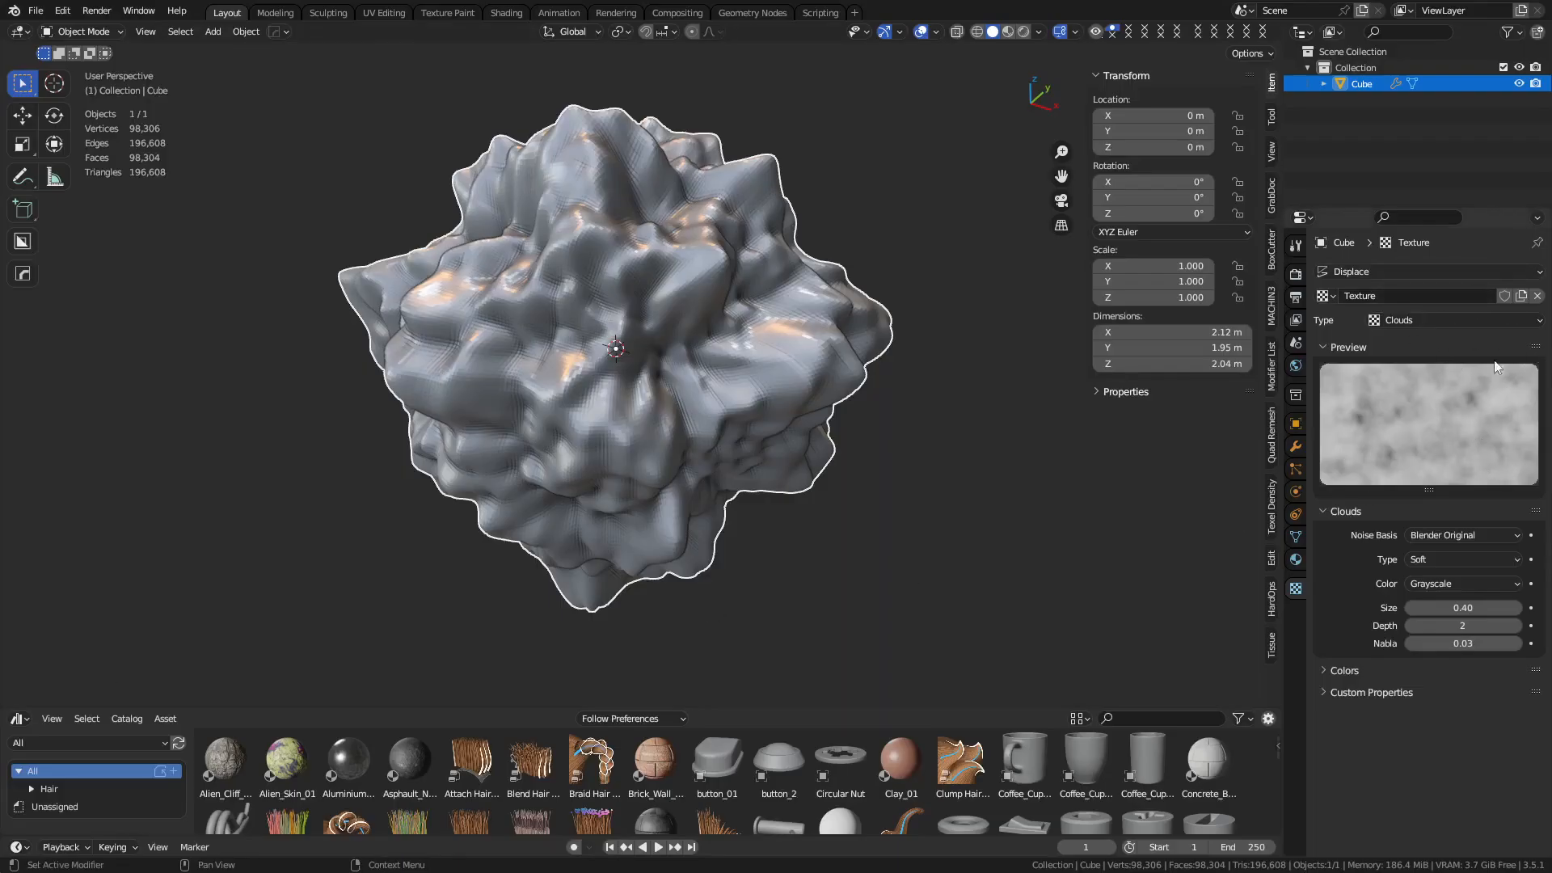
Return to Blender, try a different Size for the Clouds texture and undo the change.
middle_click_drag(967, 466, 801, 448, "shift")
scroll(800, 448, "down", 1)
mouse_move(1452, 607)
left_mouse_down()
mouse_move(1427, 607)
mouse_move(1496, 607)
mouse_move(1448, 607)
left_mouse_up()
key("ctrl+z")
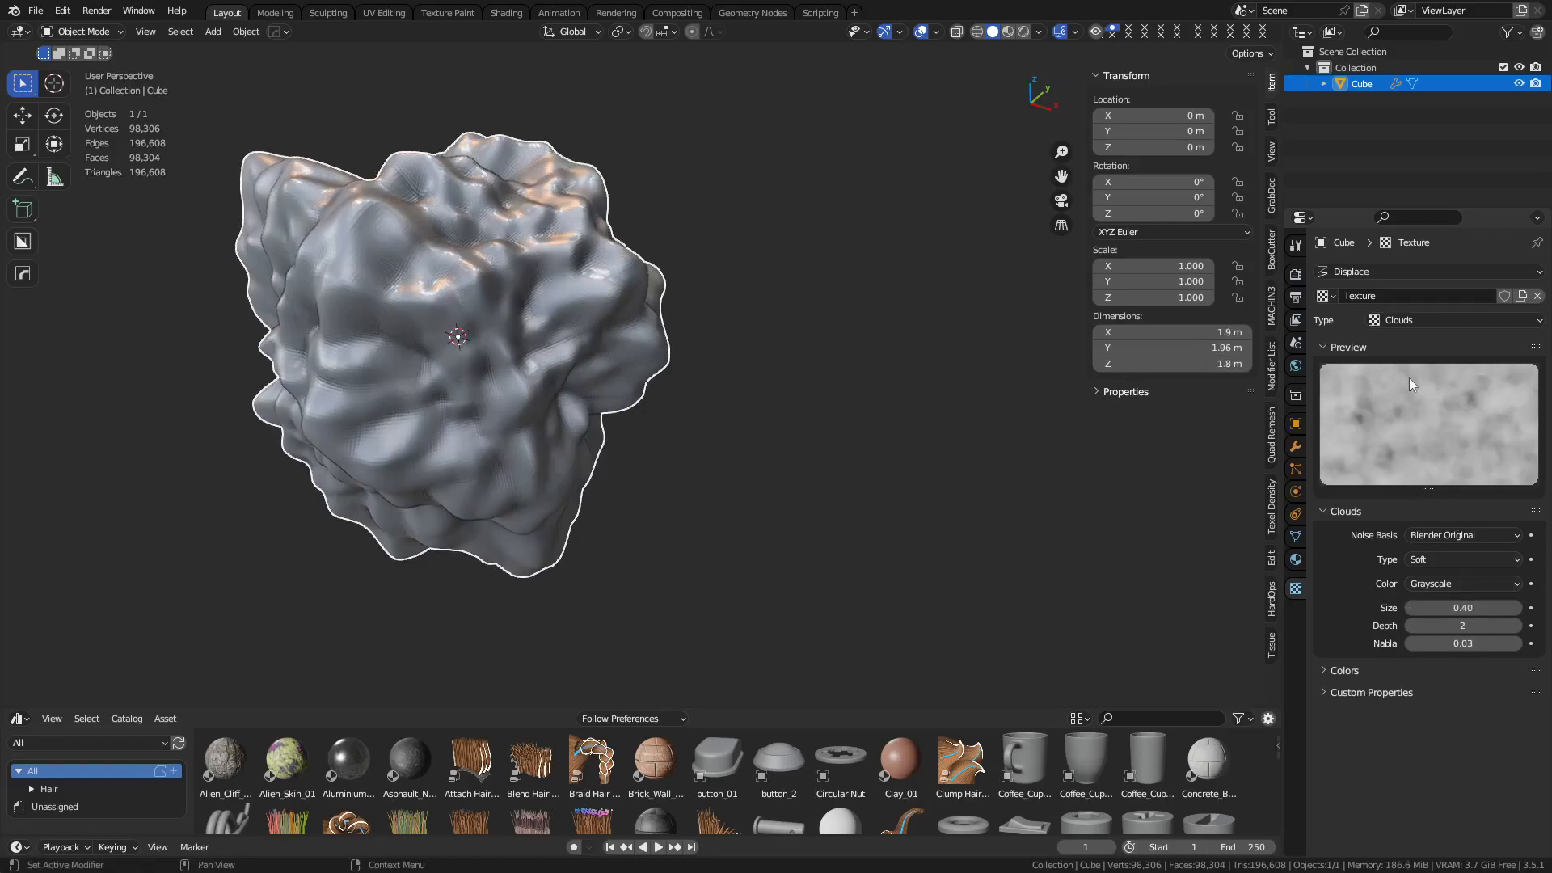
Try the Noise and Wood types for the Displace texture and return it to Clouds.
left_click(1419, 320)
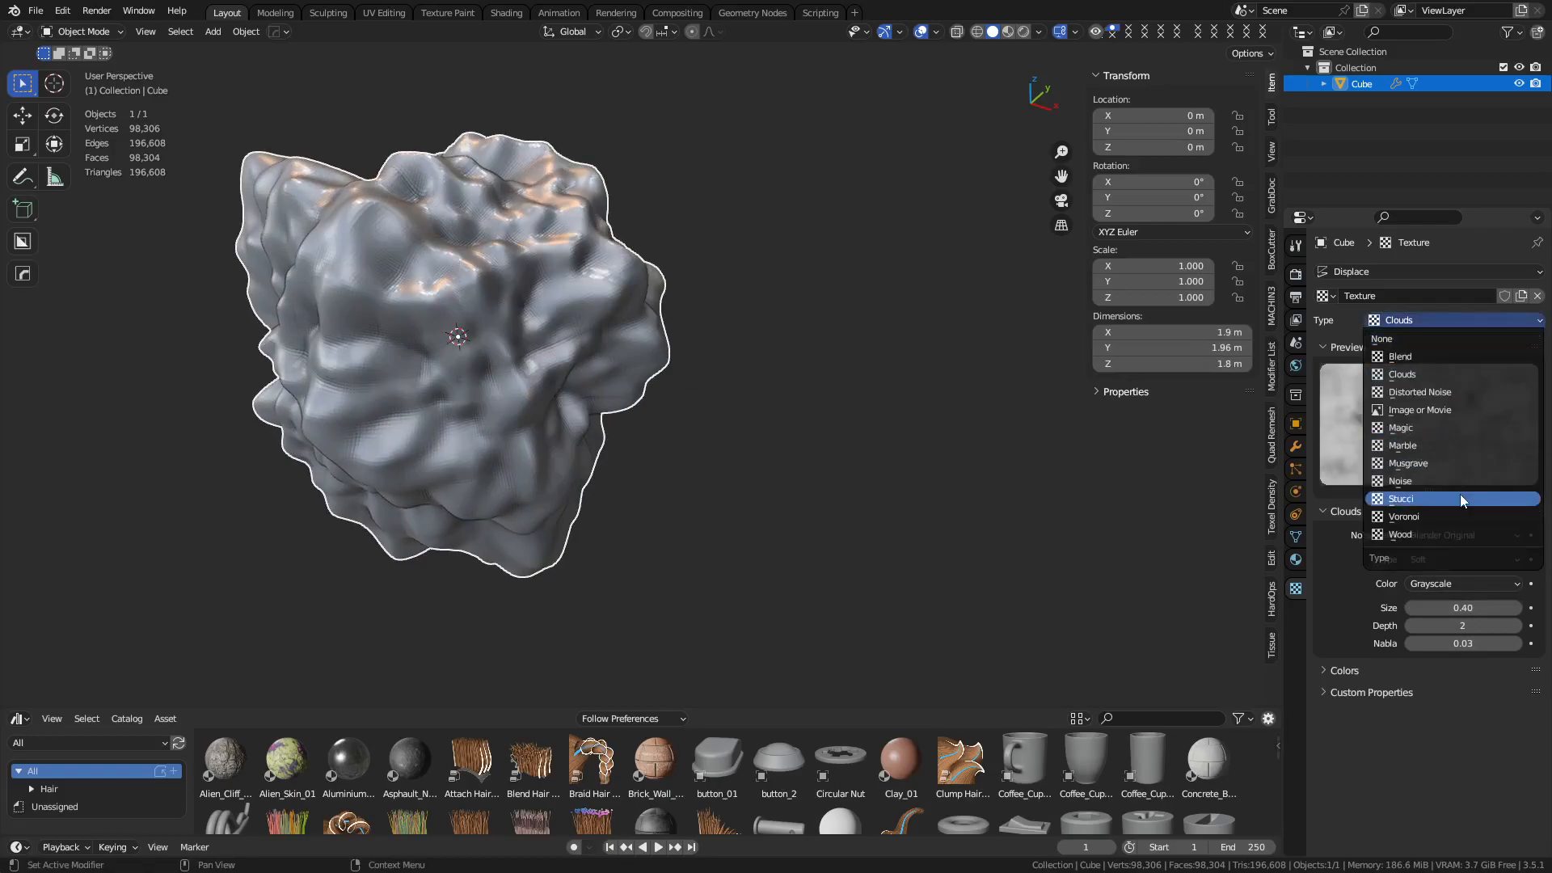
left_click(1448, 478)
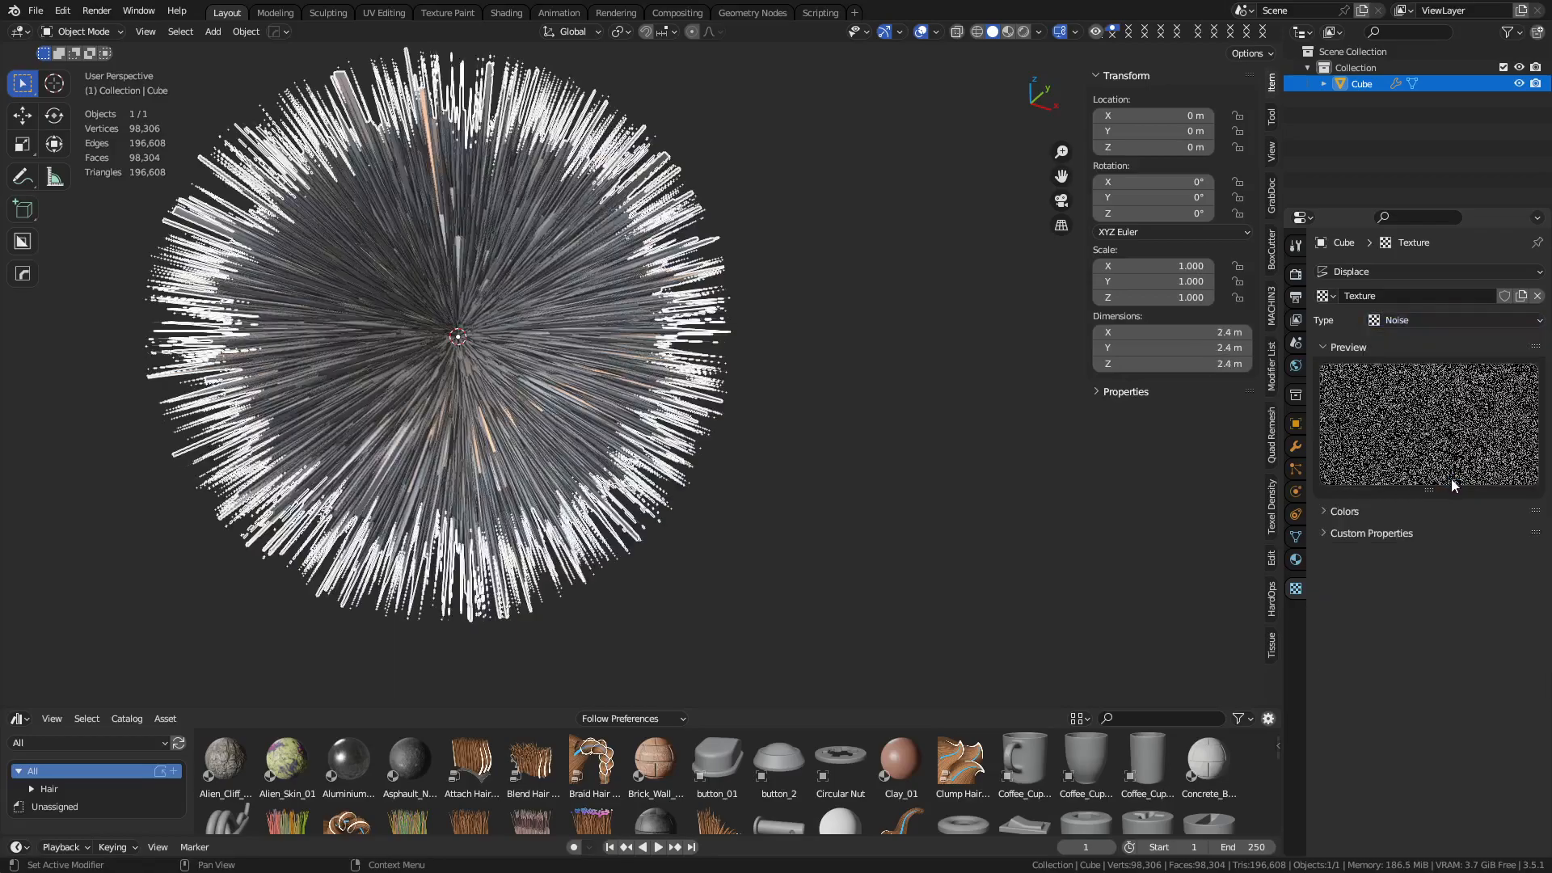
left_click(1462, 321)
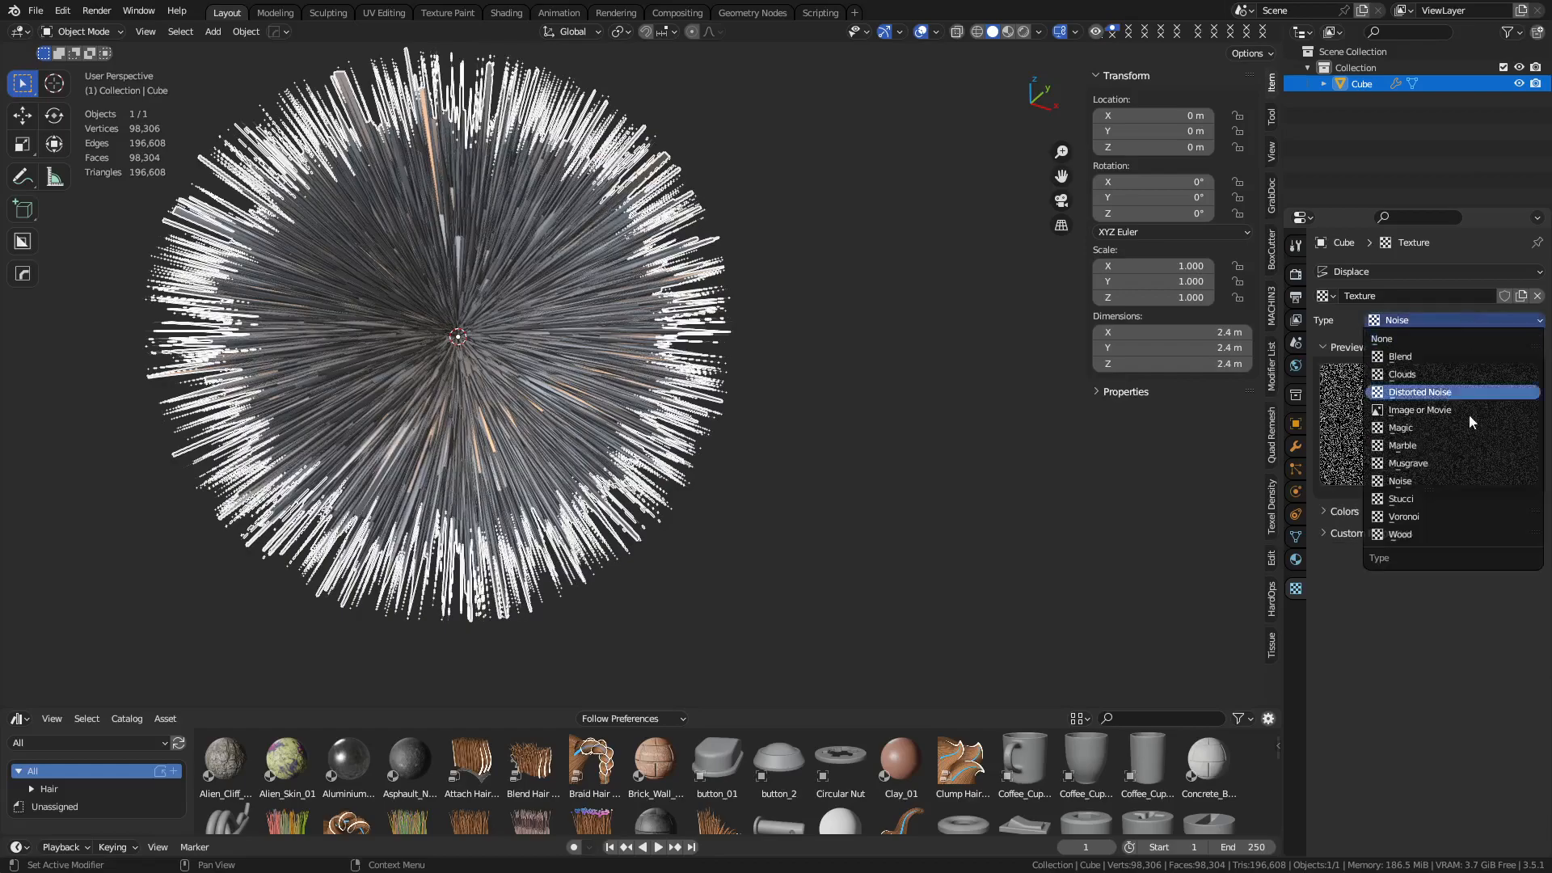
left_click(1471, 533)
left_click(1451, 324)
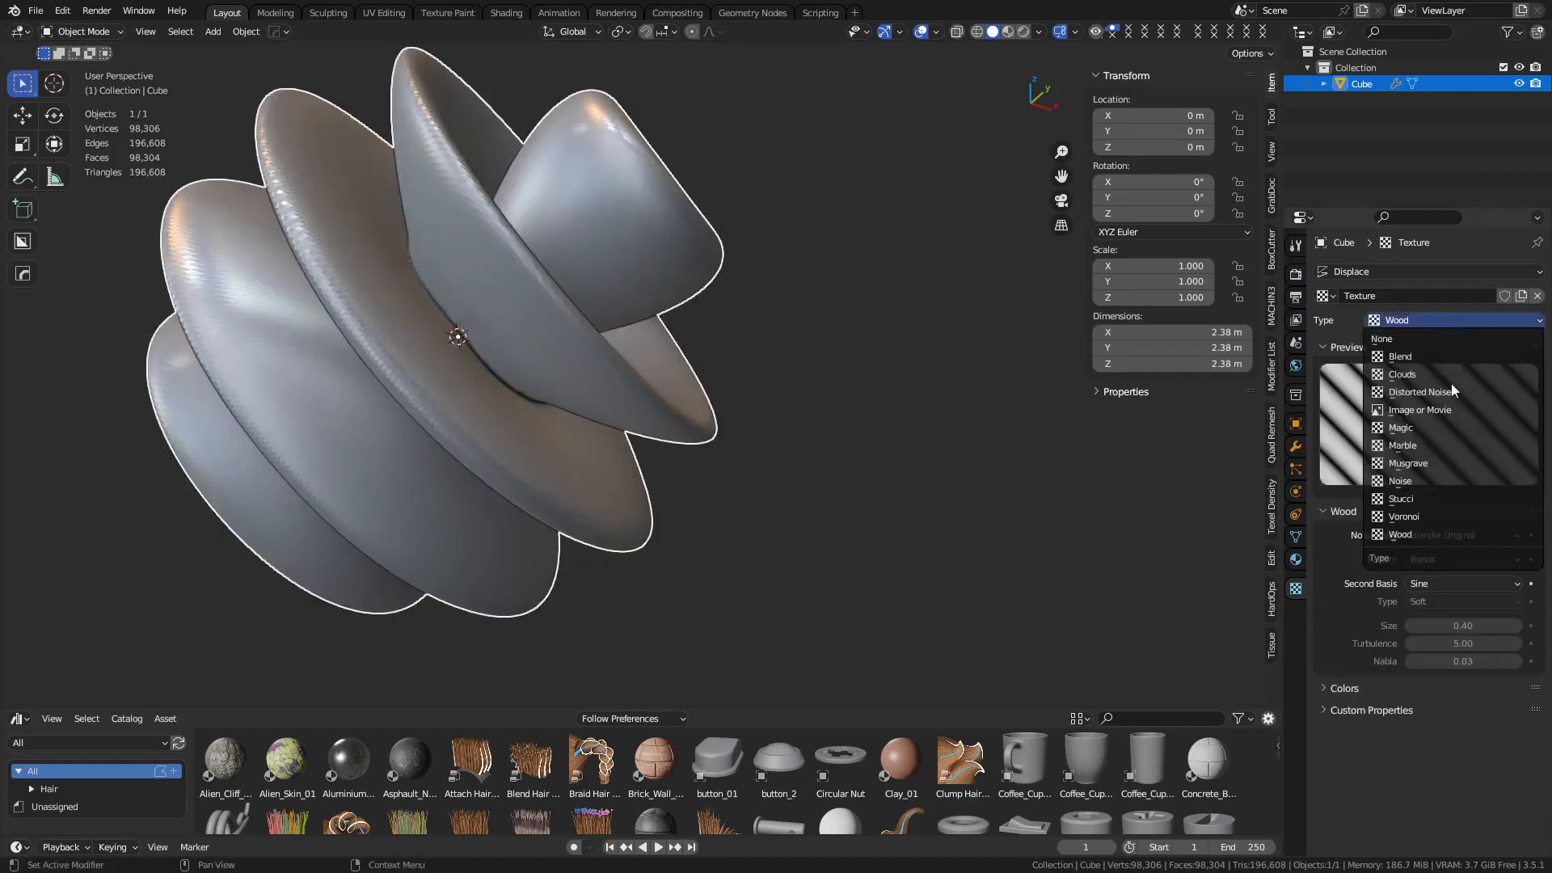
left_click(1440, 374)
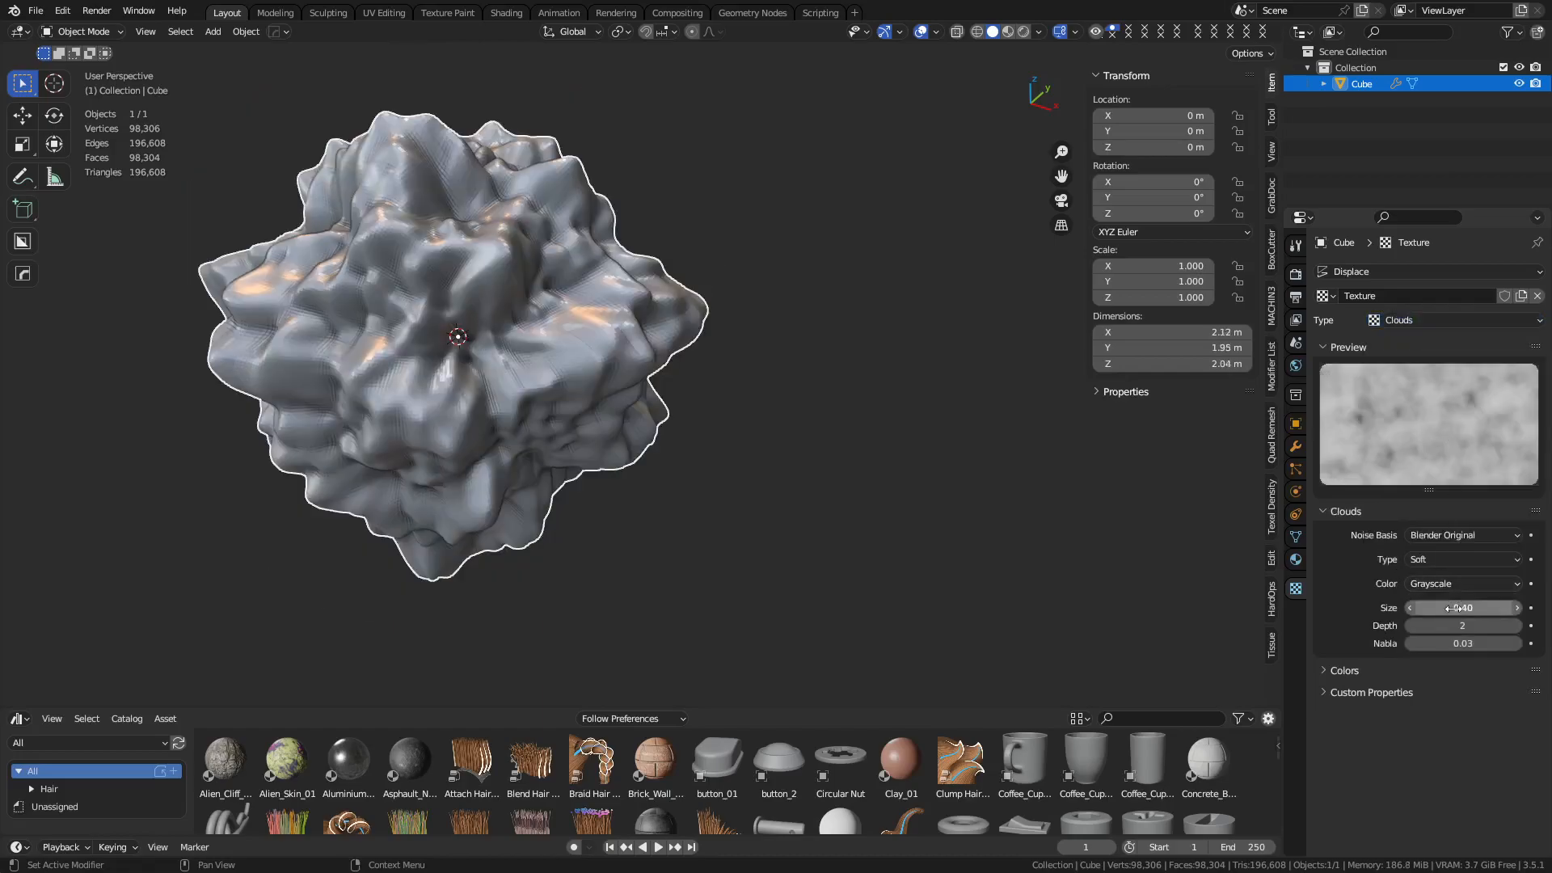
left_click(1453, 560)
left_click(1456, 576)
left_click(1458, 585)
left_click(1457, 596)
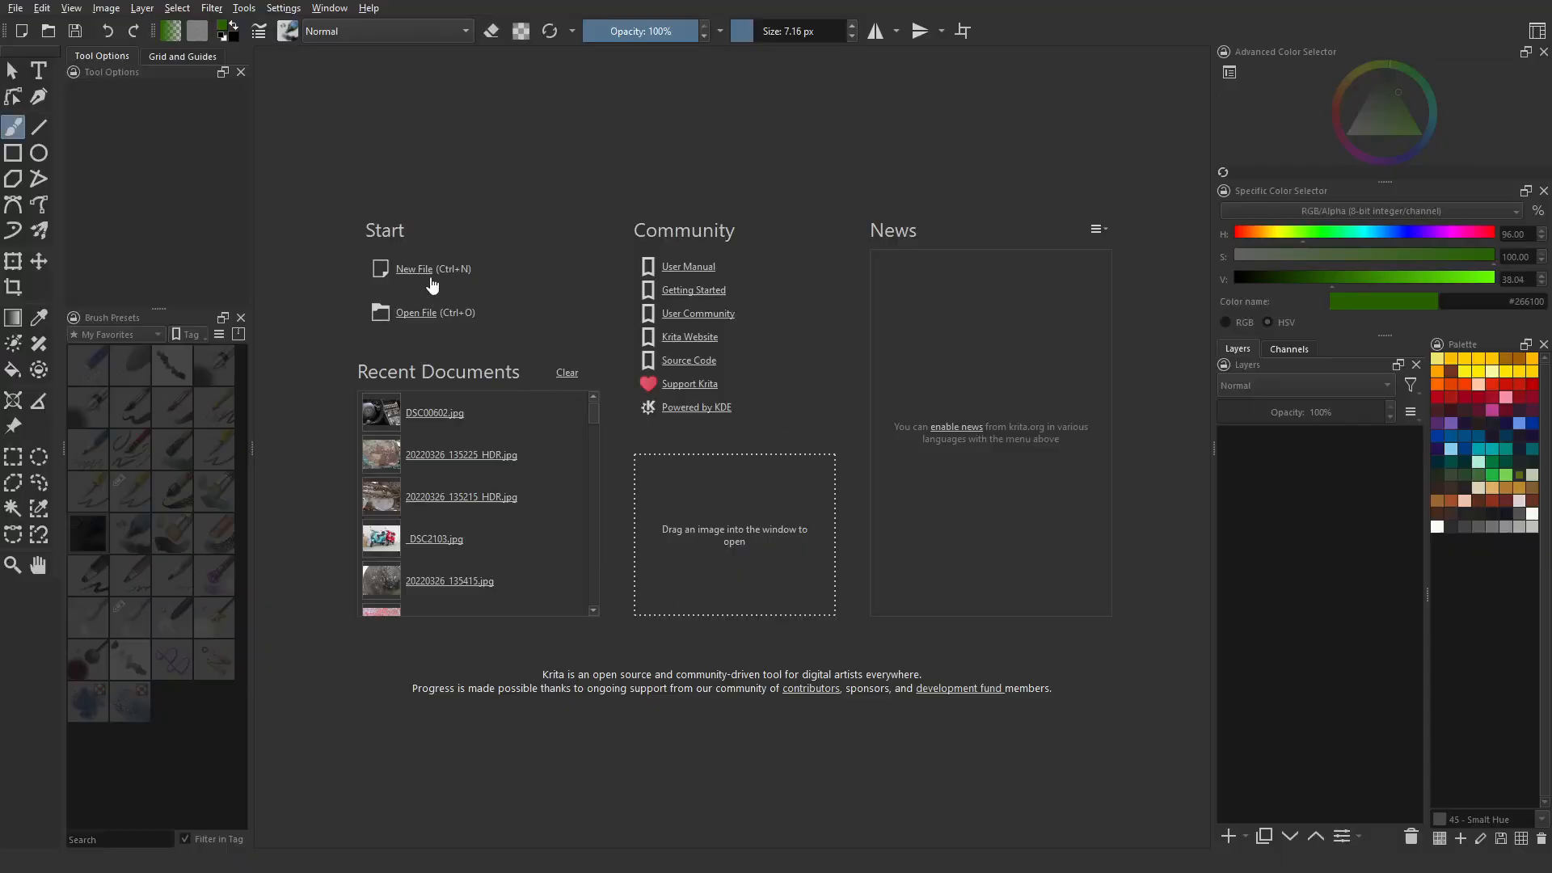
Switch to Krita, create a new 512 x 512 document and paint a dark green stroke with the Marker Dry Copy brush.
left_click(431, 279)
left_click(918, 623)
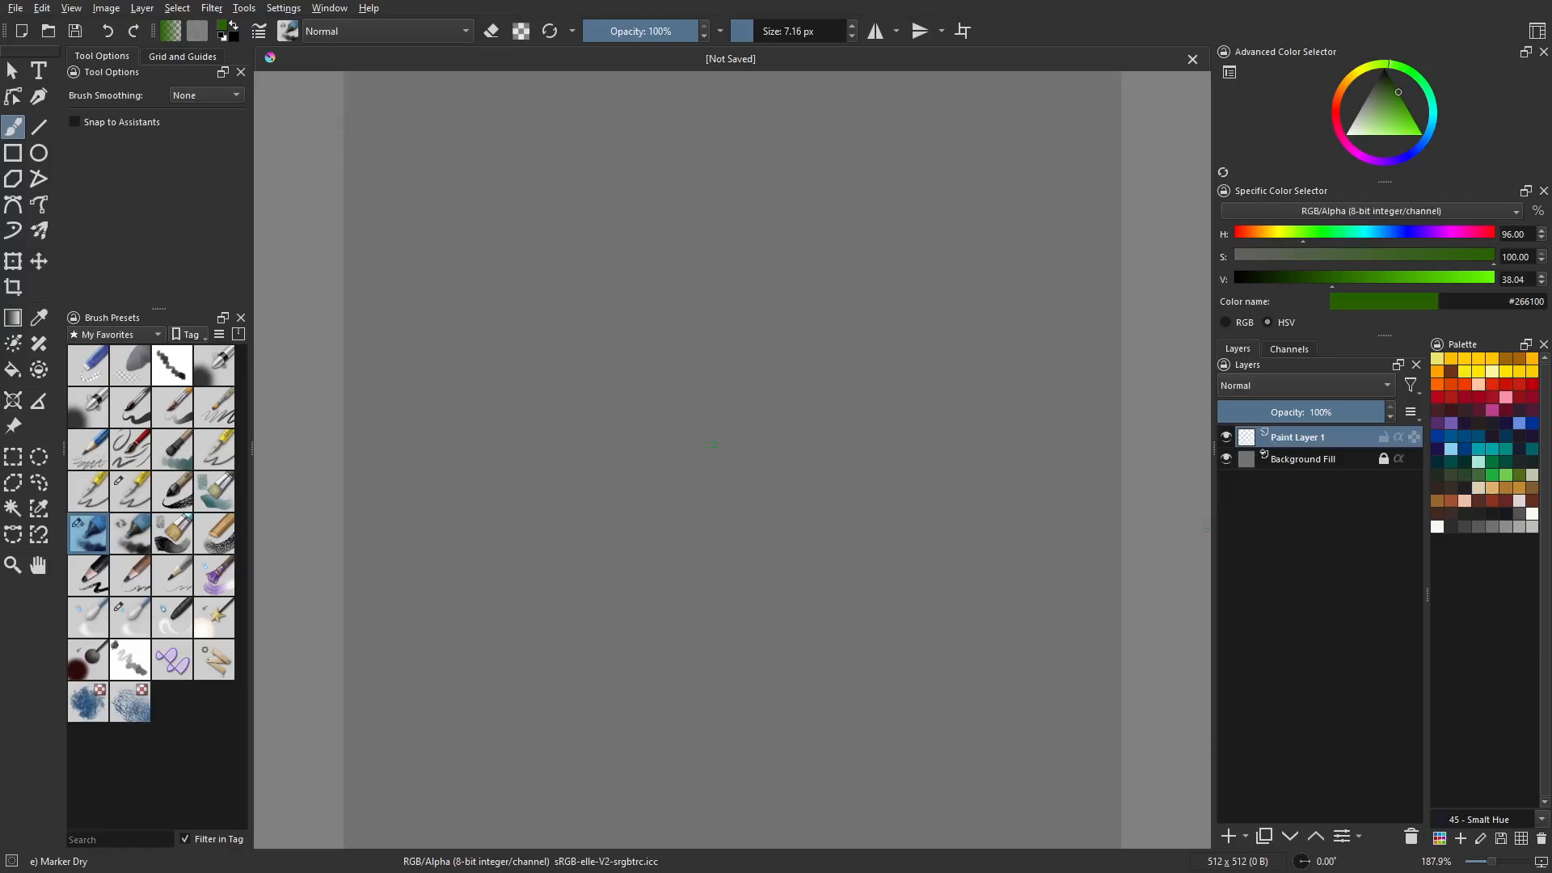
left_click(134, 540)
mouse_move(582, 481)
left_mouse_down()
mouse_move(687, 408)
mouse_move(764, 514)
left_mouse_up()
Add a second paint layer and paint a Cadmium Yellow Light stroke partly overlapping the green one.
left_click(1491, 372)
left_click(1505, 371)
left_click(1228, 835)
mouse_move(558, 441)
left_mouse_down()
mouse_move(697, 395)
mouse_move(671, 408)
mouse_move(797, 384)
left_mouse_up()
Compare the Multiply and Addition blending modes on the yellow stroke's layer.
left_click(1282, 388)
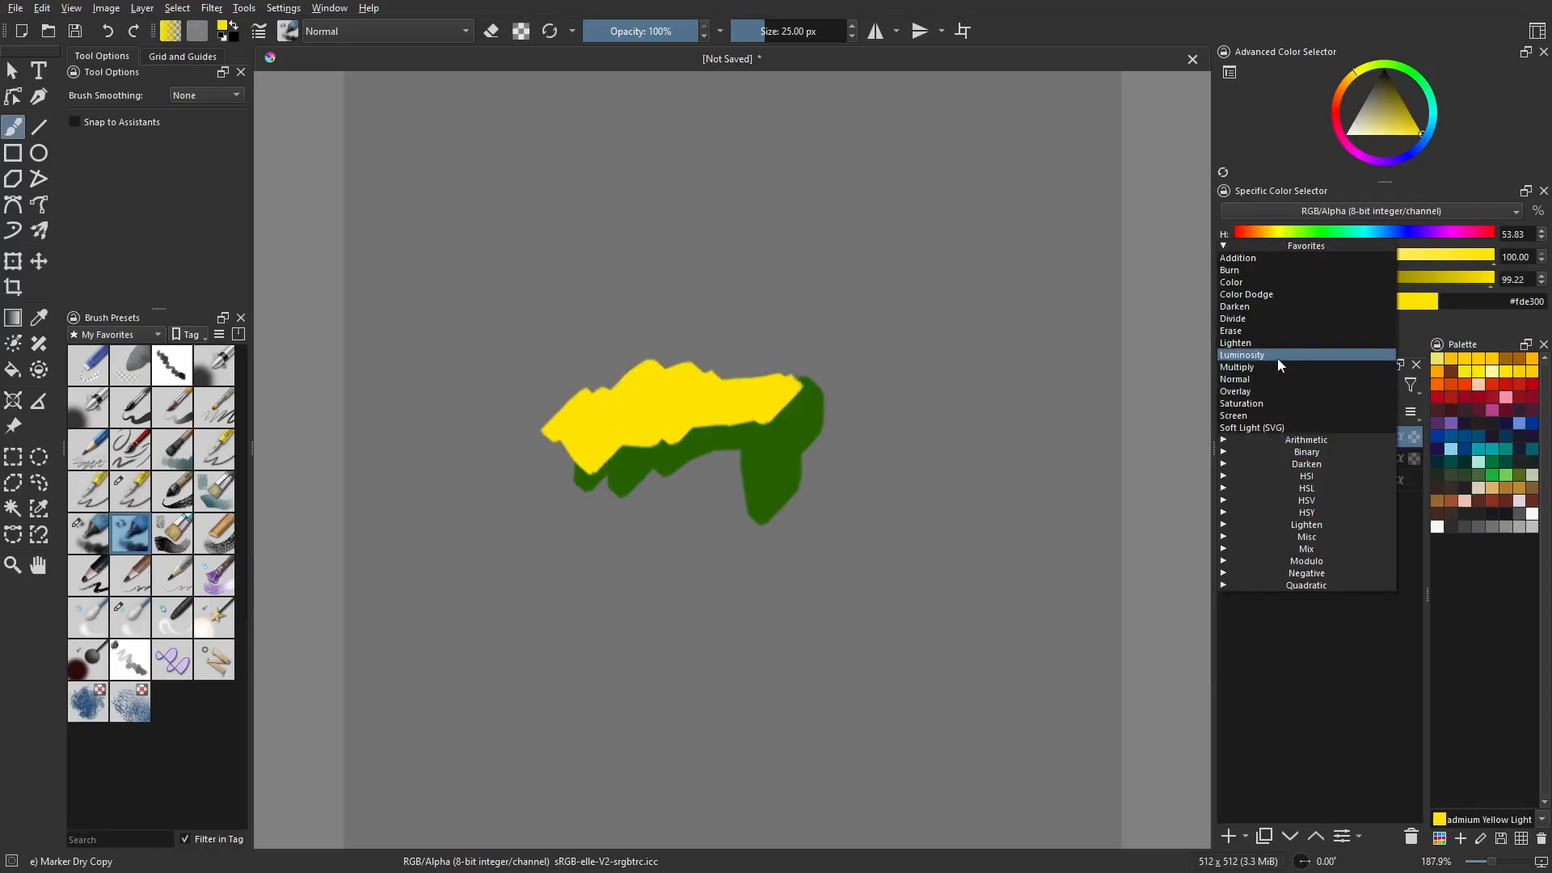
left_click(1278, 367)
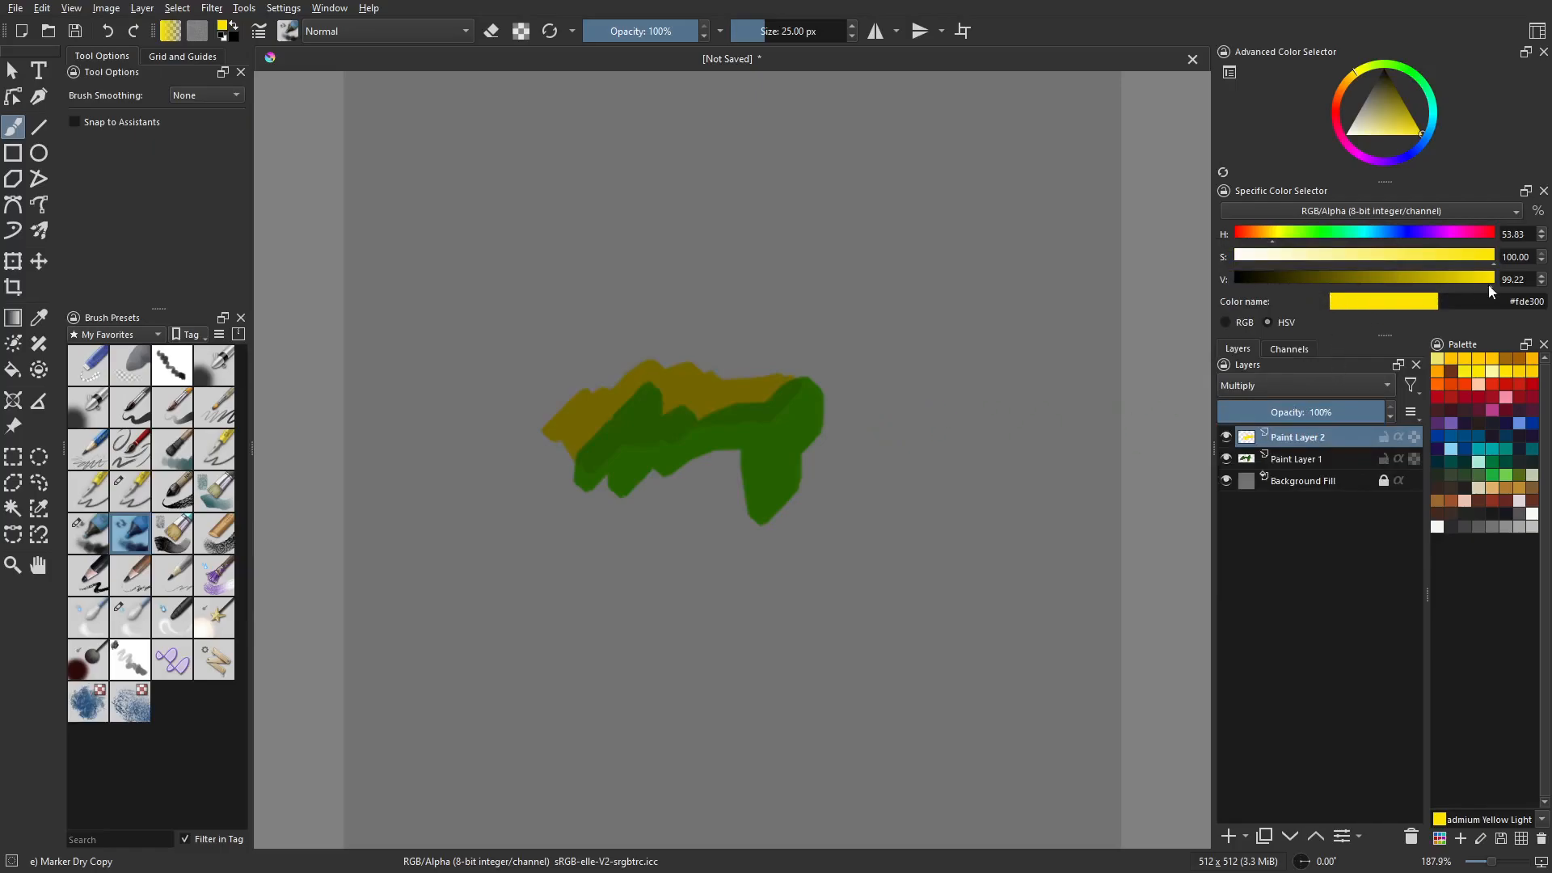
left_click(1302, 386)
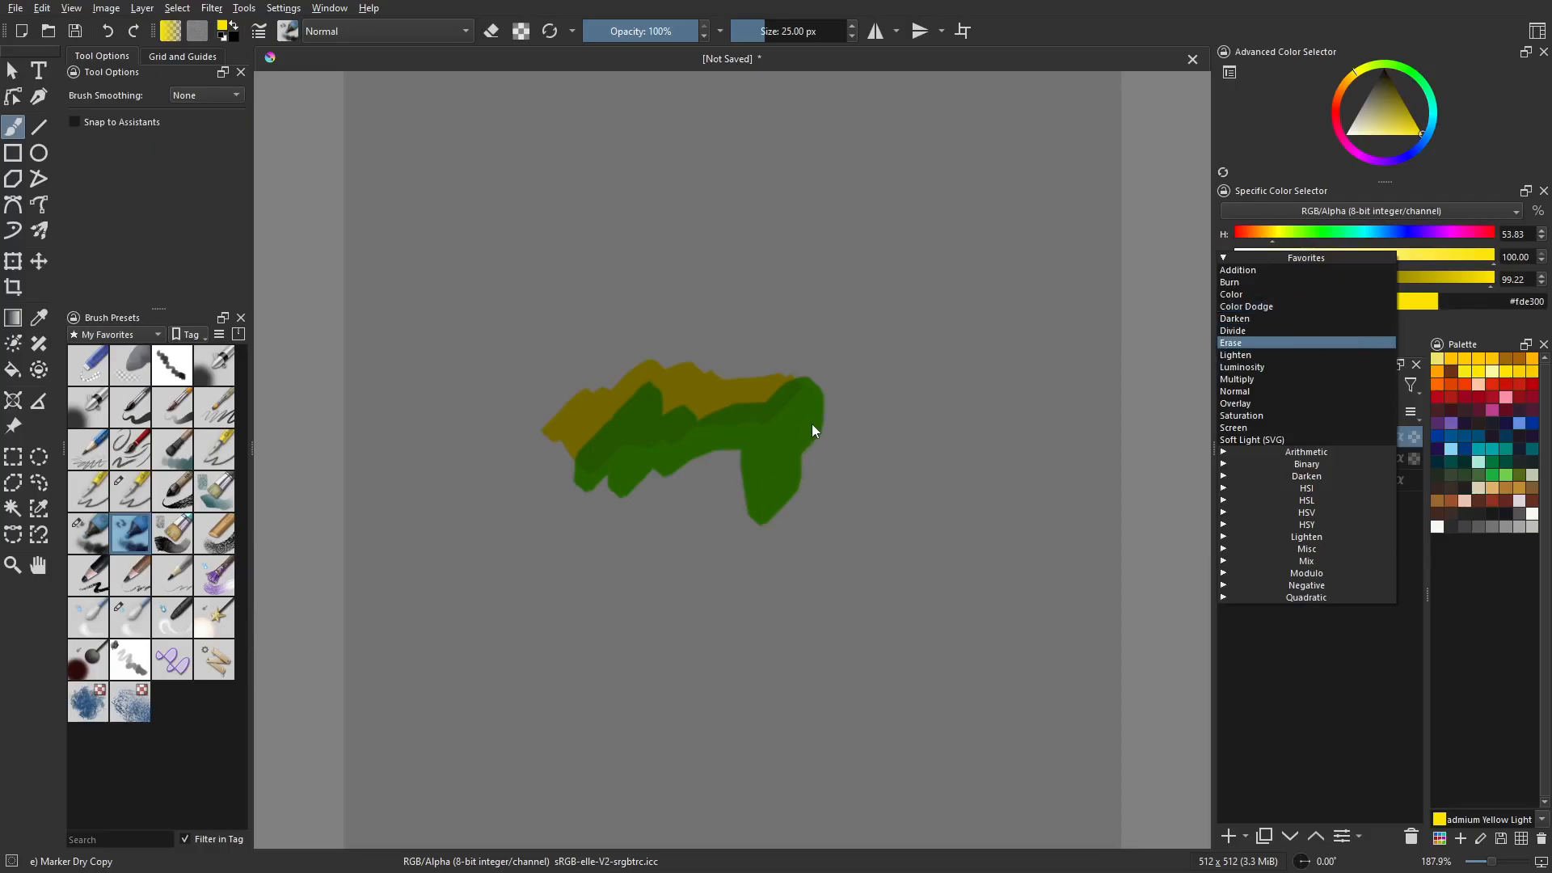
left_click(1278, 272)
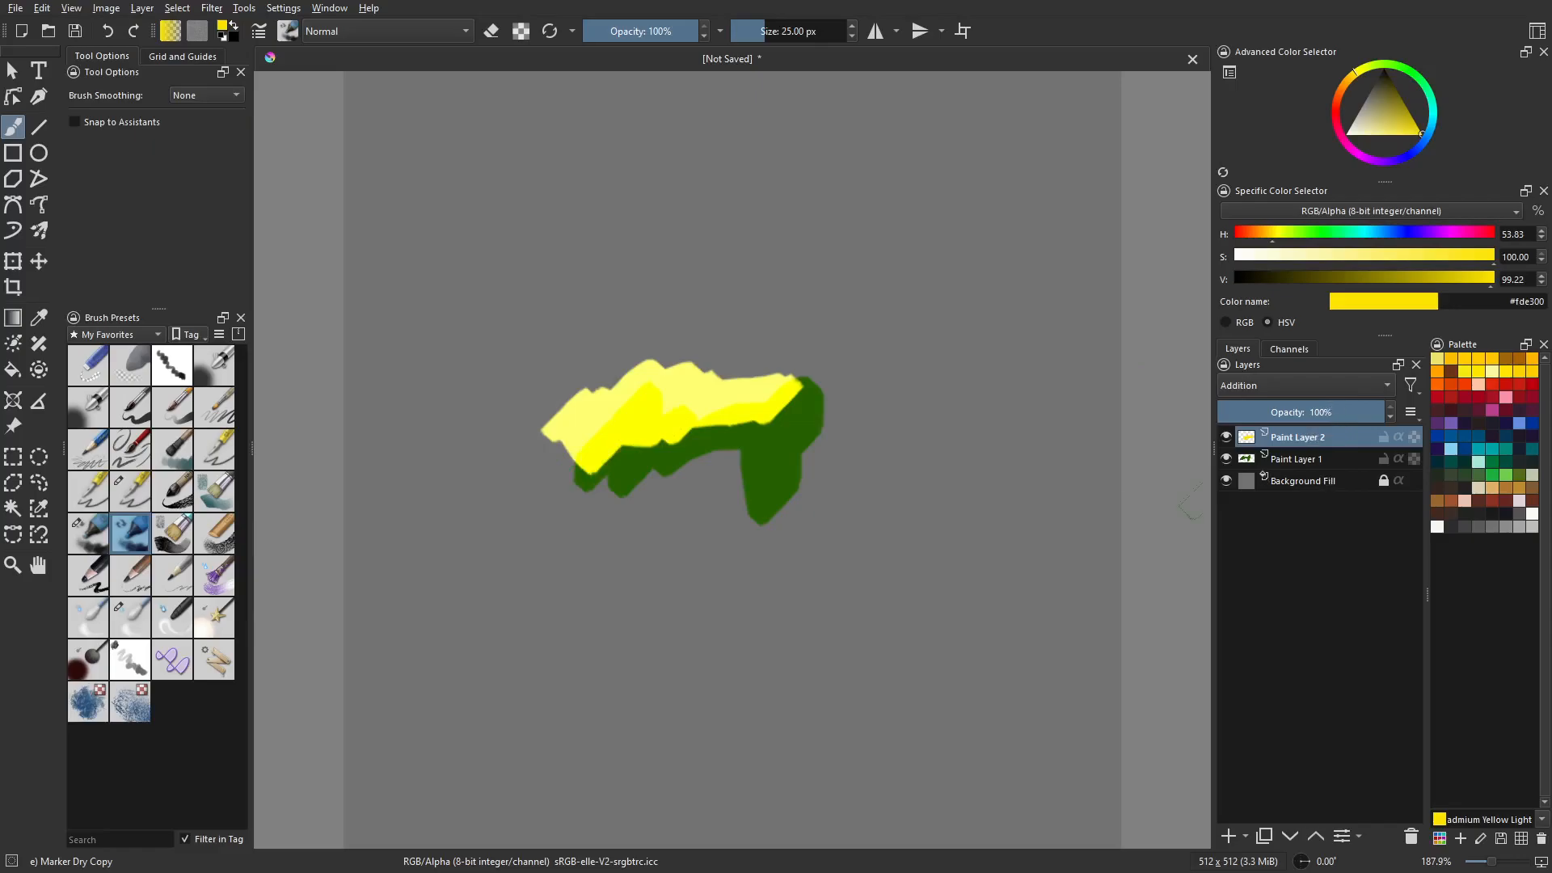
left_click(1312, 386)
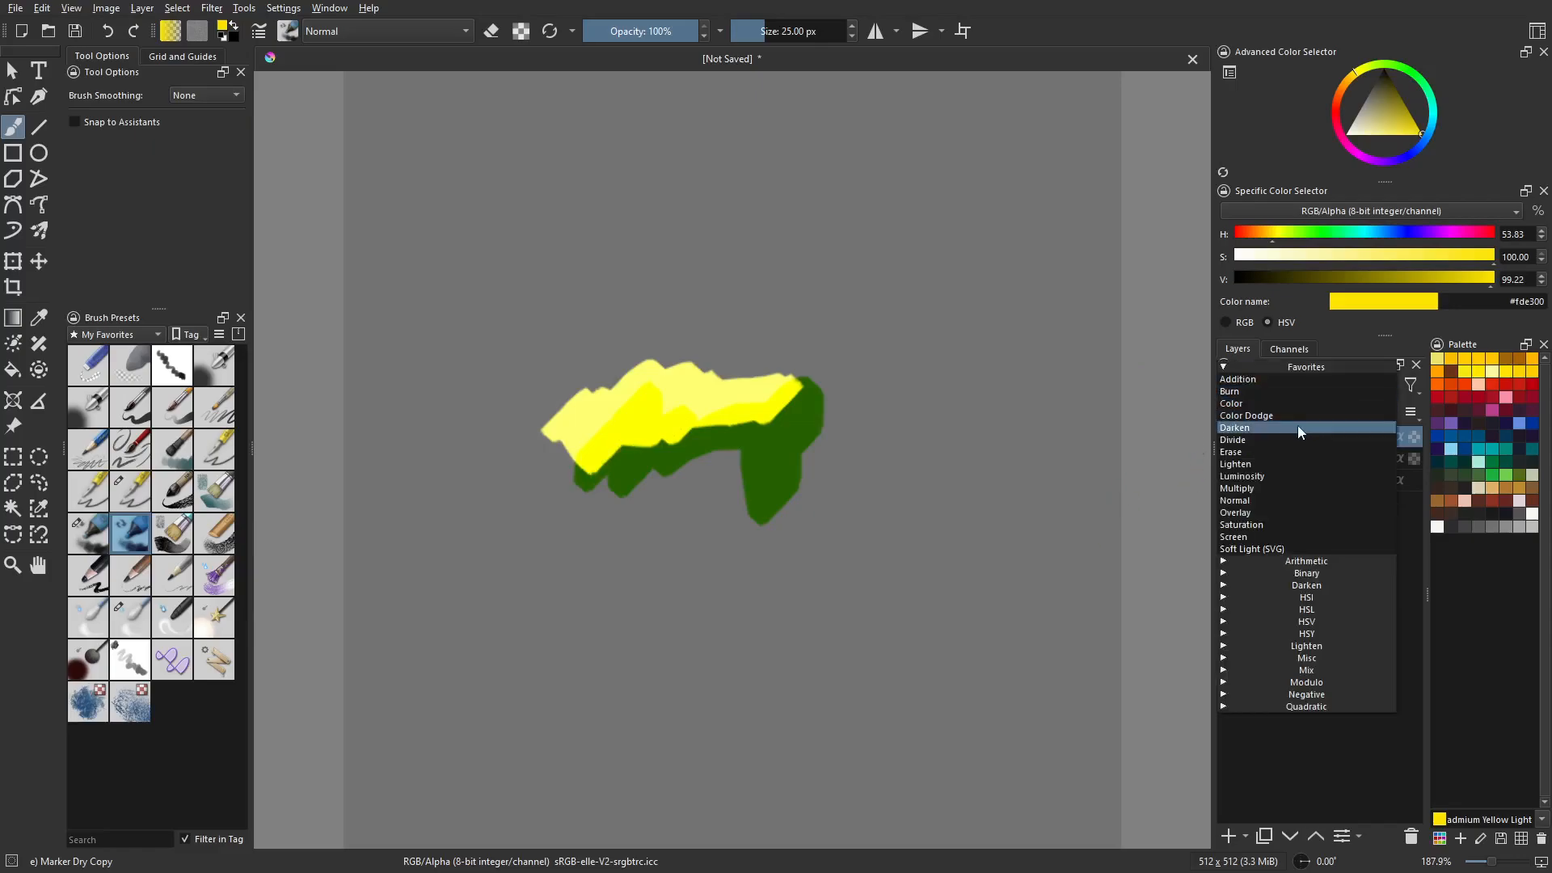
left_click(1294, 490)
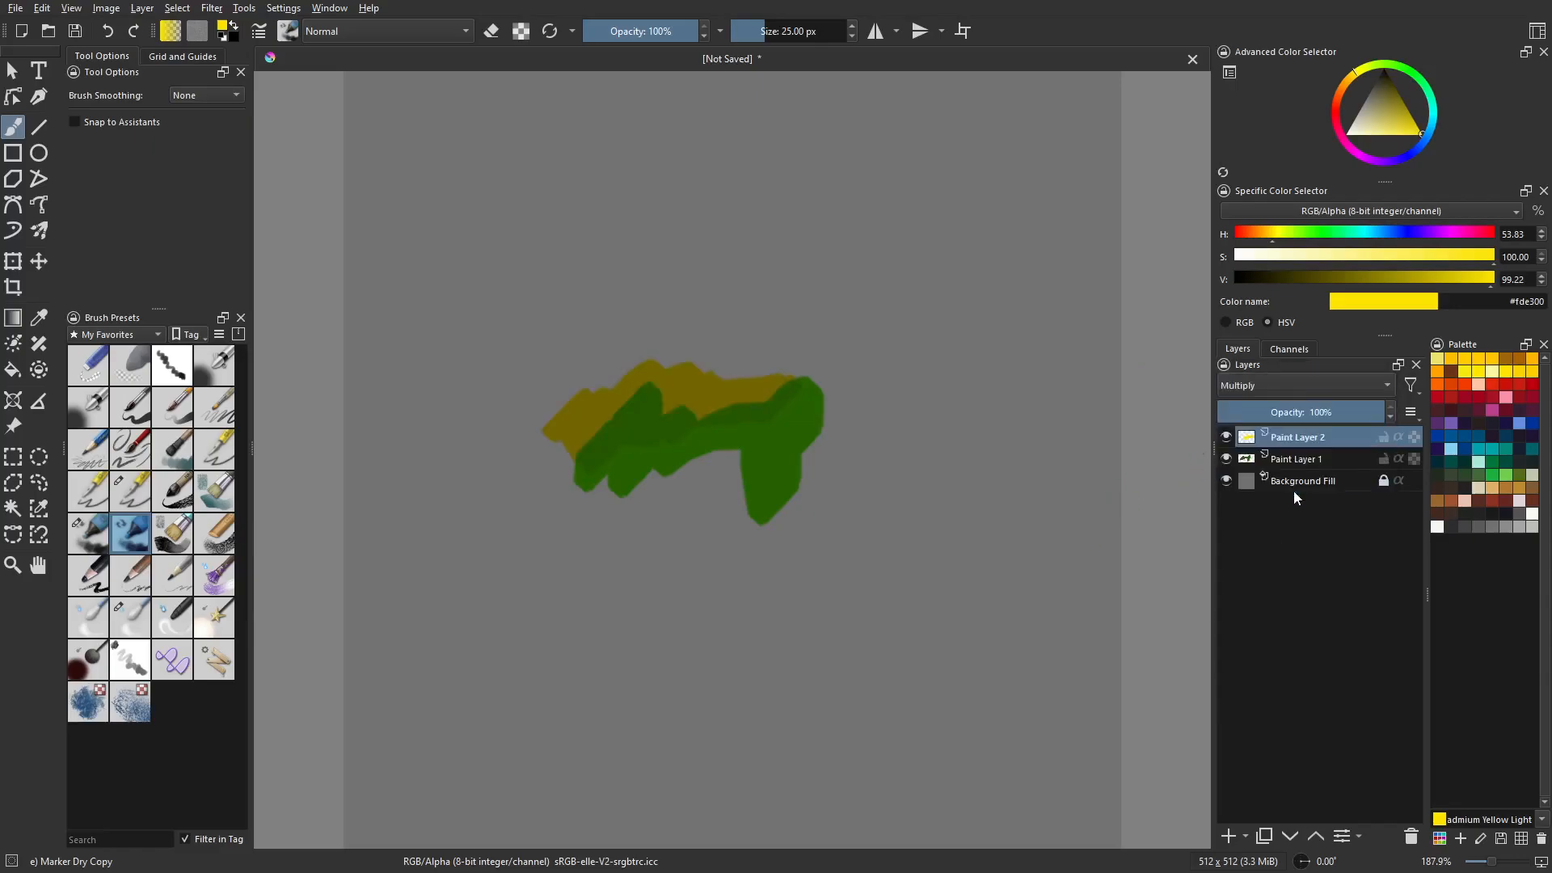
Try the Overlay and Erase blending modes on the yellow layer and settle on Lighten.
left_click(1311, 385)
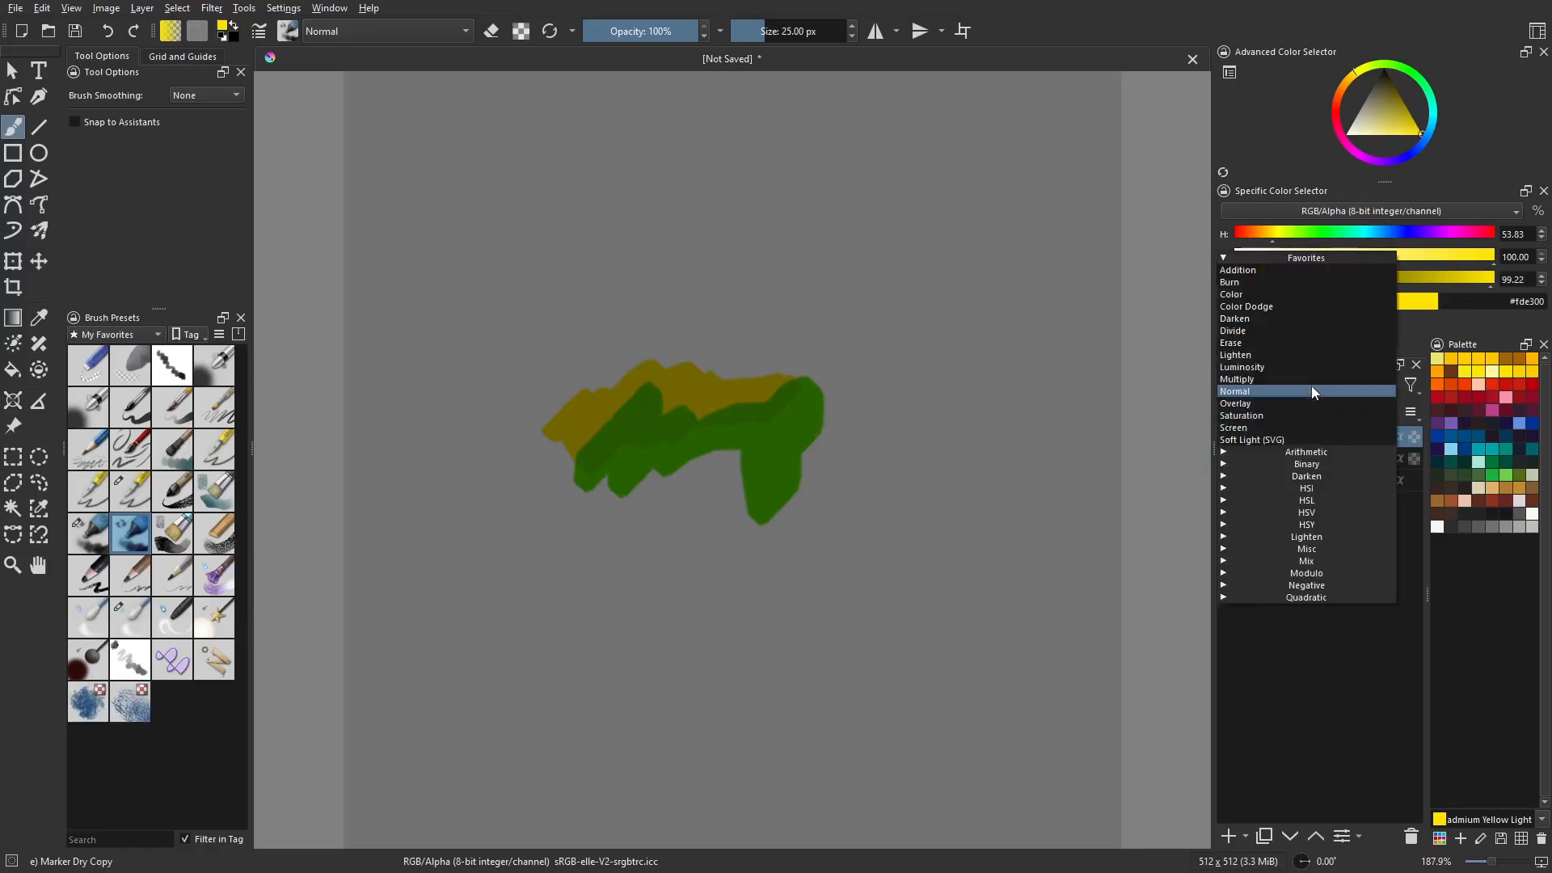
left_click(1310, 401)
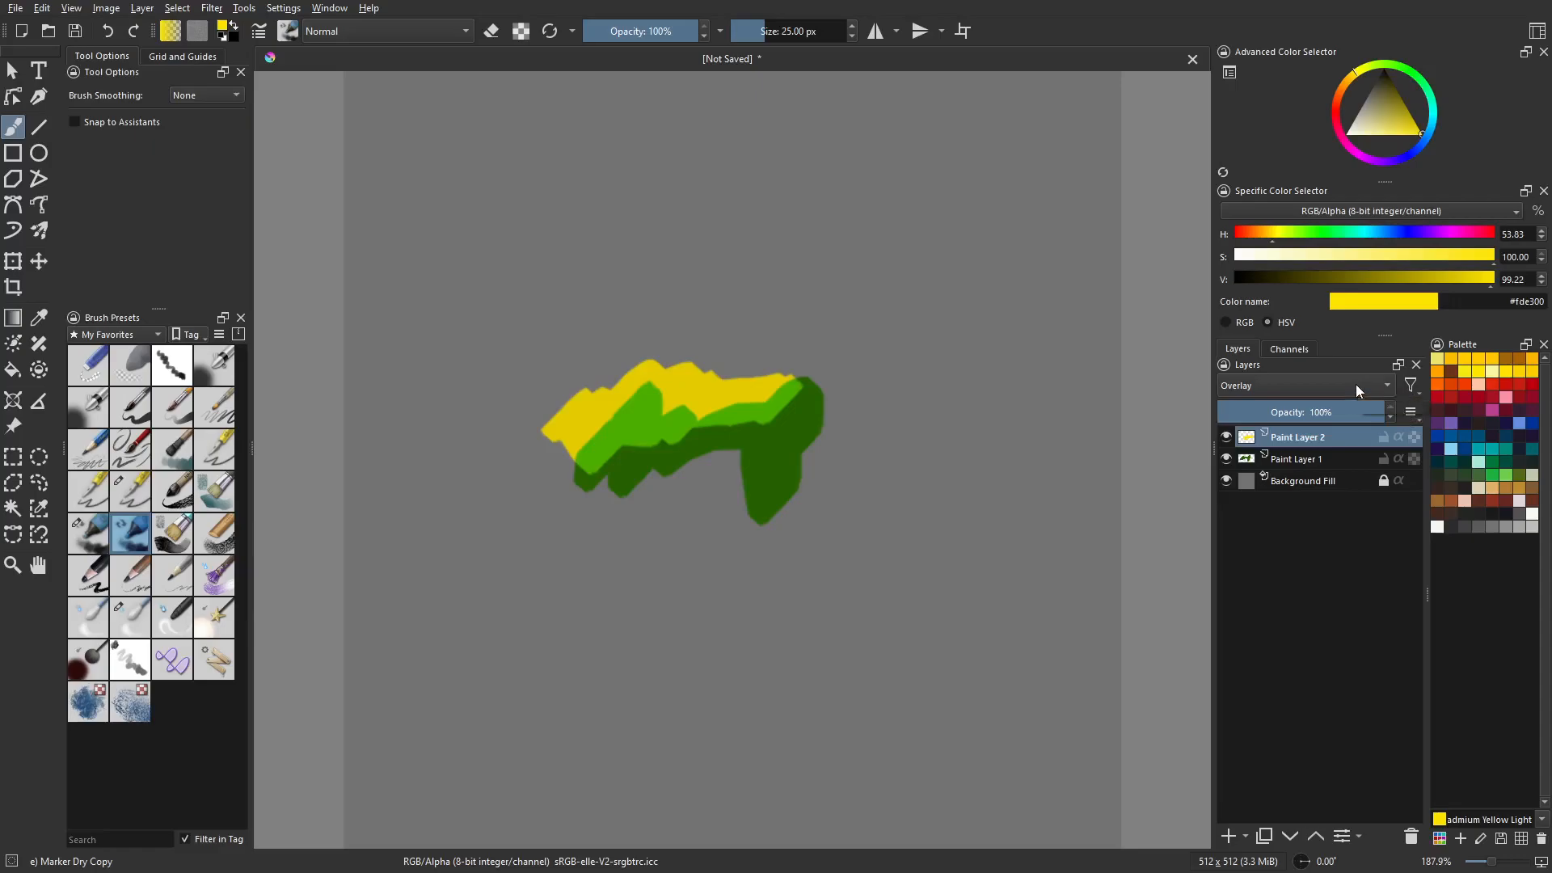
left_click(1356, 385)
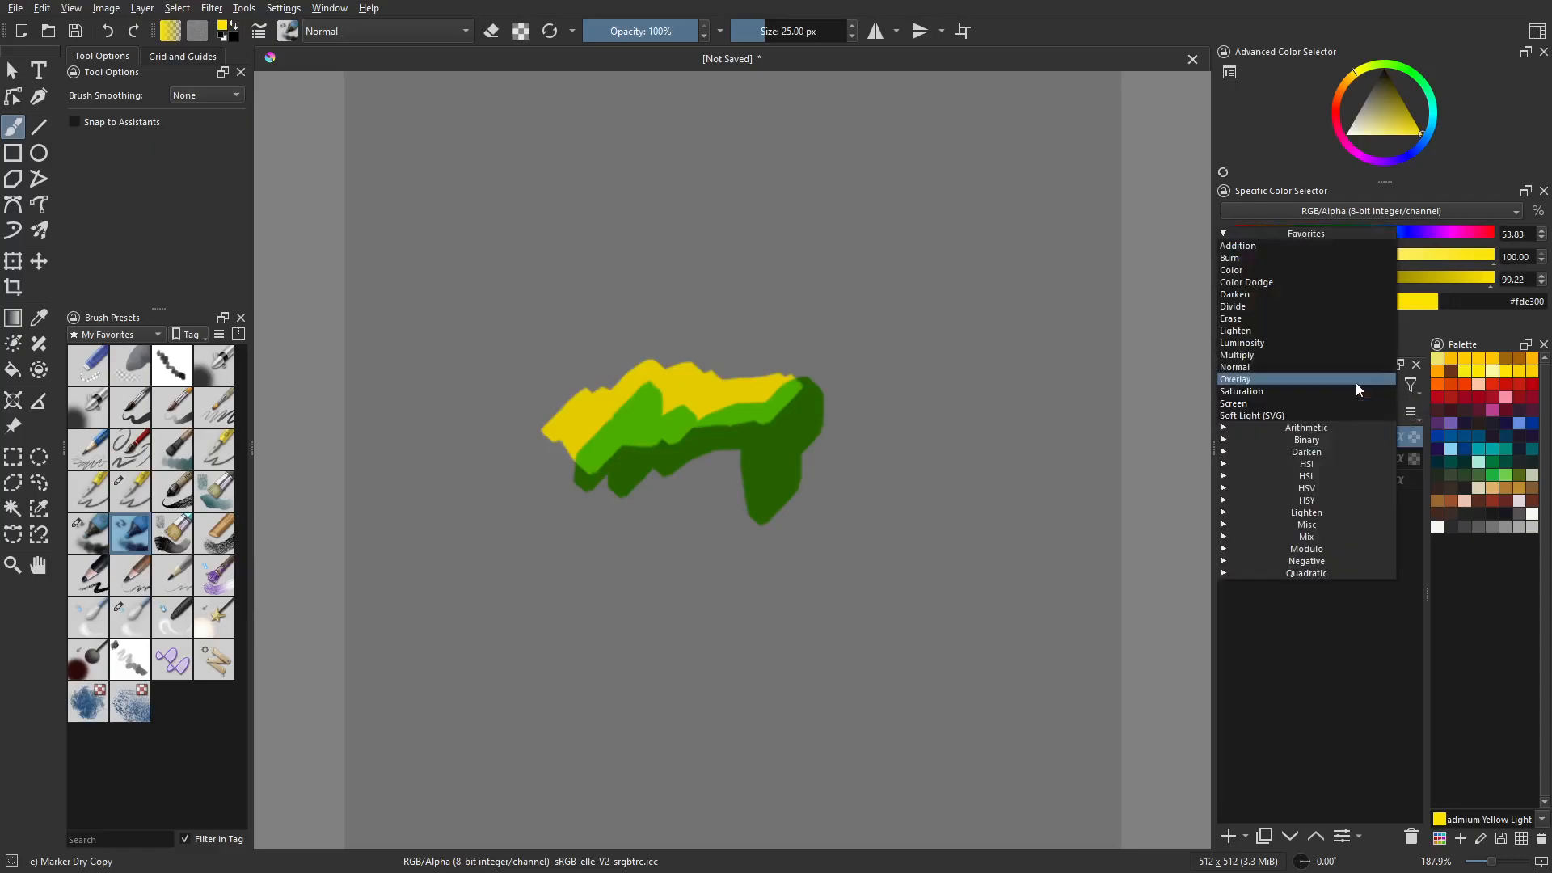
left_click(1356, 382)
scroll(1356, 381, "up", 3)
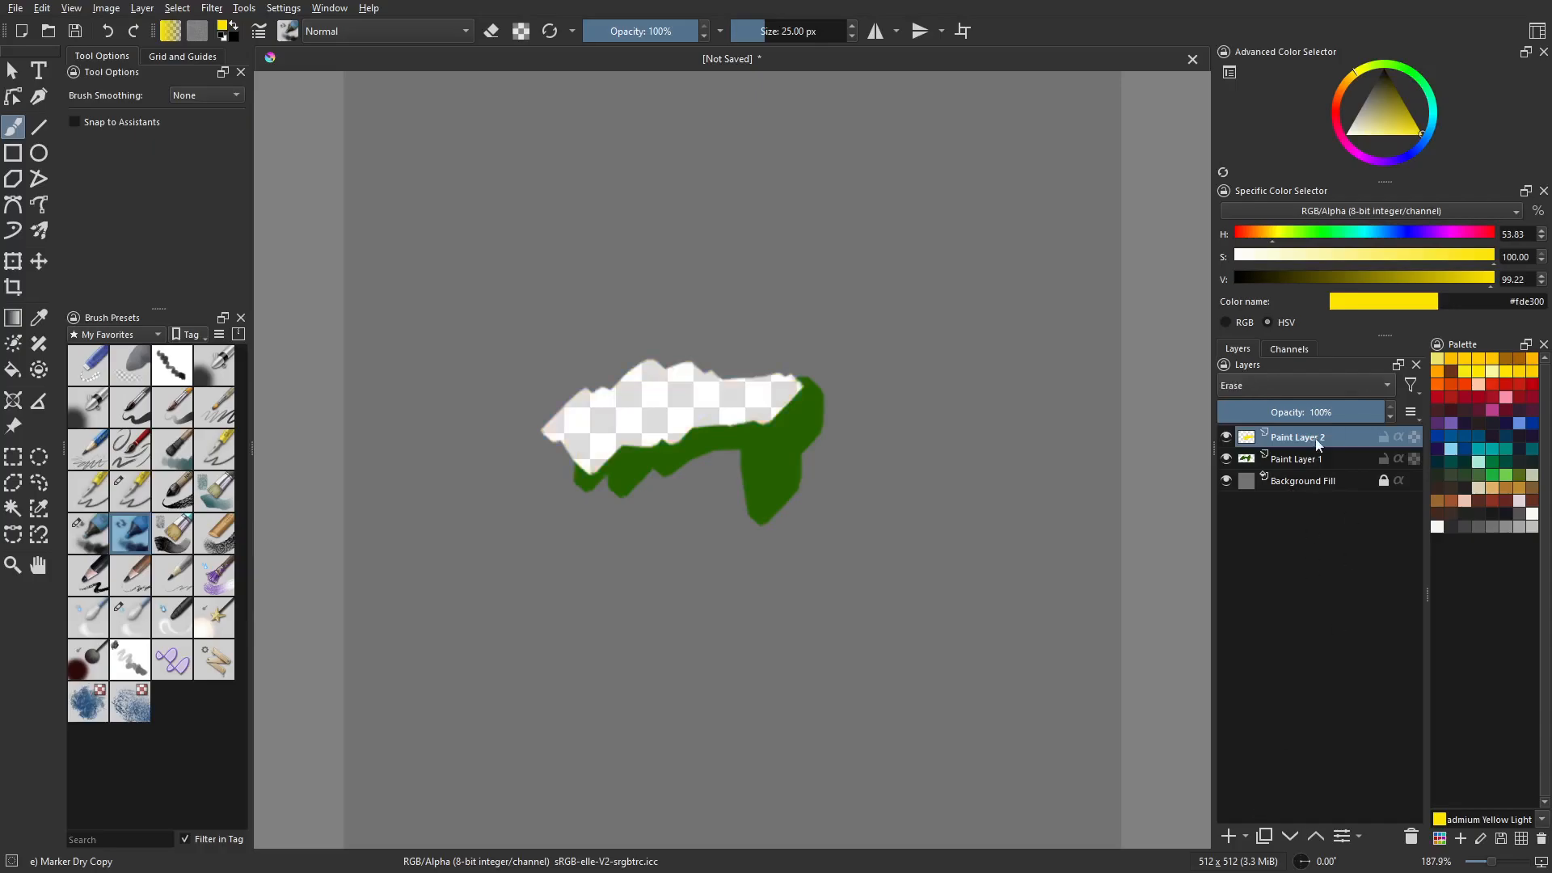
scroll(1318, 388, "down", 3)
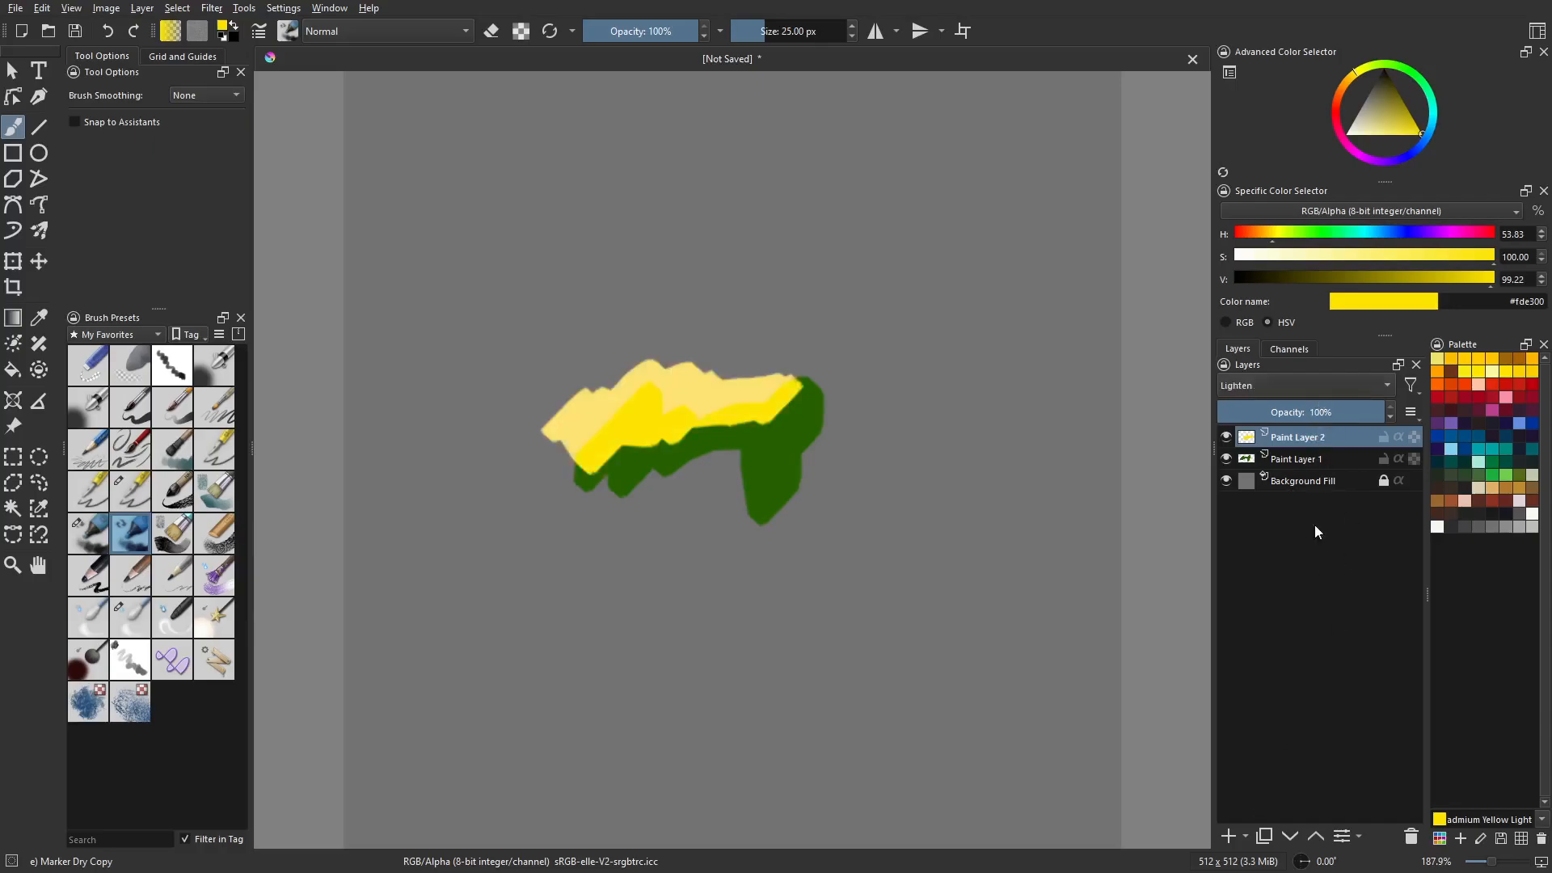
Add a third layer, paint a Cad Red Light stroke over the yellow's upper edge and cycle through the layer's blending modes.
left_click(1229, 836)
left_click(1492, 385)
mouse_move(681, 376)
left_mouse_down()
mouse_move(752, 340)
mouse_move(712, 380)
mouse_move(789, 356)
left_mouse_up()
left_click(1325, 386)
left_click(1325, 391)
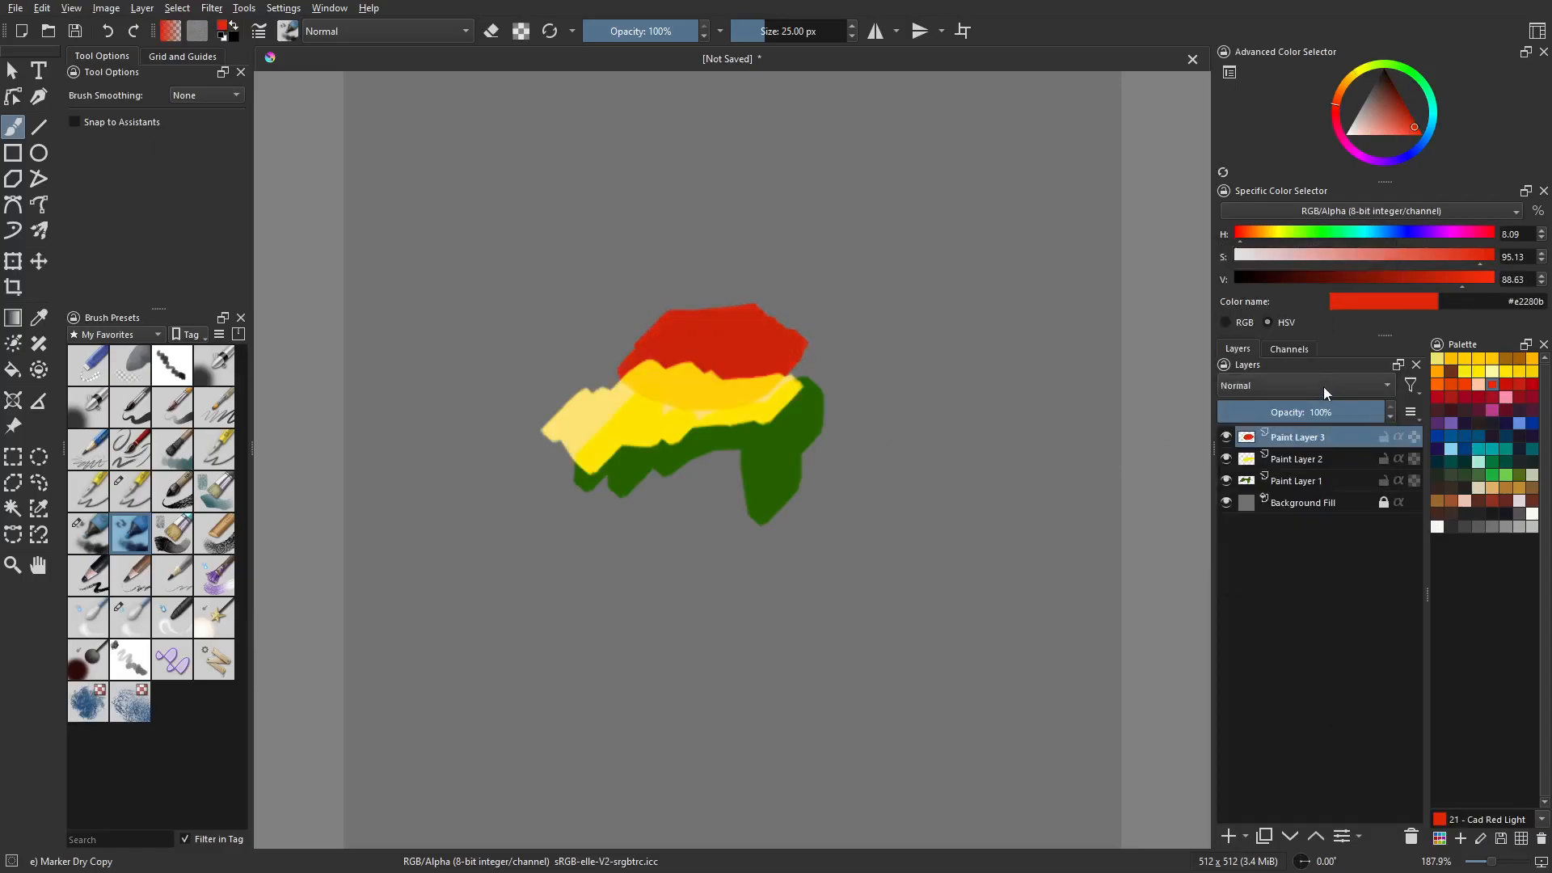
scroll(1323, 387, "down", 2)
scroll(1323, 387, "down", 1)
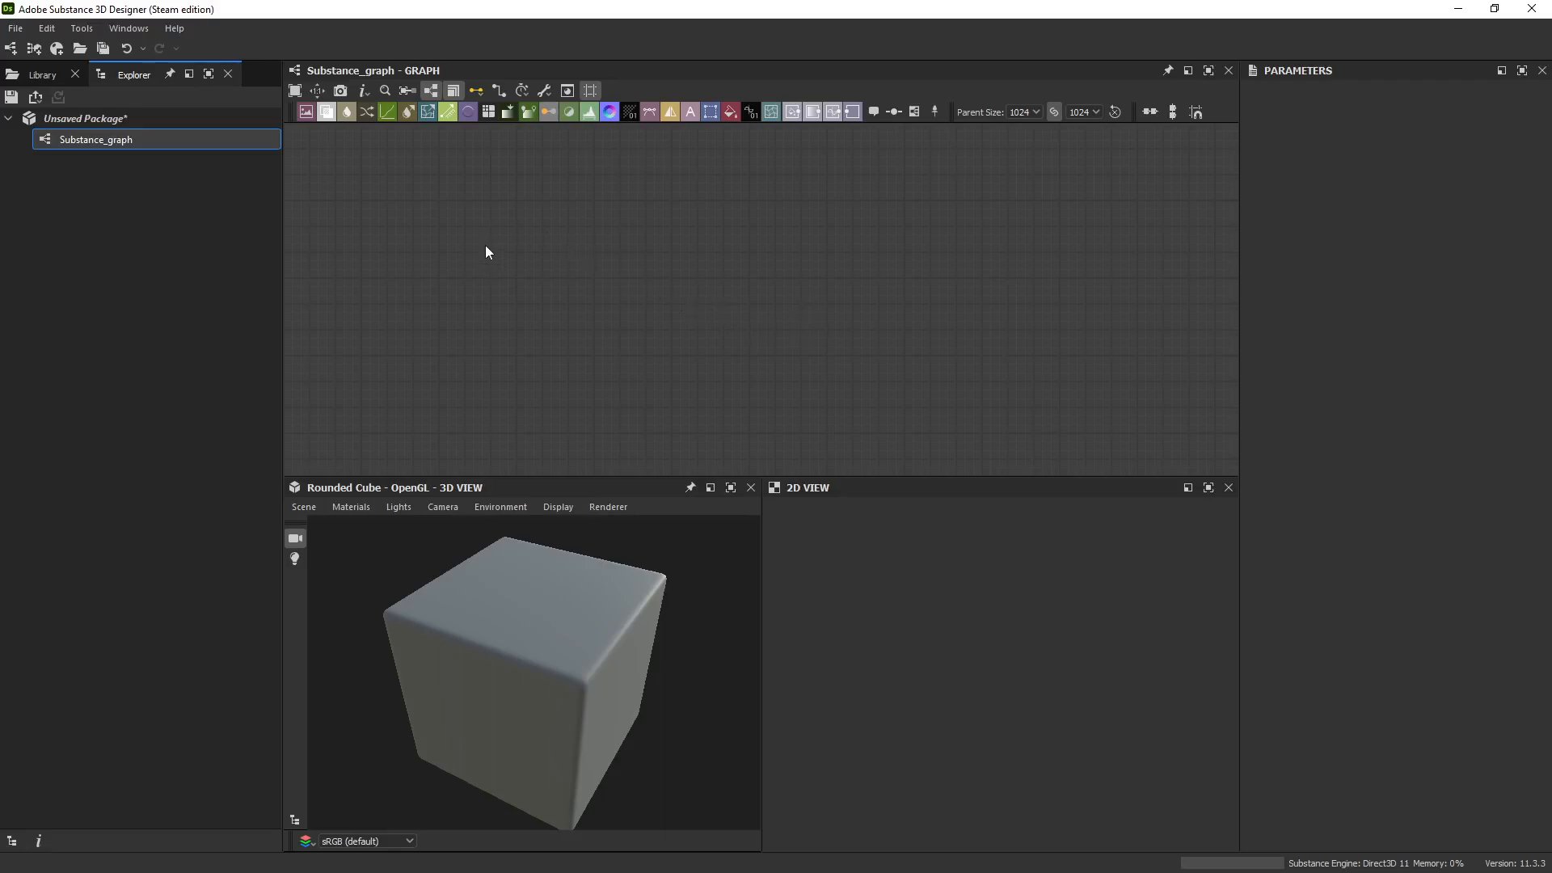
Switch to Substance 3D Designer and connect the BnW Spots 1 and Clouds 2 noises from the library to a new Blend node.
left_click(42, 74)
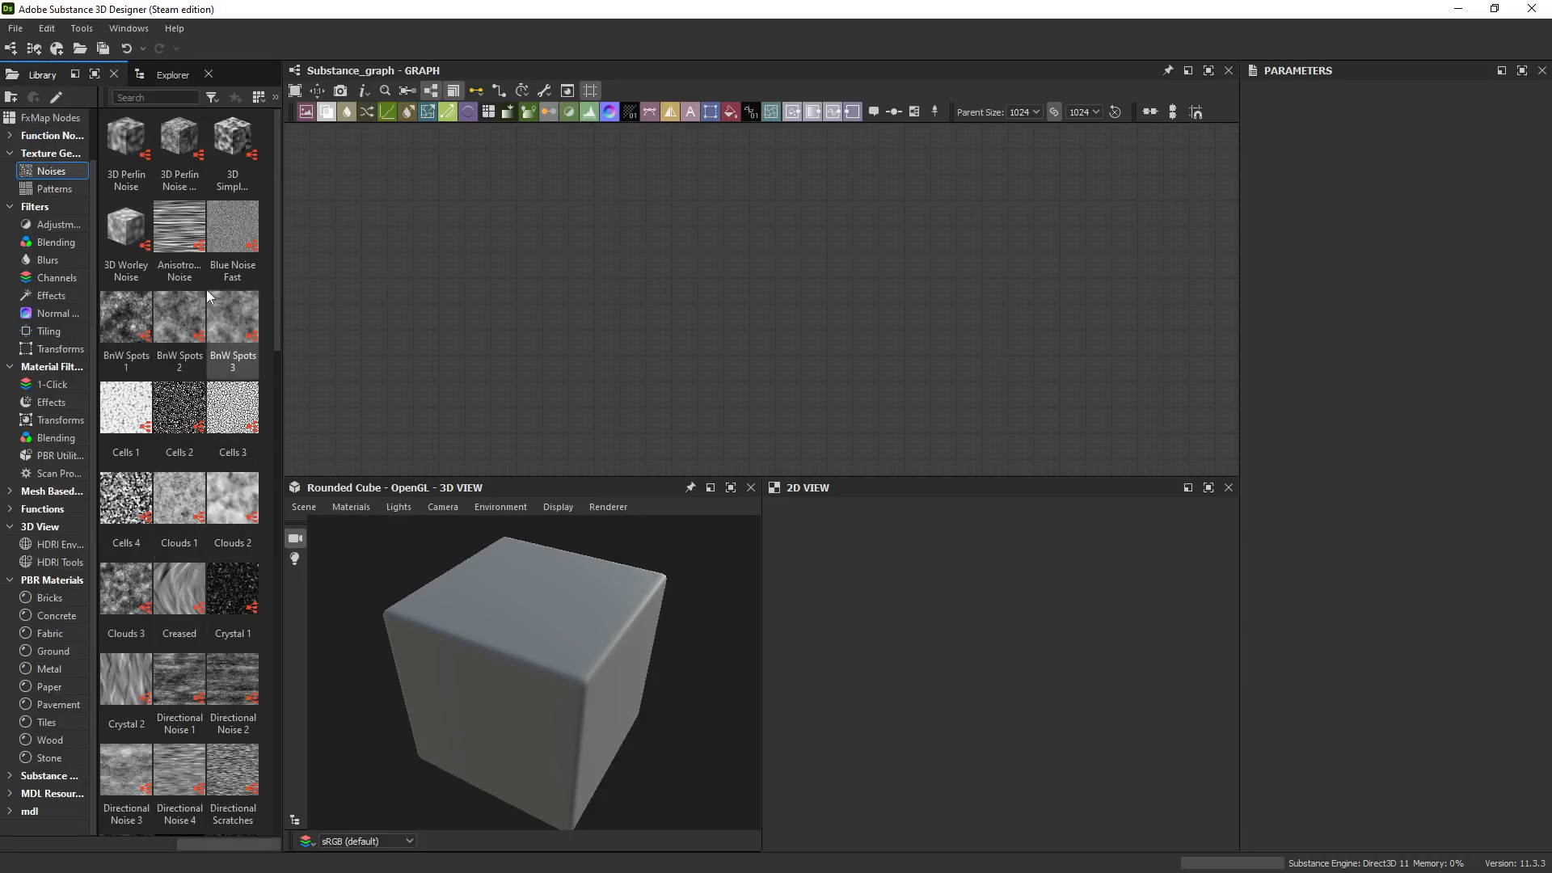
left_click(138, 313)
left_click_drag(138, 317, 676, 245)
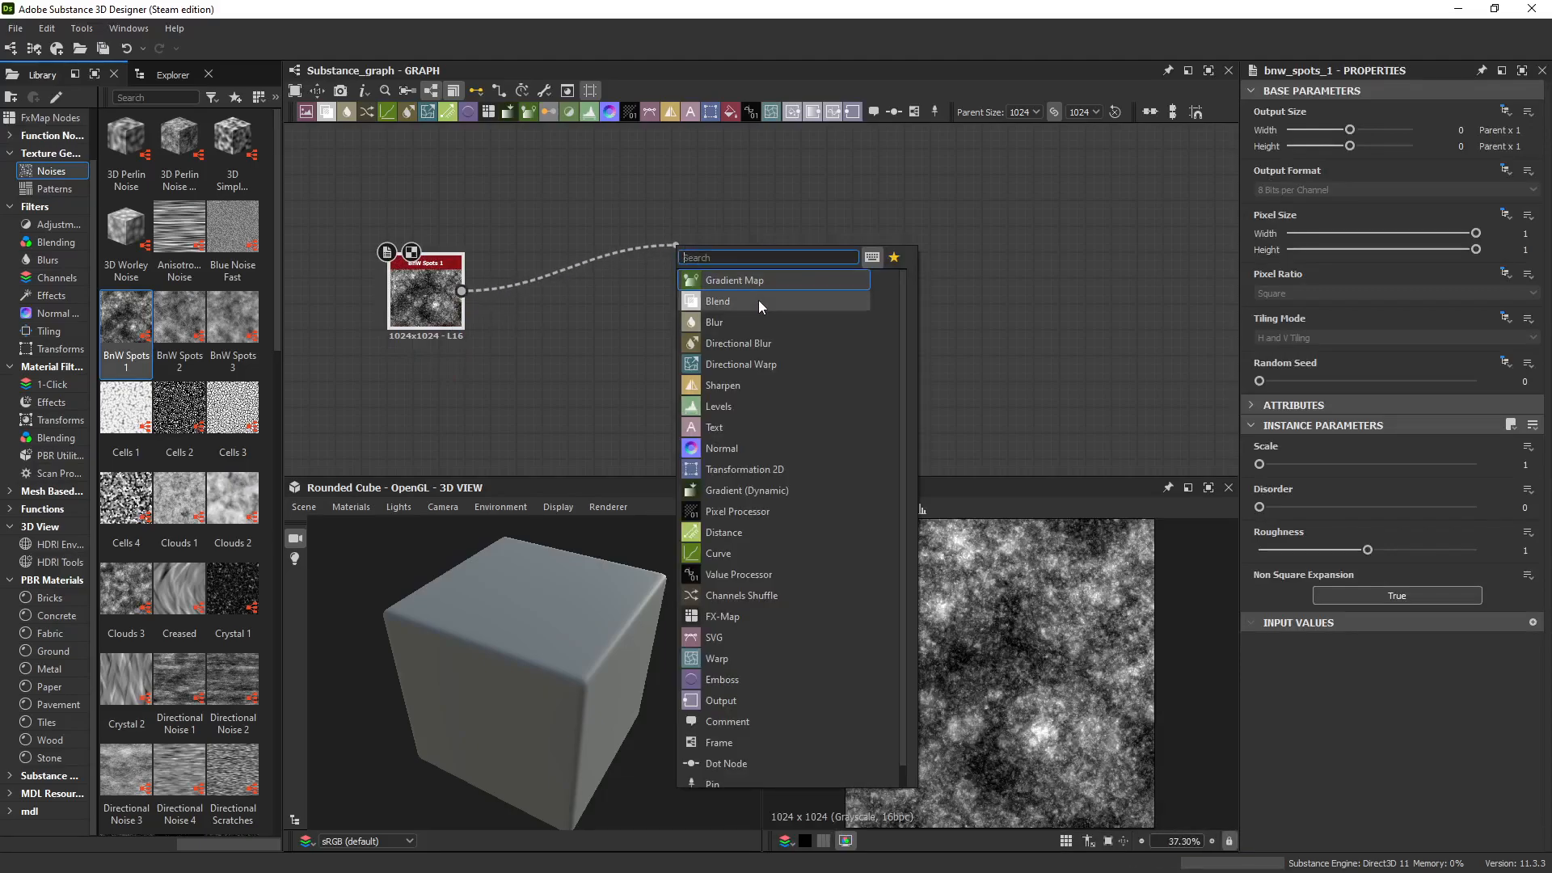
left_click(758, 301)
left_click_drag(233, 500, 778, 356)
left_click_drag(514, 421, 425, 406)
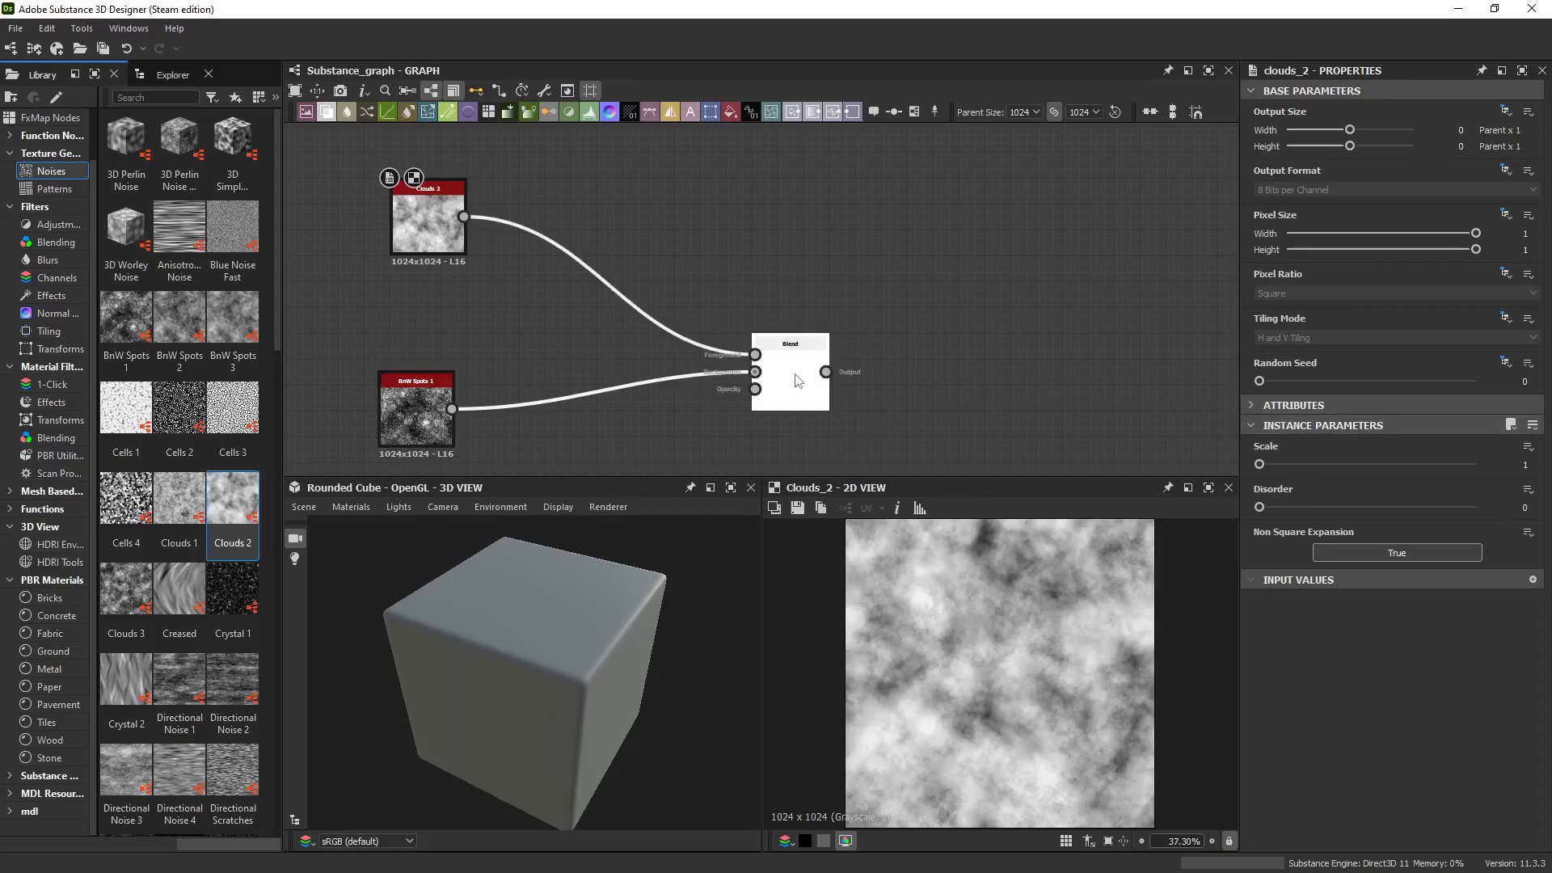
Try the Multiply and Overlay blending modes on the Blend node and preview its output in 2D.
left_click(798, 380)
left_click(1341, 488)
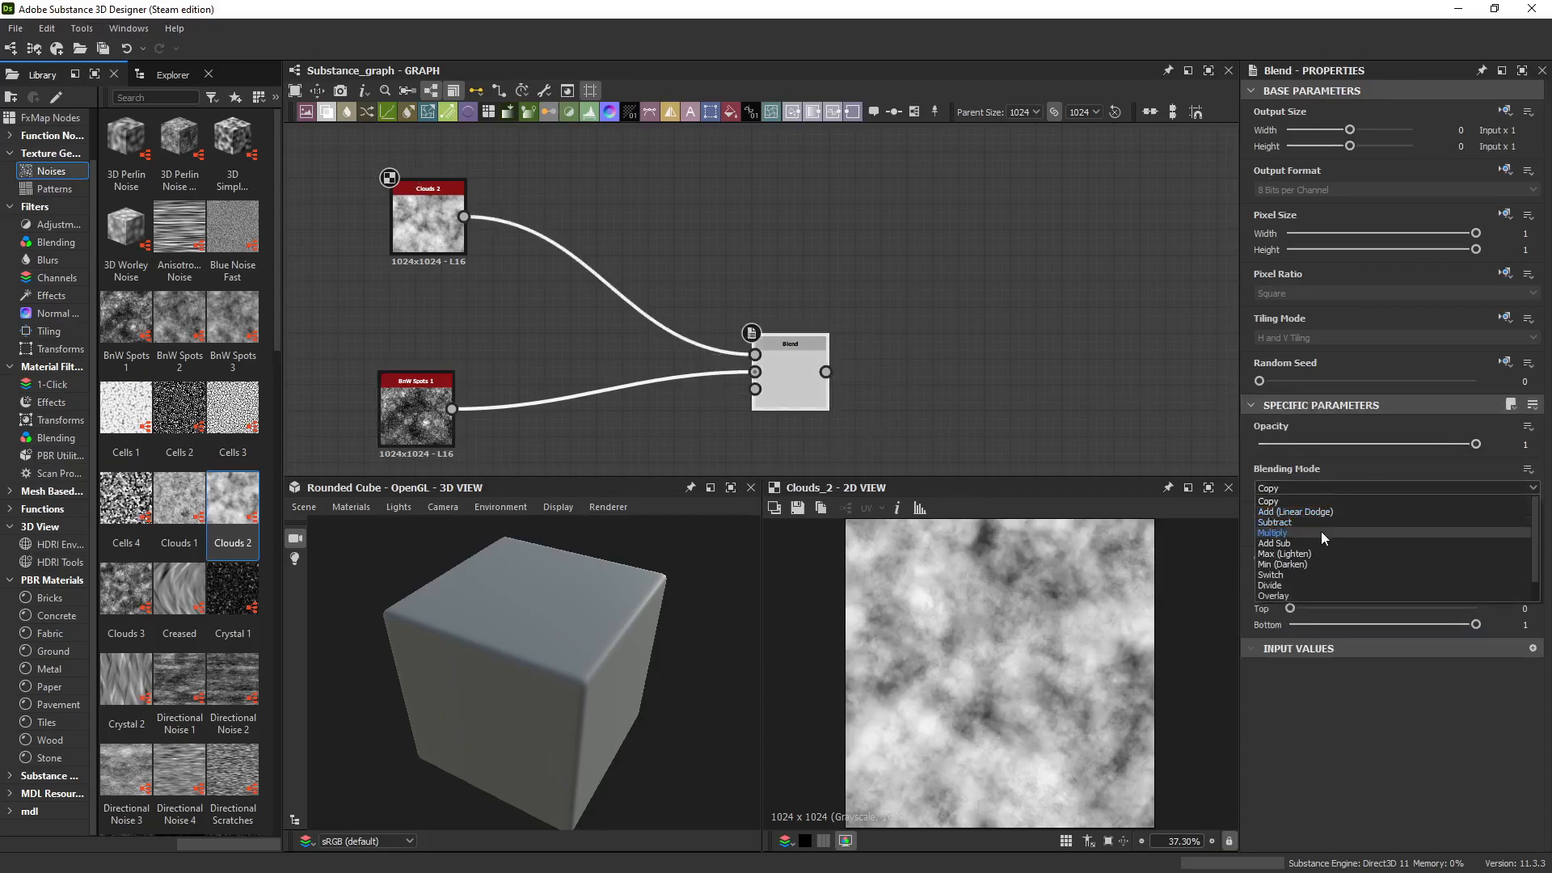
left_click(1321, 532)
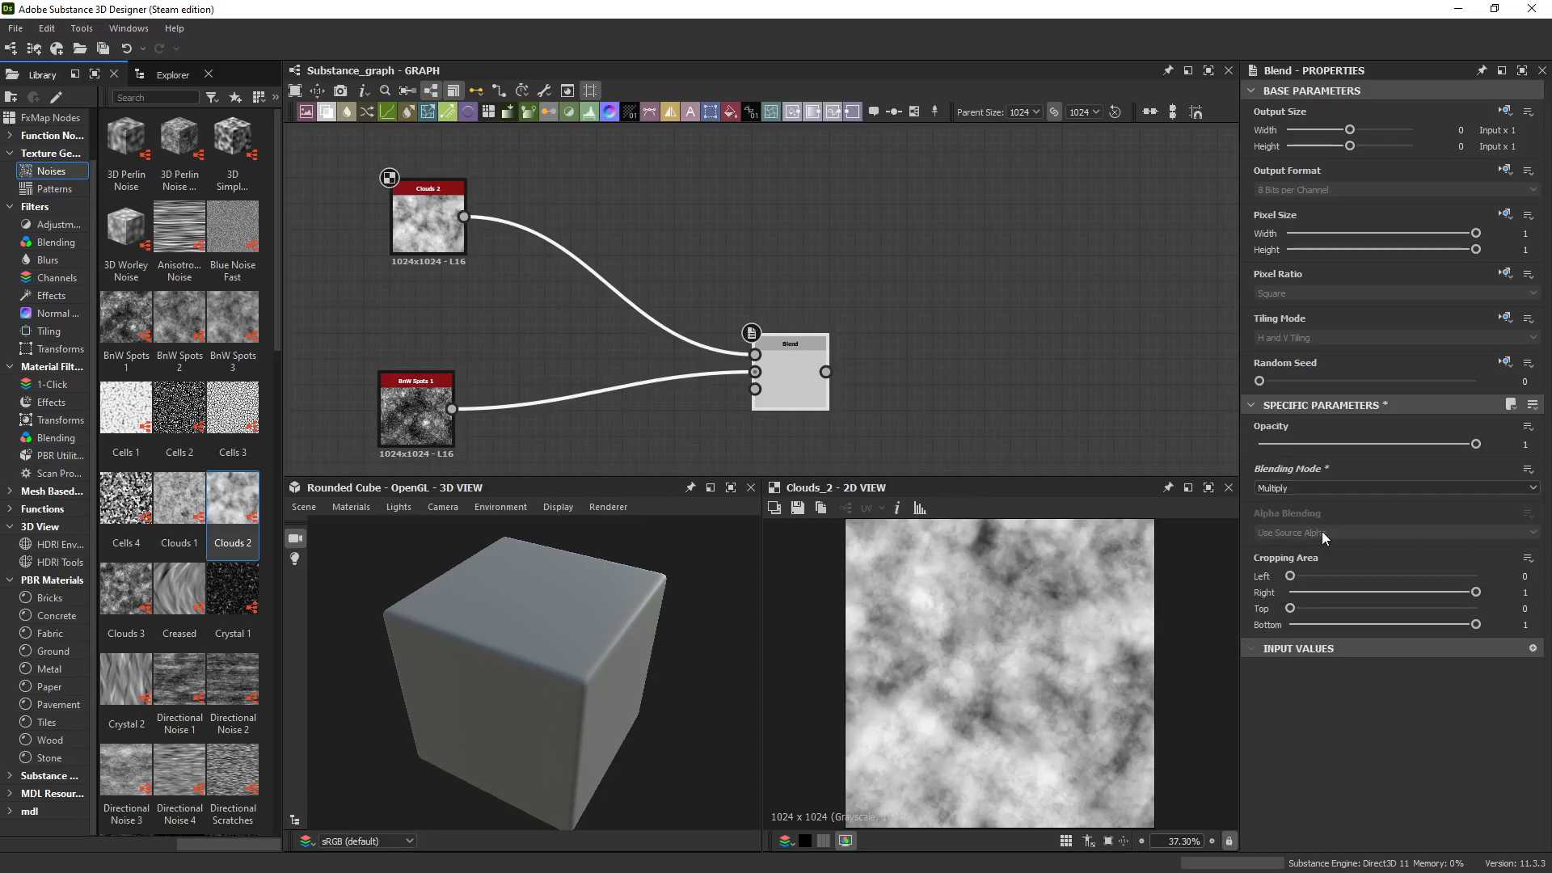
left_click(1323, 488)
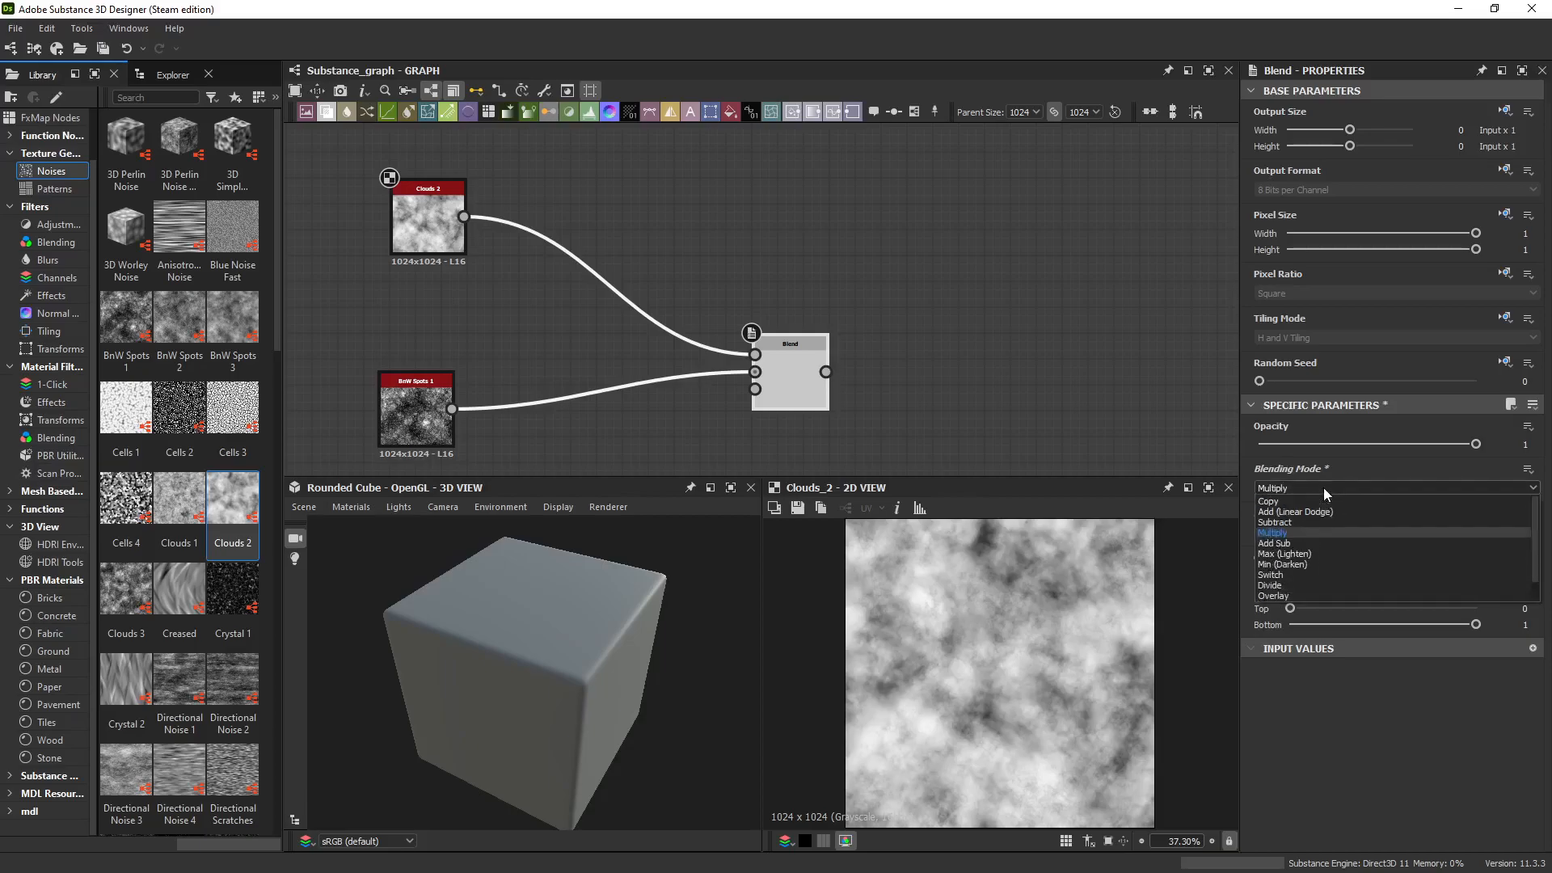
left_click(1303, 596)
double_click(795, 386)
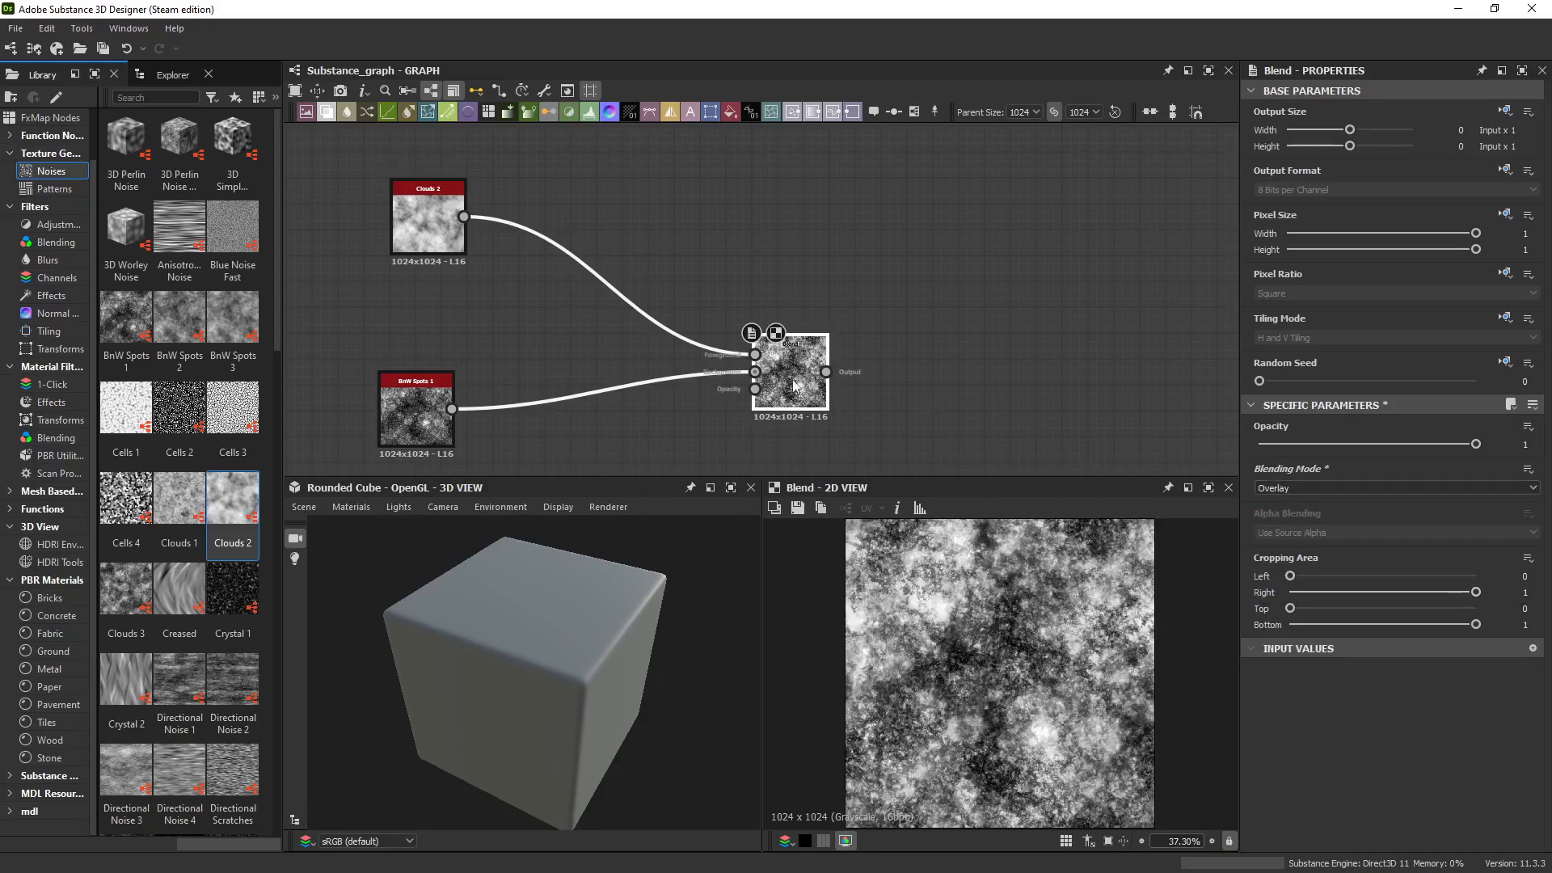
Cycle the Blend node's blending mode through several options to Max (Lighten) and set its Opacity to 0.4.
left_click(1394, 488)
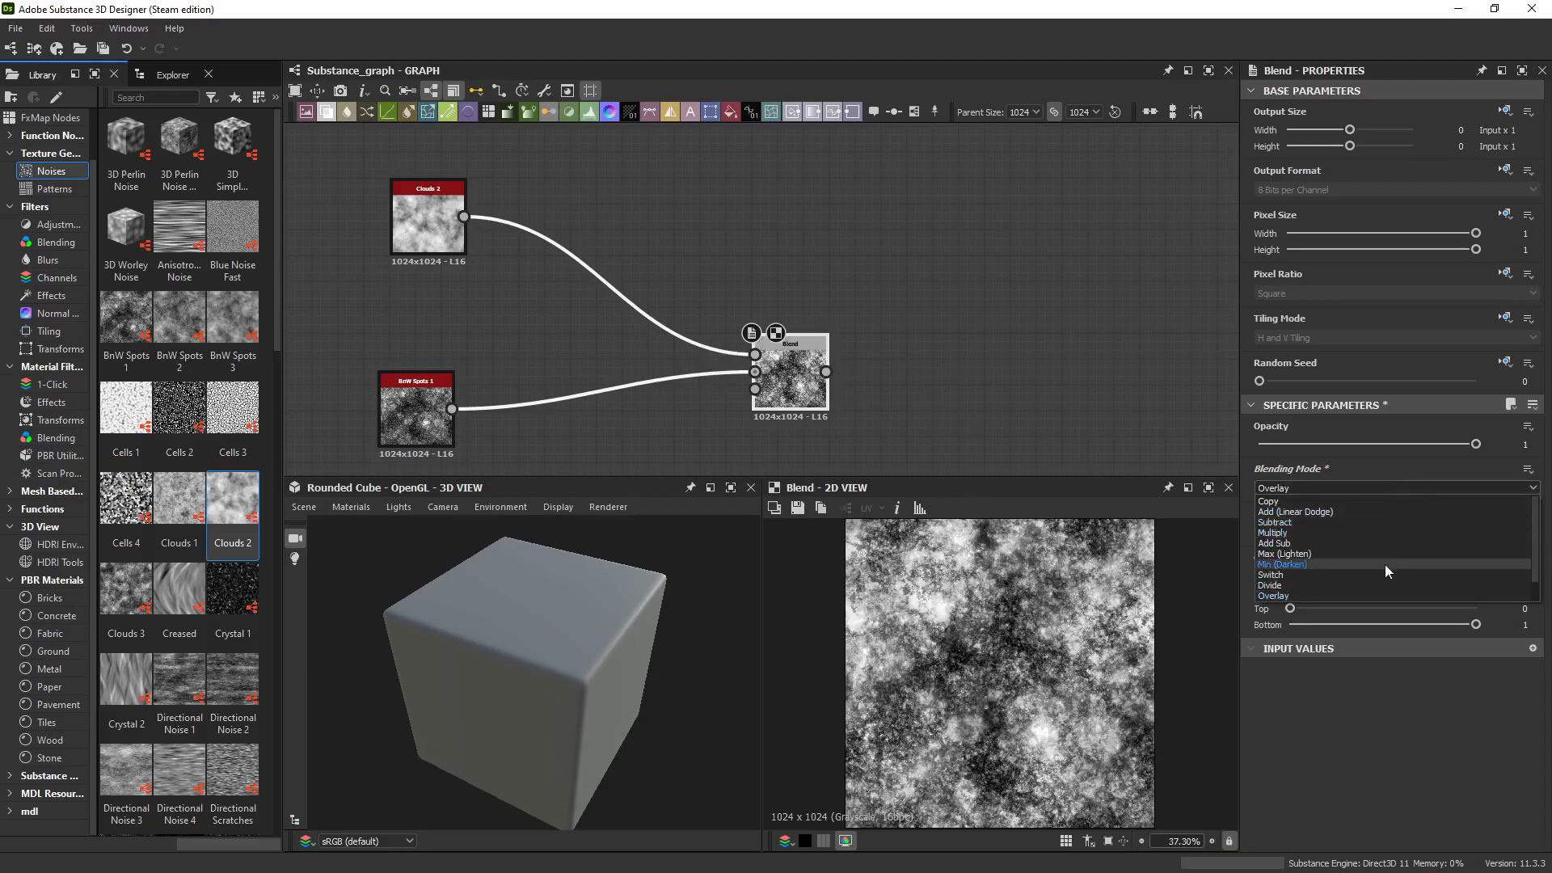
left_click(1383, 574)
left_click(1378, 487)
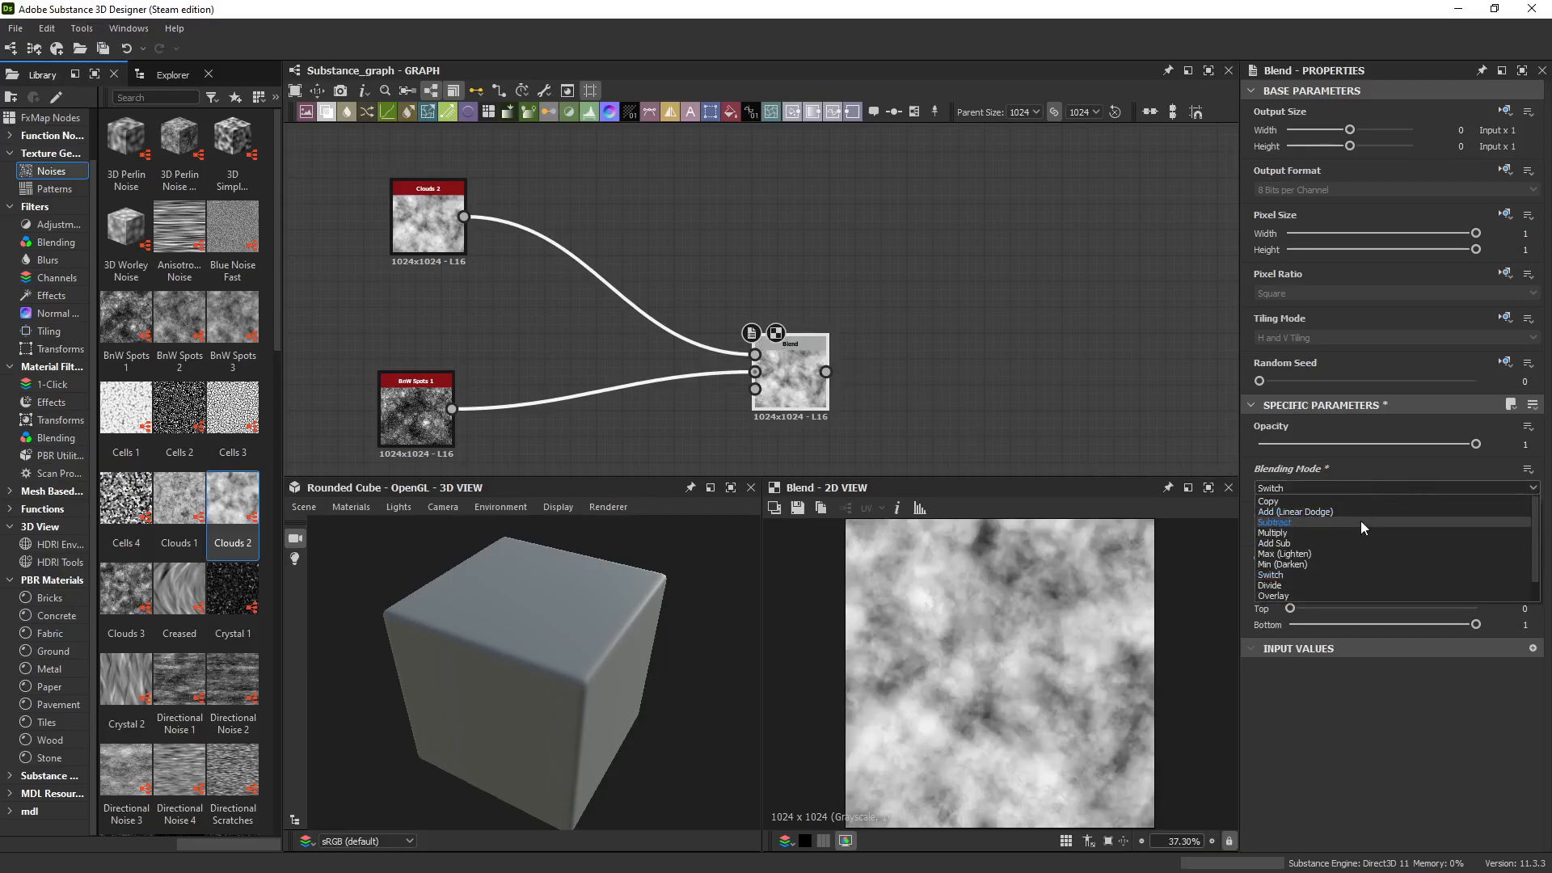
left_click(1360, 520)
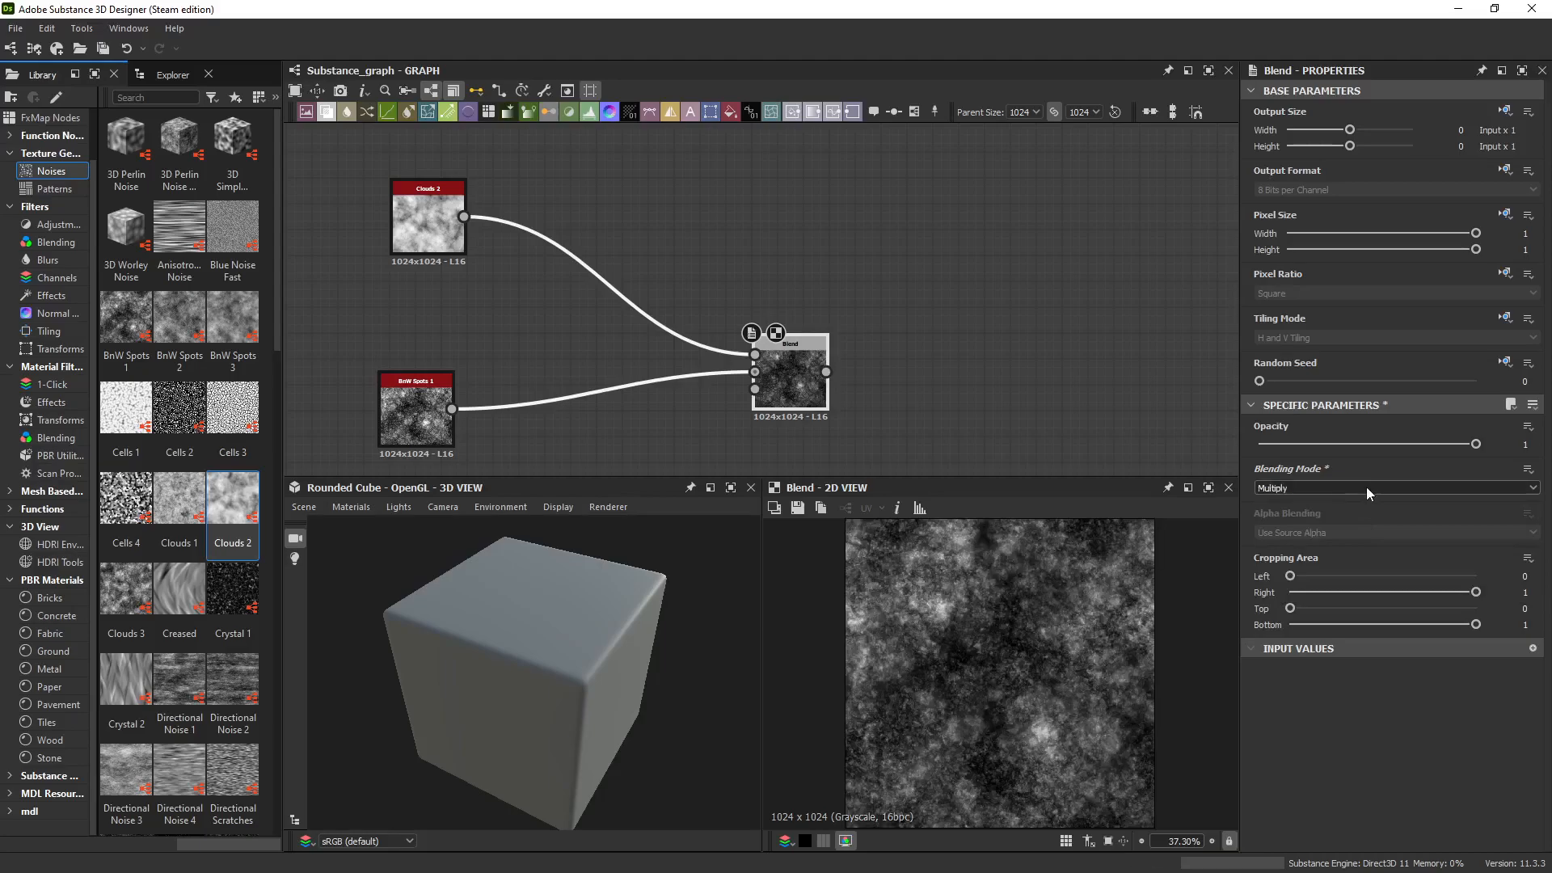
scroll(1367, 488, "down", 3)
scroll(1369, 488, "up", 1)
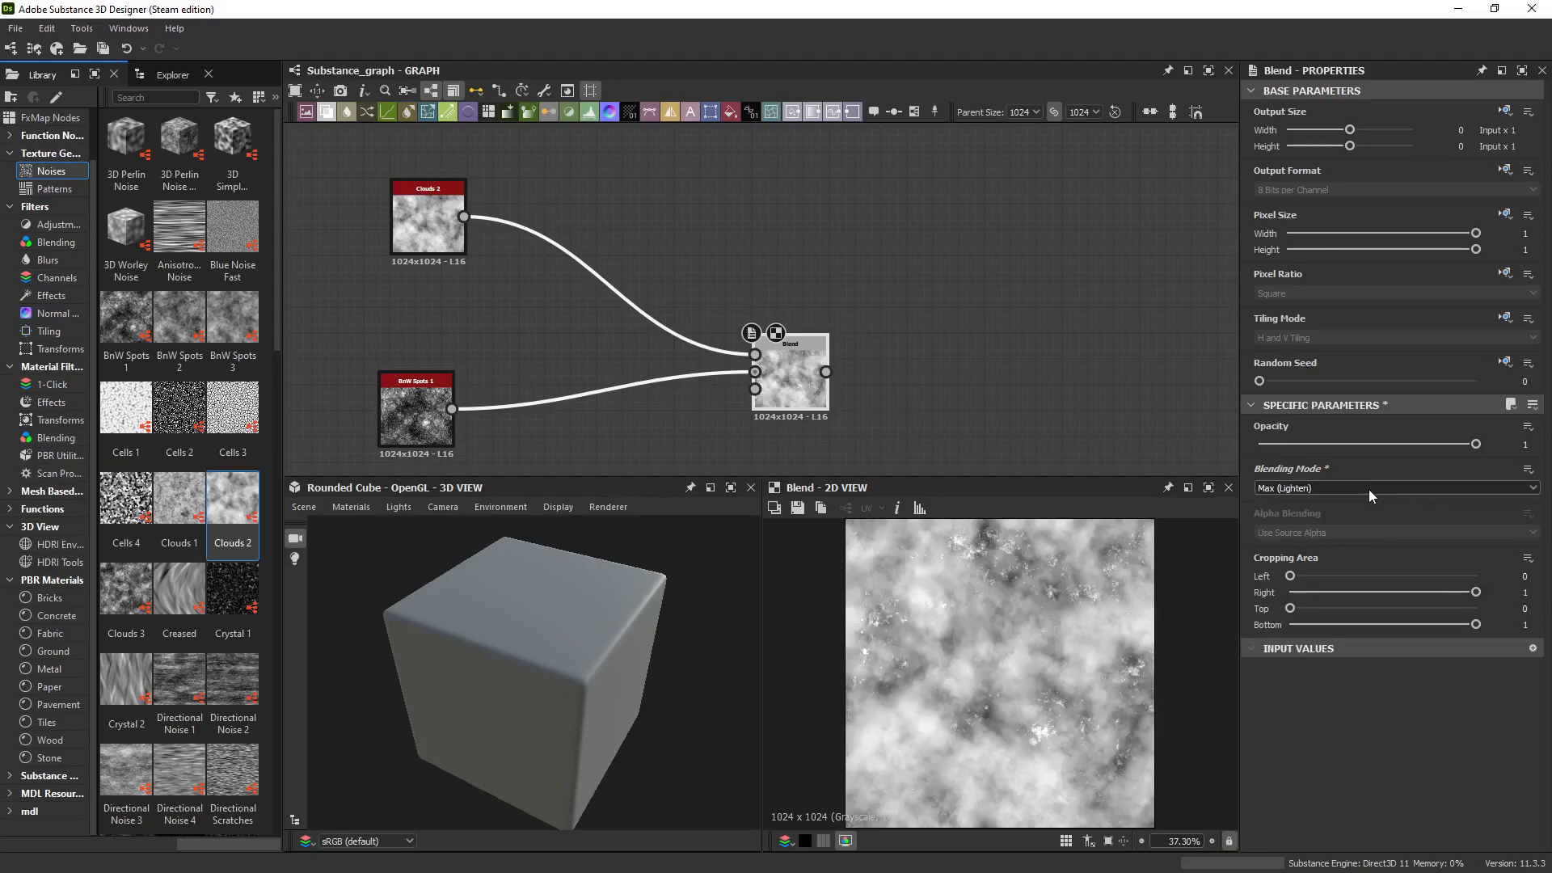
left_click_drag(1477, 444, 1375, 444)
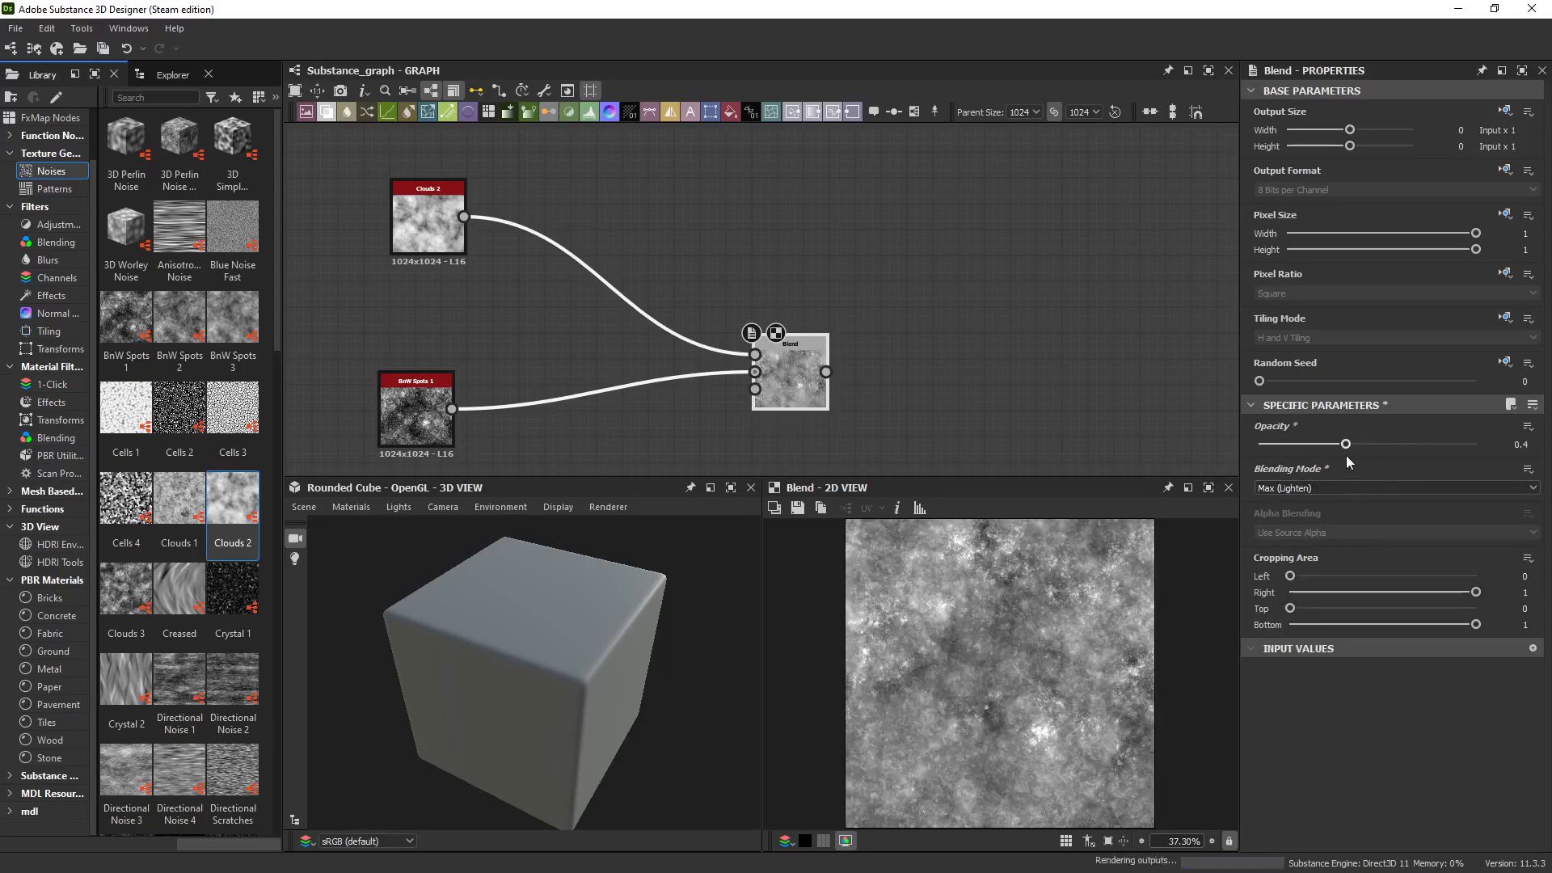
Preview the two noise nodes, set Clouds 2's Disorder to 0.67 and raise its Scale.
double_click(415, 411)
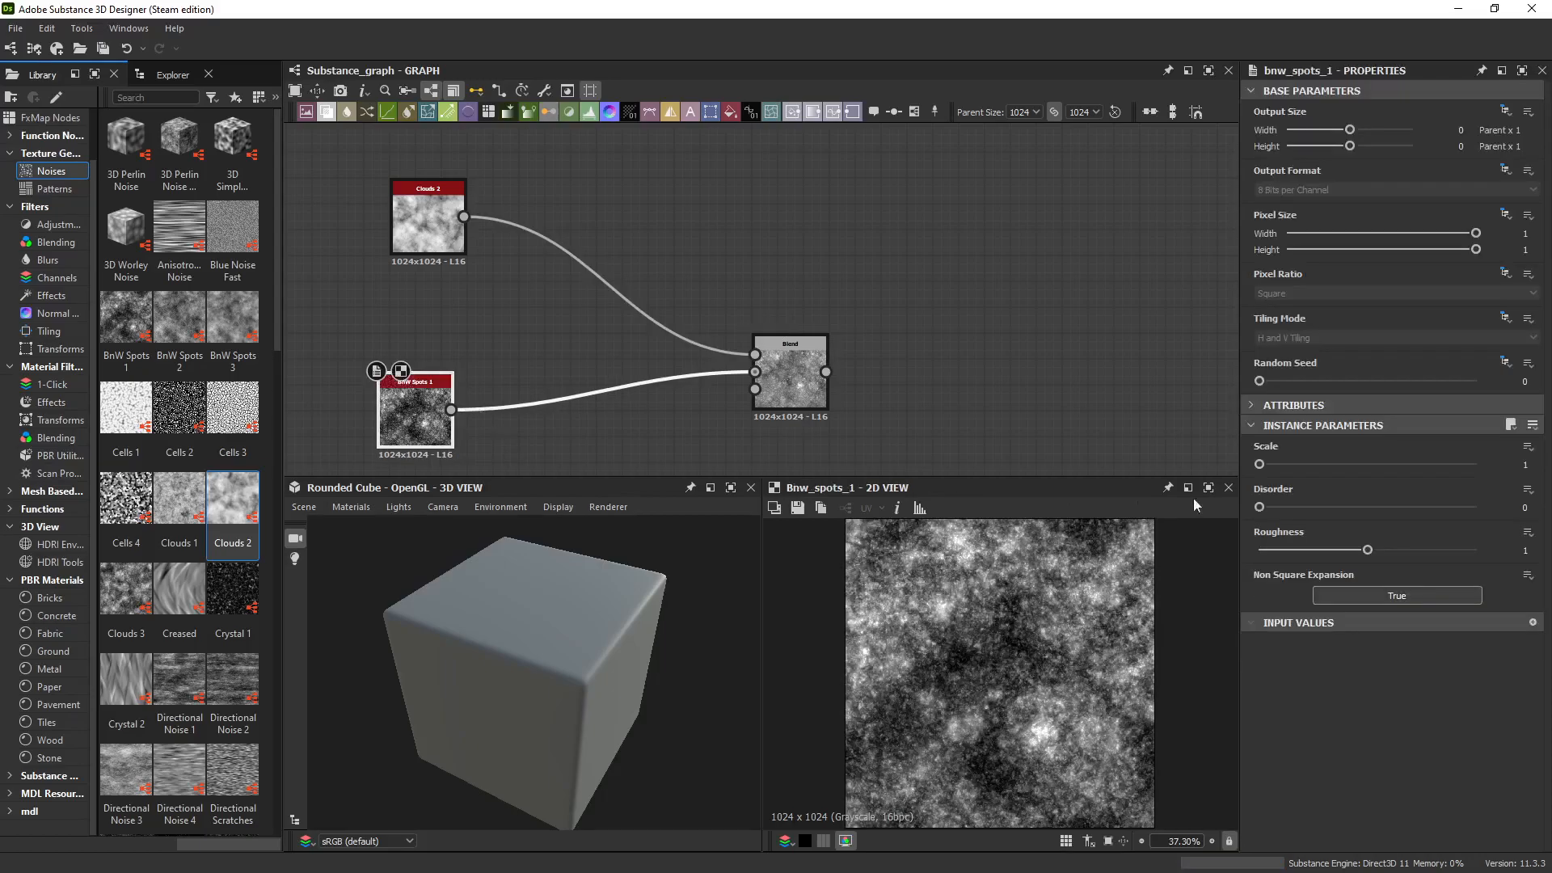
left_click_drag(1268, 466, 1404, 508)
double_click(428, 222)
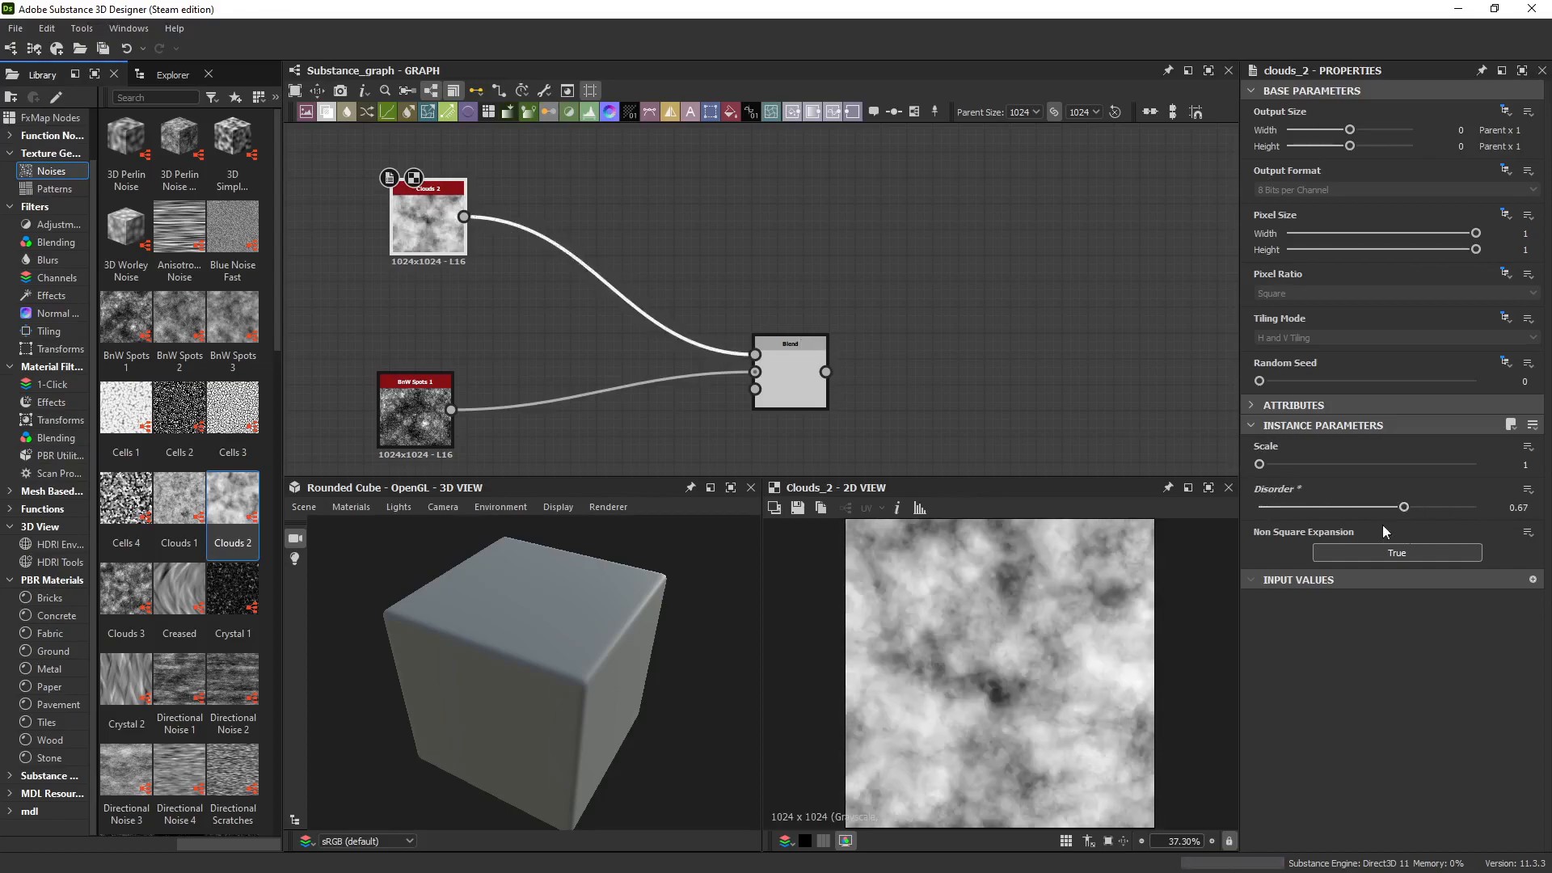
left_click_drag(1260, 464, 1290, 465)
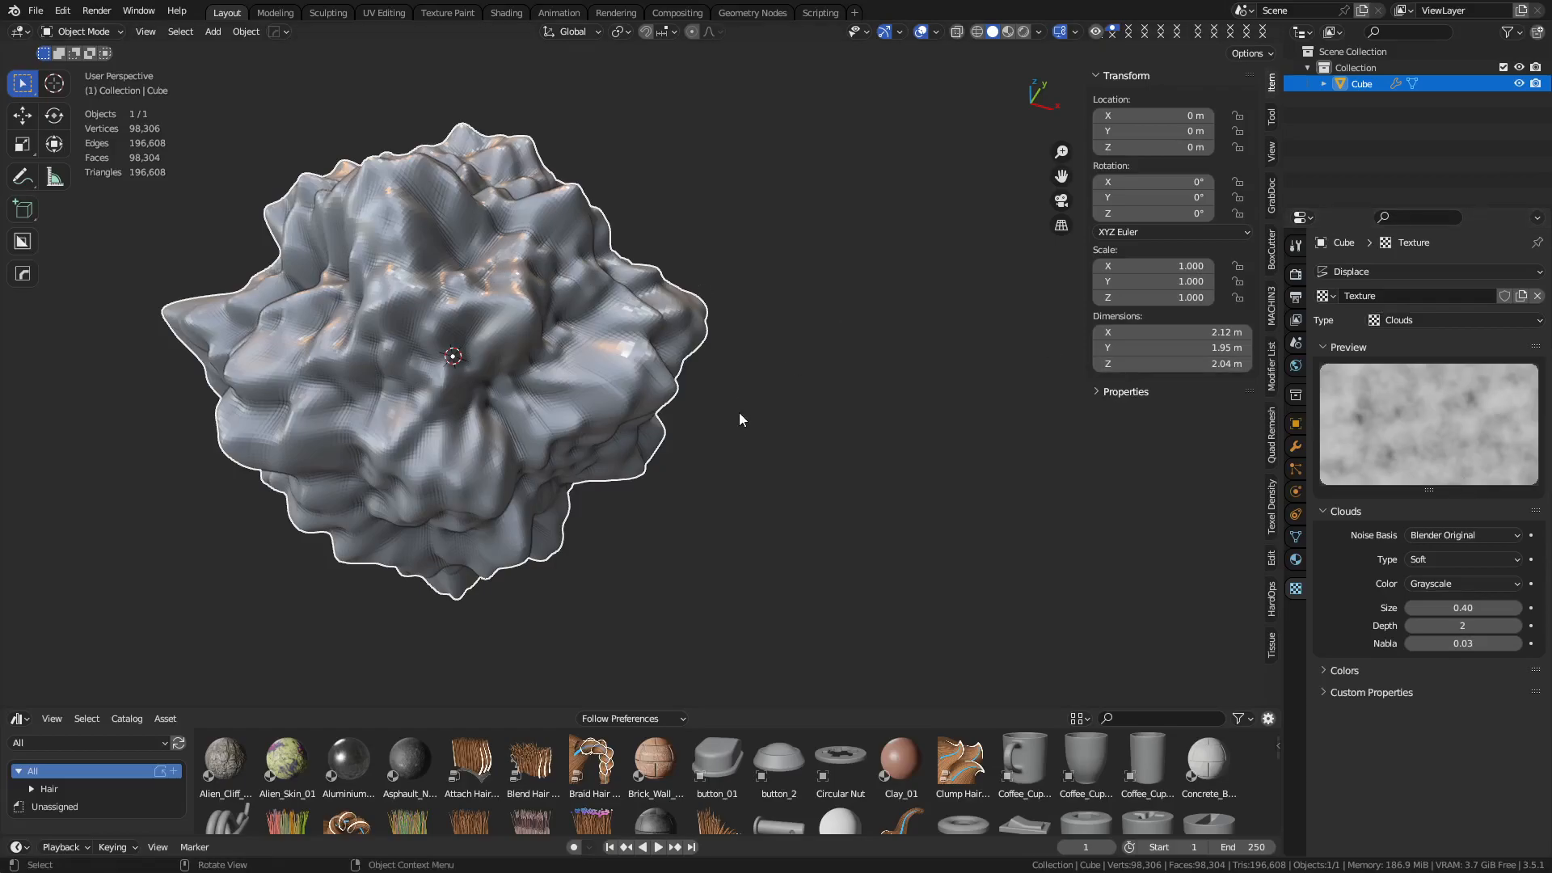
Switch to Blender and apply smooth shading to the displaced cube, leaving it deselected.
right_click(614, 390)
left_click(599, 338)
left_click(822, 443)
middle_click_drag(822, 443, 763, 489)
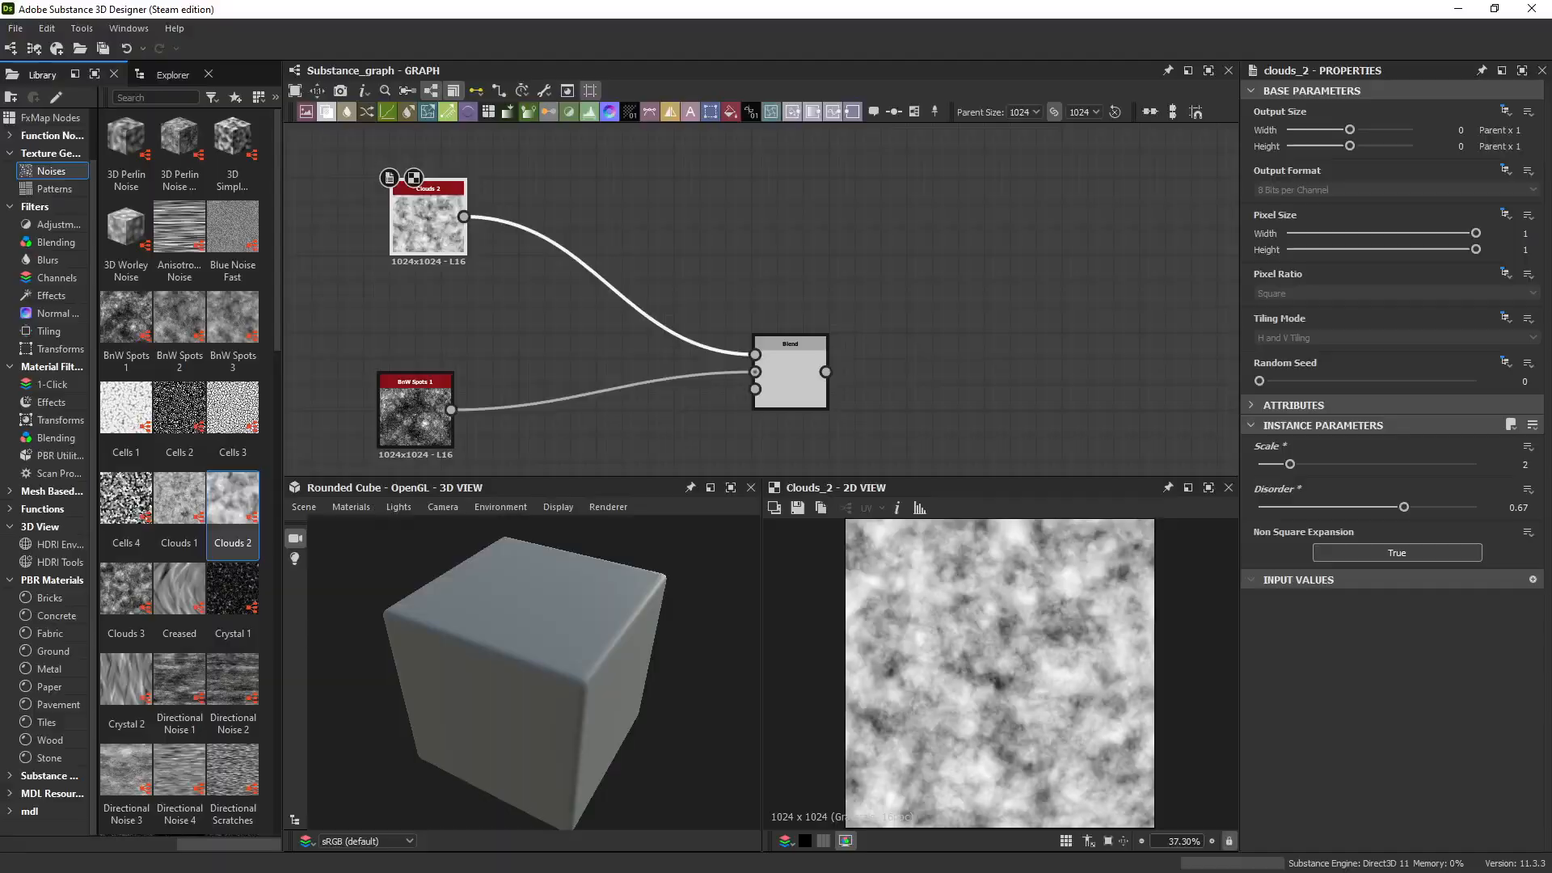
Switch to Substance 3D Designer and move the Blend node closer to the Clouds 2 and BnW Spots 1 nodes.
left_click_drag(798, 379, 708, 339)
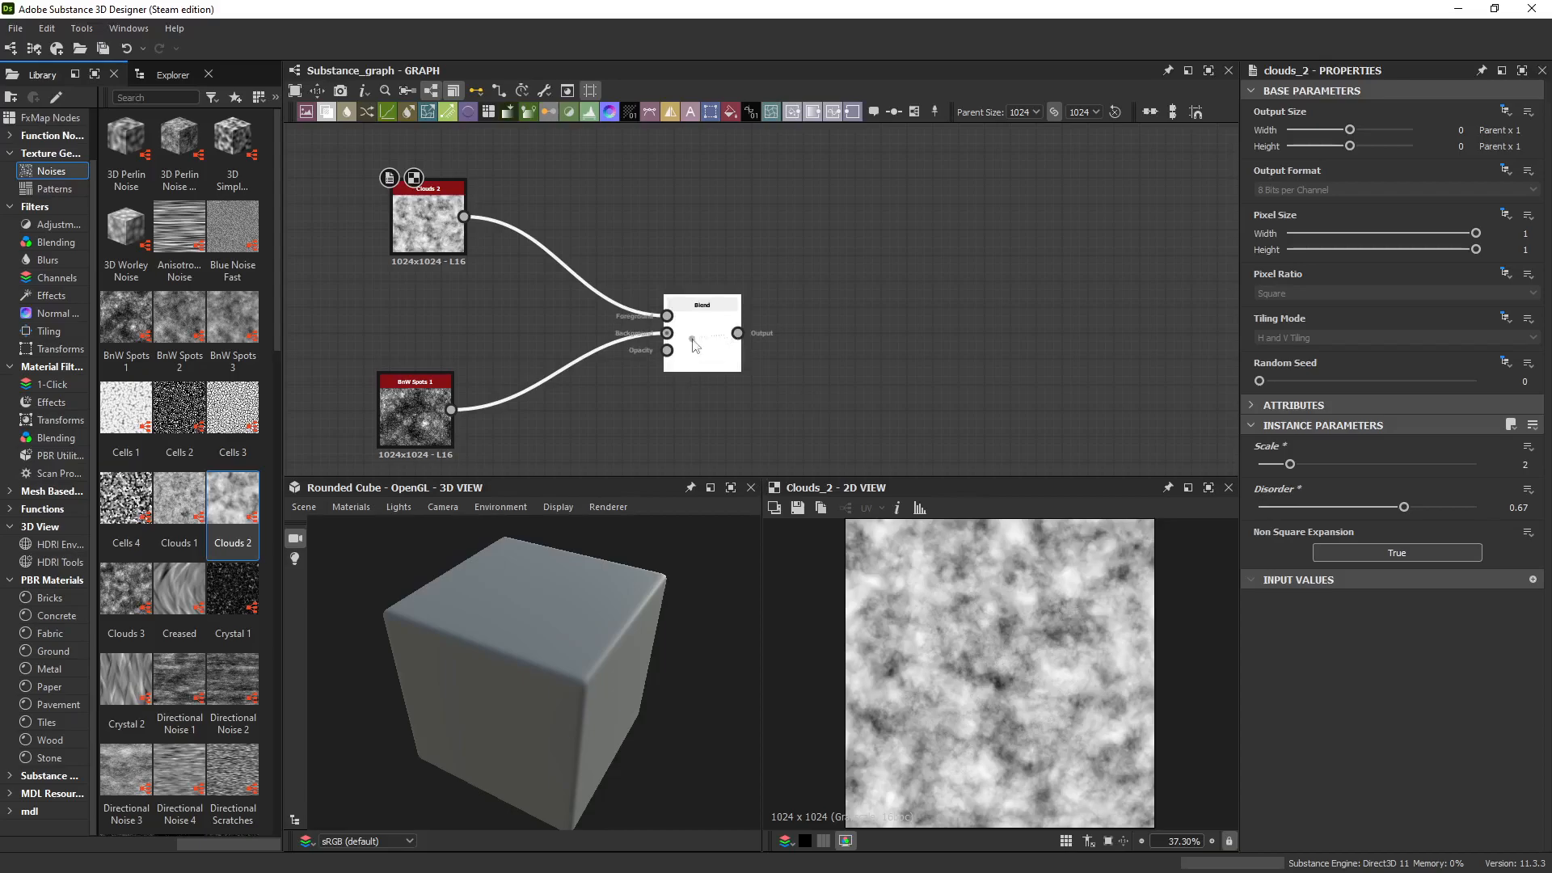
scroll(692, 363, "down", 2)
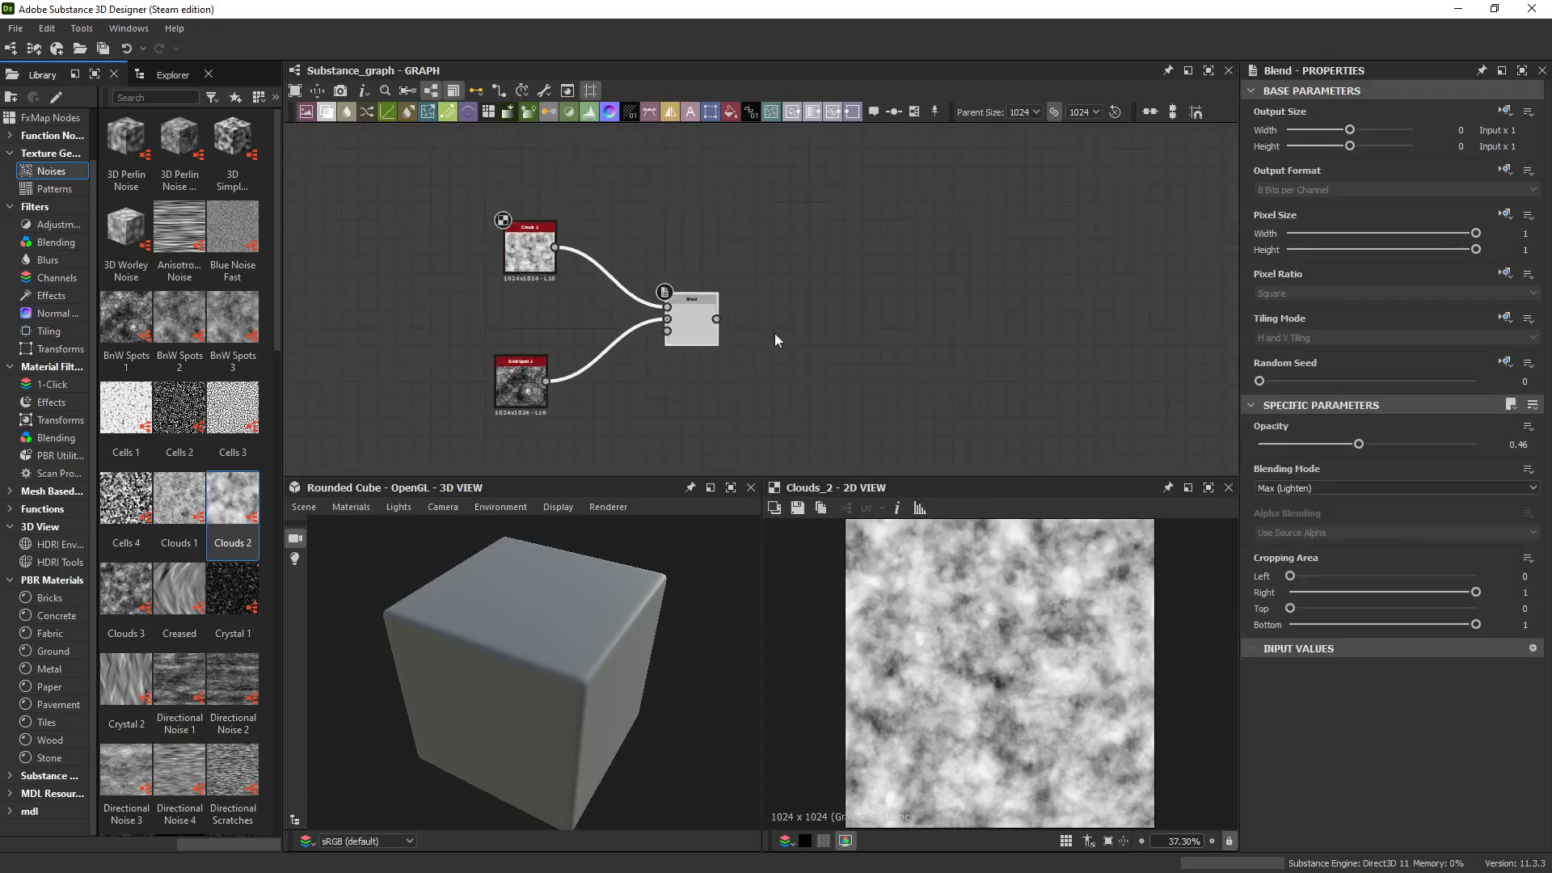
middle_click_drag(792, 319, 513, 340)
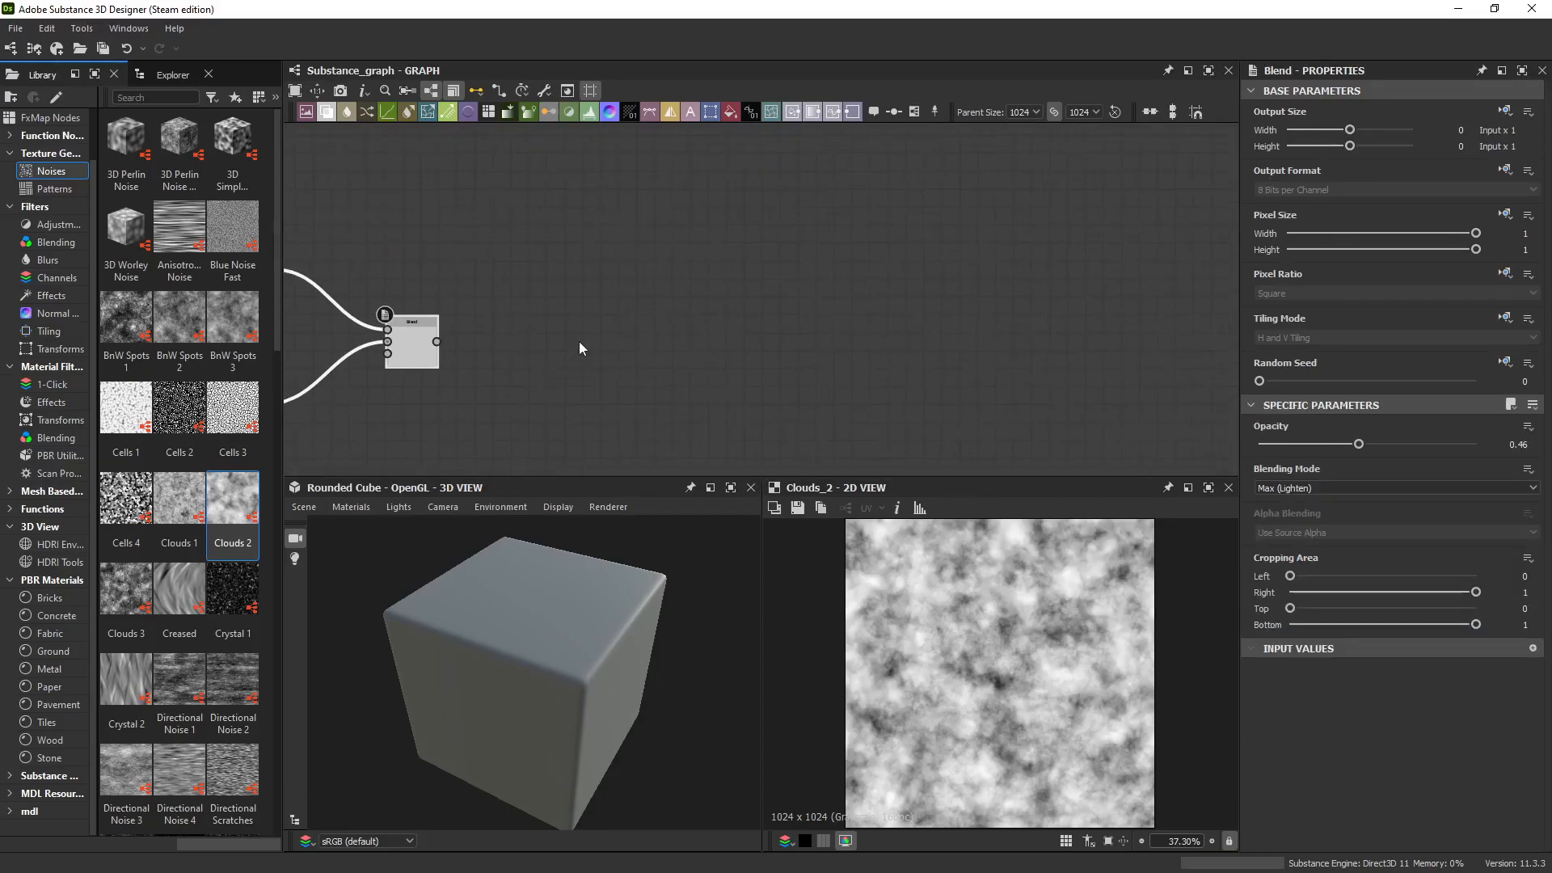
scroll(588, 340, "down", 3)
middle_click_drag(694, 305, 681, 330)
middle_click_drag(733, 219, 661, 343)
scroll(764, 258, "down", 4)
middle_click_drag(743, 280, 643, 341)
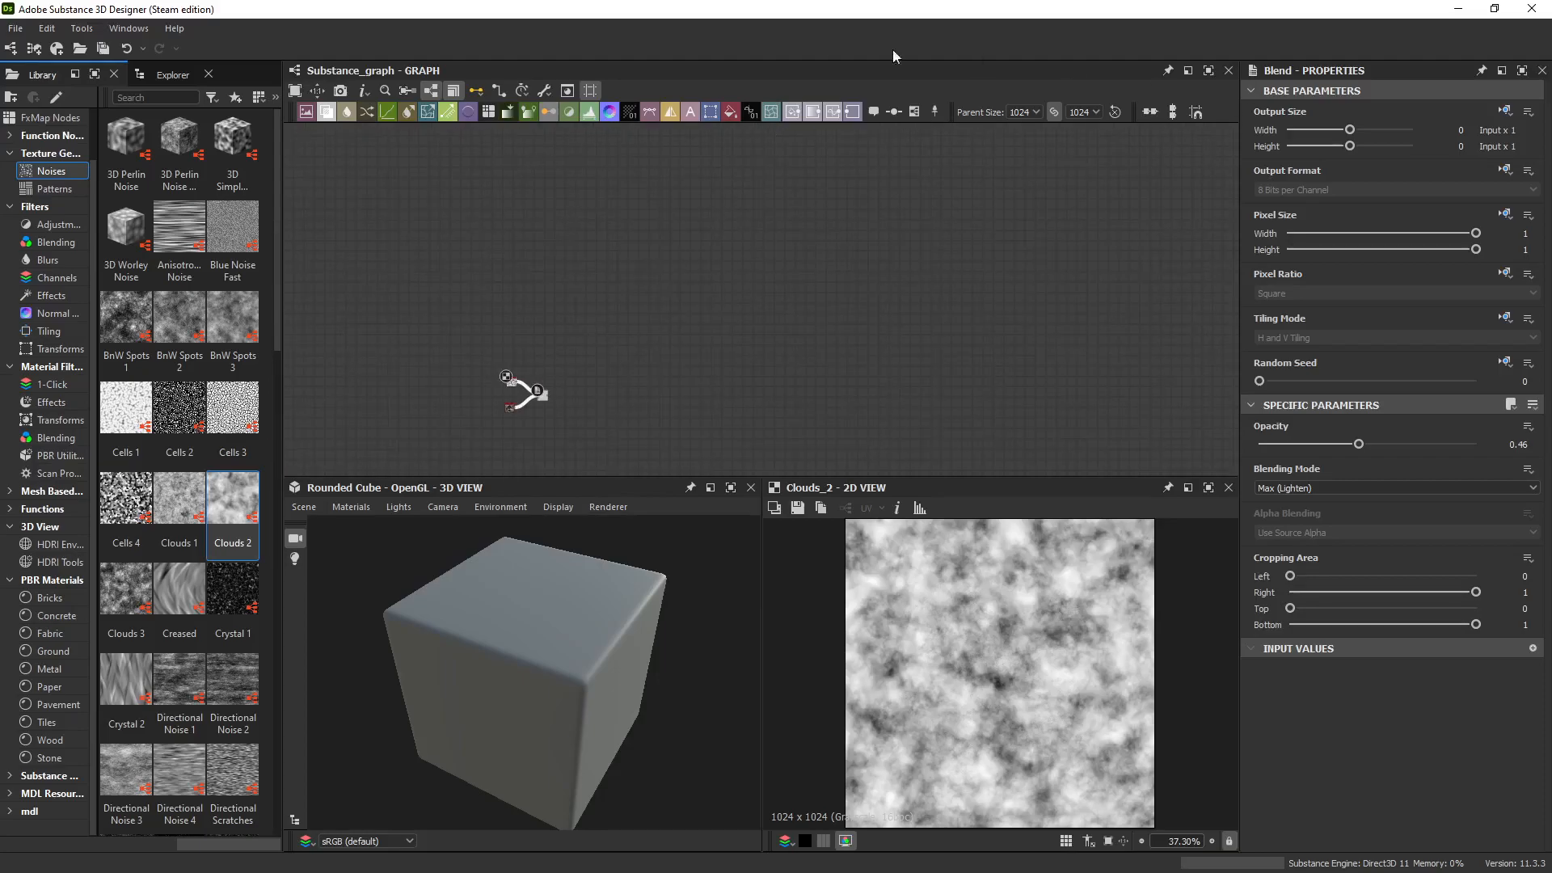
middle_click_drag(661, 384, 730, 352)
scroll(790, 335, "up", 5)
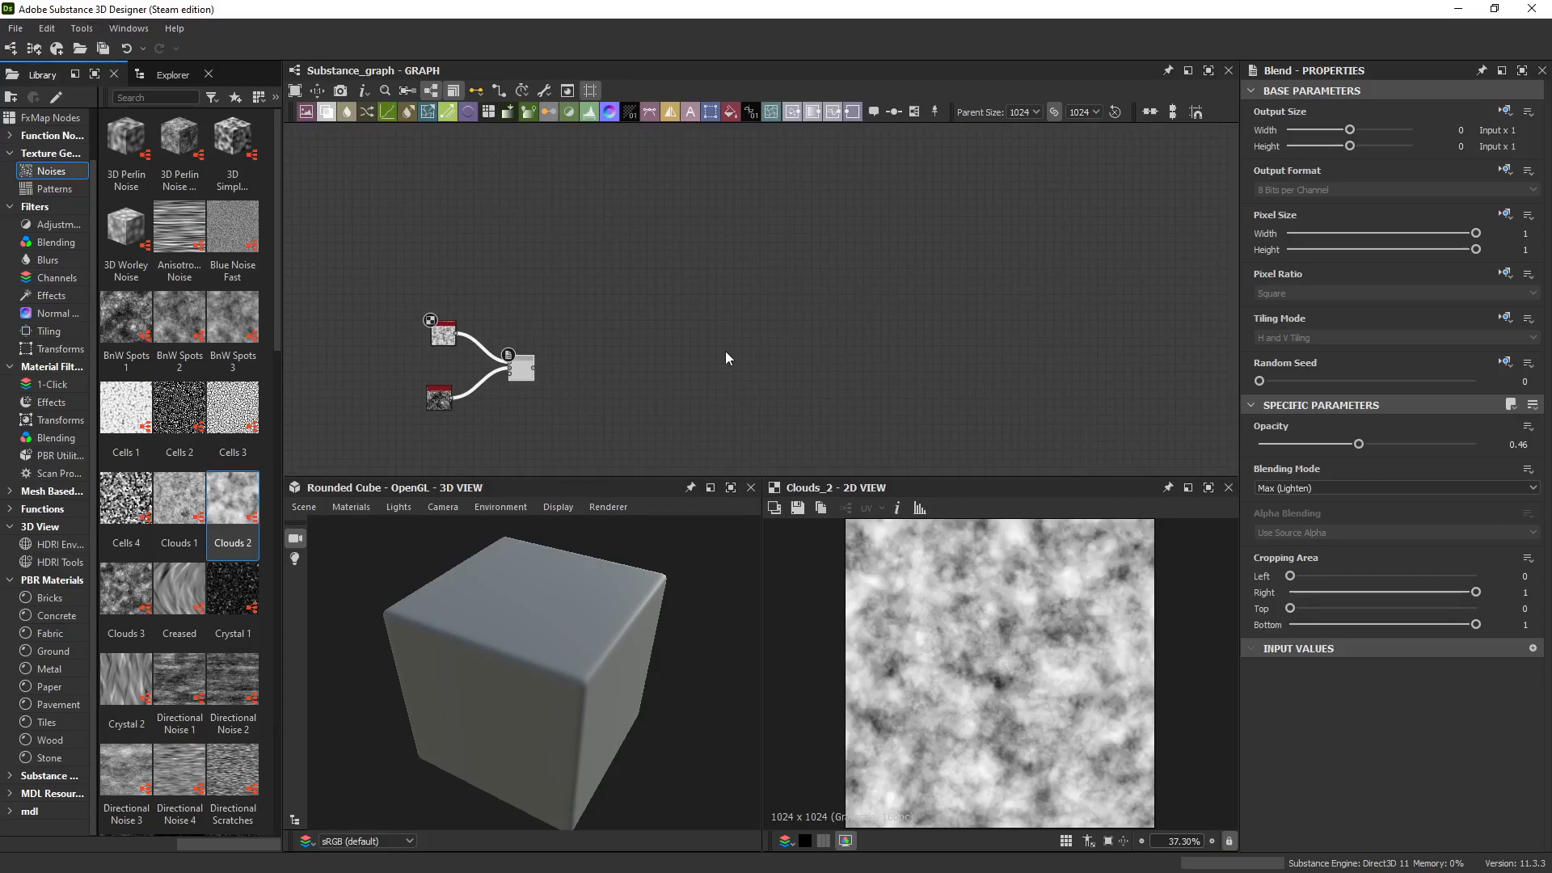
Search for "base" and add a Base Material node to the graph beside the Blend node.
middle_click_drag(726, 359, 687, 347)
scroll(821, 335, "up", 4)
key("space")
type("bax")
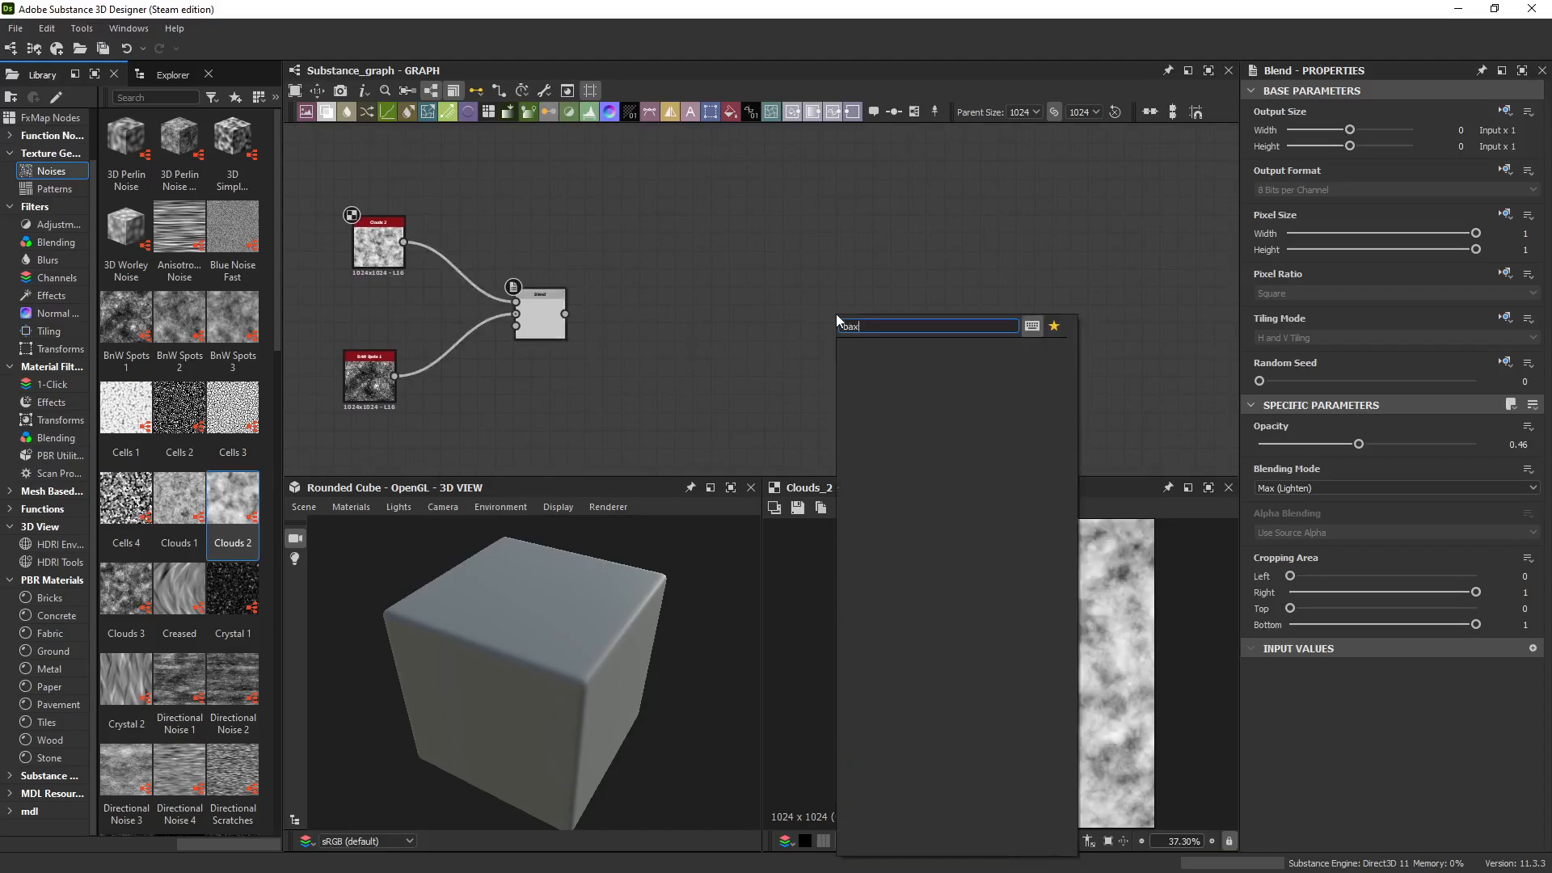
type("base")
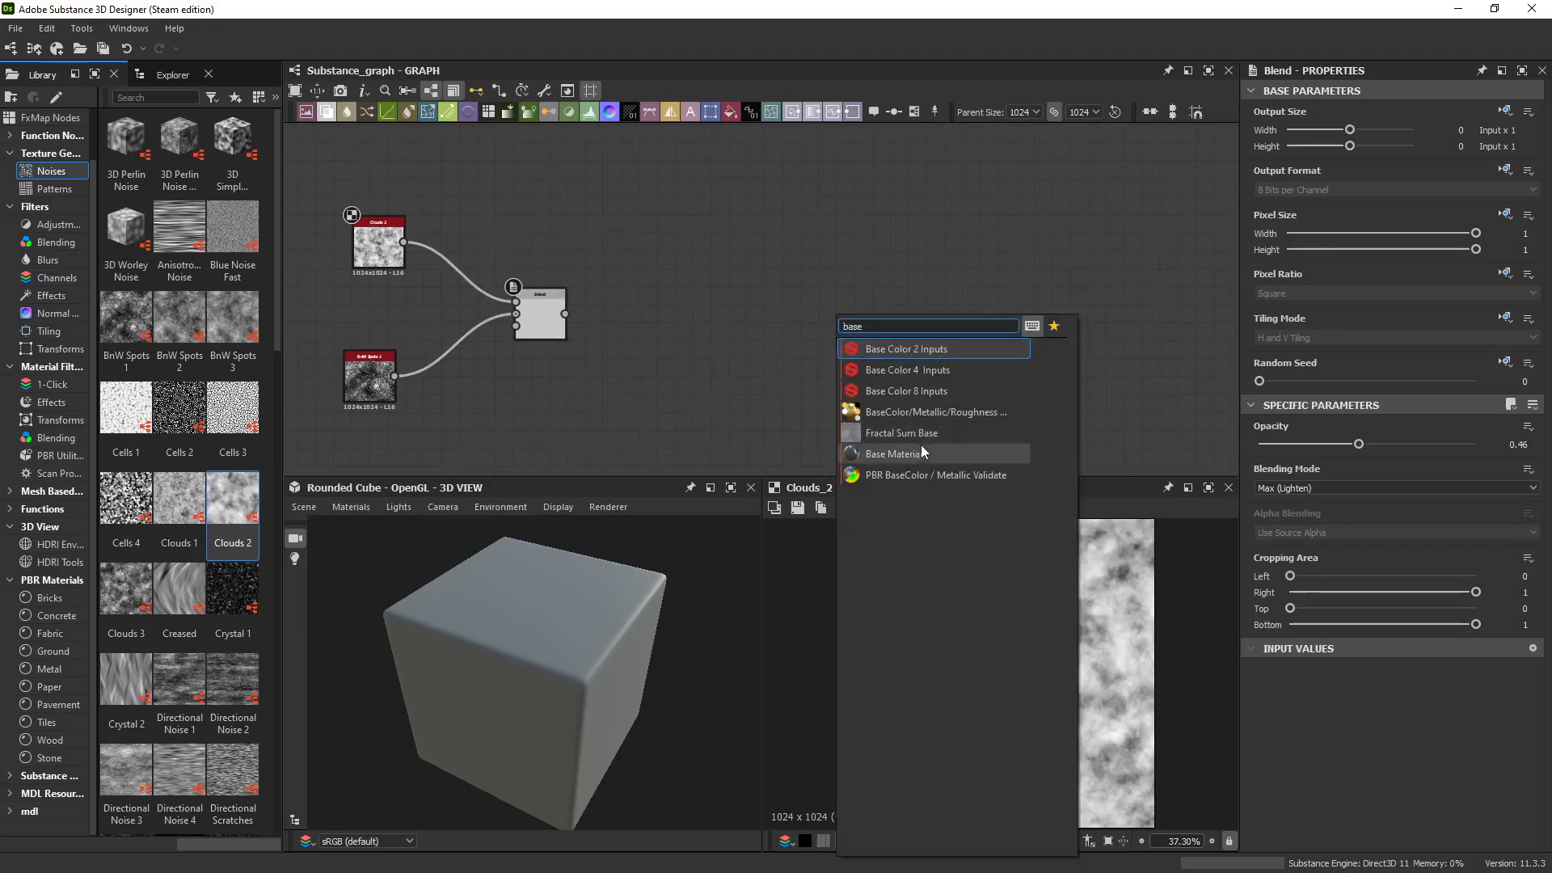
left_click(924, 449)
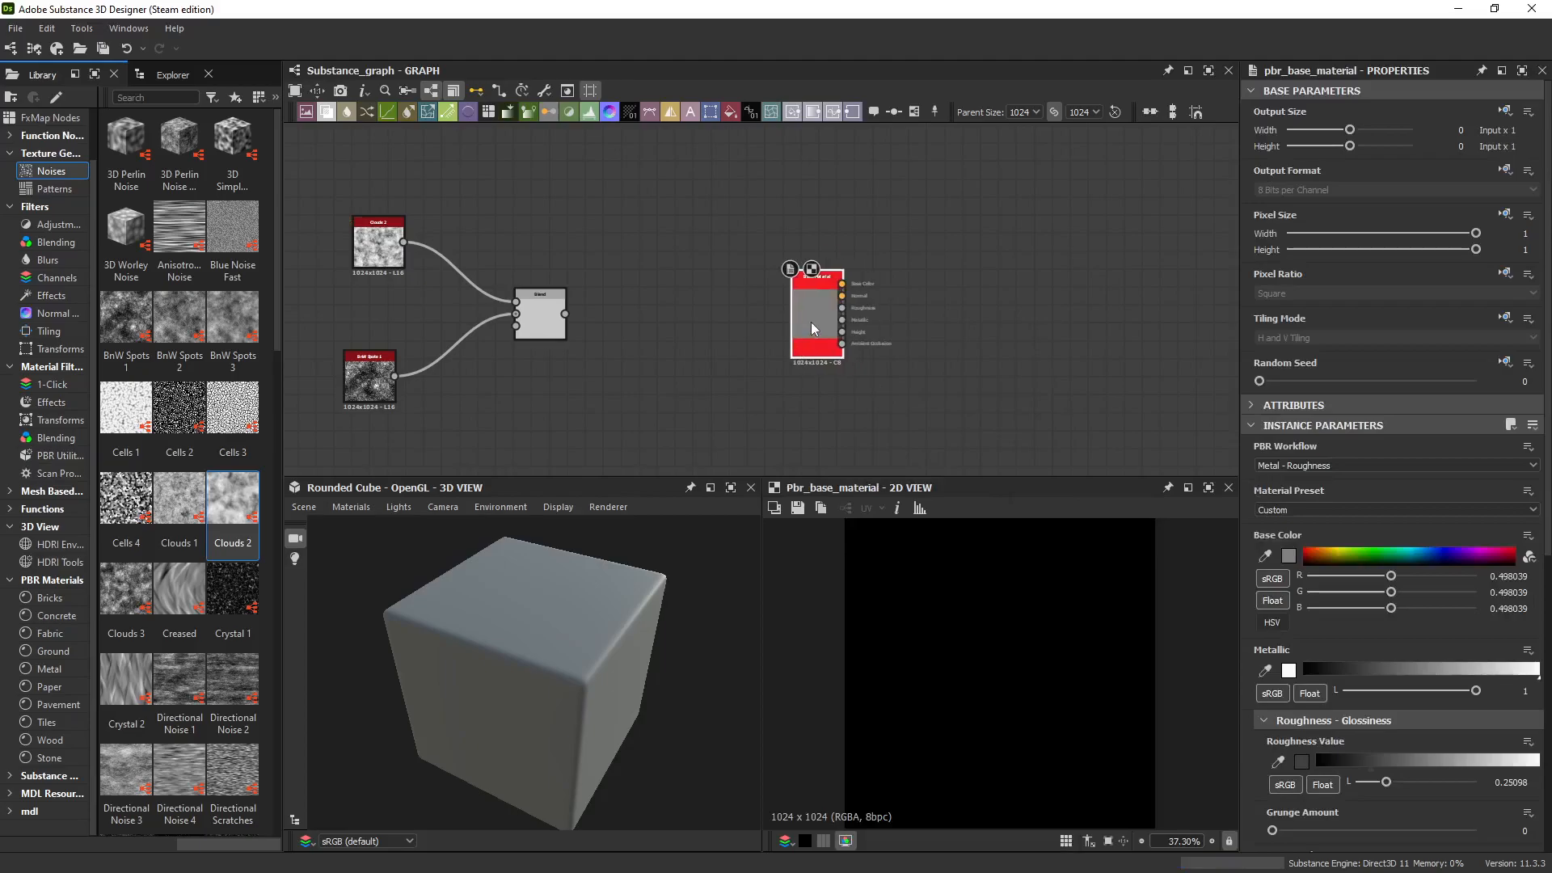
scroll(807, 312, "up", 3)
middle_click_drag(619, 339, 733, 388)
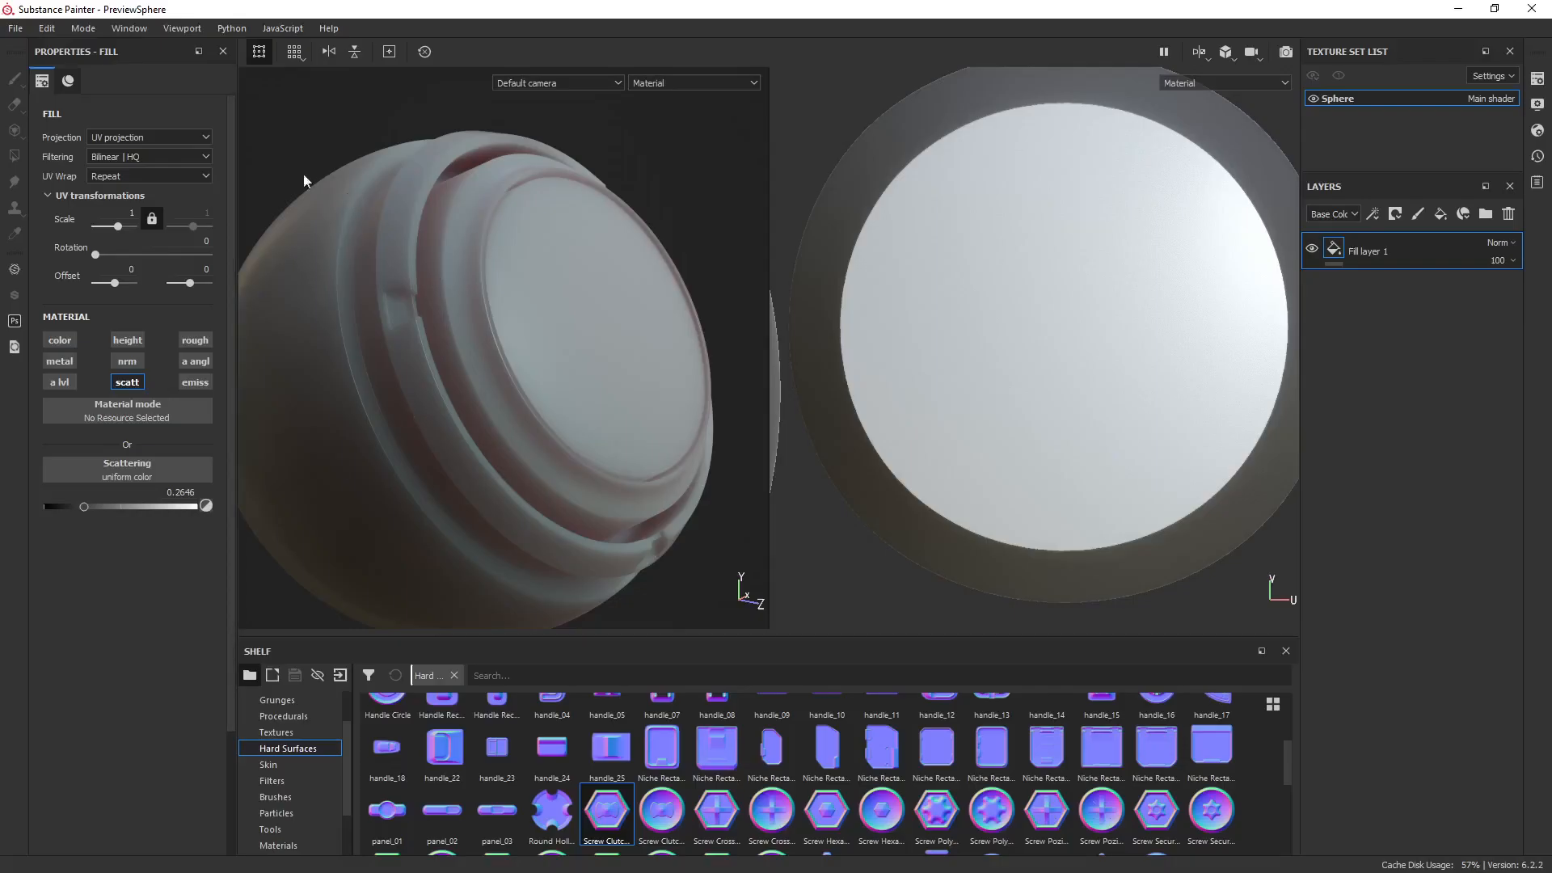
Switch to Substance Painter and show the texture export output templates, widening the dialog and its preset list.
left_click(14, 29)
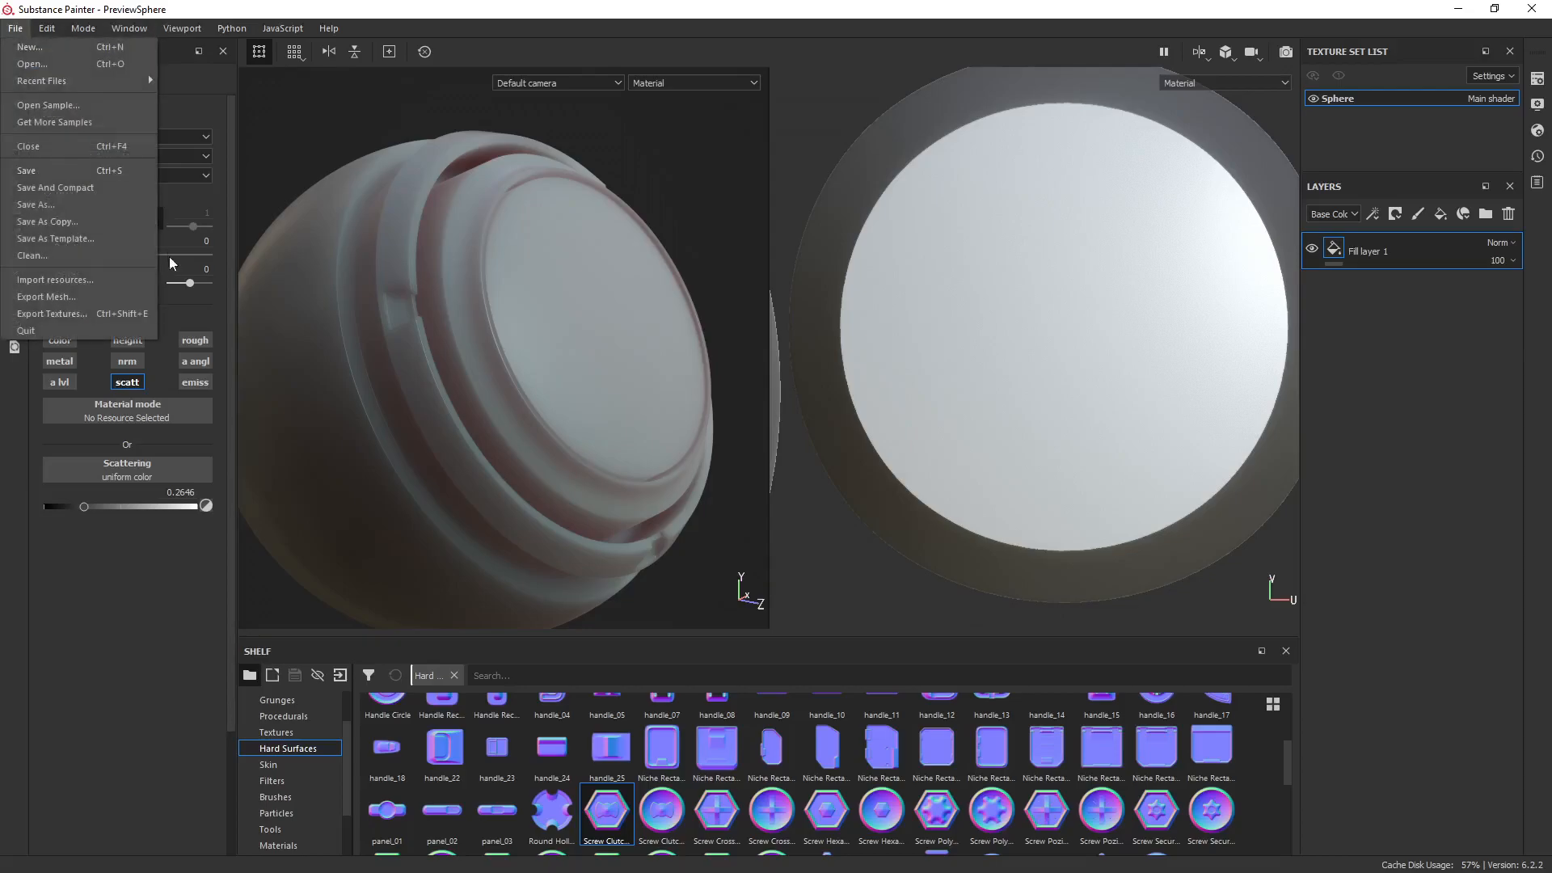
left_click(123, 314)
left_click(450, 171)
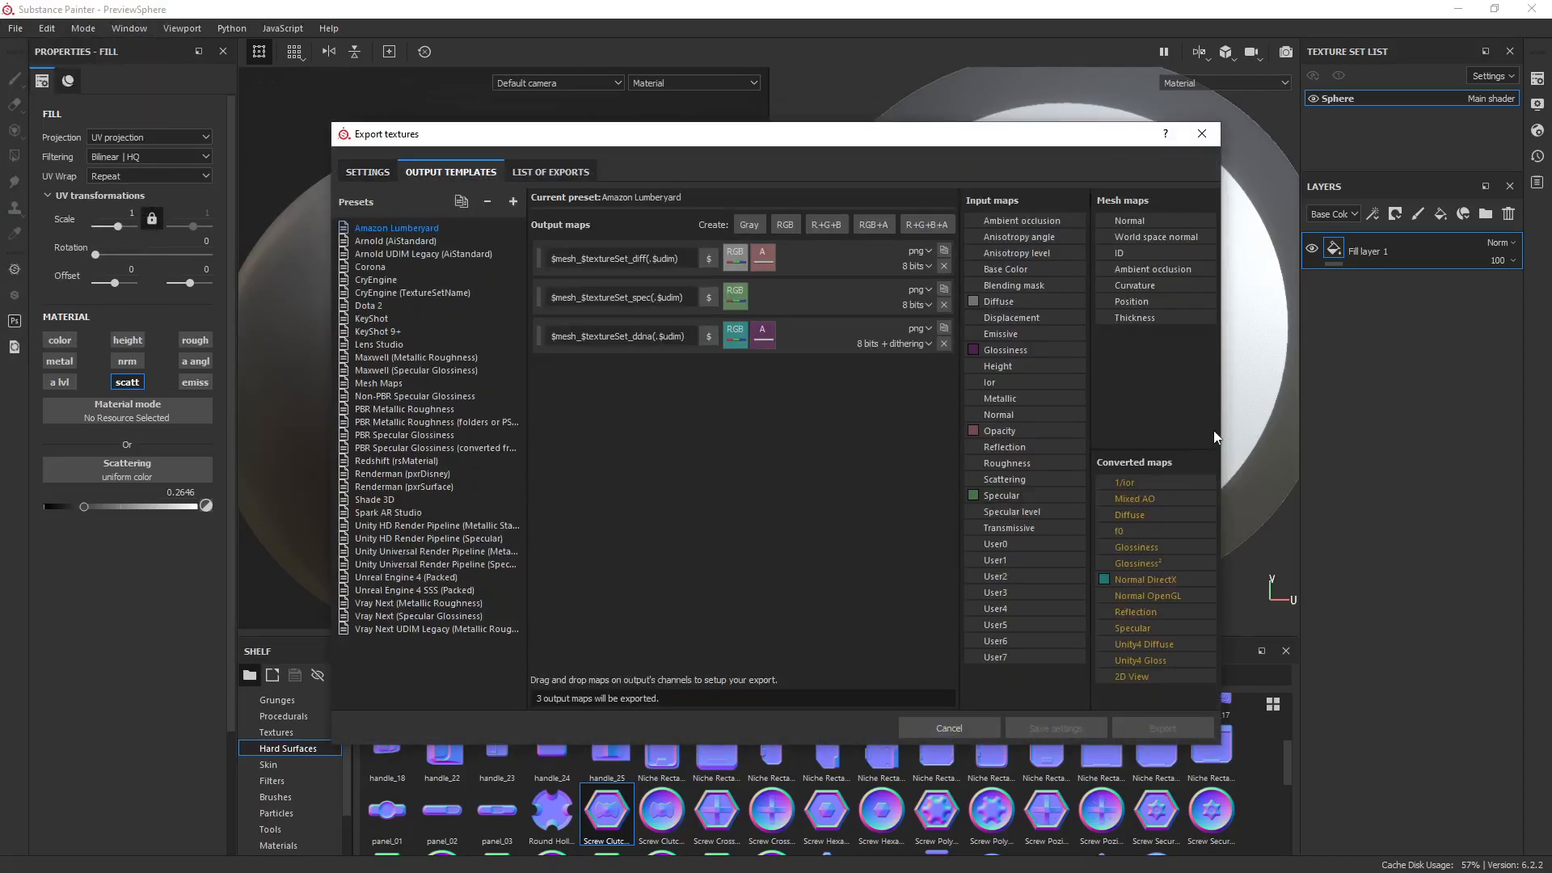
left_click_drag(1221, 432, 1421, 429)
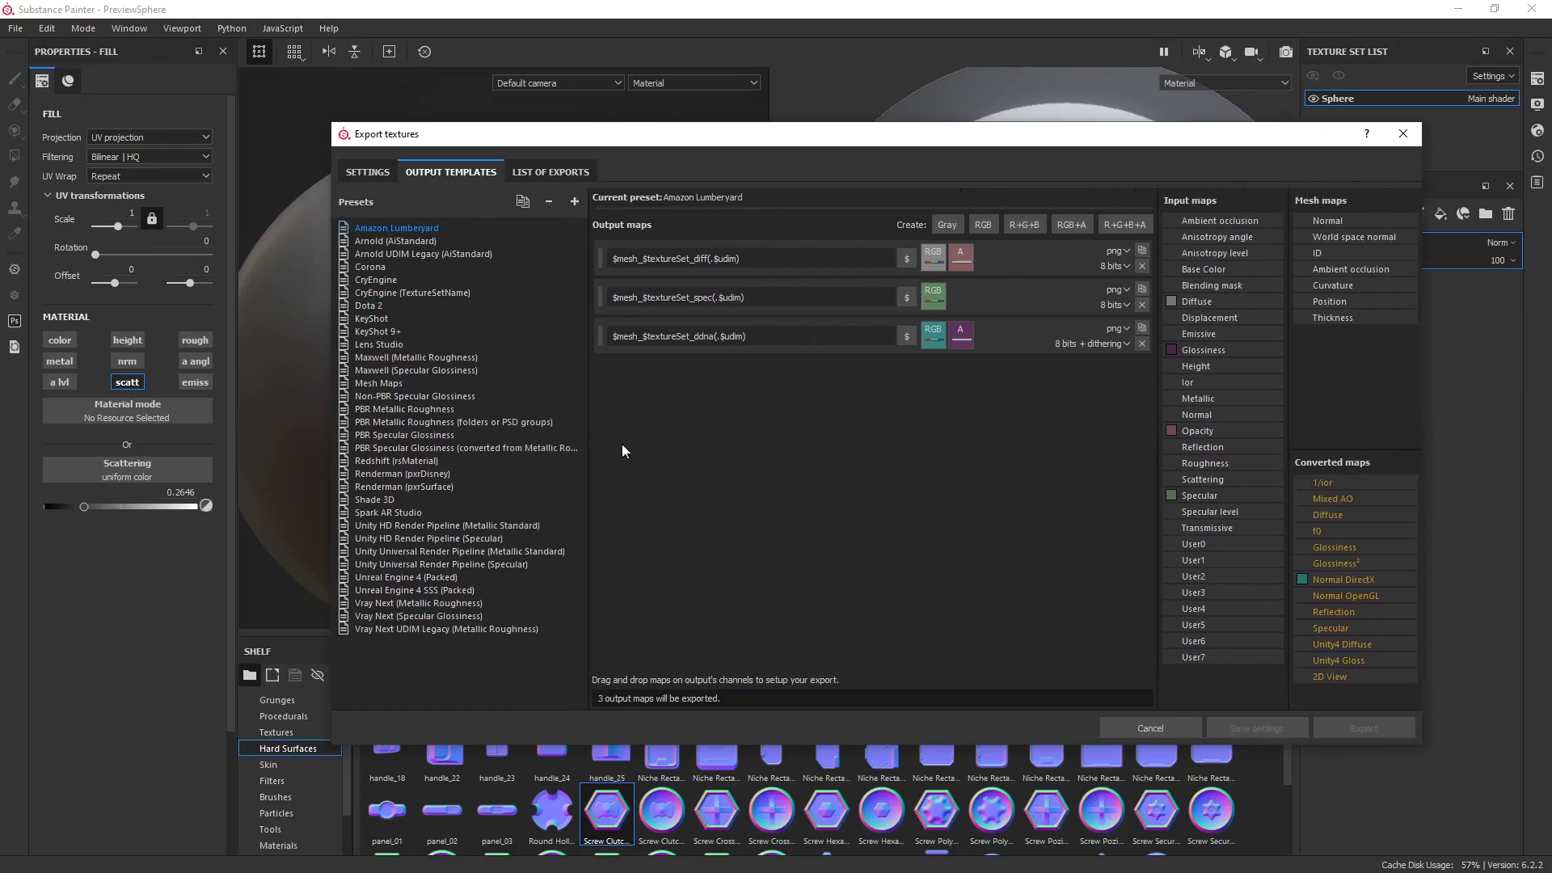
left_click_drag(589, 450, 638, 451)
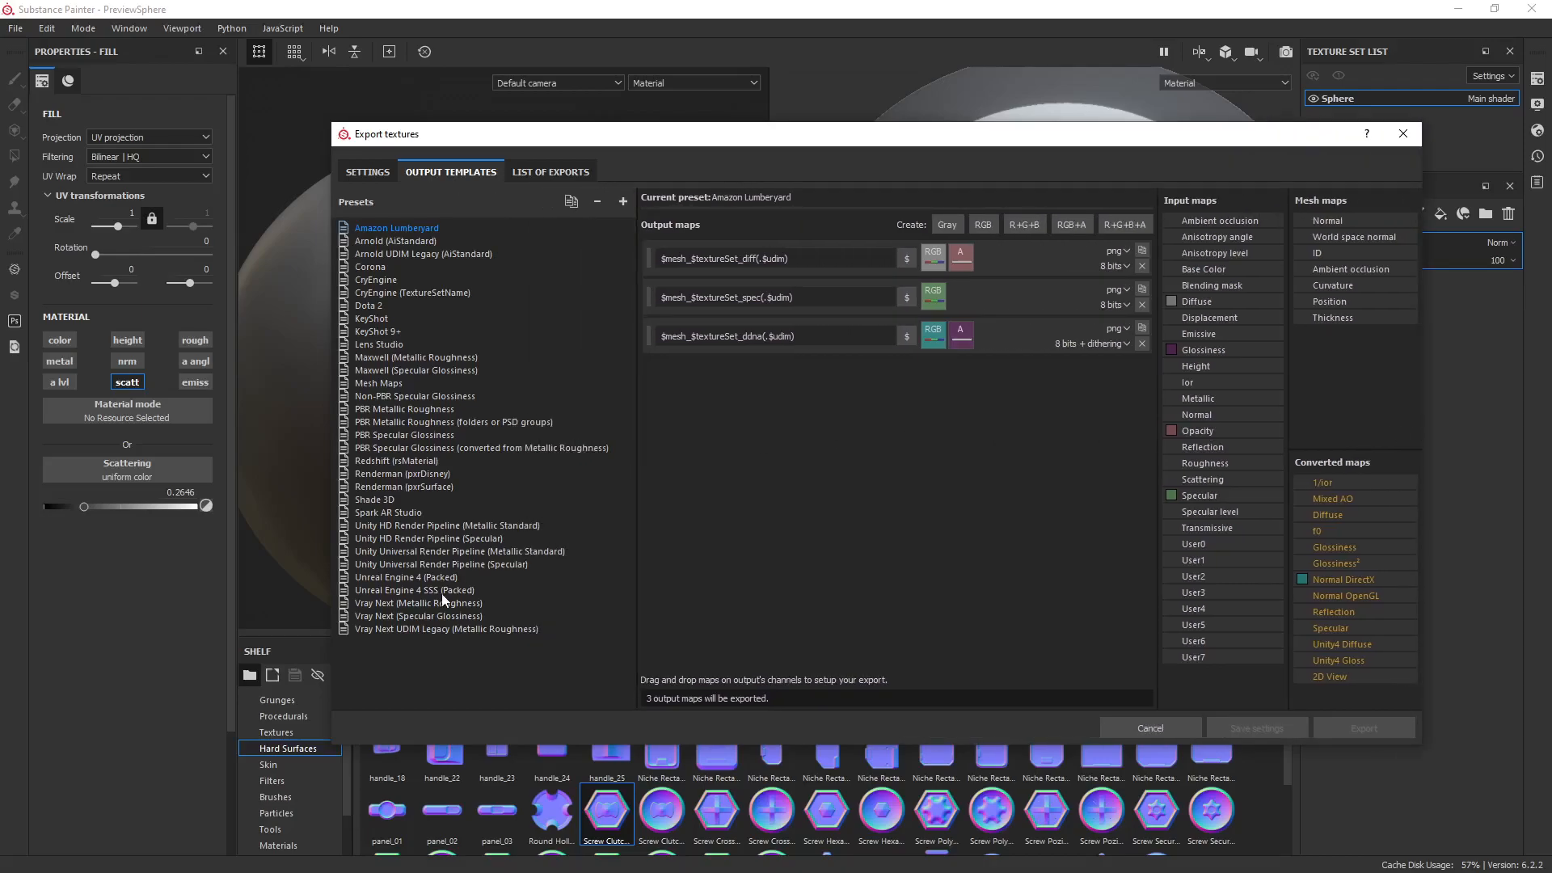
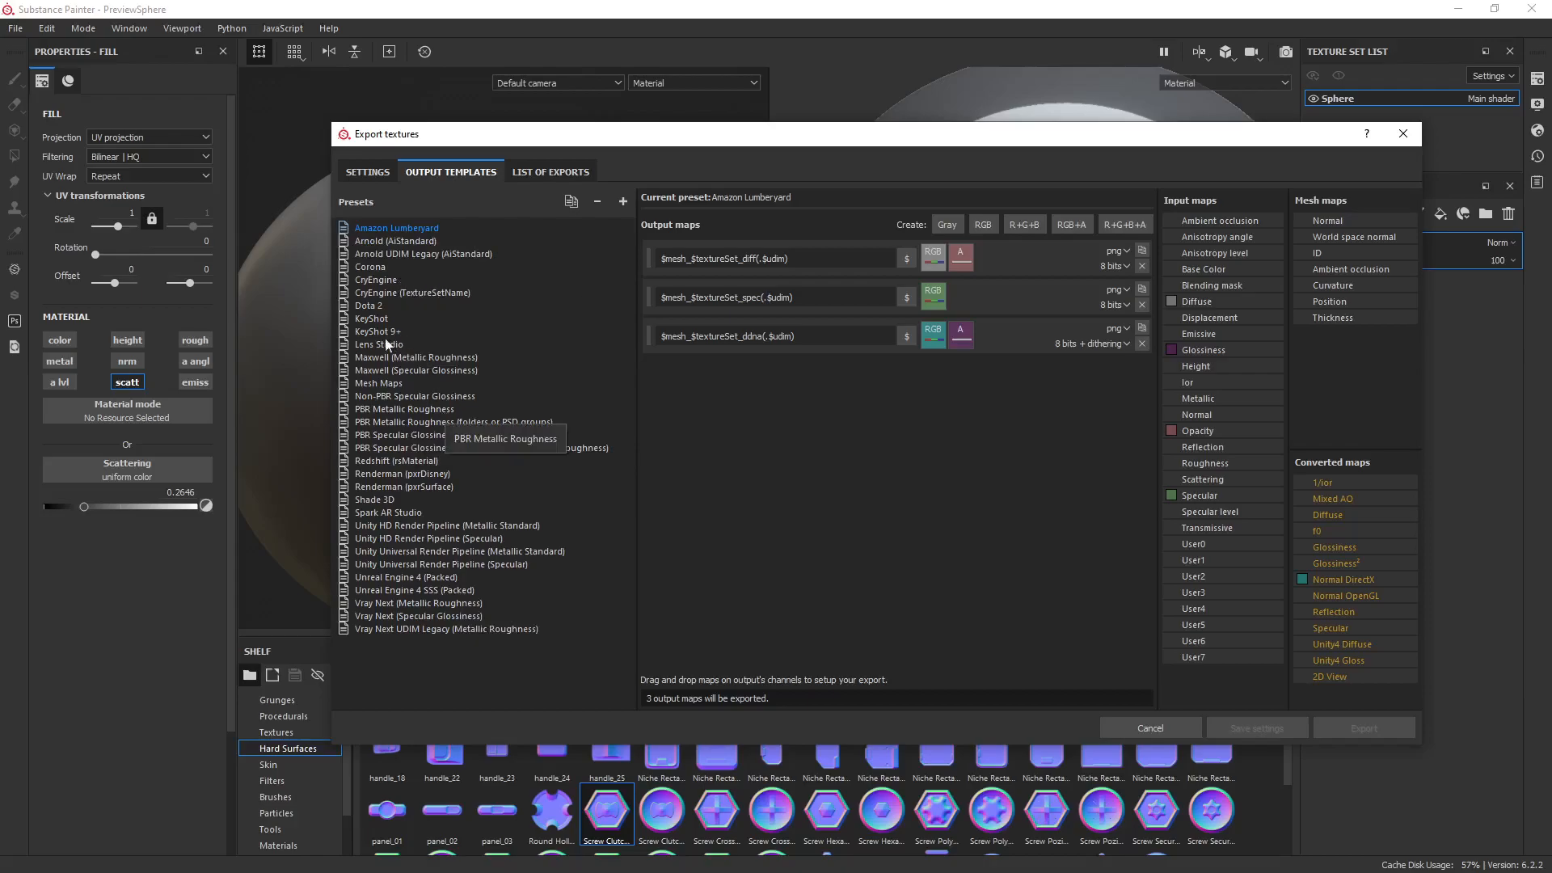
View the output maps of the CryEngine and CryEngine (TextureSetName) presets, then close the export dialog.
left_click(372, 280)
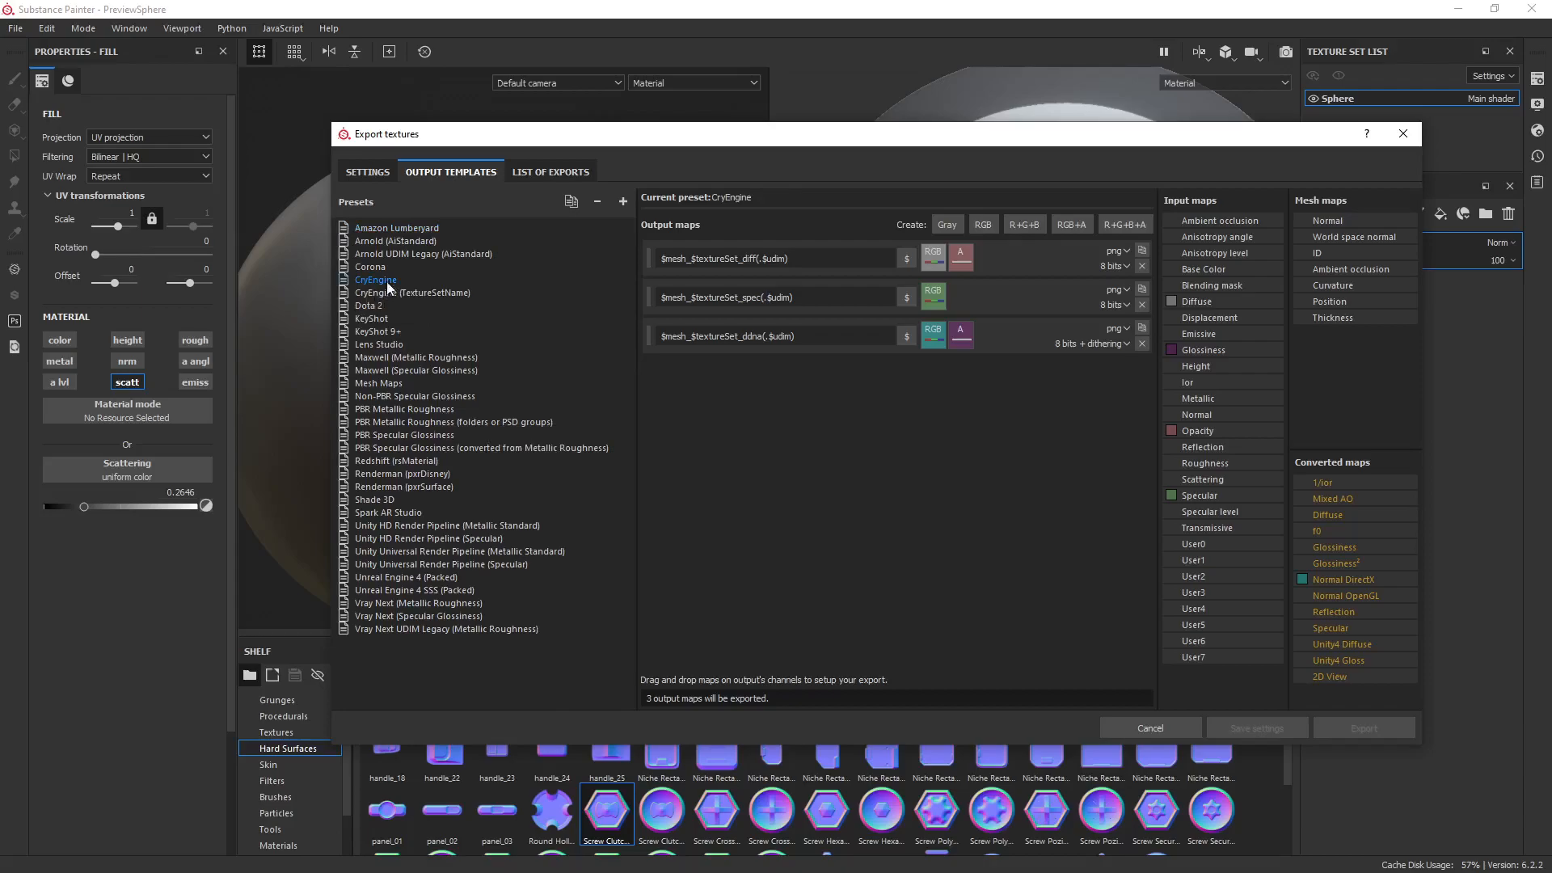
left_click(408, 292)
left_click(391, 279)
left_click(1404, 134)
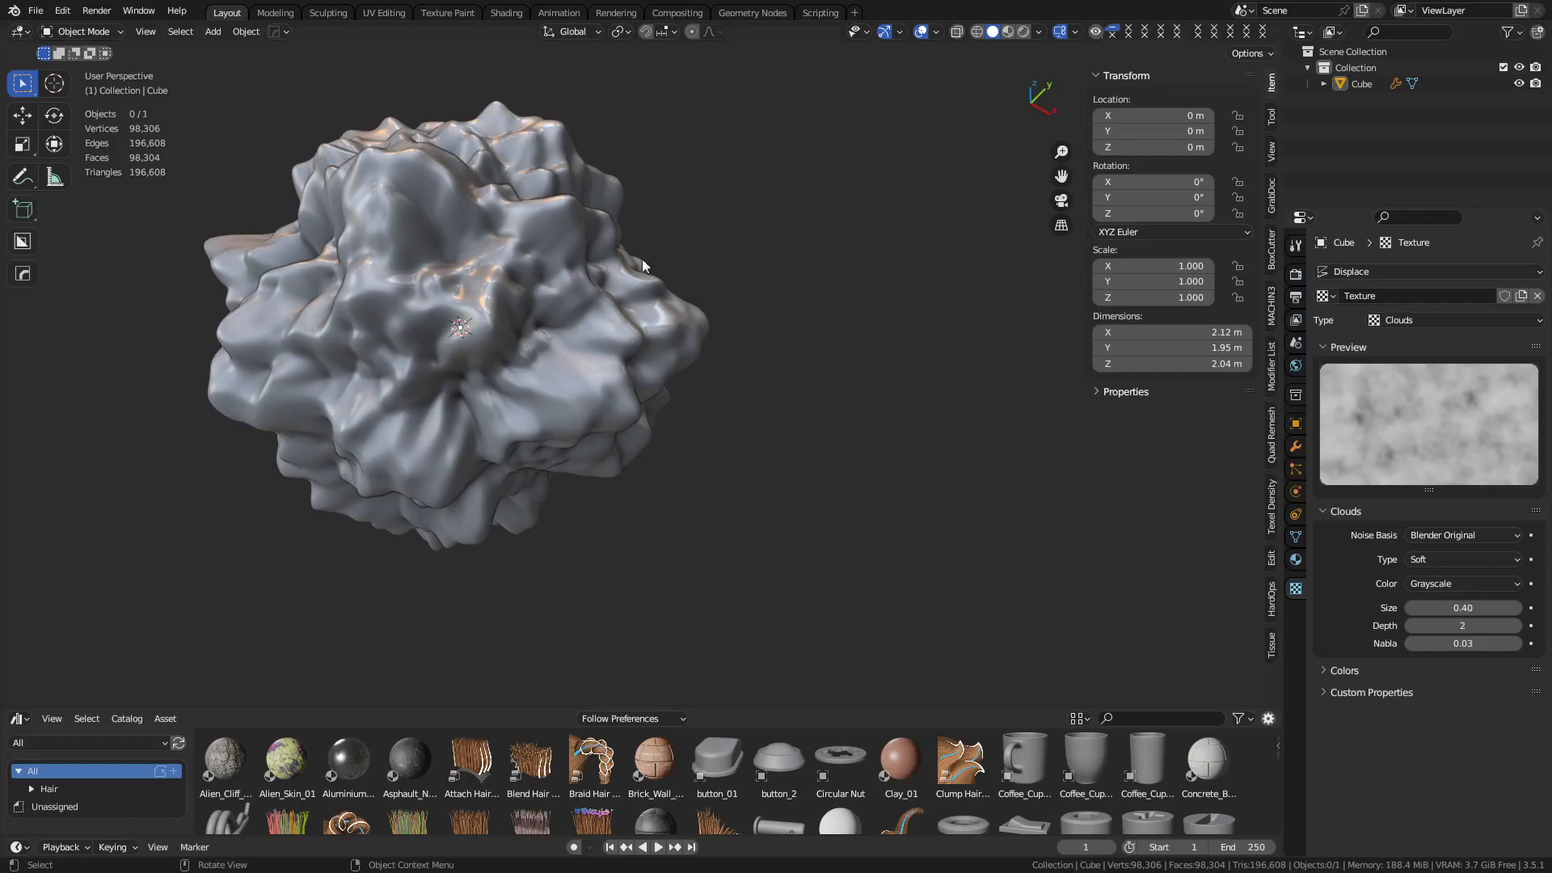
Switch to Blender's Shading workspace and create a new material for the cube.
left_click(494, 13)
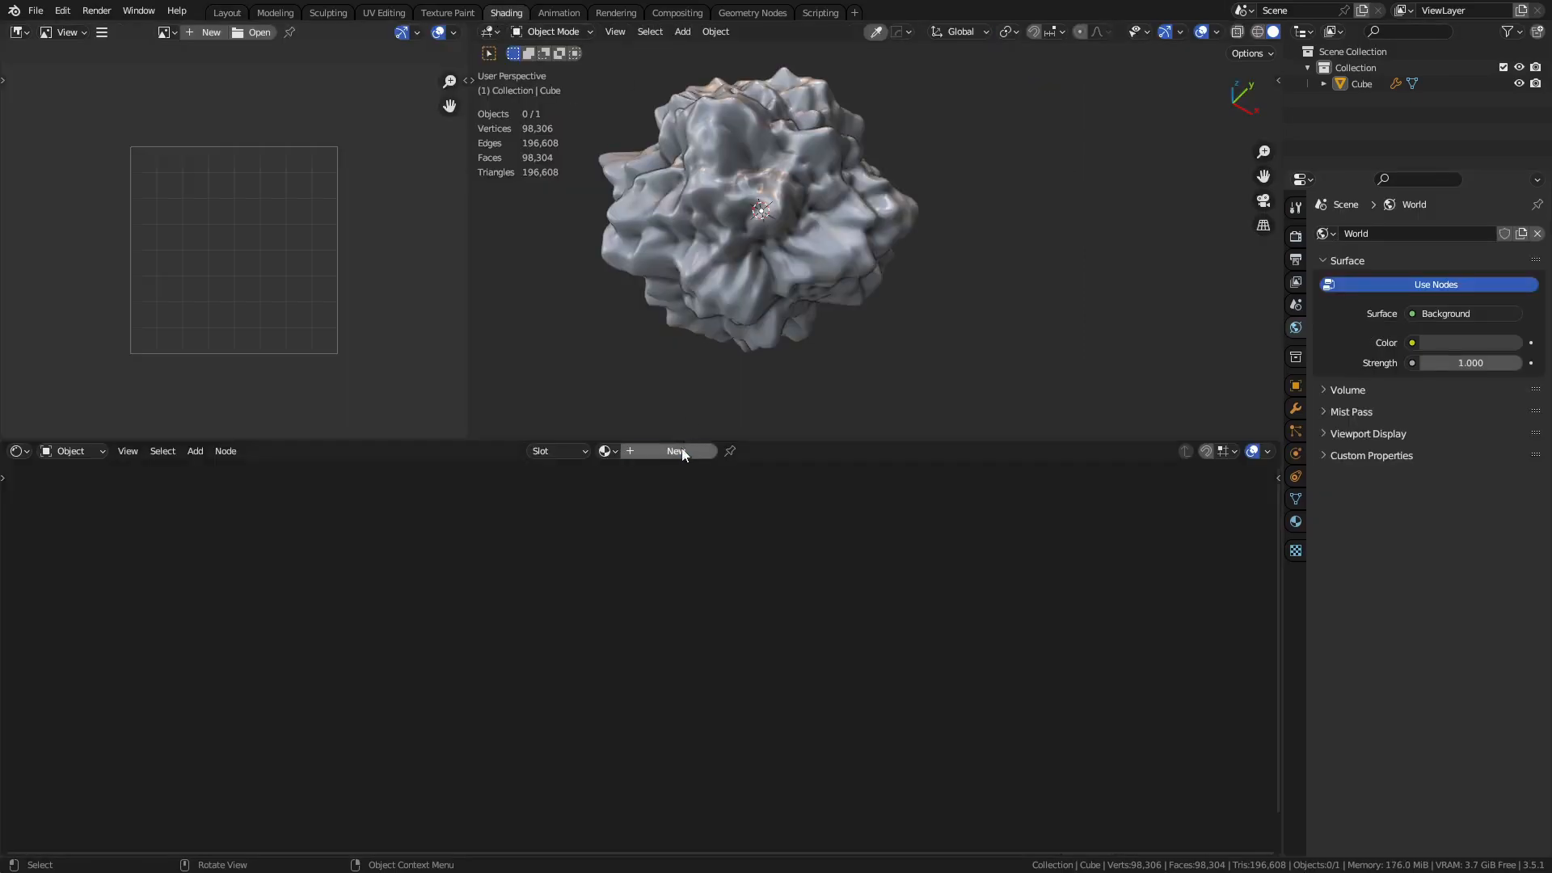
scroll(919, 639, "up", 5)
middle_click_drag(638, 558, 618, 609)
middle_click_drag(621, 697, 637, 587)
scroll(653, 699, "up", 1)
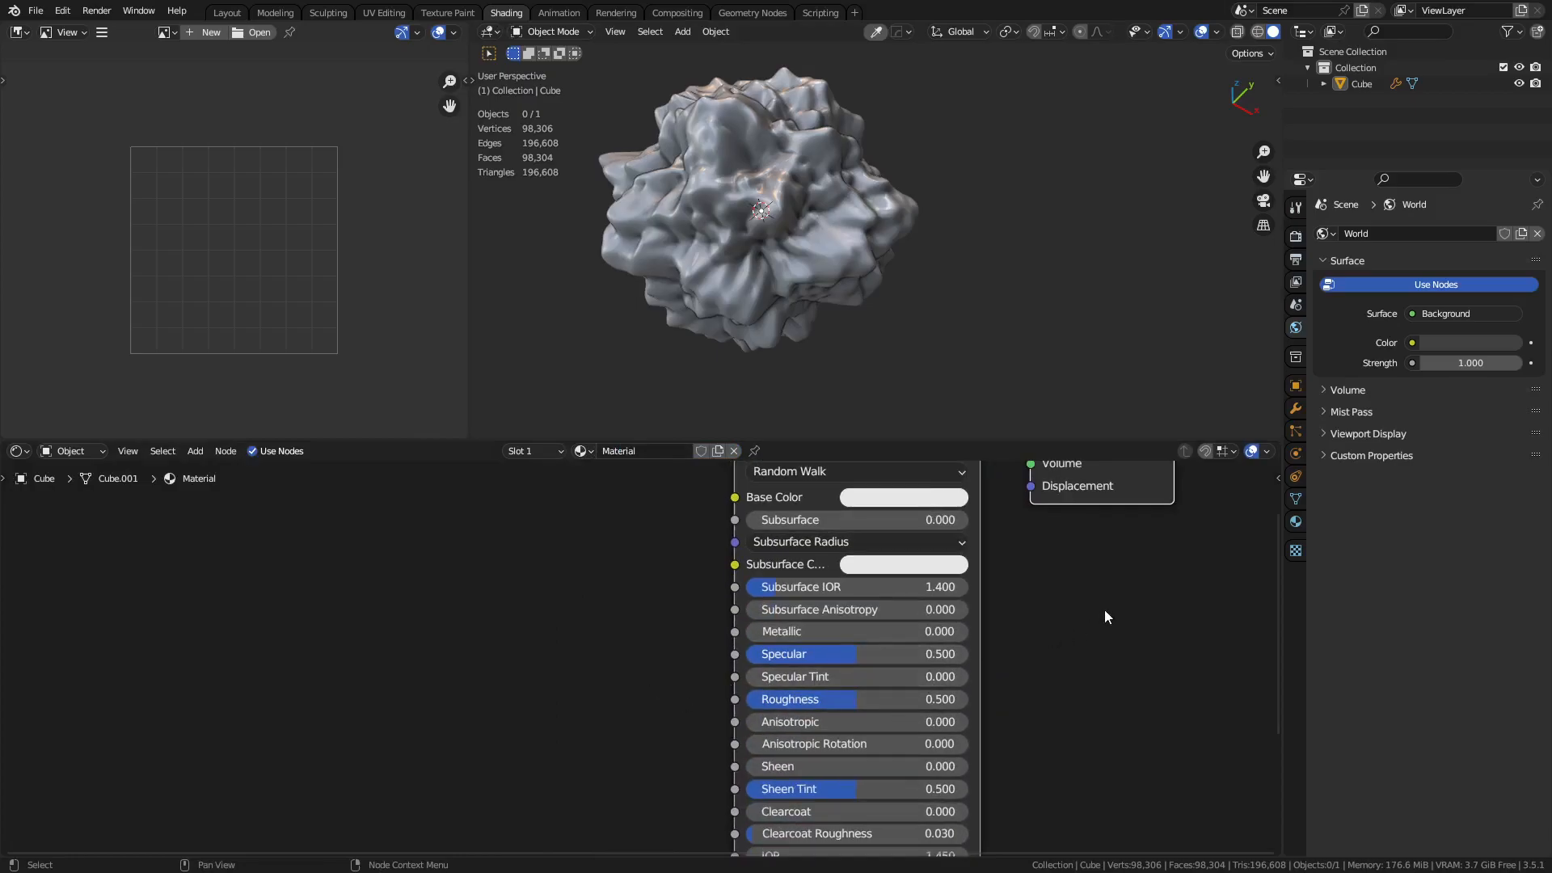
middle_click_drag(1104, 610, 1109, 639)
scroll(1052, 613, "down", 2)
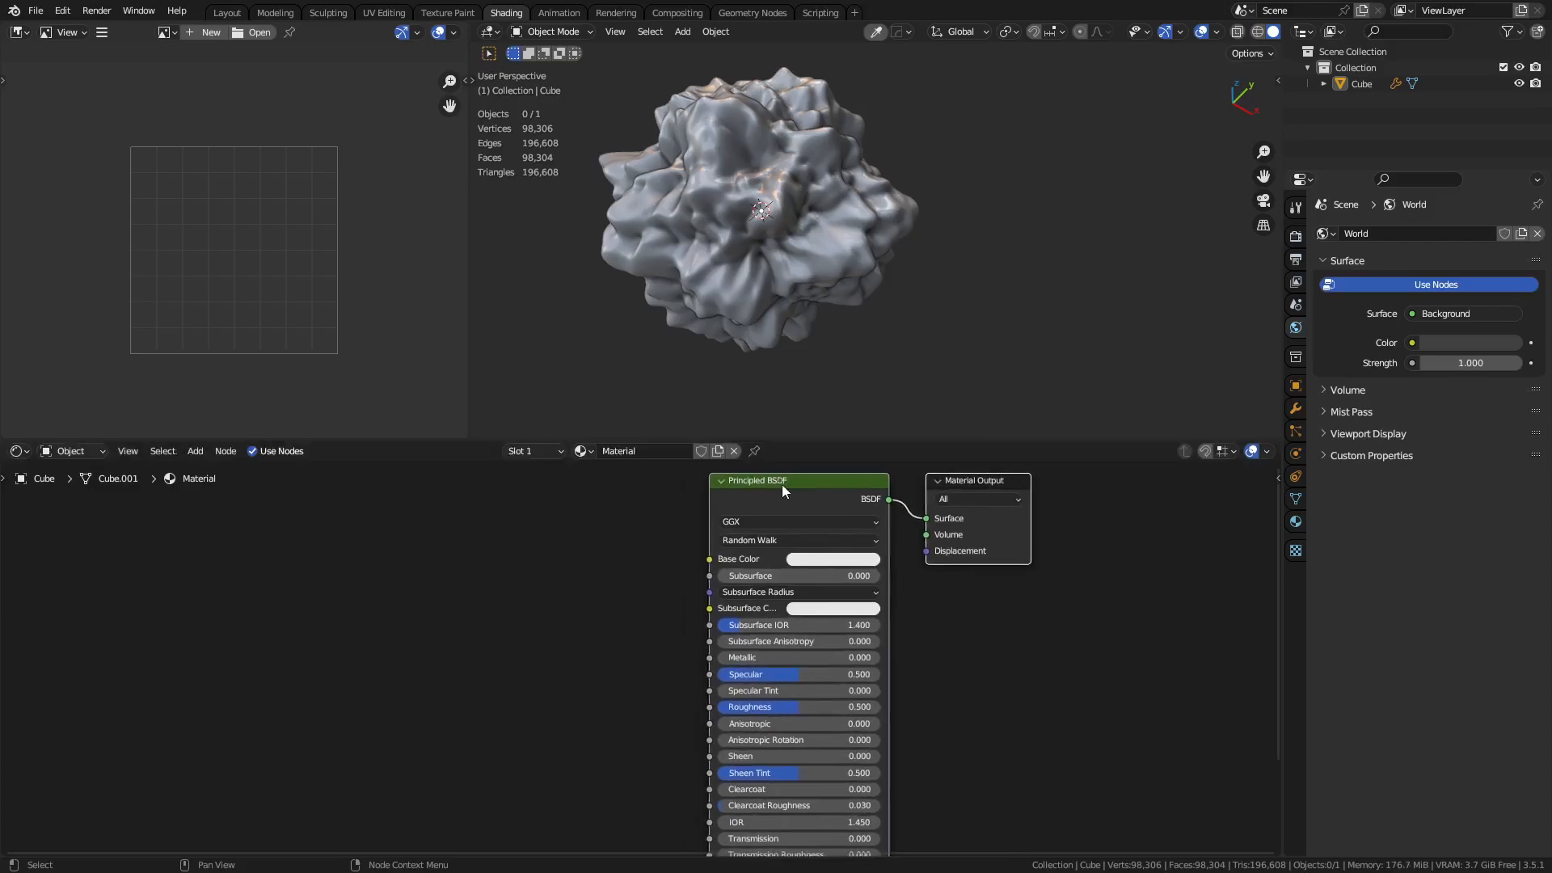
Move the Principled BSDF node away from the Material Output node and select the cube.
left_click_drag(820, 484, 725, 506)
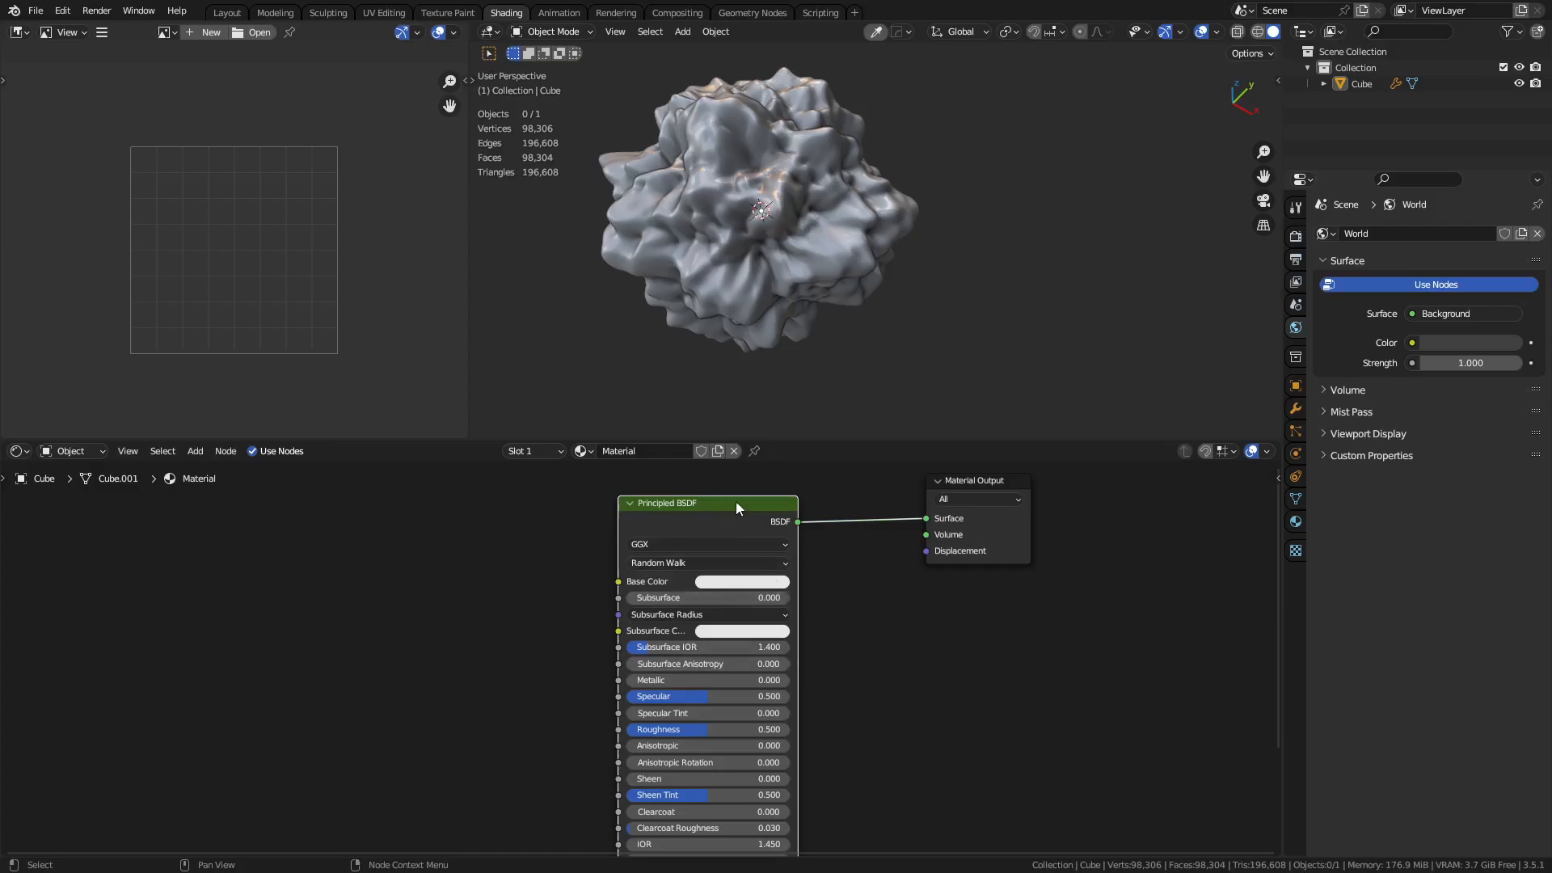
left_click_drag(736, 506, 728, 500)
middle_click_drag(877, 648, 880, 613)
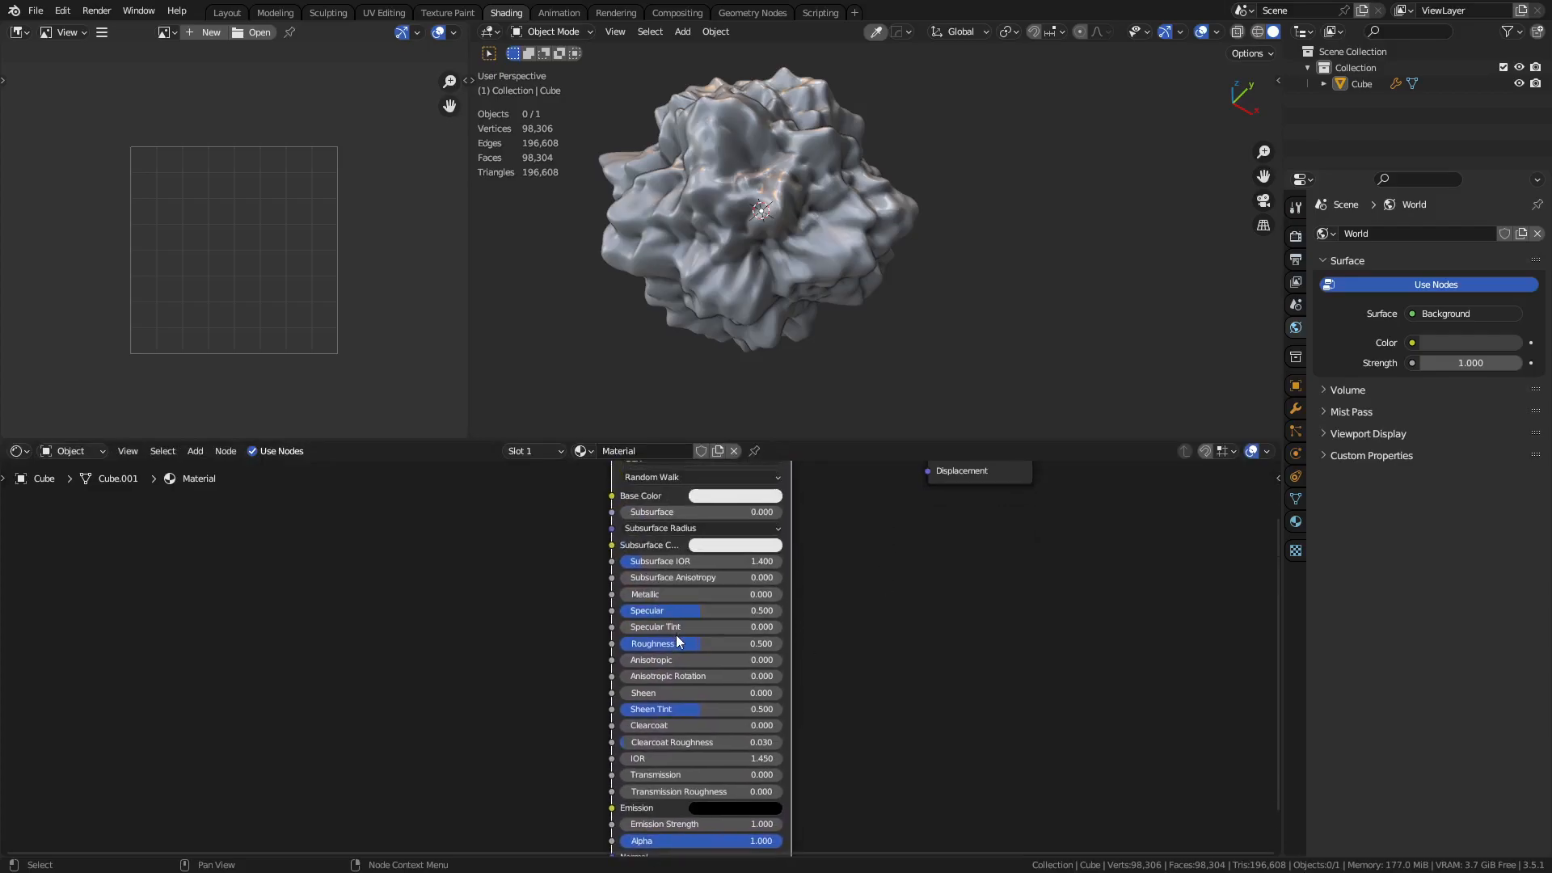
middle_click_drag(890, 578, 859, 678)
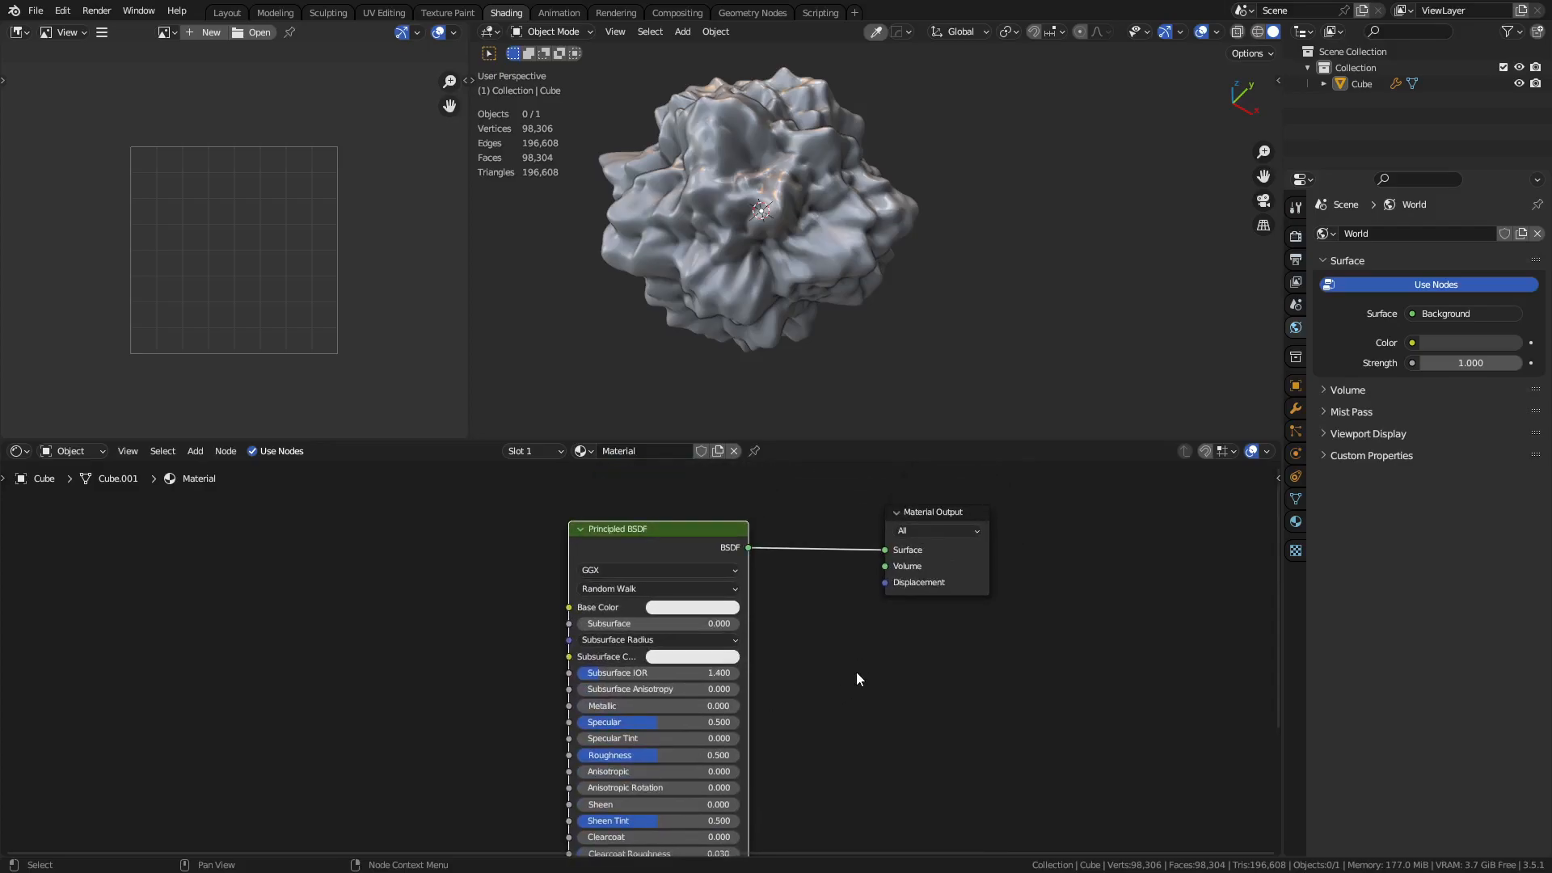
left_click(820, 255)
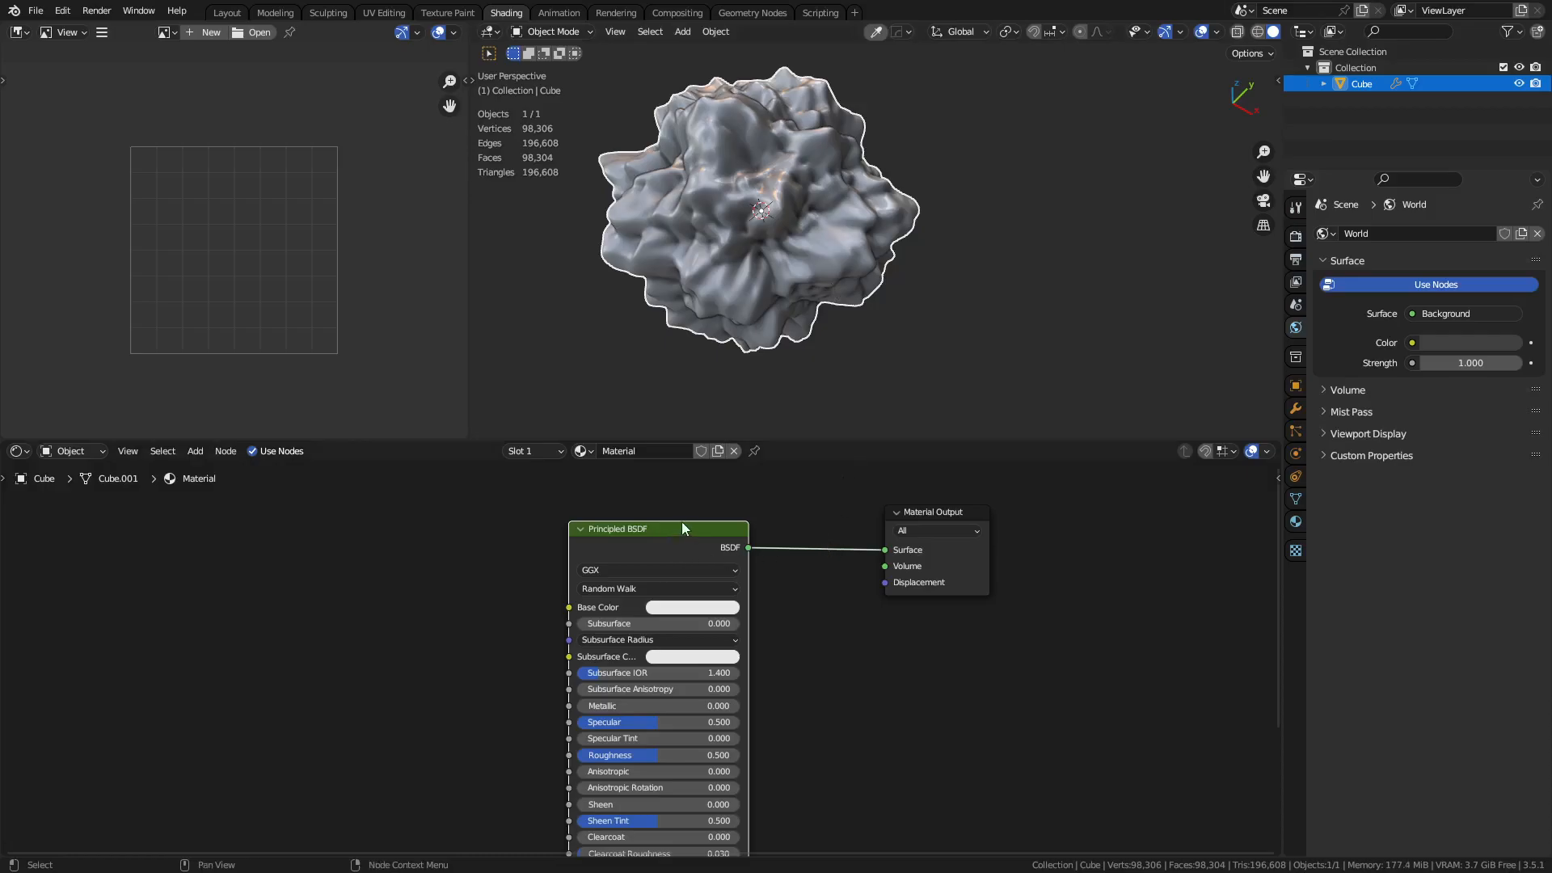
left_click_drag(660, 532, 643, 541)
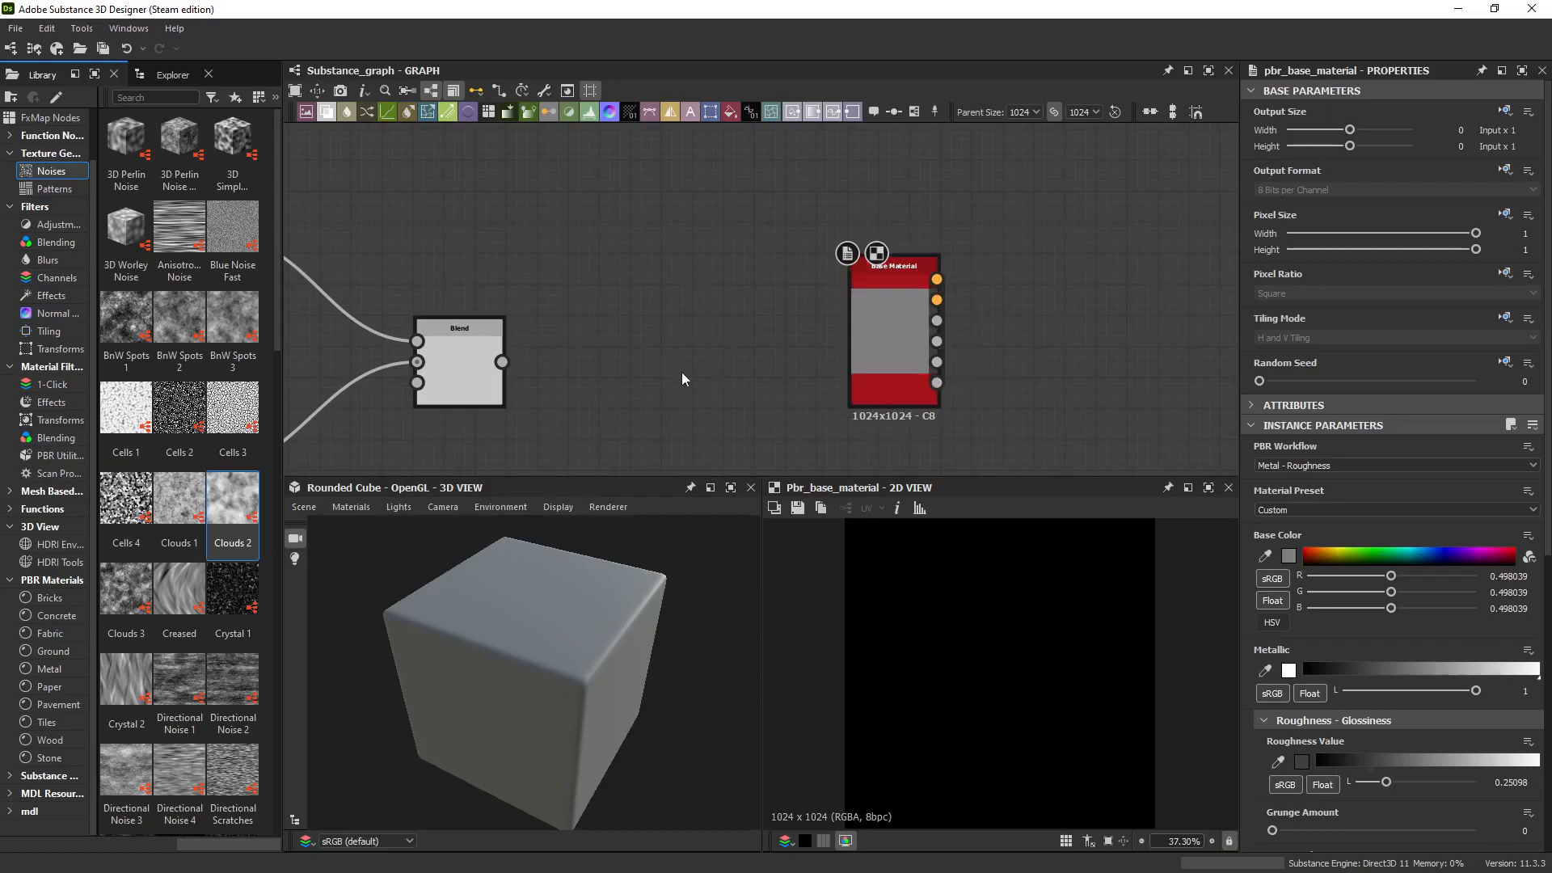
Switch to Substance Painter, try the Brass Pure material on the preview sphere and undo it.
scroll(681, 377, "down", 3)
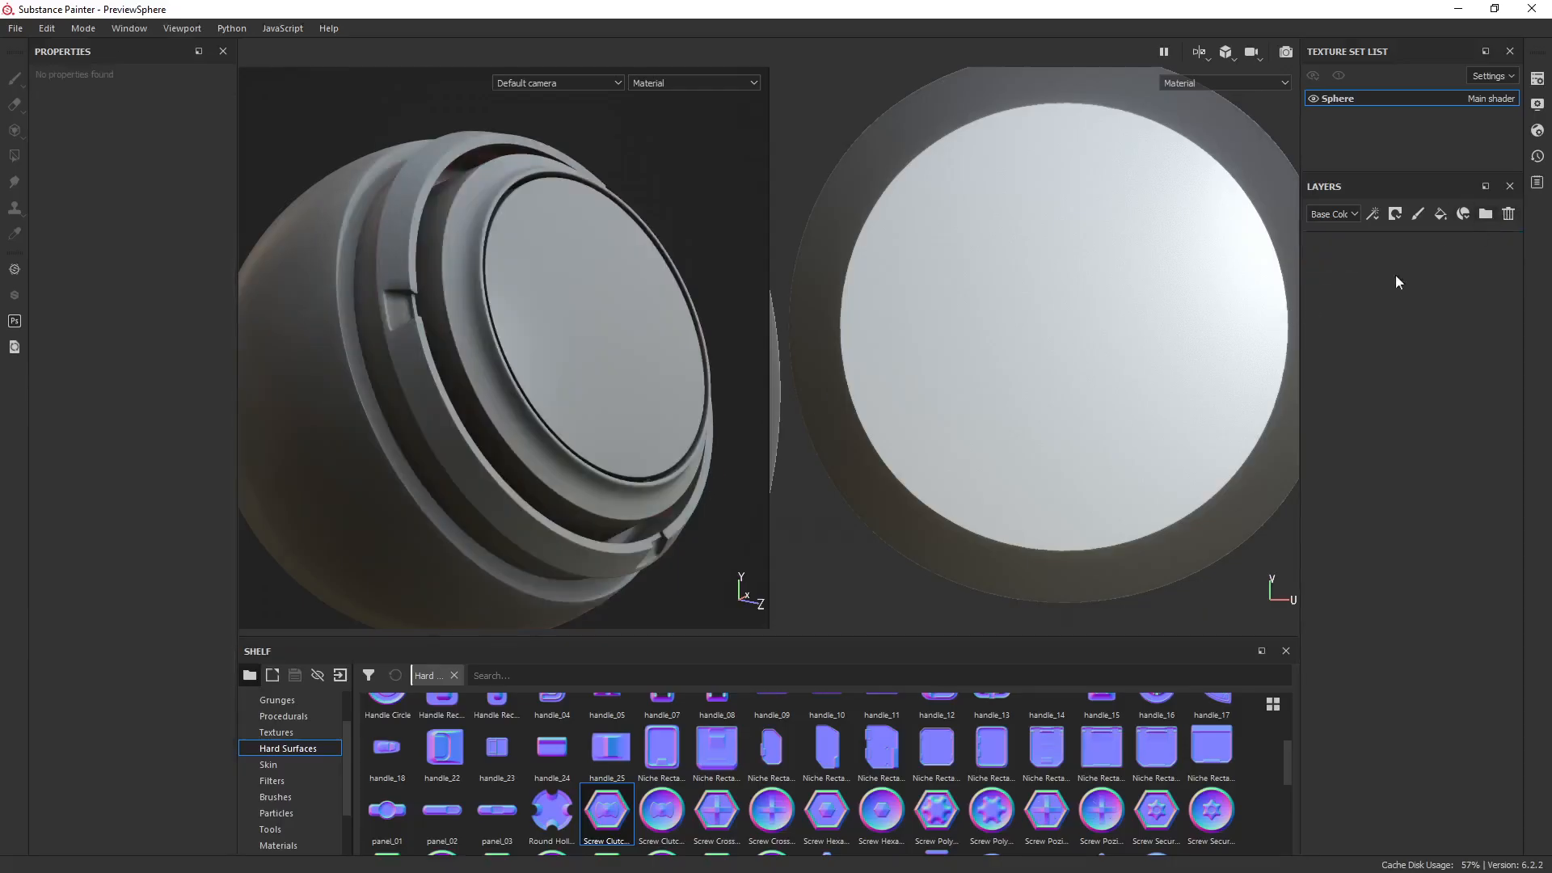
scroll(301, 797, "down", 2)
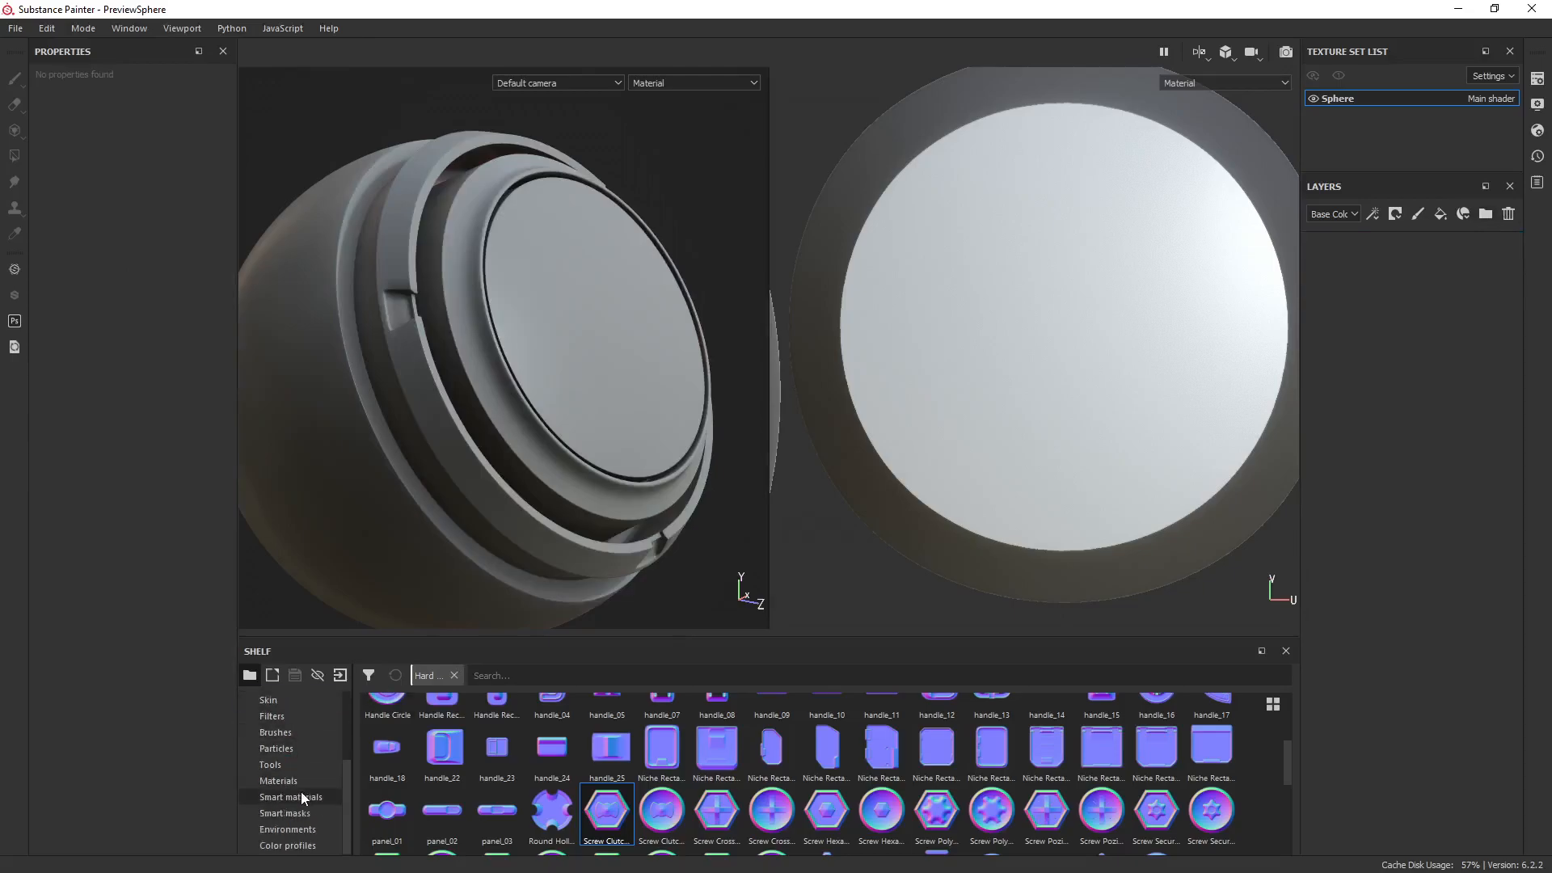
left_click(283, 781)
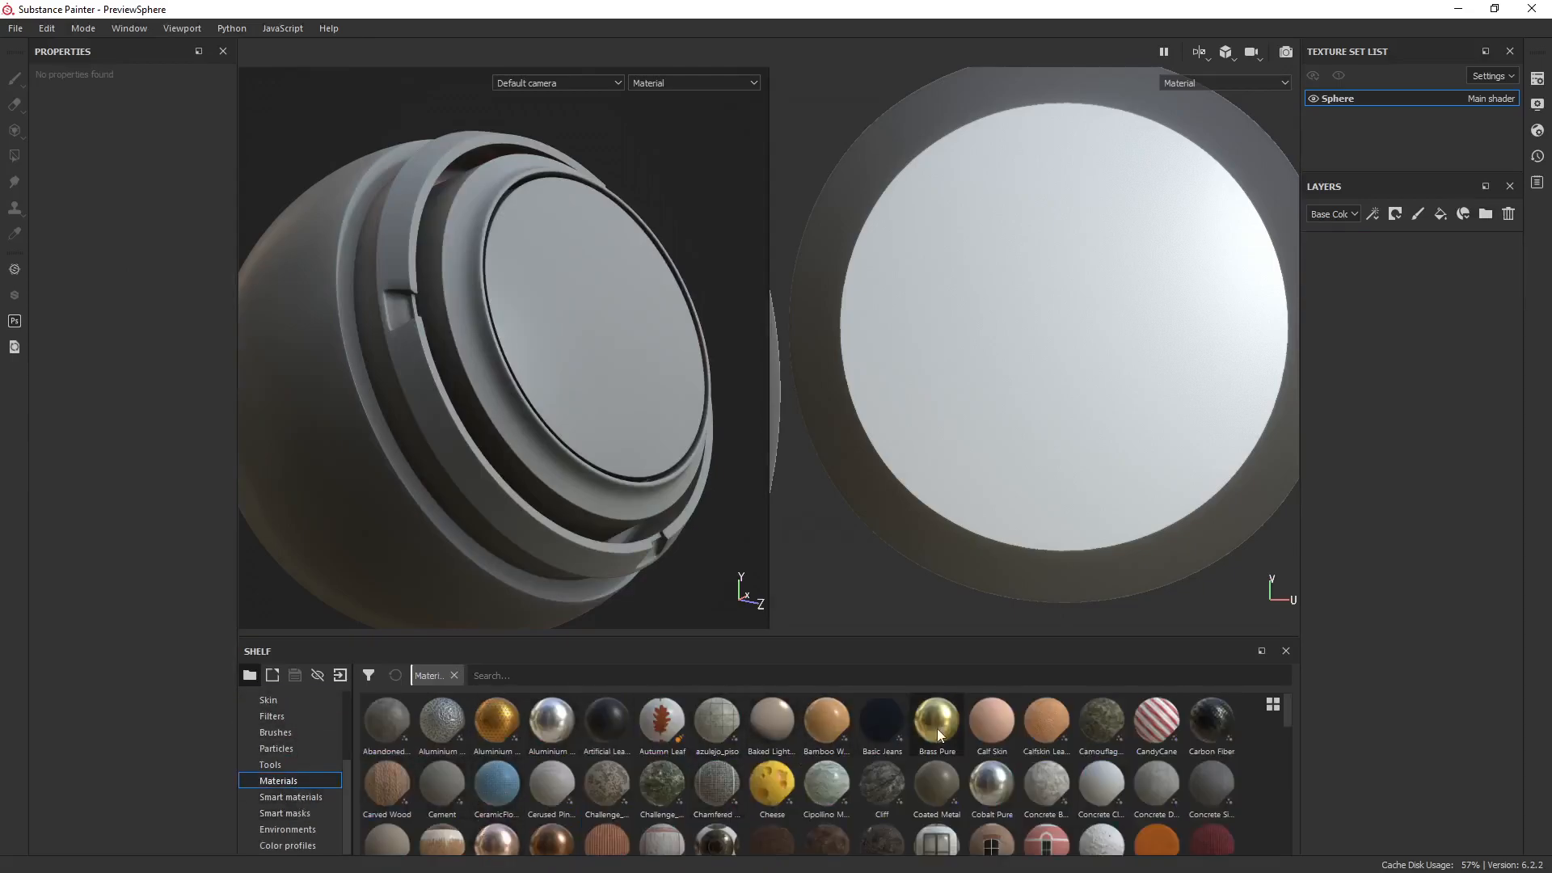
left_click_drag(935, 726, 474, 388)
scroll(478, 470, "down", 4)
middle_click_drag(472, 477, 593, 454, "alt")
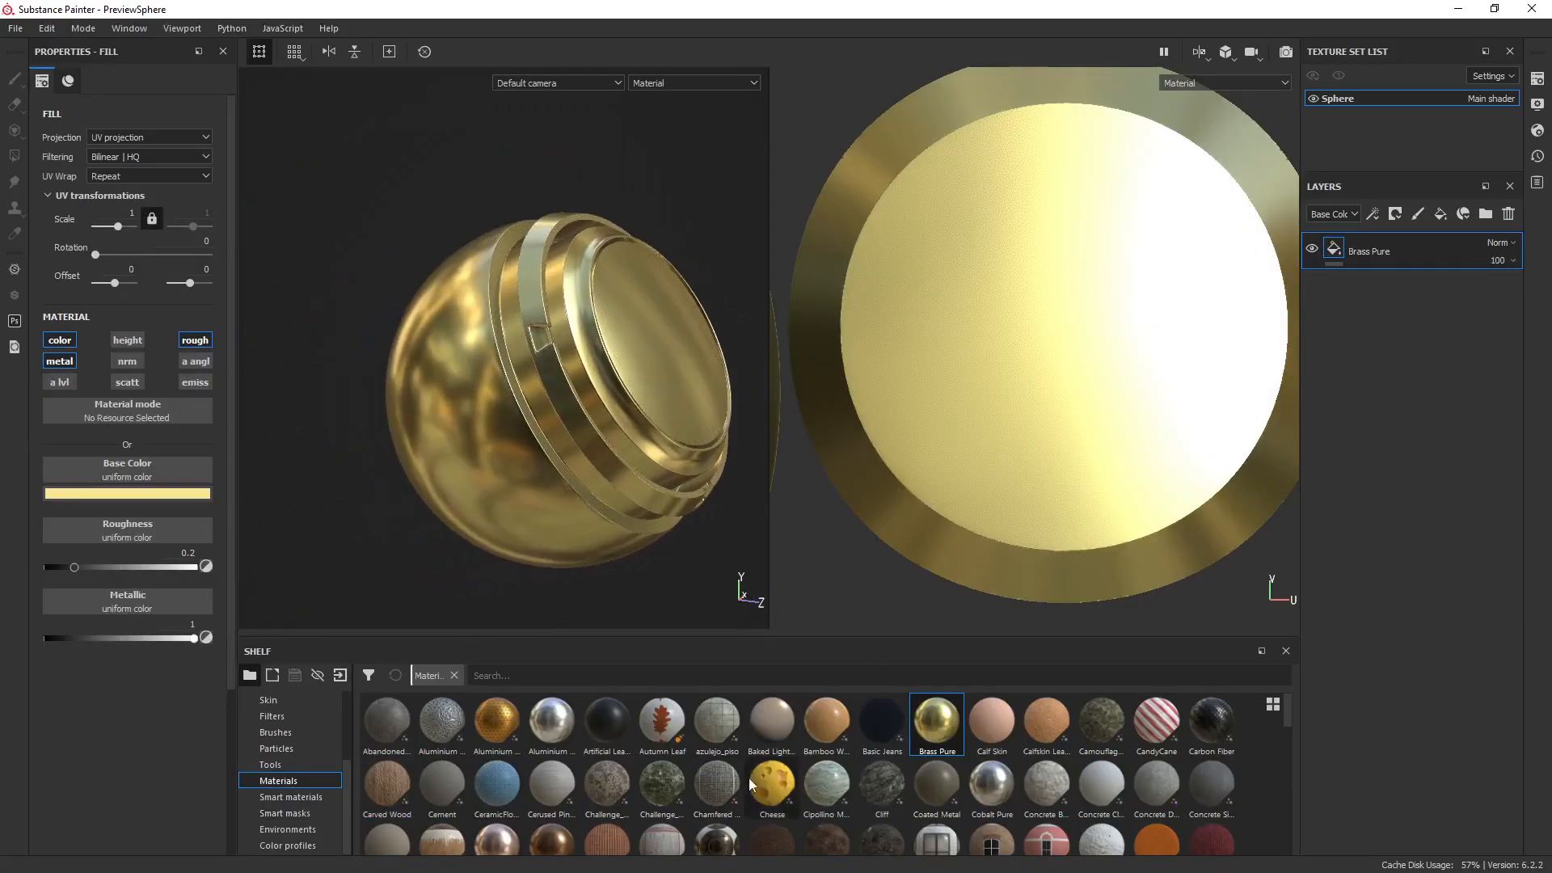
key("ctrl+z")
Apply the Steel Painted Worn smart material to the preview sphere and inspect it from another angle.
scroll(702, 800, "down", 9)
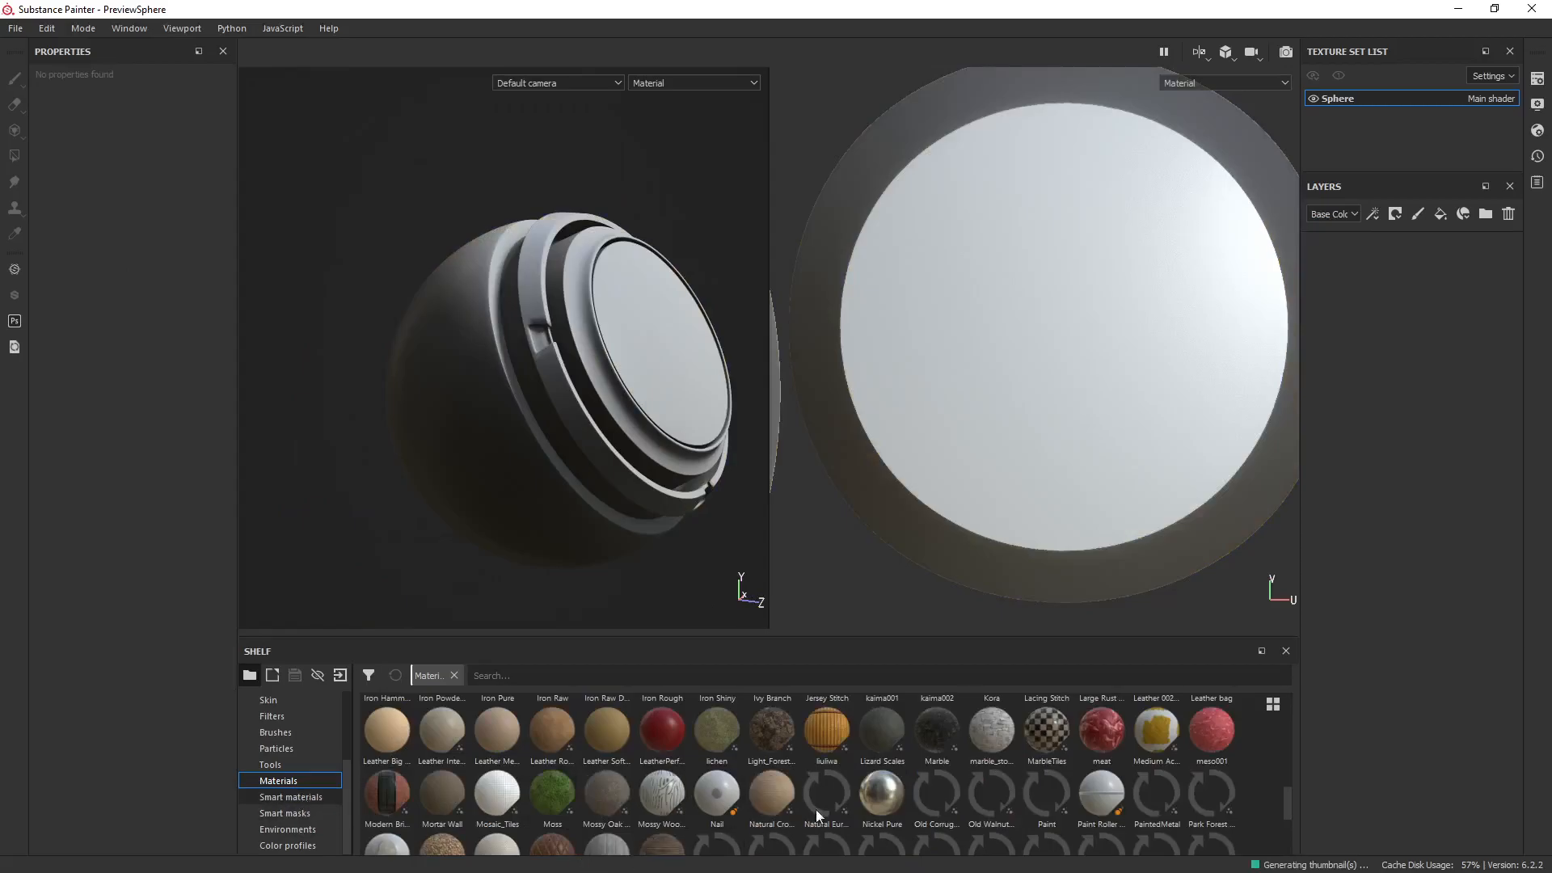
scroll(924, 792, "down", 3)
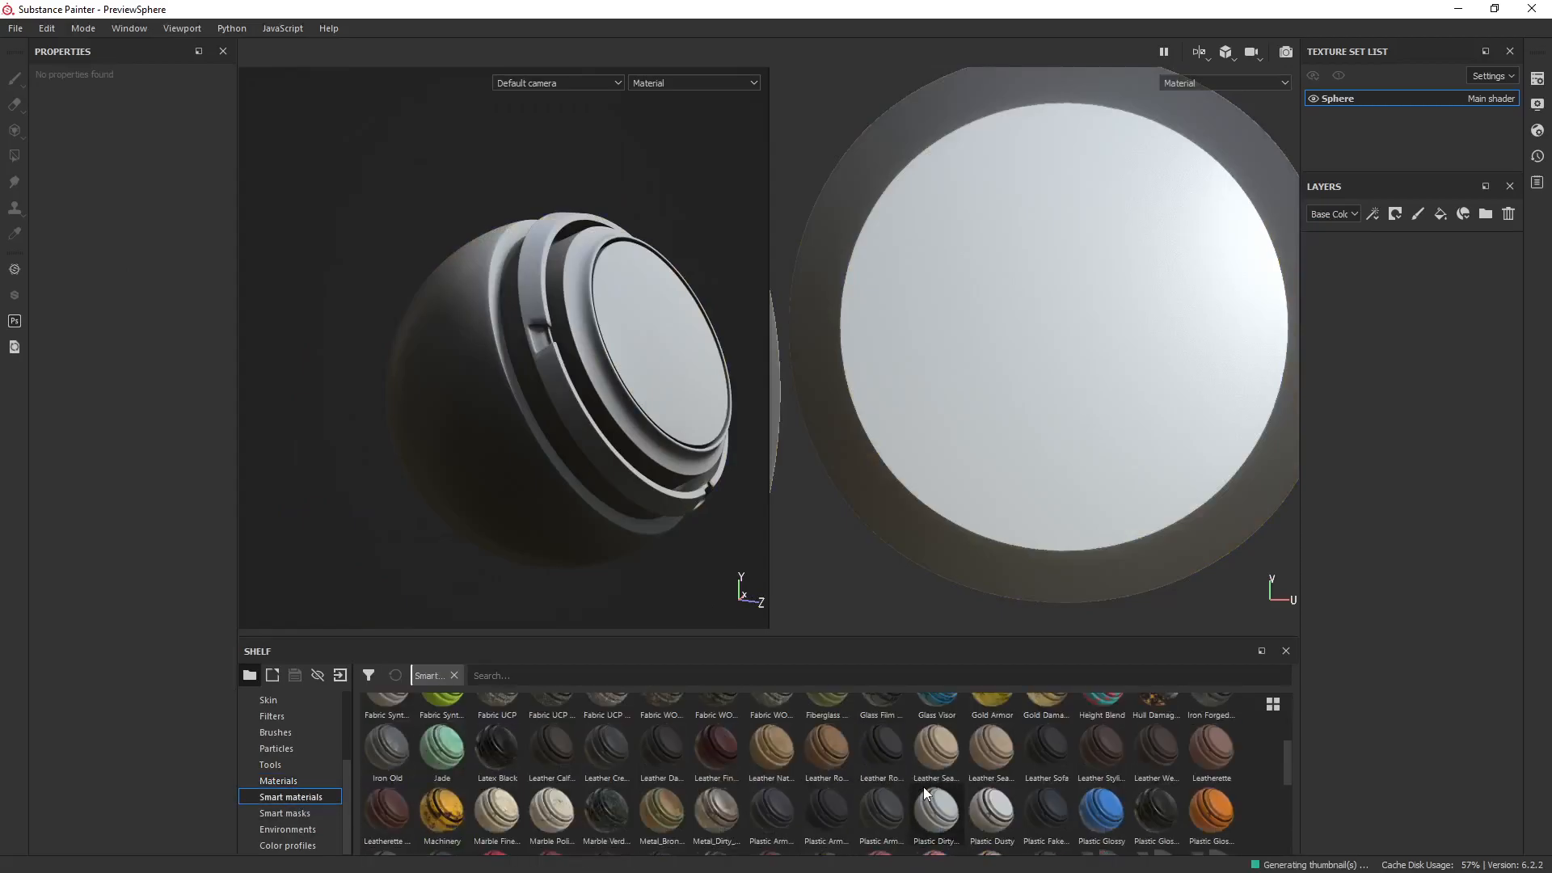
scroll(880, 799, "down", 5)
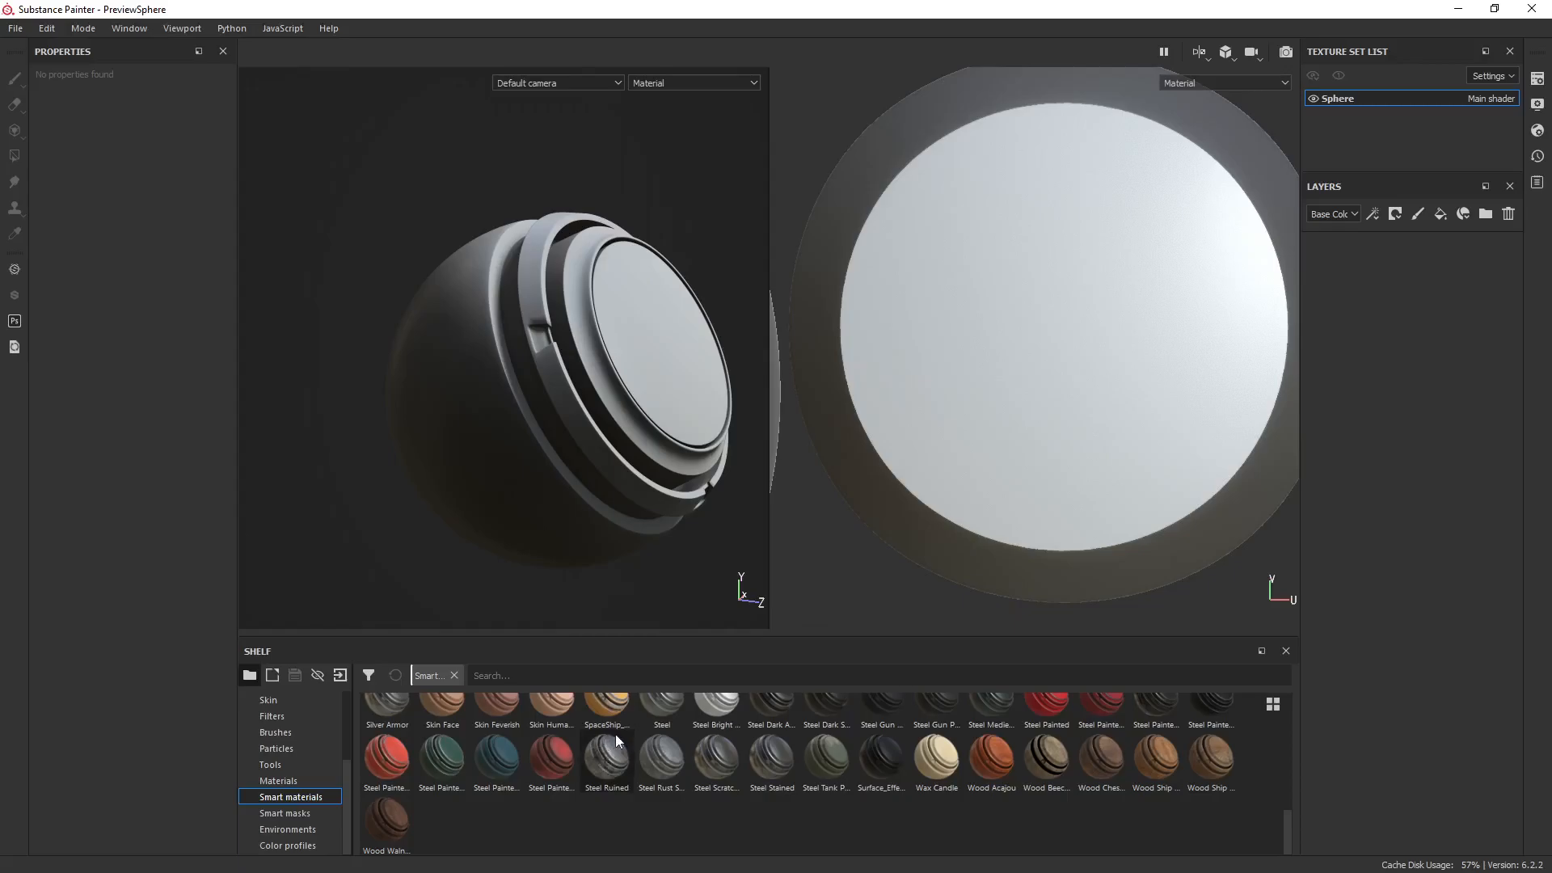
mouse_move(553, 759)
left_mouse_down()
mouse_move(575, 445)
mouse_move(611, 447)
left_mouse_up()
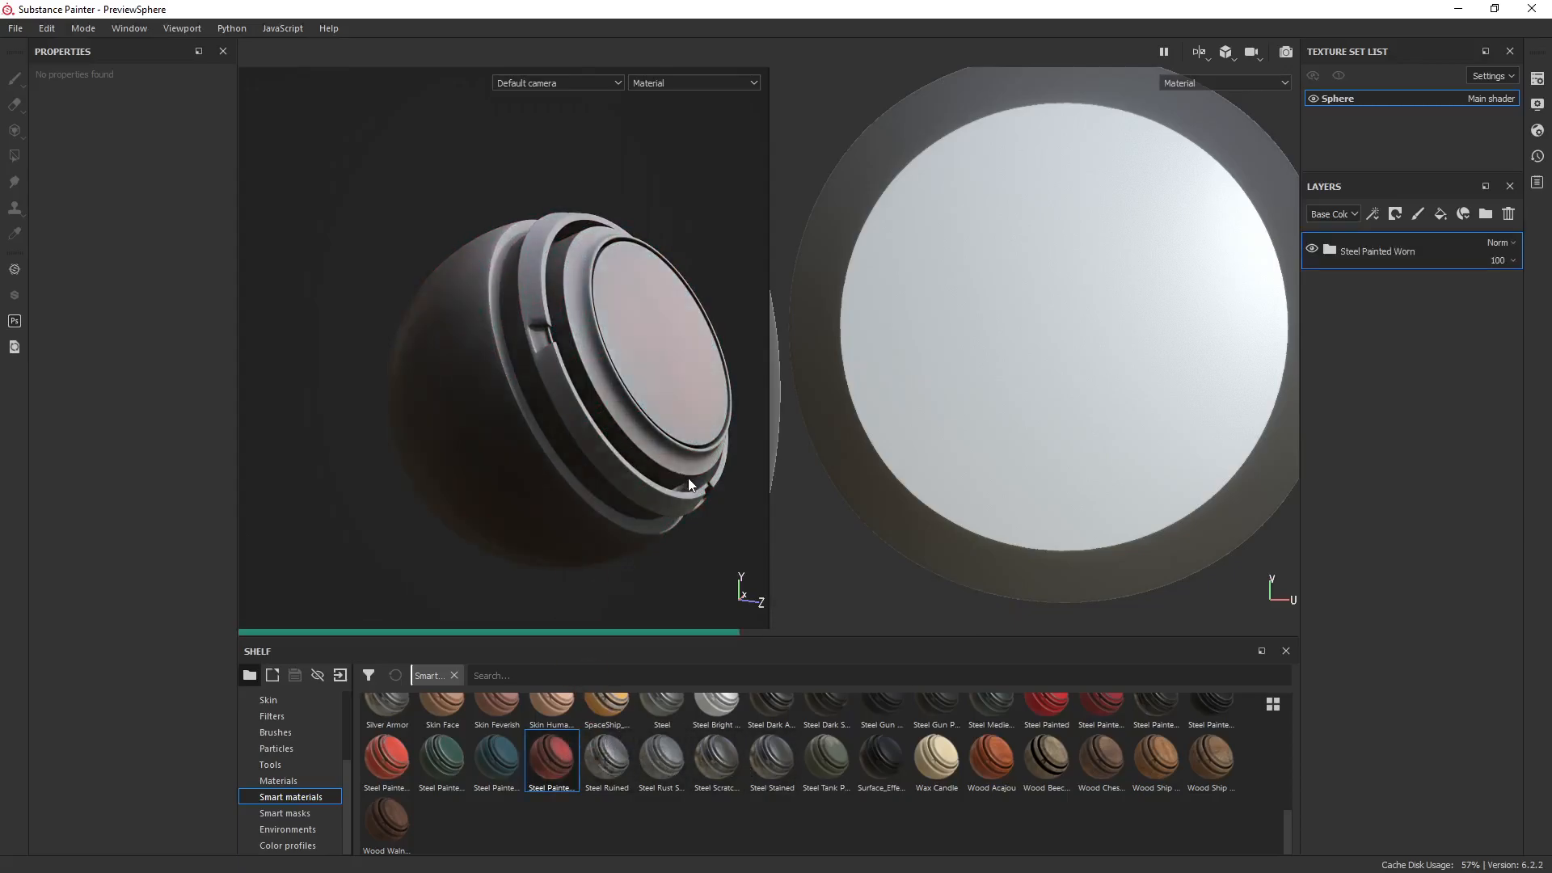
mouse_move(681, 480)
left_mouse_down("alt")
mouse_move(388, 495)
mouse_move(339, 405)
mouse_move(278, 426)
mouse_move(351, 427)
left_mouse_up("alt")
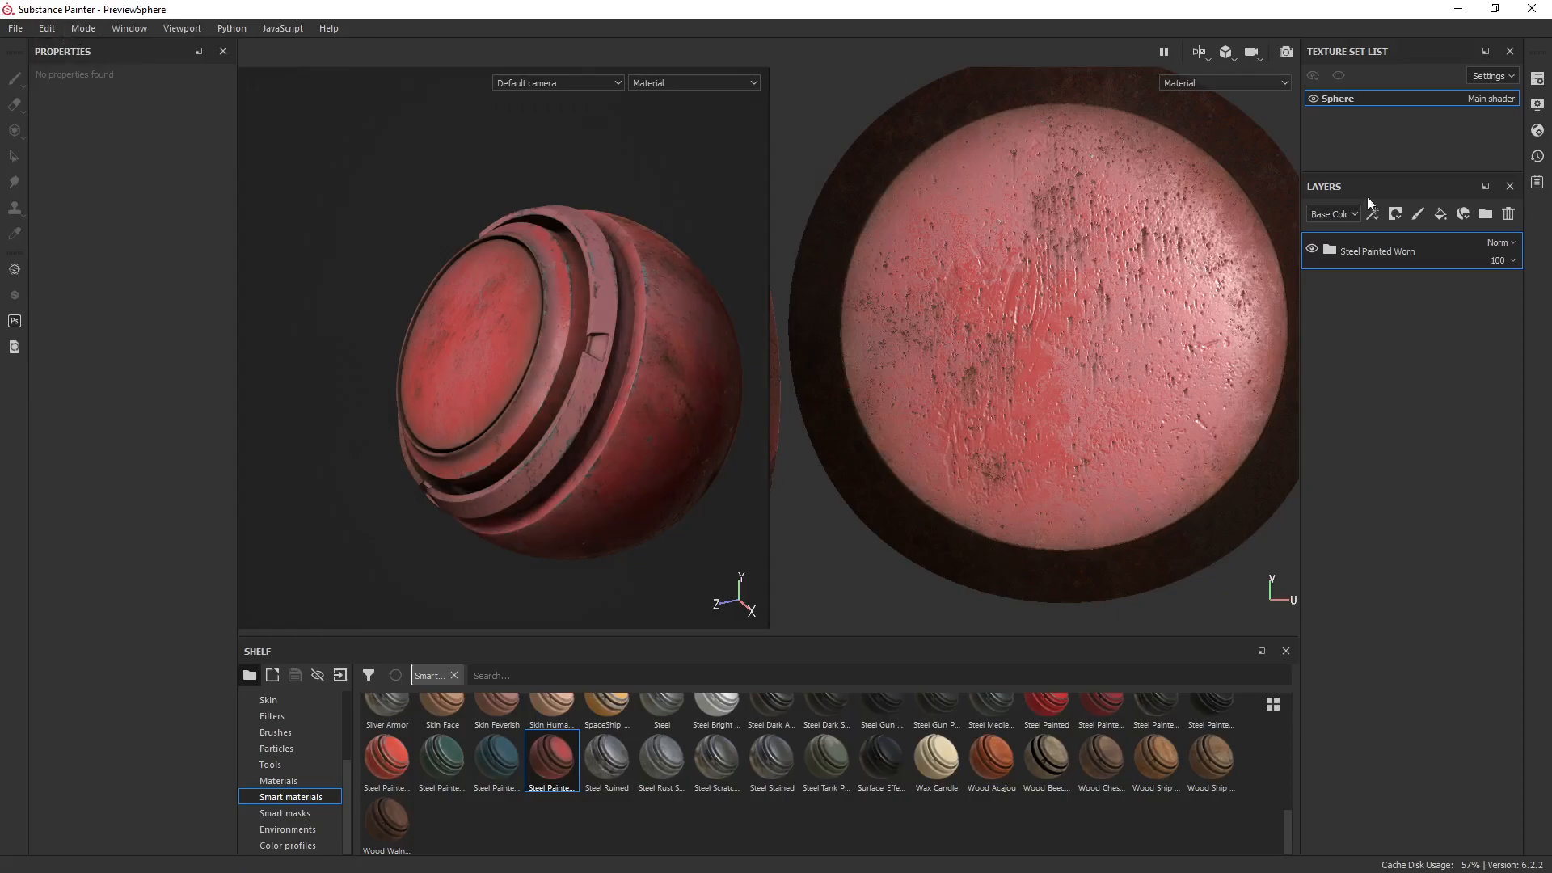
Open the shader settings and examine the previews of the shaders available for the main shader.
left_click(1537, 105)
left_click(1537, 130)
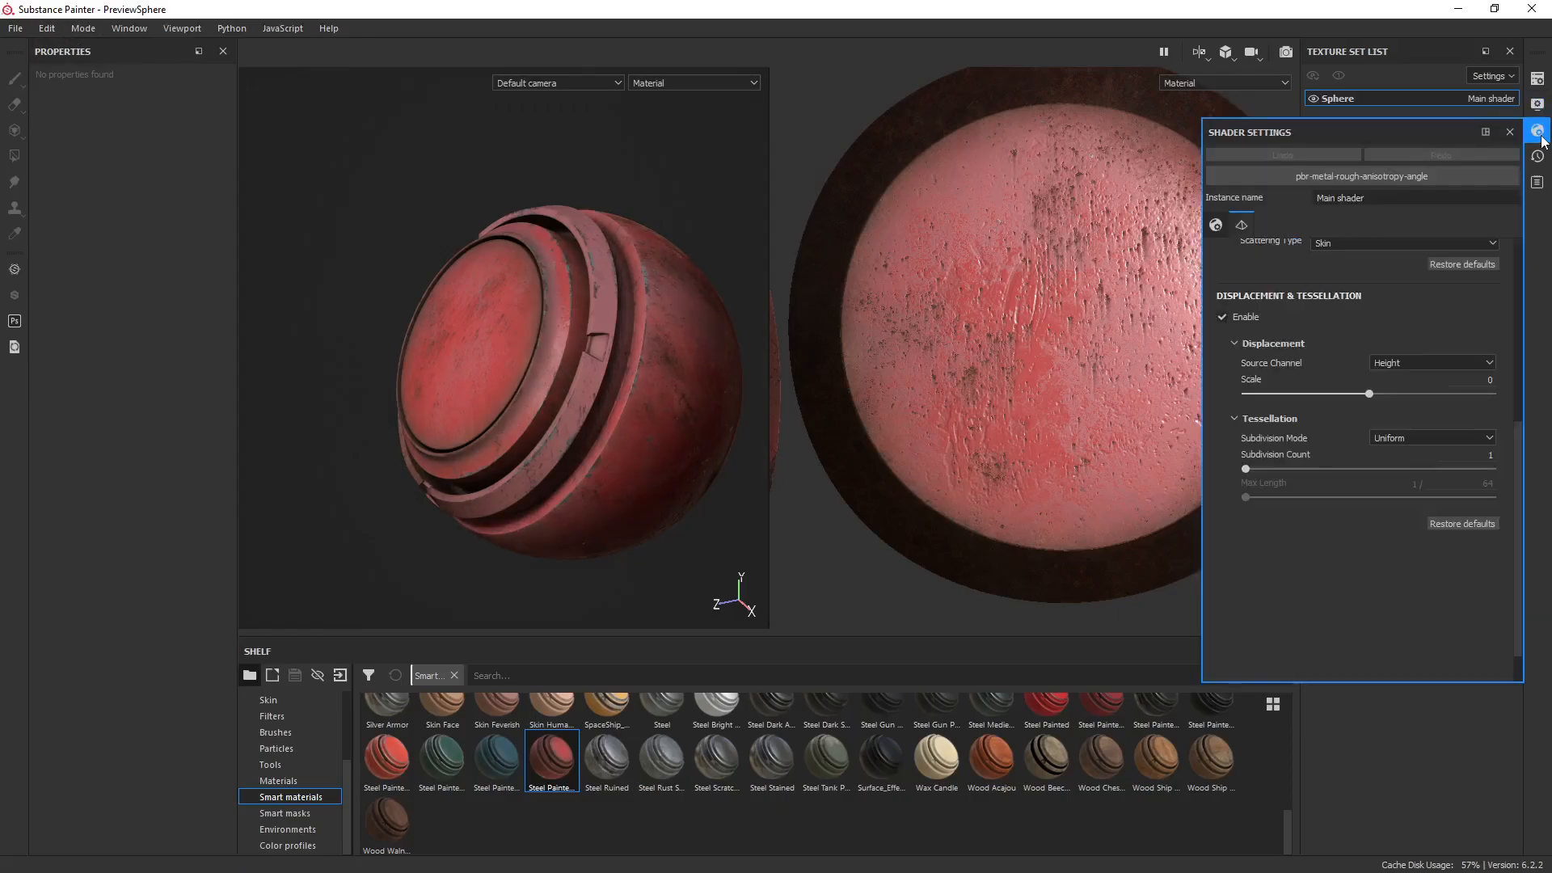
left_click(1414, 182)
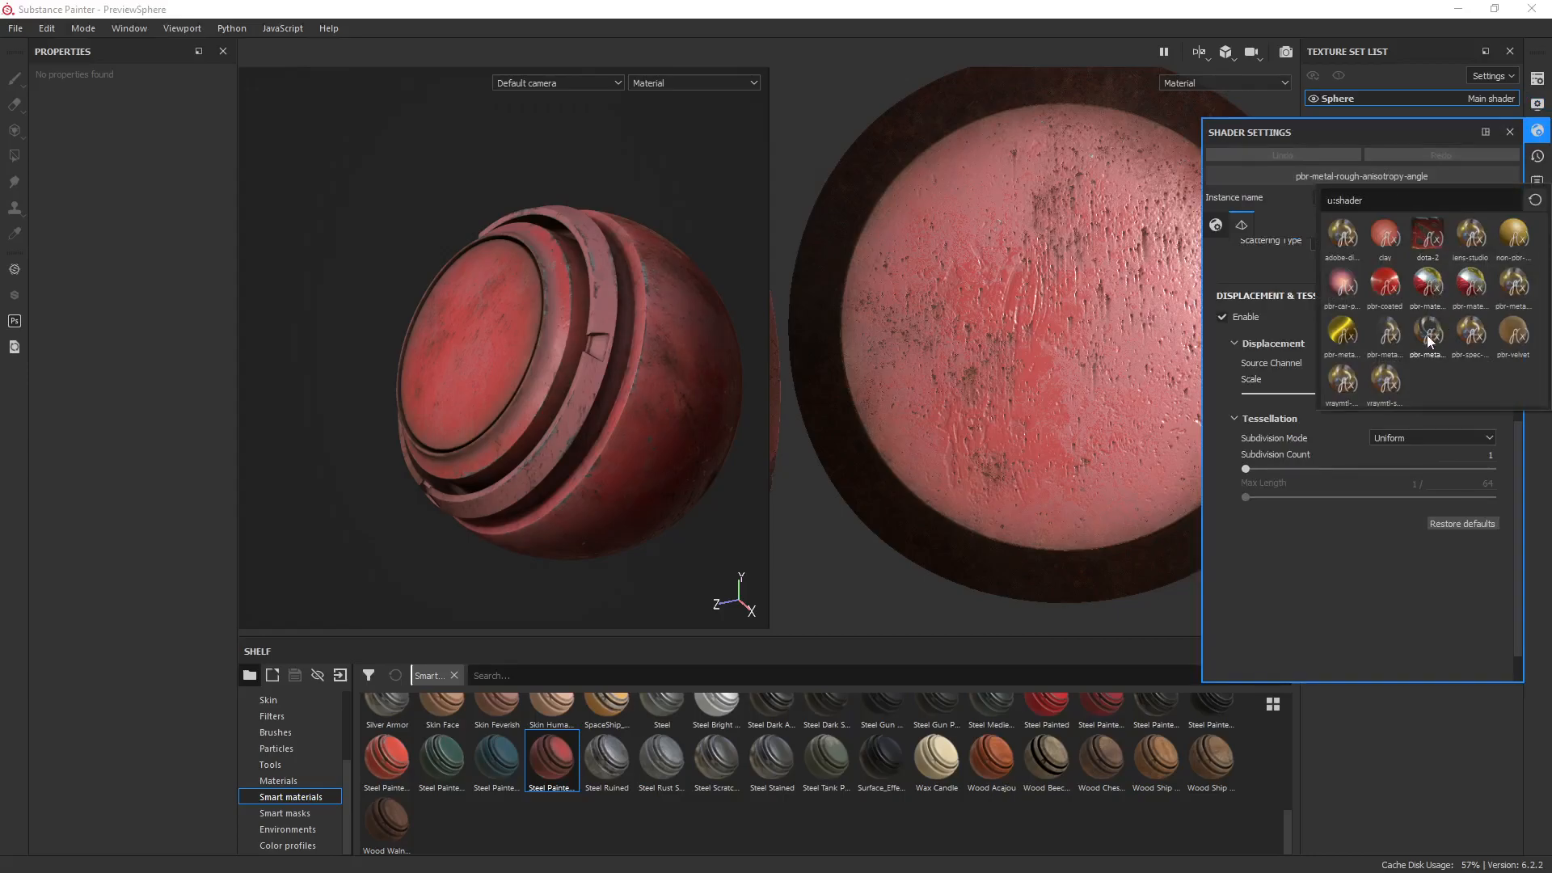
mouse_move(1428, 340)
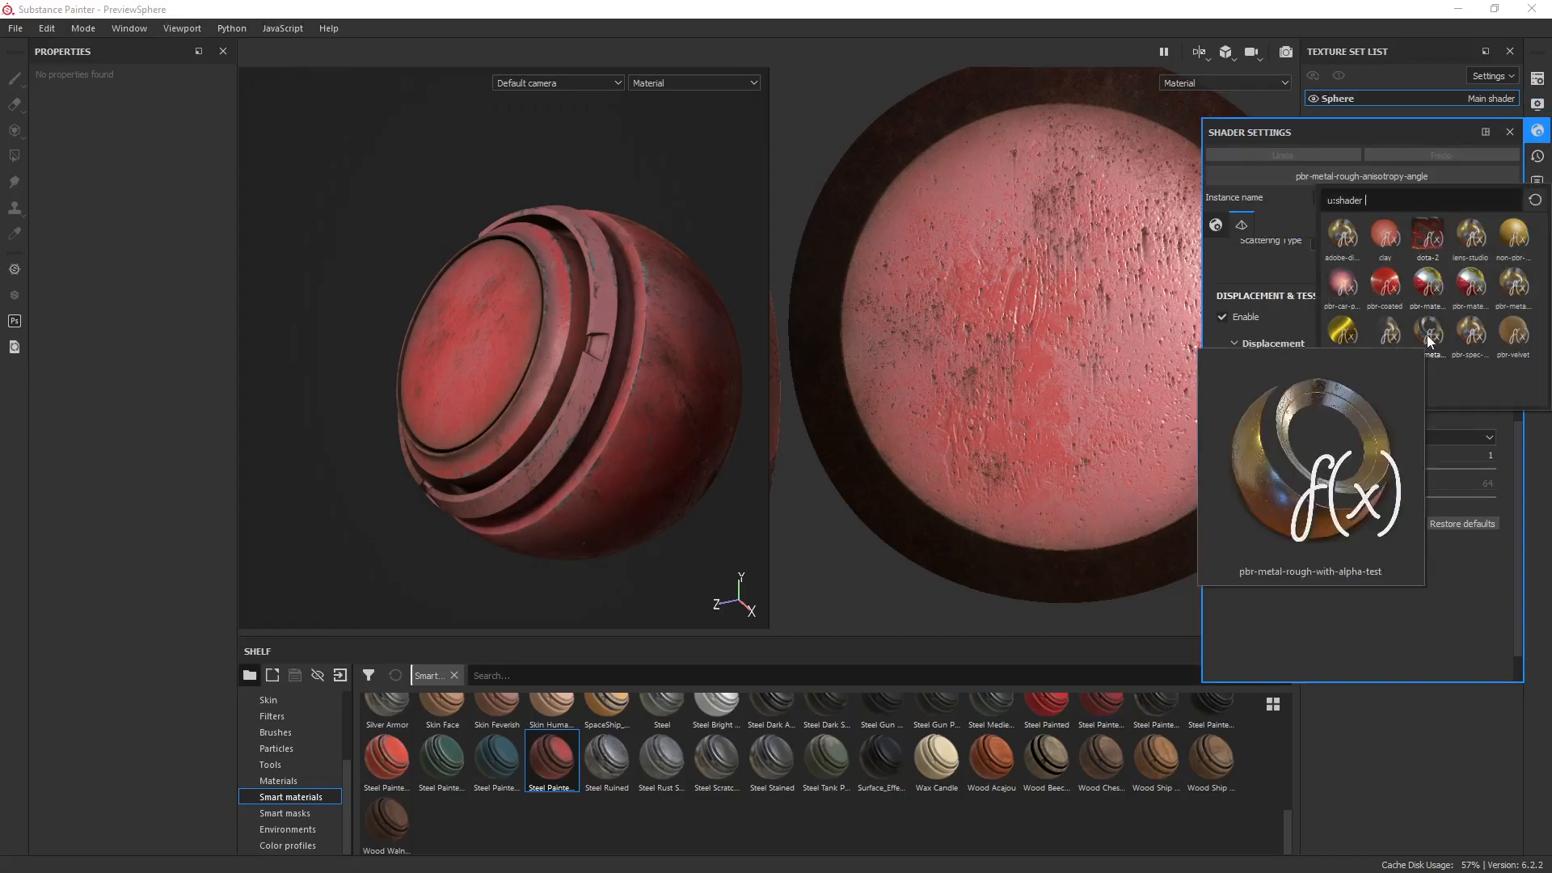
mouse_move(1513, 306)
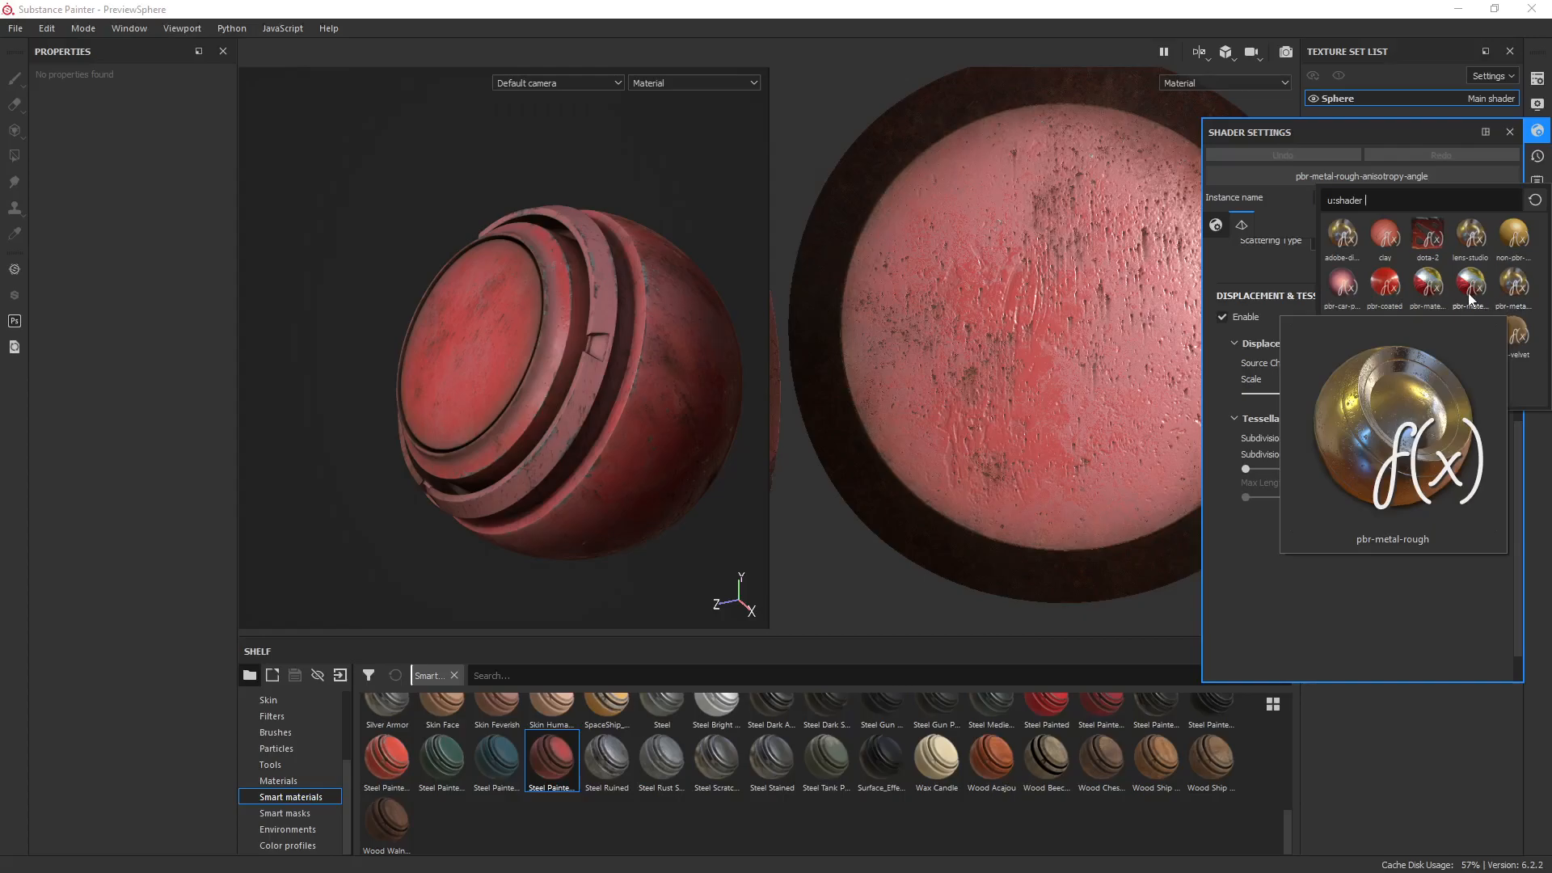
mouse_move(1514, 242)
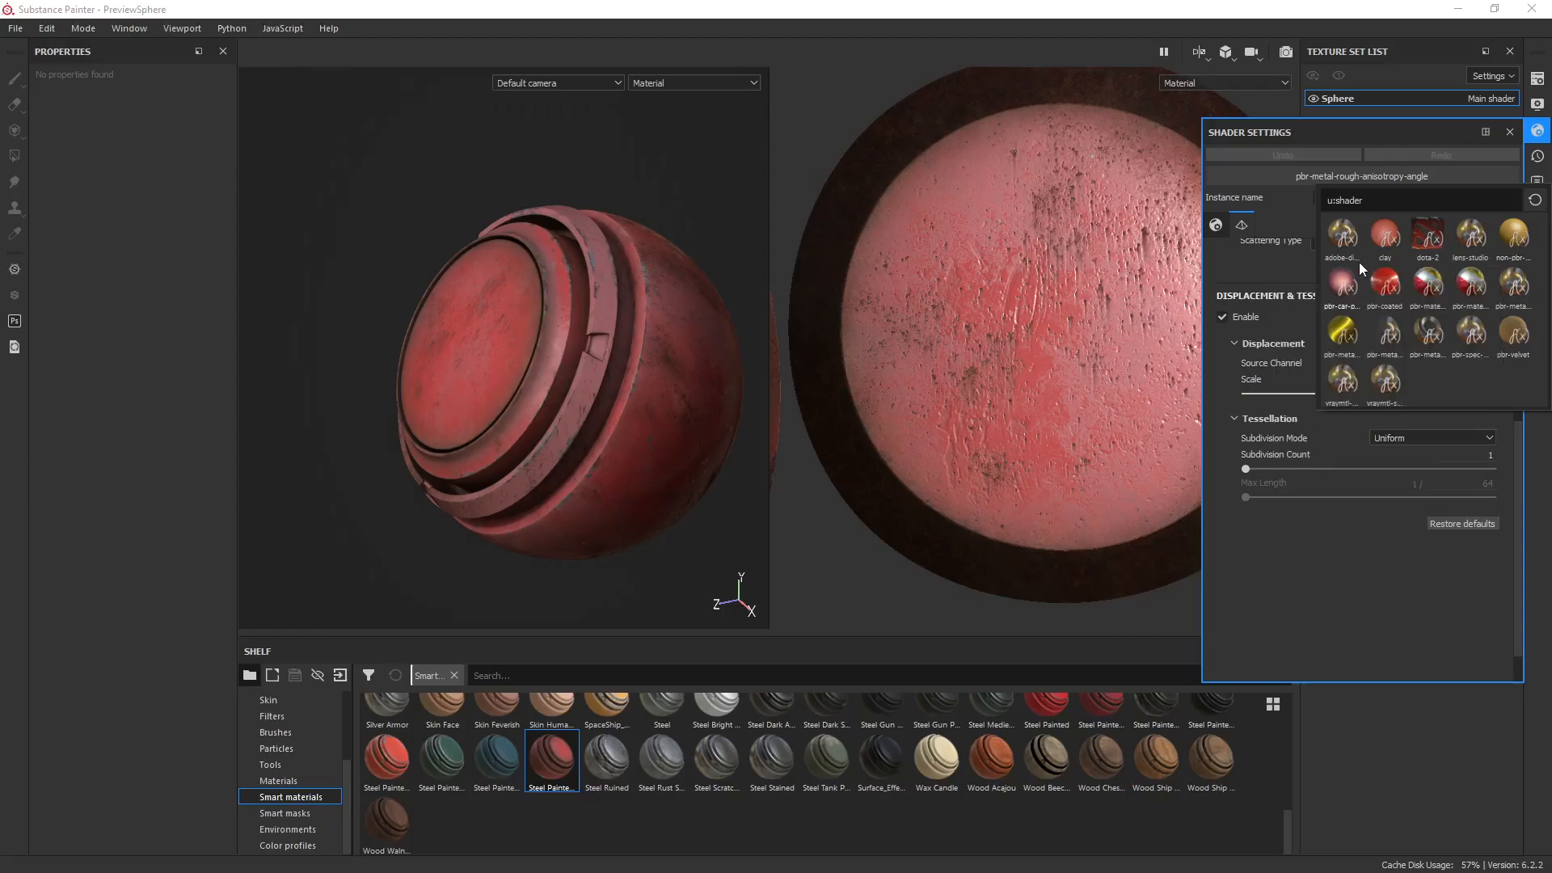
mouse_move(1387, 296)
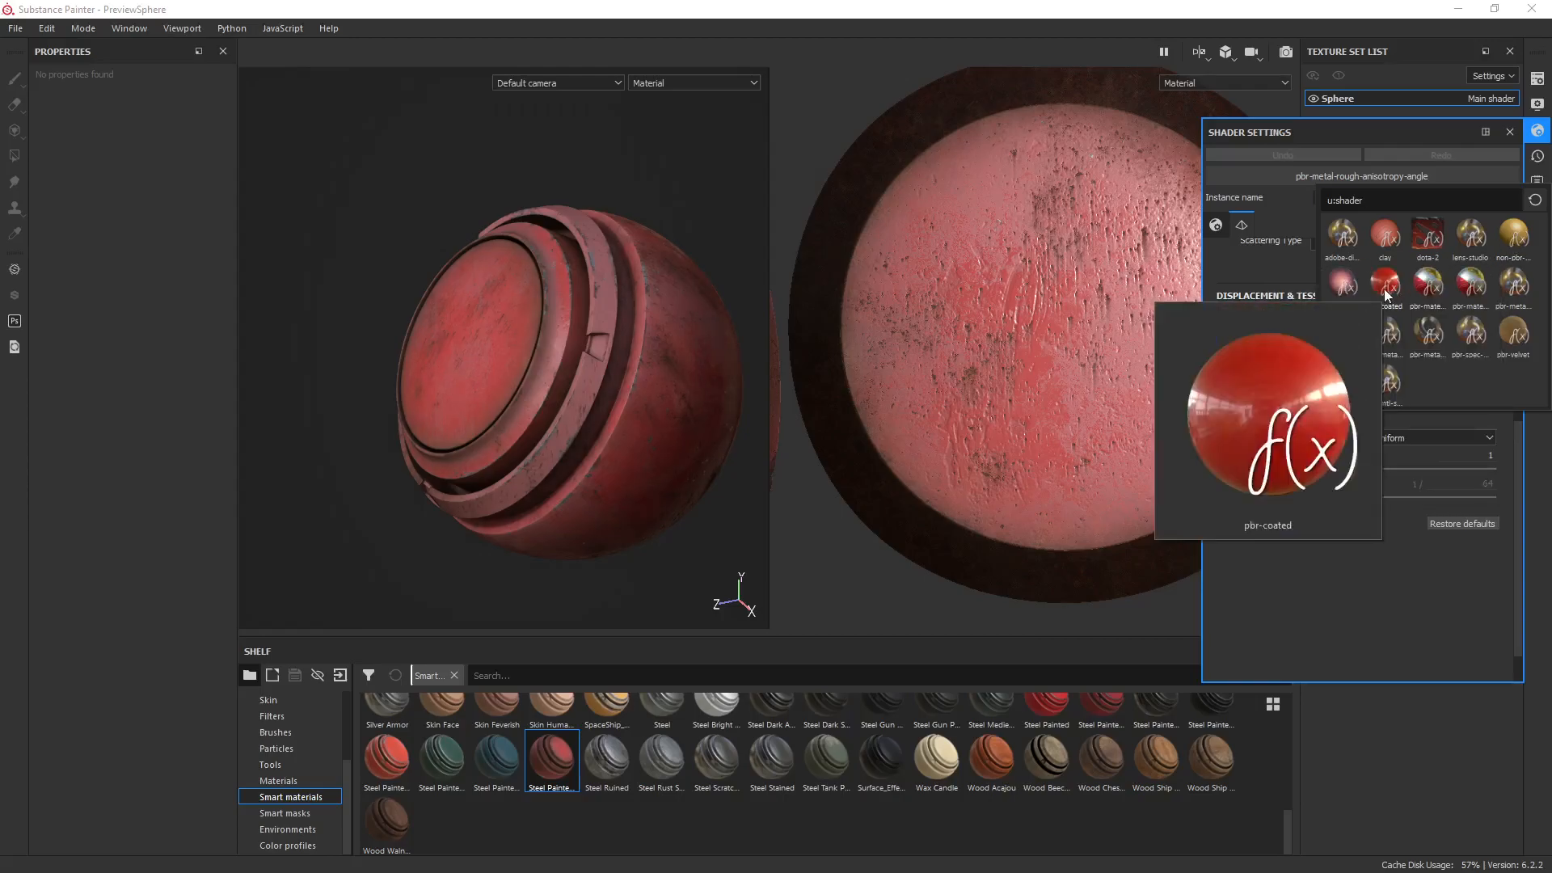
mouse_move(1394, 384)
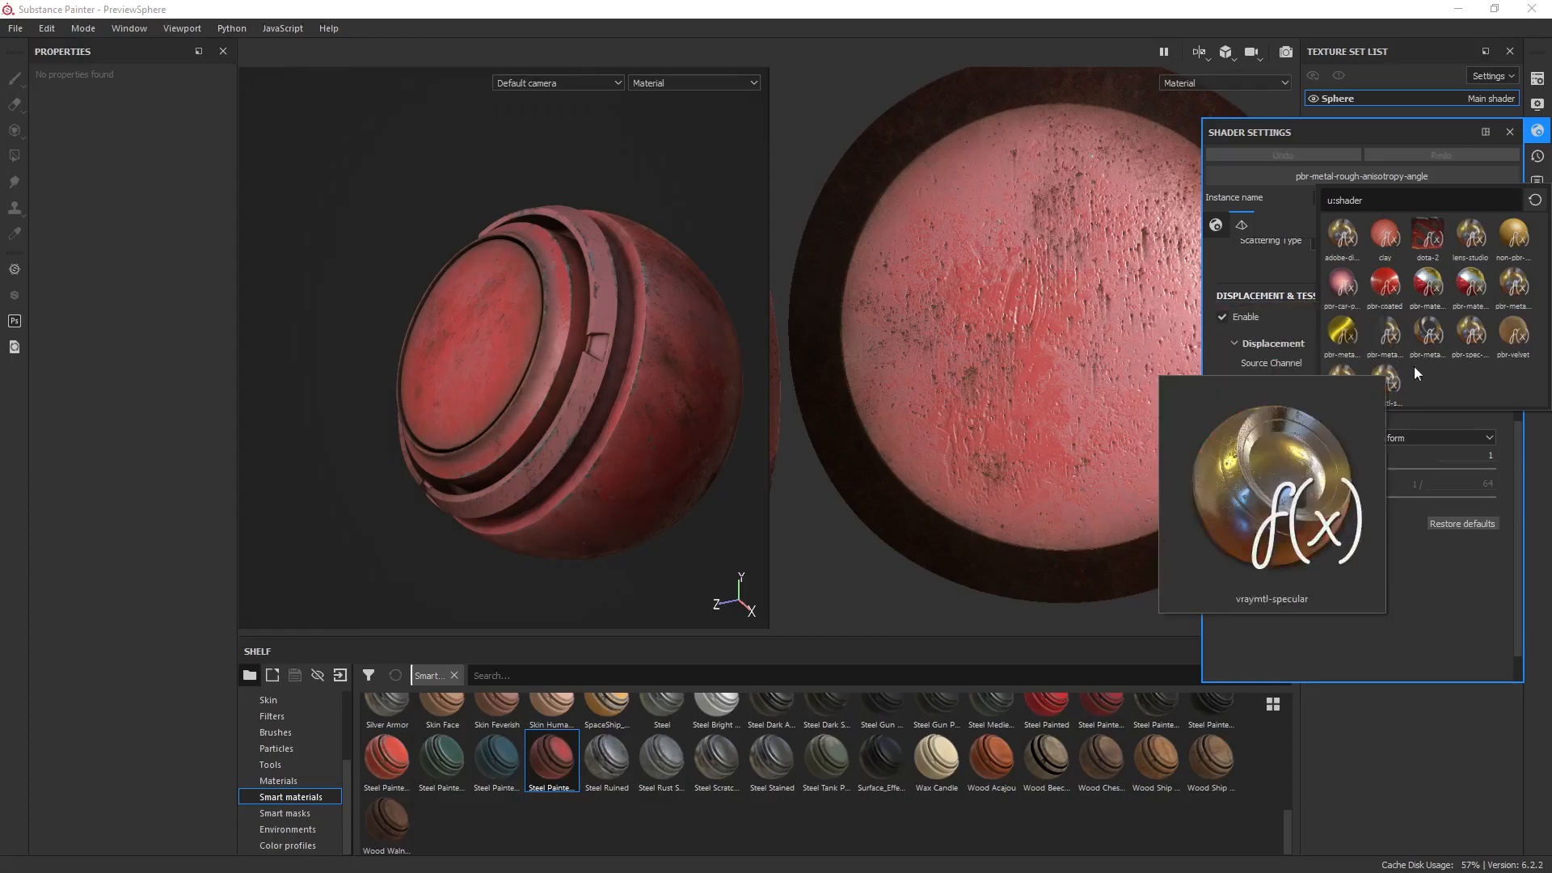
mouse_move(1517, 346)
mouse_move(1344, 399)
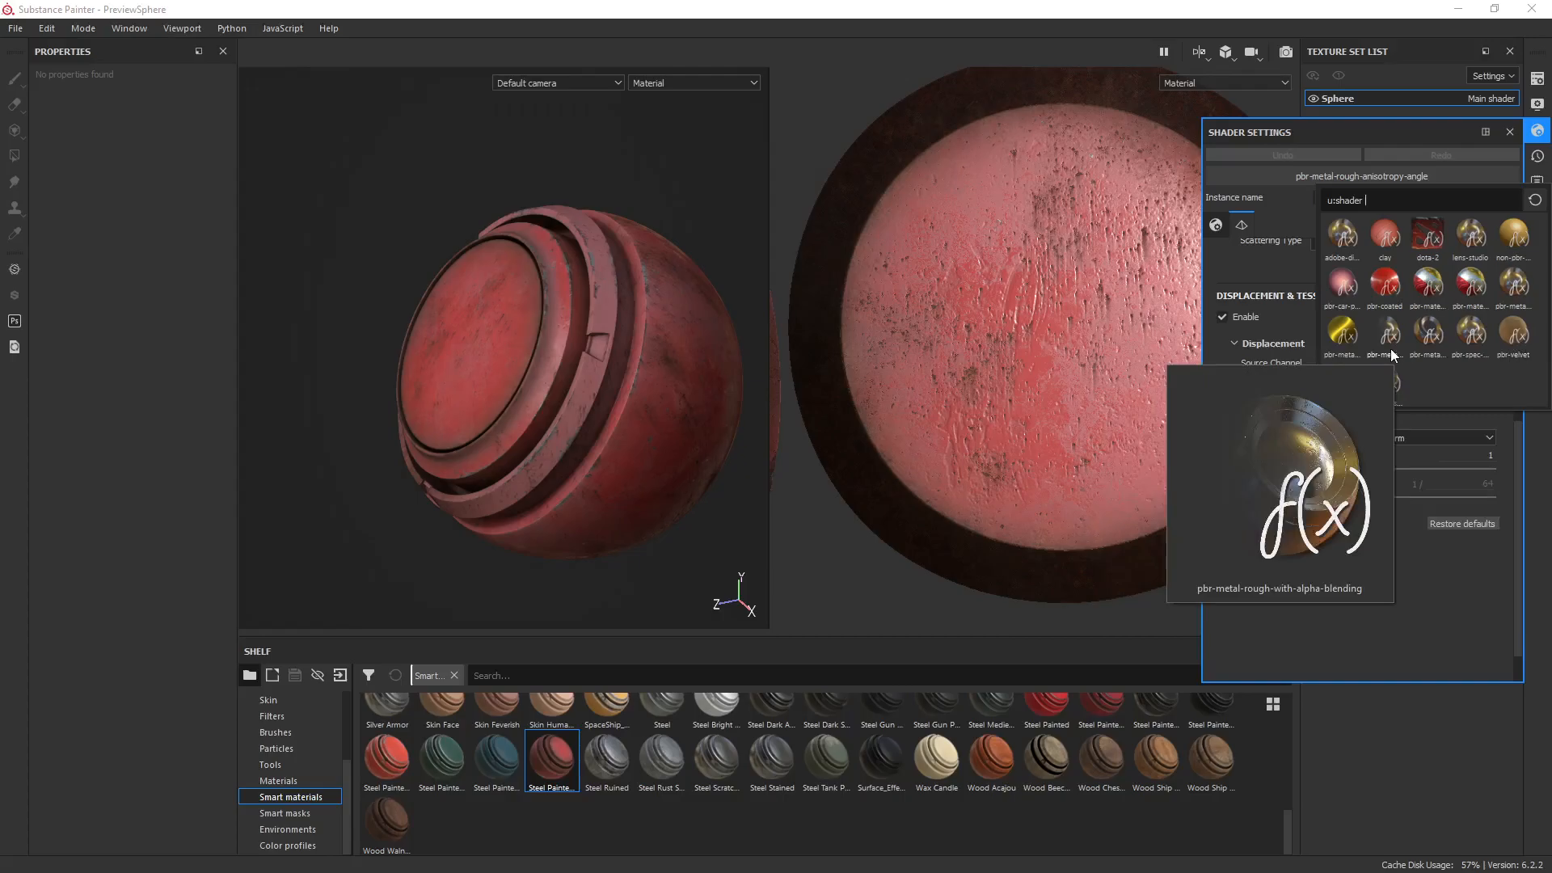
mouse_move(1334, 348)
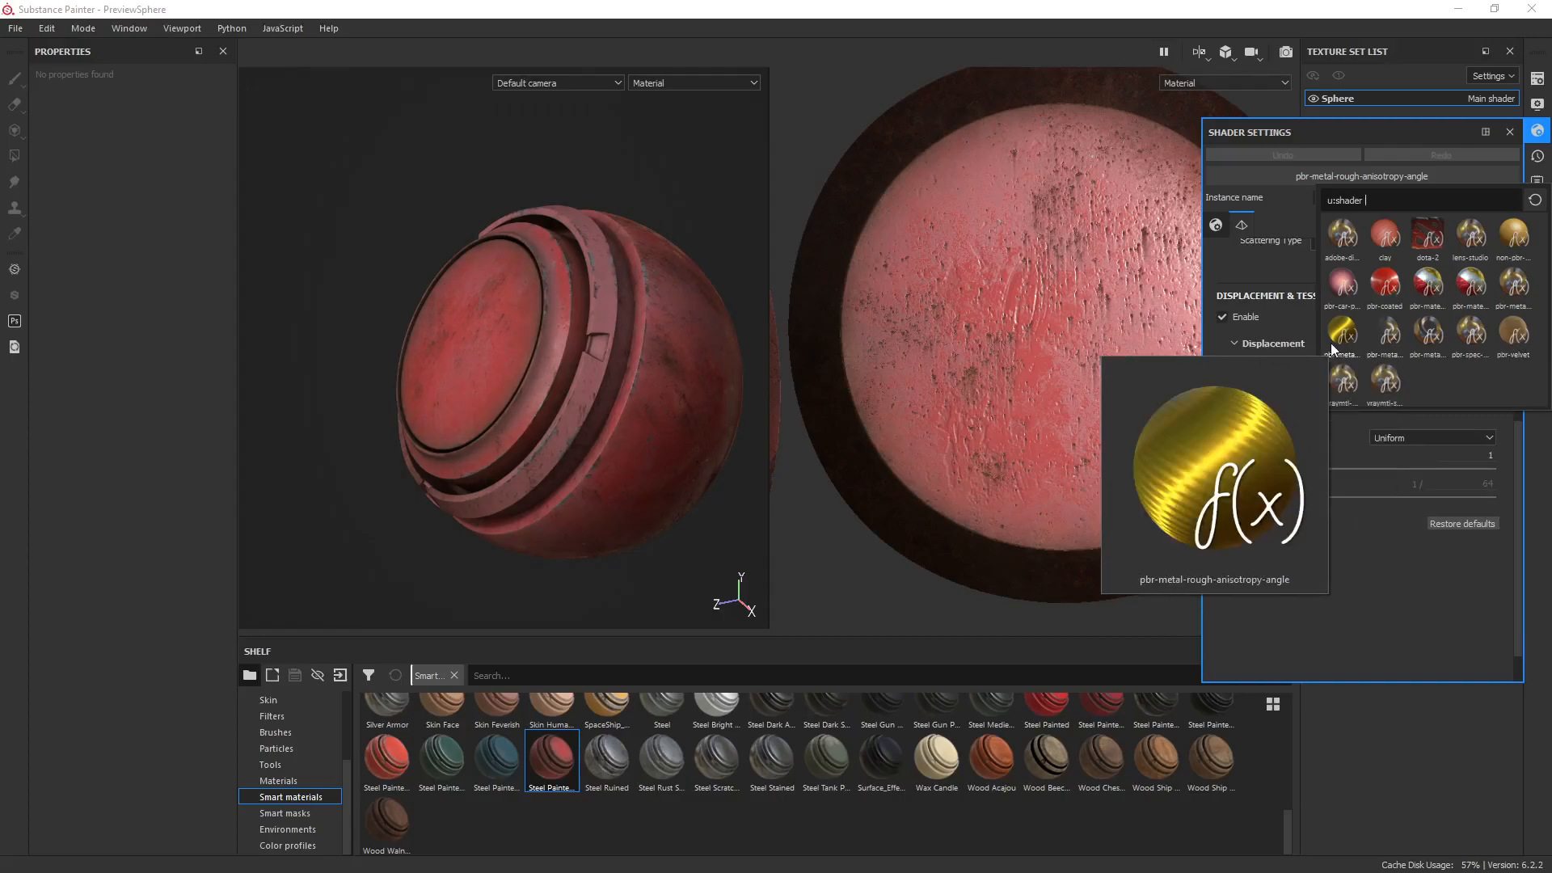
mouse_move(1463, 297)
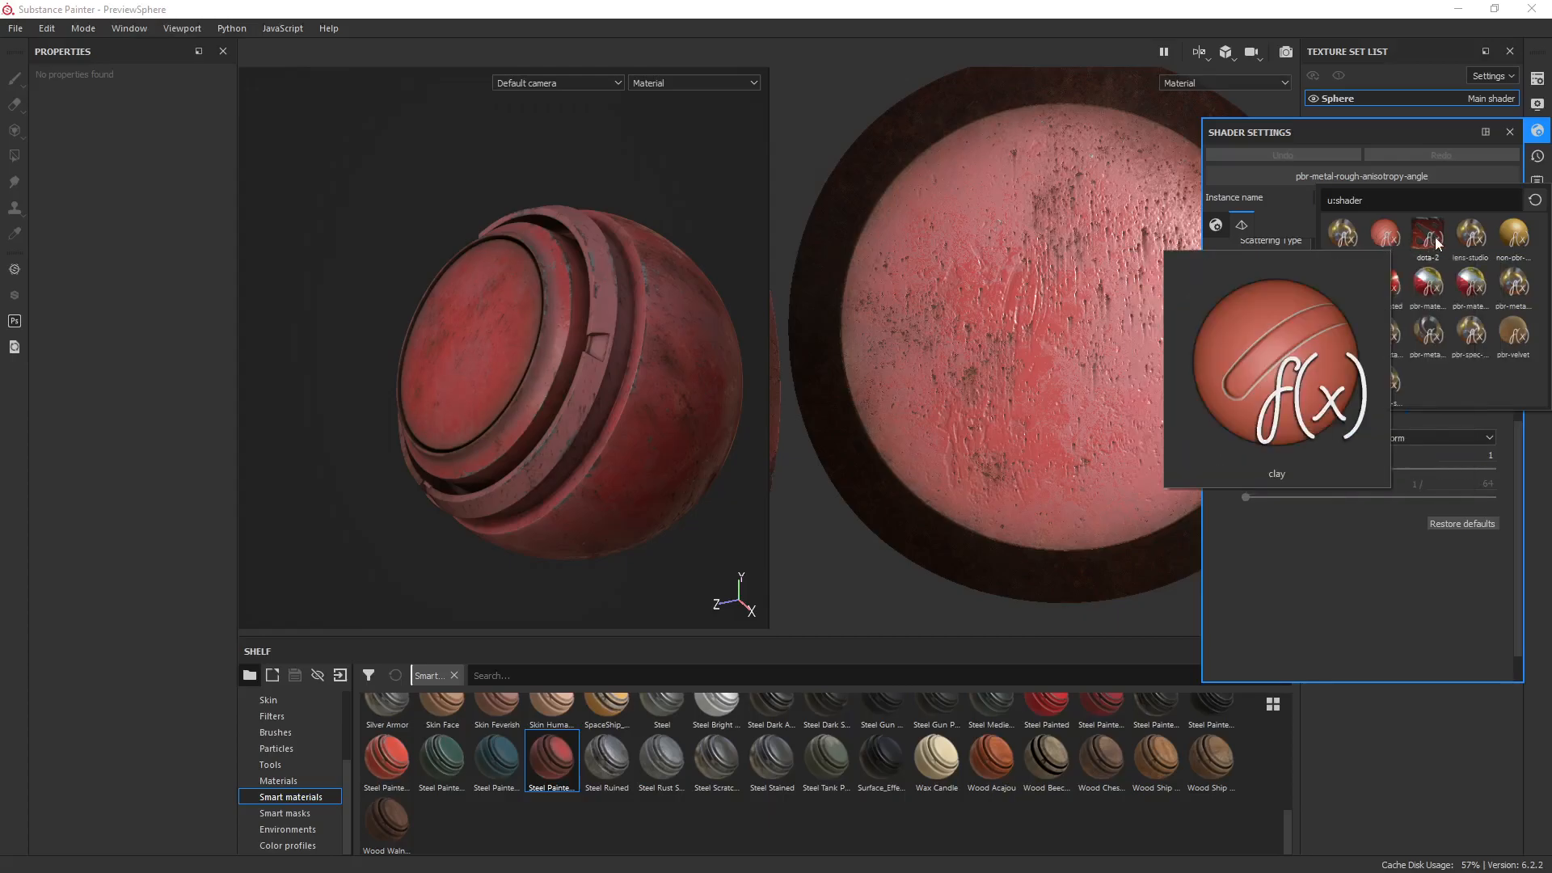
Try the lens-studio shader on the preview sphere and view it from another angle.
left_click(1479, 239)
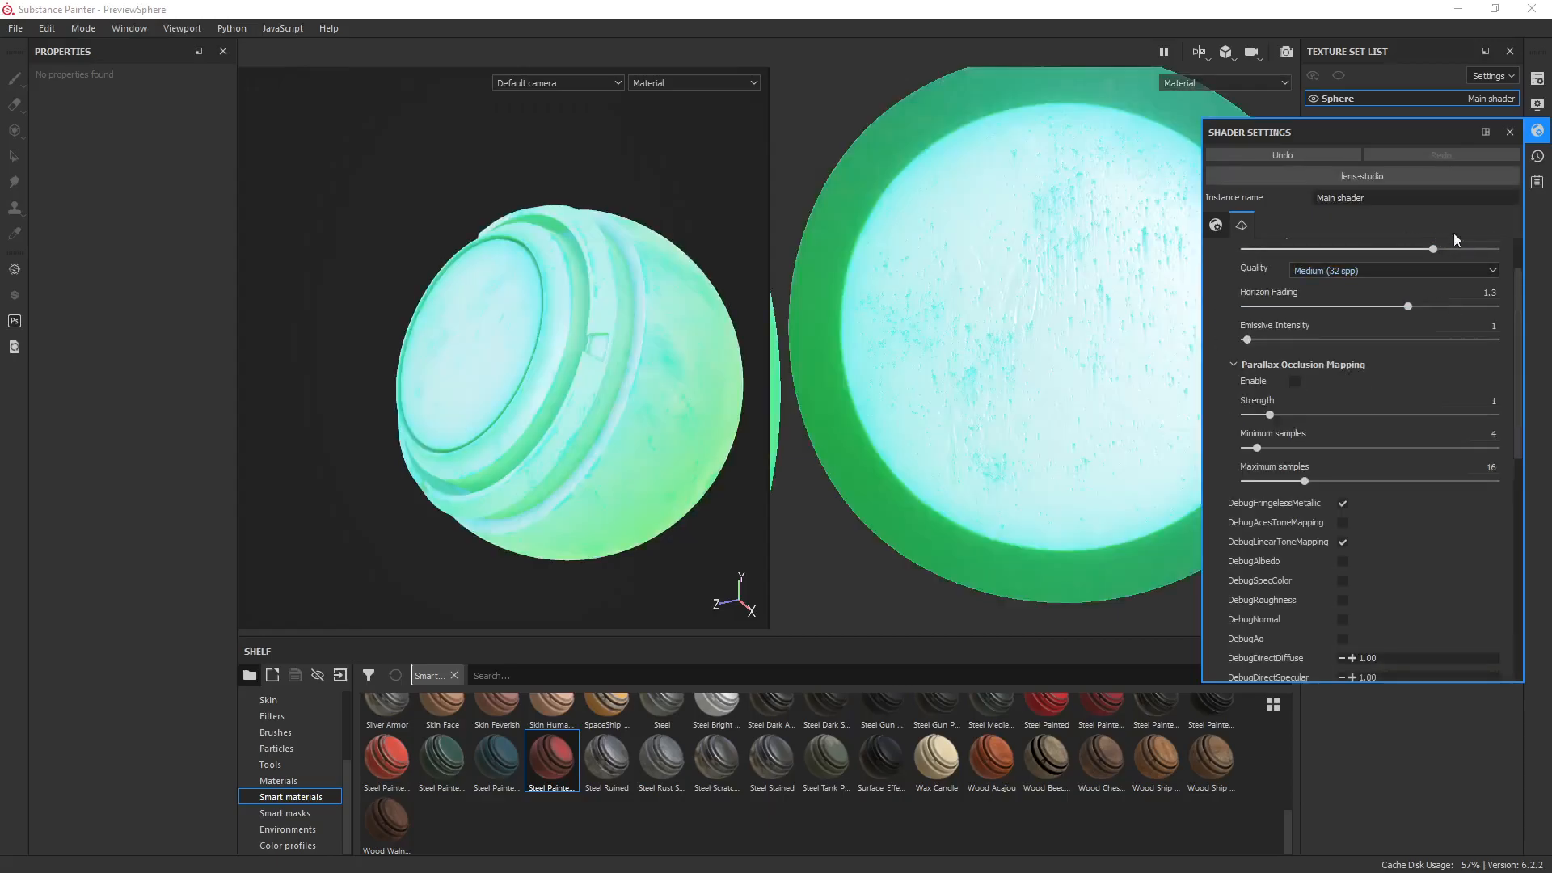
left_click_drag(484, 437, 450, 440, "alt")
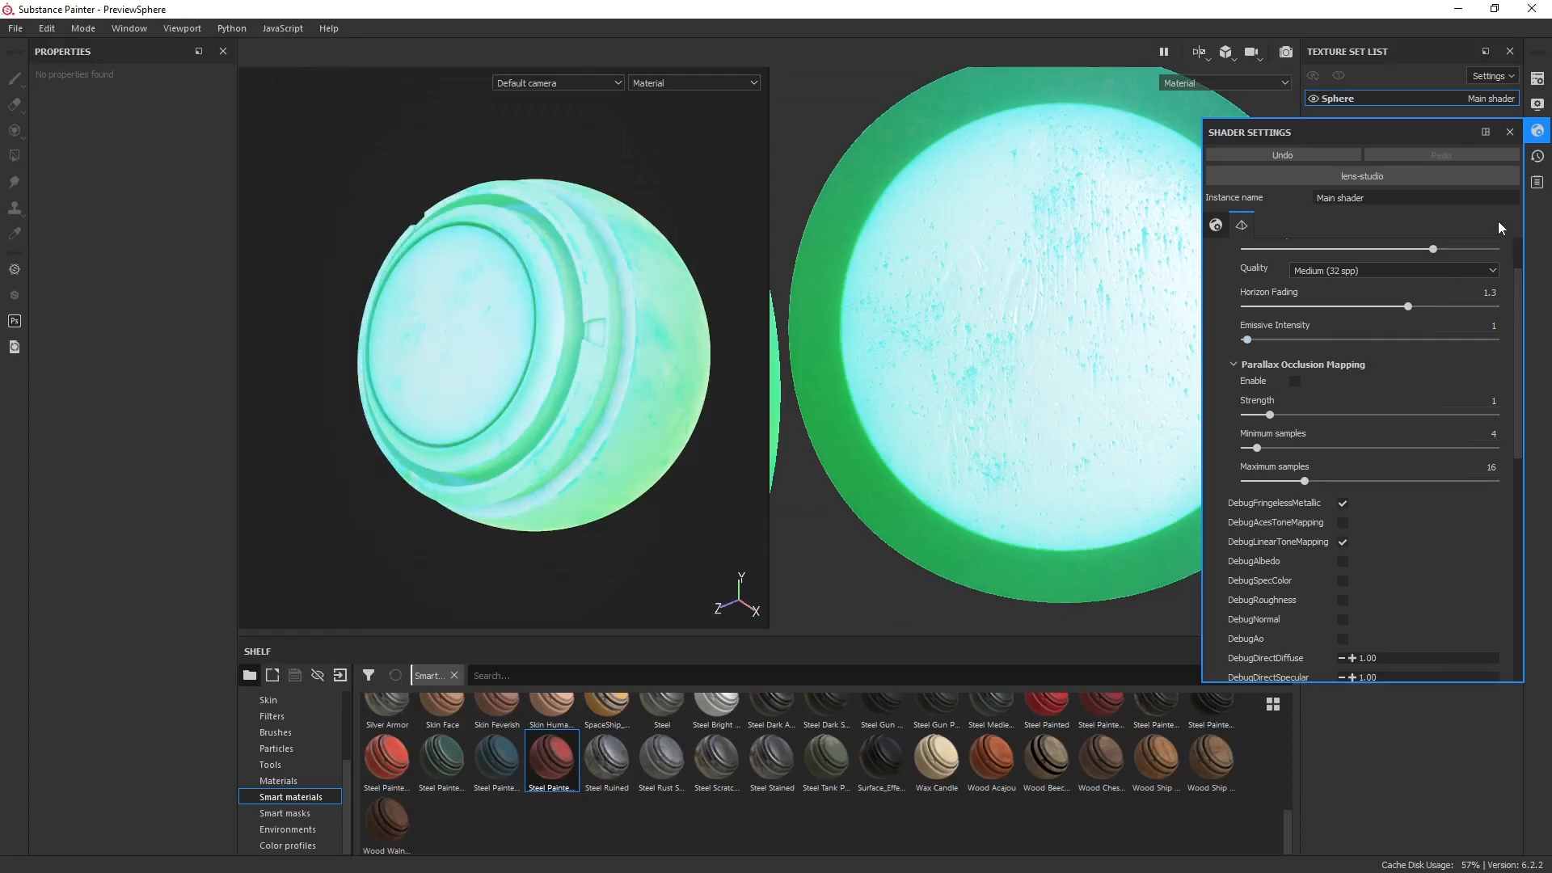
key("ctrl")
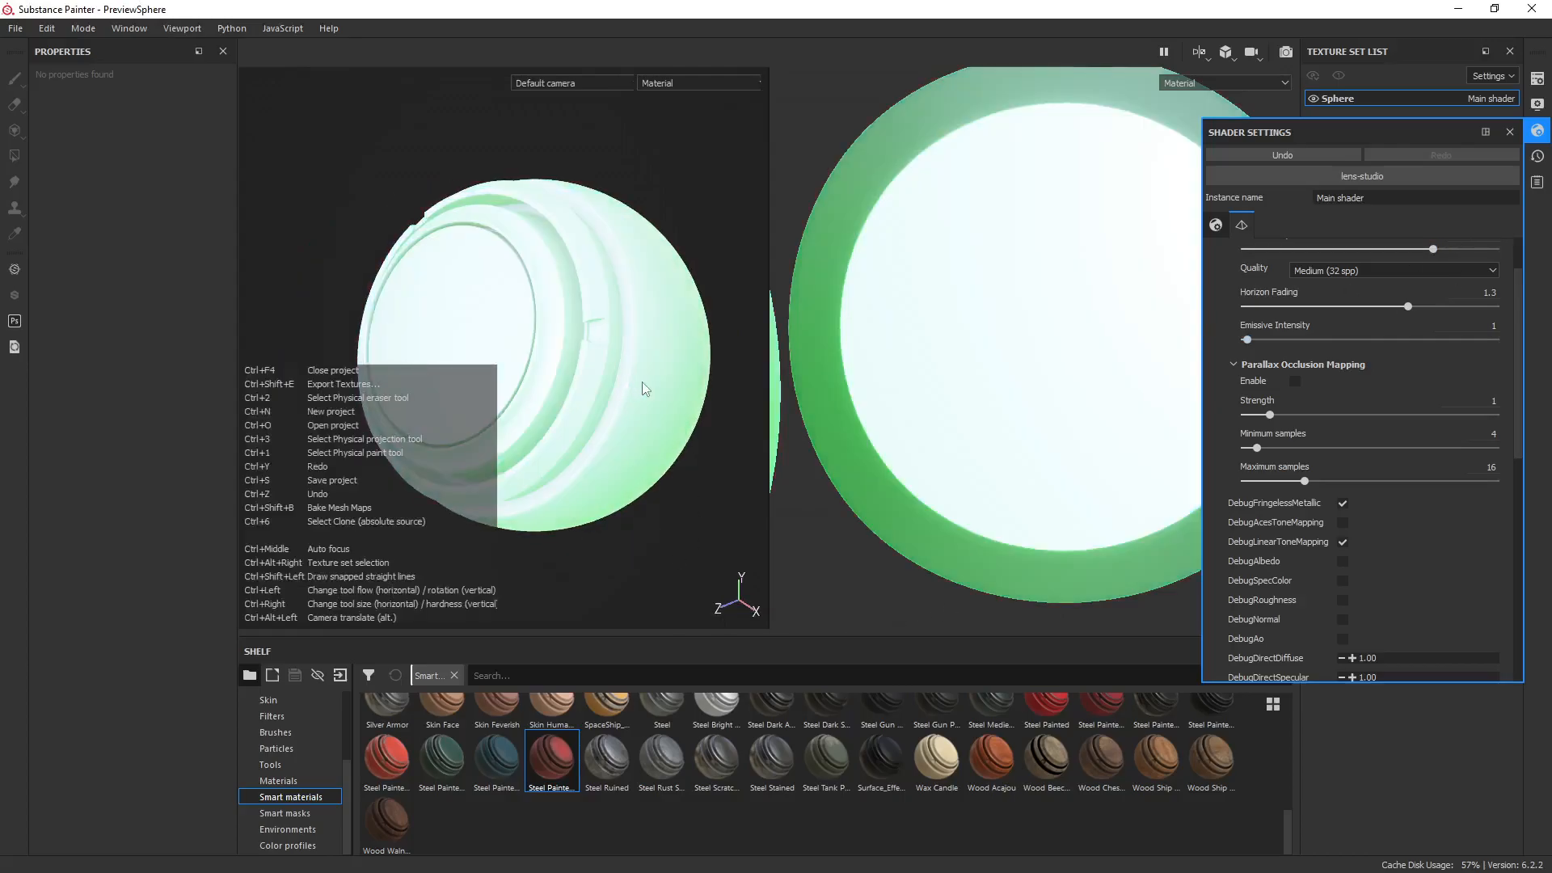
left_click(1509, 132)
left_click(1538, 103)
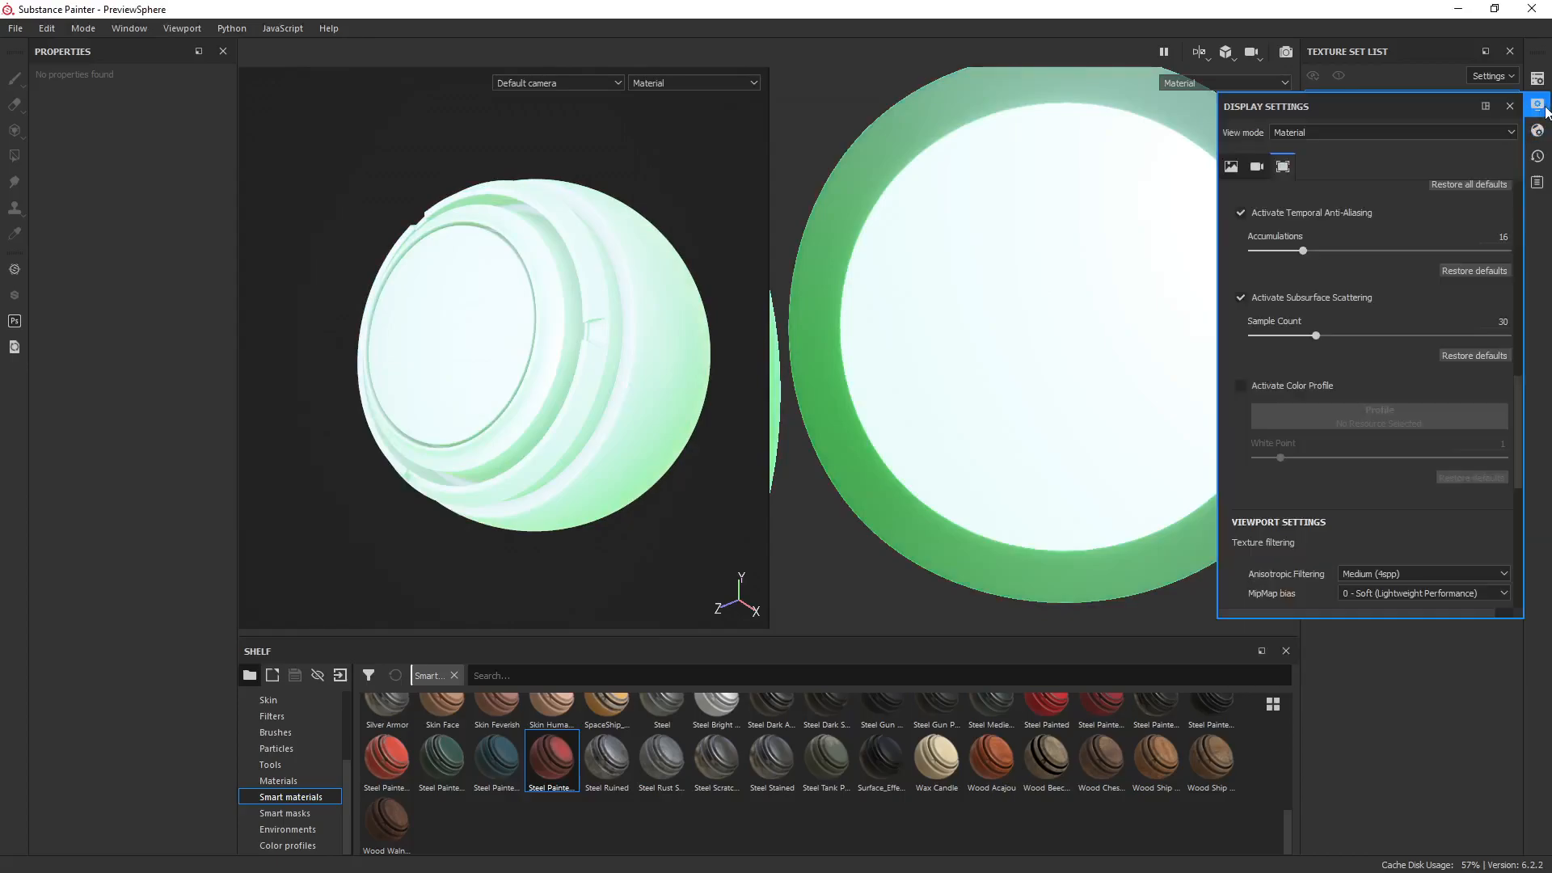
Set the main shader to pbr-metal-rough and inspect the preview sphere from another angle.
left_click(1538, 130)
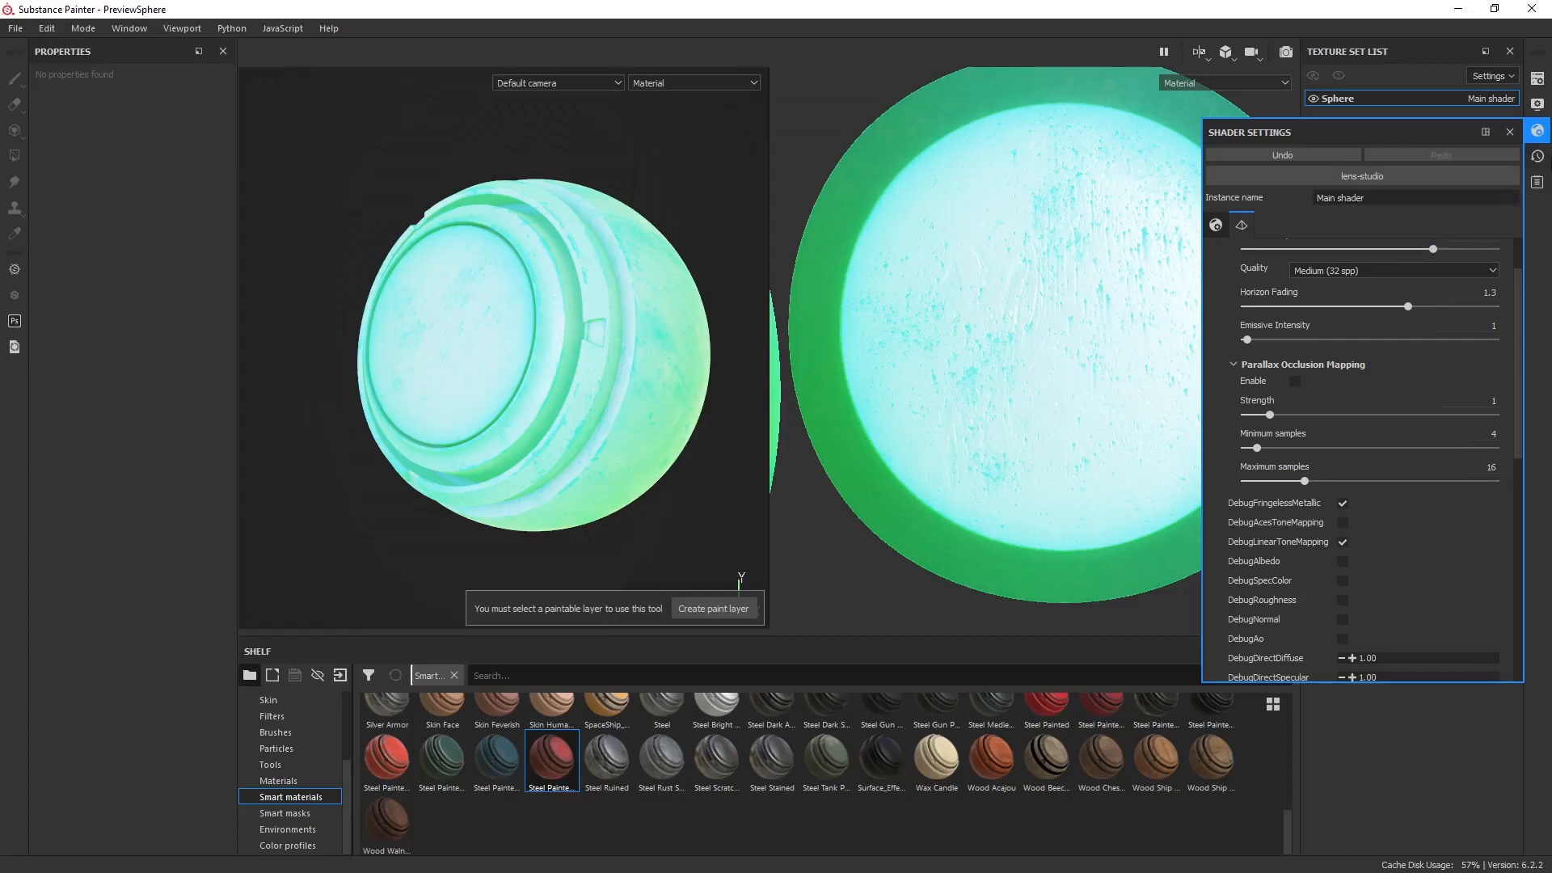
left_click(1451, 178)
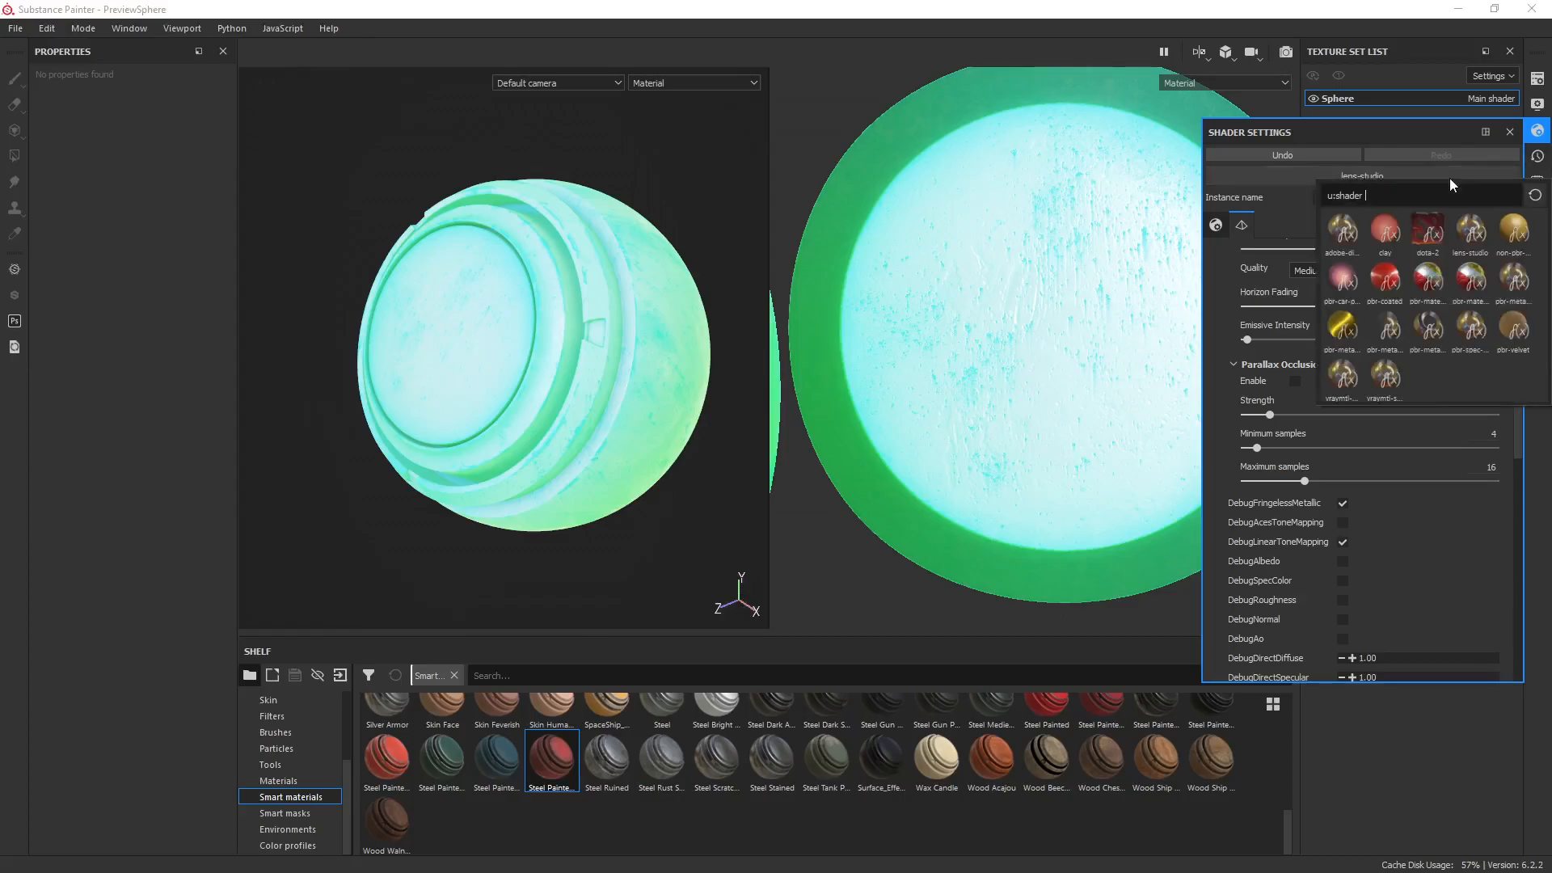
left_click(1504, 298)
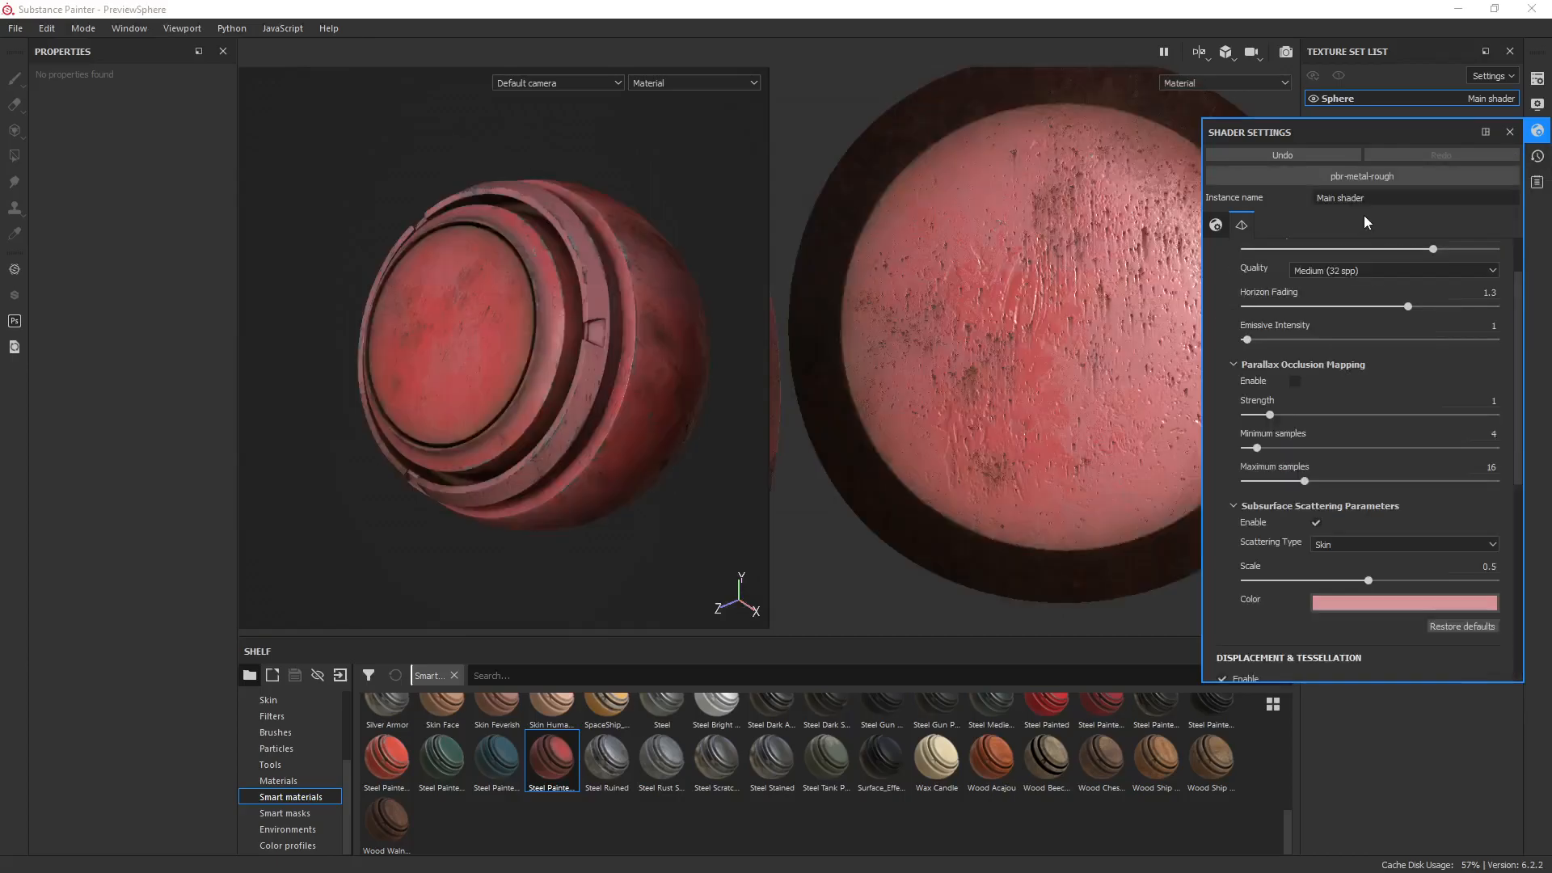
left_click_drag(537, 460, 408, 627, "alt")
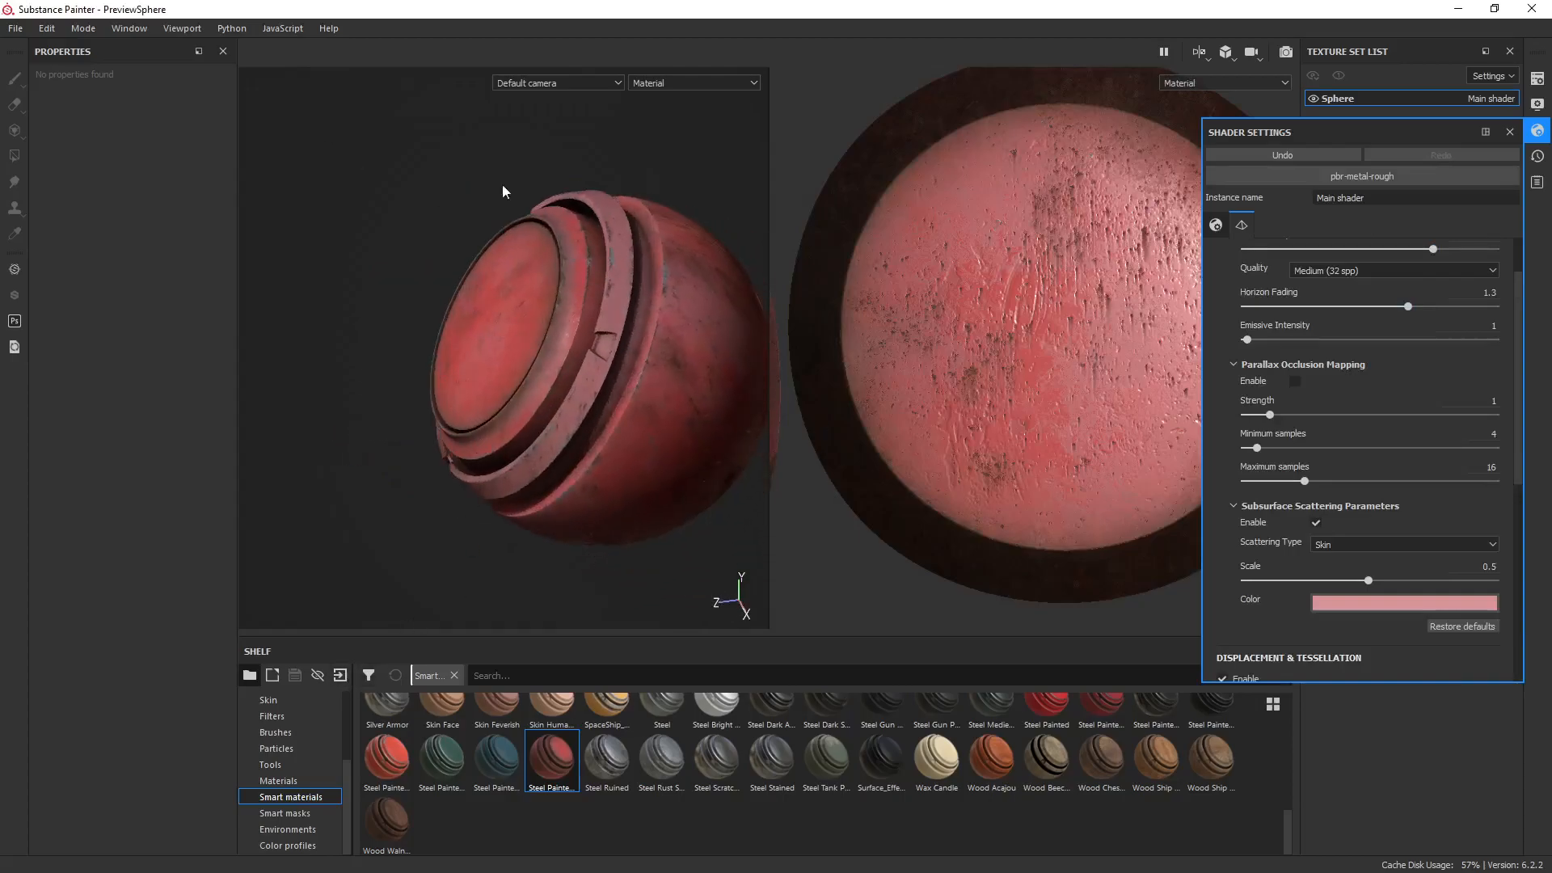
left_click(1510, 132)
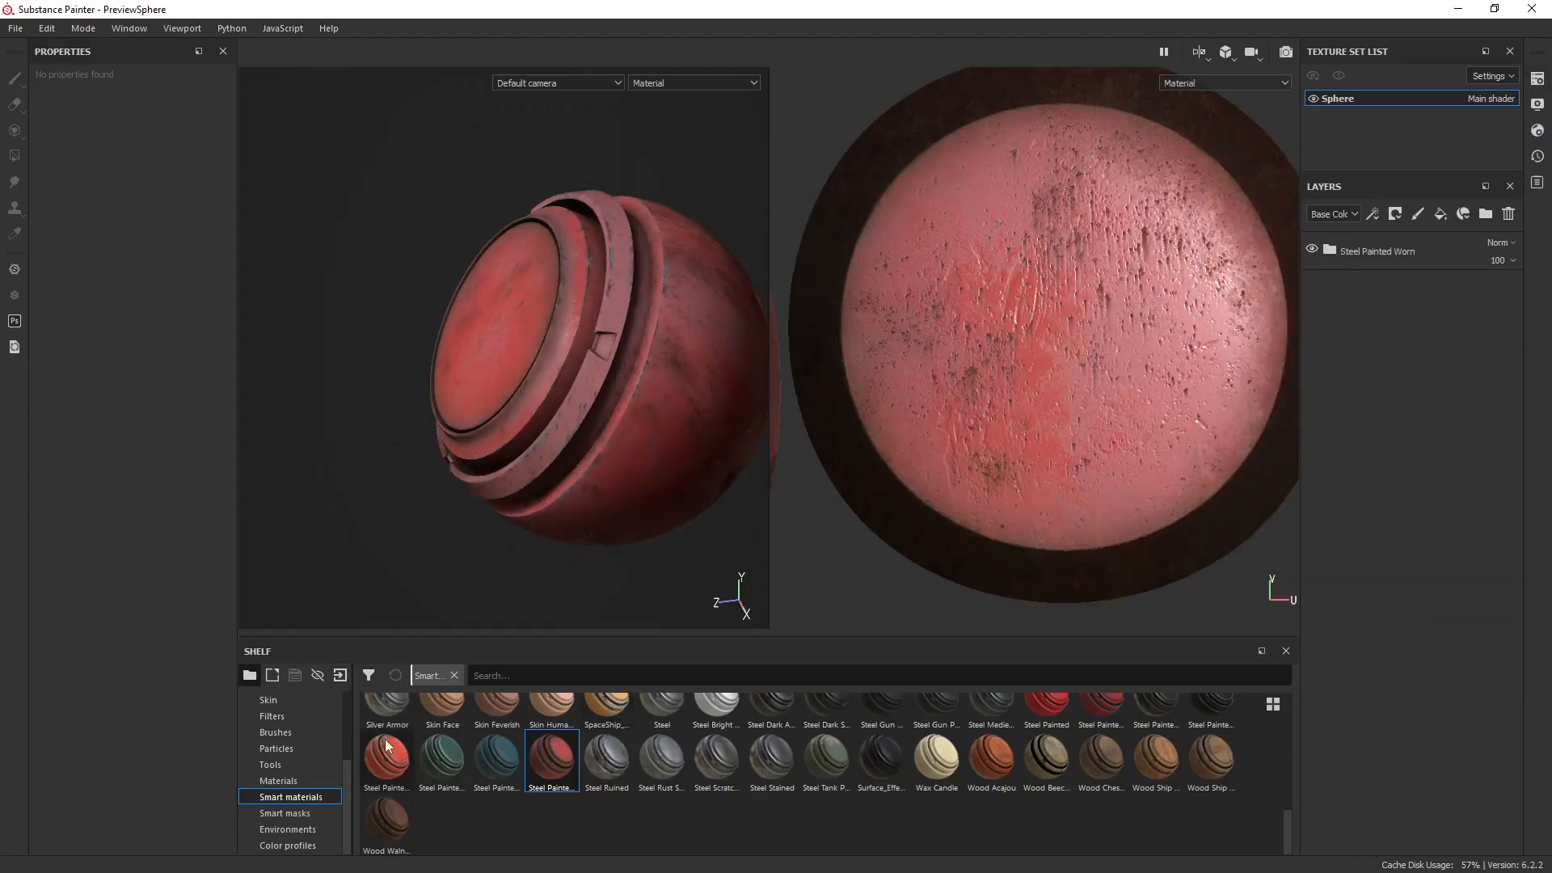
Enlarge the shelf to show more smart materials, and check the shader and display settings.
left_click_drag(485, 644, 471, 474)
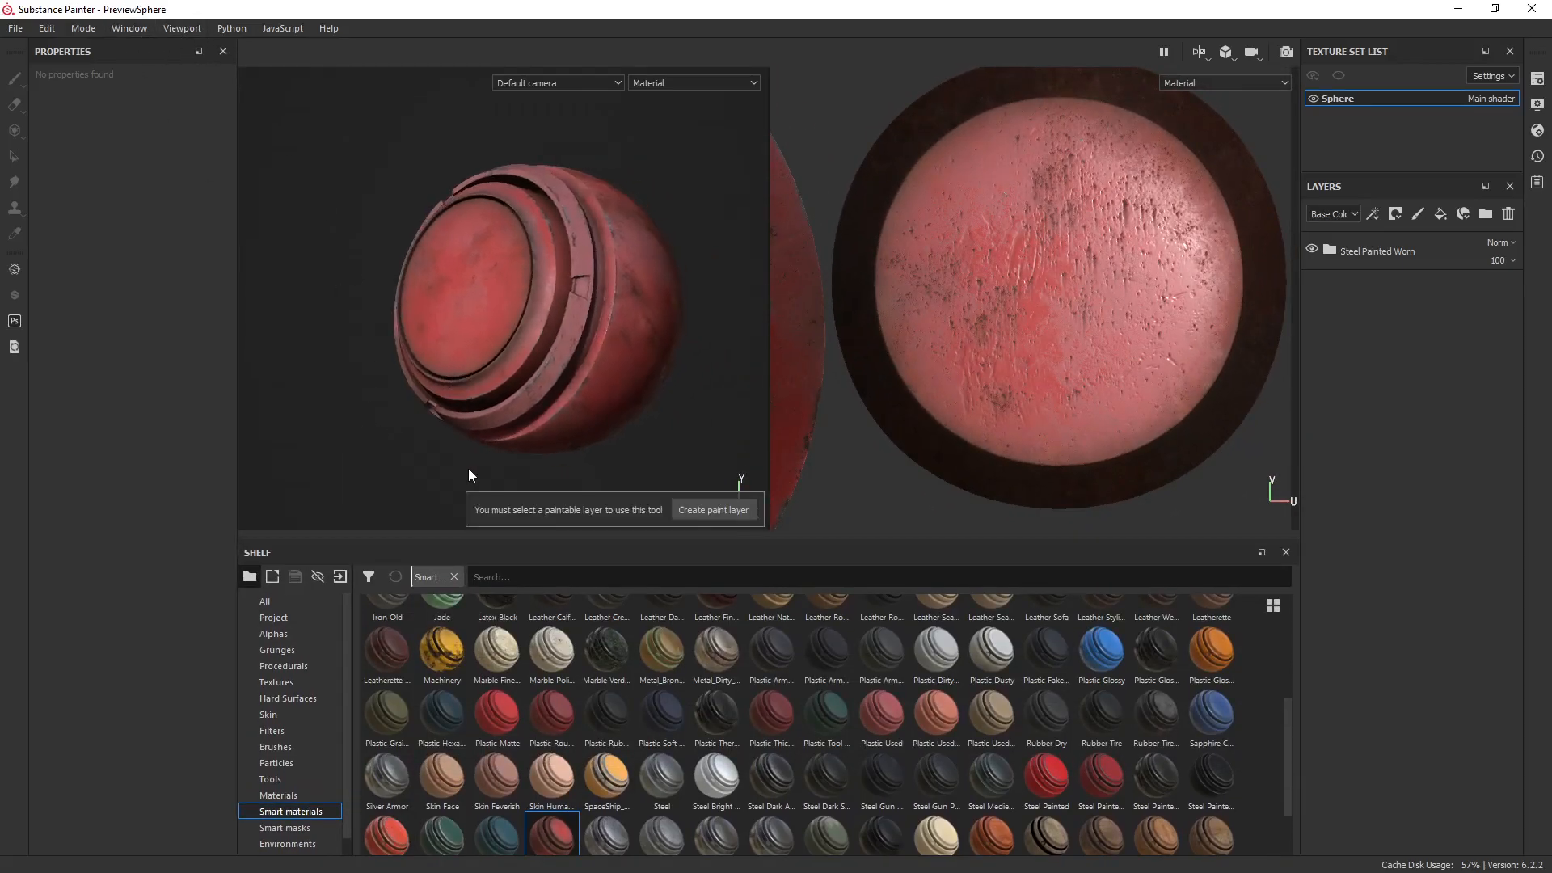
left_click(1538, 130)
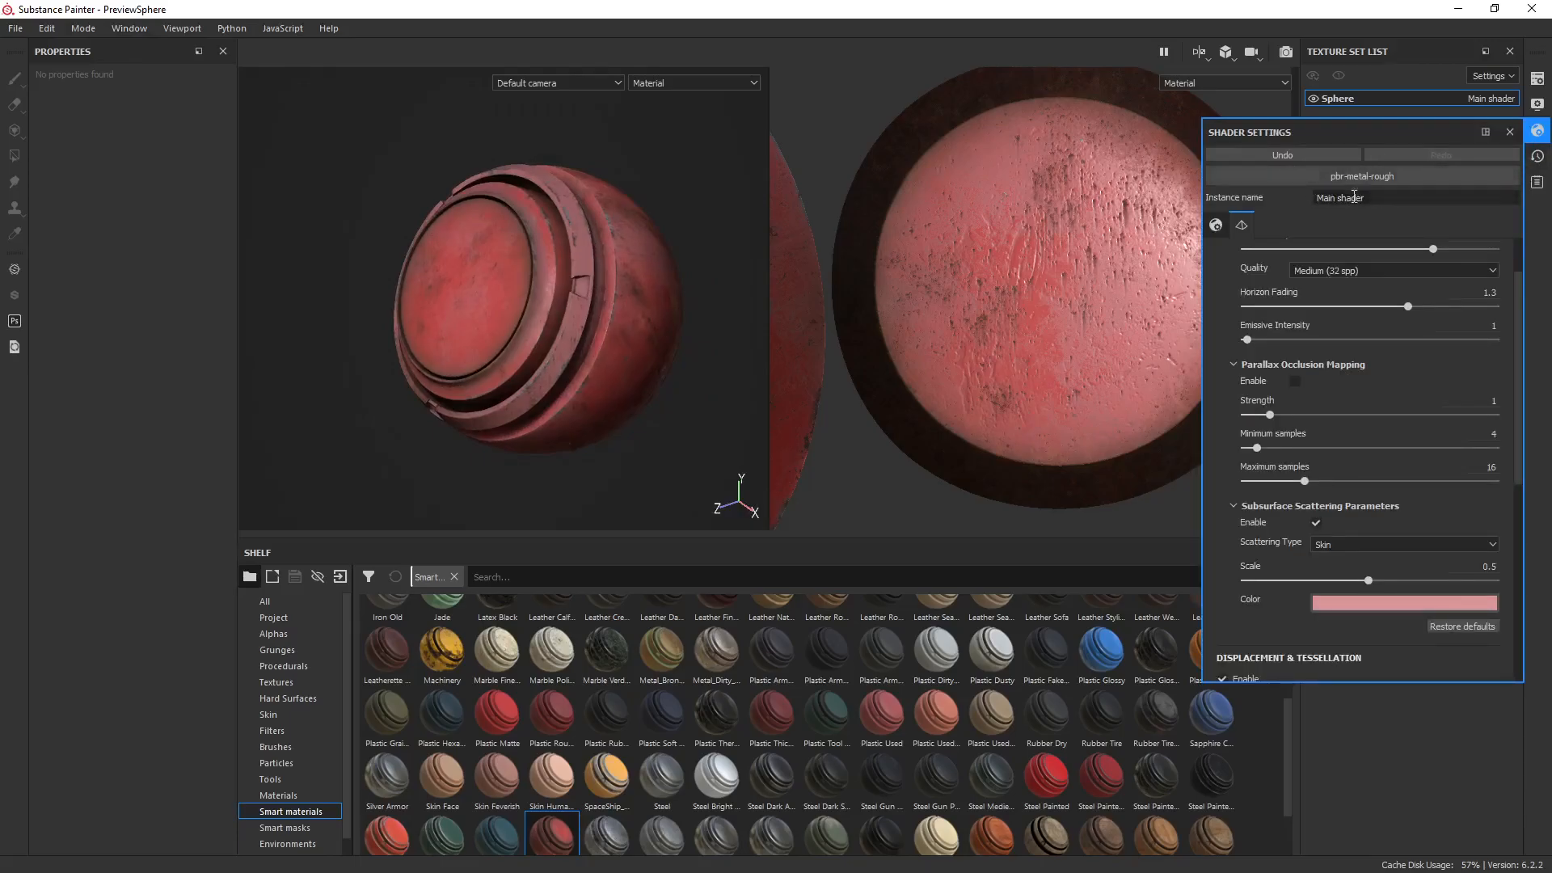
left_click(1540, 105)
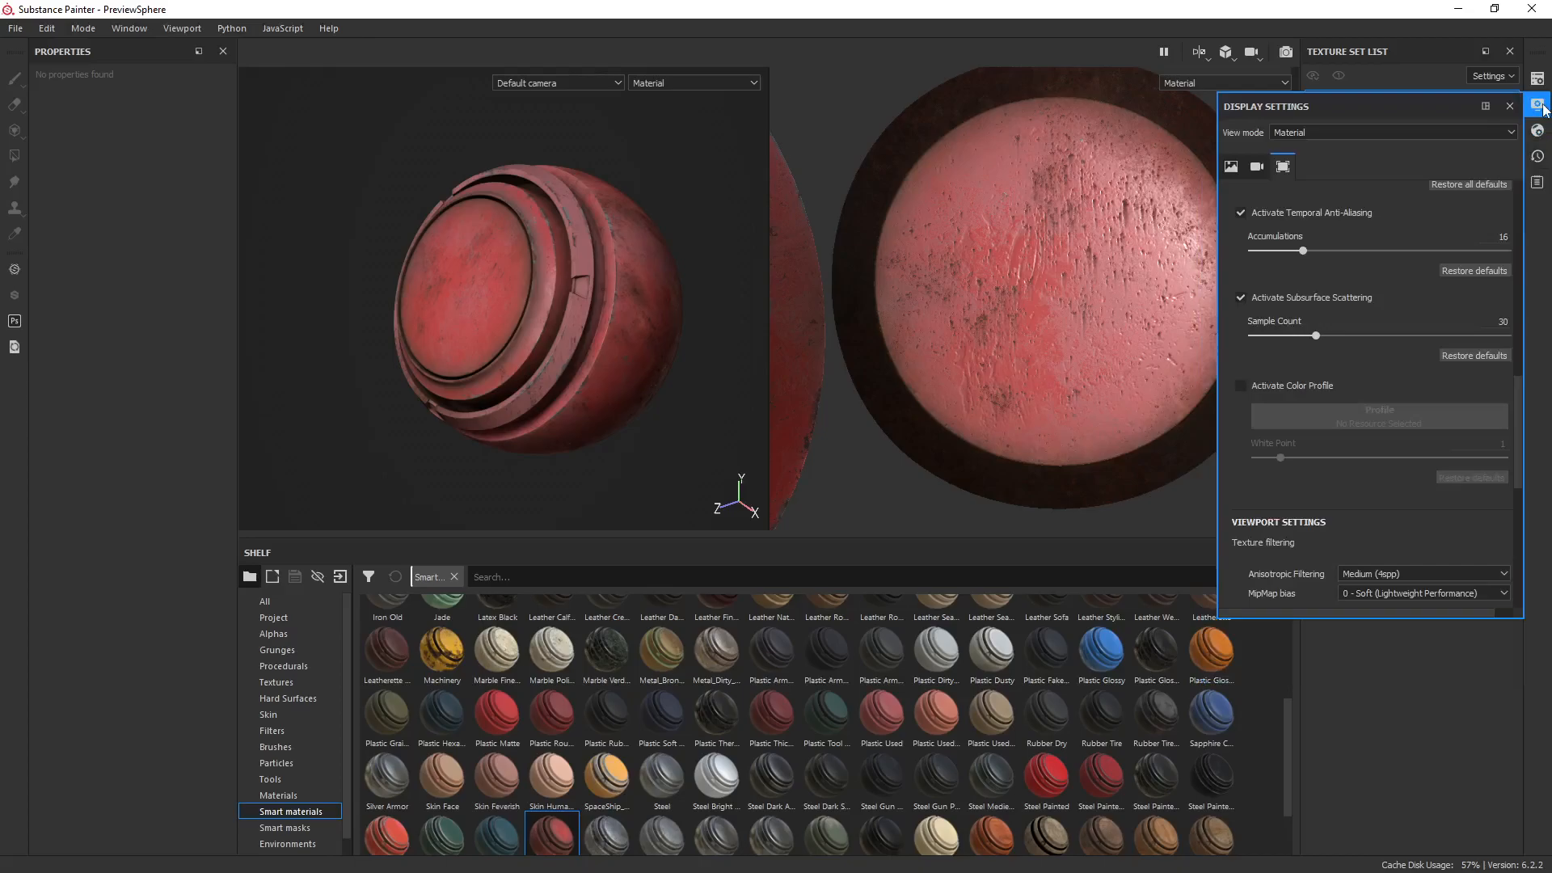
Review the output maps of the PBR Metallic Roughness and CryEngine templates for texture export, then close the export and display settings.
left_click(15, 27)
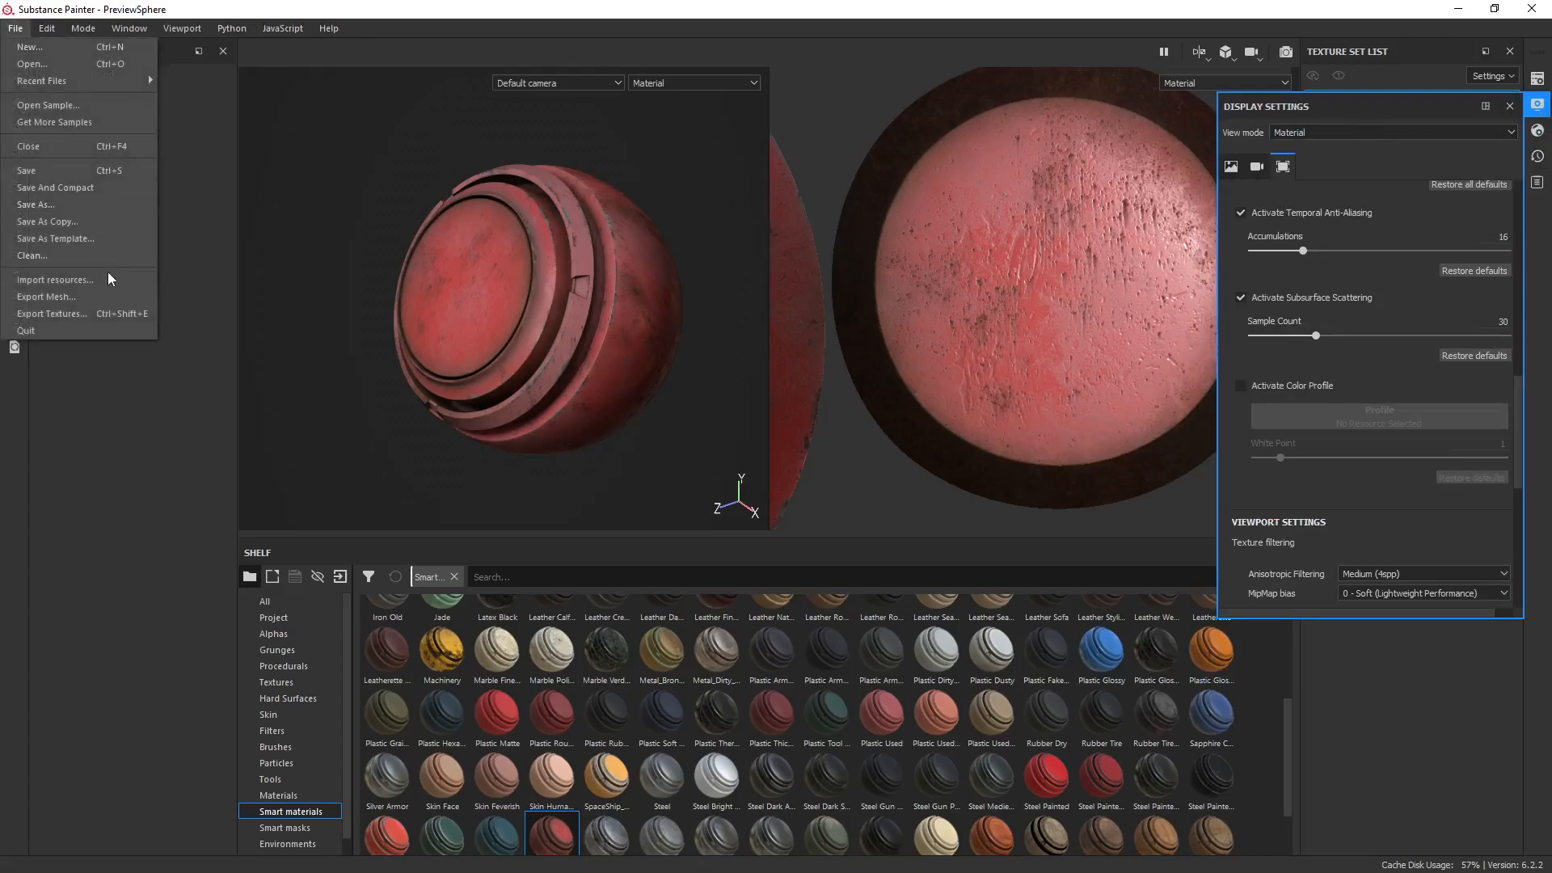
left_click(112, 299)
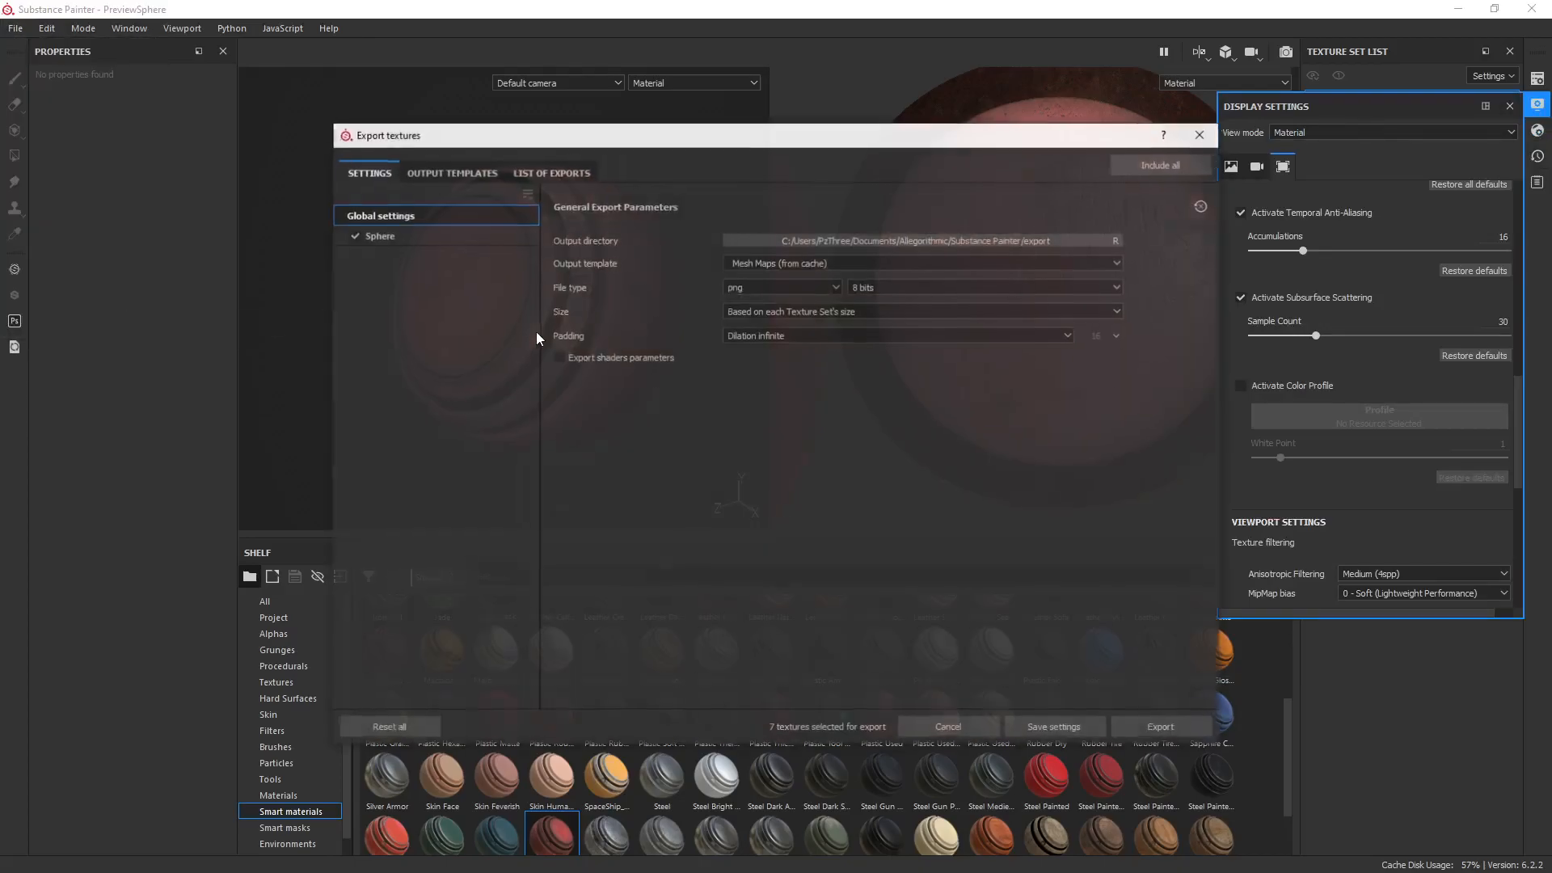
left_click(453, 175)
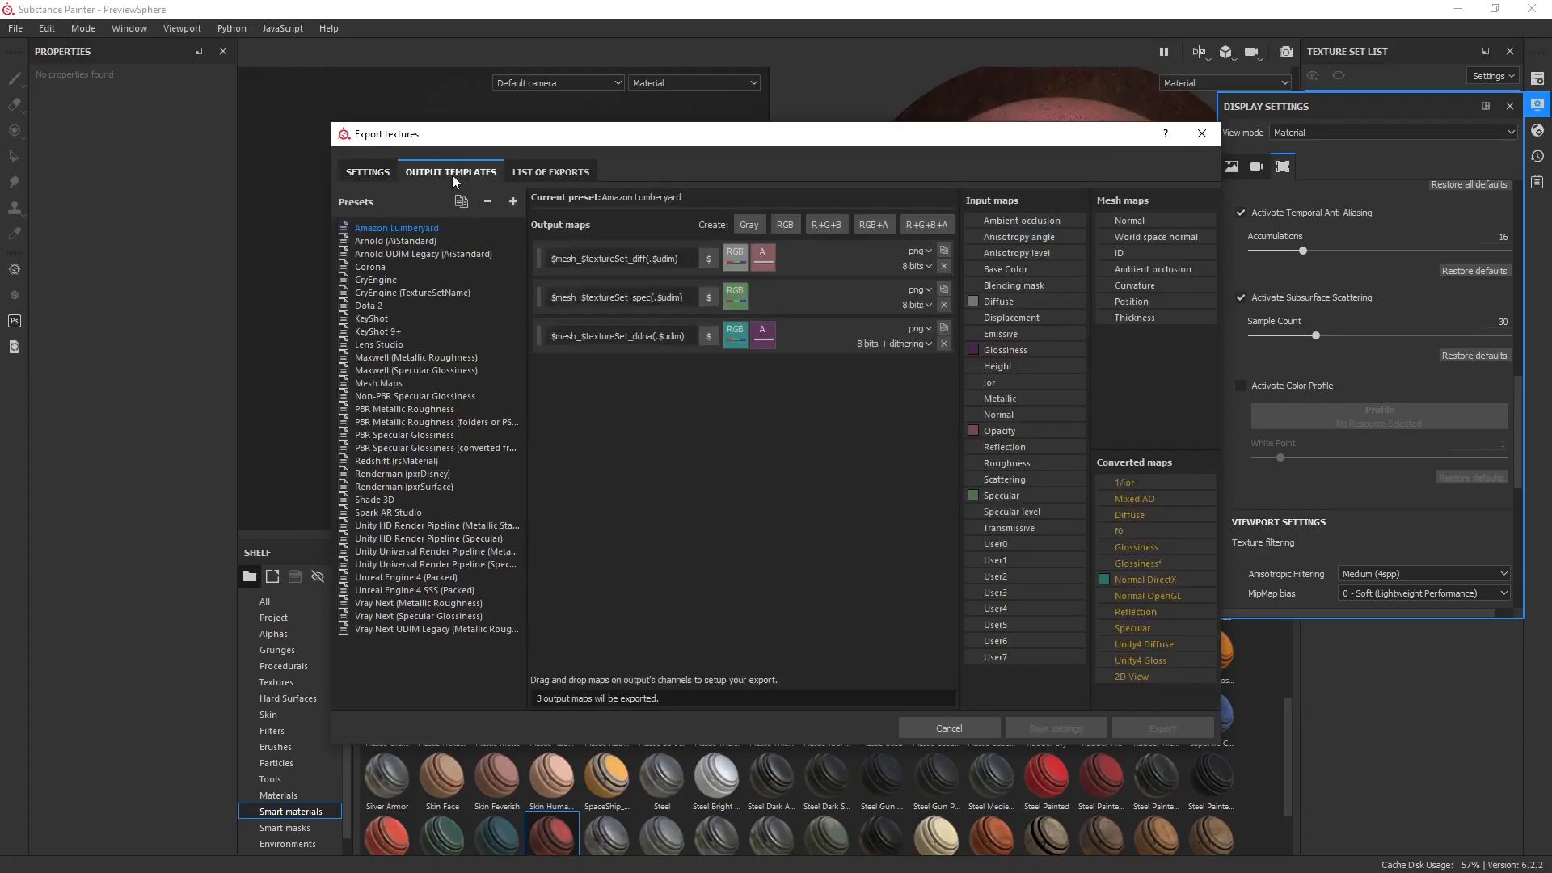
left_click(448, 410)
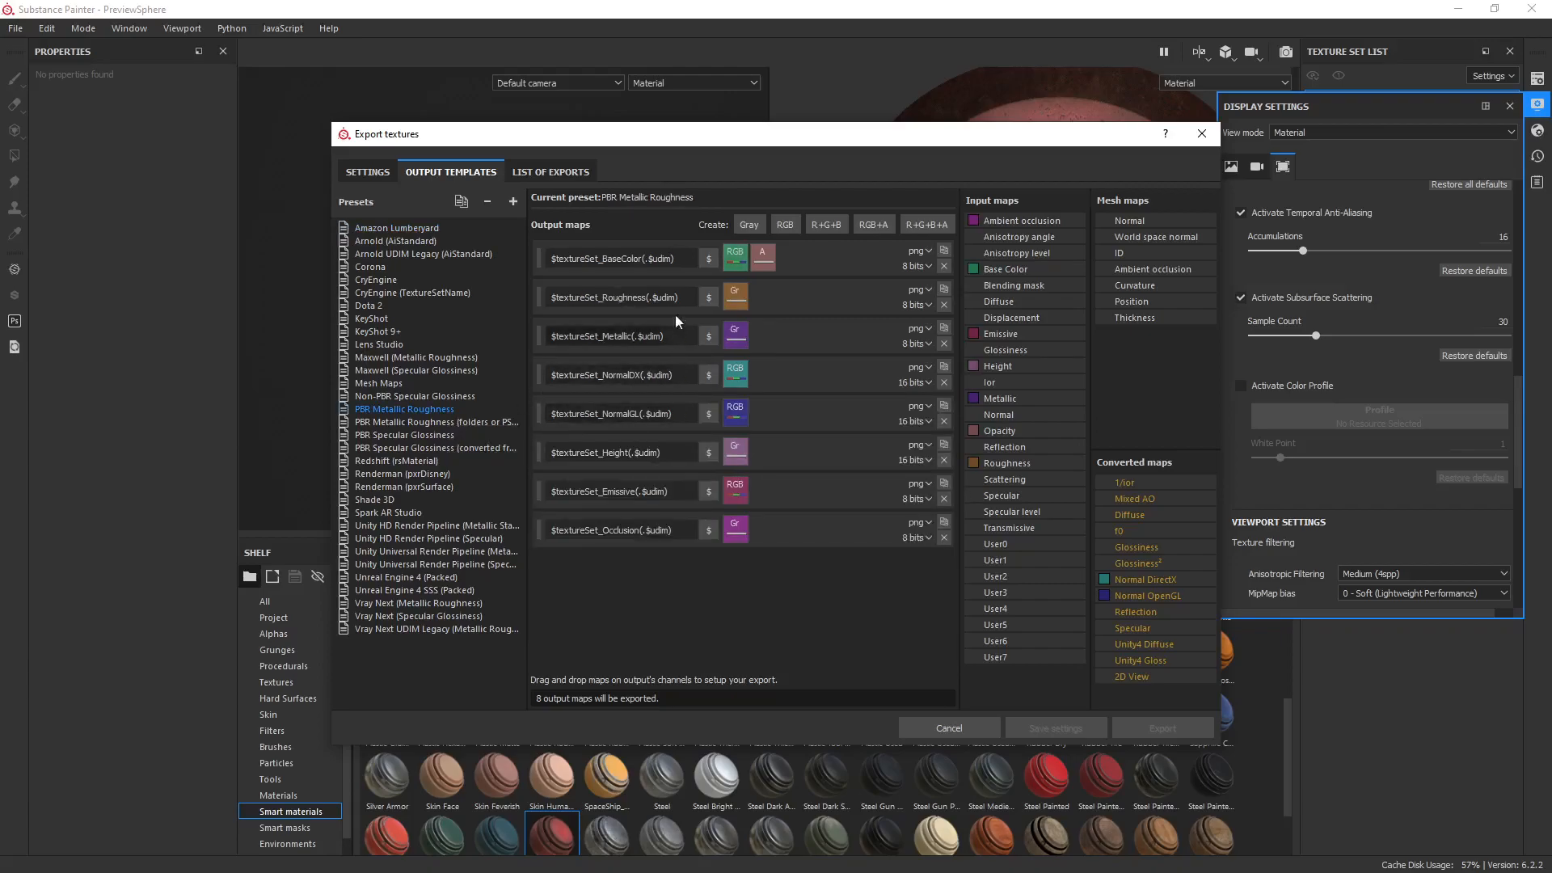
left_click(385, 281)
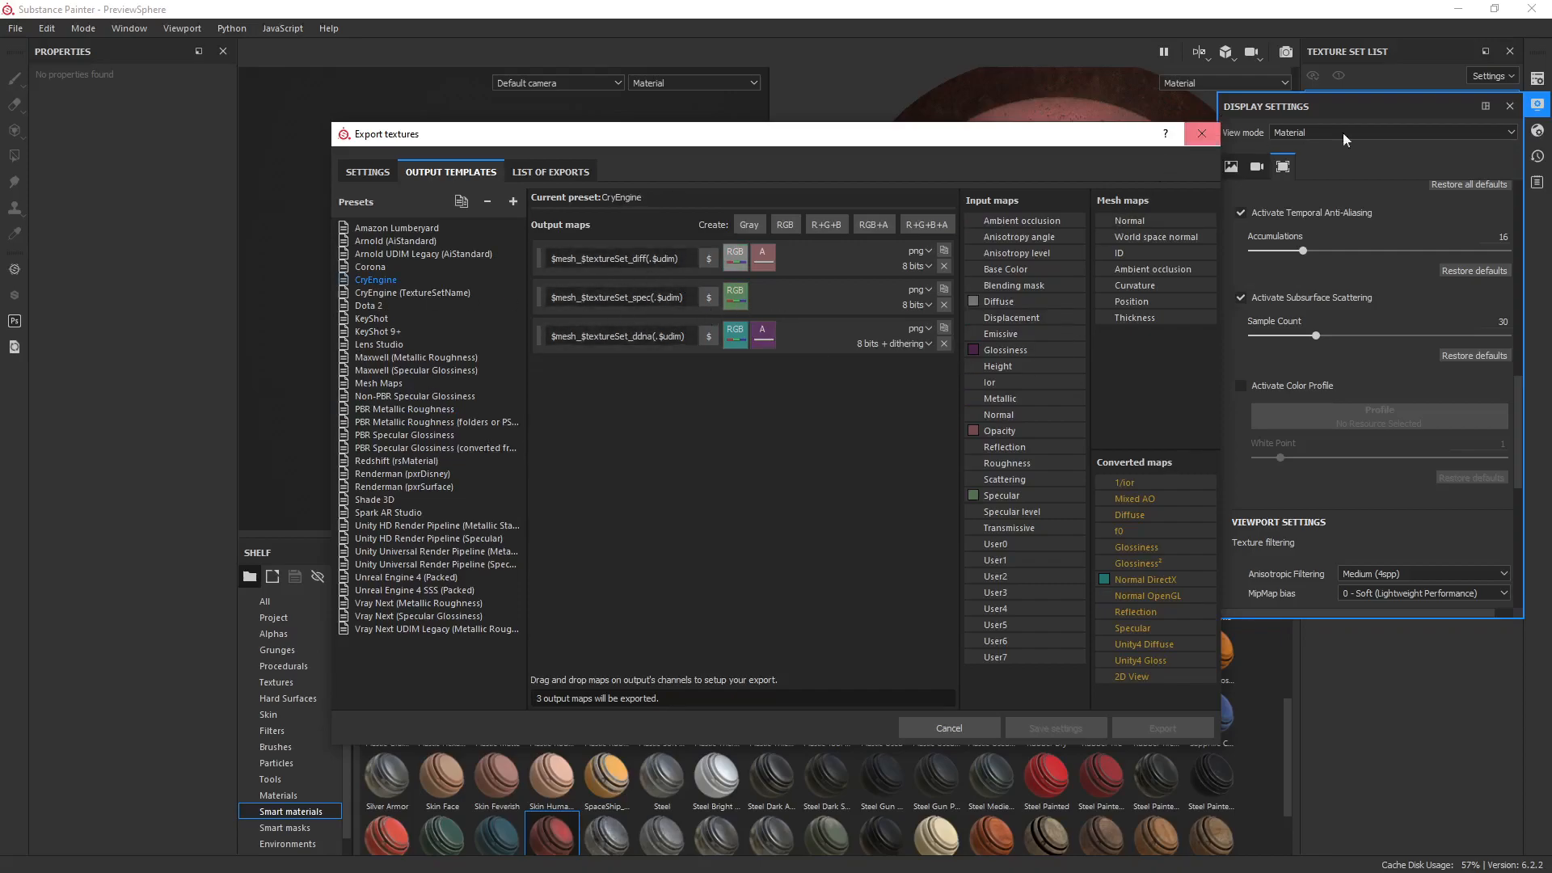
left_click(1202, 134)
left_click(1535, 102)
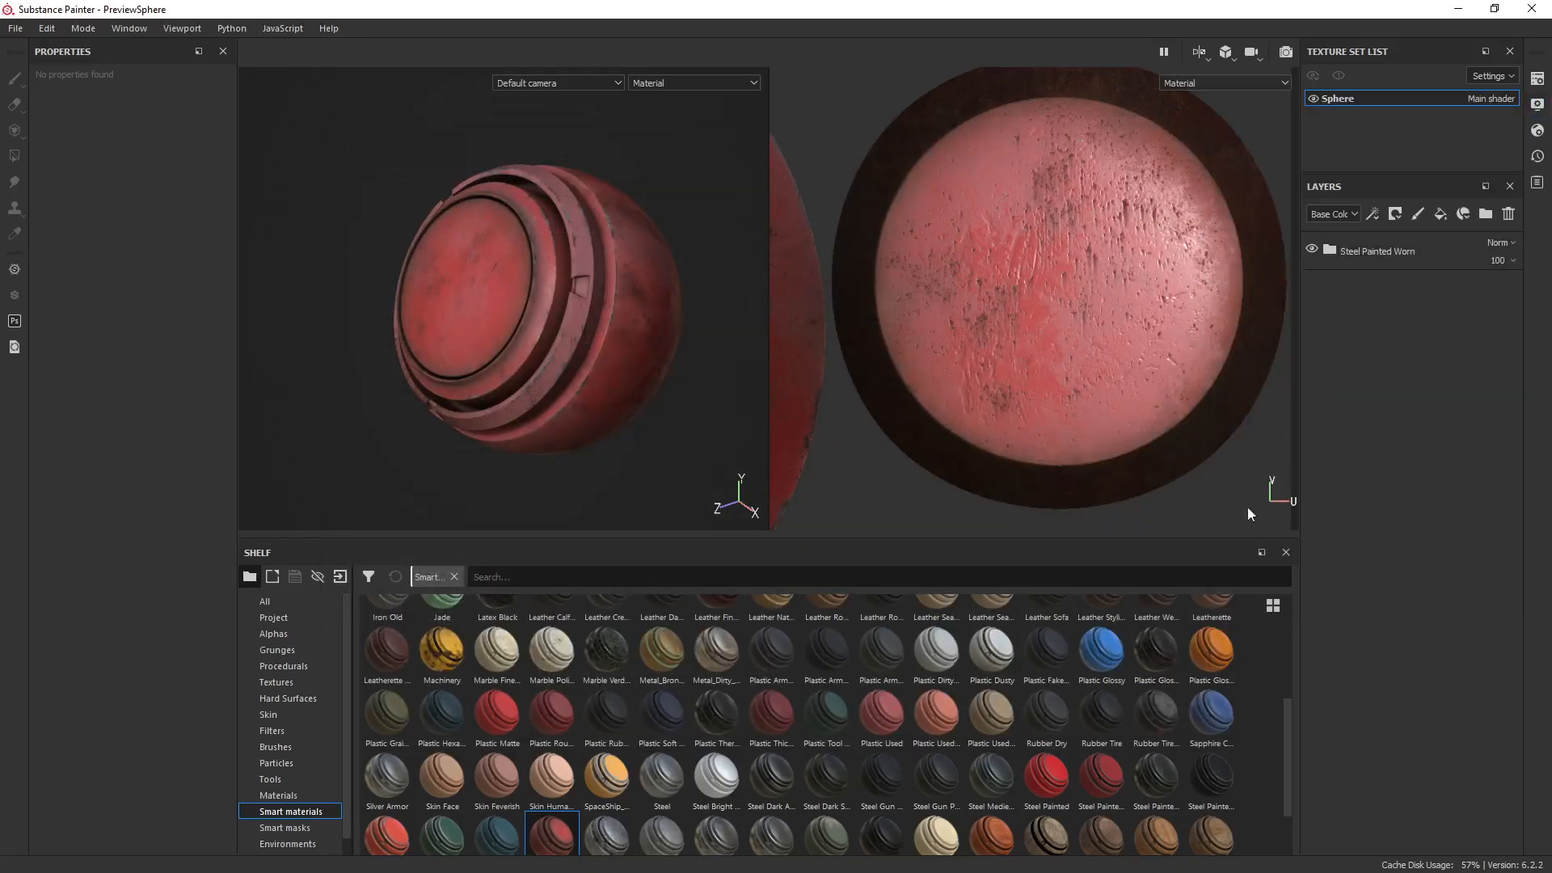
Reopen the texture export settings and look at the choice of output template.
left_click_drag(595, 413, 589, 375, "alt")
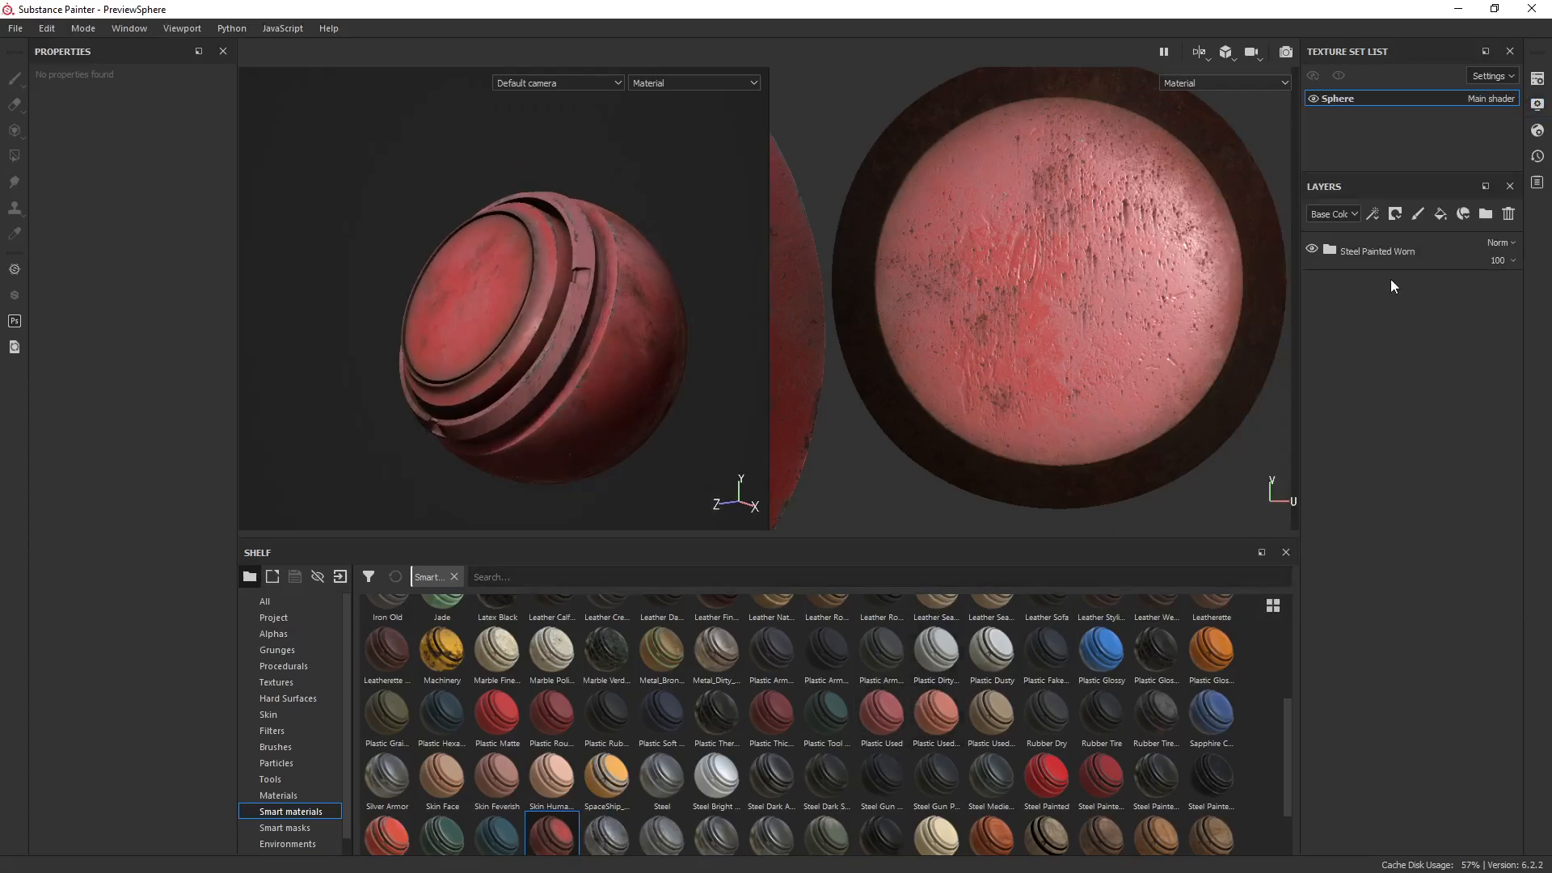
left_click(15, 28)
left_click(110, 312)
left_click(827, 260)
left_click(491, 191)
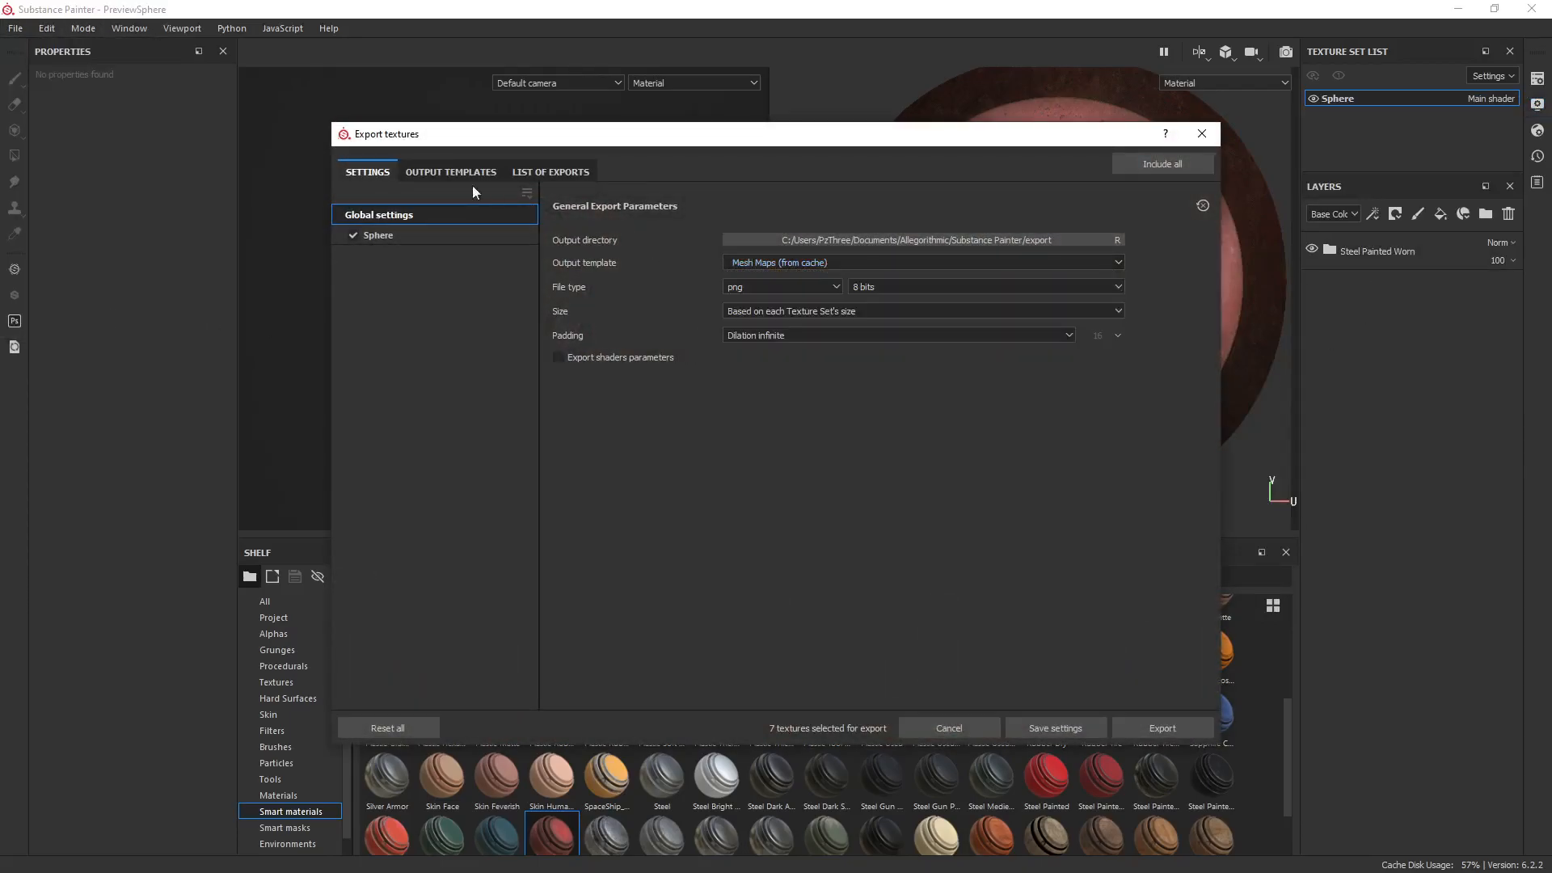
Compare the output maps of the CryEngine, PBR Specular Glossiness and PBR Specular Glossiness (converted from Metallic Roughness) presets.
left_click(450, 171)
left_click(397, 280)
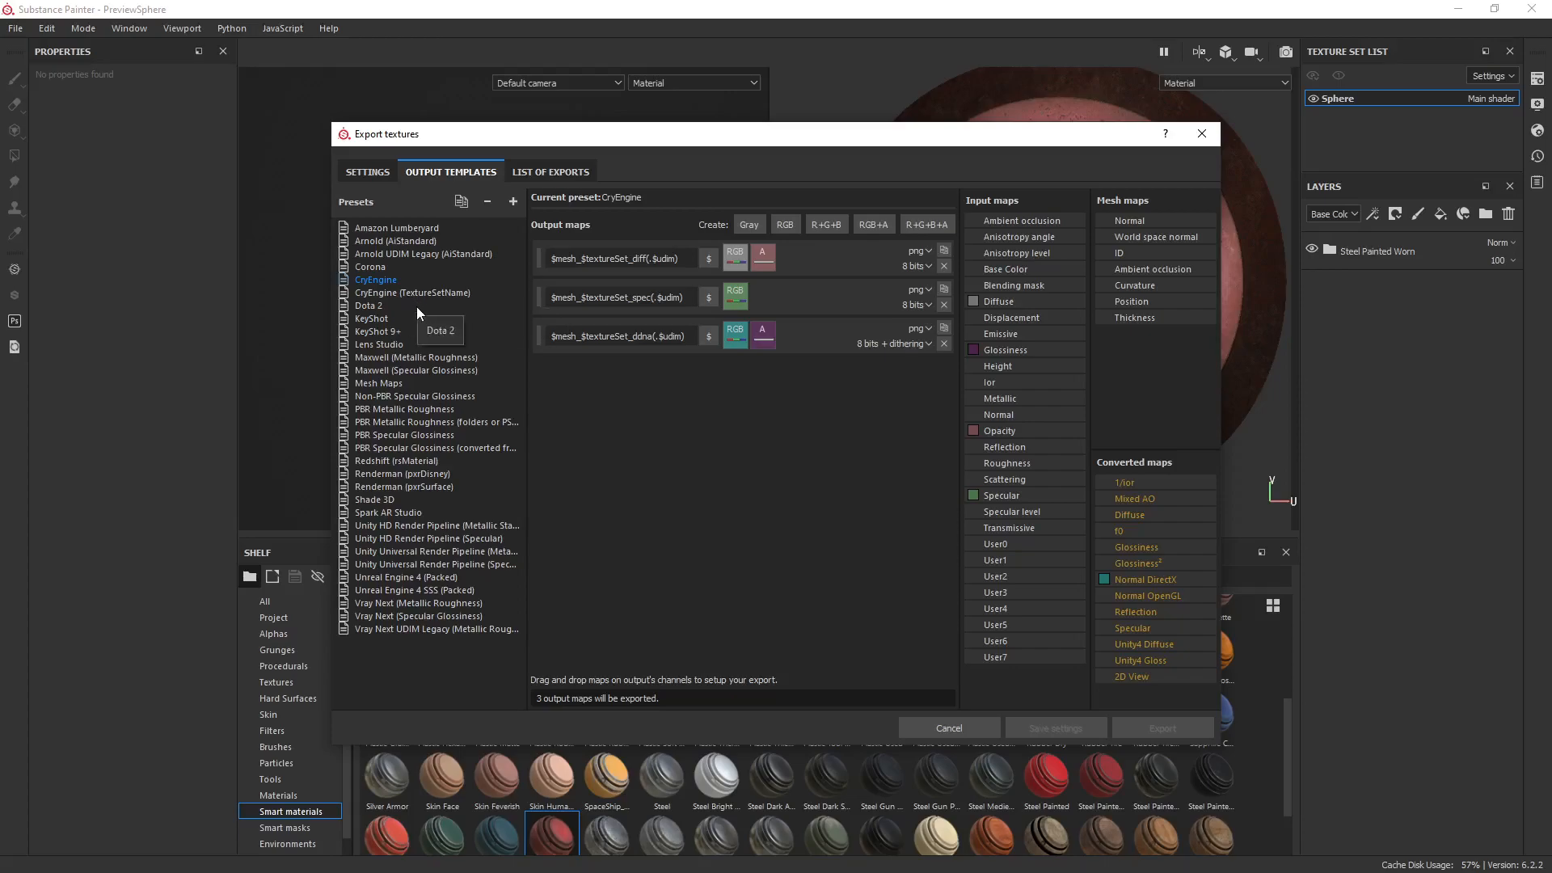
left_click(443, 435)
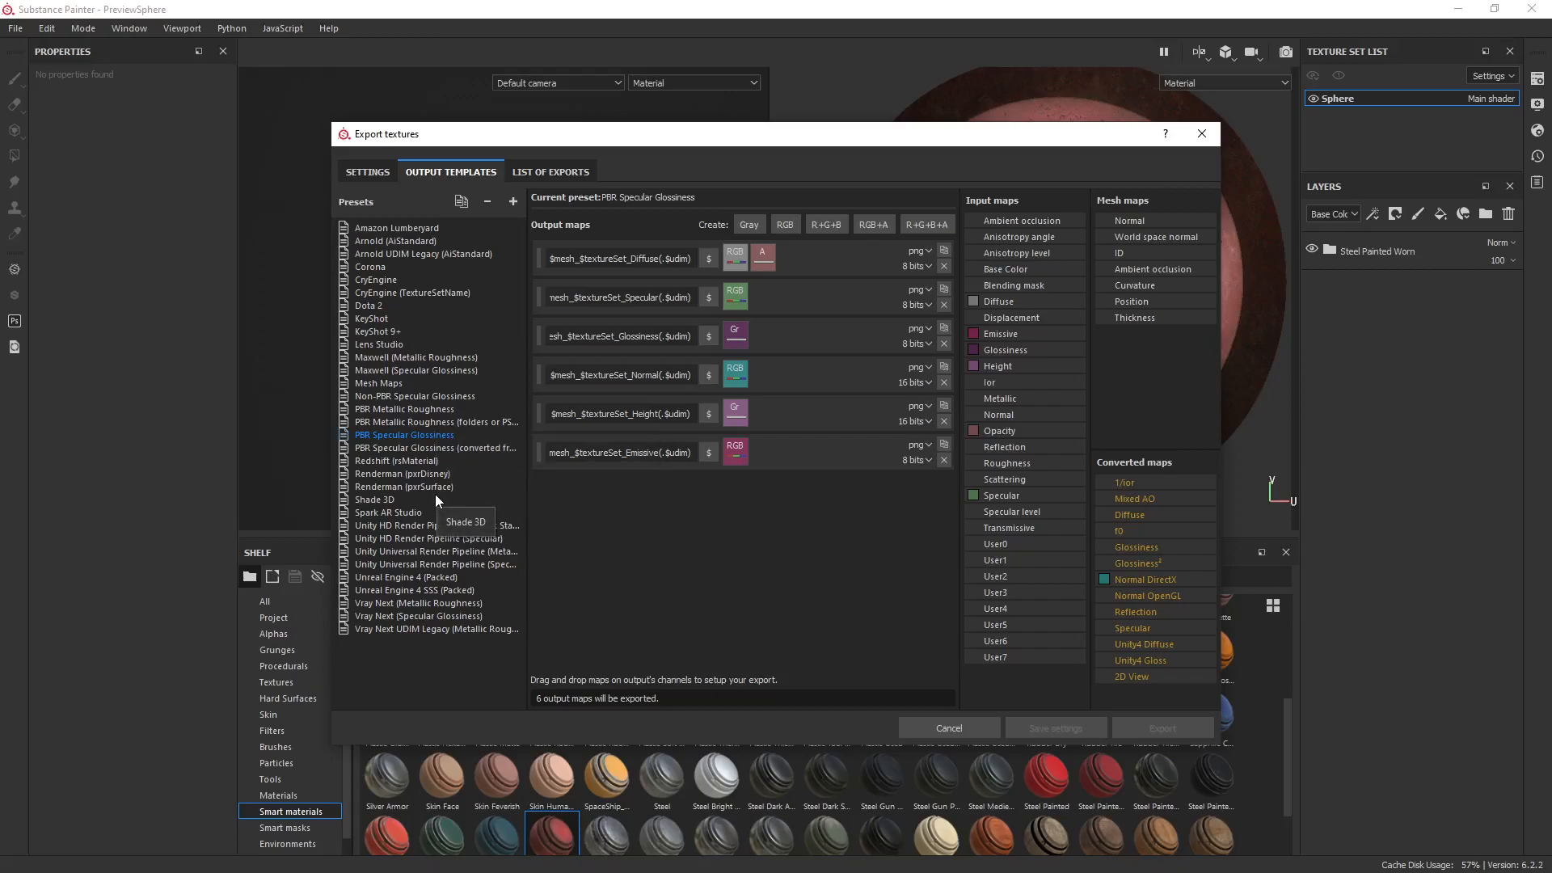
left_click(452, 449)
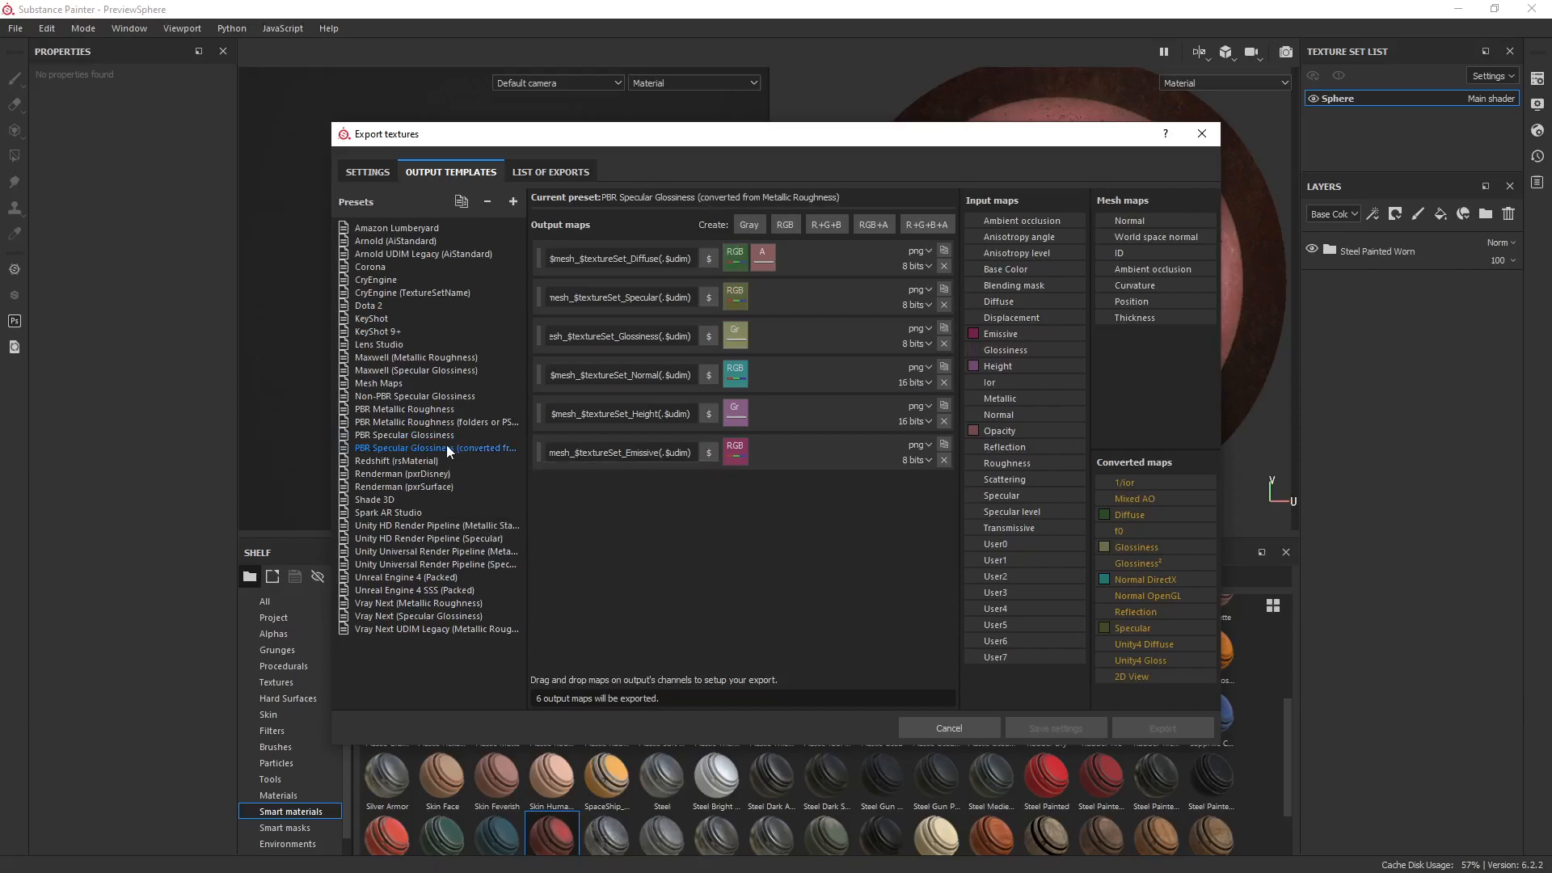
left_click(441, 436)
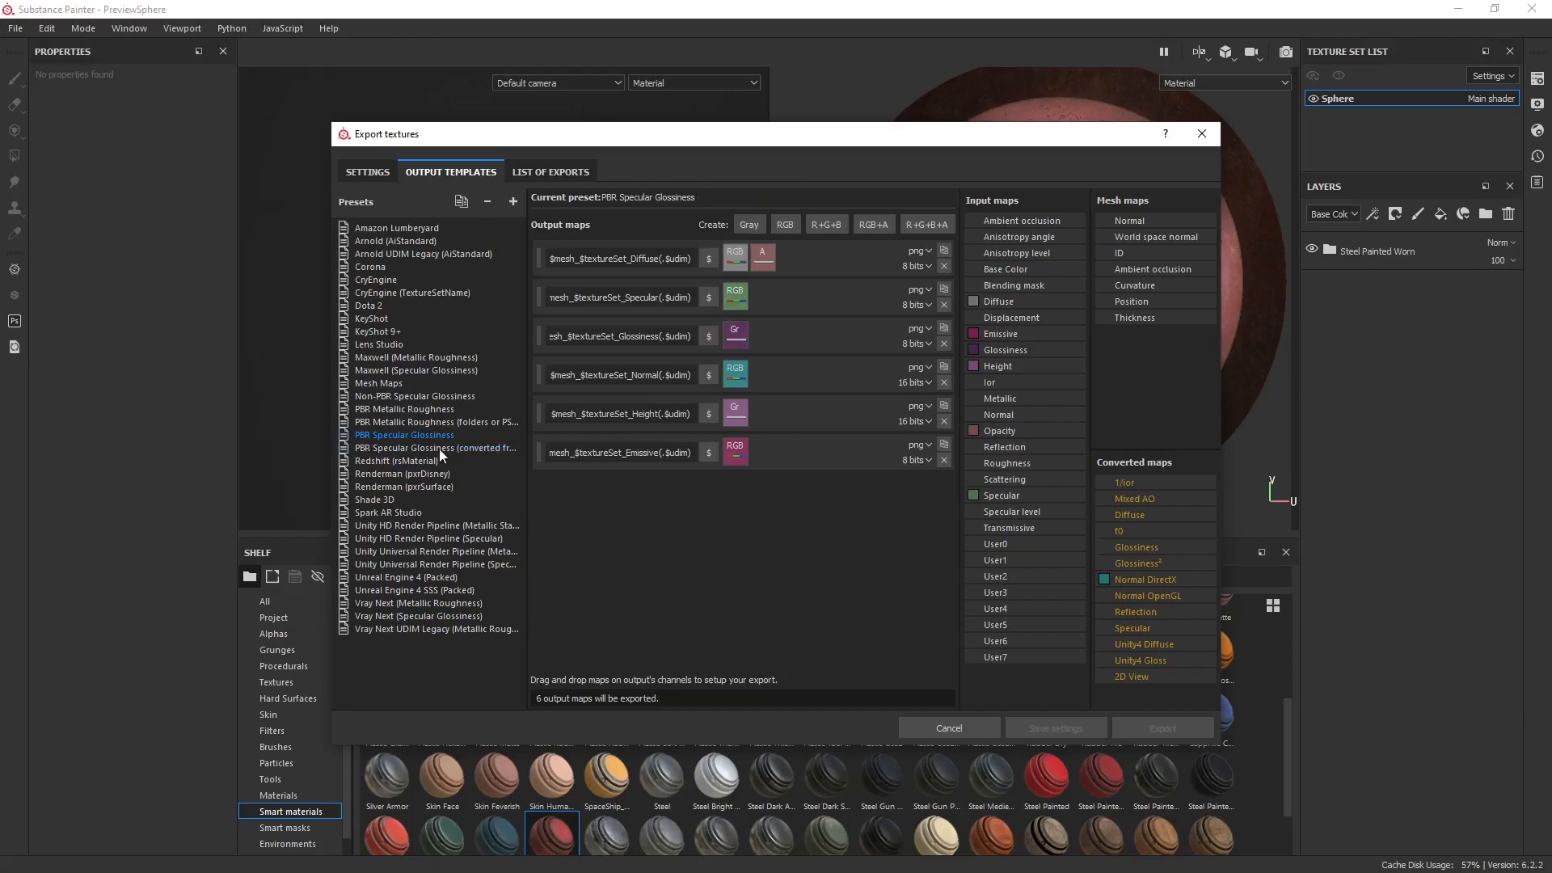
left_click(439, 447)
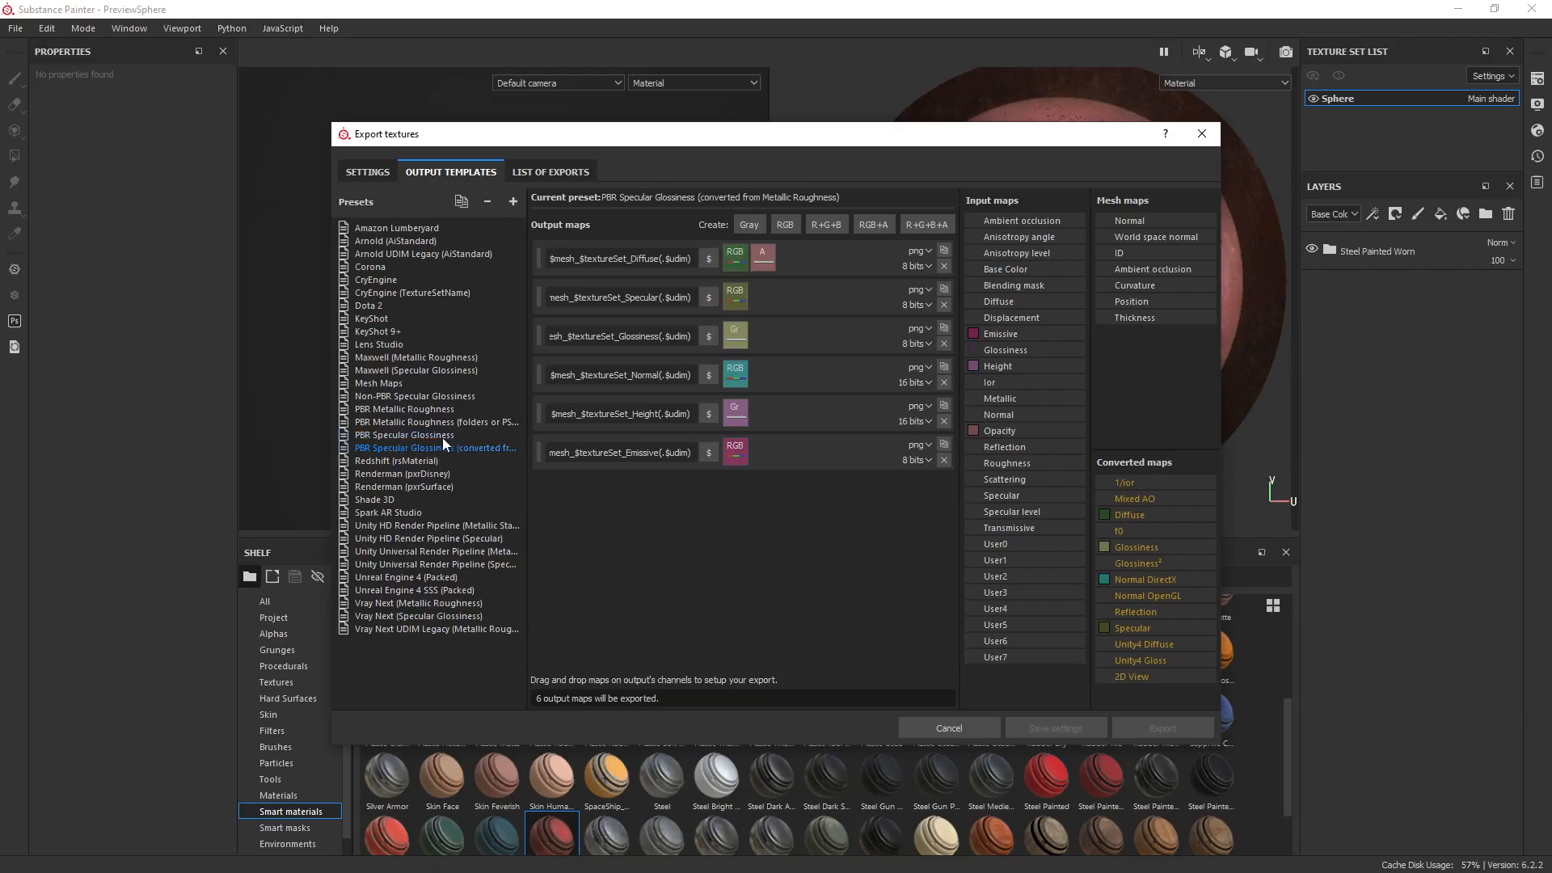
Cancel the texture export, switch to Substance 3D Designer, and add a Master_Material node beside the Base Material node.
left_click(974, 726)
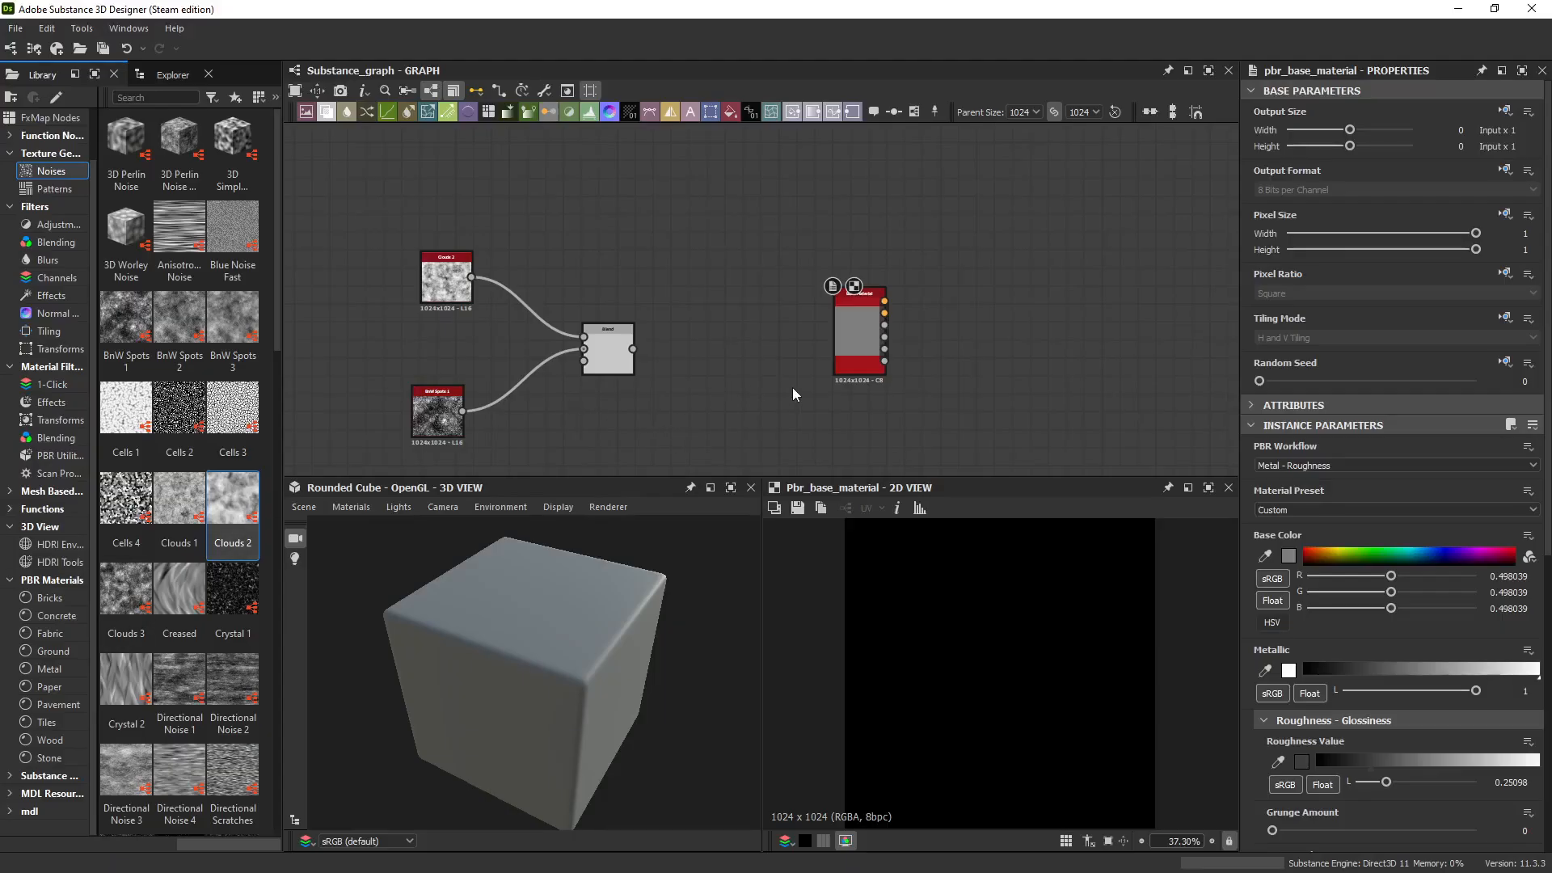
key("space")
left_click(726, 346)
key("space")
type("mast")
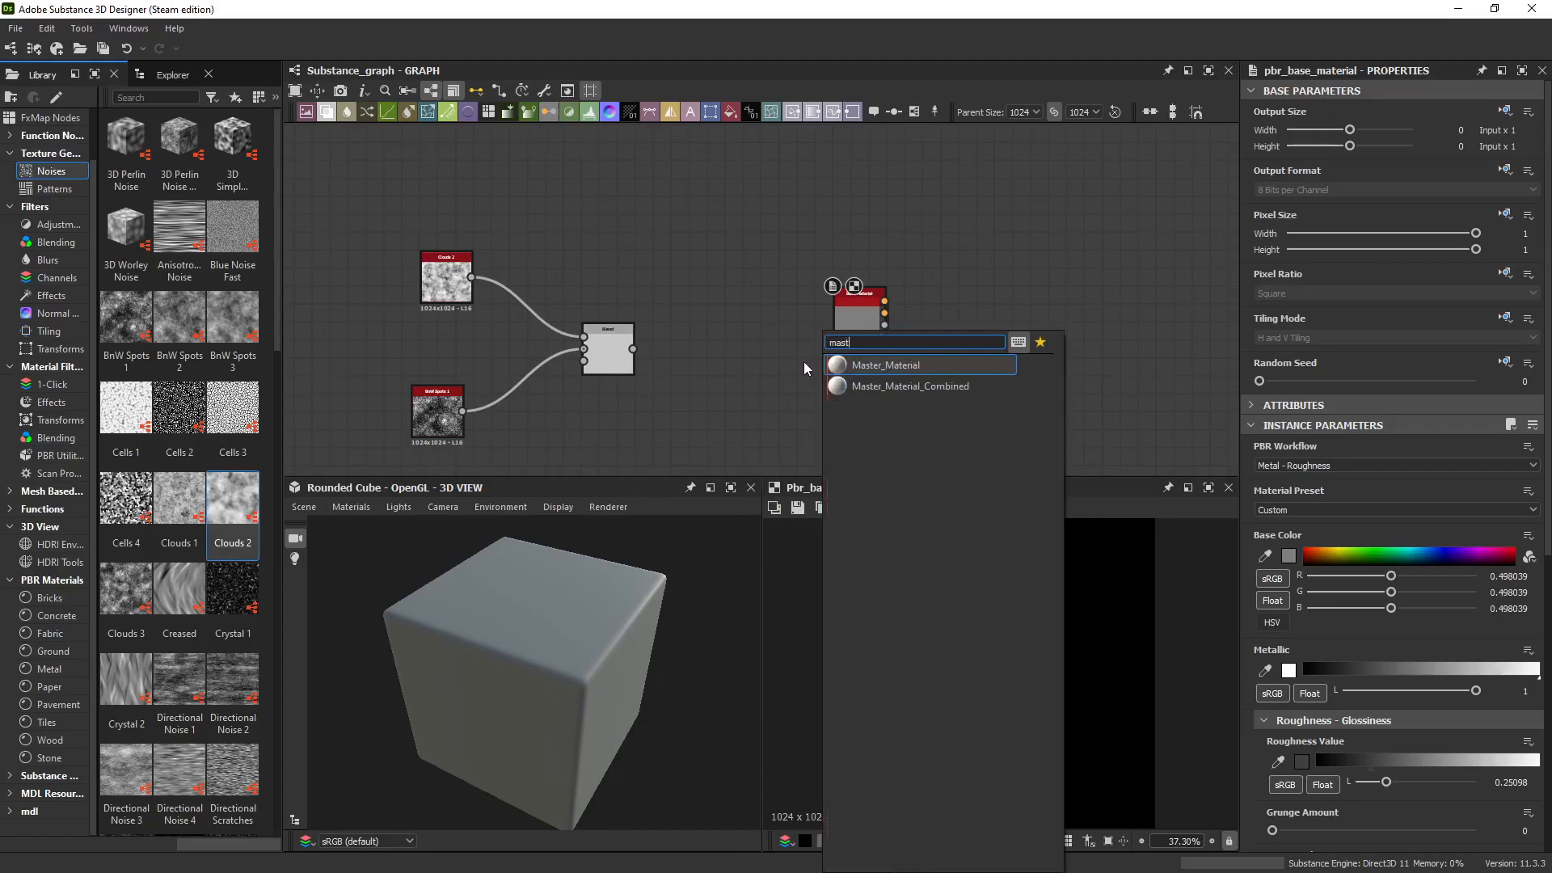
left_click(900, 367)
left_click(776, 549)
left_click(778, 548)
left_click_drag(397, 291, 1016, 245)
middle_click_drag(1203, 341, 948, 341)
Add another Base Material node in the free area beyond the Master_Material node.
left_click(948, 341)
key("space")
type("base")
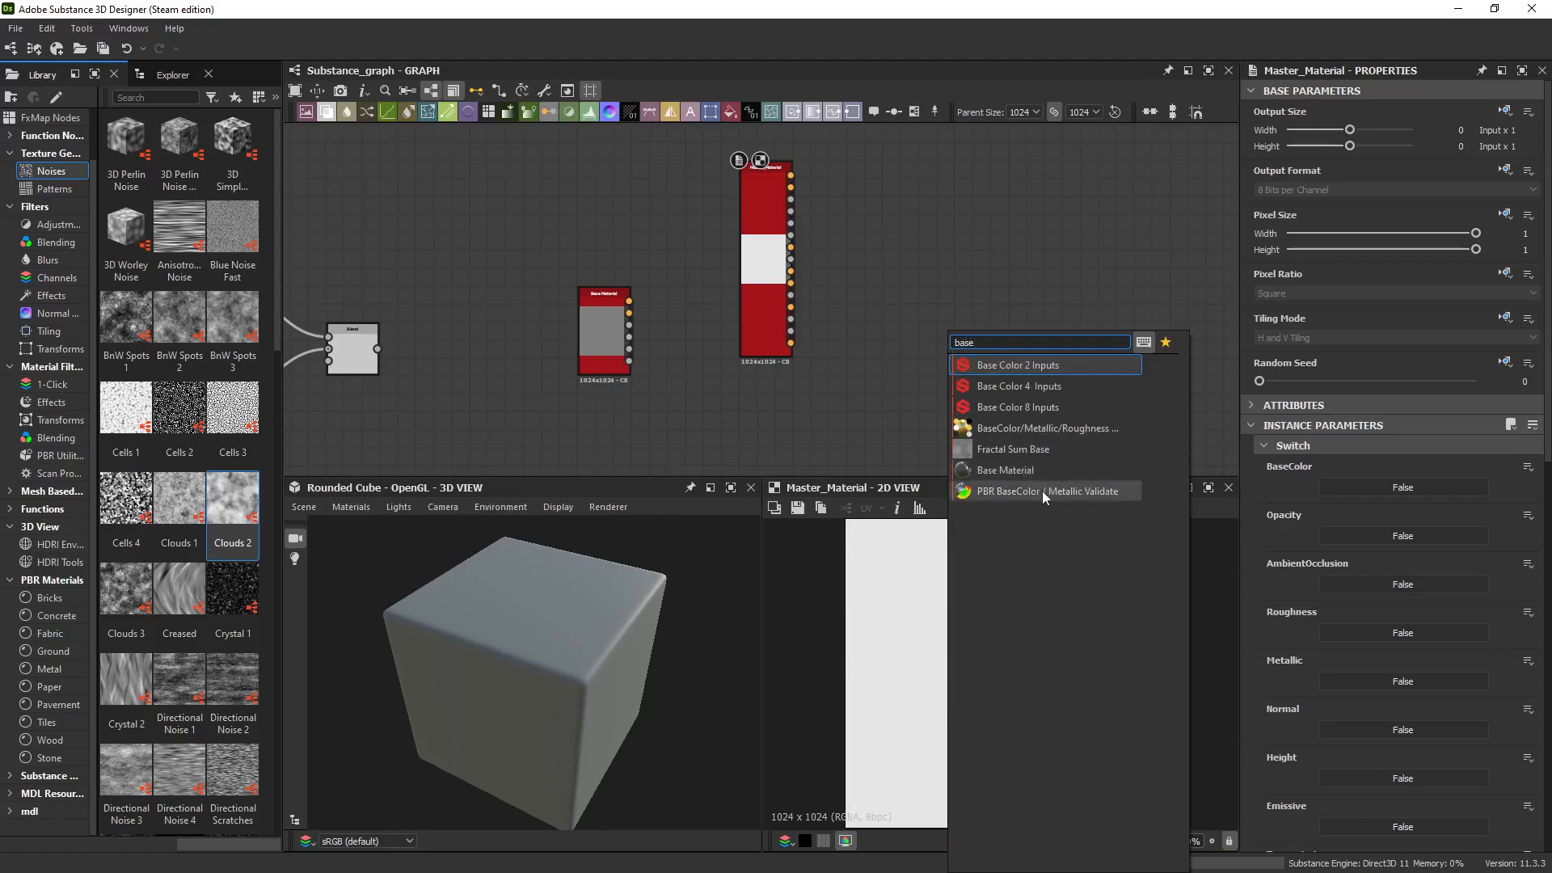
left_click(1039, 470)
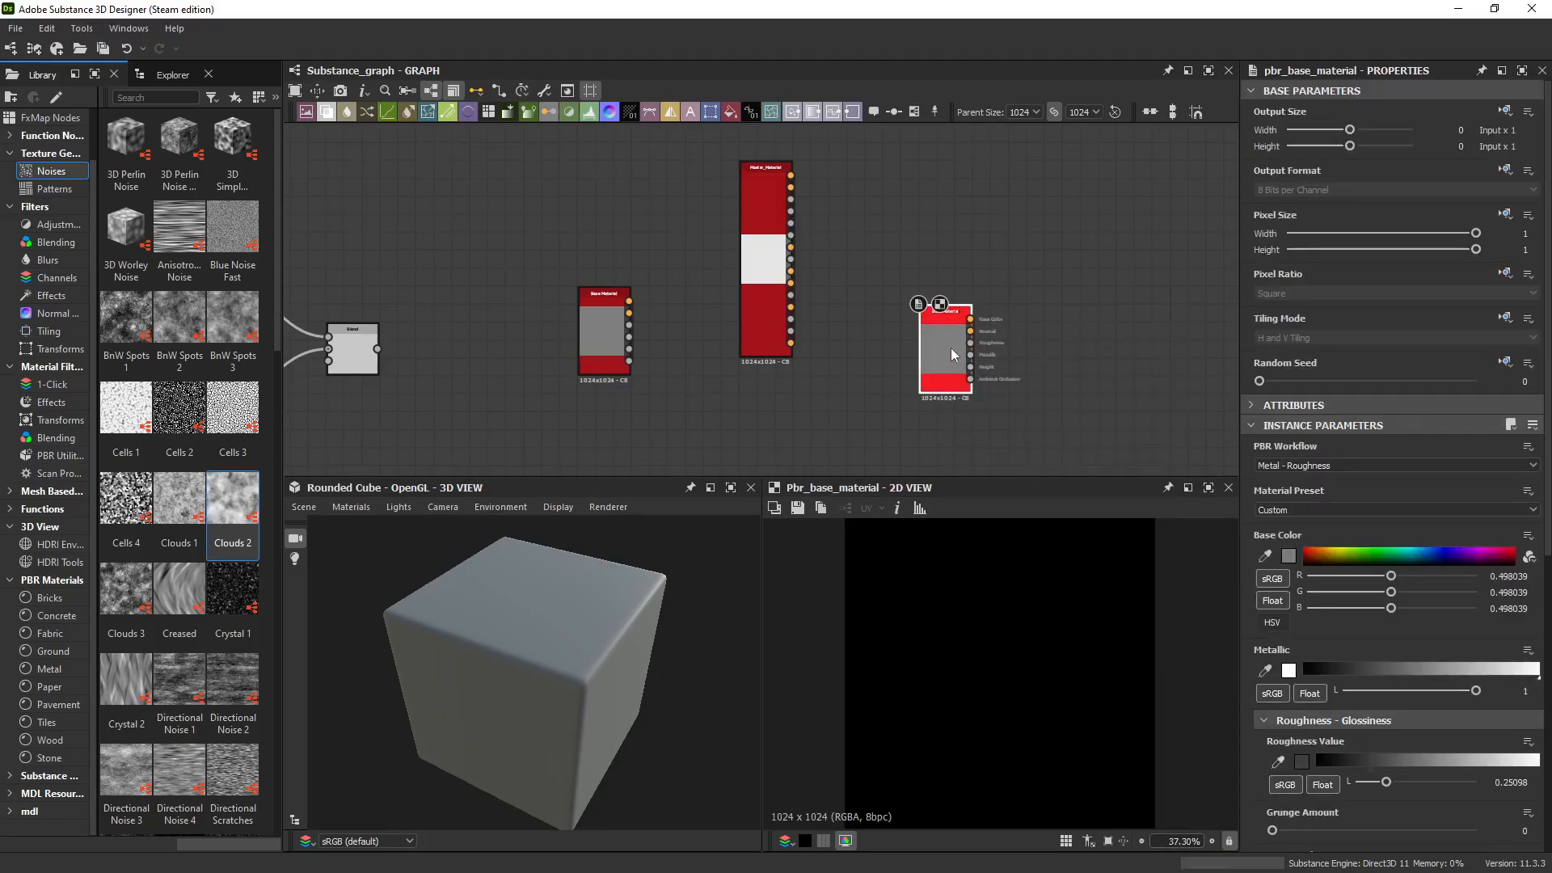
left_click_drag(950, 347, 983, 350)
Enable the Base Color and Normal user-defined maps on the new Base Material node.
scroll(1389, 528, "down", 3)
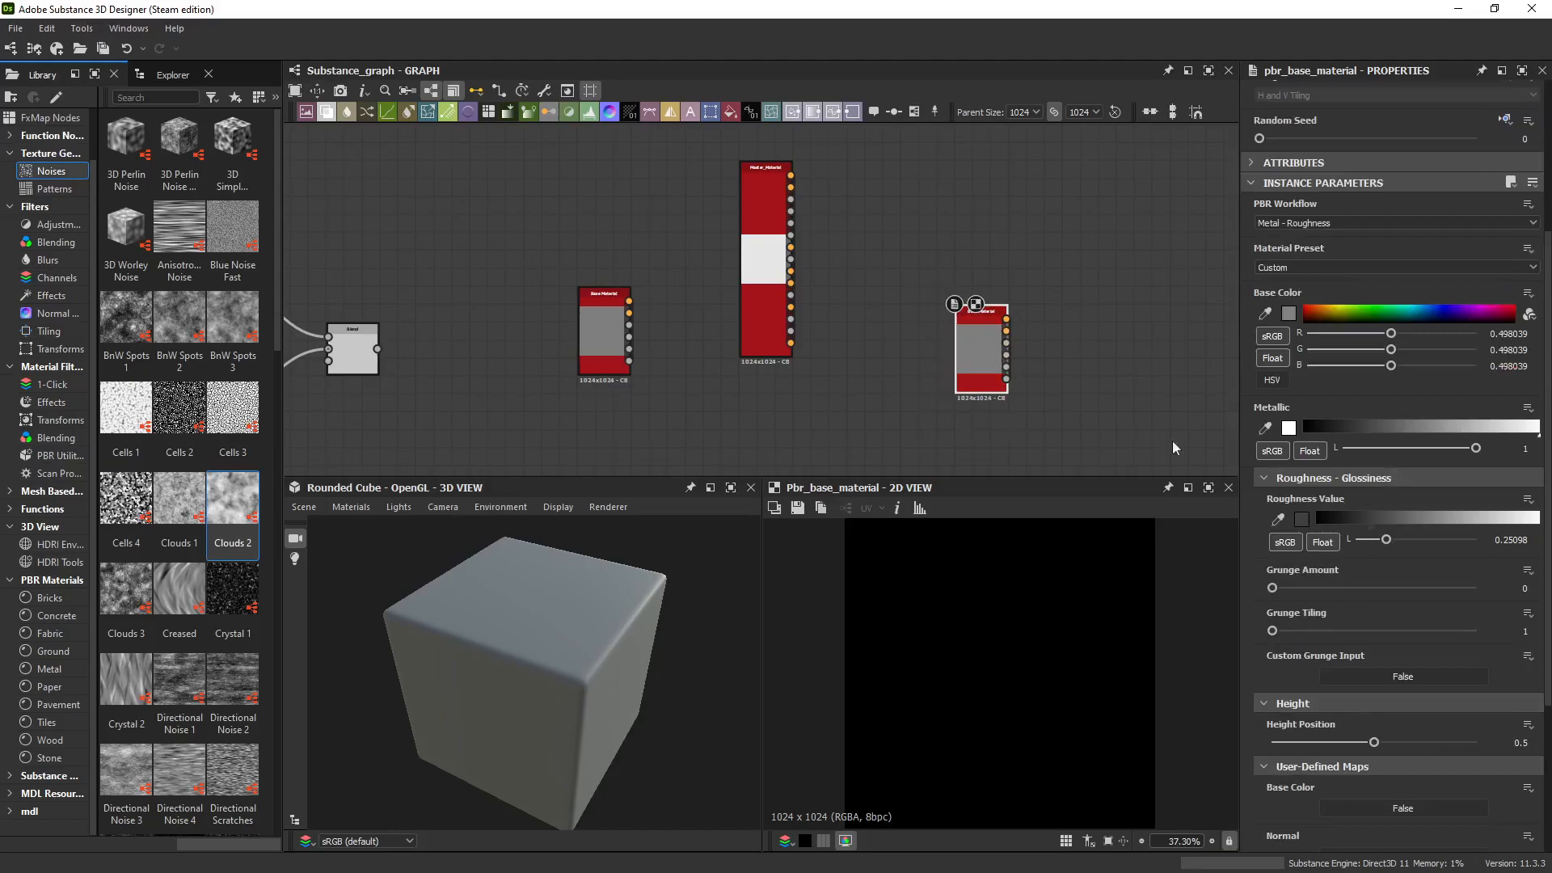
scroll(1413, 683, "down", 2)
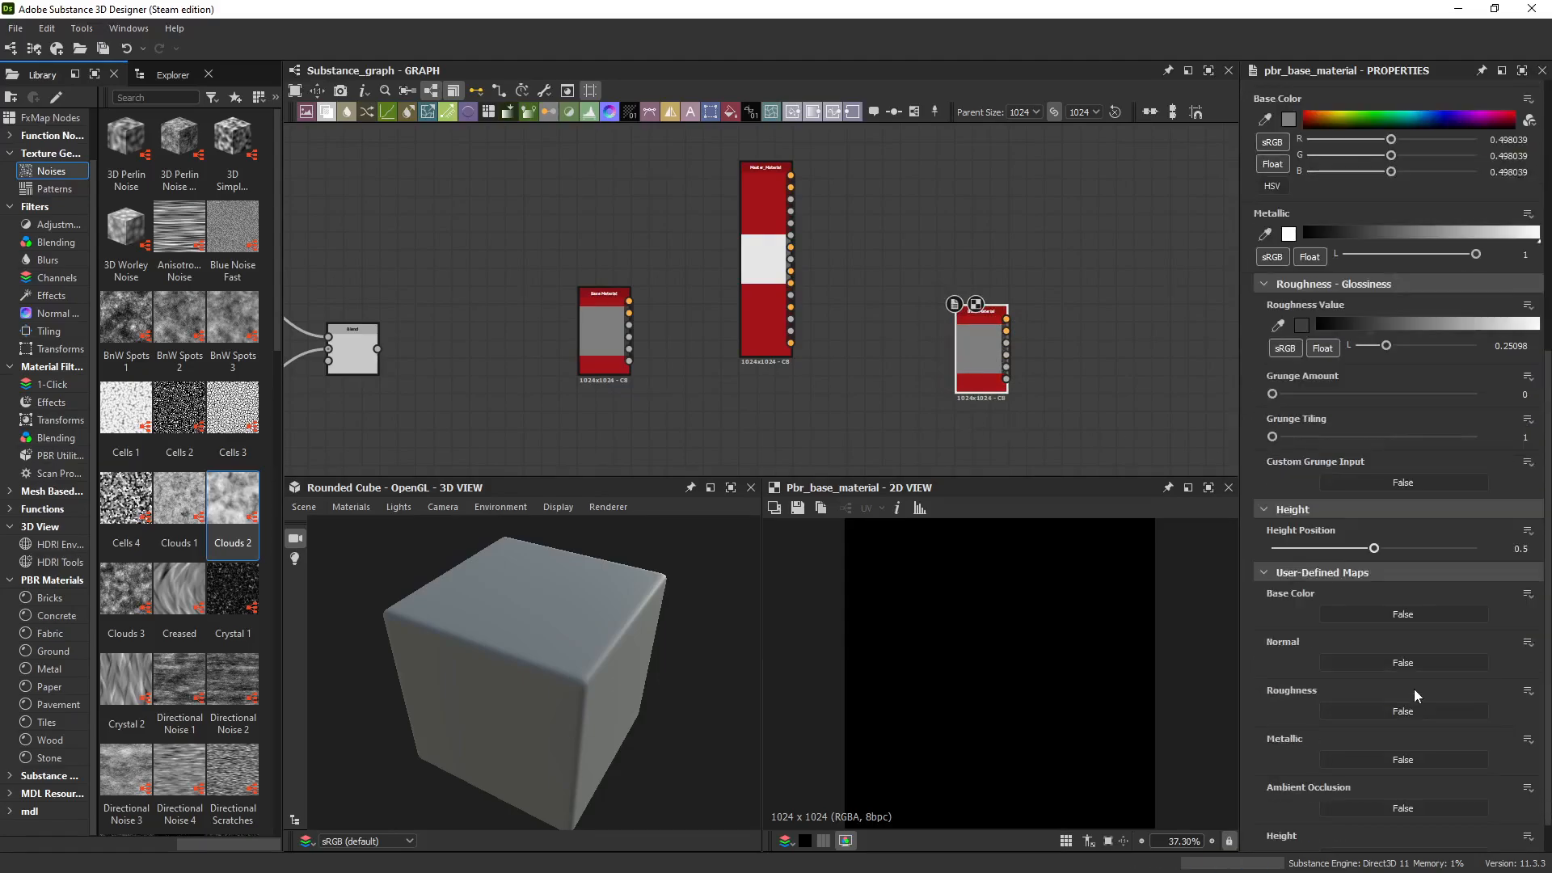
left_click(1400, 663)
left_click(1404, 573)
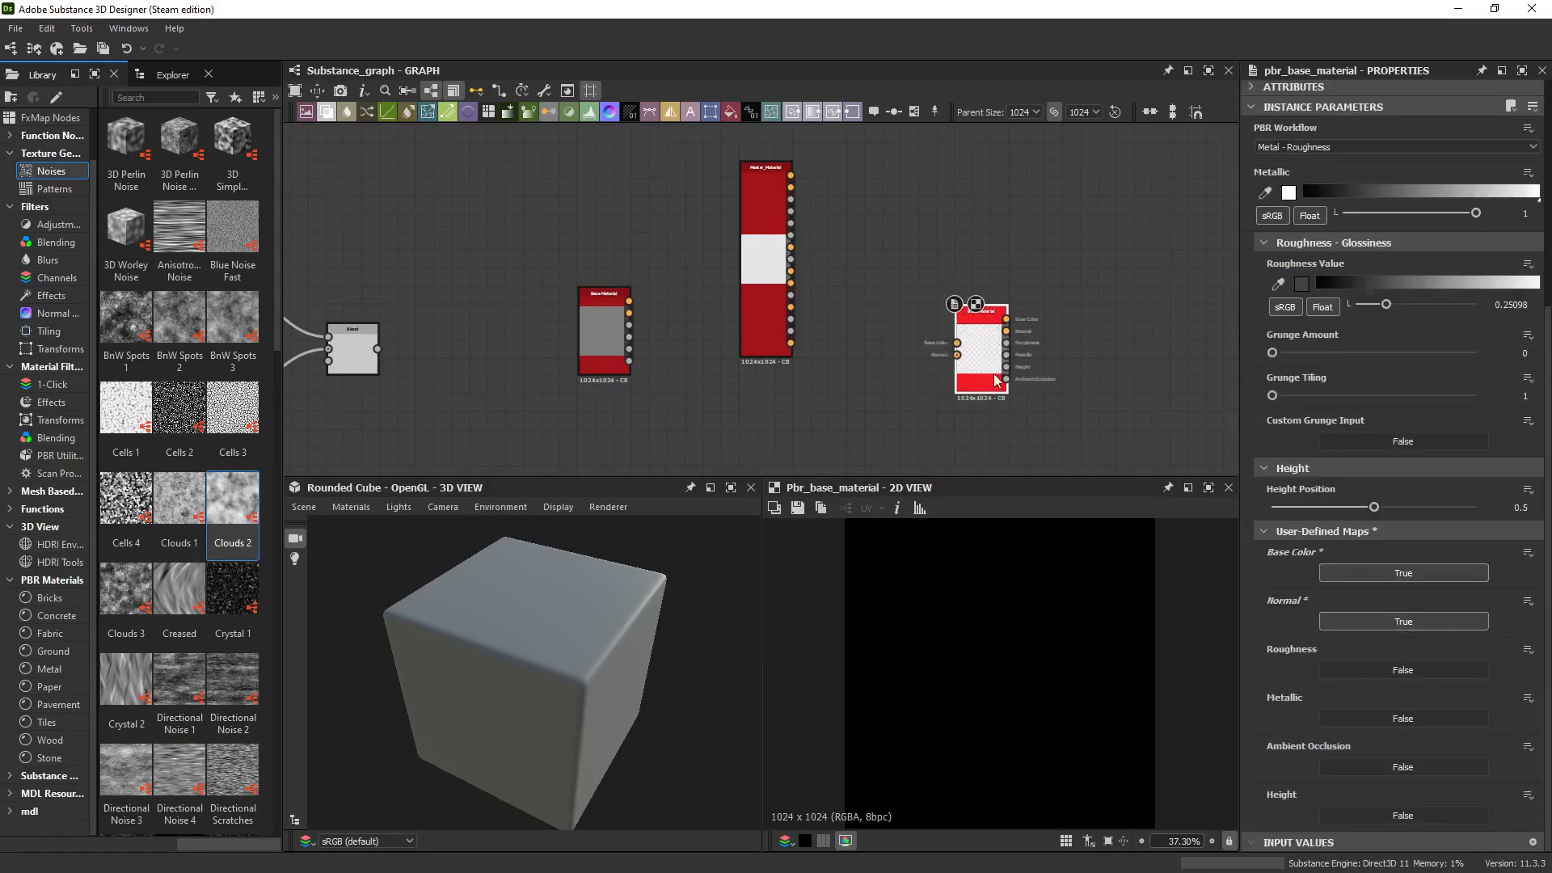
Set the new Base Material node's PBR Workflow to Specular - Glossiness, and delete the node after checking its outputs.
scroll(1434, 499, "up", 2)
scroll(1435, 499, "up", 2)
left_click(1310, 466)
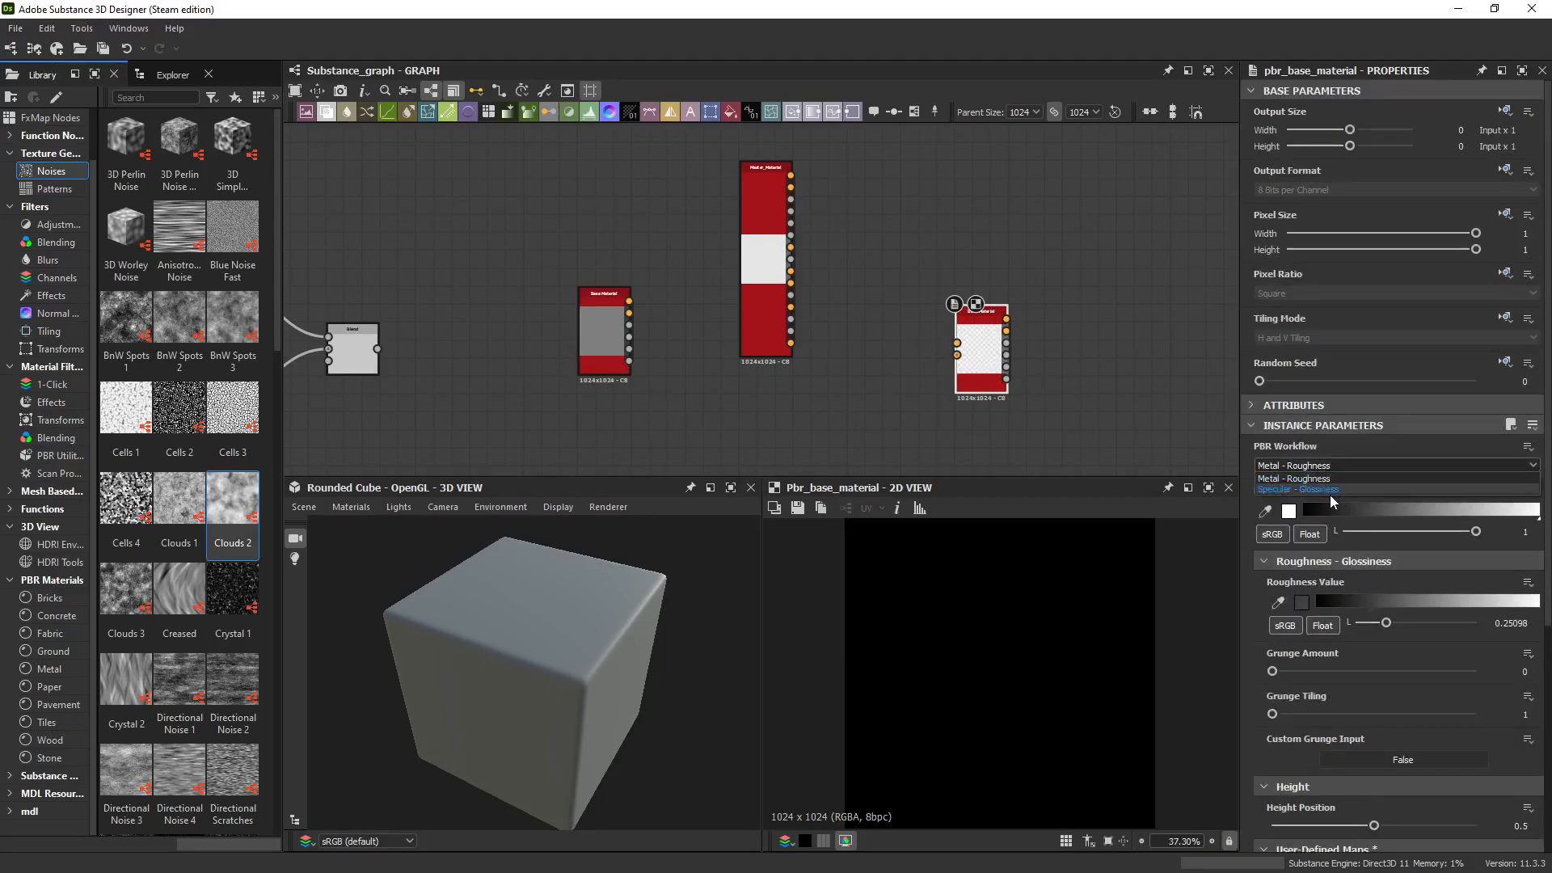
left_click(1317, 490)
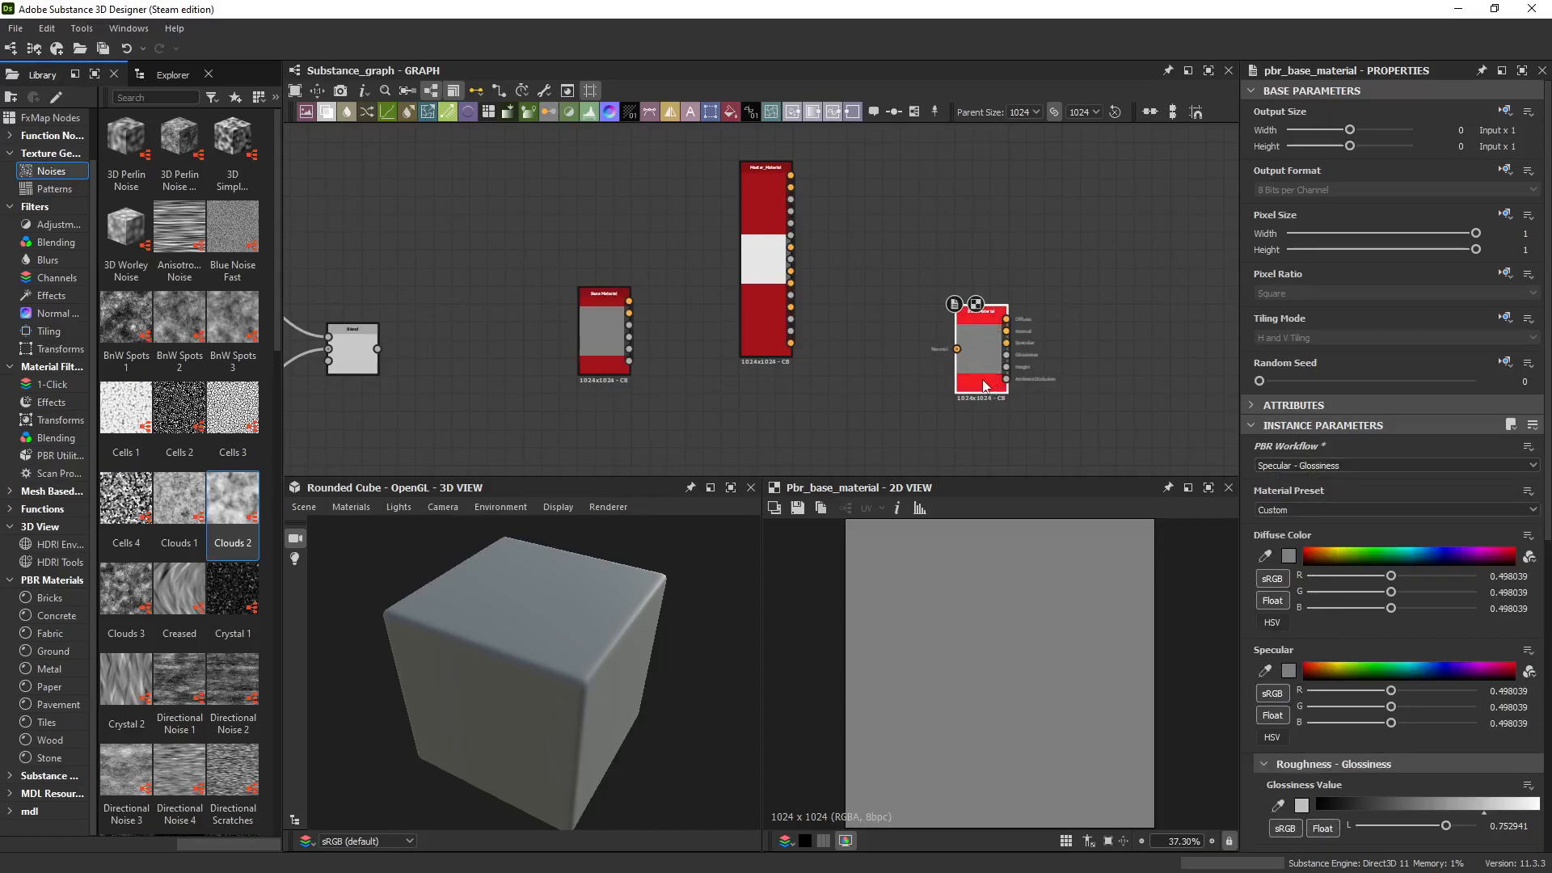
key("Delete")
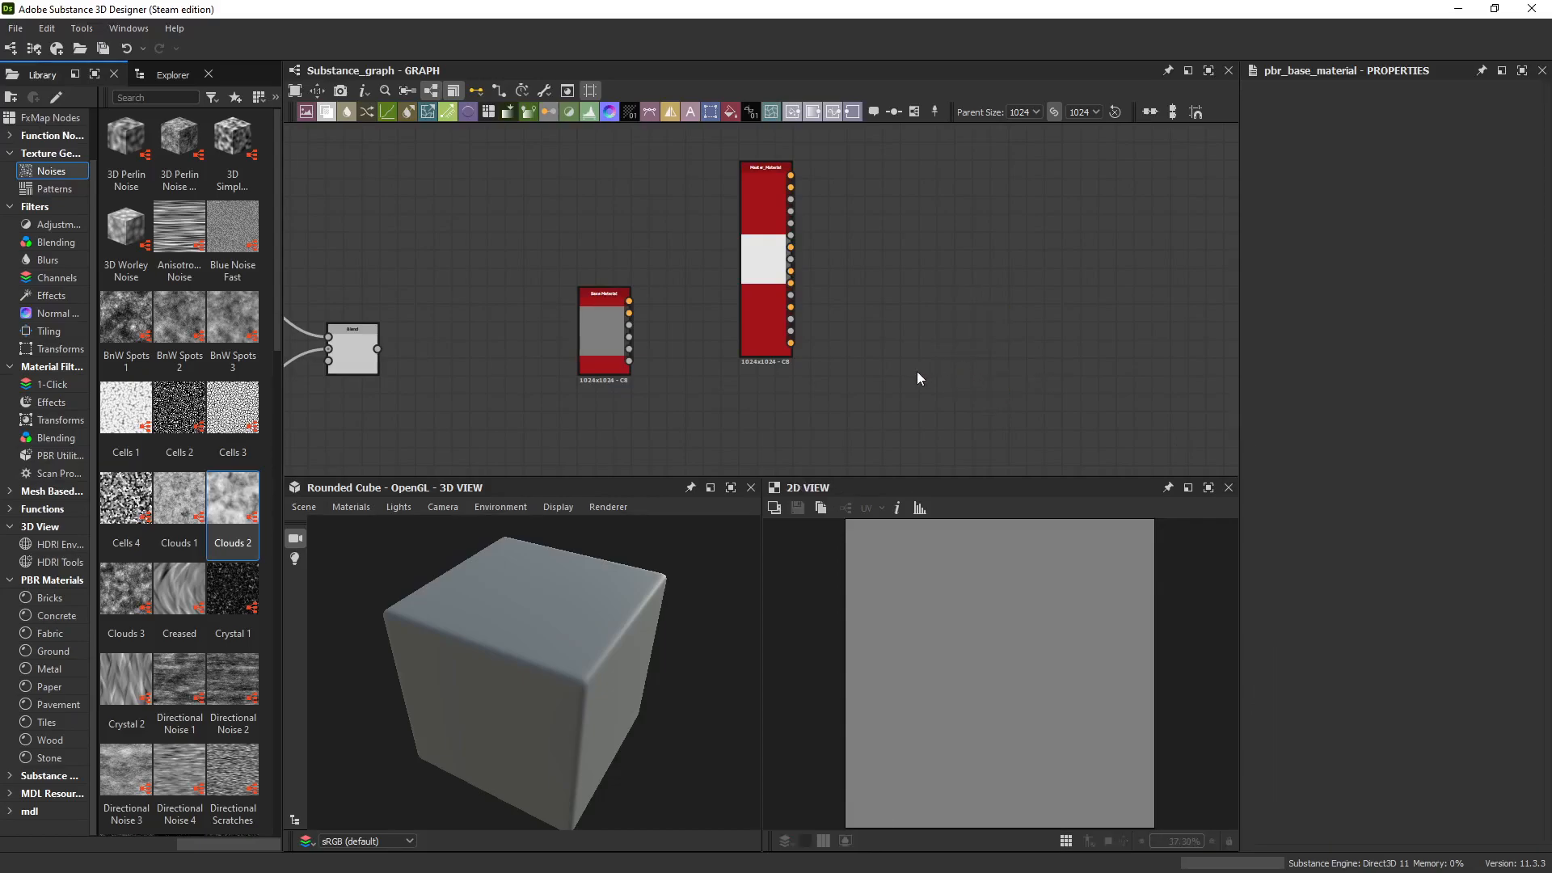
Examine the Master_Material node's full set of outputs and its instance parameter switches.
scroll(849, 225, "up", 3)
scroll(757, 222, "up", 1)
middle_click_drag(757, 222, 834, 321)
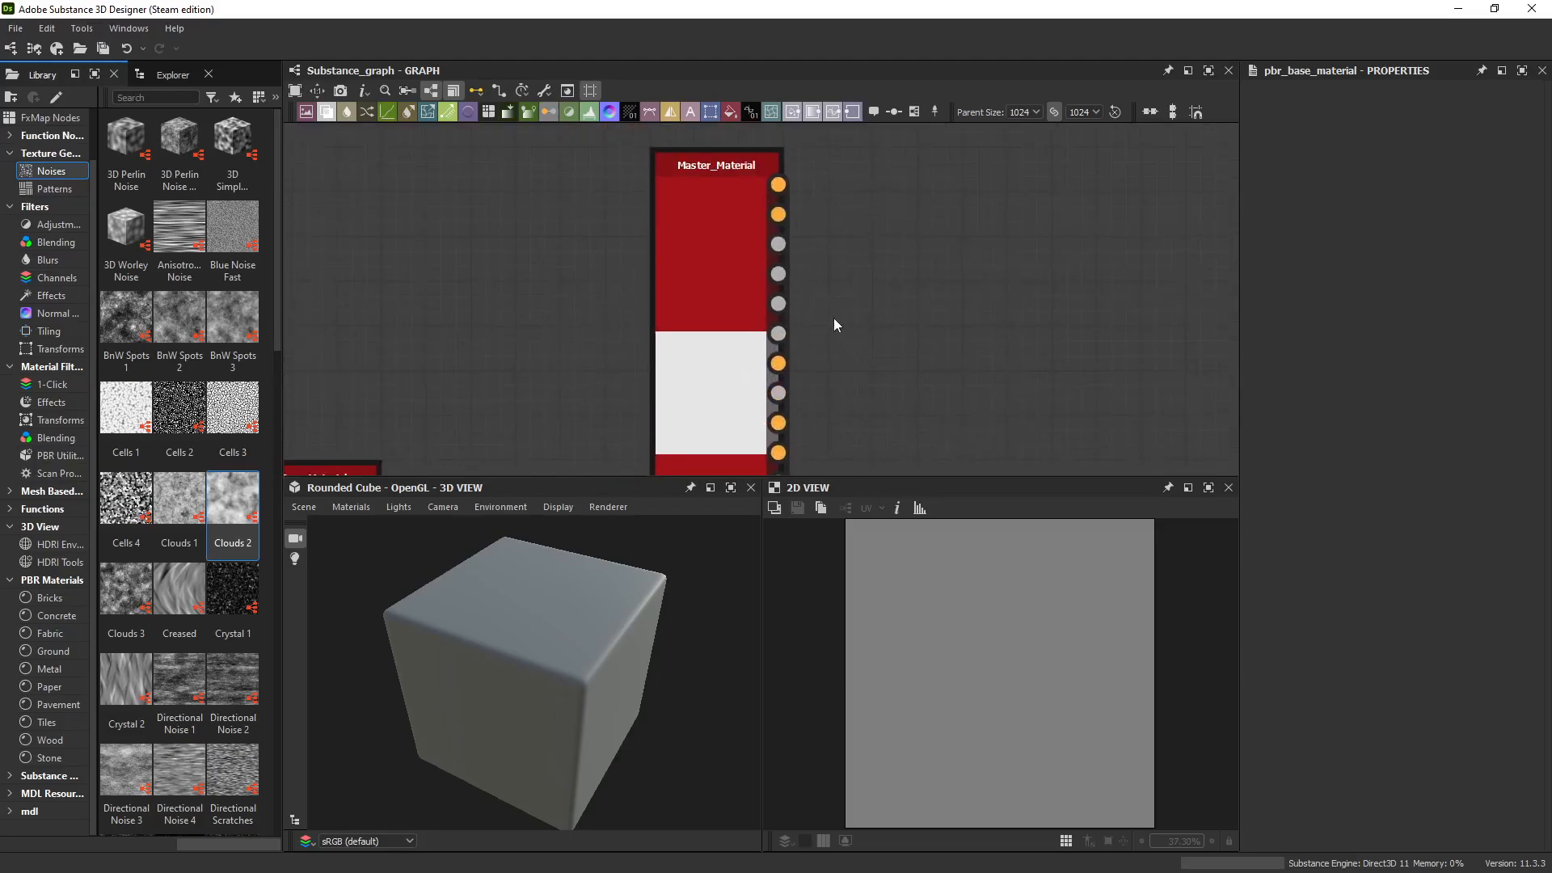
scroll(829, 309, "up", 2)
middle_click_drag(795, 265, 826, 238)
left_click(722, 285)
scroll(716, 287, "down", 2)
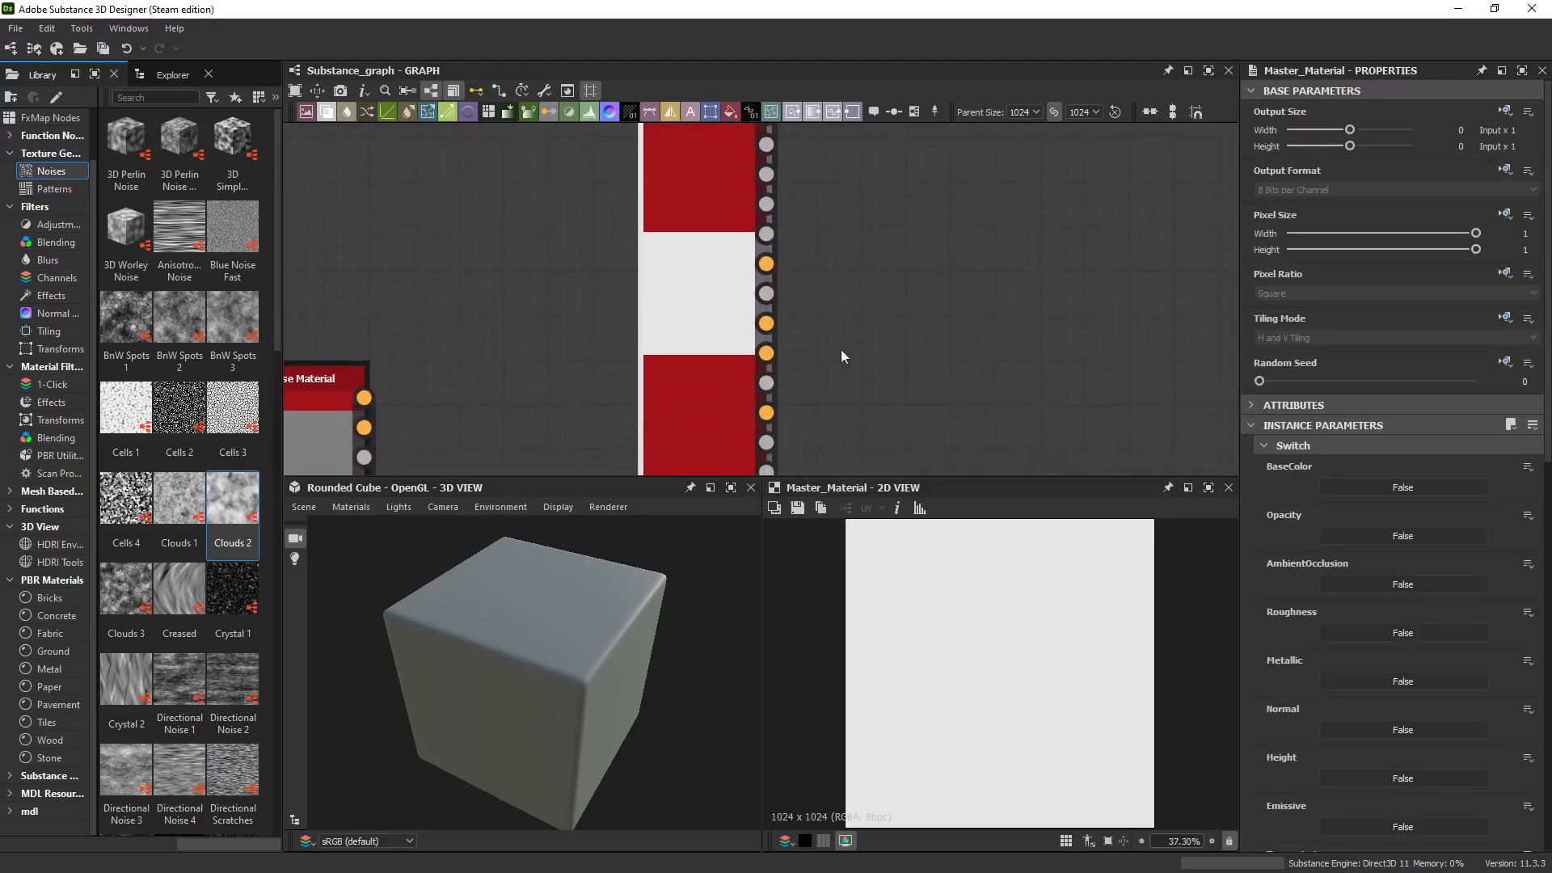
middle_click_drag(717, 405, 721, 280)
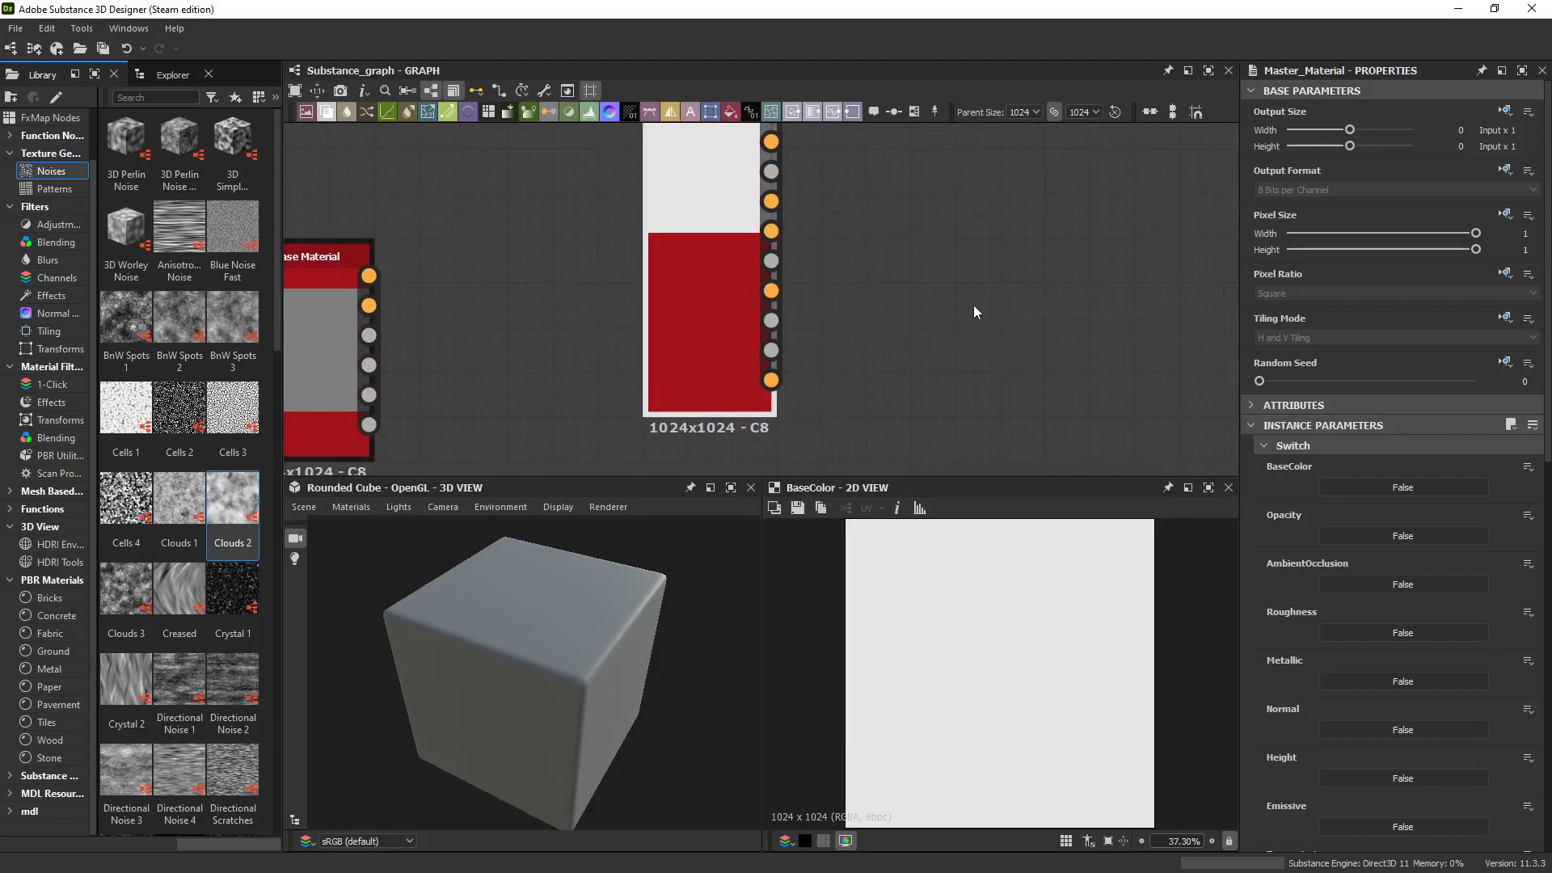
Open the Master_Material node's reference graph and enlarge the graph view.
right_click(709, 285)
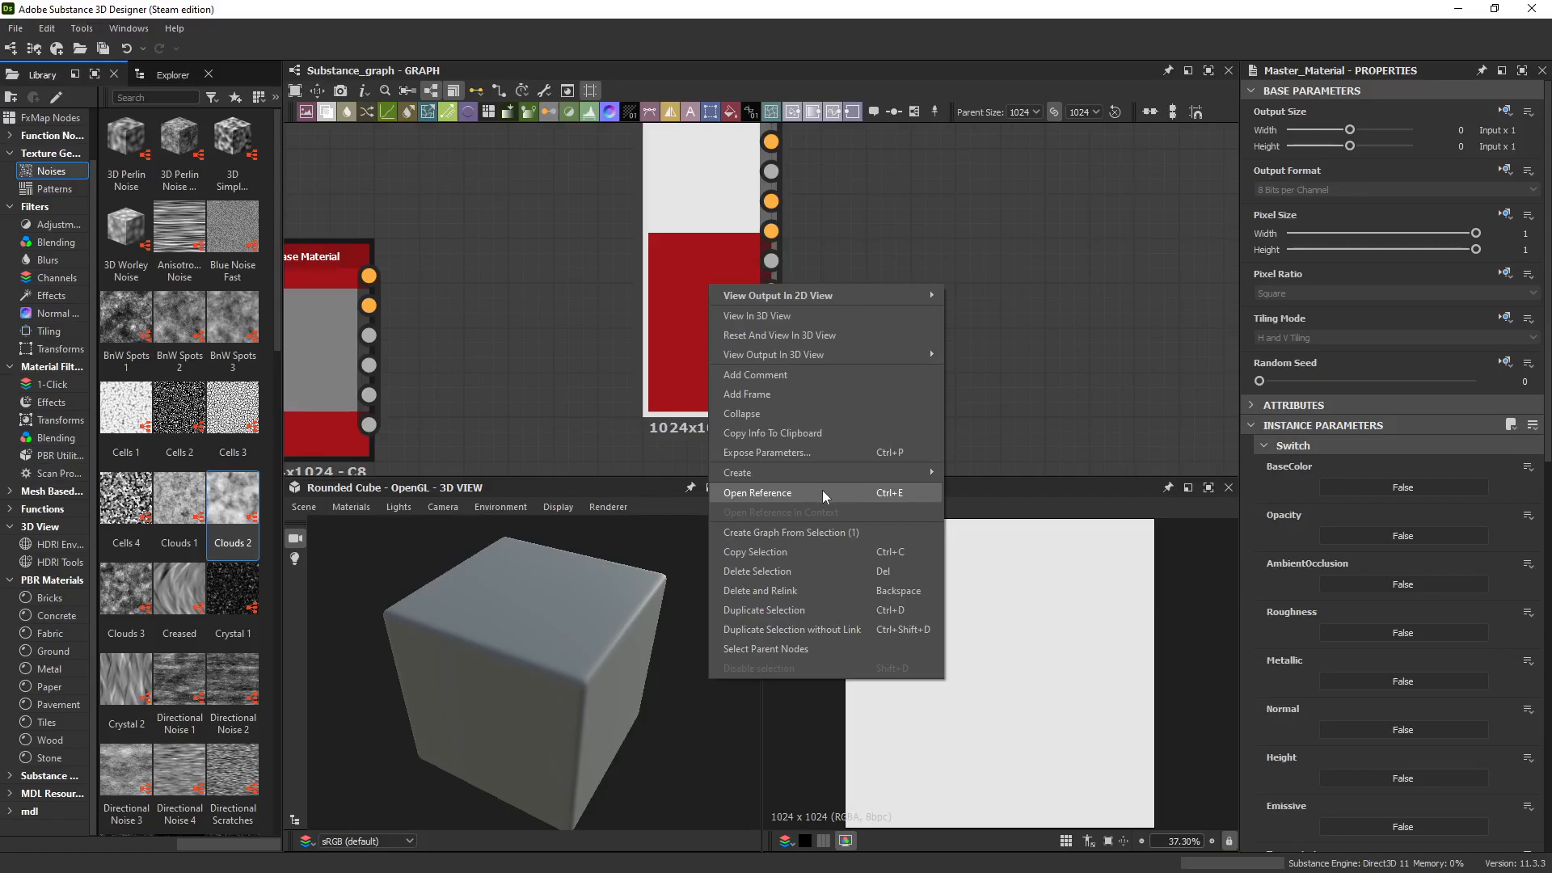
left_click(823, 493)
left_click(729, 450)
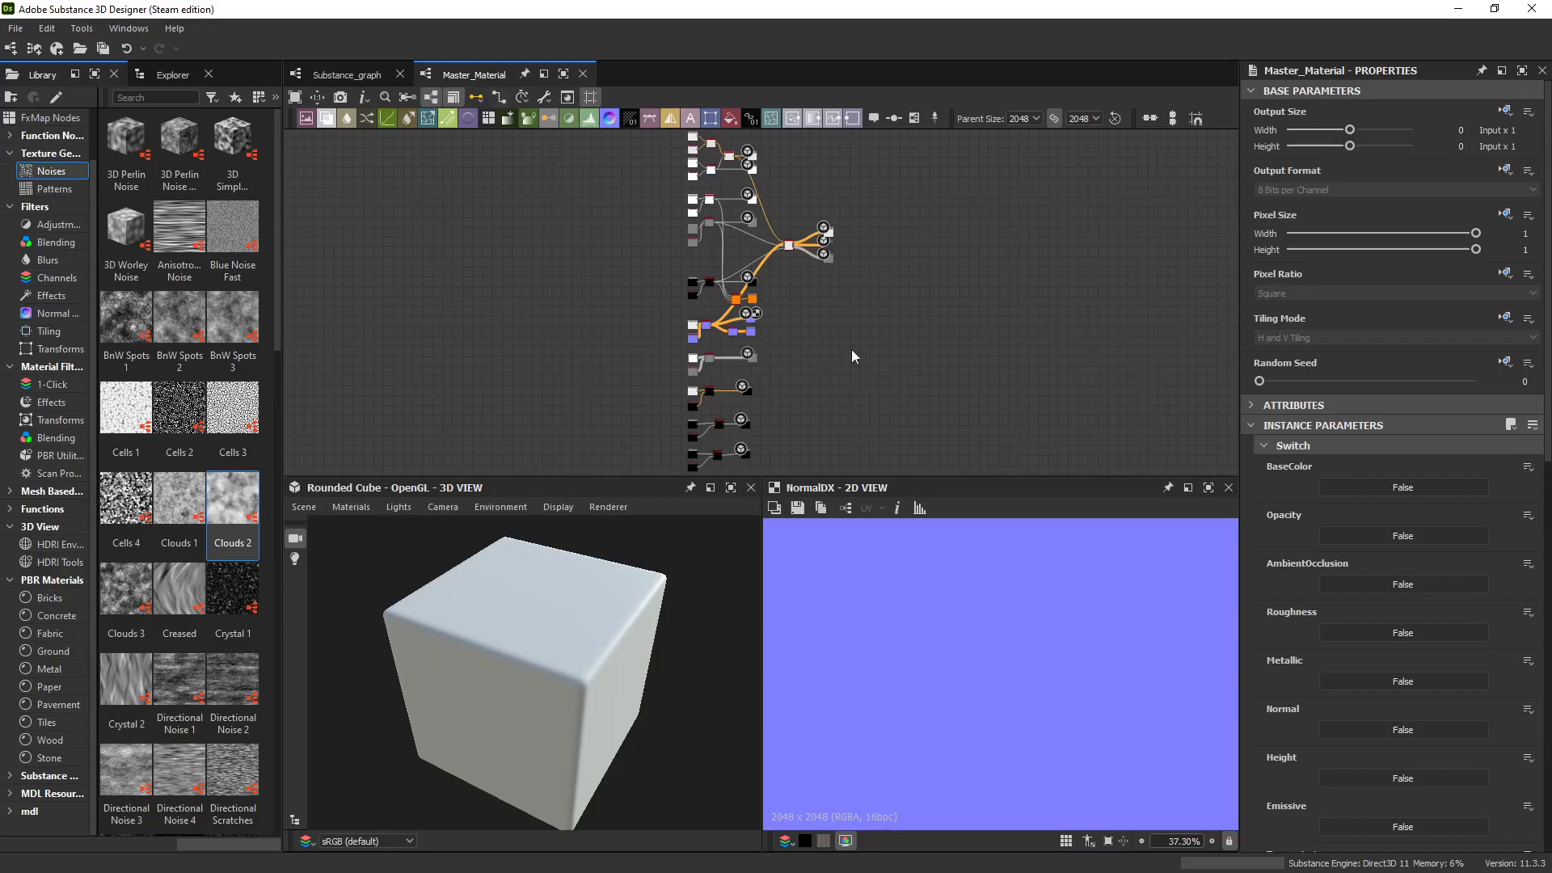
left_click_drag(871, 476, 872, 693)
Examine how the Scattering, Transmission, Emissive, AmbientOcclusion and Roughness inputs pass through switch nodes to their outputs.
scroll(764, 393, "up", 4)
scroll(764, 393, "up", 5)
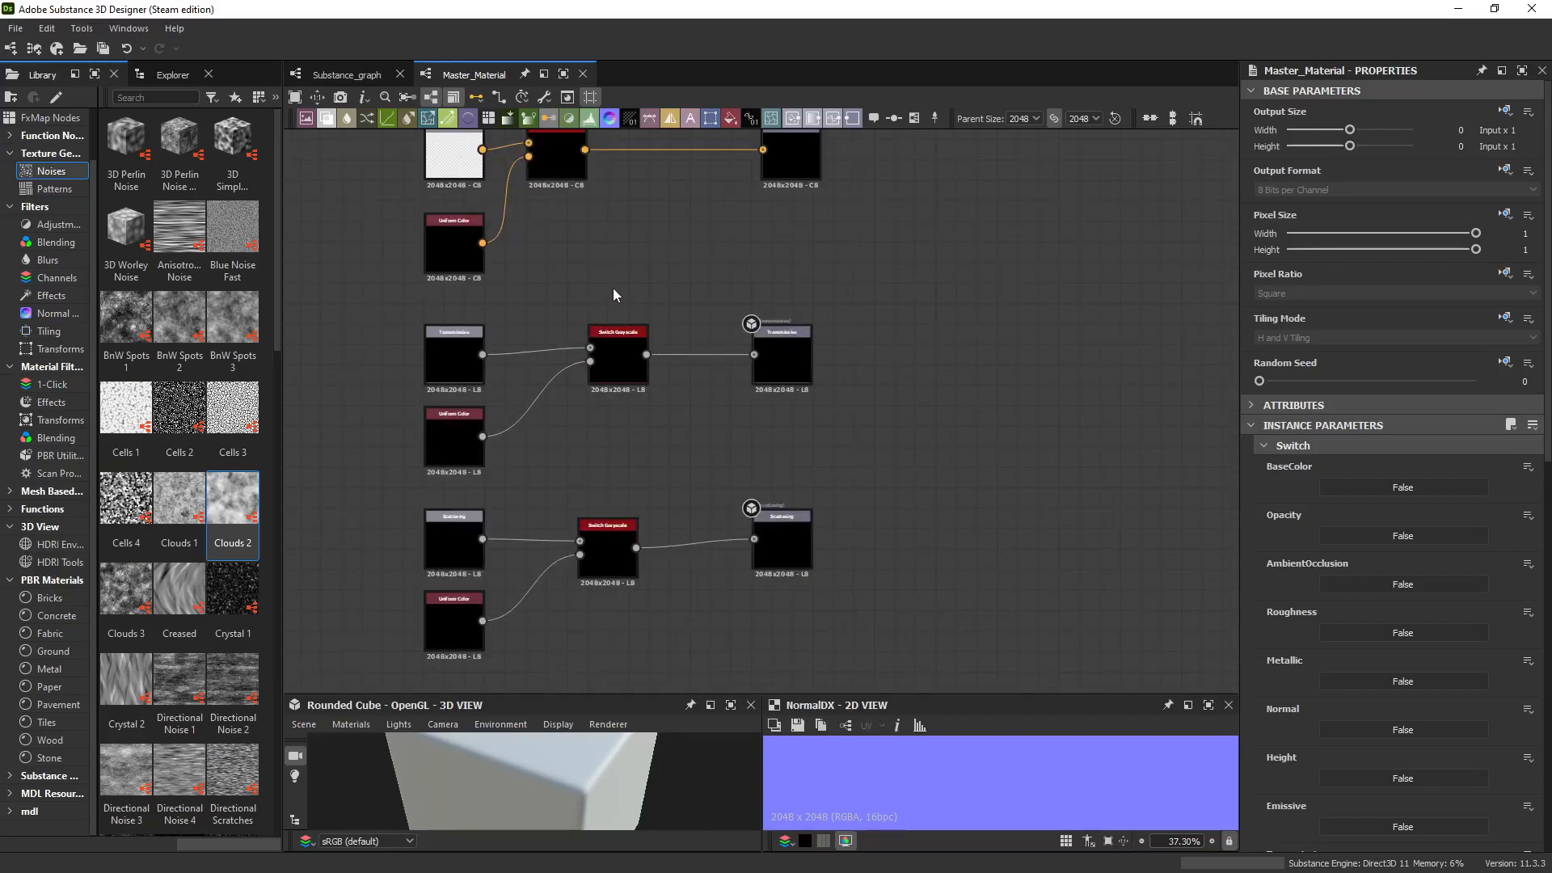
middle_click_drag(613, 294, 793, 299)
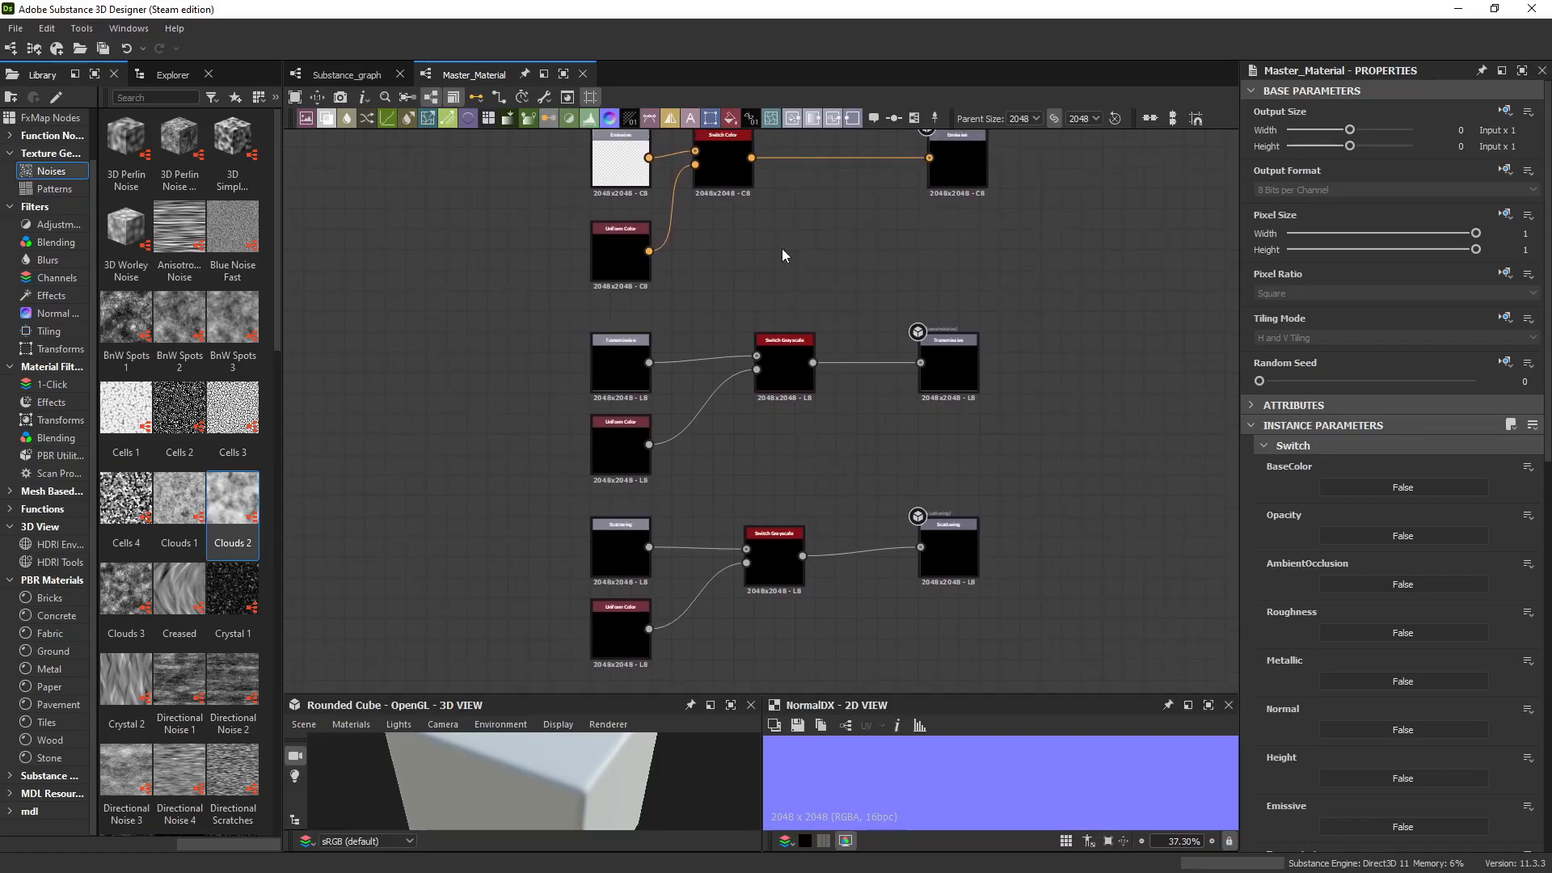
middle_click_drag(784, 245, 764, 366)
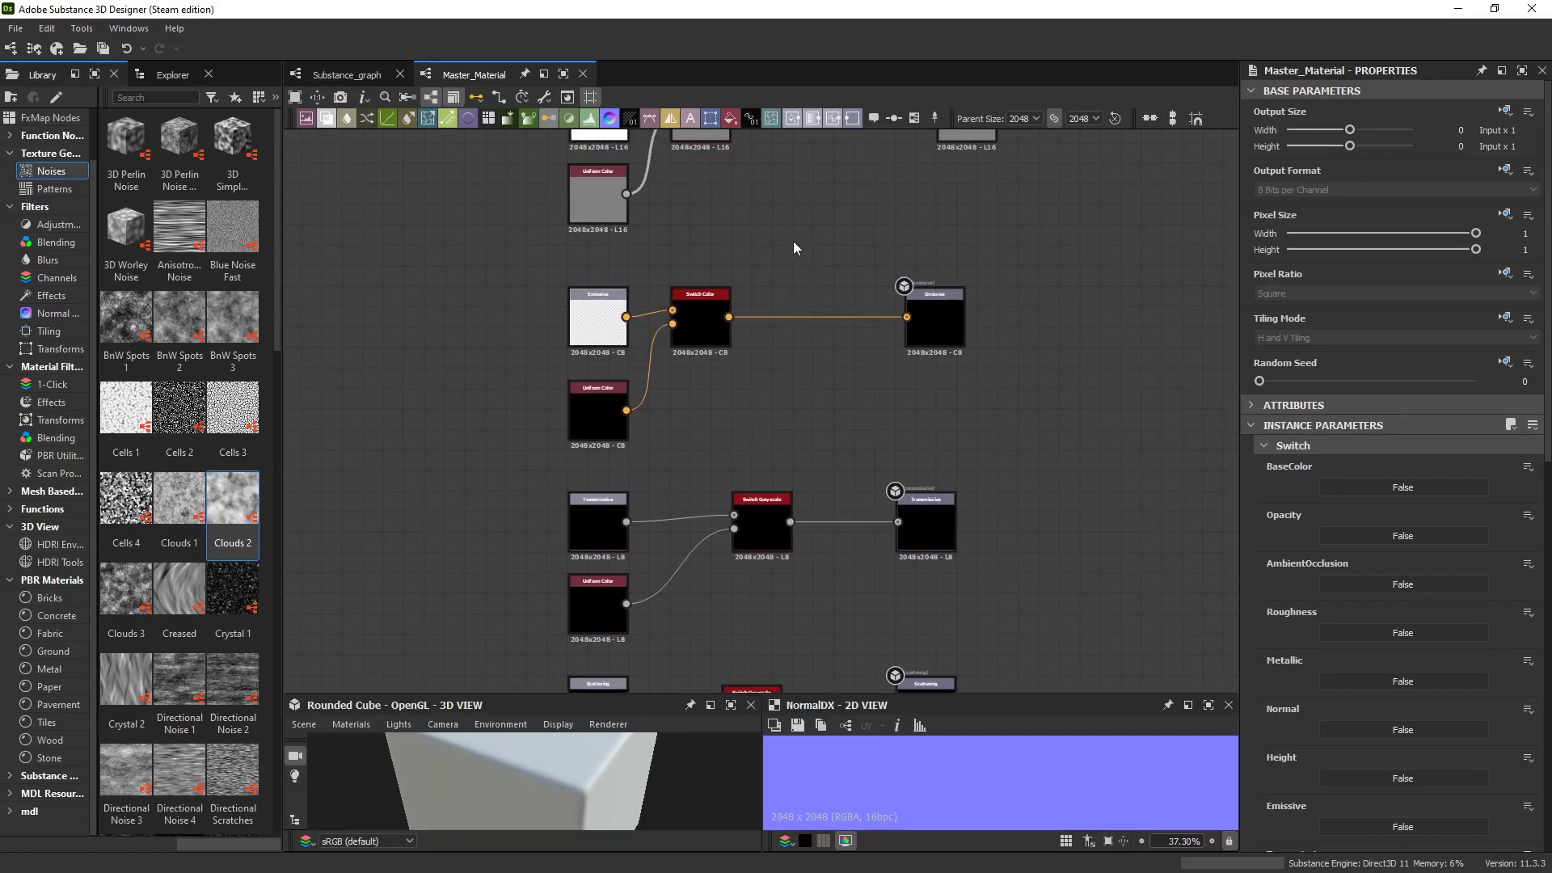
middle_click_drag(791, 229, 728, 574)
middle_click_drag(733, 372, 803, 462)
middle_click_drag(741, 230, 775, 502)
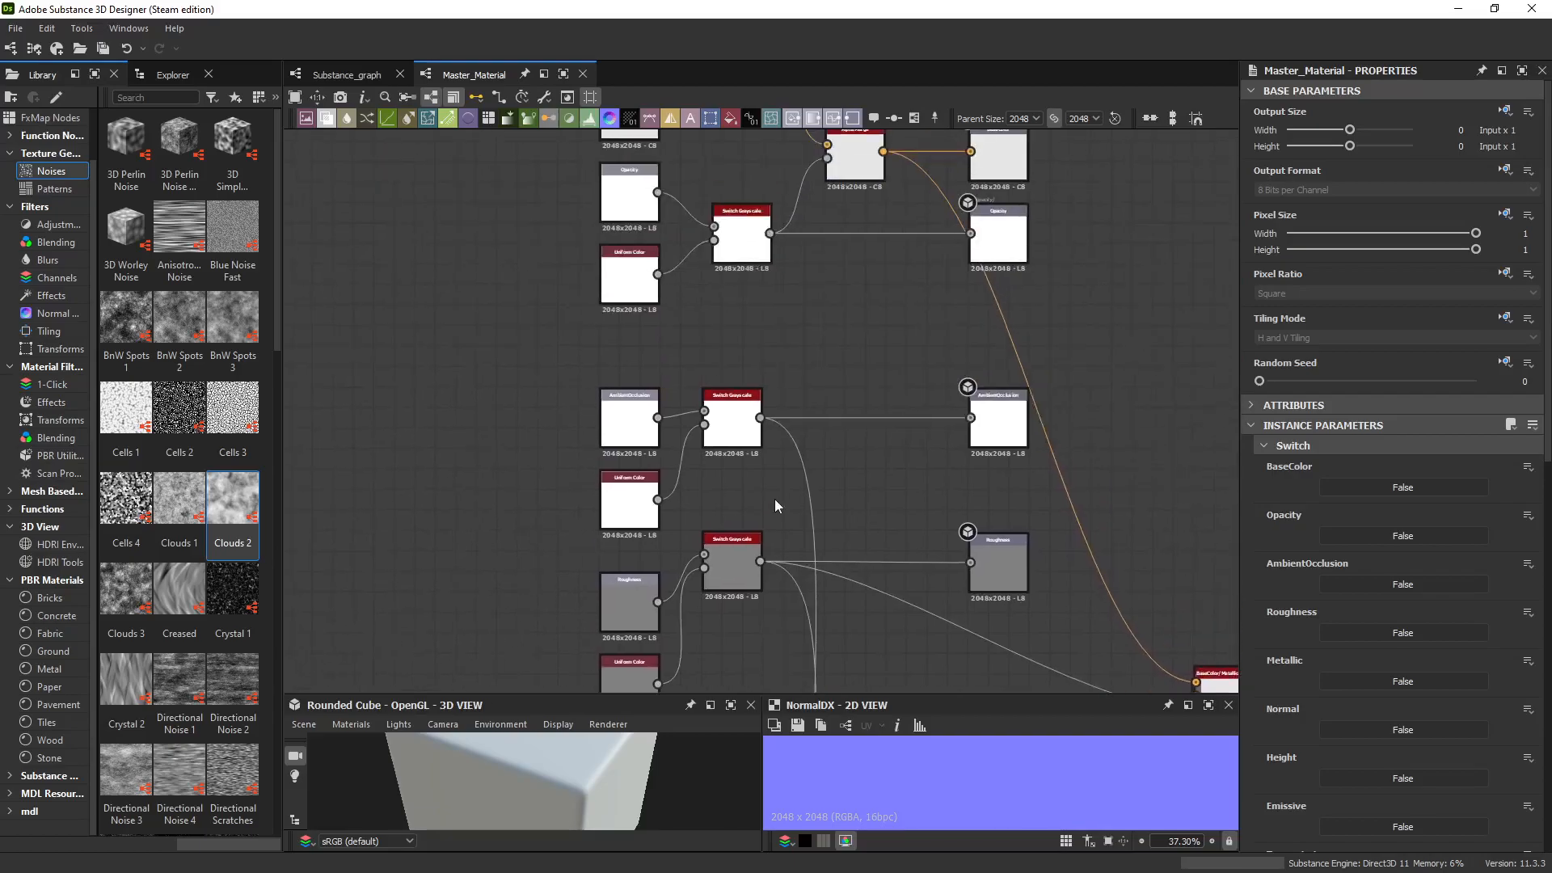
scroll(715, 436, "up", 3)
scroll(715, 436, "up", 1)
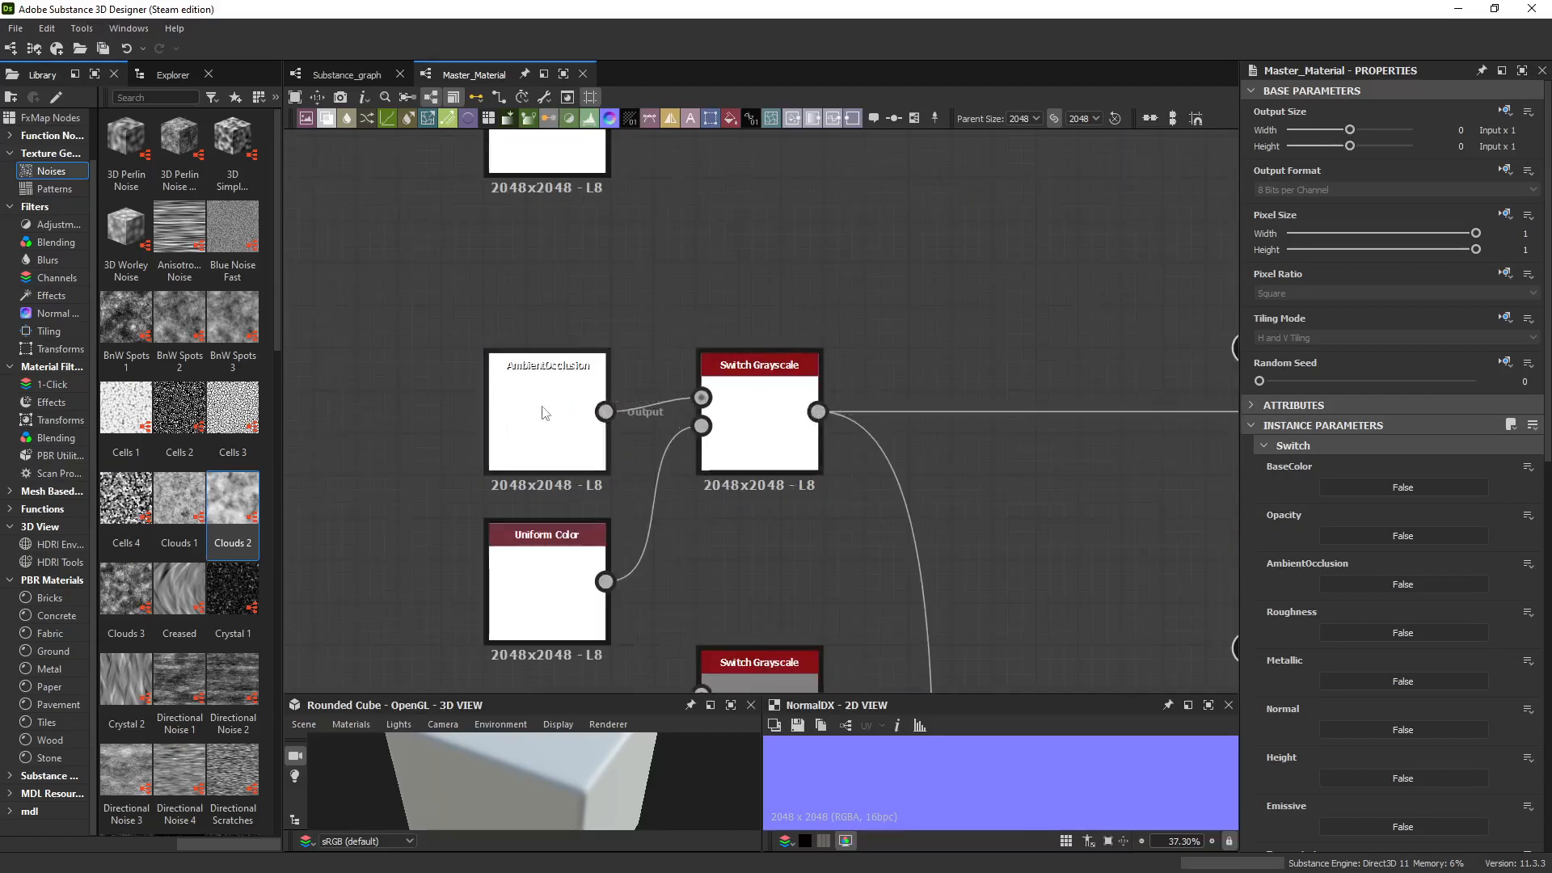
middle_click_drag(837, 580, 837, 291)
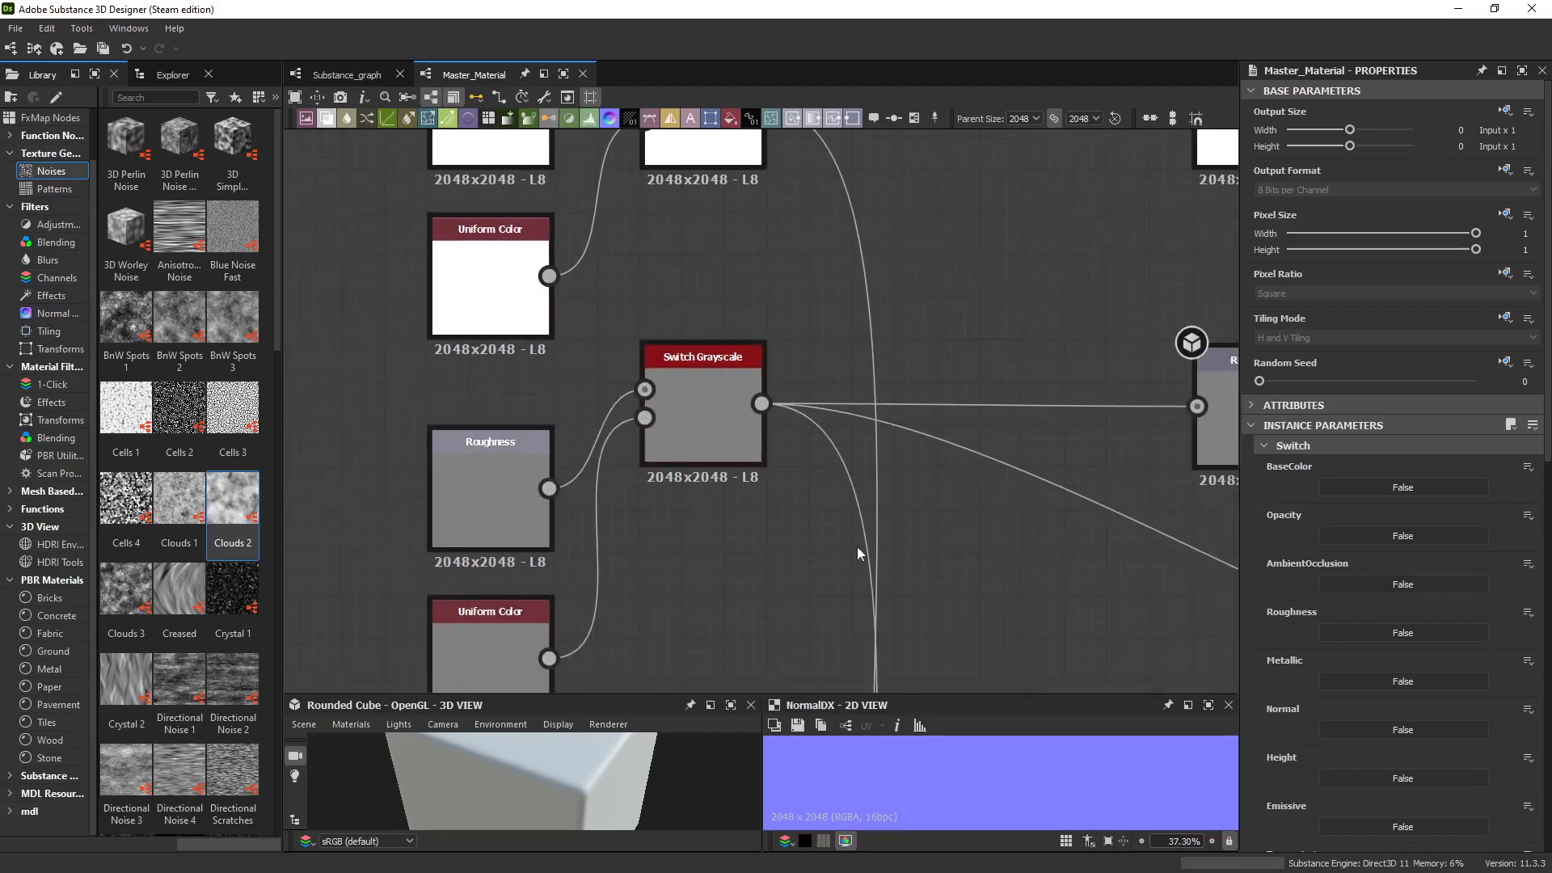
scroll(851, 527, "down", 3)
middle_click_drag(1199, 424, 751, 361)
middle_click_drag(772, 136, 1169, 633)
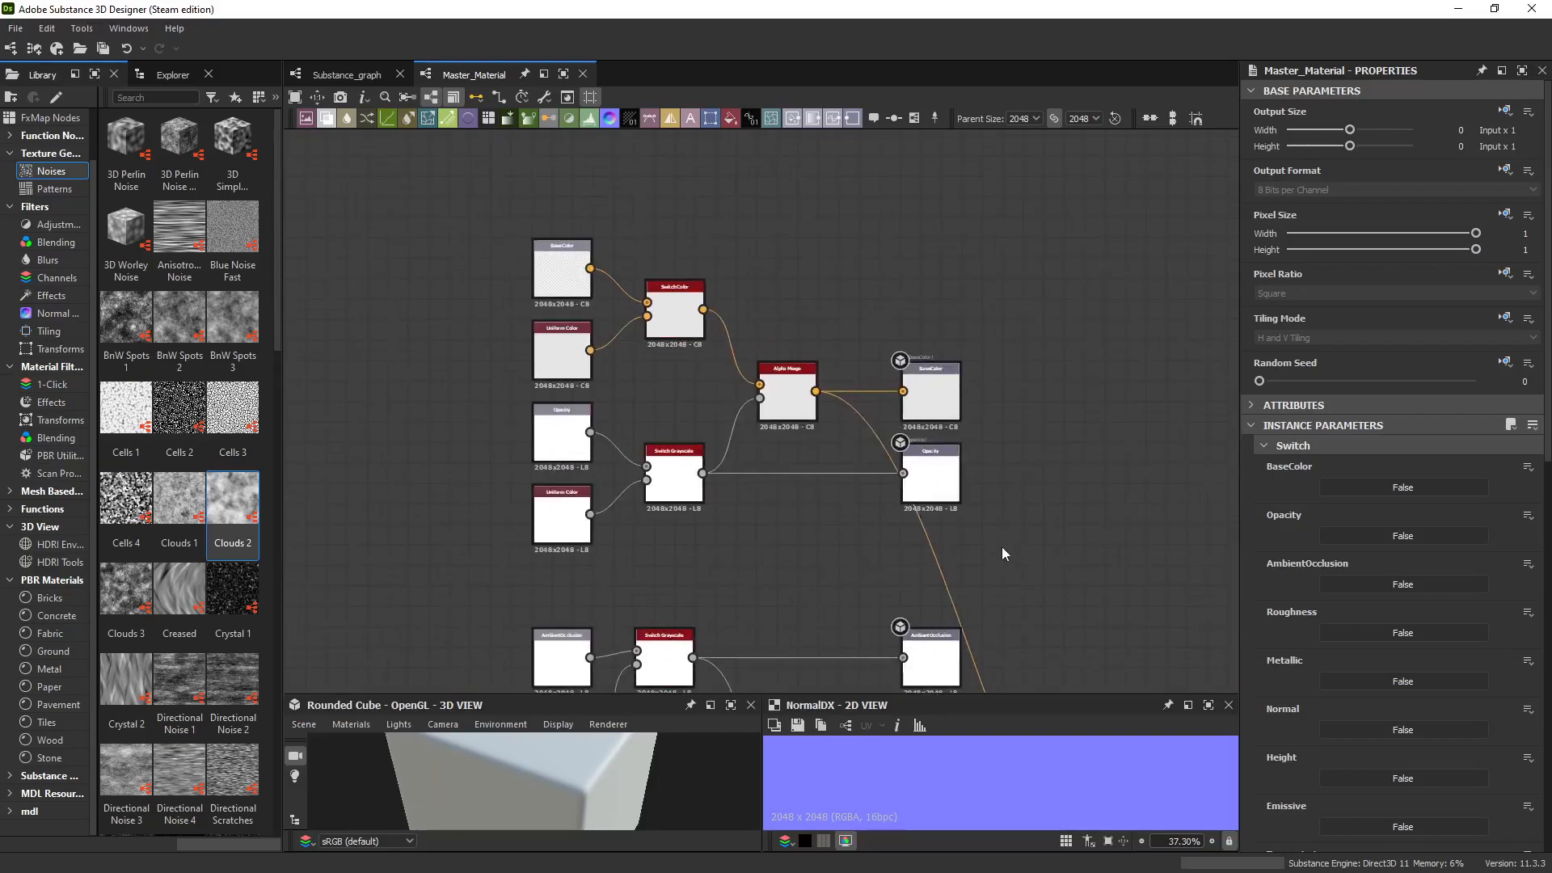
Trace the BaseColor and Opacity branches through the Alpha Merge node, and follow the outputs down to the Metallic and Normal branches.
scroll(1006, 556, "up", 4)
middle_click_drag(658, 415, 1030, 618)
middle_click_drag(1111, 591, 927, 333)
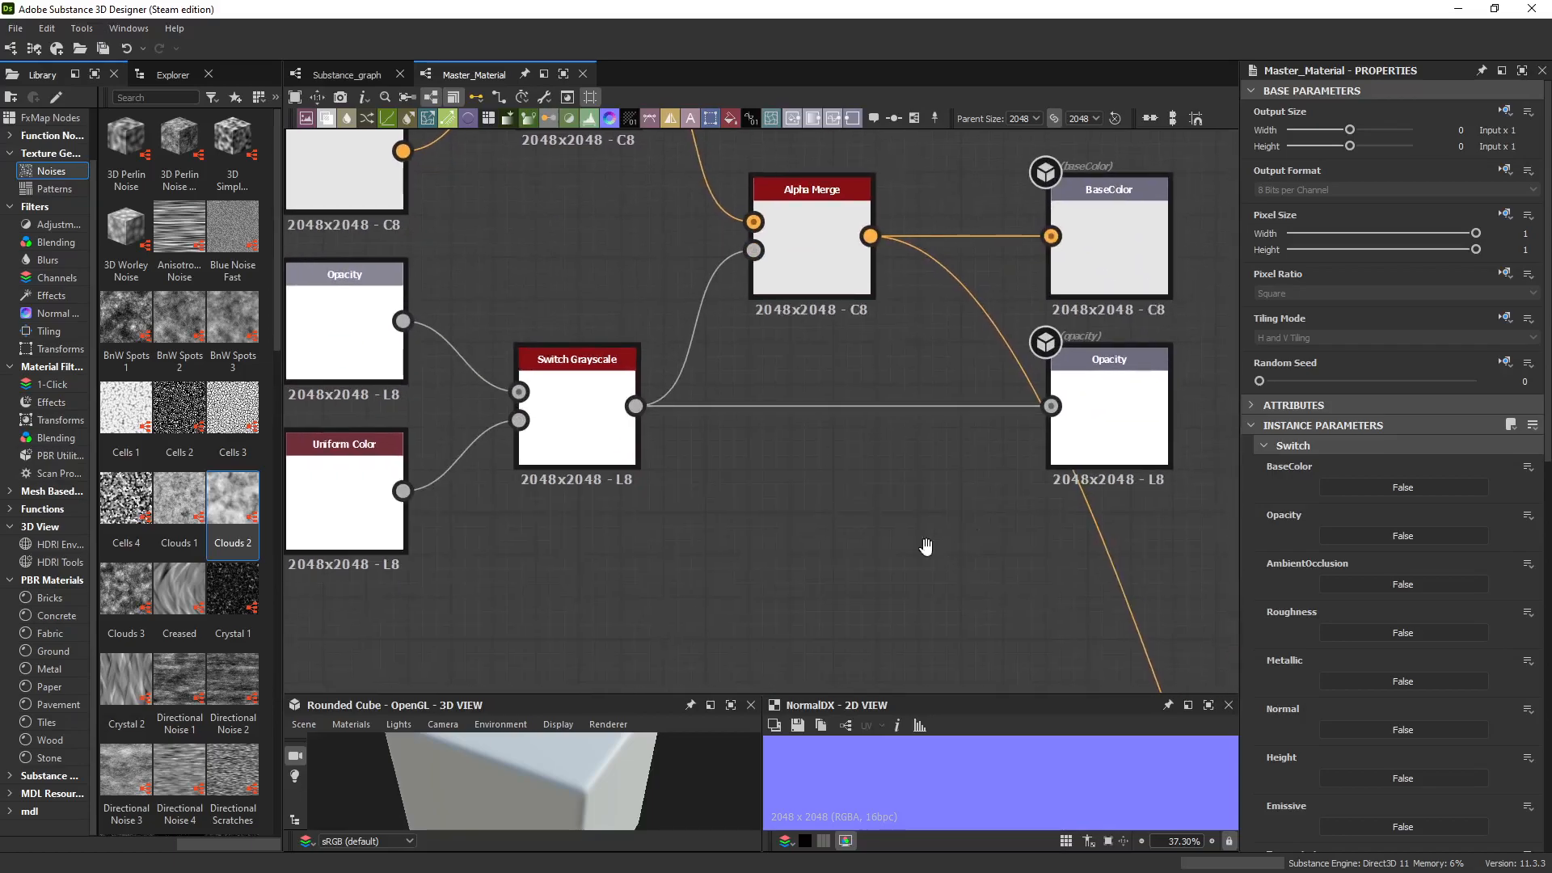
middle_click_drag(943, 547, 800, 530)
middle_click_drag(1086, 512, 921, 325)
middle_click_drag(822, 354, 700, 242)
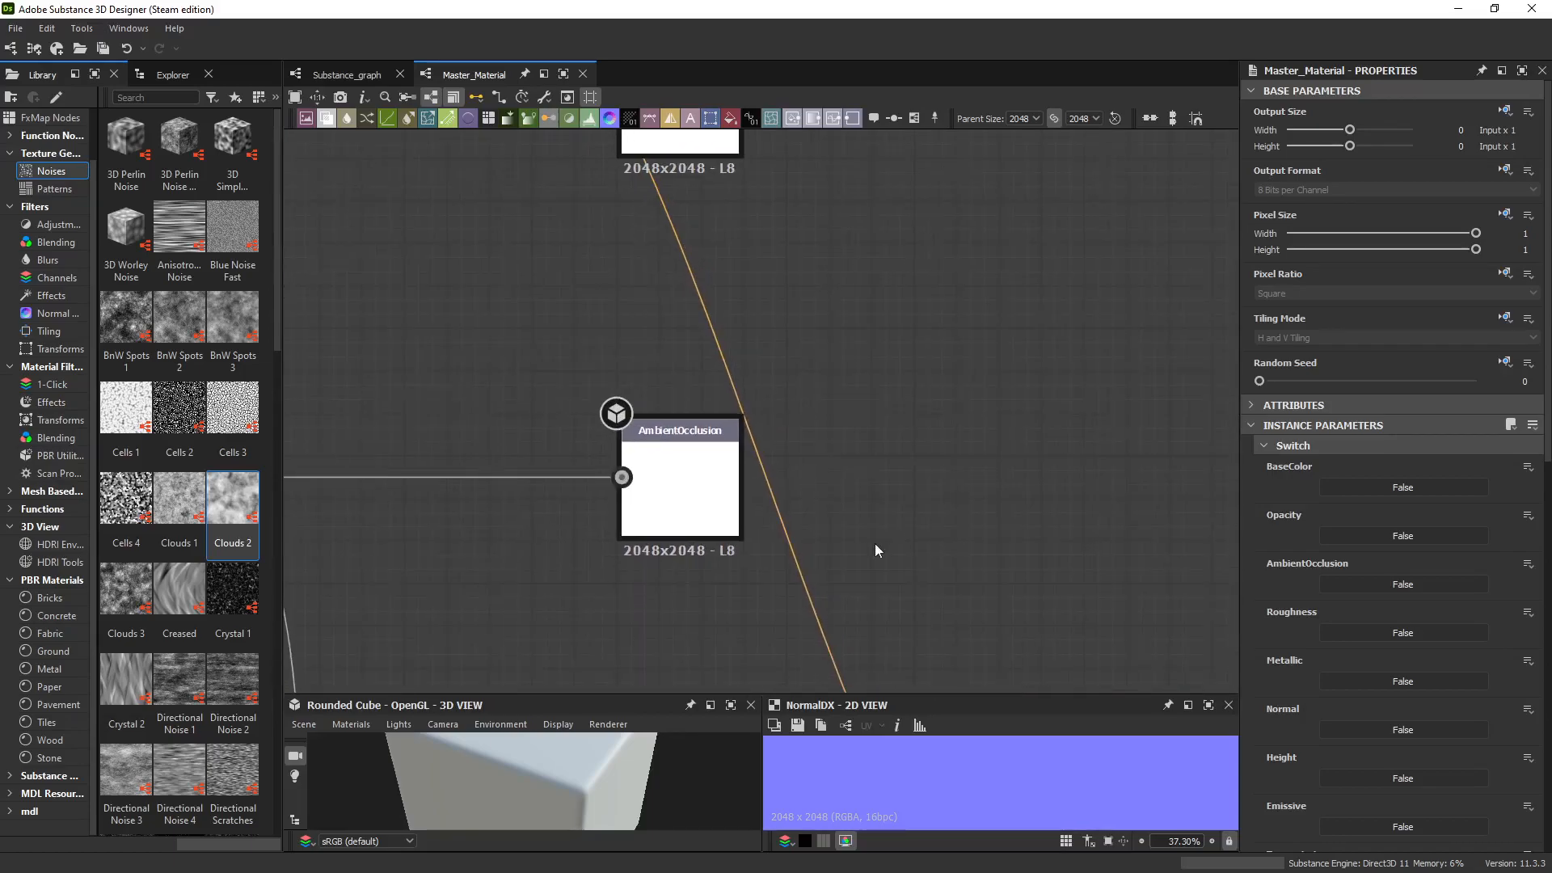
middle_click_drag(875, 544, 893, 475)
left_click(683, 422)
left_click_drag(683, 423, 673, 432)
left_click(884, 499)
middle_click_drag(863, 557, 737, 421)
middle_click_drag(452, 266, 1040, 573)
middle_click_drag(668, 405, 1019, 461)
middle_click_drag(961, 562, 734, 292)
scroll(833, 444, "down", 4)
middle_click_drag(887, 558, 735, 165)
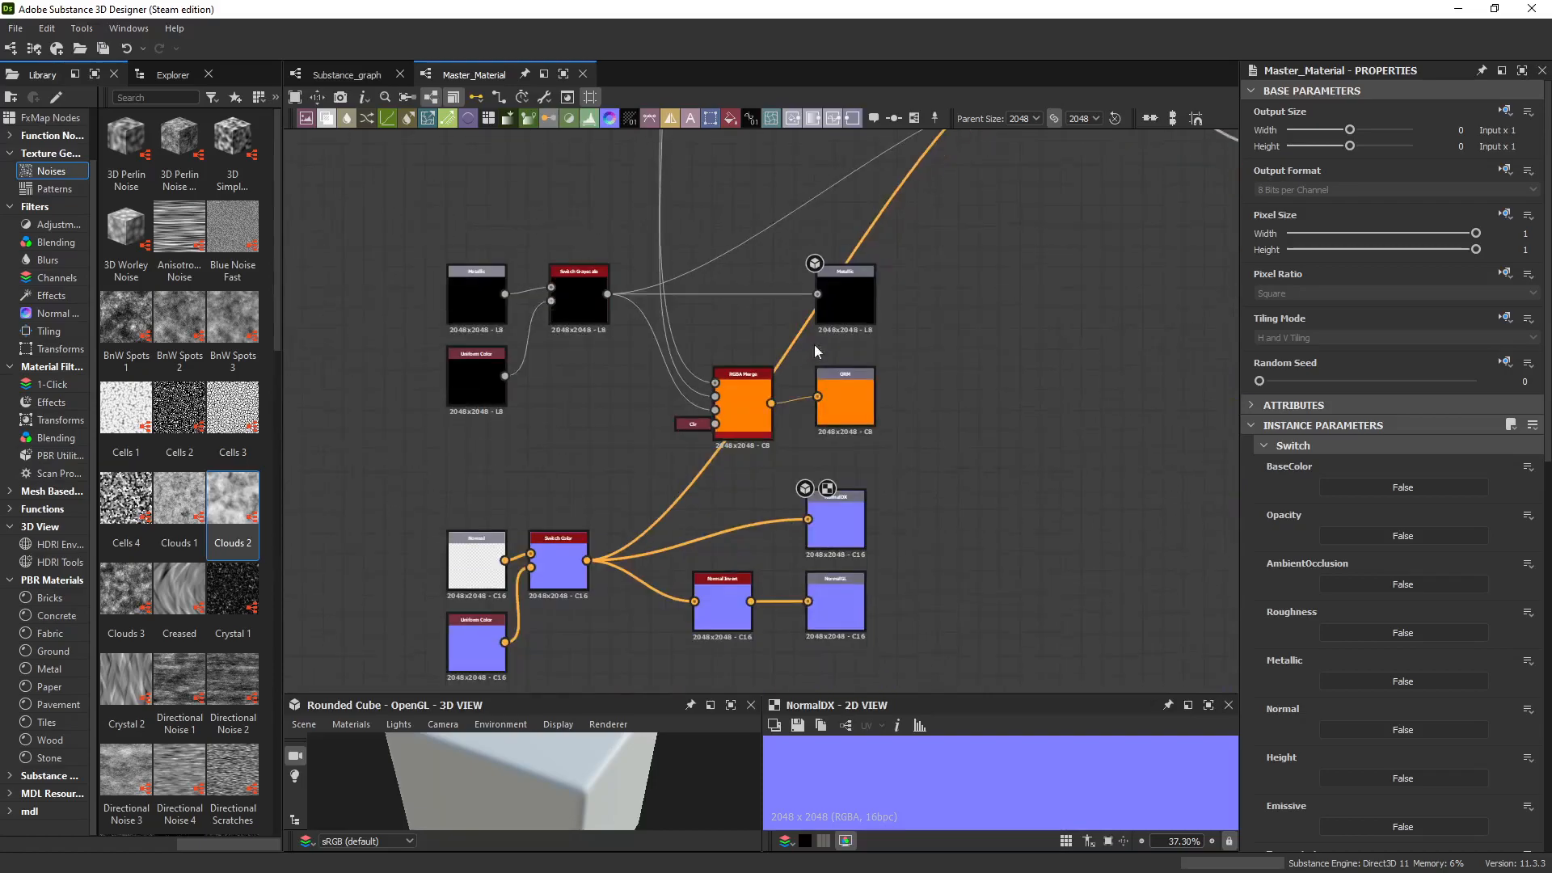
Inspect the RGBA Merge node's channel inputs and the properties of the ORM output node.
scroll(789, 445, "up", 6)
left_click(662, 384)
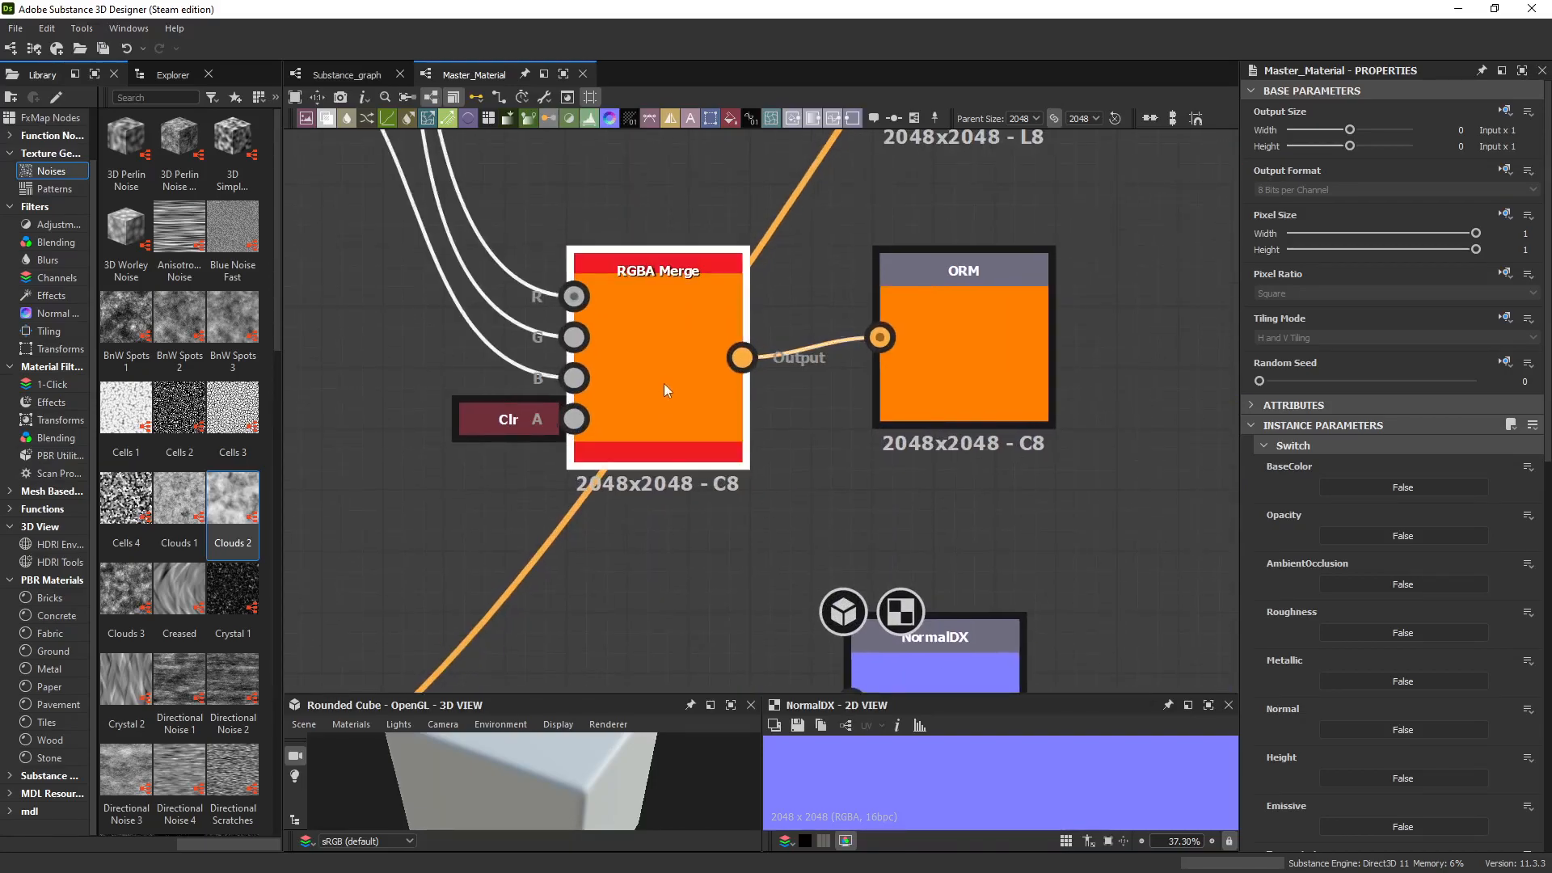
left_click(962, 400)
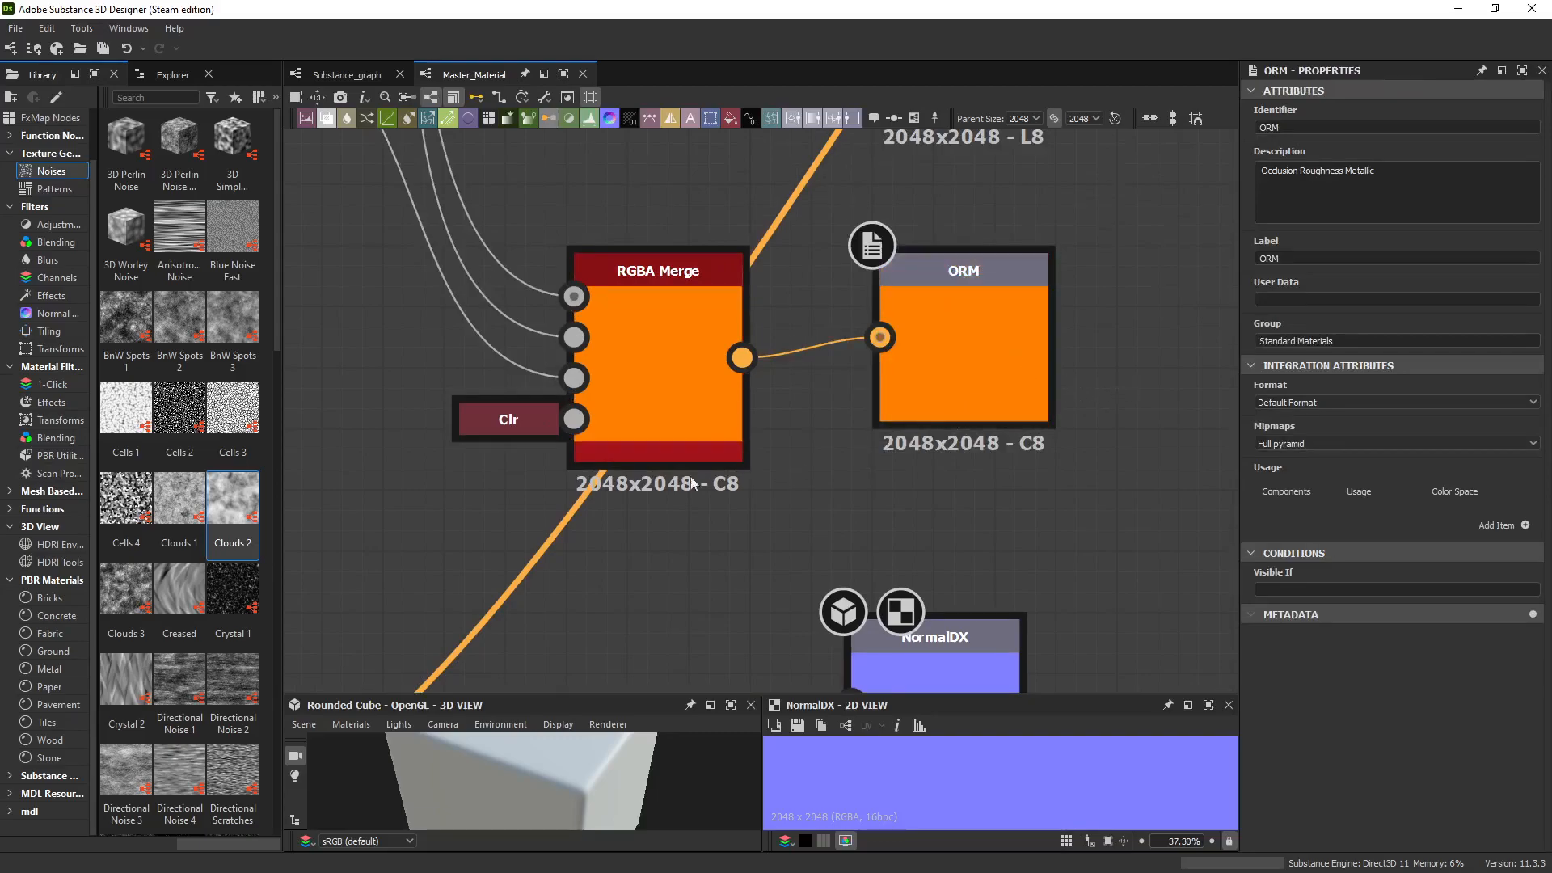
Check the BaseColor/Metallic/Roughness converter node feeding Diffuse, Specular and Glossiness, and open its reference graph.
scroll(1087, 457, "down", 5)
middle_click_drag(1089, 459, 880, 521)
scroll(803, 456, "down", 3)
scroll(880, 521, "up", 5)
middle_click_drag(748, 368, 604, 421)
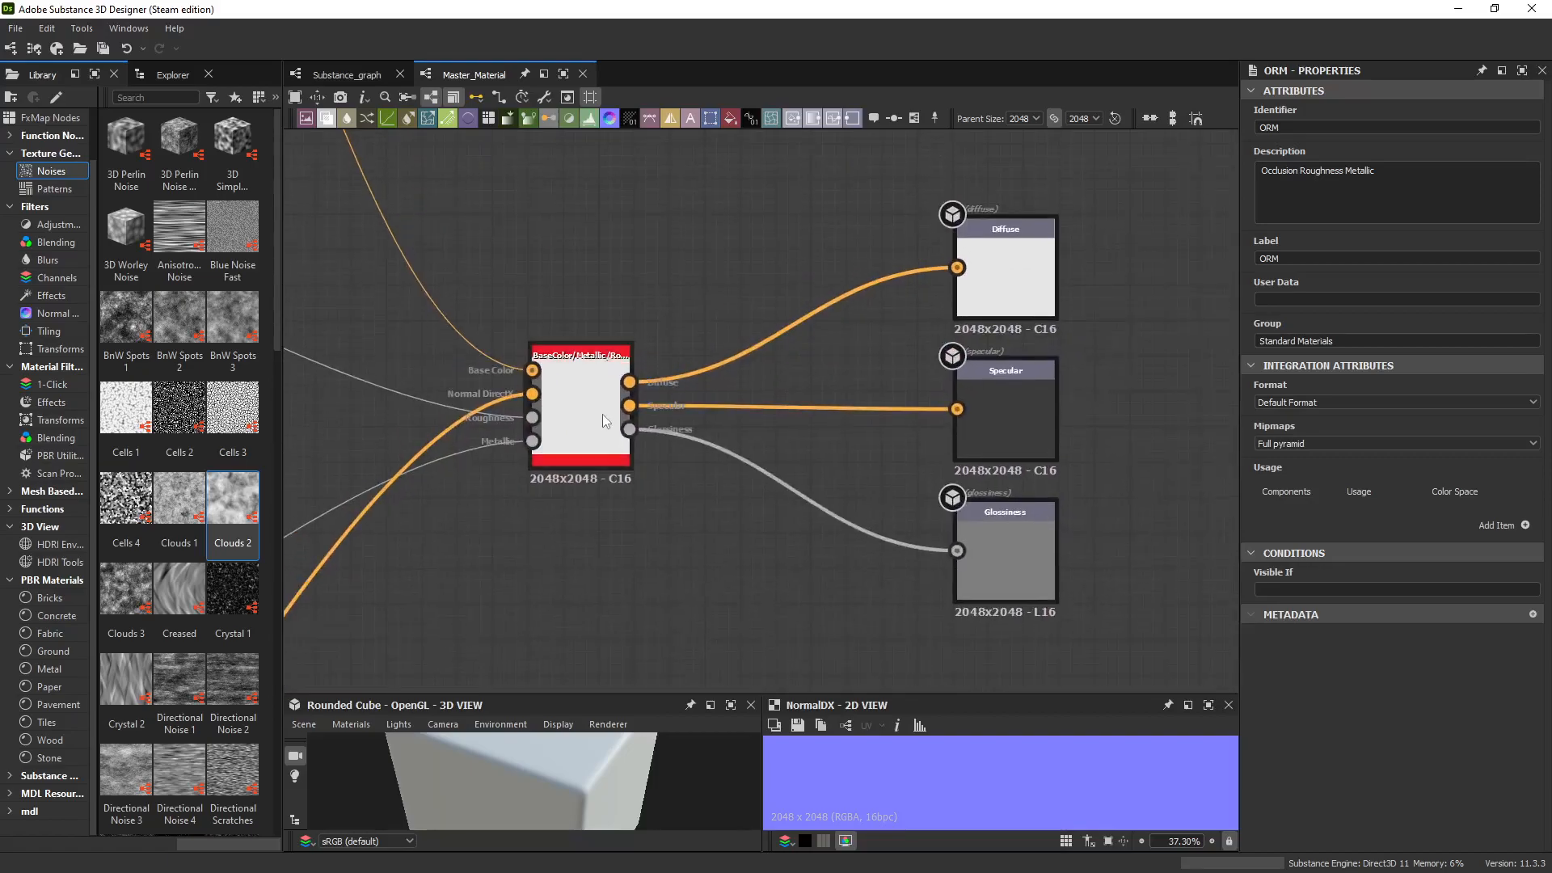
left_click(590, 417)
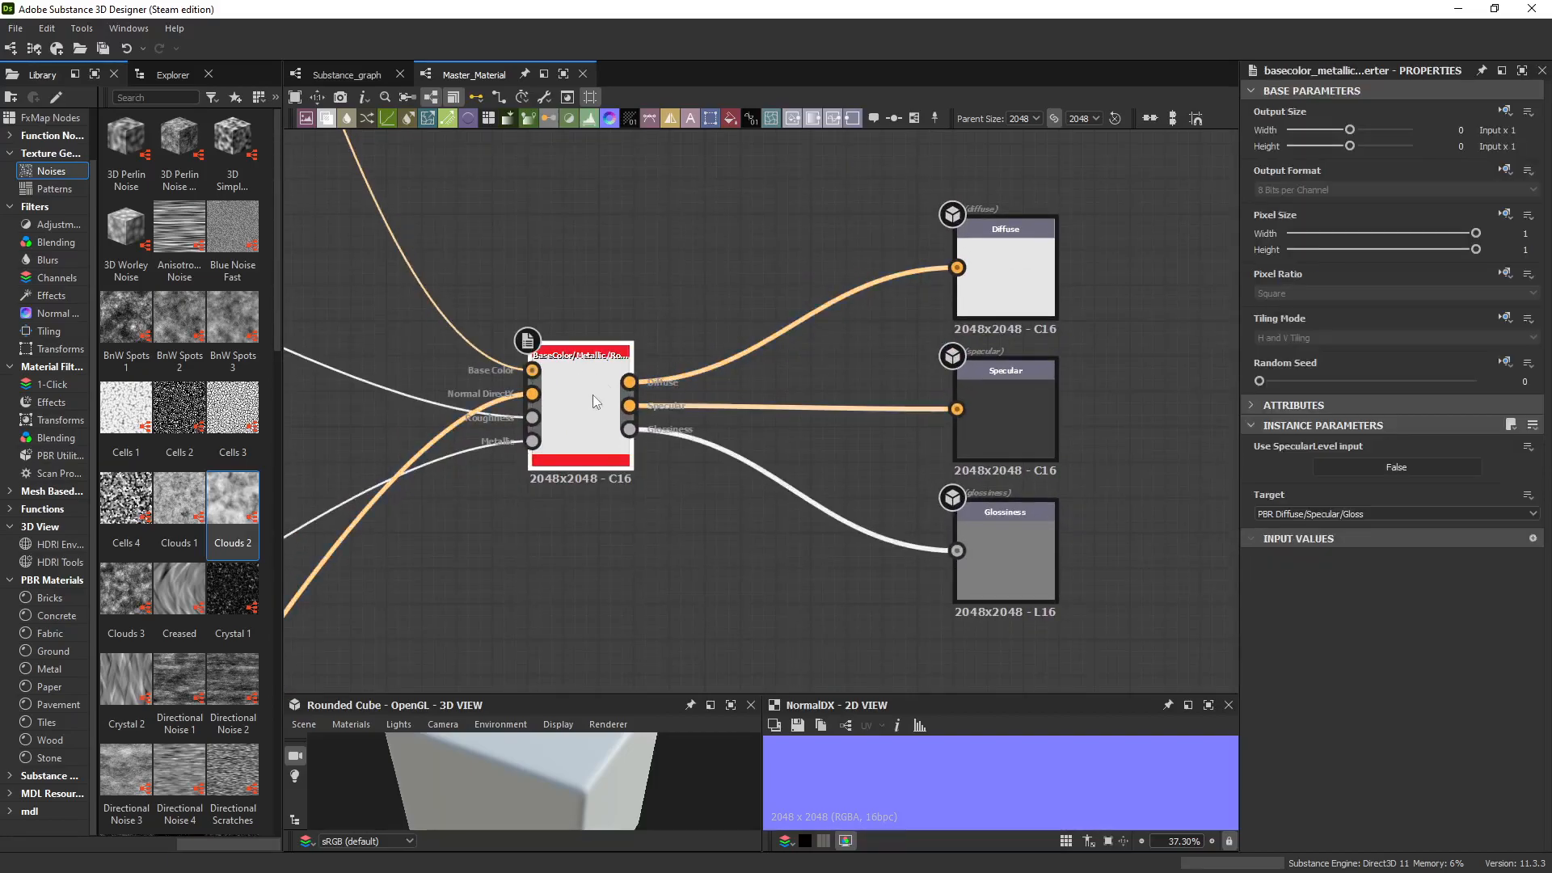
right_click(586, 414)
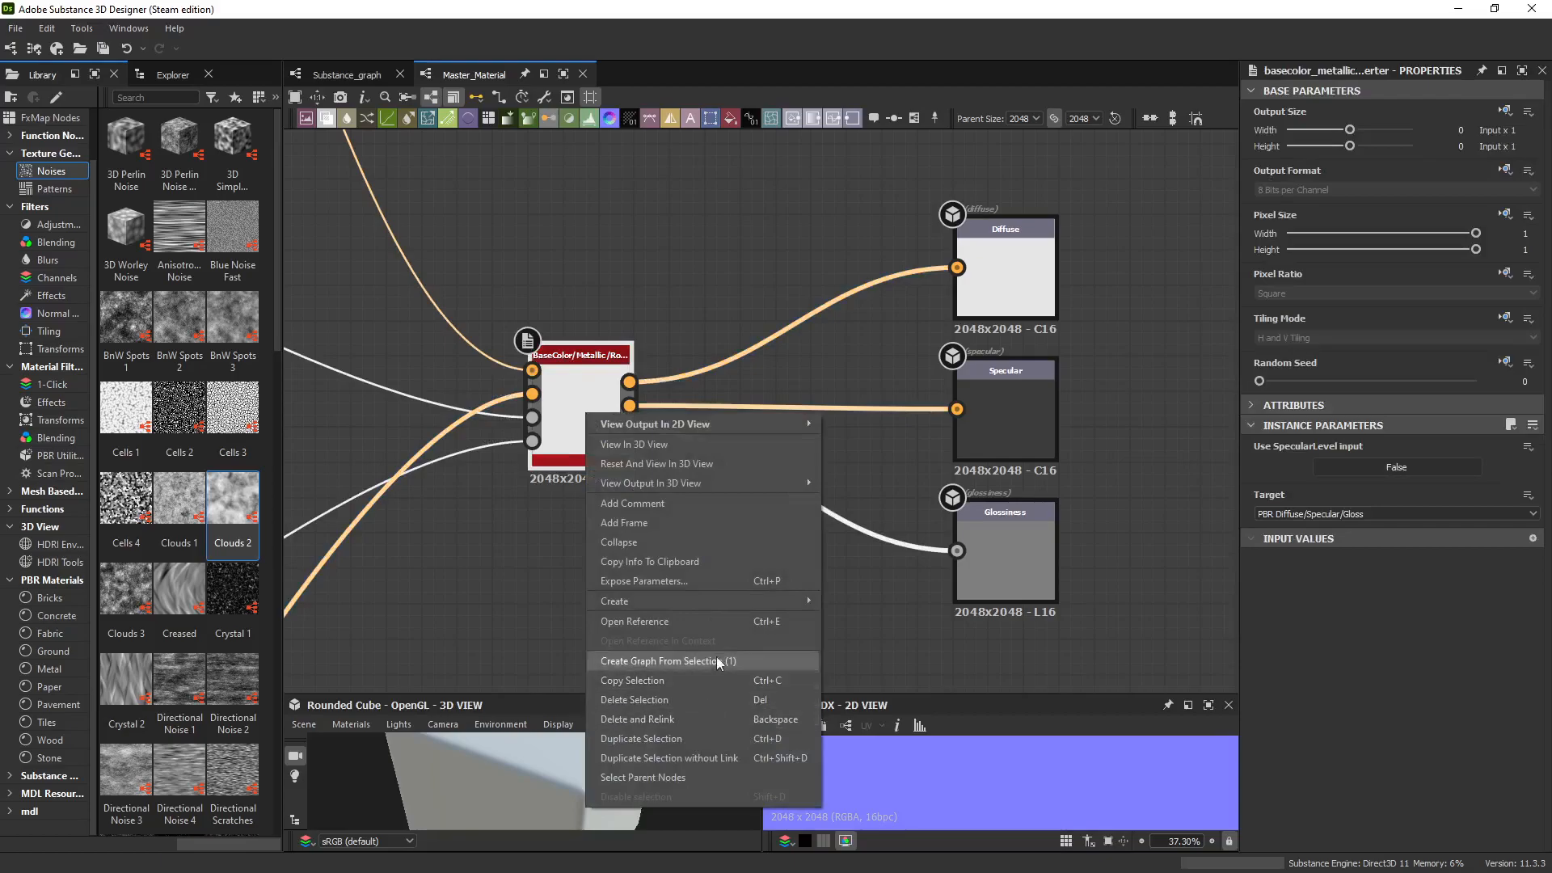
left_click(716, 621)
left_click(750, 454)
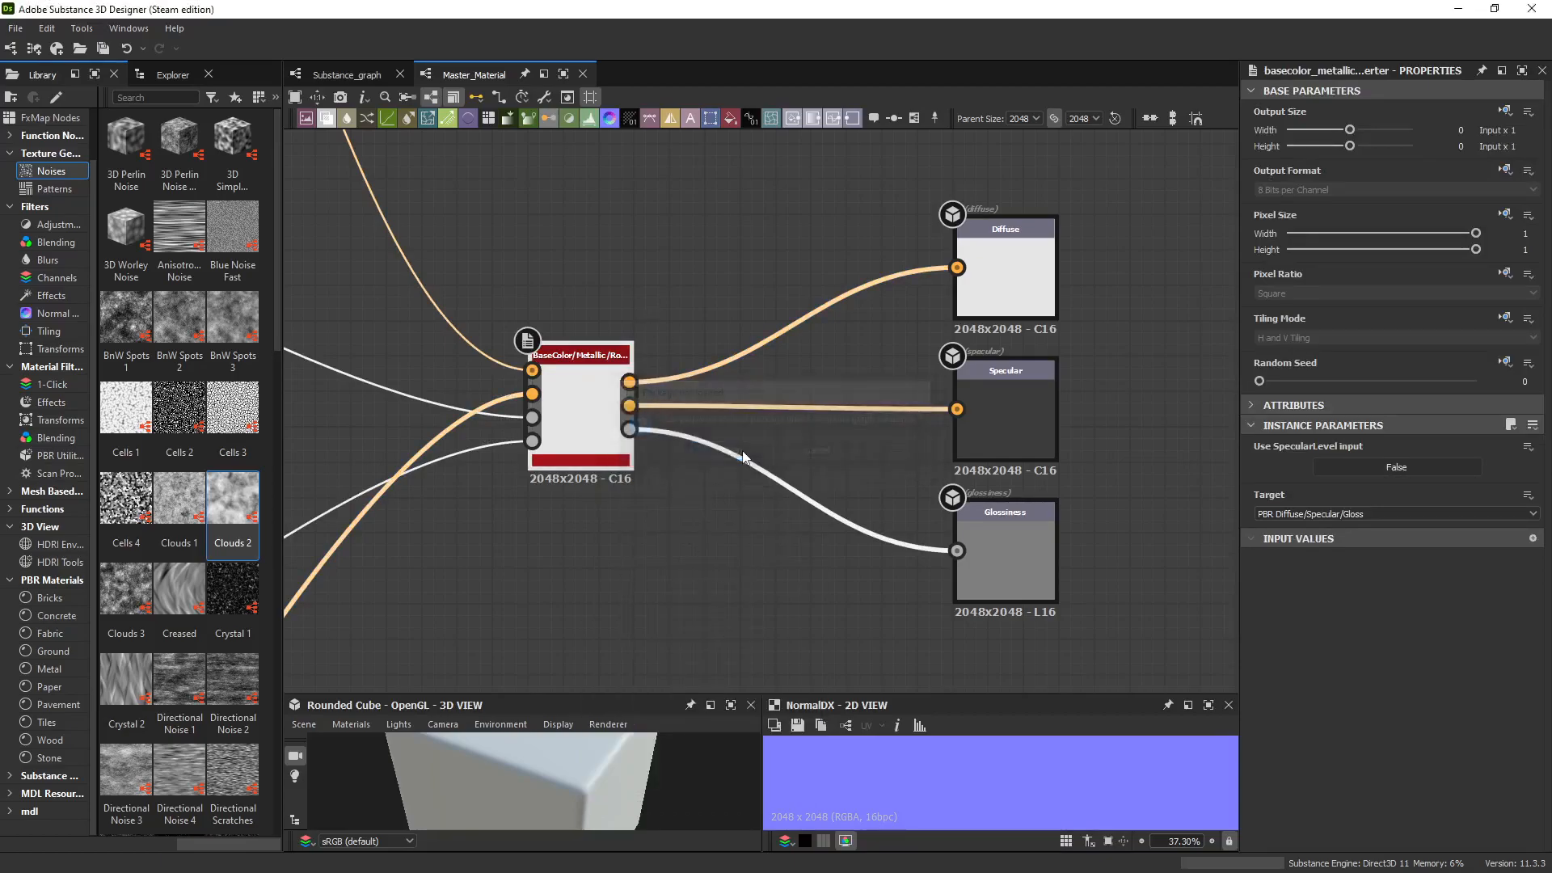
Examine the converter's internal node network from the Base Color input to the RenderMan PxrSurface frame and the normal output.
scroll(540, 322, "up", 2)
scroll(540, 321, "down", 2)
scroll(537, 330, "up", 2)
scroll(536, 331, "up", 4)
middle_click_drag(784, 354, 609, 416)
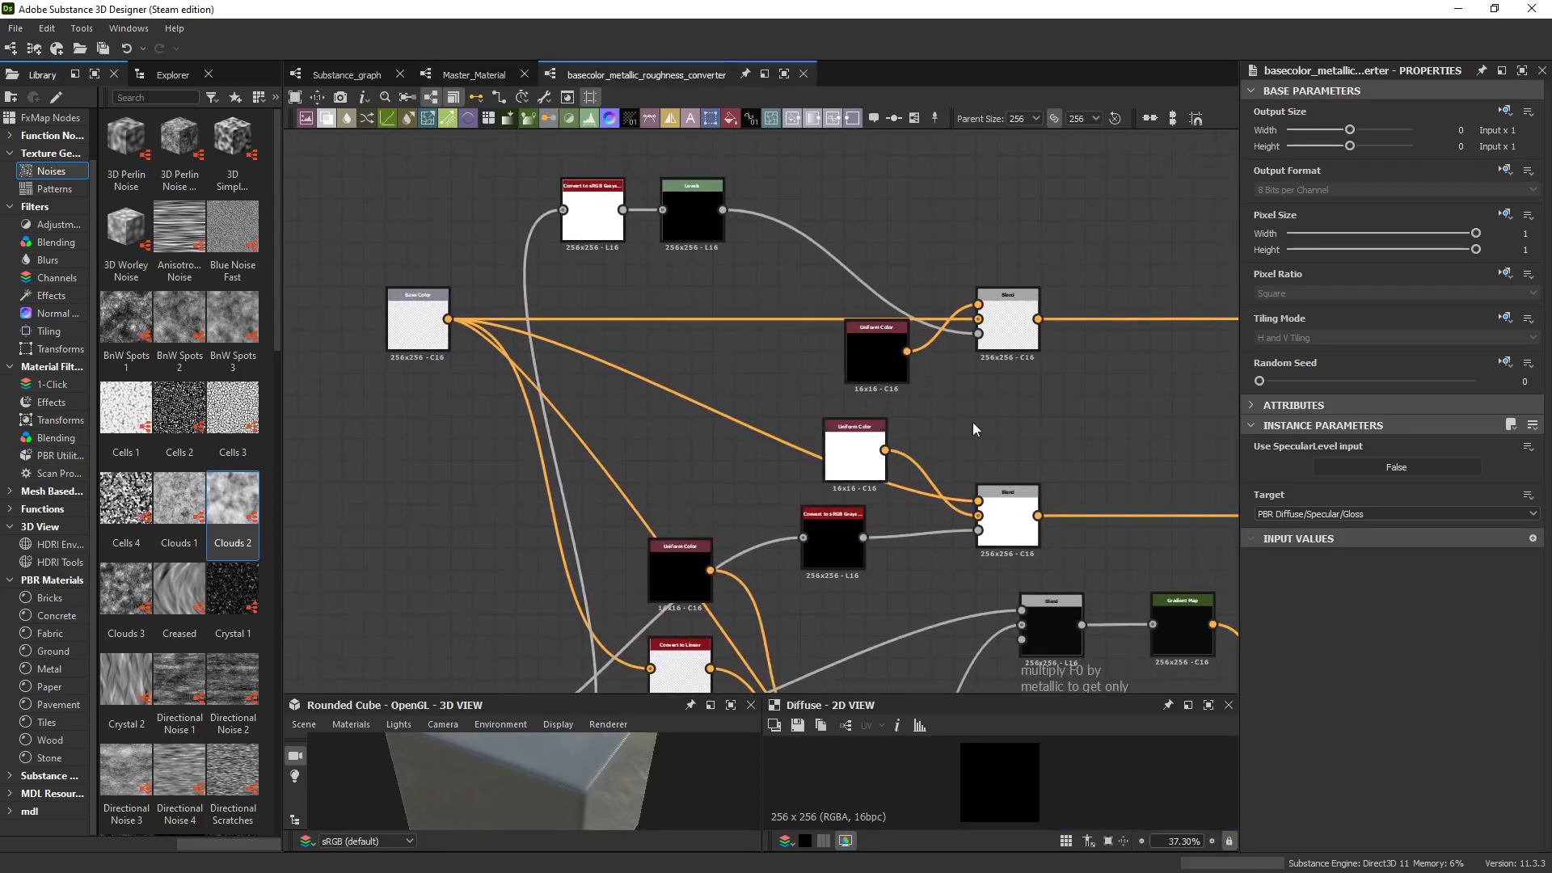
scroll(973, 422, "down", 4)
middle_click_drag(996, 526, 1046, 381)
middle_click_drag(830, 457, 845, 337)
scroll(814, 437, "up", 1)
scroll(619, 537, "down", 1)
middle_click_drag(596, 508, 811, 350)
scroll(632, 454, "up", 2)
middle_click_drag(840, 463, 543, 398)
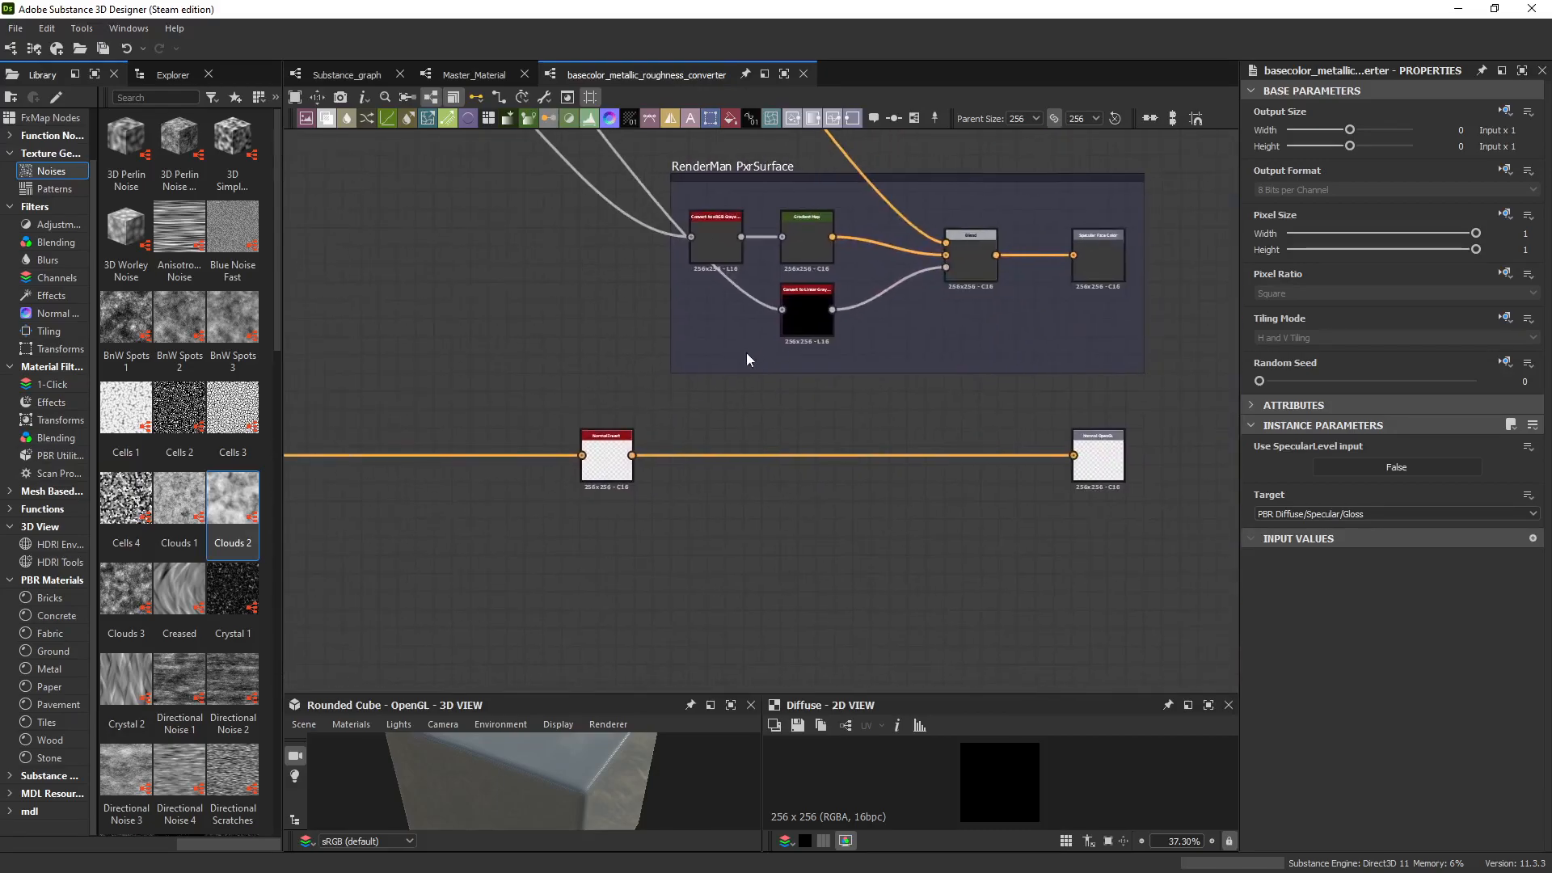
middle_click_drag(908, 405, 838, 444)
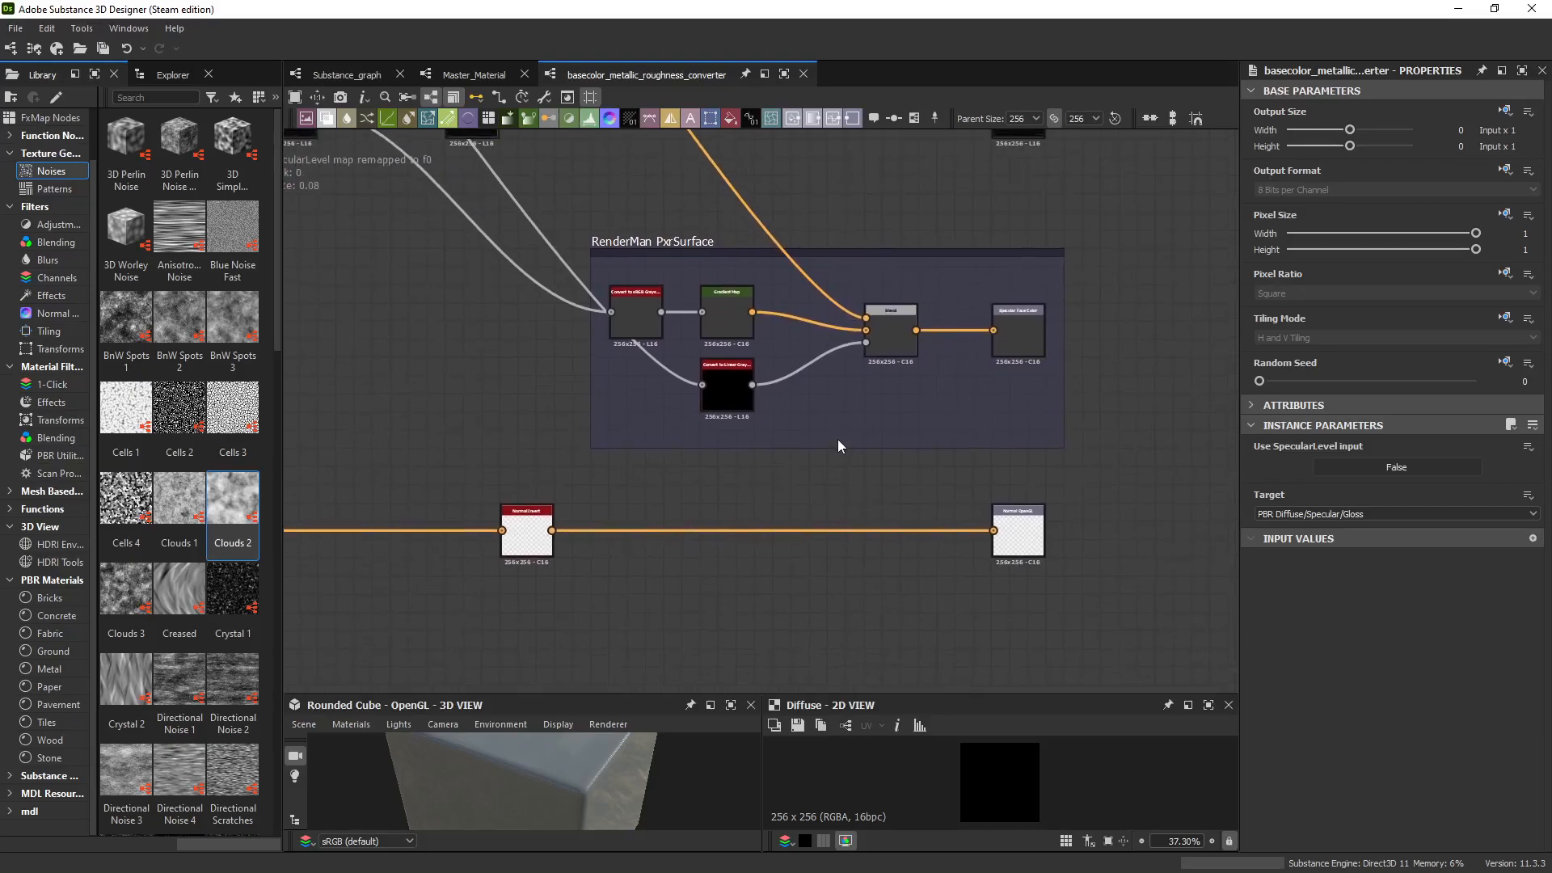
Return to the Master_Material graph and review the converter node alongside its connected inputs and outputs.
left_click(480, 75)
scroll(938, 396, "down", 3)
middle_click_drag(629, 398, 521, 363)
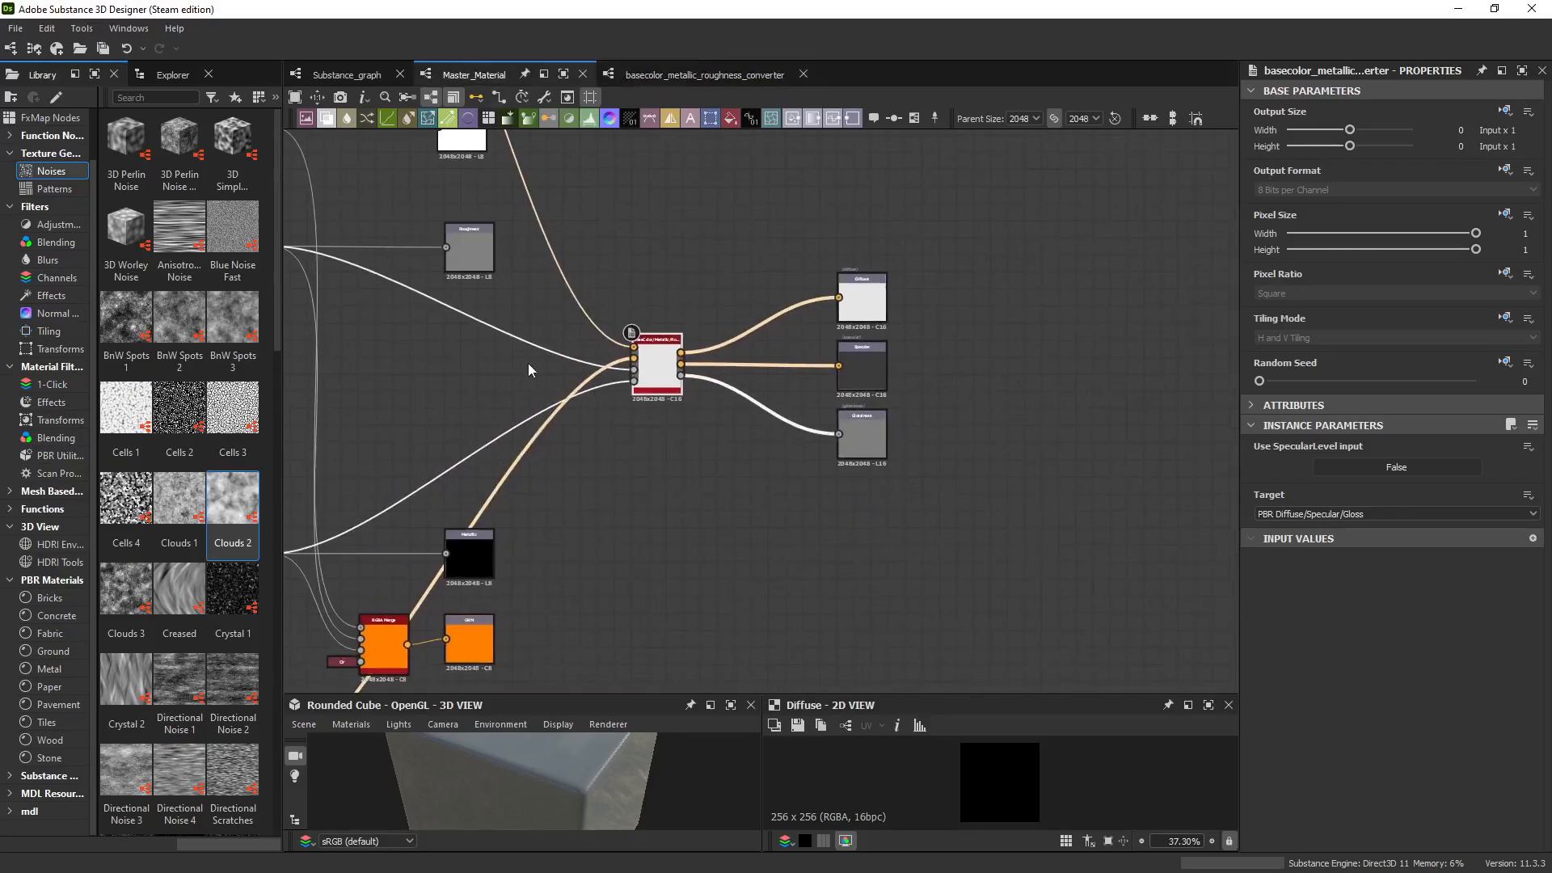
Examine the Normal, Height and Emissive node chains in the Master_Material graph and show the Height input node's properties.
middle_click_drag(671, 471, 986, 282)
middle_click_drag(784, 608, 776, 389)
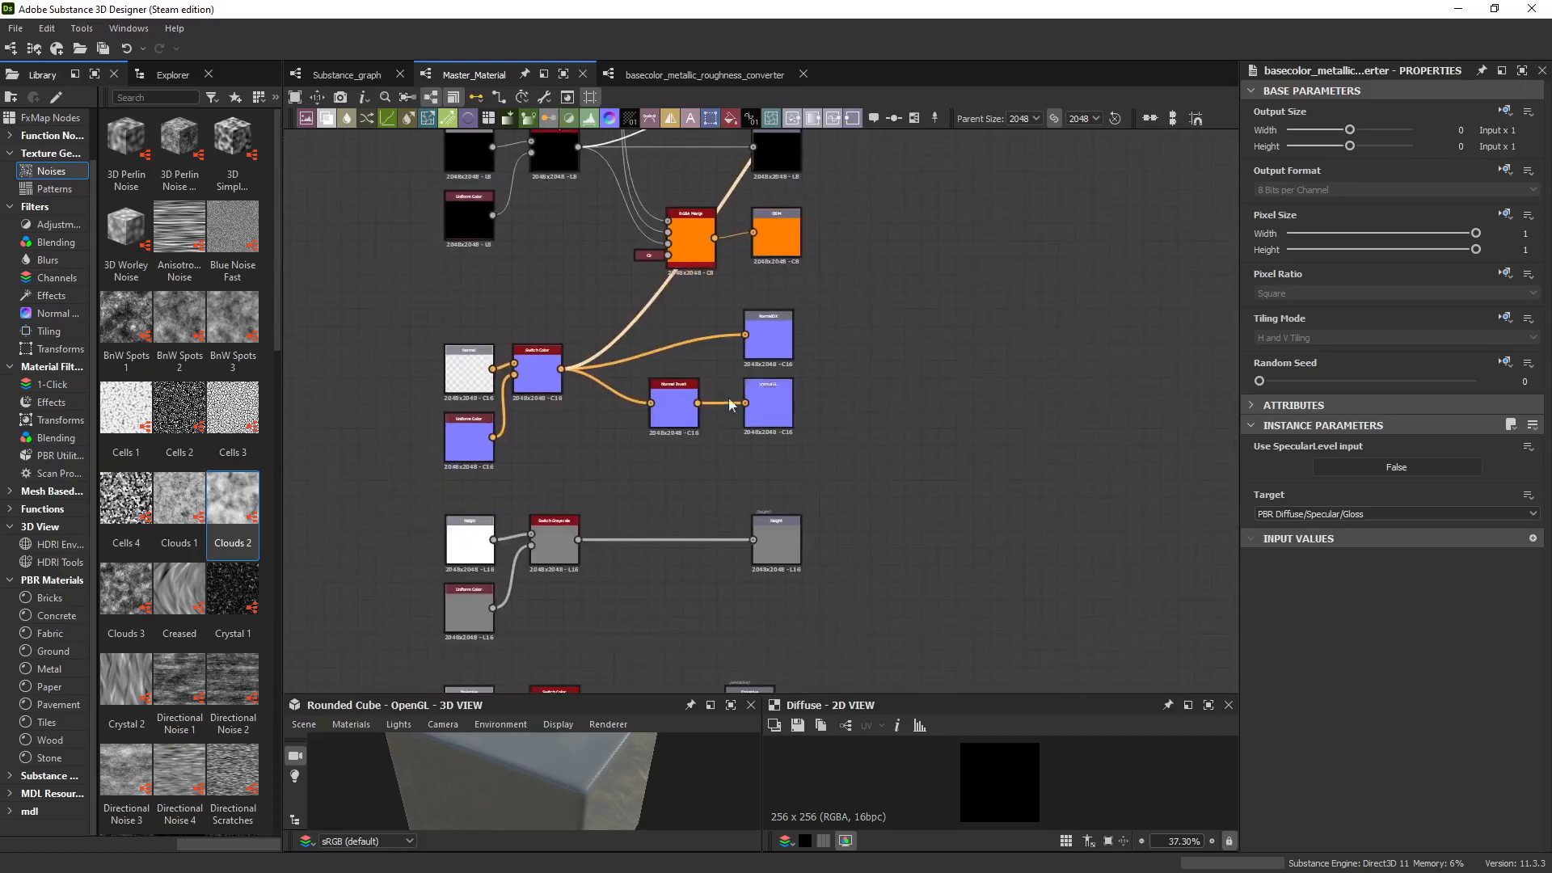
middle_click_drag(805, 559, 919, 403)
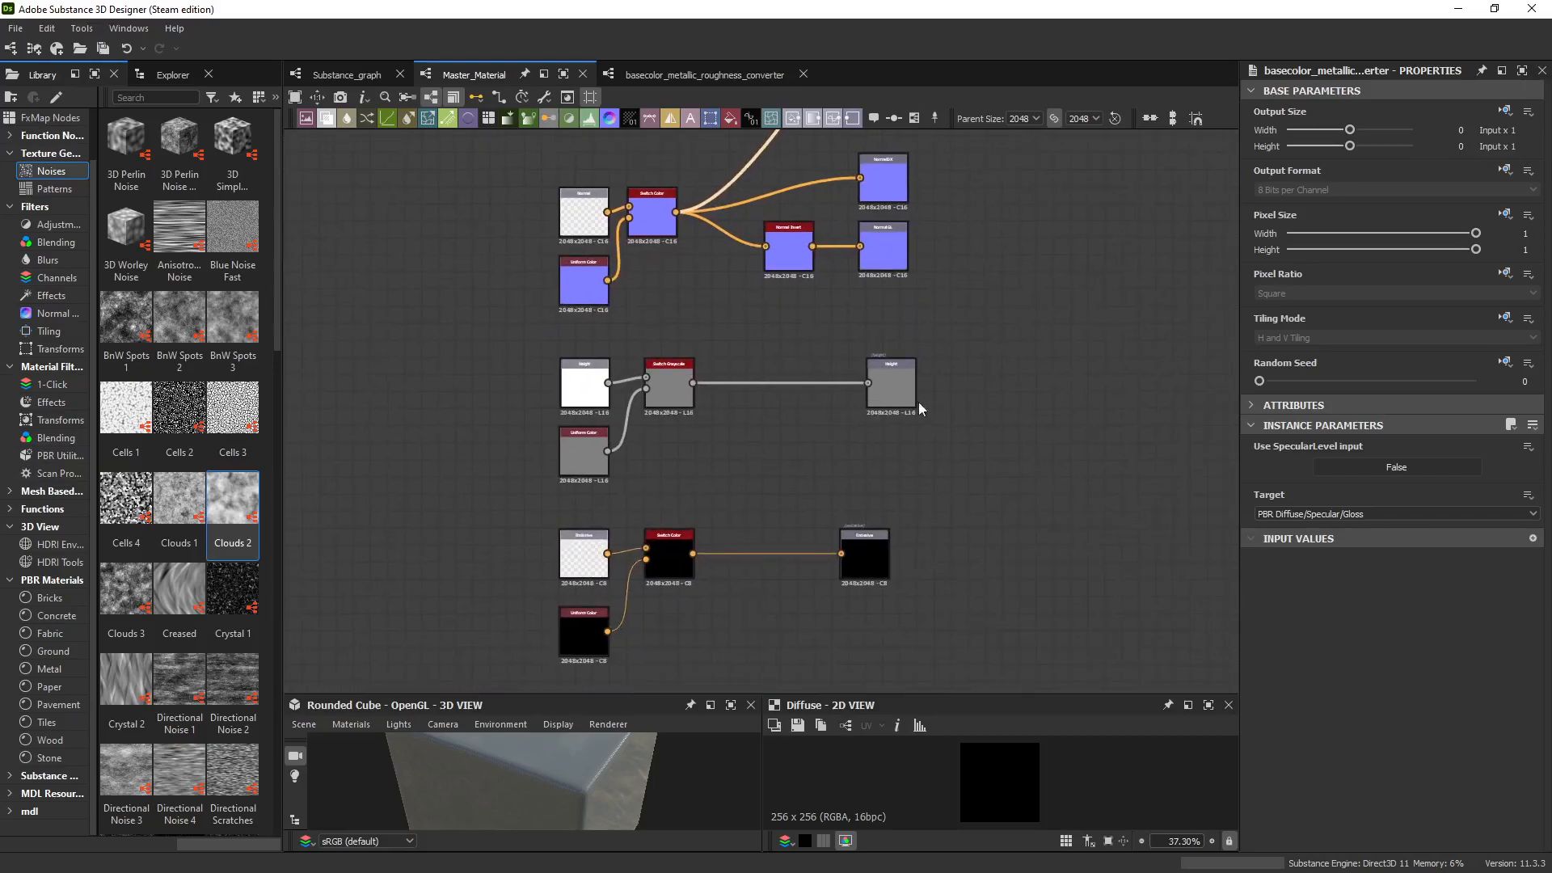
scroll(779, 468, "up", 3)
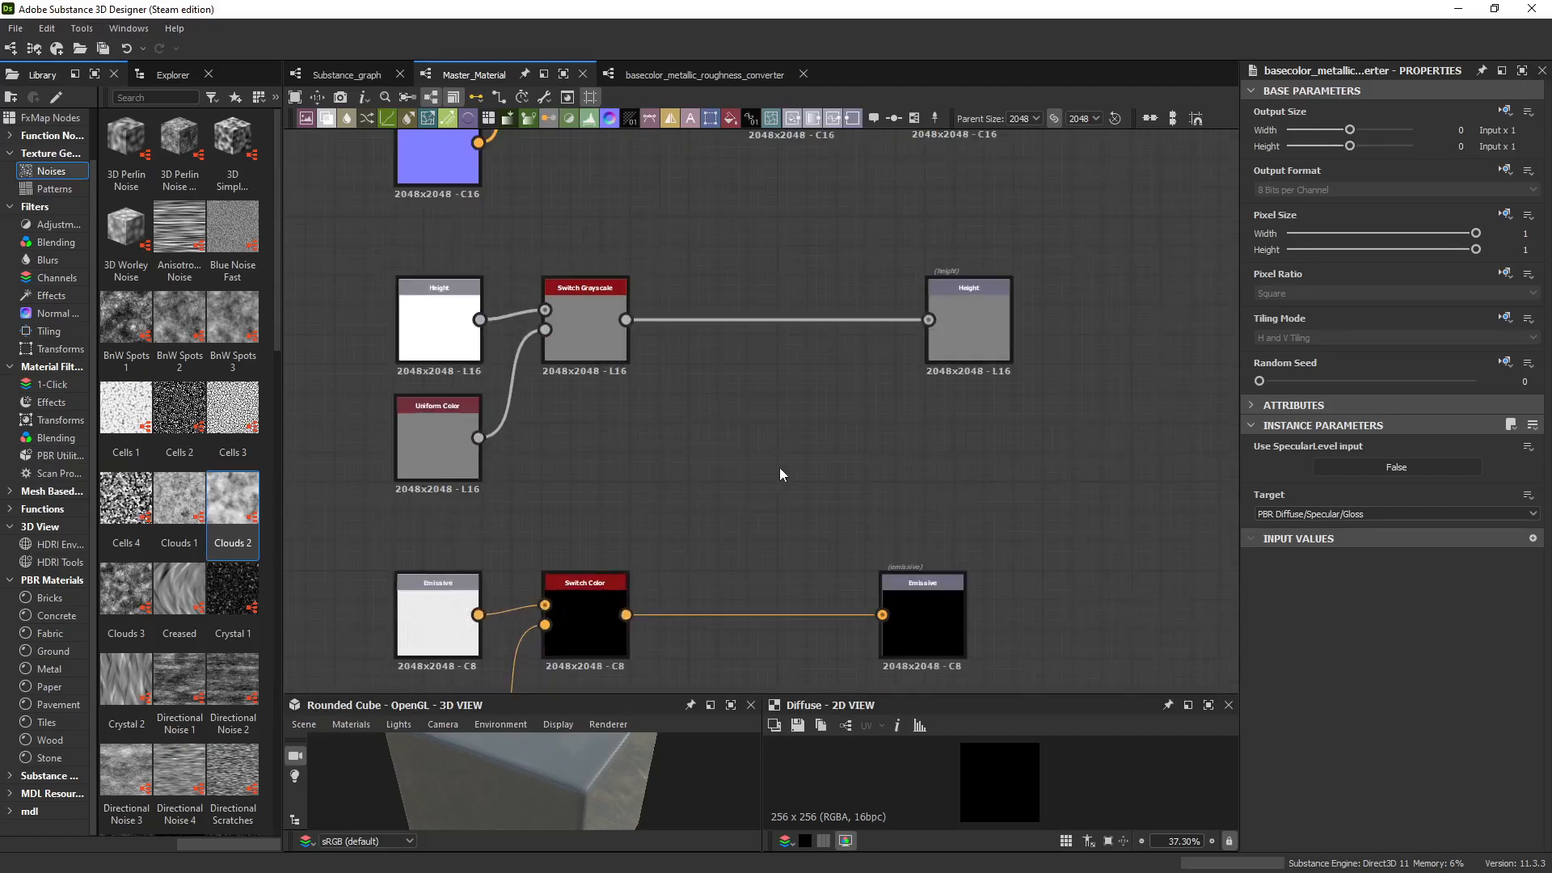
left_click_drag(431, 325, 444, 327)
middle_click_drag(674, 357, 685, 593)
middle_click_drag(696, 382, 634, 477)
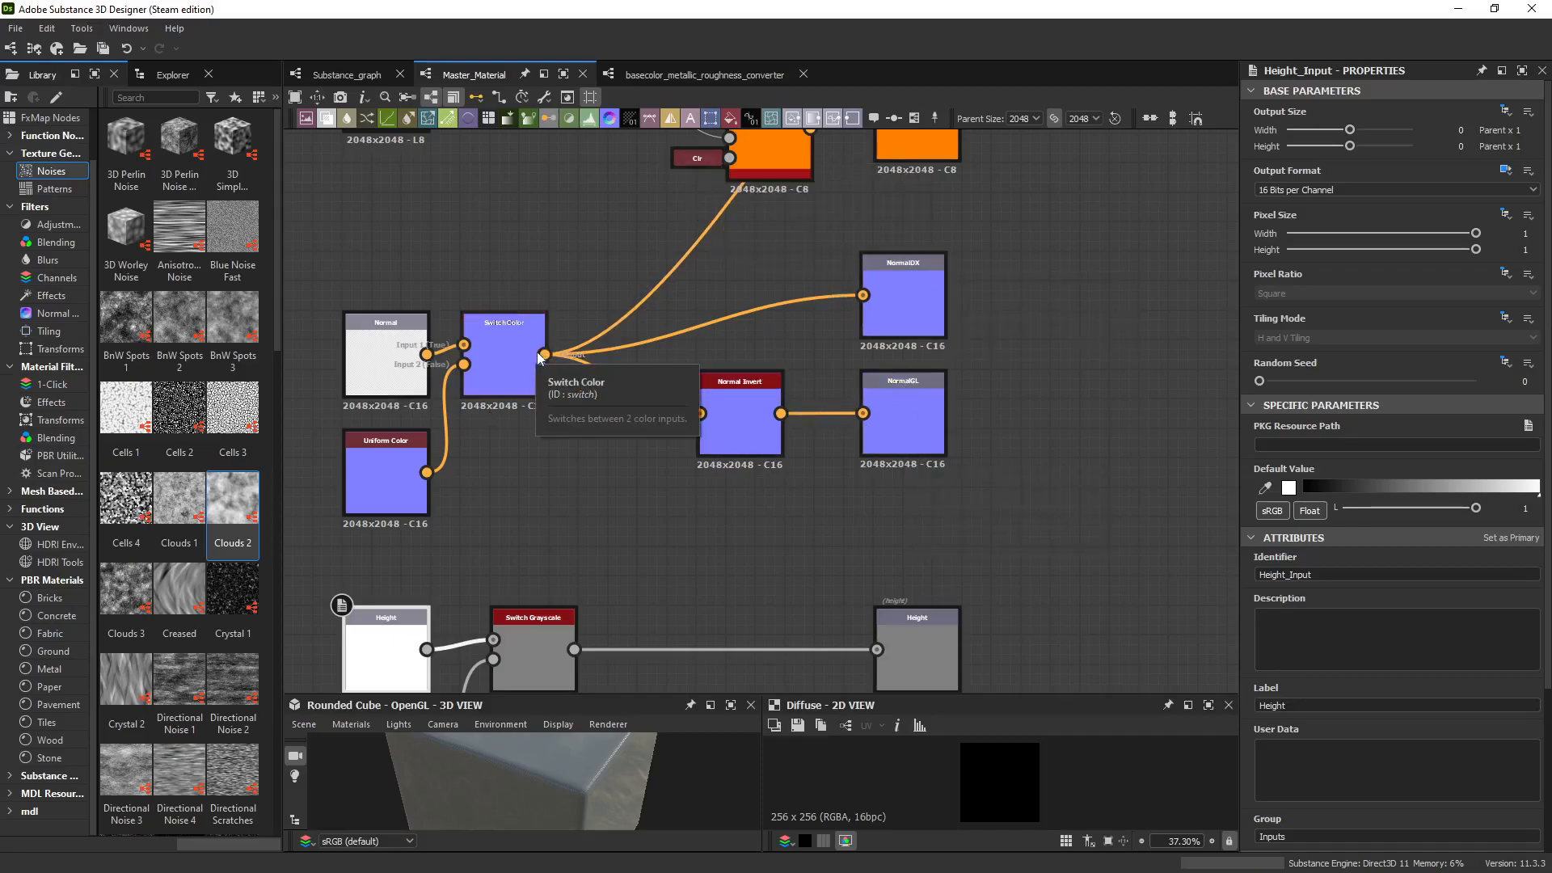
Check the Normal Invert node's channel inversion settings and shift the NormalGL output node slightly away from it.
left_click(745, 422)
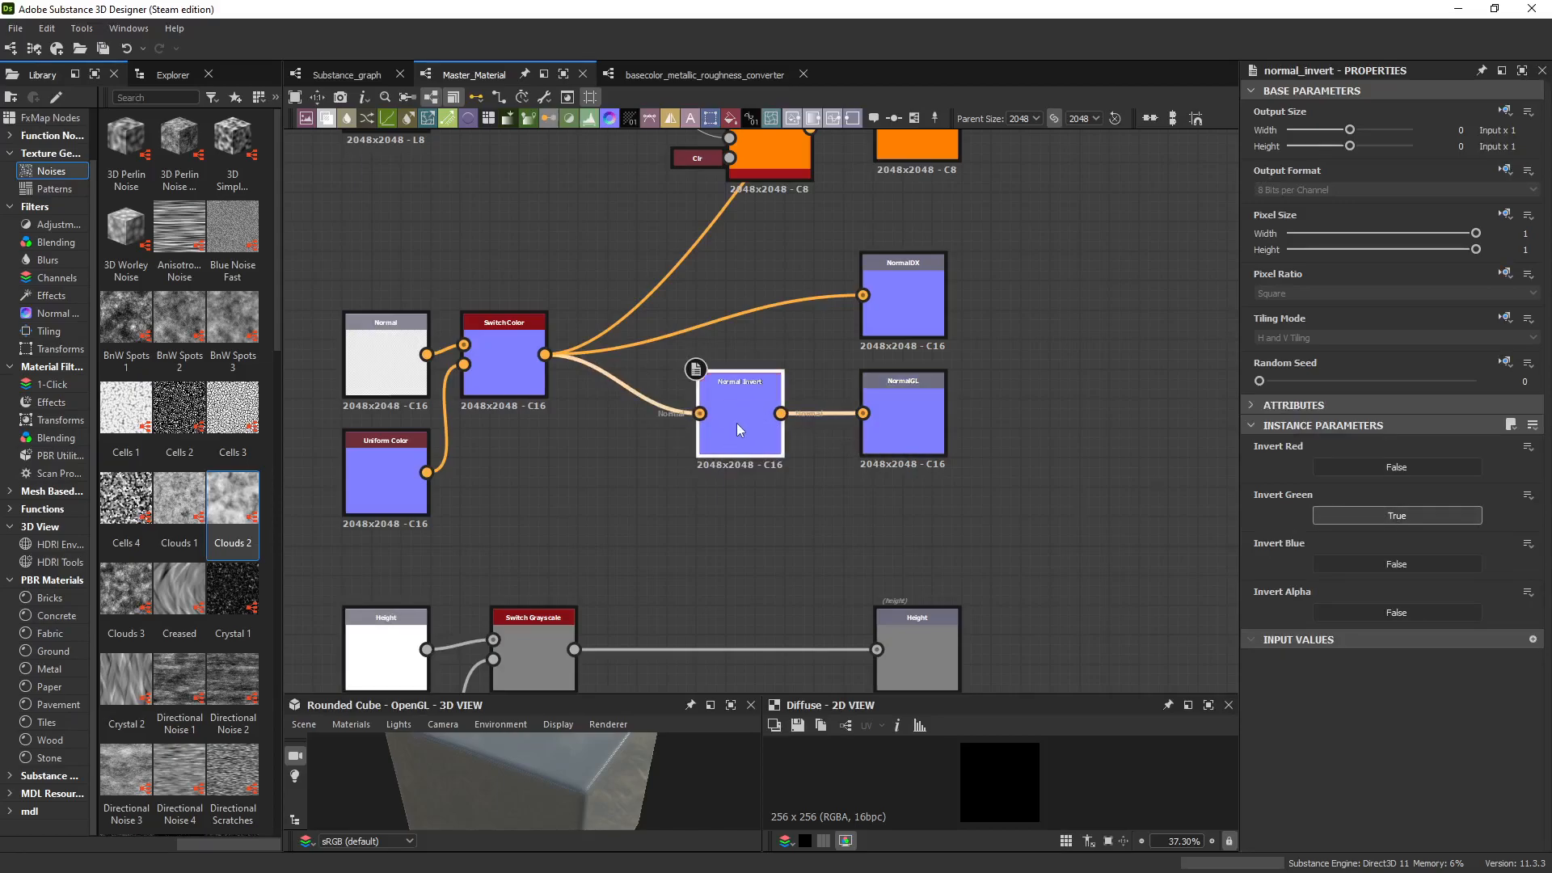
left_click_drag(926, 431, 941, 432)
left_click(1101, 435)
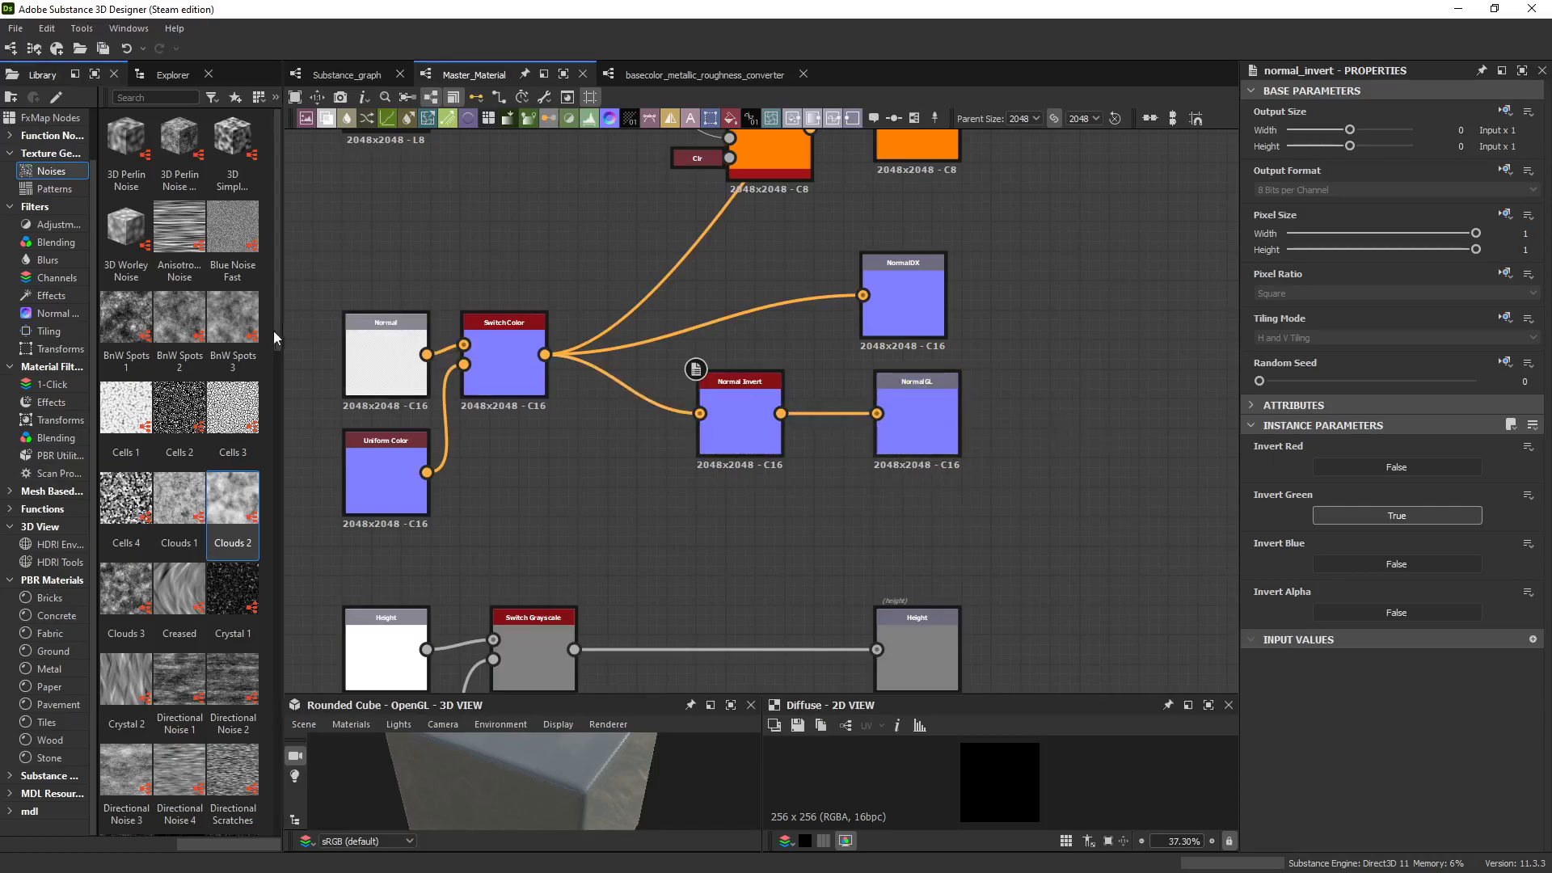
Review the overall layout of the Master_Material graph, from its input nodes to all of its map outputs.
scroll(898, 396, "down", 5)
middle_click_drag(988, 410, 812, 492)
scroll(813, 492, "down", 1)
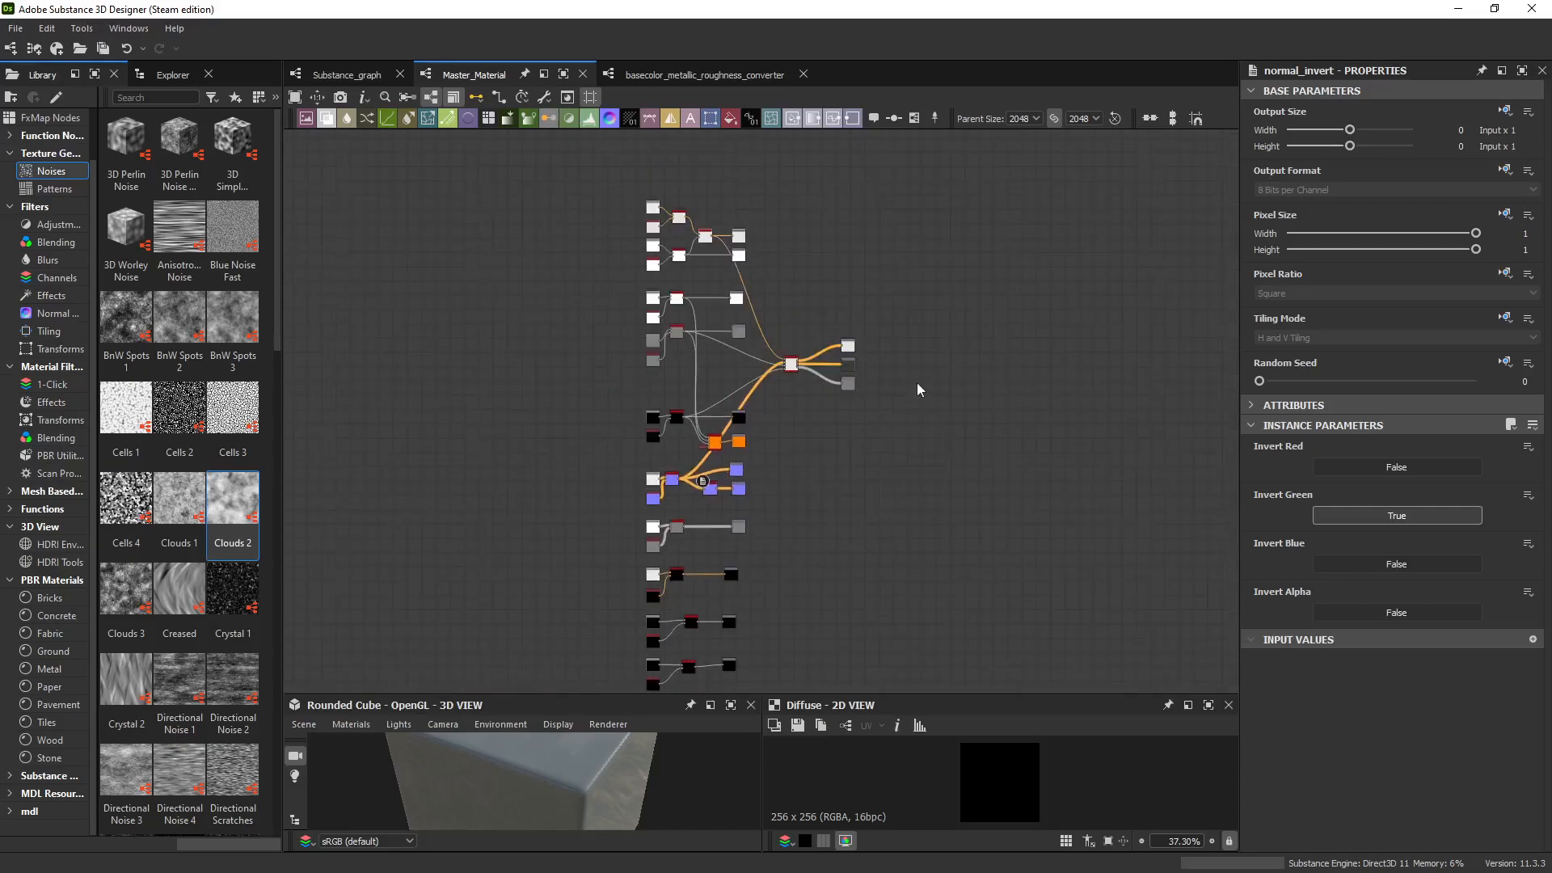
middle_click_drag(917, 381, 900, 448)
scroll(842, 506, "up", 2)
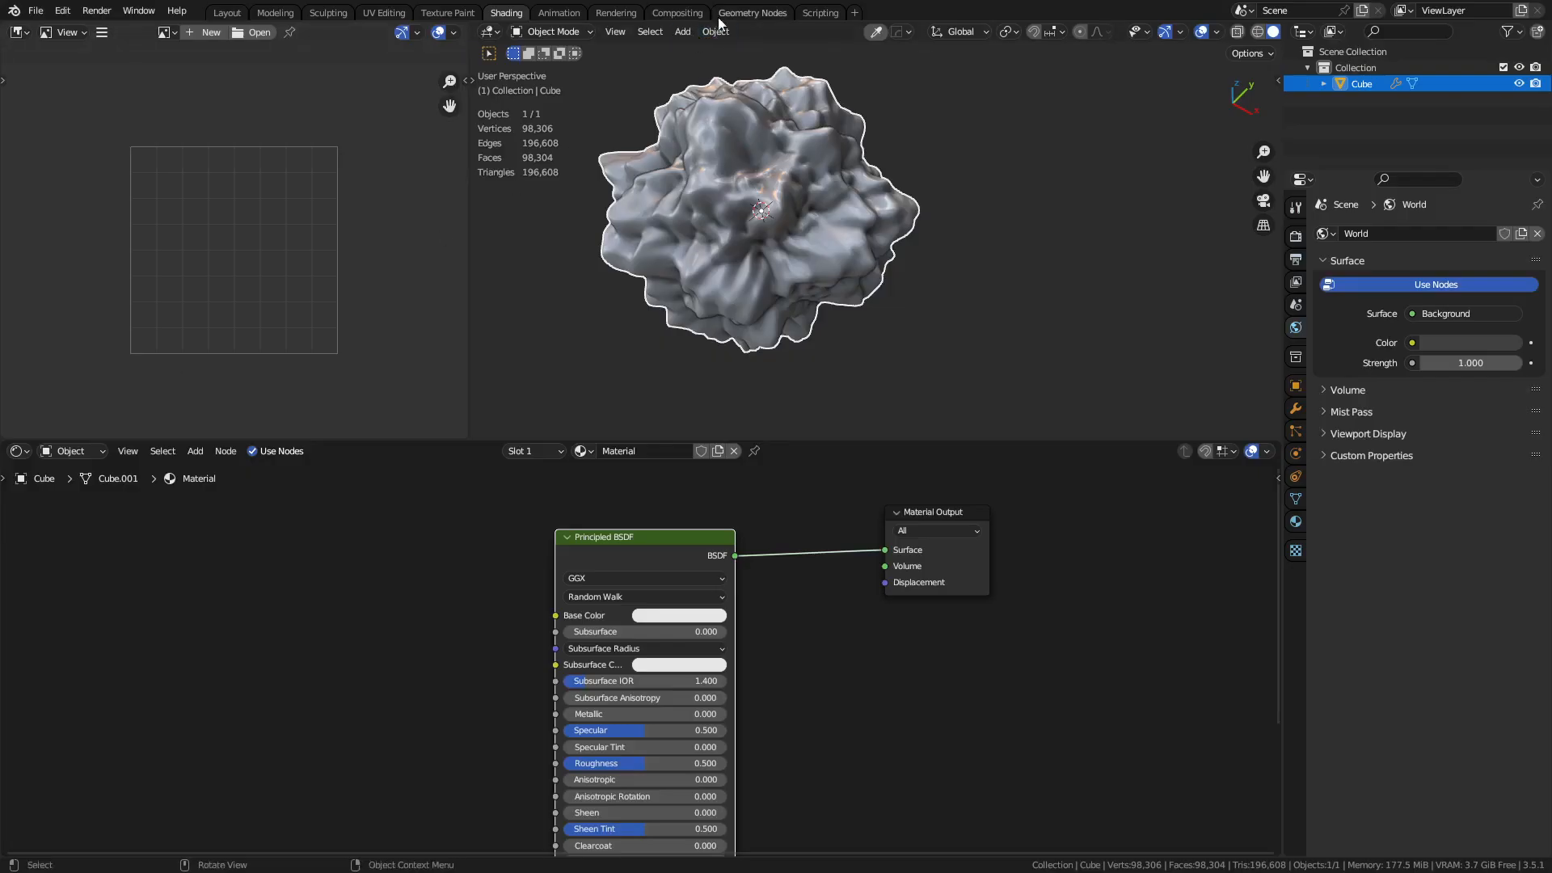
In Blender, create a new geometry node tree for the Cube and space its Group Input and Group Output nodes farther apart.
left_click(766, 12)
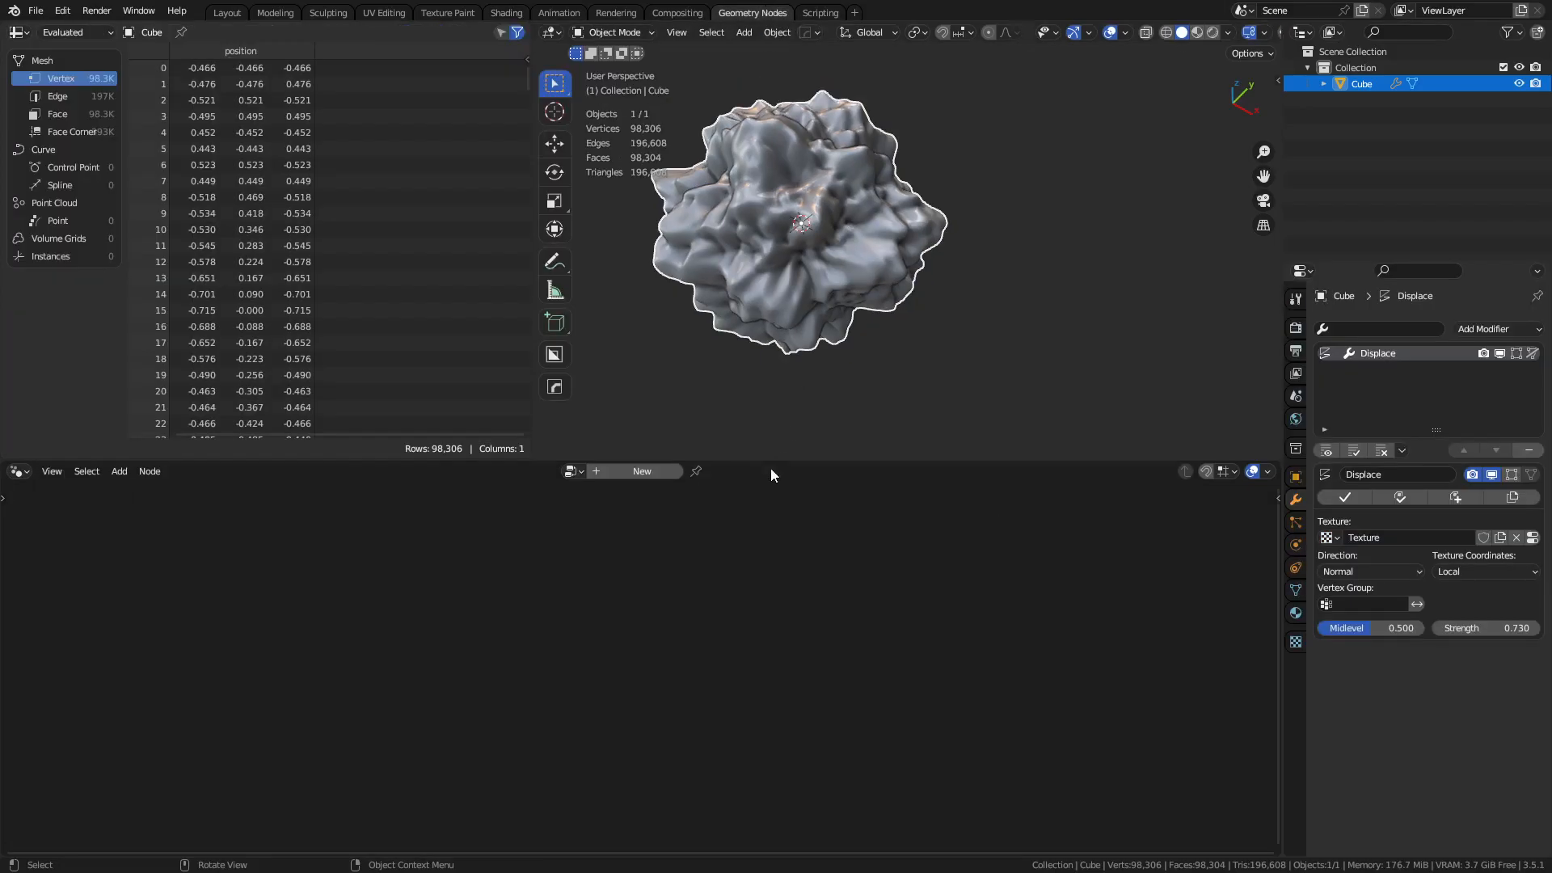
left_click(653, 473)
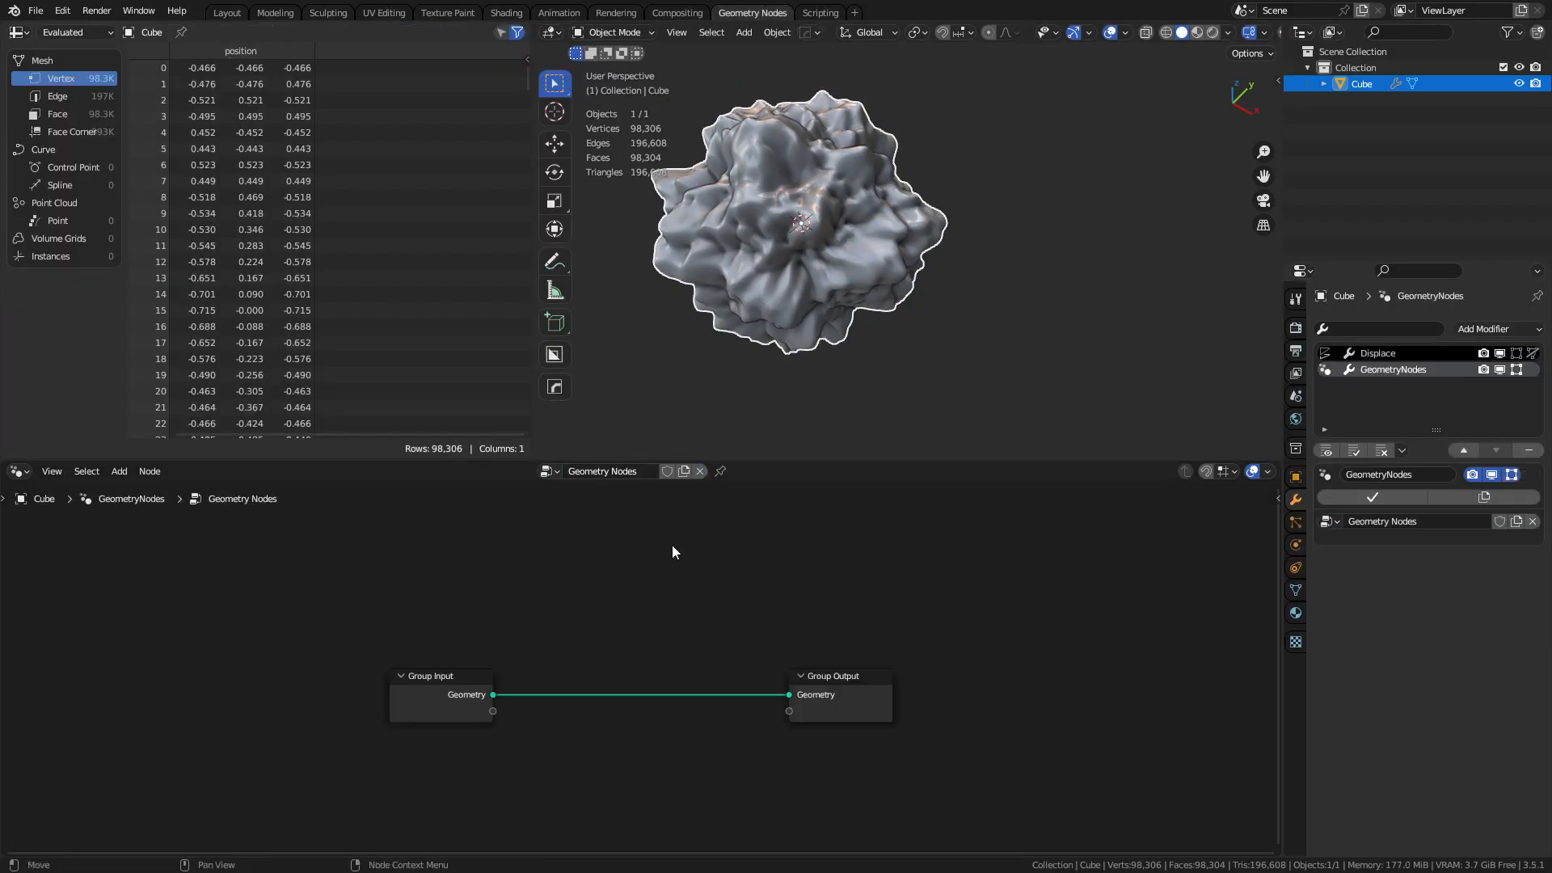
middle_click_drag(545, 683, 611, 650)
left_click_drag(523, 644, 438, 641)
left_click_drag(910, 644, 1056, 633)
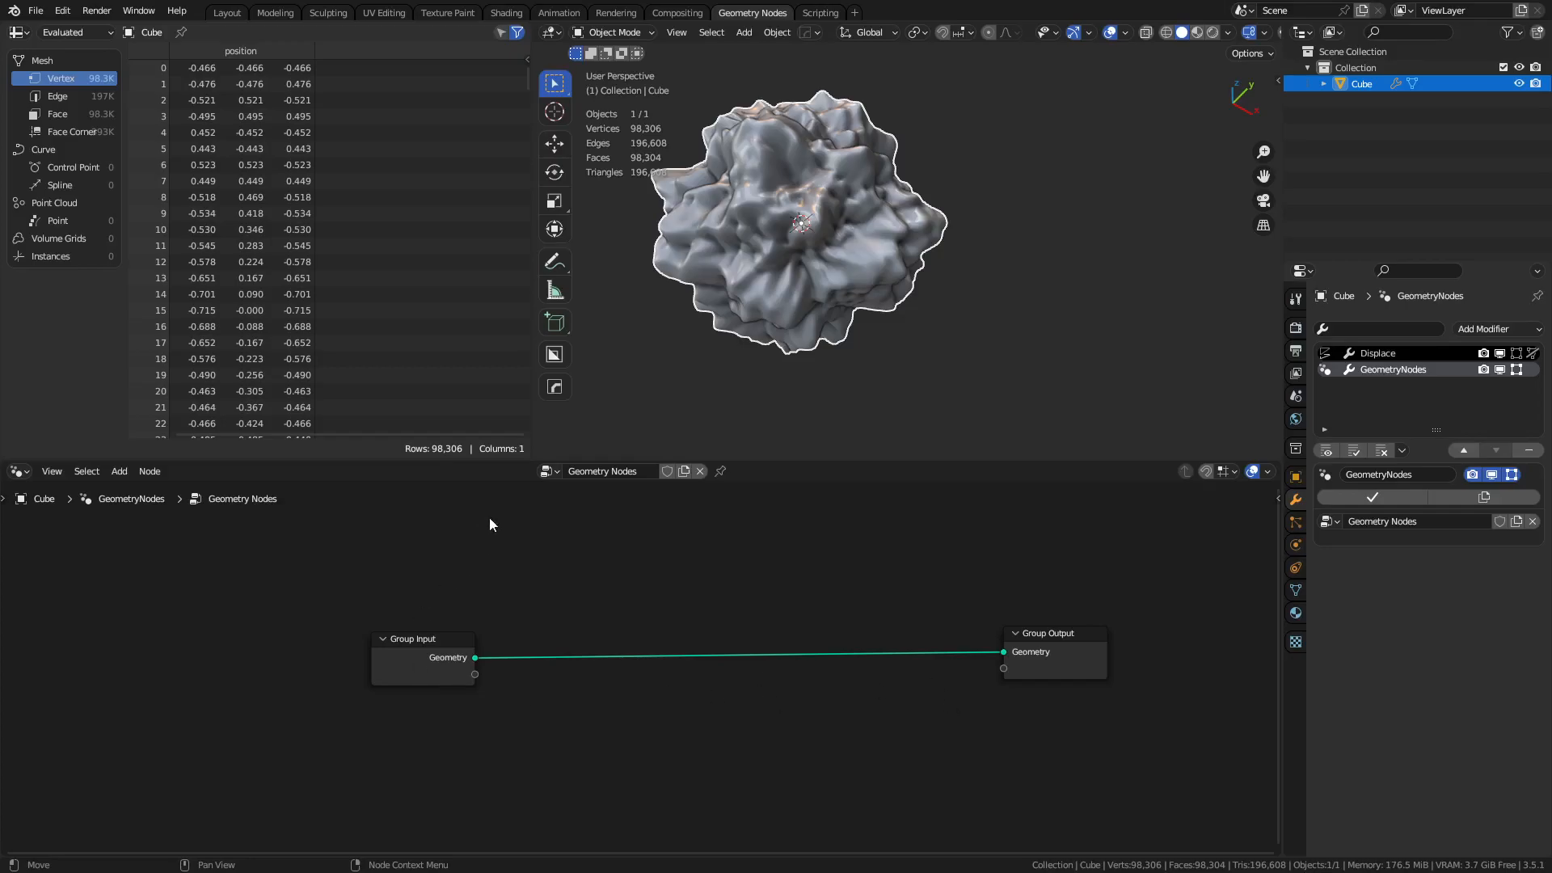
Return to the Layout workspace and inspect the displaced cube together with its Clouds texture settings.
left_click(227, 12)
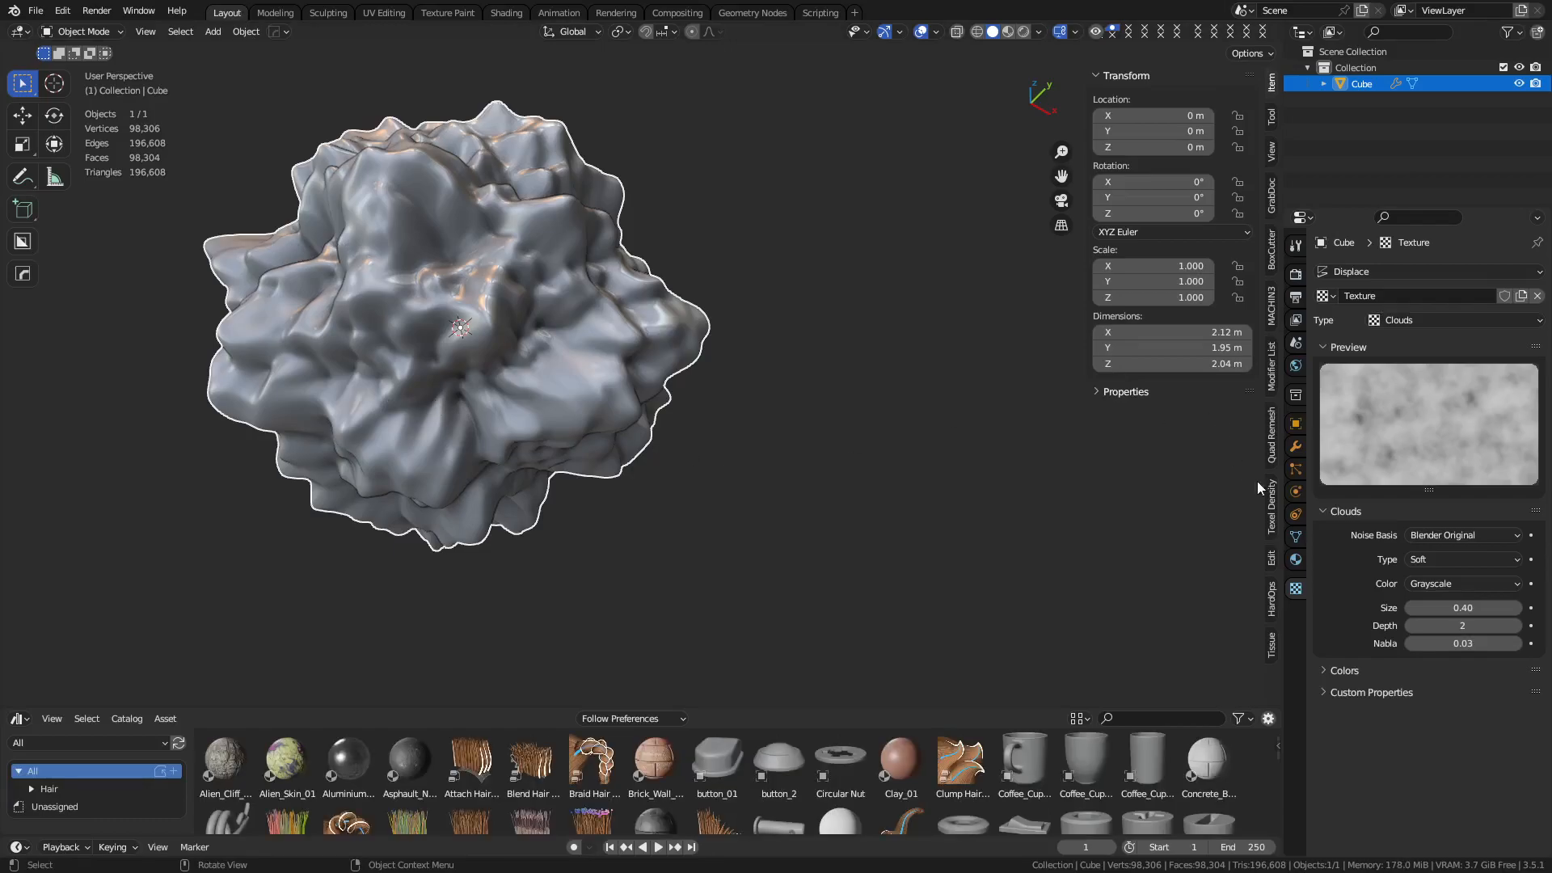
mouse_move(1450, 607)
left_mouse_down()
mouse_move(1422, 606)
mouse_move(1487, 606)
mouse_move(1427, 607)
mouse_move(1468, 626)
mouse_move(1427, 626)
mouse_move(1454, 626)
mouse_move(1427, 625)
mouse_move(1441, 626)
left_mouse_up()
mouse_move(511, 336)
middle_mouse_down()
mouse_move(548, 357)
mouse_move(506, 341)
middle_mouse_up()
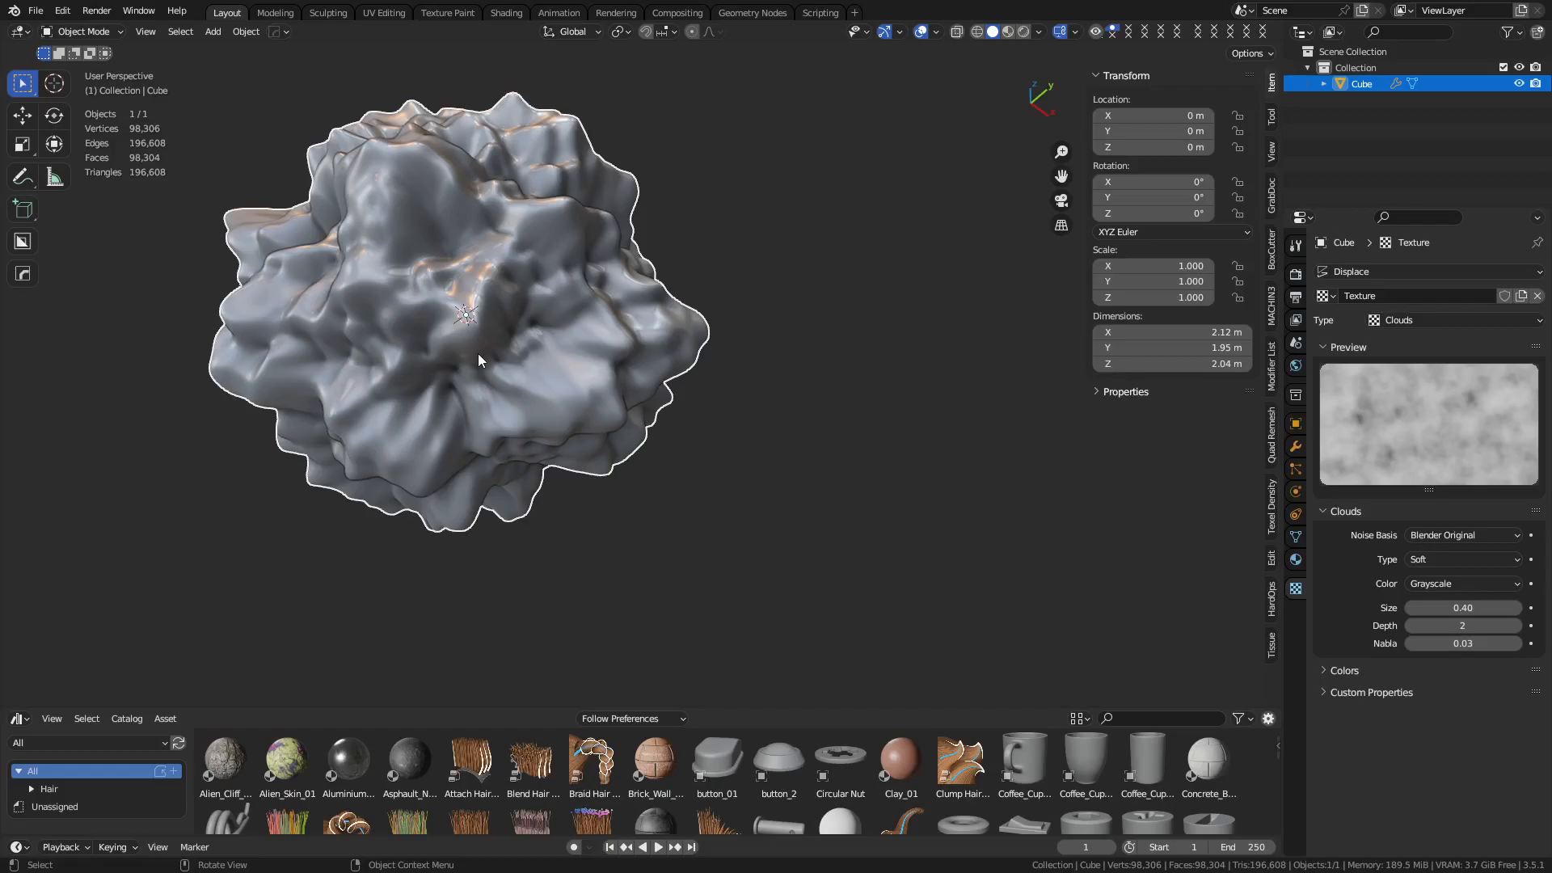
middle_click_drag(550, 243, 623, 84)
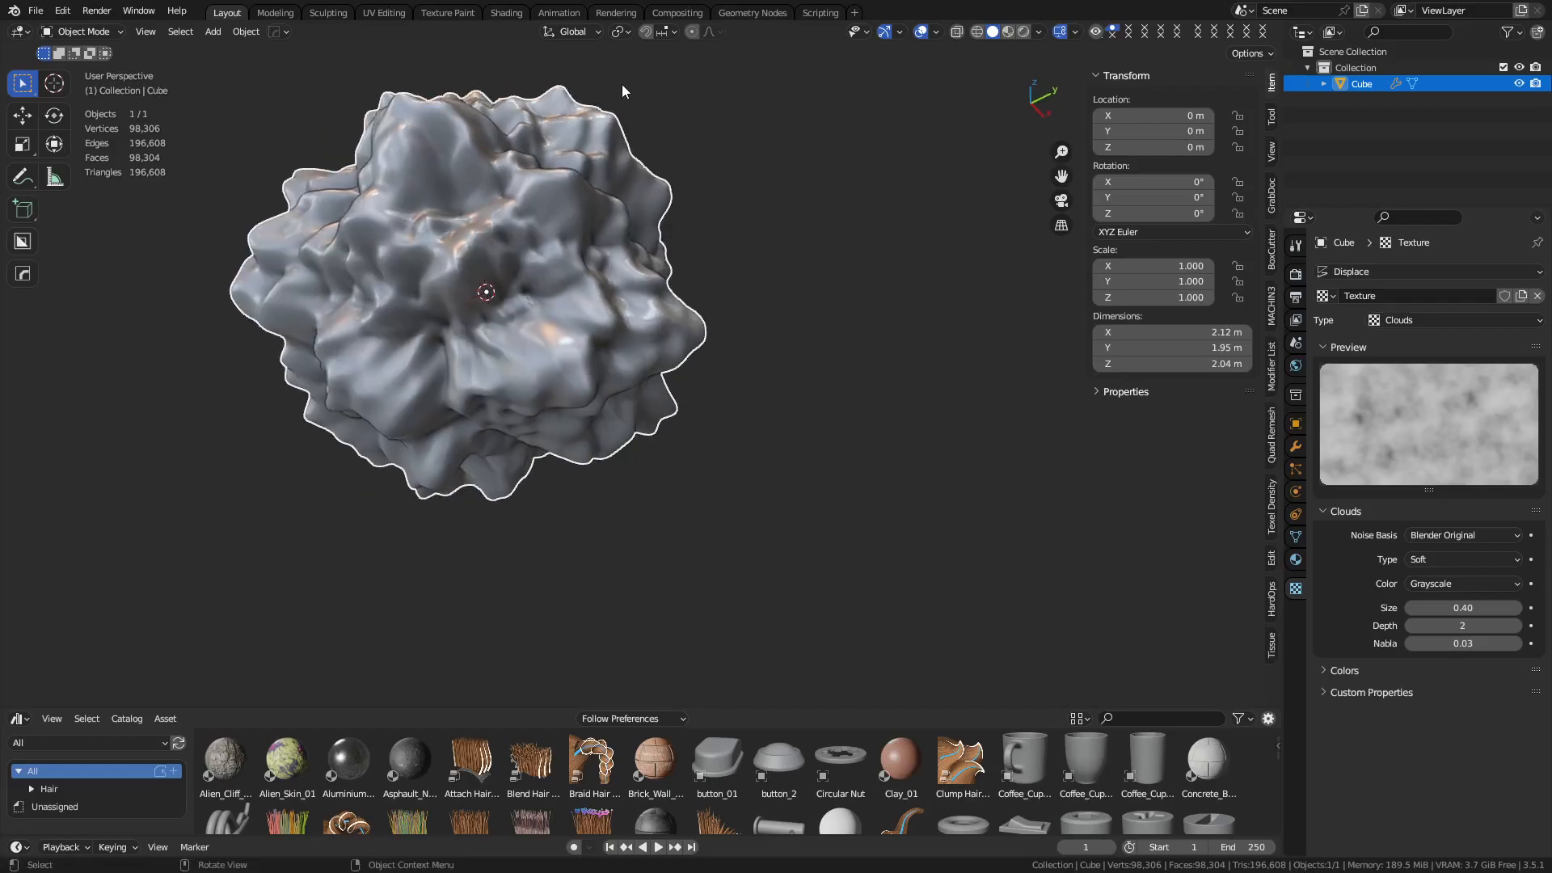